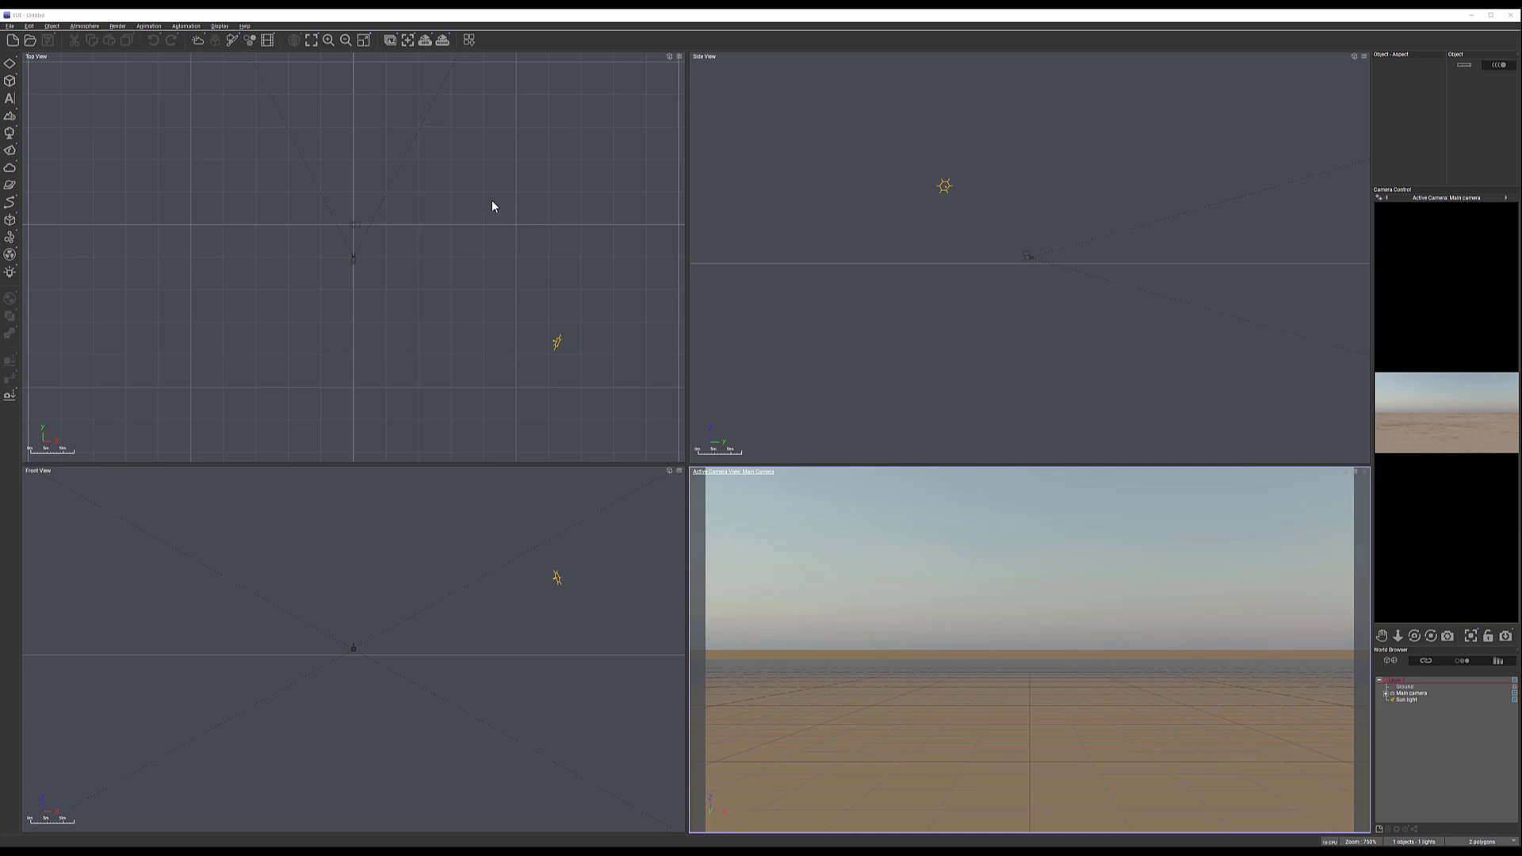
Add a heightfield terrain and move it forward in the top view so it lies in front of the main camera
right_click_drag(507, 195, 520, 275)
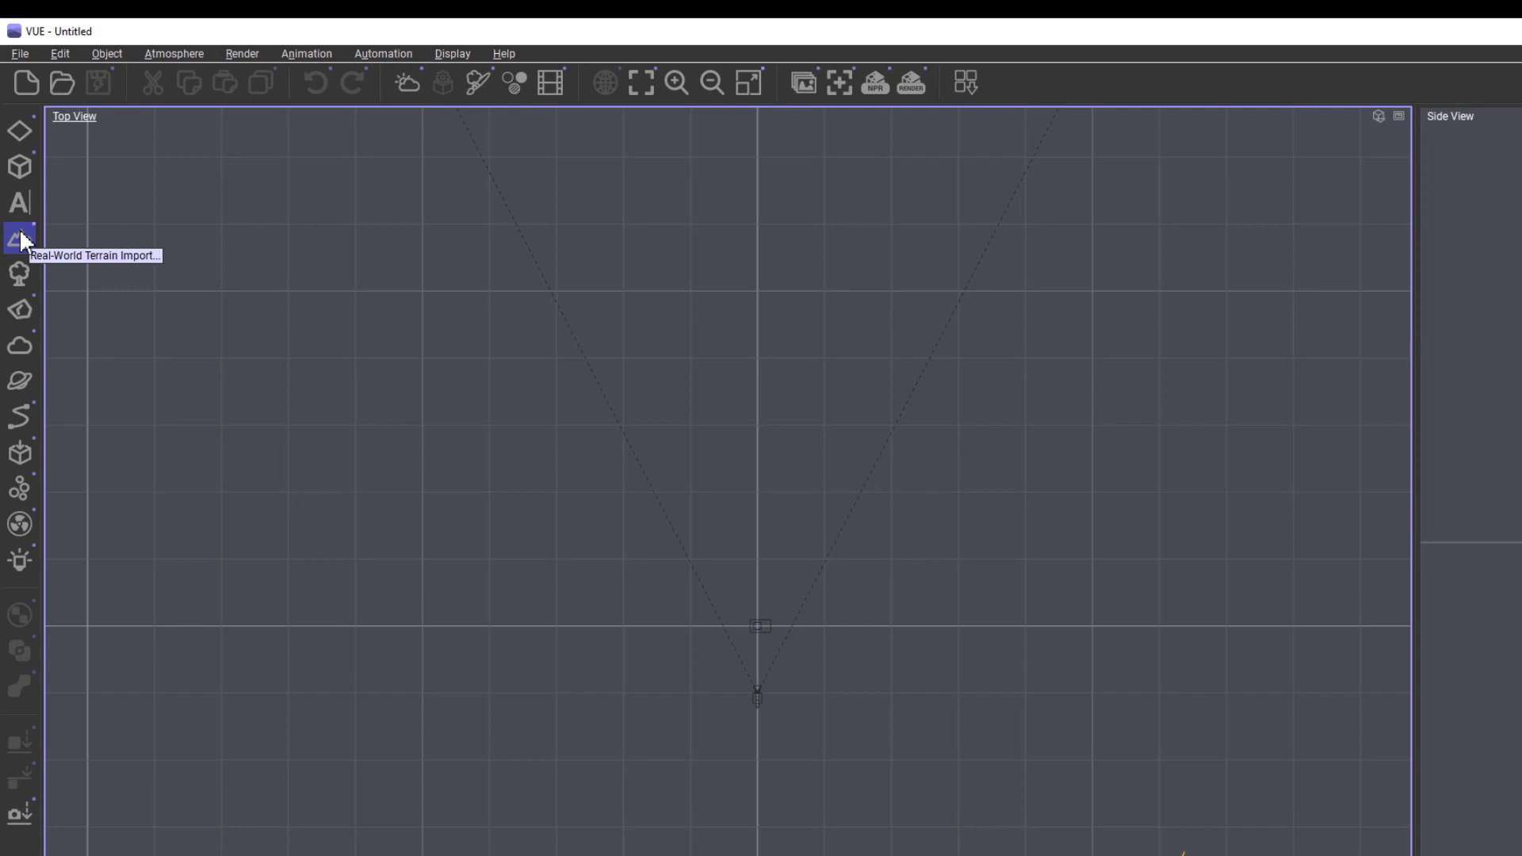
left_click(22, 234)
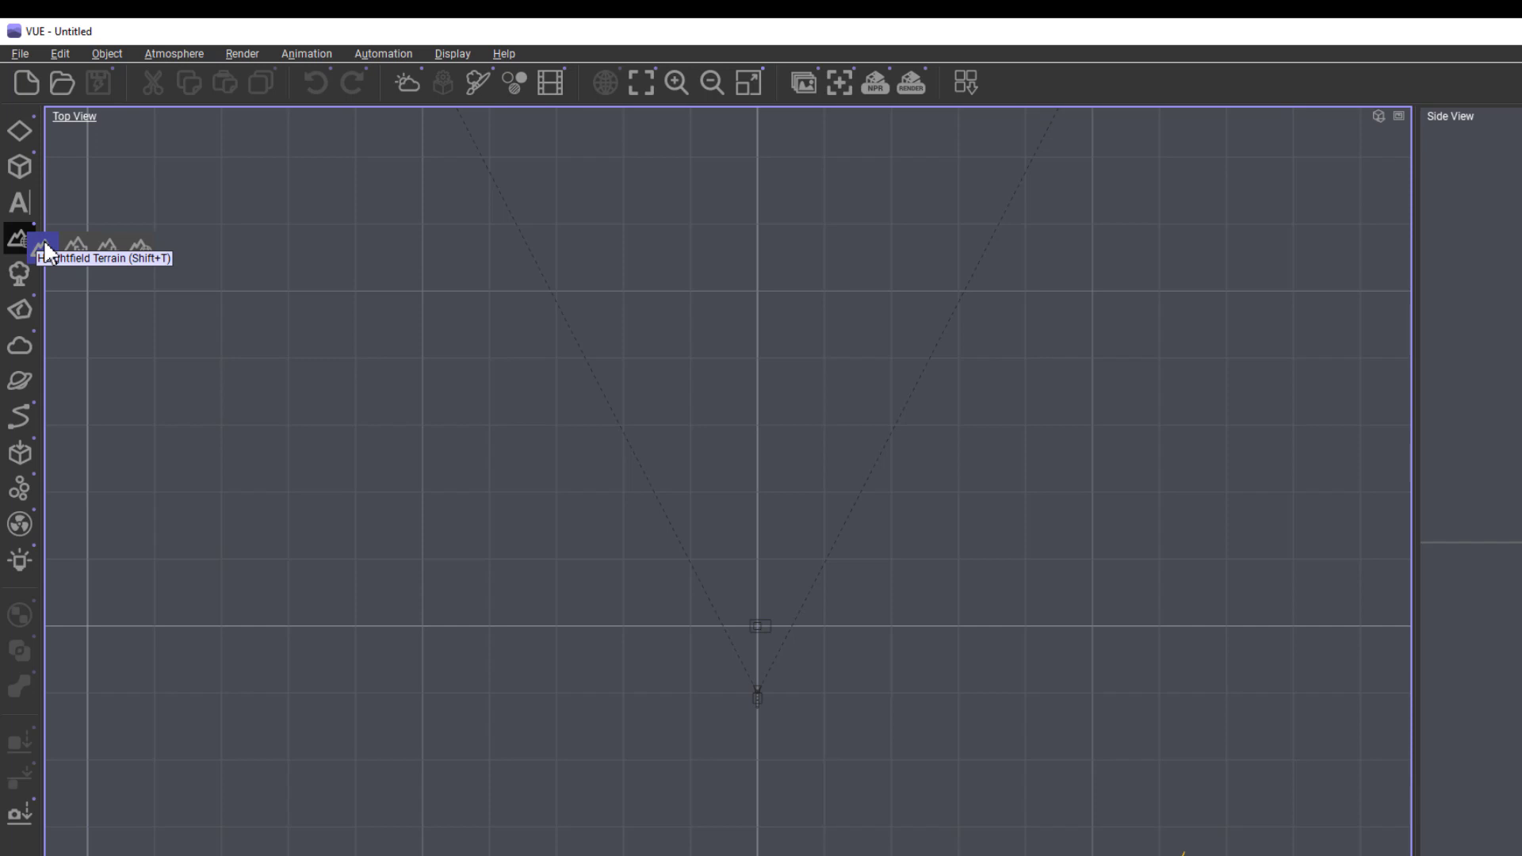
left_click(43, 241)
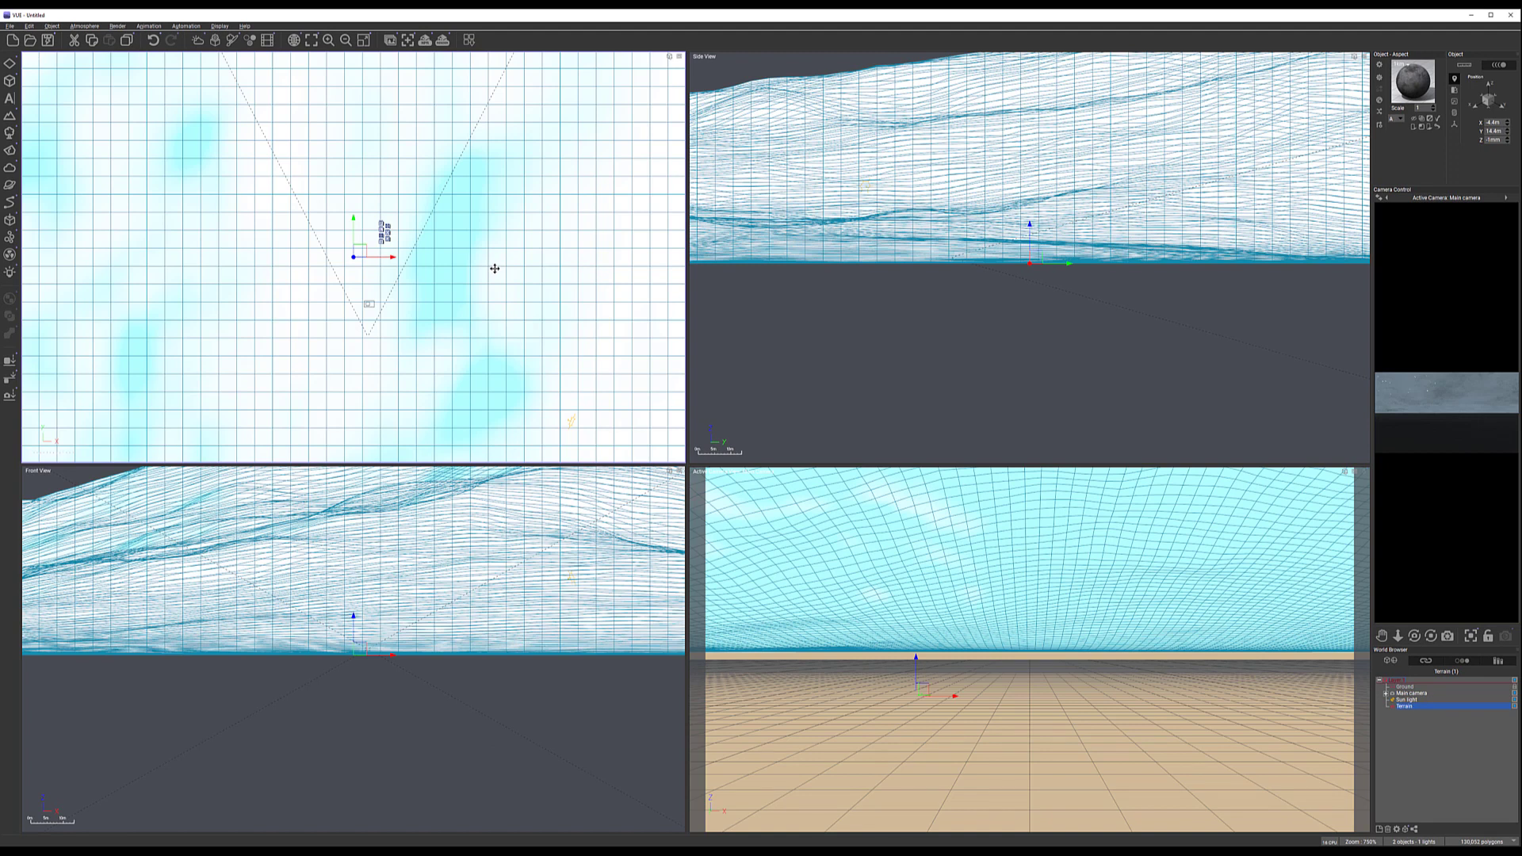
scroll(495, 269, "down", 10)
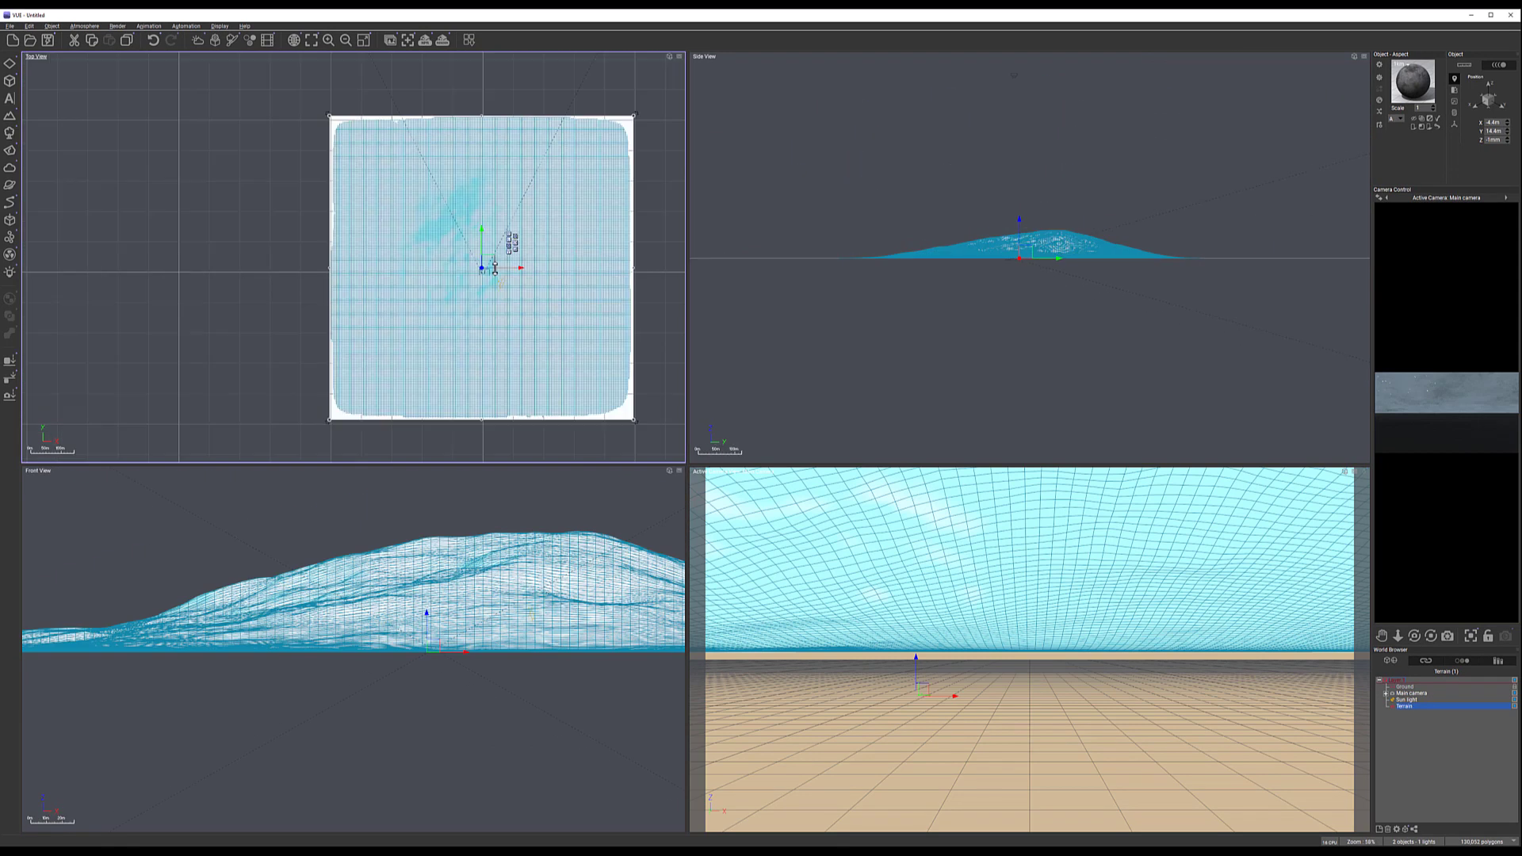
left_click_drag(495, 261, 495, 155)
right_click_drag(509, 202, 451, 284)
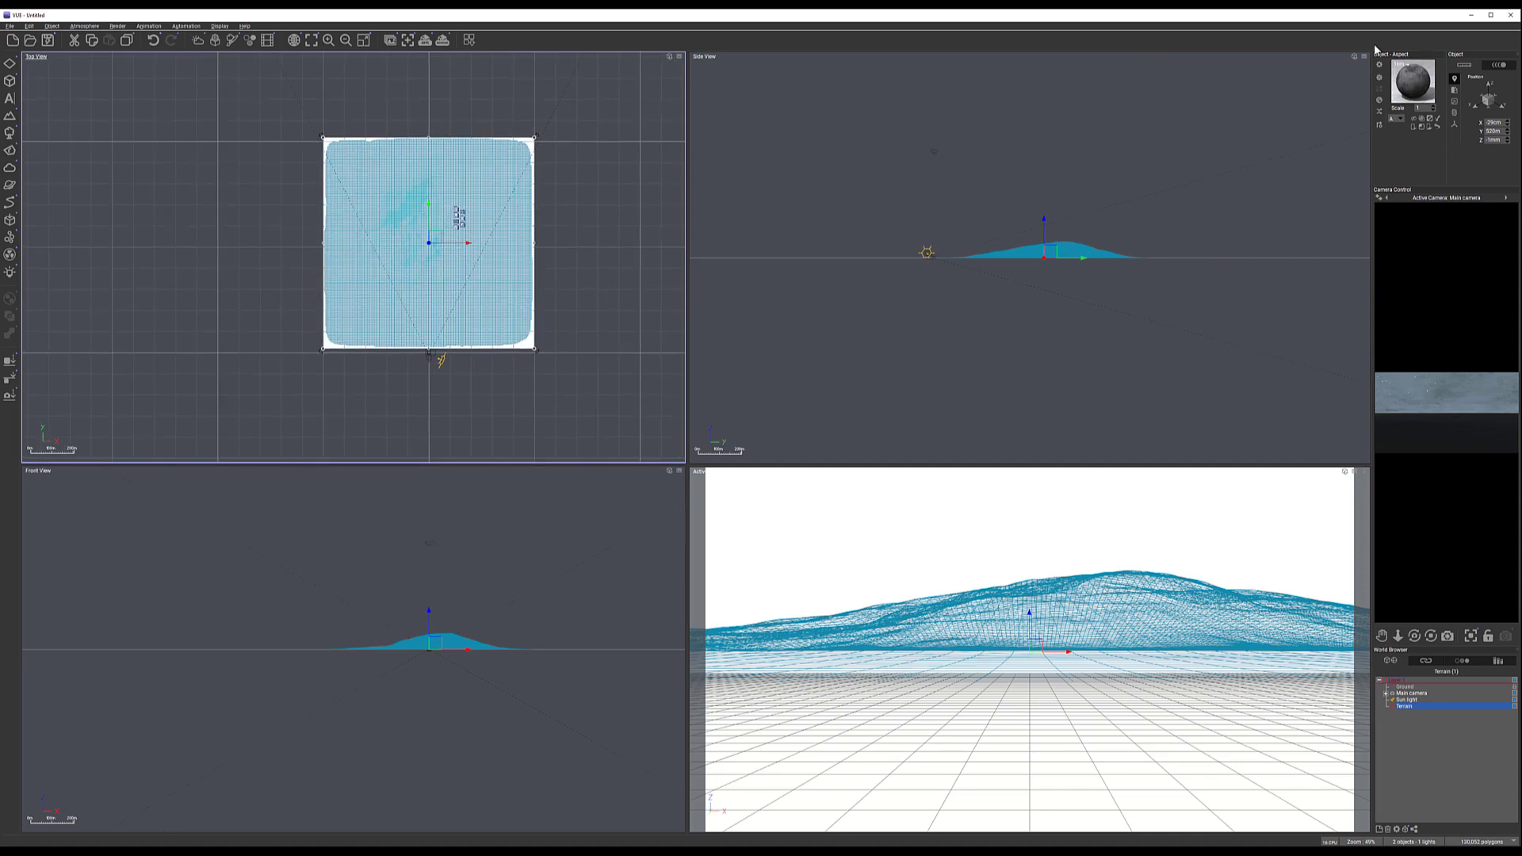
Display the terrain's size values and check the program's display options and units and coordinates settings
left_click(1454, 101)
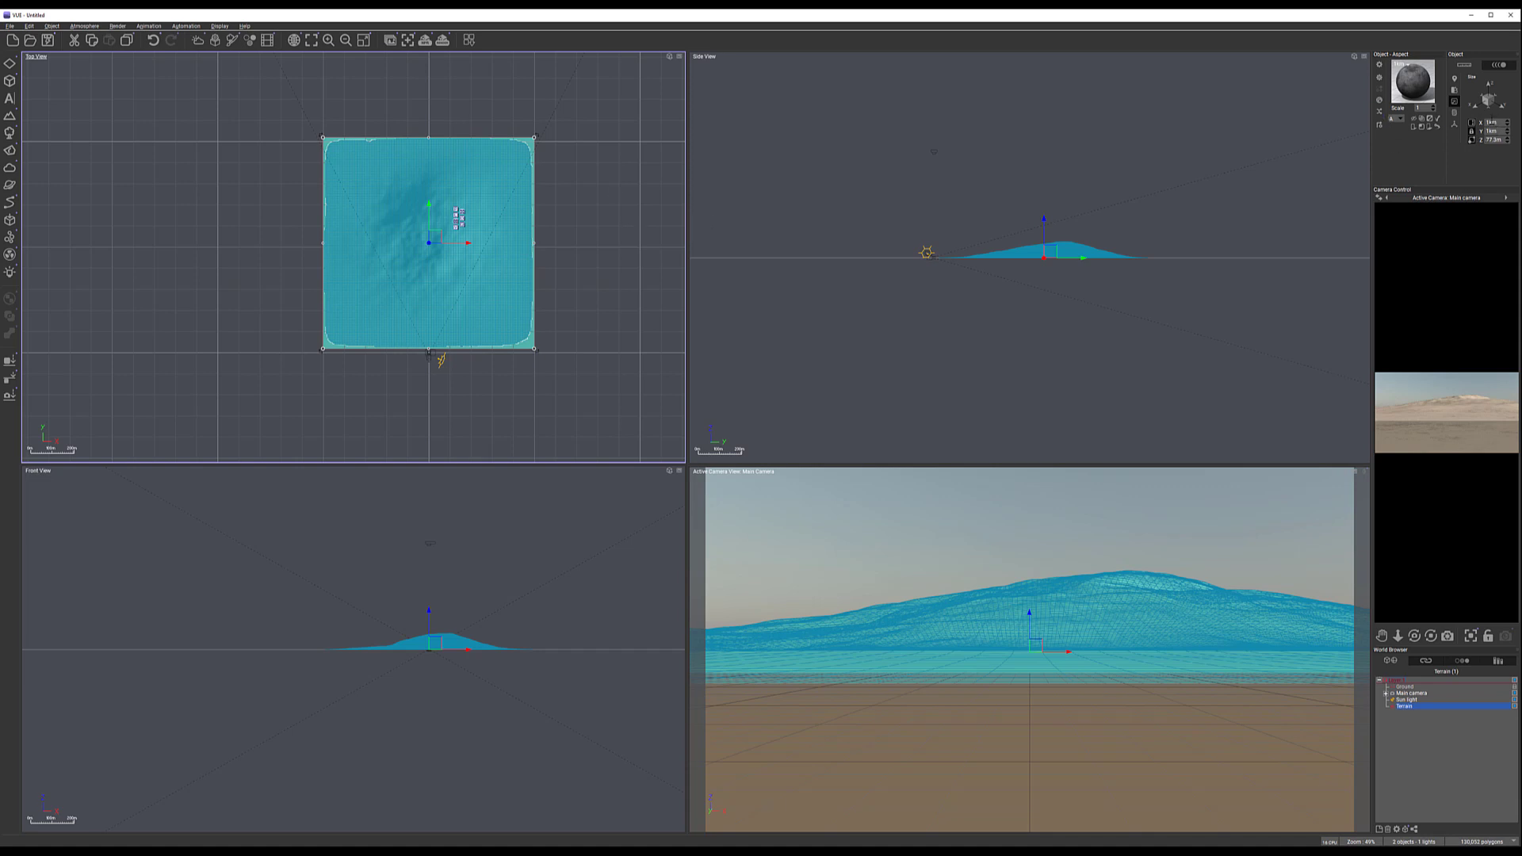
left_click(10, 26)
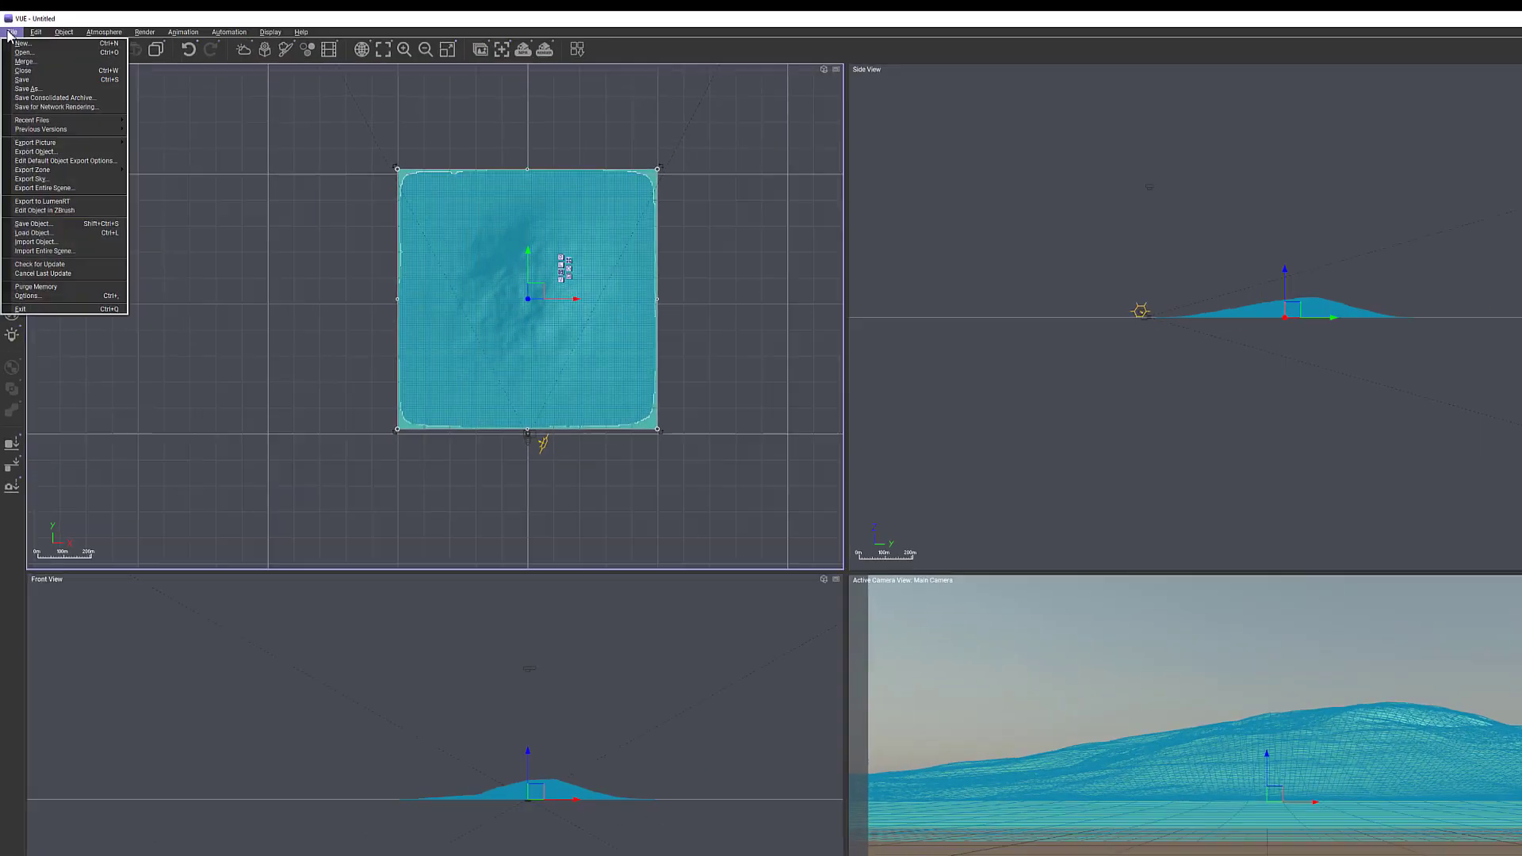
left_click(55, 240)
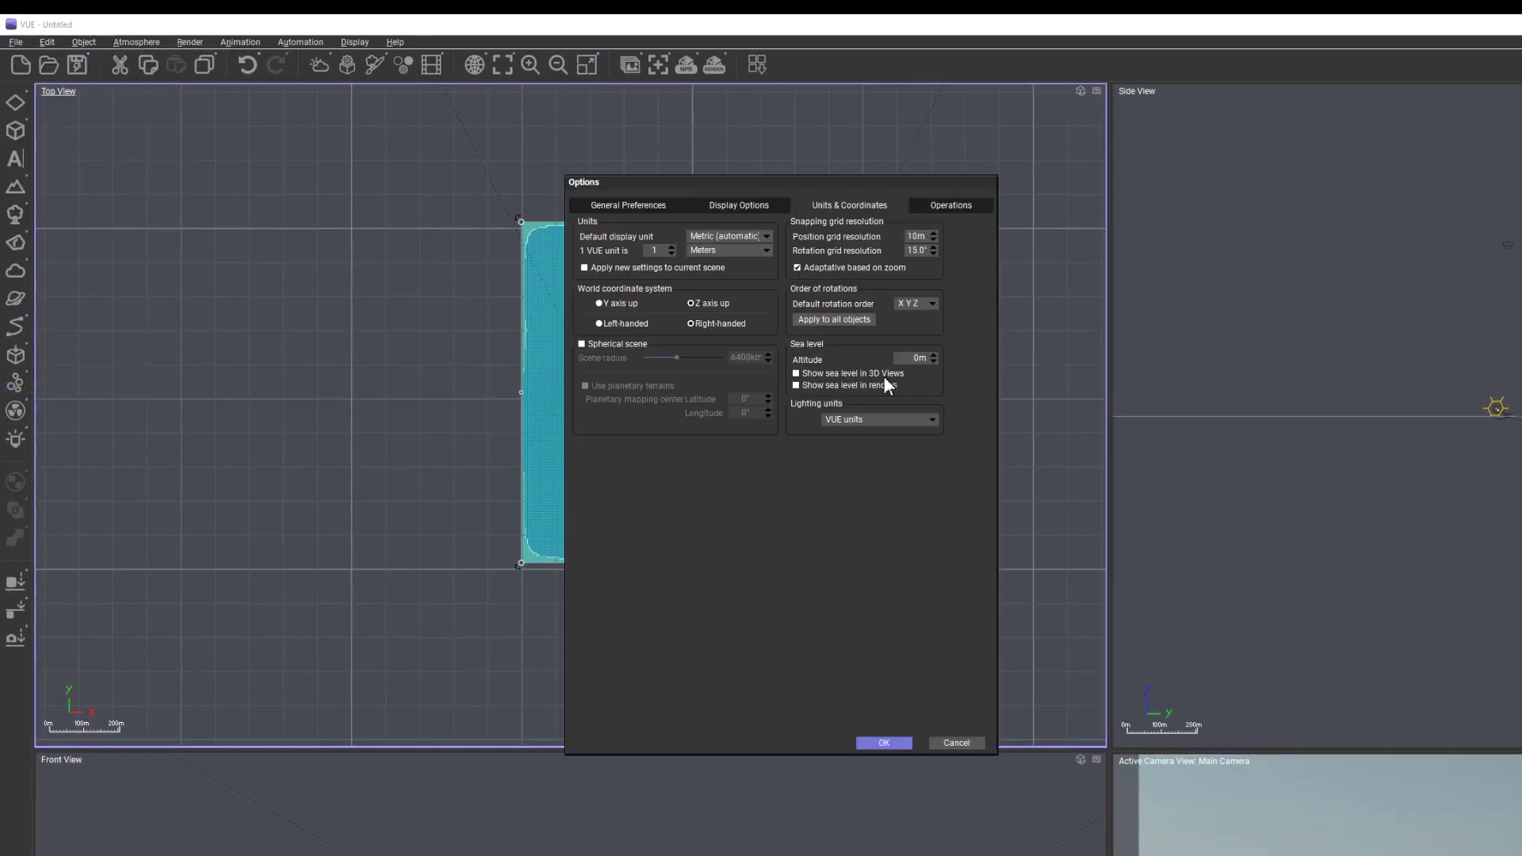
left_click(741, 205)
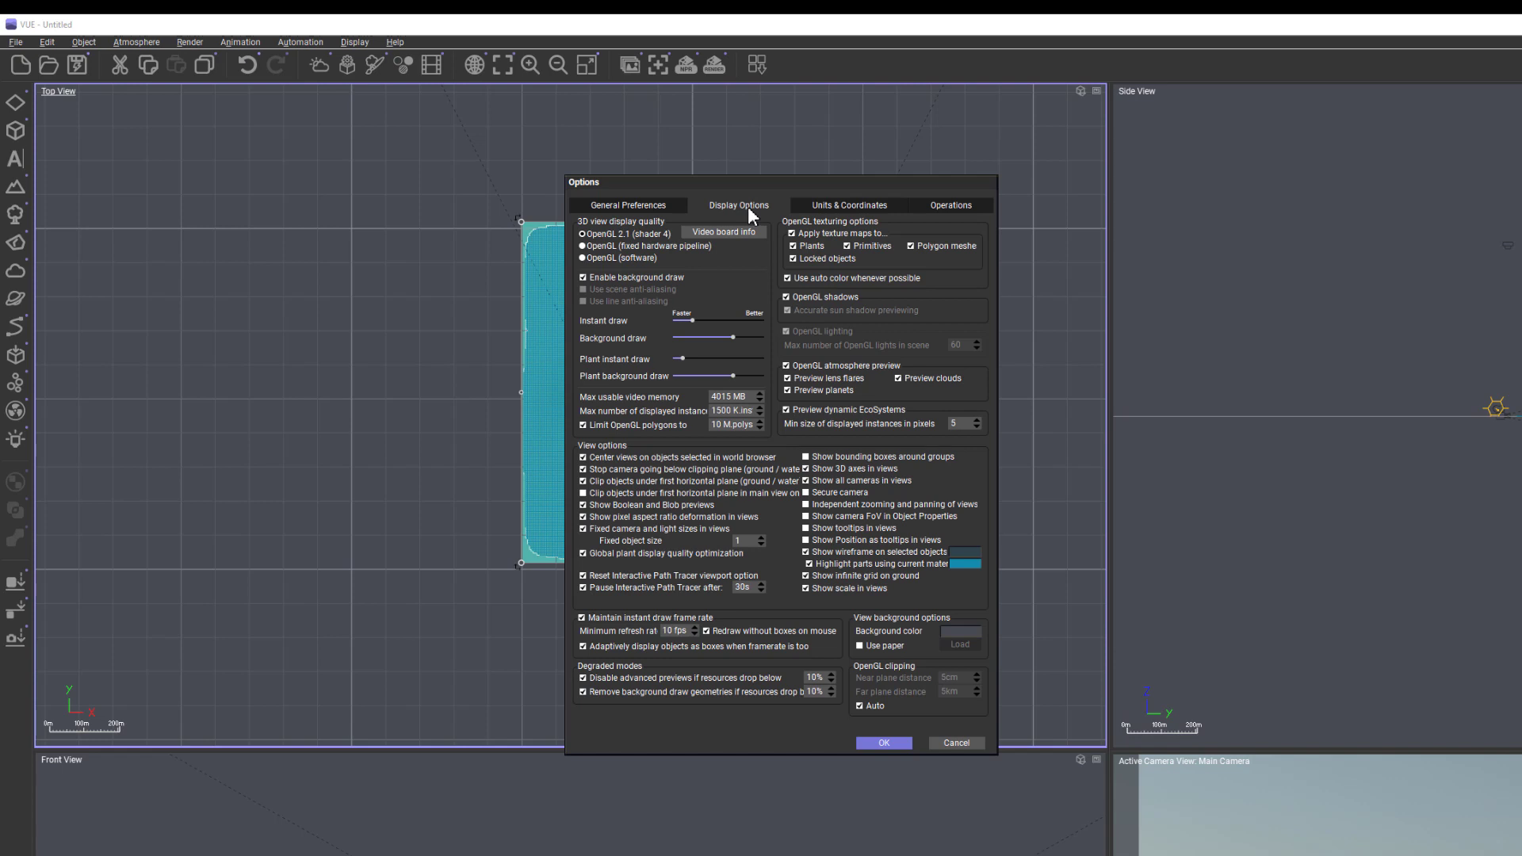
left_click(822, 207)
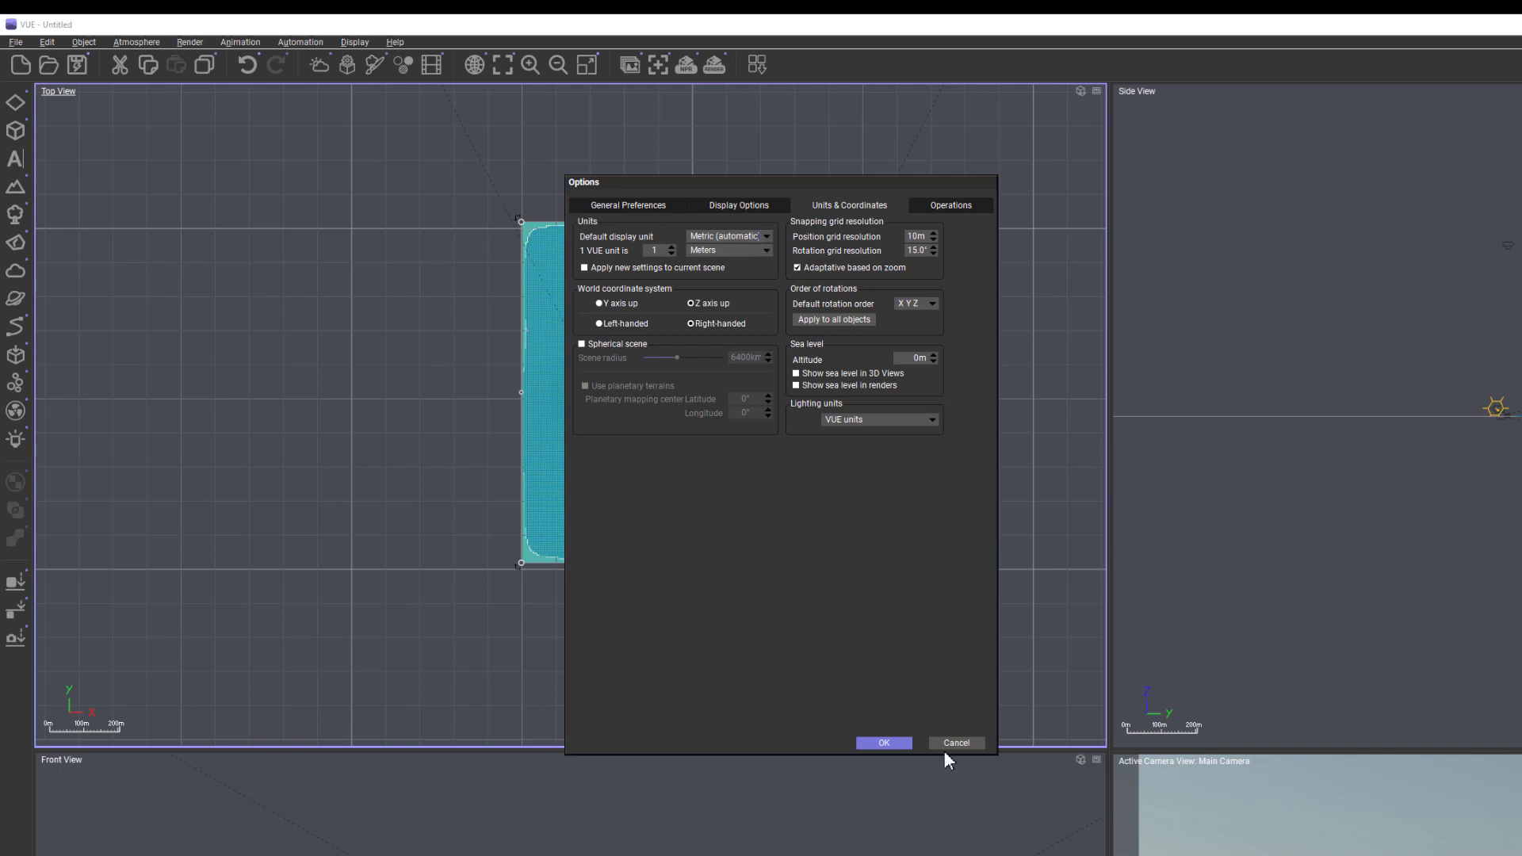
left_click(967, 742)
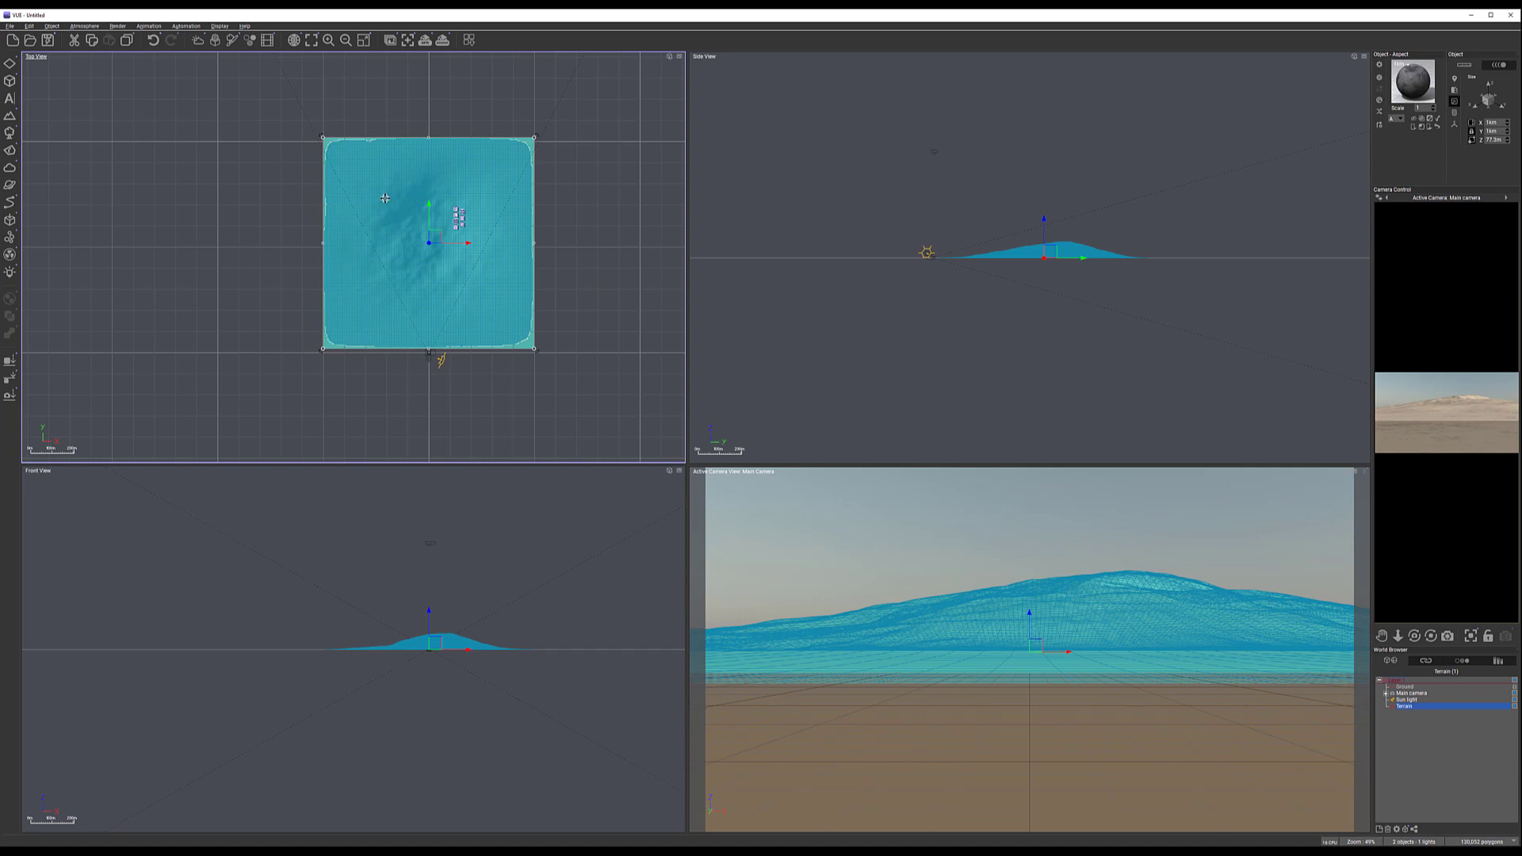
Scale the terrain down in the top view and set its X size to 100 m
scroll(555, 230, "down", 5)
right_click_drag(483, 162, 423, 222)
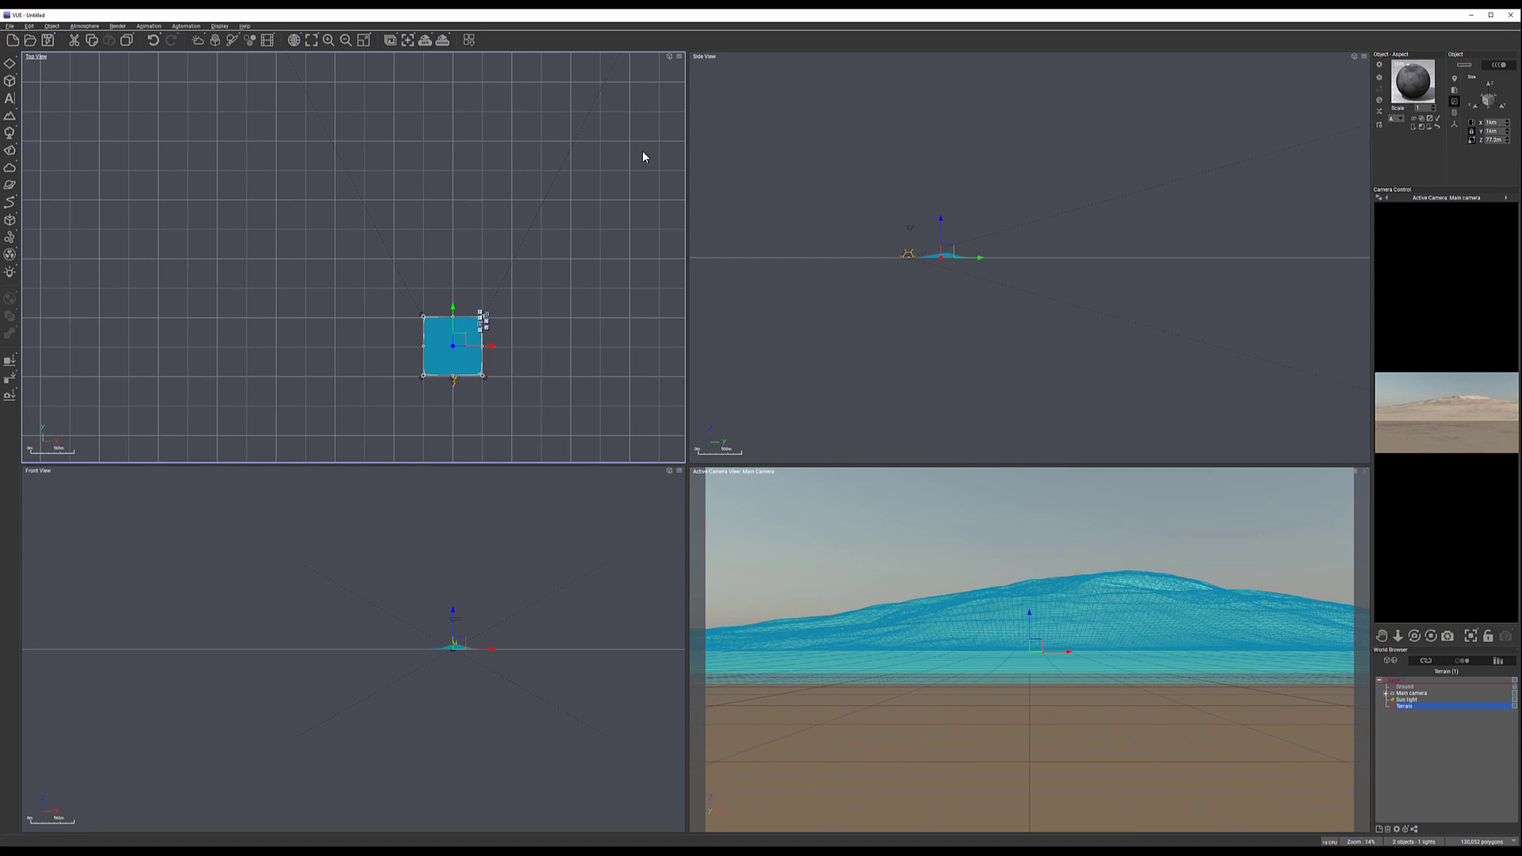
mouse_move(544, 237)
right_mouse_down()
mouse_move(502, 248)
mouse_move(516, 227)
right_mouse_up()
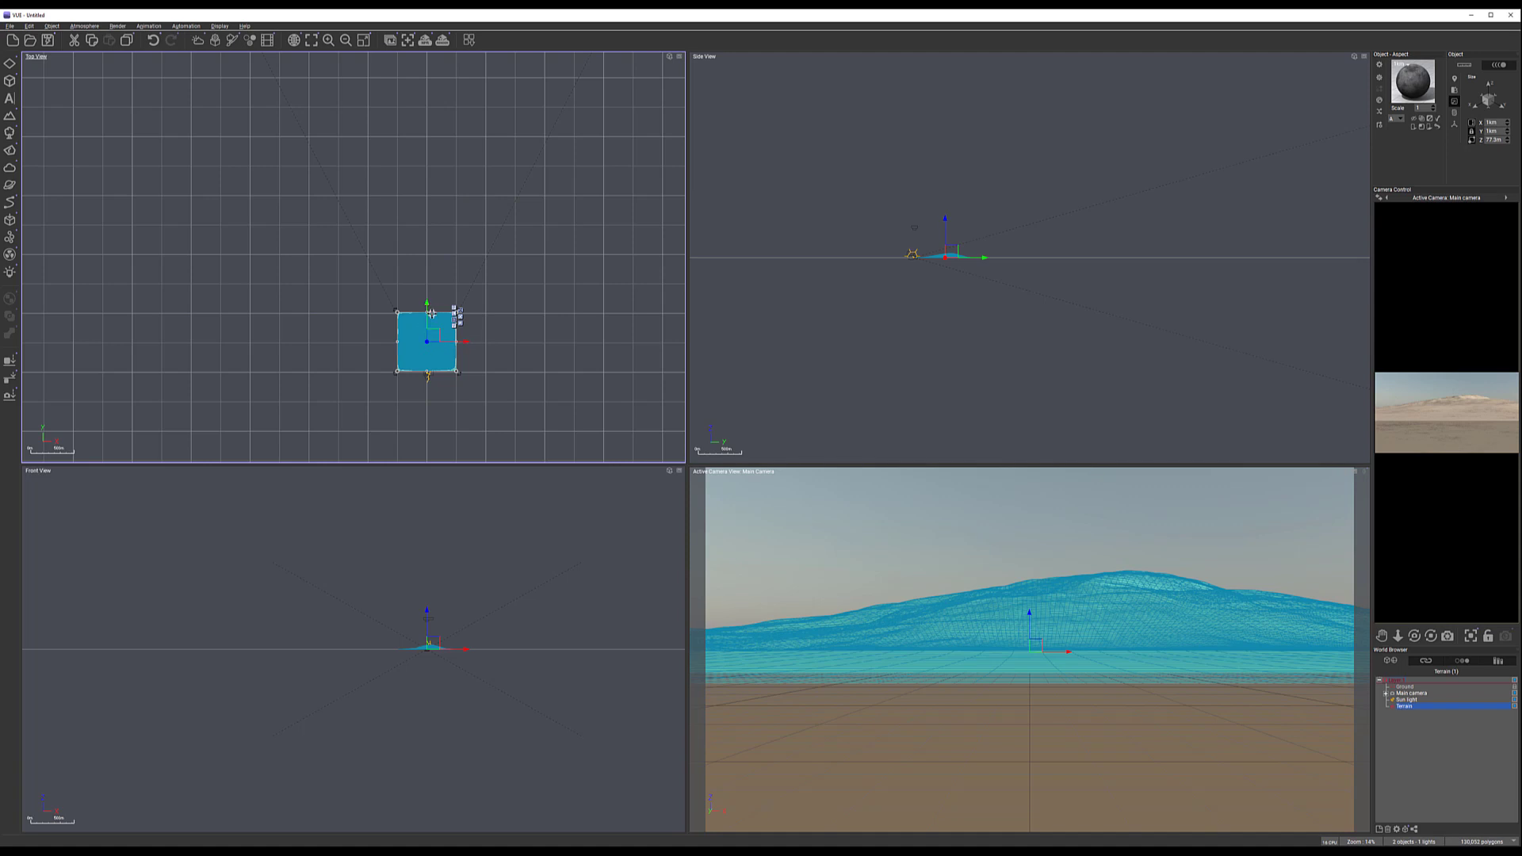
scroll(433, 334, "up", 5)
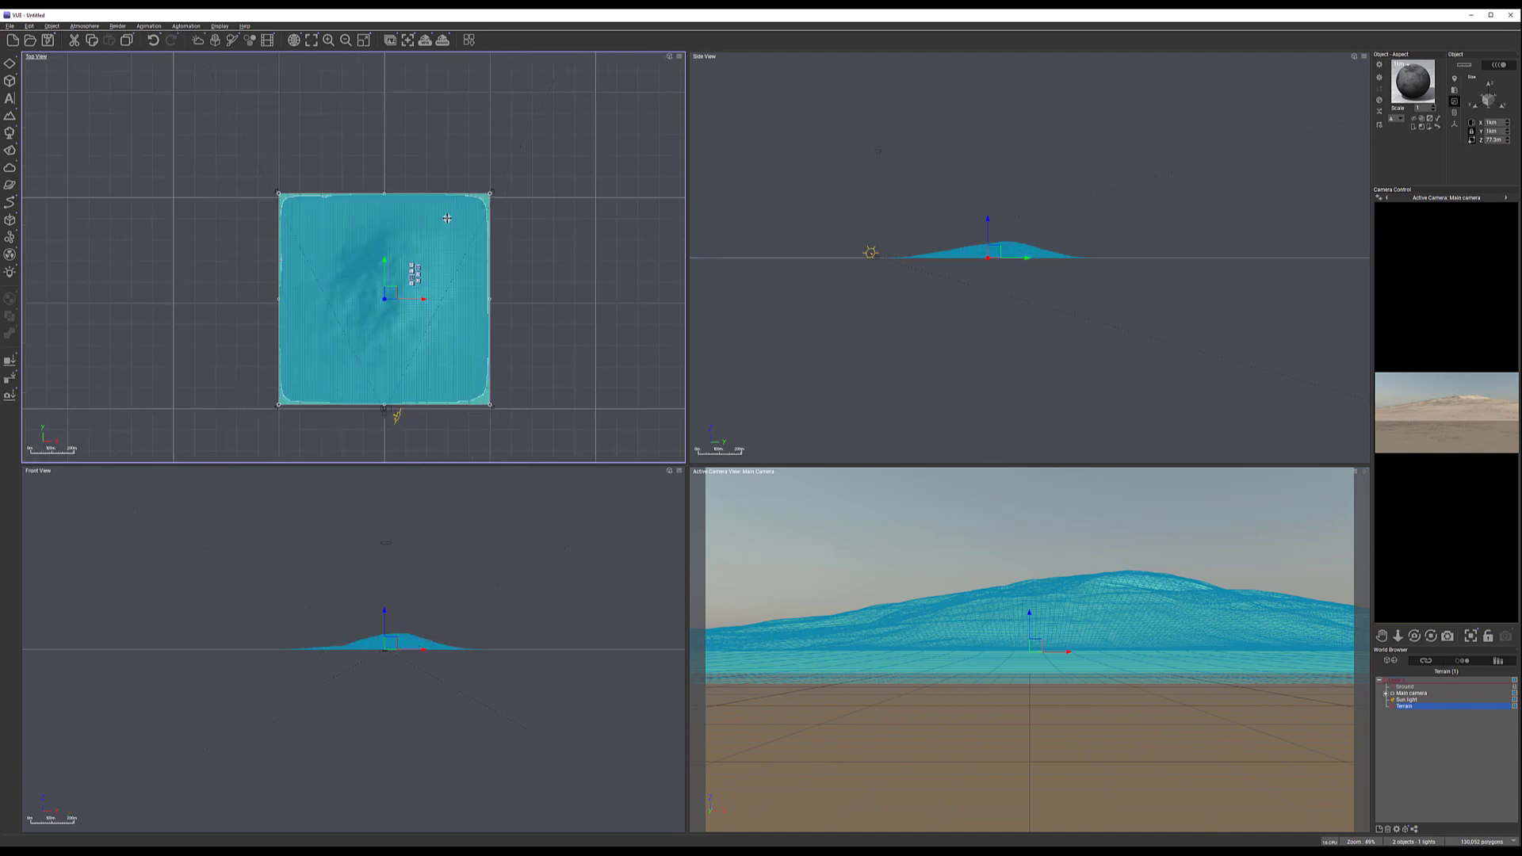
left_click_drag(483, 203, 395, 384)
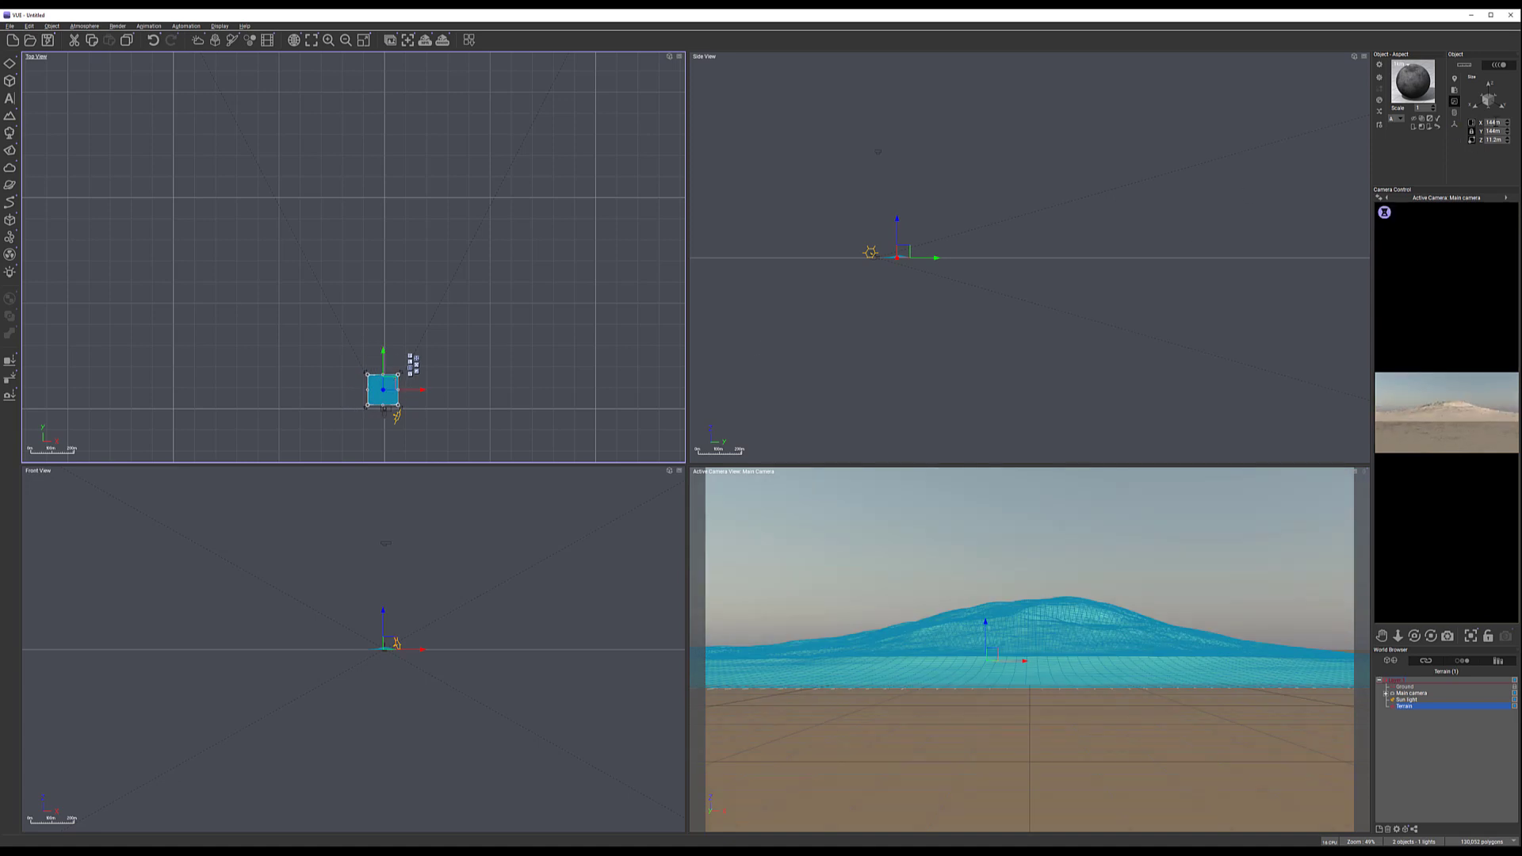
left_click(1503, 122)
type("100")
key("Return")
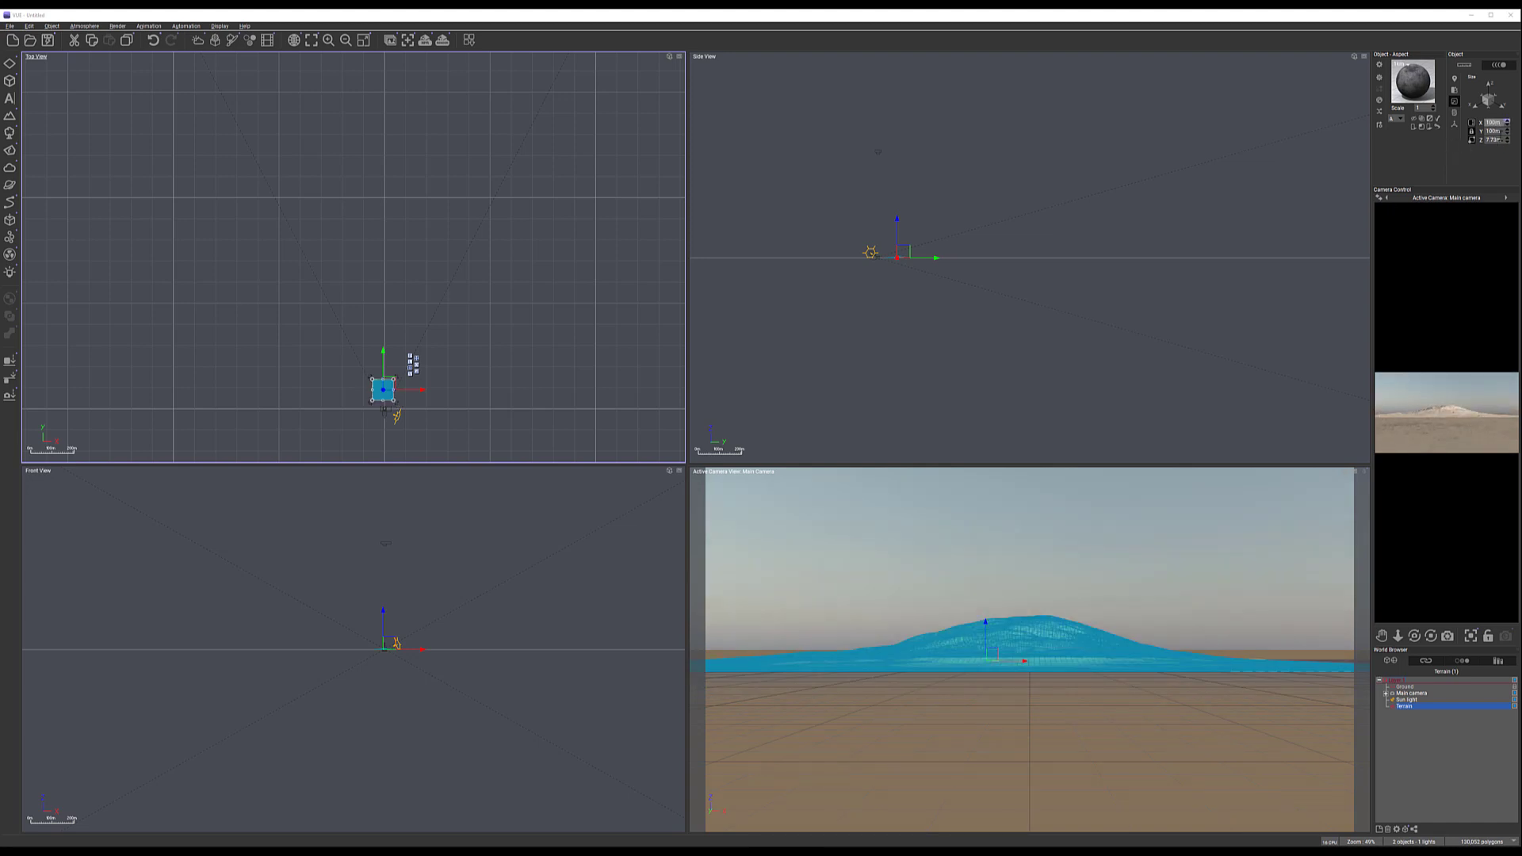
Flatten the terrain's height in the side view and reposition it in the top view so it extends beneath the camera
scroll(892, 262, "up", 8)
right_click_drag(1013, 255, 991, 272)
left_click_drag(1019, 205, 1019, 217)
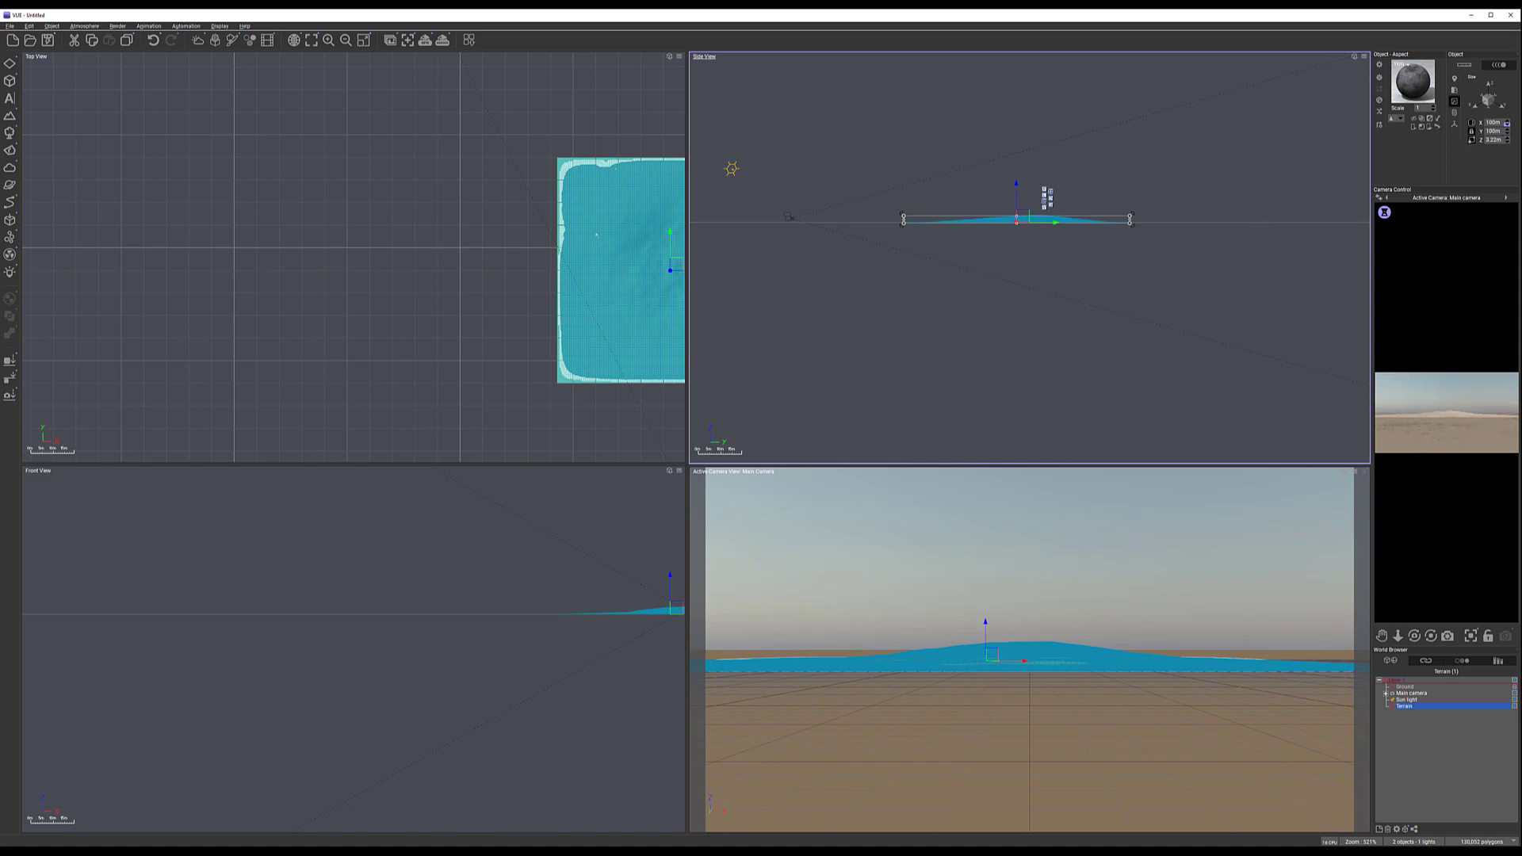
right_click_drag(346, 259, 291, 192)
left_click_drag(442, 130, 442, 243)
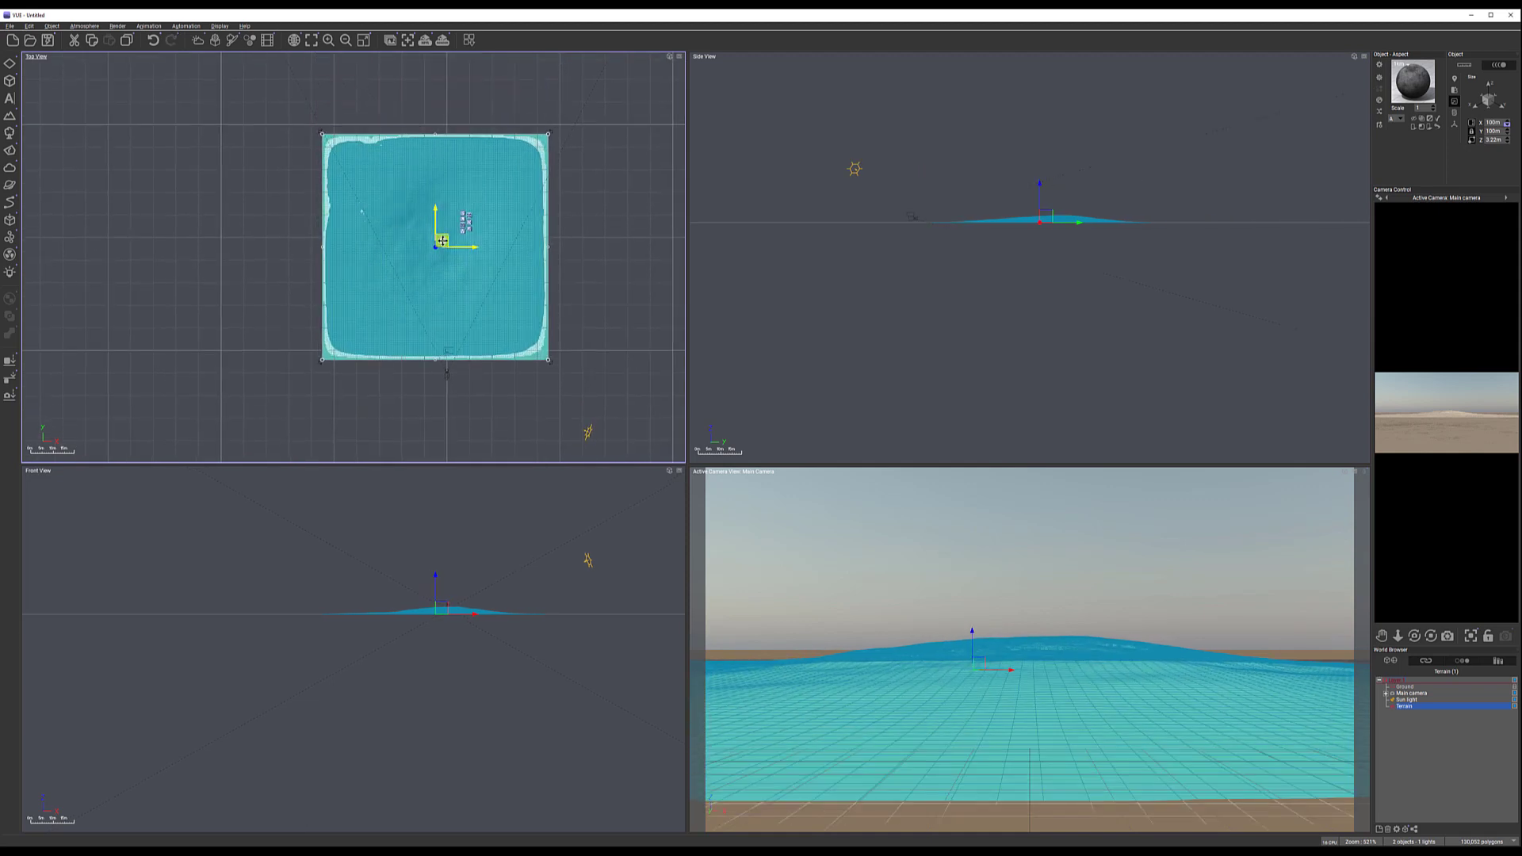
Open the terrain in the Terrain Editor and arrange the editor window at a larger size
right_click(404, 213)
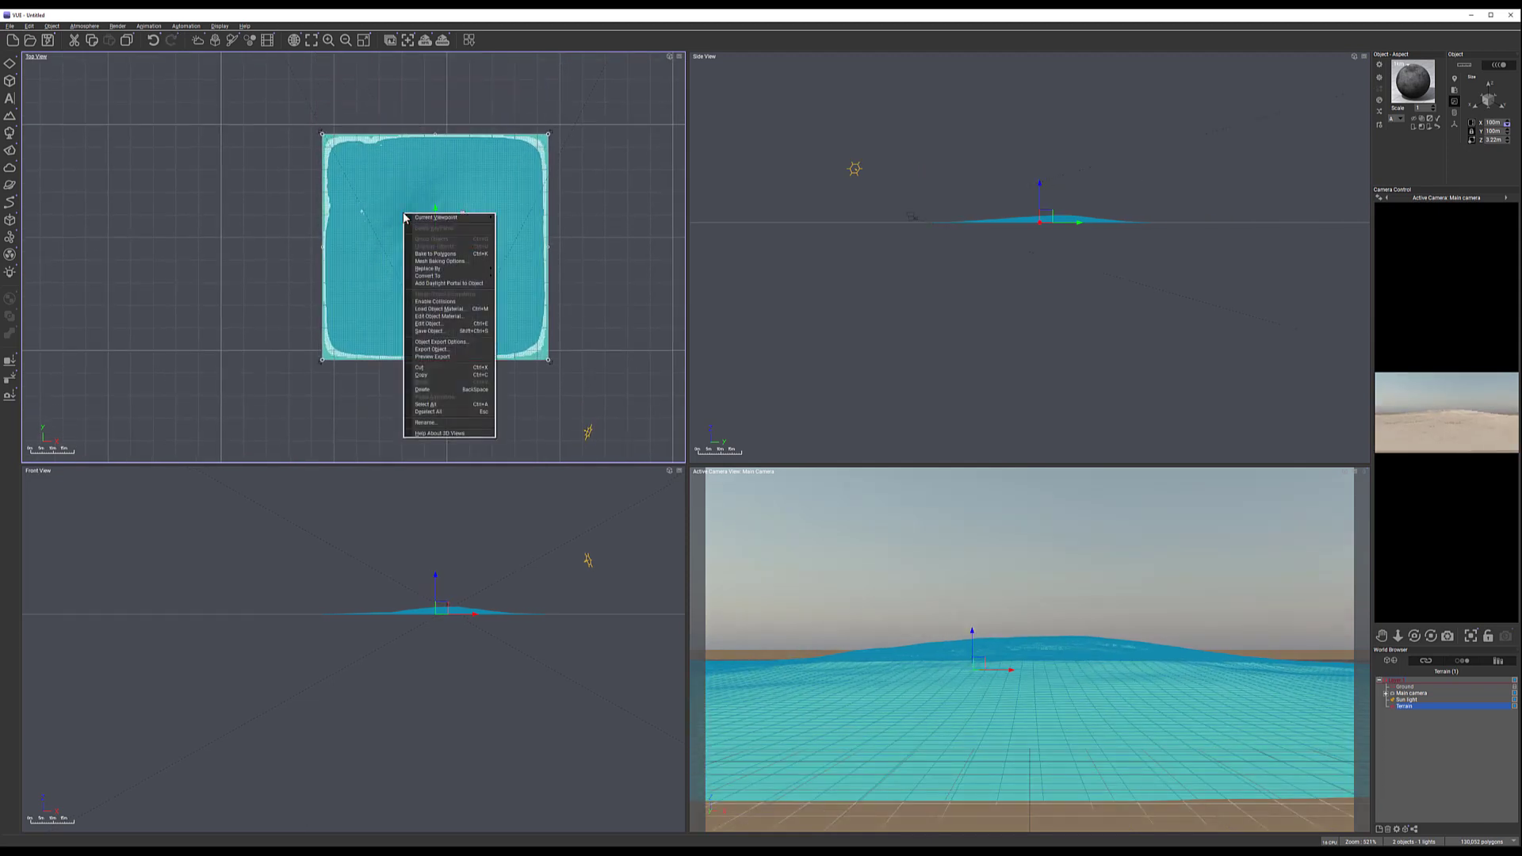
left_click(462, 323)
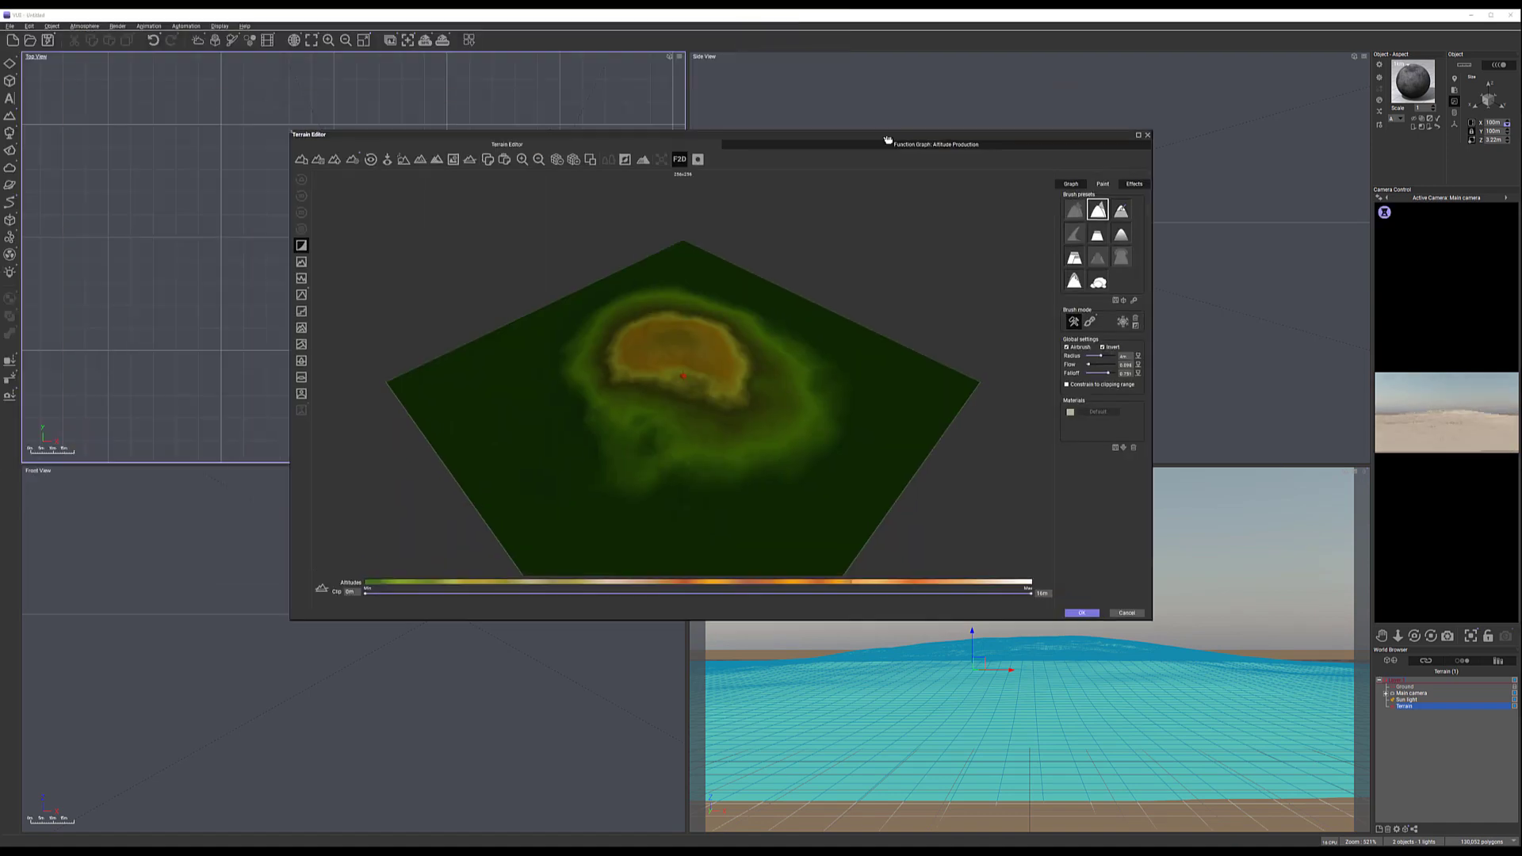
left_click_drag(887, 141, 905, 164)
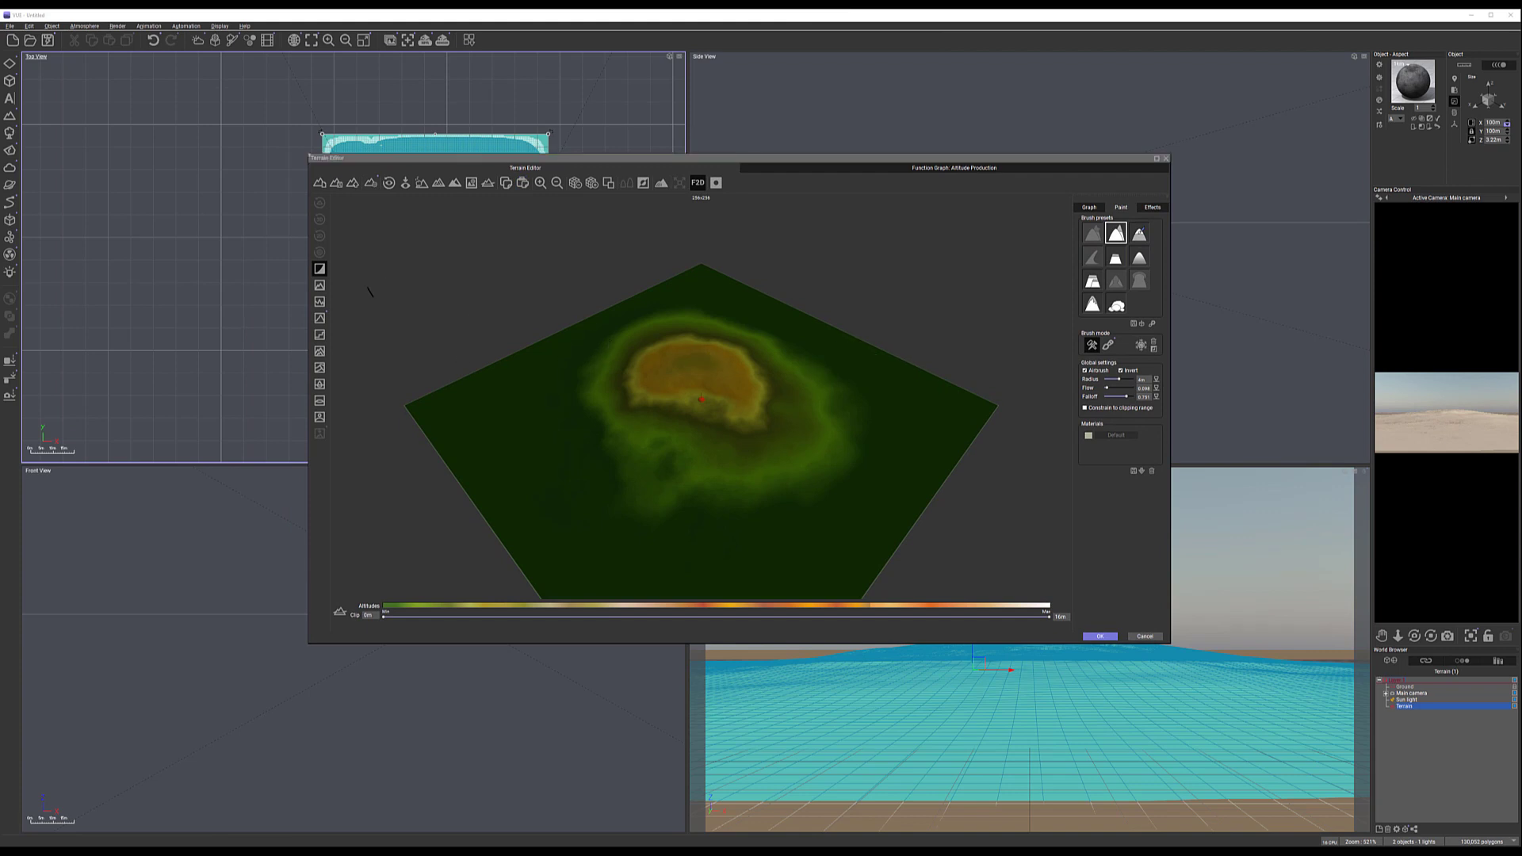
left_click_drag(935, 158, 868, 108)
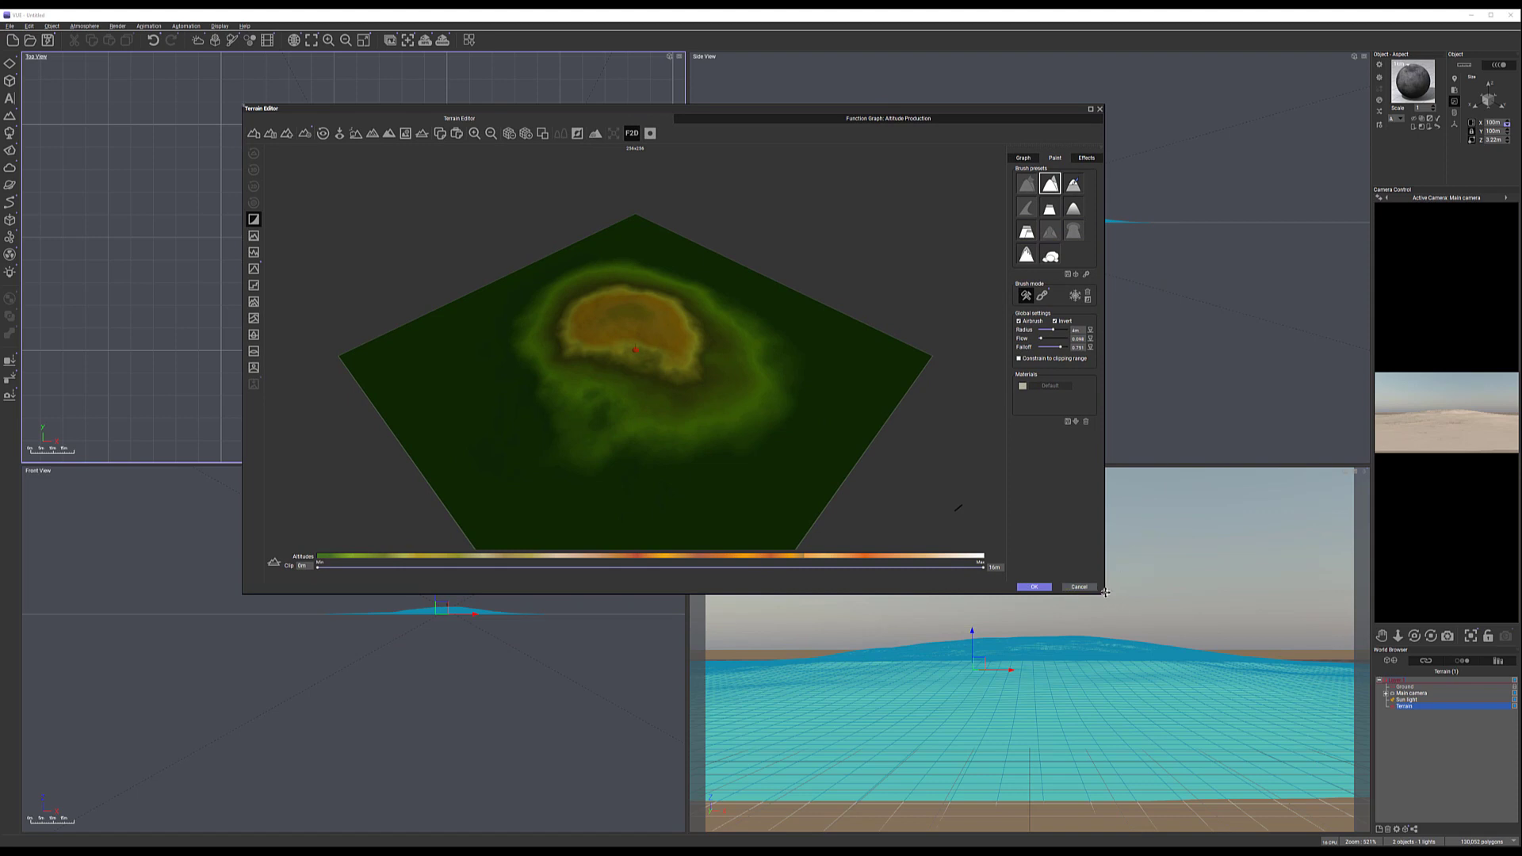
left_click_drag(1181, 678, 1195, 681)
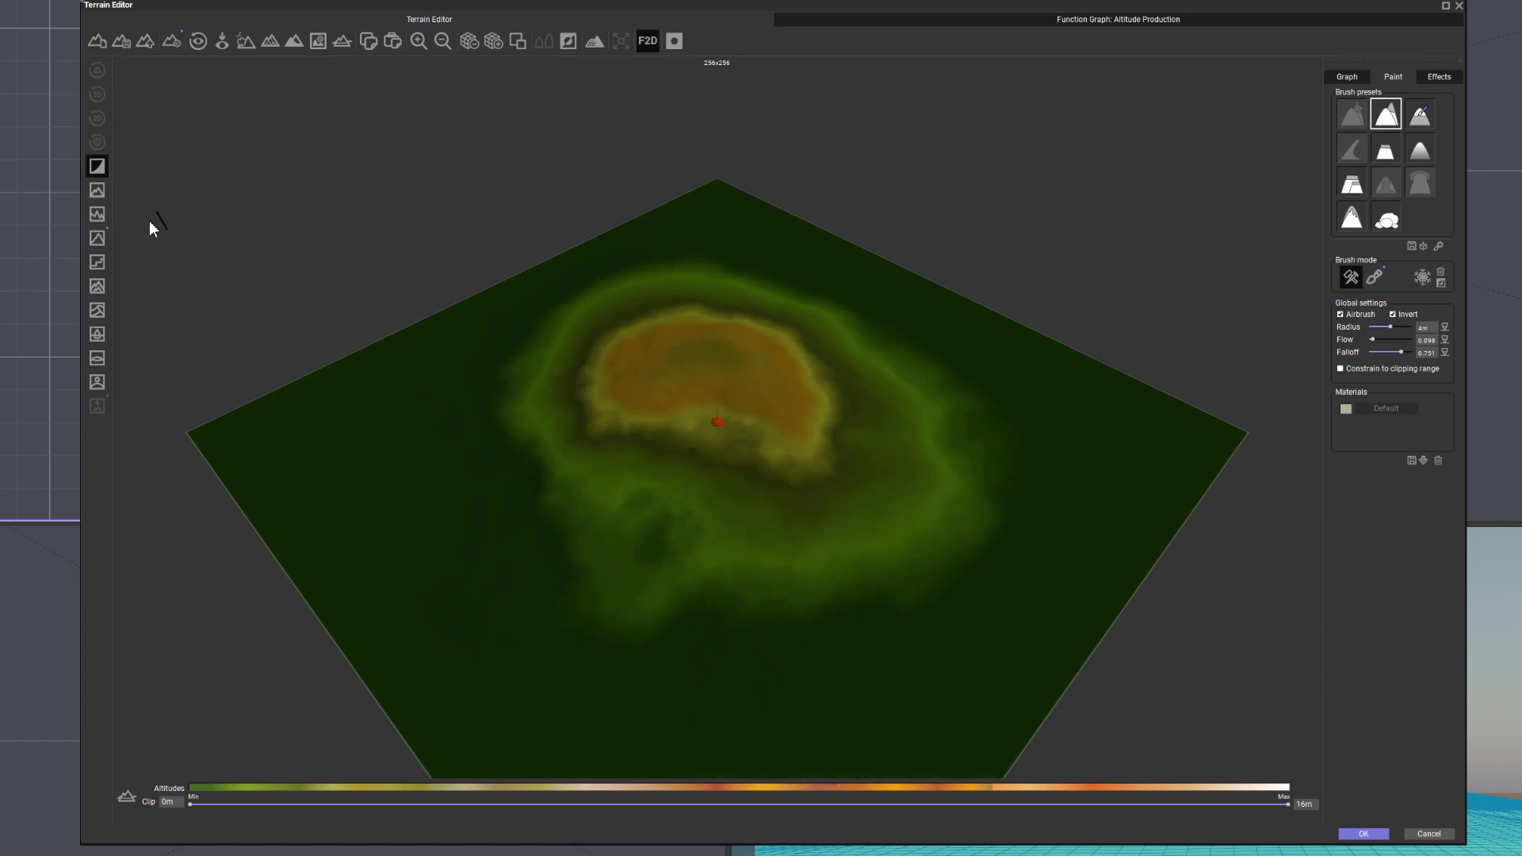
Turn off the terrain's zeroed edges and show the surrounding scene in the editor preview
left_click(97, 166)
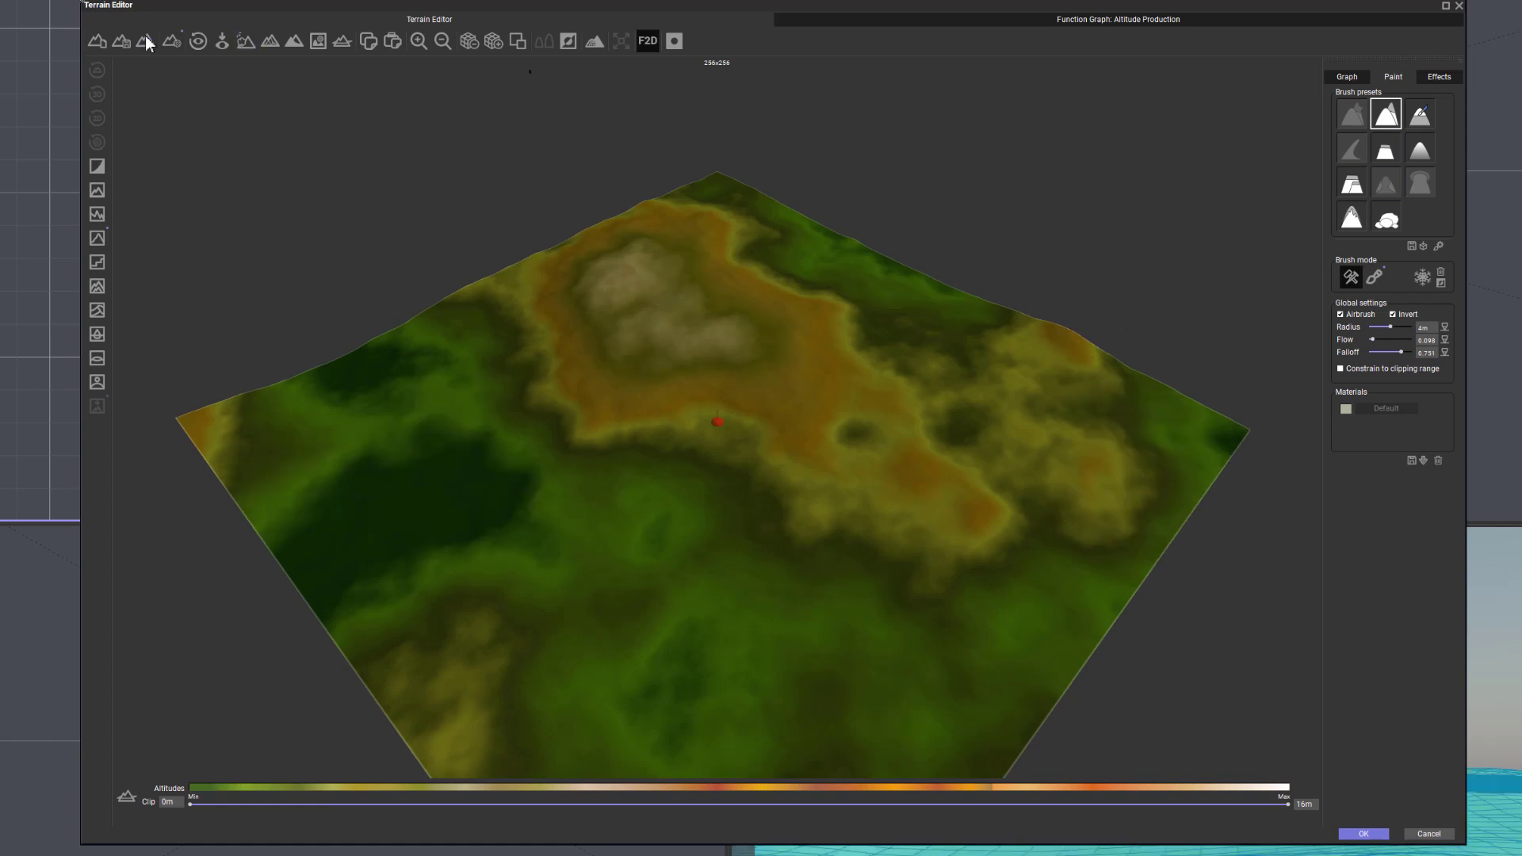
left_click(250, 45)
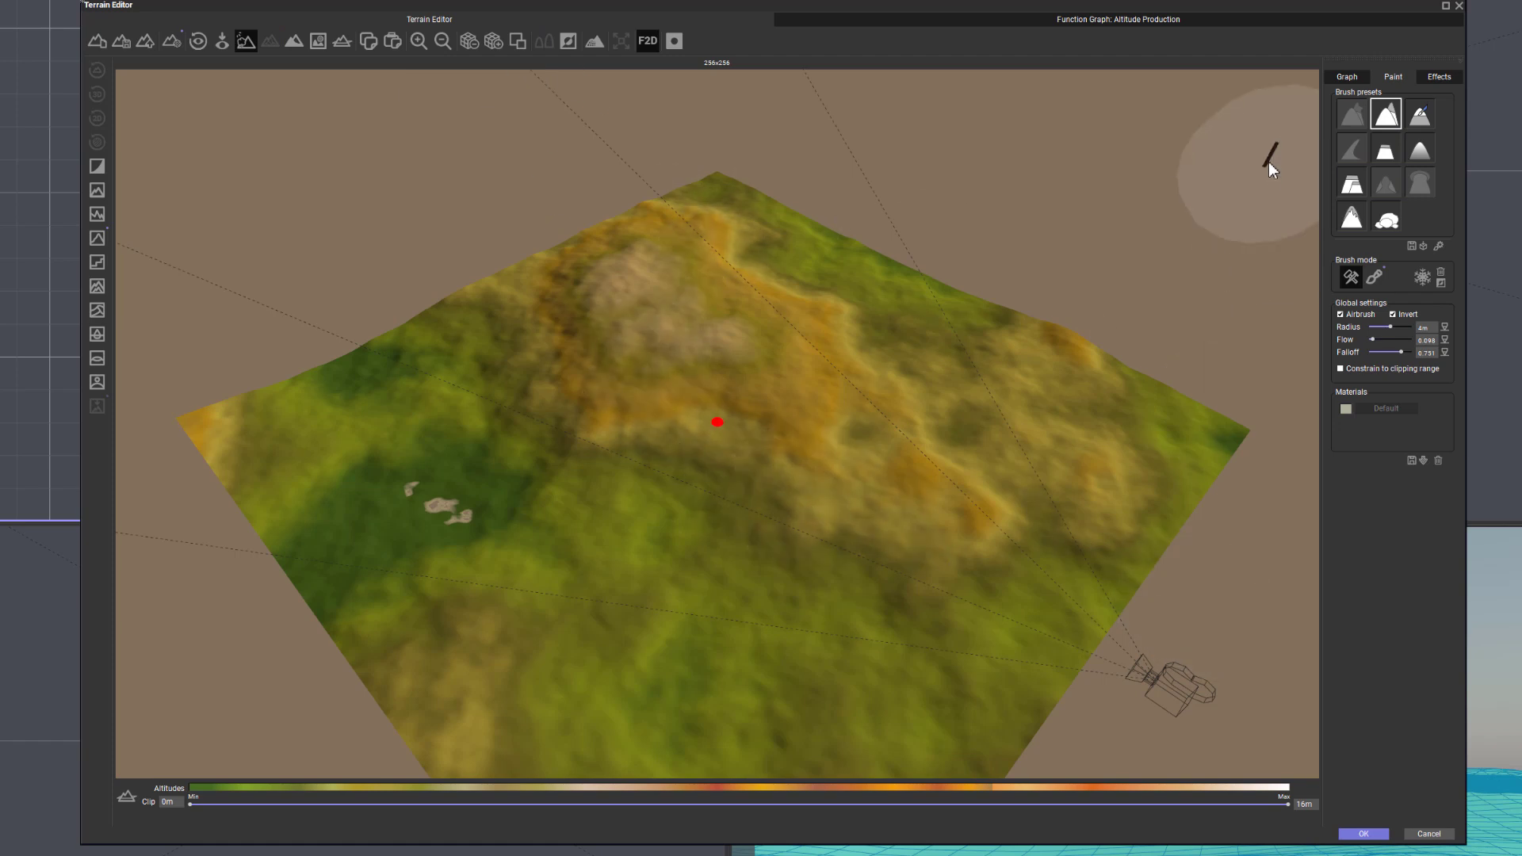
Carve a hollow into the middle of the terrain with the inverted airbrush, widening it towards the hill behind
mouse_move(771, 432)
right_mouse_down()
mouse_move(883, 414)
mouse_move(717, 343)
mouse_move(745, 425)
mouse_move(741, 412)
right_mouse_up()
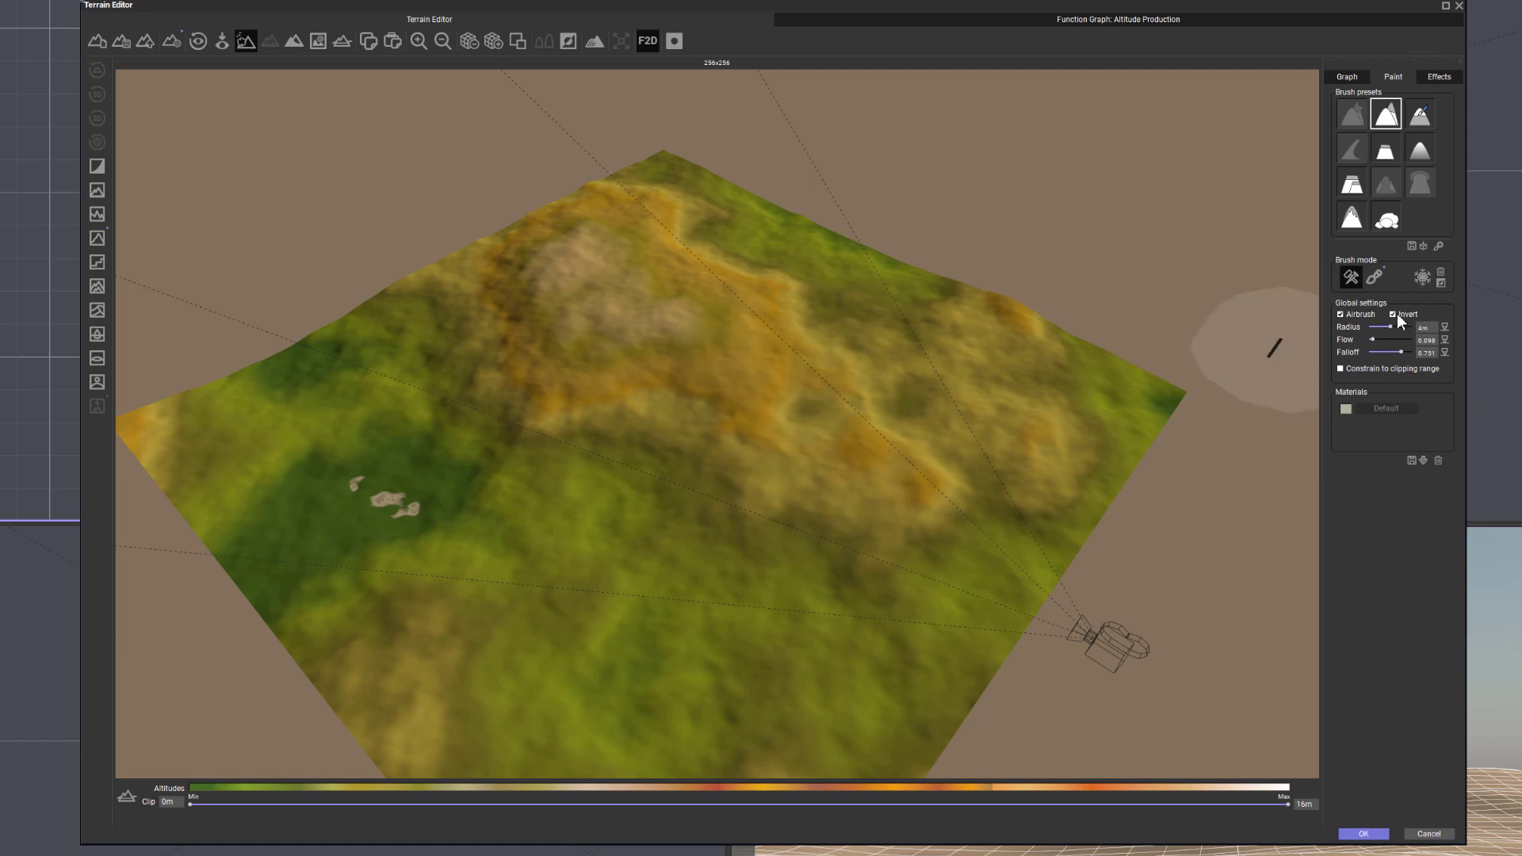
mouse_move(712, 360)
left_mouse_down()
mouse_move(708, 410)
mouse_move(641, 457)
mouse_move(798, 436)
mouse_move(828, 548)
mouse_move(732, 444)
mouse_move(645, 431)
mouse_move(706, 466)
mouse_move(801, 466)
mouse_move(665, 542)
mouse_move(723, 412)
mouse_move(801, 432)
mouse_move(700, 397)
mouse_move(734, 379)
mouse_move(778, 425)
mouse_move(645, 417)
mouse_move(584, 482)
mouse_move(737, 493)
mouse_move(523, 584)
left_mouse_up()
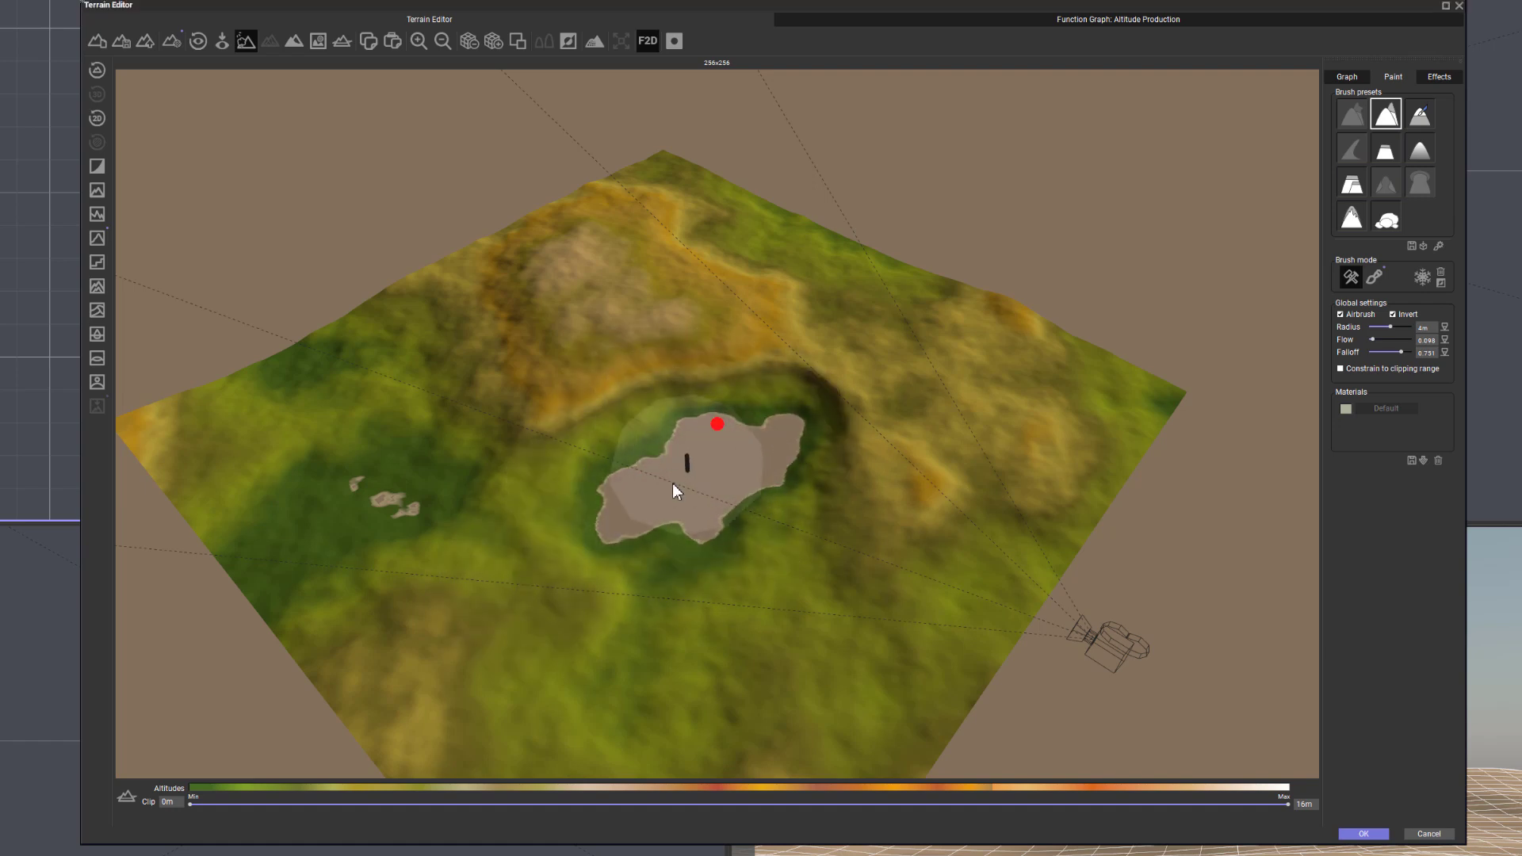
mouse_move(720, 412)
left_mouse_down()
mouse_move(588, 428)
mouse_move(657, 382)
mouse_move(581, 330)
mouse_move(721, 364)
mouse_move(901, 459)
mouse_move(700, 337)
left_mouse_up()
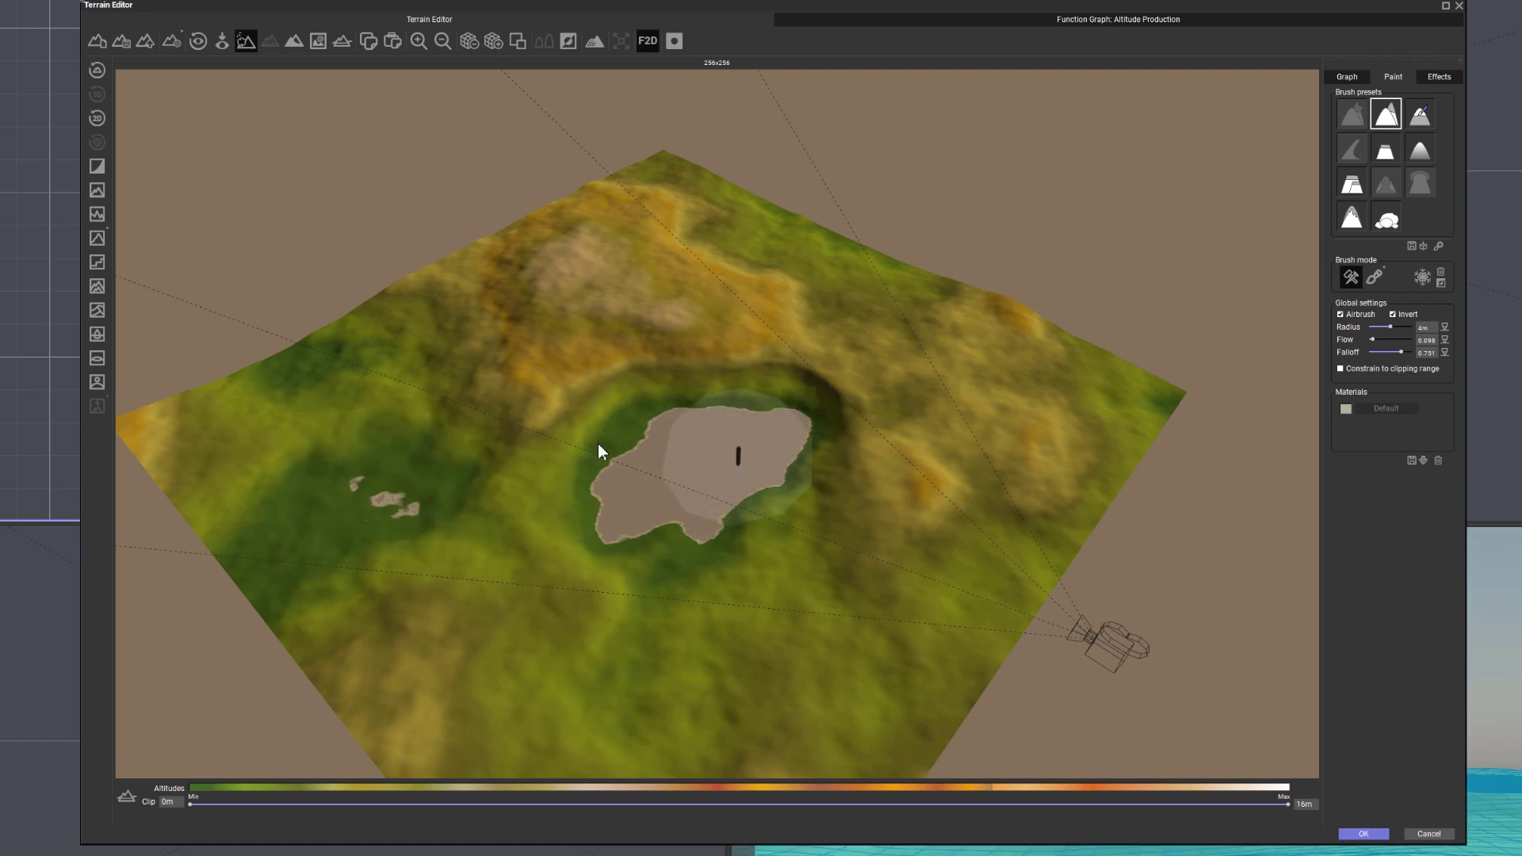
Replace the terrain shape with a rugged canyon-like preset and raise the lower clipping altitude to 2.4 m with the clipping plane shown
left_click(111, 221)
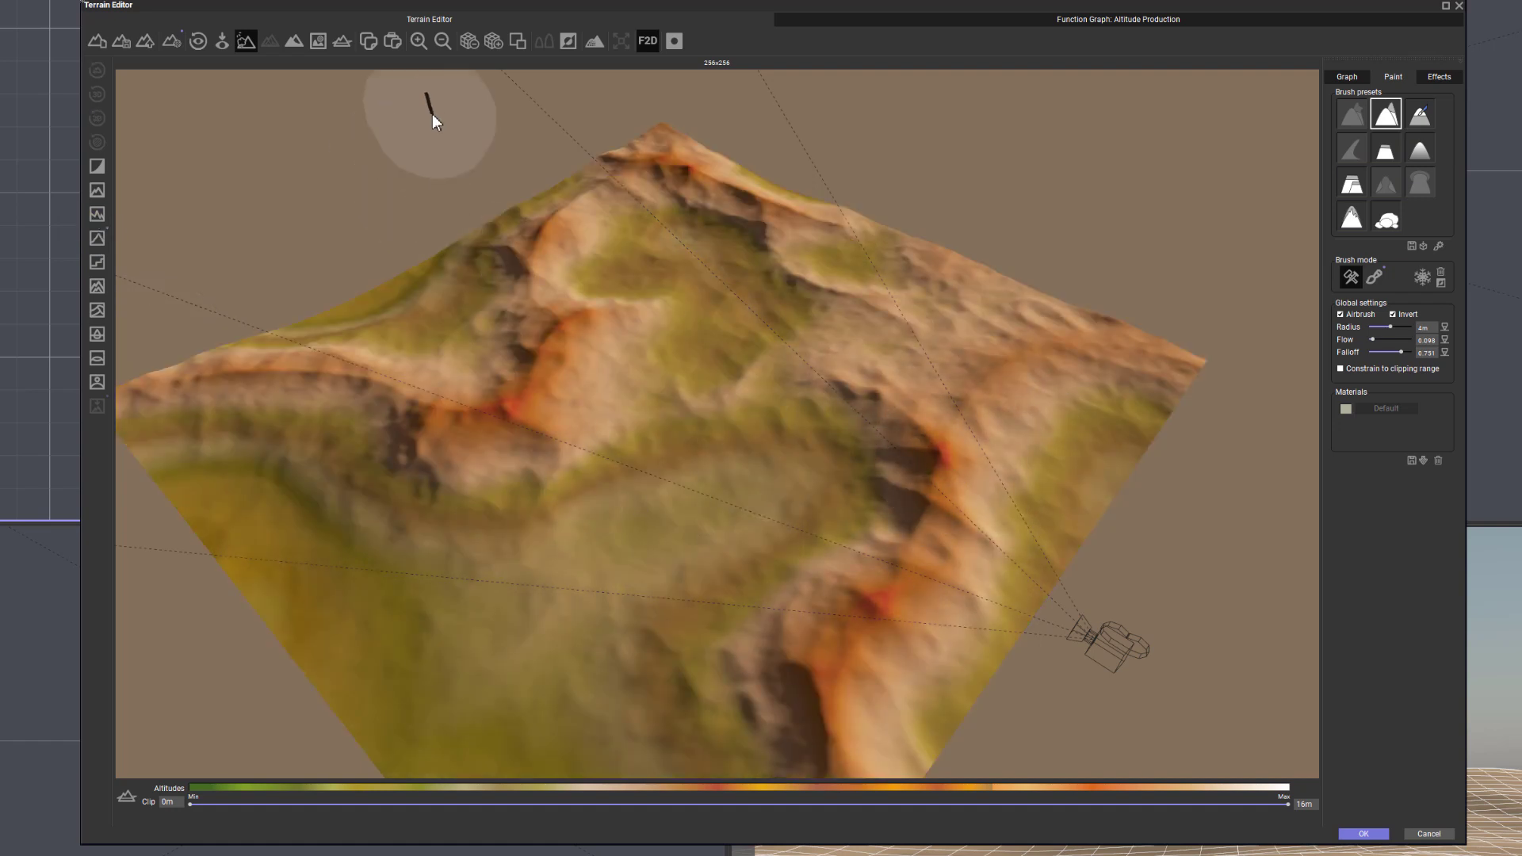
left_click(349, 40)
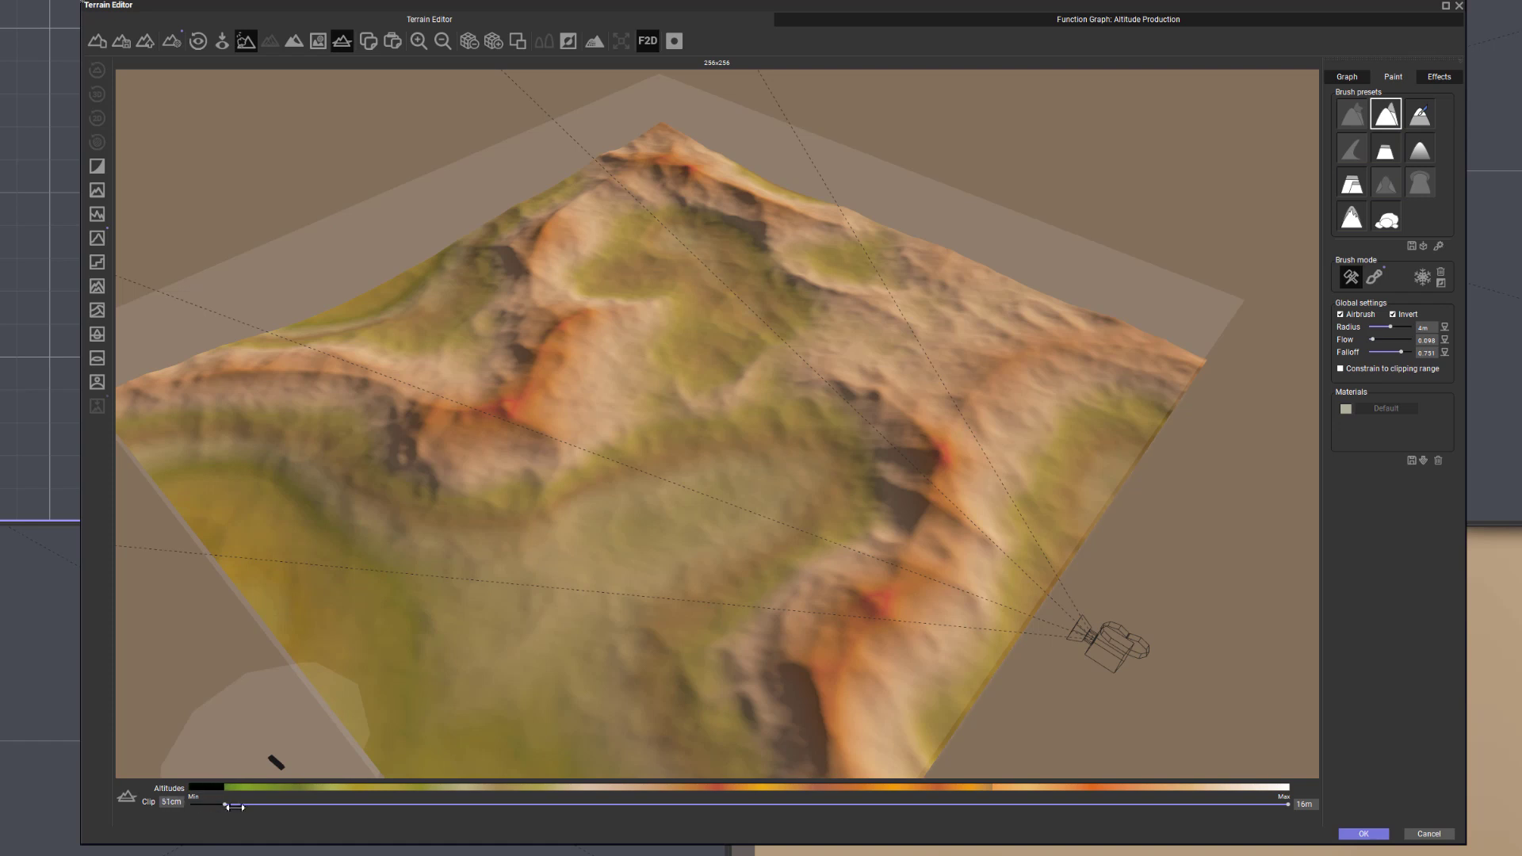
left_click_drag(485, 805, 391, 791)
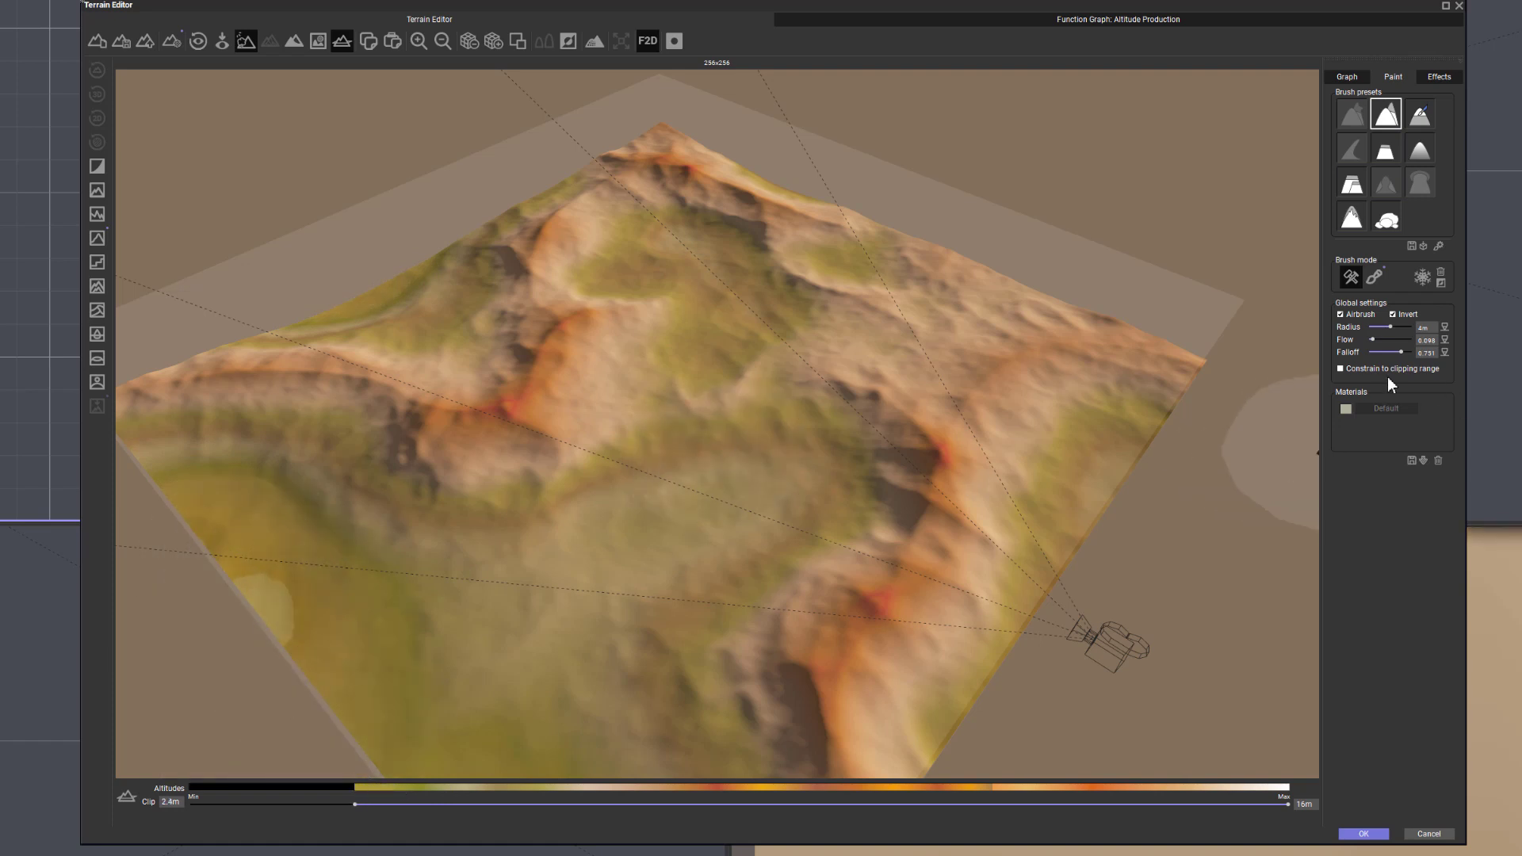
Constrain the brush to the clipping range and carve a flat-bottomed basin from the terrain's centre back through the rear ridges
left_click(1359, 368)
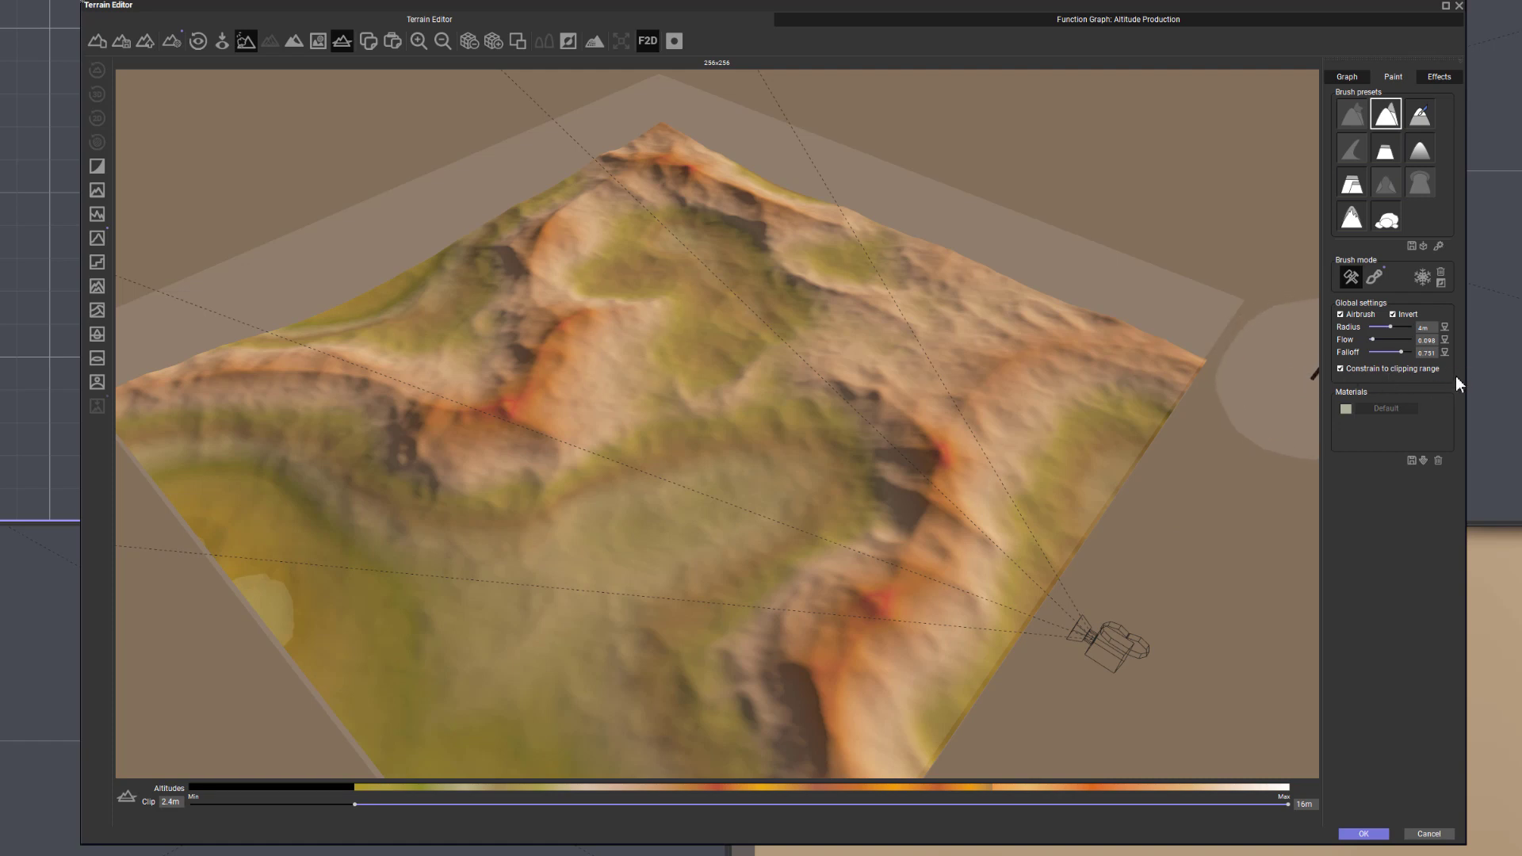
mouse_move(722, 434)
left_mouse_down()
mouse_move(635, 394)
mouse_move(728, 421)
mouse_move(611, 516)
mouse_move(703, 492)
mouse_move(656, 390)
mouse_move(580, 453)
mouse_move(638, 360)
mouse_move(605, 401)
mouse_move(611, 346)
mouse_move(568, 483)
mouse_move(605, 343)
mouse_move(820, 406)
mouse_move(734, 510)
mouse_move(784, 476)
mouse_move(638, 584)
mouse_move(581, 431)
mouse_move(602, 405)
left_mouse_up()
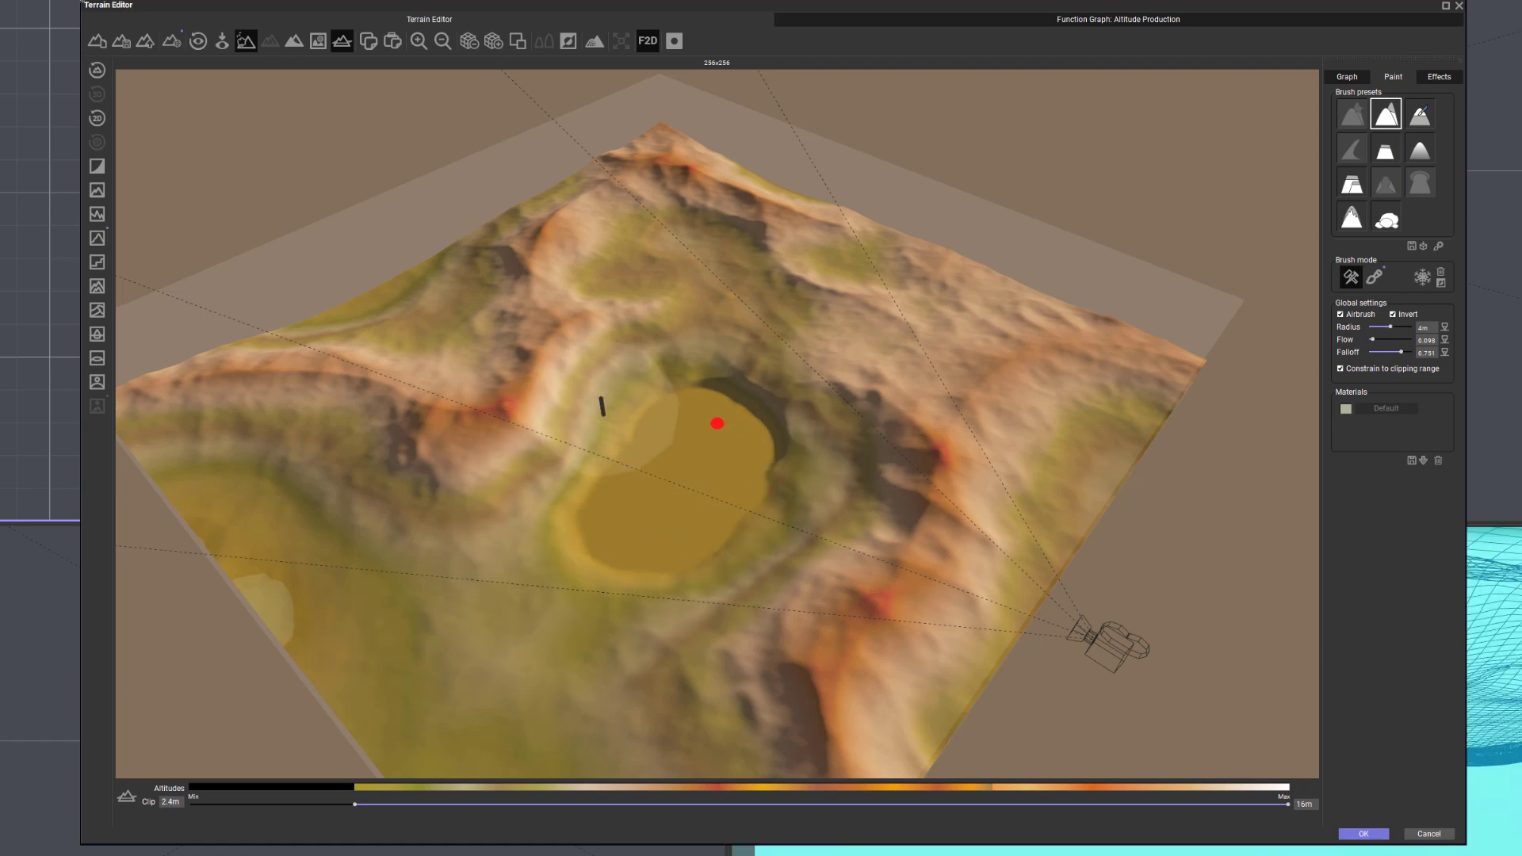
mouse_move(623, 350)
left_mouse_down()
mouse_move(652, 343)
mouse_move(692, 239)
mouse_move(669, 309)
mouse_move(703, 275)
left_mouse_up()
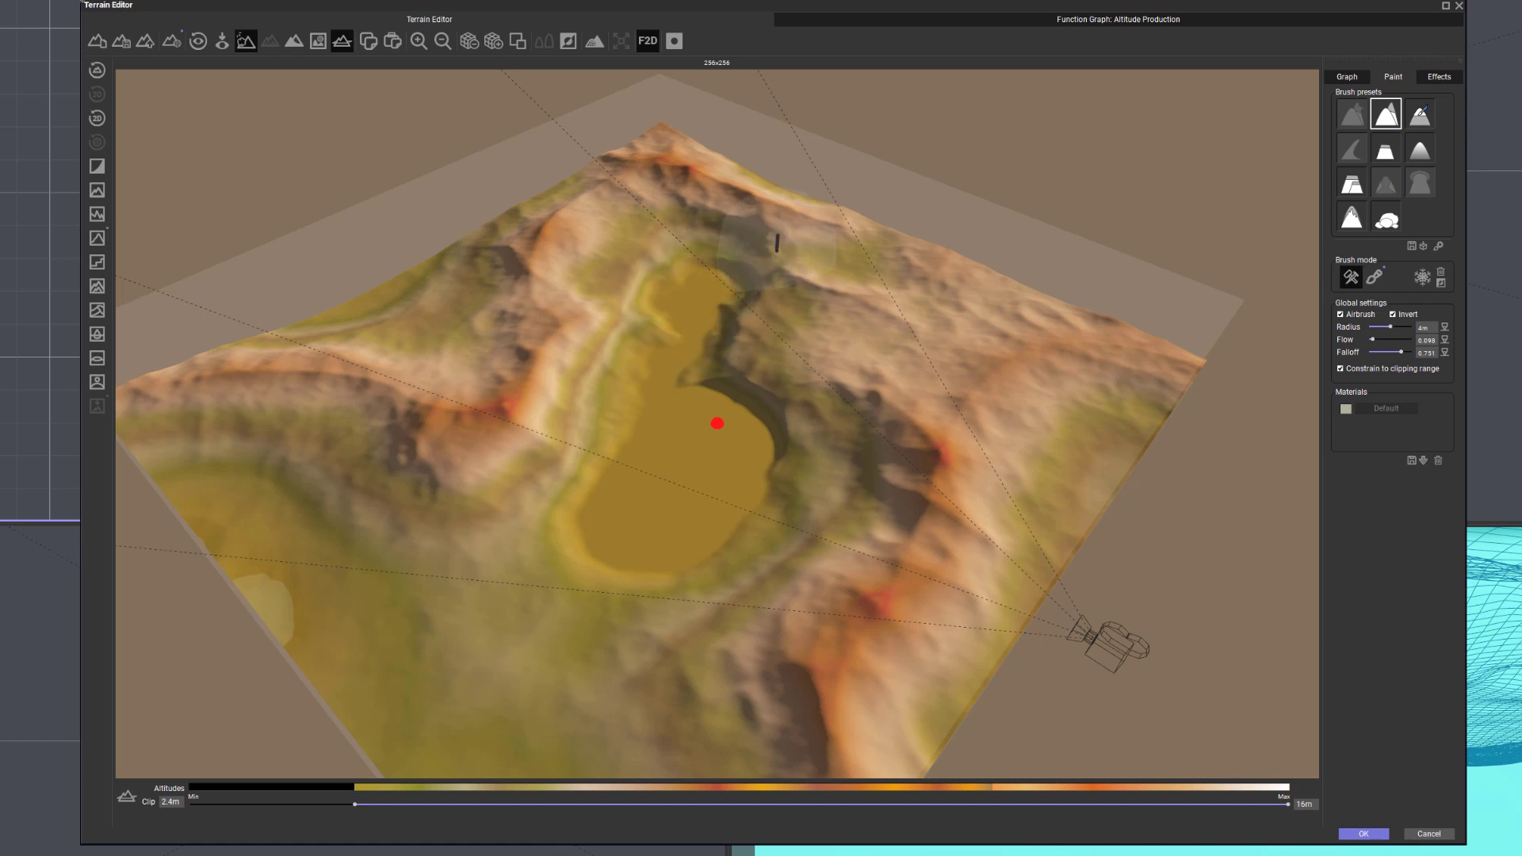
mouse_move(797, 255)
left_mouse_down()
mouse_move(913, 259)
mouse_move(806, 255)
mouse_move(904, 252)
mouse_move(765, 270)
mouse_move(933, 255)
mouse_move(724, 261)
mouse_move(631, 144)
left_mouse_up()
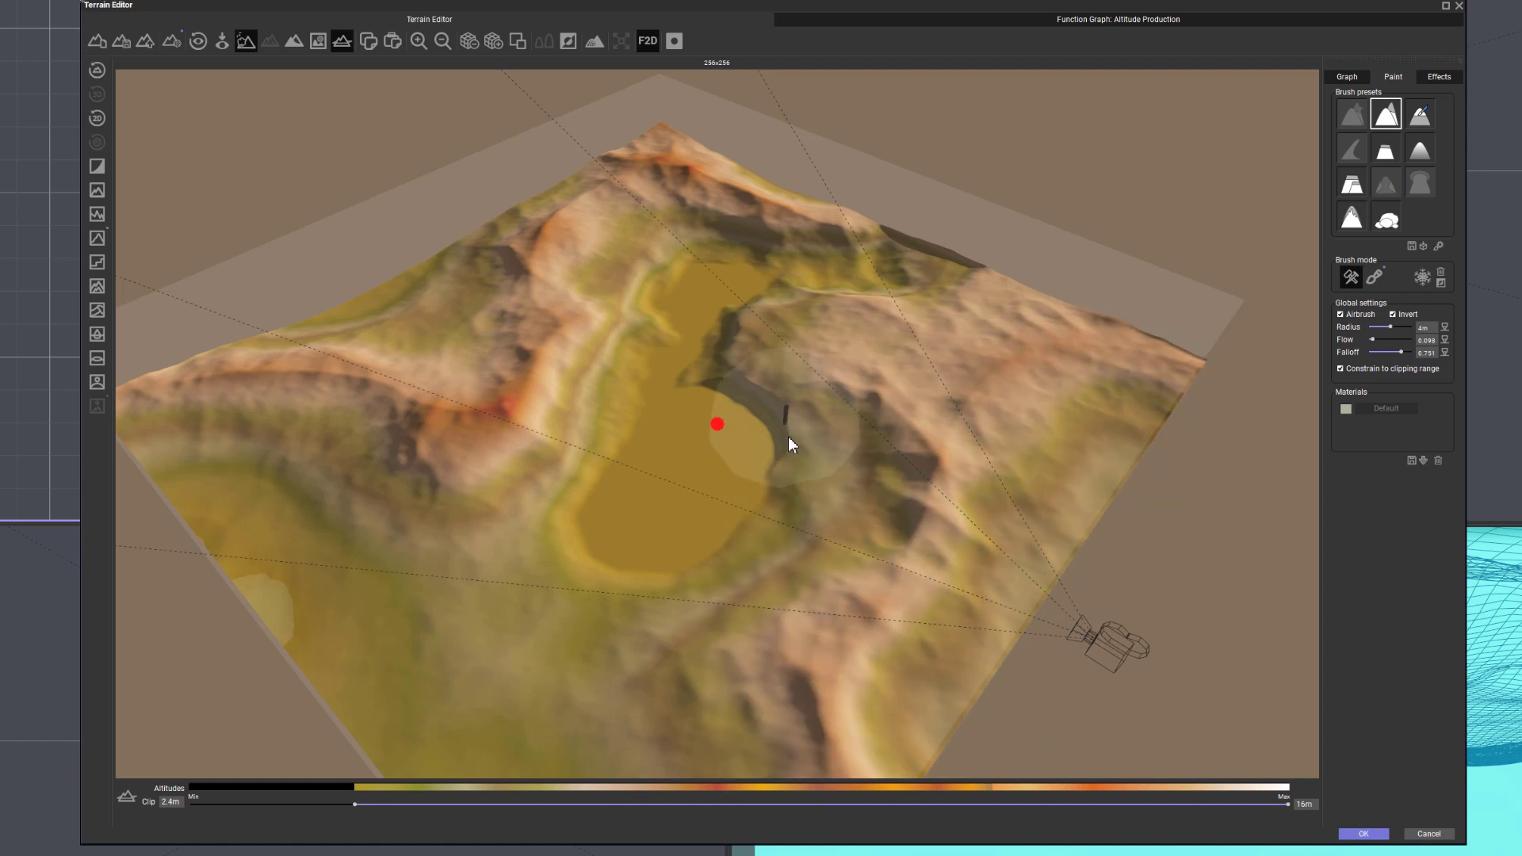
Widen the flat-bottomed basin along both banks and its front end with the inverted airbrush
mouse_move(815, 448)
left_mouse_down()
mouse_move(680, 449)
mouse_move(617, 485)
mouse_move(621, 460)
left_mouse_up()
mouse_move(587, 363)
left_mouse_down()
mouse_move(611, 384)
mouse_move(571, 539)
left_mouse_up()
mouse_move(560, 625)
left_mouse_down()
mouse_move(646, 618)
mouse_move(699, 565)
mouse_move(666, 611)
left_mouse_up()
mouse_move(719, 404)
left_mouse_down()
mouse_move(687, 524)
mouse_move(824, 302)
left_mouse_up()
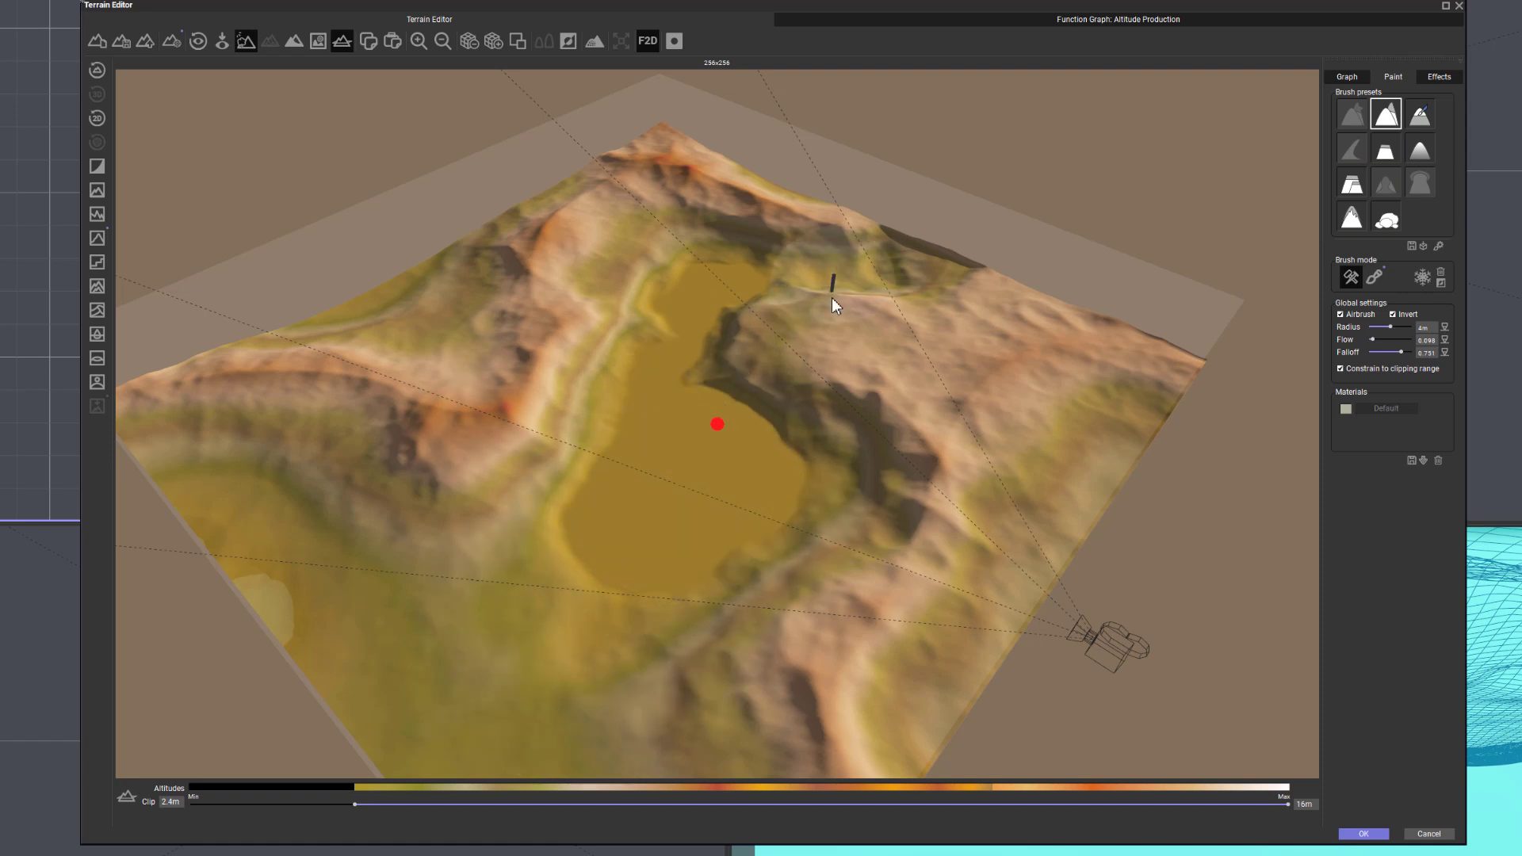
mouse_move(840, 369)
left_mouse_down()
mouse_move(788, 405)
mouse_move(753, 398)
left_mouse_up()
Turn off brush inversion, reduce the brush radius and raise a narrow rim along the steep bank beside the basin
scroll(751, 402, "up", 5)
scroll(749, 380, "down", 2)
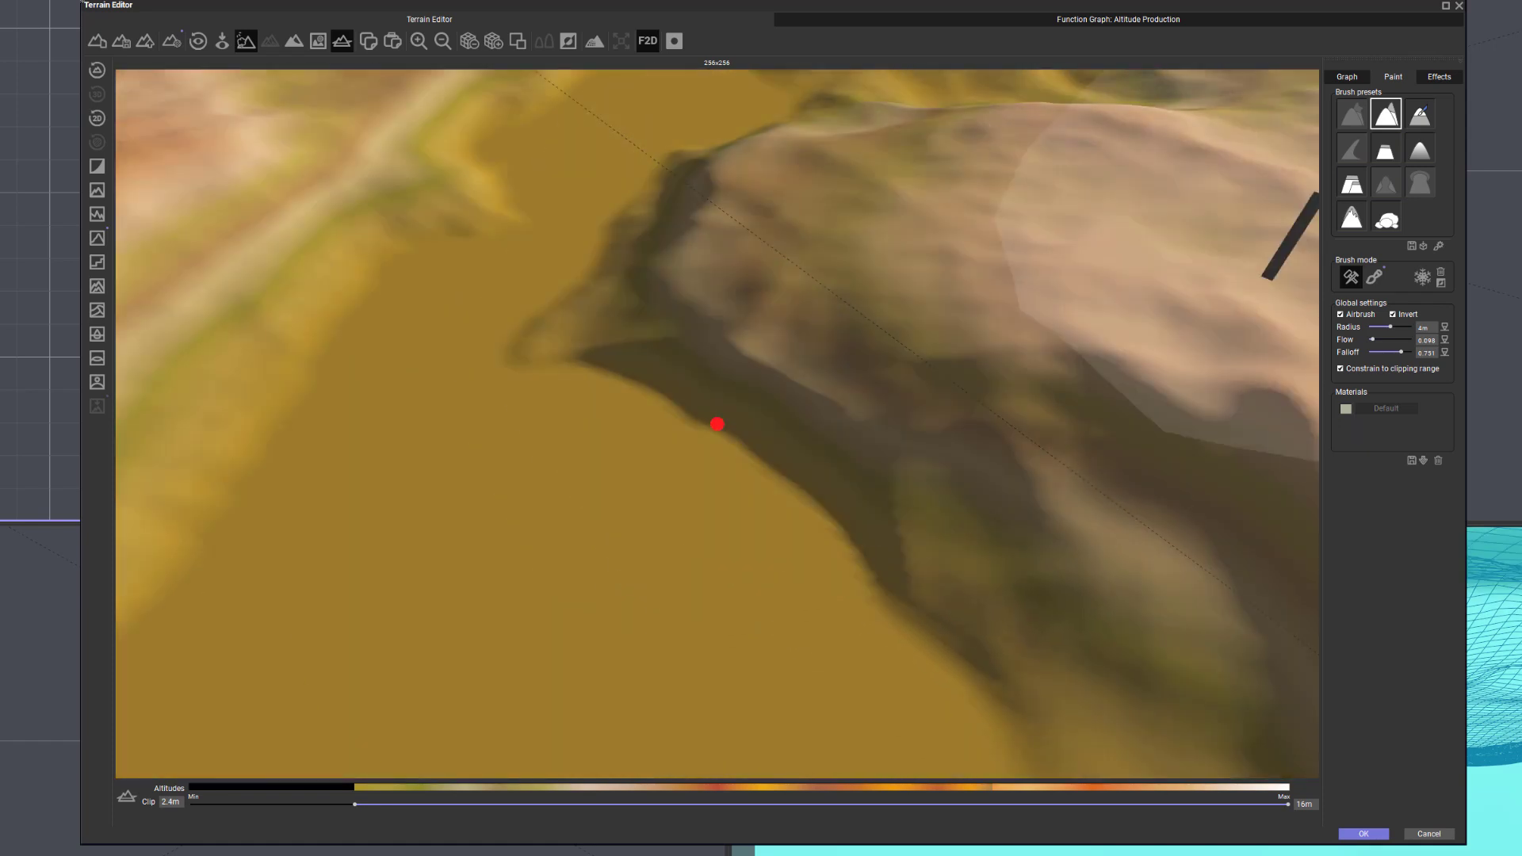
left_click(1393, 314)
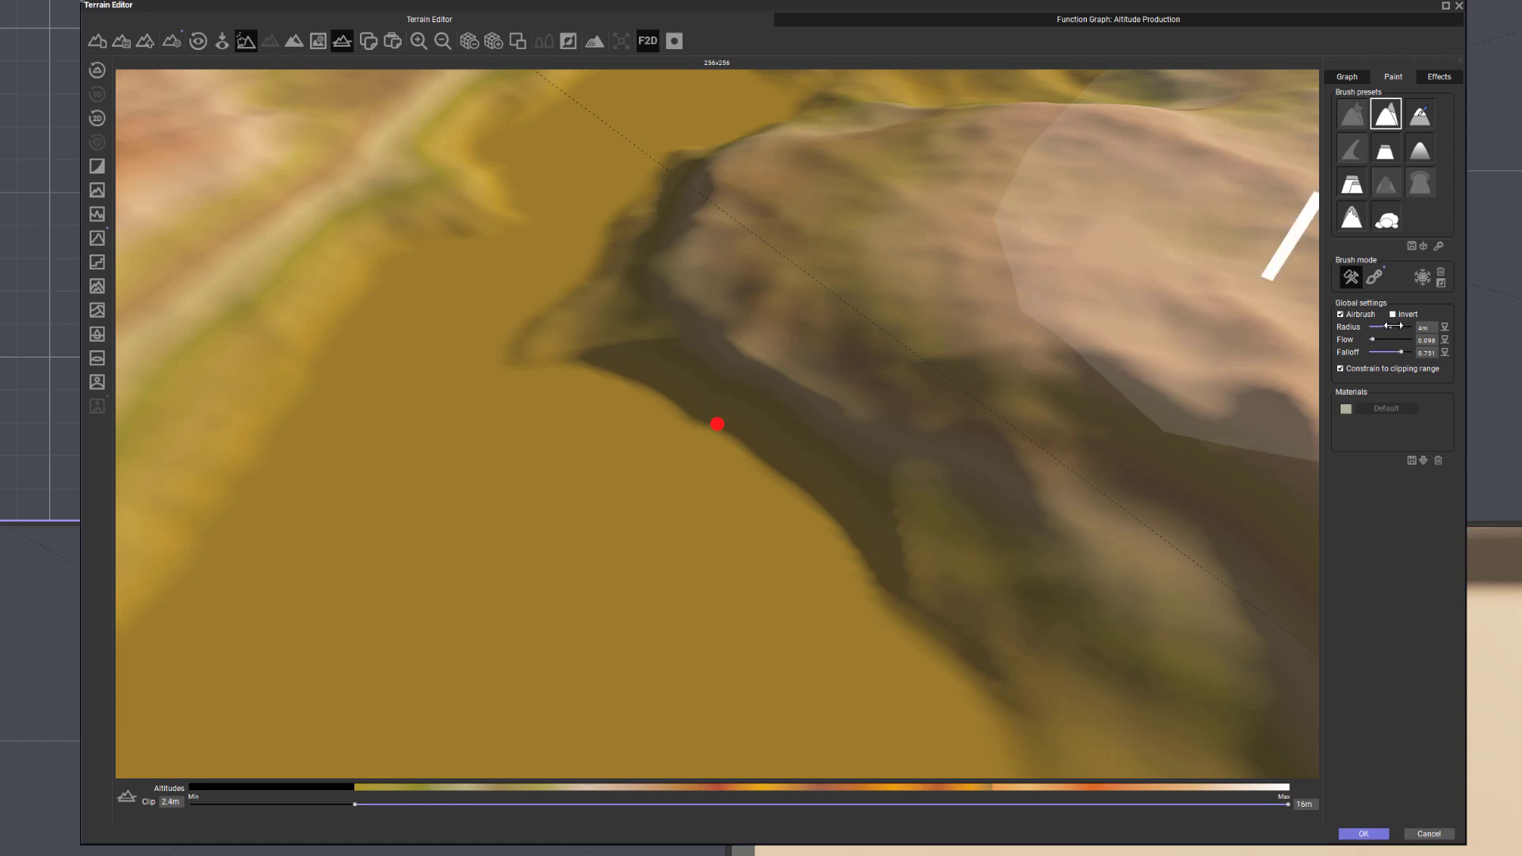
left_click_drag(1383, 325, 1376, 325)
mouse_move(739, 313)
left_mouse_down()
mouse_move(893, 397)
mouse_move(645, 245)
mouse_move(930, 367)
mouse_move(702, 279)
mouse_move(843, 357)
mouse_move(821, 312)
mouse_move(847, 287)
mouse_move(1009, 537)
mouse_move(954, 411)
mouse_move(812, 320)
mouse_move(711, 185)
mouse_move(721, 278)
mouse_move(873, 296)
mouse_move(999, 411)
mouse_move(1019, 394)
mouse_move(1124, 603)
left_mouse_up()
scroll(1062, 561, "down", 6)
right_click_drag(1071, 549, 1114, 495)
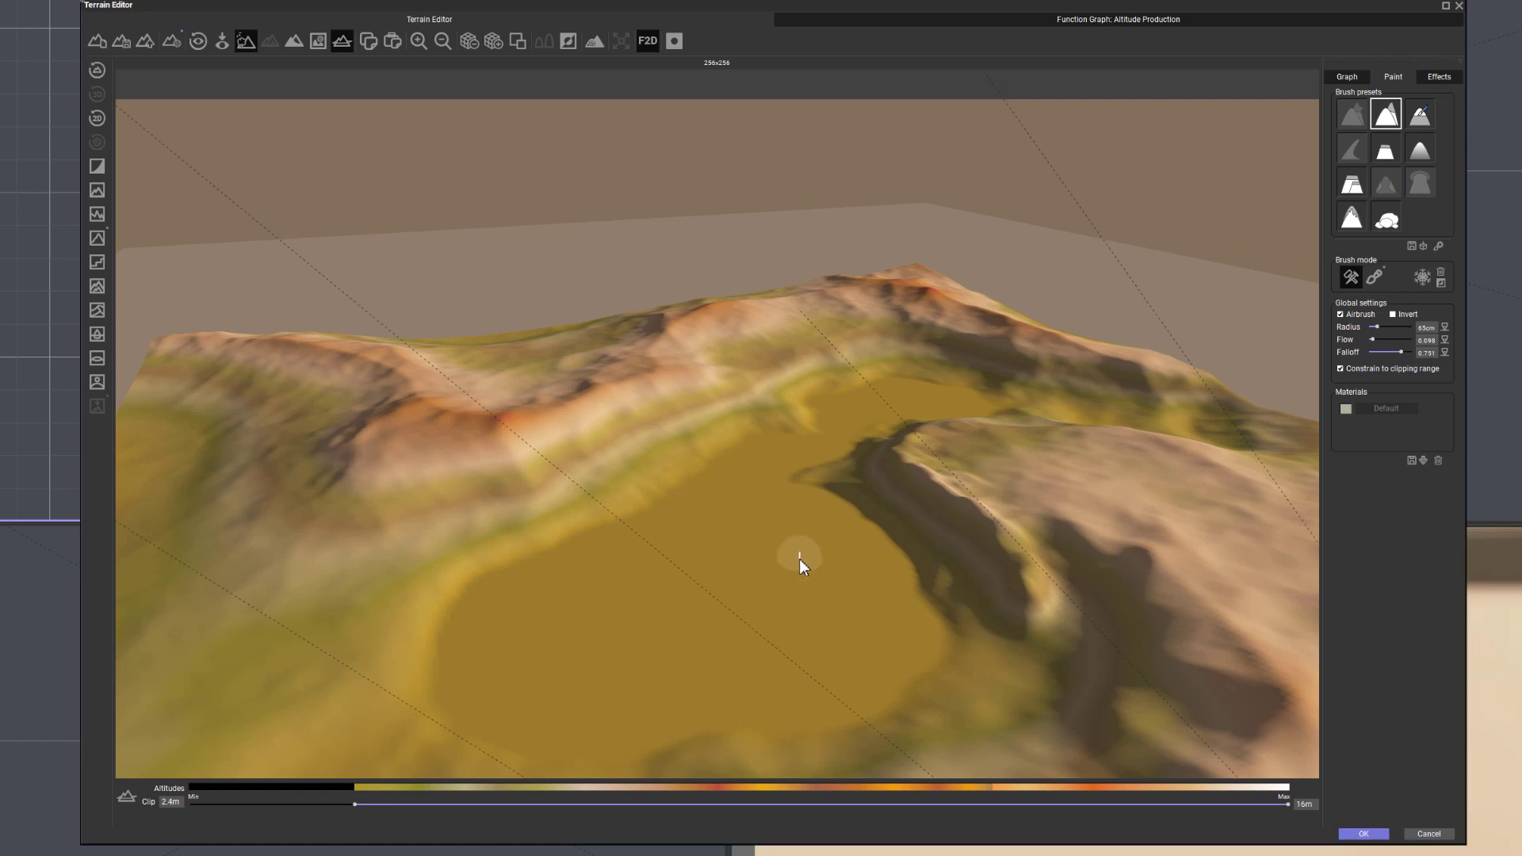
Invert the airbrush again, enlarge its radius to 3 m and extend the basin to the terrain's near side edge
scroll(799, 559, "down", 5)
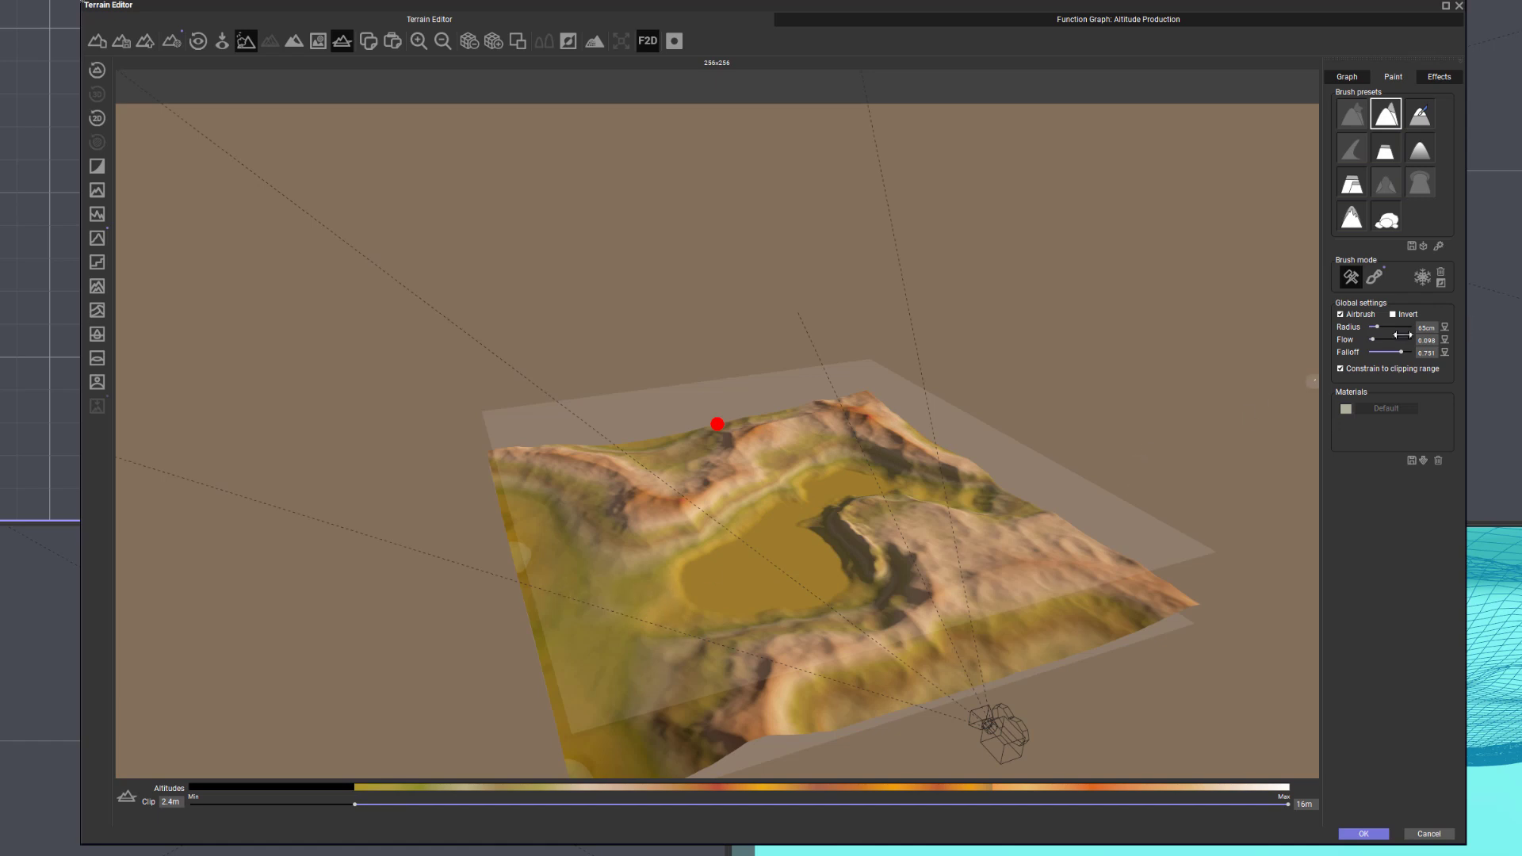
left_click(1393, 314)
left_click_drag(1401, 324, 1398, 325)
mouse_move(693, 584)
left_mouse_down()
mouse_move(500, 577)
mouse_move(701, 590)
mouse_move(758, 565)
left_mouse_up()
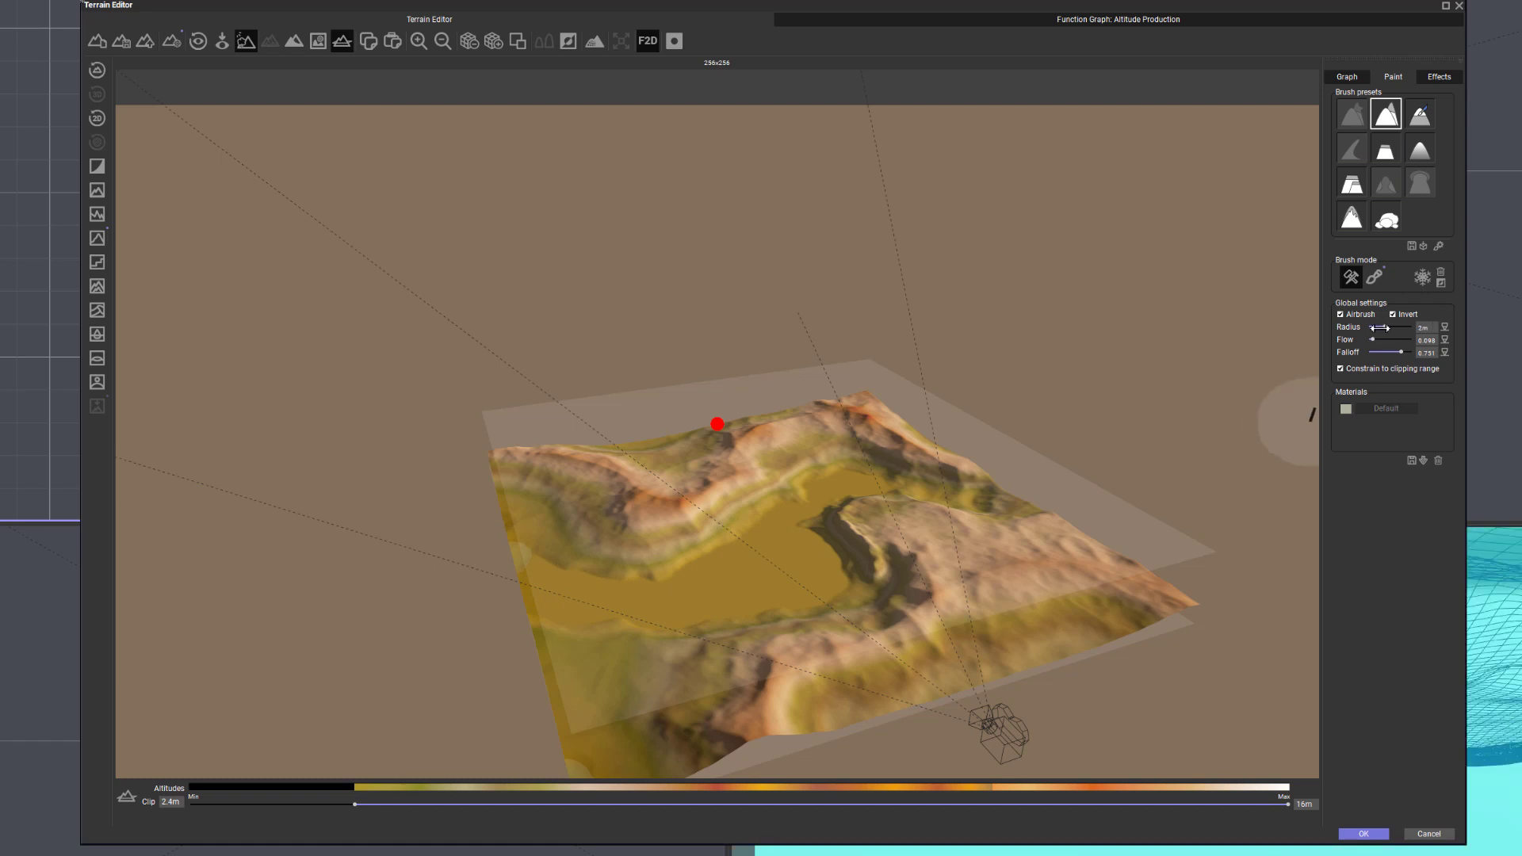
Reduce the brush radius and carve small channels into the slope behind the basin and the far ridge
left_click_drag(1383, 327, 1376, 328)
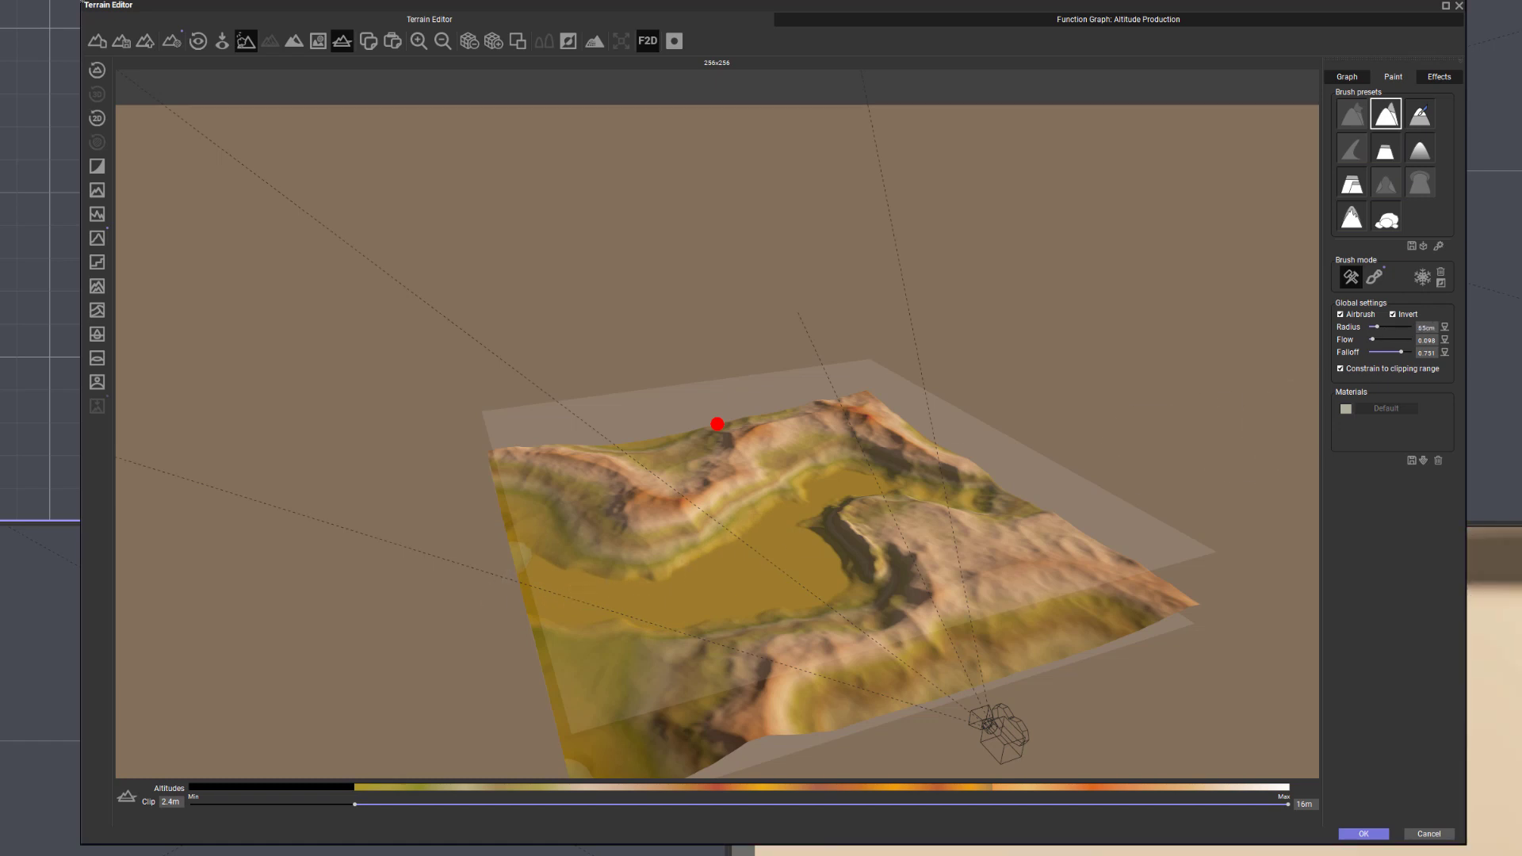
left_click(690, 541)
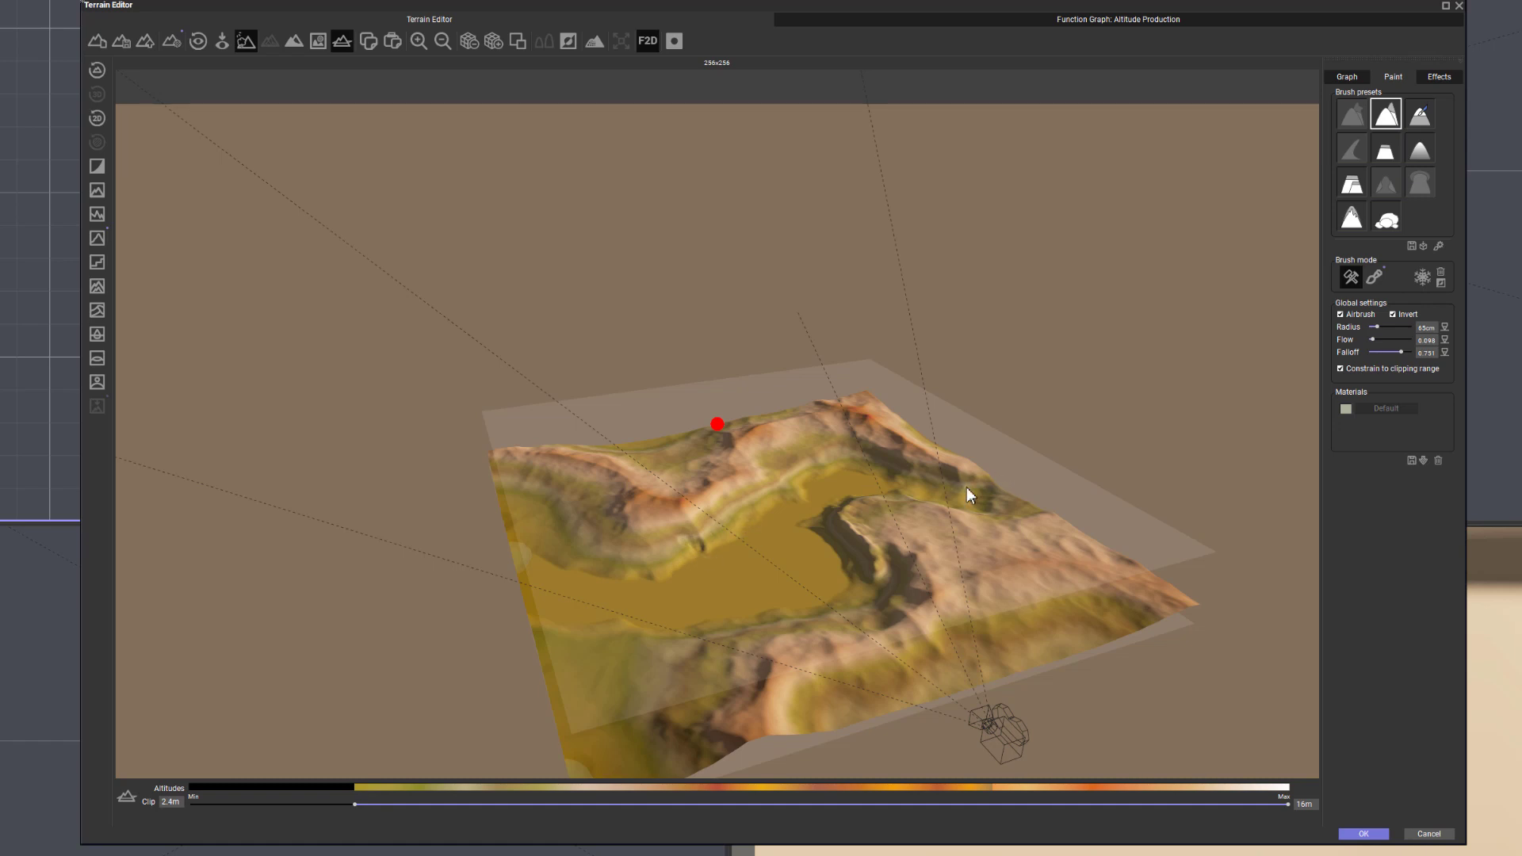
left_click(994, 497)
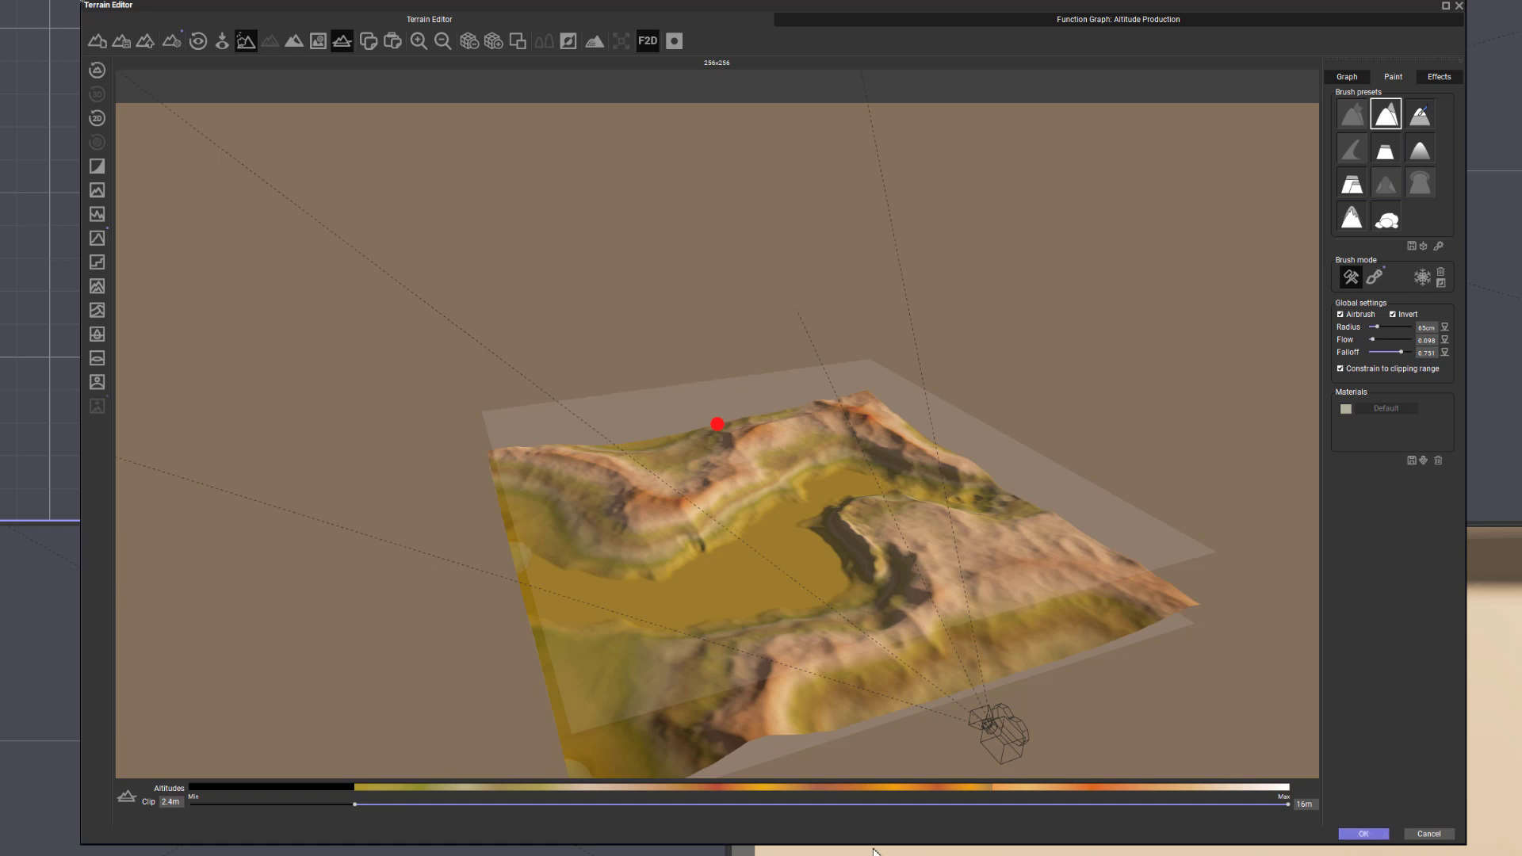
Reset the lower clipping altitude to 0 m, hide the clipping plane and accept the terrain edits
left_click_drag(349, 805, 190, 805)
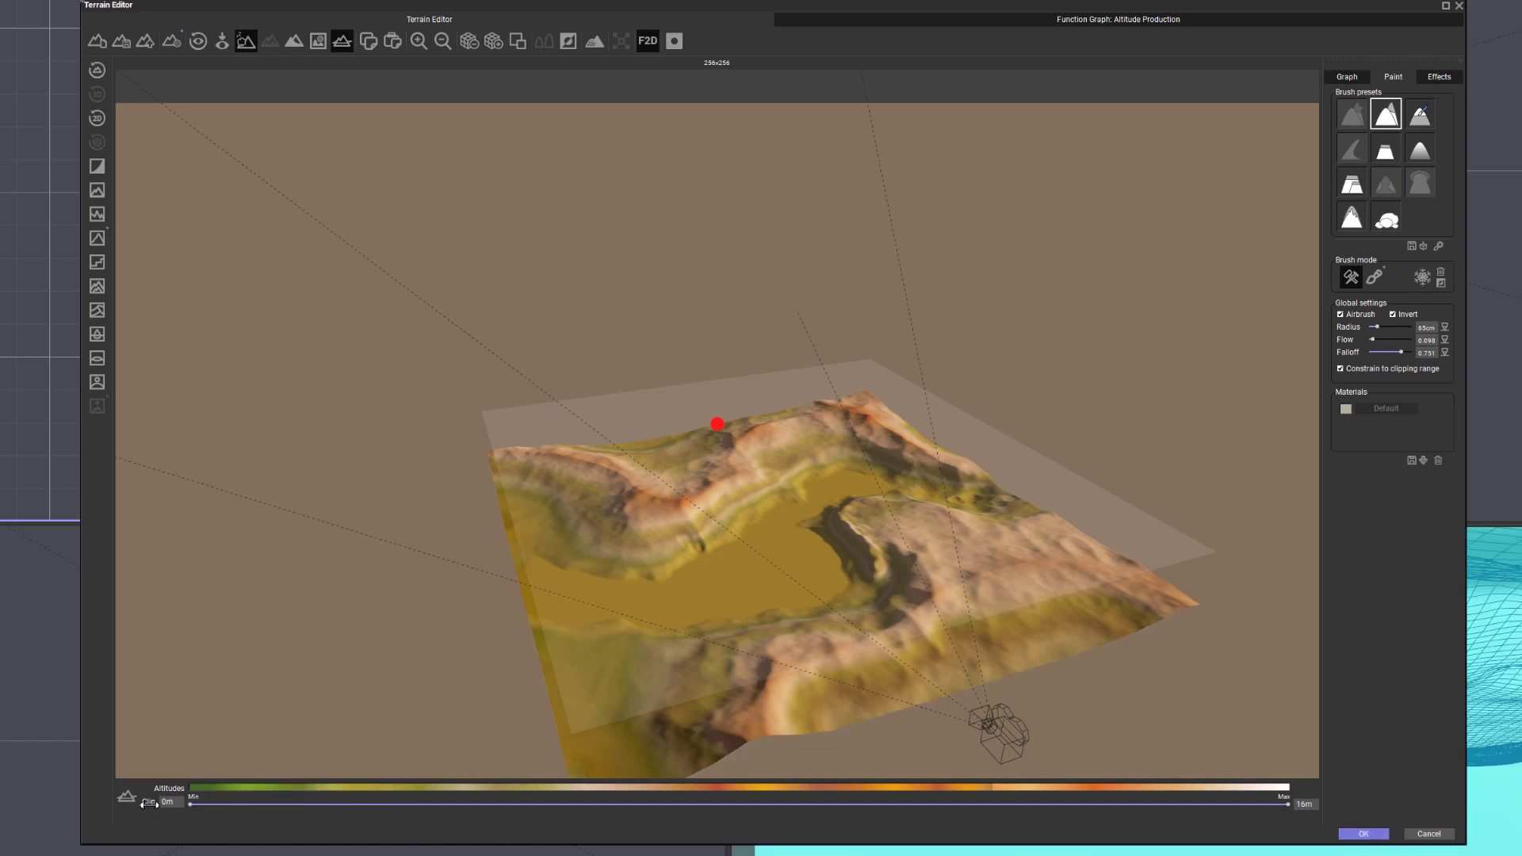
left_click(342, 41)
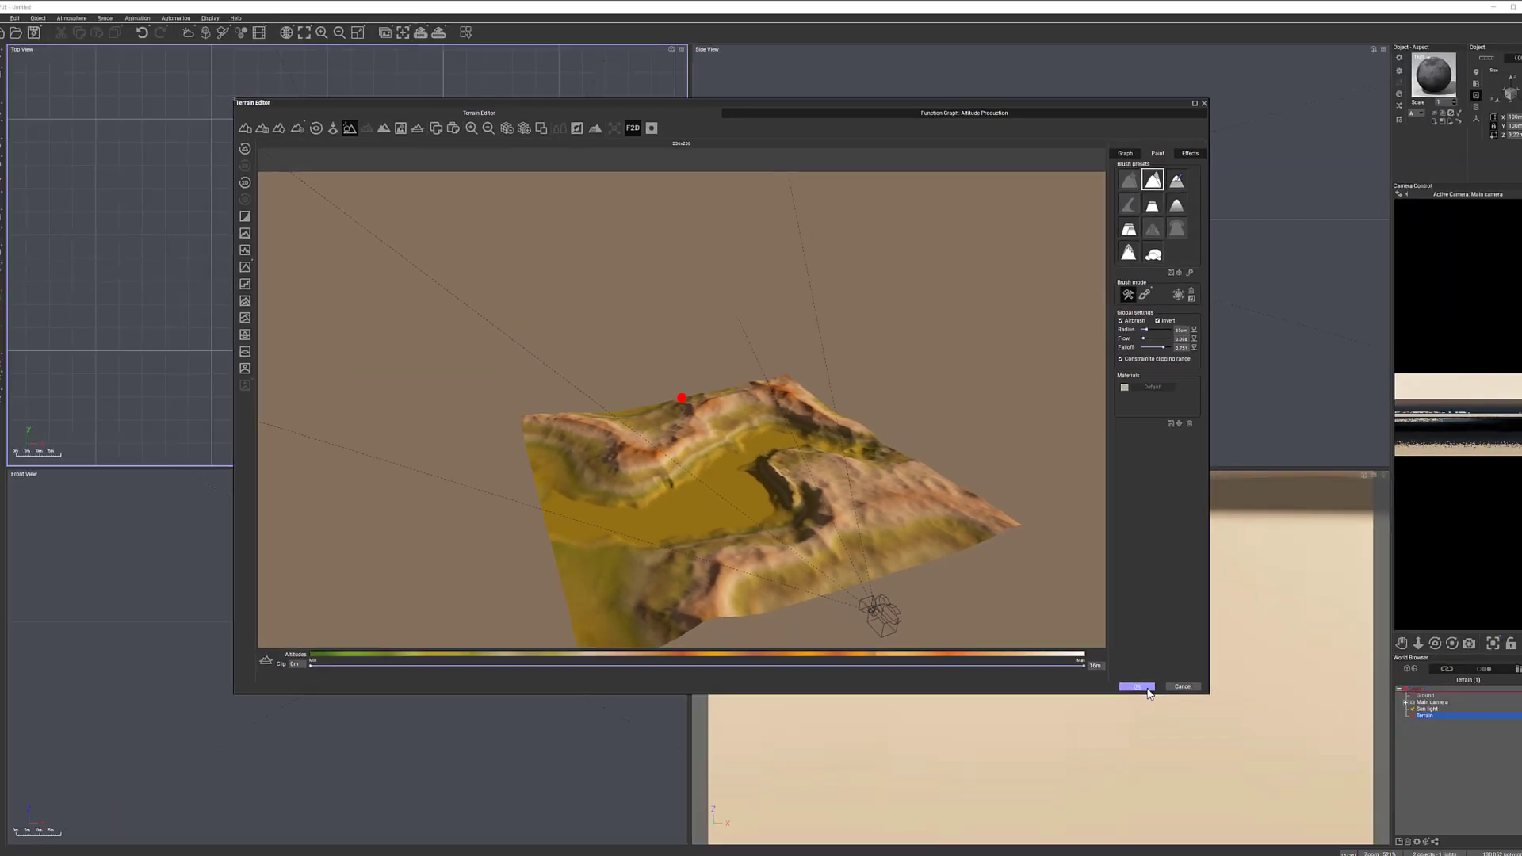
left_click(1365, 833)
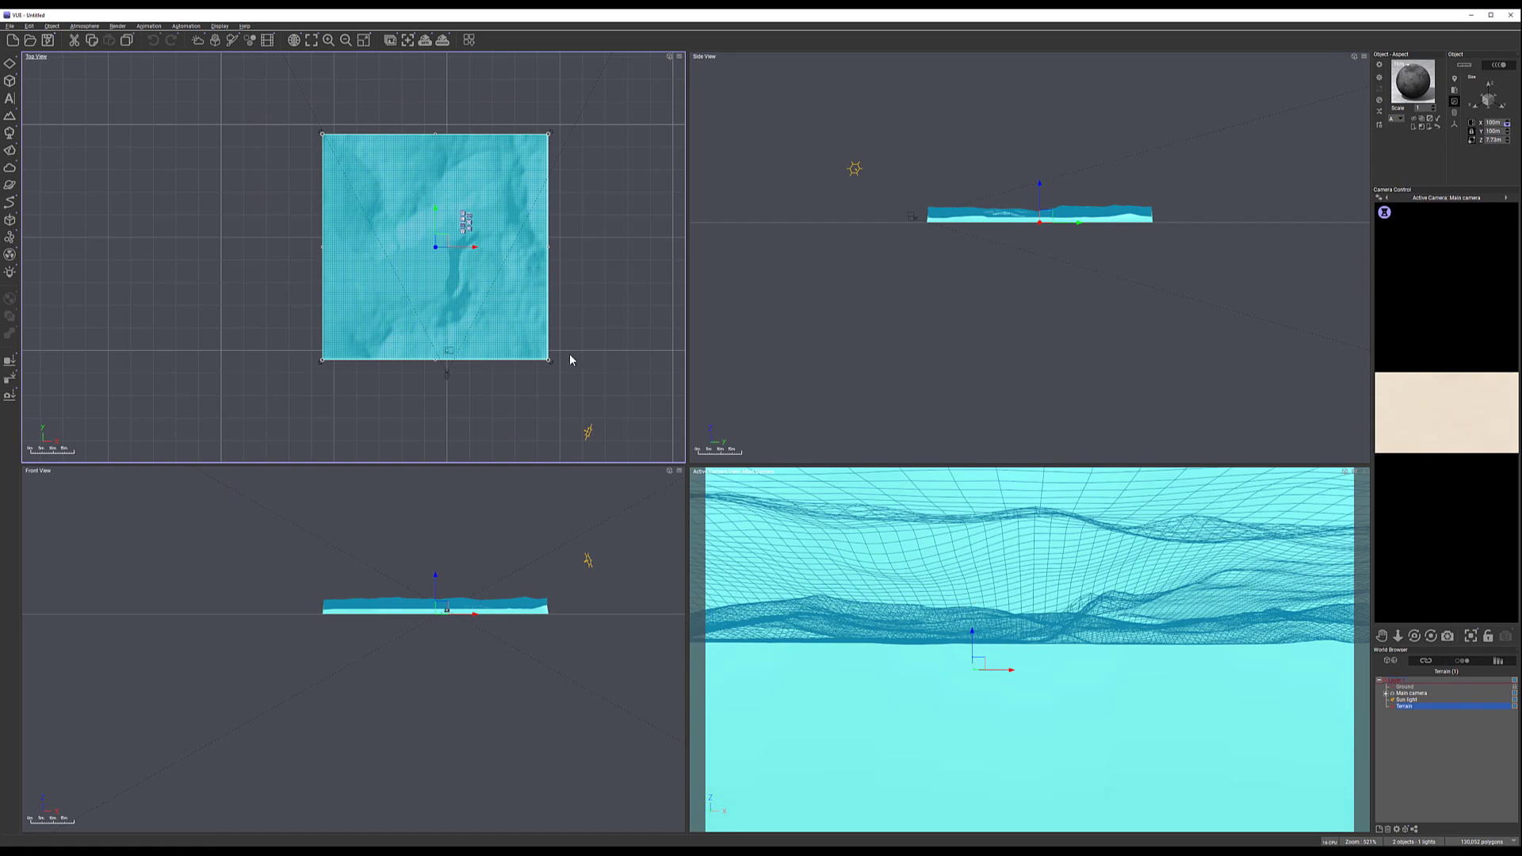
Select the main camera, move it above the terrain's front edge and turn it to look across the basin
left_click(1419, 695)
right_click_drag(806, 213, 653, 276)
left_click_drag(885, 315, 878, 306)
left_click_drag(373, 403, 310, 388)
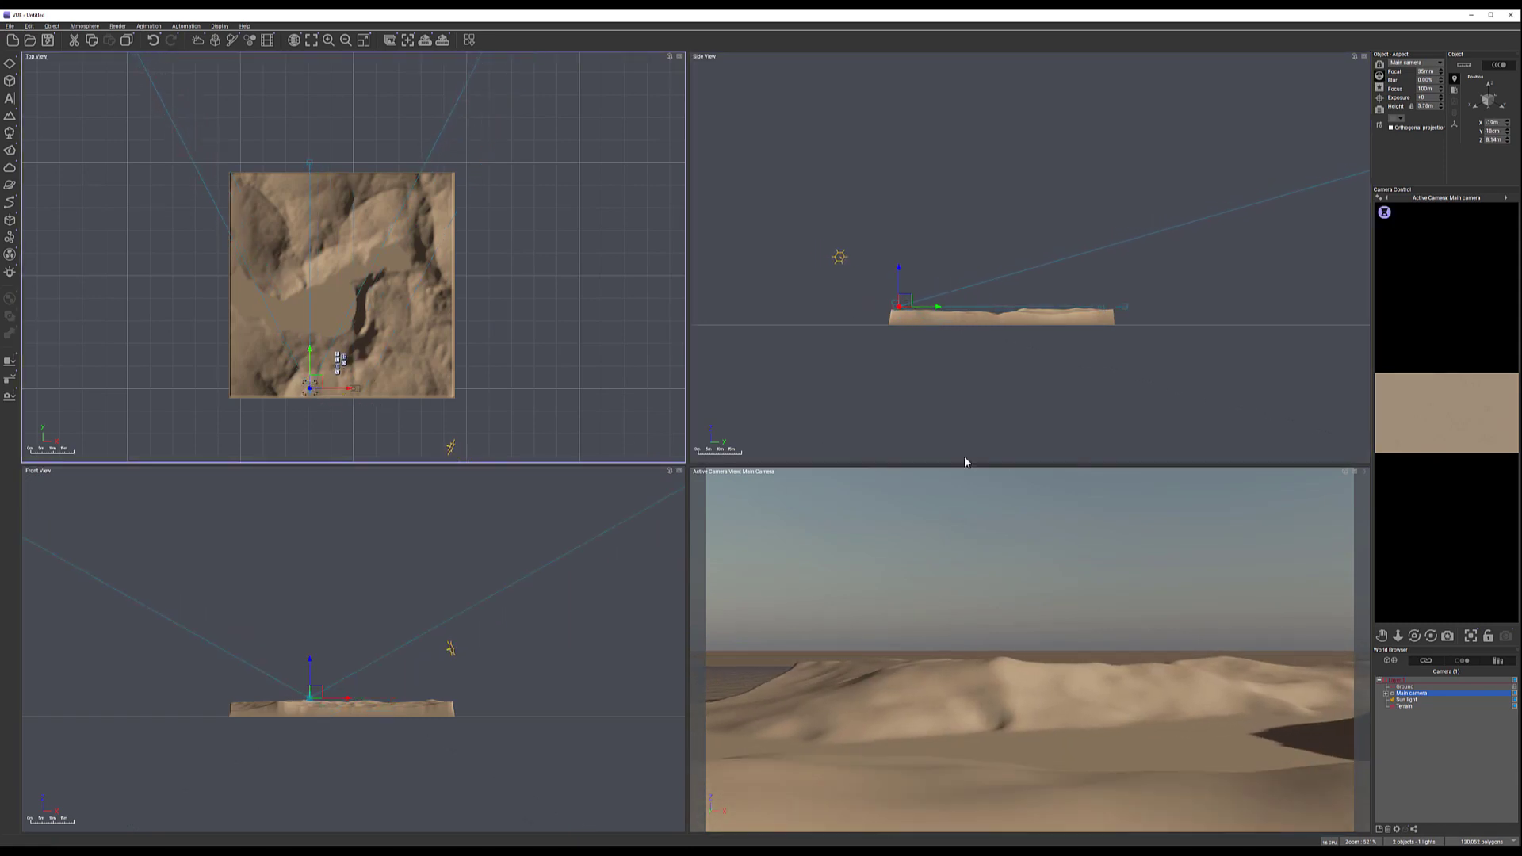
left_click_drag(1414, 635, 1436, 651)
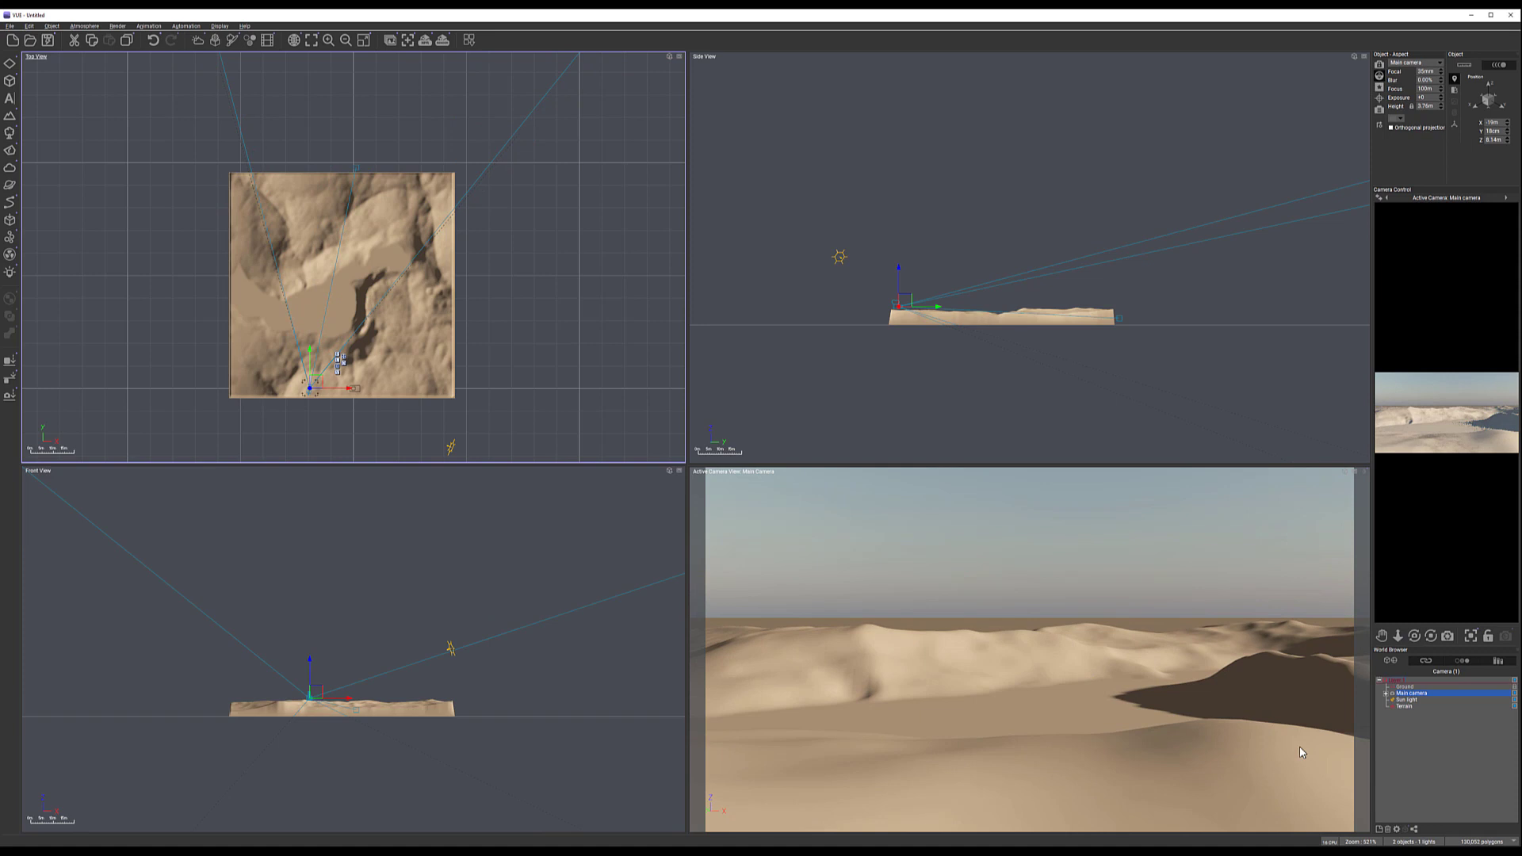
Add a second heightfield terrain, scale it down and place it directly behind the first terrain as a backdrop
scroll(431, 267, "down", 5)
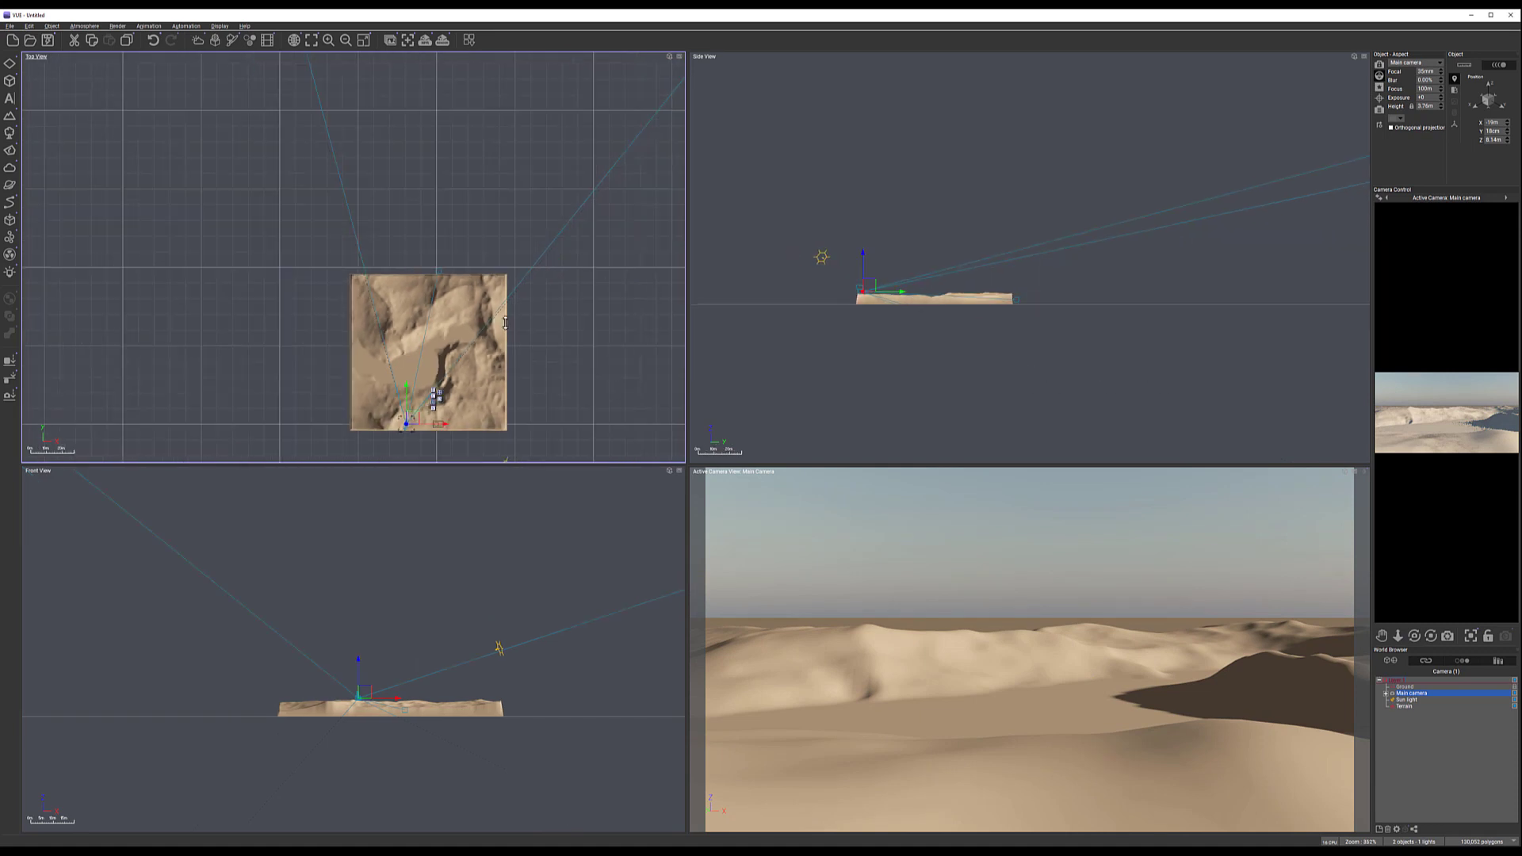
right_click_drag(524, 214, 483, 242)
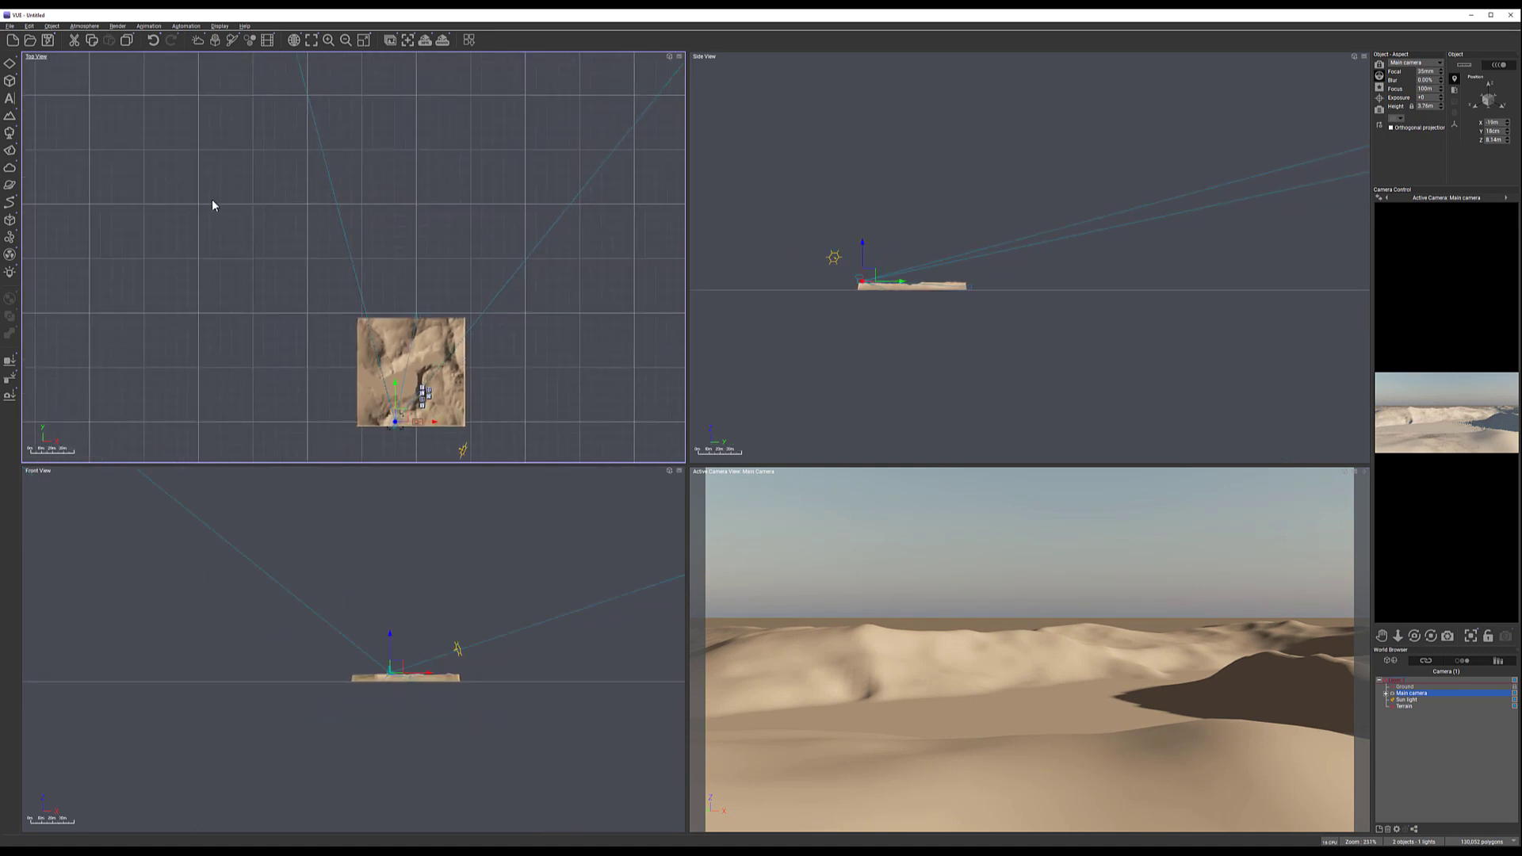
left_click(7, 118)
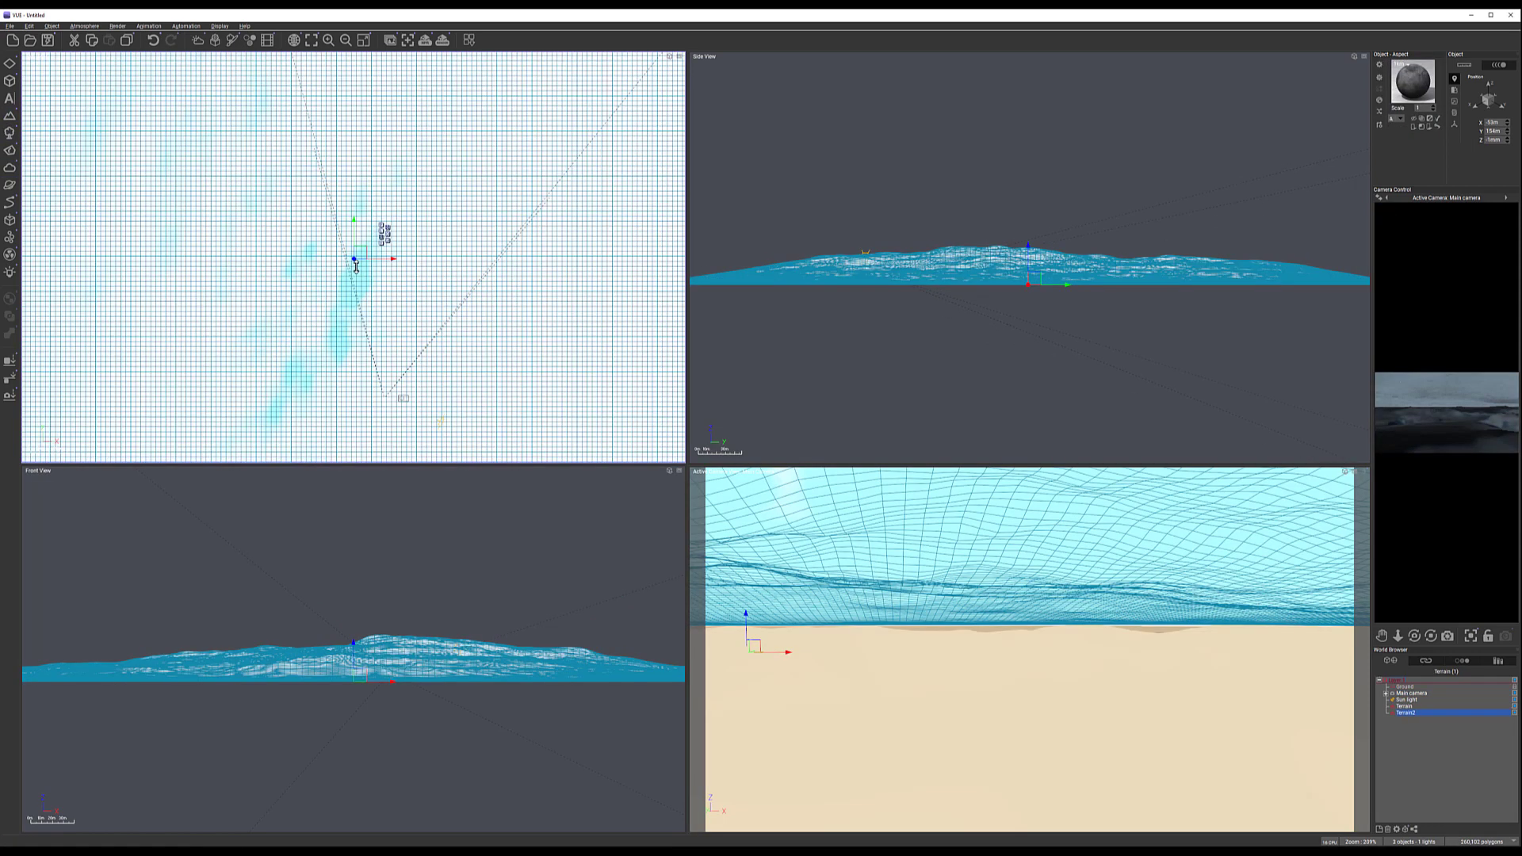
scroll(356, 267, "down", 5)
left_click_drag(362, 262, 386, 161)
right_click_drag(388, 171, 441, 277)
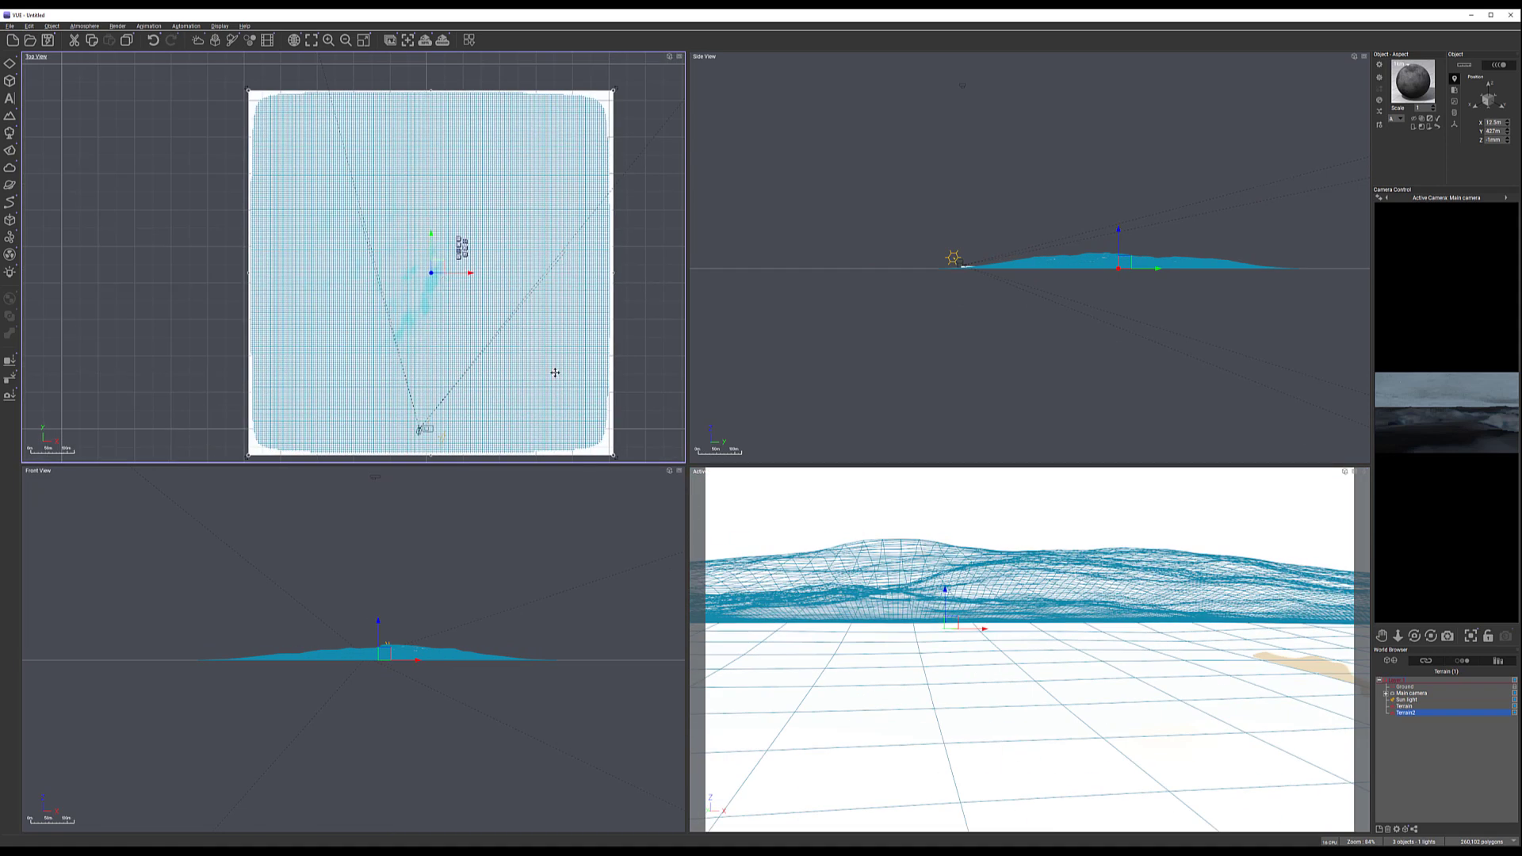
left_click_drag(611, 455, 467, 311)
left_click_drag(356, 194, 467, 278)
Open the second terrain for editing, raise its resolution to 512x512 and generate a mountain shape from a preset
right_click(457, 268)
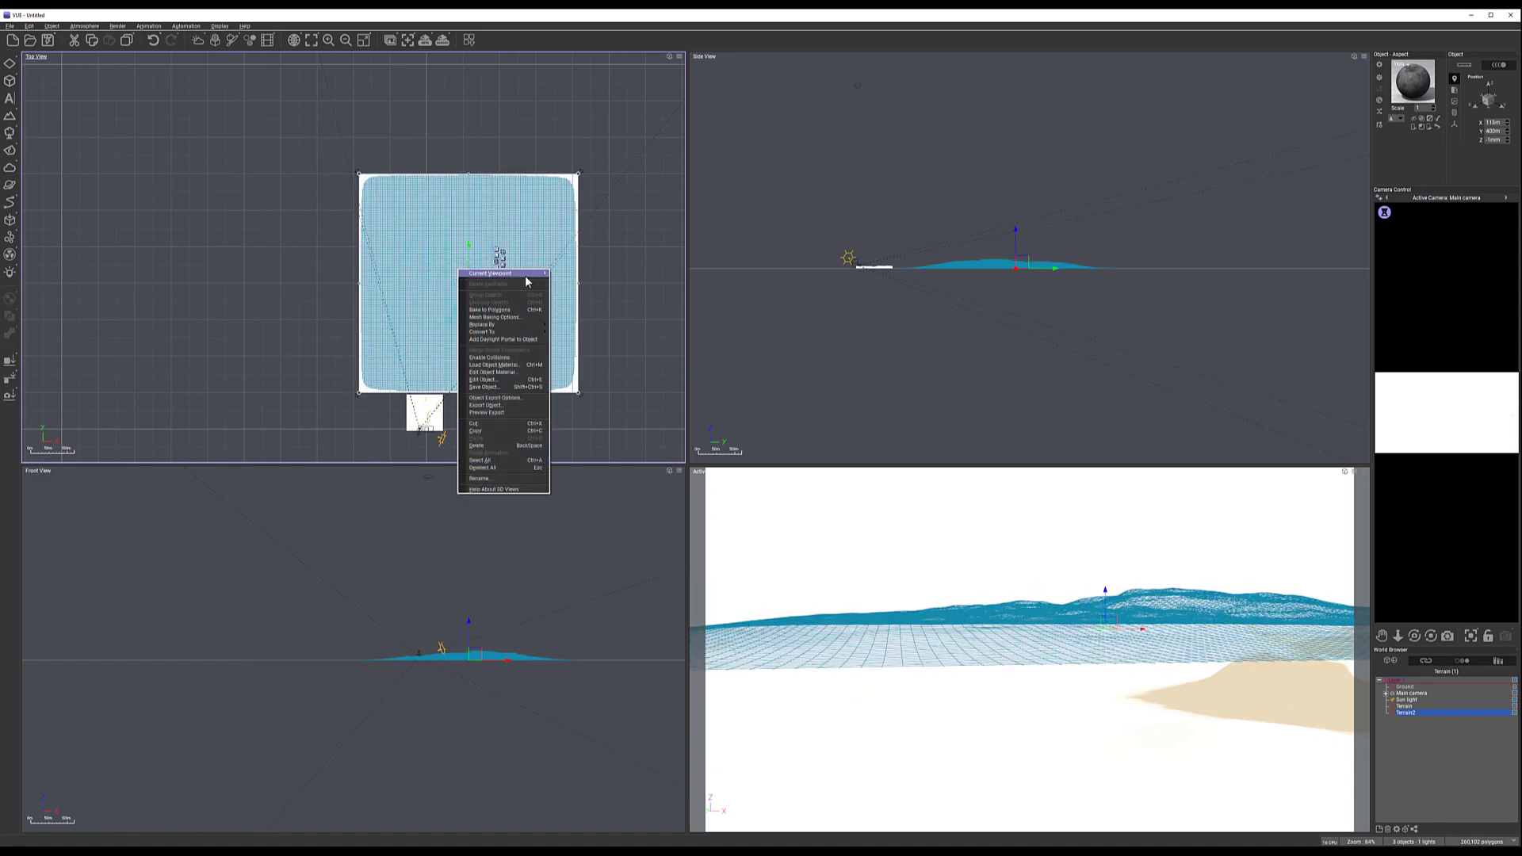
left_click(485, 379)
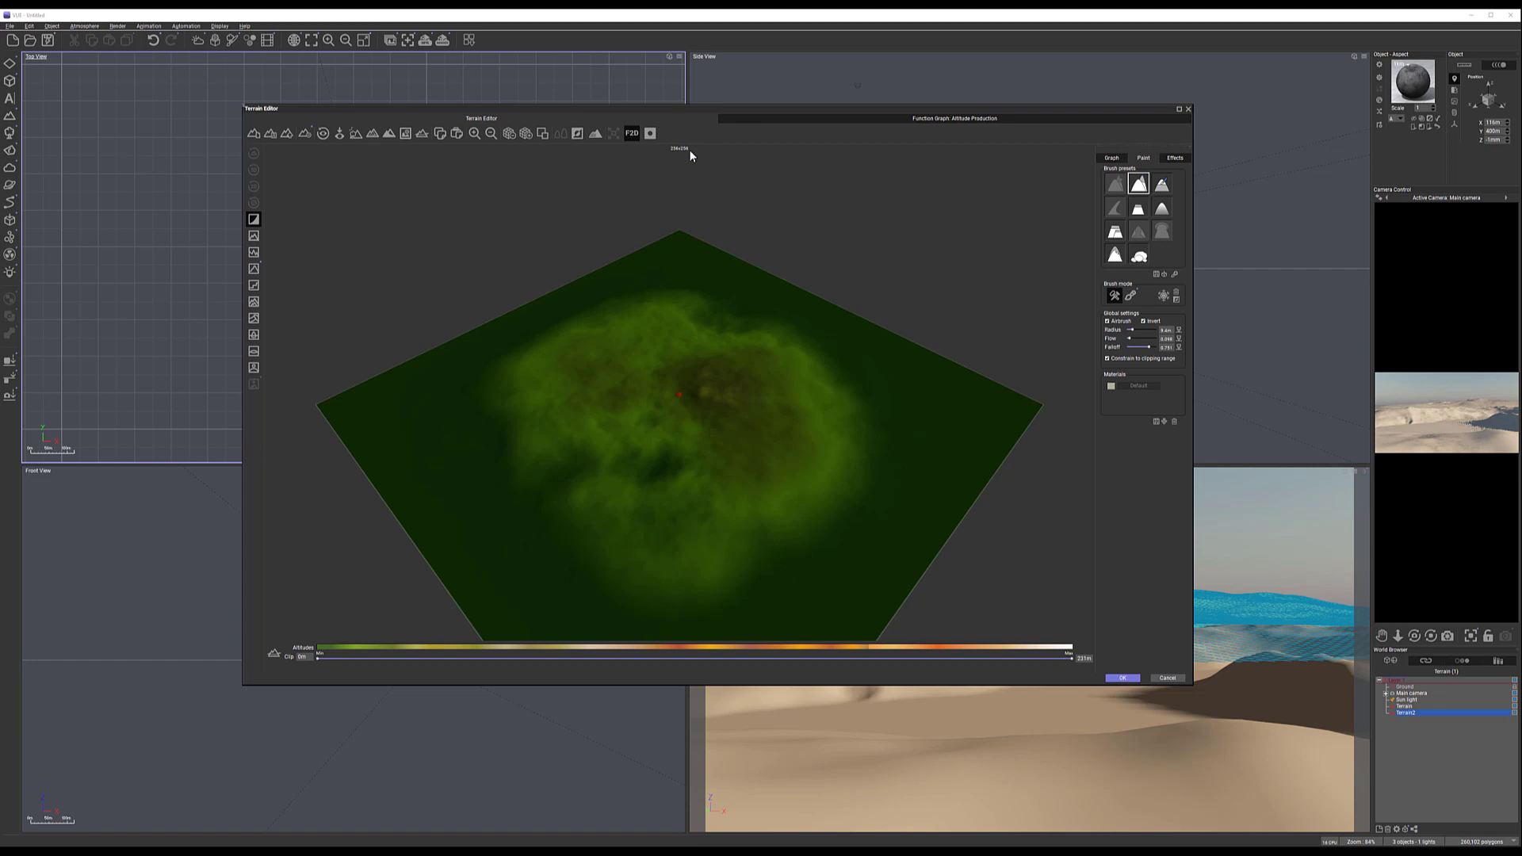
left_click(254, 252)
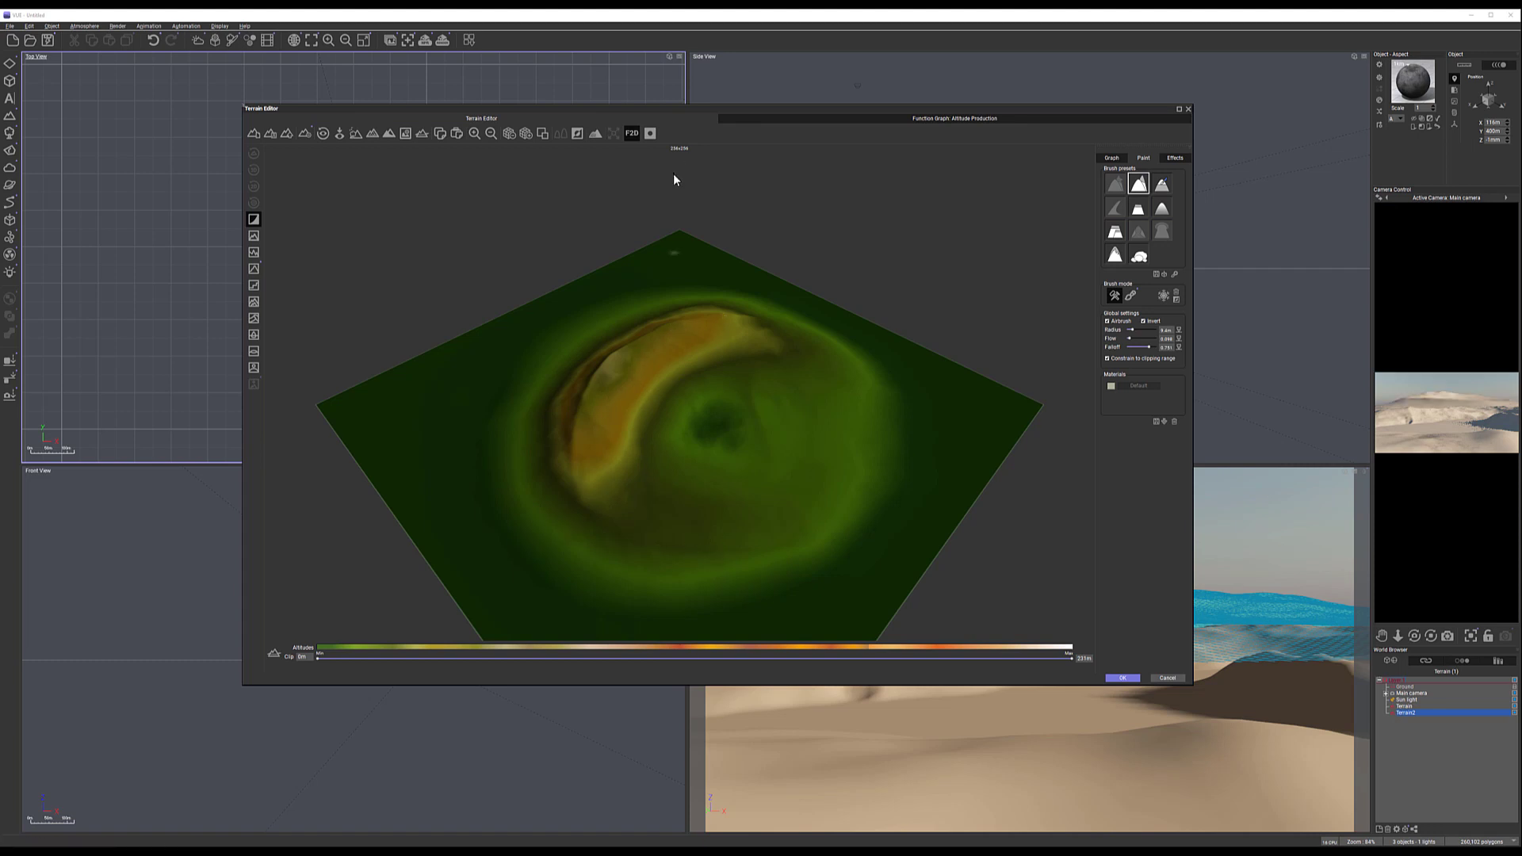
left_click(541, 135)
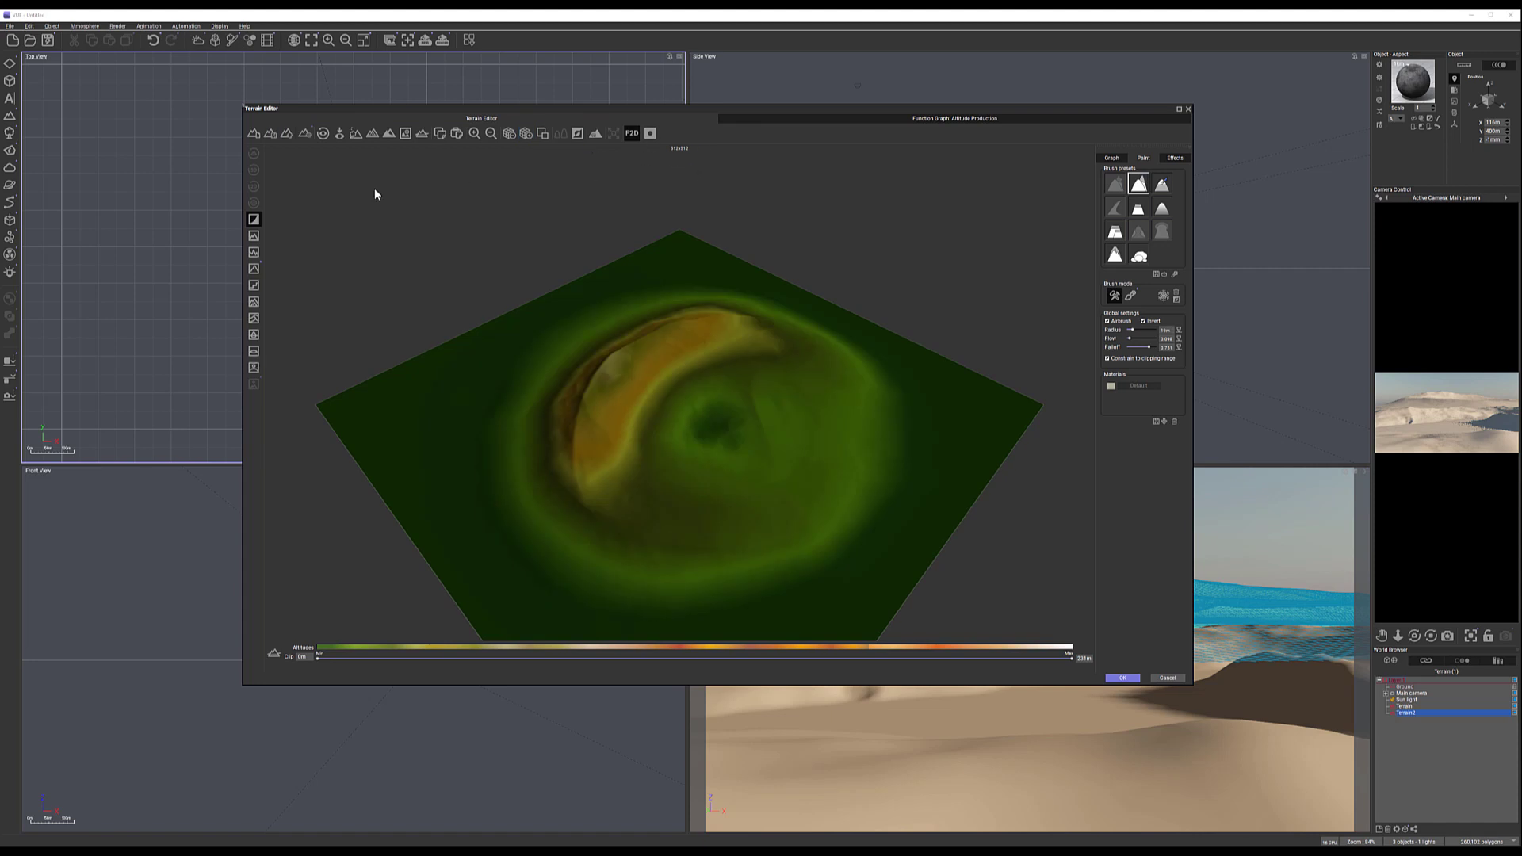
left_click(254, 252)
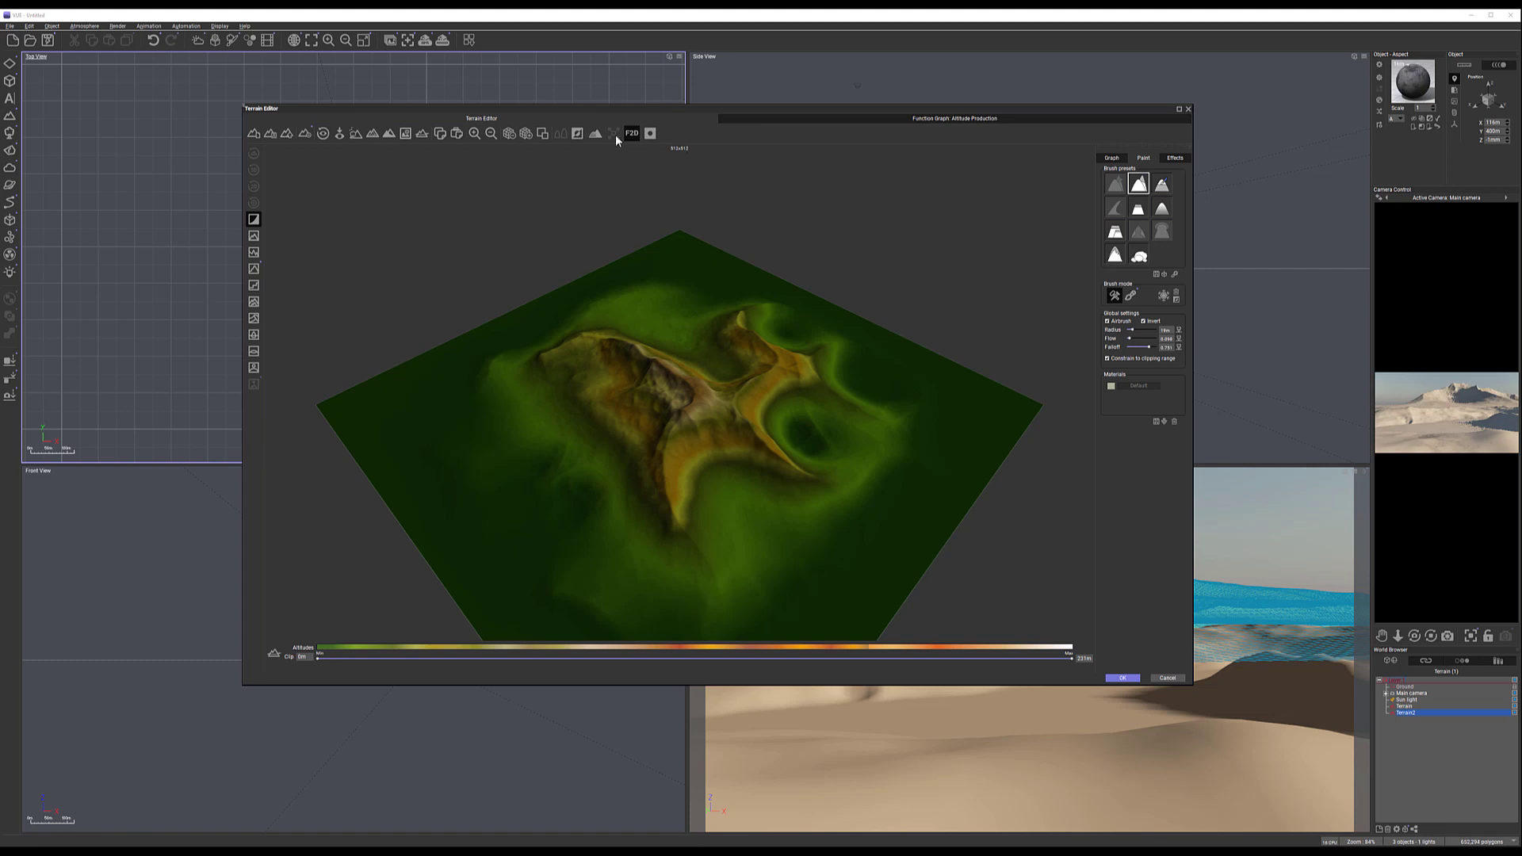
Try the mountain preset at a resolution of 1024x1024 and return the terrain to 512x512
left_click(648, 134)
left_click(524, 135)
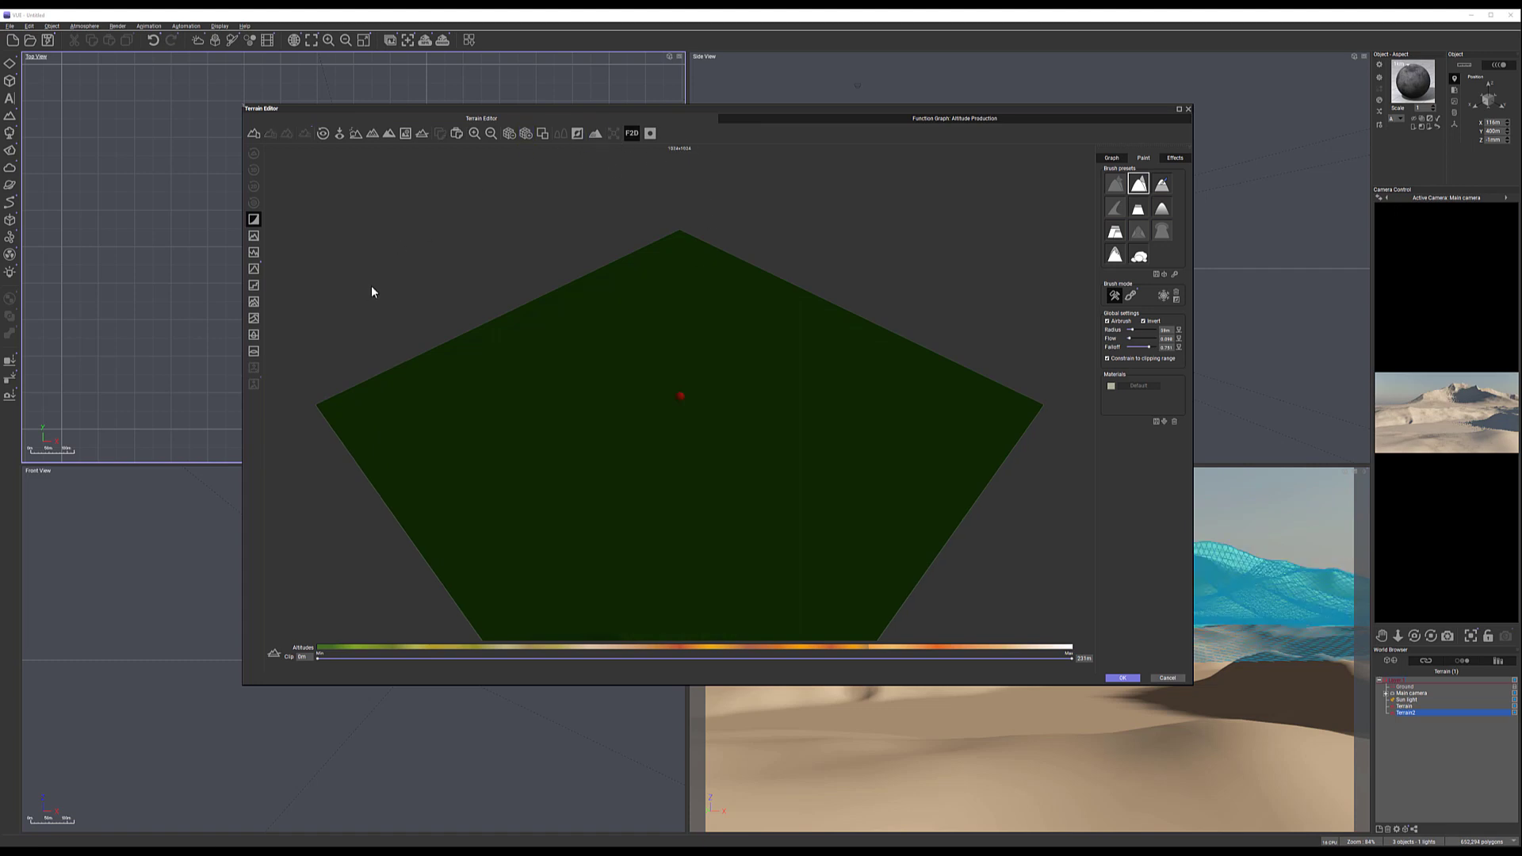
left_click(254, 252)
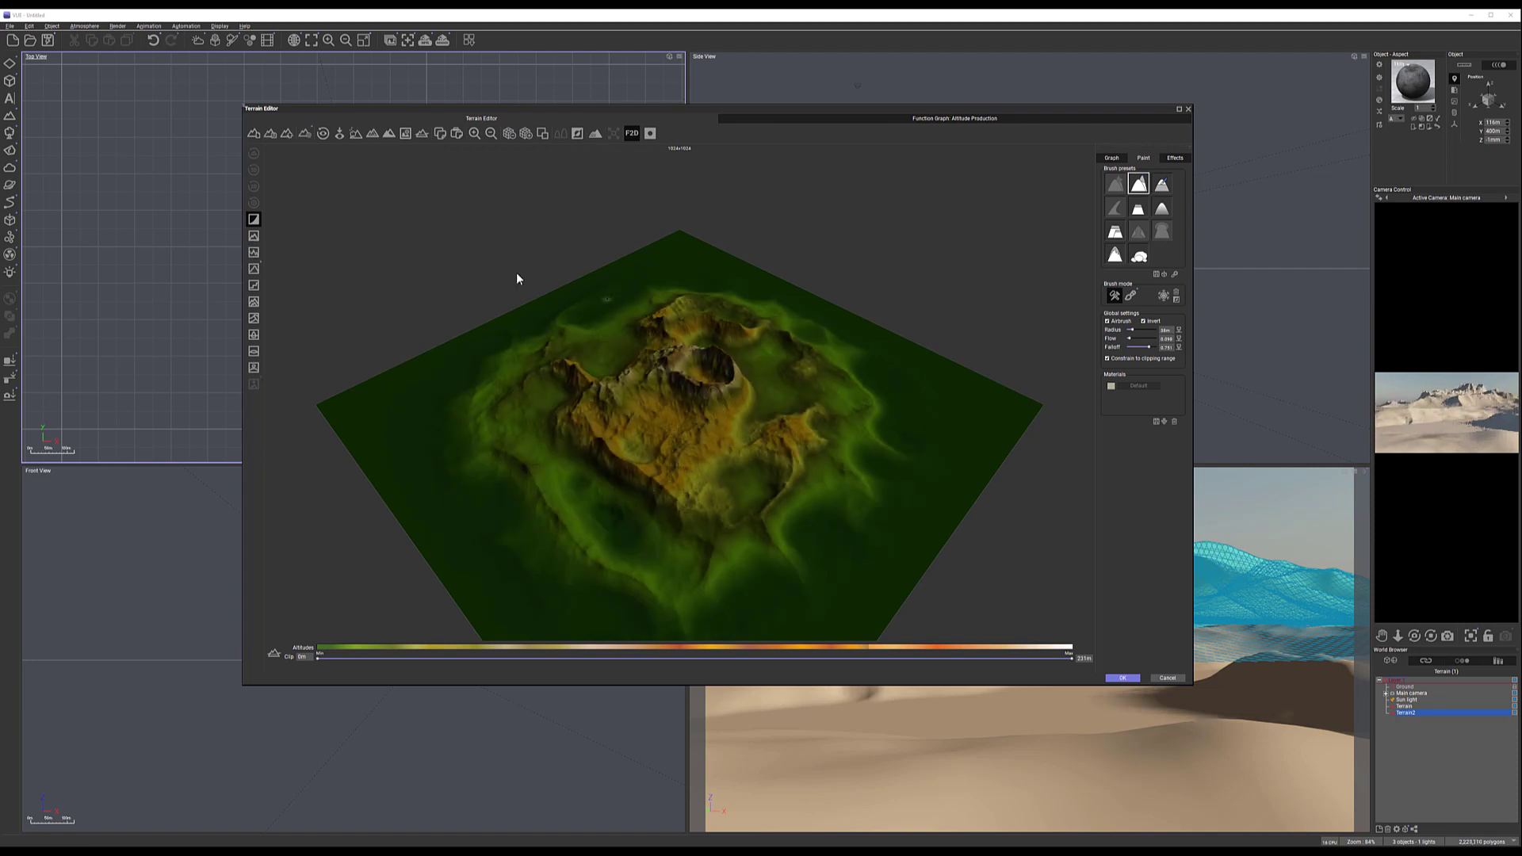
left_click(511, 135)
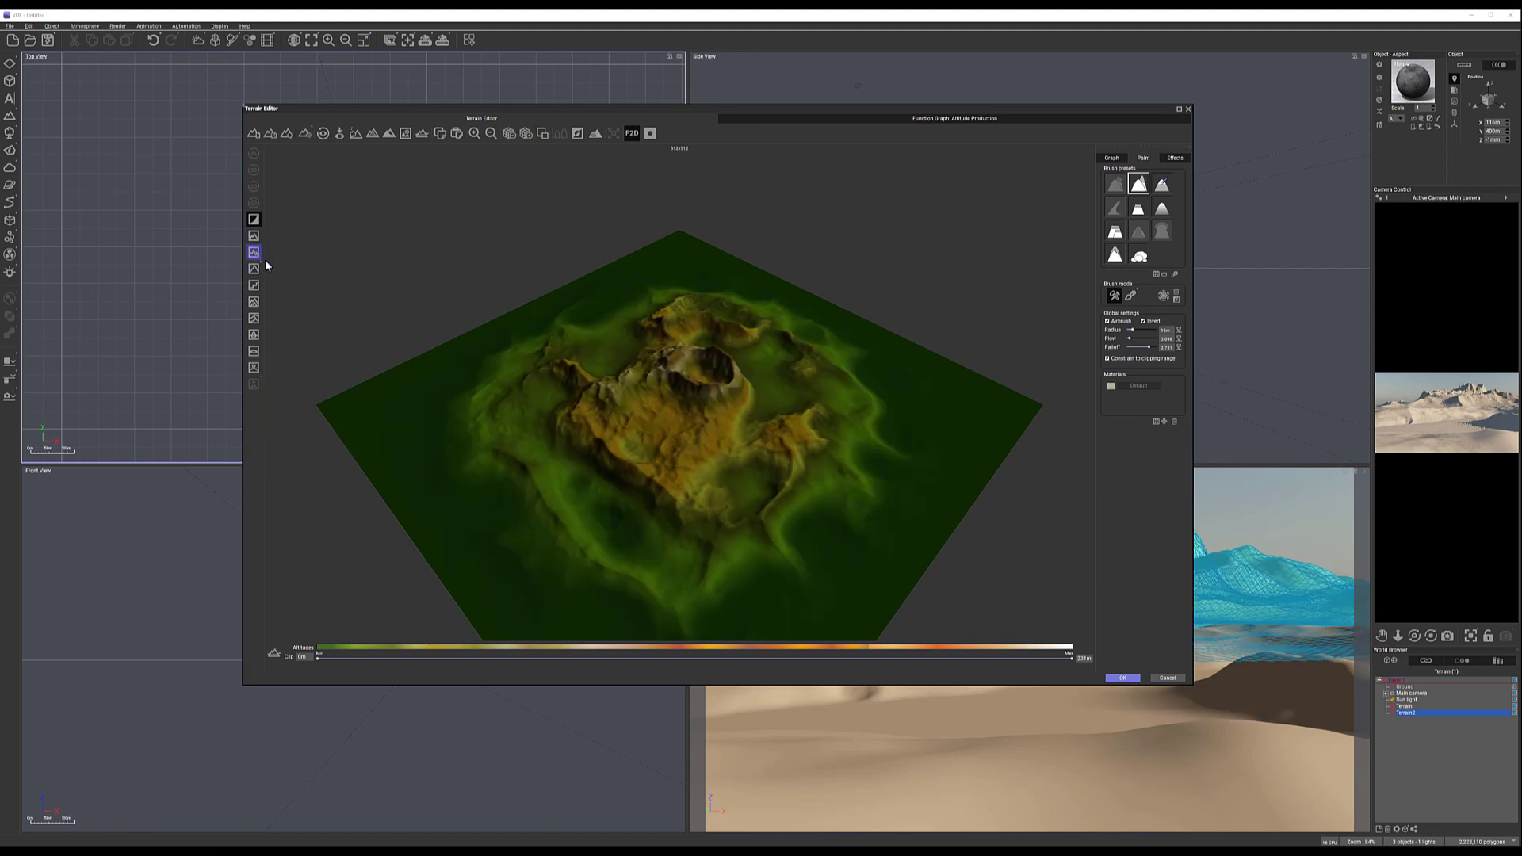
Generate several random variations of the mountain preset, and open the terrain data import and dismiss it without importing
left_click(256, 252)
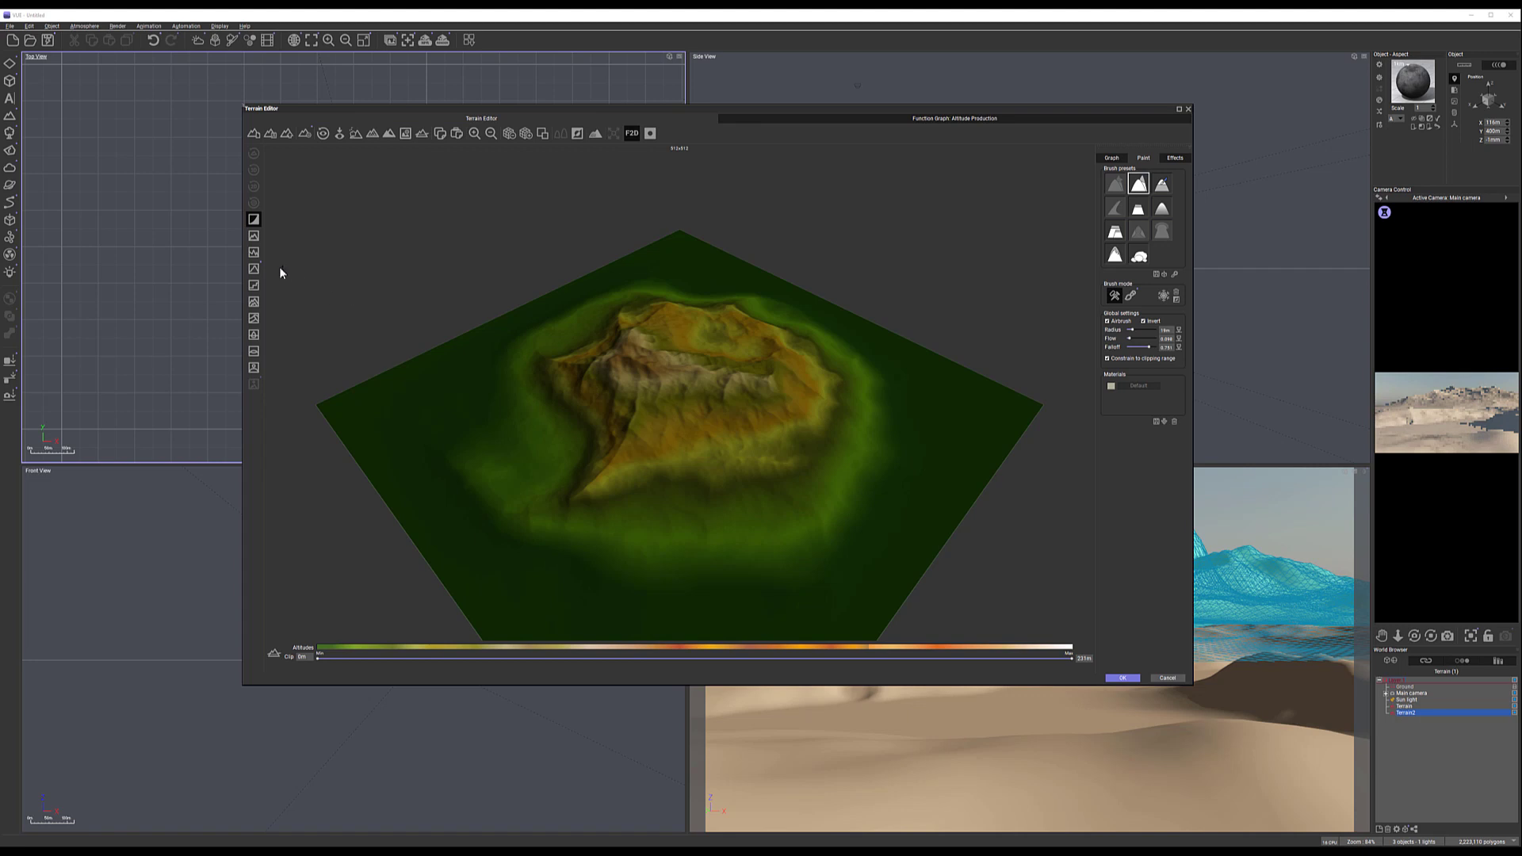
left_click(255, 252)
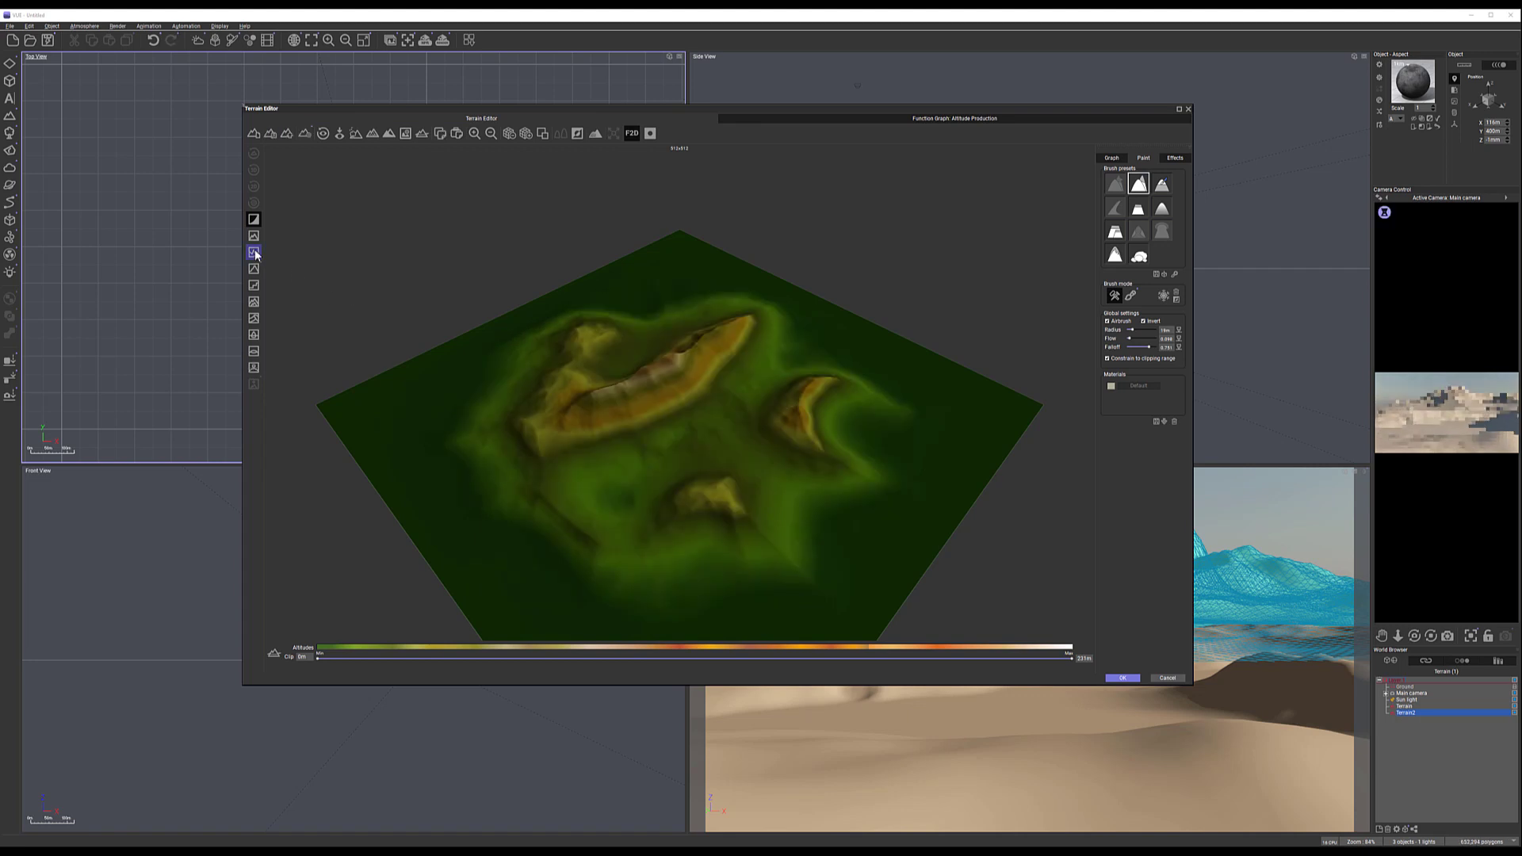
left_click(254, 252)
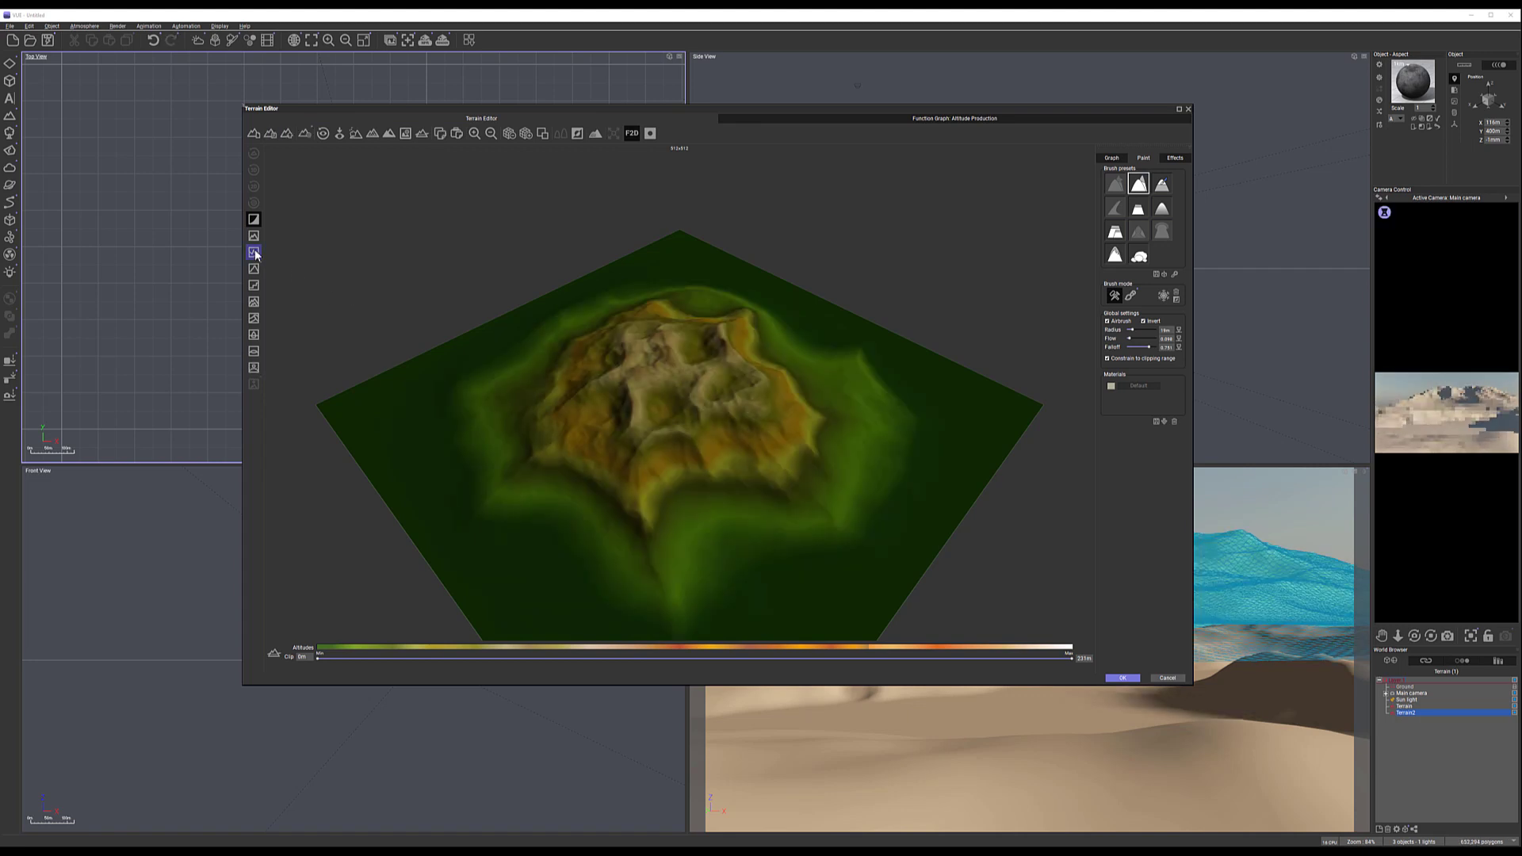
left_click(254, 252)
left_click(254, 252)
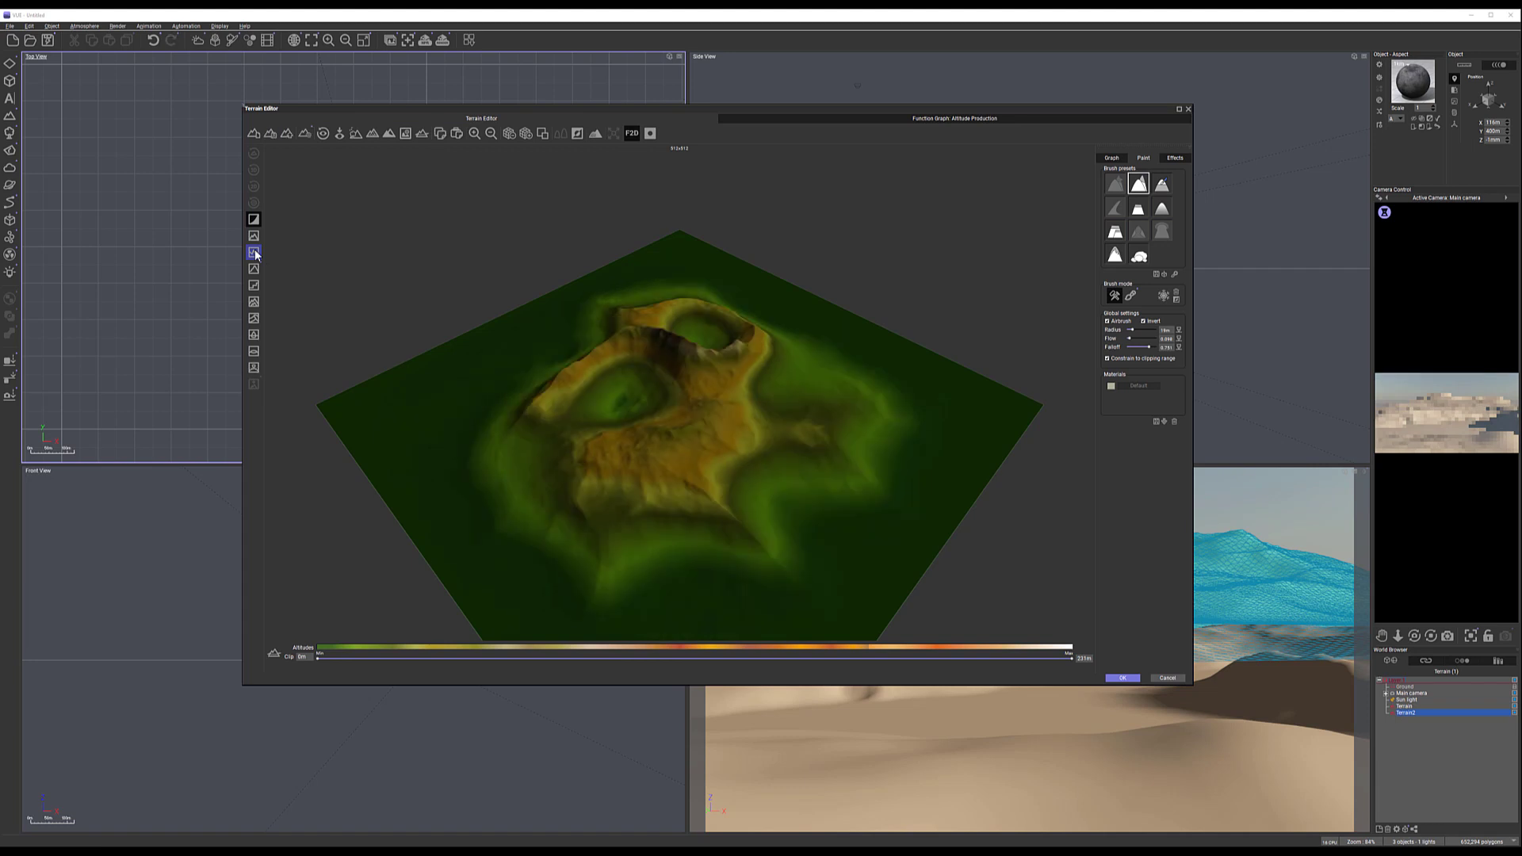
left_click(254, 252)
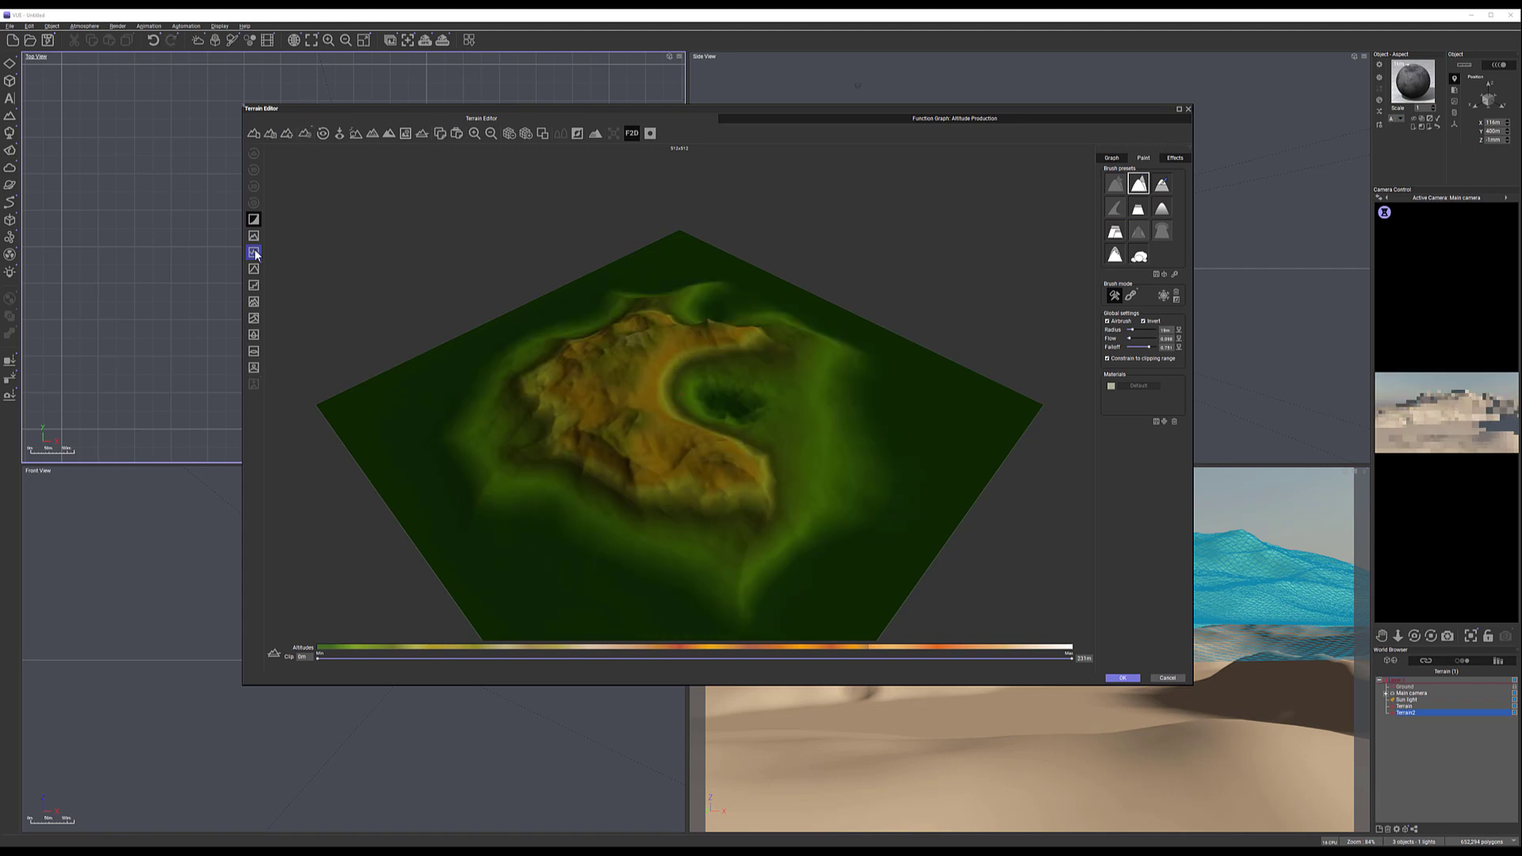
left_click(254, 252)
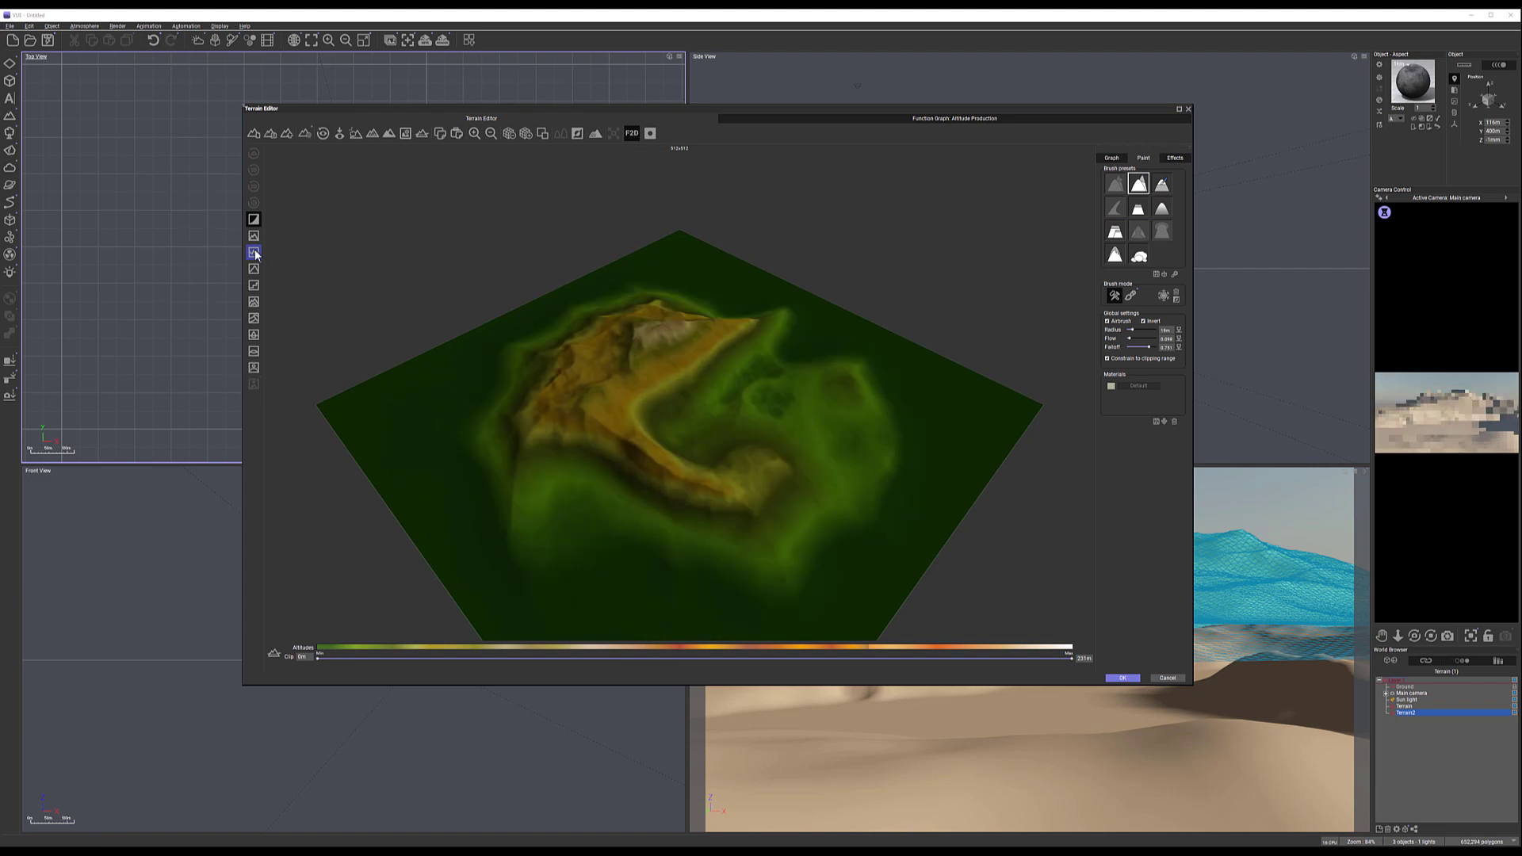
left_click(255, 370)
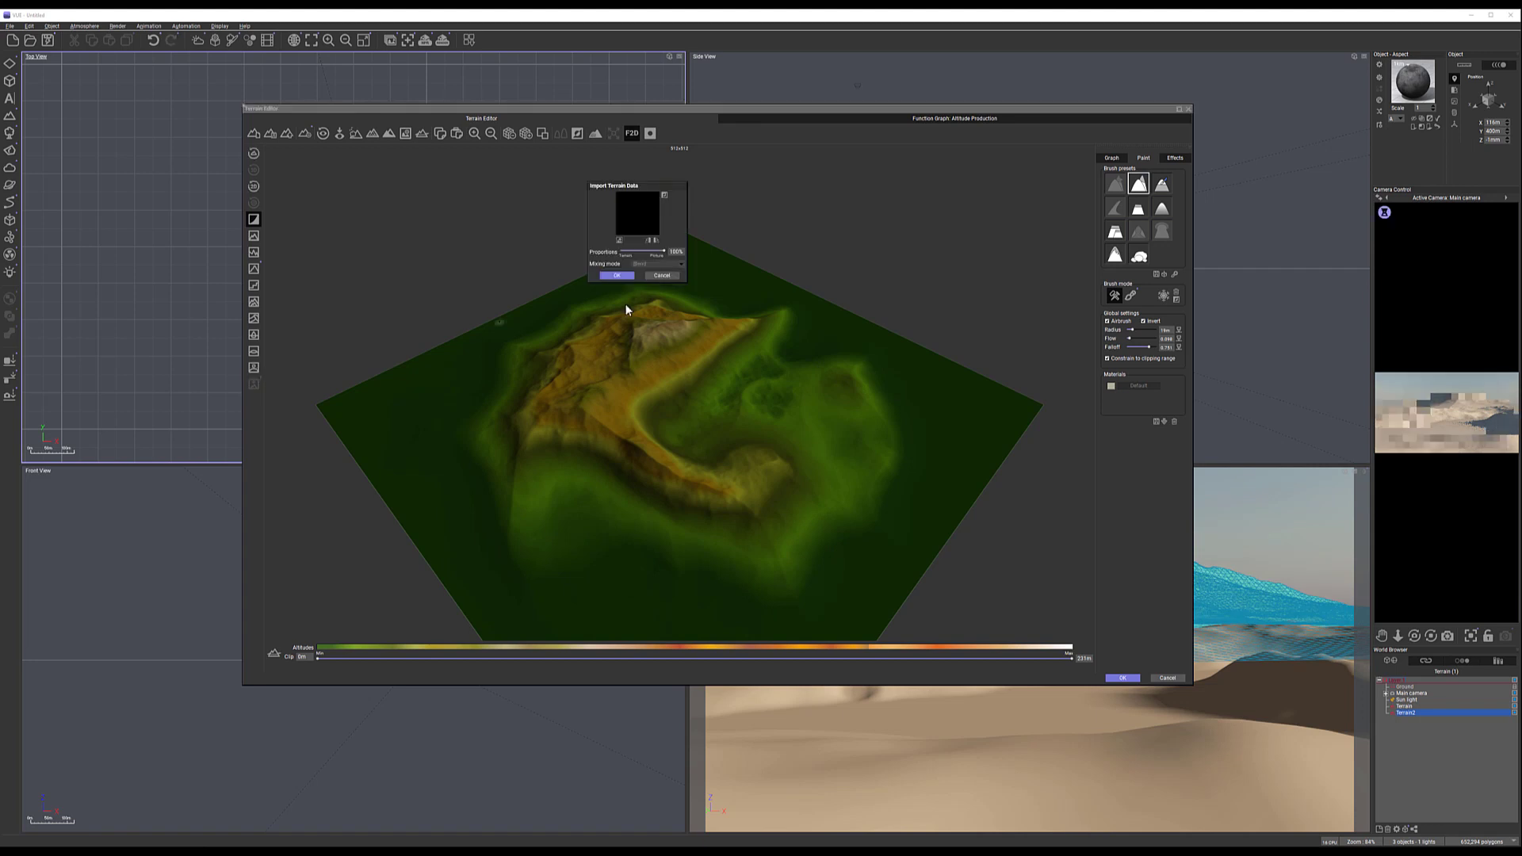
left_click(662, 275)
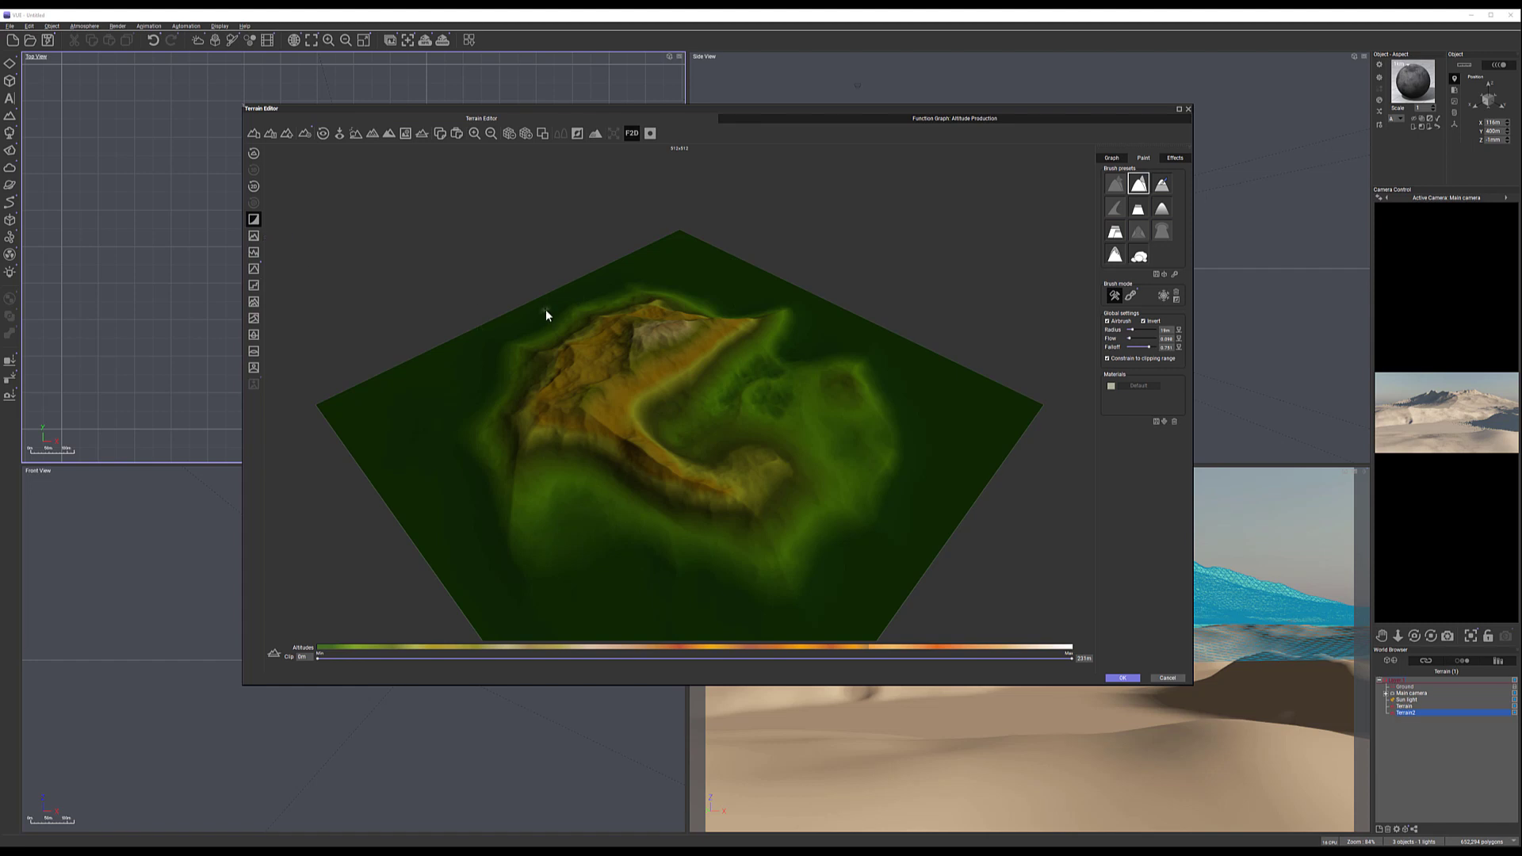
Regenerate the mountain preset until the backdrop terrain has a broad massif with a curved valley beside it
left_click(254, 252)
left_click(255, 256)
left_click(255, 257)
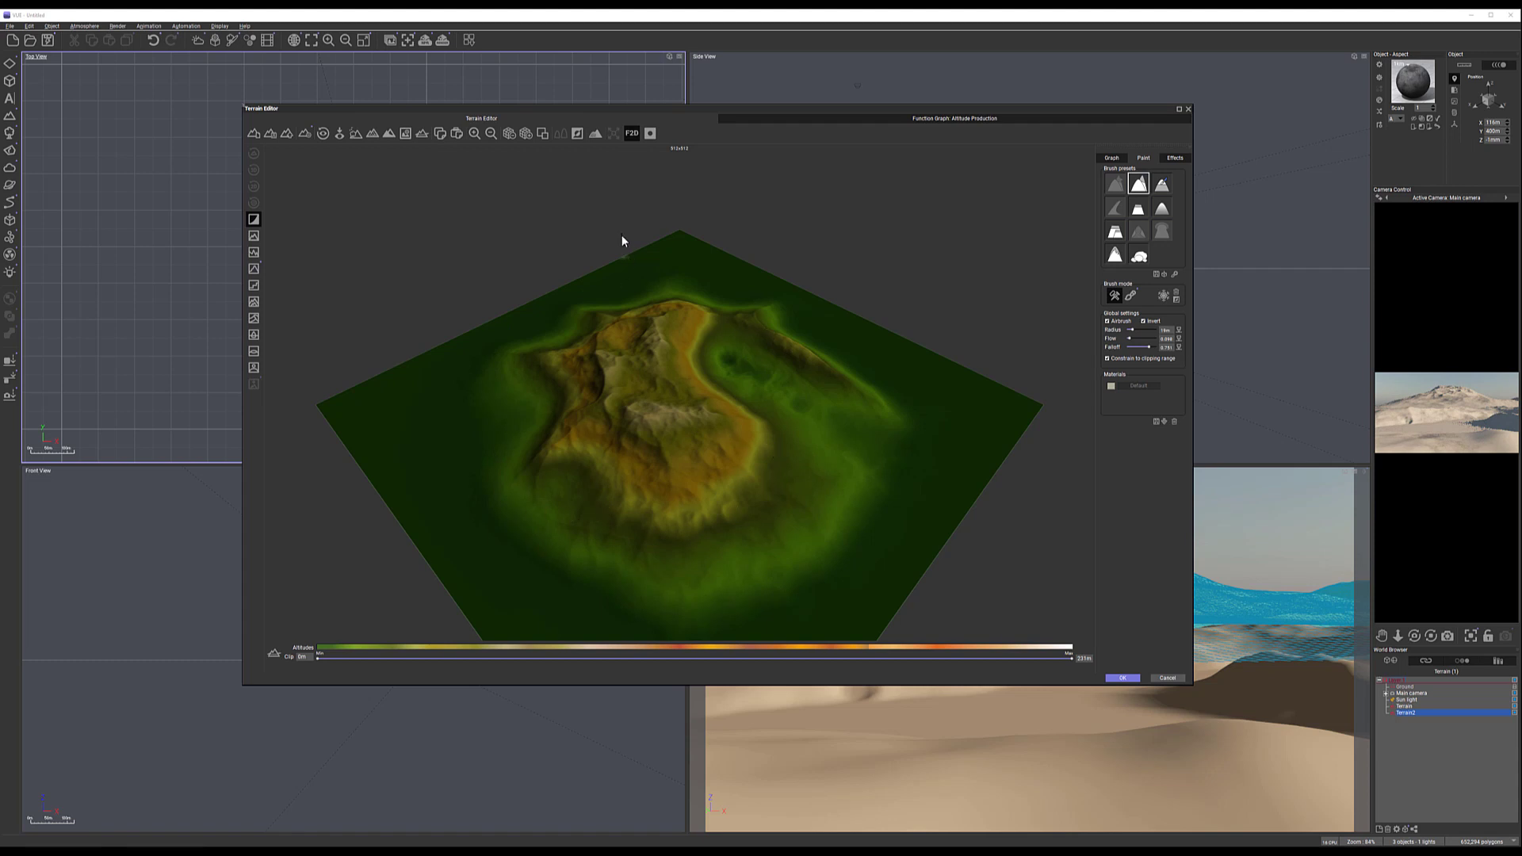
Accept the mountain shape for the backdrop terrain, nudge the terrain slightly and rotate it clockwise as seen from above
left_click(1131, 680)
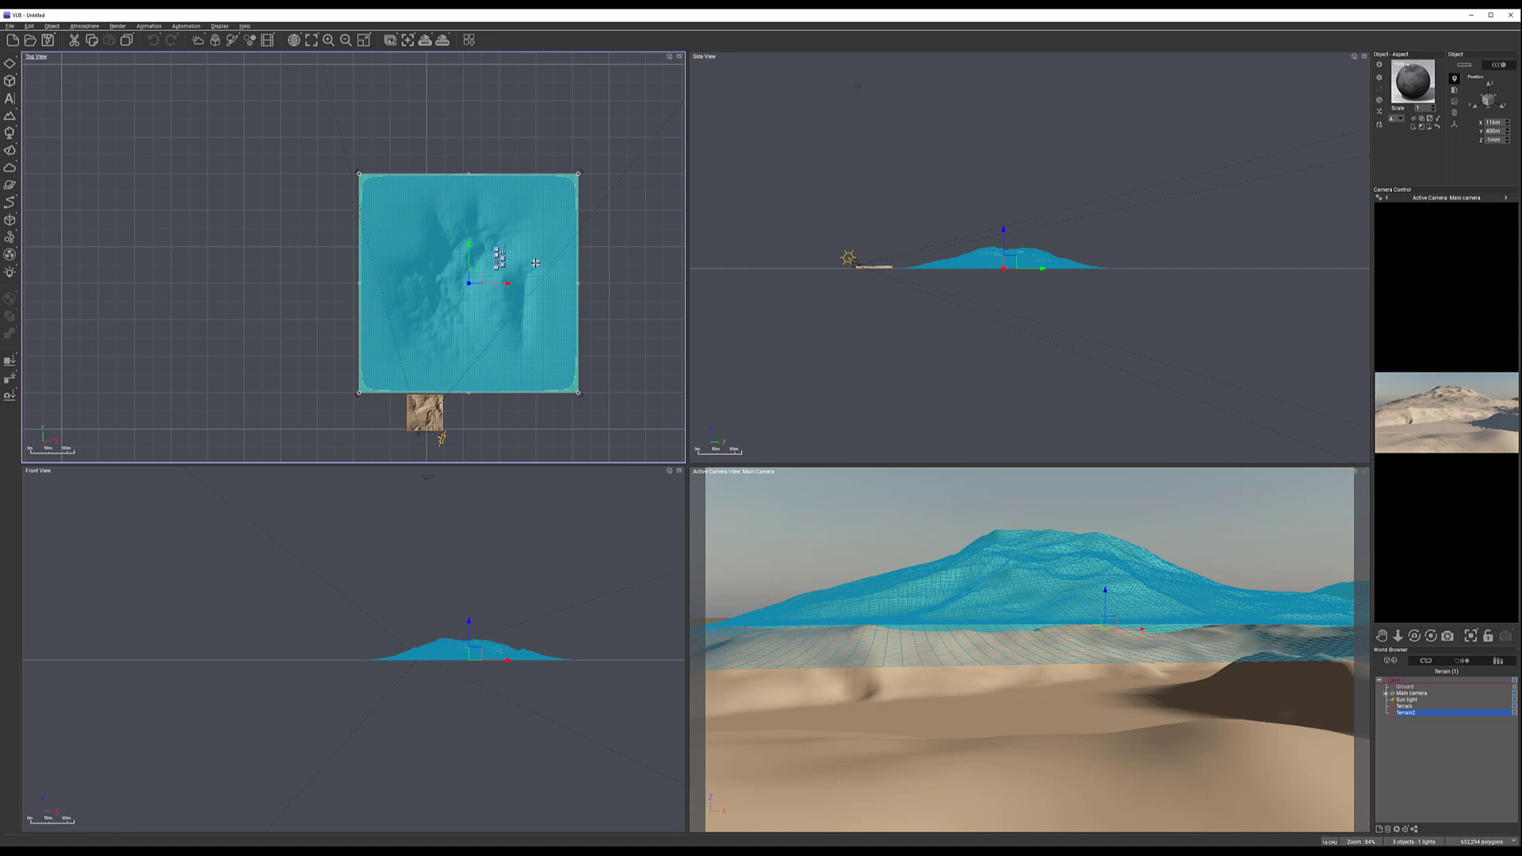
mouse_move(473, 277)
left_mouse_down()
mouse_move(498, 276)
mouse_move(466, 273)
left_mouse_up()
left_click_drag(583, 389, 516, 431)
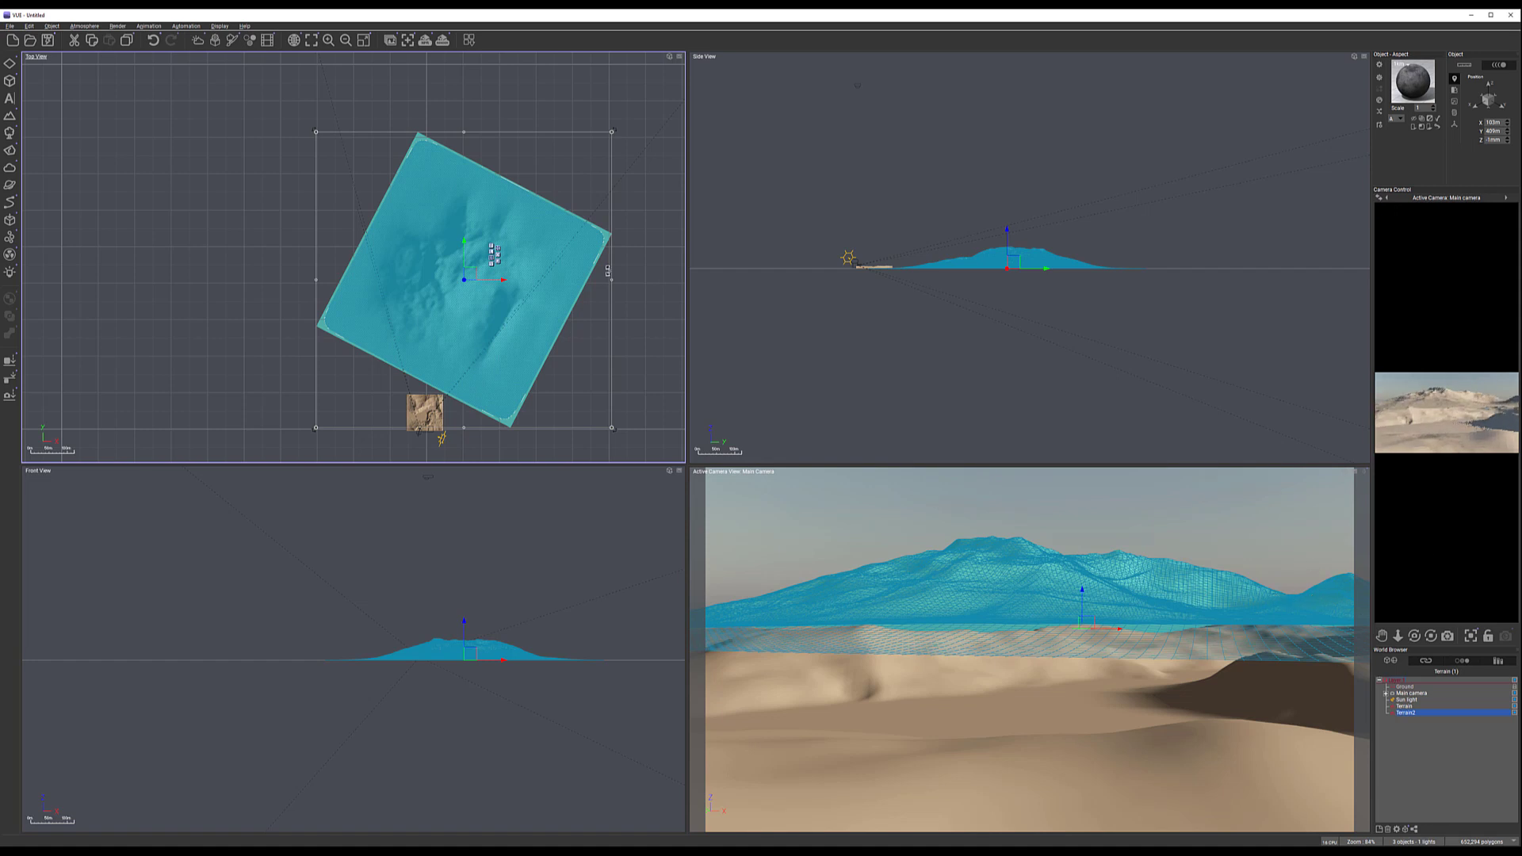
Add a third terrain, scale it up to about four times its size and place it behind the mountain backdrop
scroll(649, 267, "down", 5)
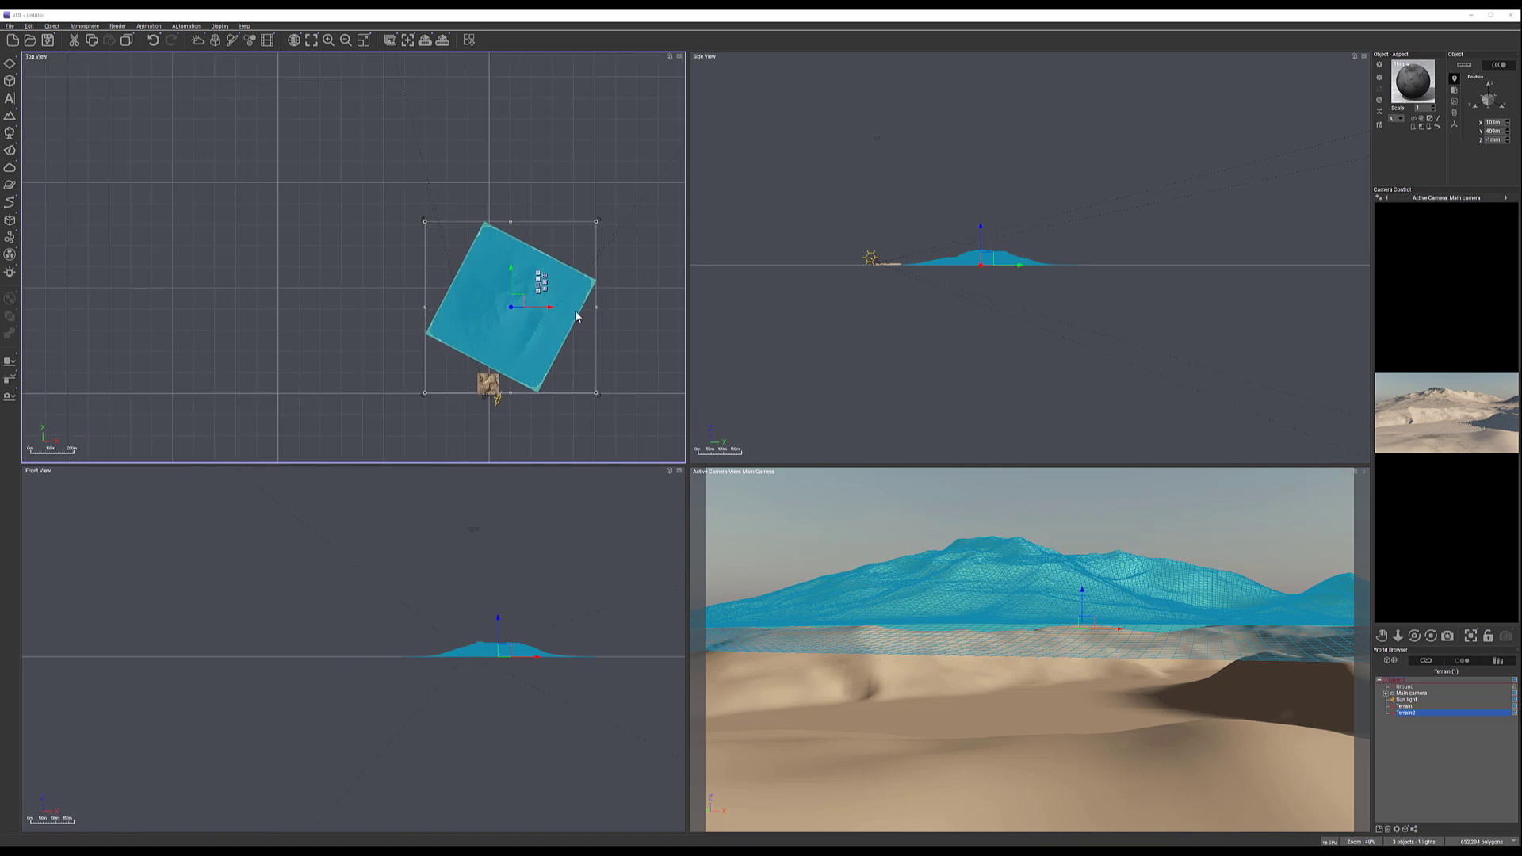
right_click_drag(551, 166, 514, 229)
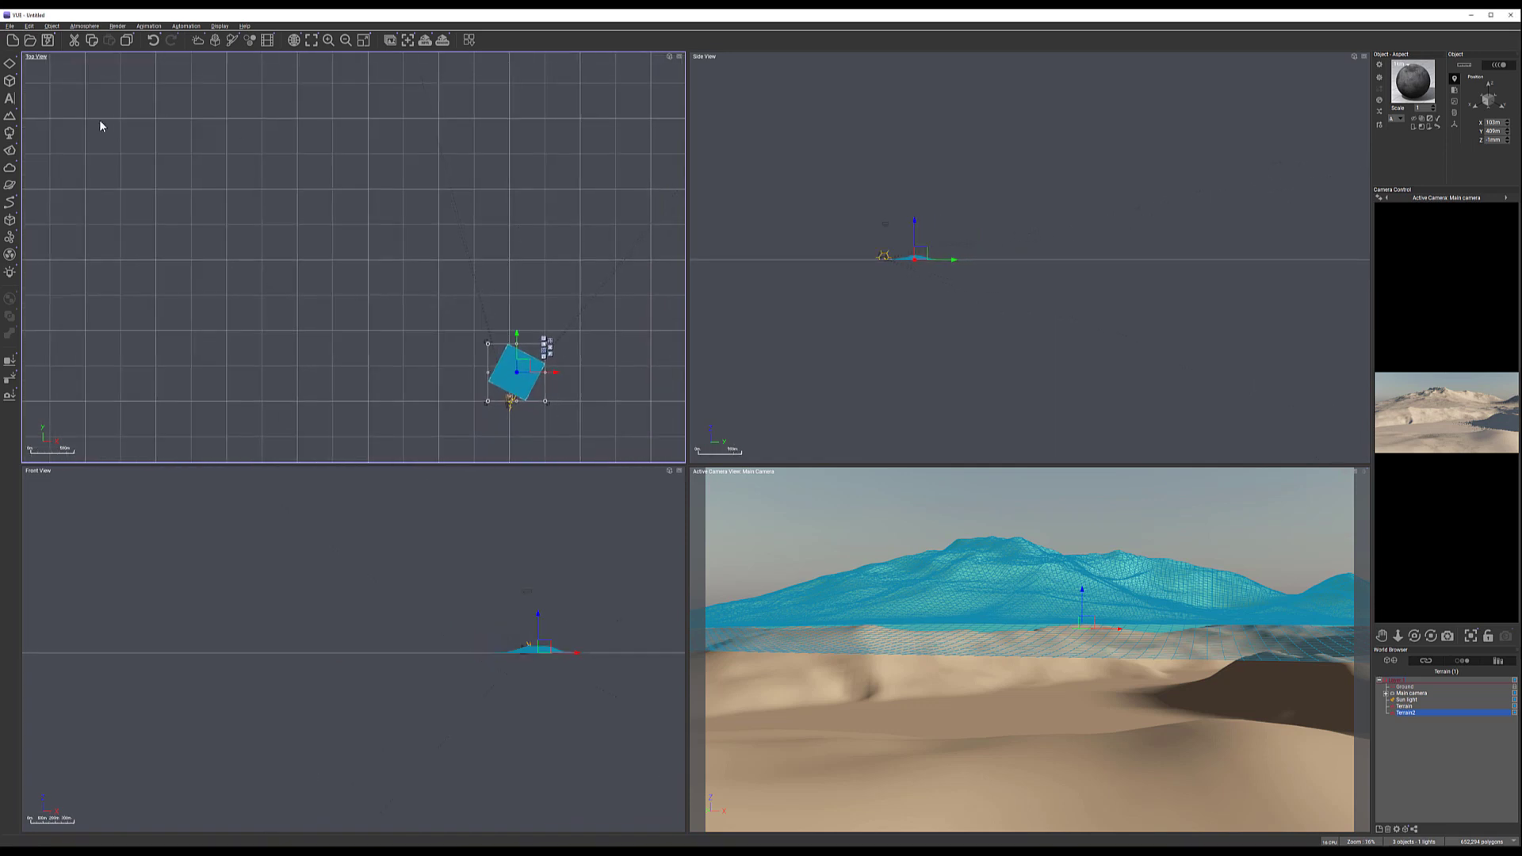
left_click(11, 121)
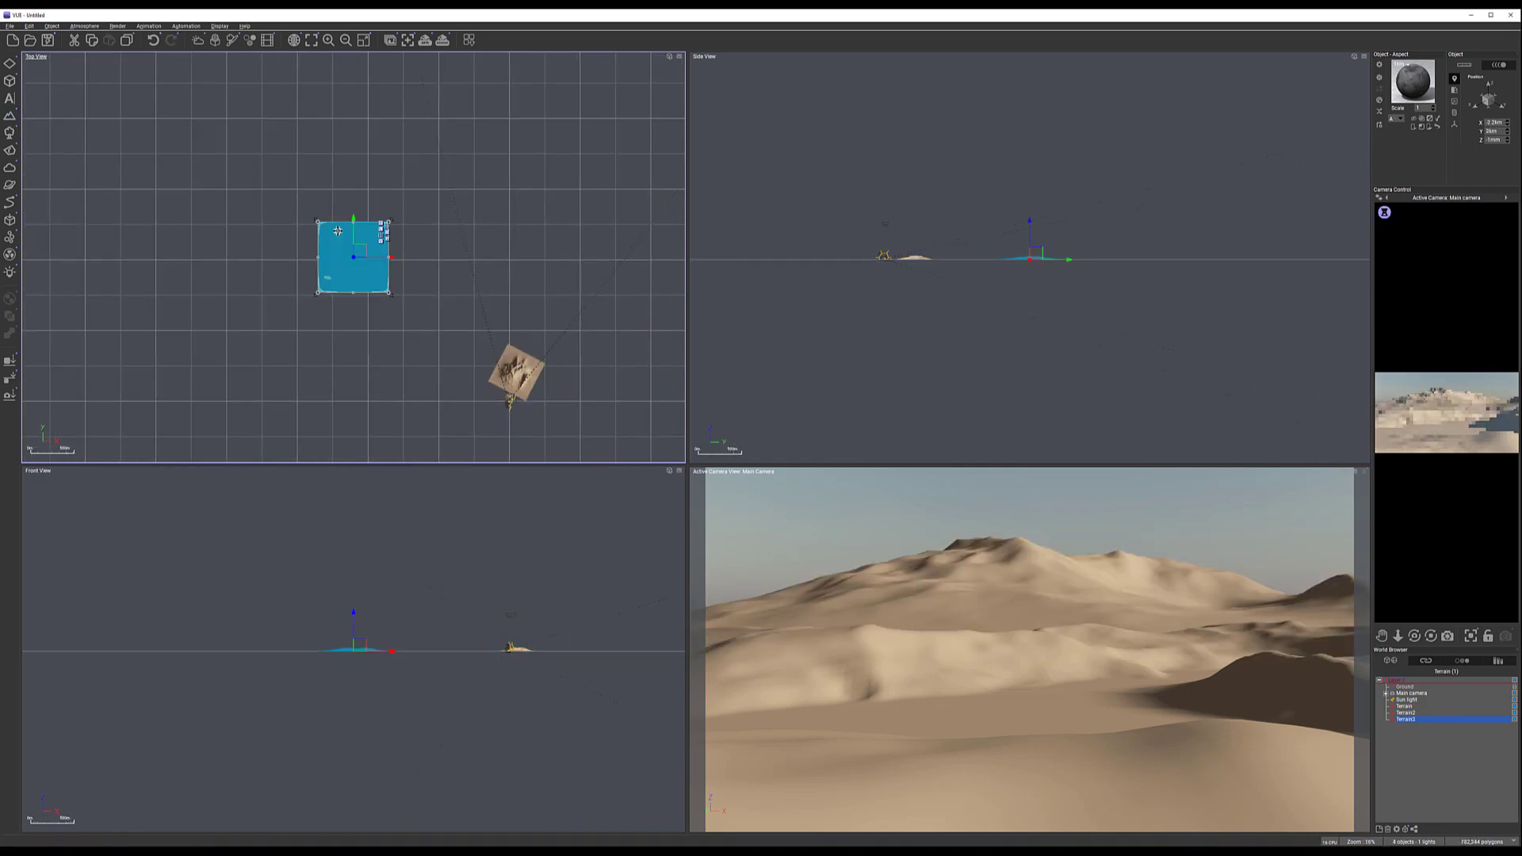
left_click_drag(318, 222, 32, 67)
right_click_drag(466, 204, 580, 275)
left_click_drag(485, 279, 656, 262)
right_click_drag(656, 262, 468, 226)
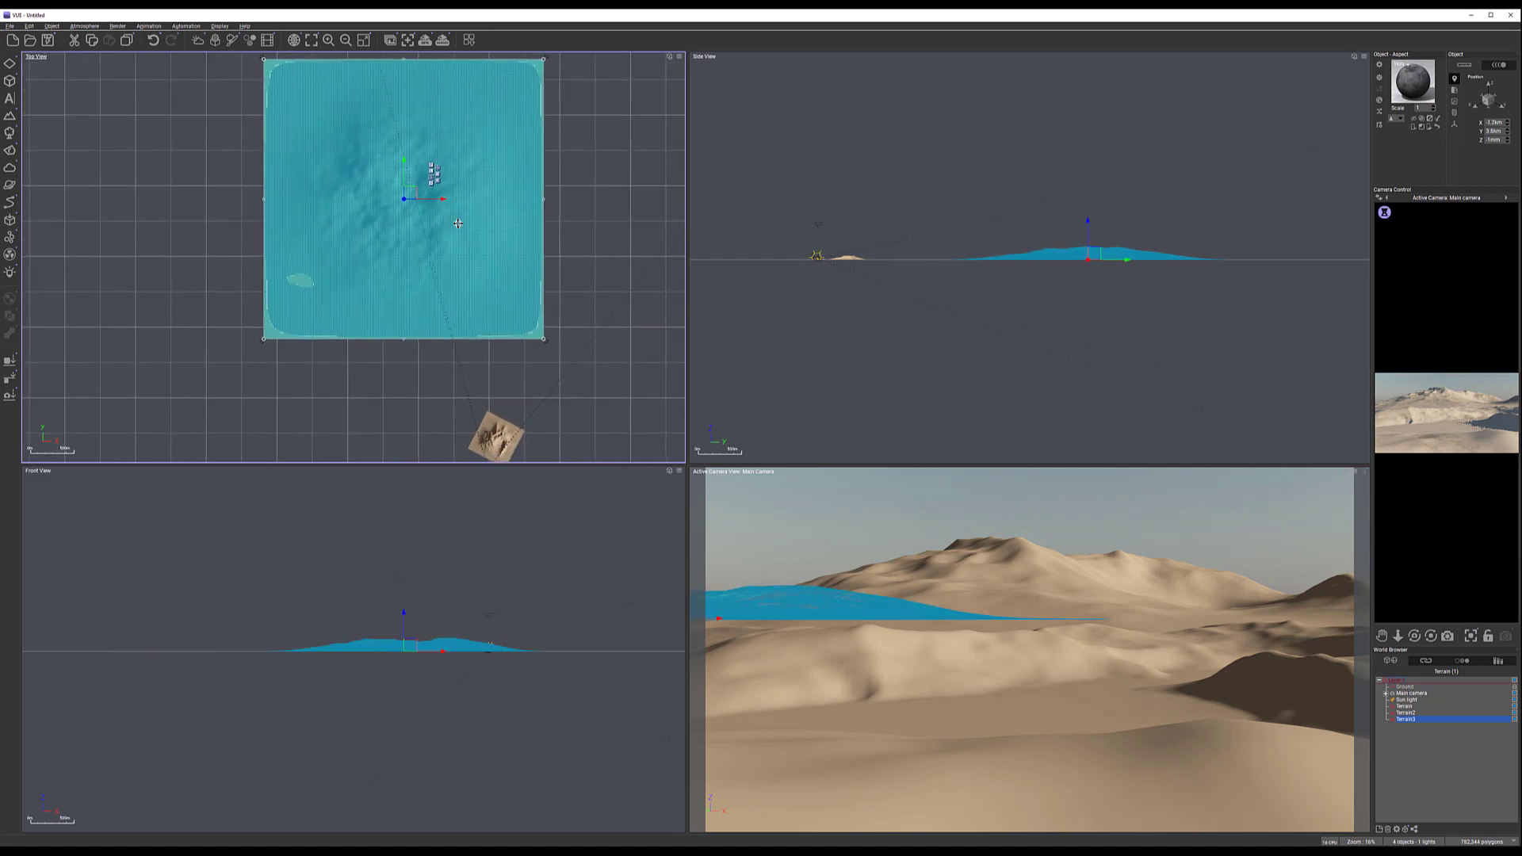
Edit the third terrain to give it a single broad mountain with a long ridge, and accept the shape
right_click(458, 224)
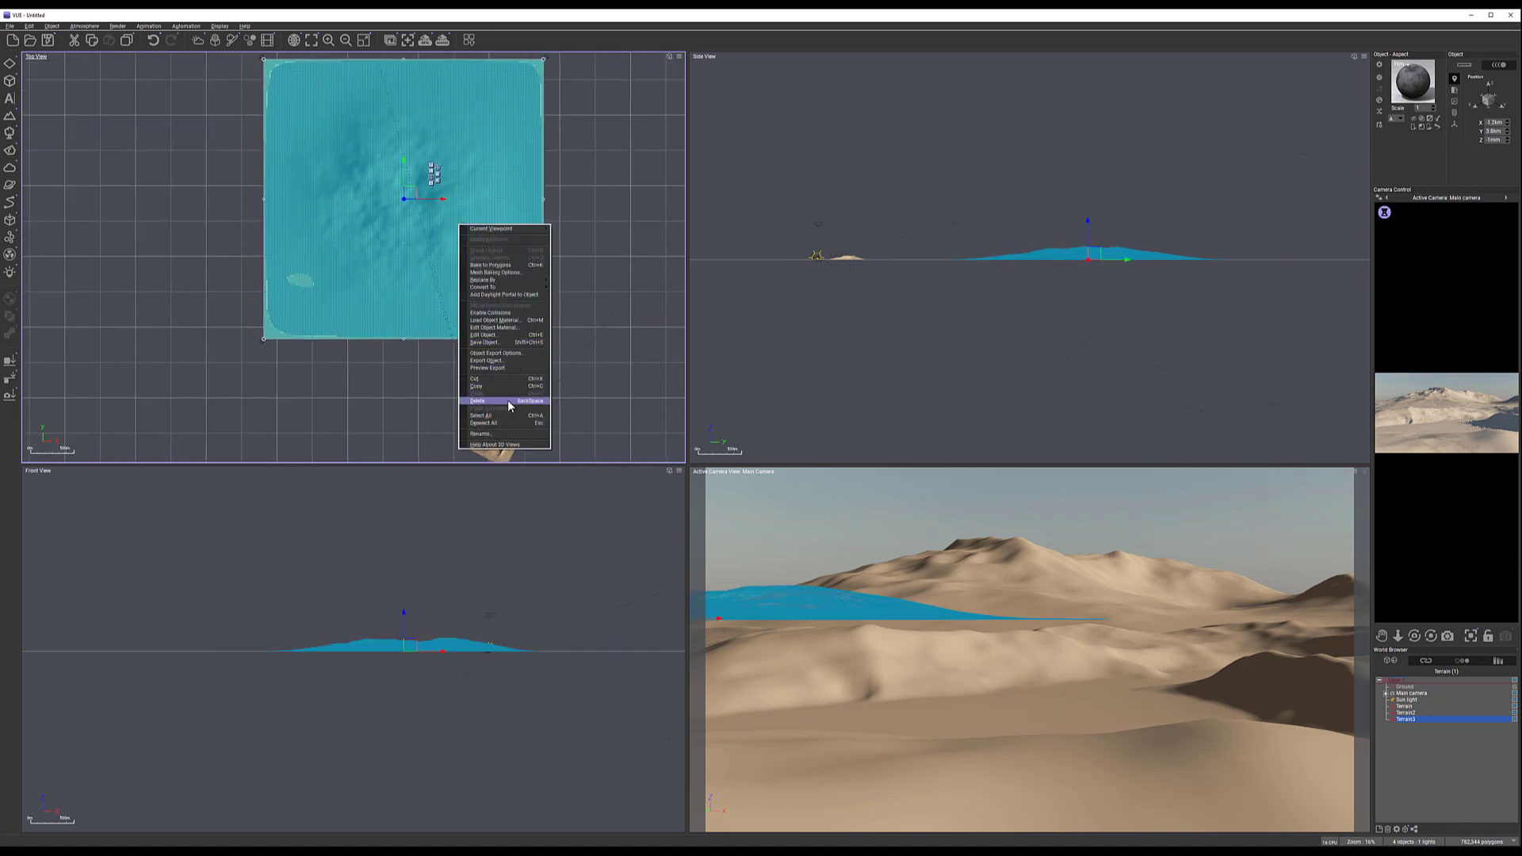
left_click(514, 334)
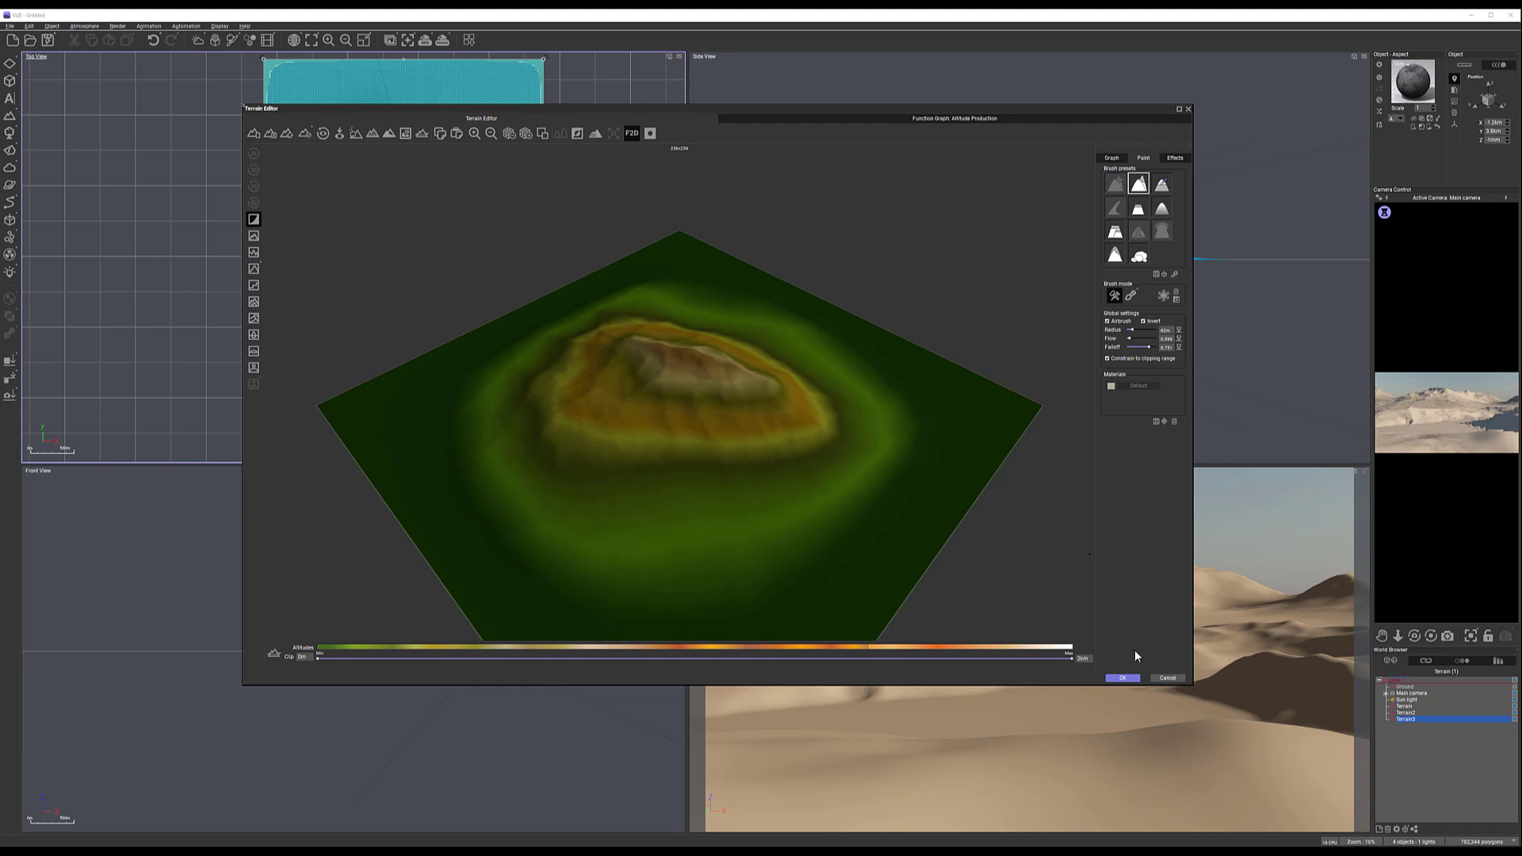
left_click(1123, 677)
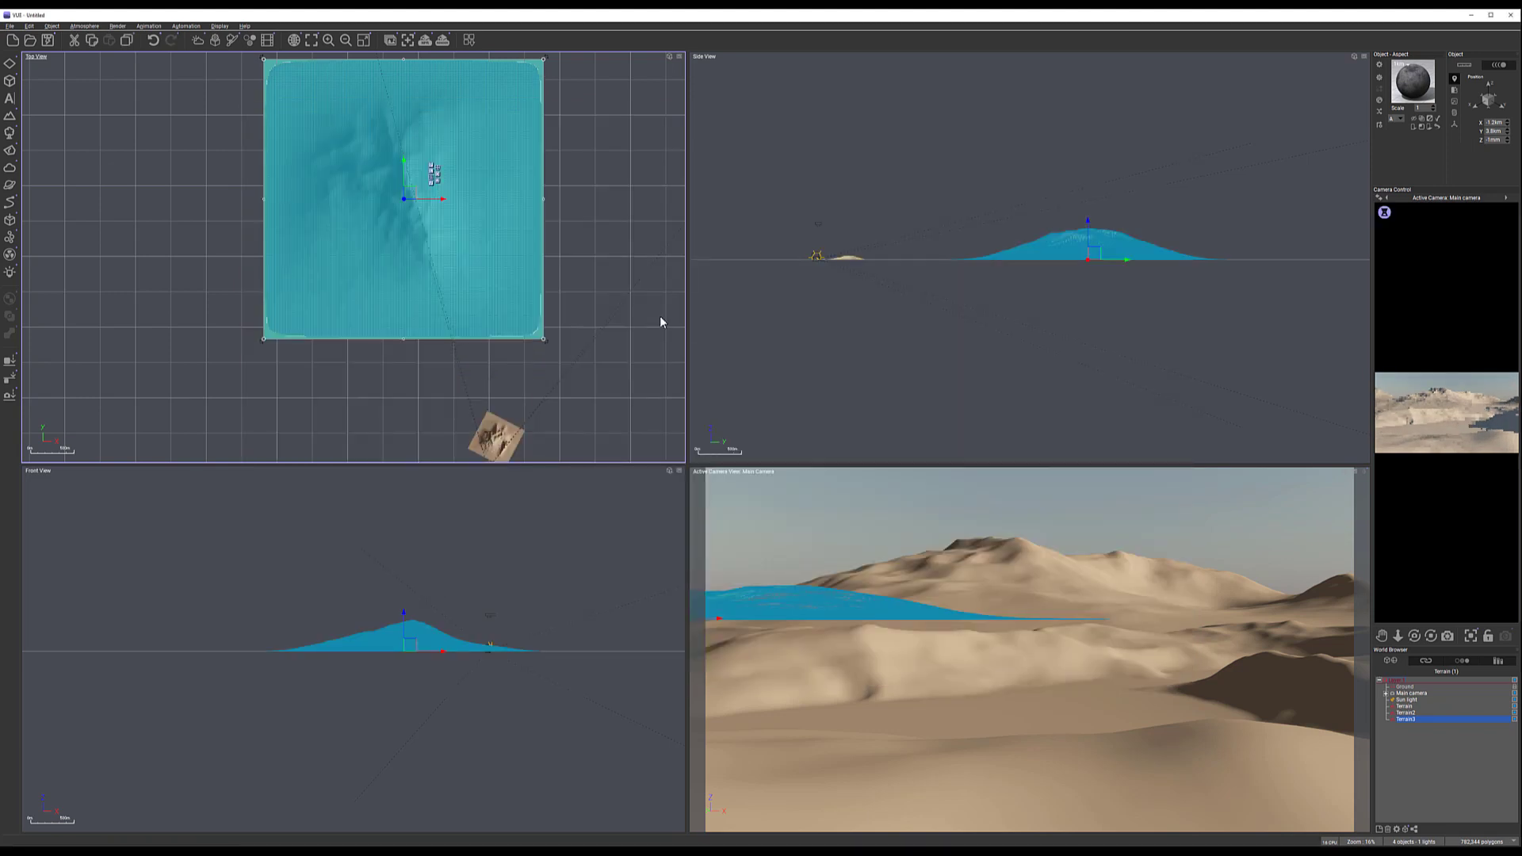
Stretch the third terrain to about twice its width and rotate it clockwise as seen from above
left_click_drag(543, 198, 478, 209)
middle_click_drag(610, 258, 531, 220)
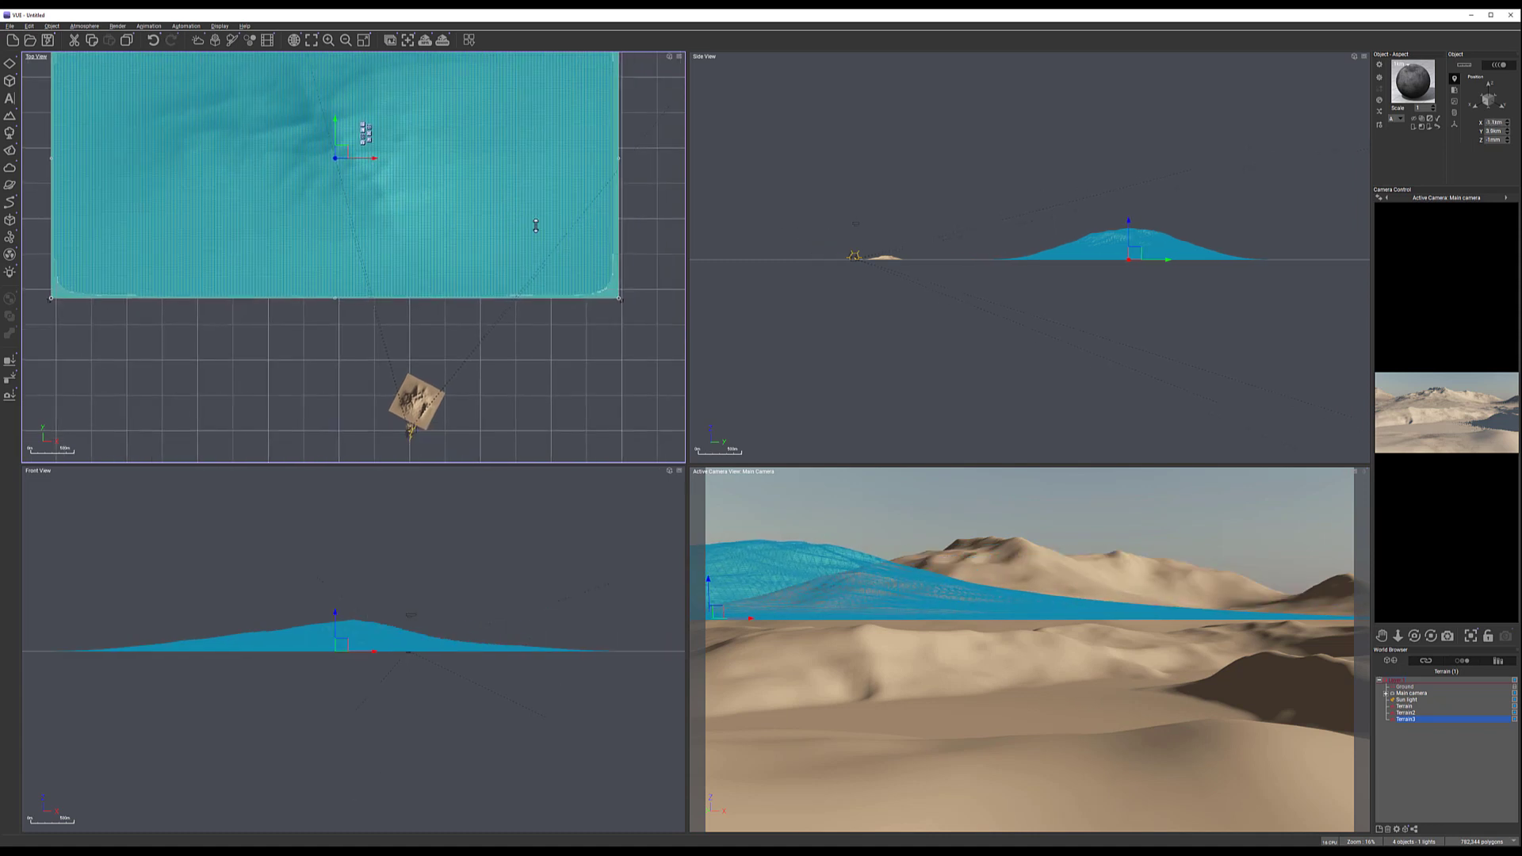
scroll(531, 221, "down", 3)
left_click_drag(596, 297, 534, 373)
Reposition and enlarge the third terrain so its slope rises toward the left edge of the camera's framing
left_click_drag(500, 225, 528, 166)
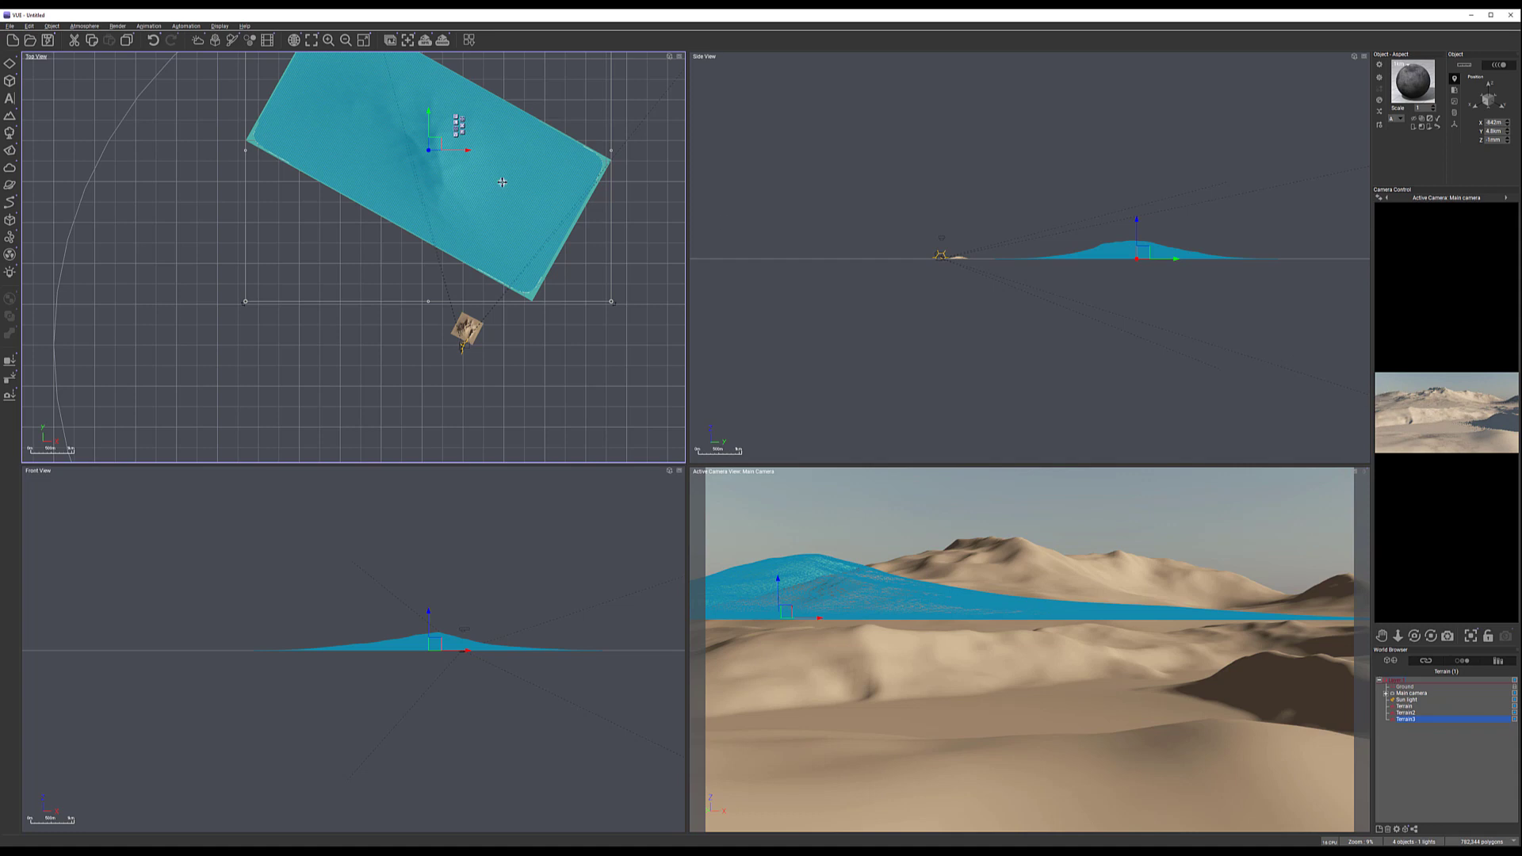
left_click_drag(528, 190, 519, 201)
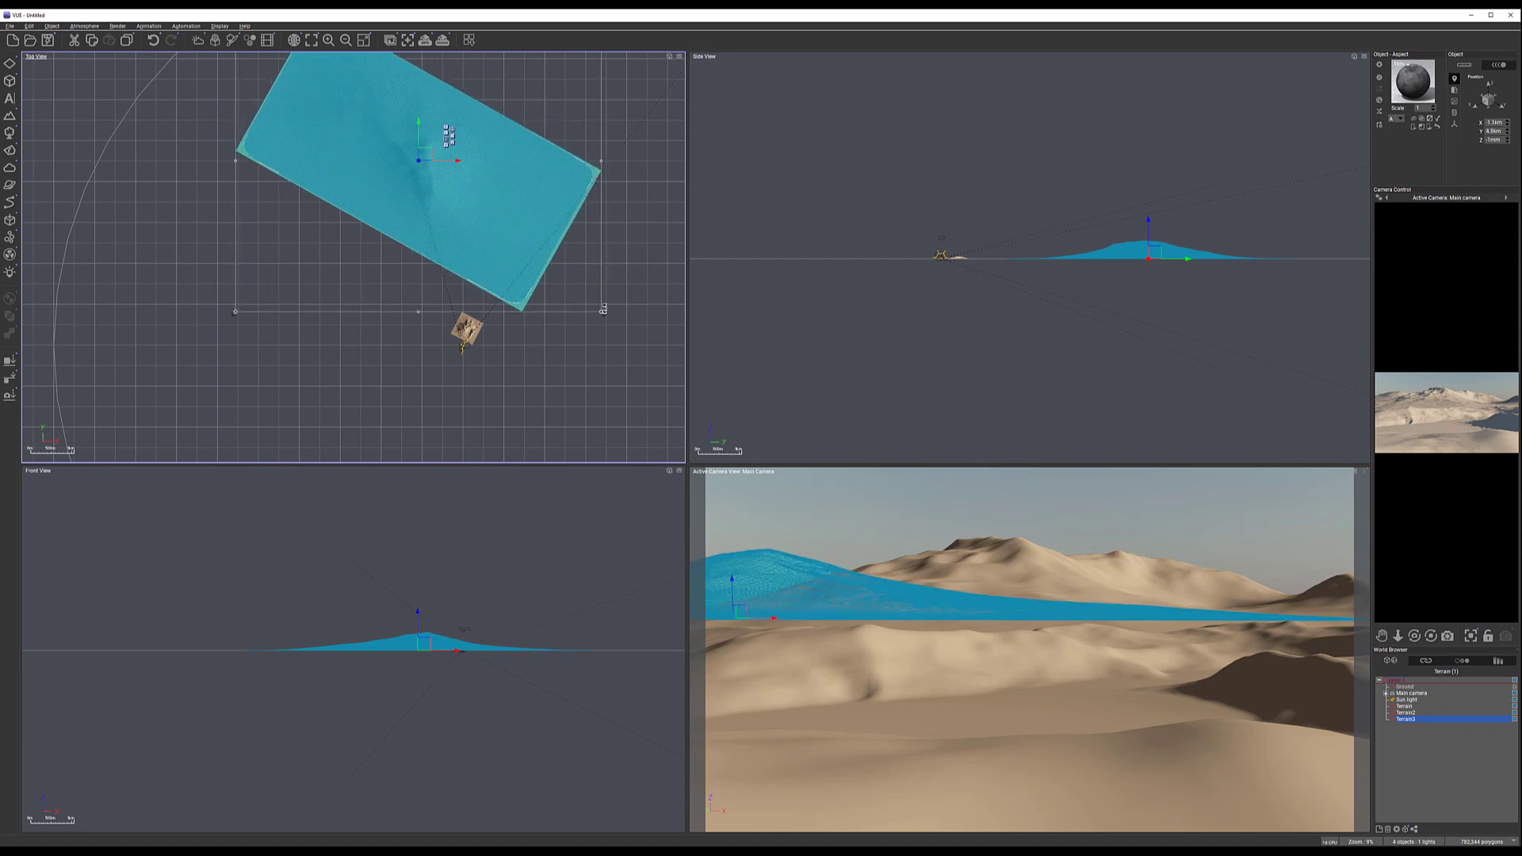
left_click_drag(602, 313, 618, 350)
left_click_drag(543, 253, 535, 250)
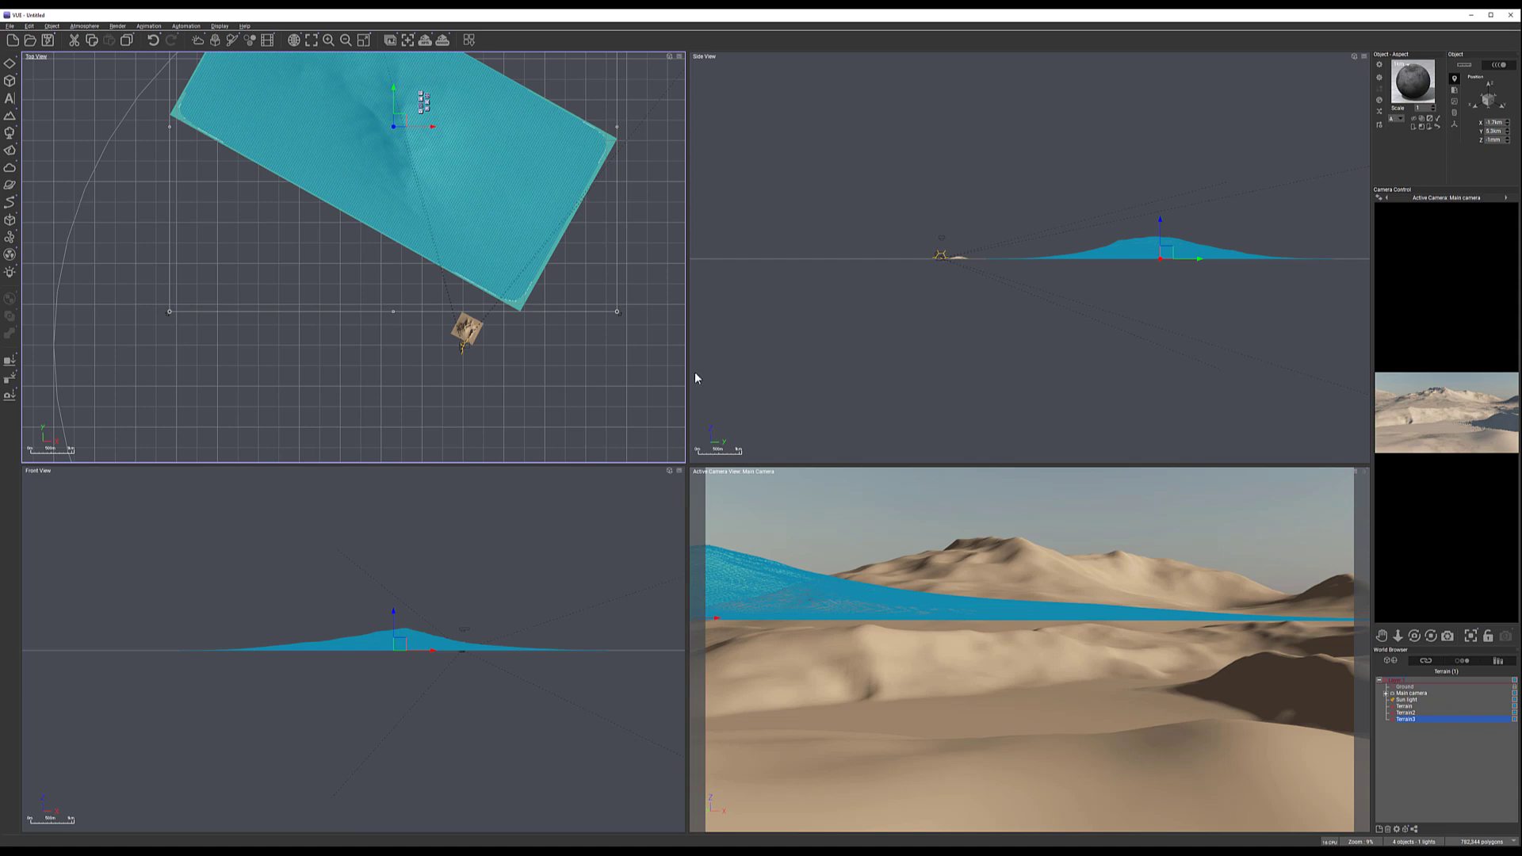
Tilt the main camera up to include more sky and lower it to a height of 3.43 m above the ground
left_click(1411, 693)
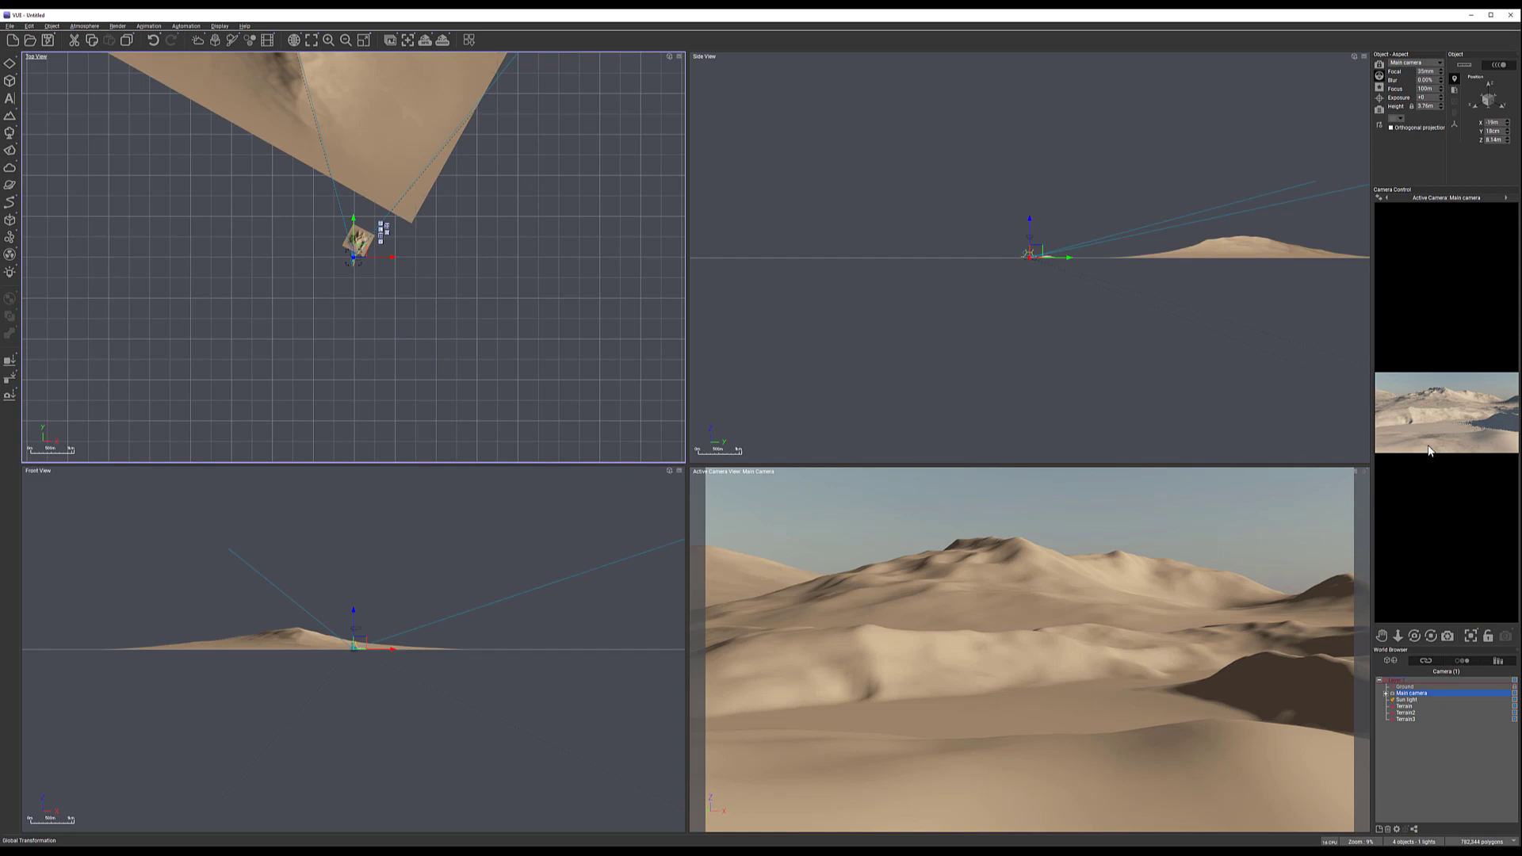
left_click_drag(1416, 637, 1415, 626)
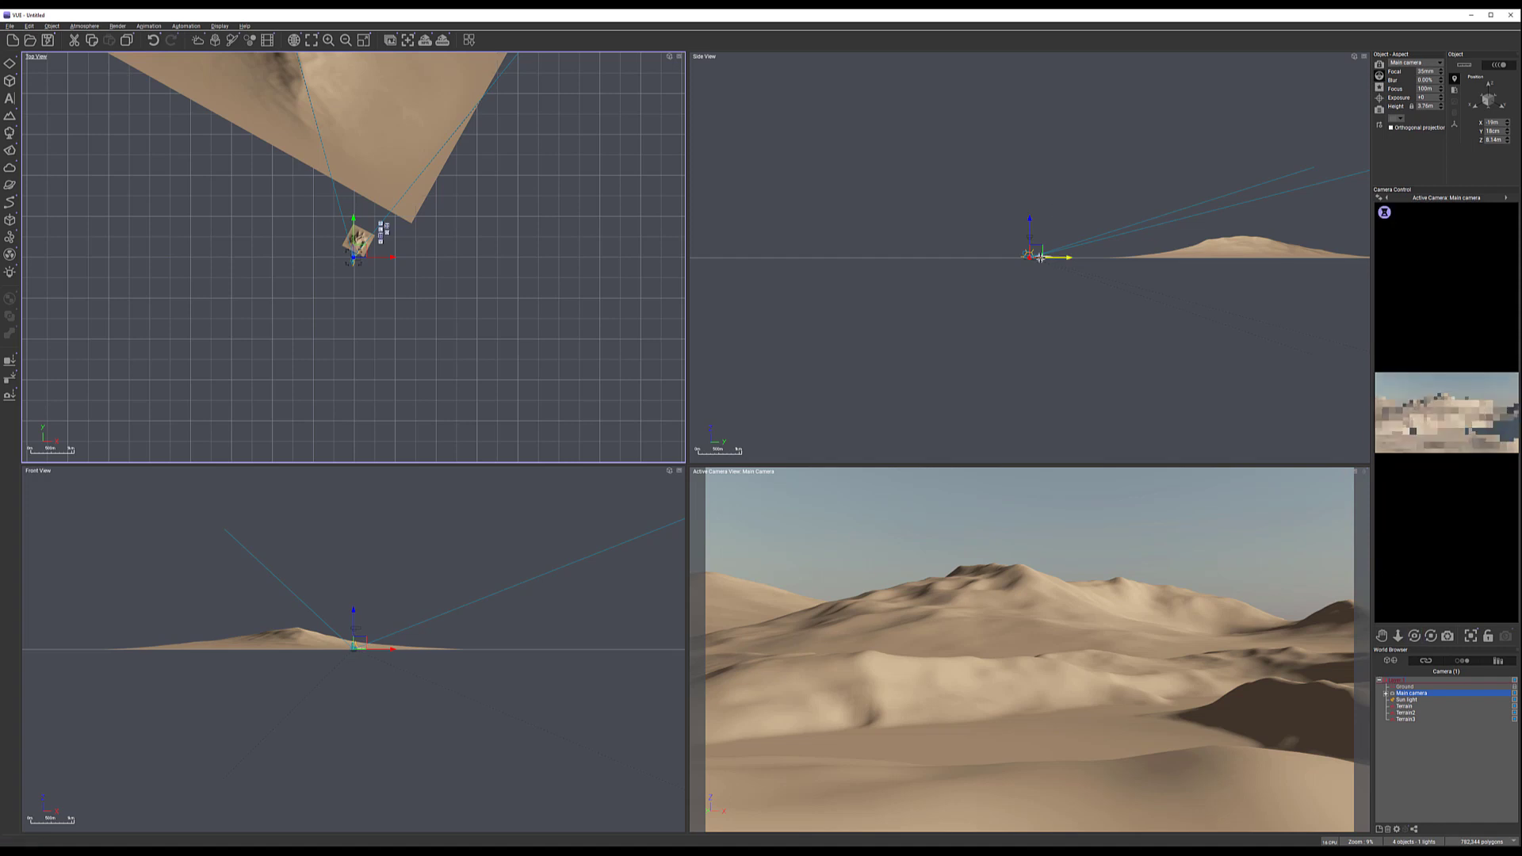
scroll(1040, 245, "down", 1)
scroll(1115, 321, "up", 6)
scroll(1114, 321, "up", 8)
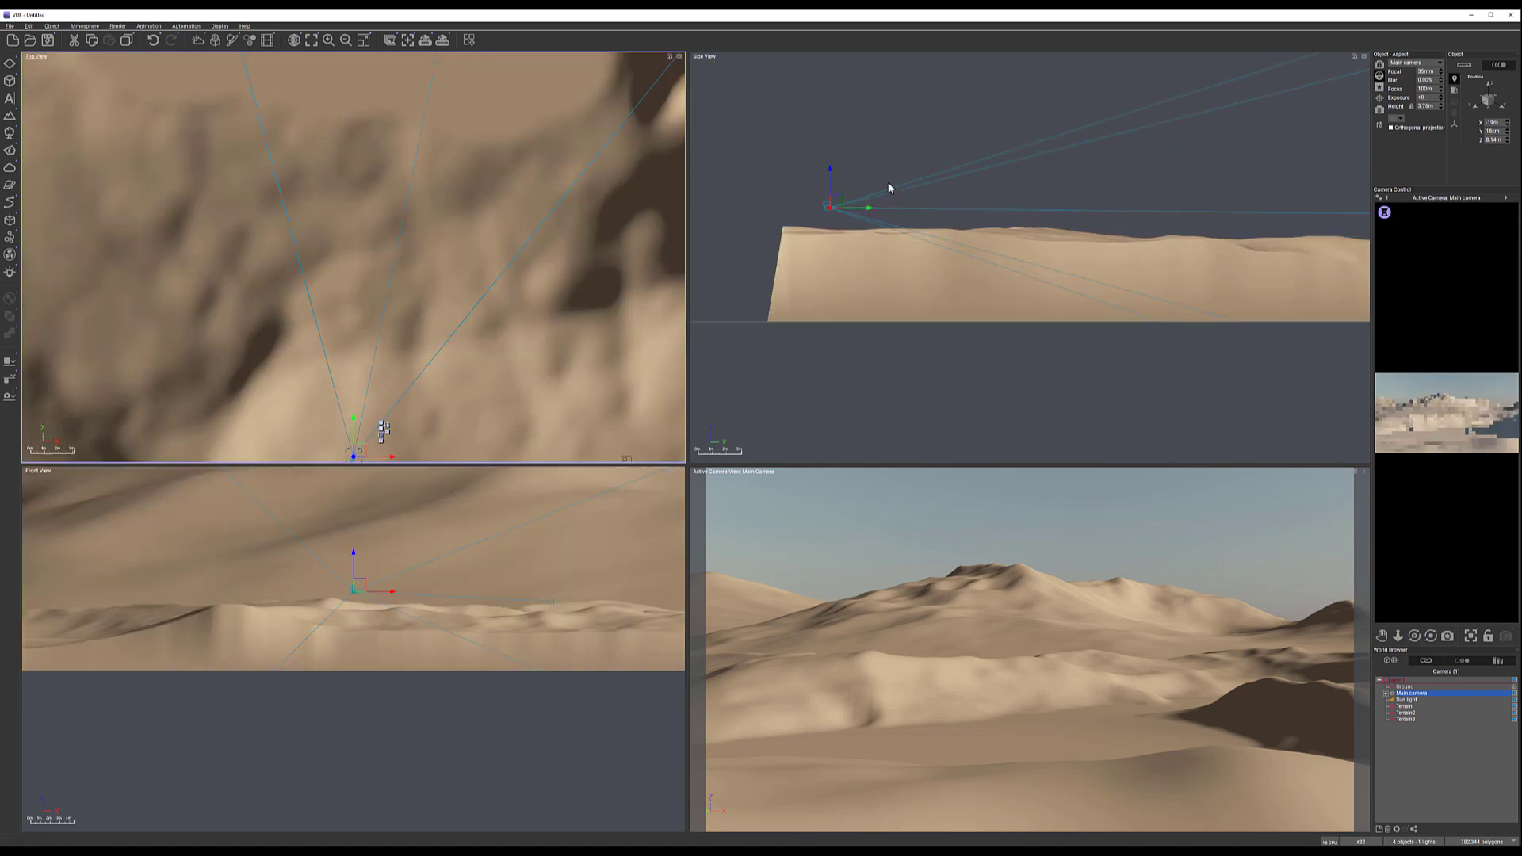
left_click_drag(803, 185, 803, 187)
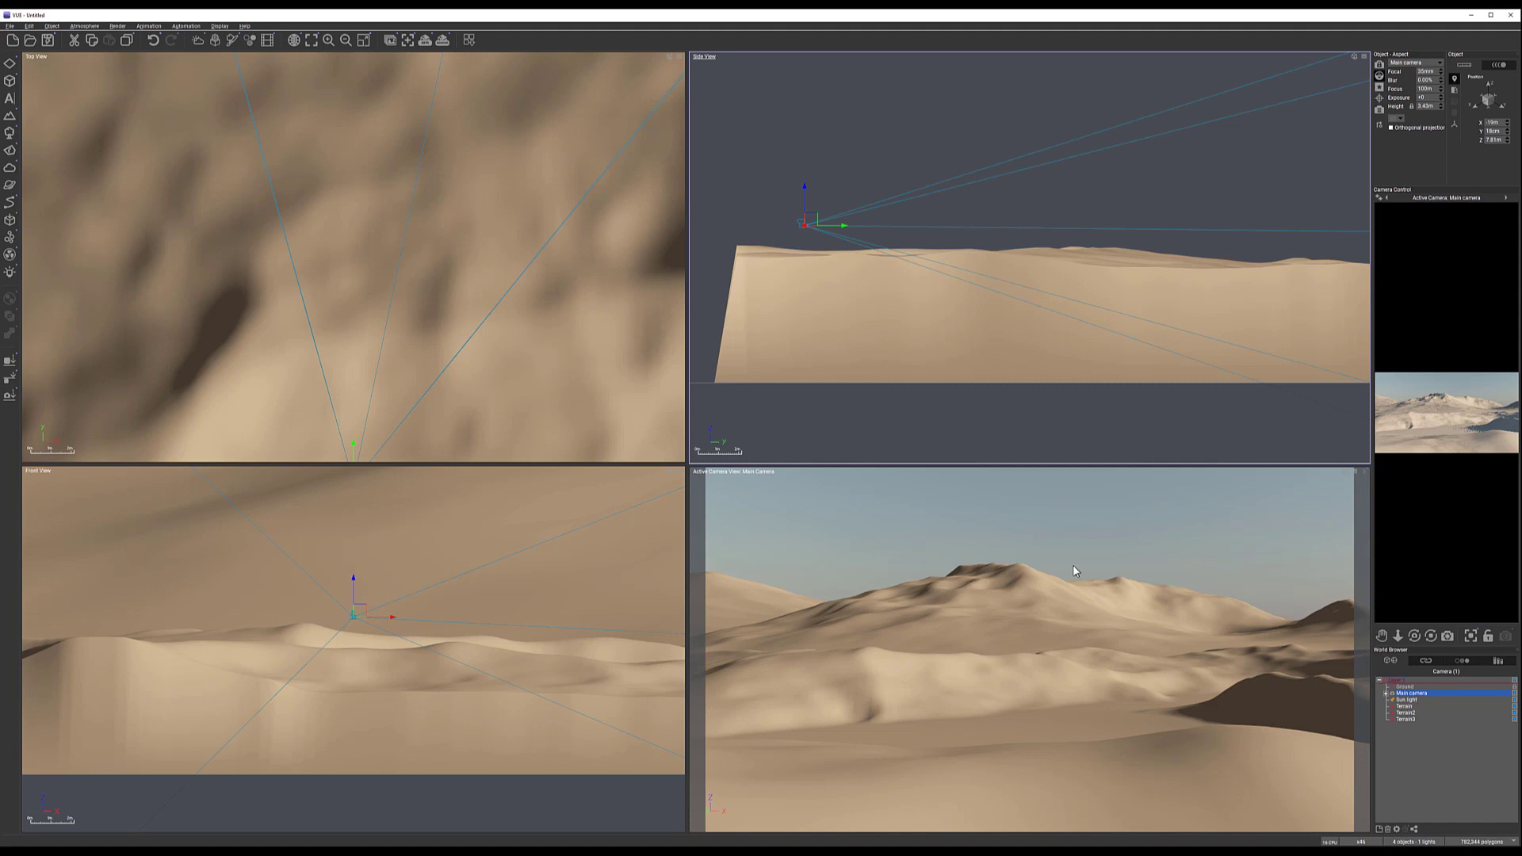
Turn off the main camera's auto-exposure and set its film response to No Exposure Filter in the advanced camera options
scroll(512, 136, "down", 5)
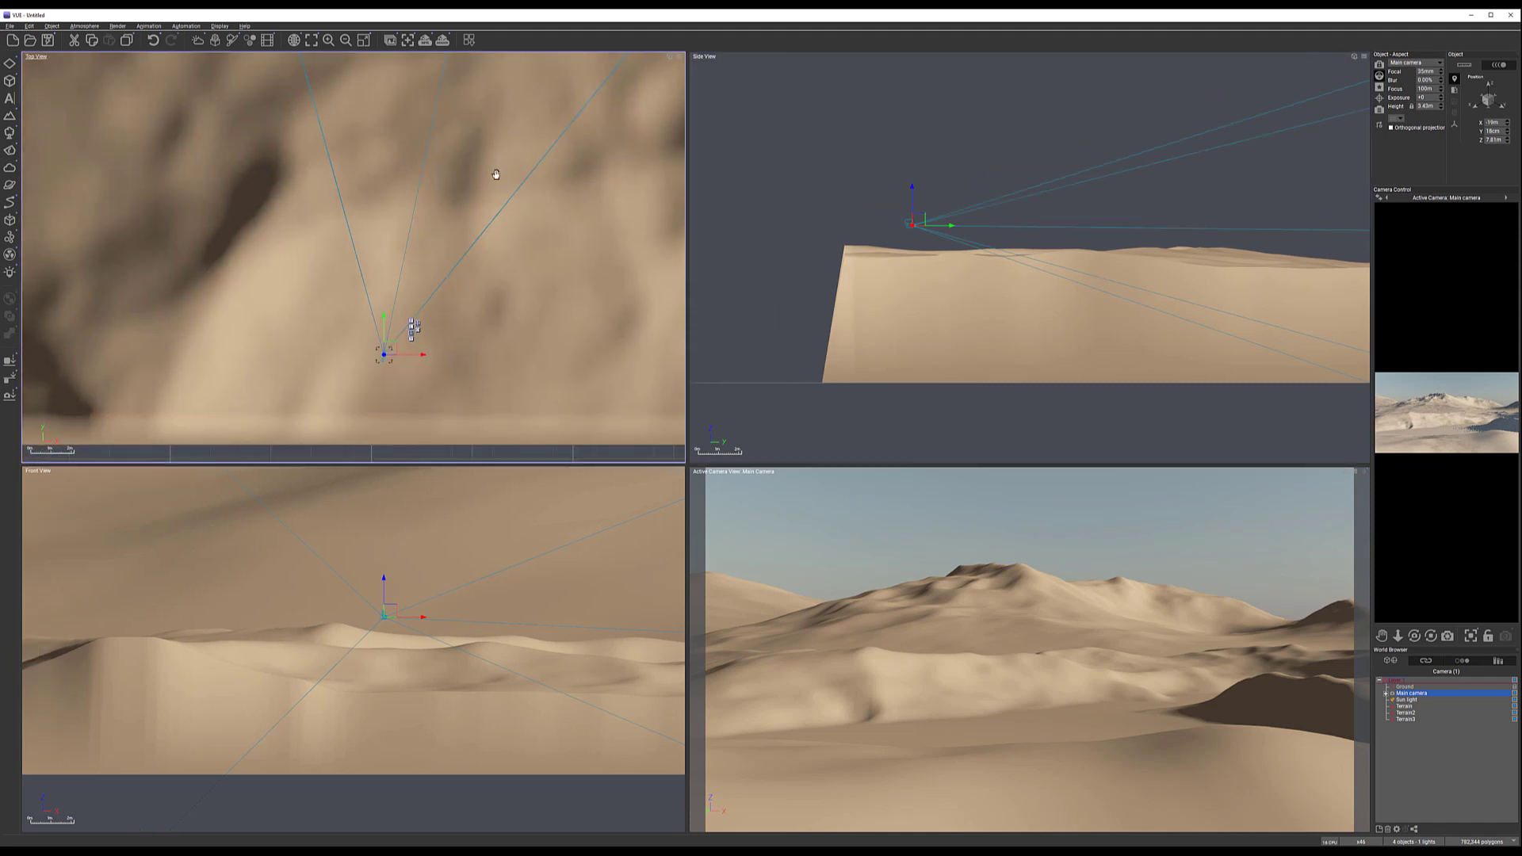
right_click_drag(495, 190, 475, 296)
scroll(476, 297, "down", 3)
right_click_drag(611, 197, 578, 257)
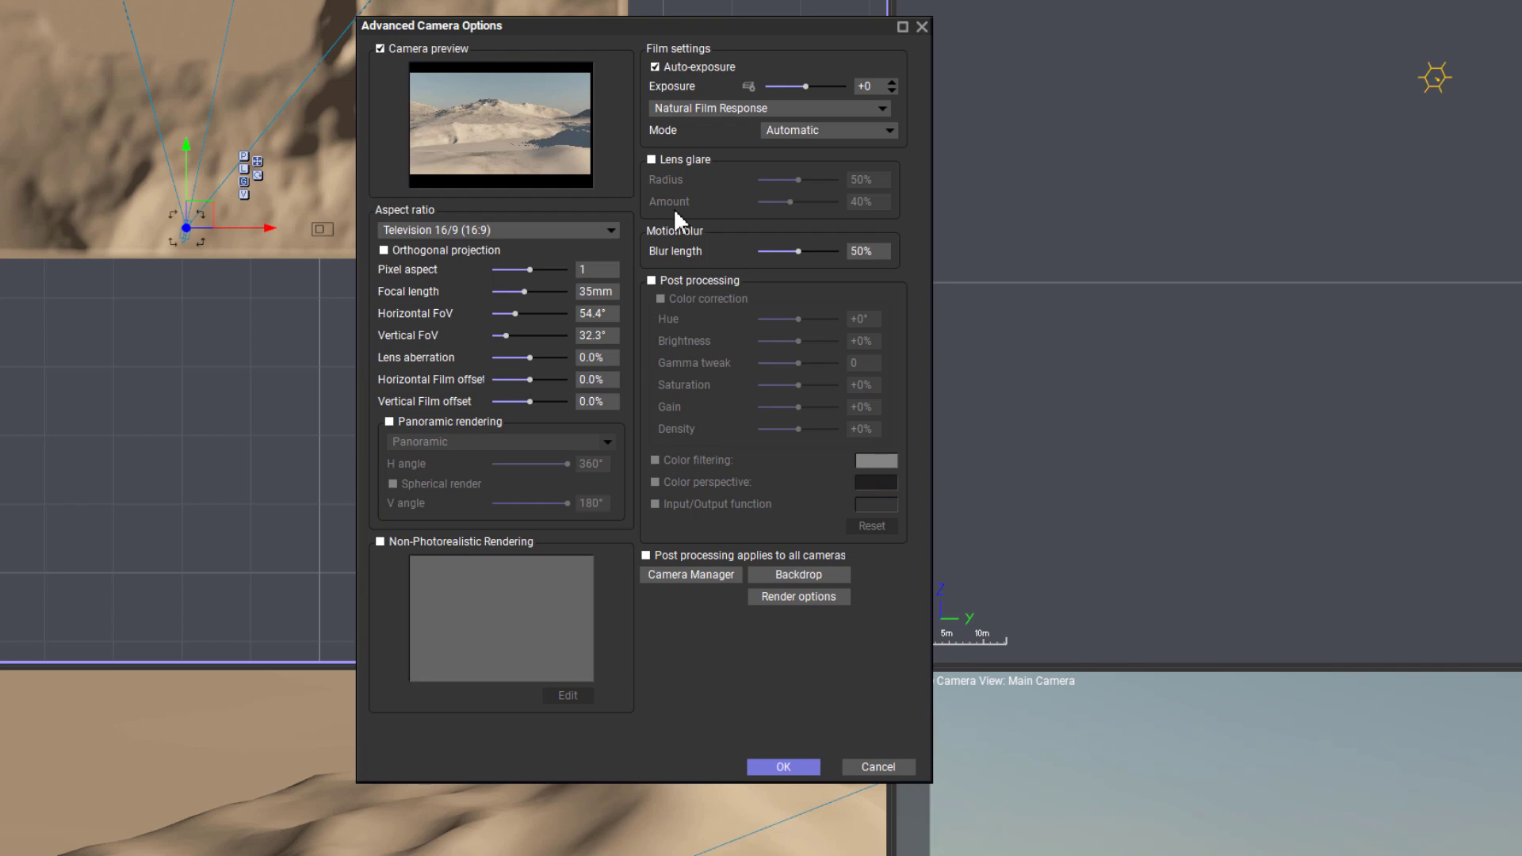
left_click(689, 70)
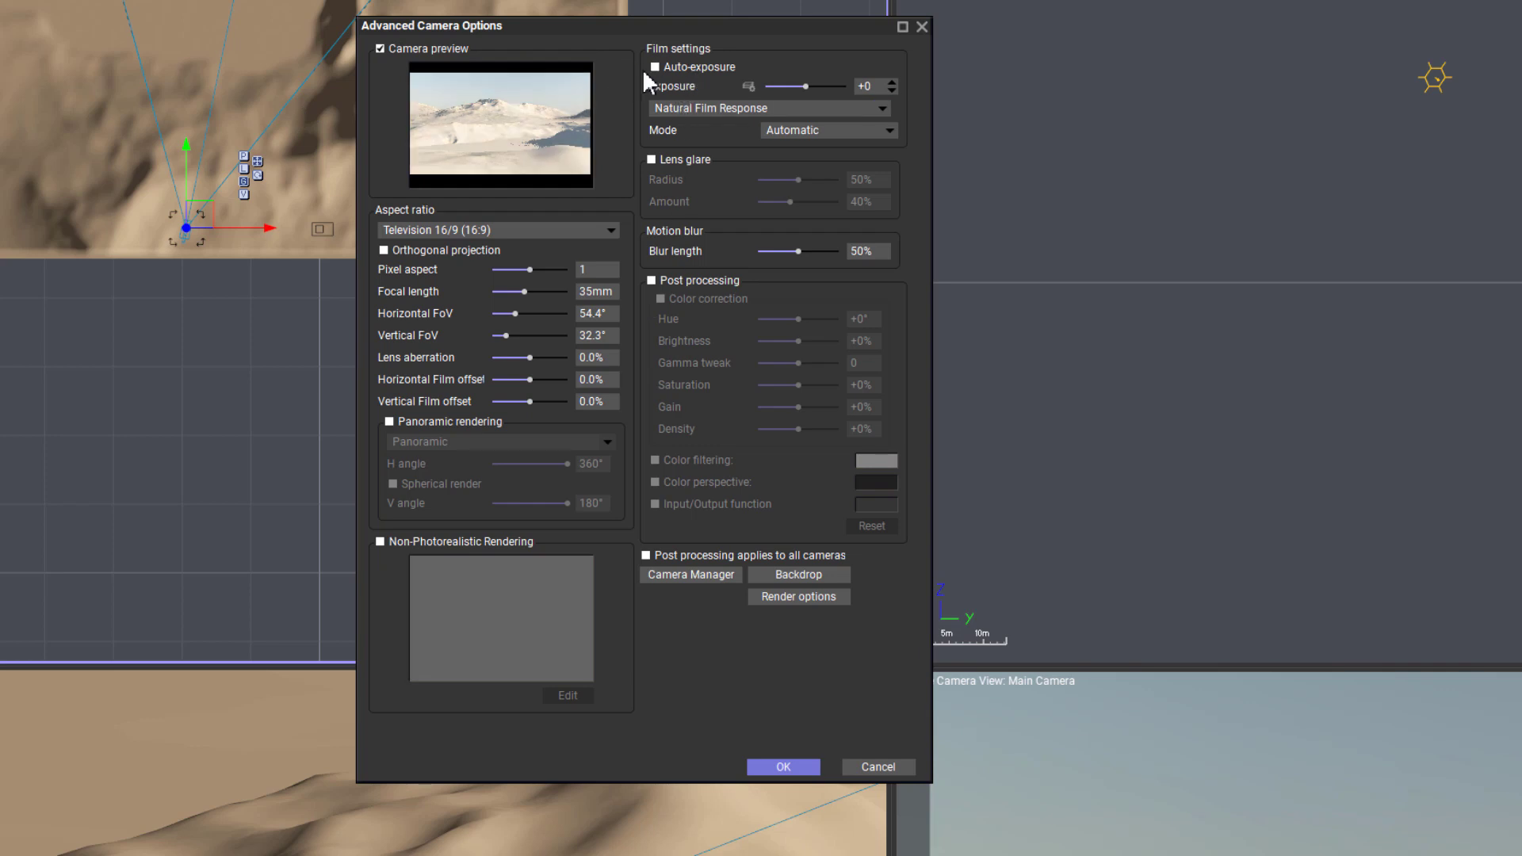
left_click(815, 103)
left_click(748, 120)
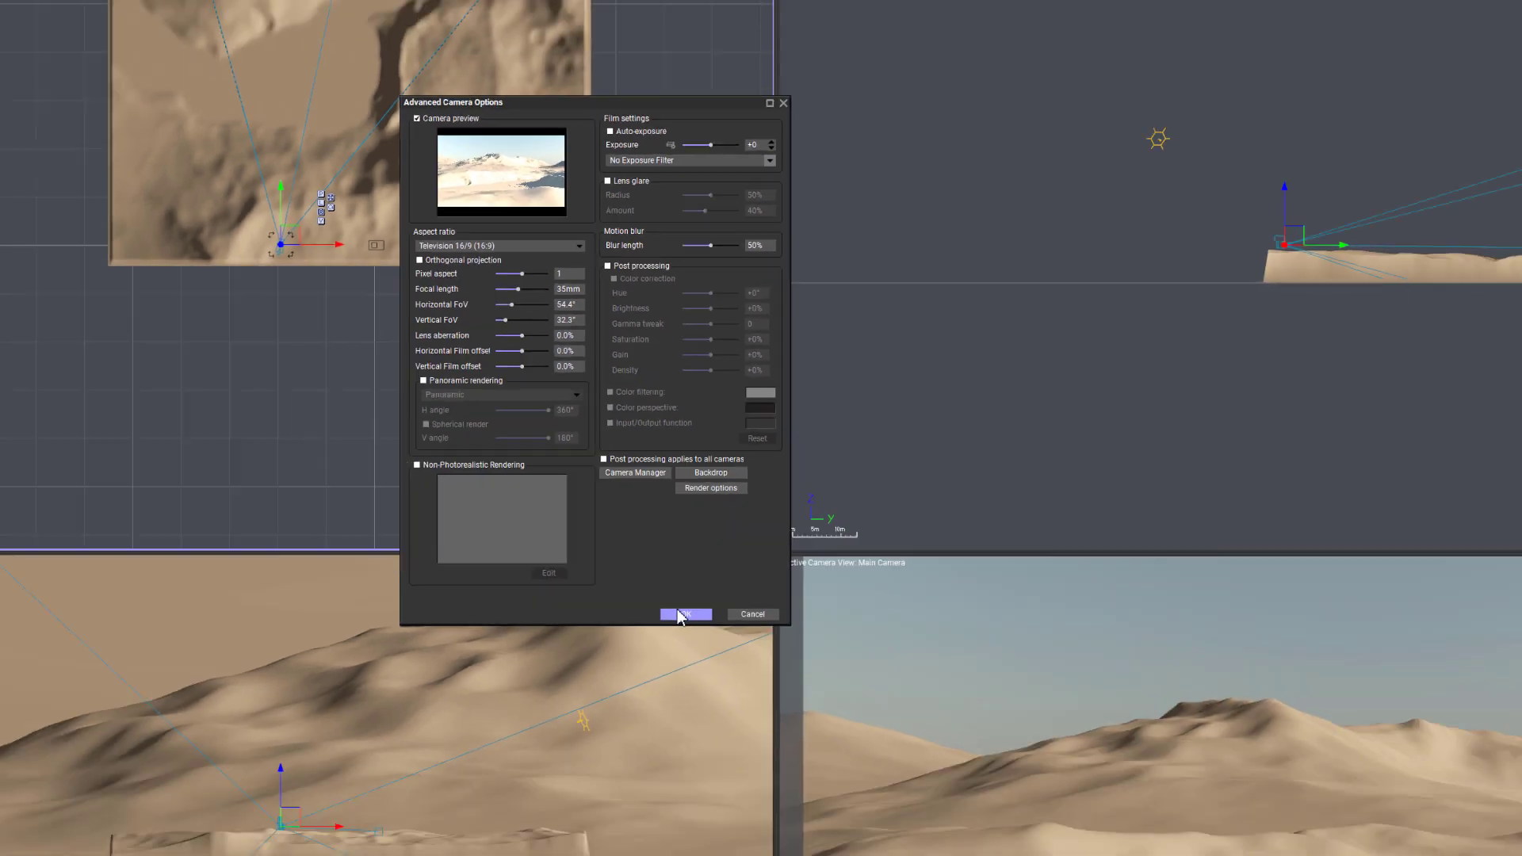
left_click(681, 615)
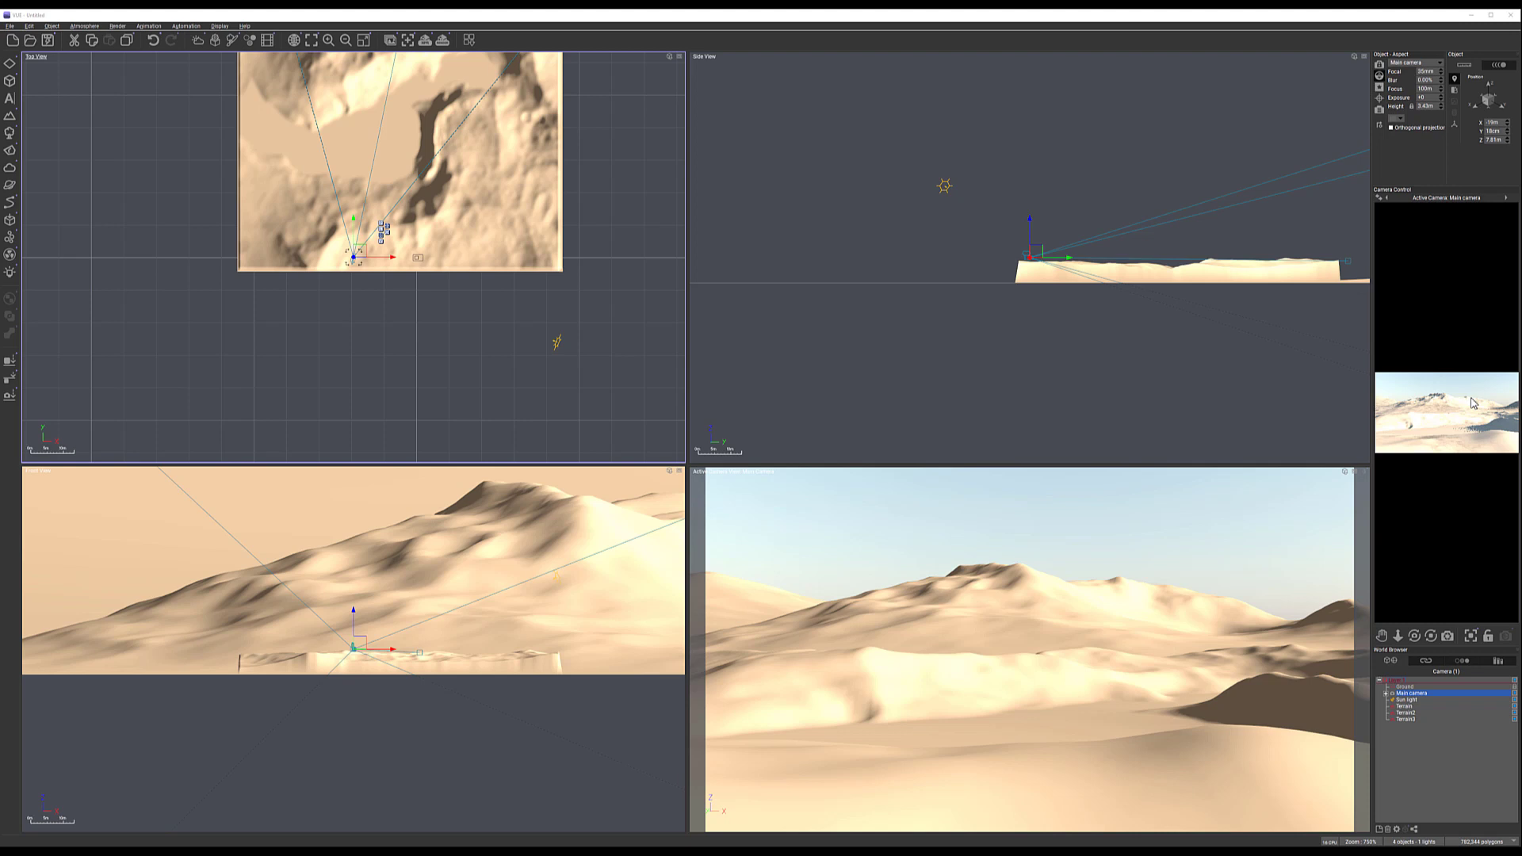
Lower the atmosphere's albedo scale to 33% in the photometric lighting adjustment and accept the change
right_click_drag(556, 204, 564, 303)
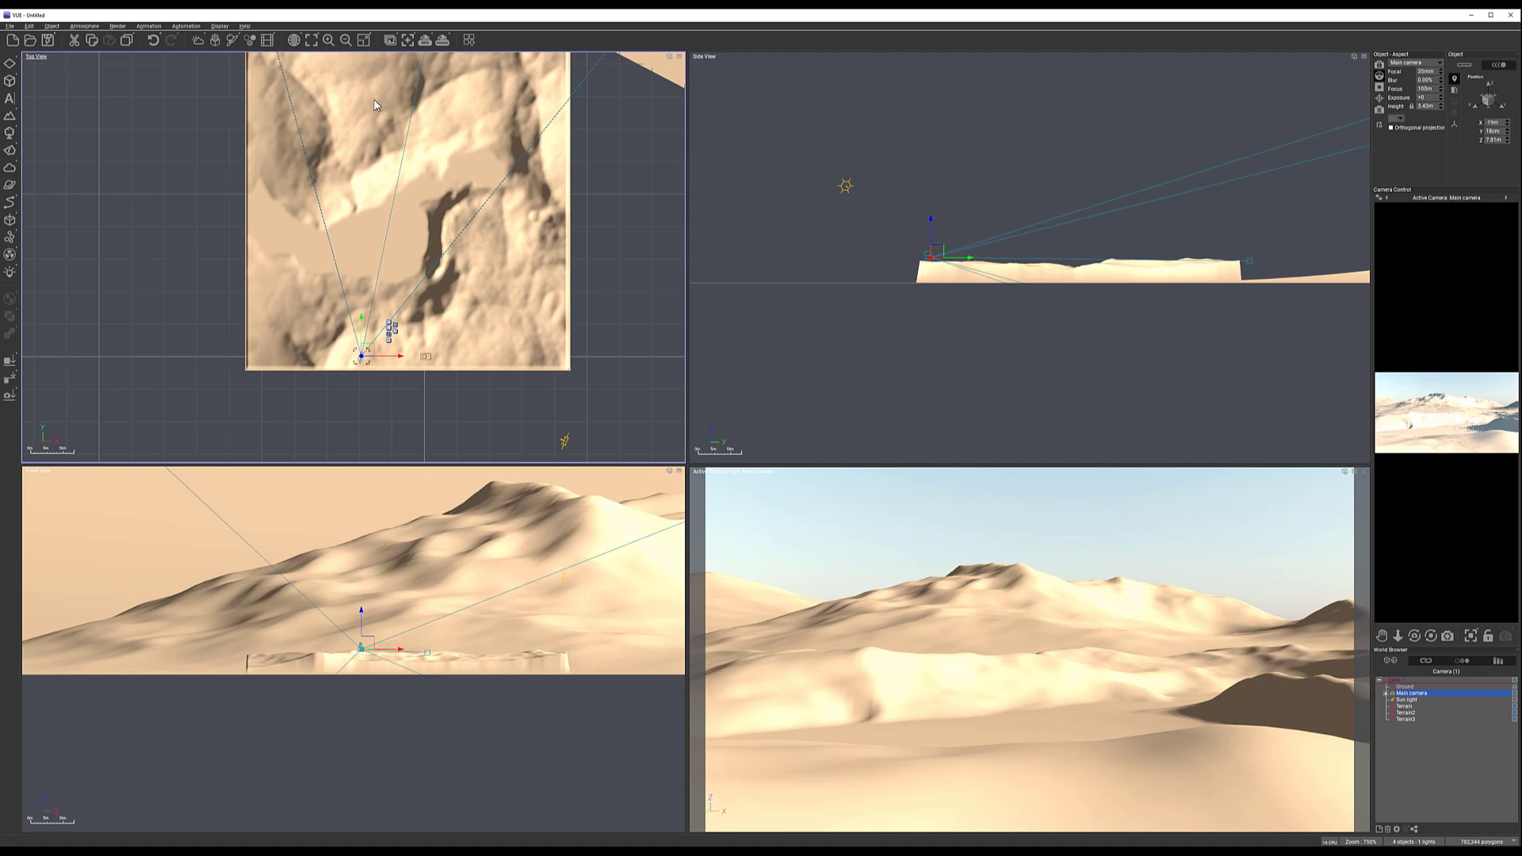
left_click(84, 27)
left_click(111, 112)
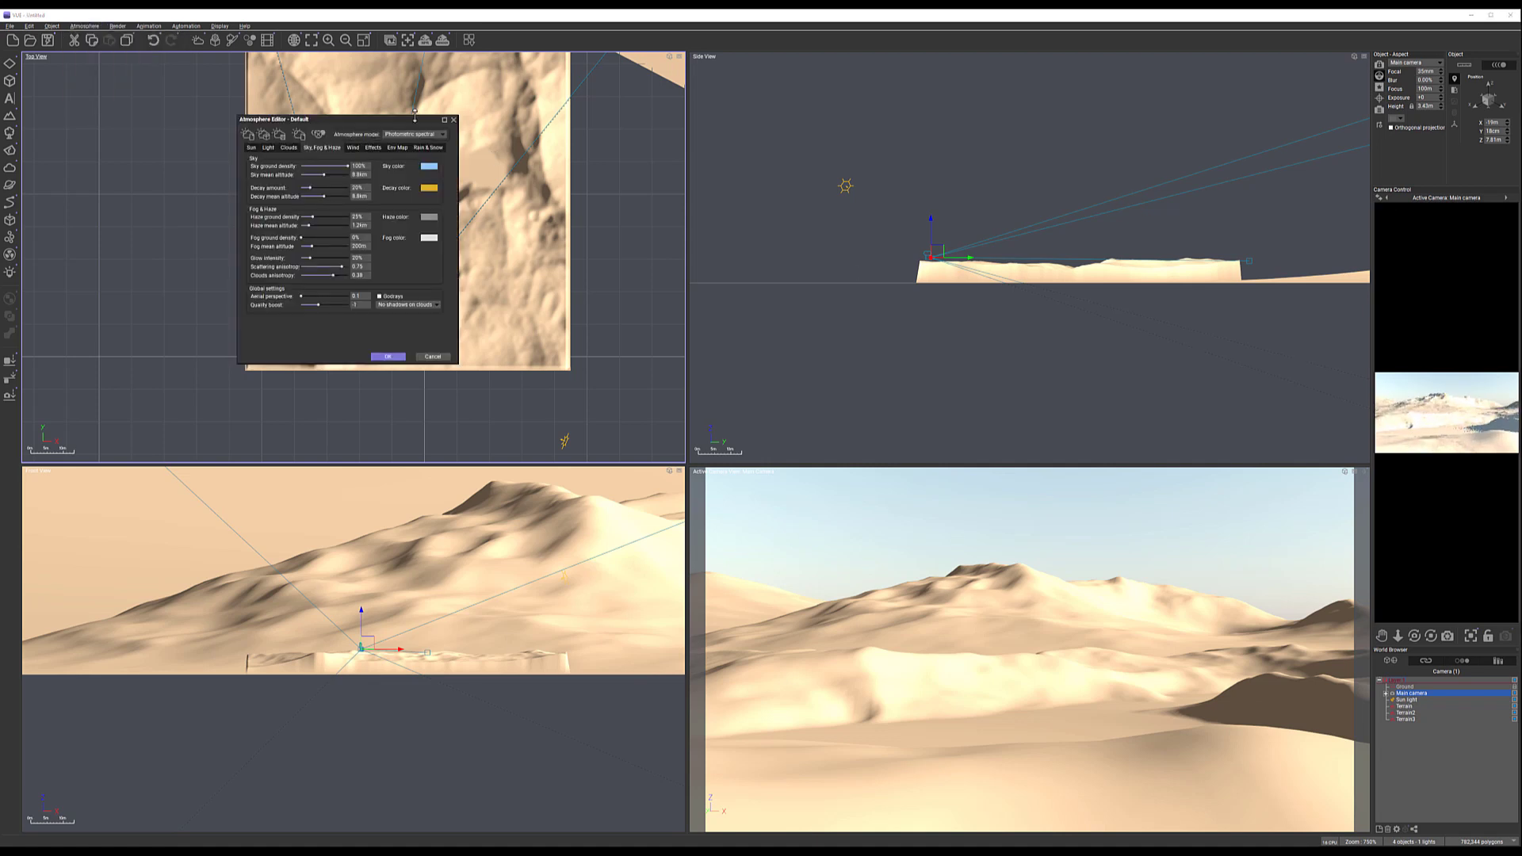
left_click_drag(384, 120, 662, 159)
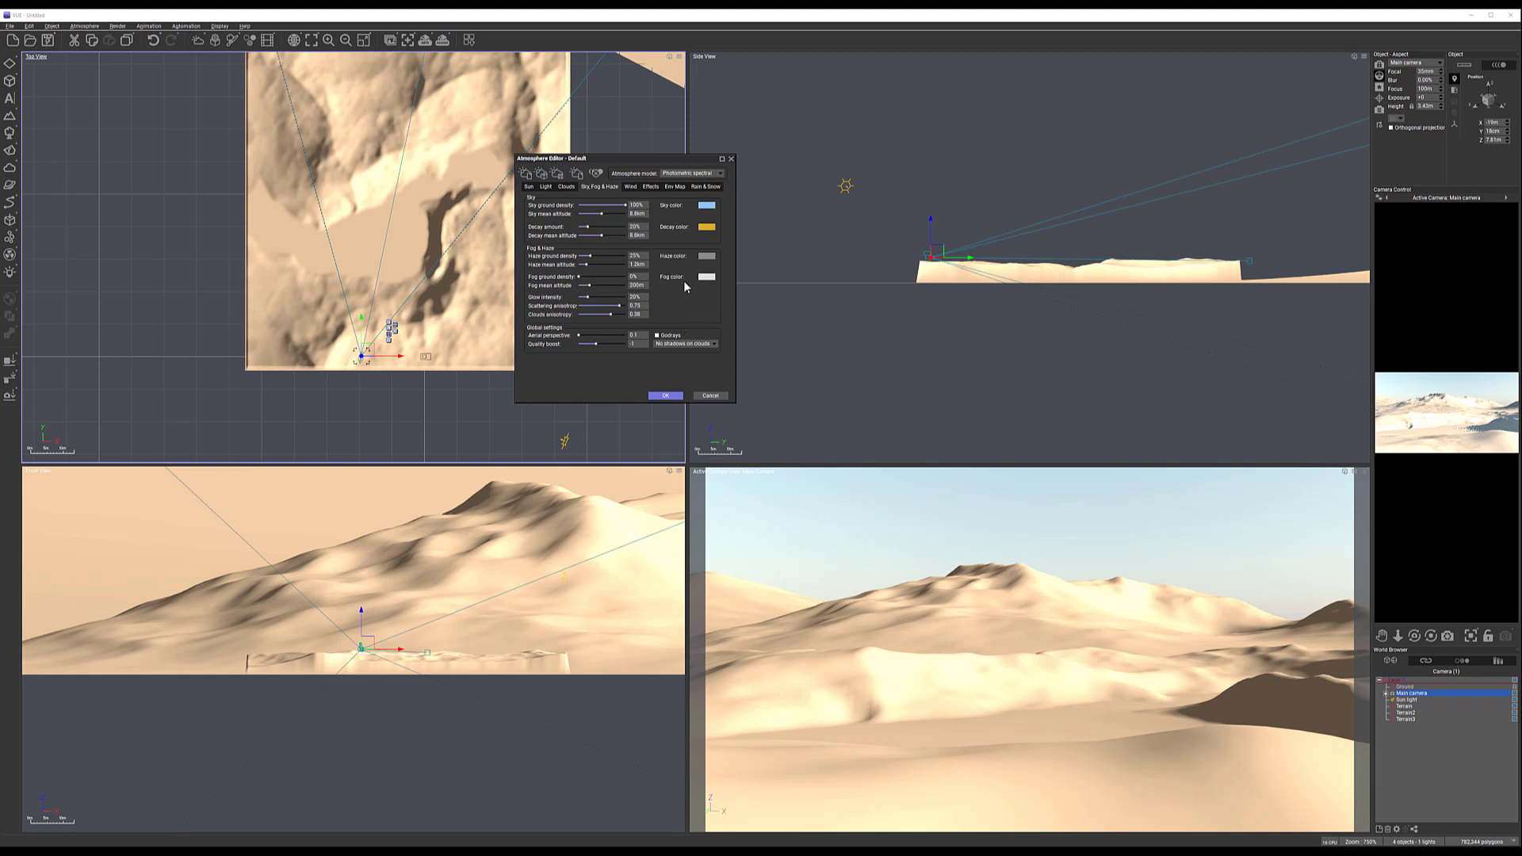
left_click(545, 186)
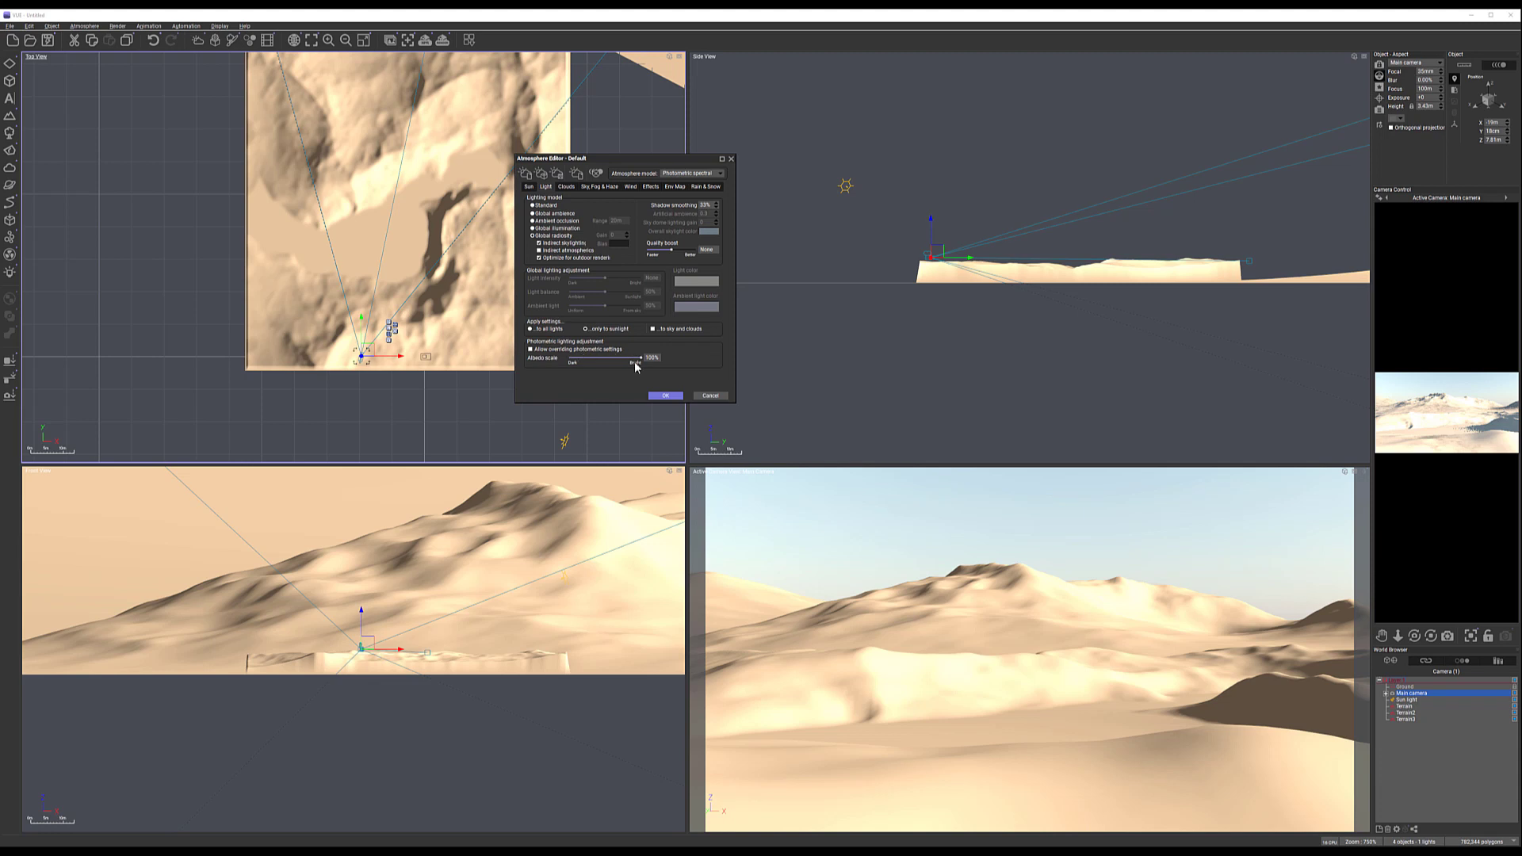
left_click_drag(640, 357, 622, 357)
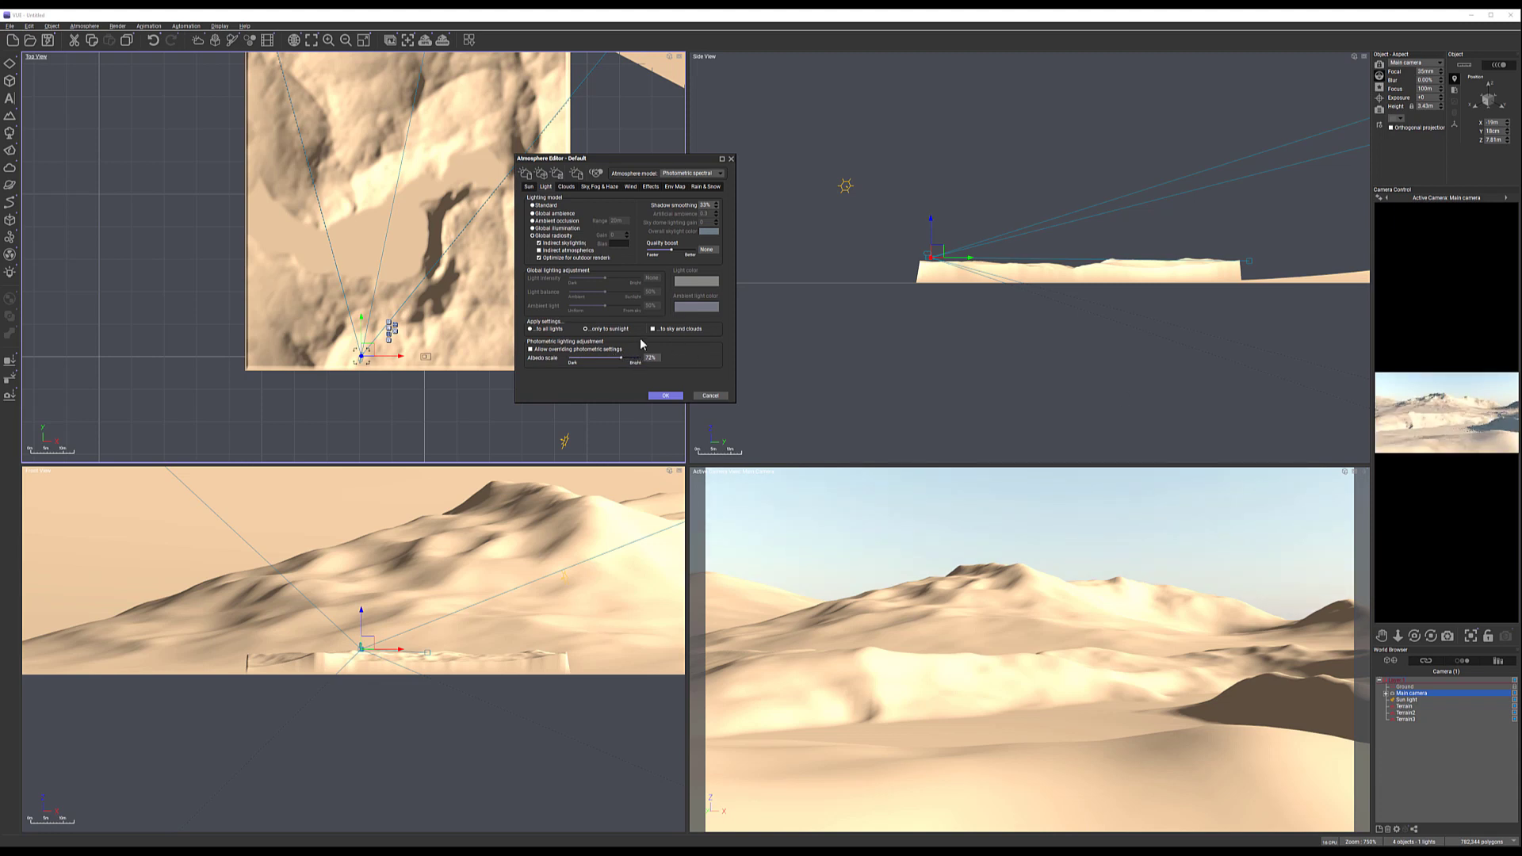
left_click_drag(626, 357, 614, 359)
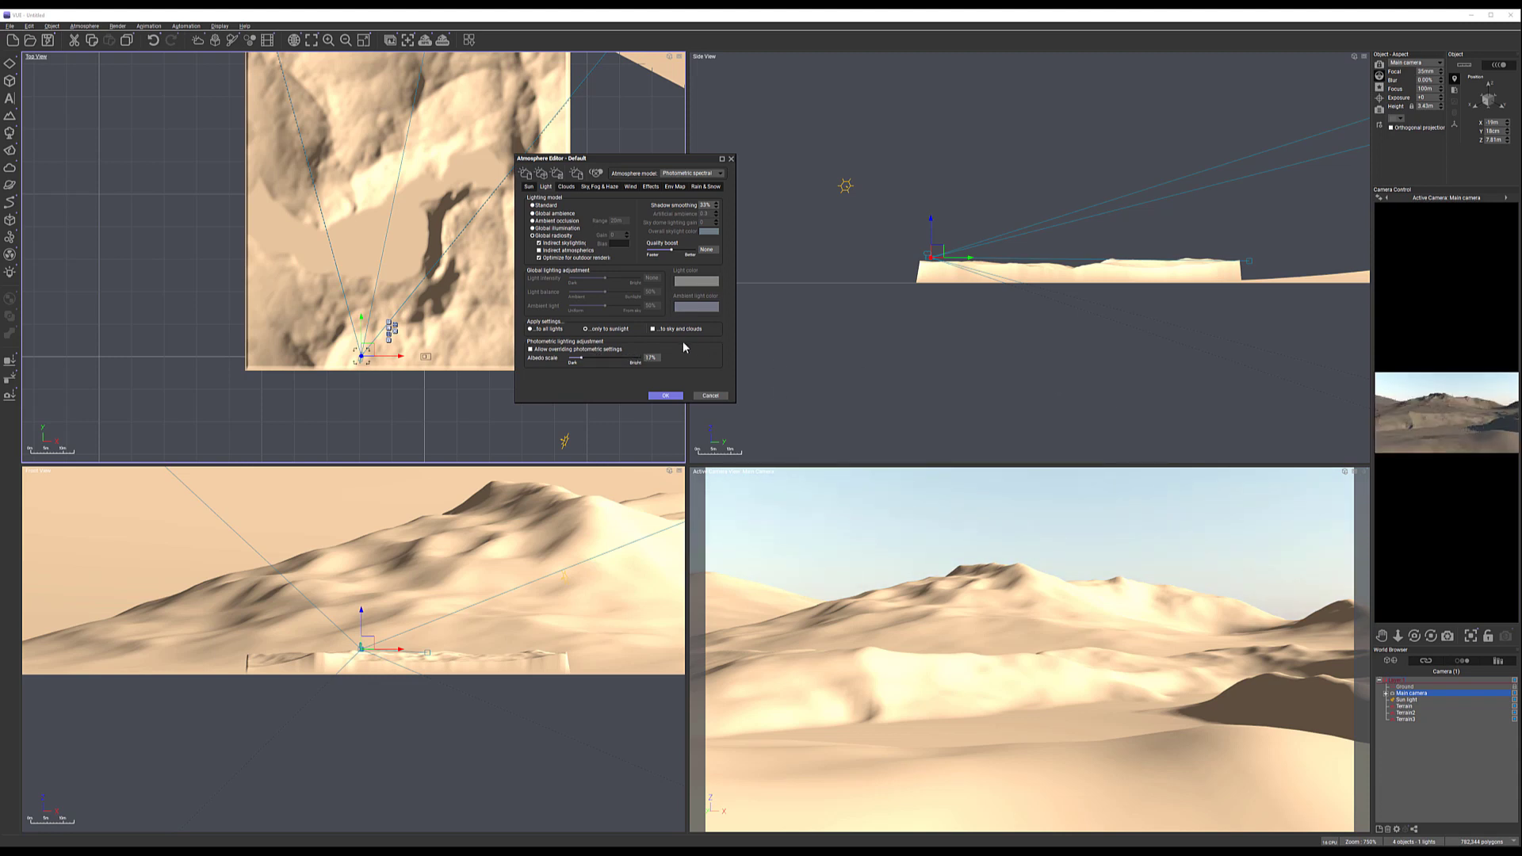
left_click_drag(582, 358, 596, 357)
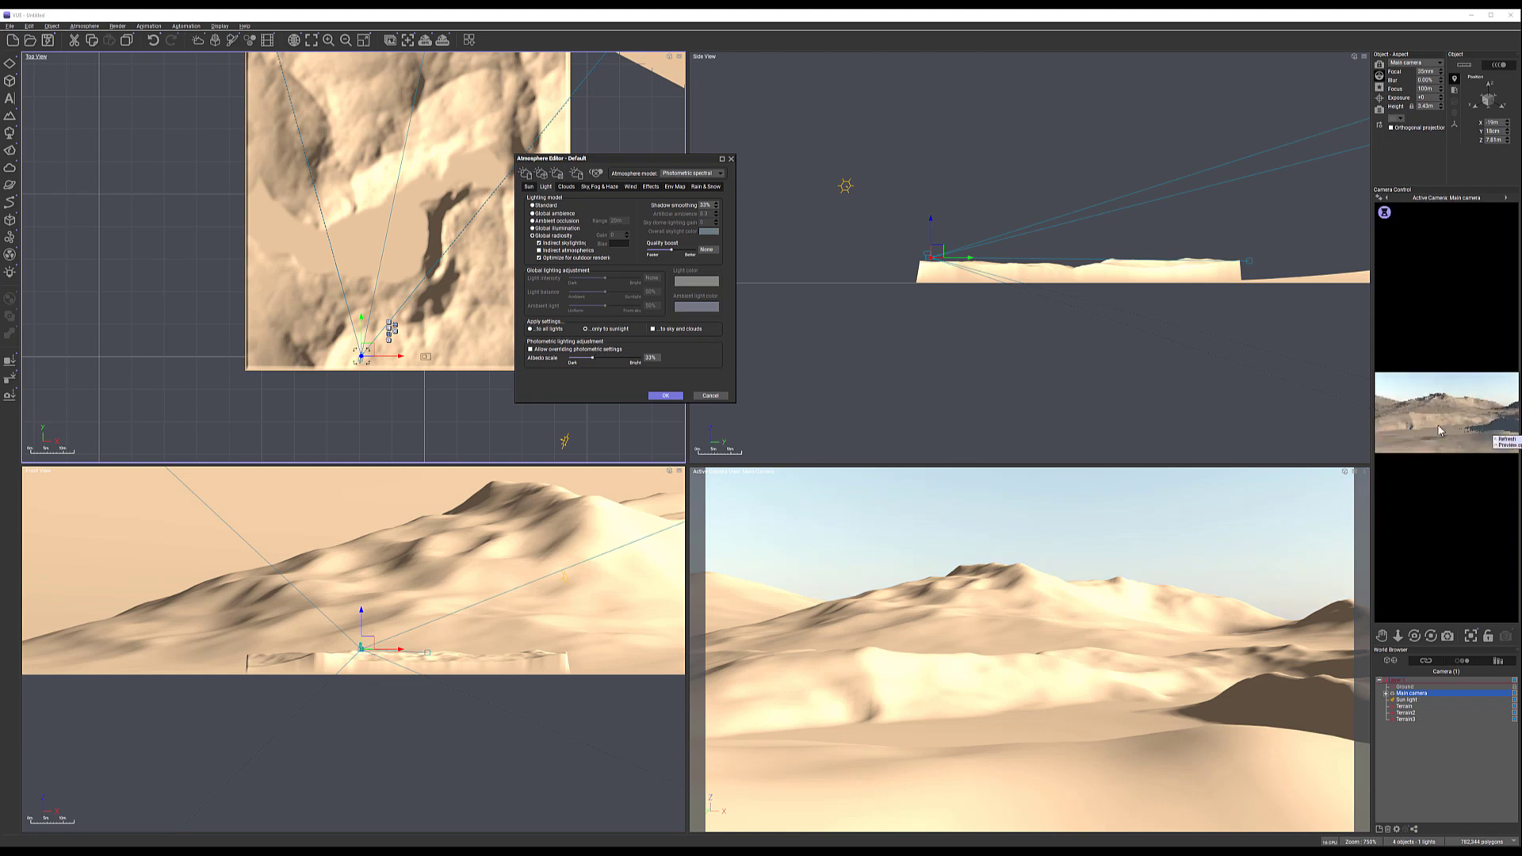
left_click(666, 396)
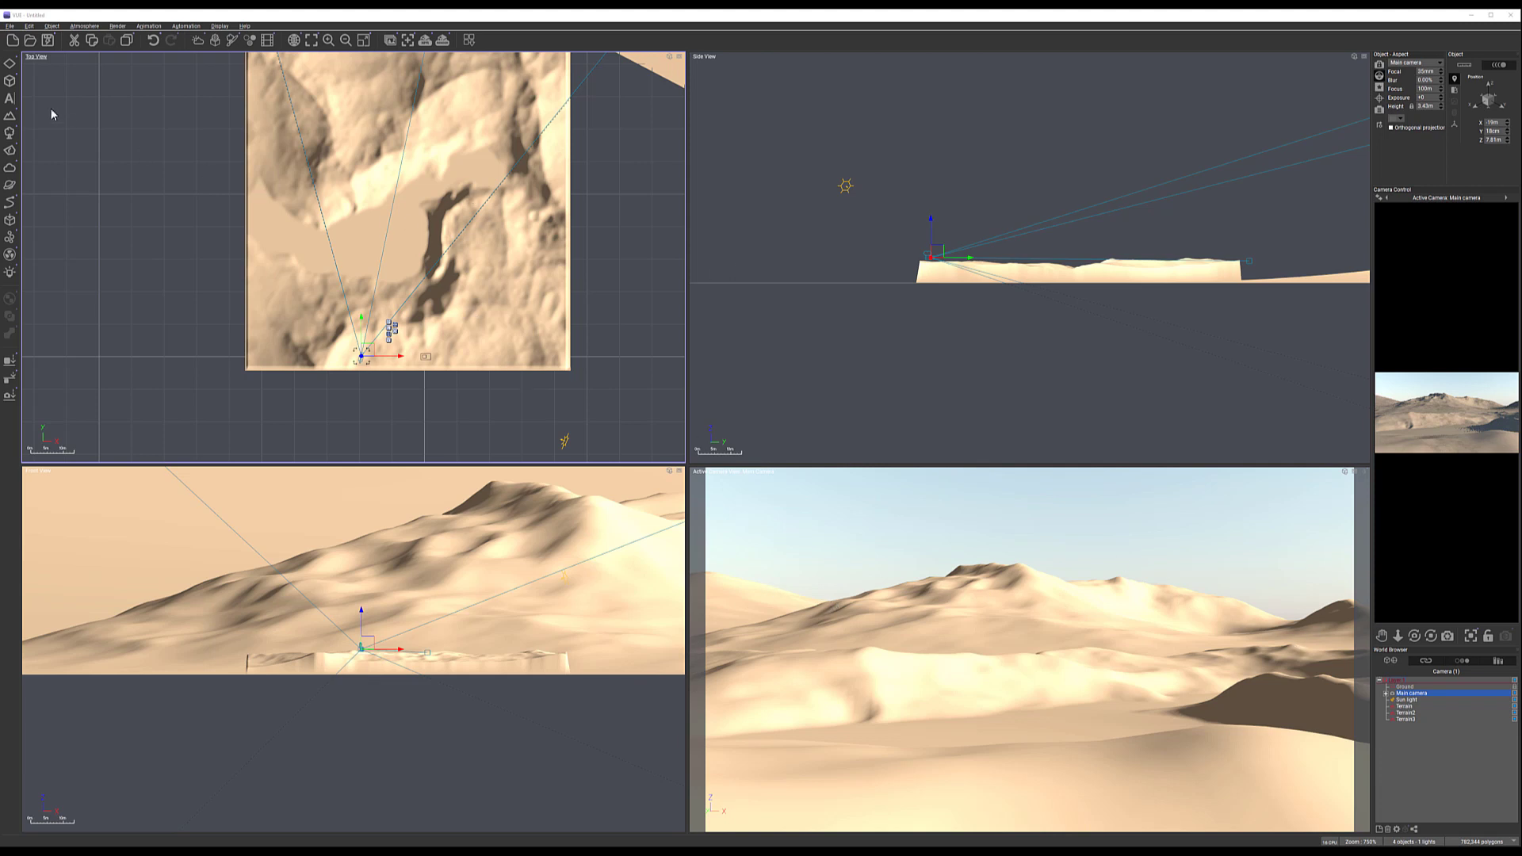
Add a cube to the scene and stretch it sideways so it spans slightly beyond the foreground terrain's full width
left_click(9, 81)
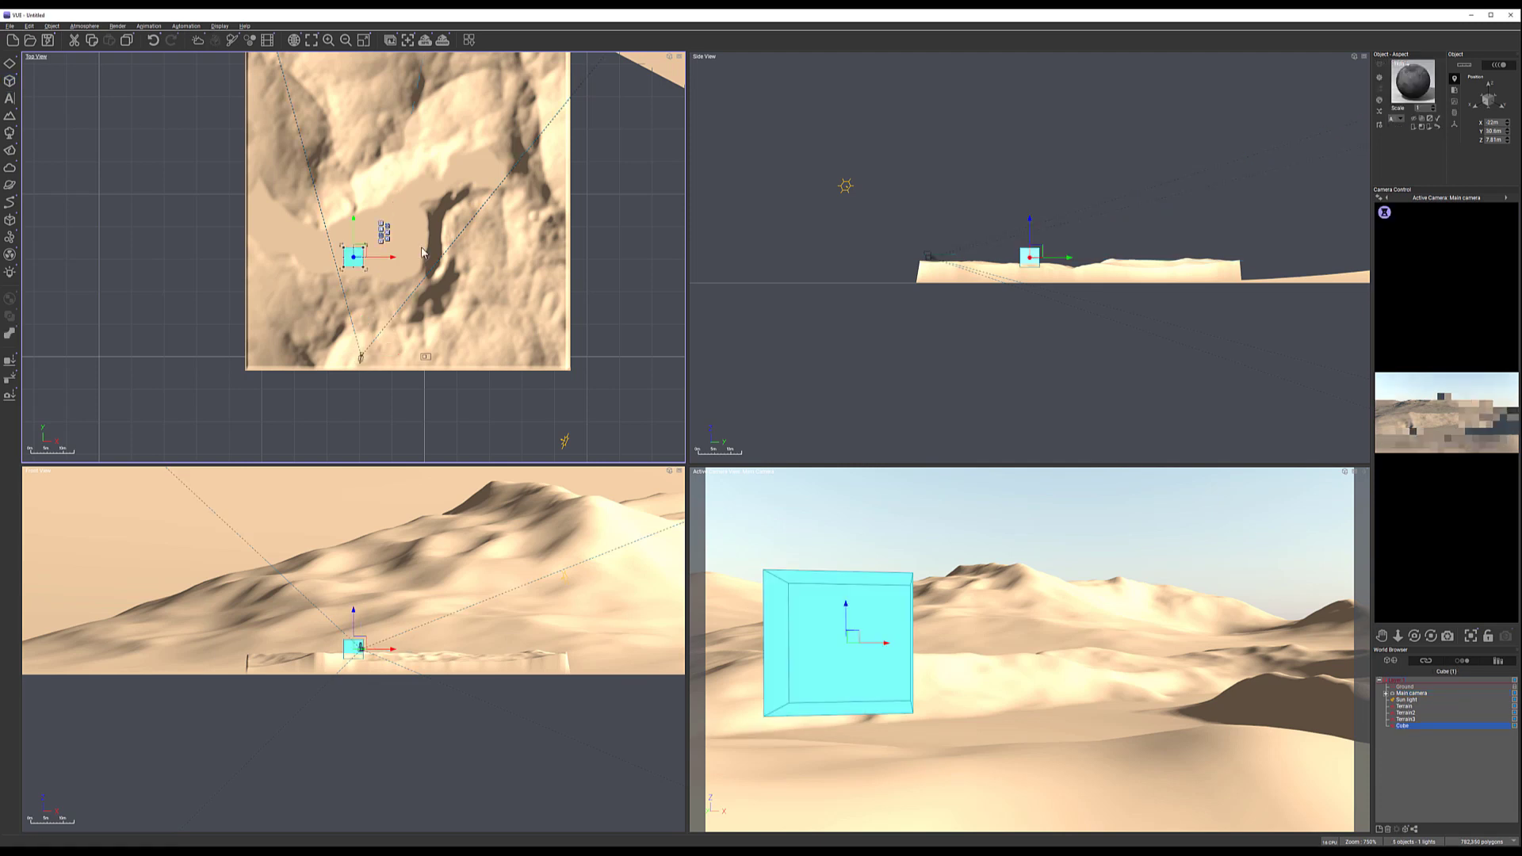
left_click(367, 254)
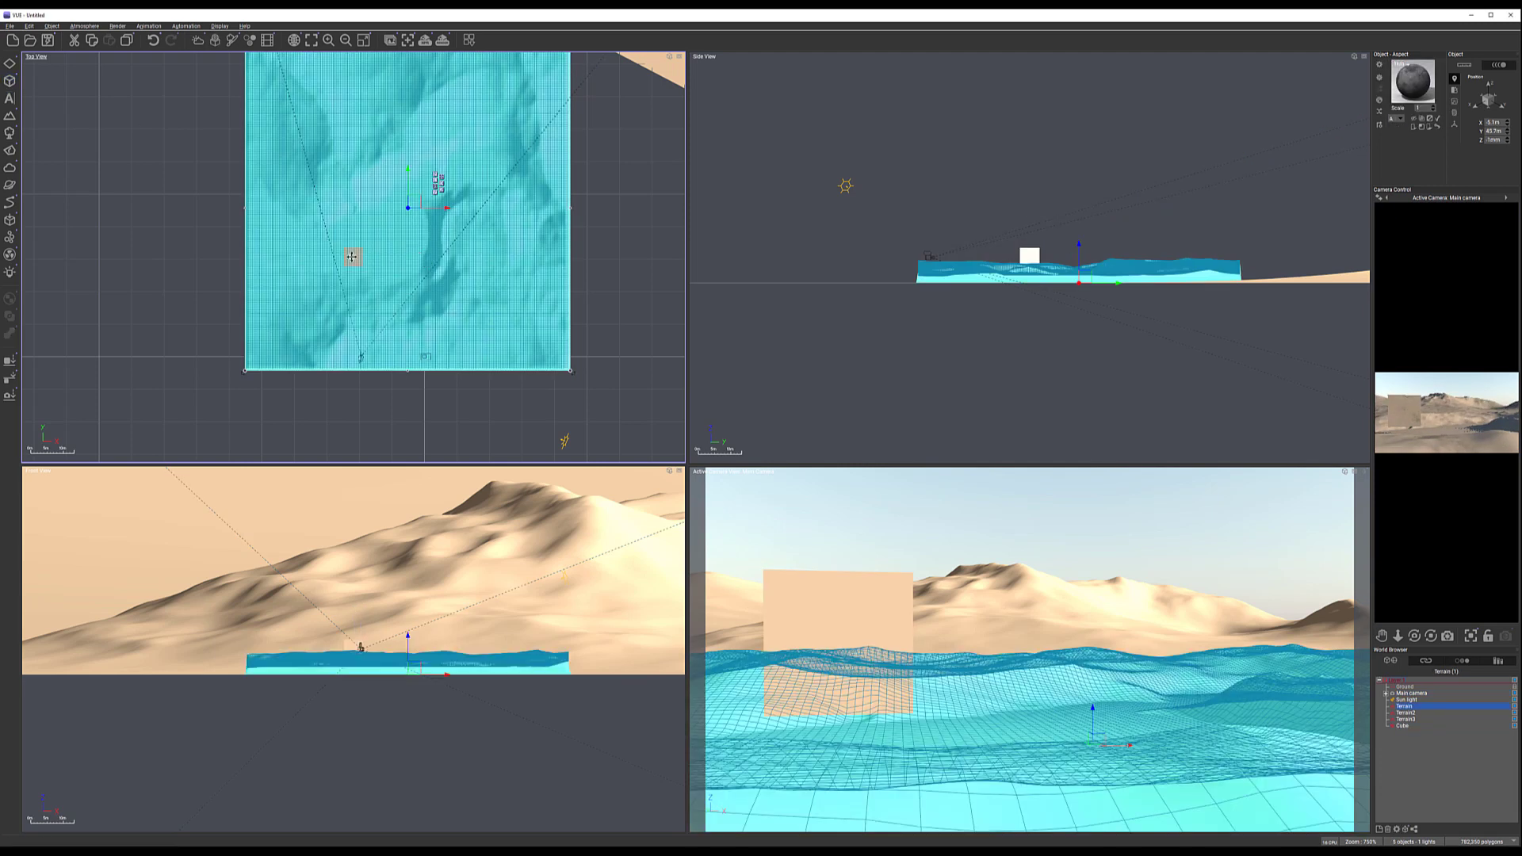
left_click(1400, 726)
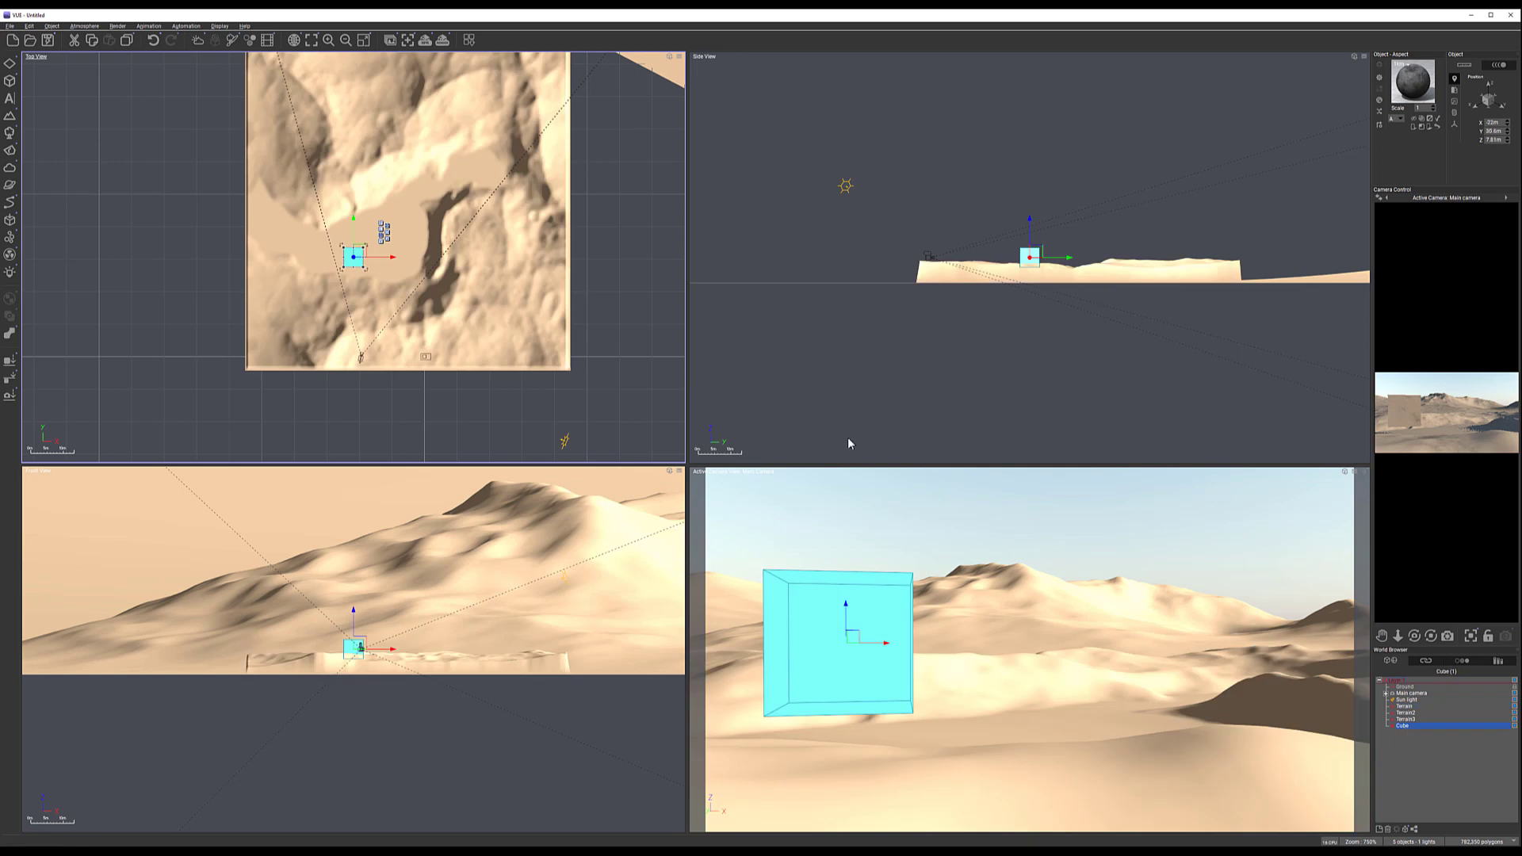
left_click_drag(366, 257, 527, 271)
left_click_drag(349, 254, 230, 256)
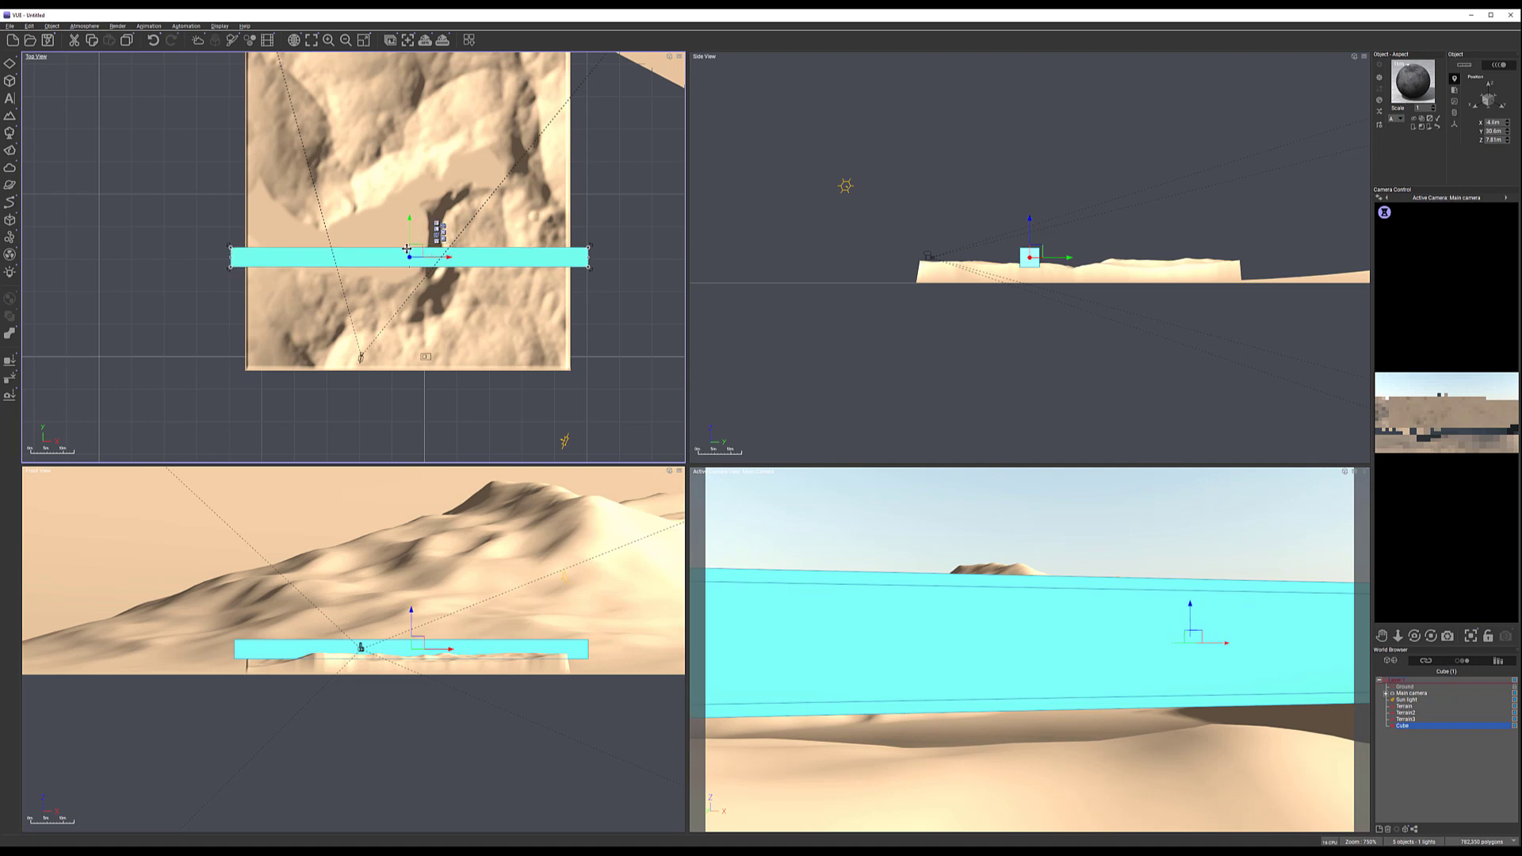
Extend the cube forward and backward so it covers the middle of the foreground terrain as a wide slab
left_click_drag(409, 249, 409, 118)
left_click_drag(403, 262, 403, 303)
left_click_drag(1001, 258, 983, 257)
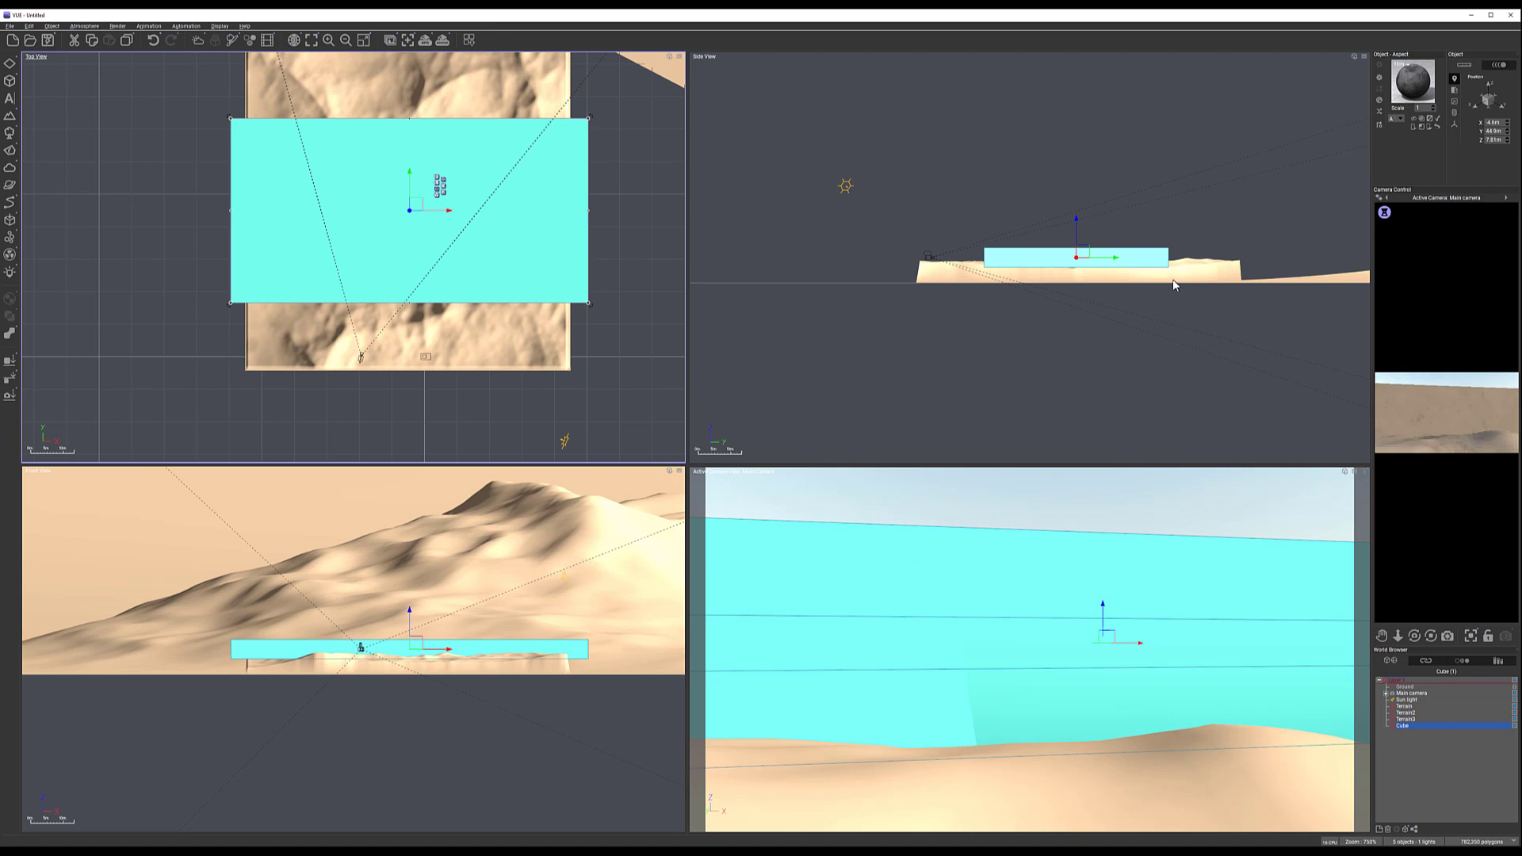
Lower the cube until it only fills the foreground terrain's valley and give it the plain blue material from the Basic collection
left_click_drag(1075, 216, 1084, 244)
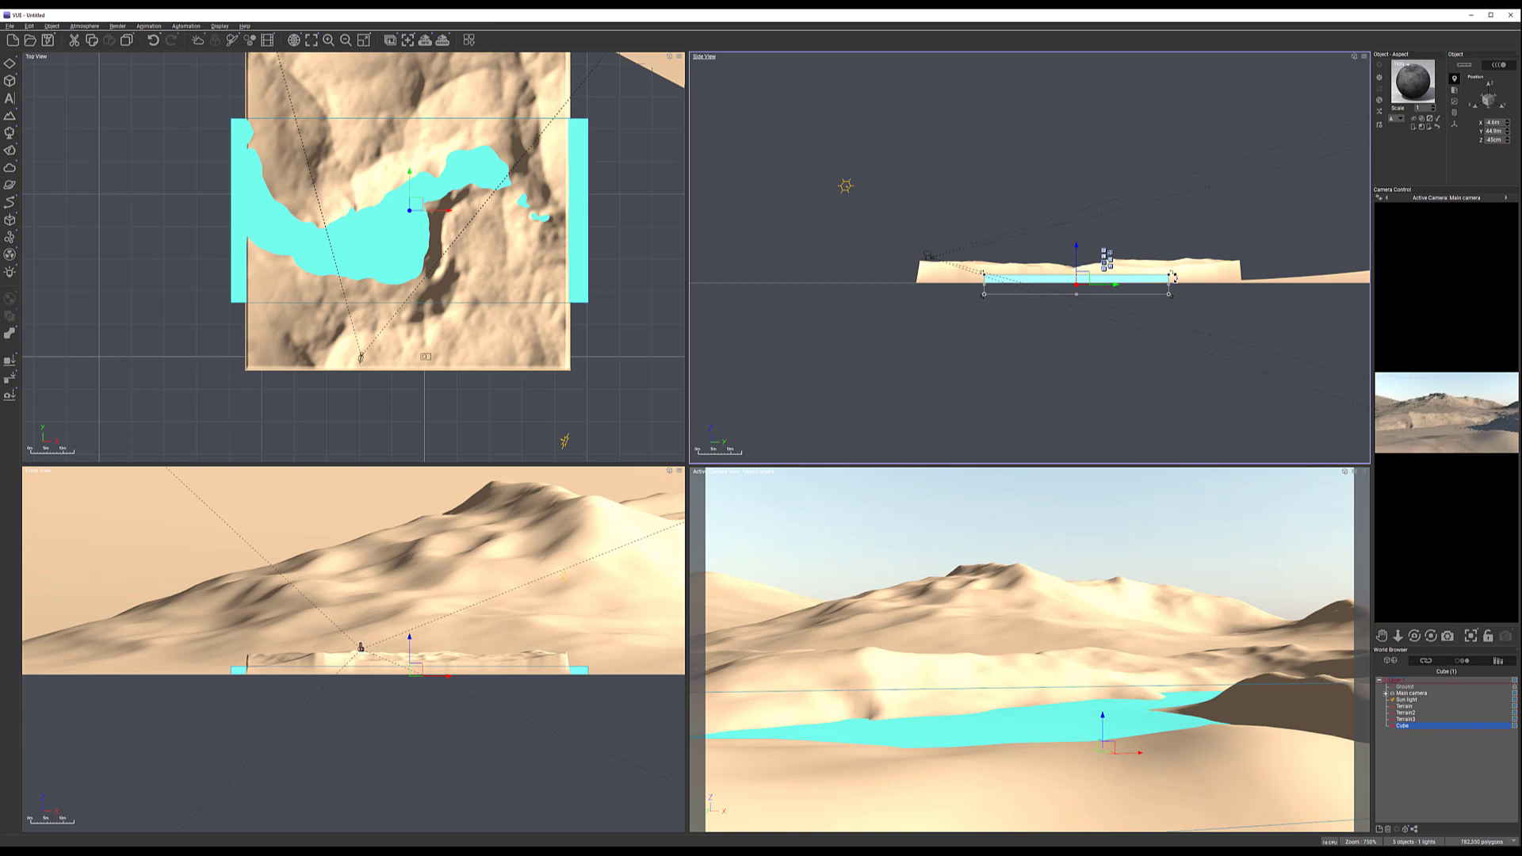
left_click(1379, 102)
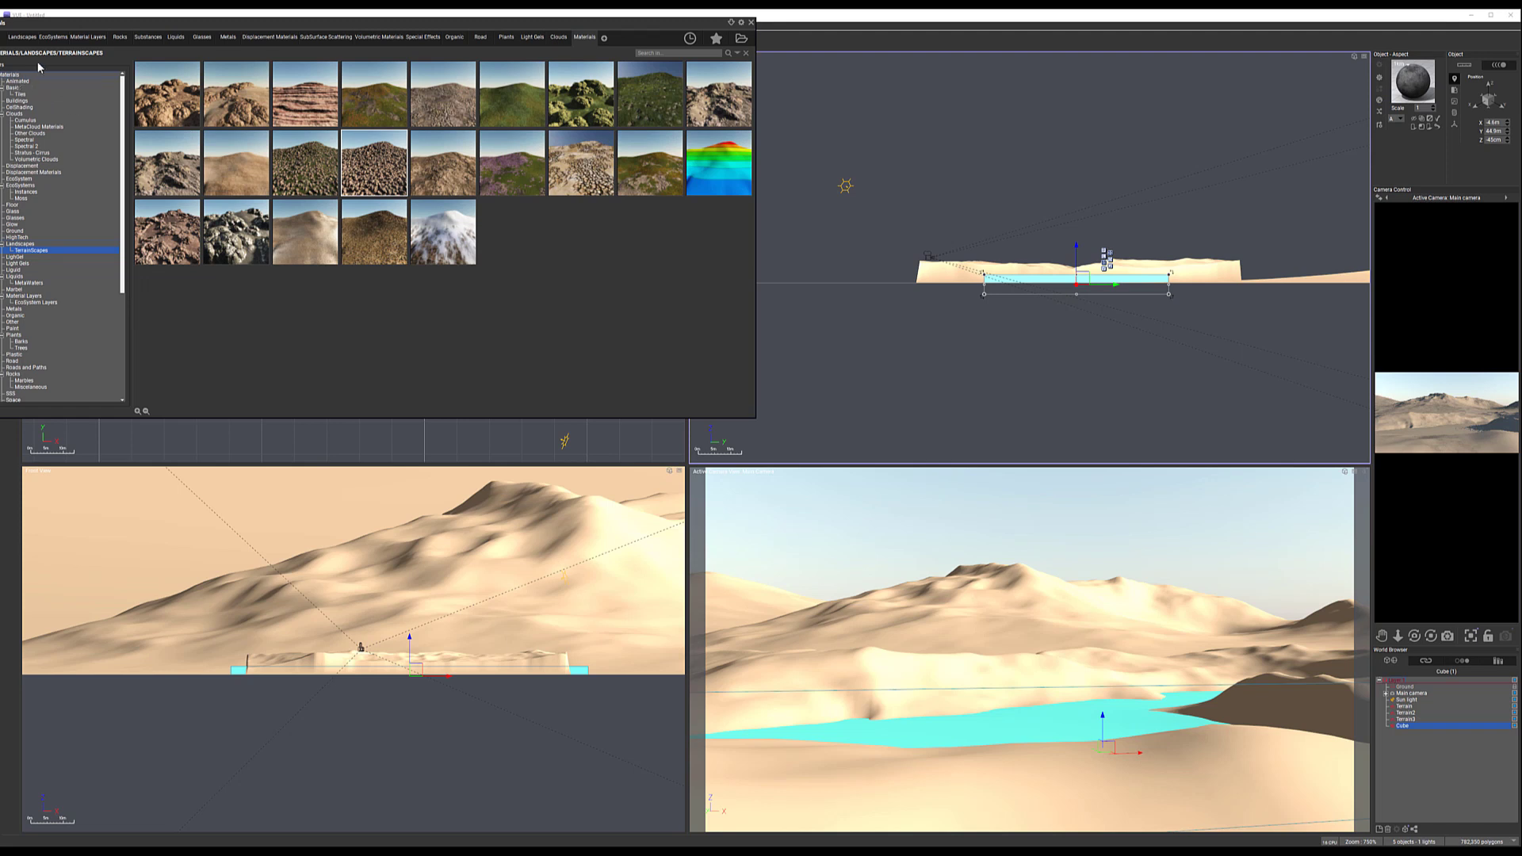
left_click_drag(57, 23, 137, 50)
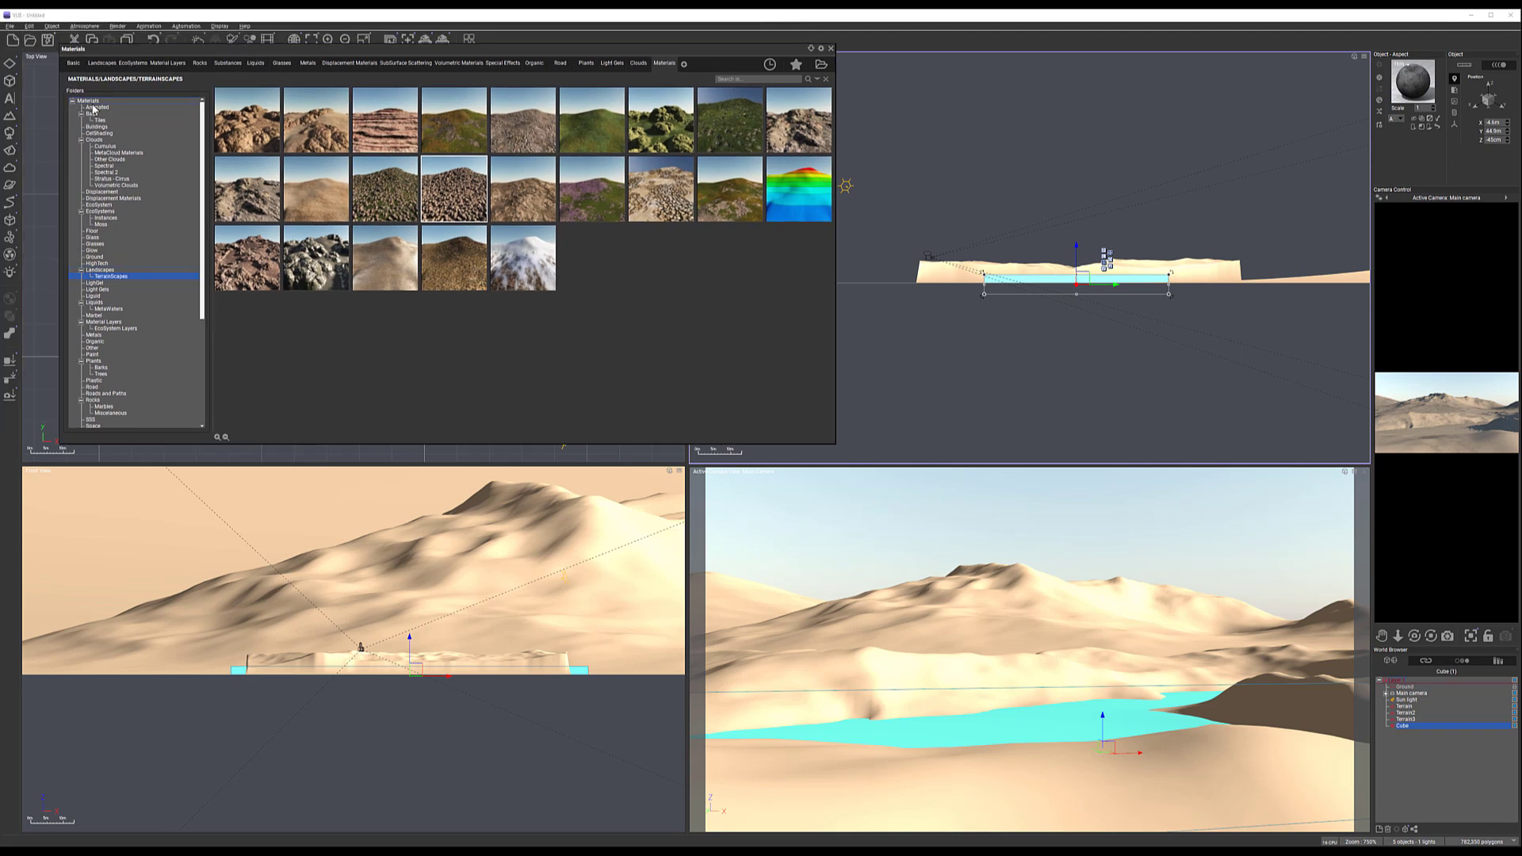
left_click(84, 101)
left_click(96, 117)
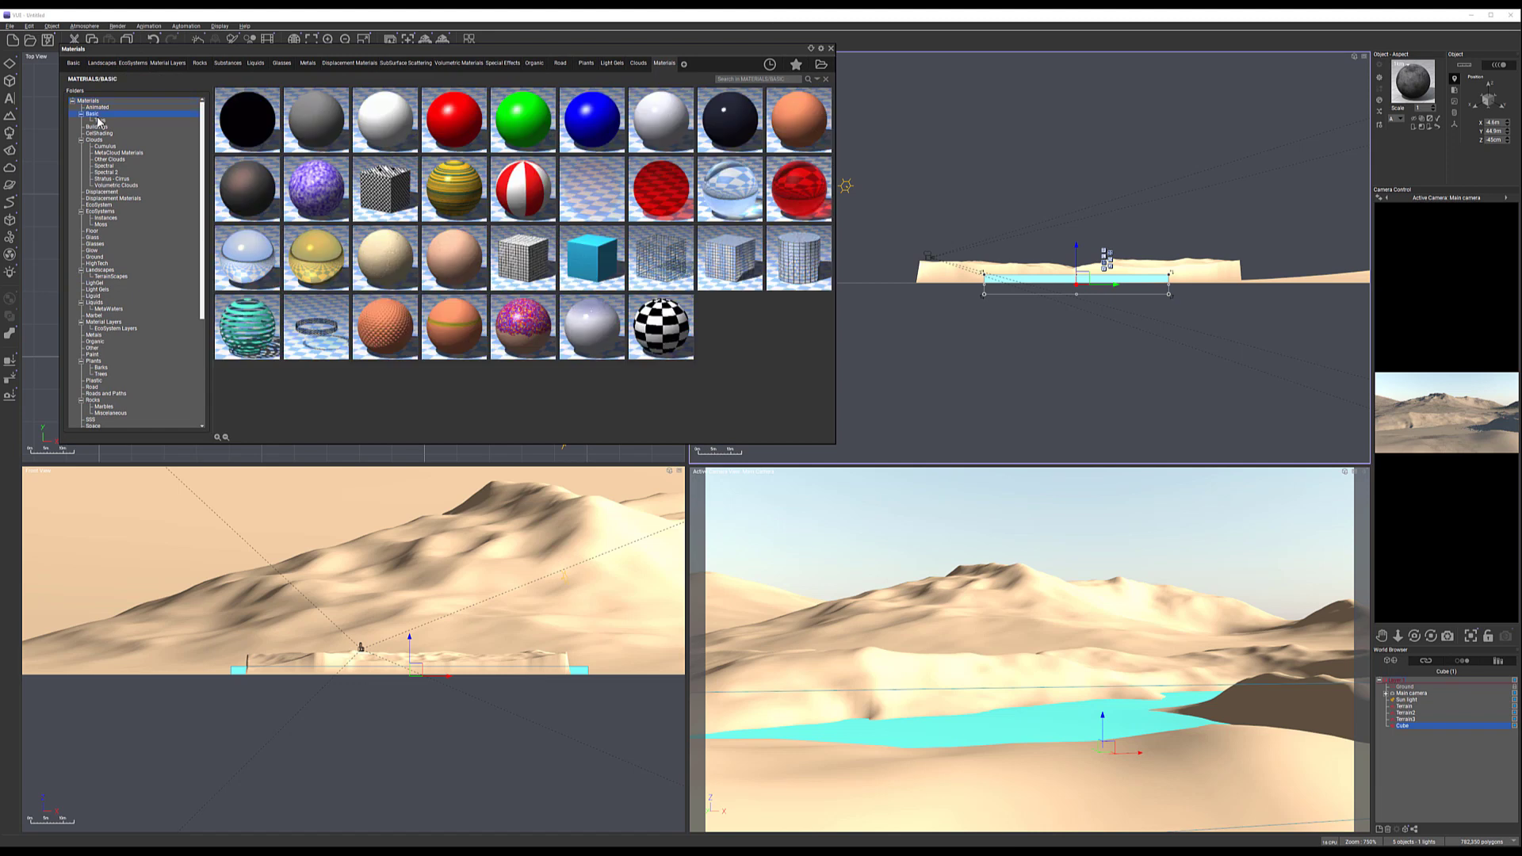
double_click(592, 123)
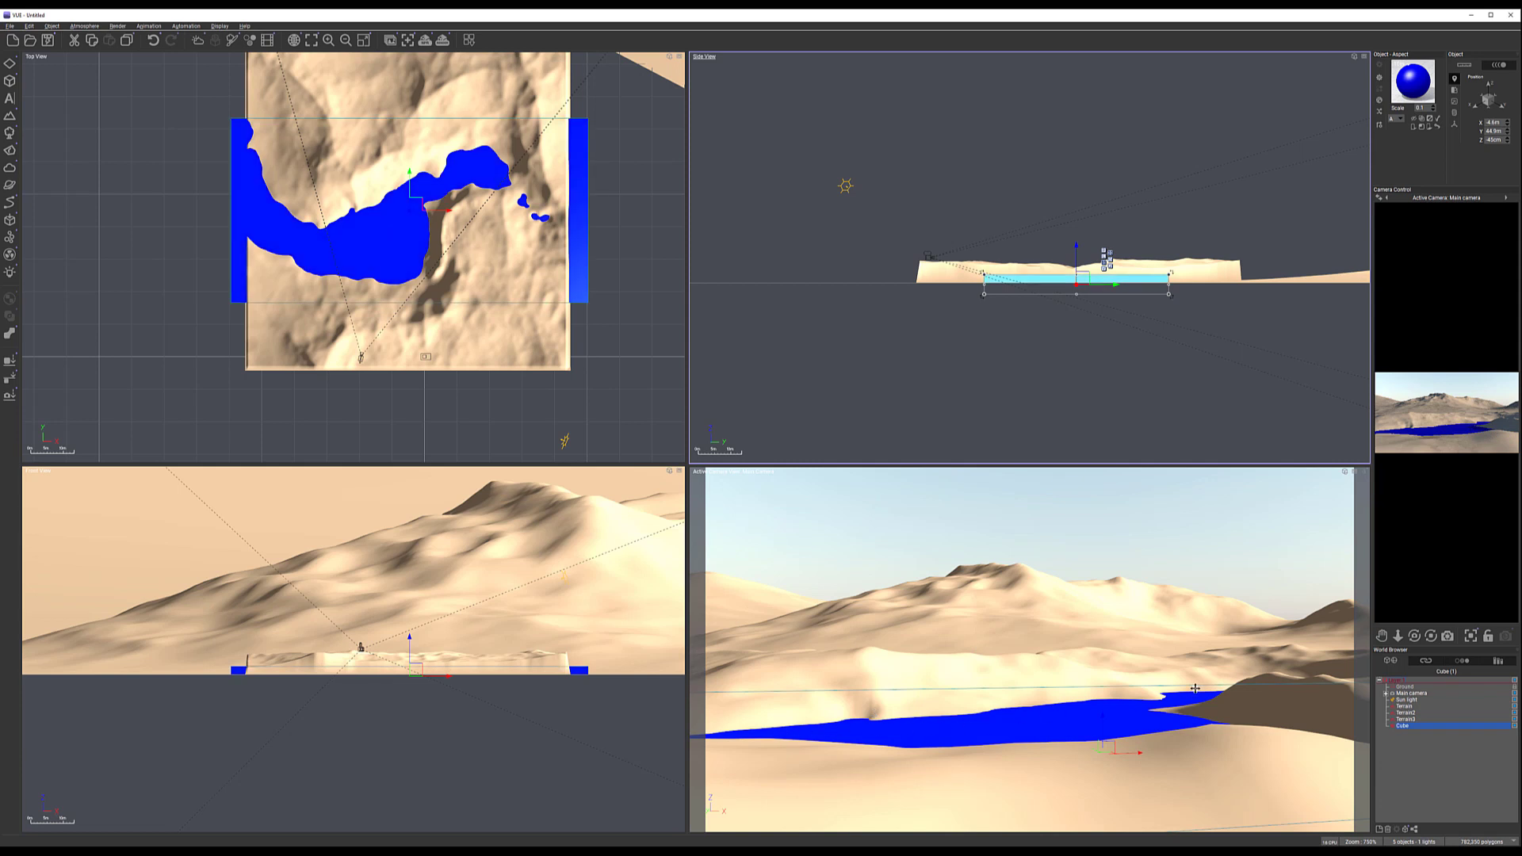
Narrow the blue cube on both sides so its width matches the foreground terrain
left_click(590, 206)
left_click_drag(589, 210, 568, 211)
left_click_drag(229, 215, 246, 215)
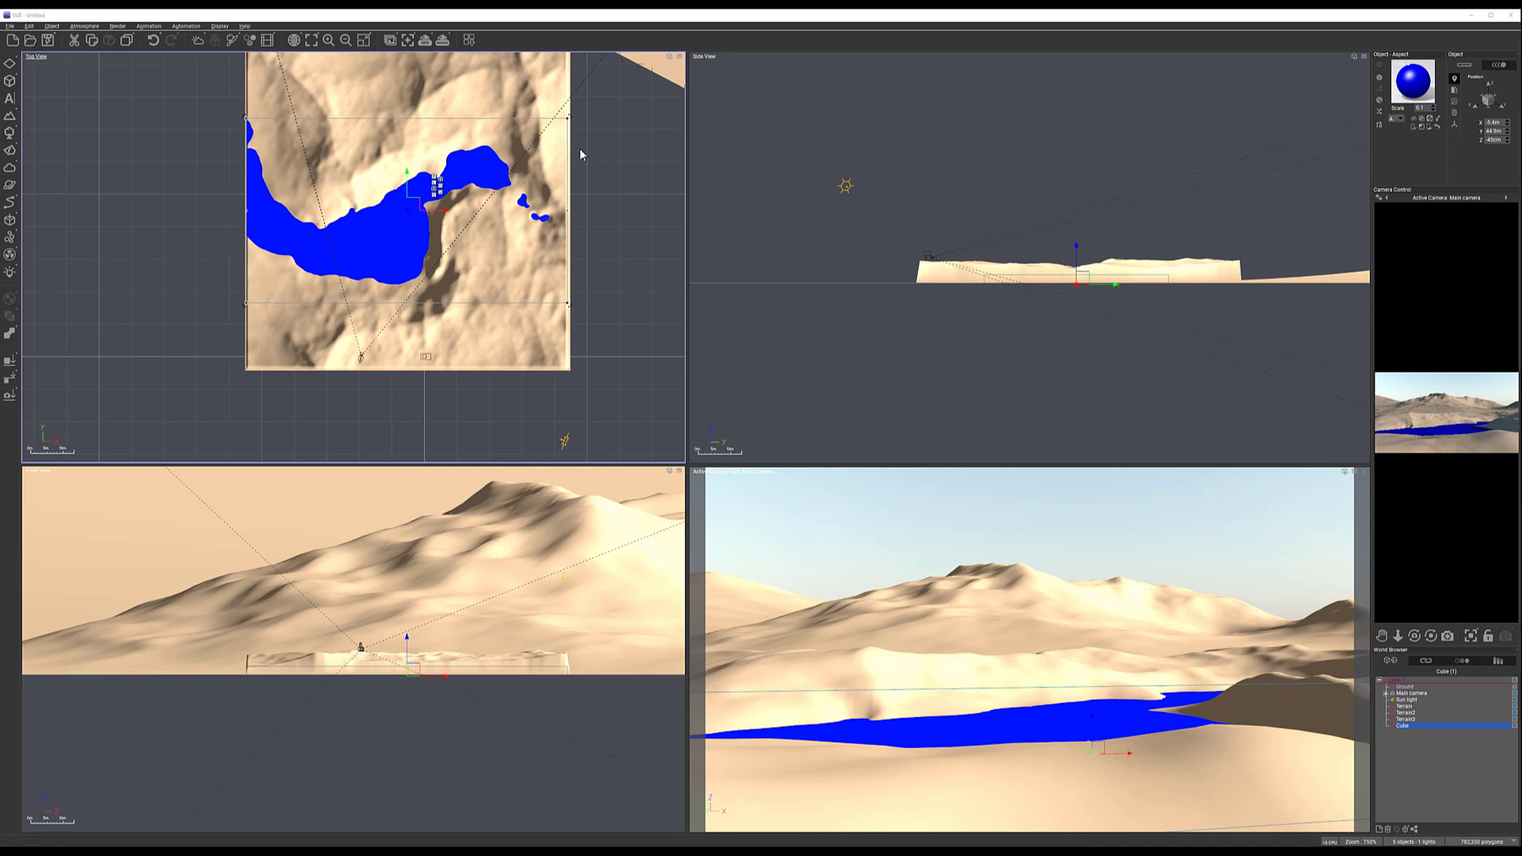
Render the camera view with the current render options, inspect the flooded valley and close the render
left_click(441, 40)
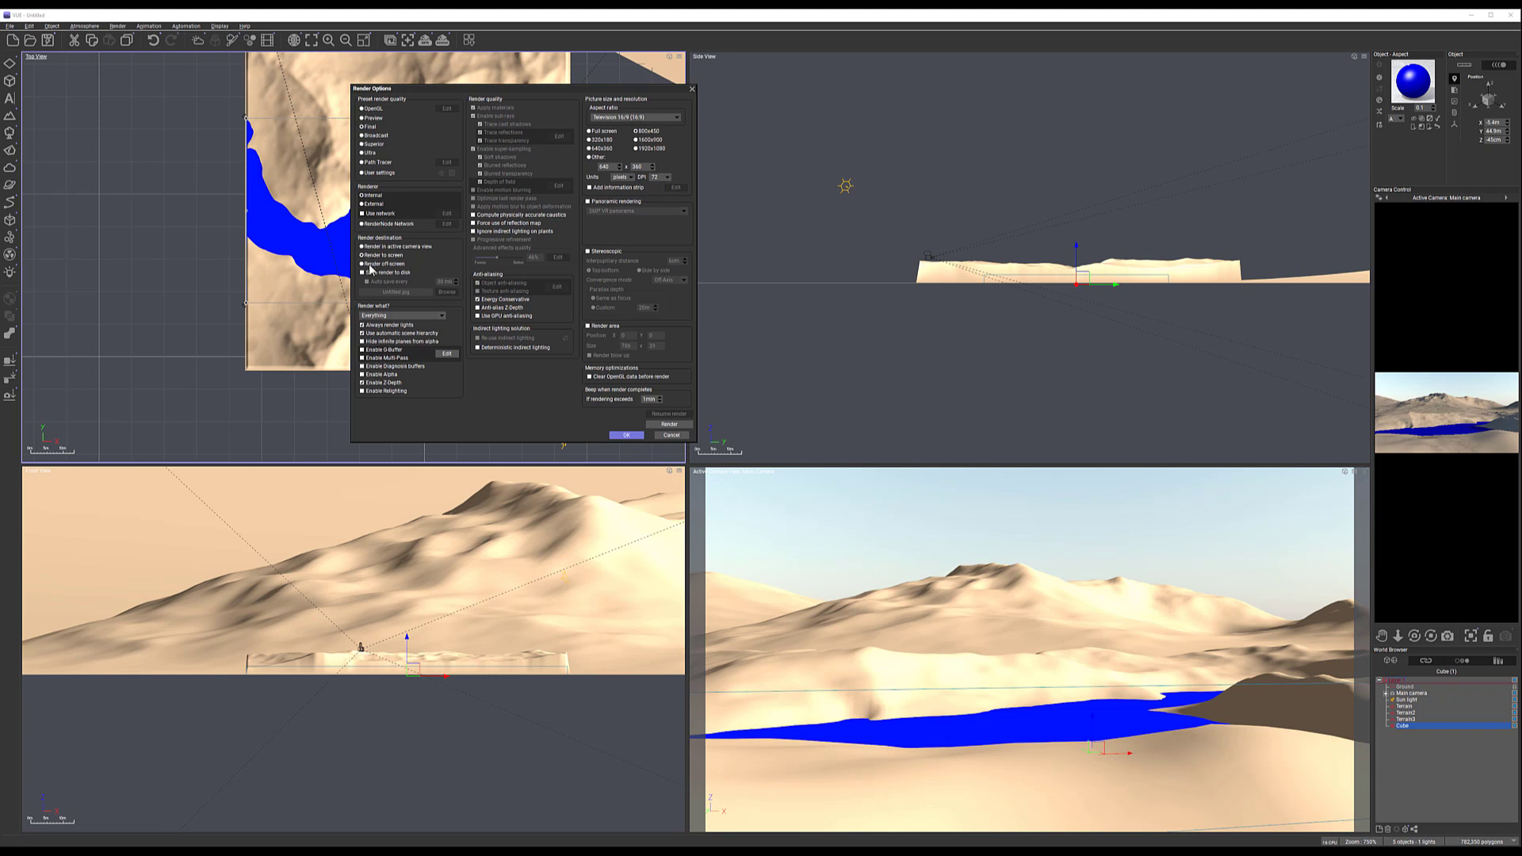
left_click(625, 435)
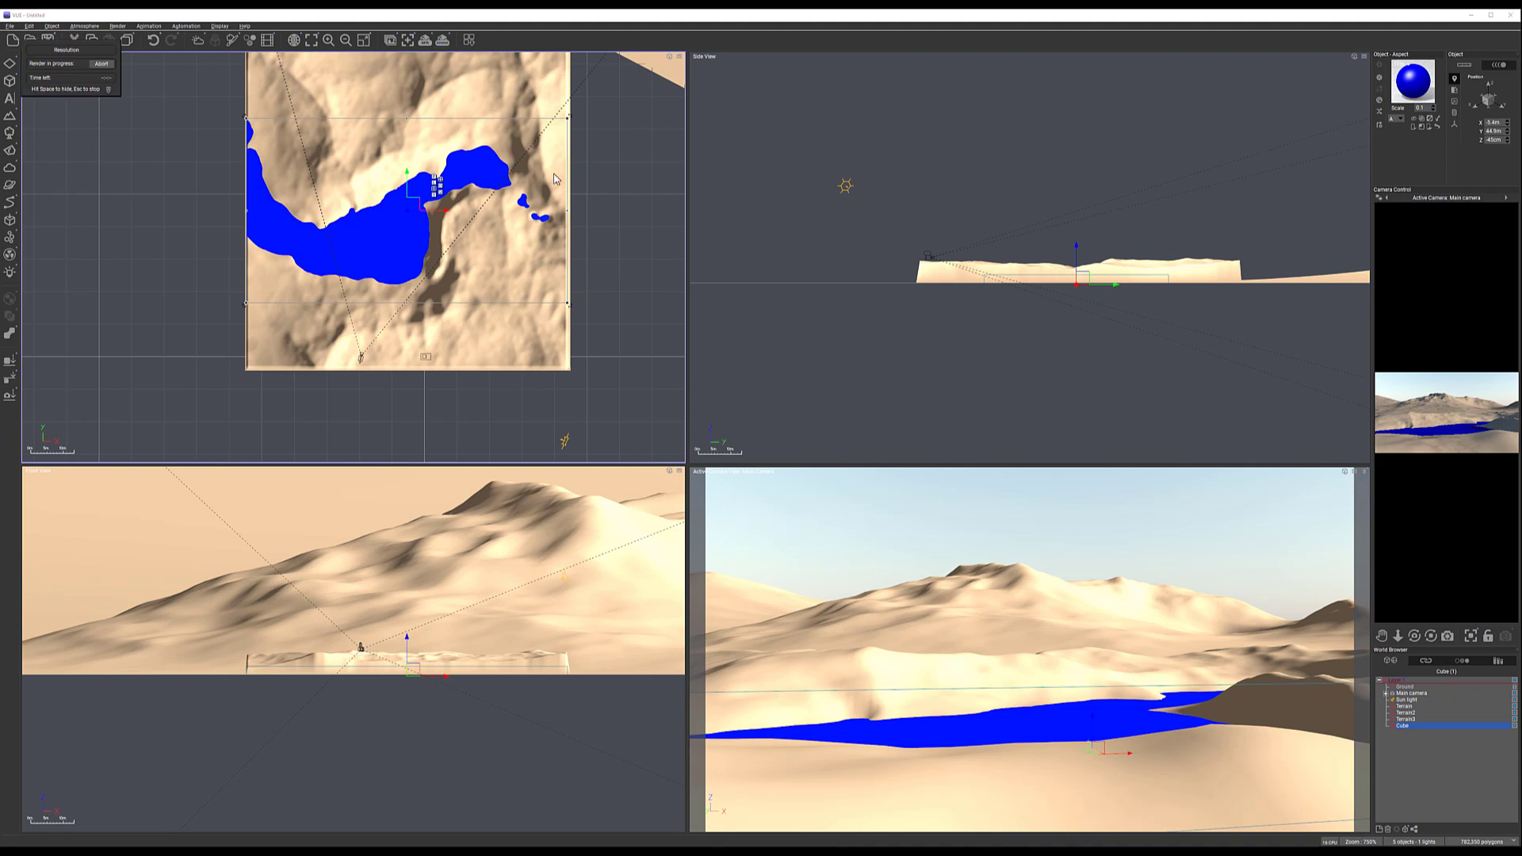
left_click(442, 40)
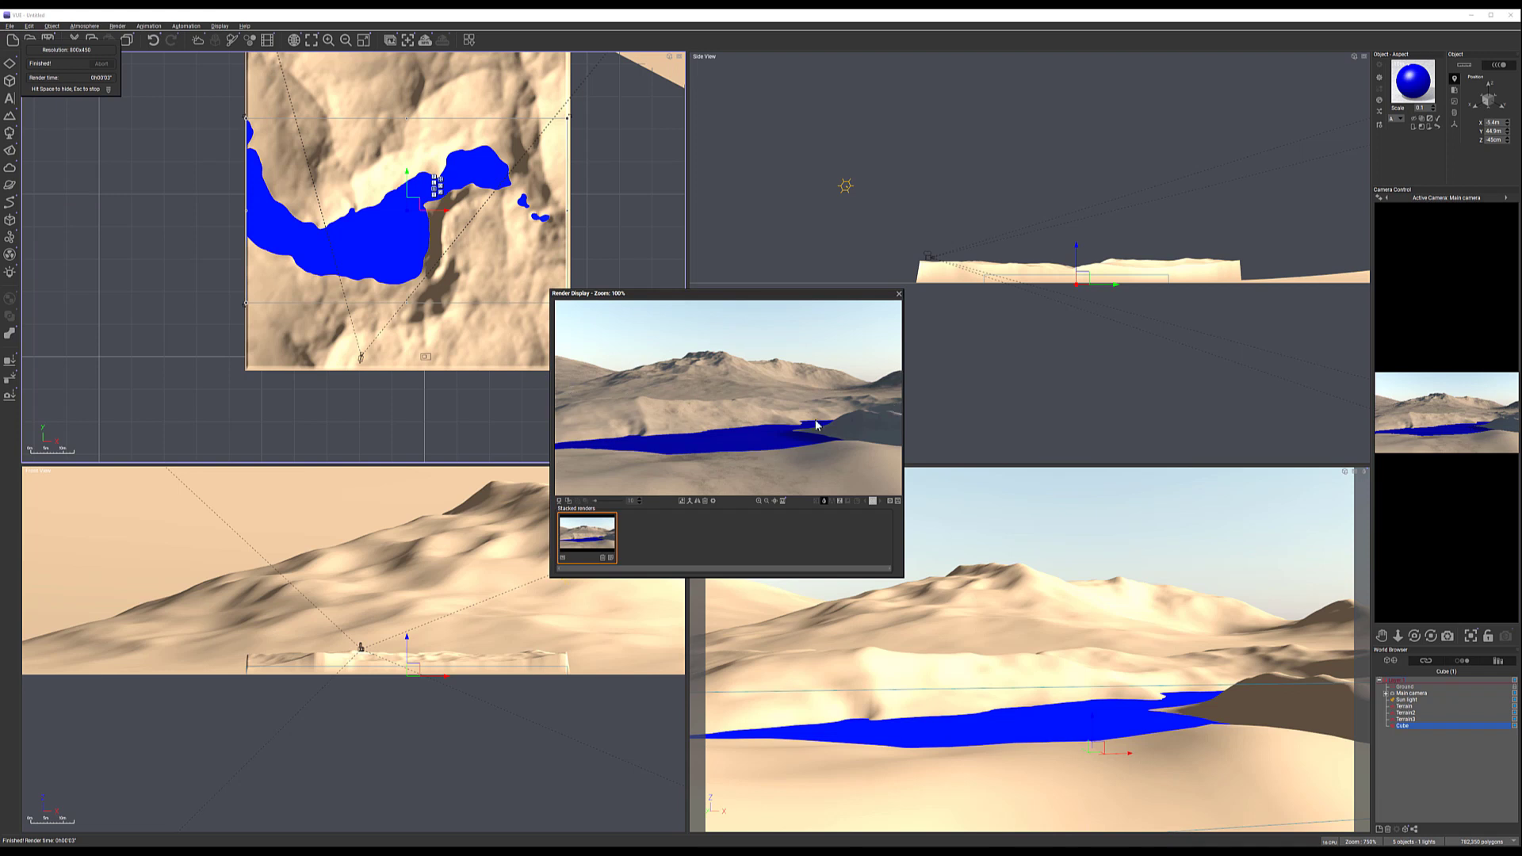
left_click(899, 294)
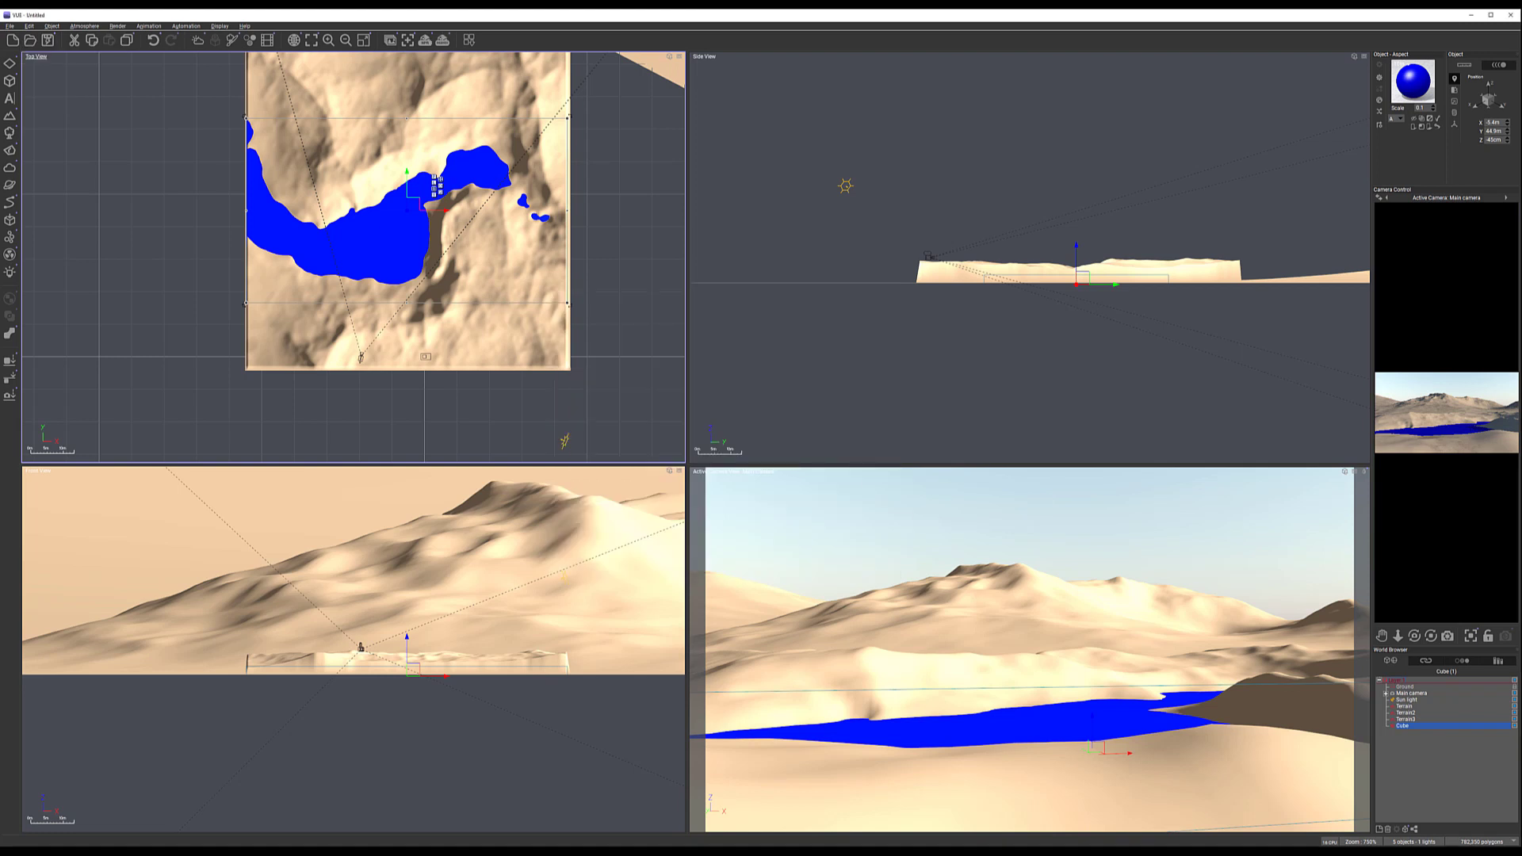
Open the foreground terrain's material in an enlarged advanced editor and set its natural grain Color 2 to a muted reddish brown
left_click(1406, 706)
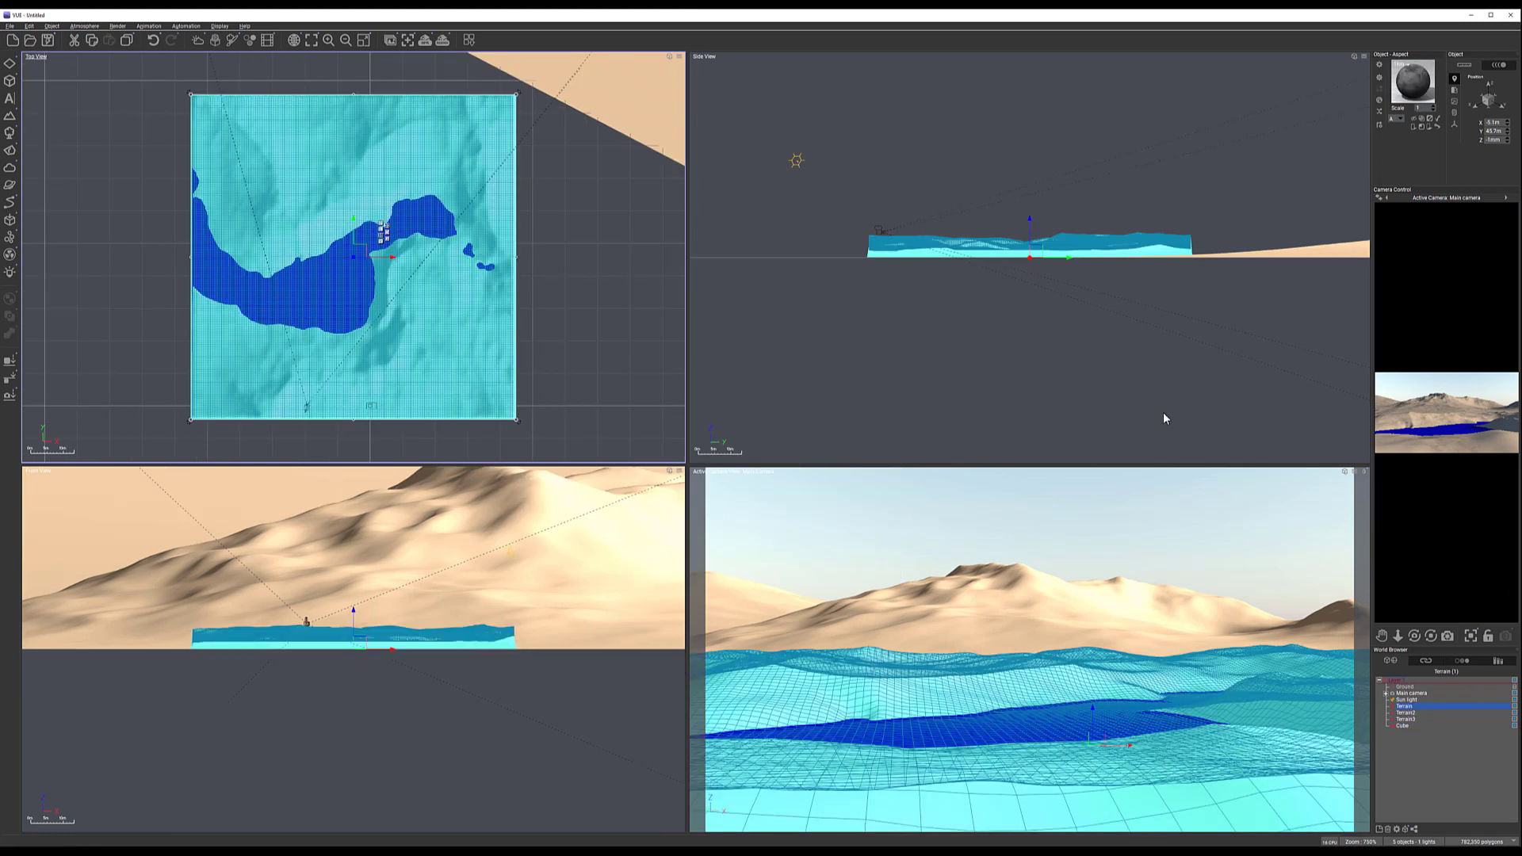
double_click(1415, 90)
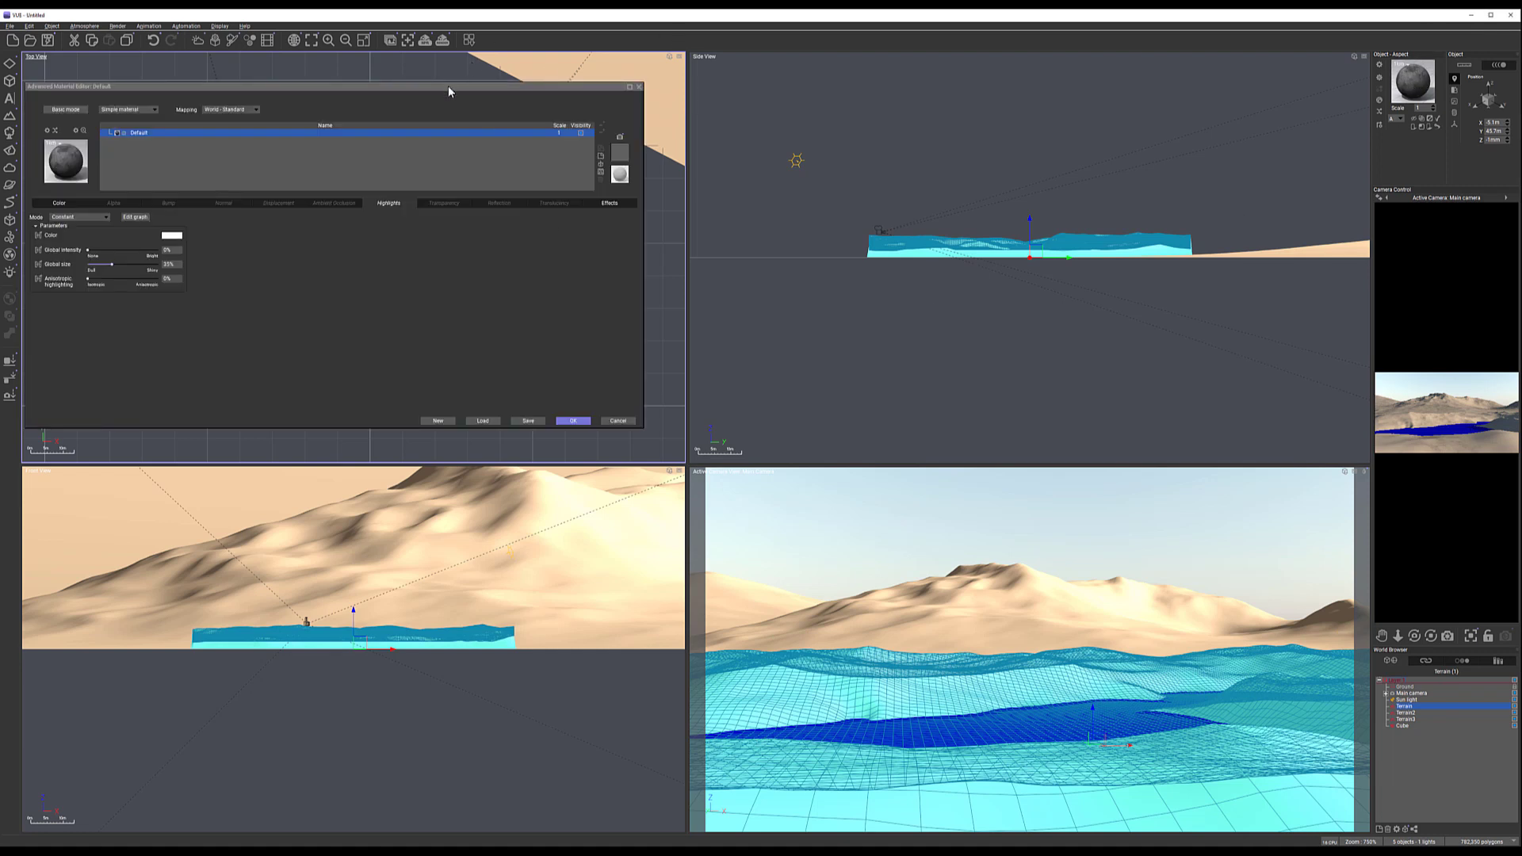
left_click_drag(449, 92, 581, 76)
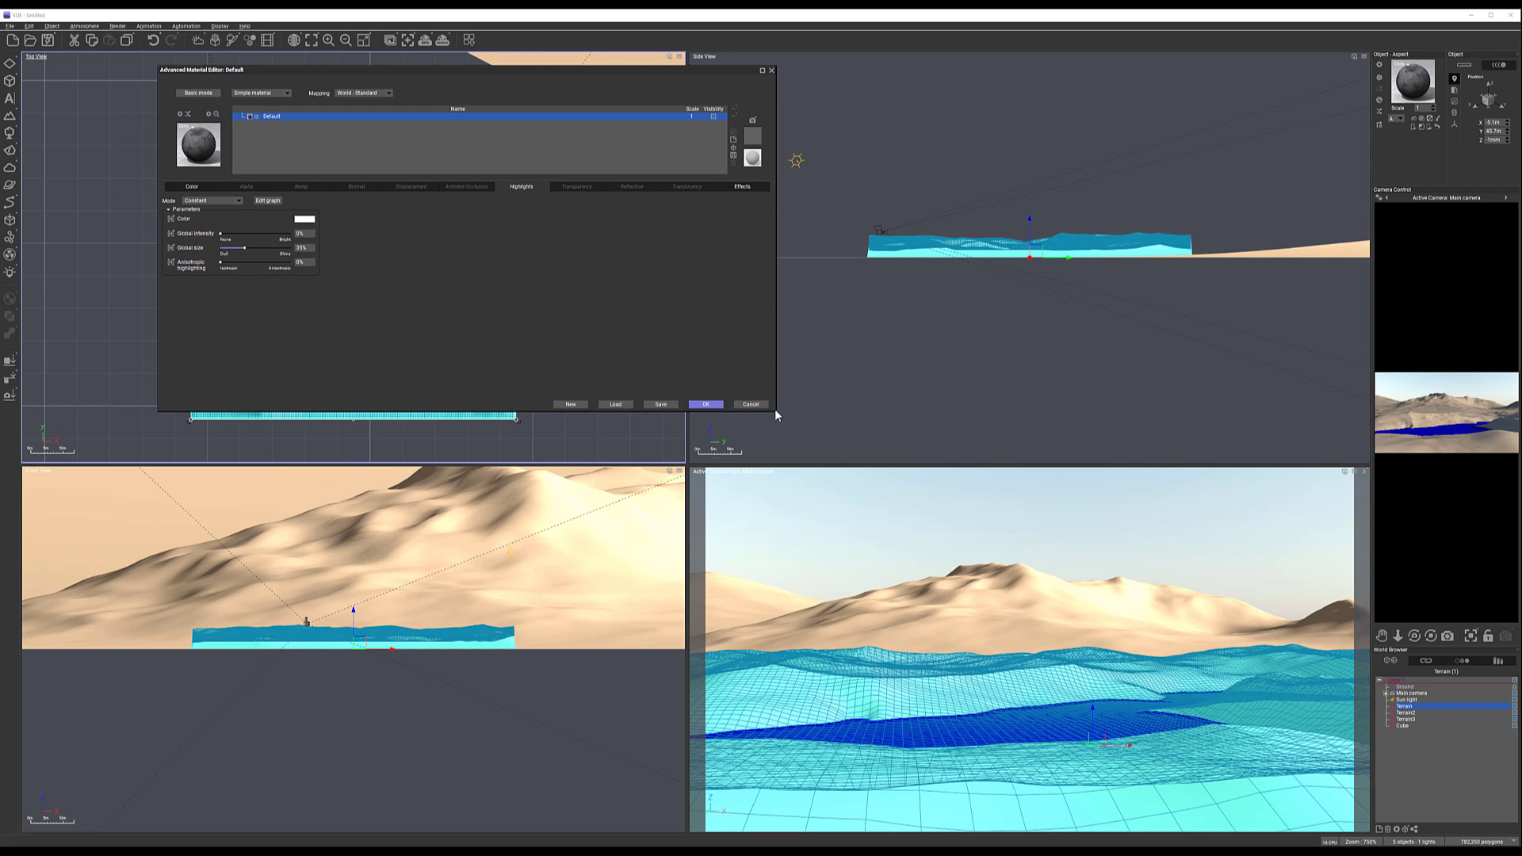
left_click_drag(775, 412, 1039, 626)
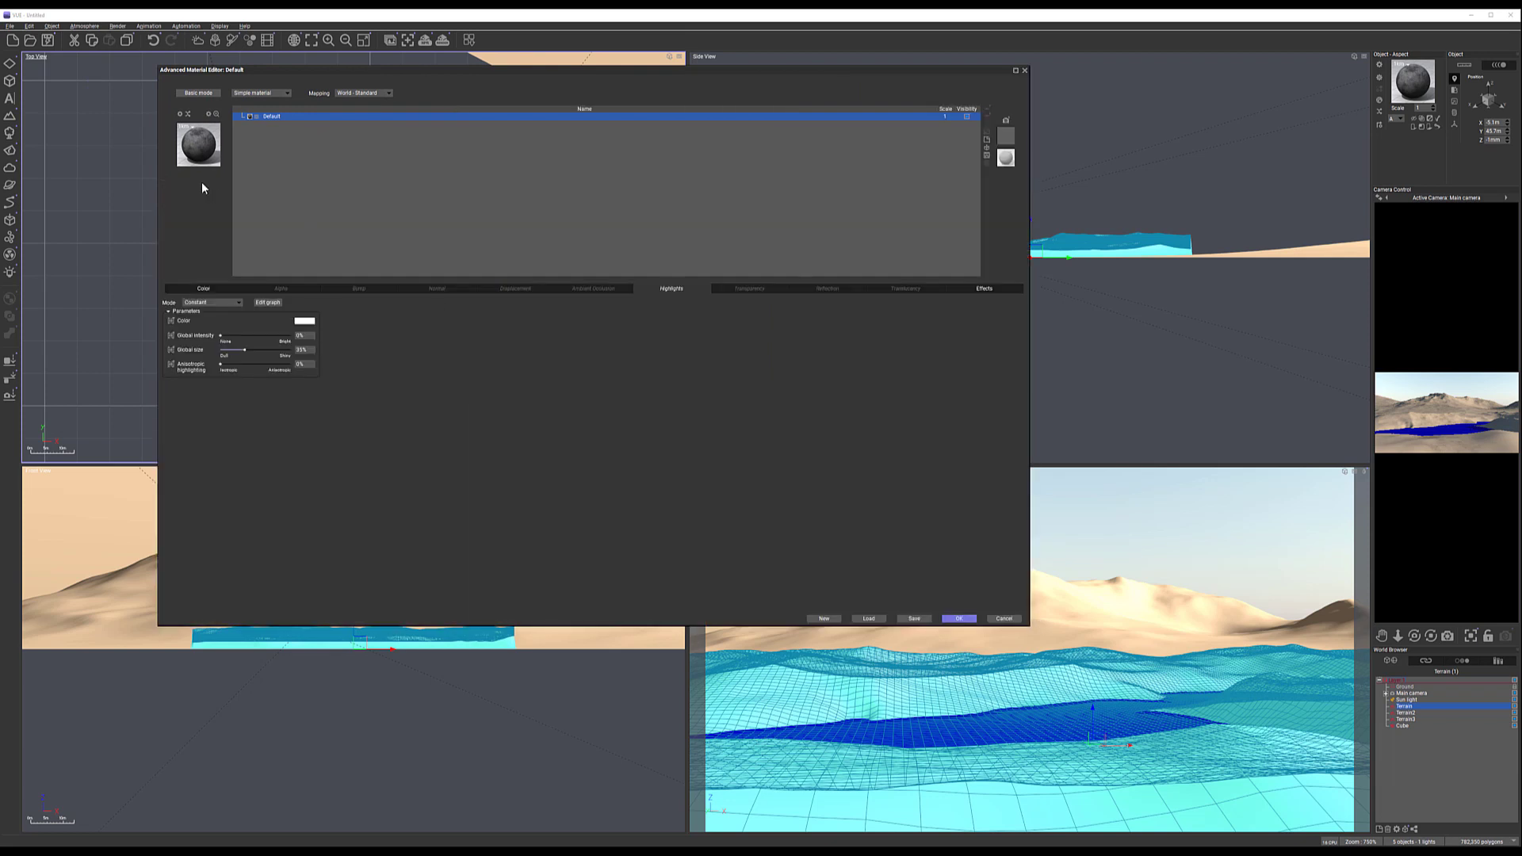
left_click(204, 289)
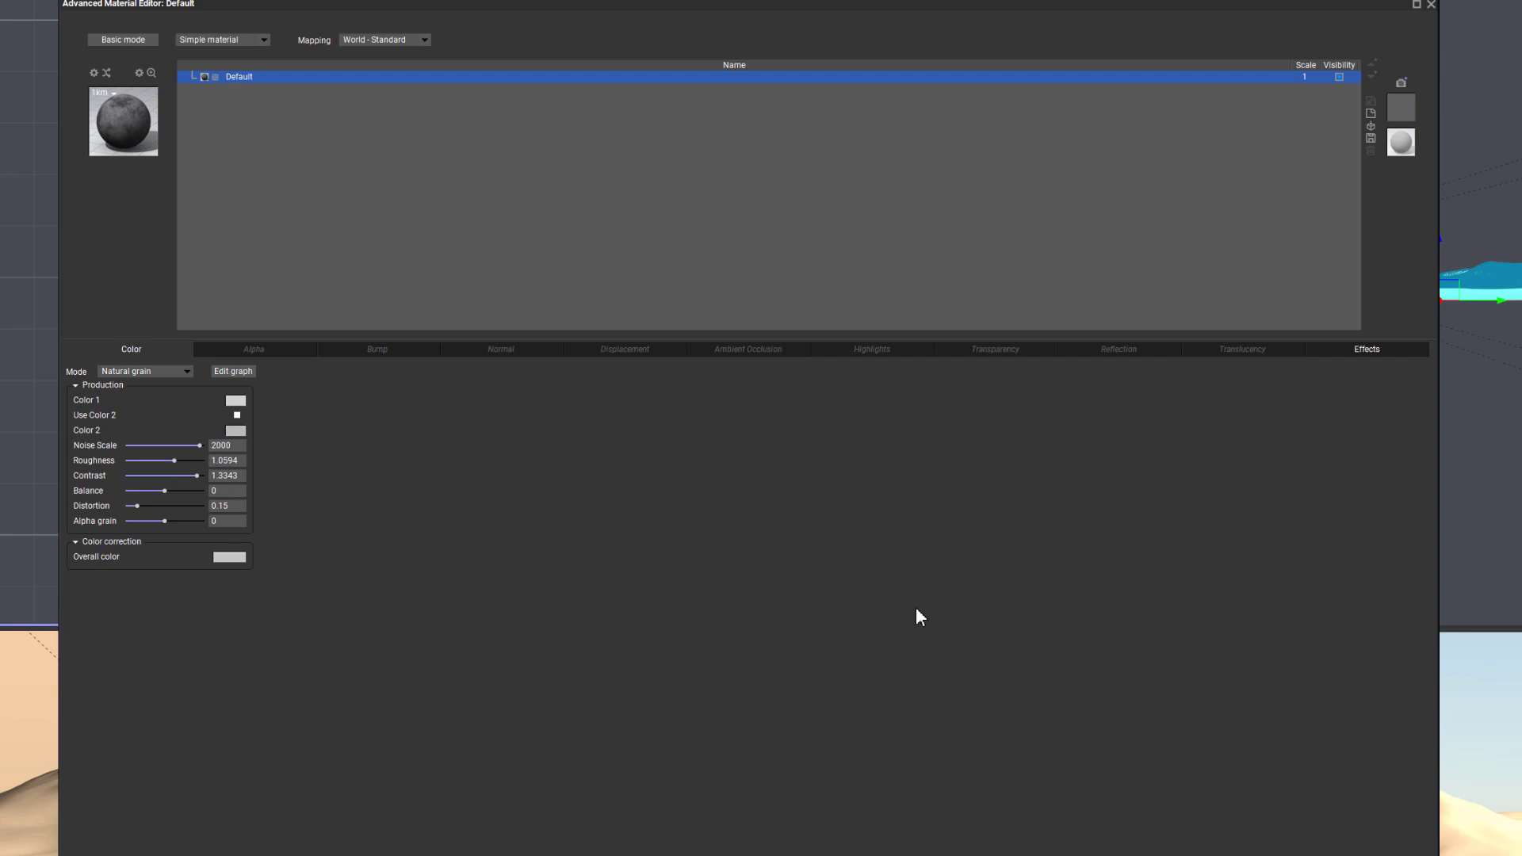
left_click(236, 431)
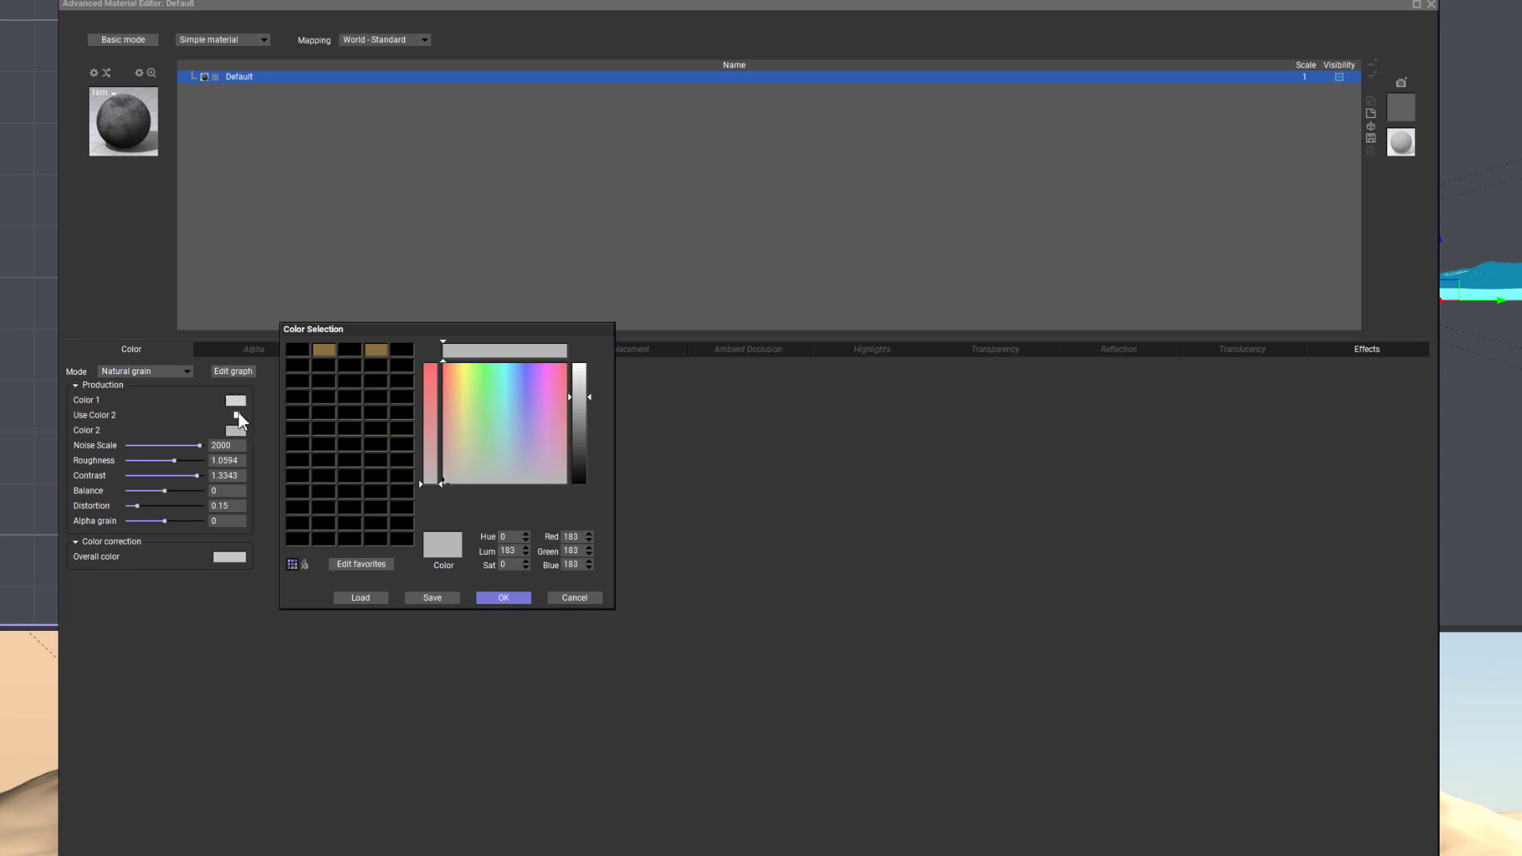
mouse_move(449, 473)
left_mouse_down()
mouse_move(462, 465)
mouse_move(449, 459)
left_mouse_up()
left_click_drag(593, 422, 571, 465)
left_click(503, 597)
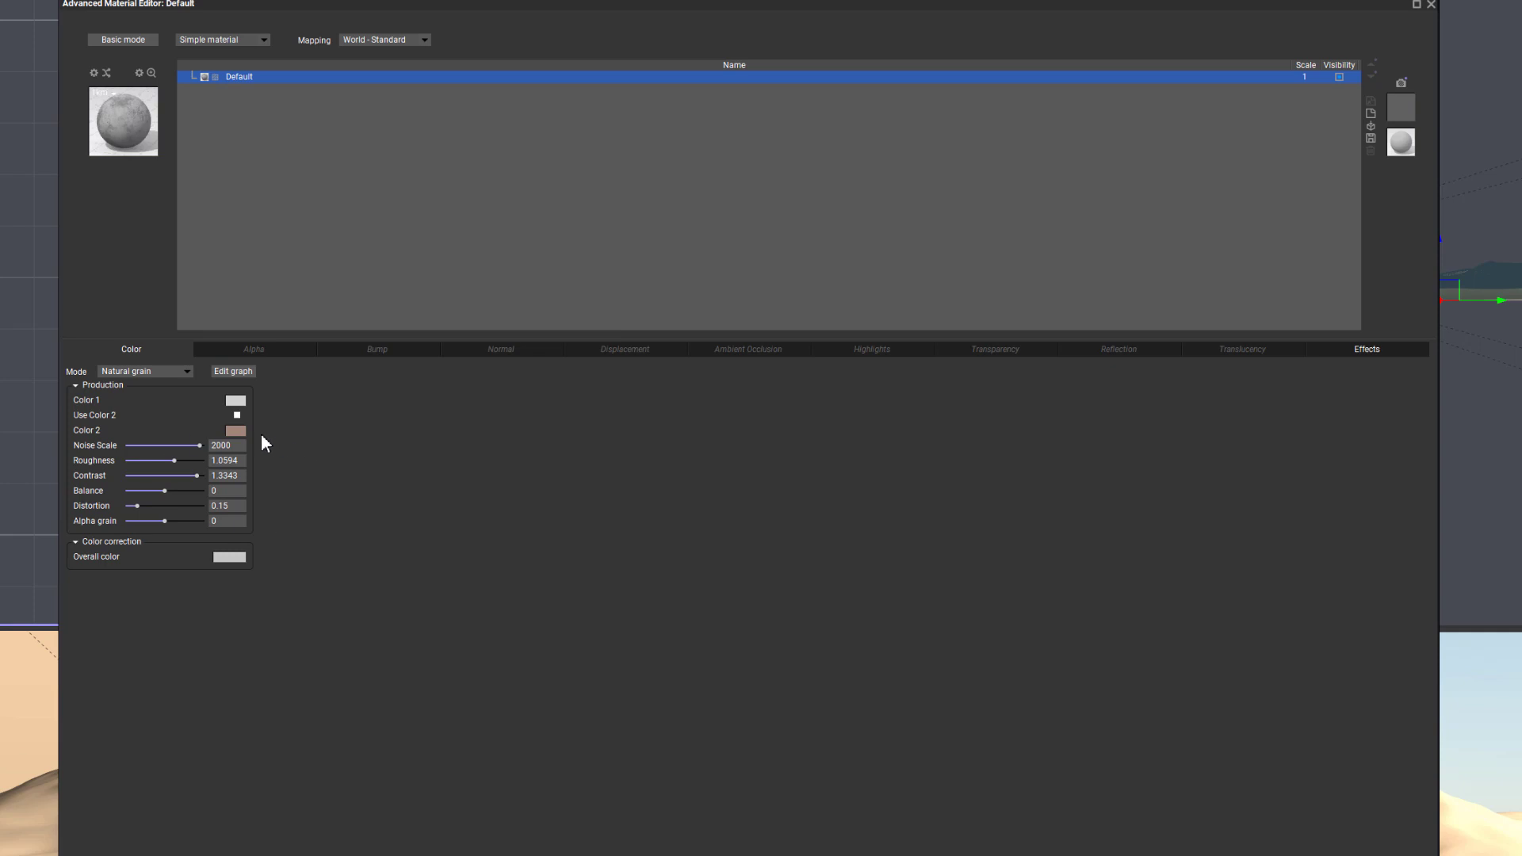
Set the terrain material's Color 1 to a sandy beige and adjust its natural grain settings
left_click(236, 401)
left_click_drag(448, 463, 459, 451)
left_click_drag(582, 397, 581, 412)
left_click(501, 600)
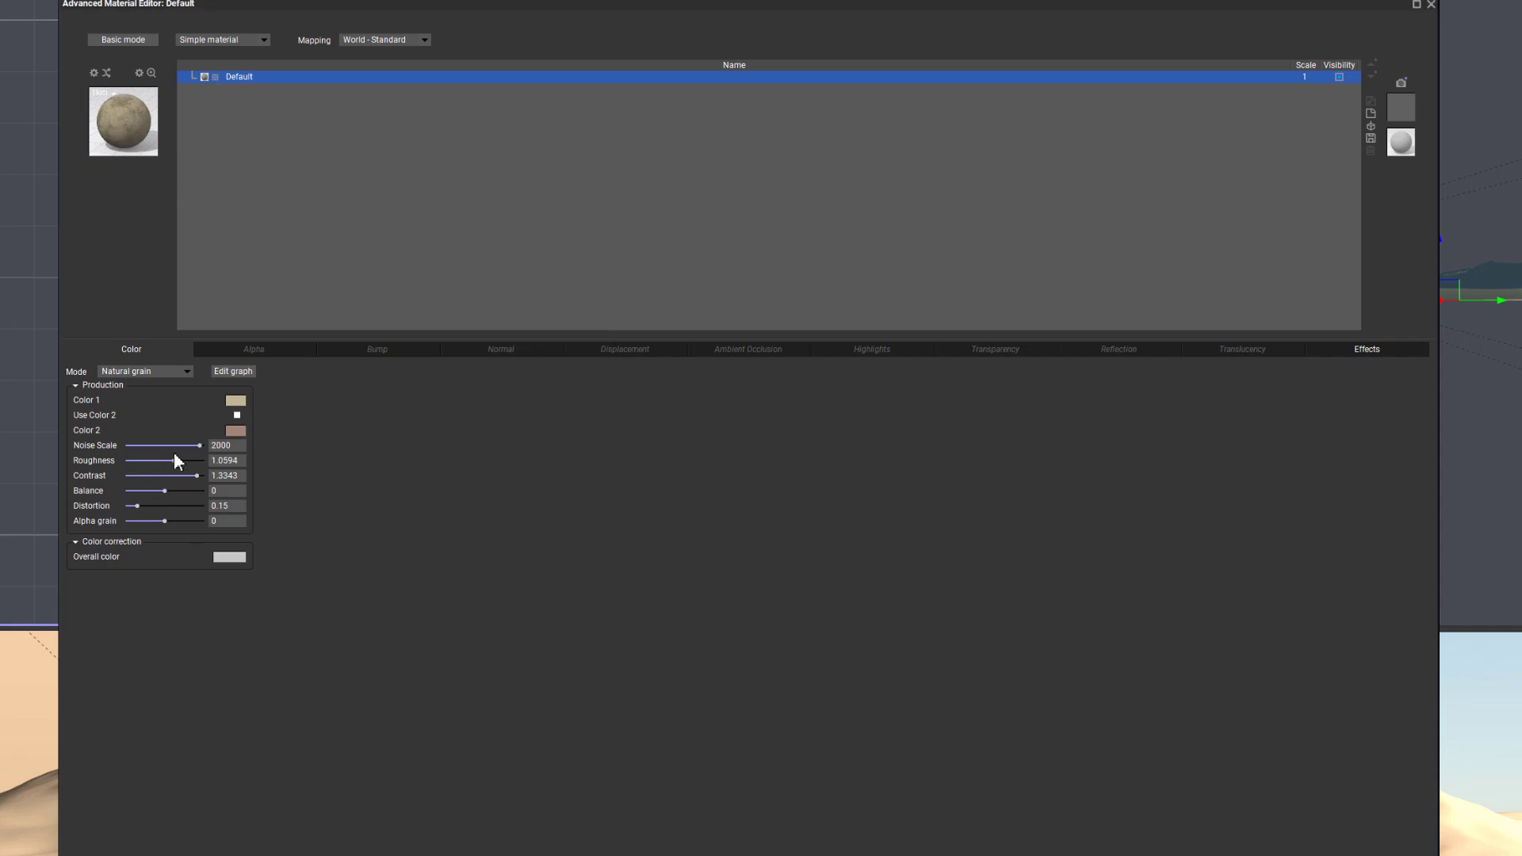
left_click_drag(176, 460, 179, 514)
Add a new material layer in Natural grain color mode and set its Color 1 to brown with RGB 166, 142, 106
left_click(1371, 115)
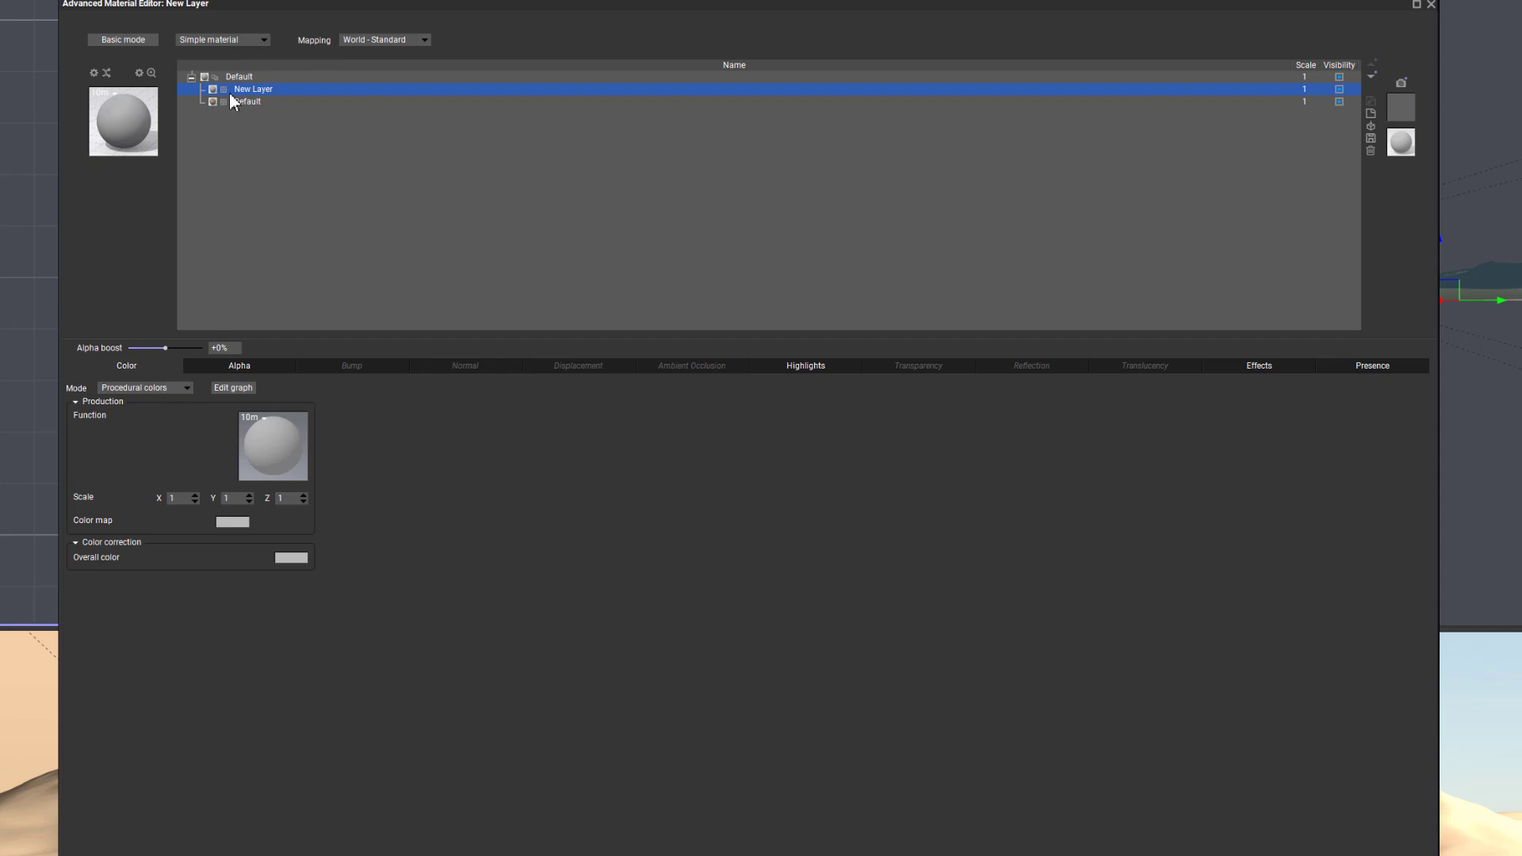
left_click(184, 388)
left_click(150, 432)
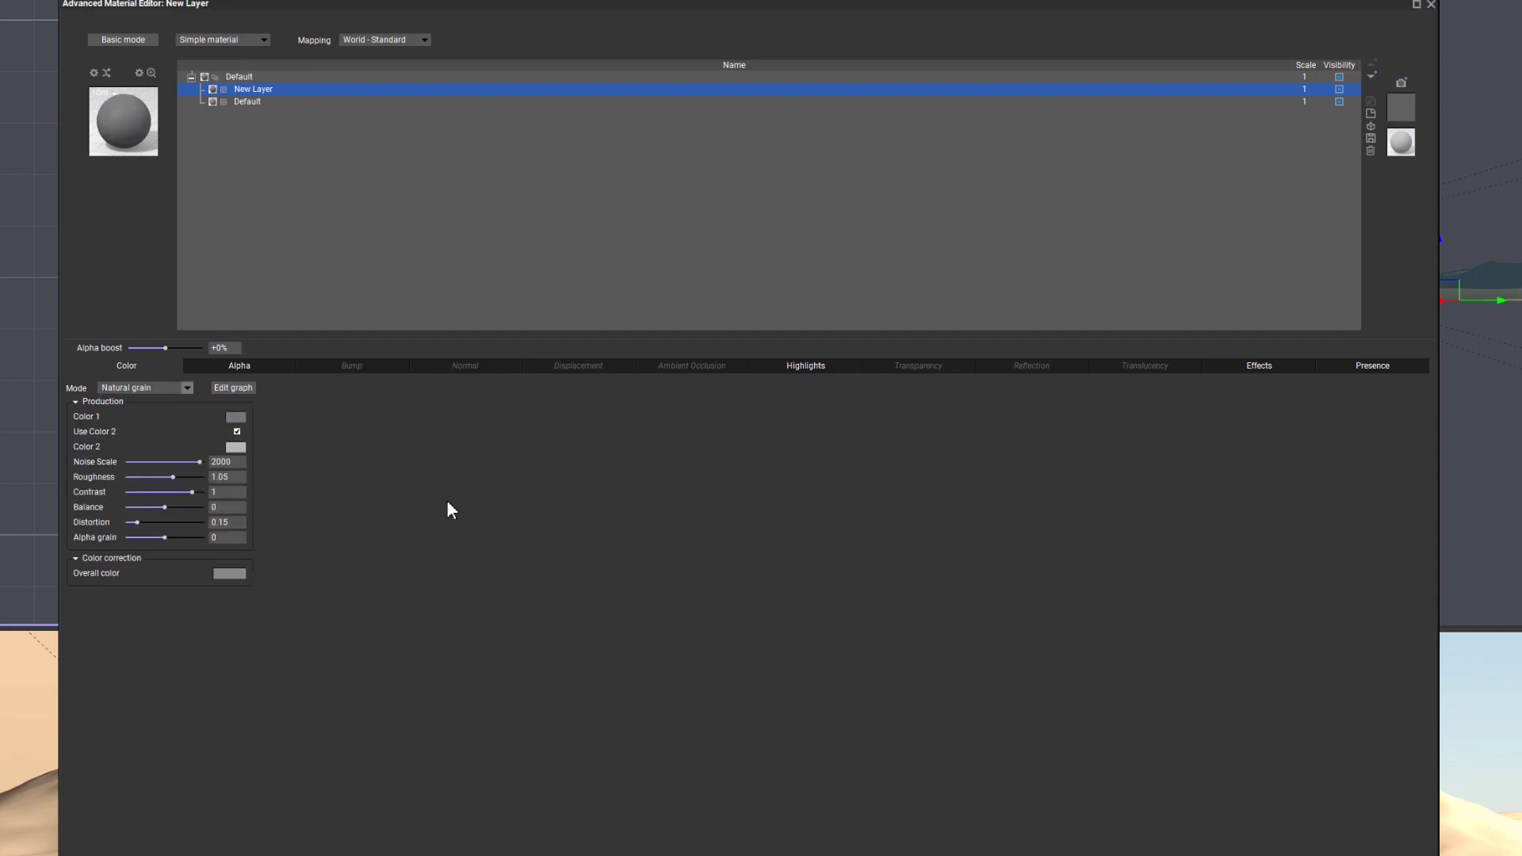
left_click(235, 418)
left_click(456, 461)
left_click_drag(455, 460, 453, 455)
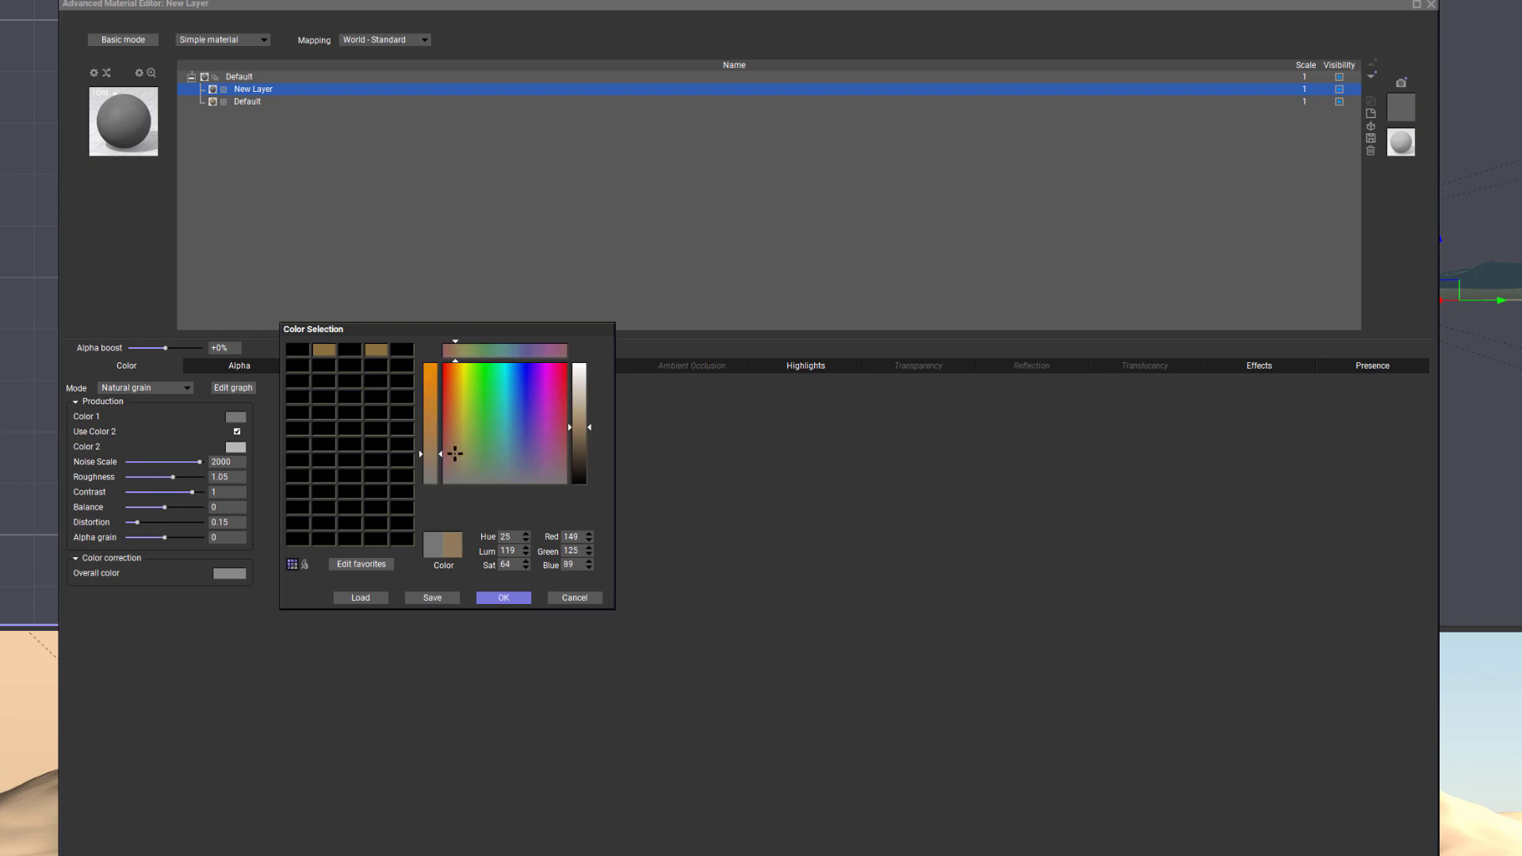
left_click_drag(580, 401, 580, 419)
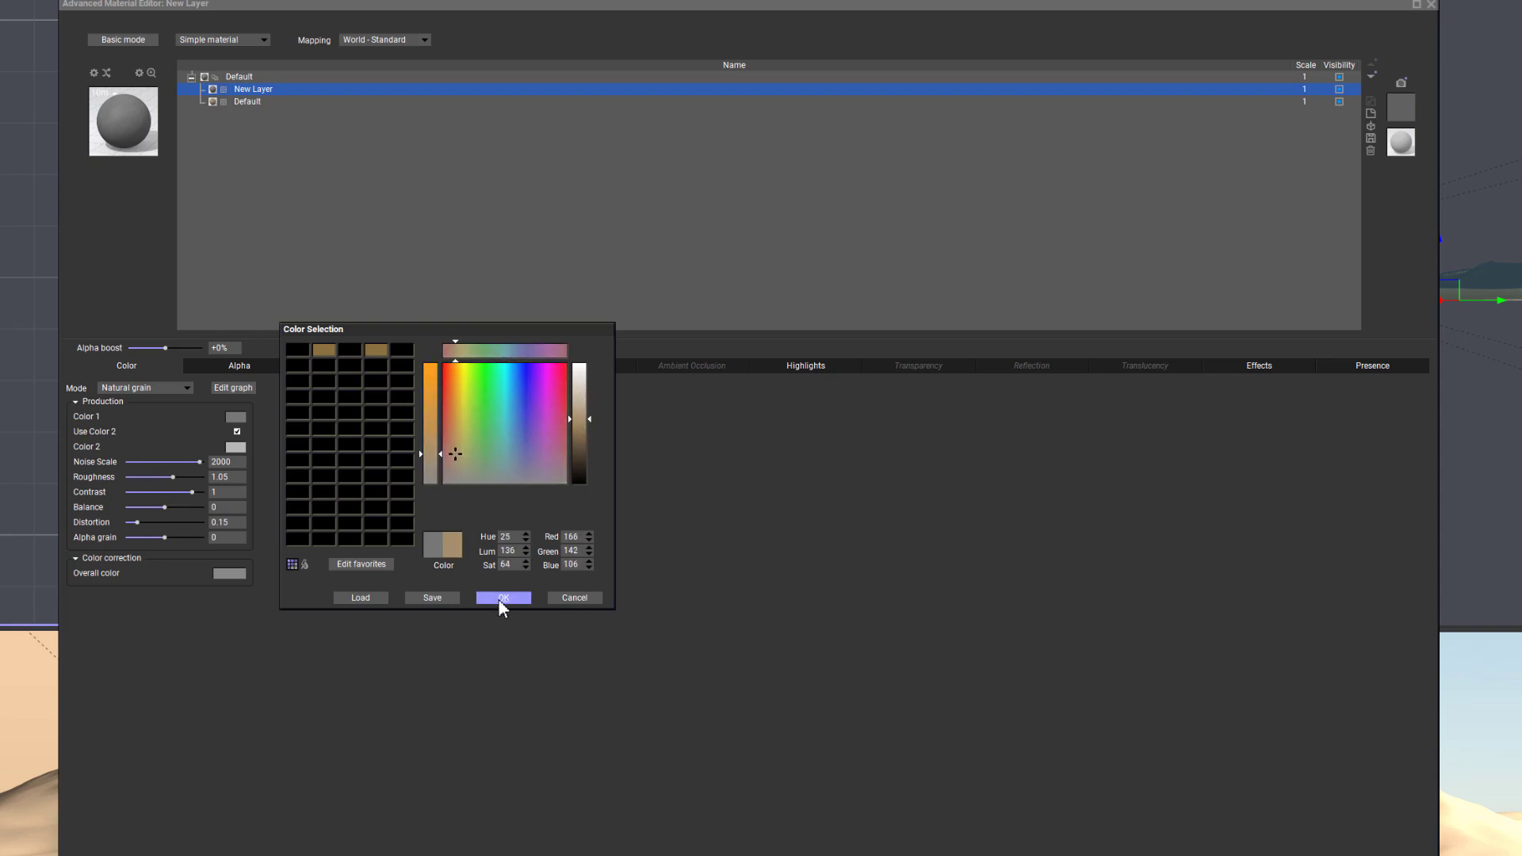
left_click(503, 598)
Set the new layer's Color 2 to a pale off-white
left_click(236, 447)
left_click(454, 462)
left_click_drag(454, 462, 456, 458)
left_click_drag(588, 396, 578, 381)
left_click(503, 598)
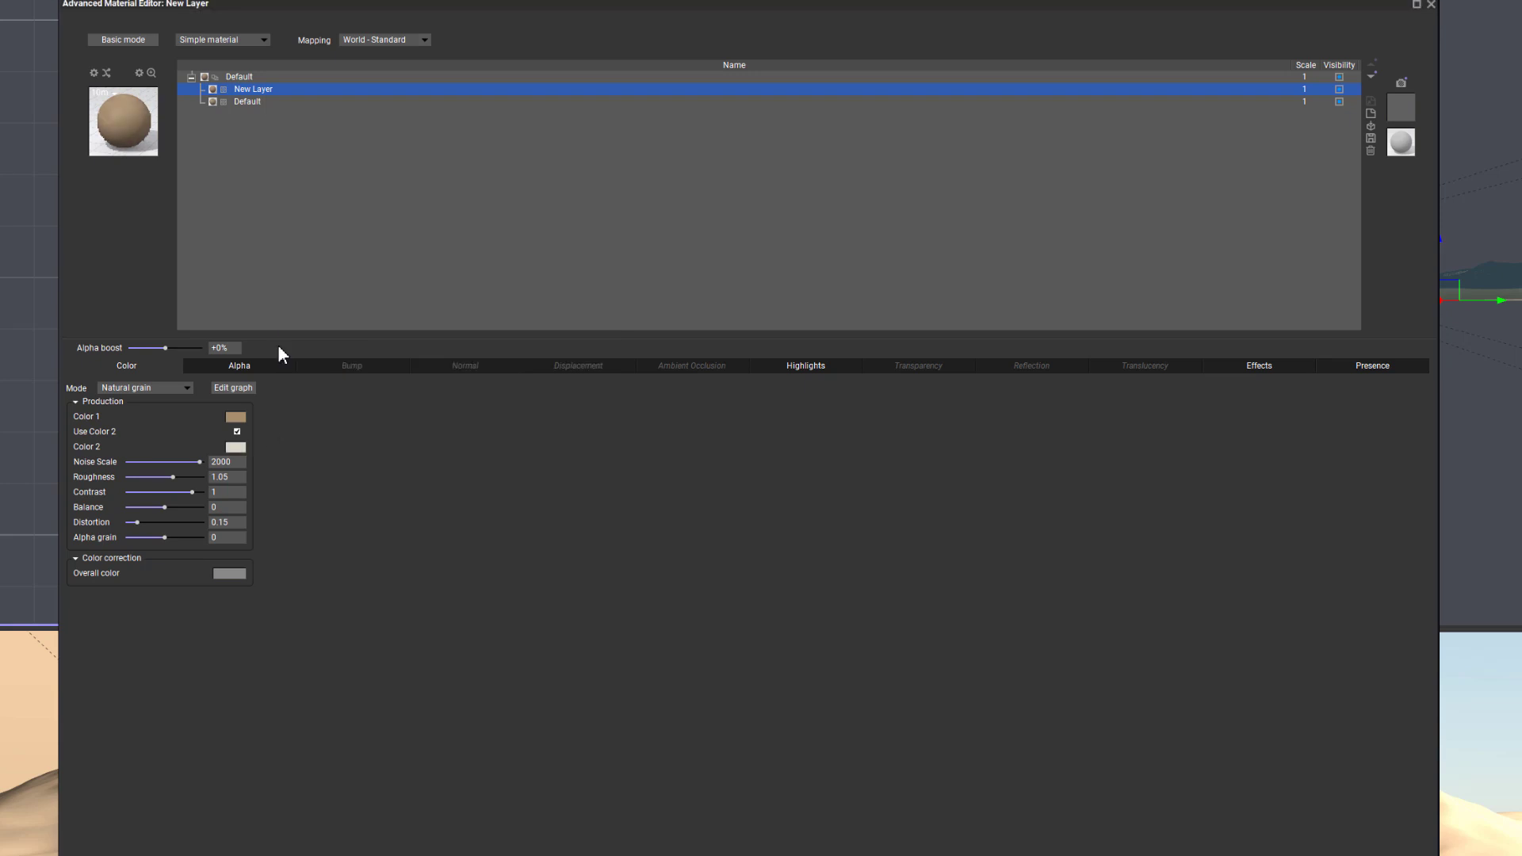
Adjust the new layer's natural grain settings and its global highlight size
left_click_drag(177, 479, 187, 537)
left_click(800, 367)
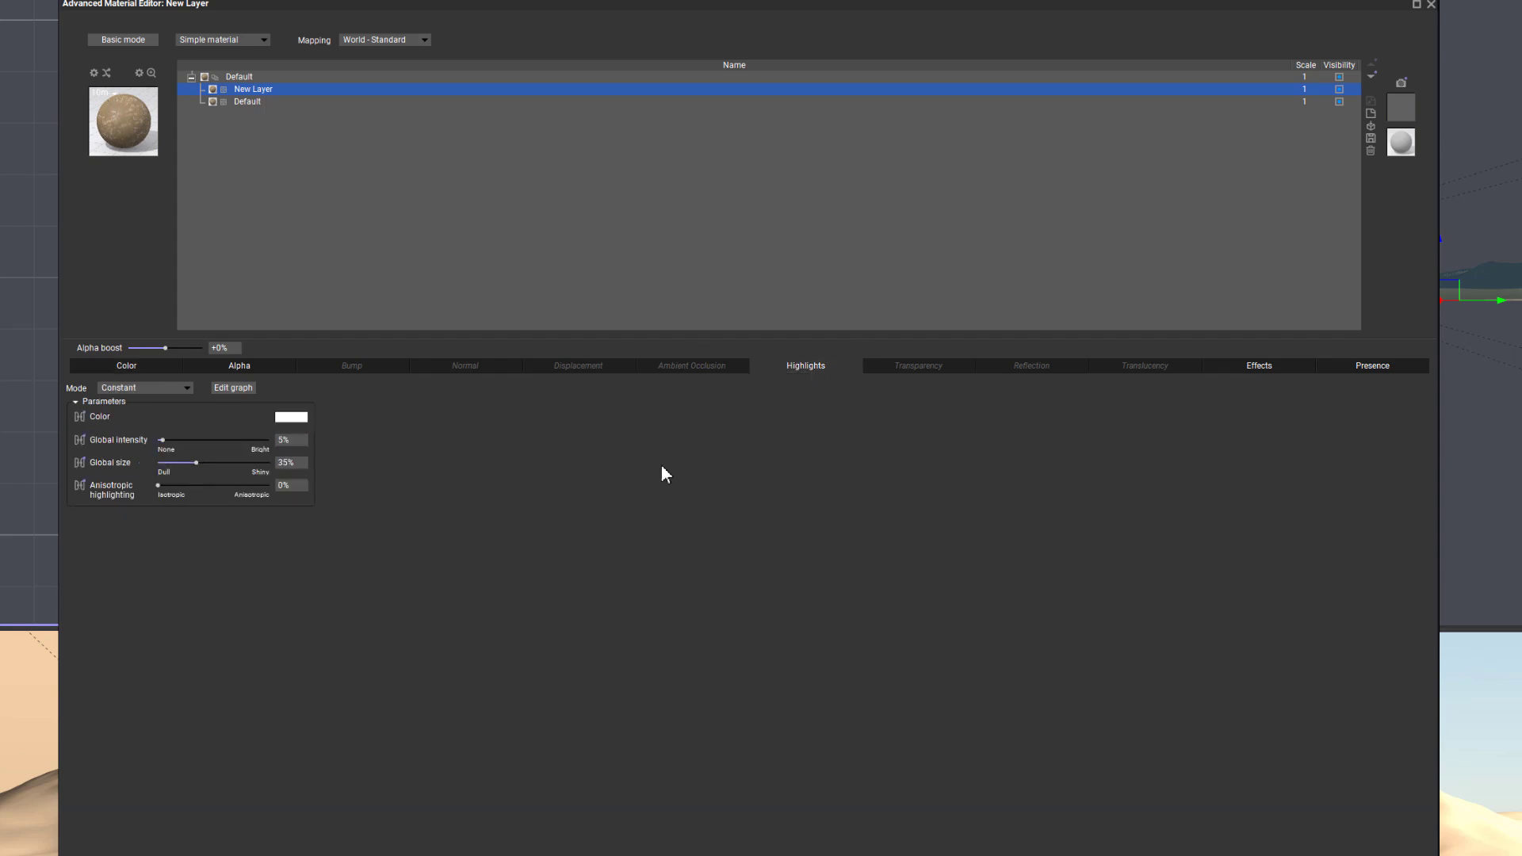
left_click_drag(219, 461, 188, 456)
Set the new layer's bump mode to Procedural and load the first rough grey function from the Basic collection
left_click(125, 365)
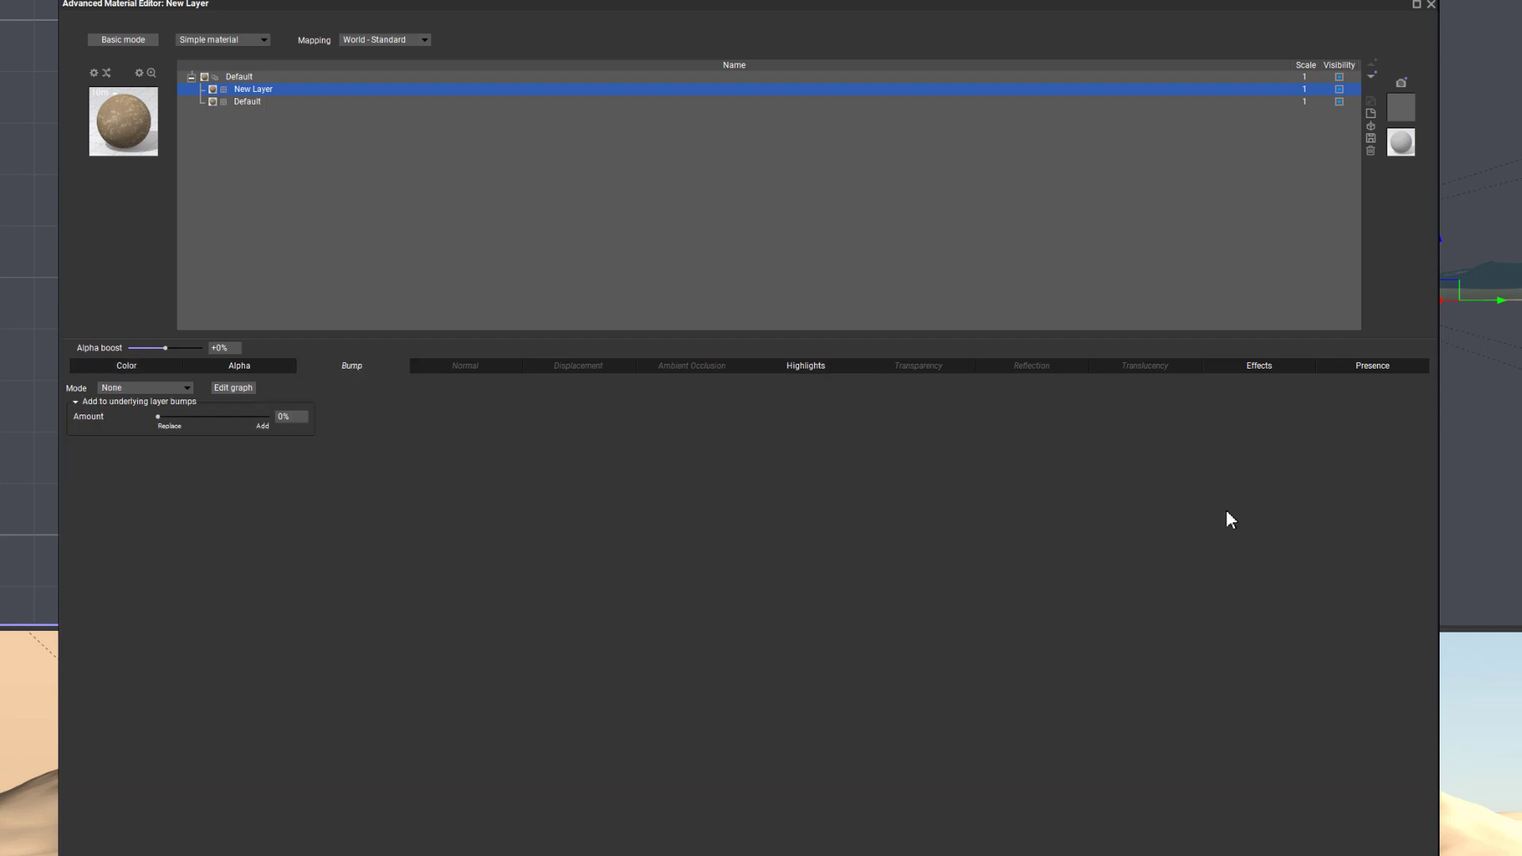
left_click(146, 388)
left_click(131, 421)
left_click(295, 464)
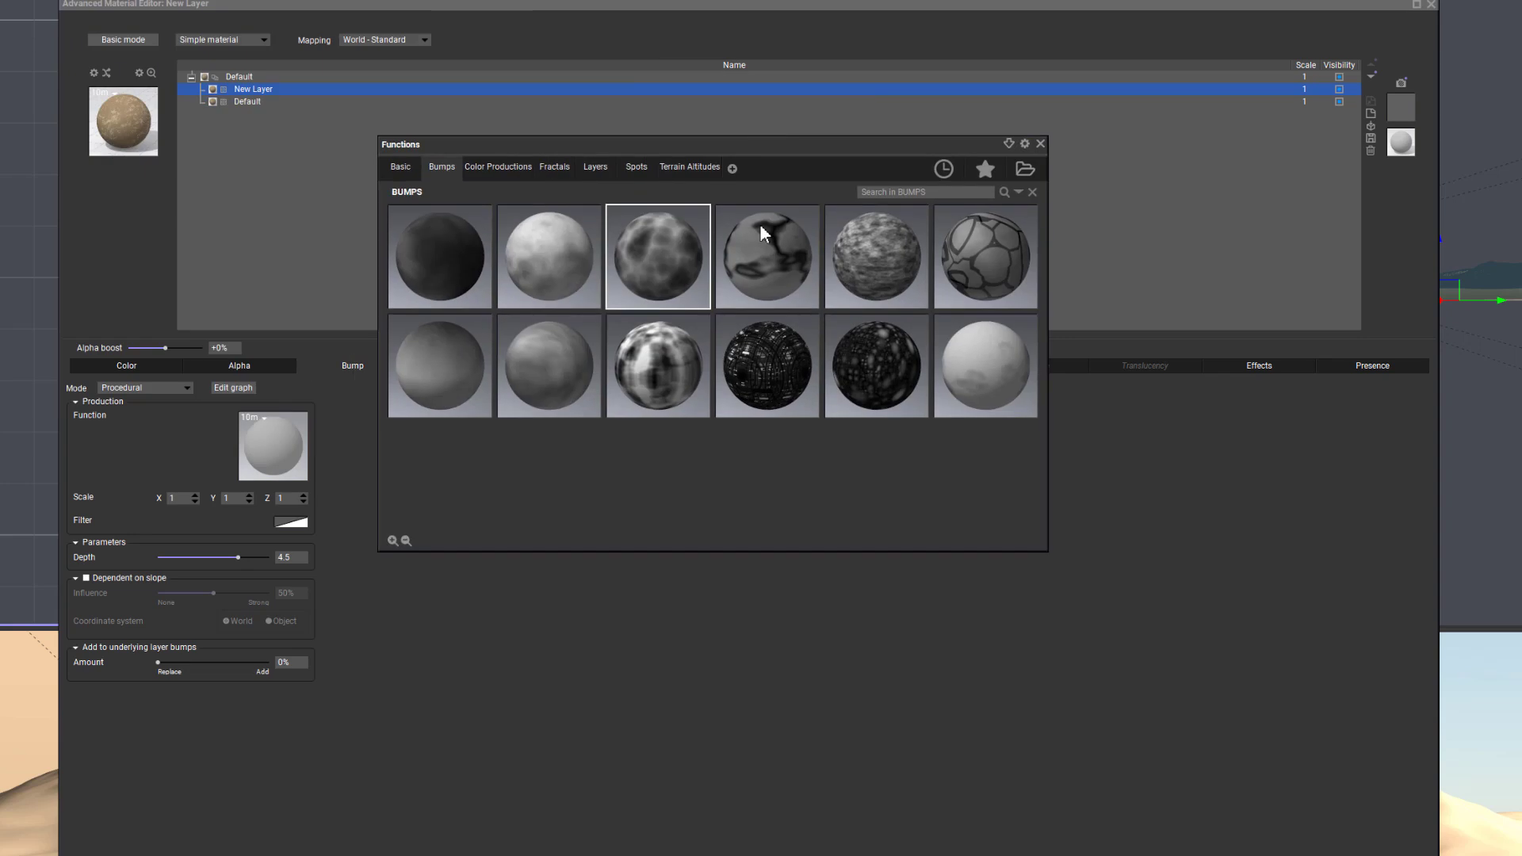
left_click(401, 166)
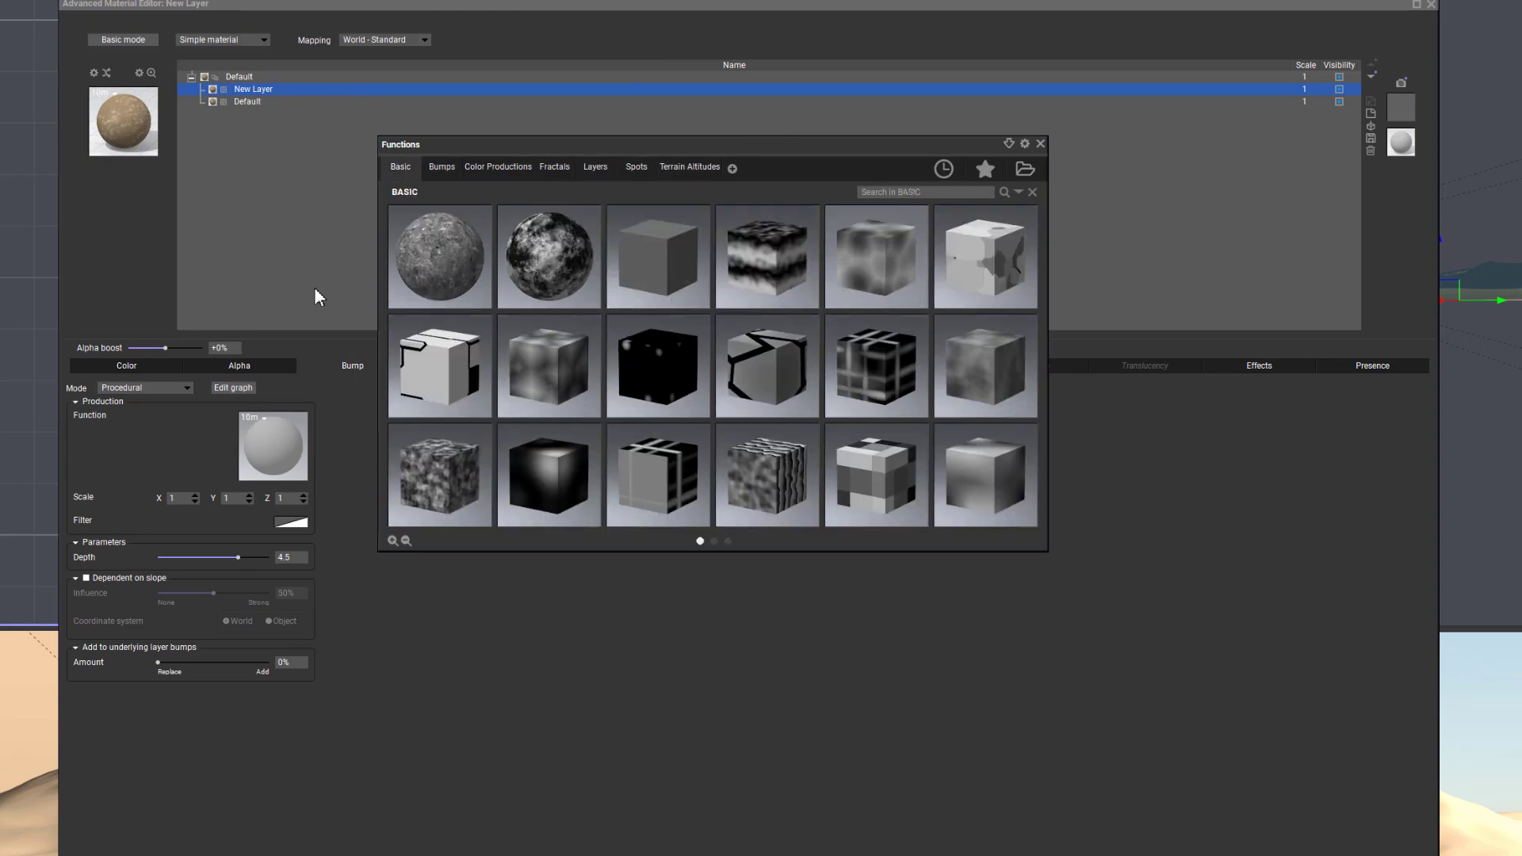
double_click(397, 252)
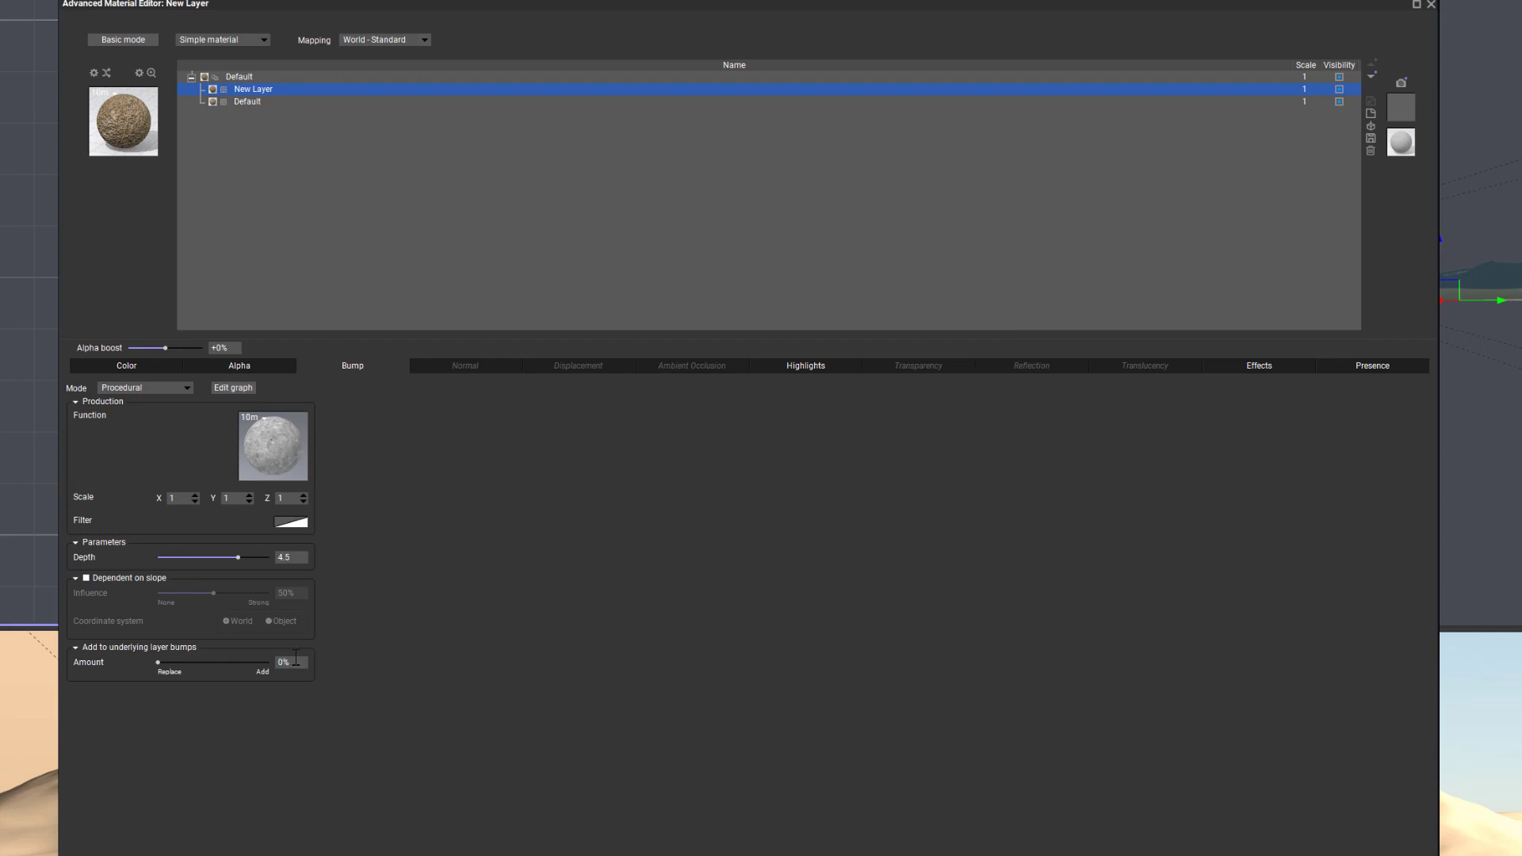
Set the new layer's bump depth to 0.05
left_click(292, 557)
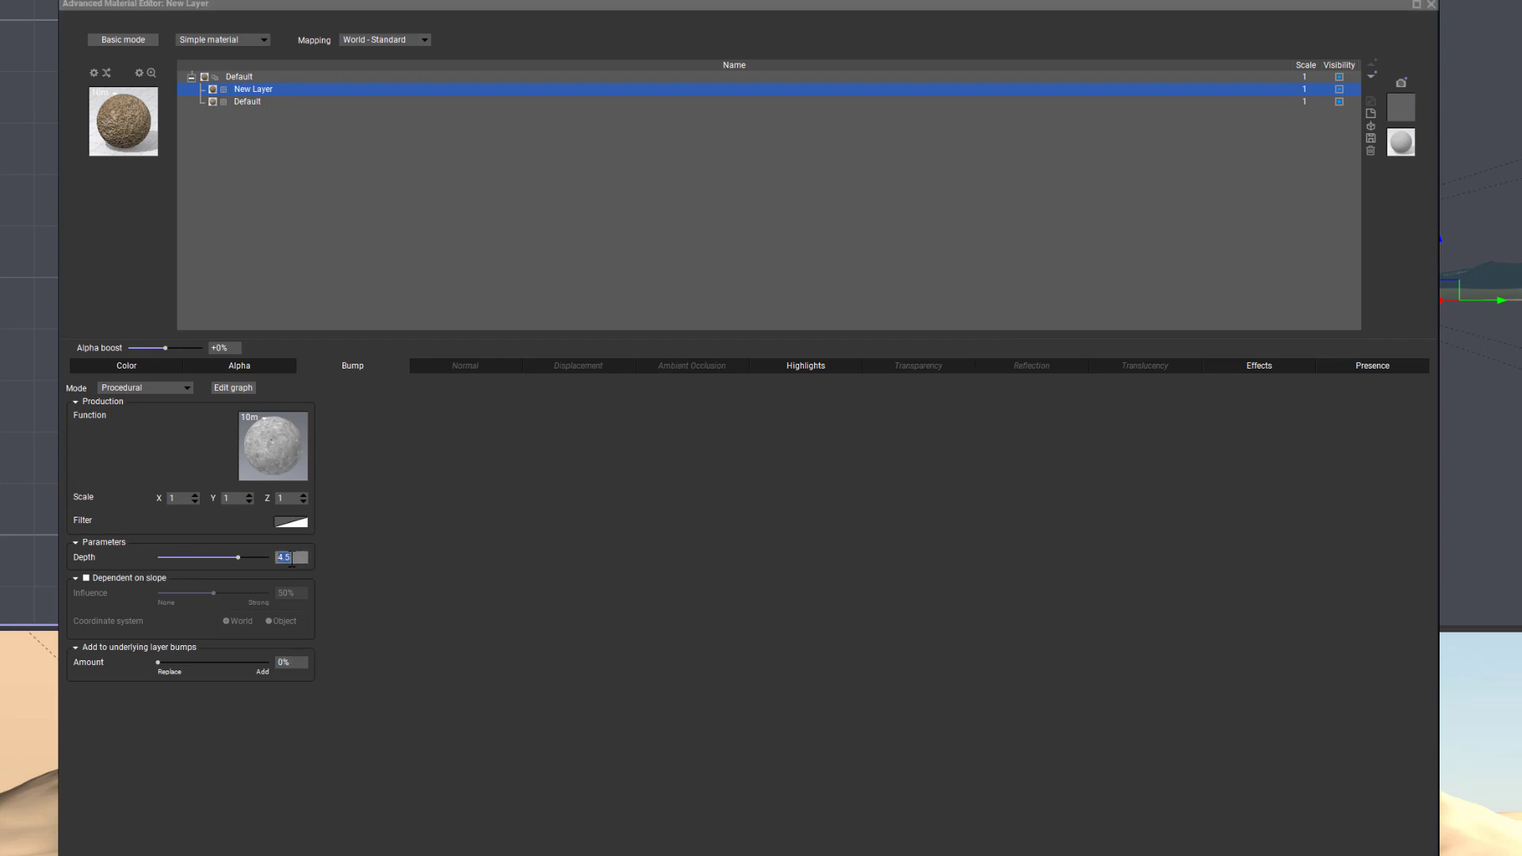
type("0.")
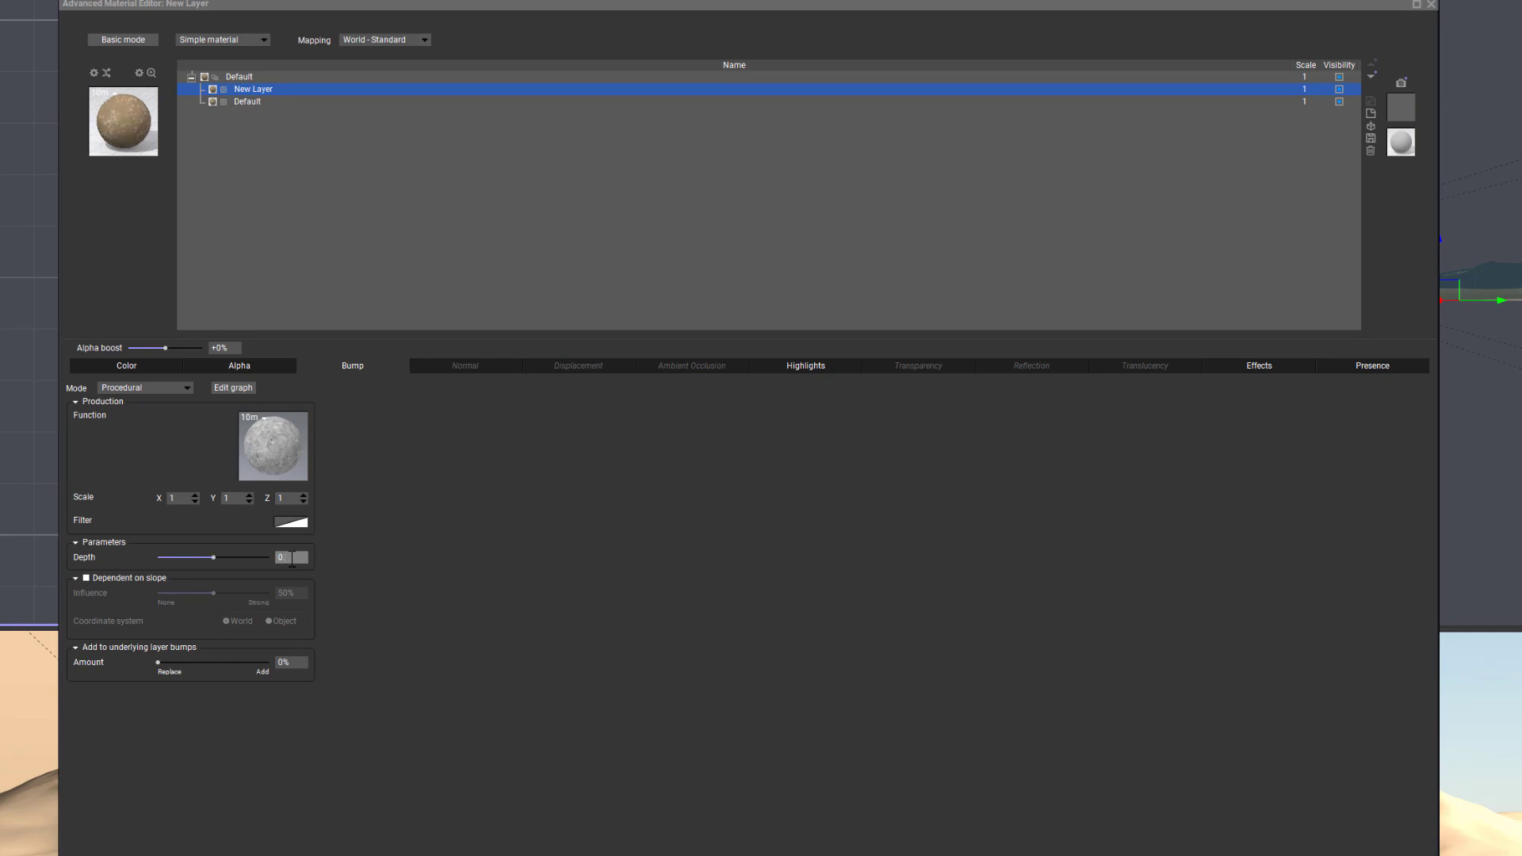
type("05")
key("Return")
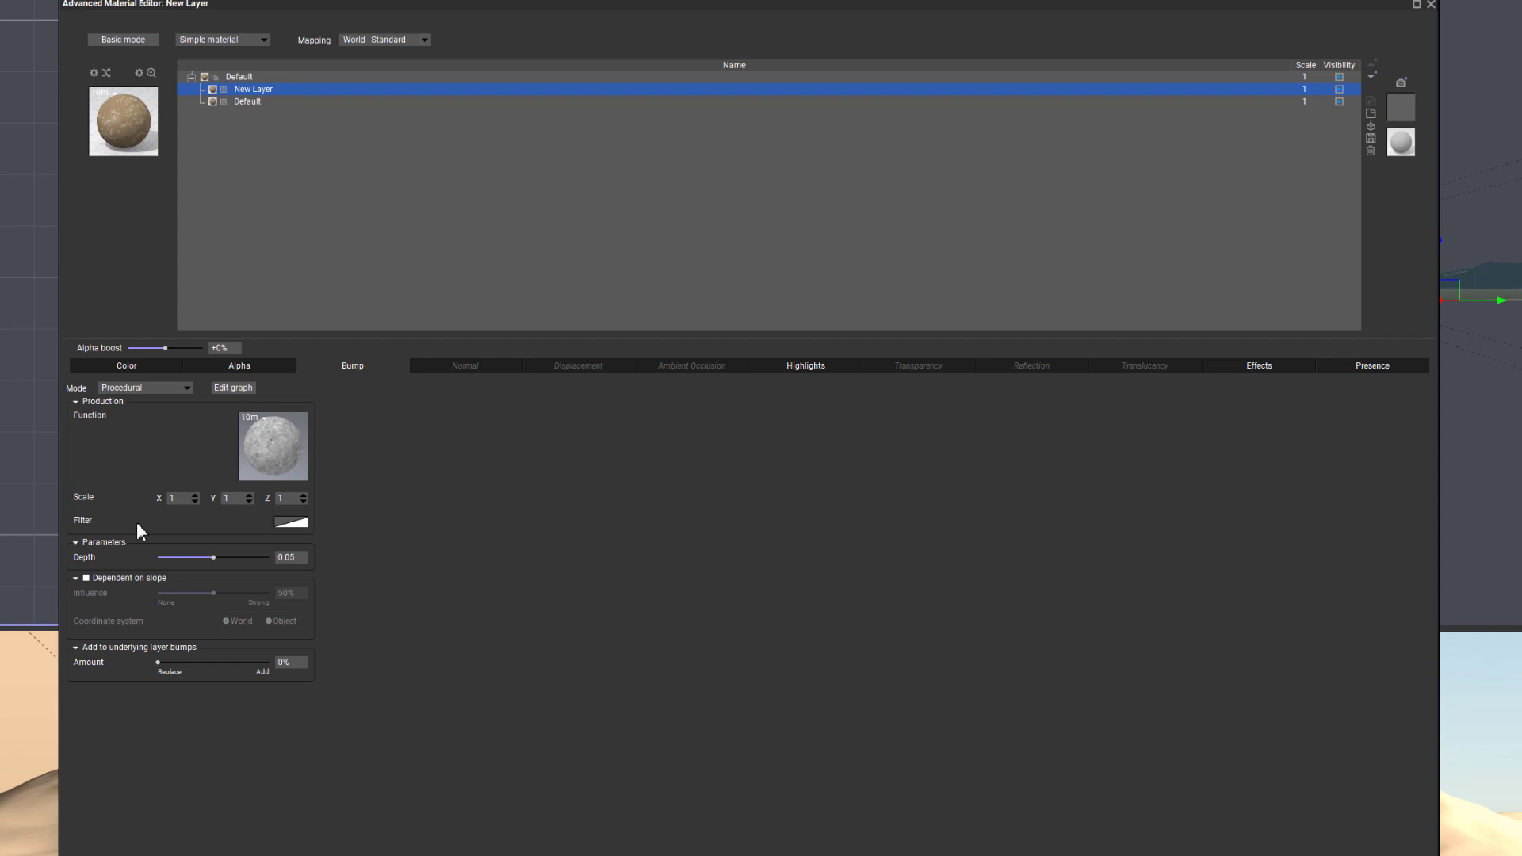
Scale the new layer's bump function to 0.1 in X, Y and Z
left_click(172, 497)
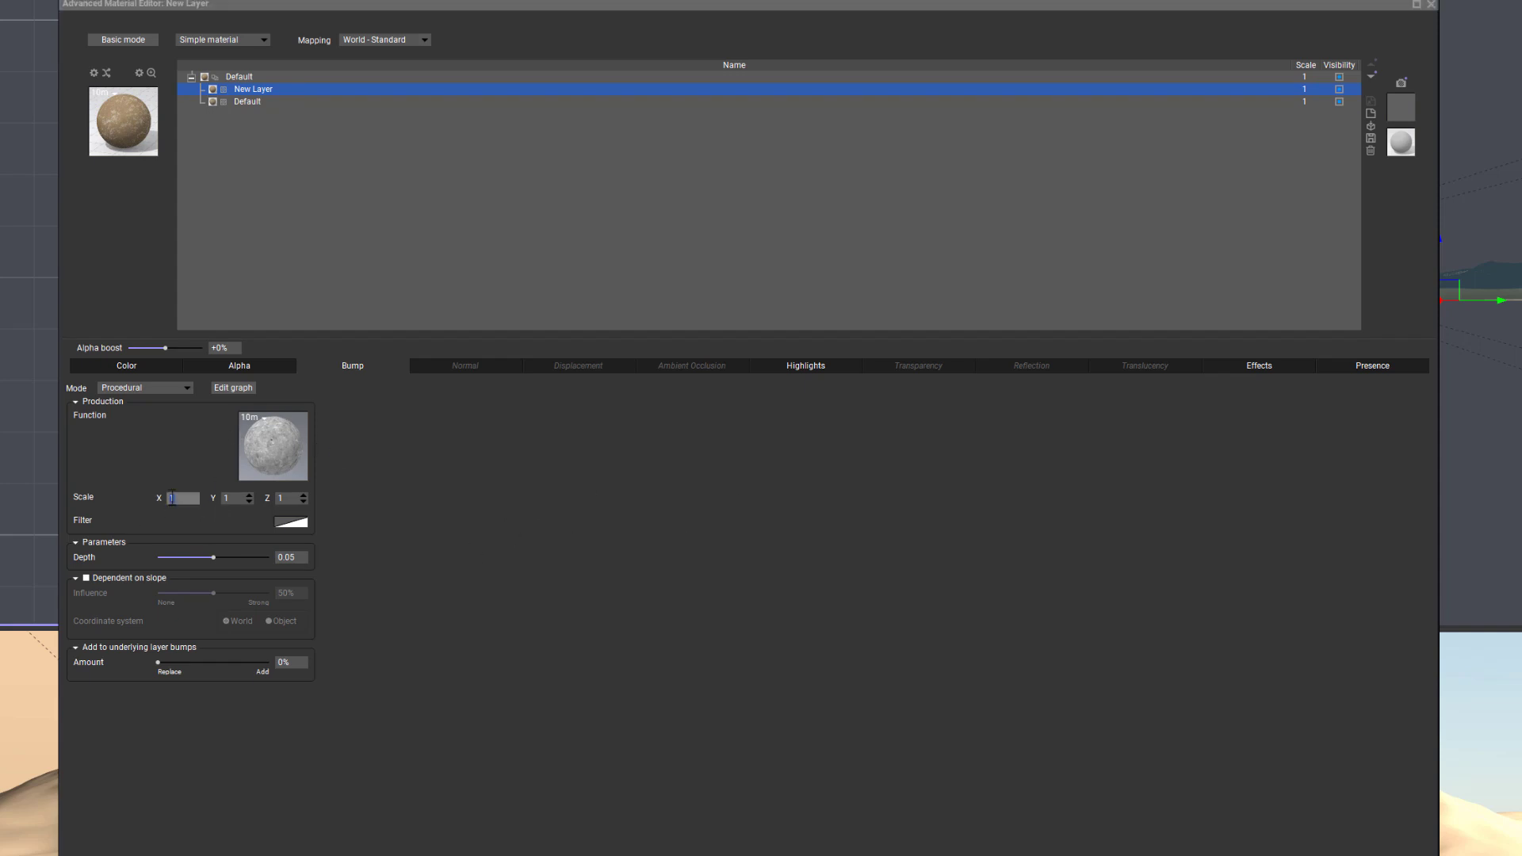
type("0.1")
left_click(236, 497)
type("0.1")
key("Return")
left_click(301, 499)
type("0.1")
key("Return")
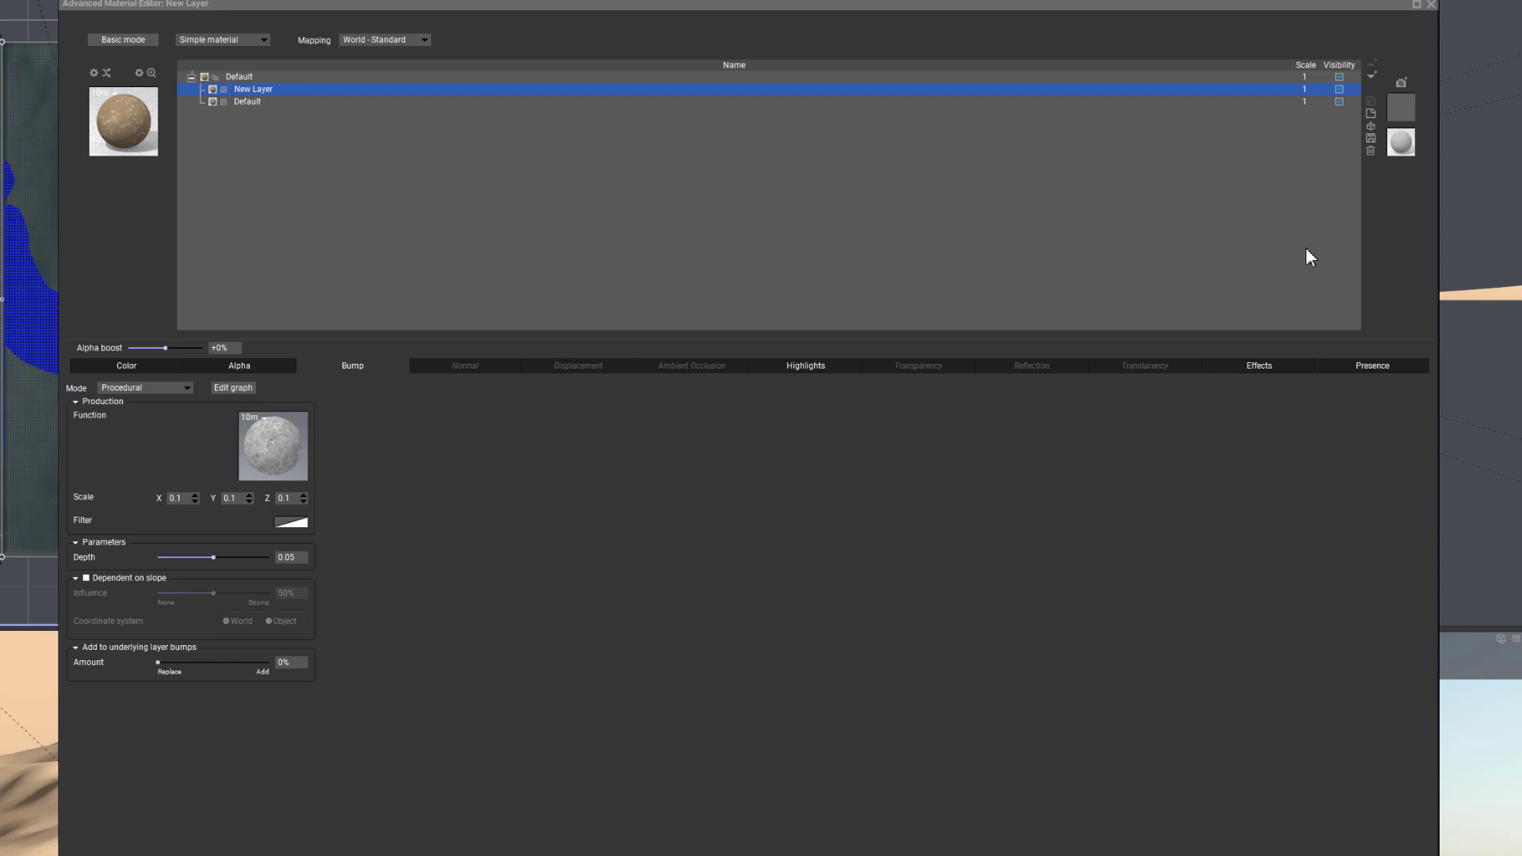
Limit the new layer's presence by lowering the top of its altitude range to -0.15
left_click(1363, 366)
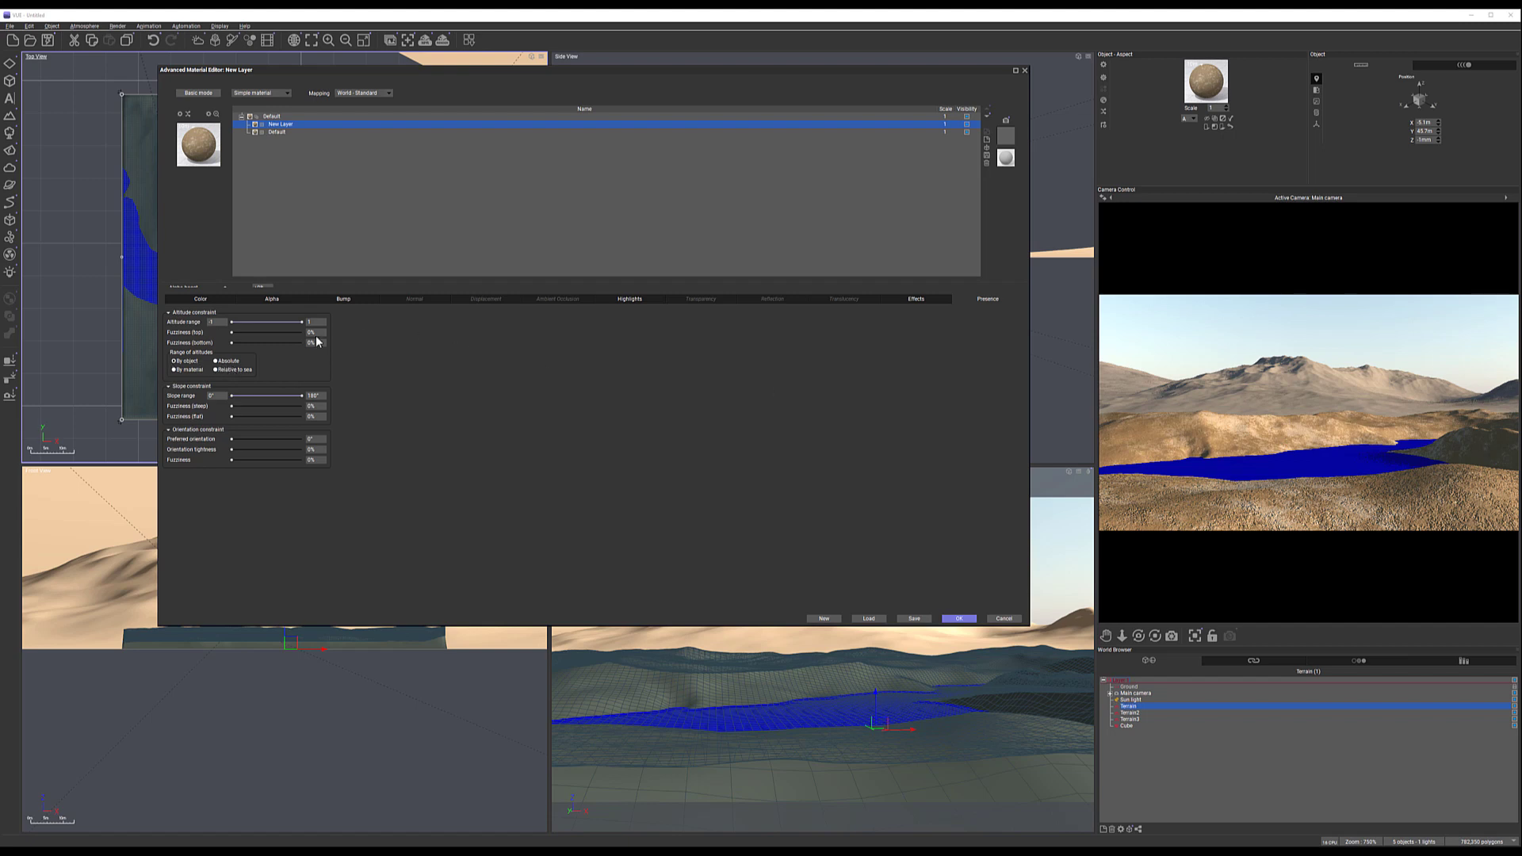
left_click_drag(298, 320, 265, 321)
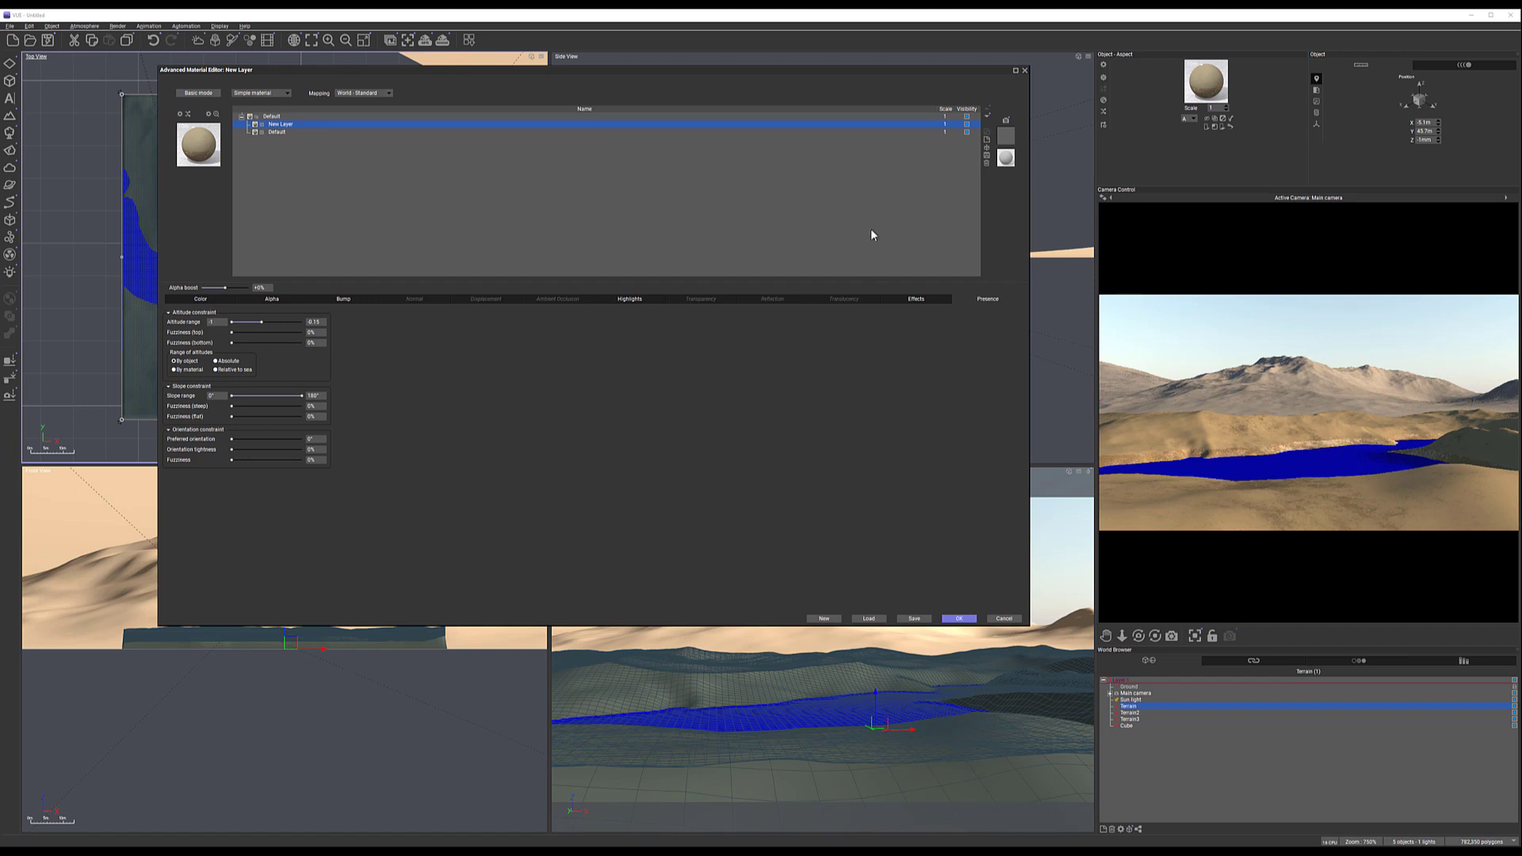
Turn on the new layer's visibility highlight and set the highlight color to orange
left_click(967, 126)
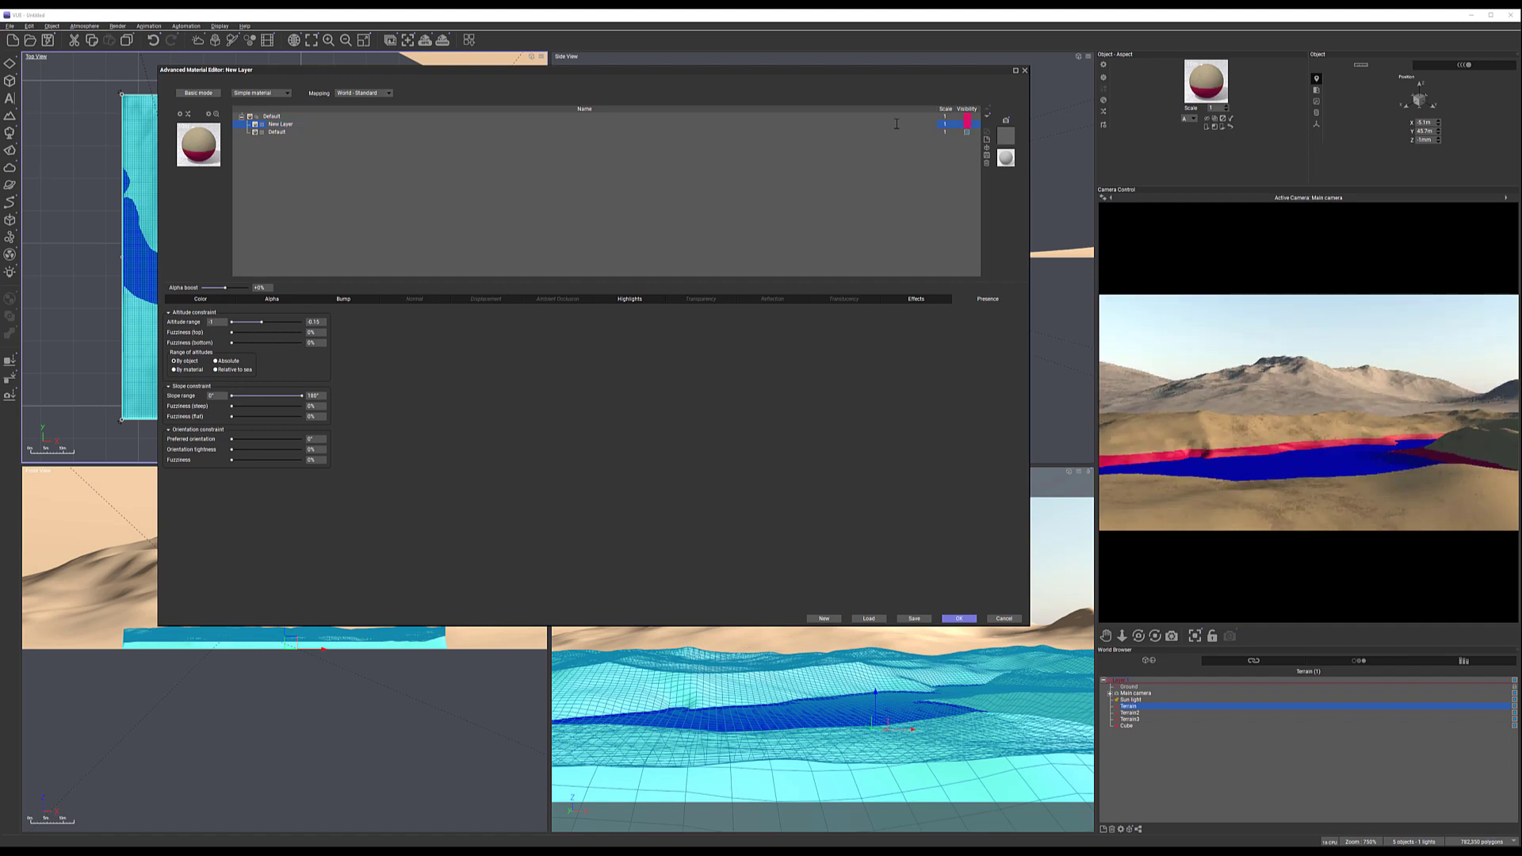
left_click(968, 123)
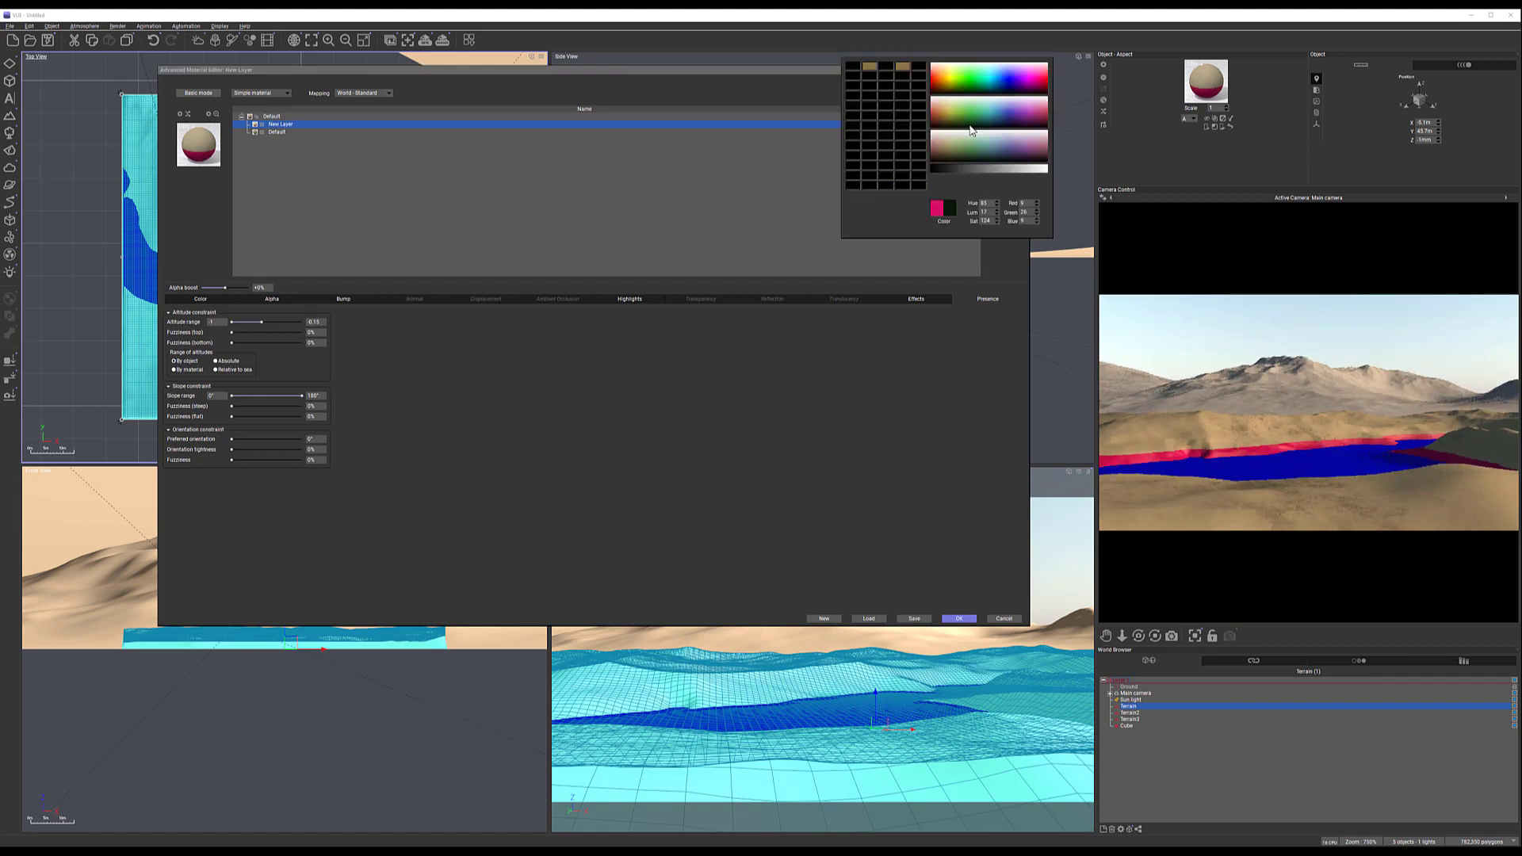
left_click(936, 79)
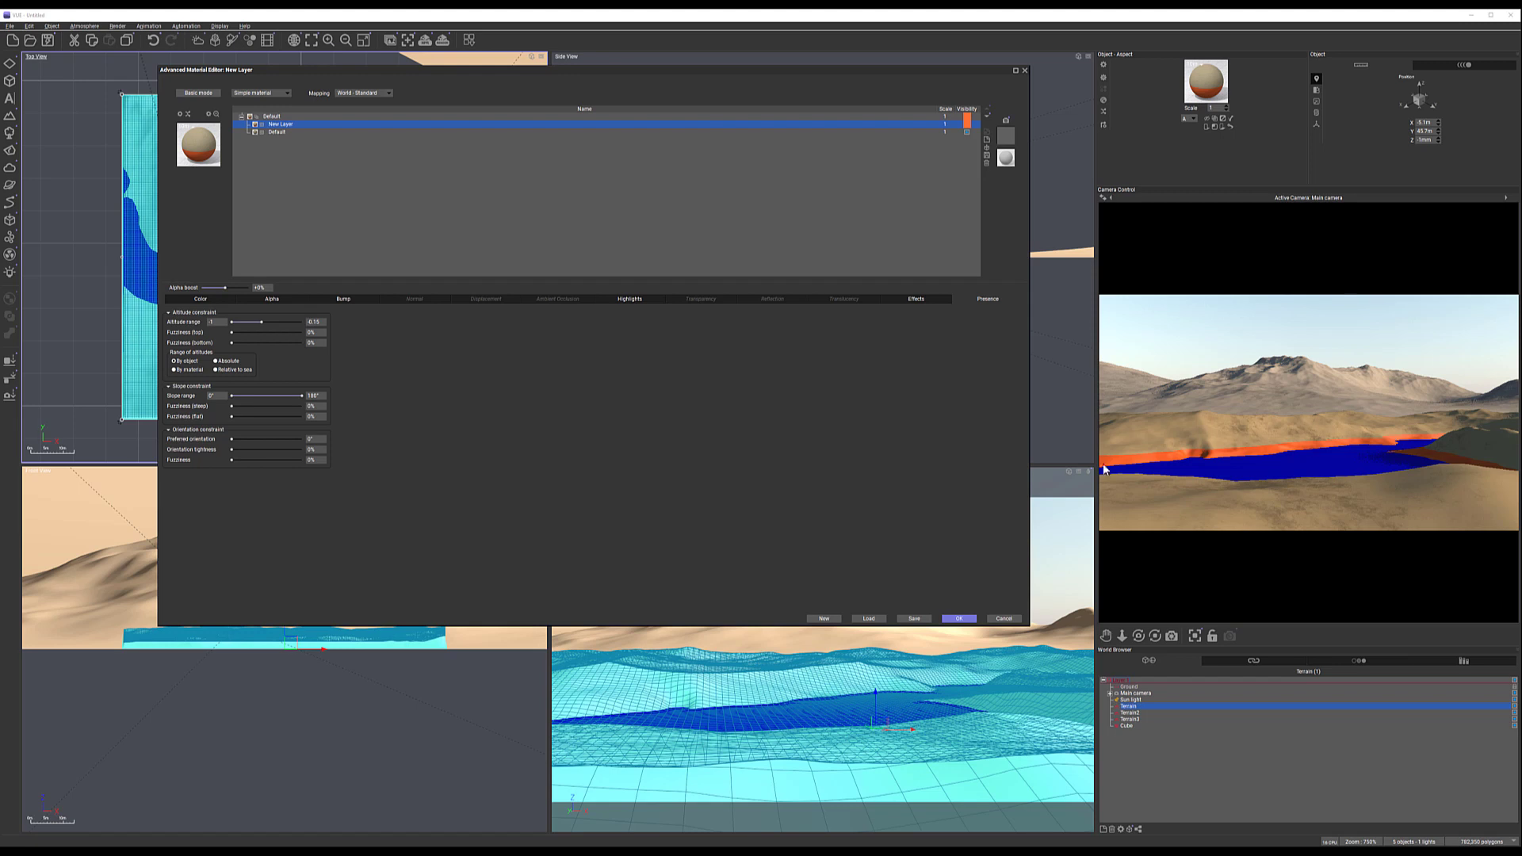
Lower the top of the new layer's altitude range to -0.27 and raise its top fuzziness to about 28%
right_click(1253, 467)
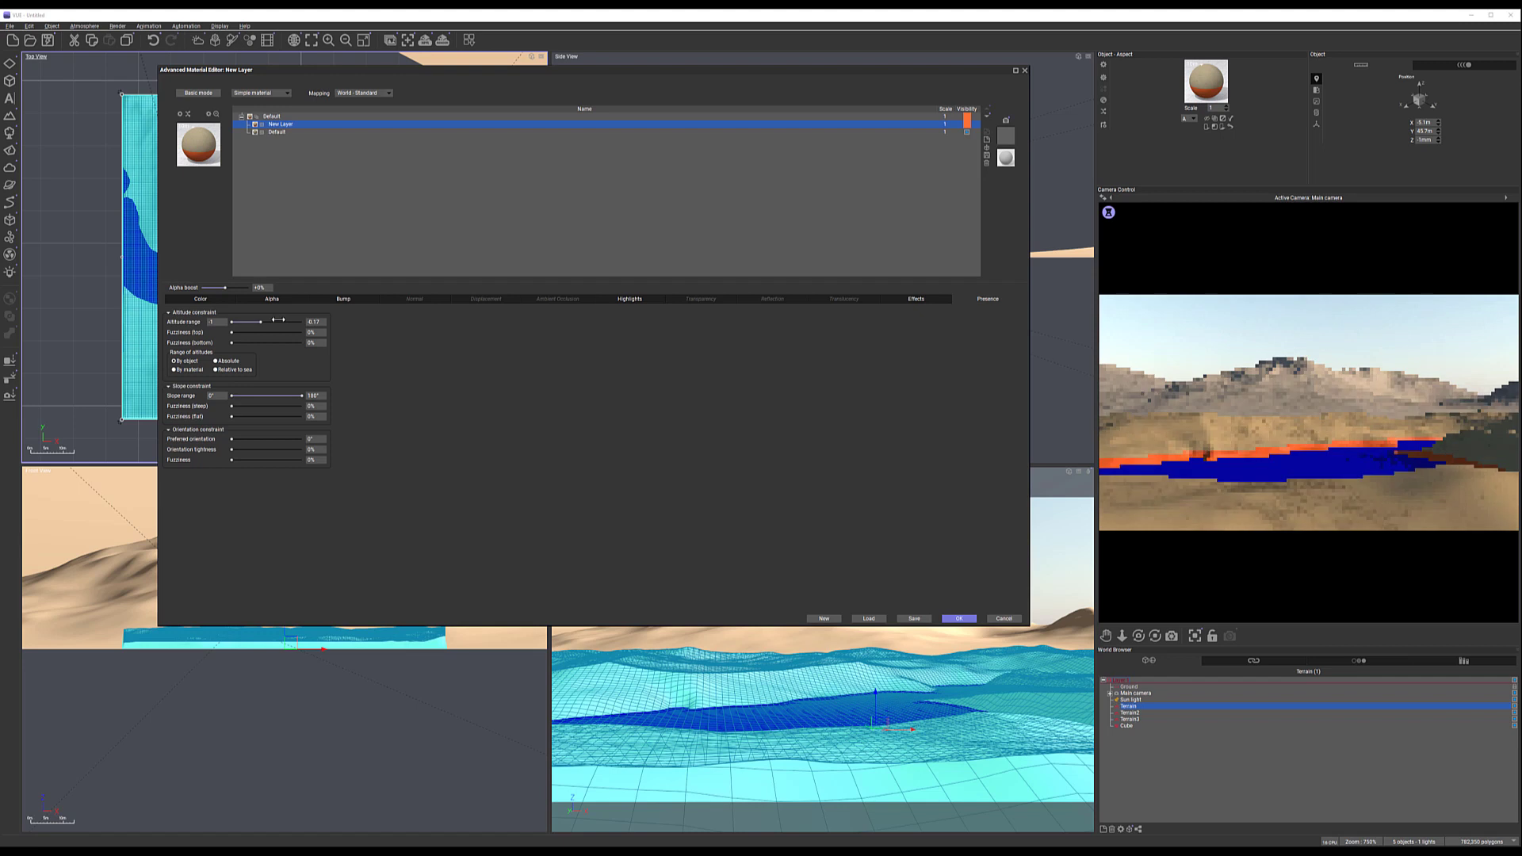
left_click_drag(278, 320, 270, 317)
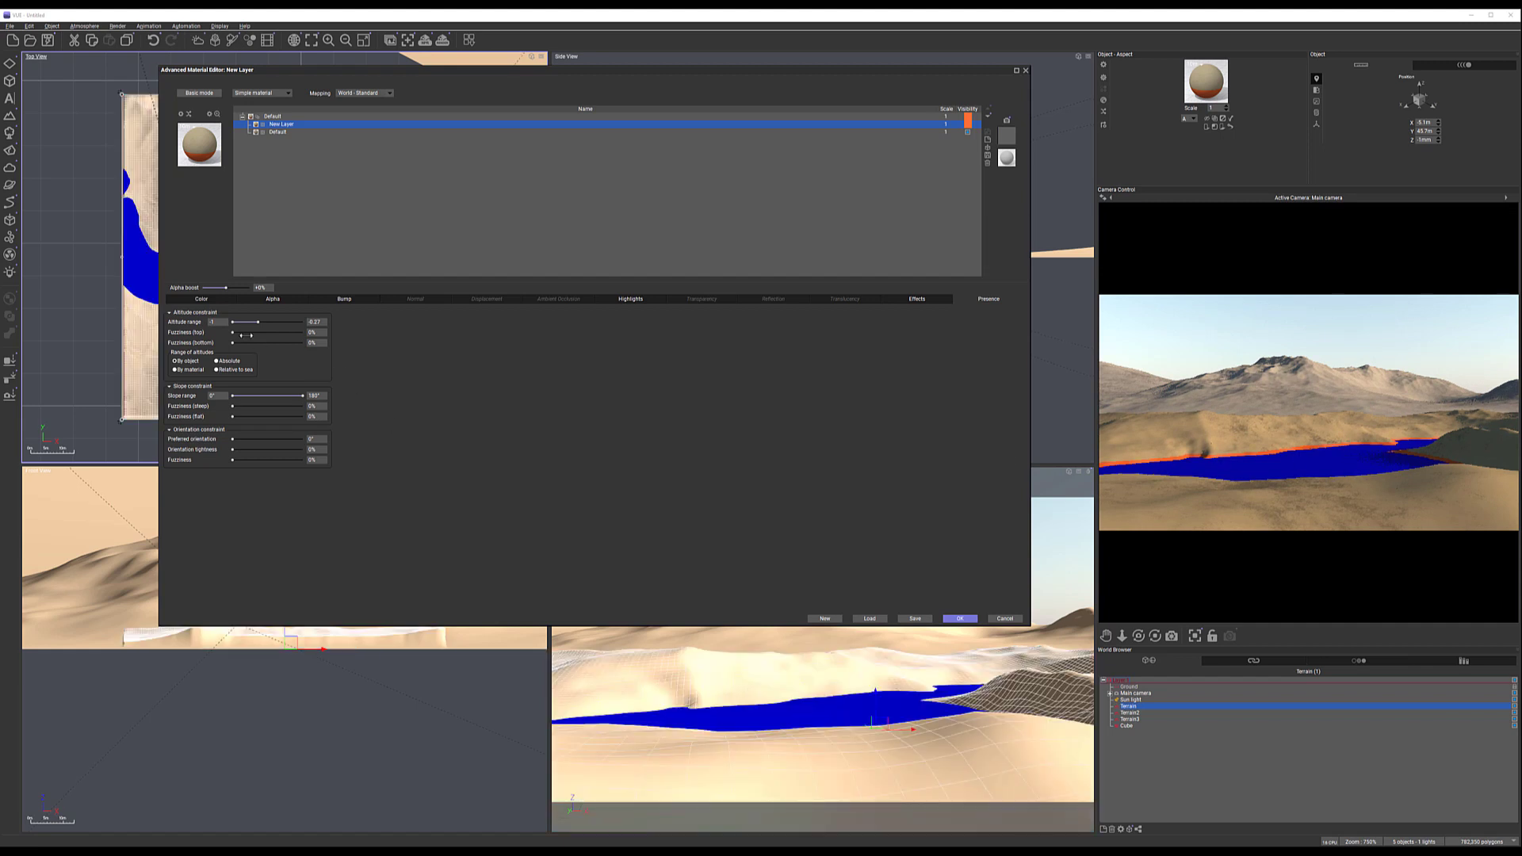
left_click_drag(232, 332, 248, 332)
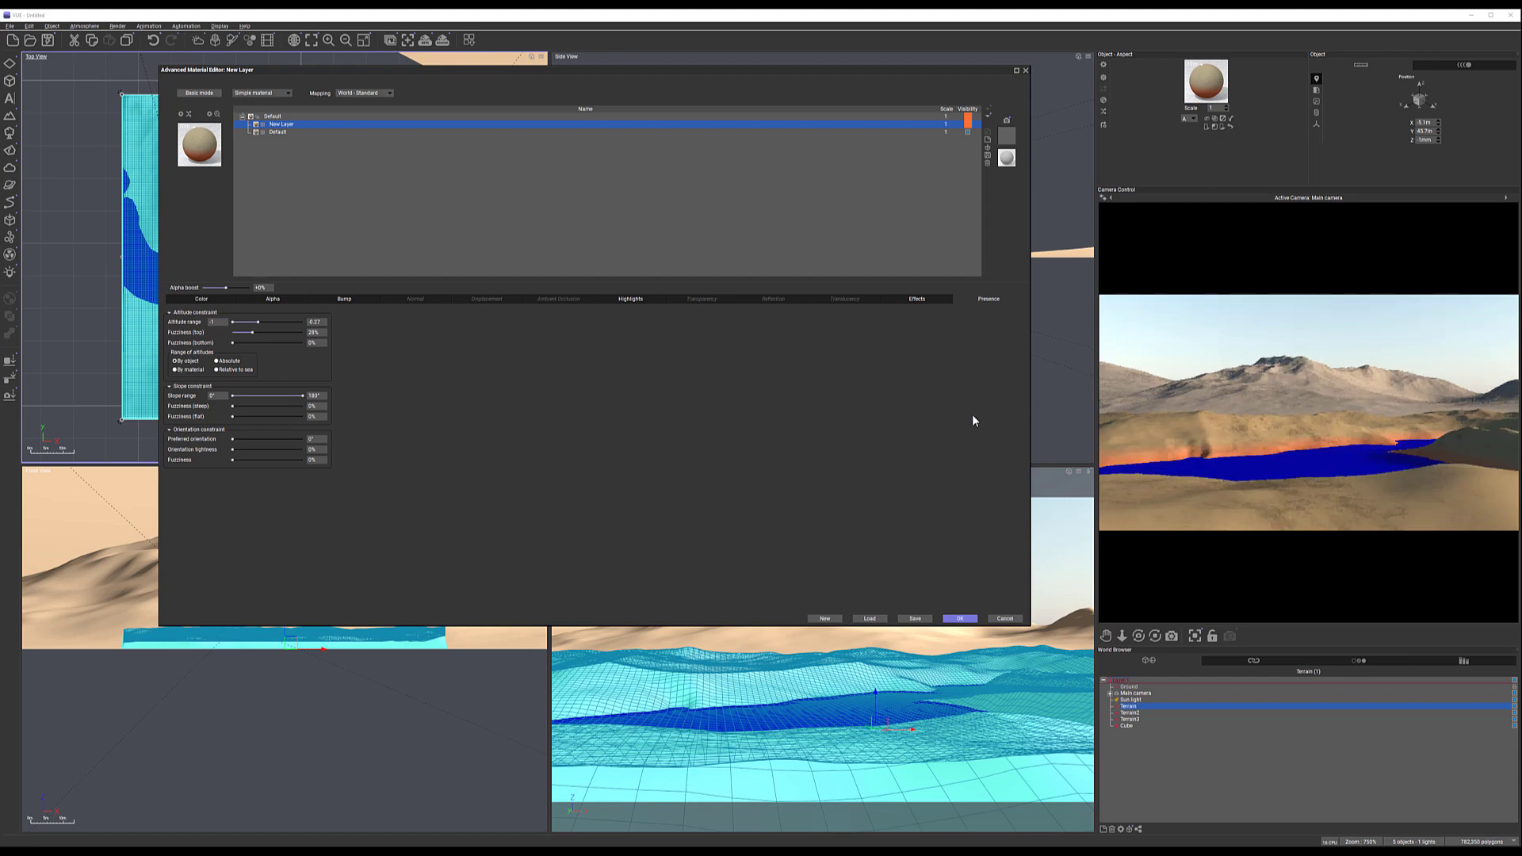
Turn off the new layer's visibility highlight and rename the layer sand
left_click(967, 124)
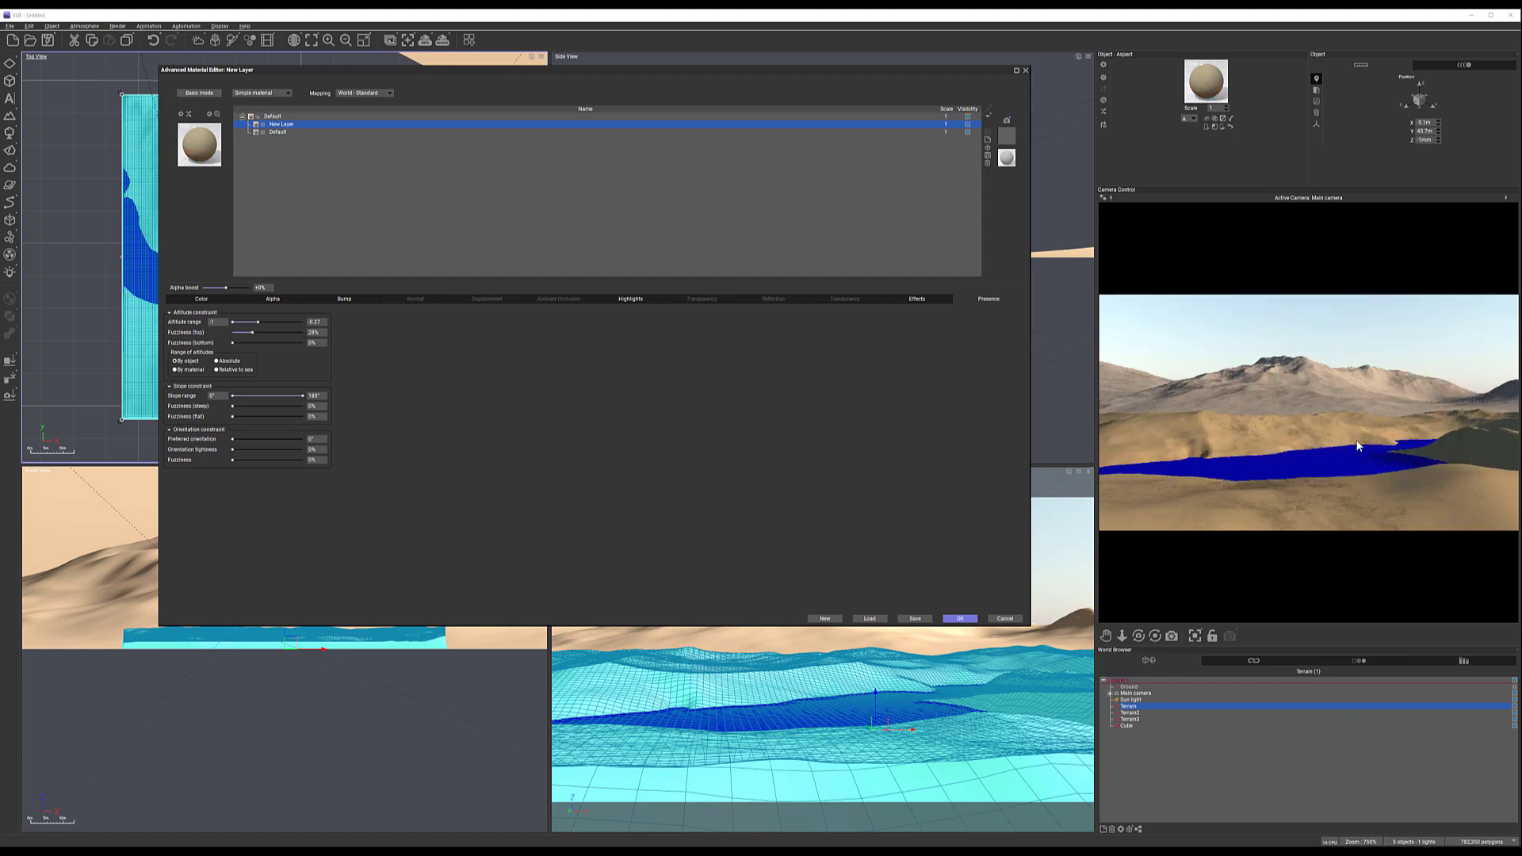
right_click(1425, 440)
left_click(1447, 431)
double_click(290, 124)
type("N")
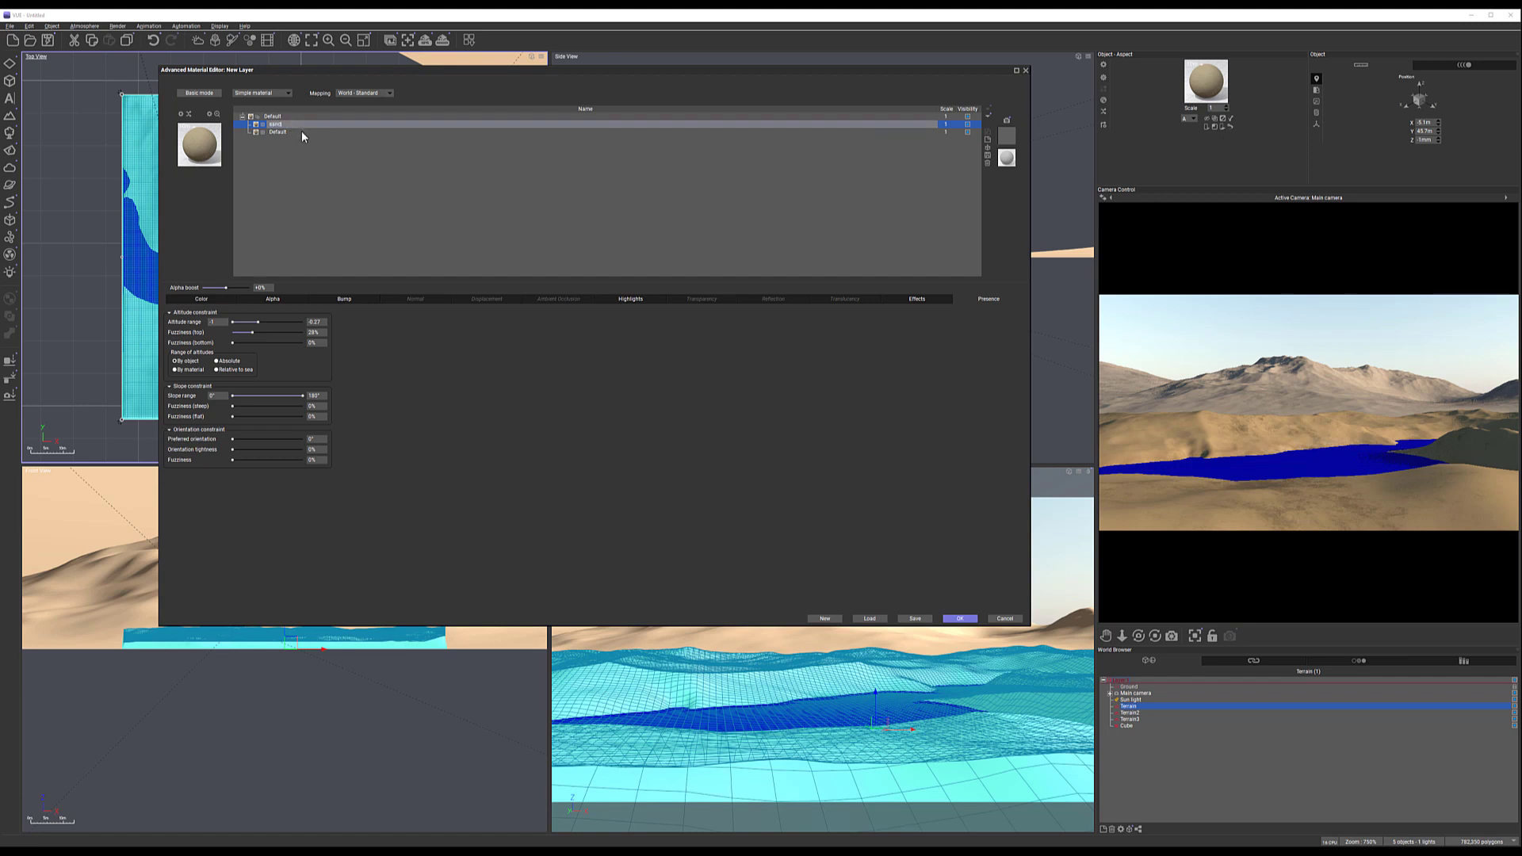
Add a new material layer between the sand layer and the Default layer
left_click(301, 132)
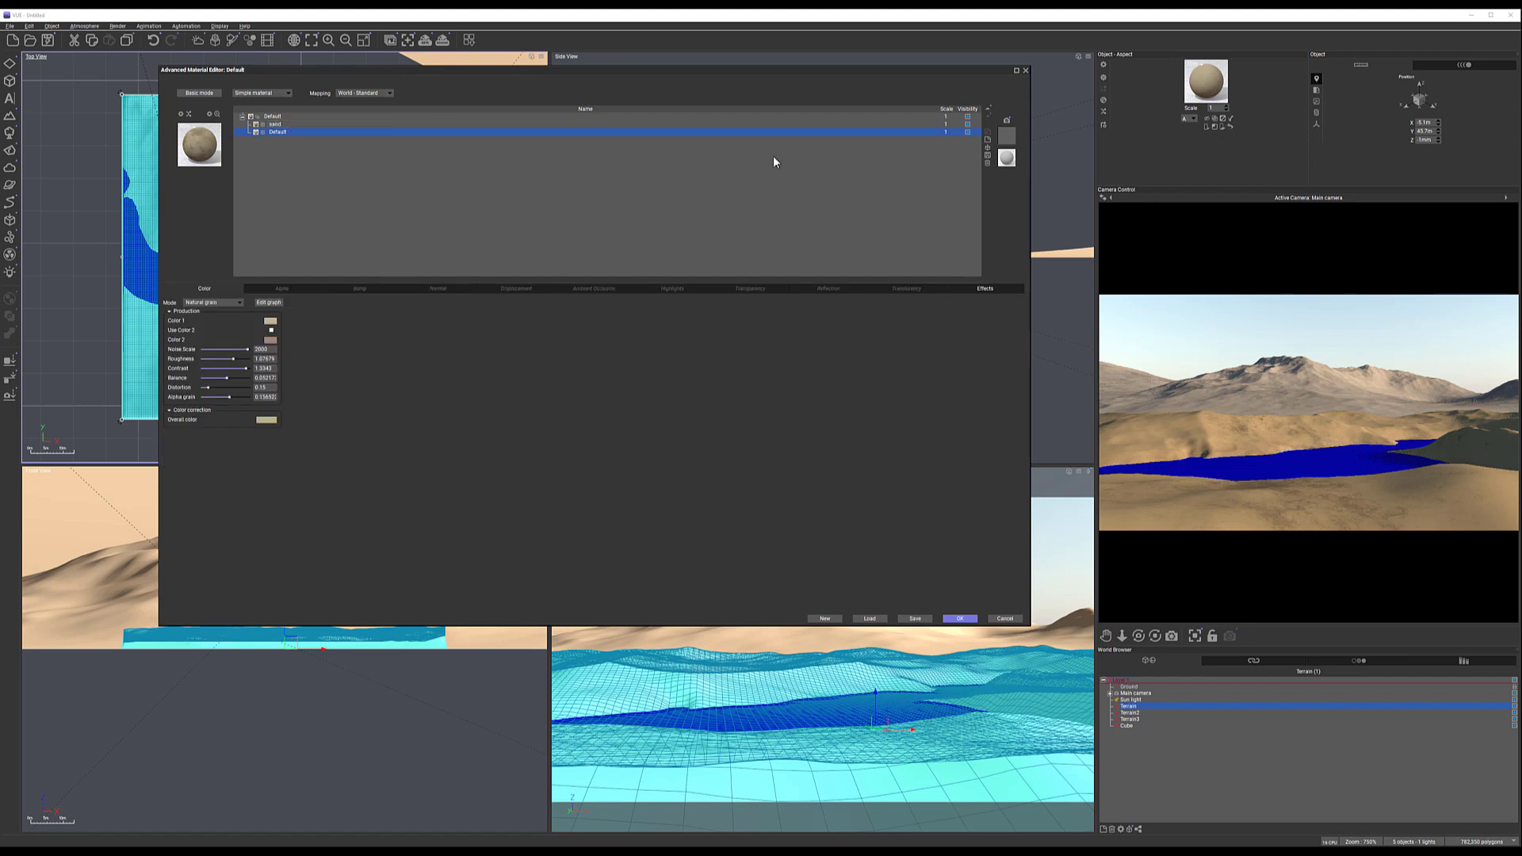
left_click(988, 140)
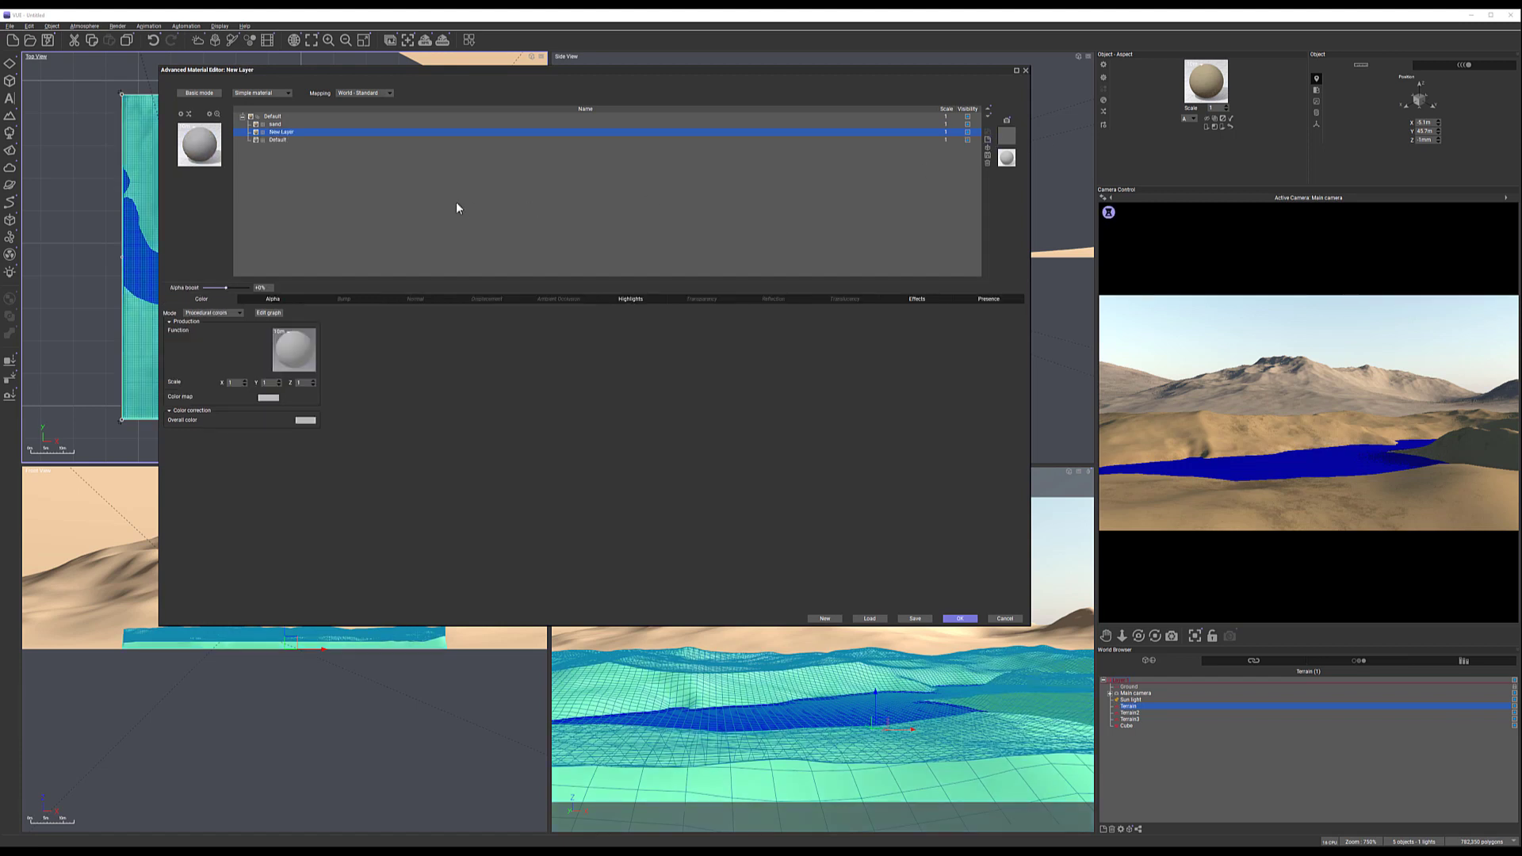
double_click(283, 133)
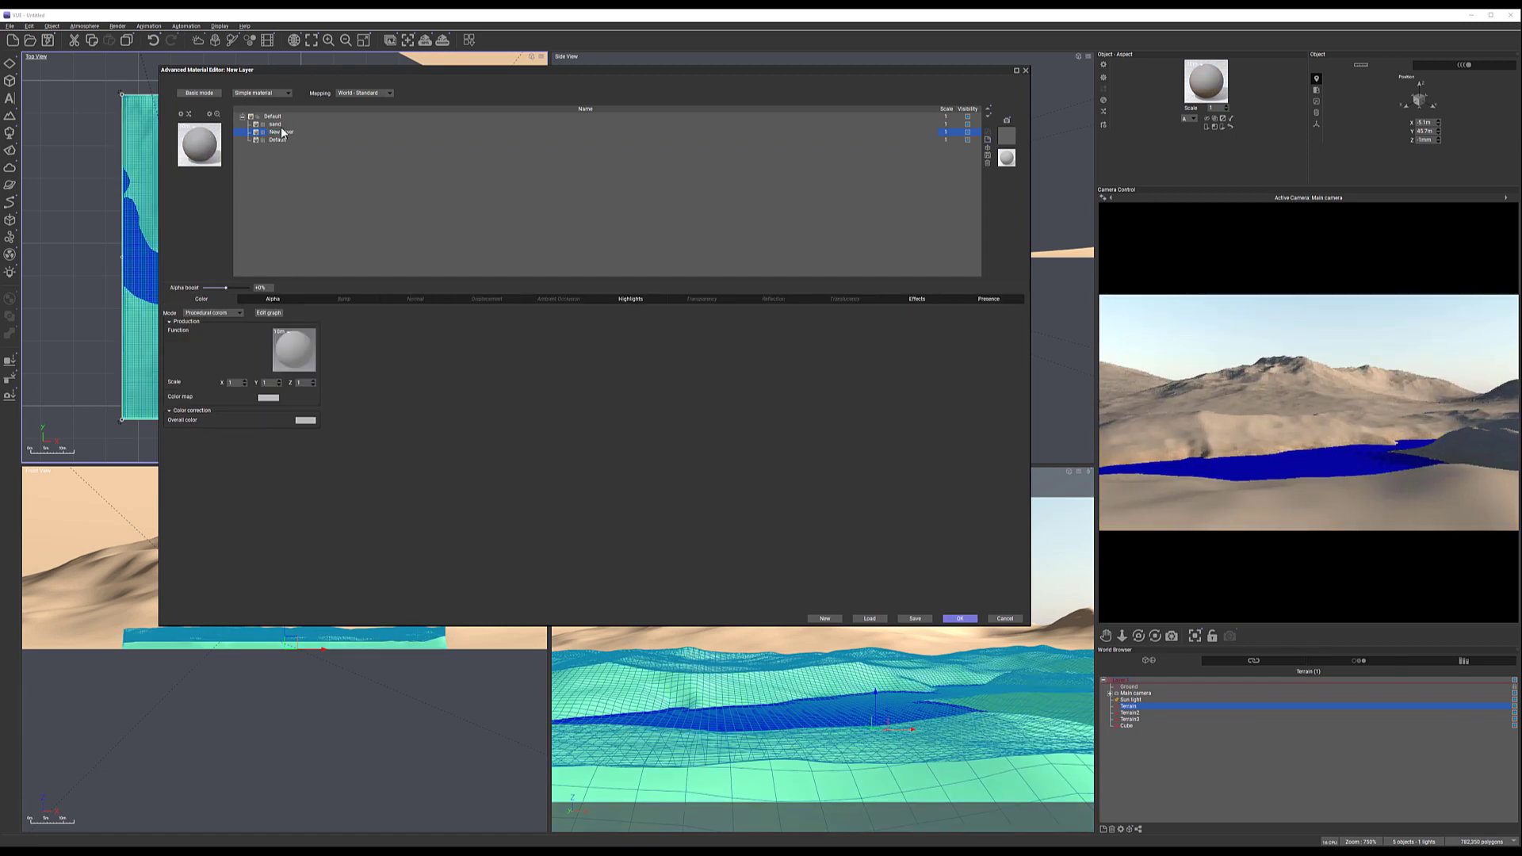
double_click(282, 131)
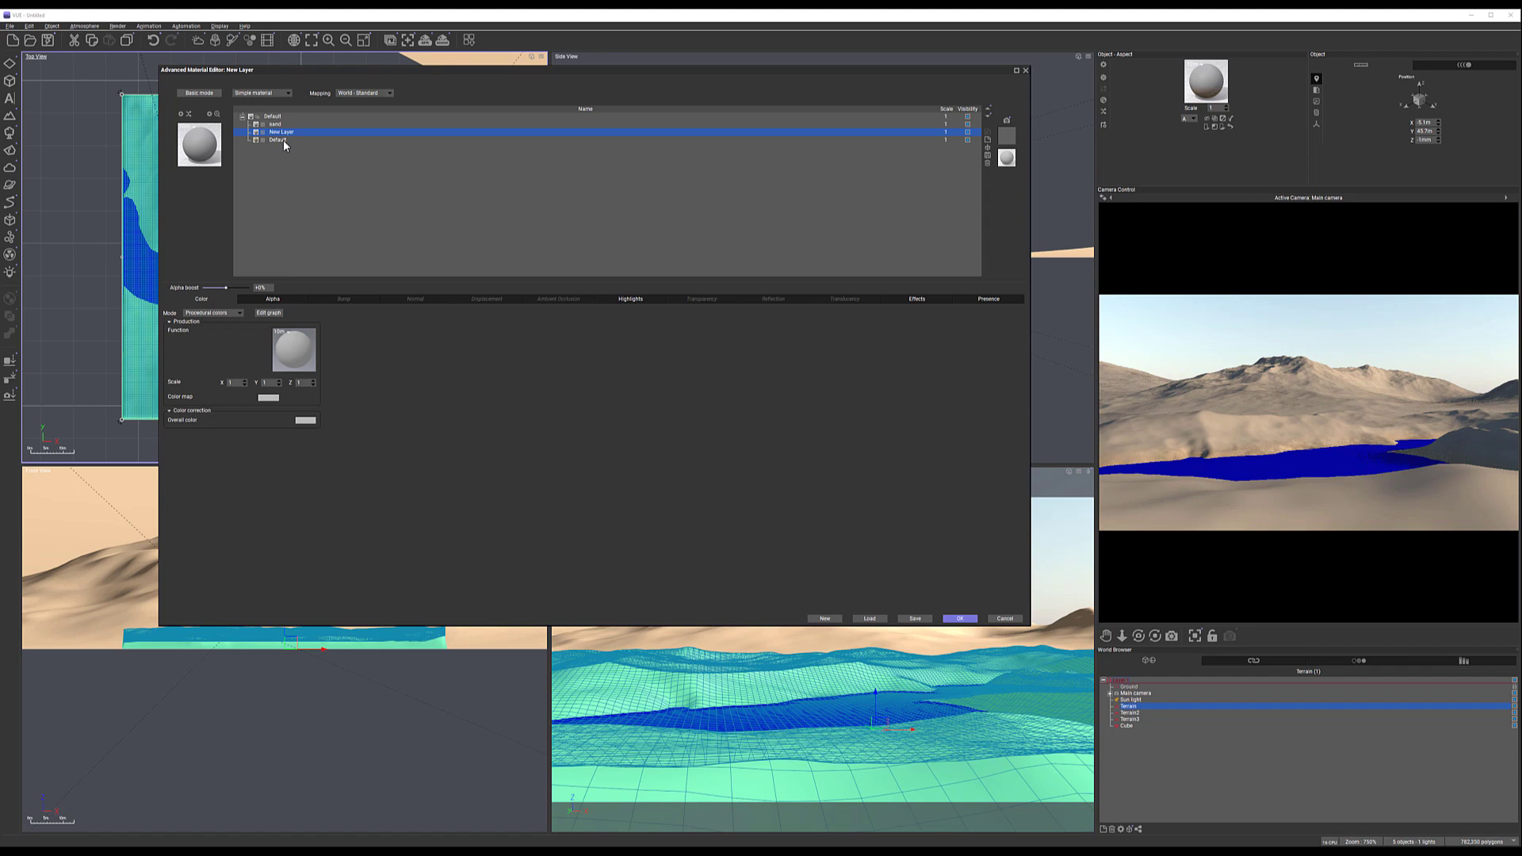
Move the new layer above the sand layer, then back below it in the layer order
left_click(926, 134)
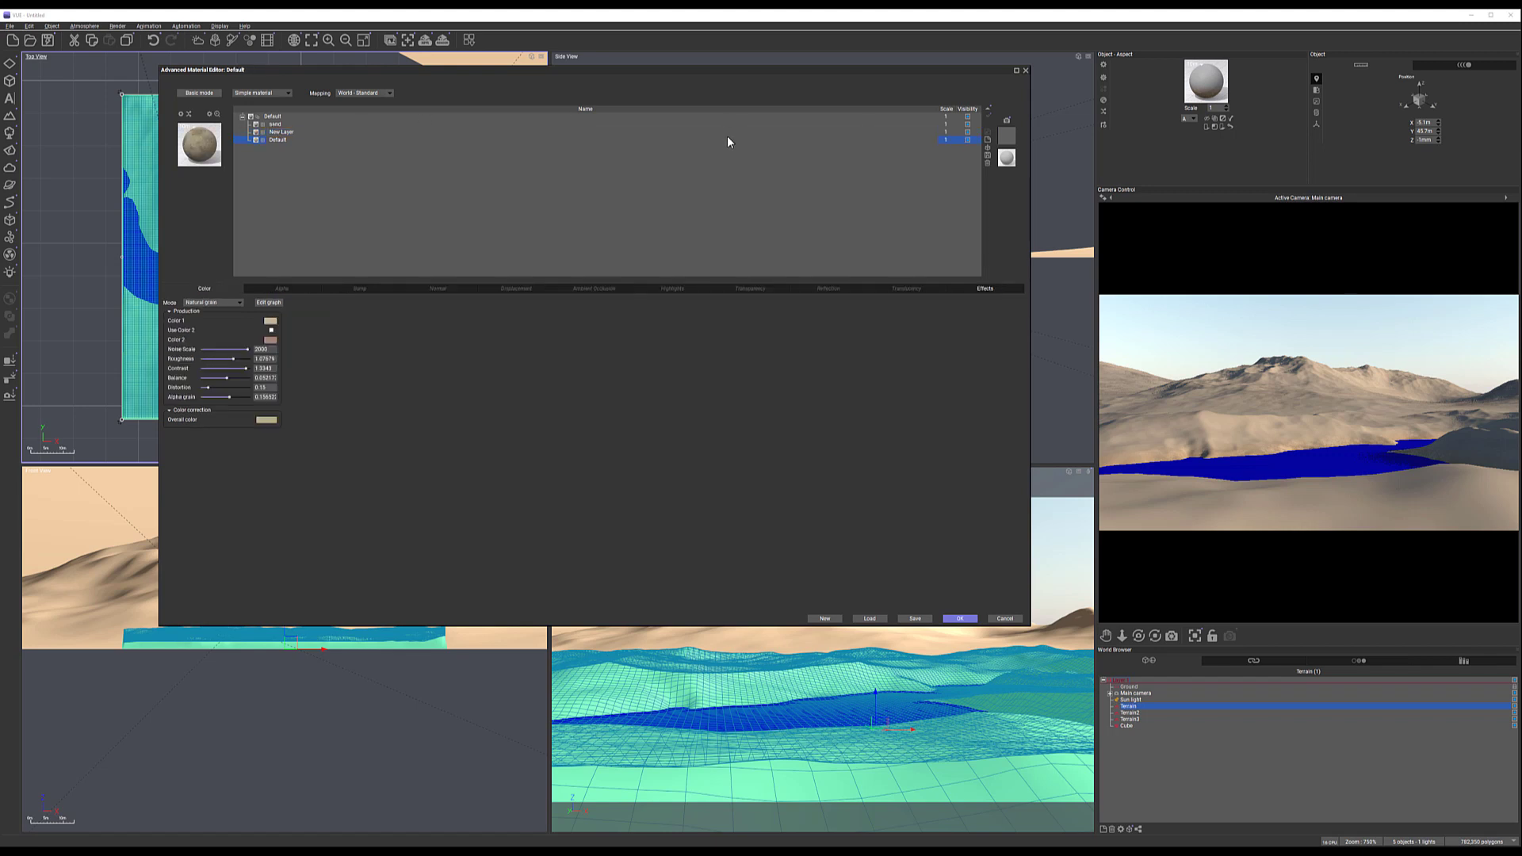
left_click(988, 111)
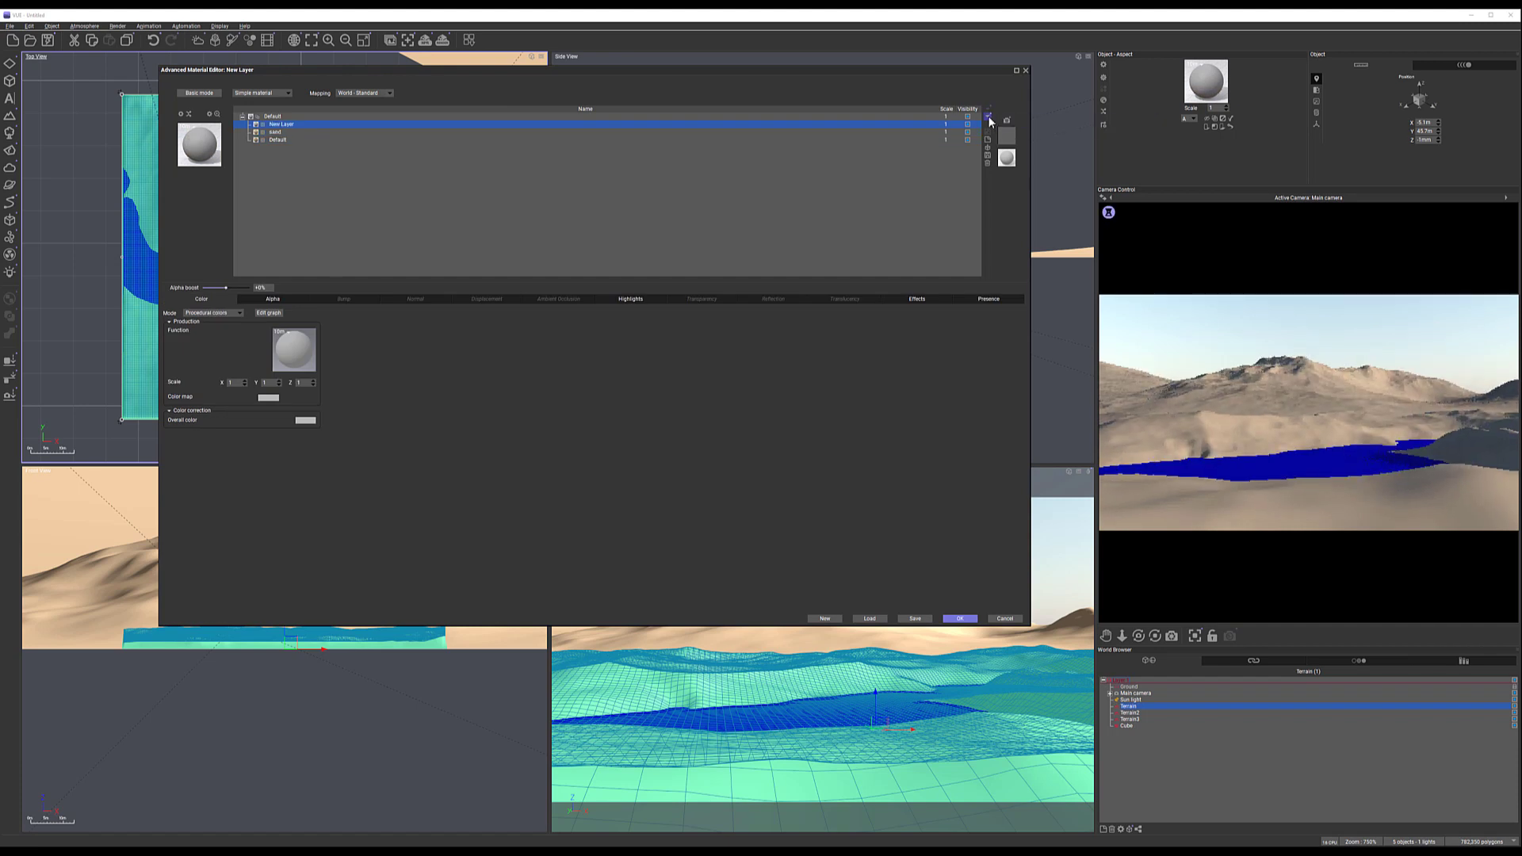
left_click(988, 117)
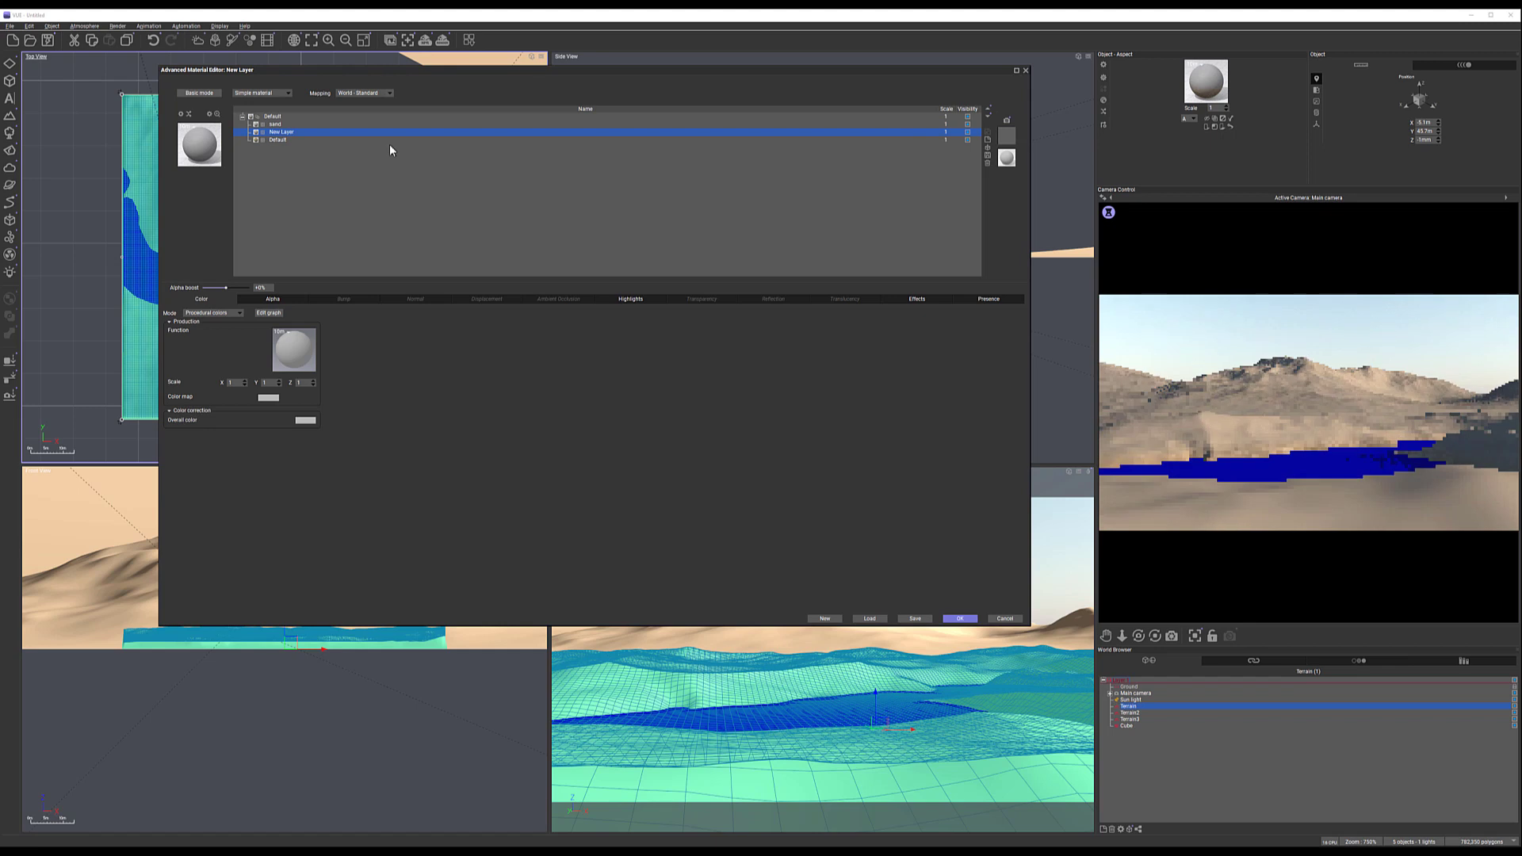
Rename the new layer below sand as grass
double_click(305, 133)
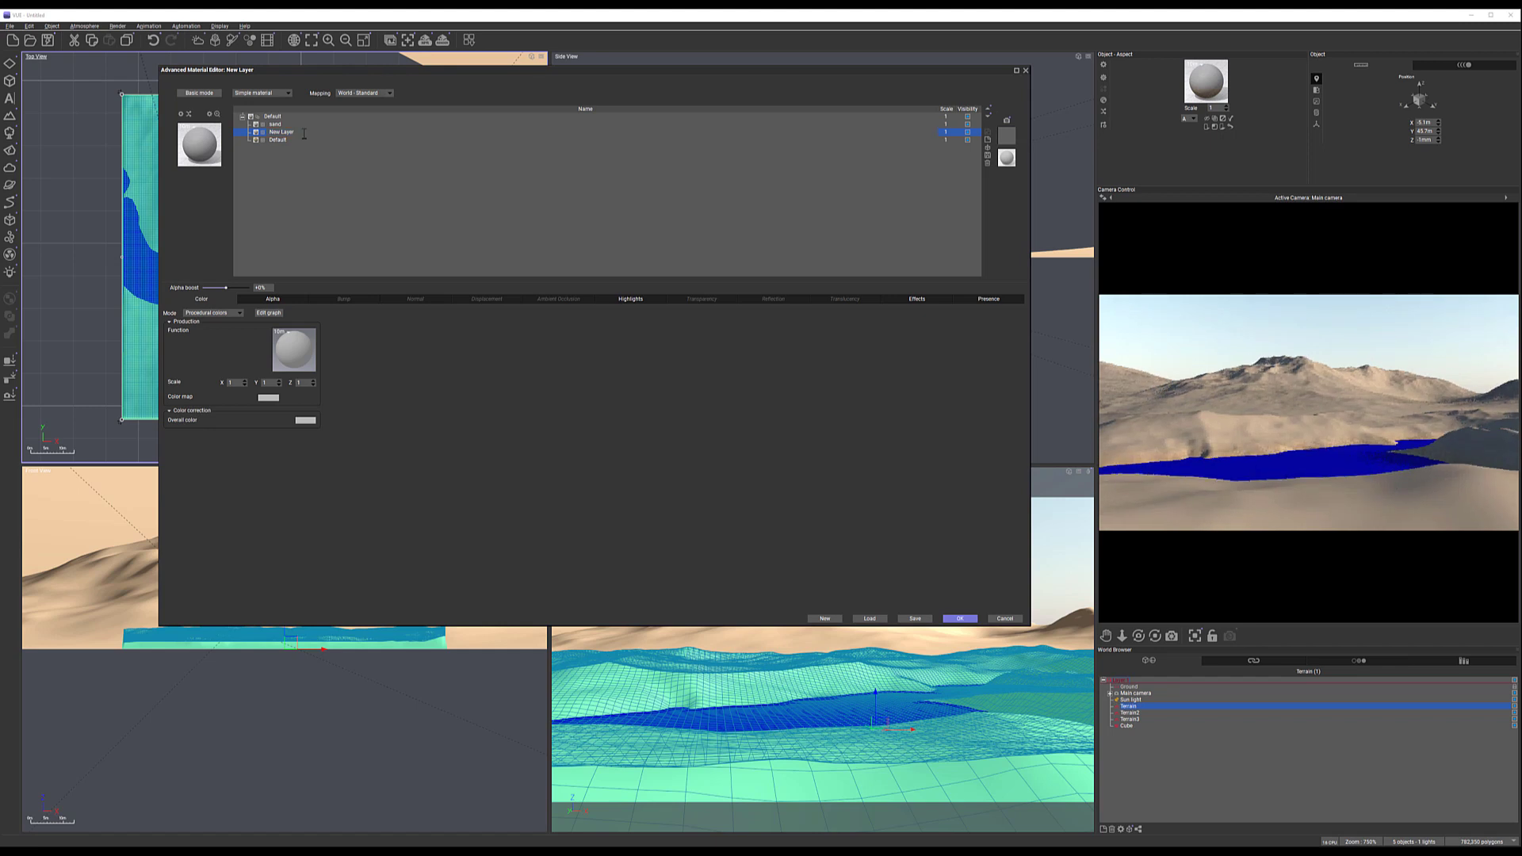
key("Escape")
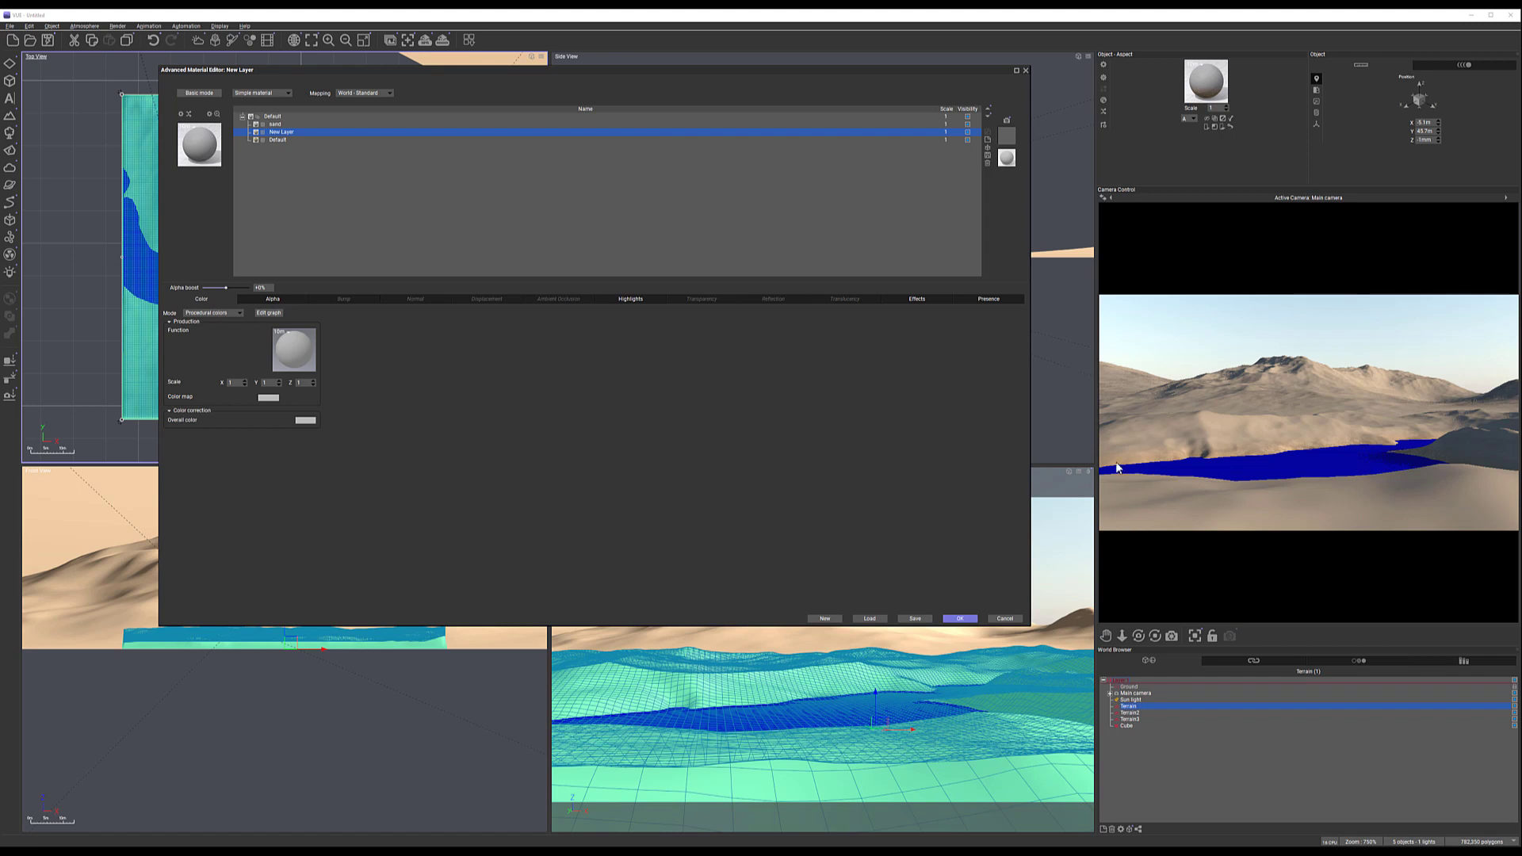
double_click(314, 130)
type("gl")
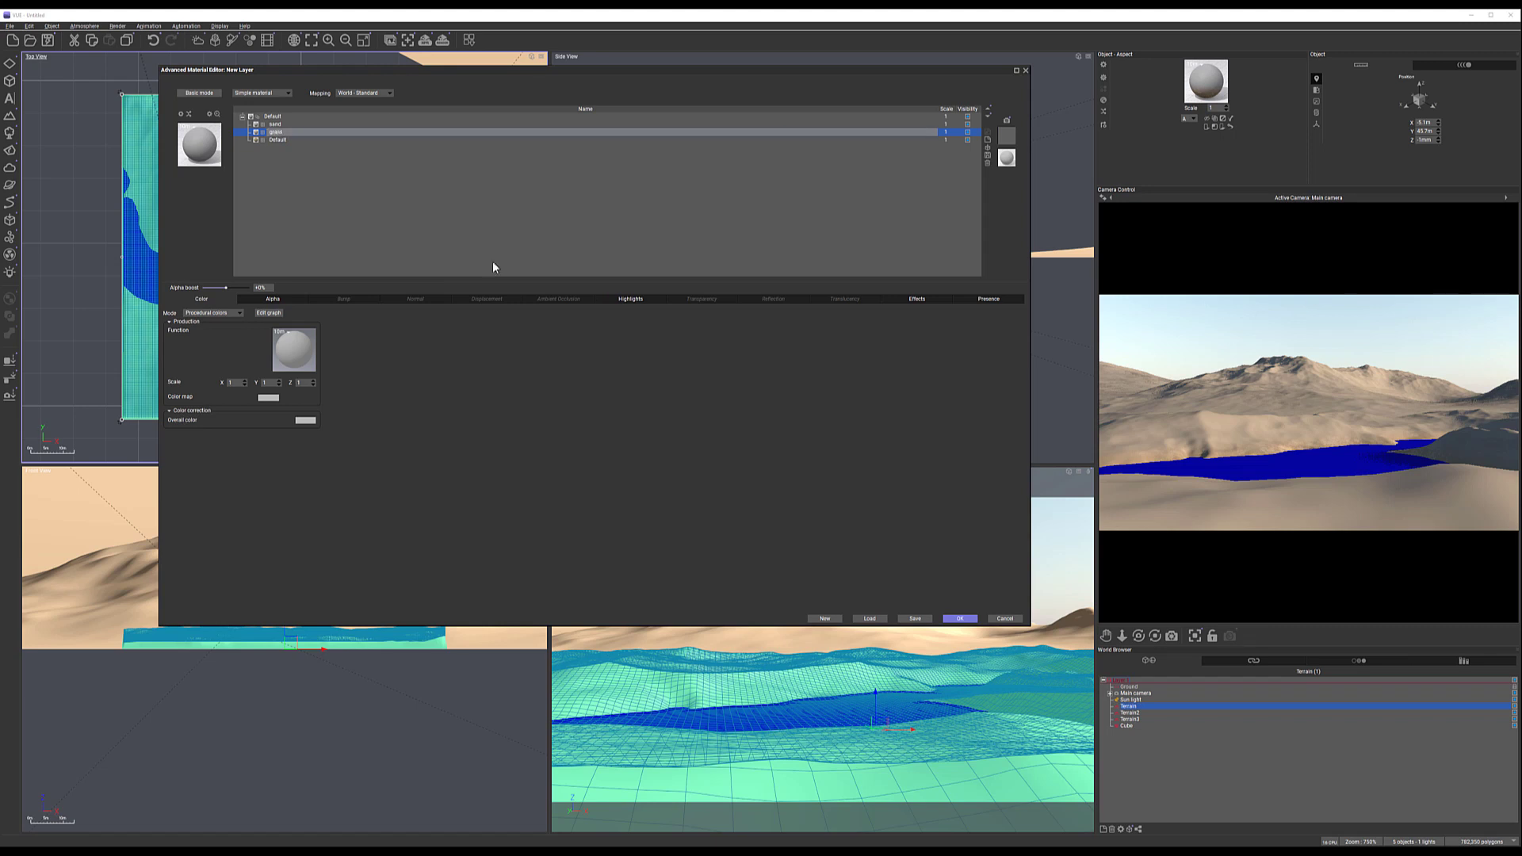
Set the grass layer's color mode to Natural grain and give Color 1 a muted green
left_click(230, 314)
left_click(212, 339)
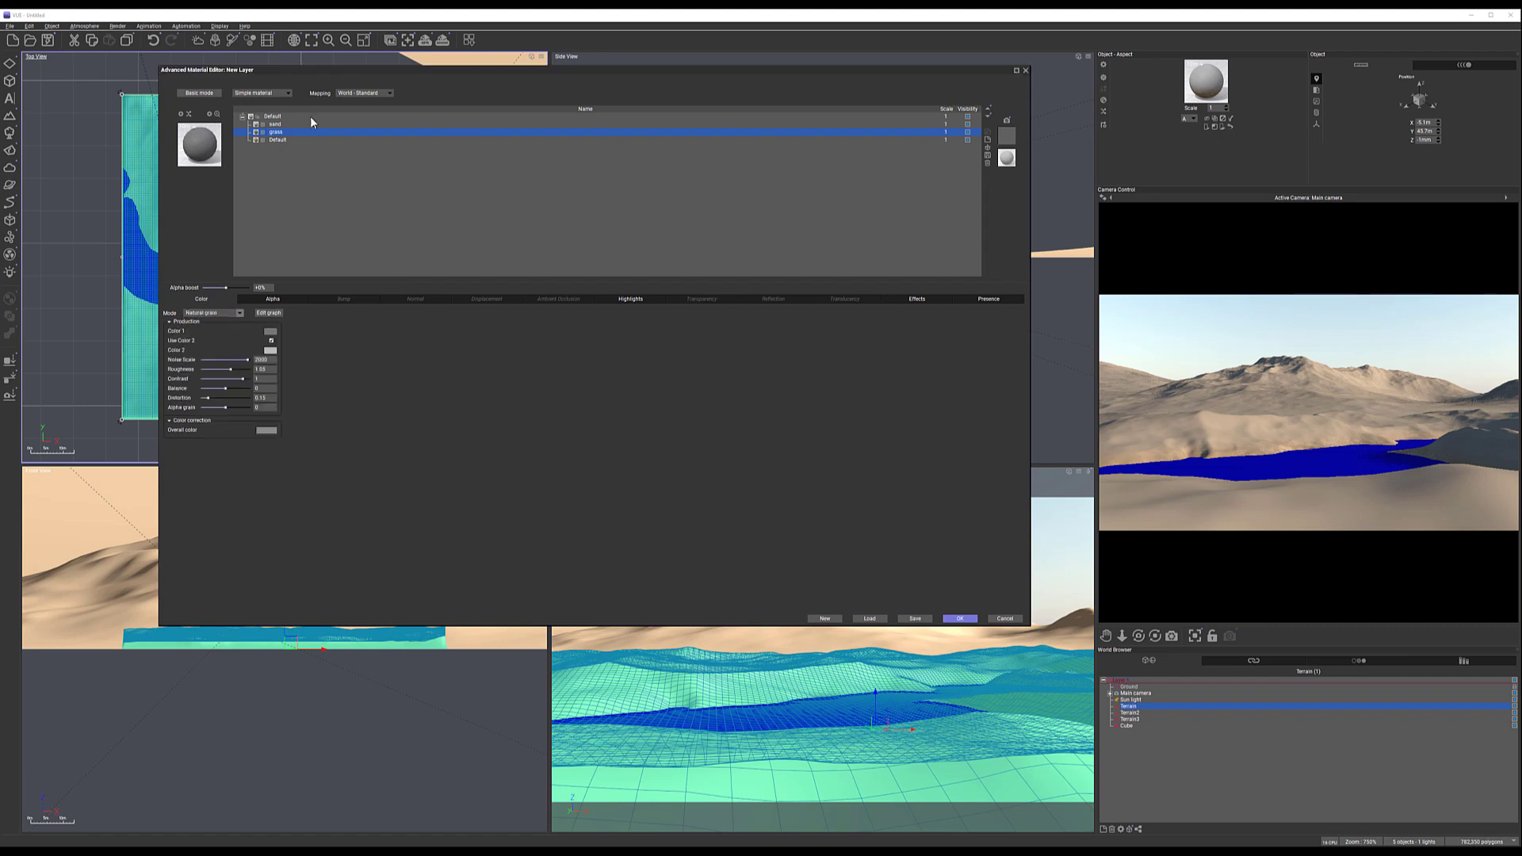
double_click(271, 332)
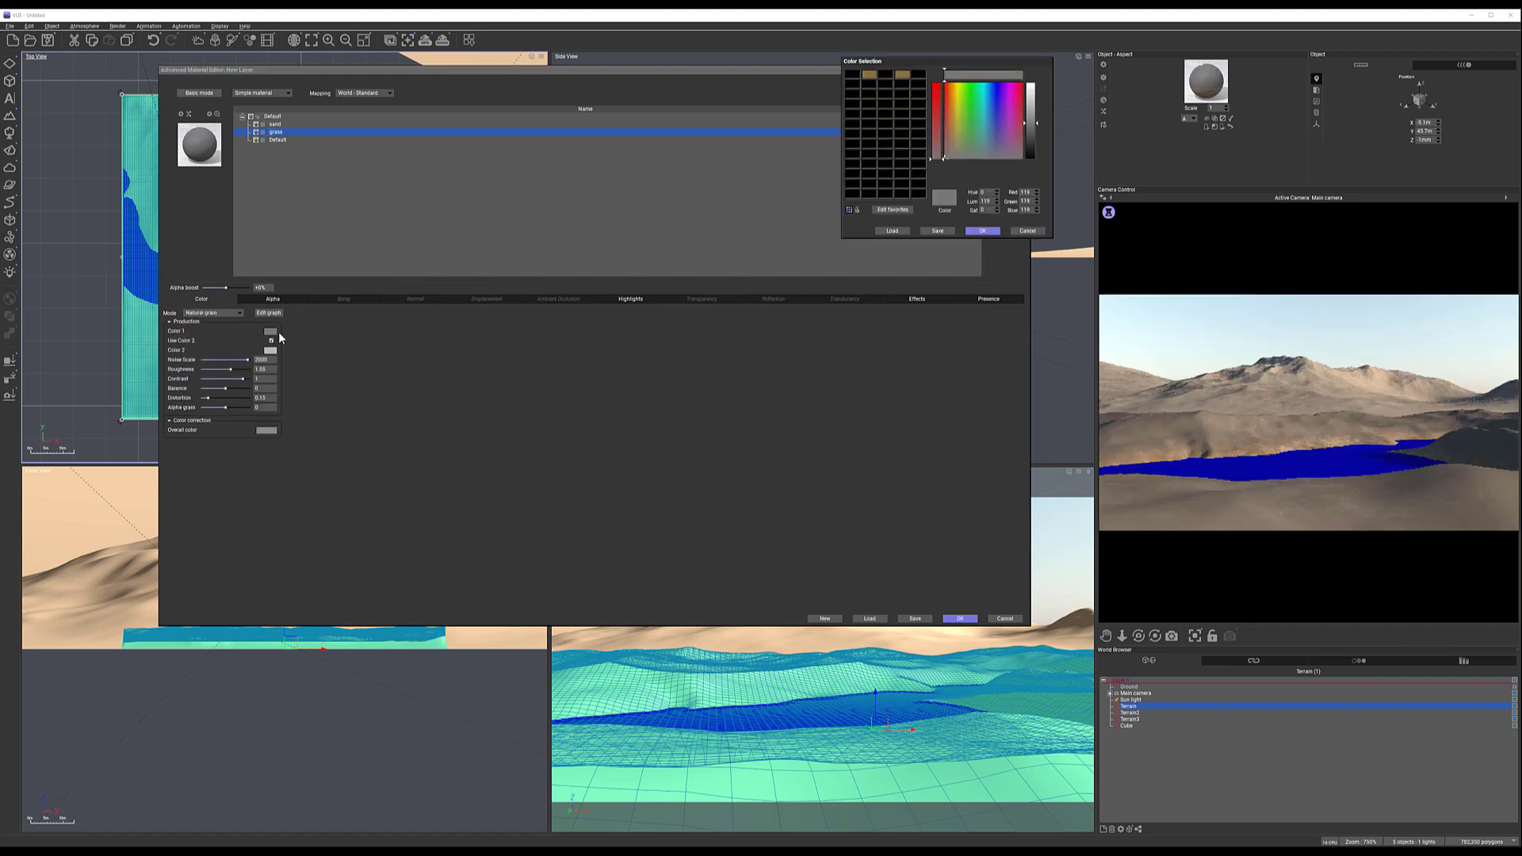
left_click(961, 142)
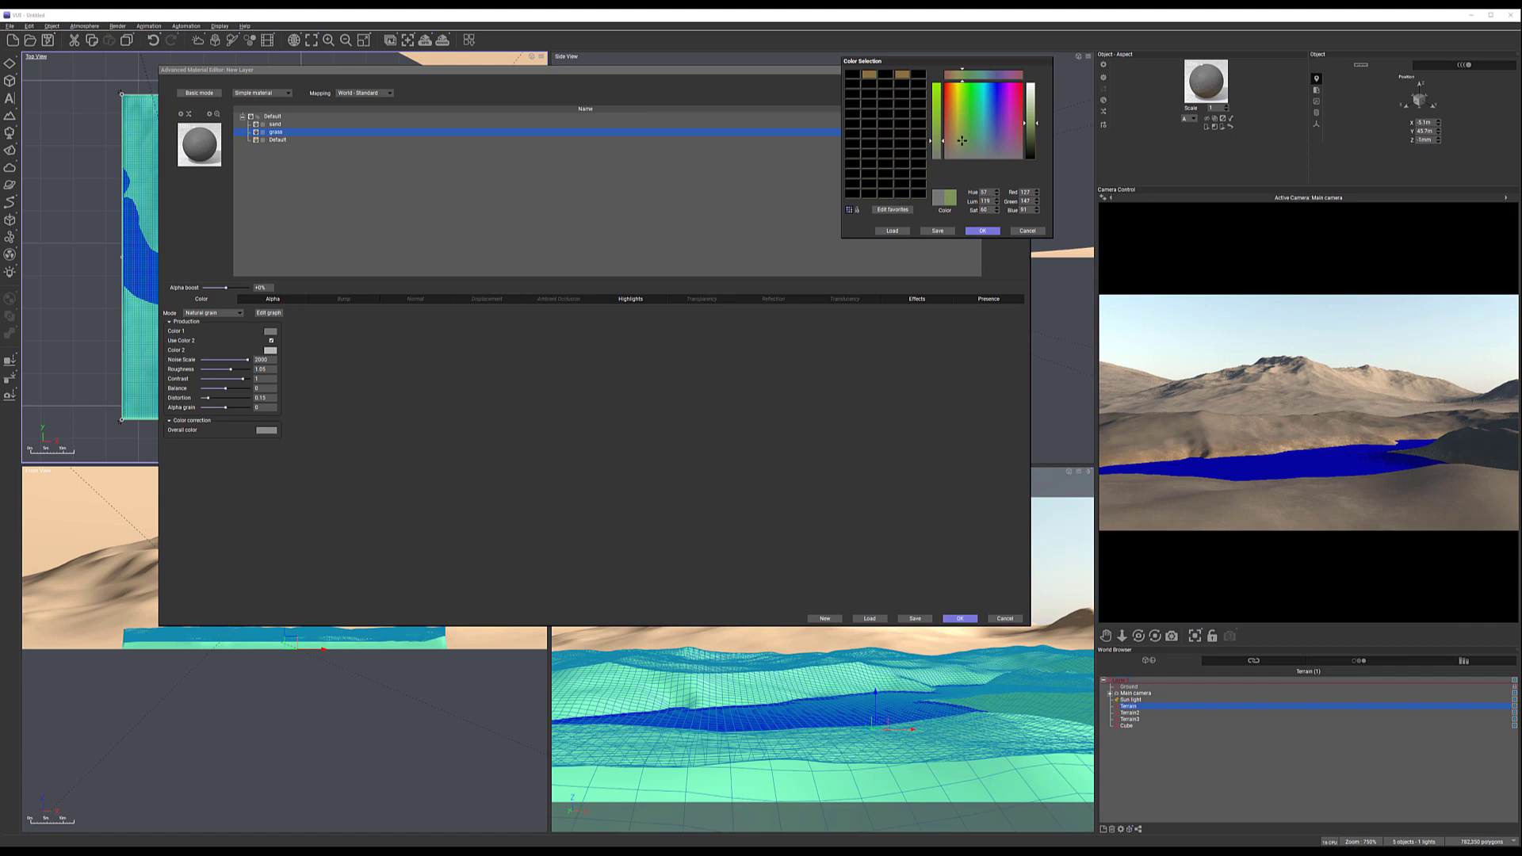
left_click(982, 231)
Set the grass layer's Color 2 to a darker, desaturated green
double_click(271, 351)
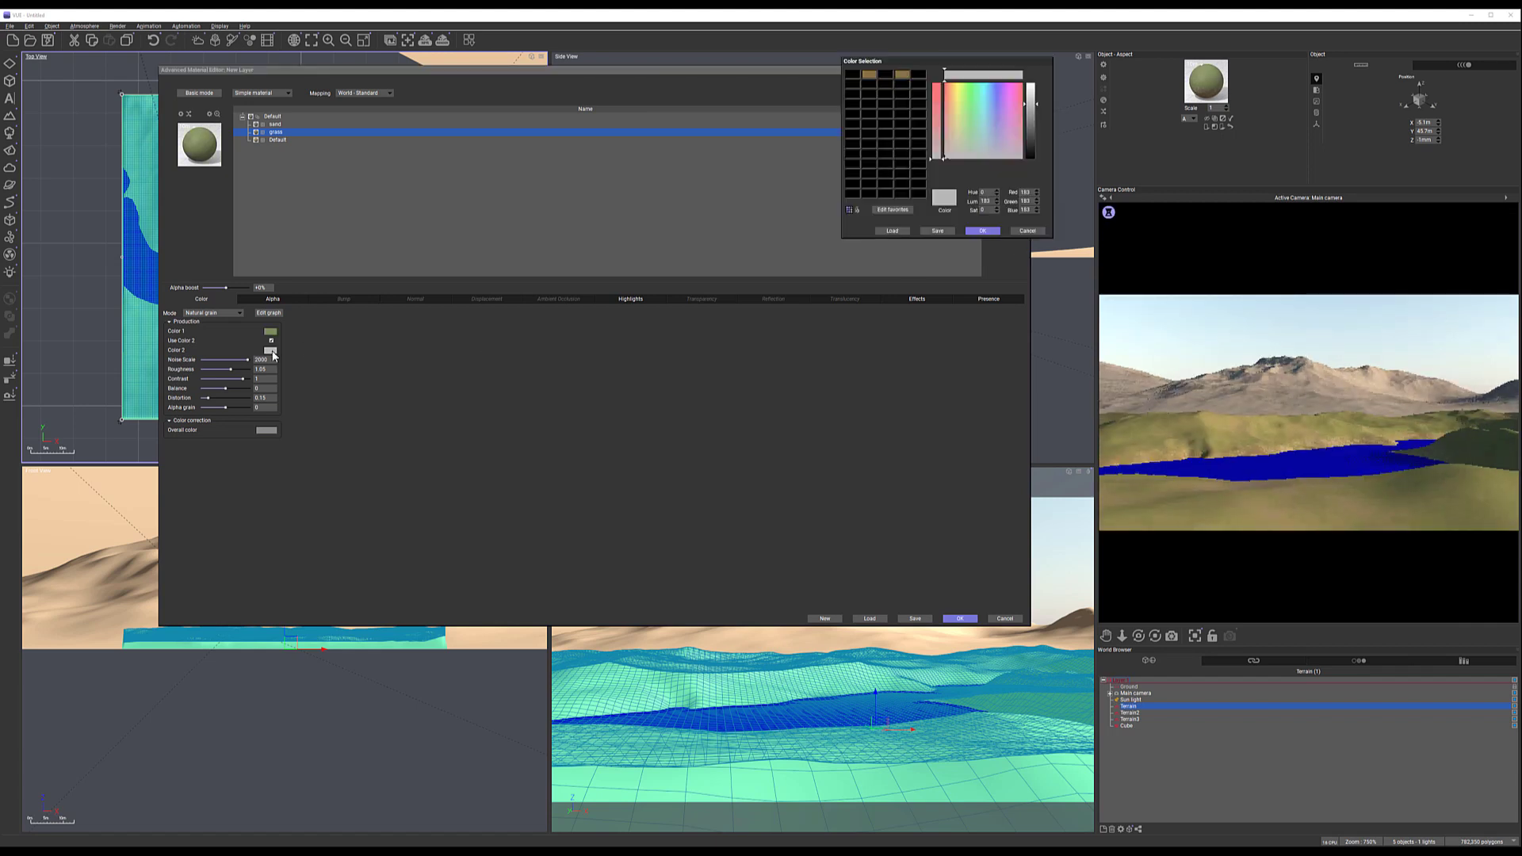
left_click(965, 147)
left_click_drag(1044, 113, 1040, 127)
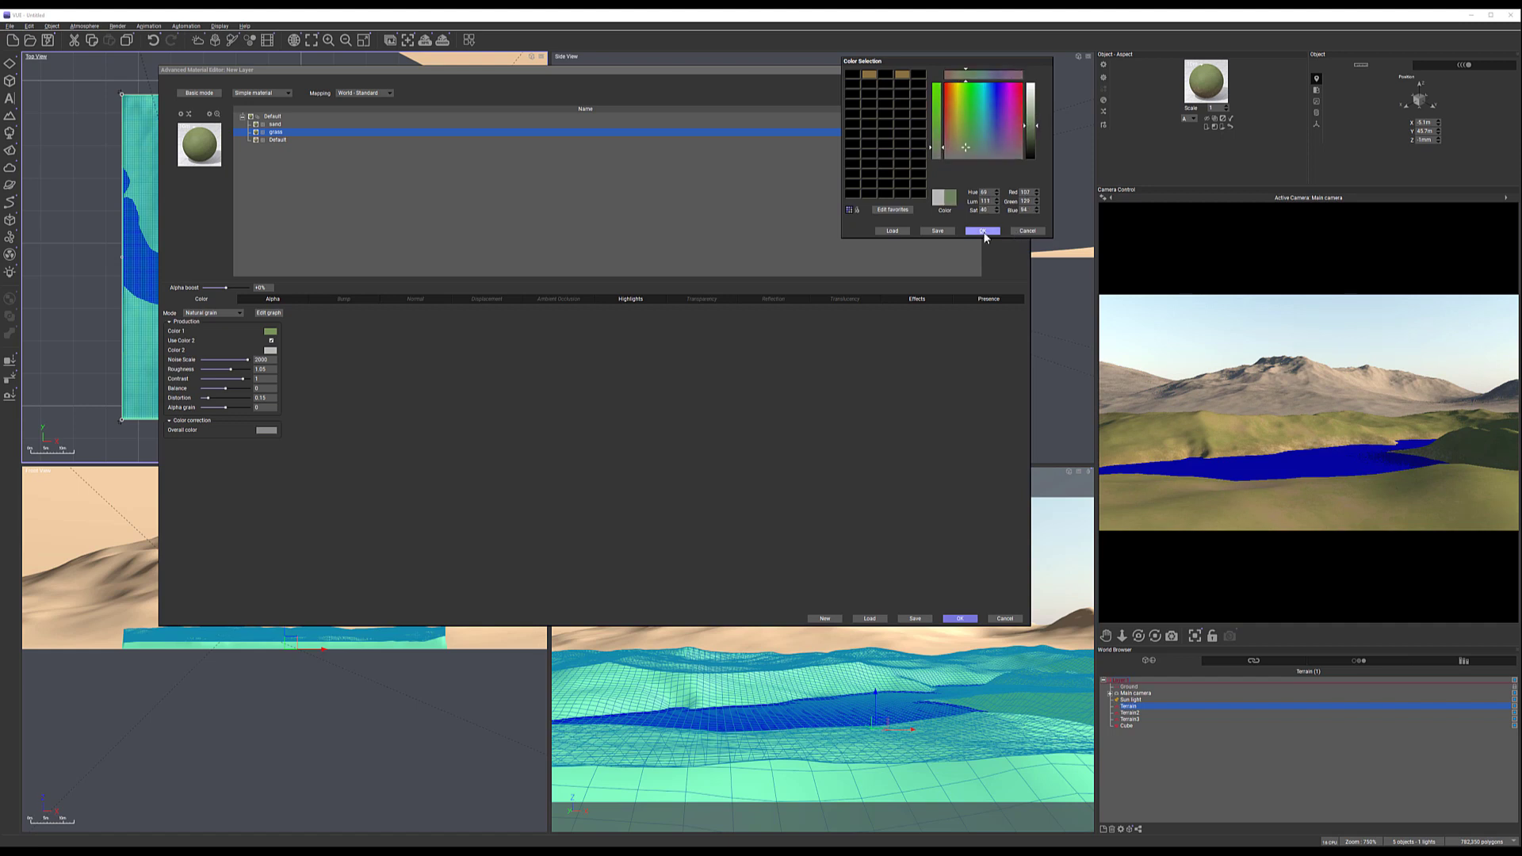
left_click(984, 232)
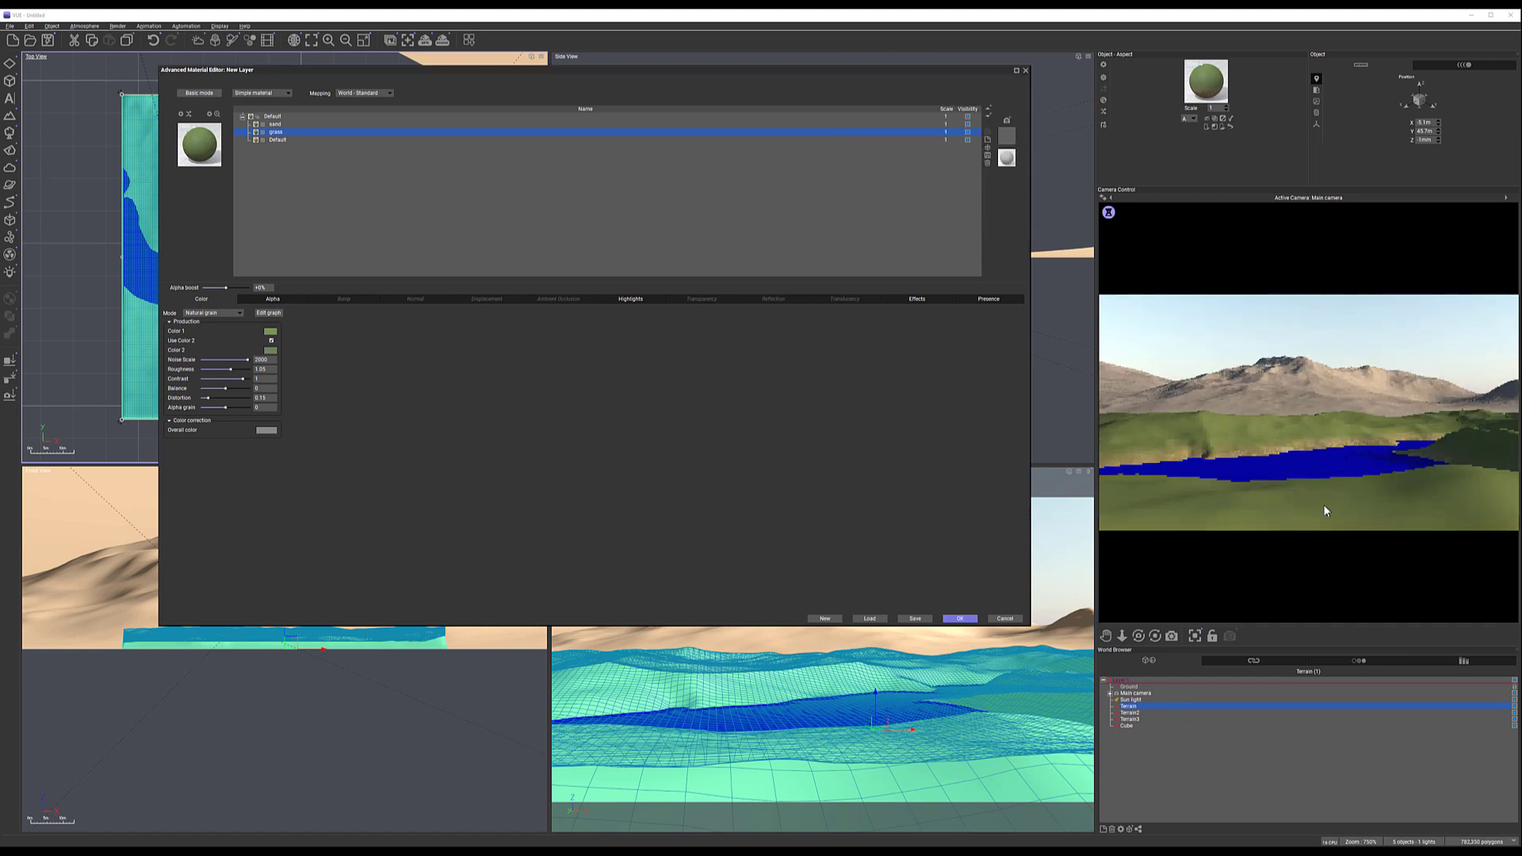
Brighten the grass layer's Color 1, and refine its grain with a lower noise scale and higher roughness, distortion and alpha grain
left_click(271, 330)
left_click_drag(962, 138, 1034, 115)
left_click(982, 231)
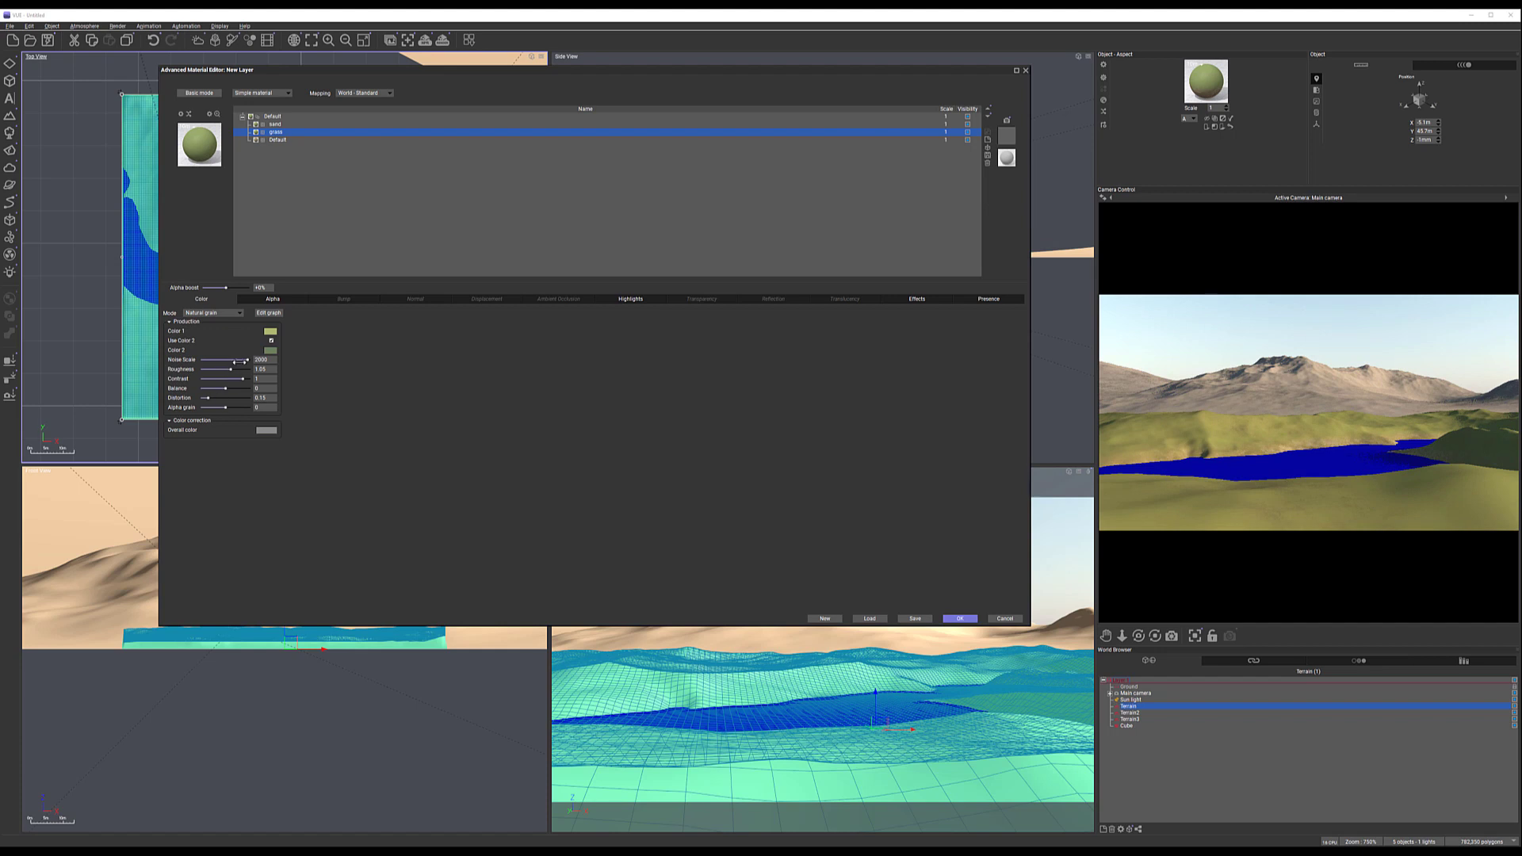
left_click_drag(246, 359, 233, 408)
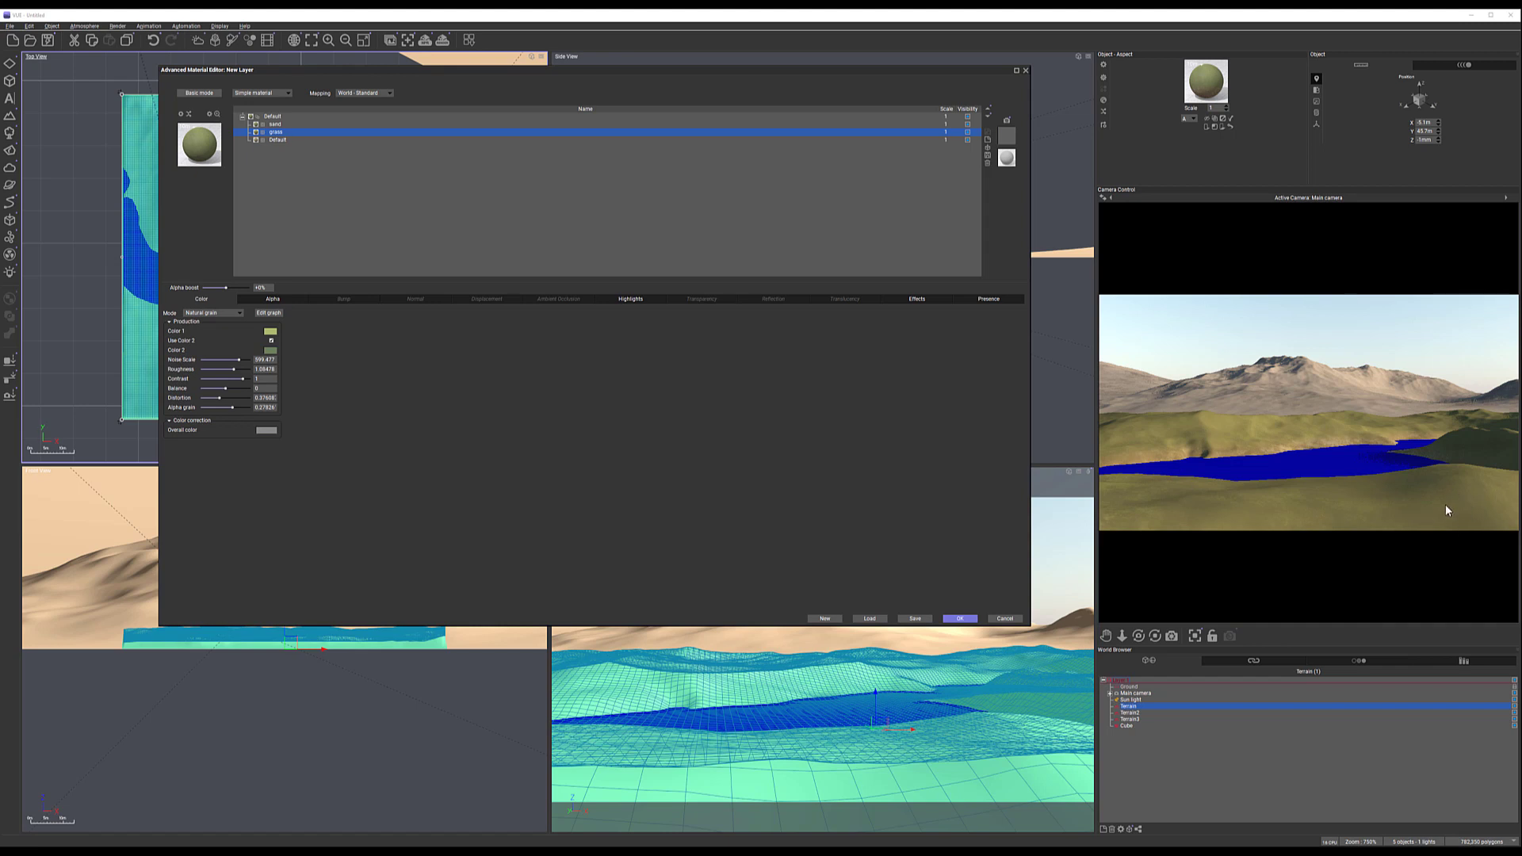
Give the grass layer a Procedural bump using the first rough grey Basic function, added 100% to the underlying layer bumps
left_click(627, 301)
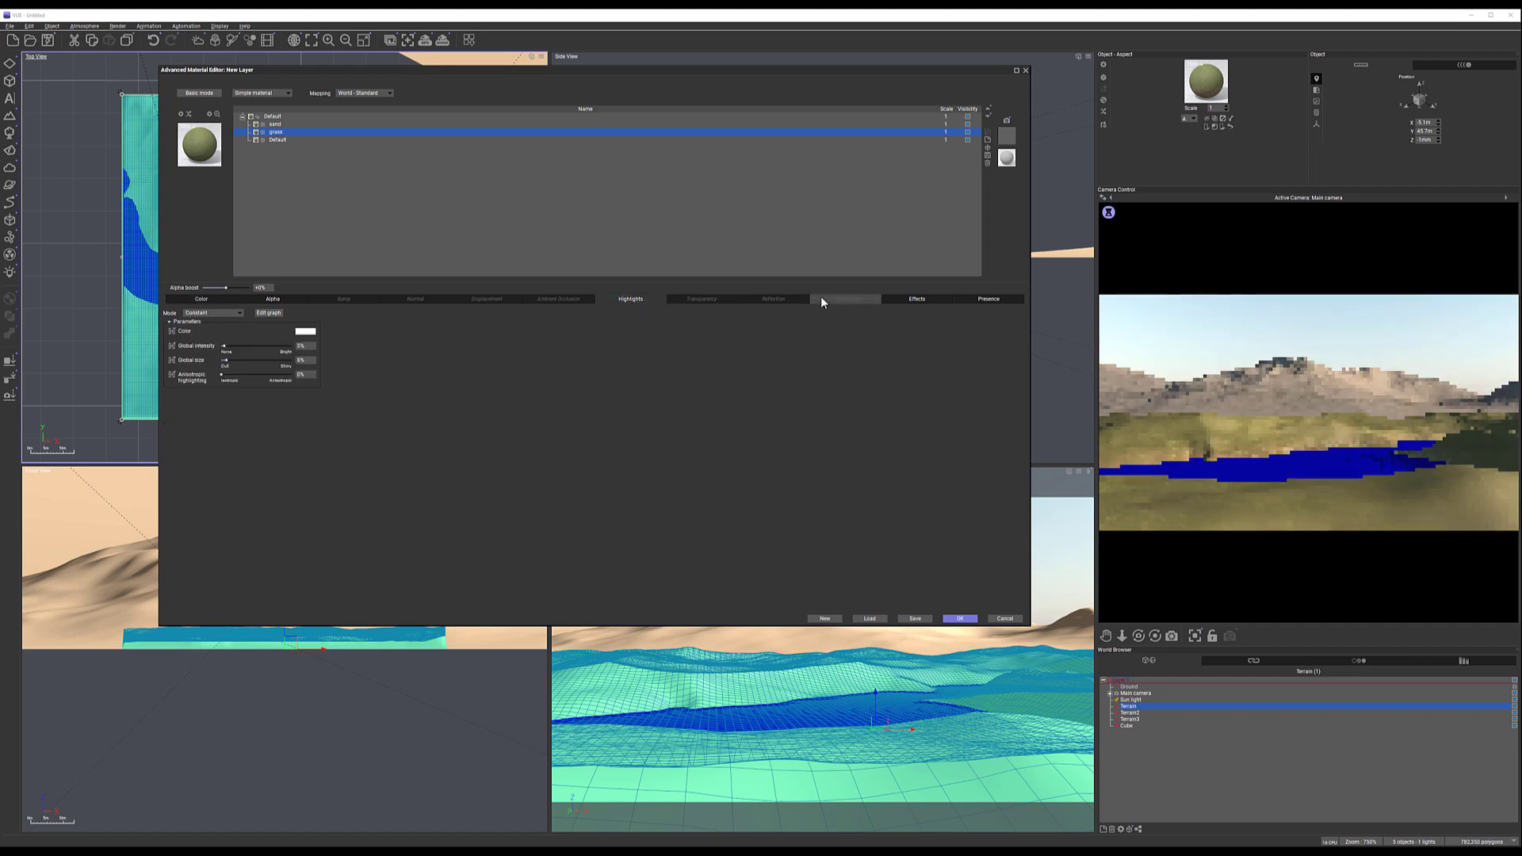
left_click(329, 299)
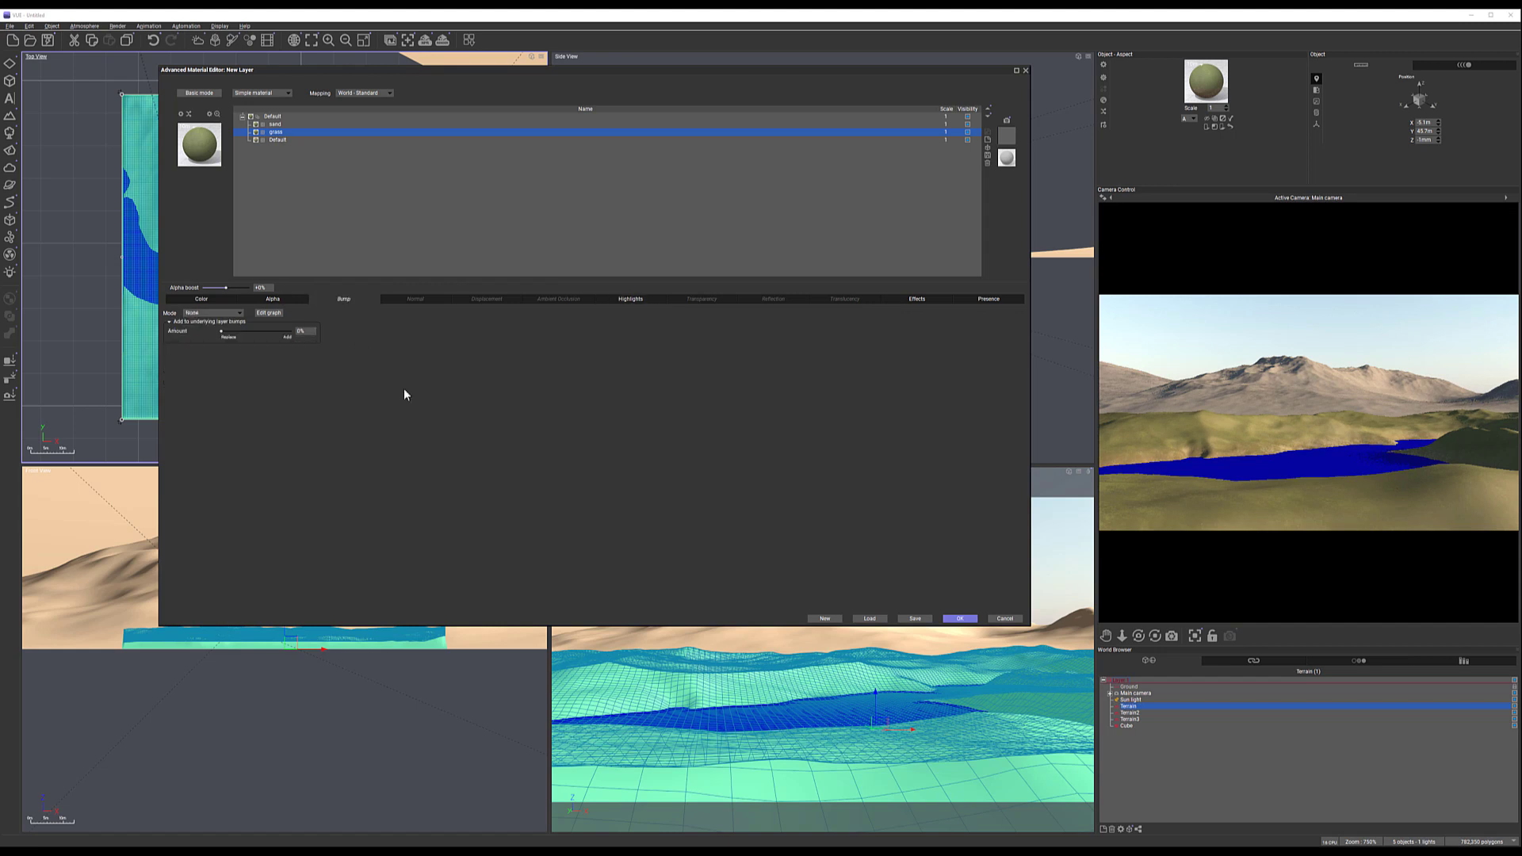
left_click_drag(227, 331, 292, 331)
left_click(217, 313)
left_click(206, 334)
double_click(302, 349)
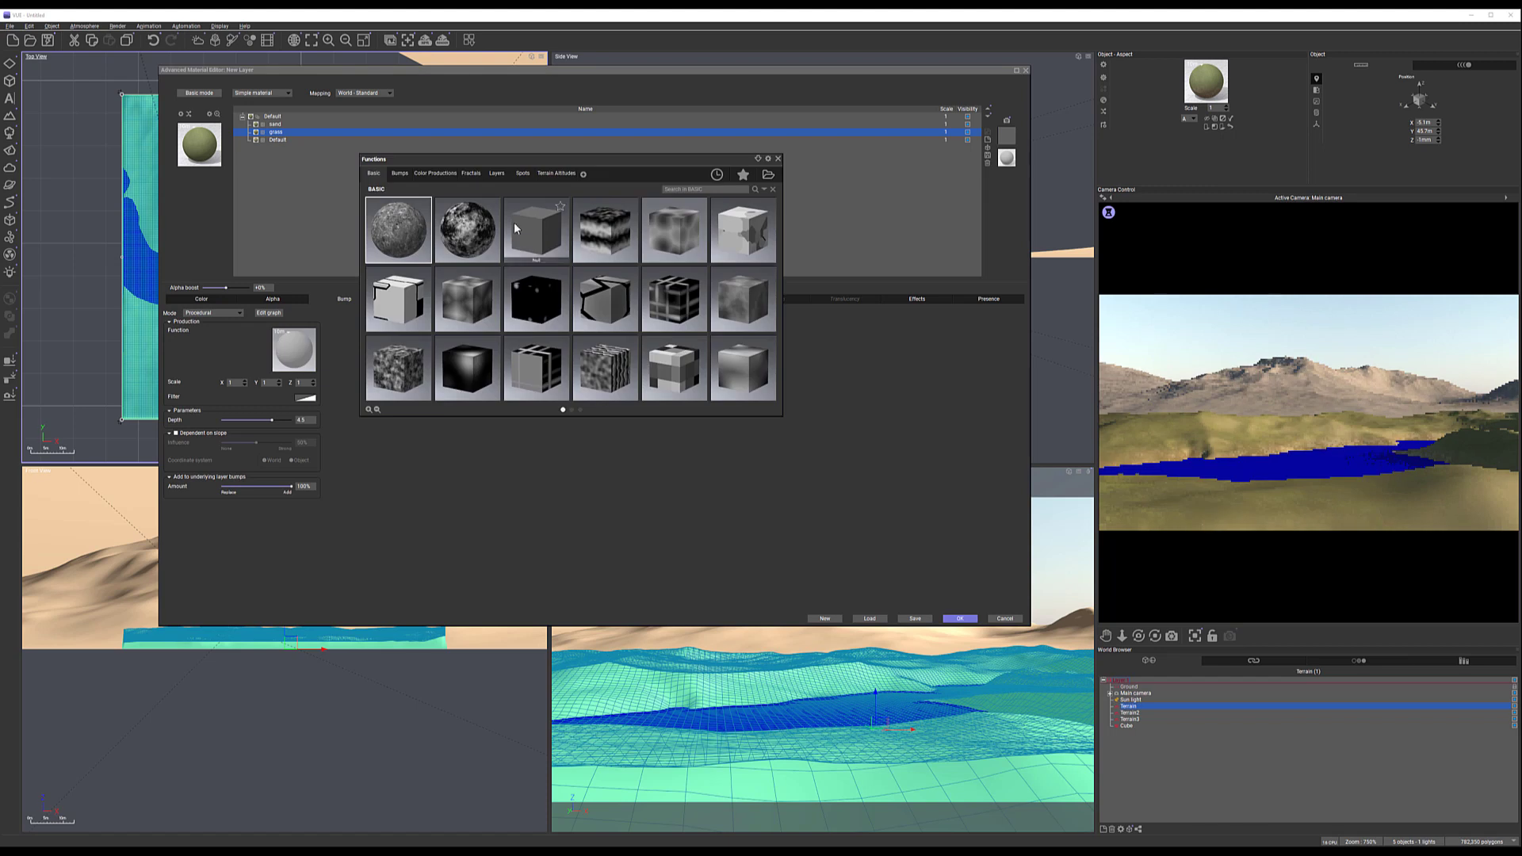
double_click(388, 225)
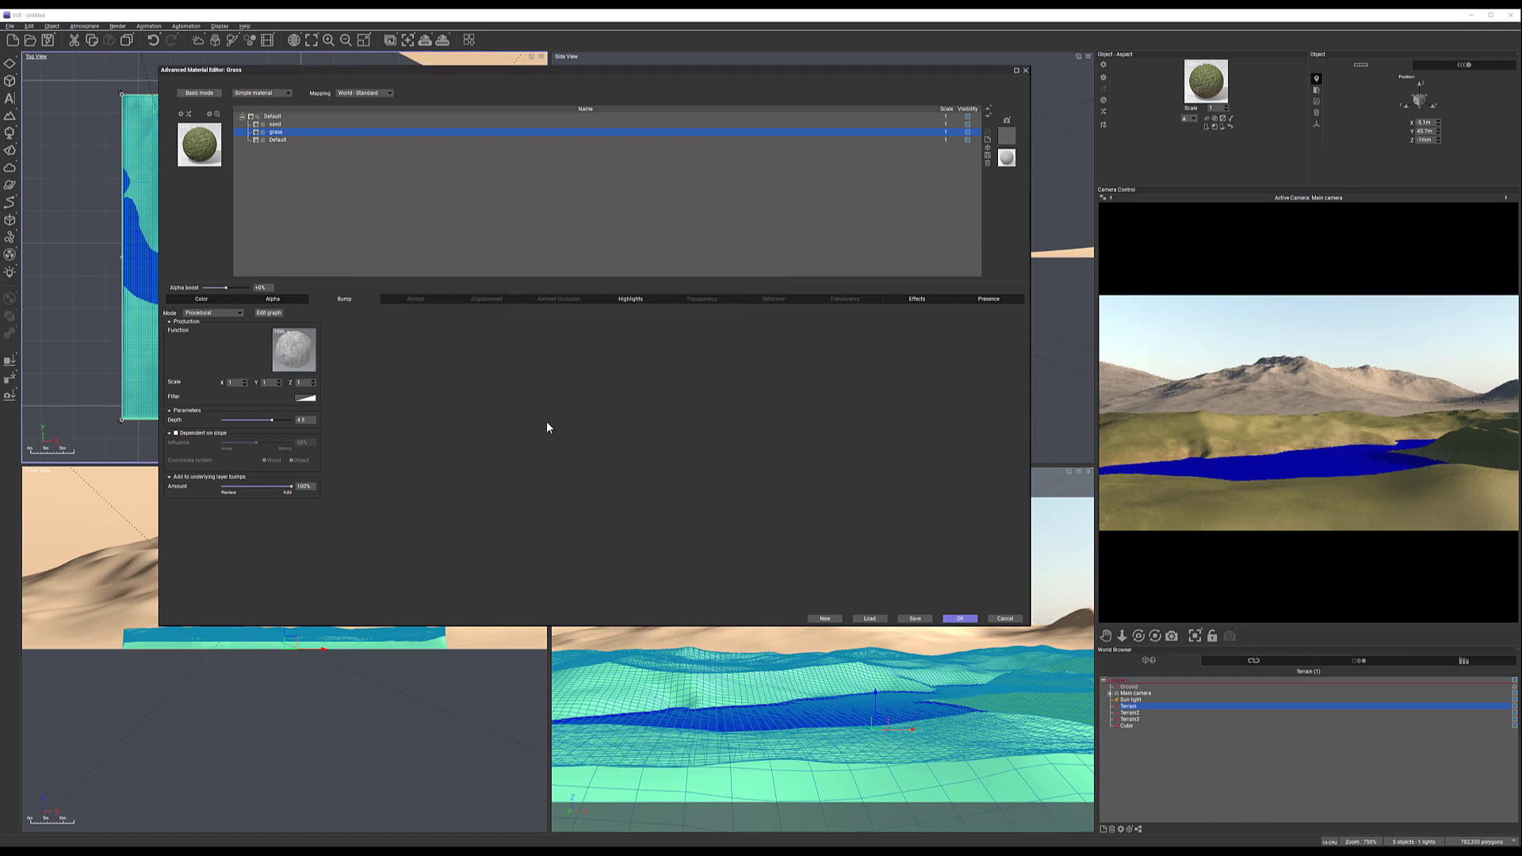
Set the grass layer's bump depth to 0.01
left_click(310, 420)
type("0.01")
key("Return")
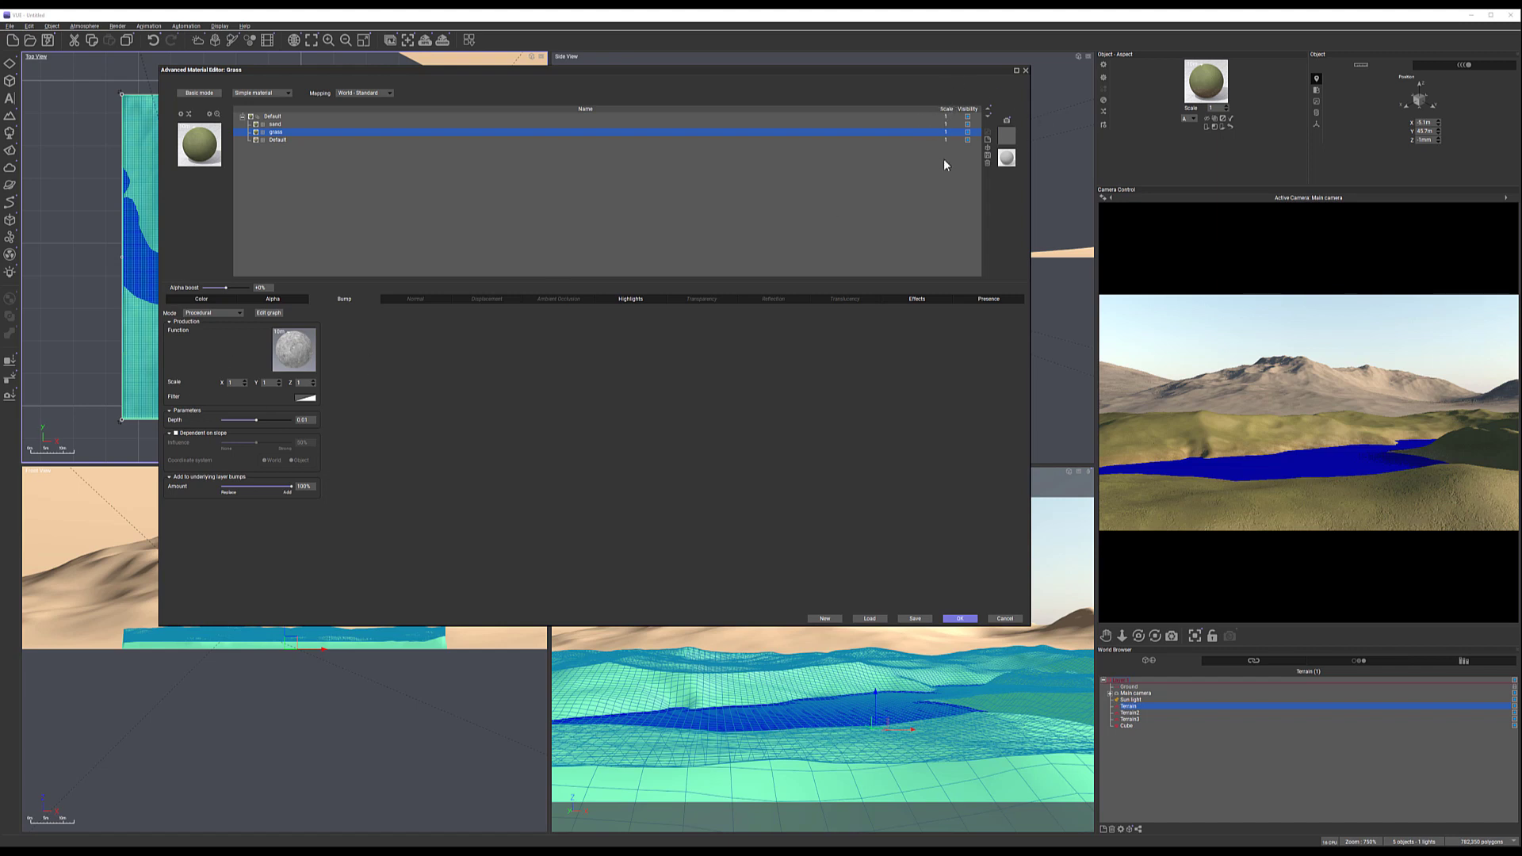
Add a new layer above the sand layer, name it Flower, and lower its alpha boost to about -57%
left_click(319, 125)
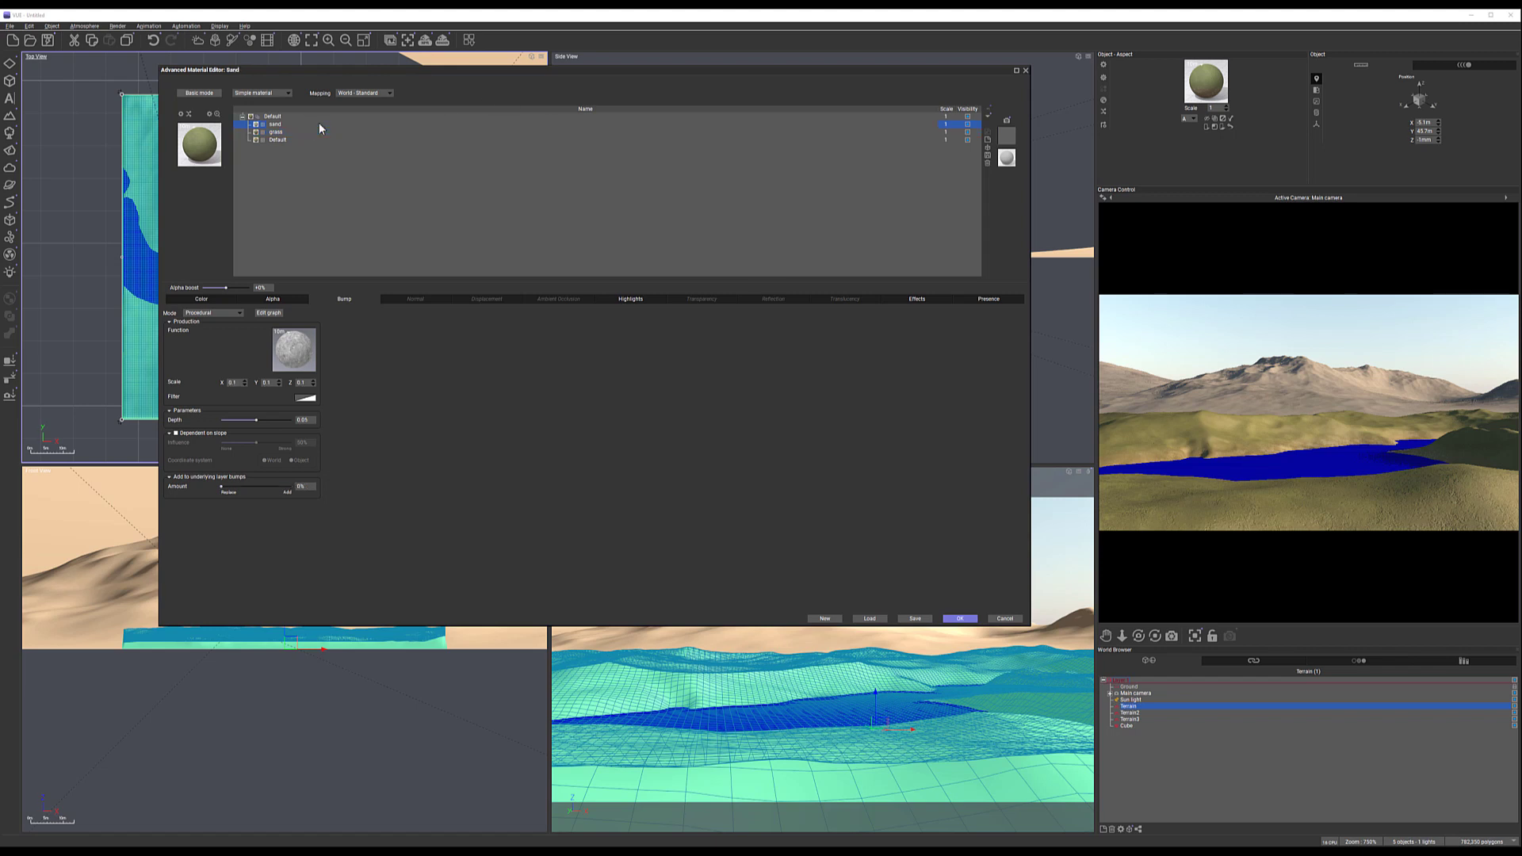
left_click(988, 141)
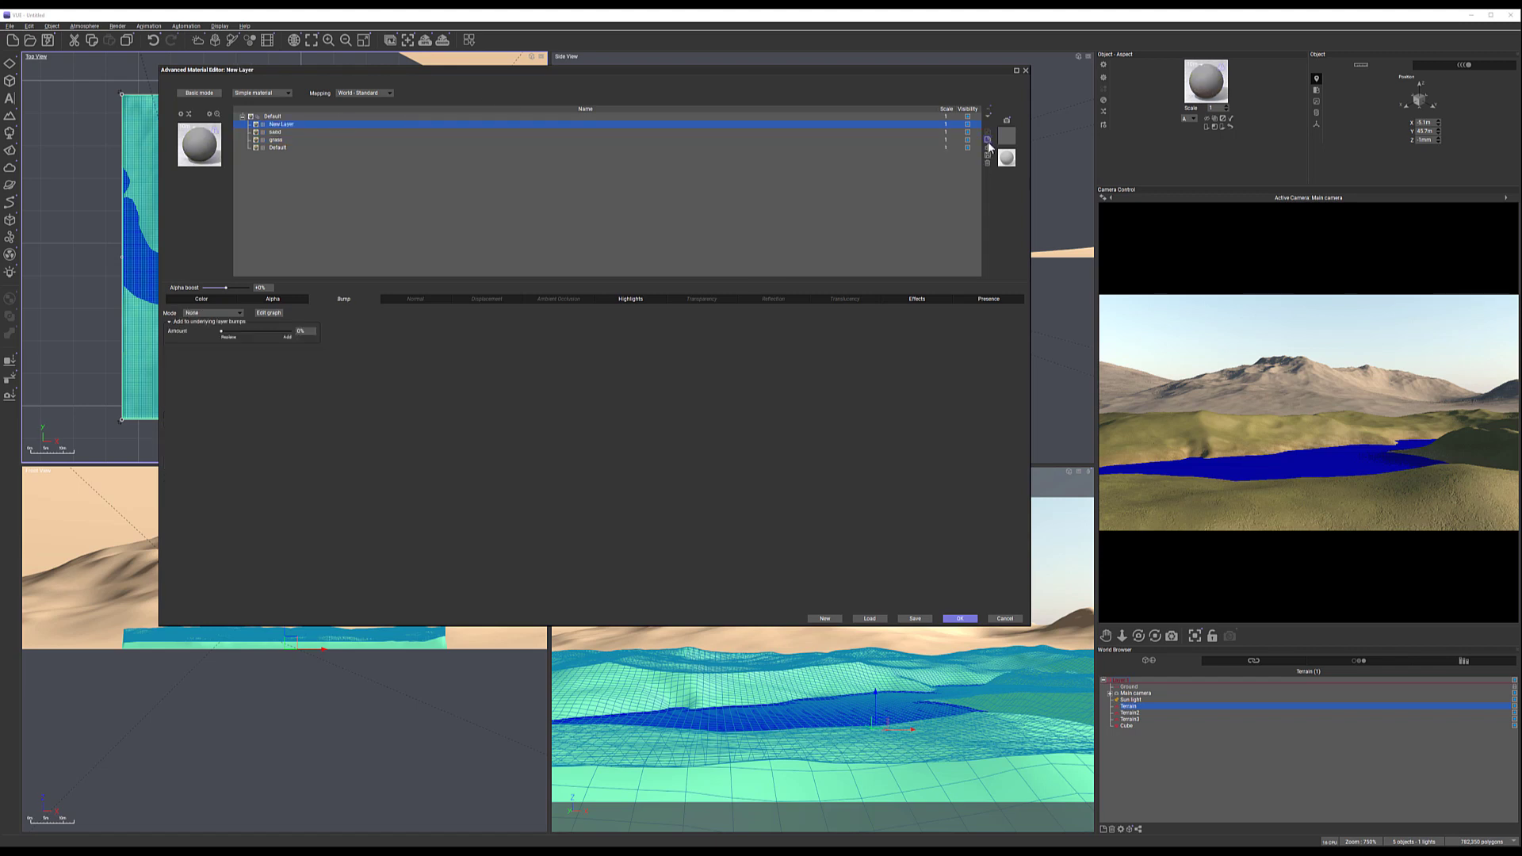
double_click(315, 127)
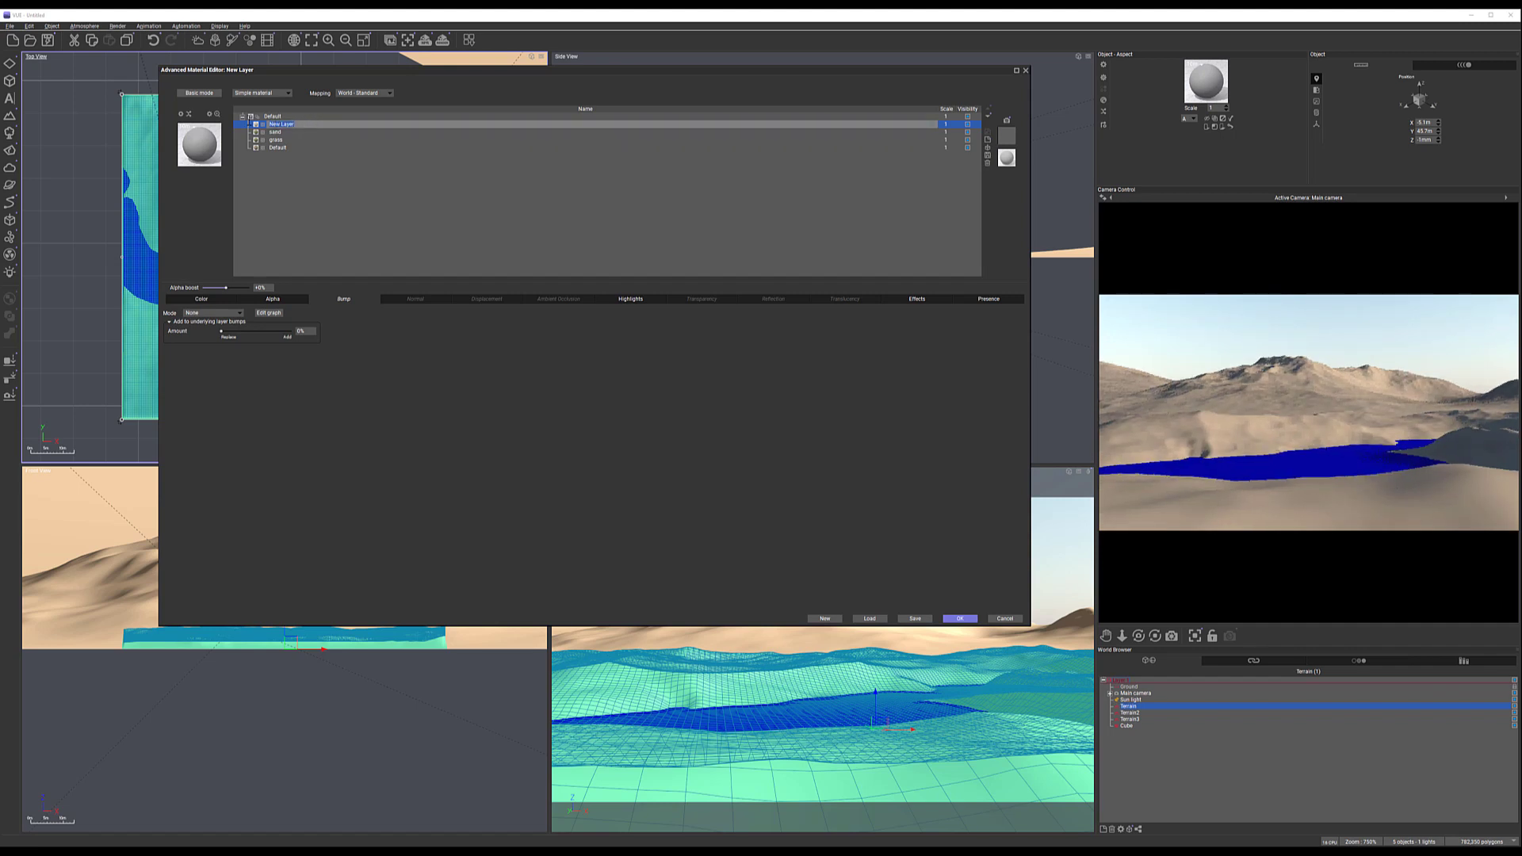
type("f")
key("Return")
left_click_drag(227, 288, 221, 287)
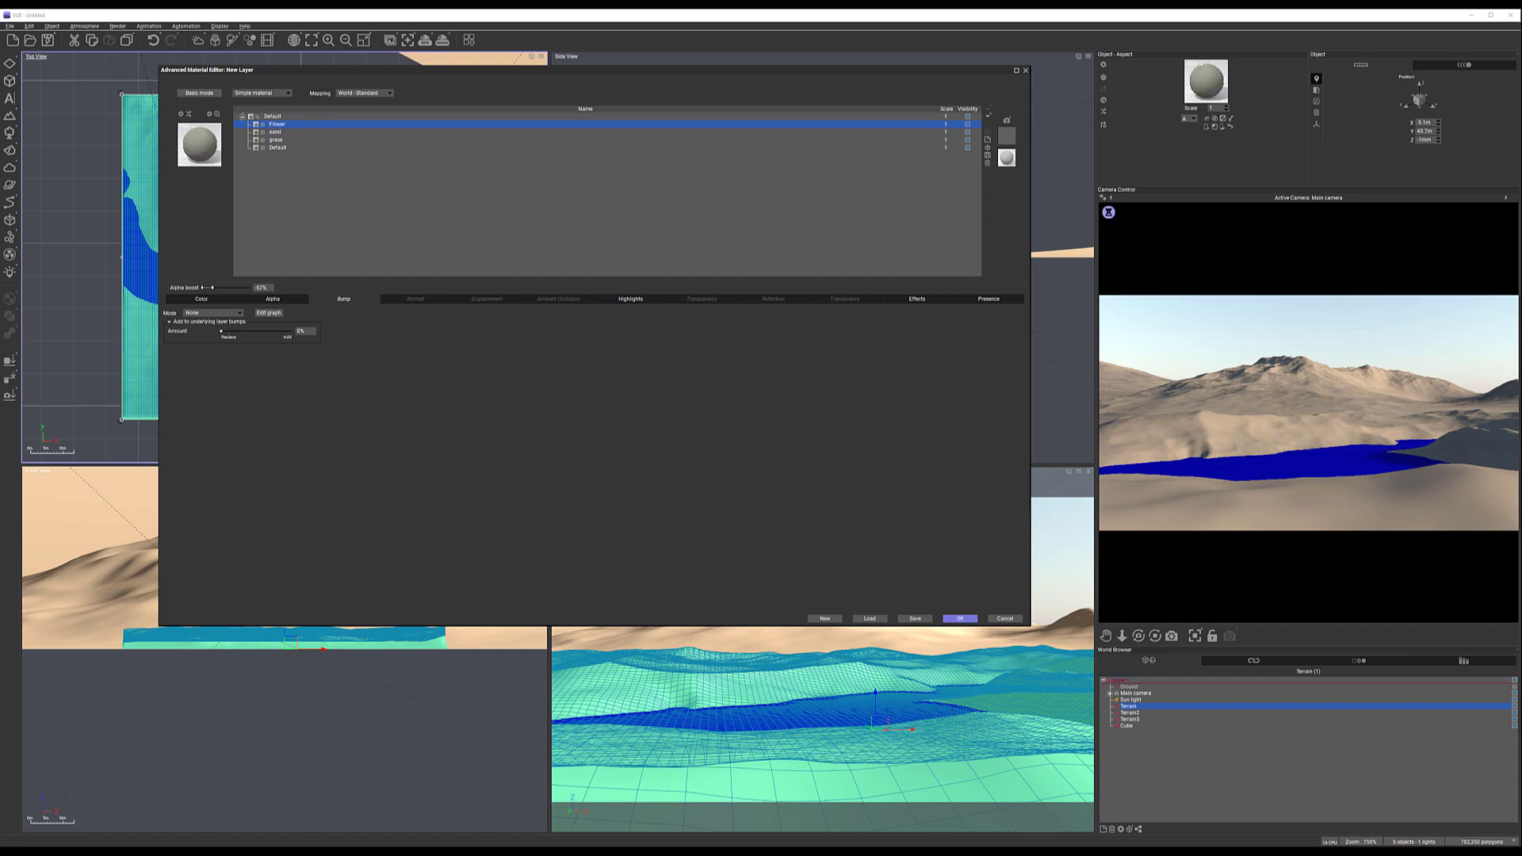
Reset the Flower layer's alpha boost to 0% and drive its Procedural alpha with the second Basic function, the rough black-and-white one
left_click(262, 288)
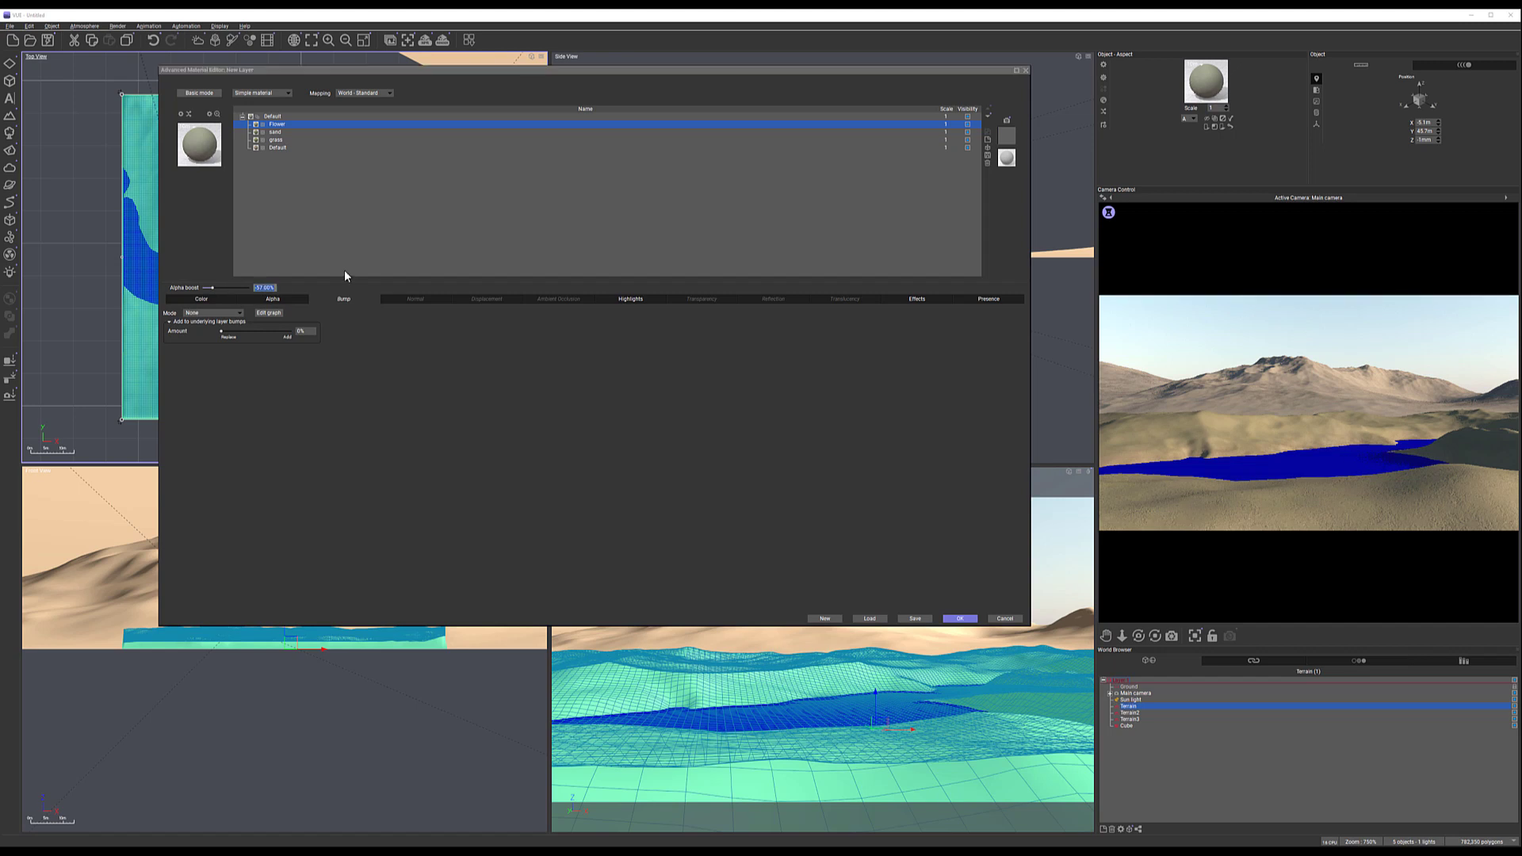
type("0")
key("Return")
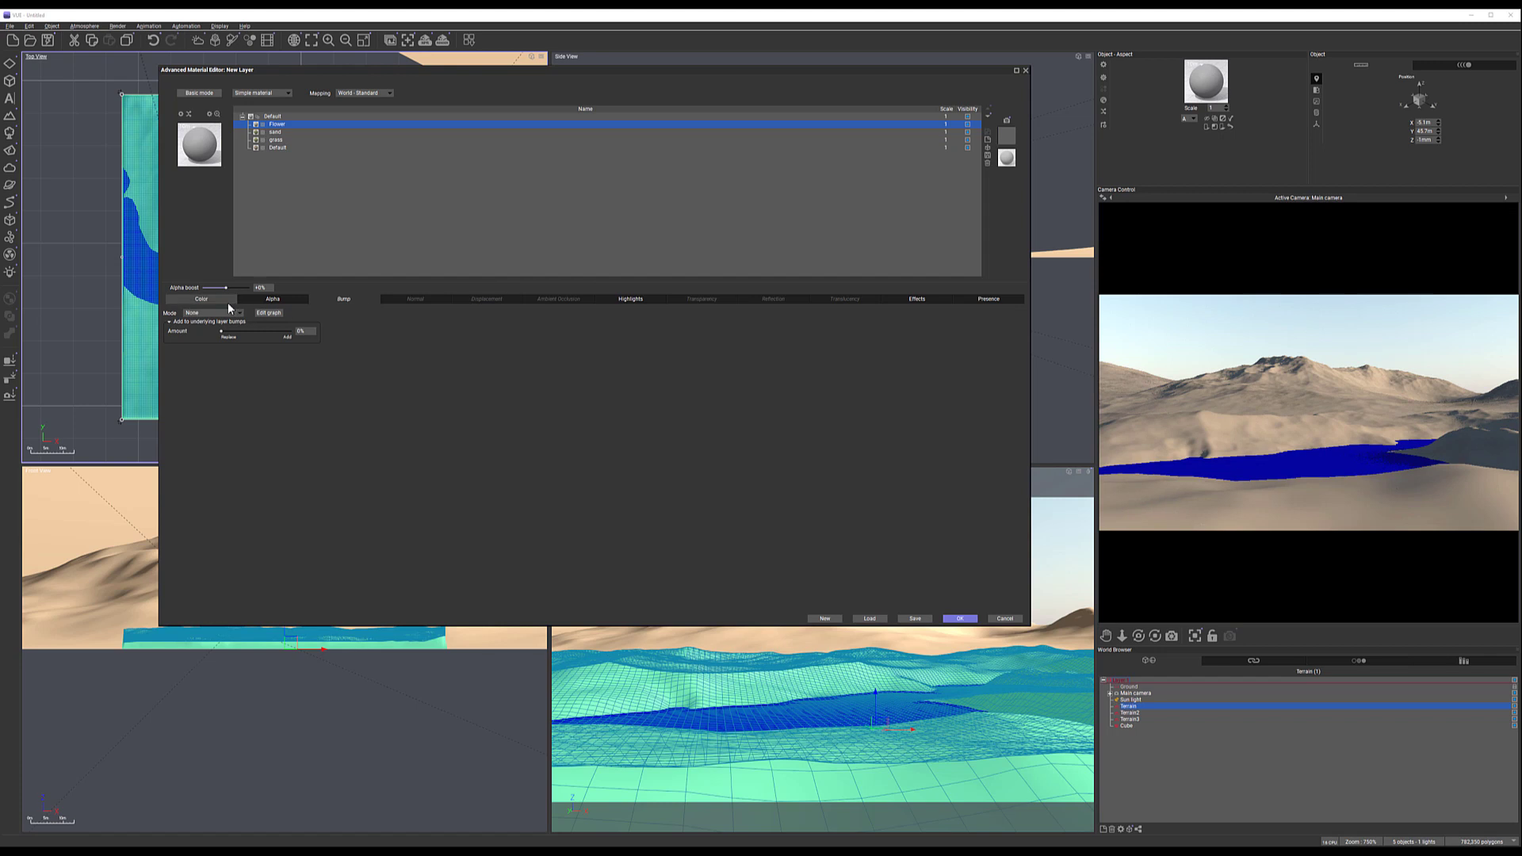
left_click(262, 301)
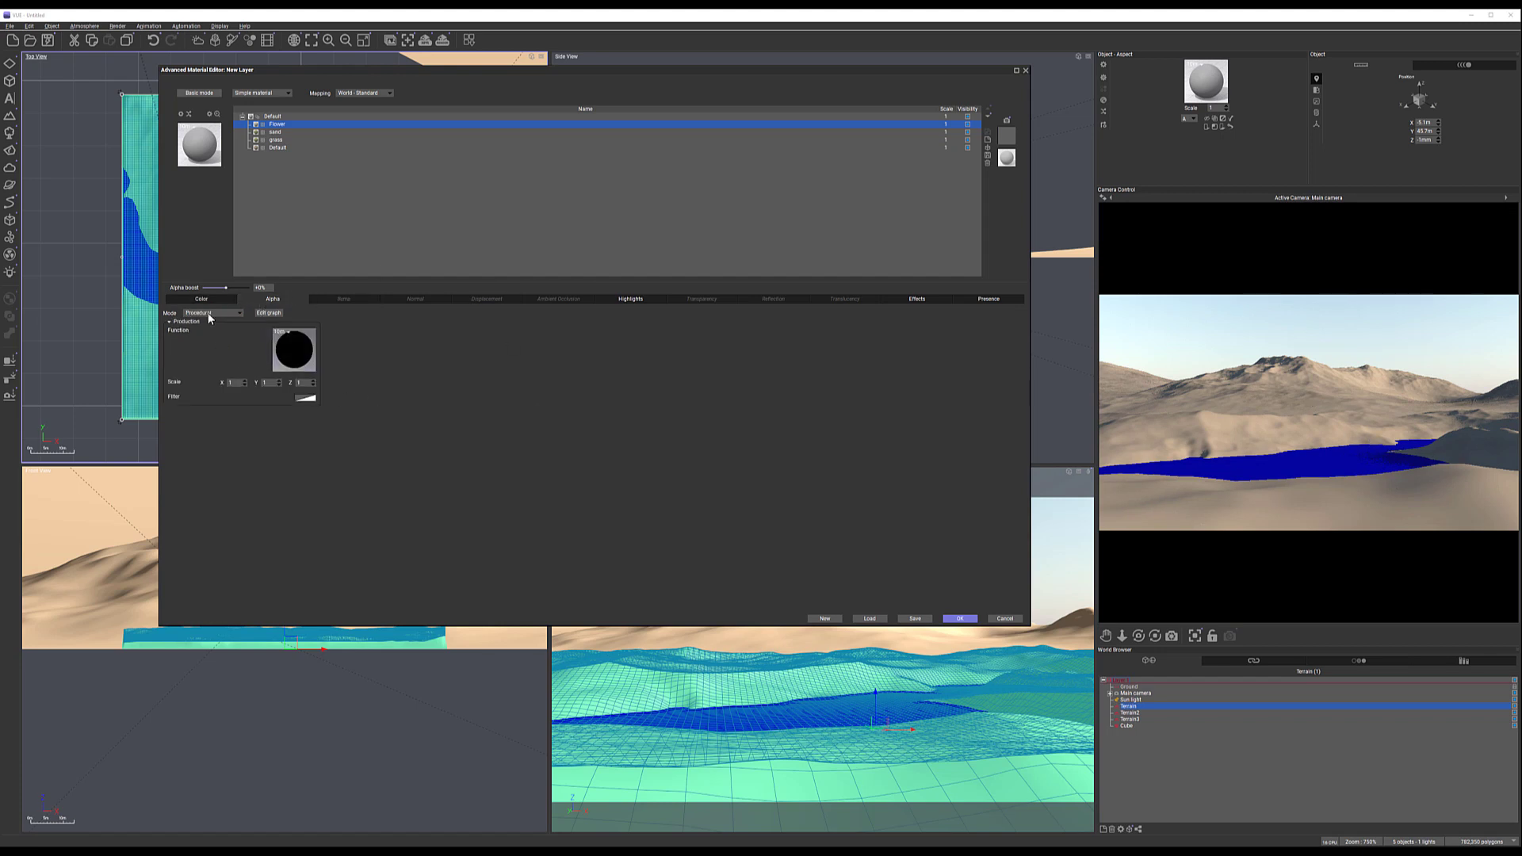
left_click(298, 350)
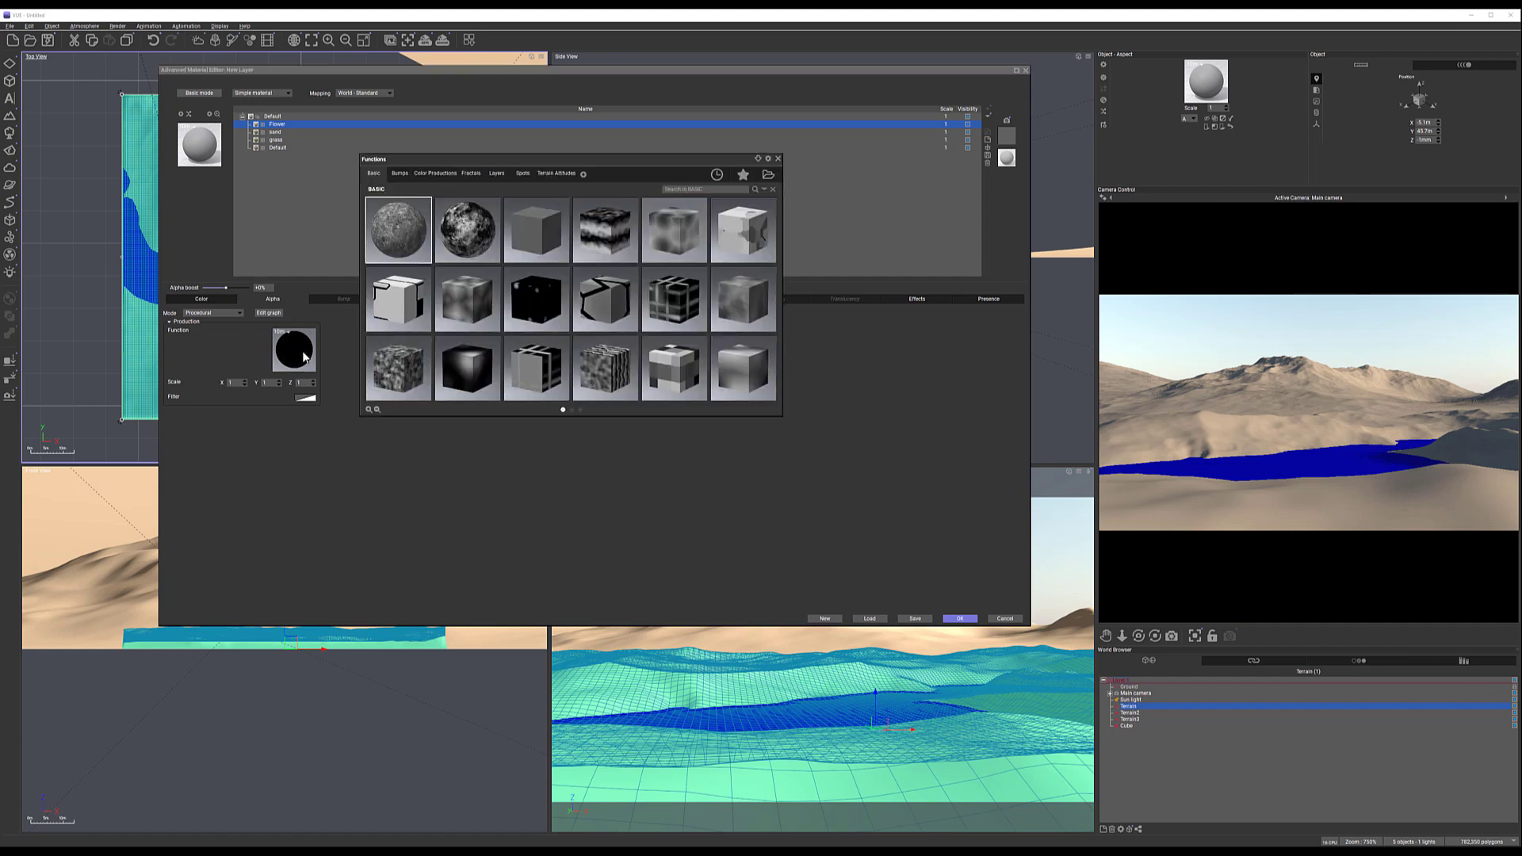
double_click(463, 229)
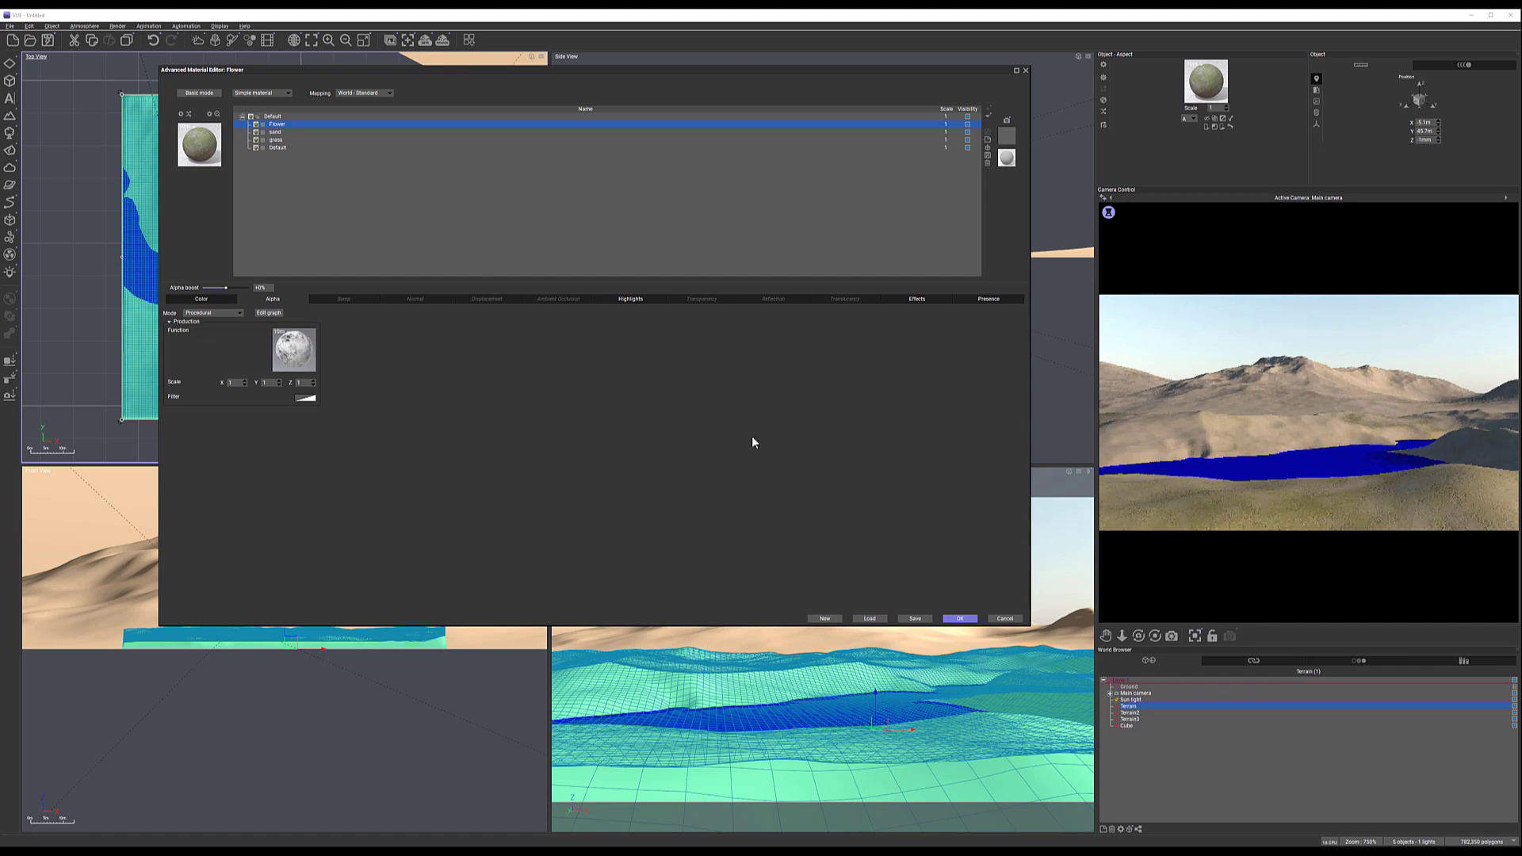
Highlight the Flower layer's coverage in the preview with a bright green visibility color
left_click(967, 124)
left_click(968, 125)
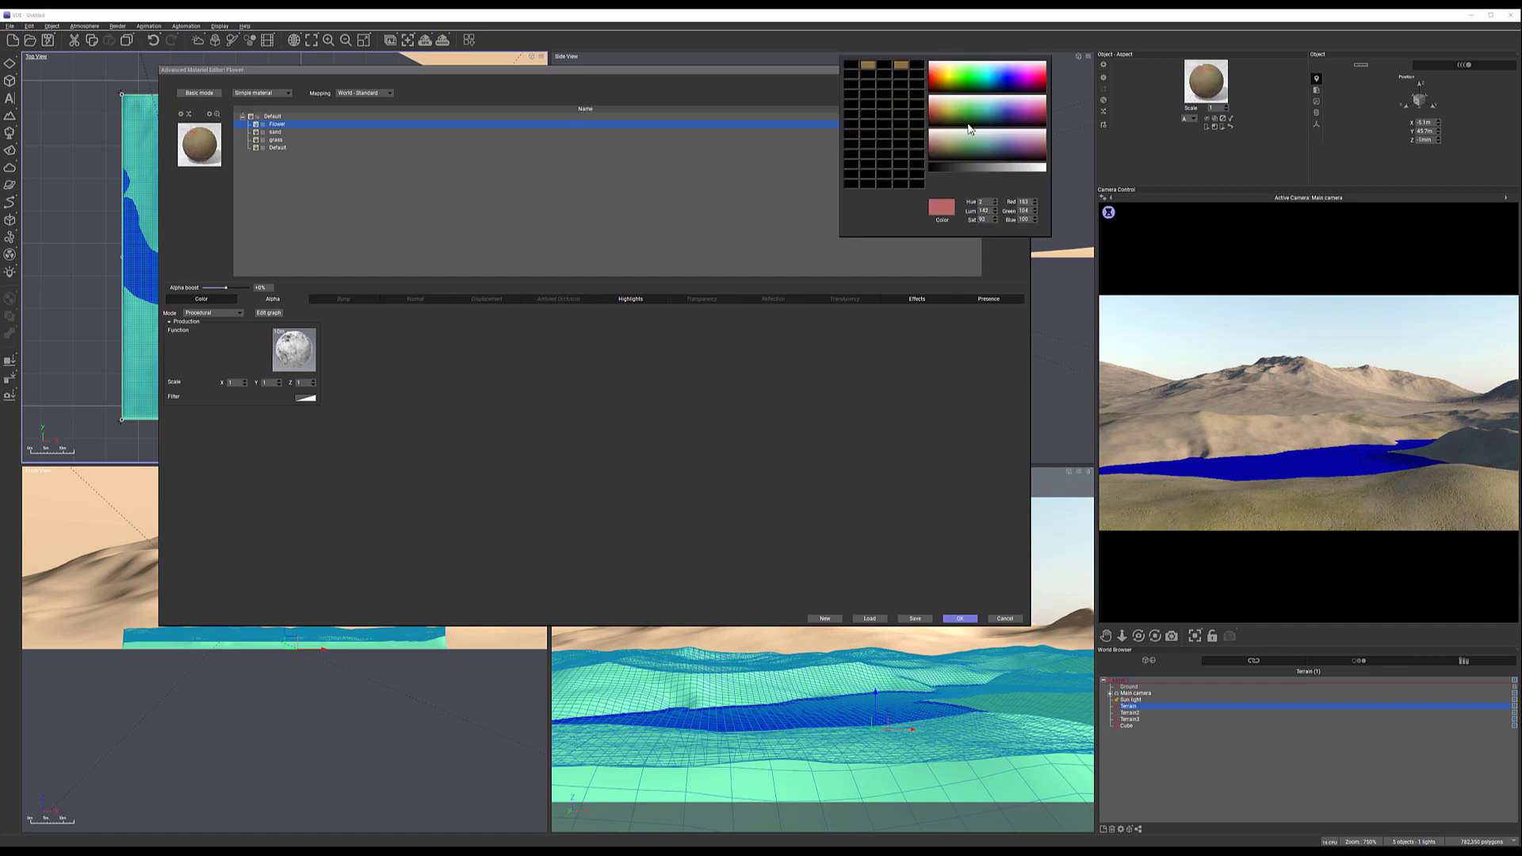
left_click(967, 72)
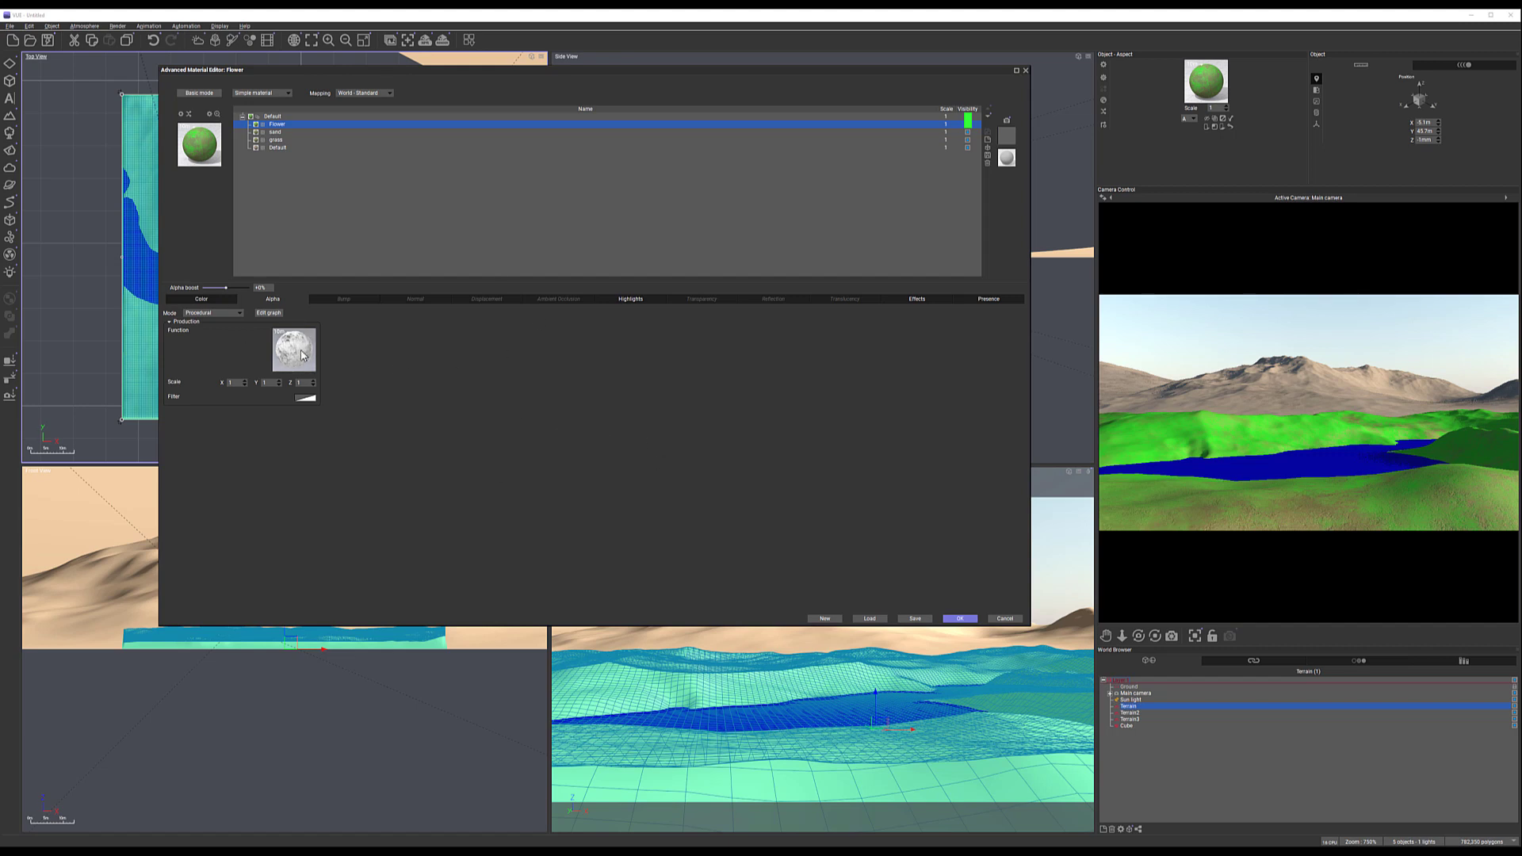
Open the Flower layer's alpha filter for editing and add two keypoints along its diagonal, one on each side of the centre
right_click(306, 398)
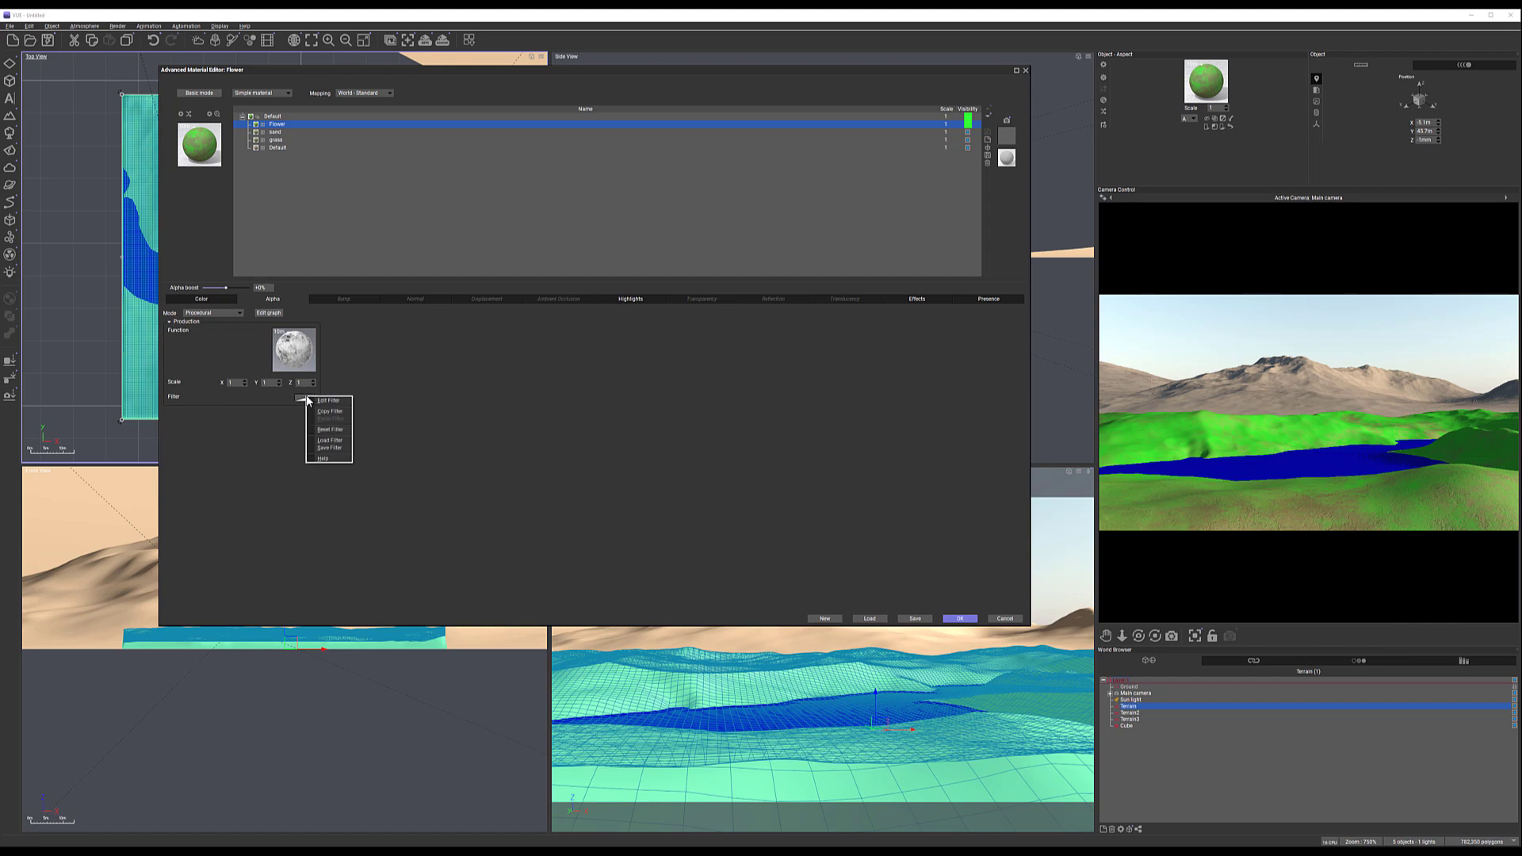
left_click(331, 409)
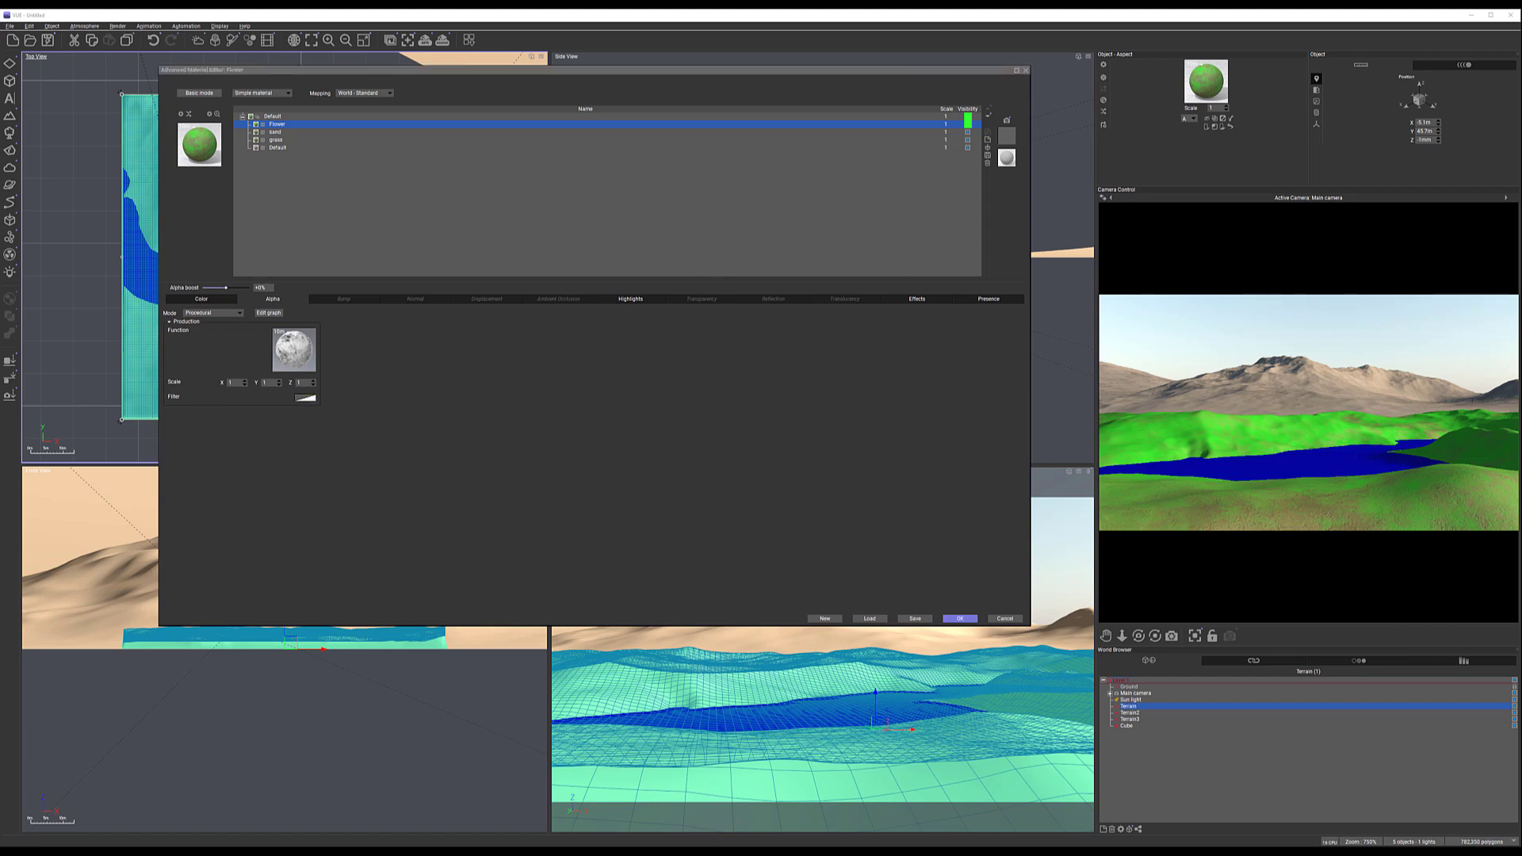
left_click_drag(1233, 160, 772, 238)
left_click_drag(842, 452, 1105, 550)
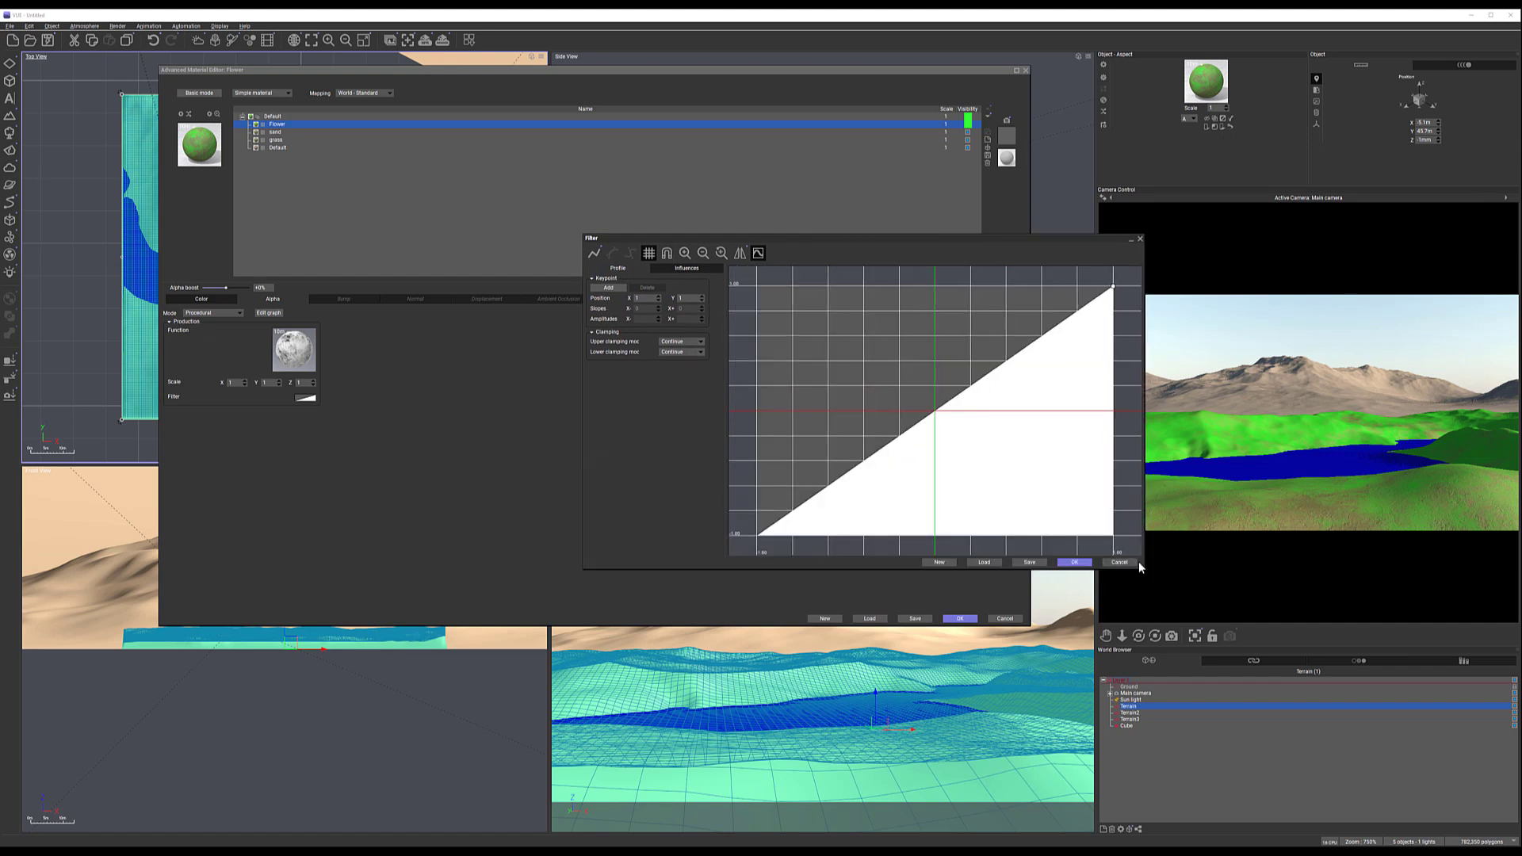
left_click(901, 437)
left_click(997, 369)
left_click(901, 436)
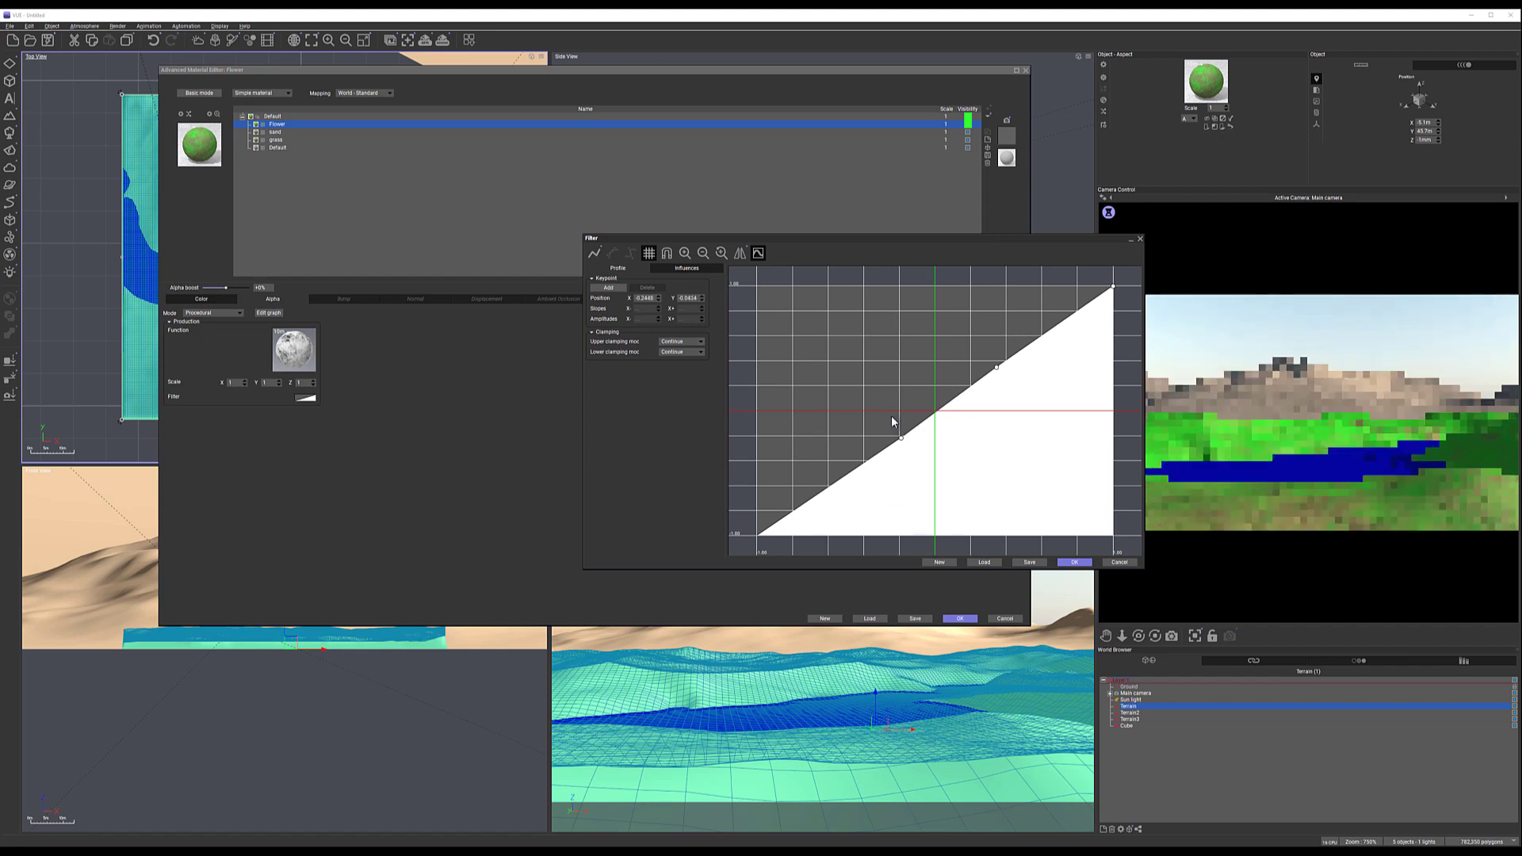
Try different Flower coverage by moving the two filter keypoints into flatter and steeper curves
left_click_drag(900, 438, 887, 414)
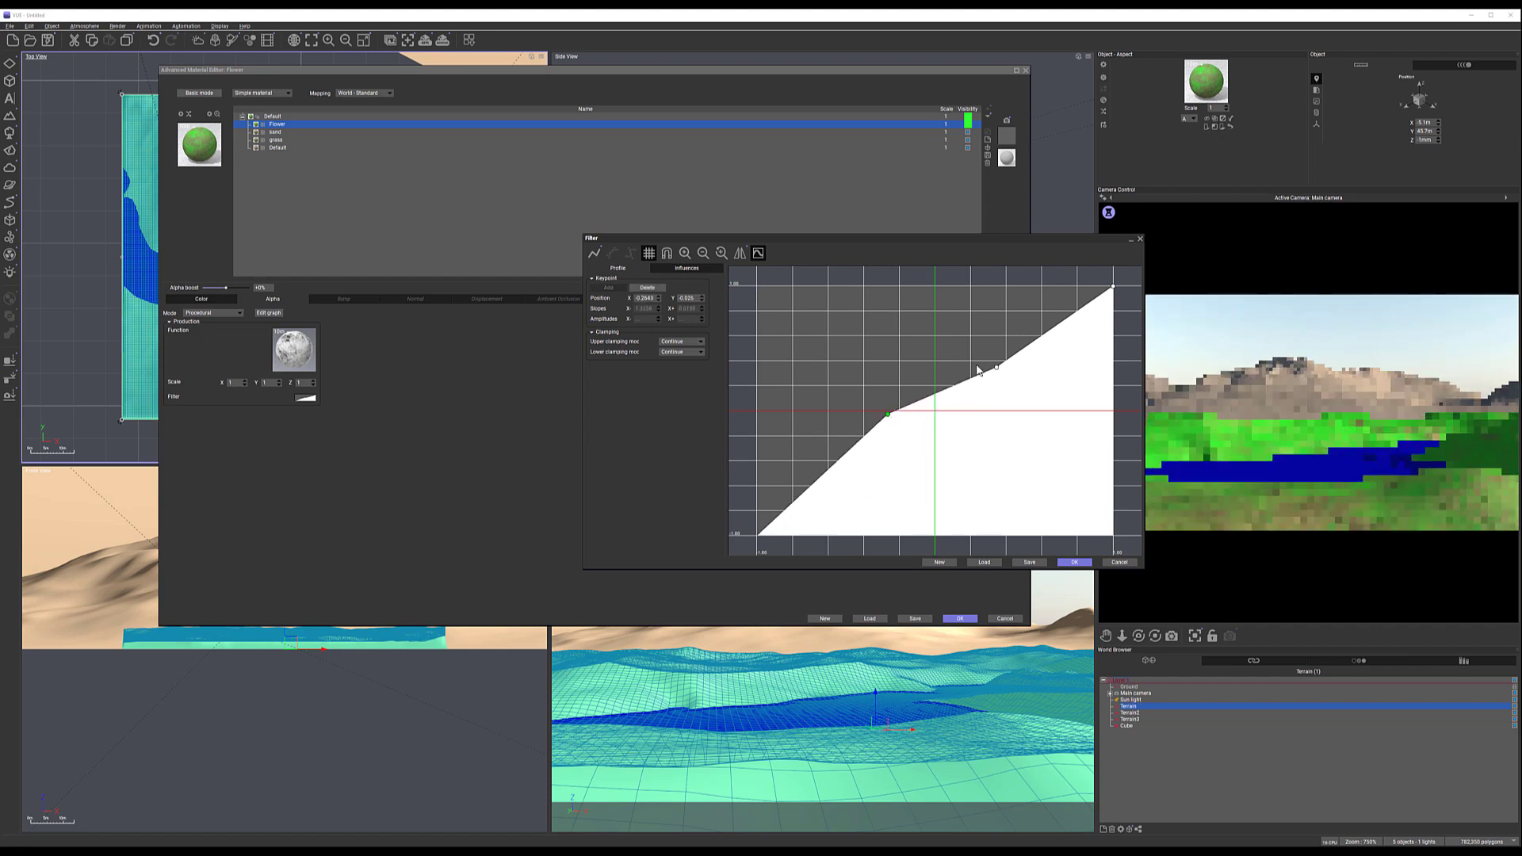
left_click_drag(997, 368, 1001, 421)
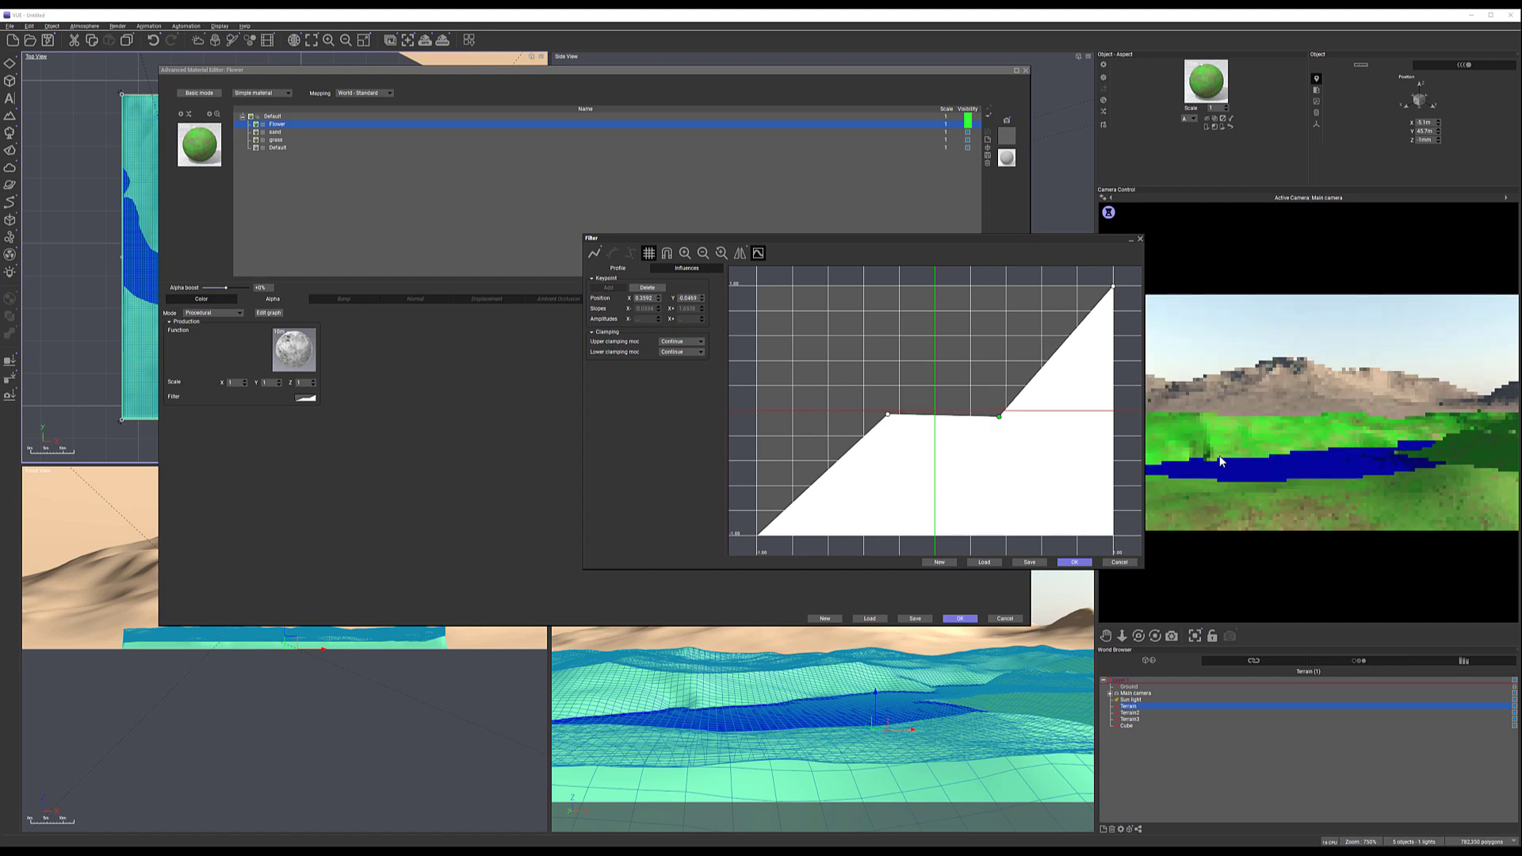
left_click_drag(890, 416, 957, 497)
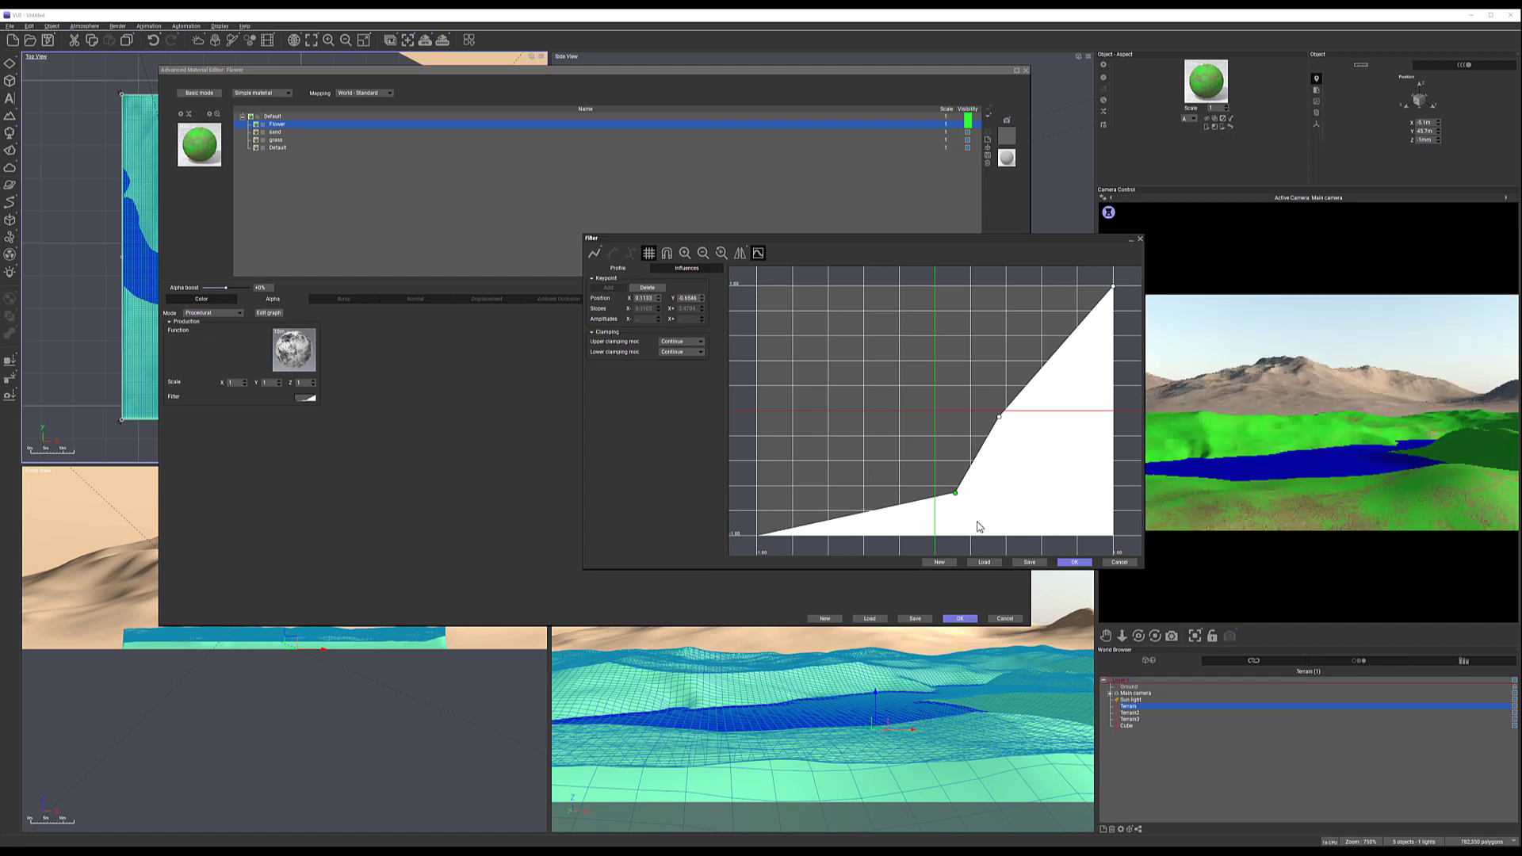
left_click_drag(956, 495, 999, 518)
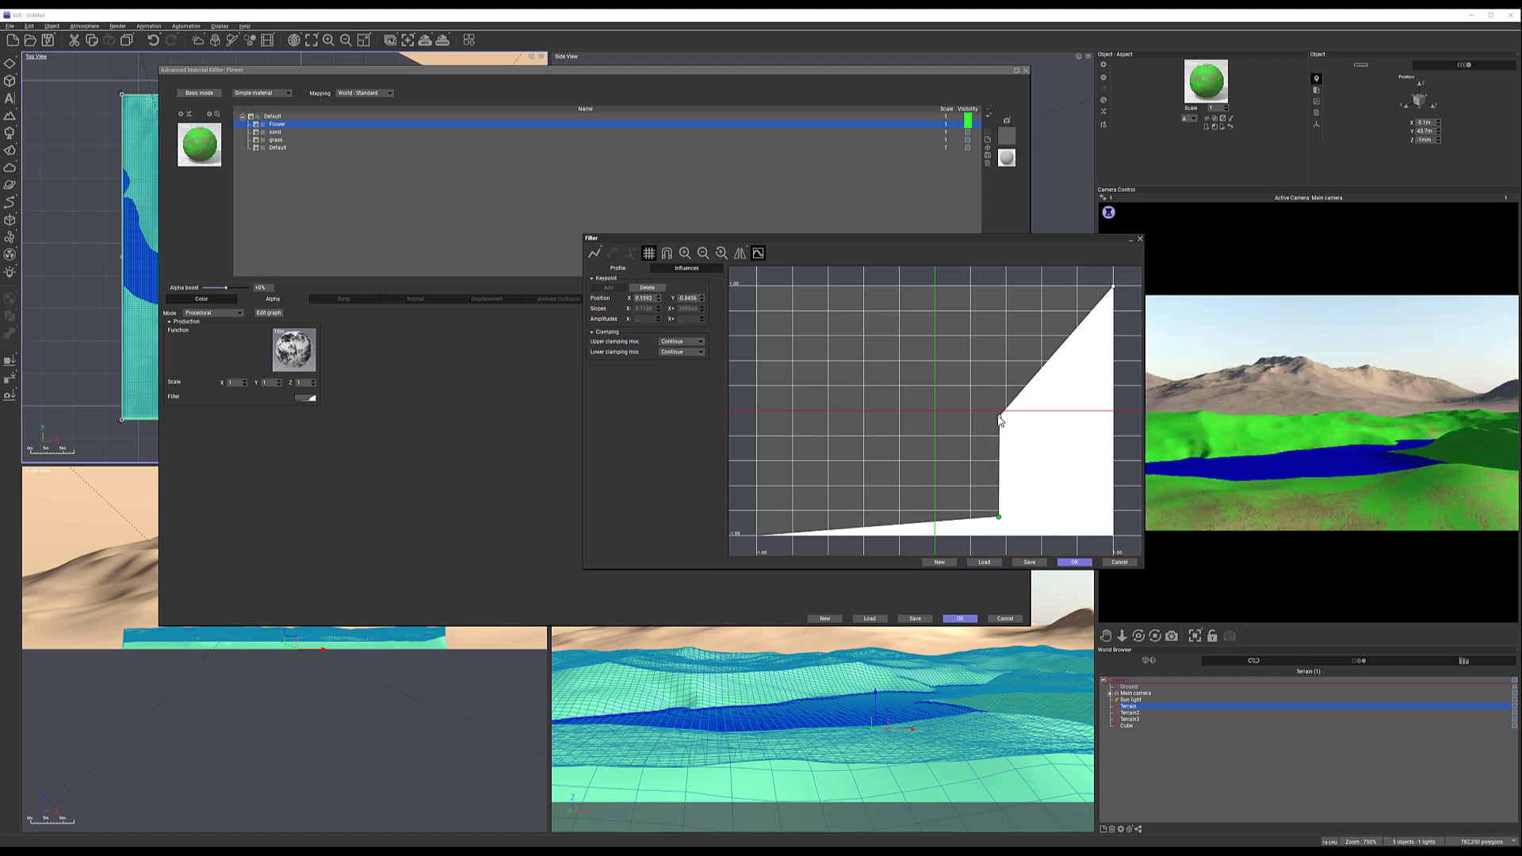
left_click_drag(1000, 420, 1064, 447)
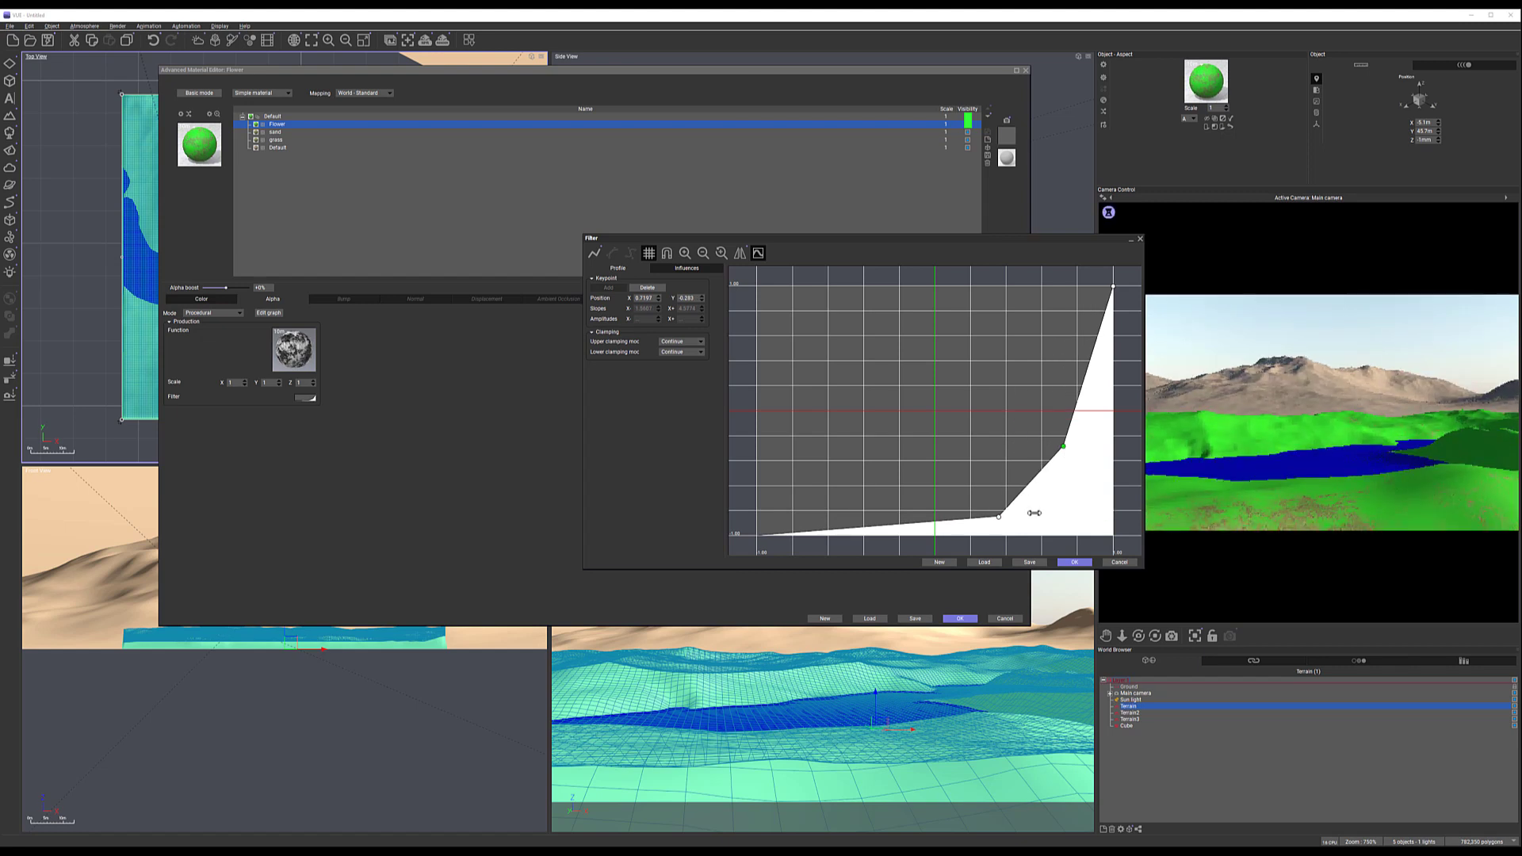
left_click_drag(996, 516, 845, 440)
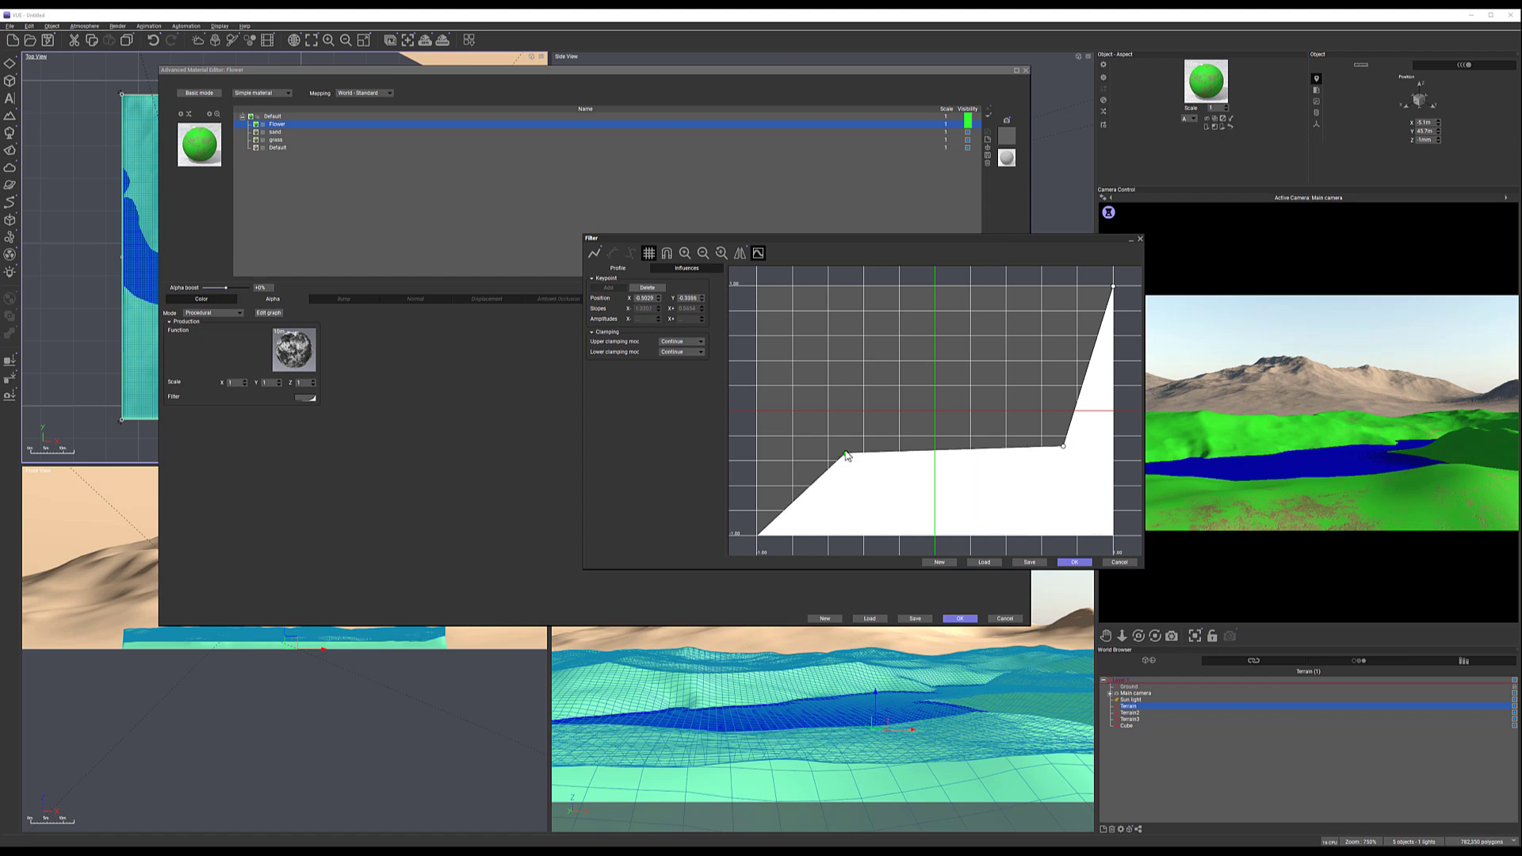
Bow the alpha filter curve upward with keypoints at about (-0.76, 0.12) and (-0.13, 0.67), and accept the filter
left_click_drag(1063, 446, 910, 327)
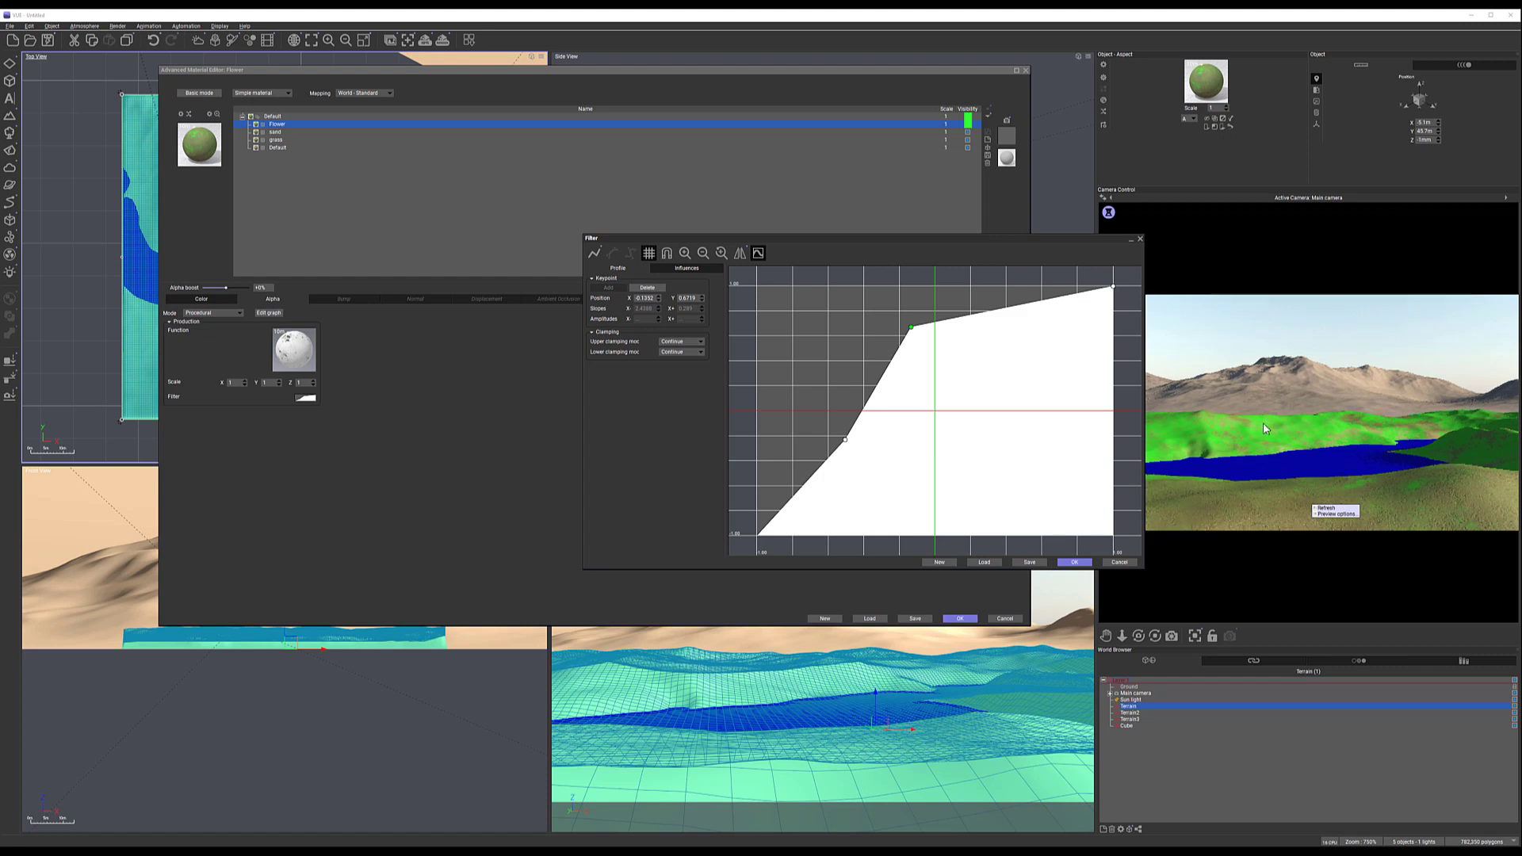
left_click(811, 406)
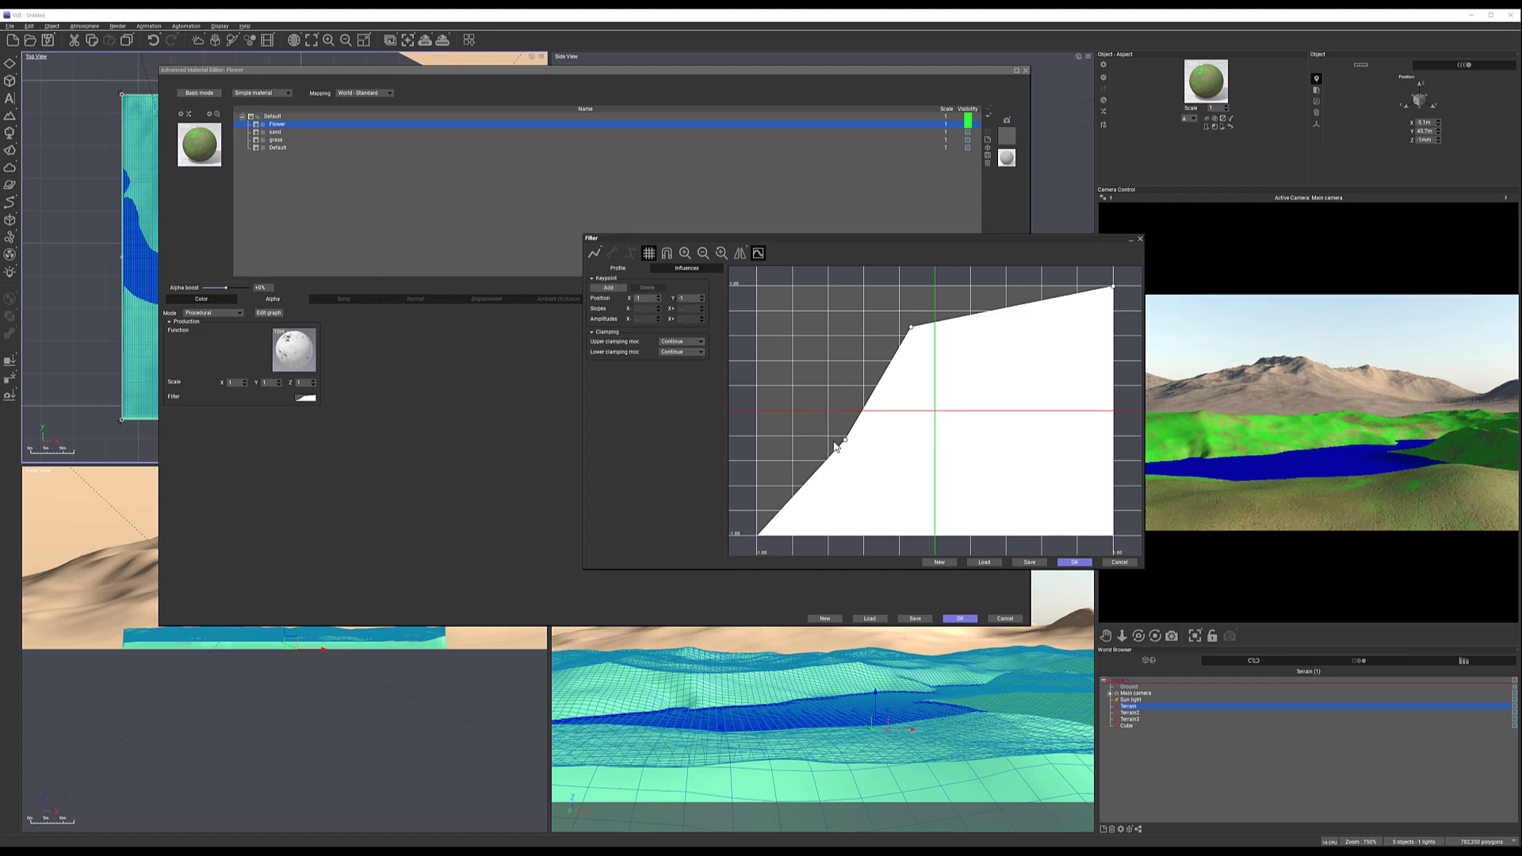
left_click_drag(845, 444, 800, 398)
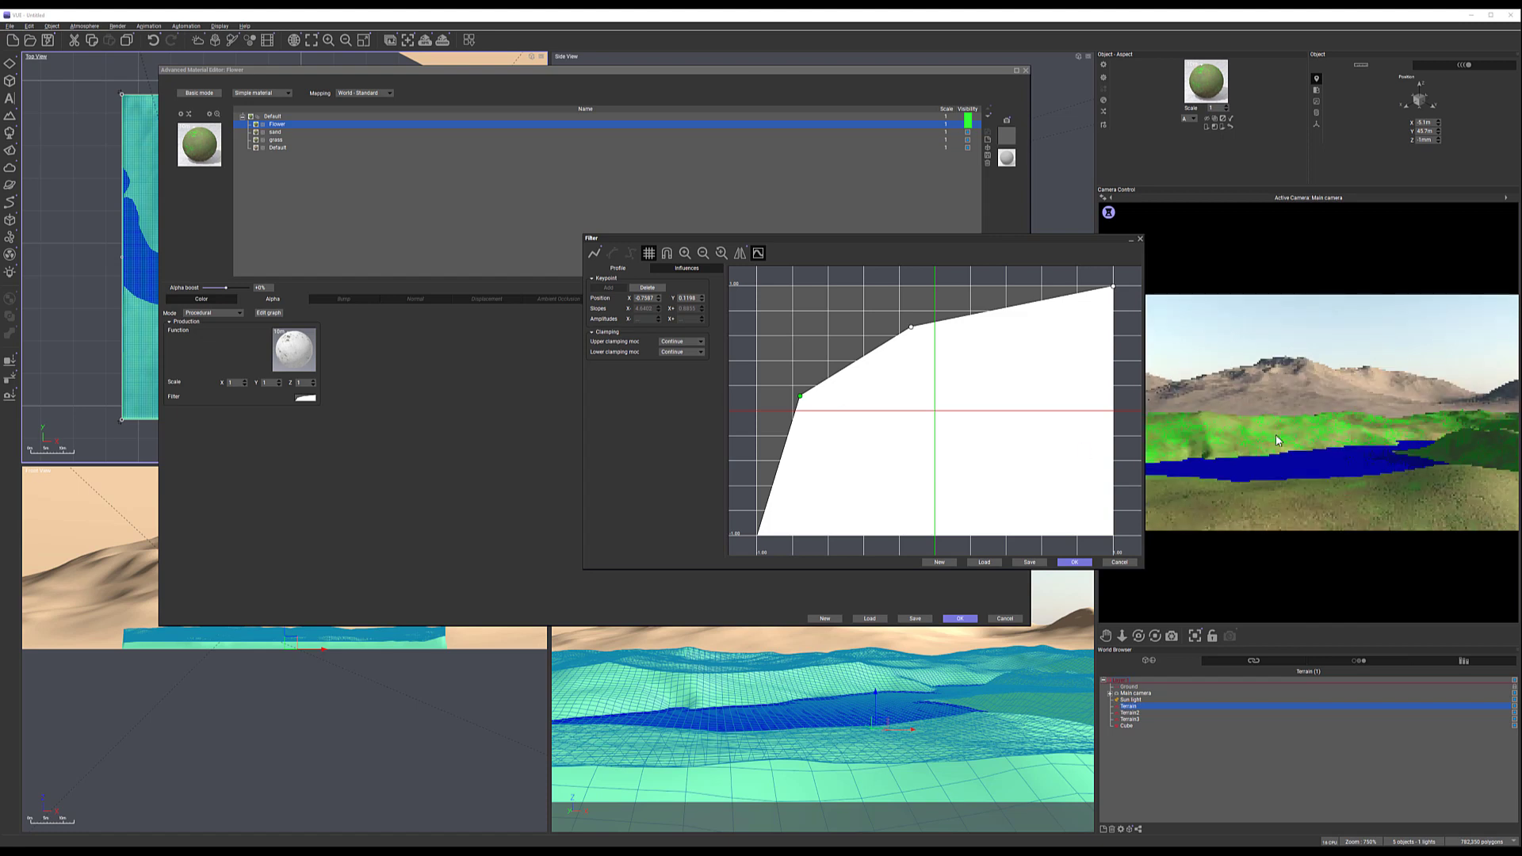
left_click(1074, 563)
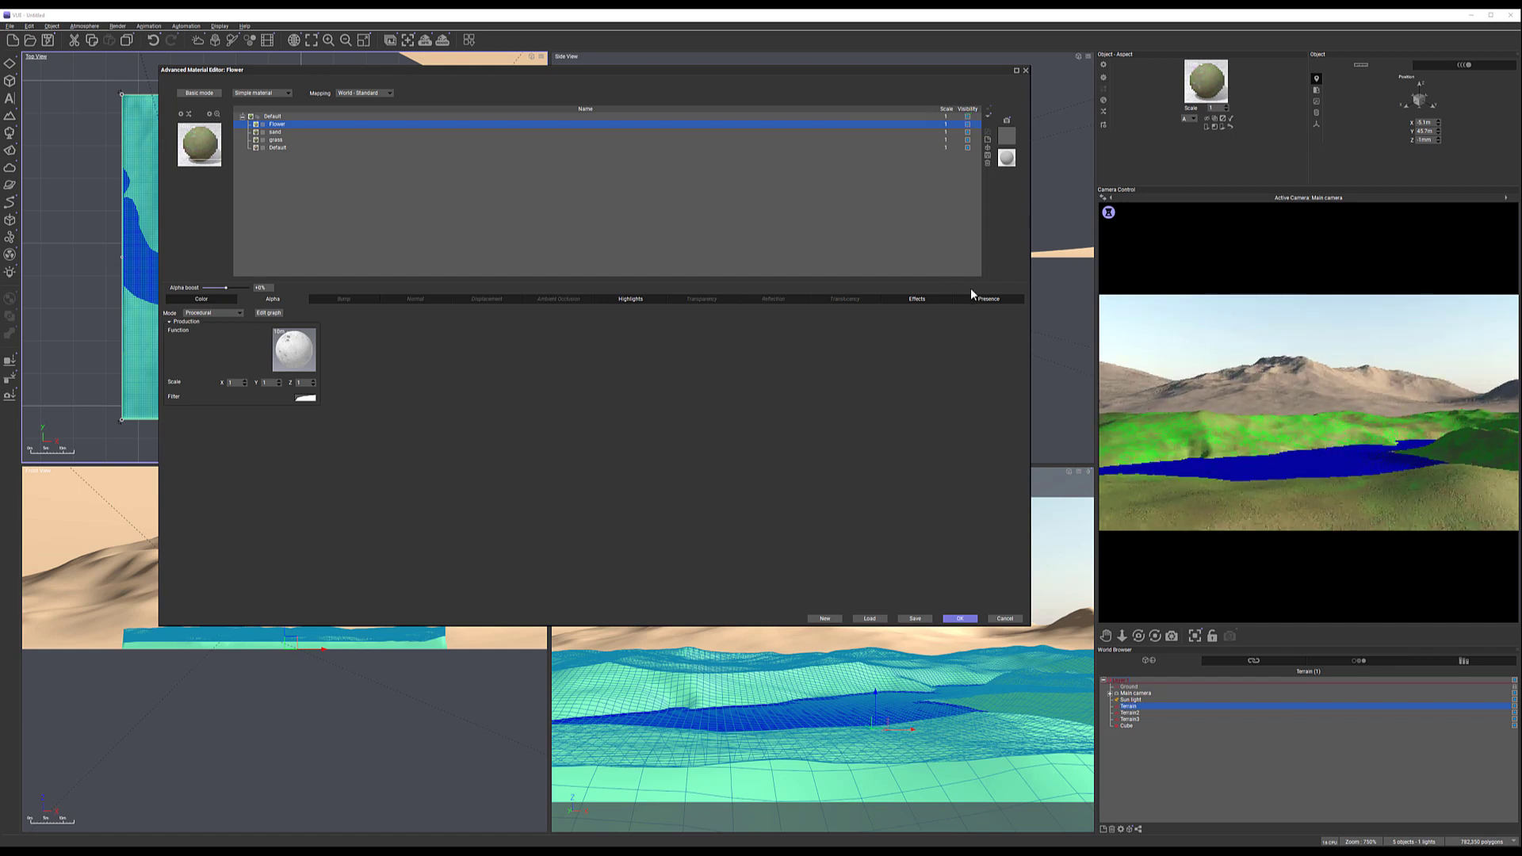
Turn off the Flower layer's visibility highlight and set its color mode to Natural grain
left_click(968, 117)
left_click(232, 302)
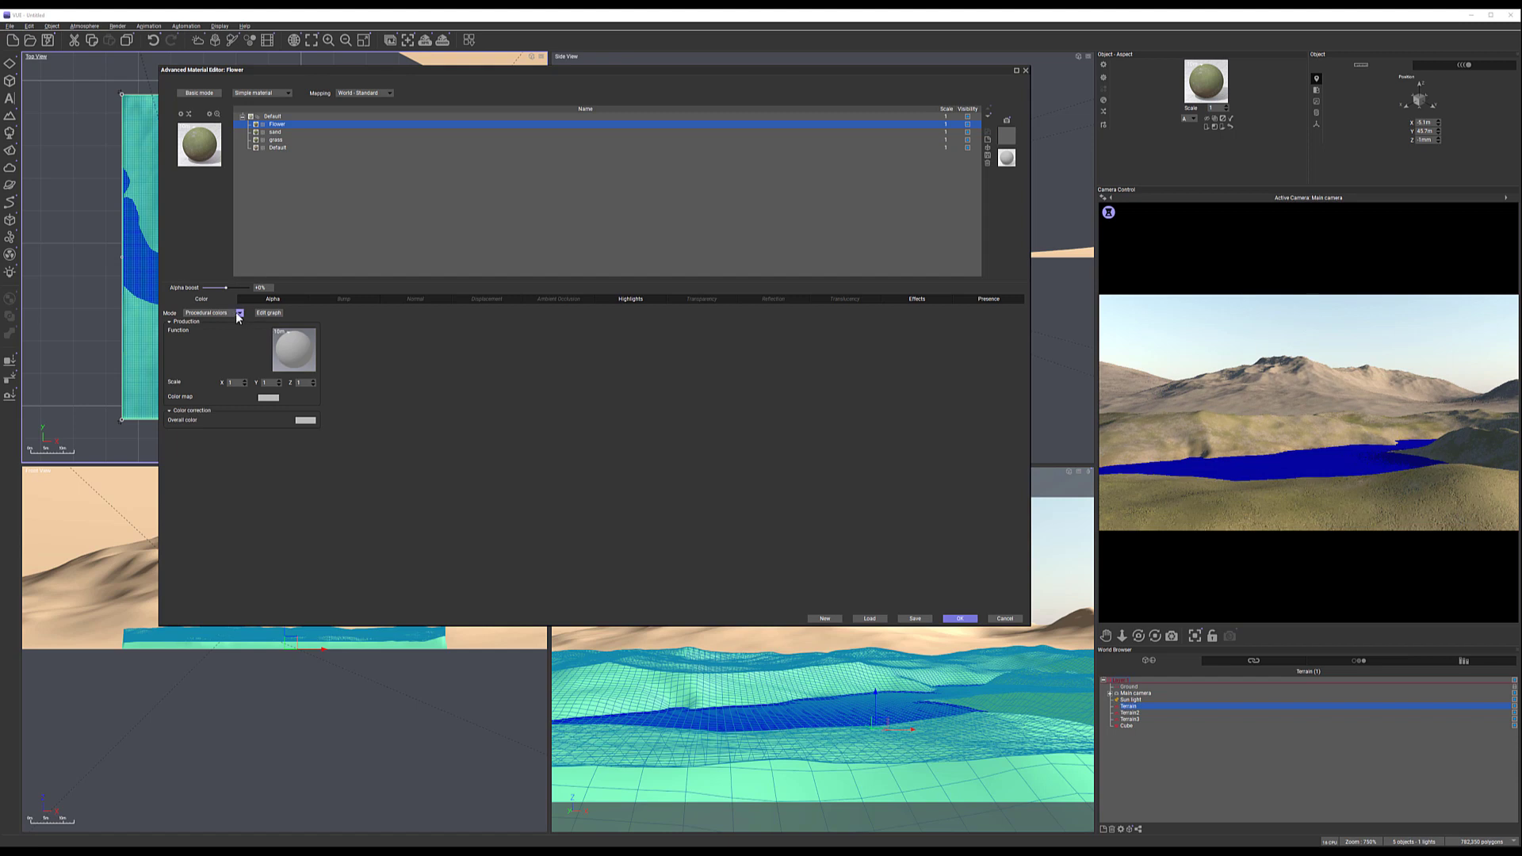
left_click(238, 313)
left_click(227, 340)
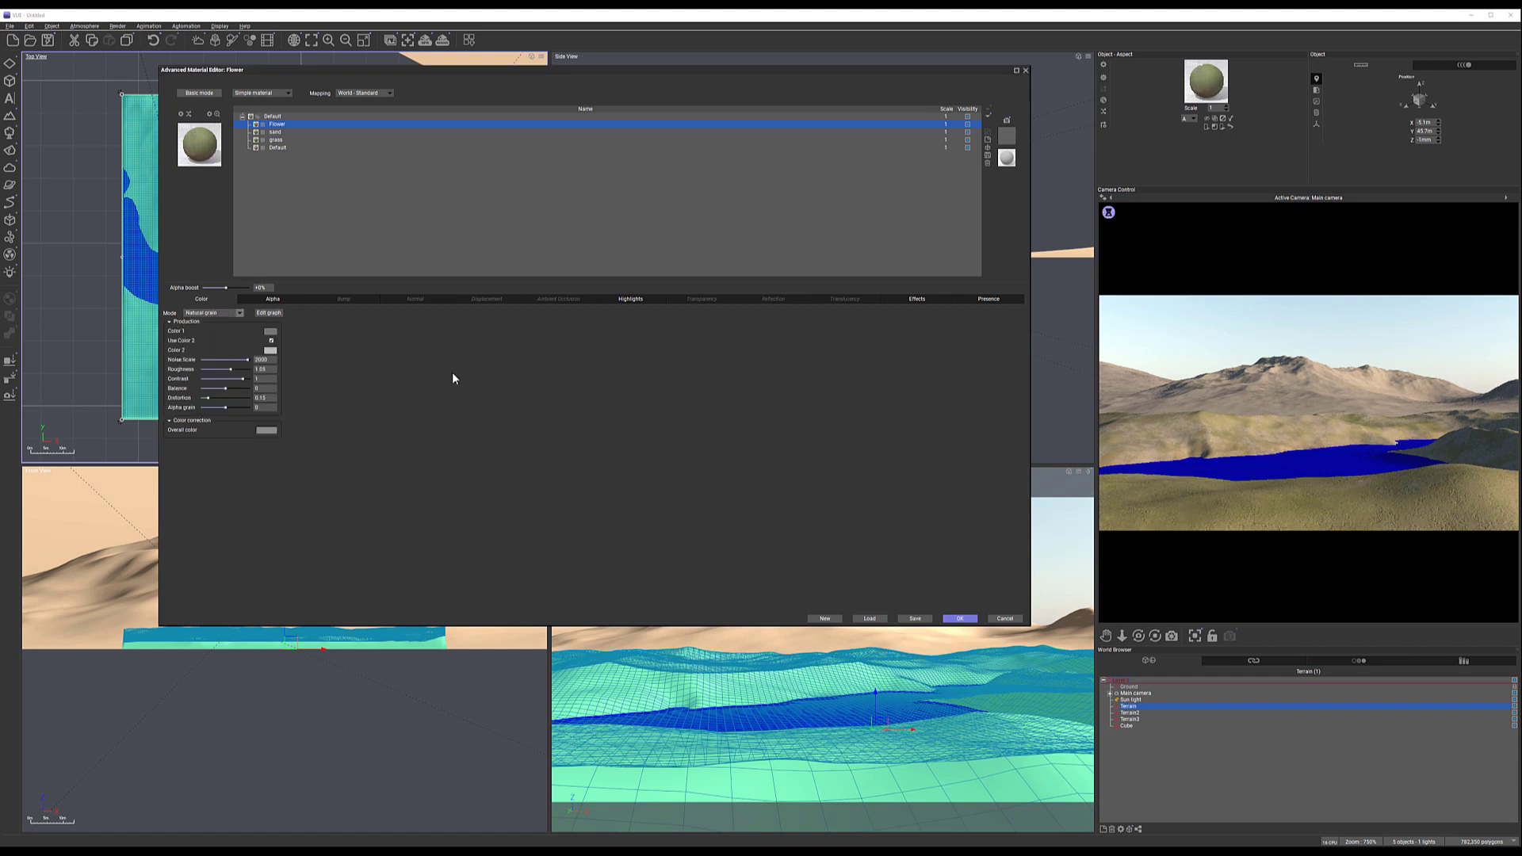
Set the Flower layer's Color 1 to an orange-brown and Color 2 to a pale yellow-green
double_click(271, 331)
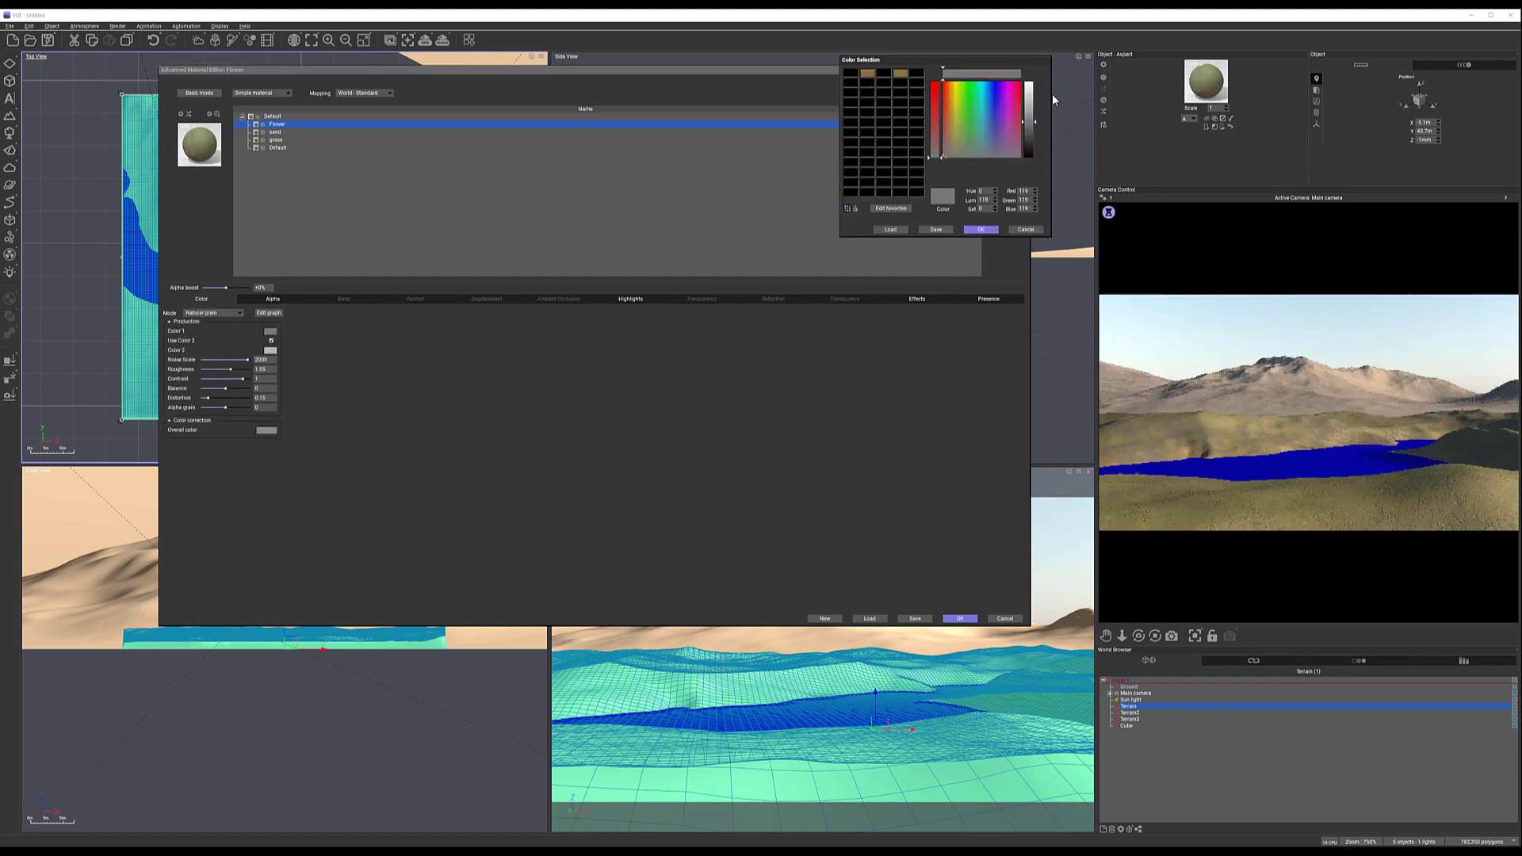
left_click(949, 117)
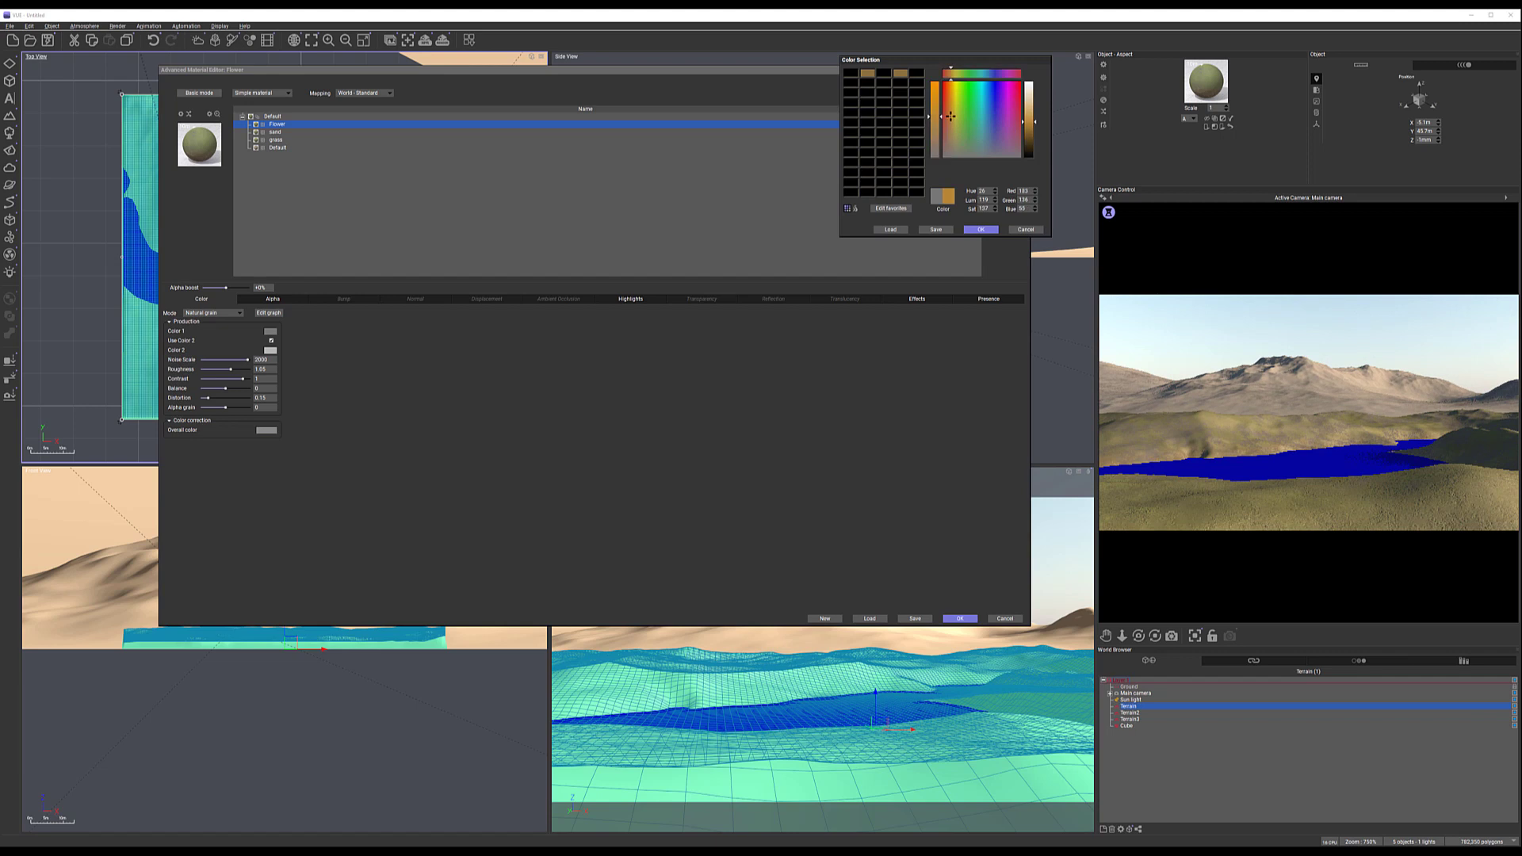
left_click(990, 231)
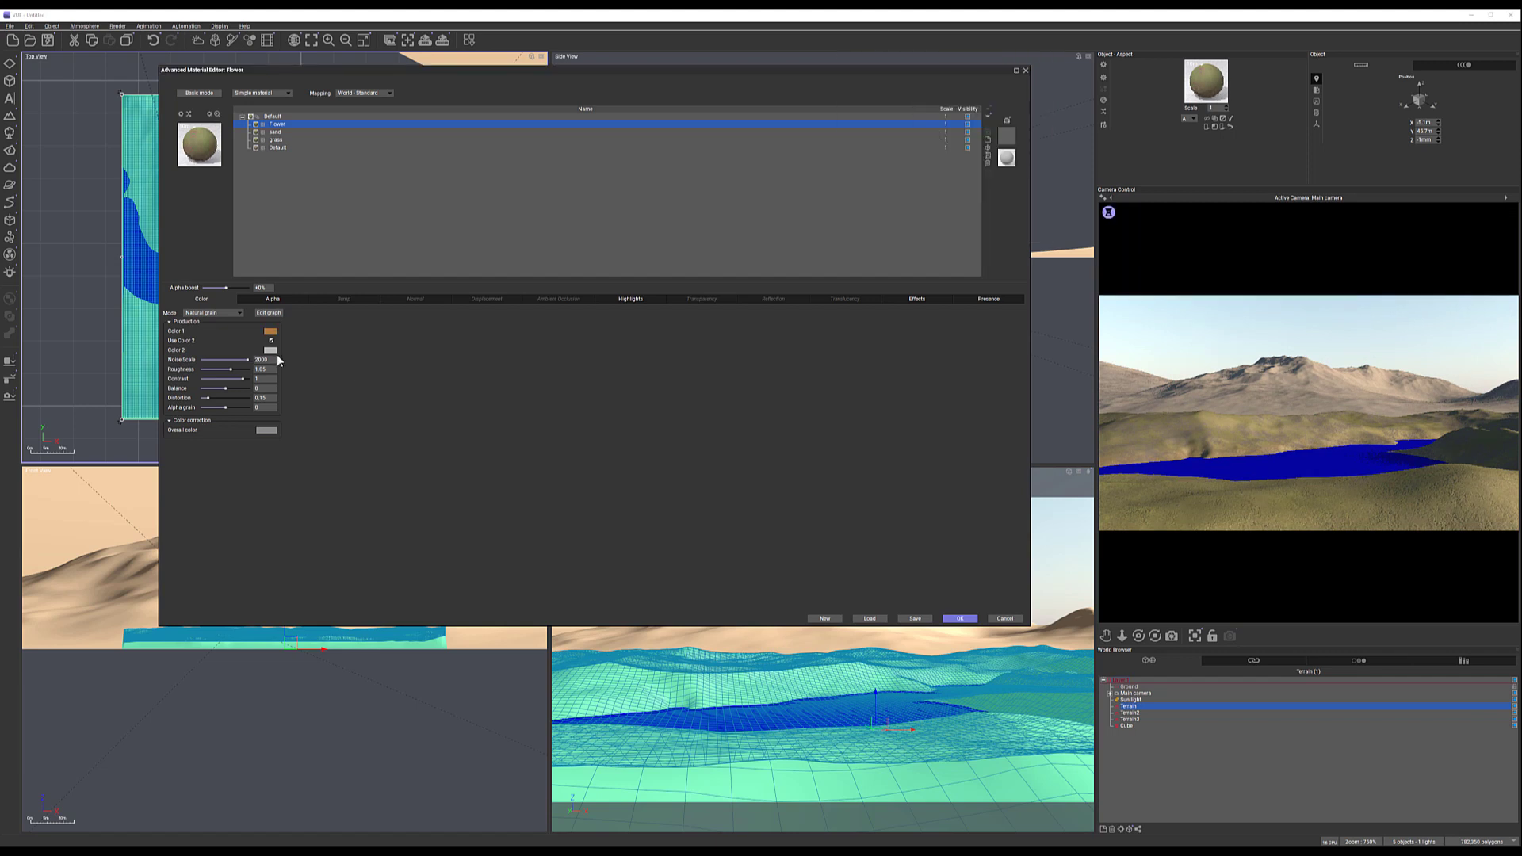
double_click(270, 350)
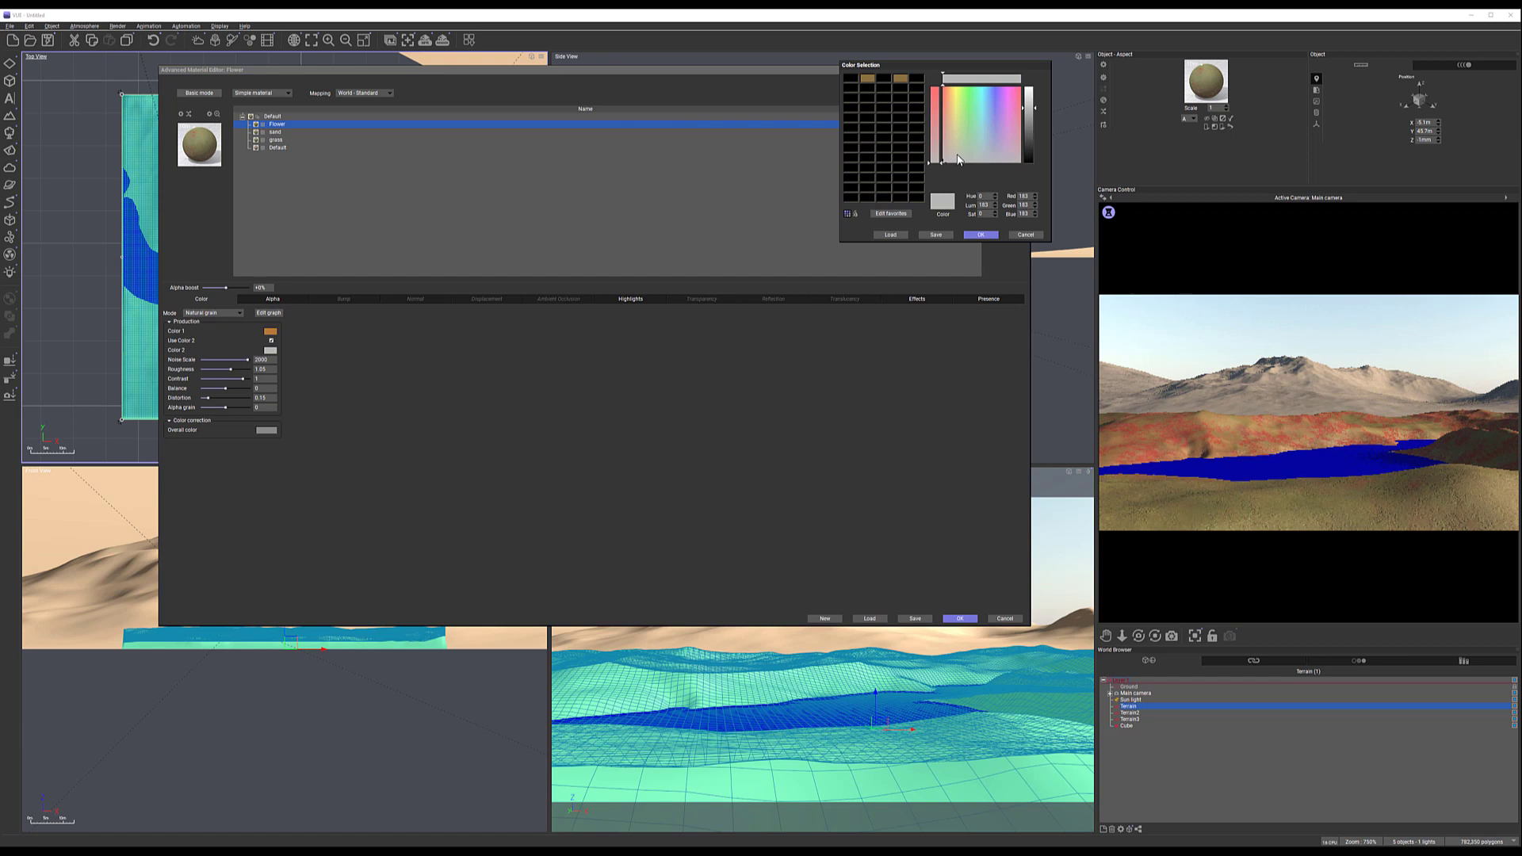
left_click_drag(960, 143, 958, 141)
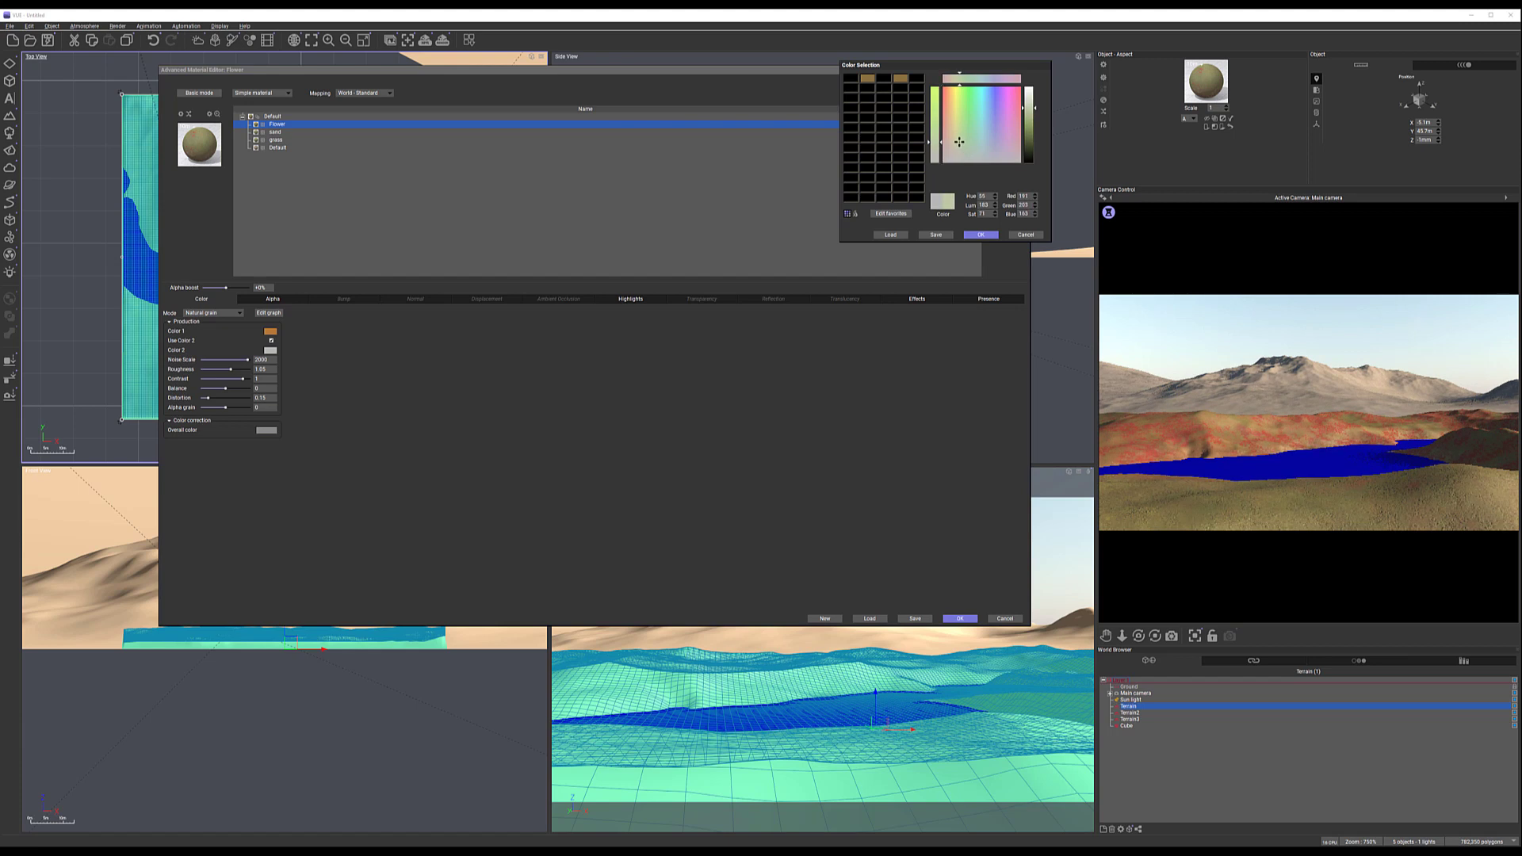
left_click(980, 234)
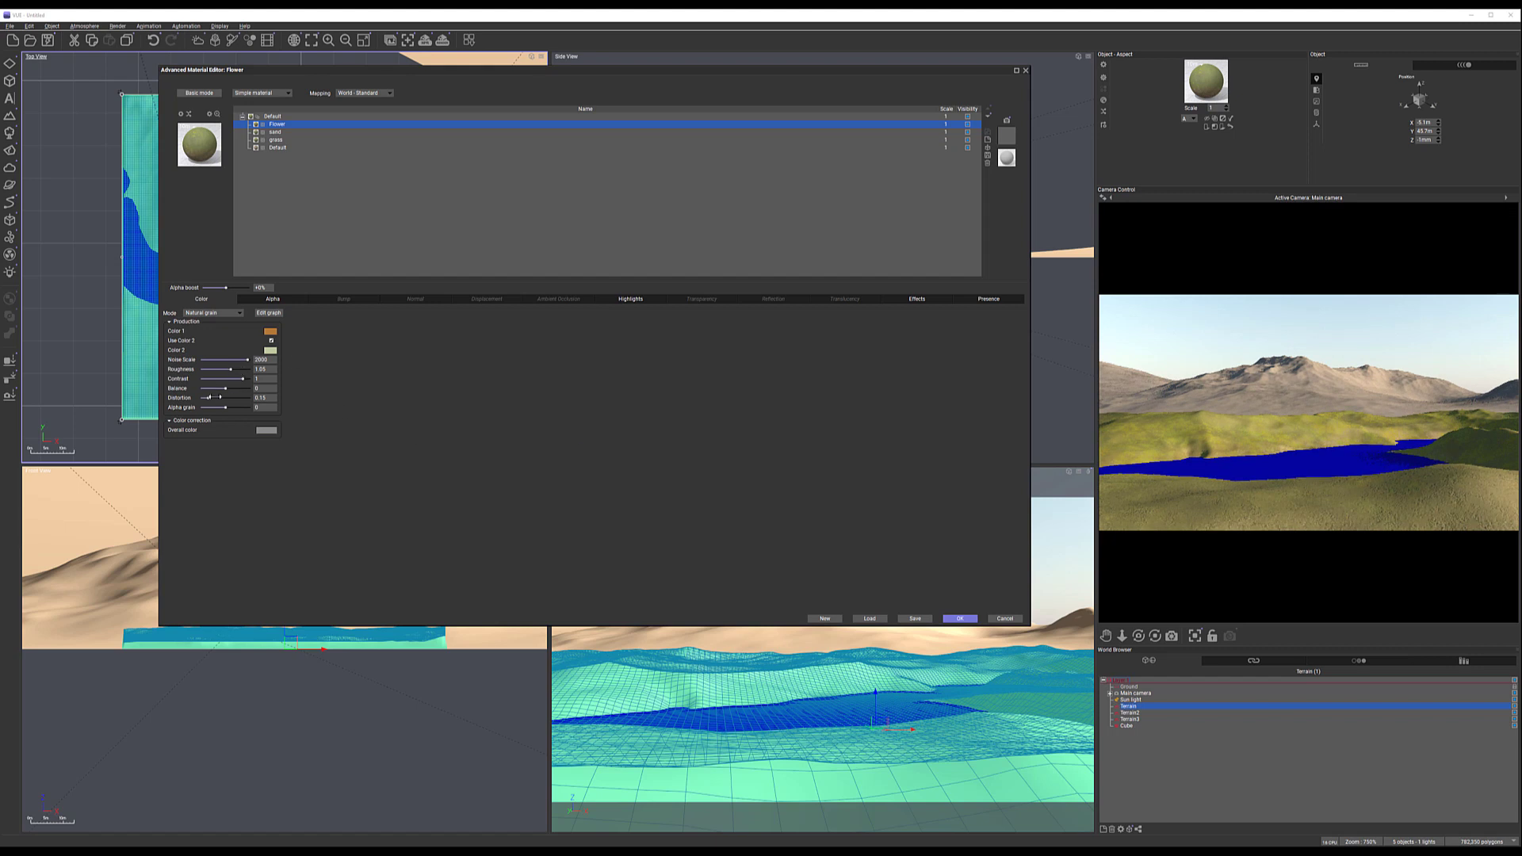
Raise the Flower grain's roughness, distortion and alpha grain, lower its balance, and add the layer 100% to the underlying layer bumps
left_click_drag(226, 407, 240, 373)
left_click(346, 300)
left_click_drag(222, 331, 357, 334)
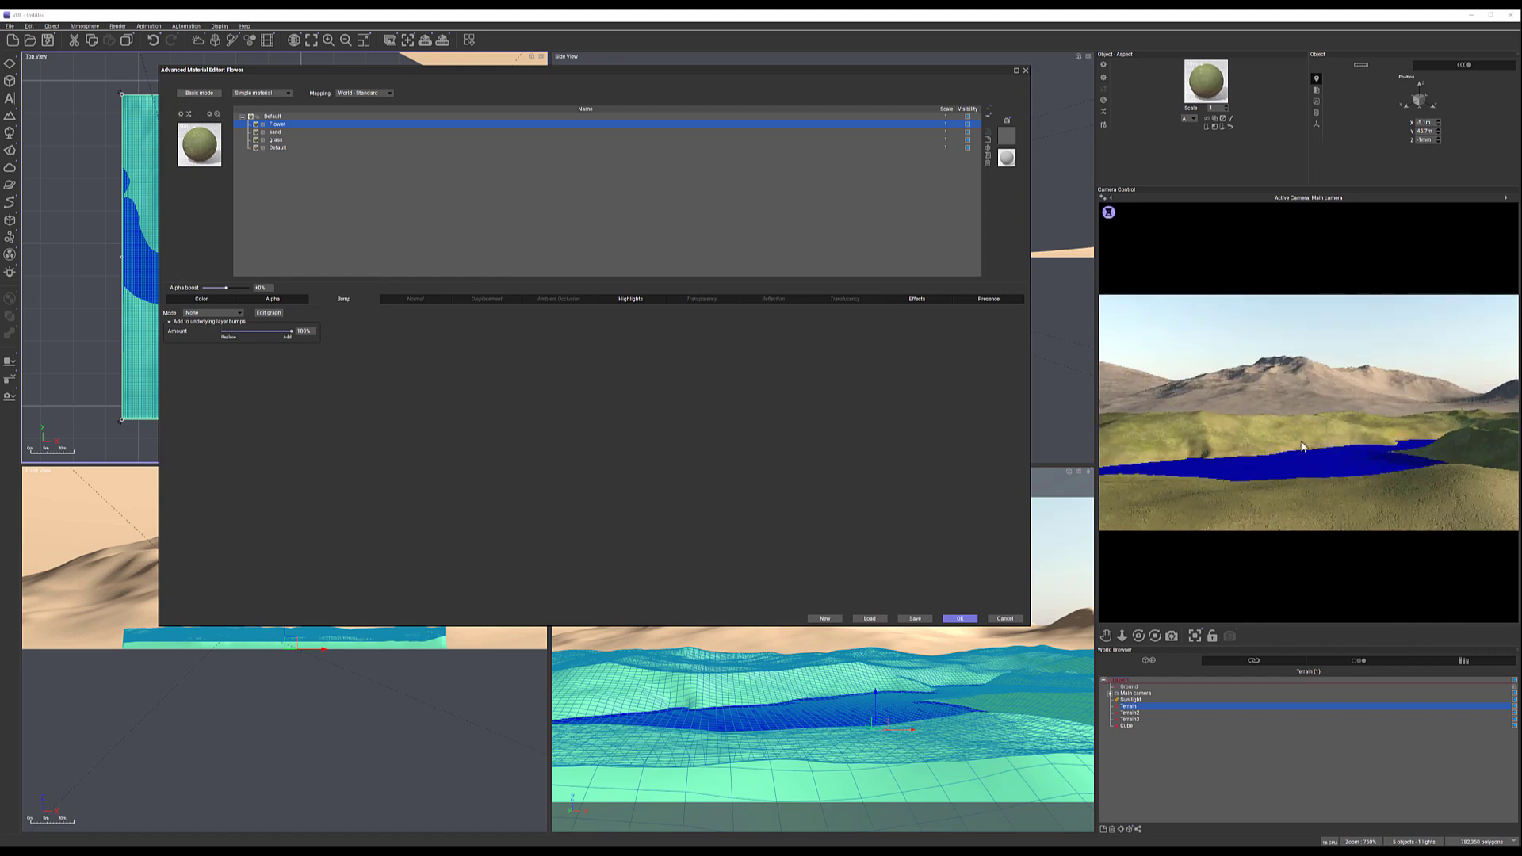
Make the Flower layer's Color 1 a stronger orange, and soften its grain with lower noise scale, roughness, contrast, distortion and alpha grain, and higher balance
left_click(212, 301)
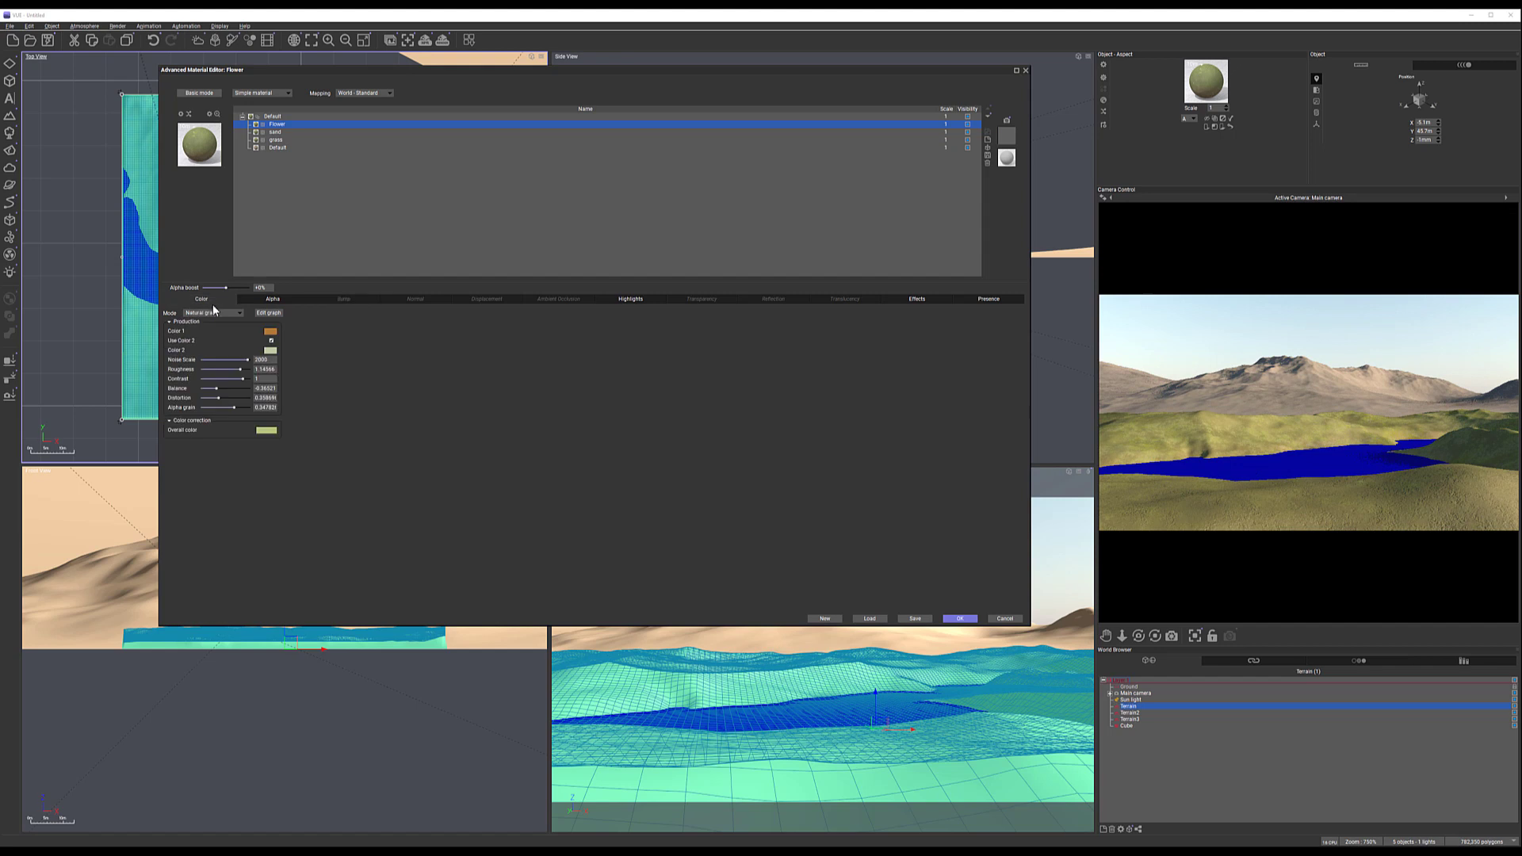
left_click(270, 331)
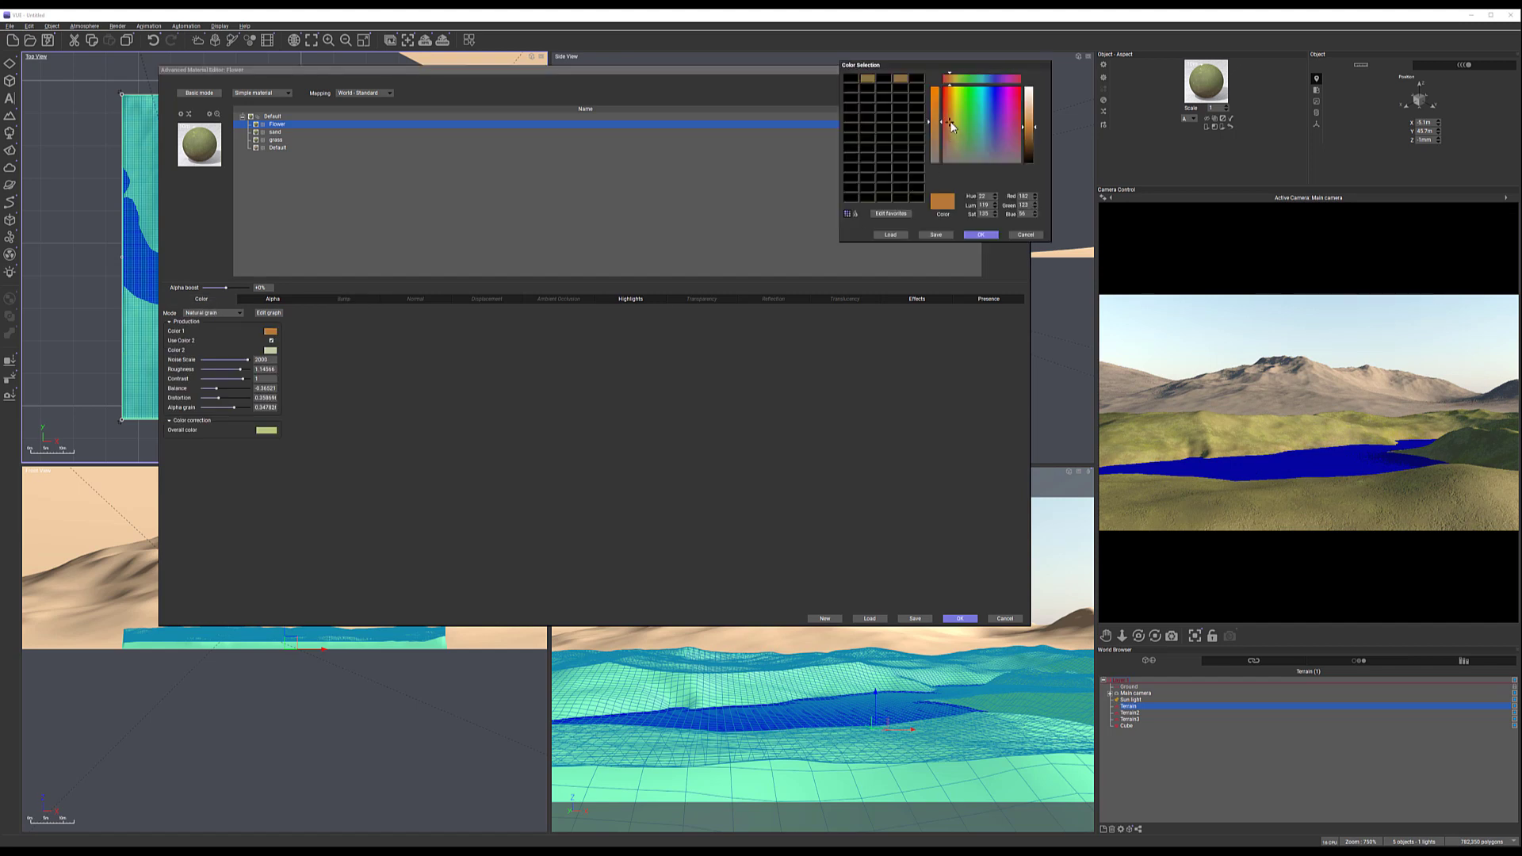
left_click_drag(950, 111, 949, 111)
left_click(988, 235)
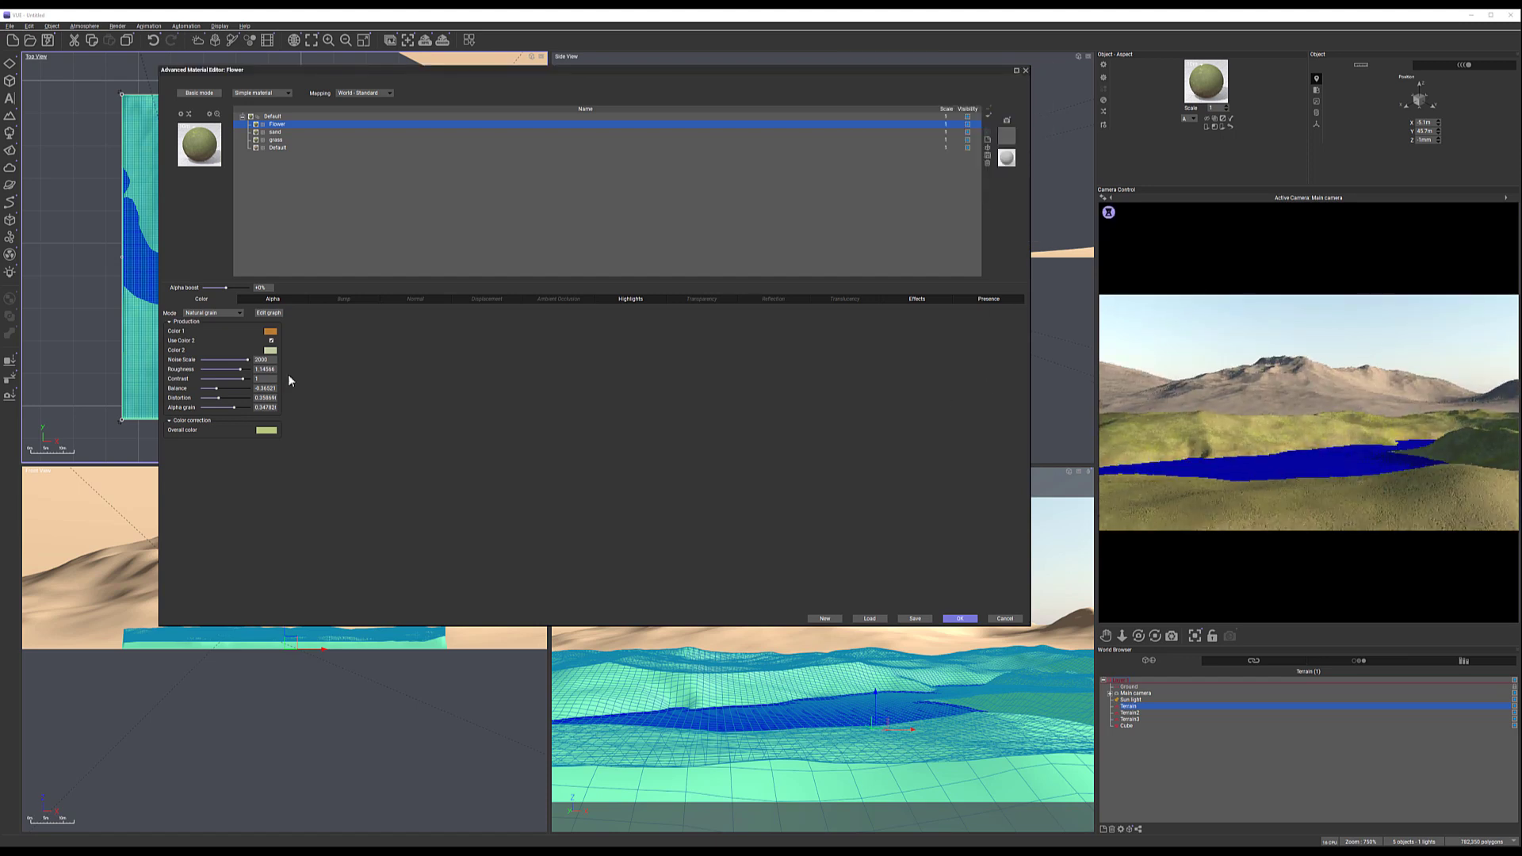
left_click_drag(246, 360, 219, 367)
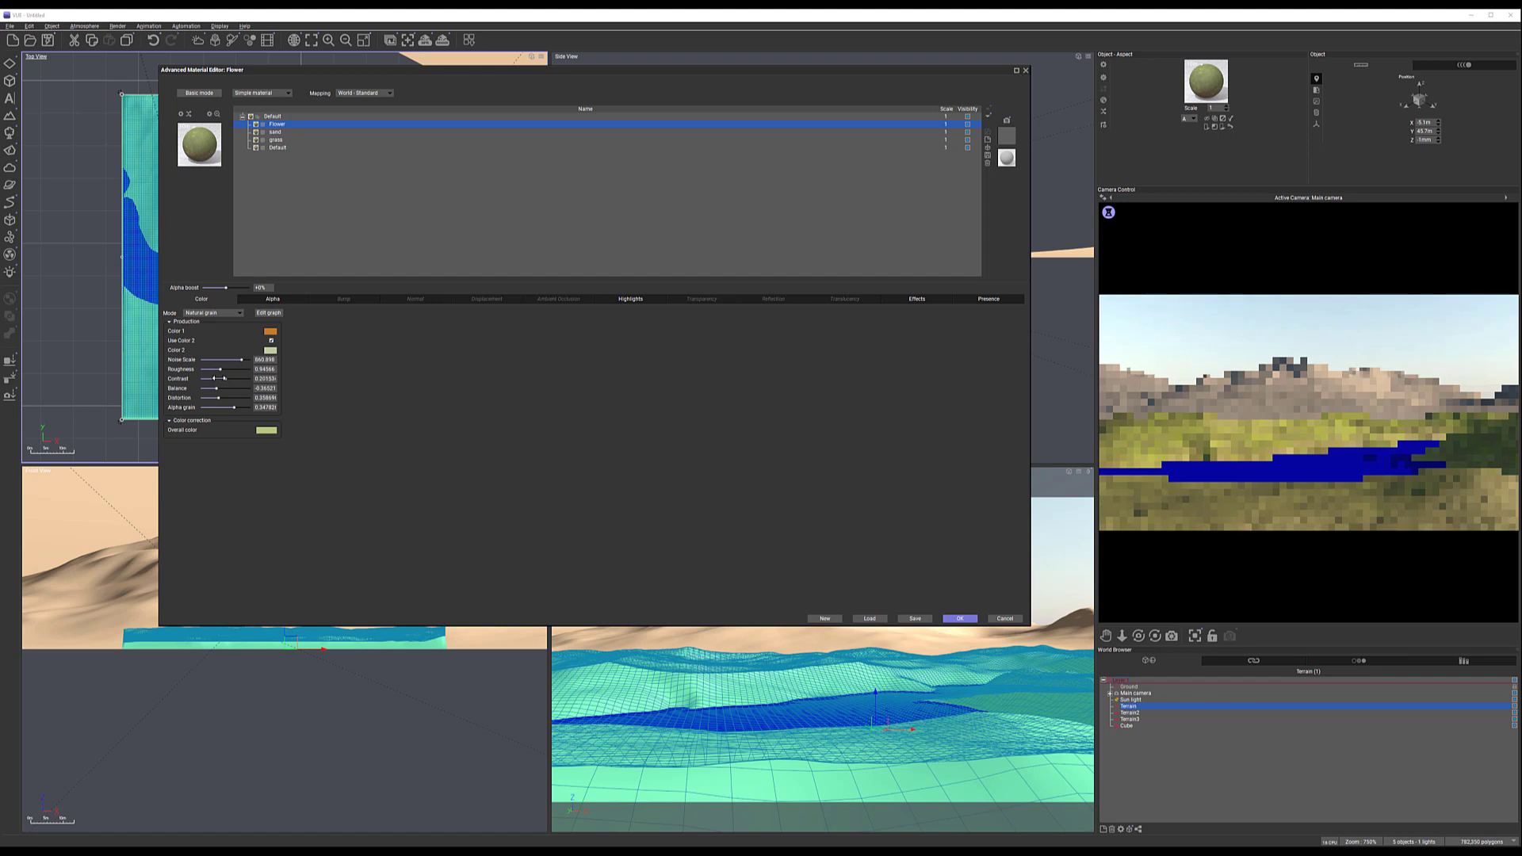
left_click_drag(242, 379, 229, 407)
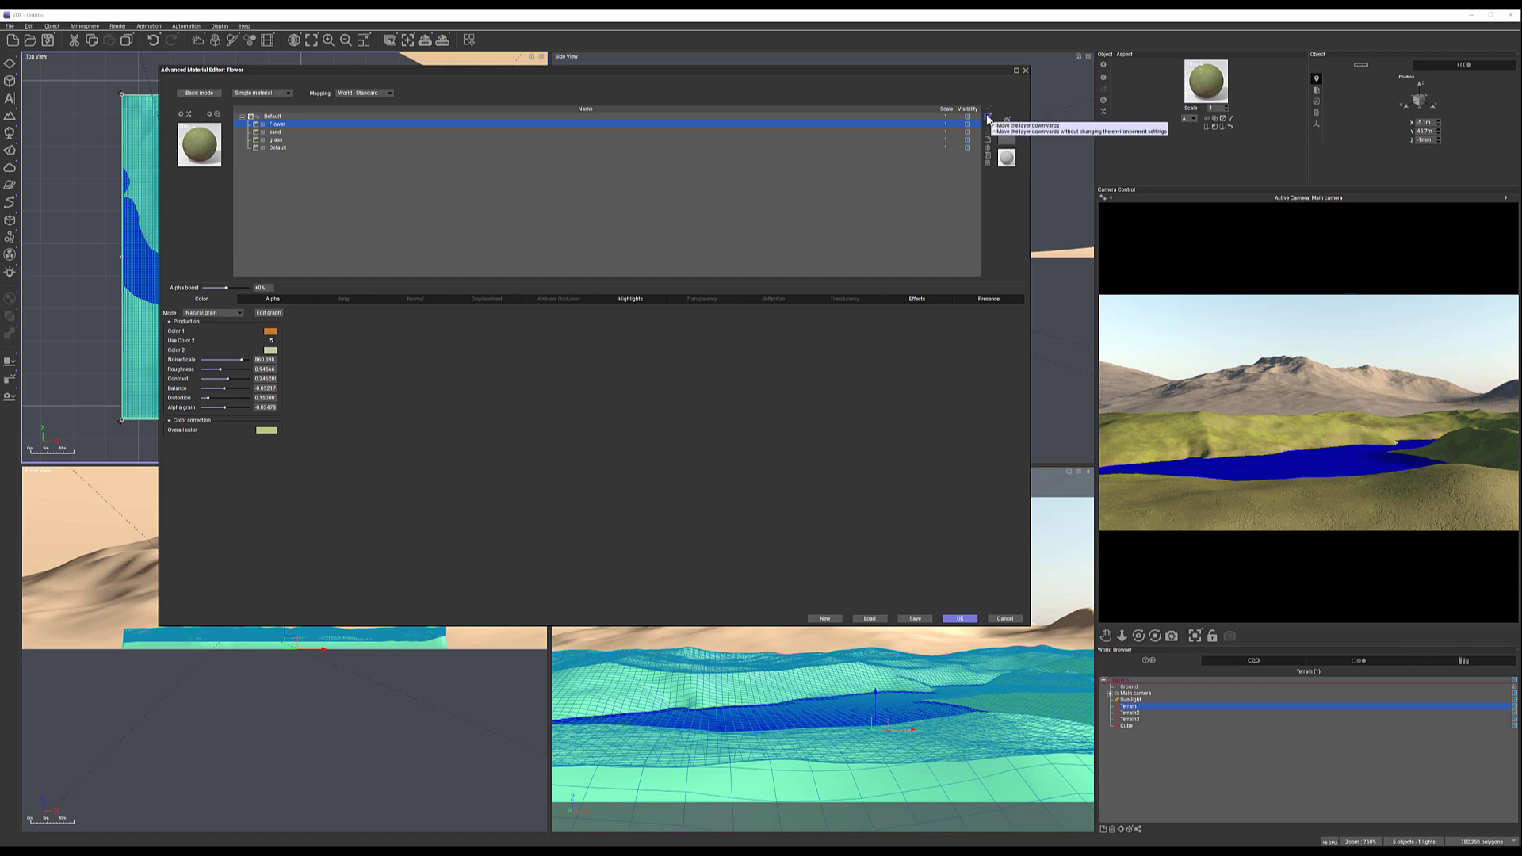
Move the Flower layer below the sand layer, accept the material and save the scene
left_click(988, 118)
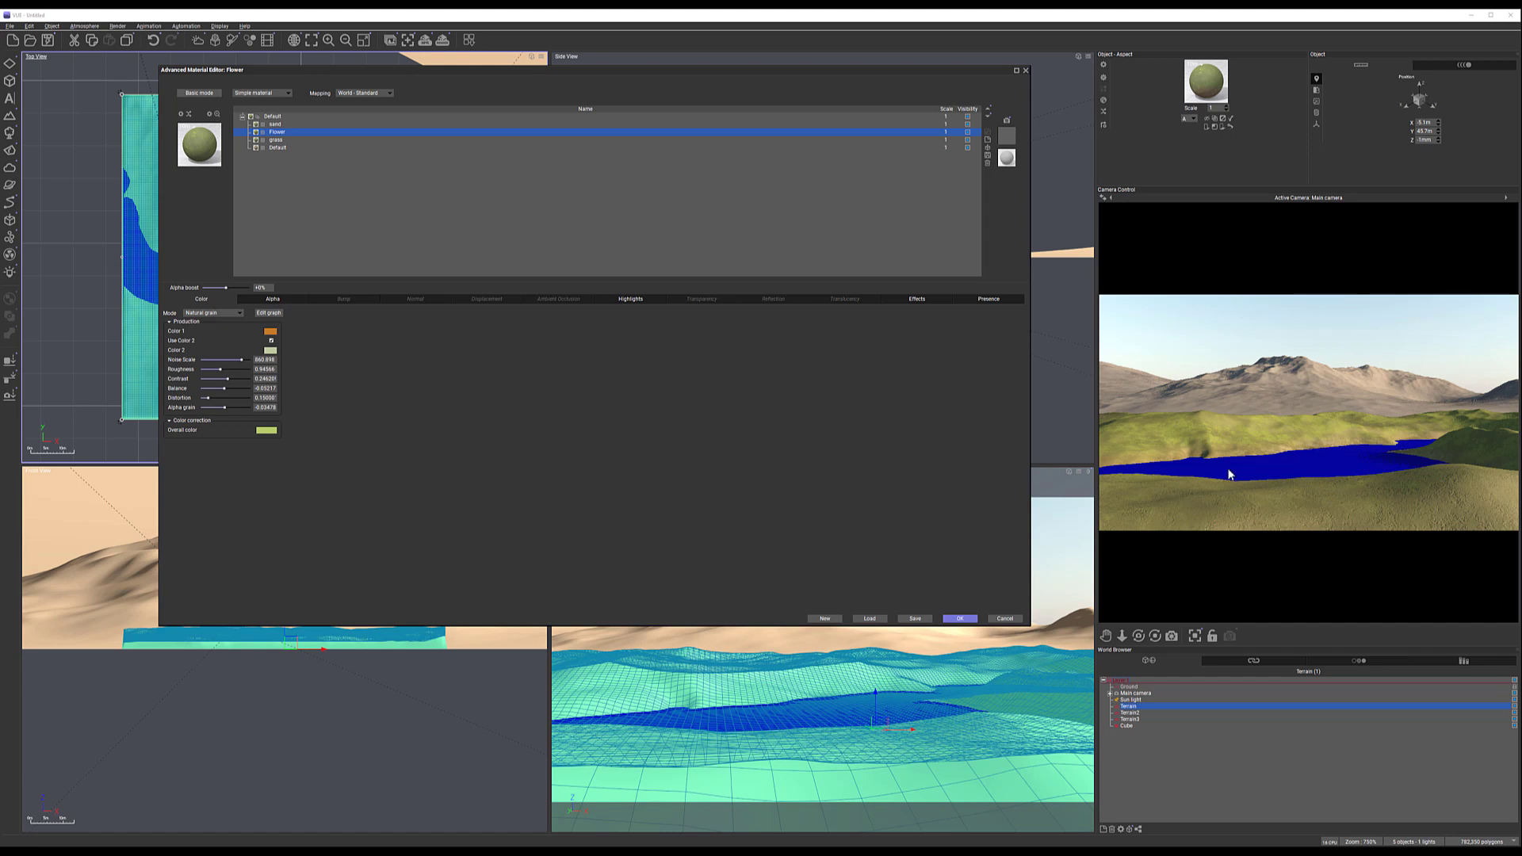
left_click(956, 622)
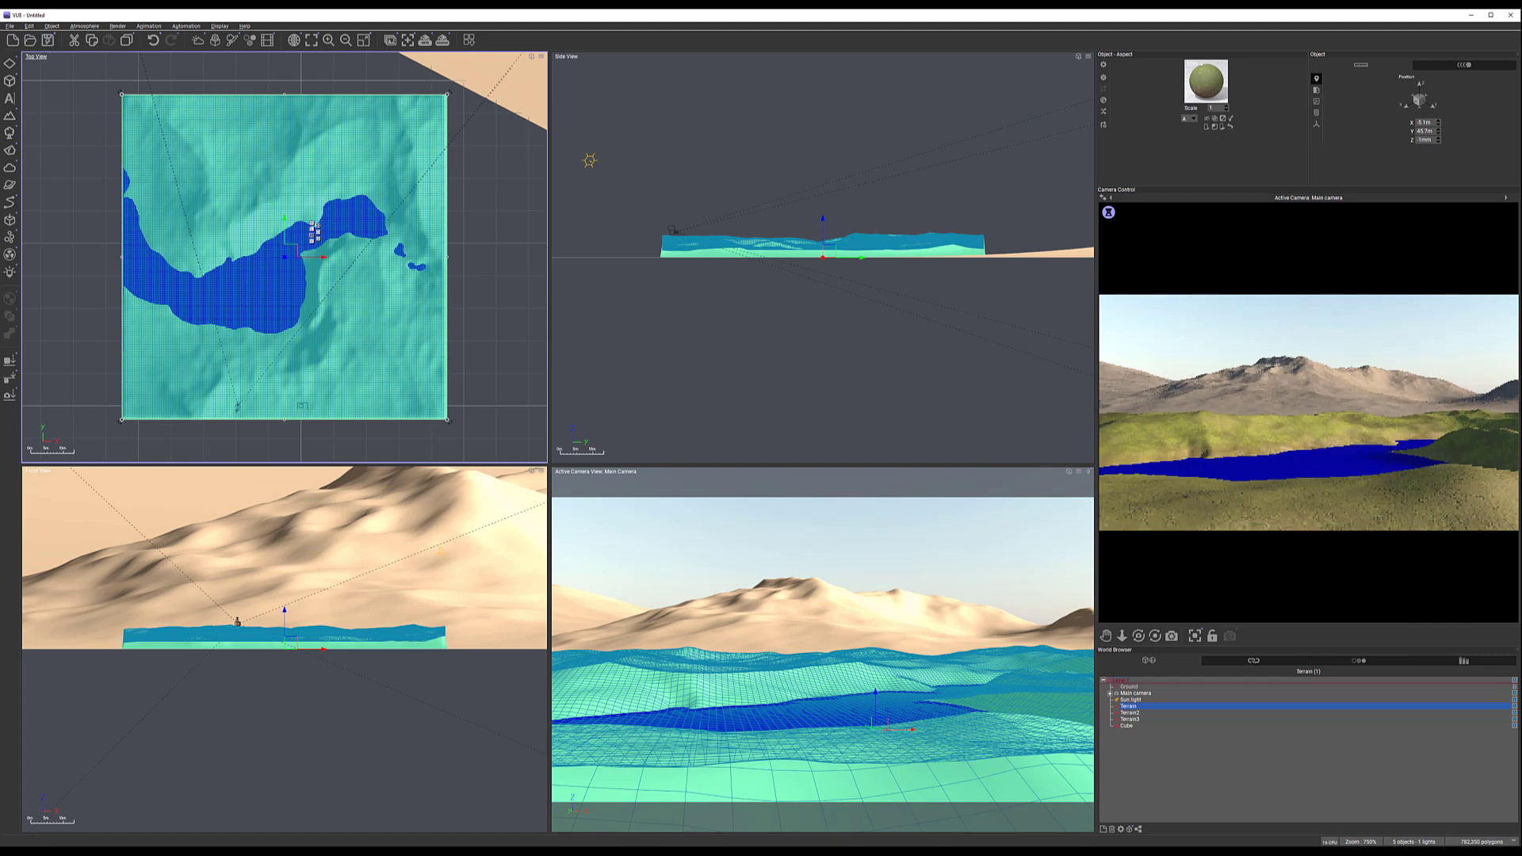
left_click(47, 40)
Open the large mountain backdrop terrain (Terrain2) in an enlarged Terrain Editor and bring up its altitude function graph
scroll(466, 262, "down", 5)
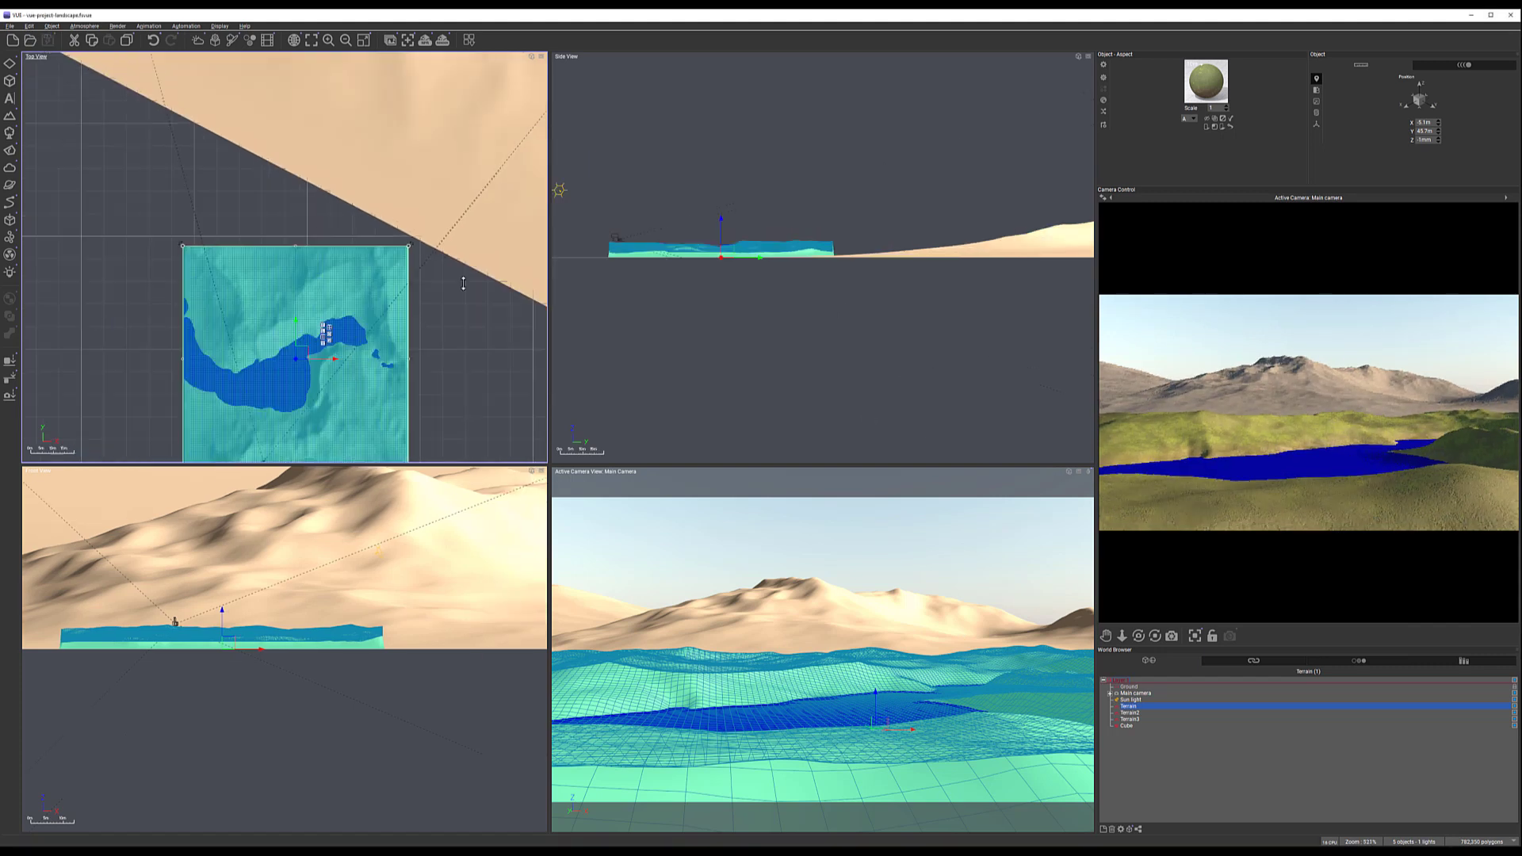
left_click(513, 176)
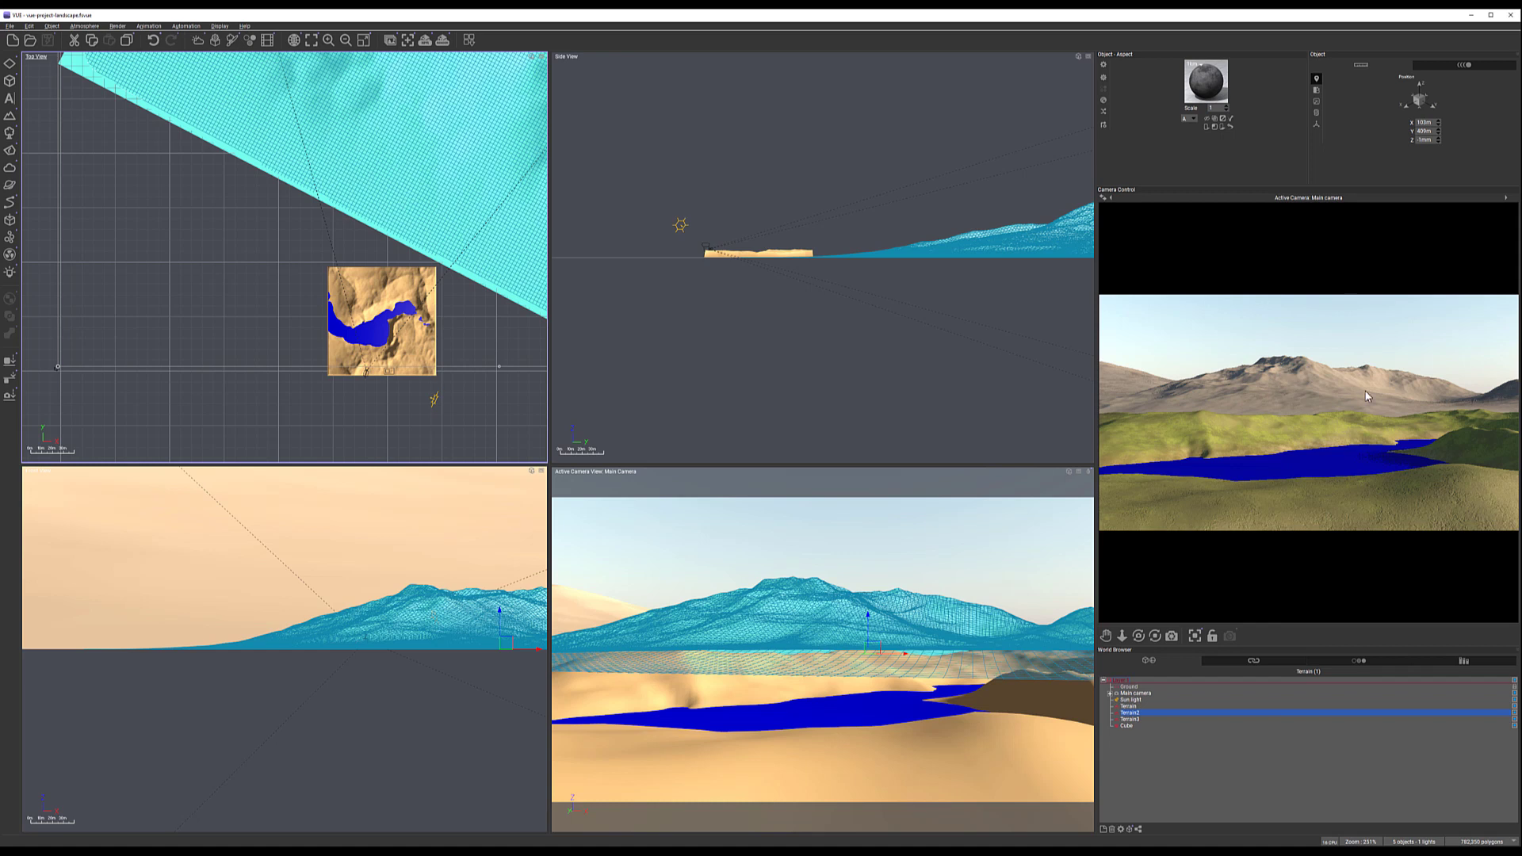
middle_click_drag(460, 168, 385, 227)
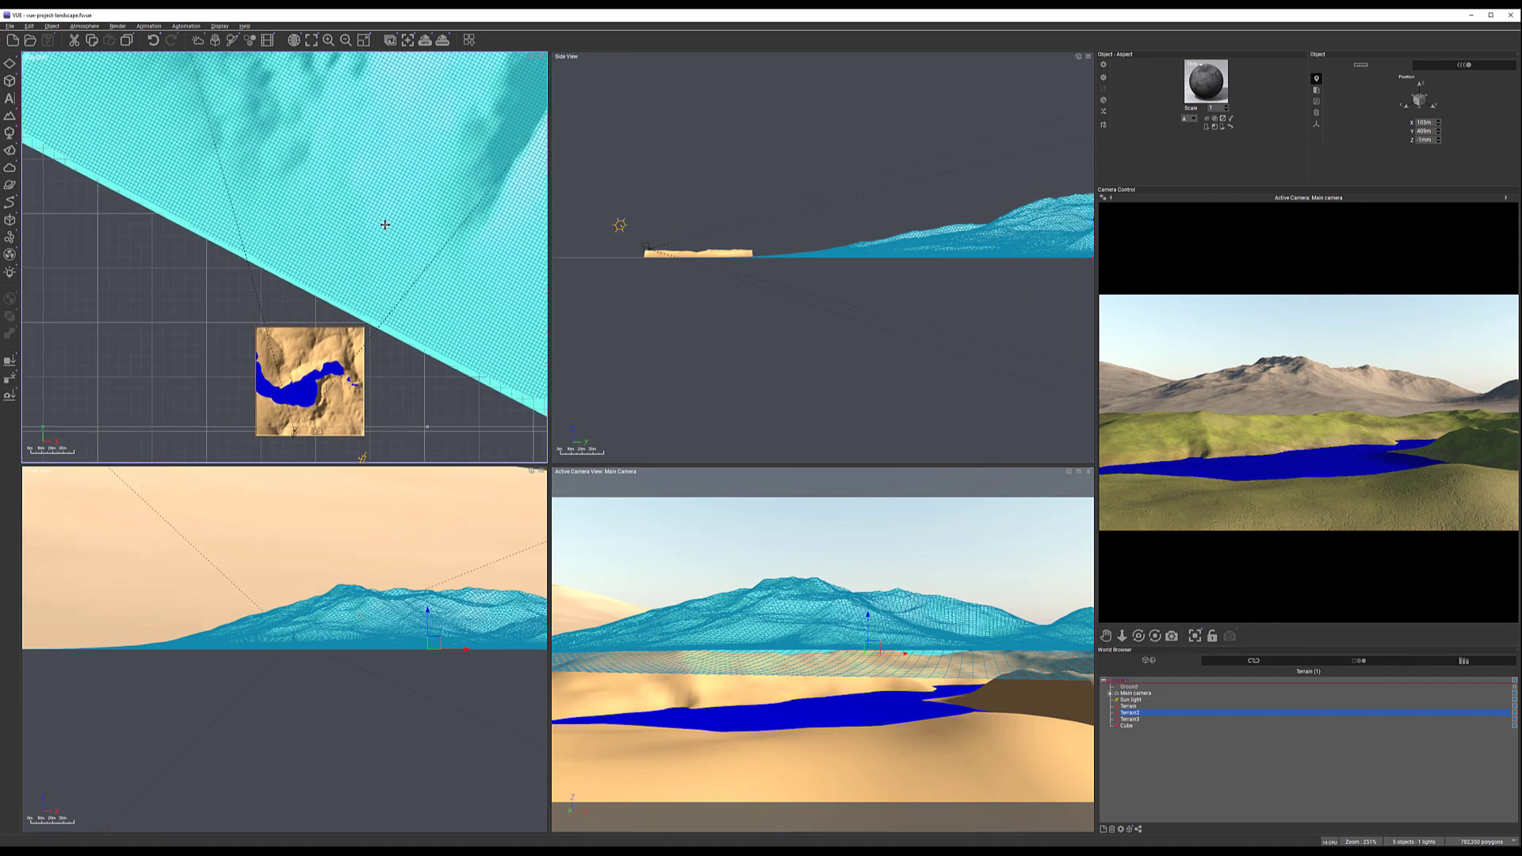
scroll(386, 238, "down", 4)
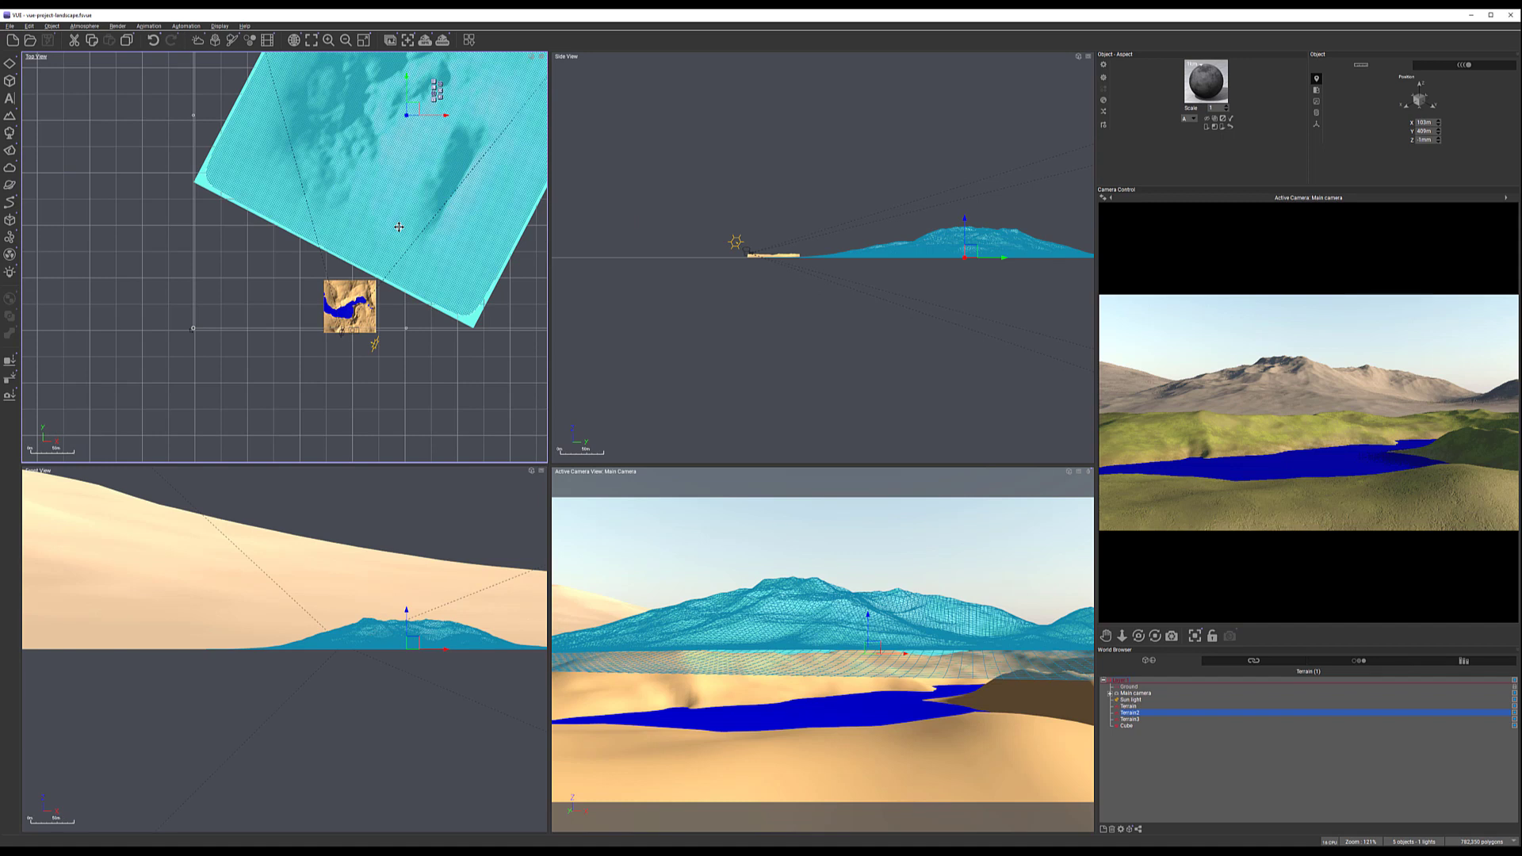
right_click(378, 159)
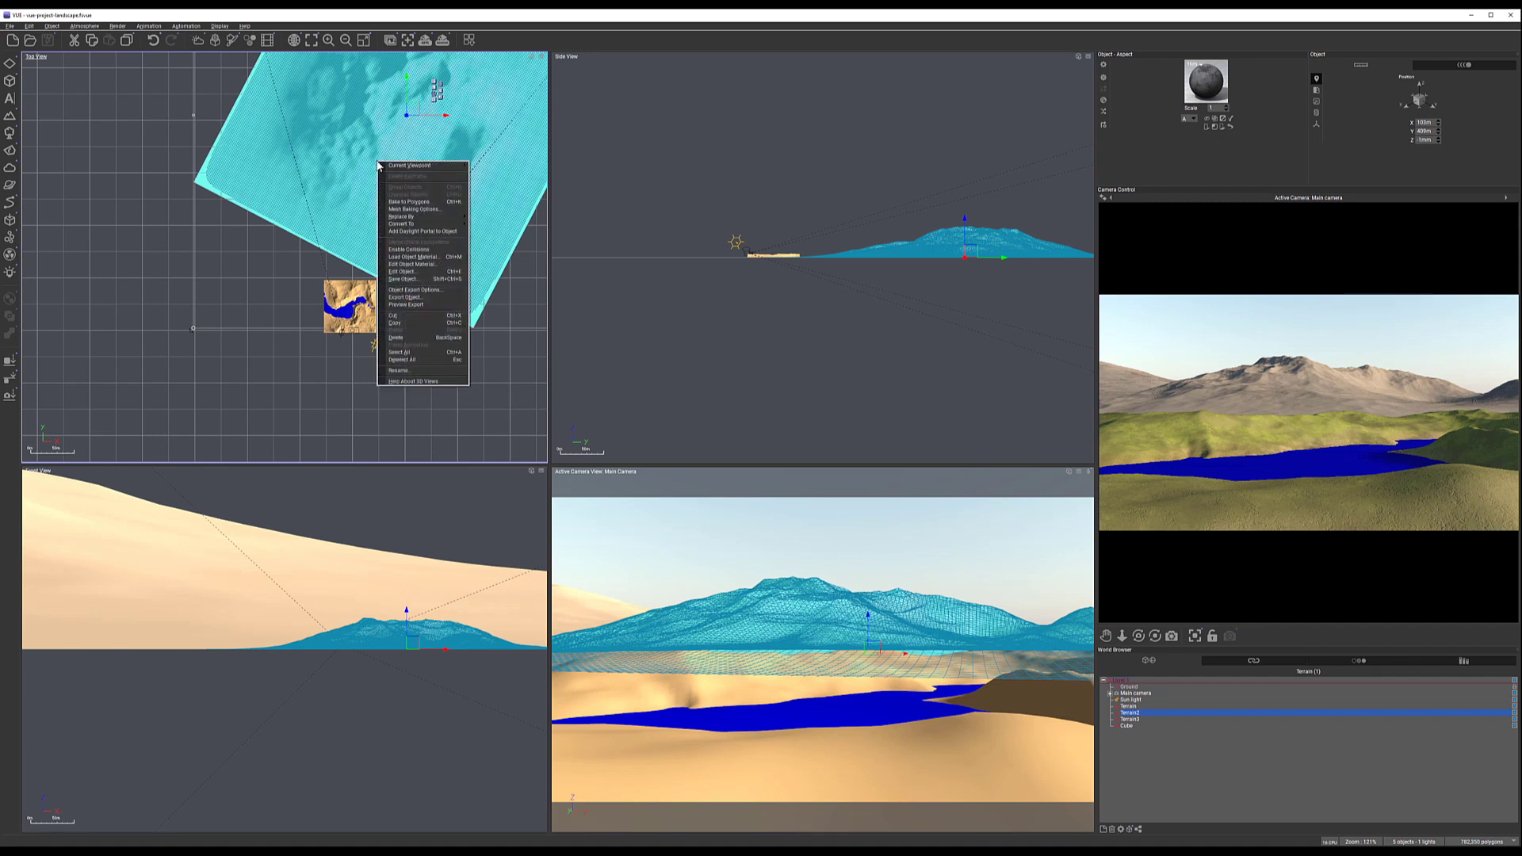
left_click(423, 273)
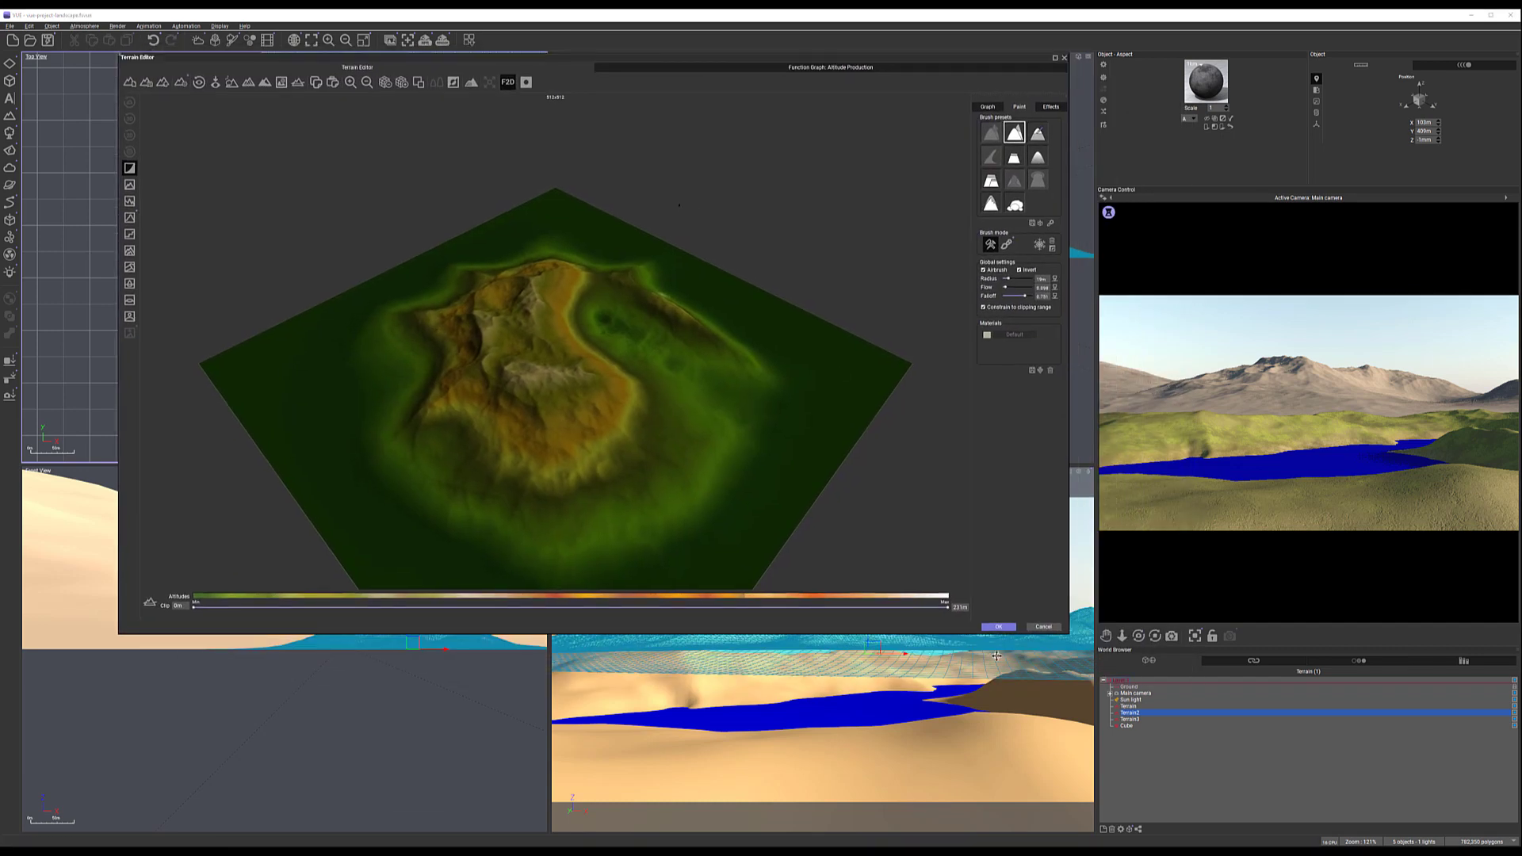
left_click_drag(1238, 770, 1272, 780)
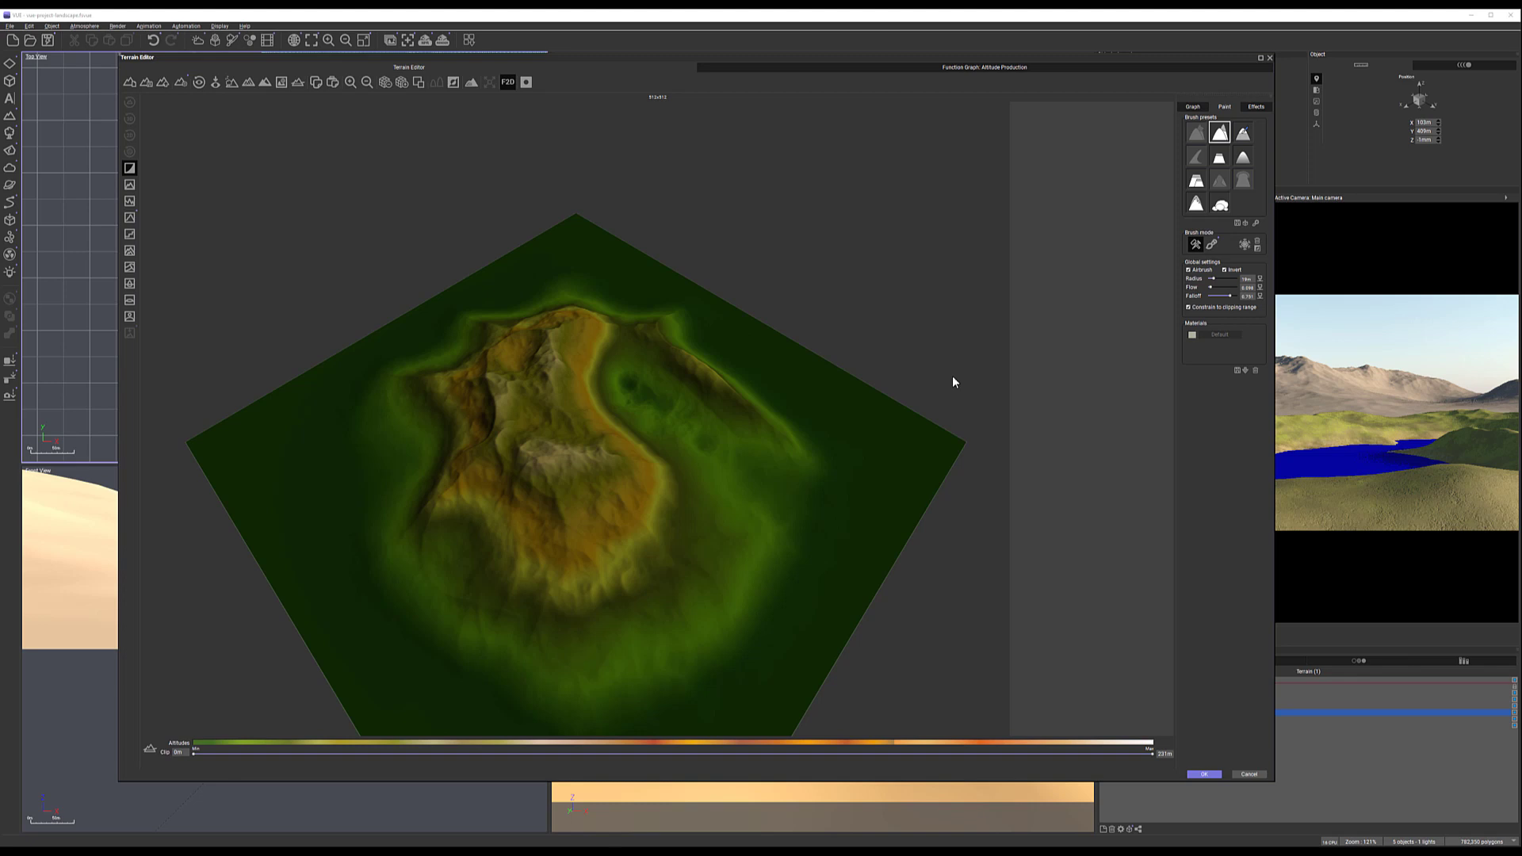
left_click(953, 68)
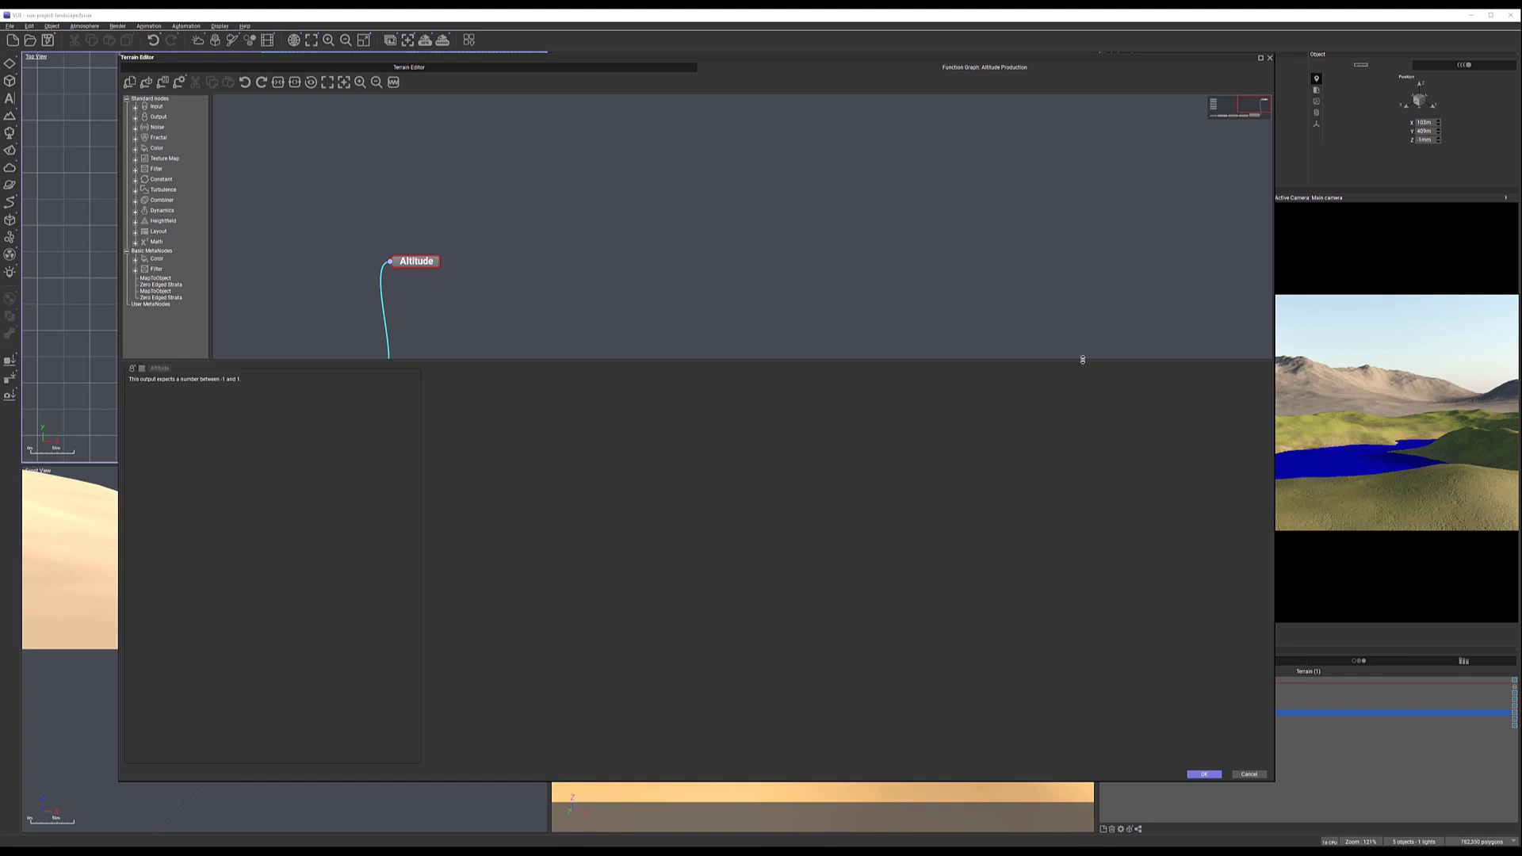
left_click_drag(1086, 359, 1096, 585)
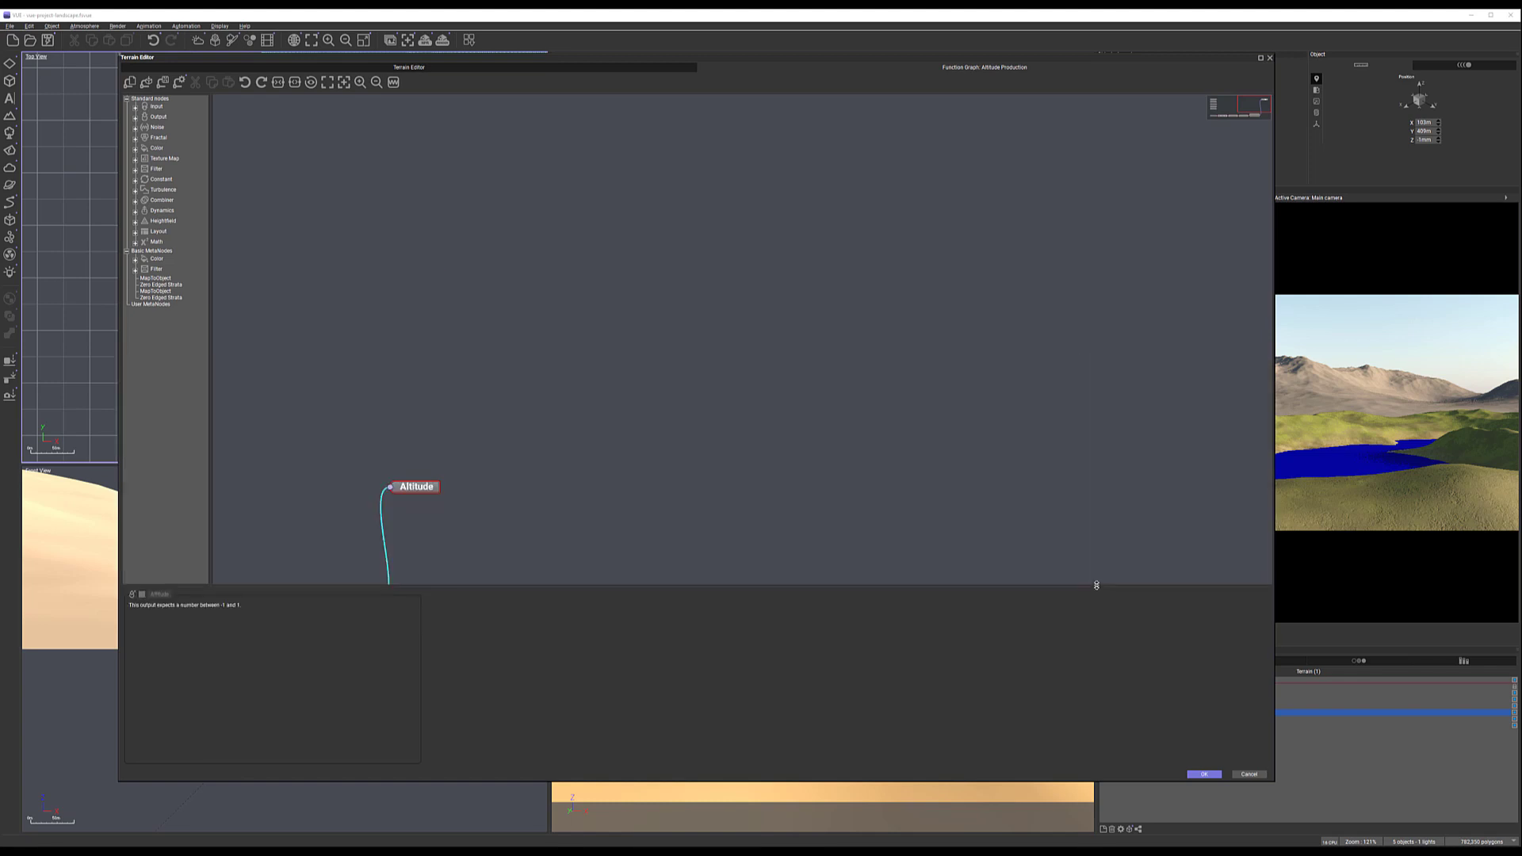
middle_click_drag(560, 522, 1037, 335)
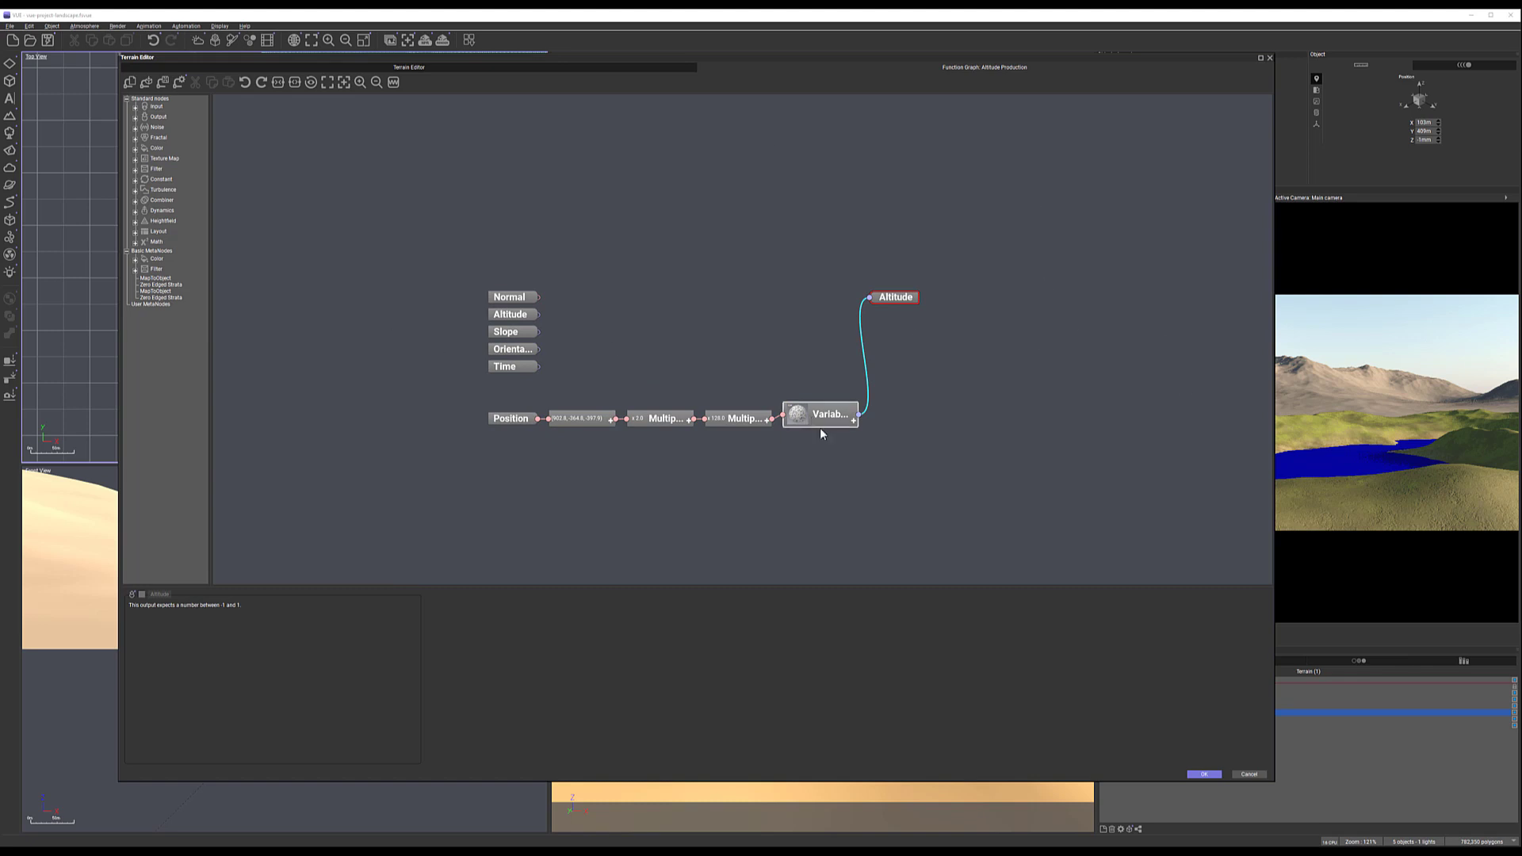
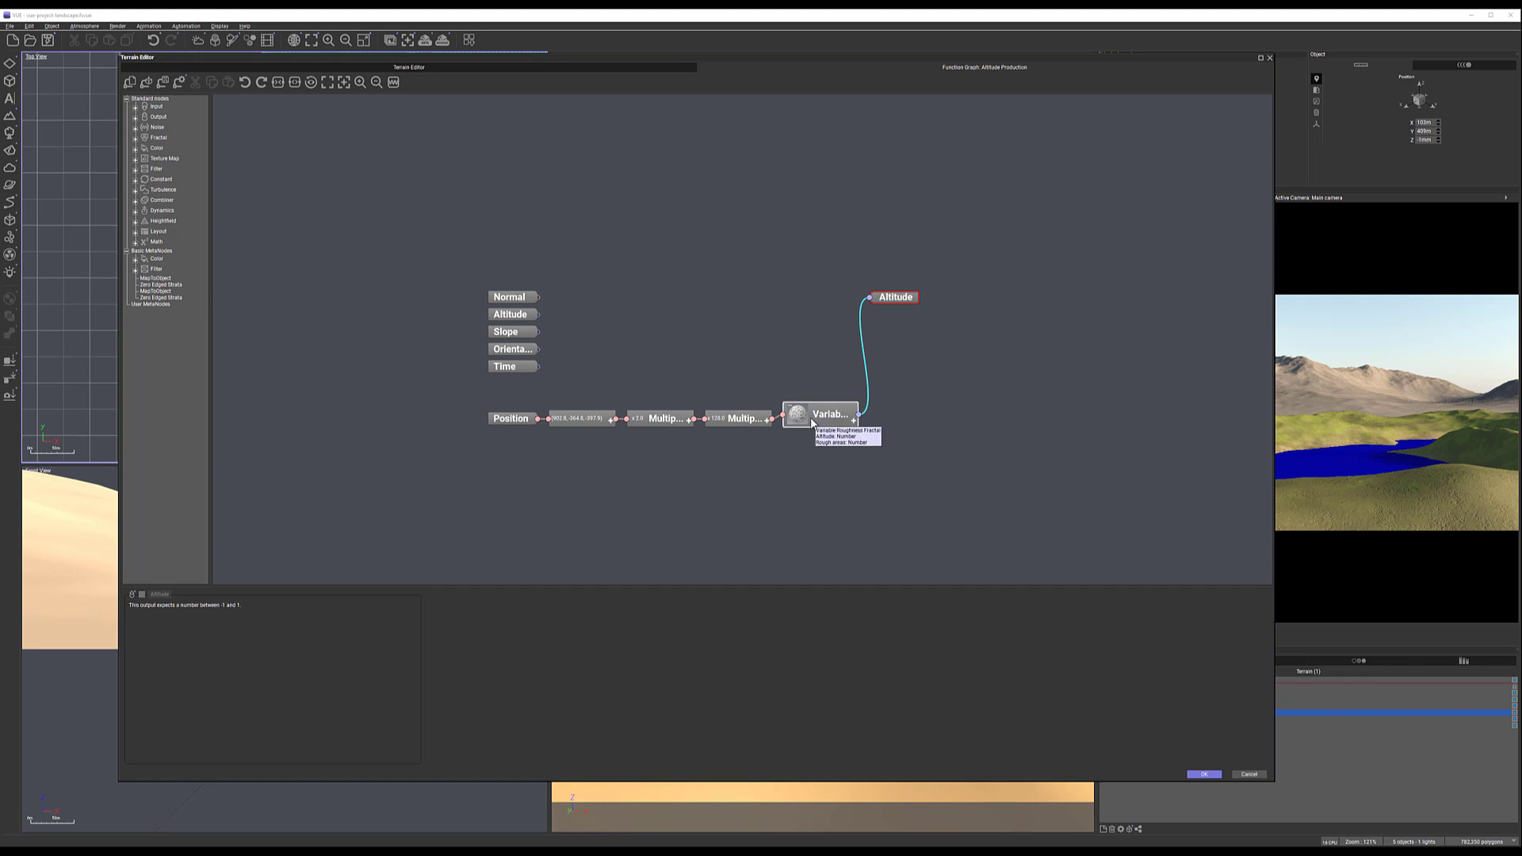
Spread out the Altitude output, fractal and Multiply nodes, and expand the Variable Roughness Fractal node with its additional parameters
left_click_drag(917, 298, 997, 294)
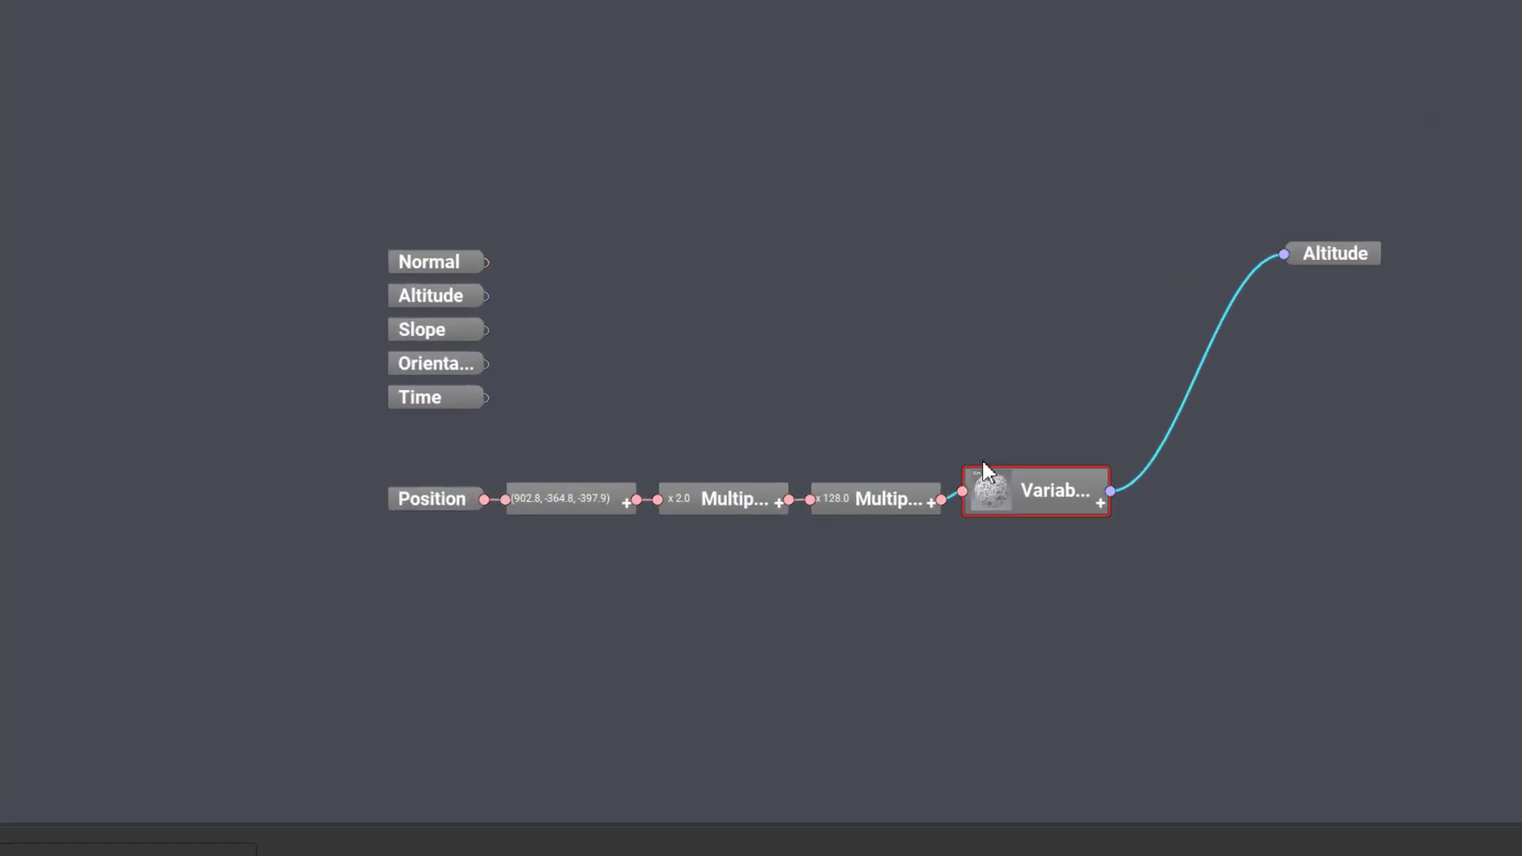
left_click_drag(796, 411, 776, 352)
left_click_drag(875, 495, 807, 402)
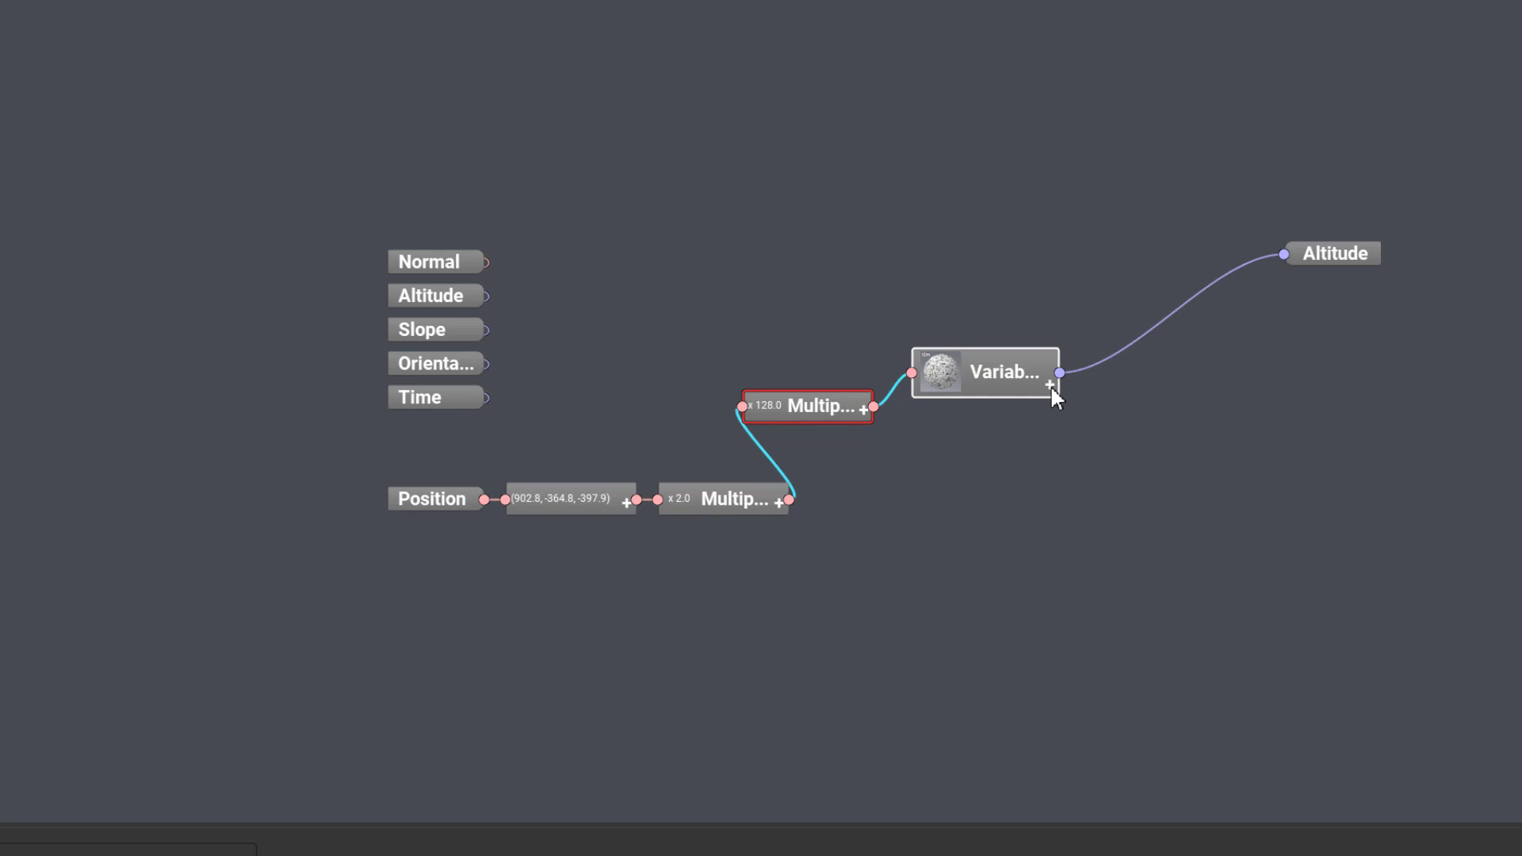
left_click(1049, 385)
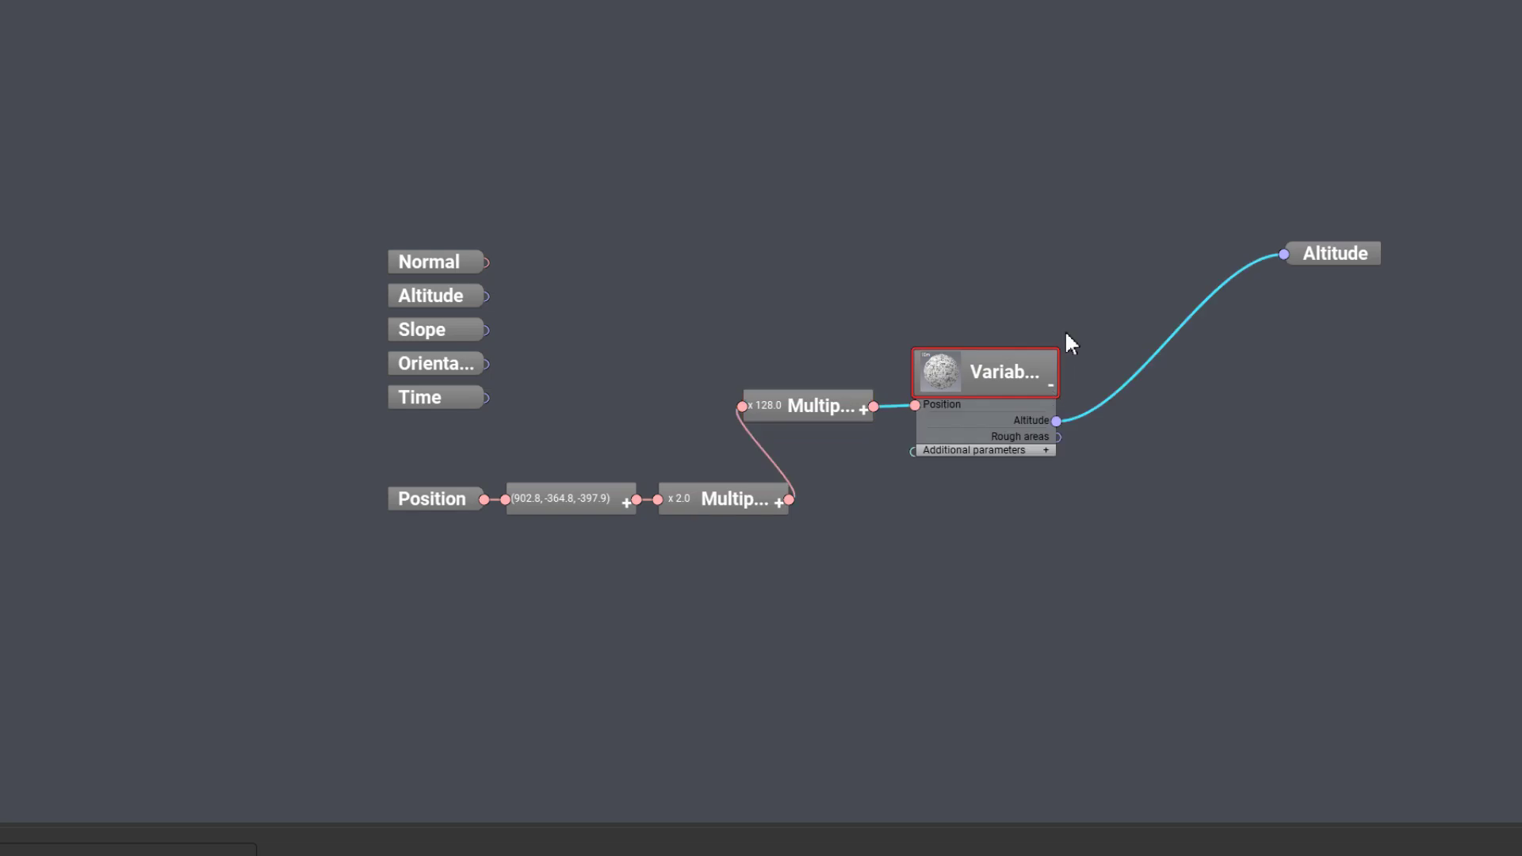
left_click(1045, 450)
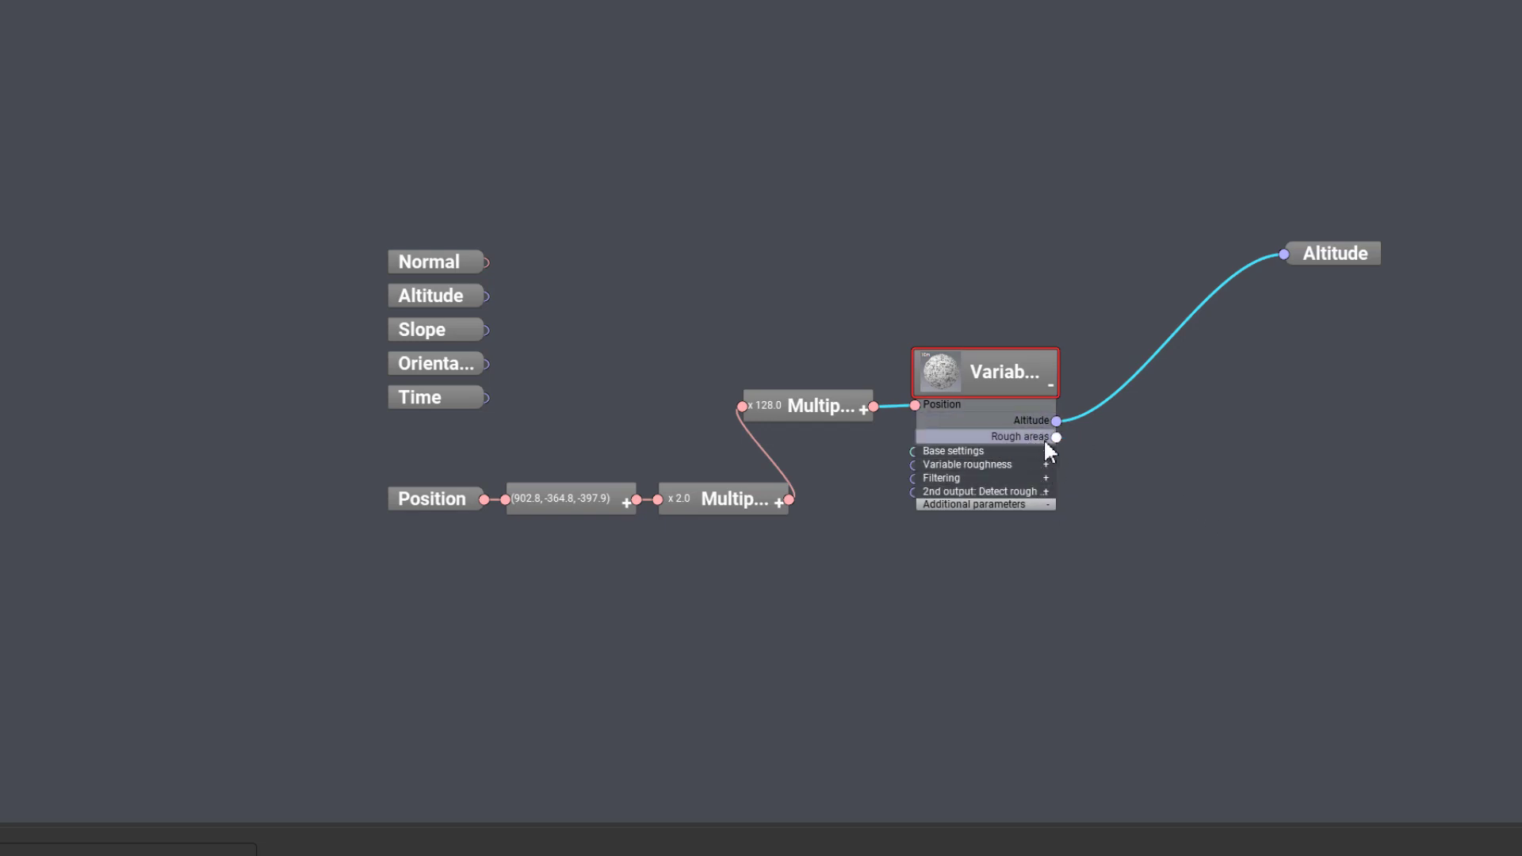
Add a Custom Dependency output node named Alt and connect the fractal's Altitude output to it
right_click(1069, 148)
mouse_move(1114, 174)
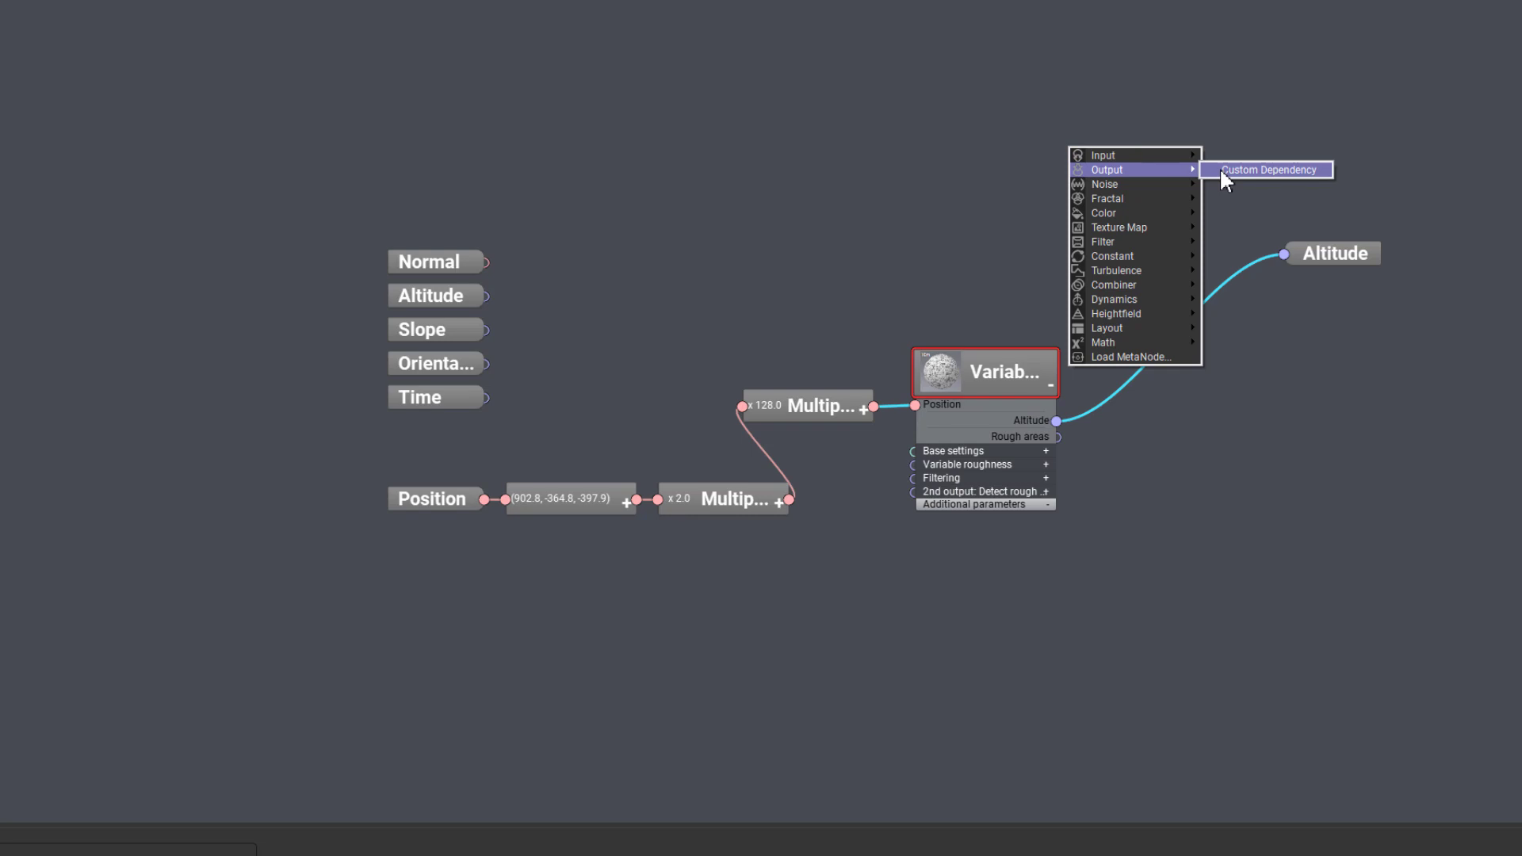
left_click(1268, 170)
left_click_drag(1151, 135, 1345, 440)
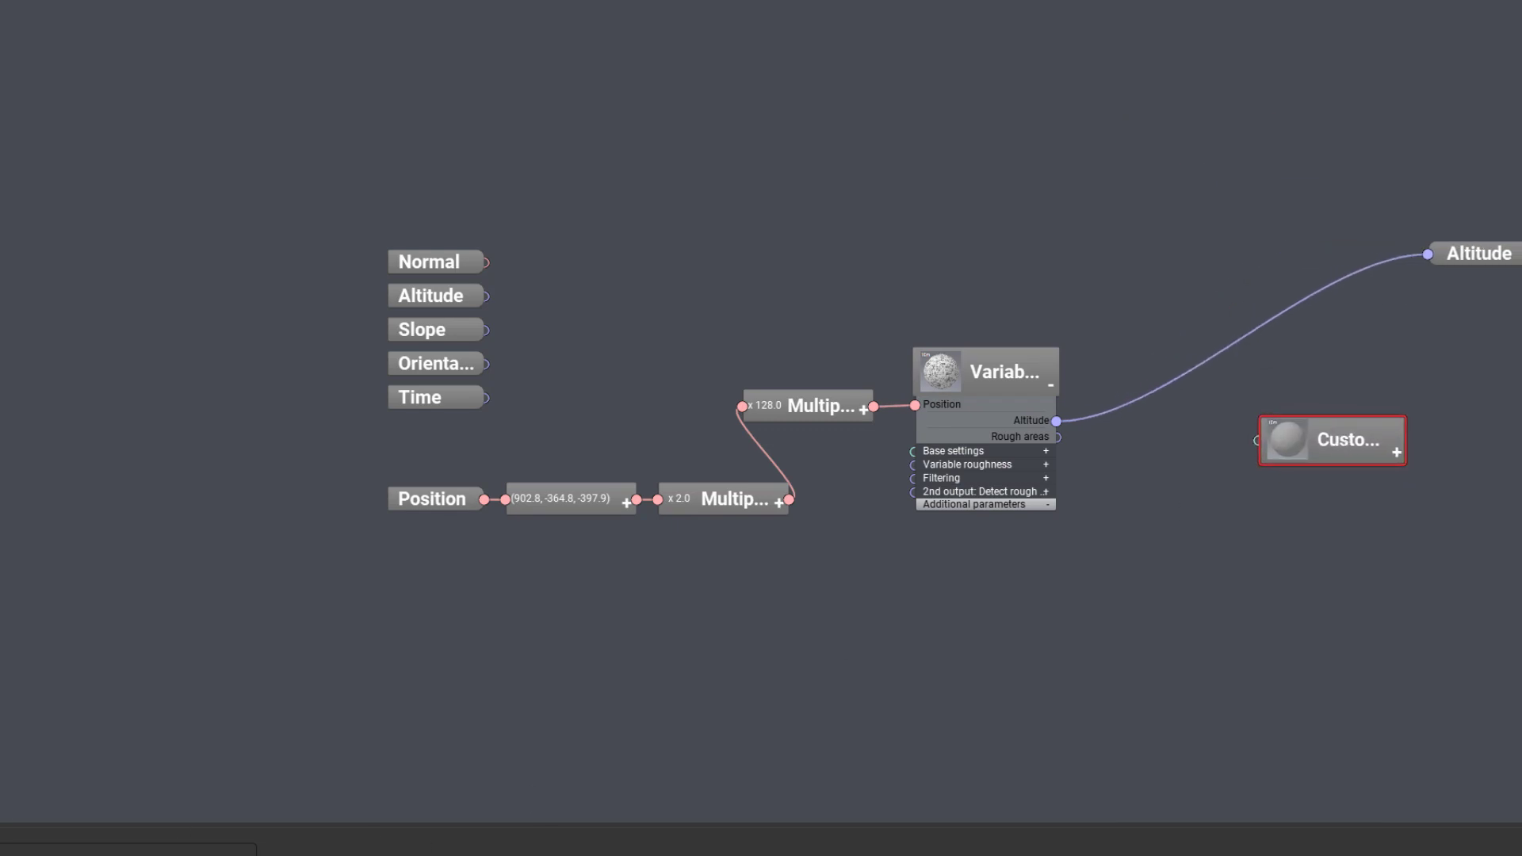
type("Alt")
left_click(1365, 564)
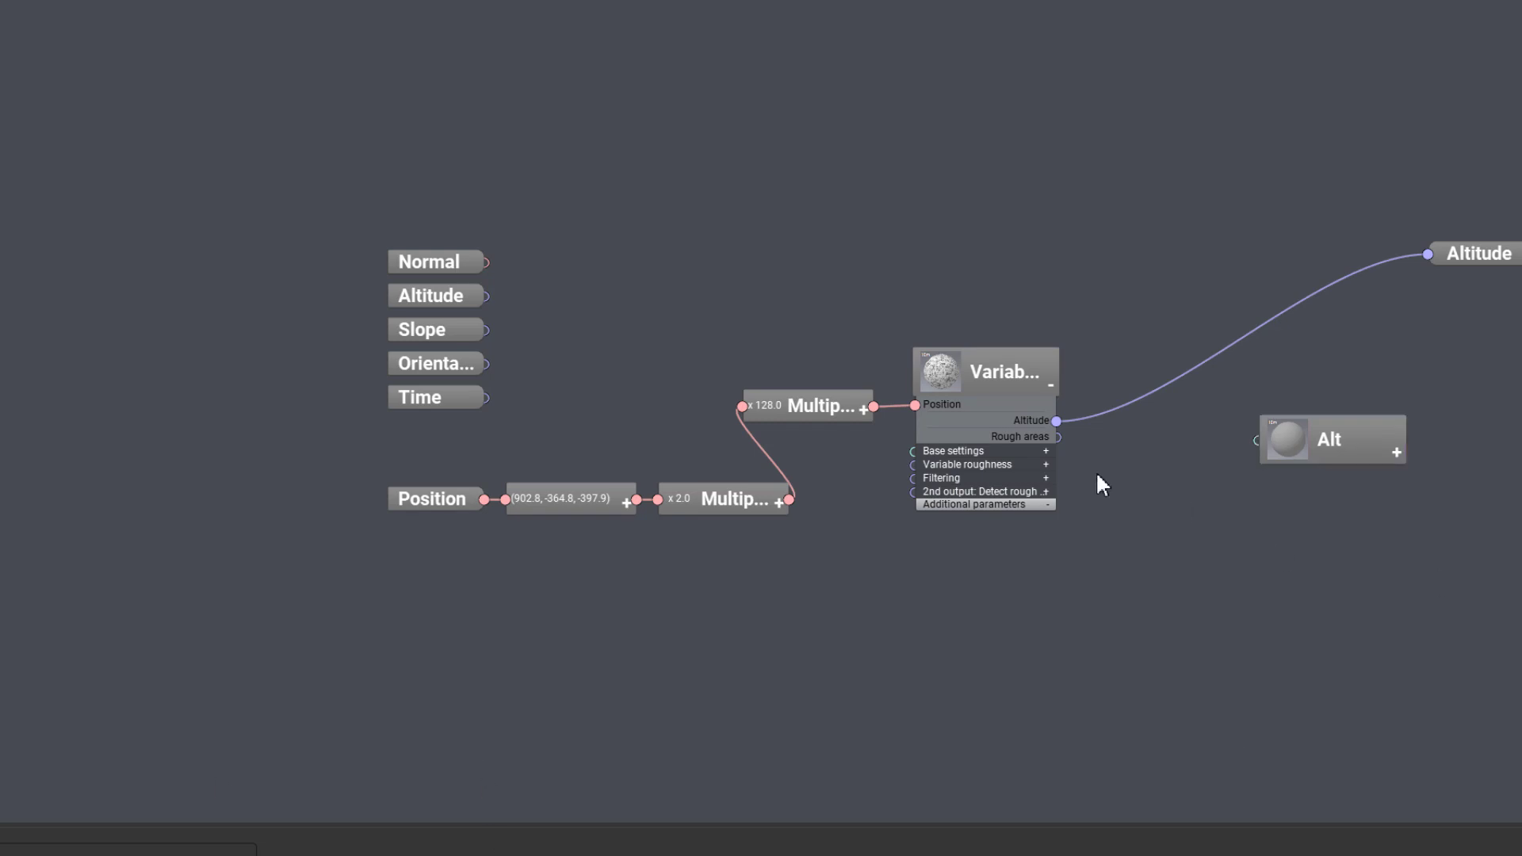
left_click_drag(1056, 420, 1259, 441)
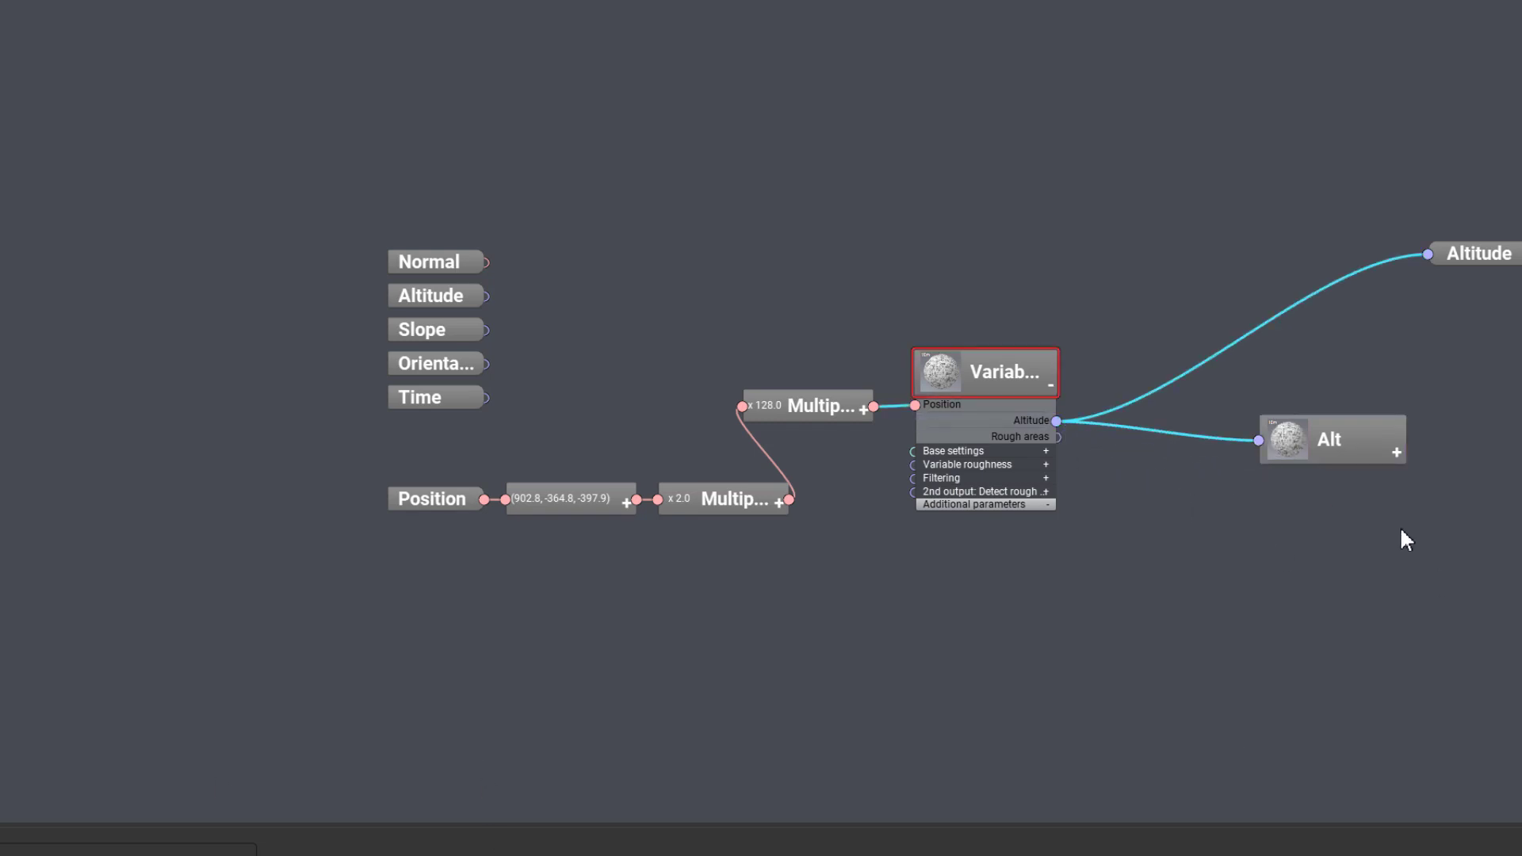
Add a second Custom Dependency output node named Rough and feed it from the fractal's Rough areas output
right_click(1304, 531)
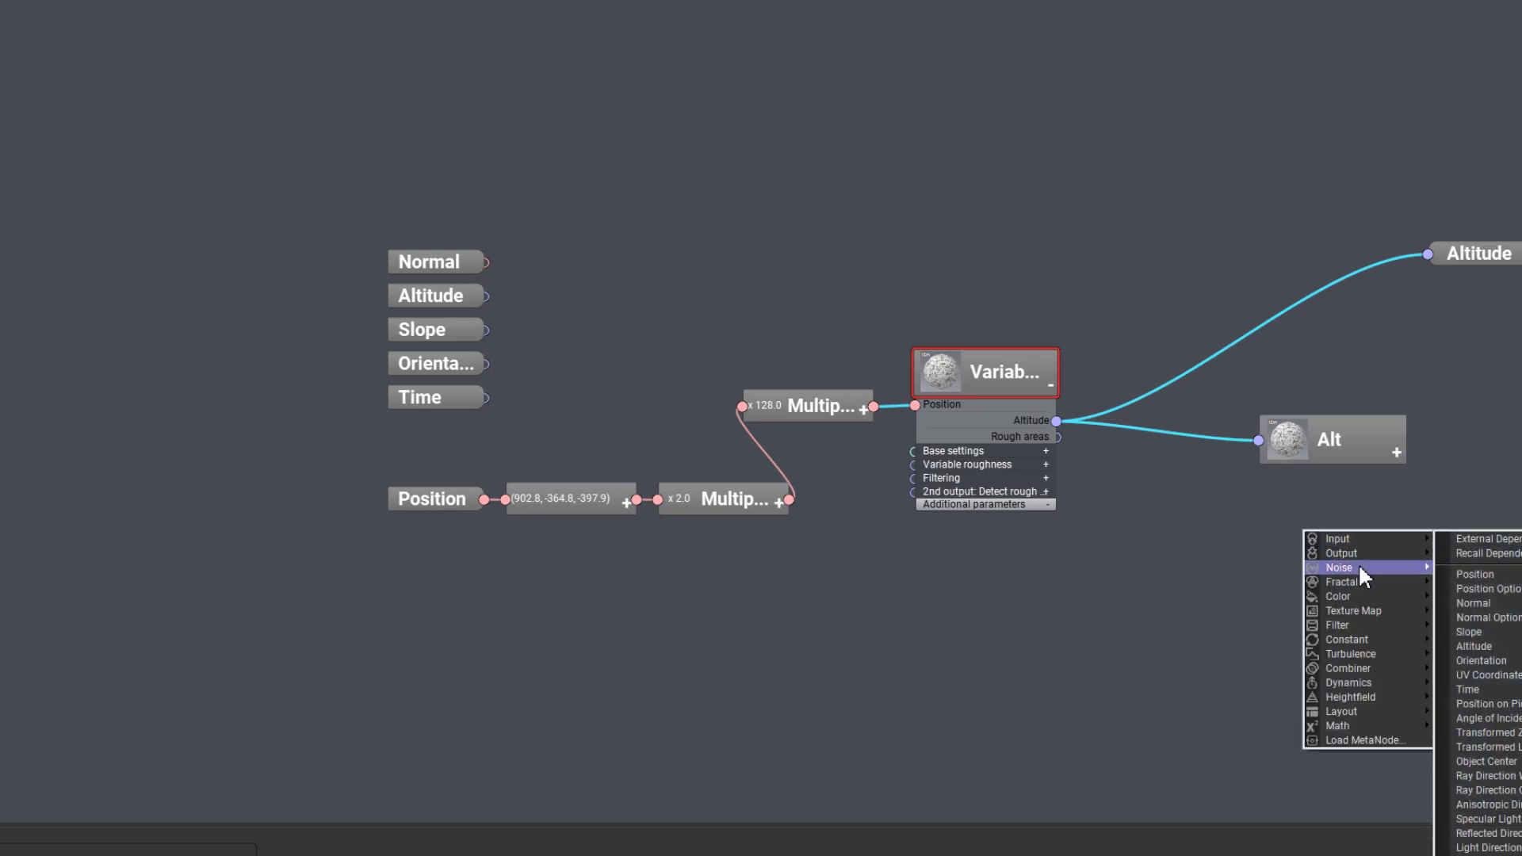
left_click(1490, 554)
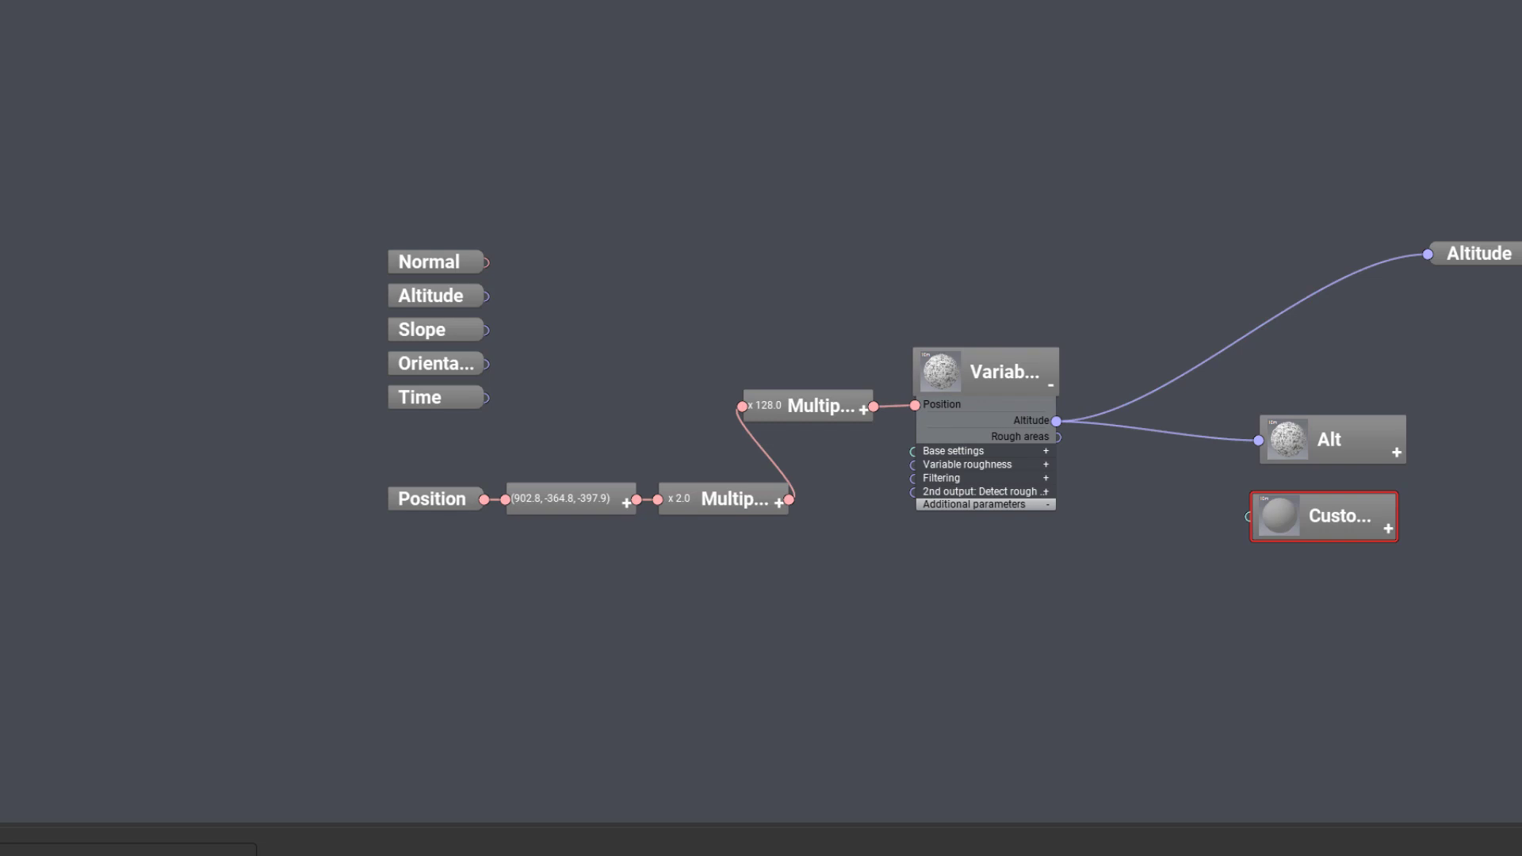
type("Rough")
left_click(1255, 616)
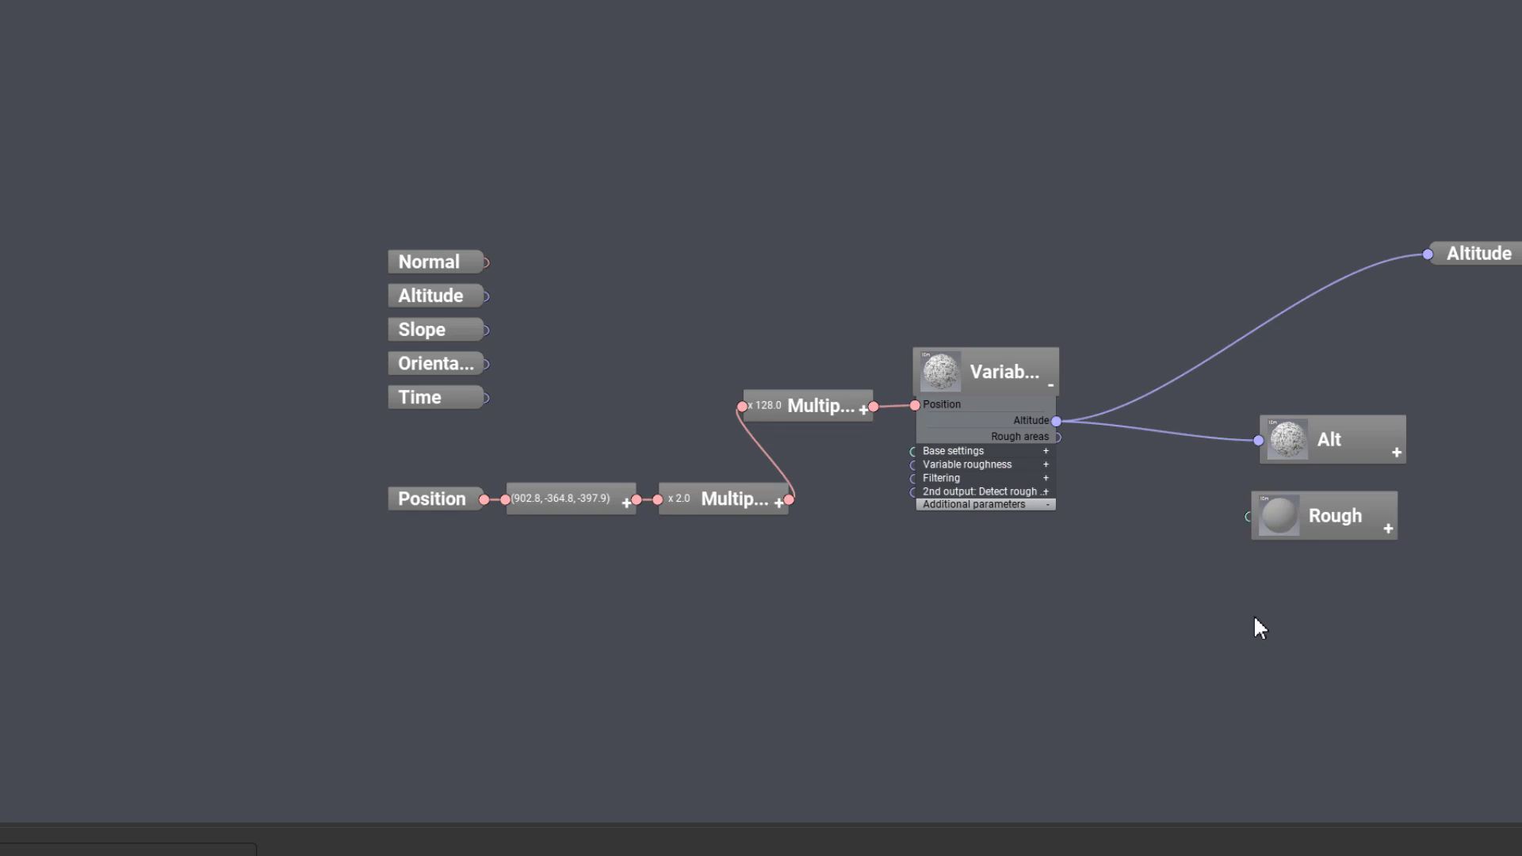
left_click_drag(1057, 436, 1249, 518)
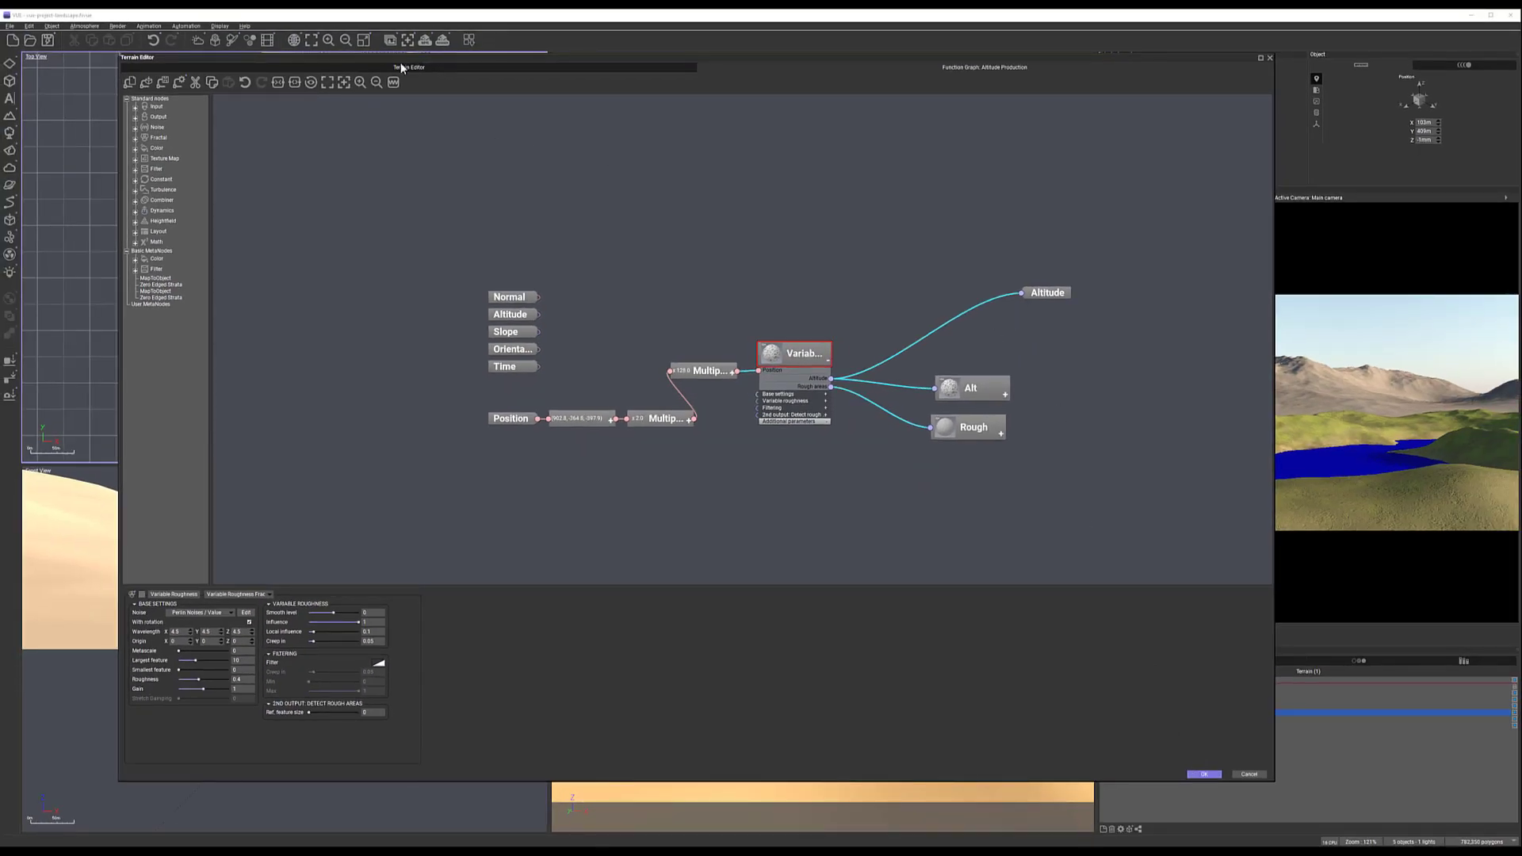
Accept the terrain's graph changes and open the mountain terrain's material in the Advanced Material Editor
left_click(420, 66)
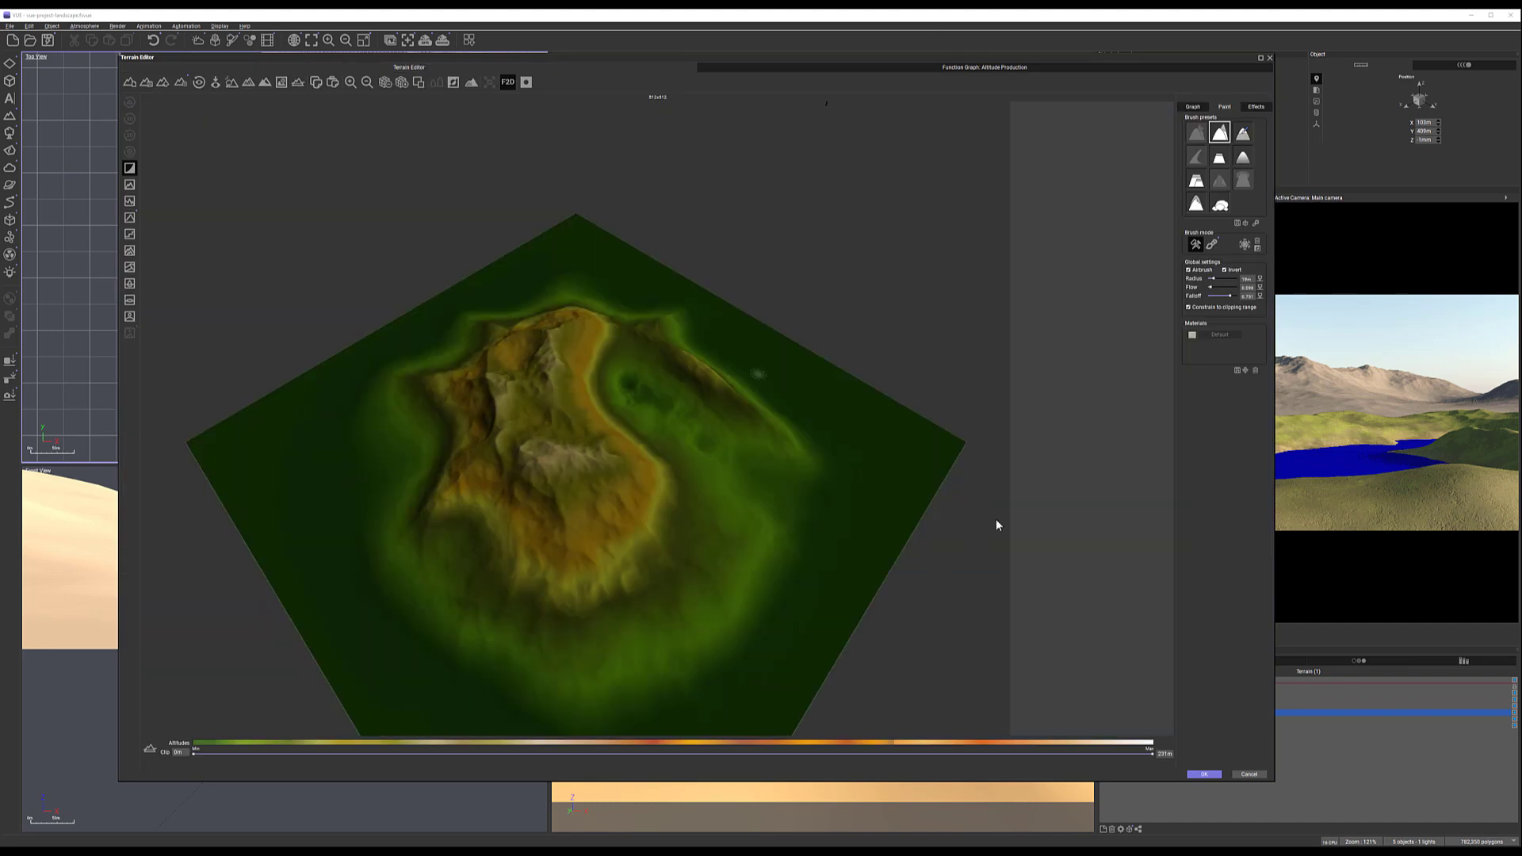
left_click(1203, 774)
right_click_drag(397, 138, 349, 247)
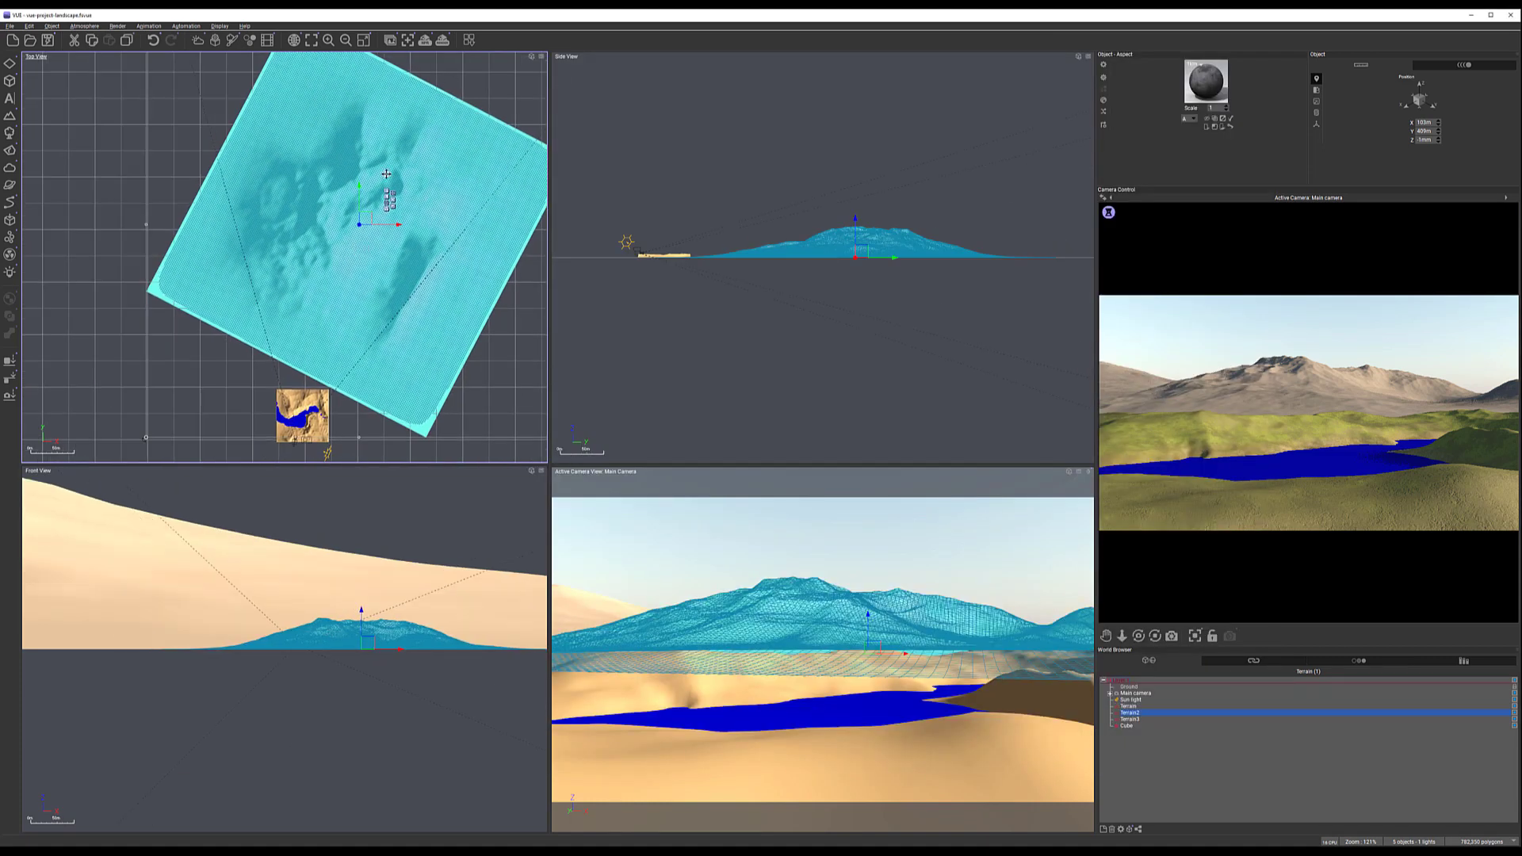
double_click(1198, 90)
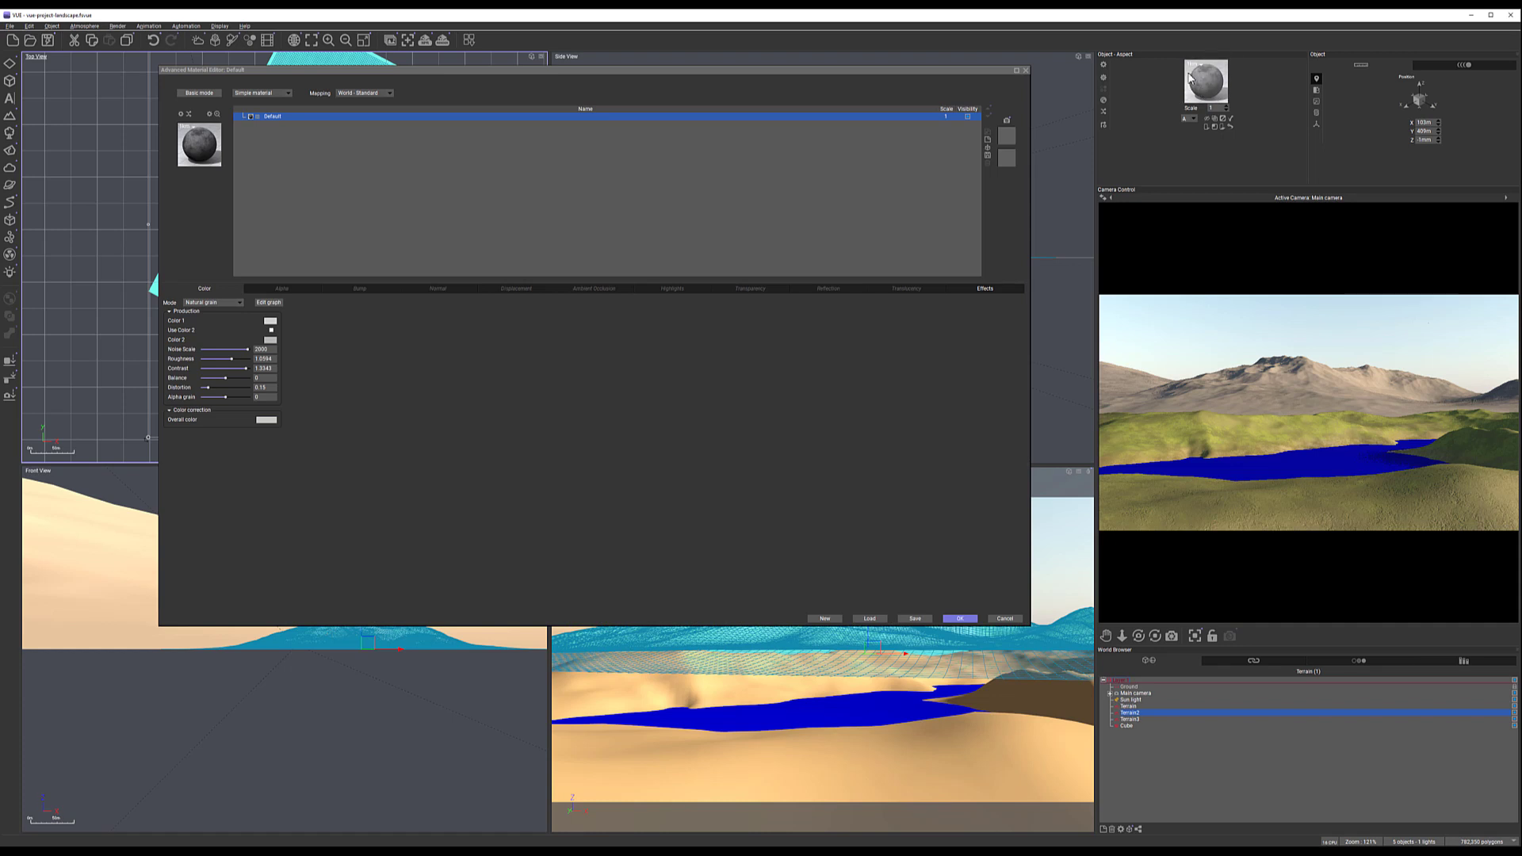
left_click_drag(482, 79, 510, 86)
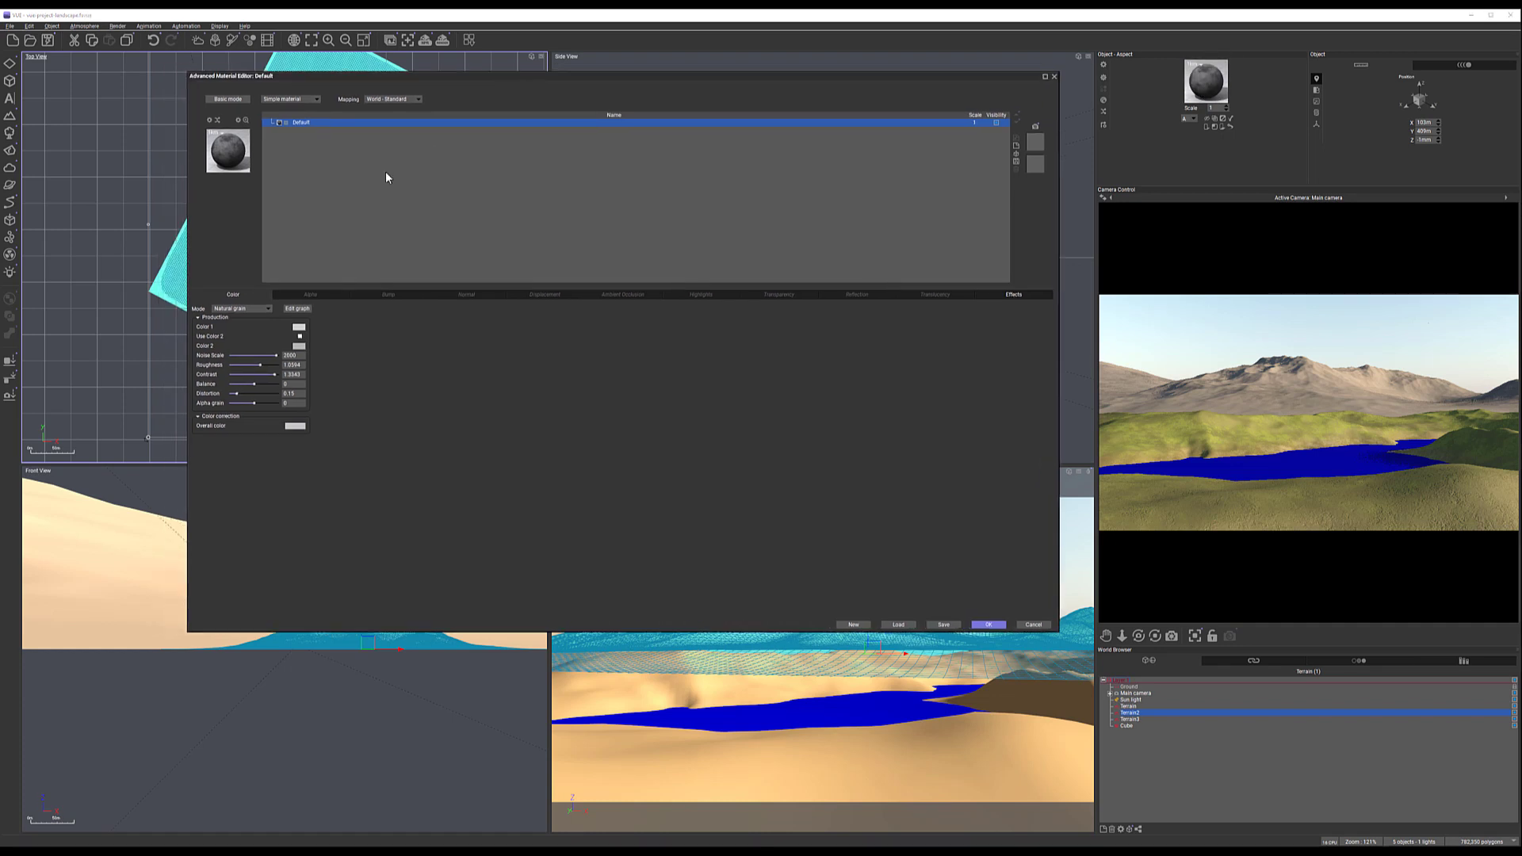
Add a new layer above the mountain material's Default layer and turn on its visibility highlight in red
left_click(1016, 154)
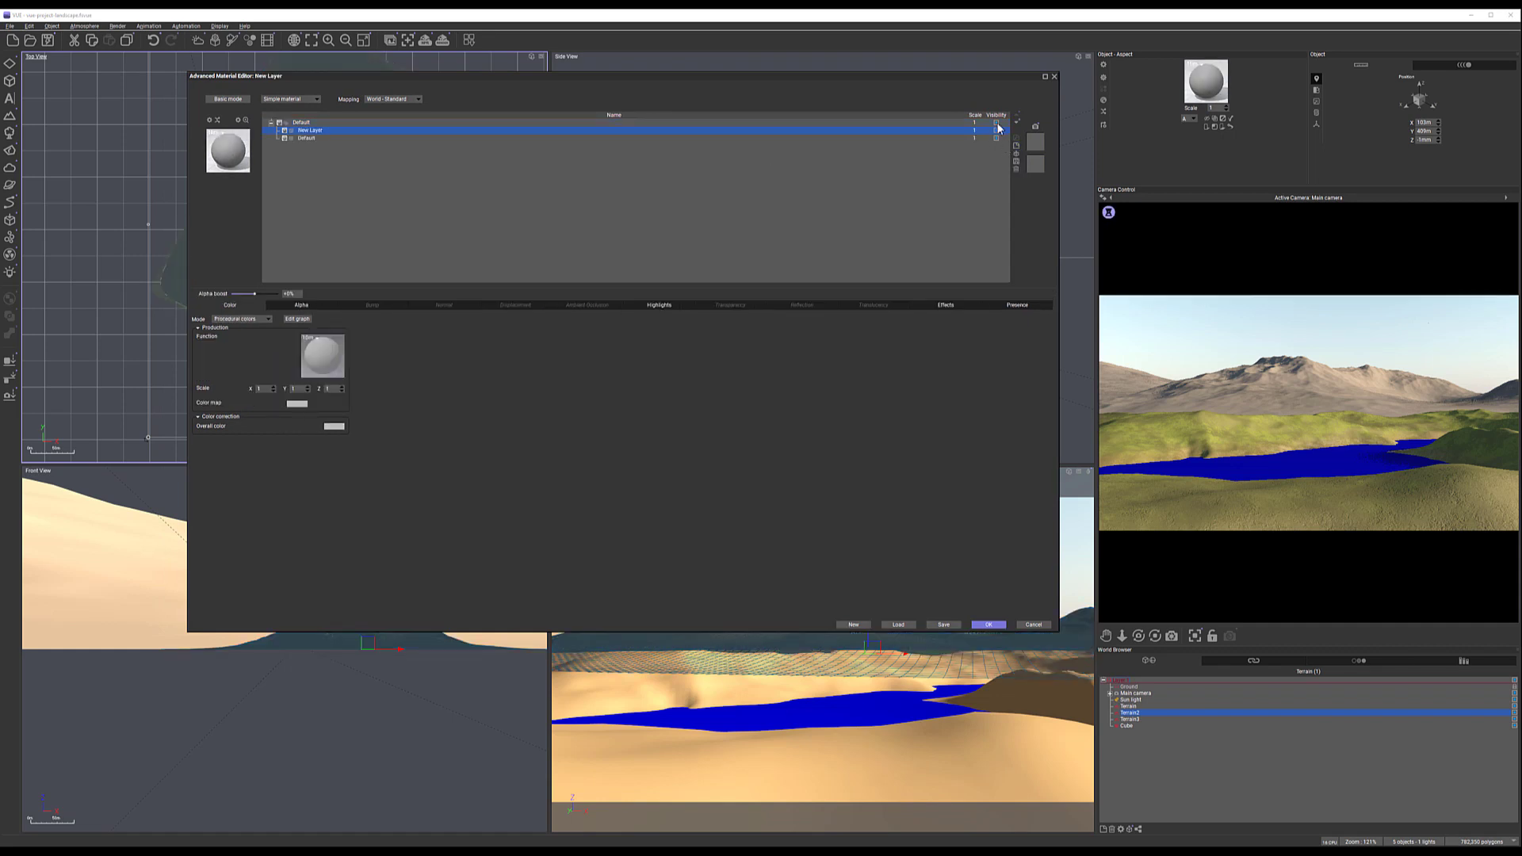
left_click(997, 132)
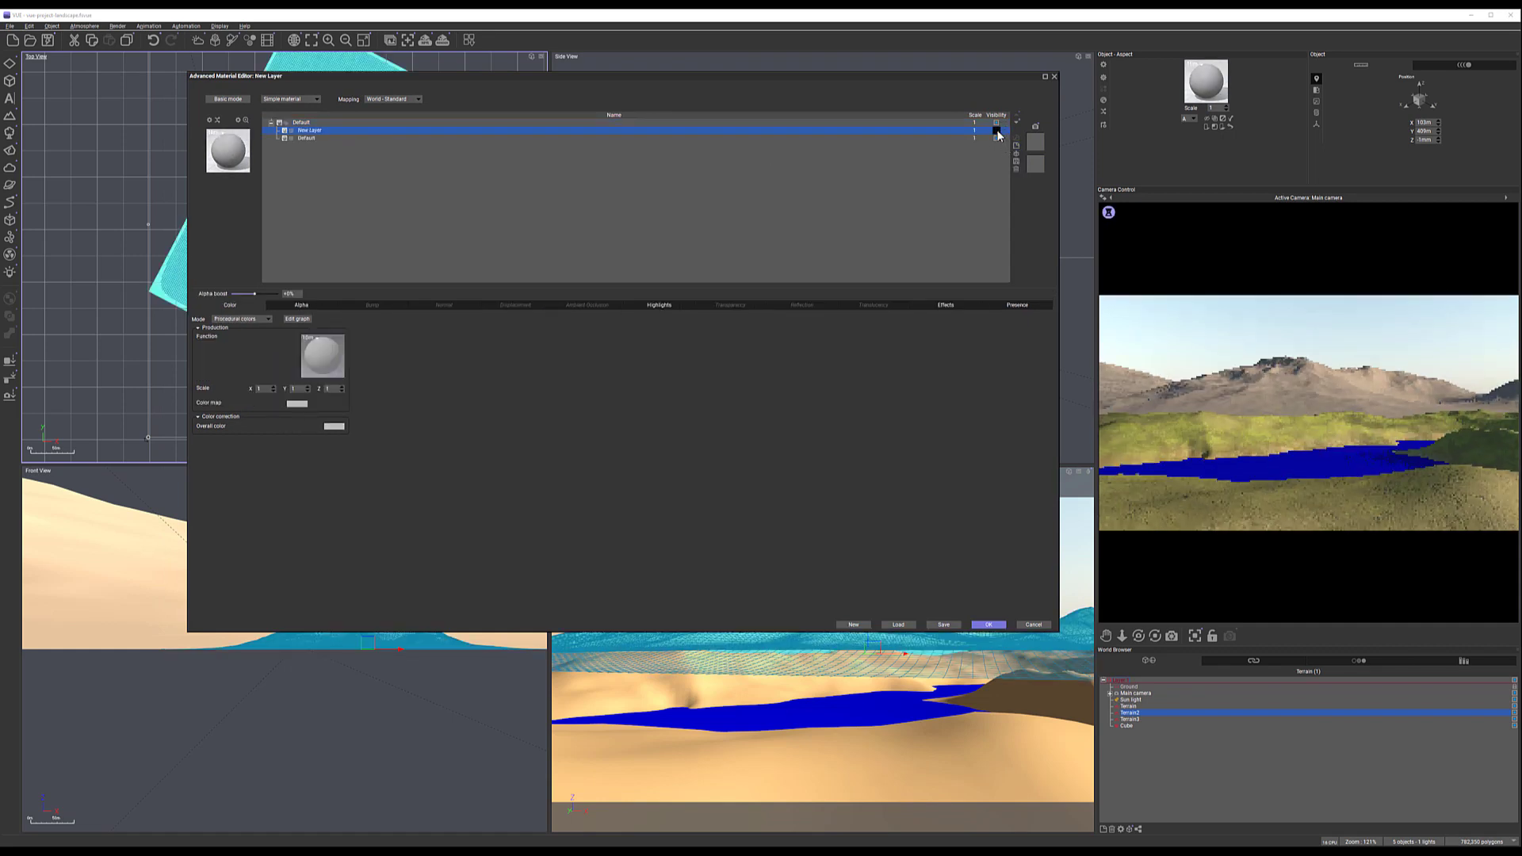
left_click(998, 132)
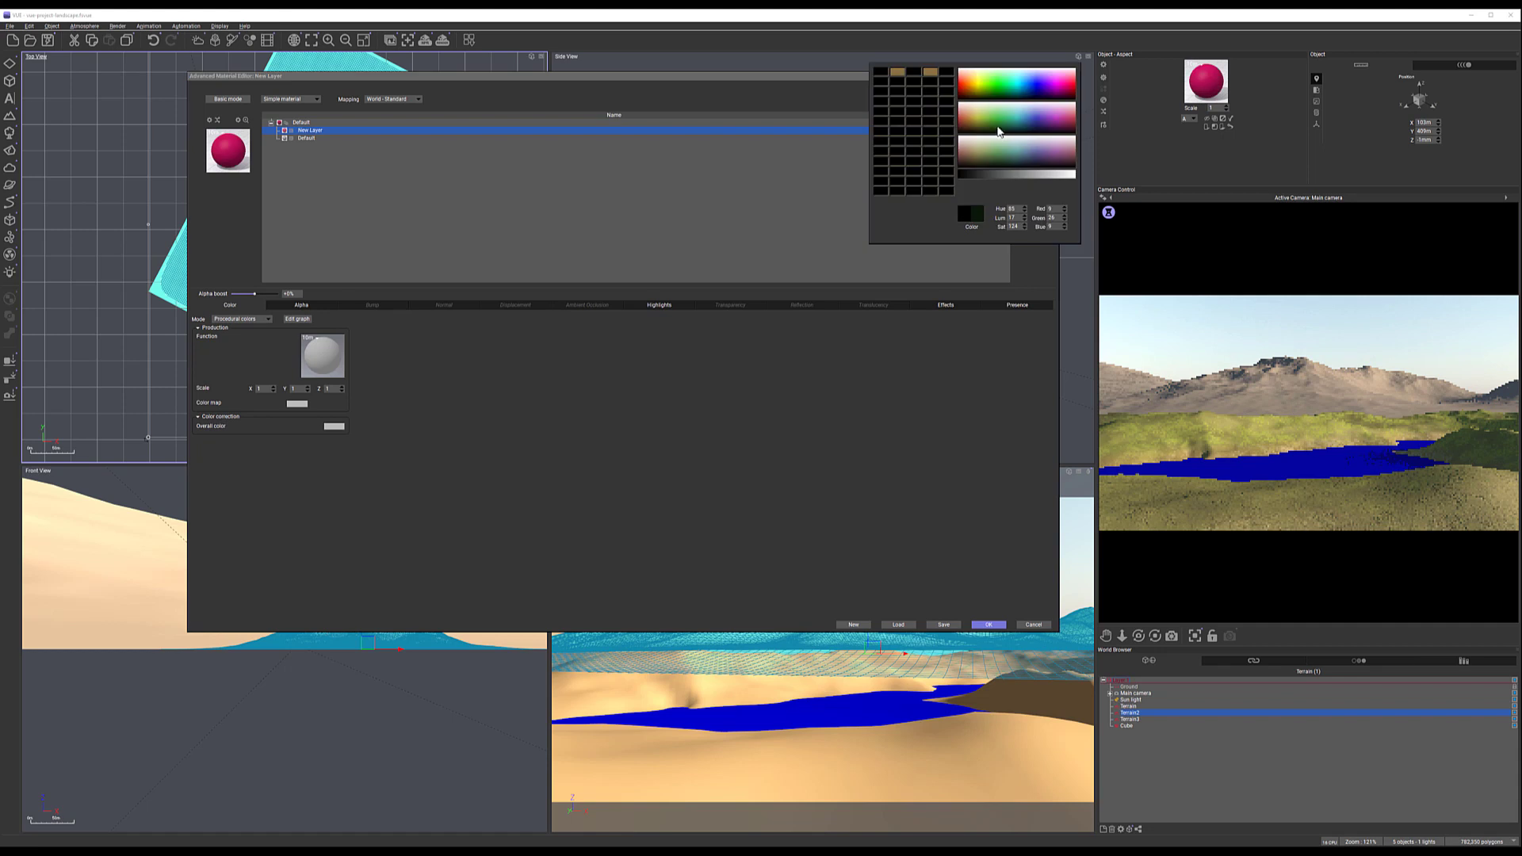
left_click(961, 84)
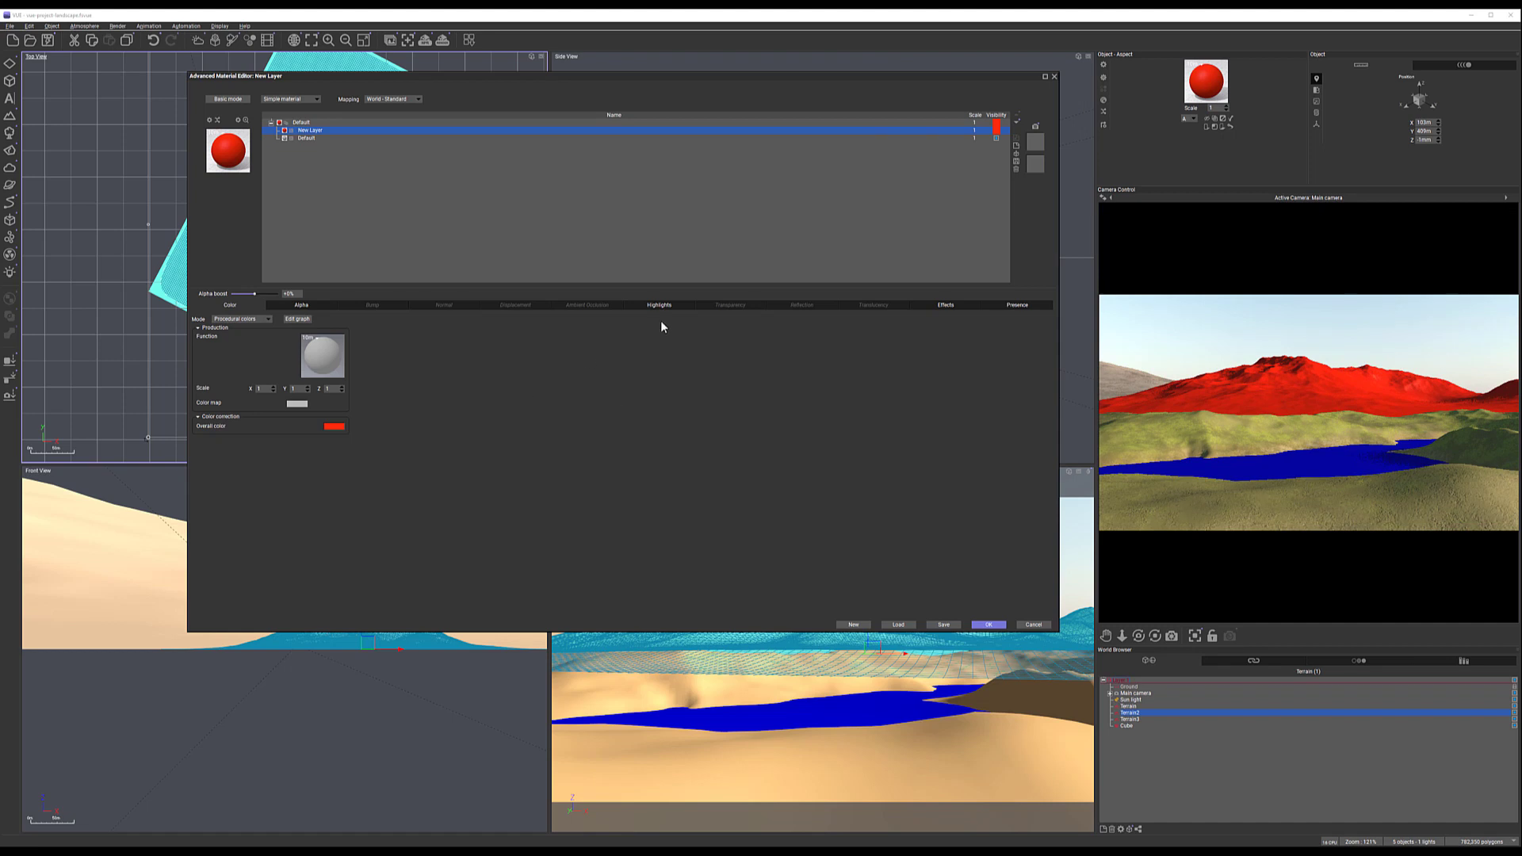
Open the new layer's alpha production function in the function graph
left_click(292, 306)
right_click(317, 360)
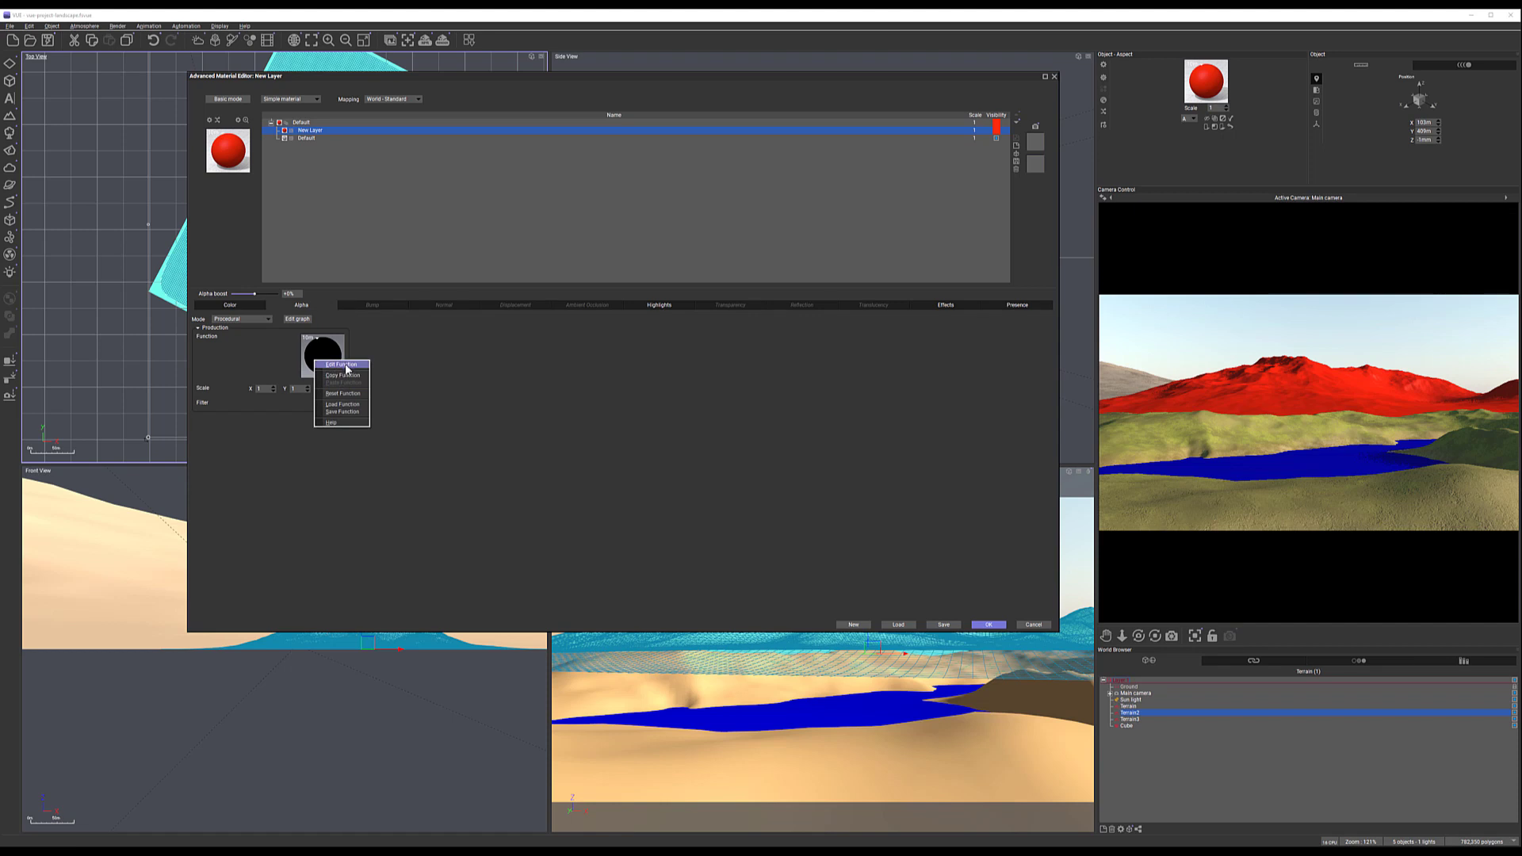
left_click(345, 364)
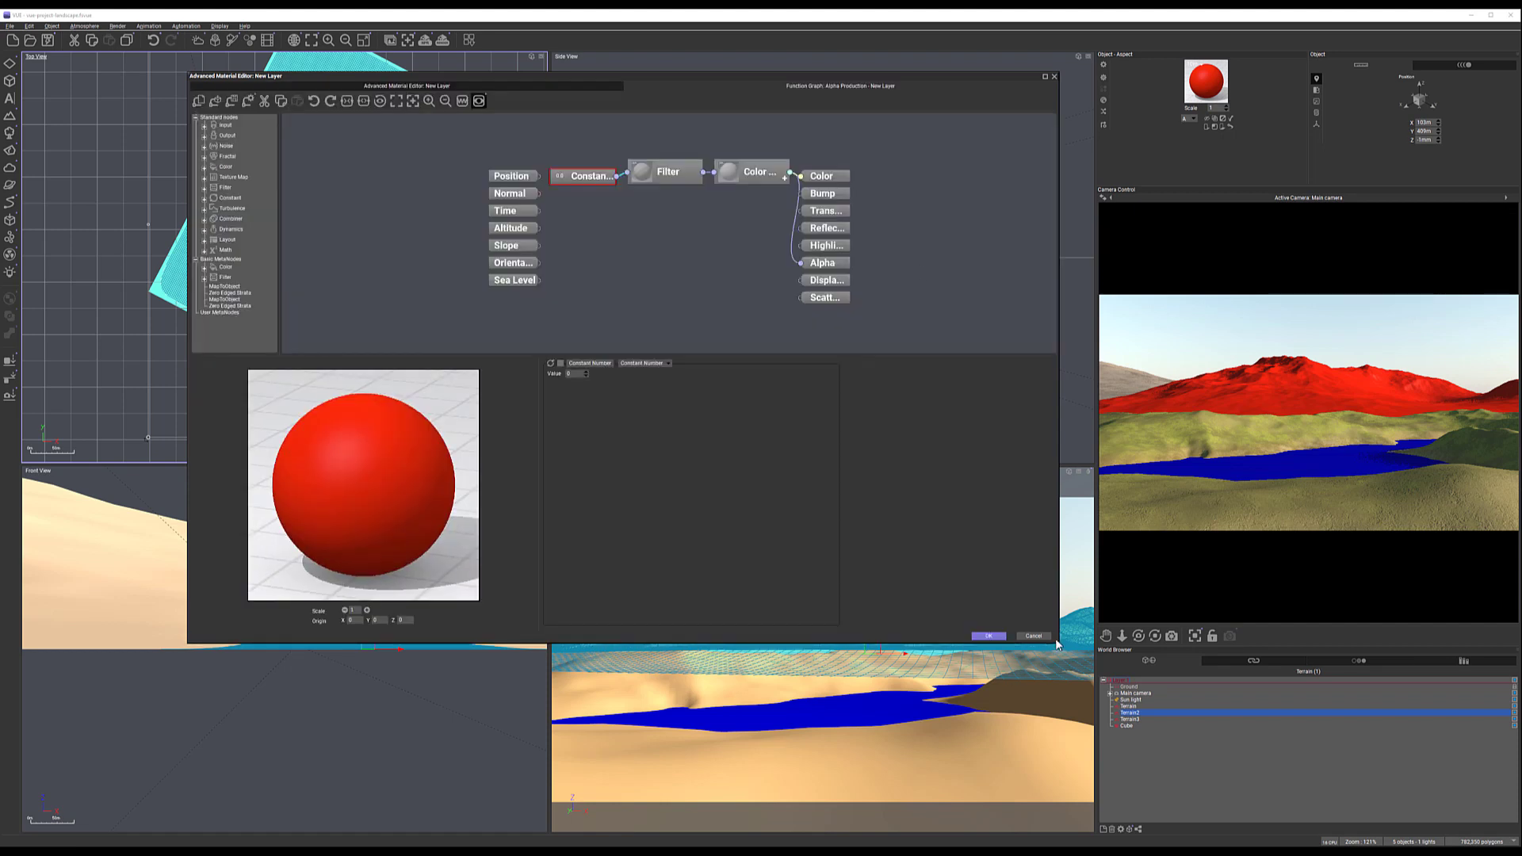
Enlarge the material editor and spread the alpha graph's input nodes, output nodes and existing Constant, Filter and Color nodes apart
left_click_drag(1058, 643, 1246, 776)
left_click_drag(397, 254, 535, 439)
left_click_drag(519, 318, 425, 233)
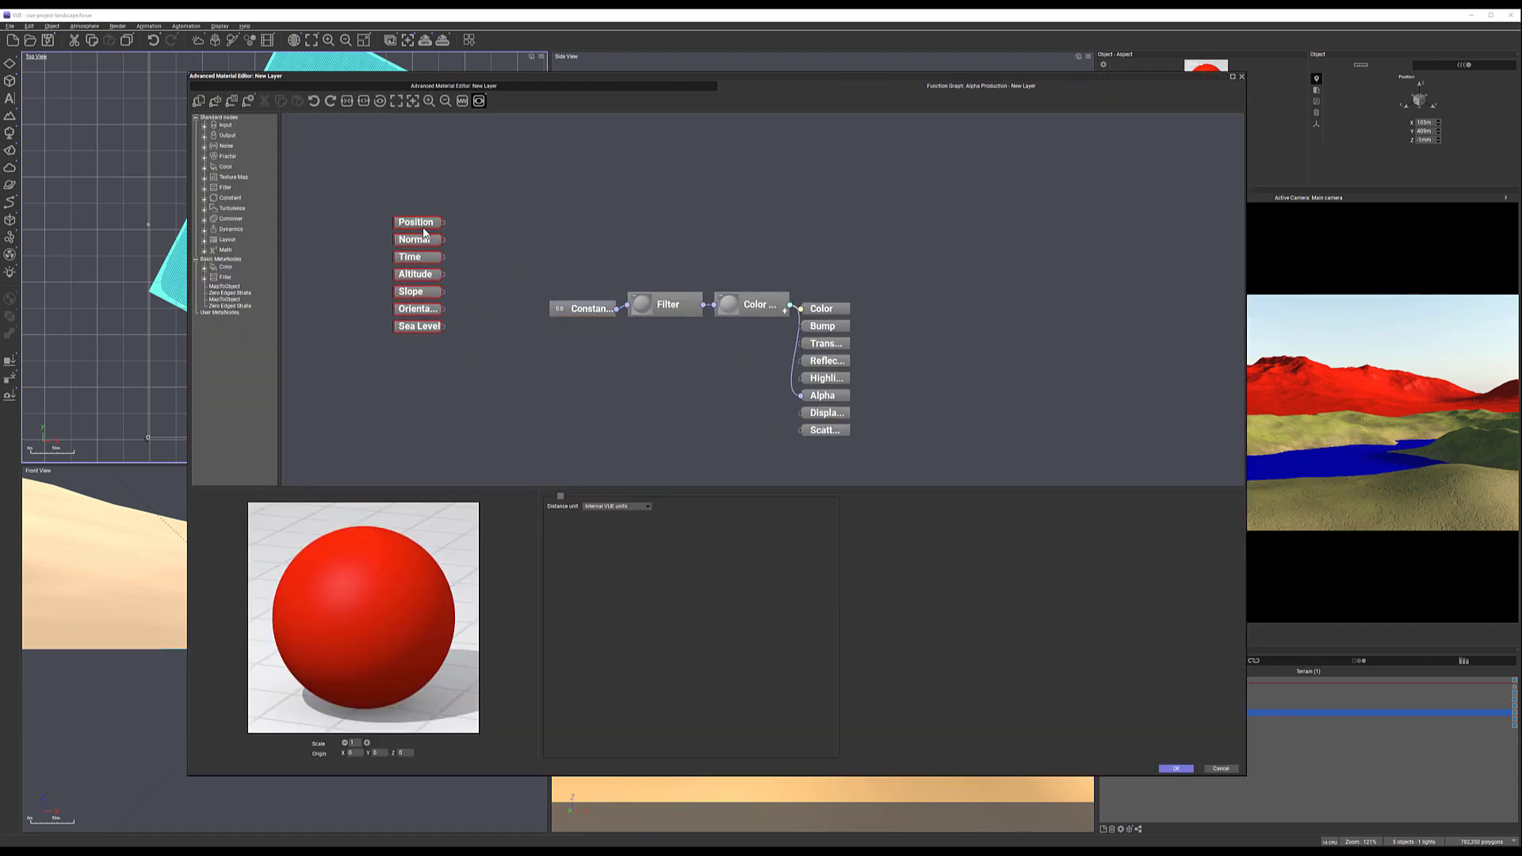
left_click_drag(928, 262, 799, 442)
left_click_drag(842, 309, 963, 244)
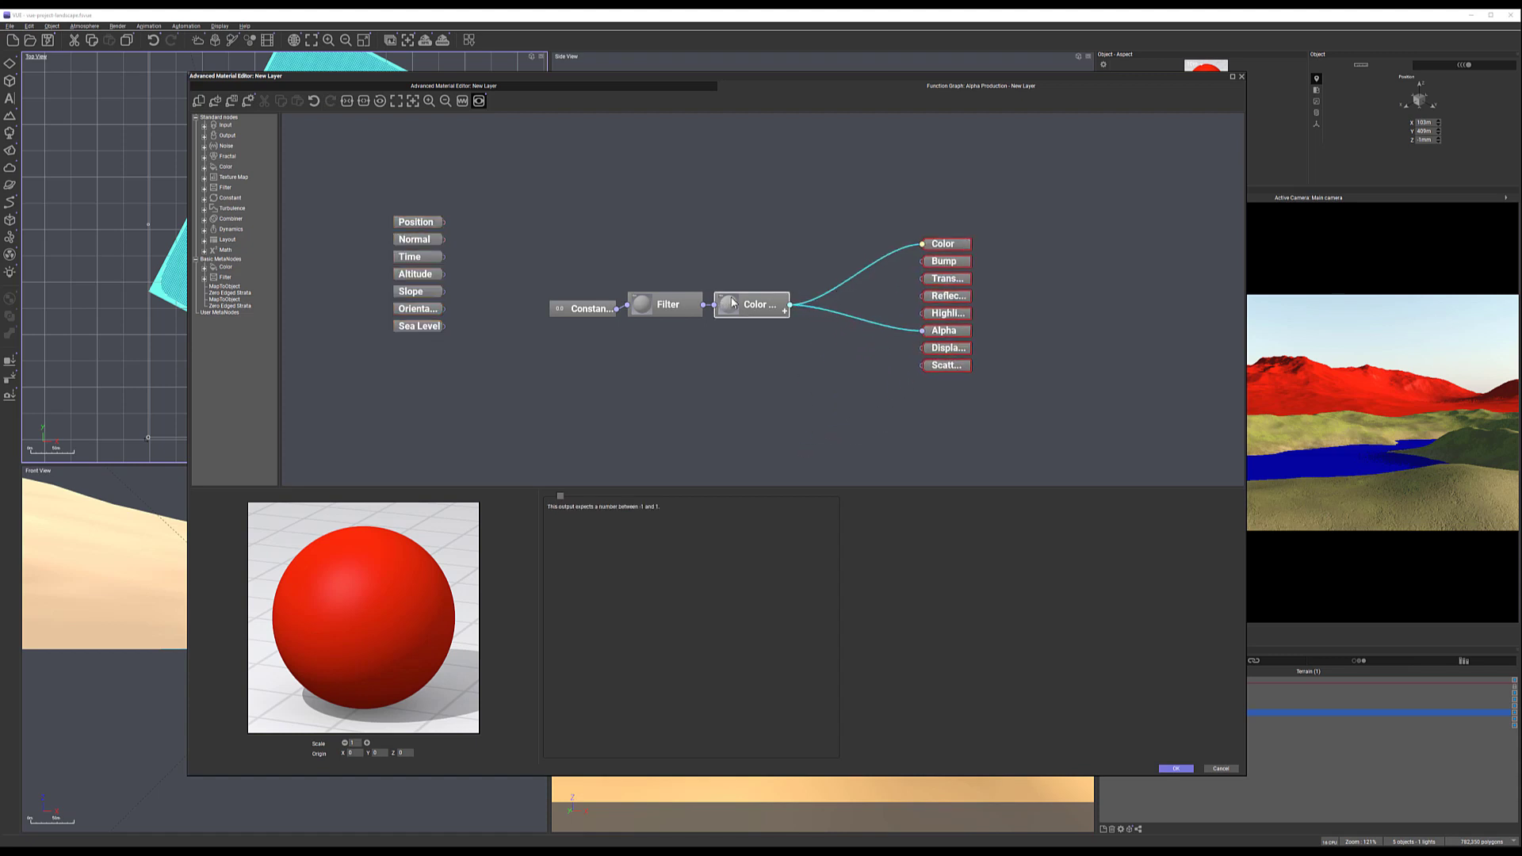
left_click_drag(731, 298, 734, 263)
left_click_drag(510, 275, 652, 265)
left_click(573, 344)
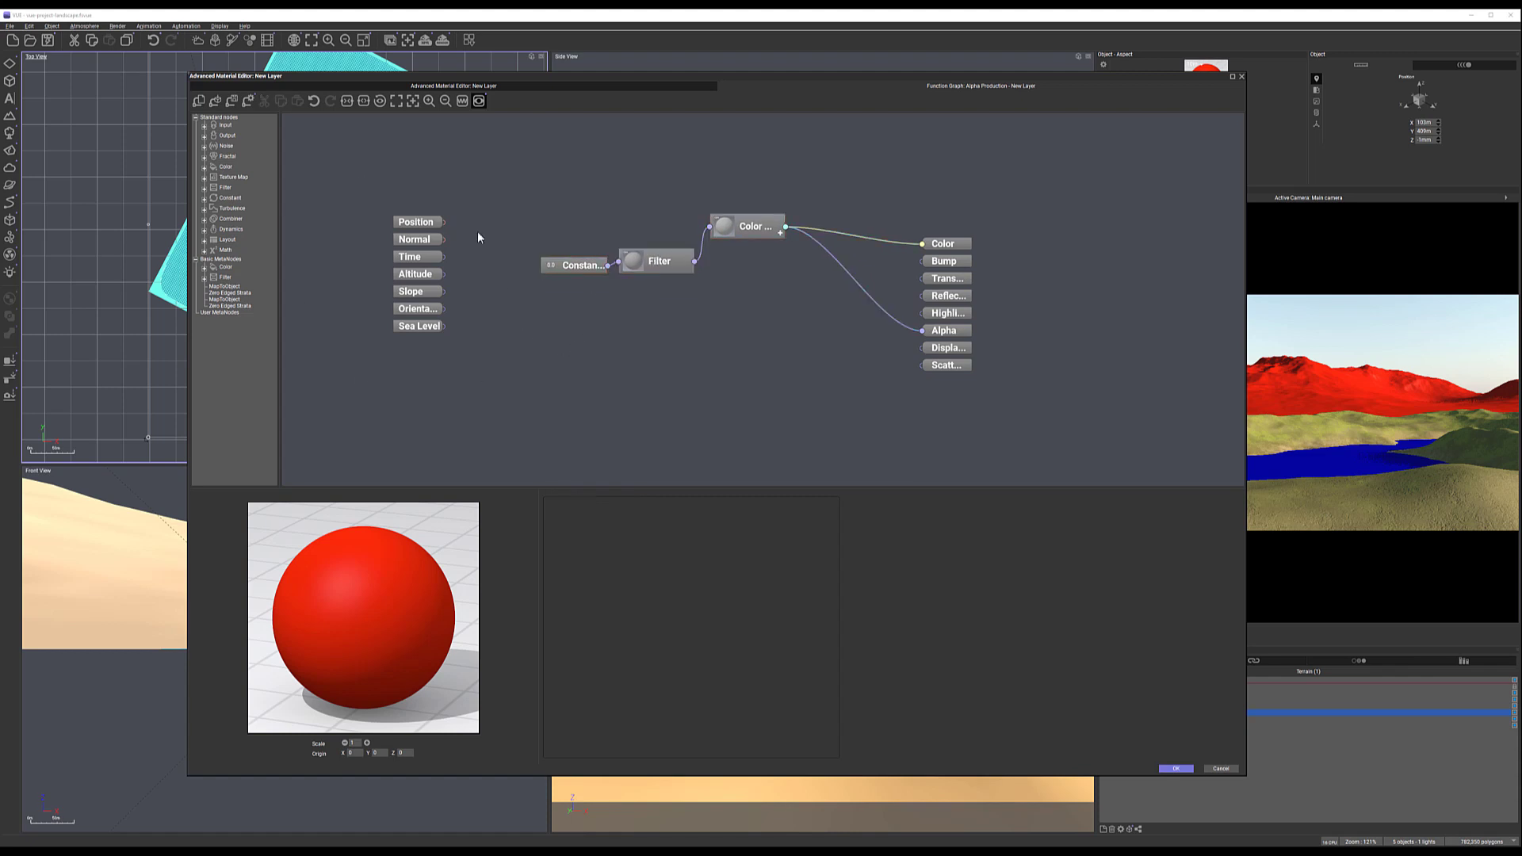
Add an External Dependency input linked to Terrain2 / Rough and connect it to the Alpha output
right_click(486, 356)
mouse_move(516, 357)
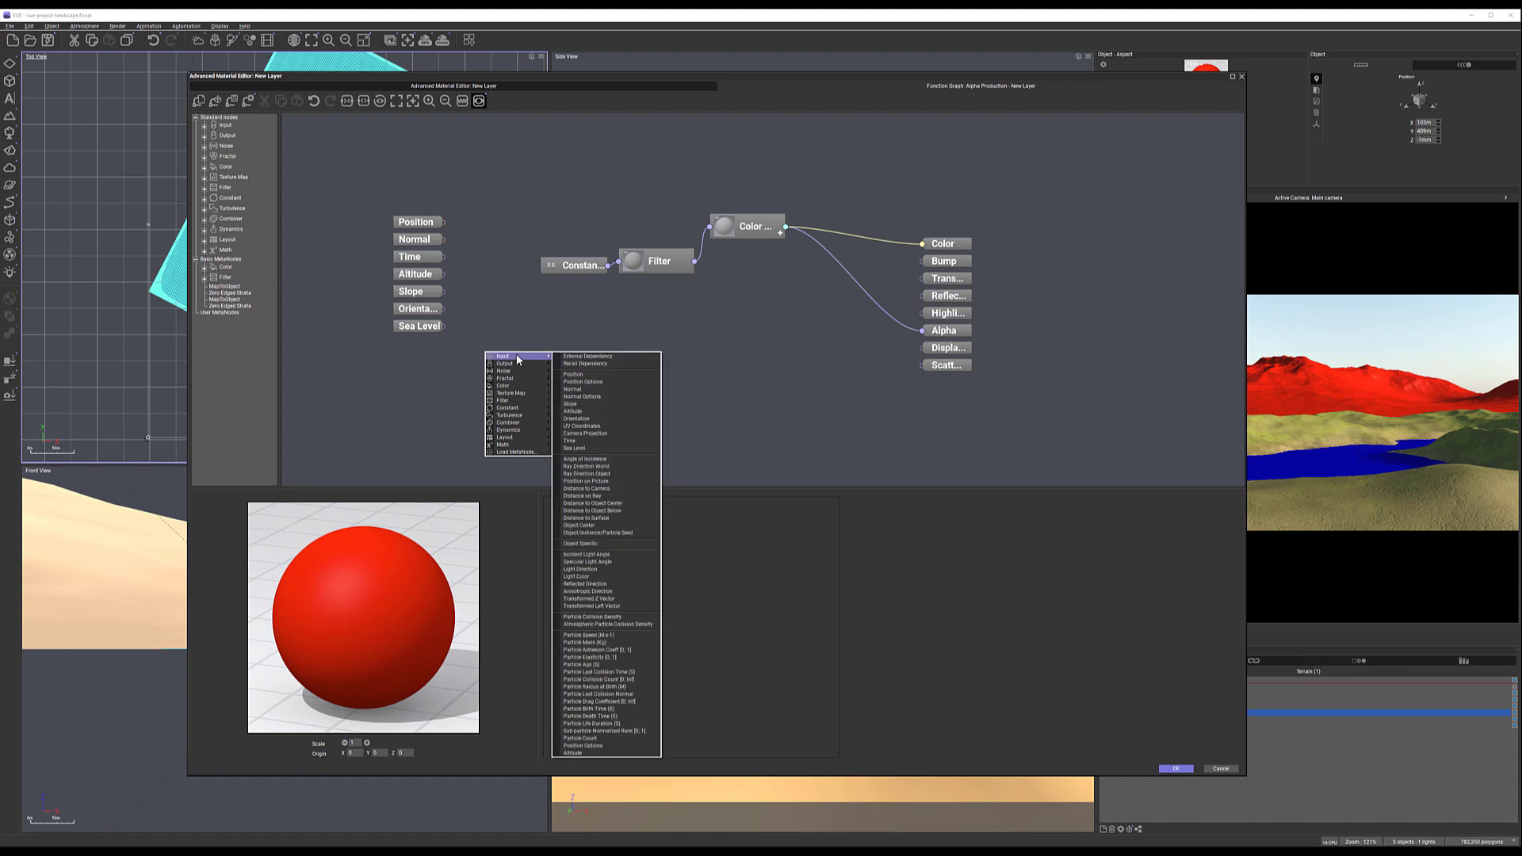
left_click(589, 356)
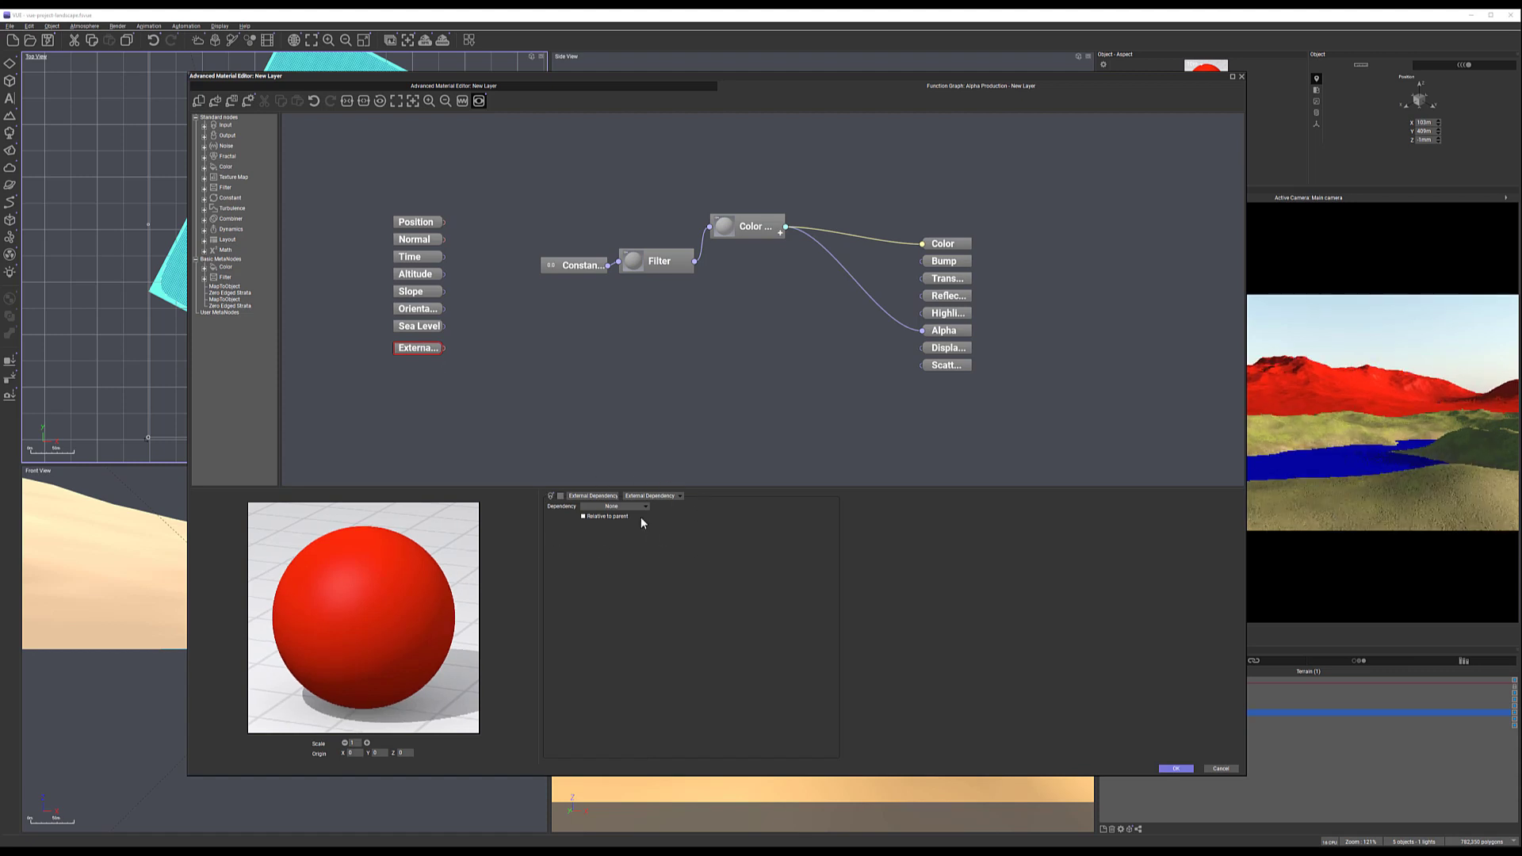
left_click(646, 507)
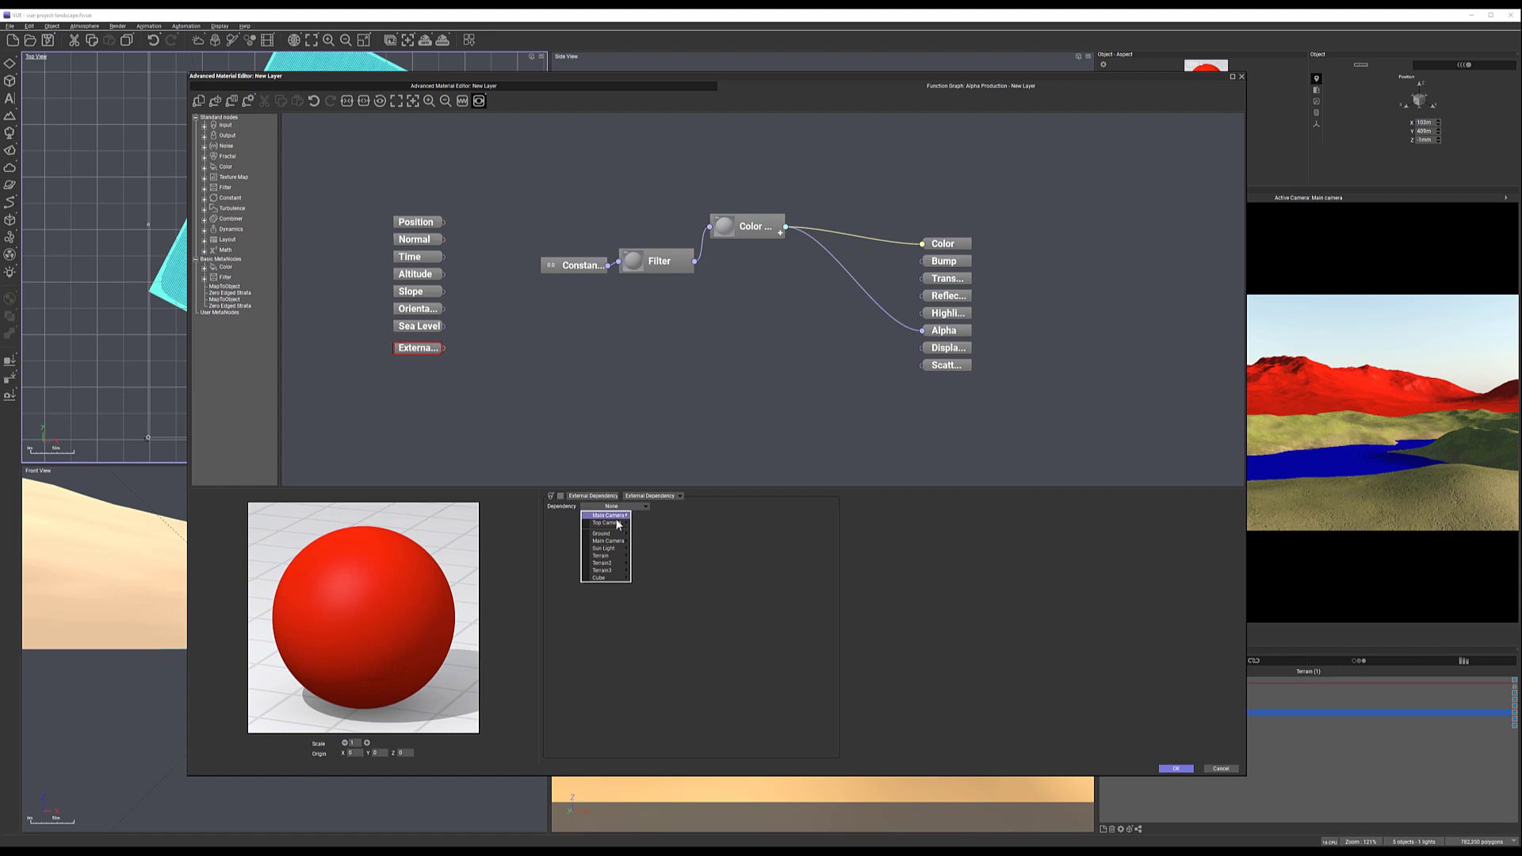
mouse_move(623, 568)
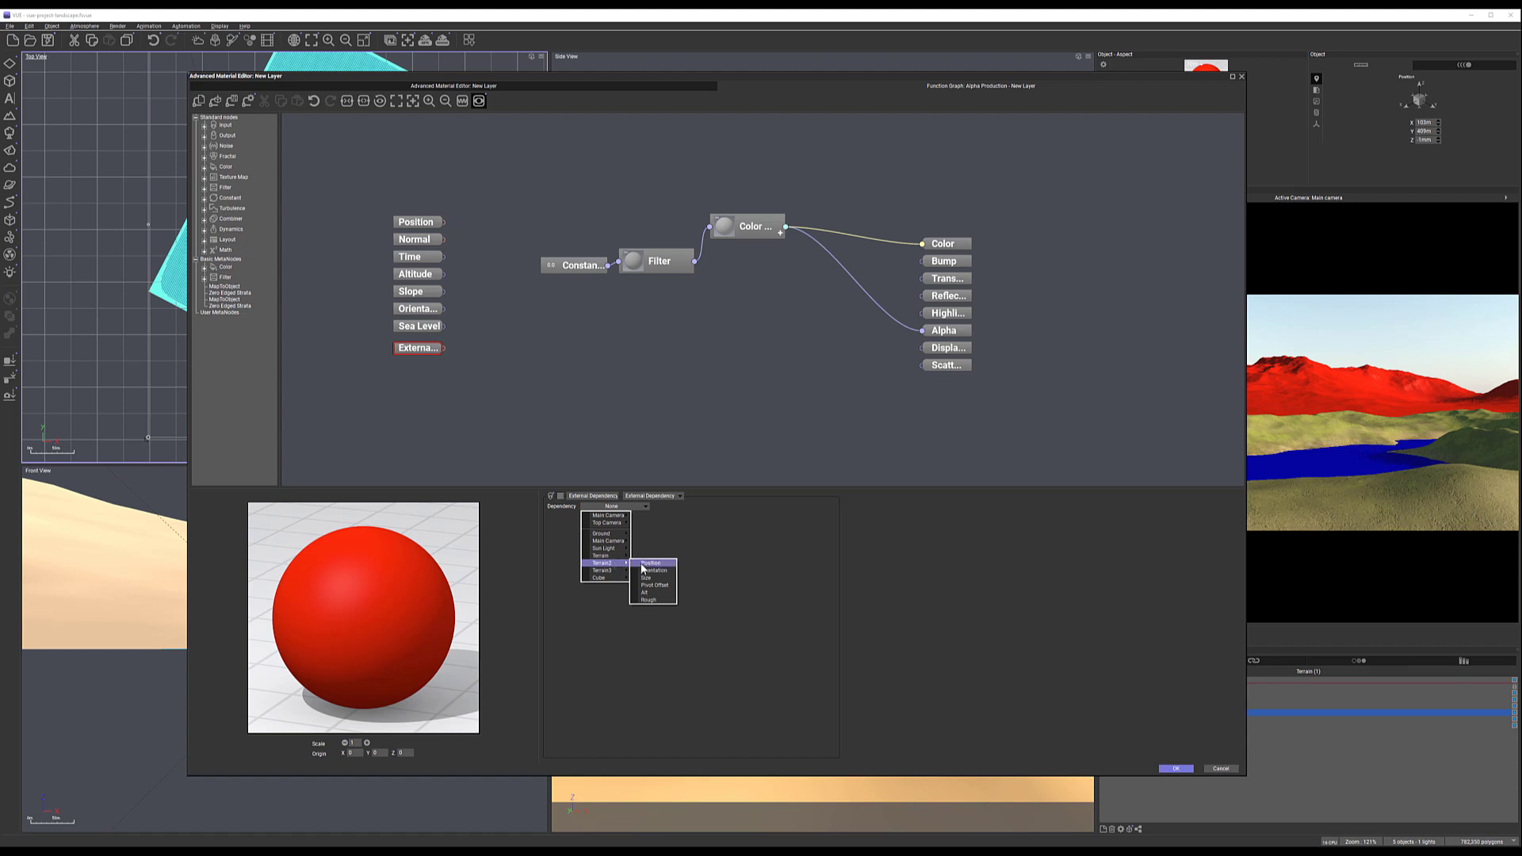
left_click(650, 601)
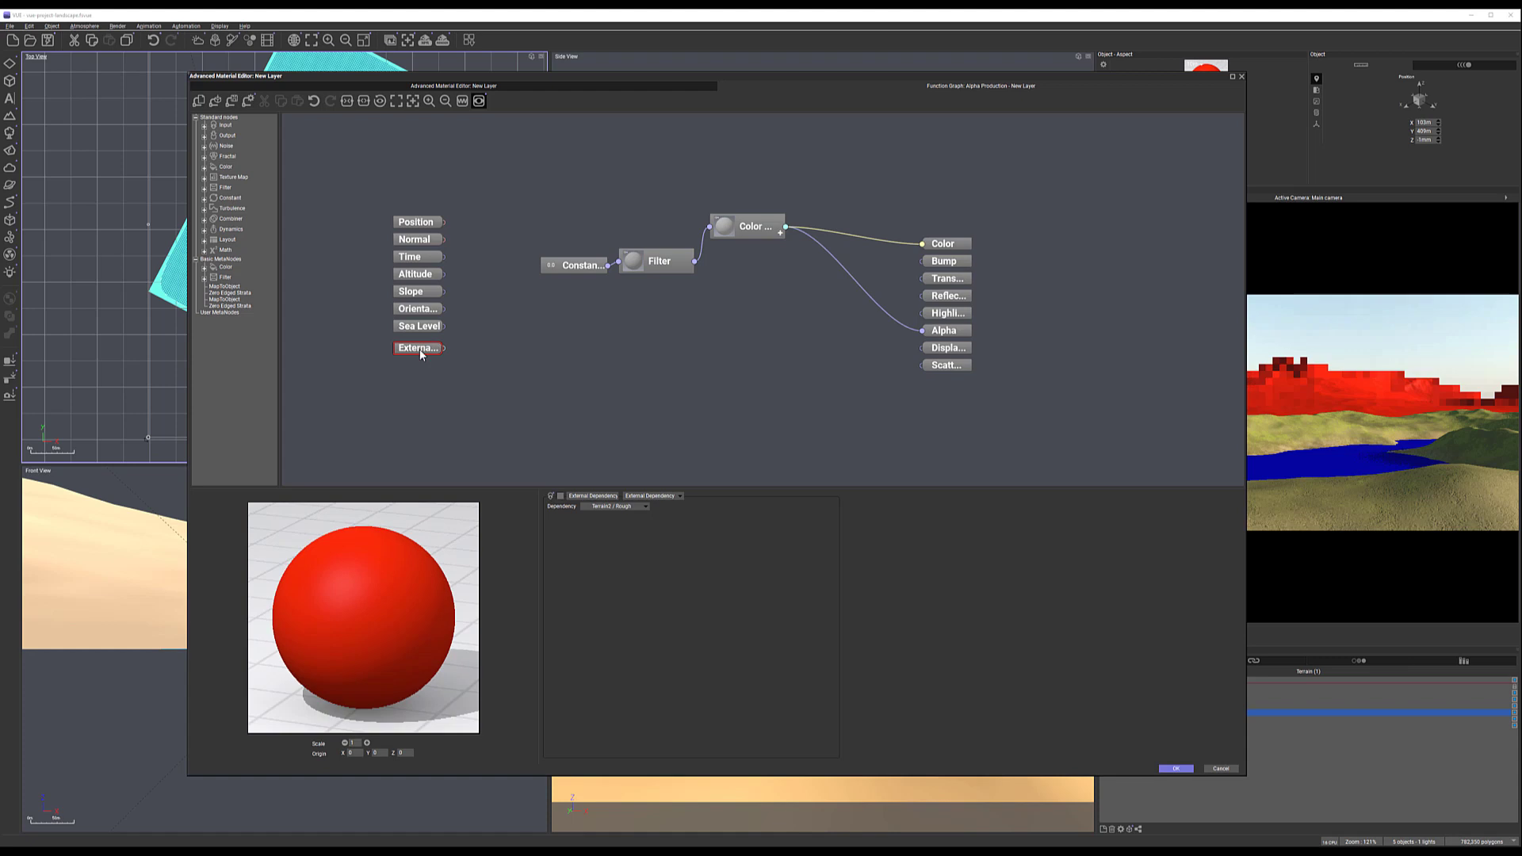
left_click_drag(444, 349, 926, 329)
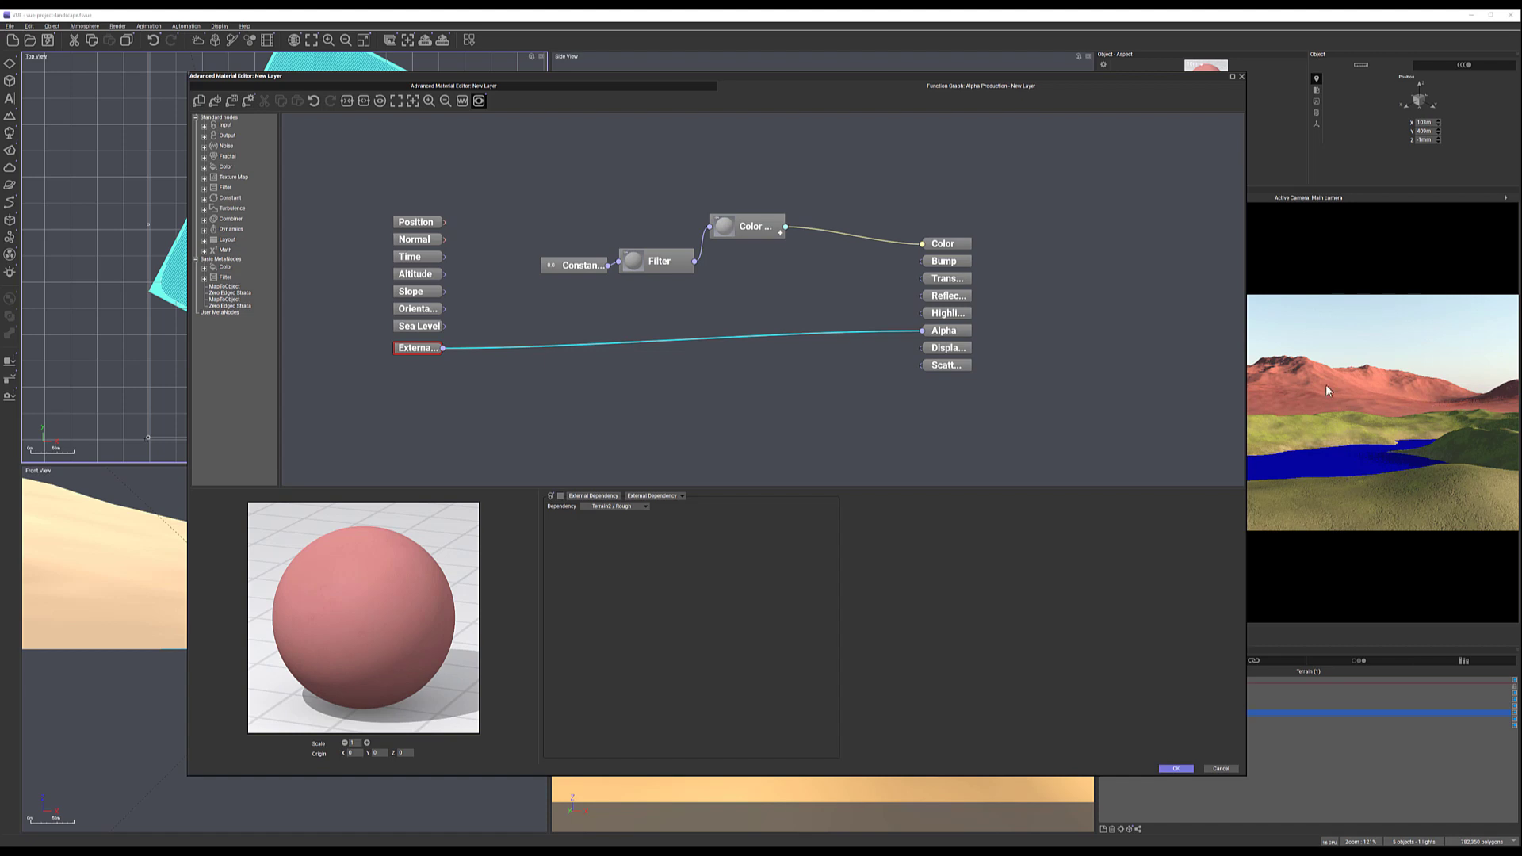
Uncover more of the camera preview and insert a Filter node between the External Dependency and the Alpha output
left_click_drag(1087, 76, 1003, 73)
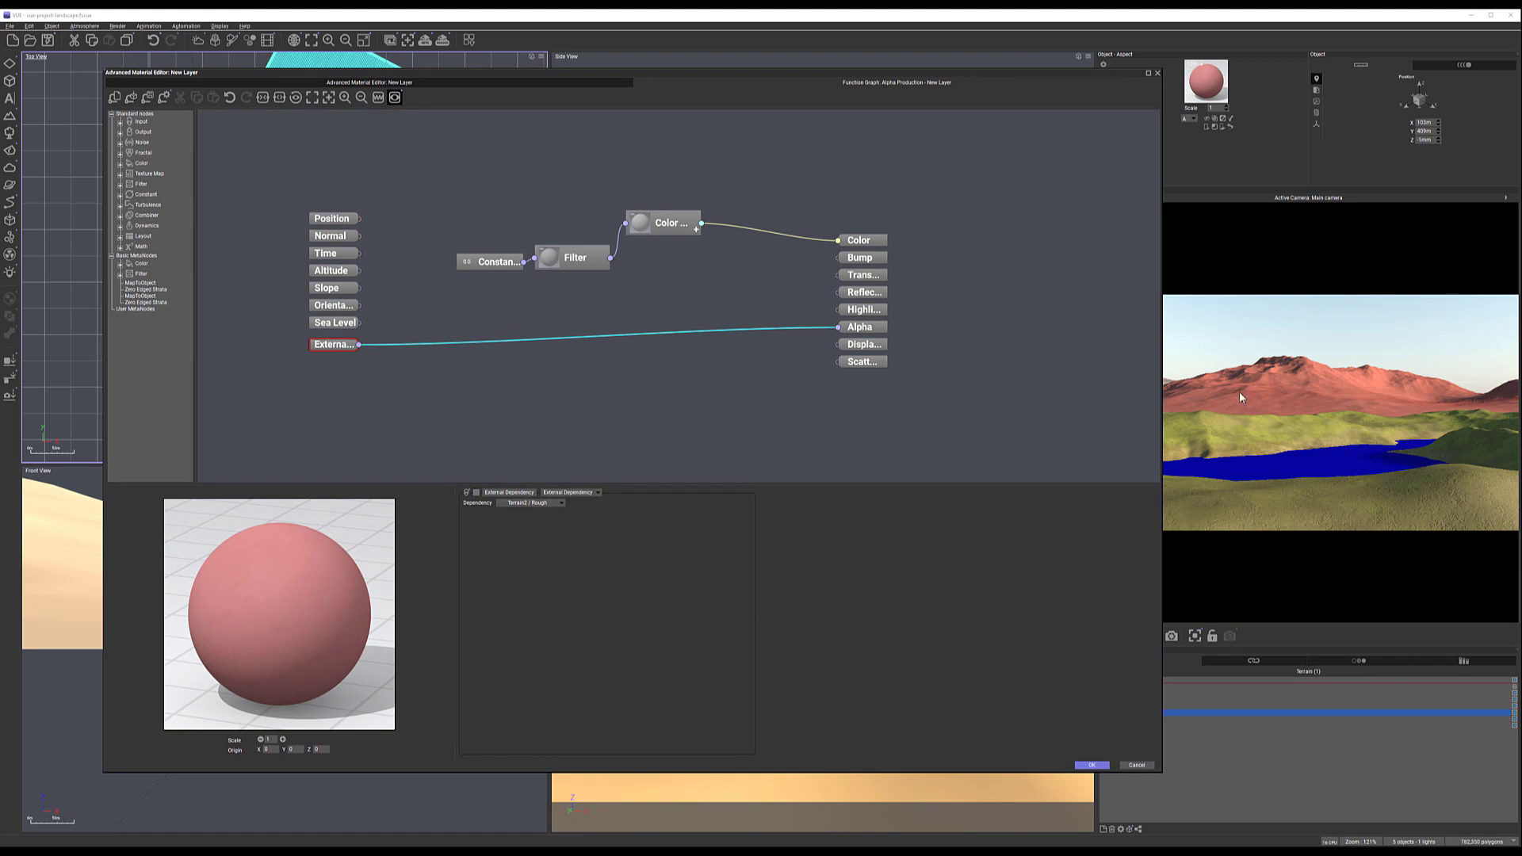
right_click(573, 357)
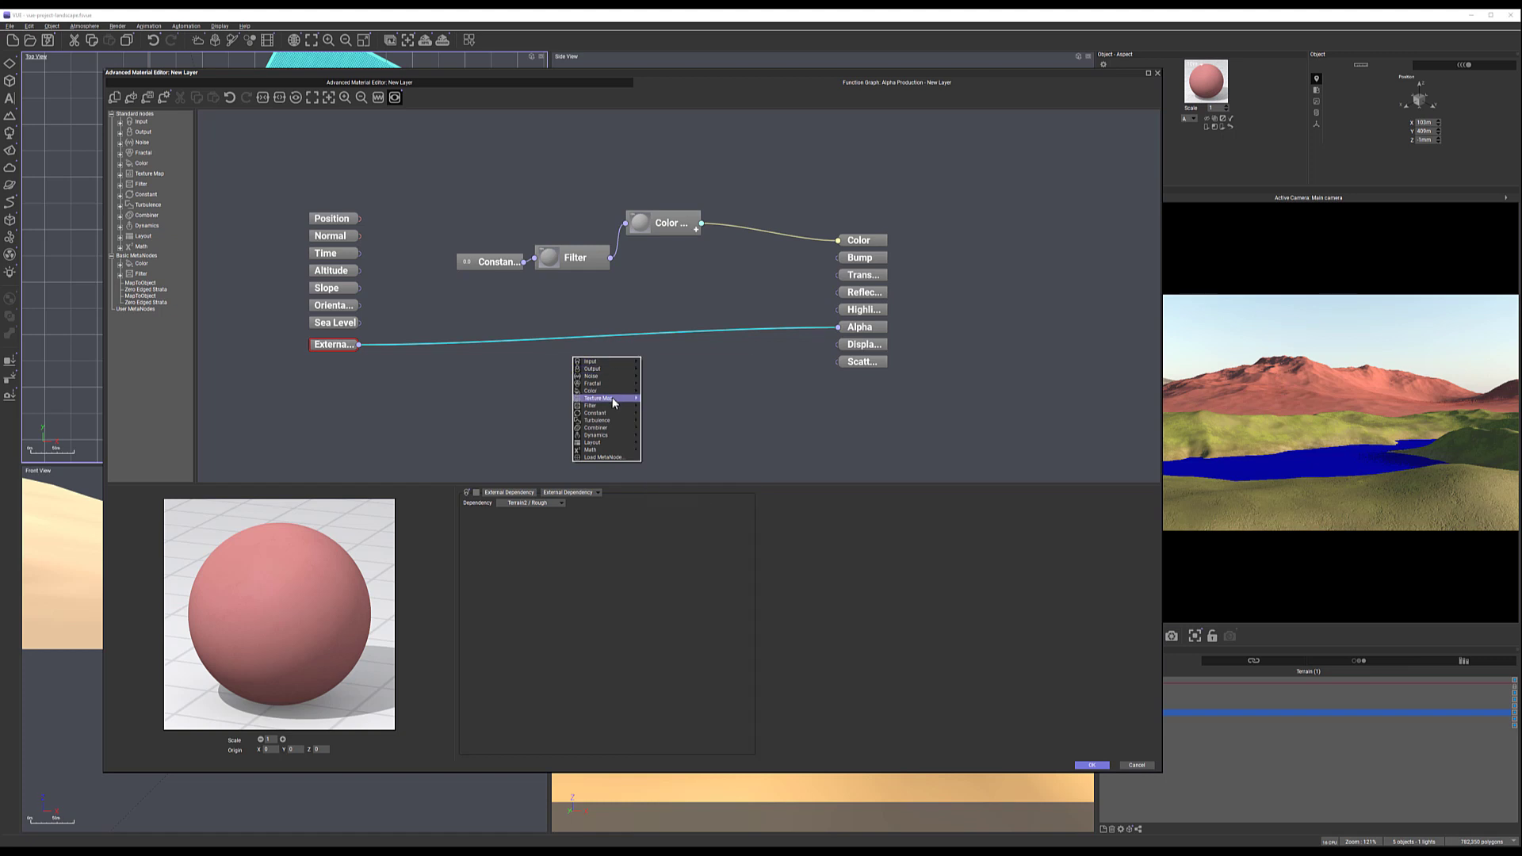
mouse_move(613, 408)
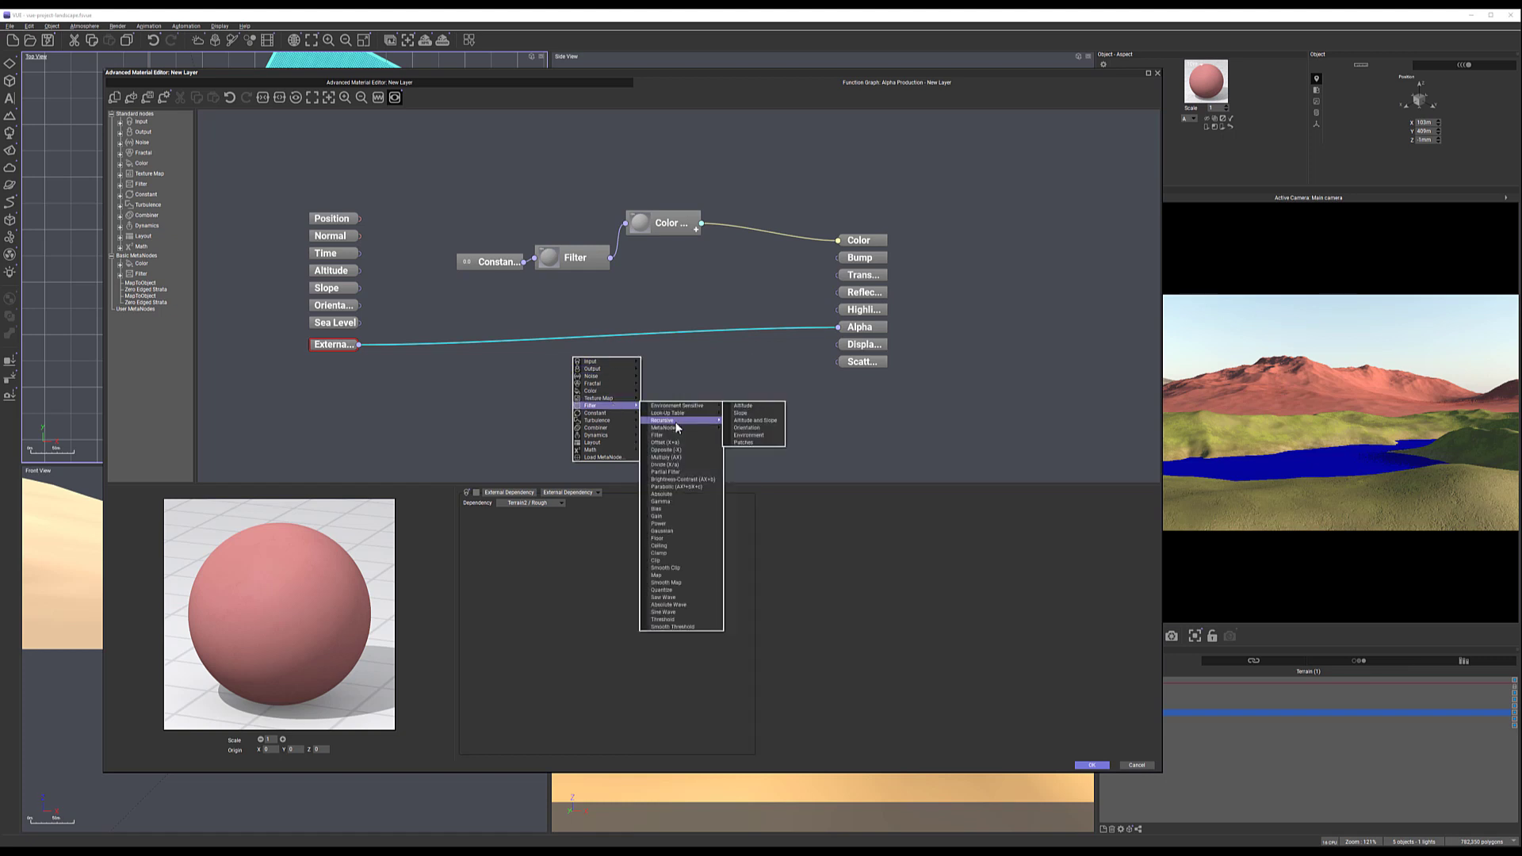
left_click(674, 436)
left_click(333, 344)
left_click_drag(359, 344, 838, 326)
left_click(614, 343)
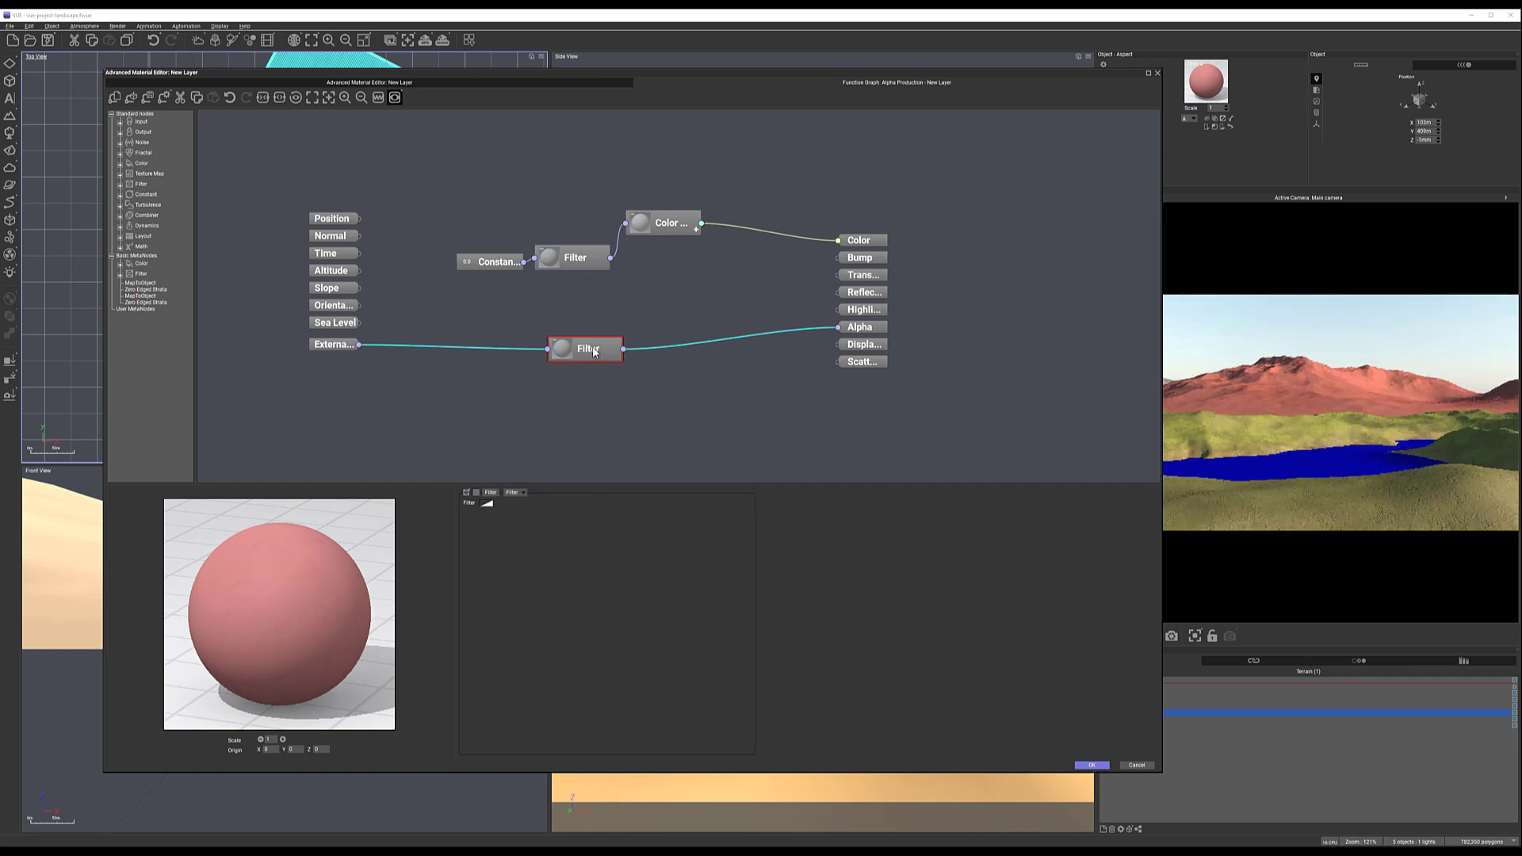
Add two keypoints to the new Filter's curve, forming a ramp from about (-0.19, -0.93) to about (0.3, 0.8)
right_click(486, 503)
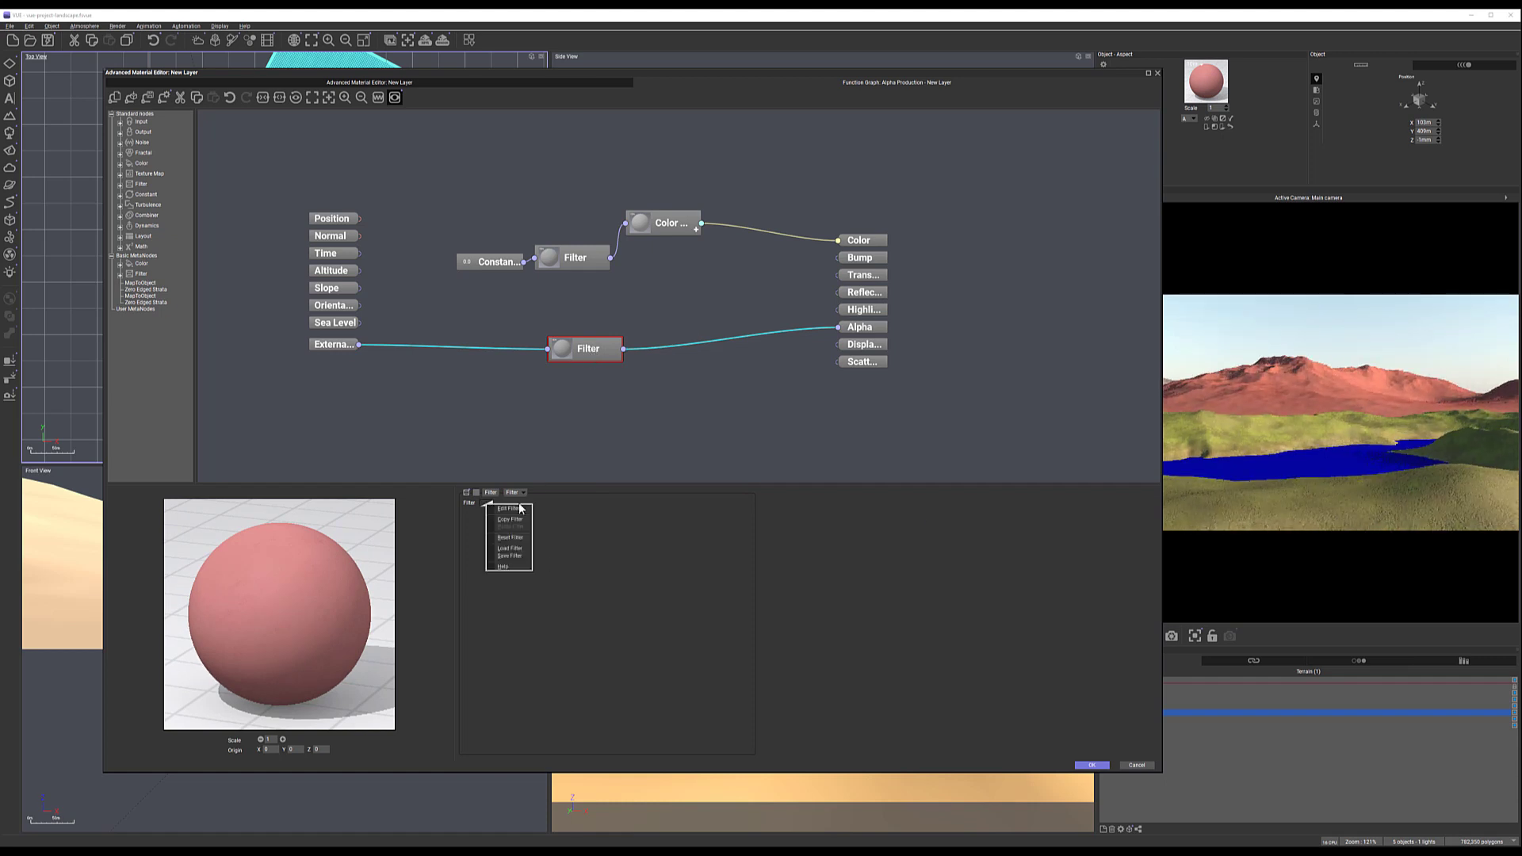
left_click(516, 510)
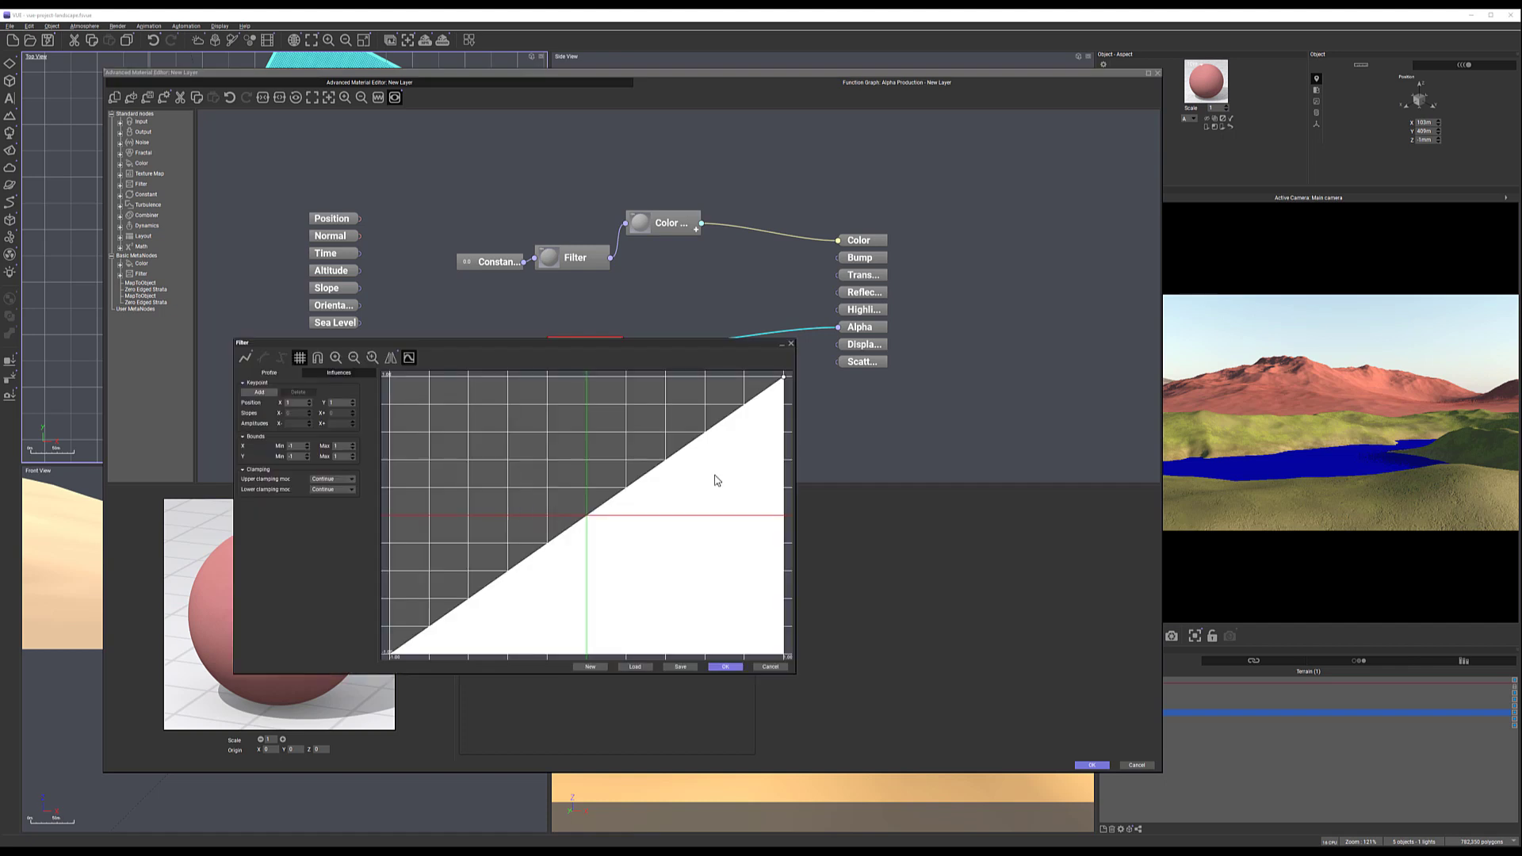
left_click_drag(686, 350, 789, 393)
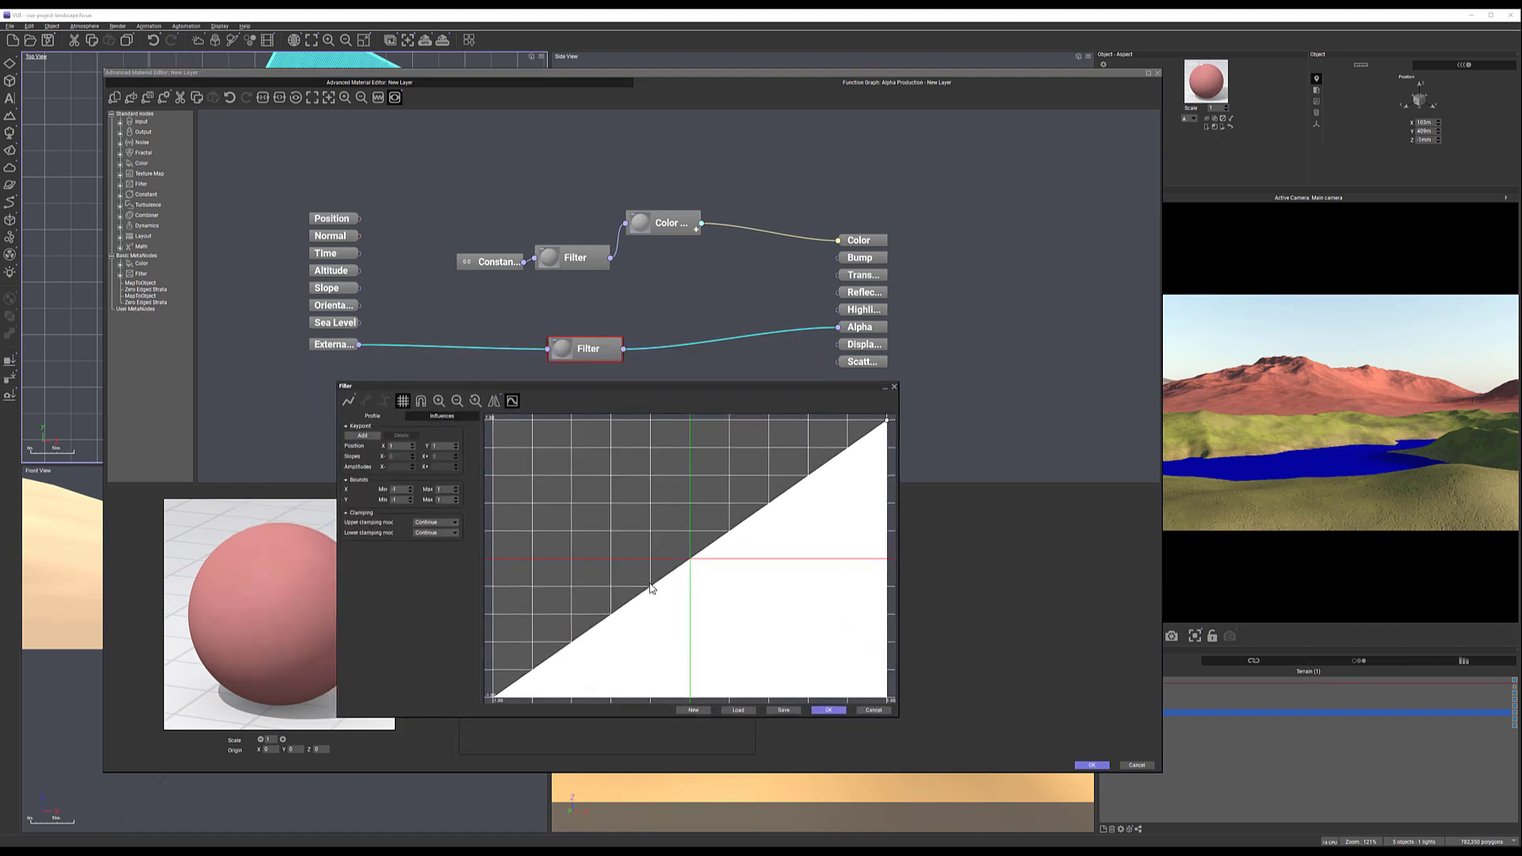
mouse_move(669, 584)
left_mouse_down()
mouse_move(754, 666)
mouse_move(598, 497)
mouse_move(679, 564)
left_mouse_up()
double_click(791, 482)
left_click(787, 488)
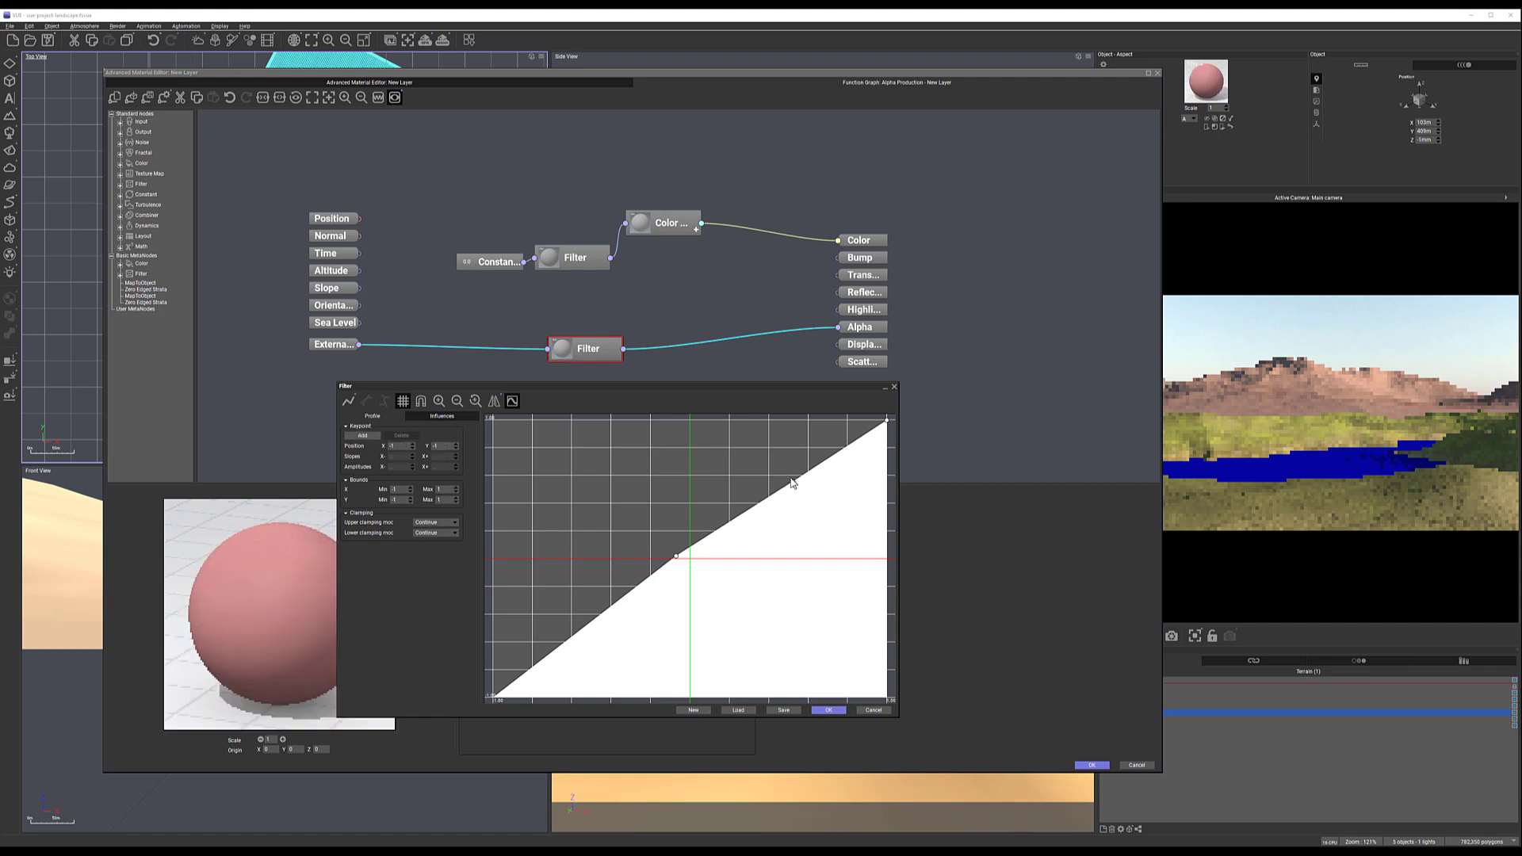
left_click_drag(794, 485, 751, 446)
left_click_drag(683, 563, 660, 691)
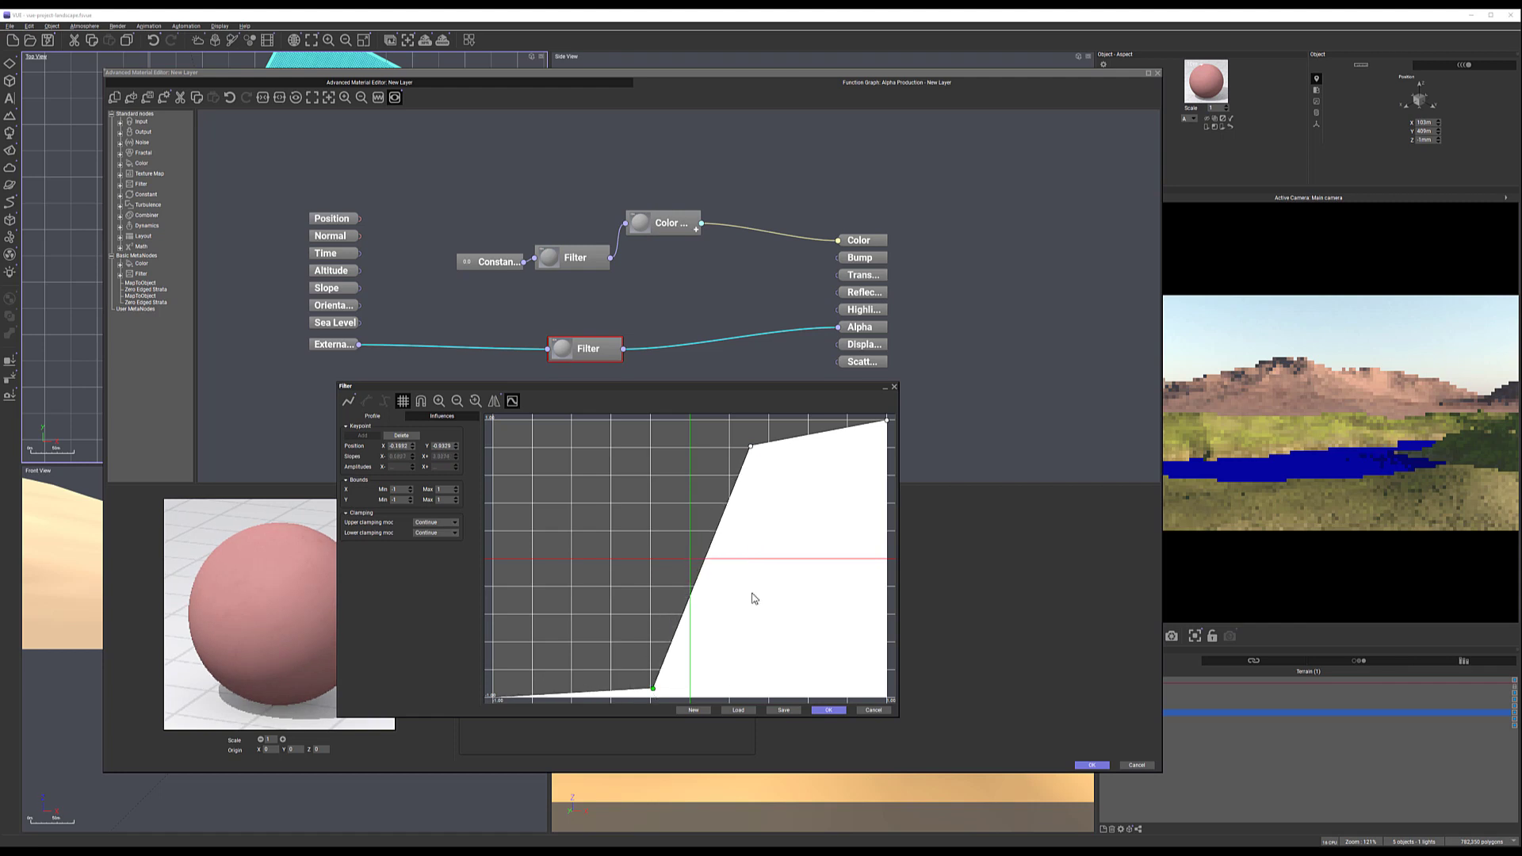
Try a near-vertical ramp around X 0 by moving the filter curve's two keypoints closer together
left_click_drag(751, 447, 695, 435)
left_click_drag(653, 687, 670, 678)
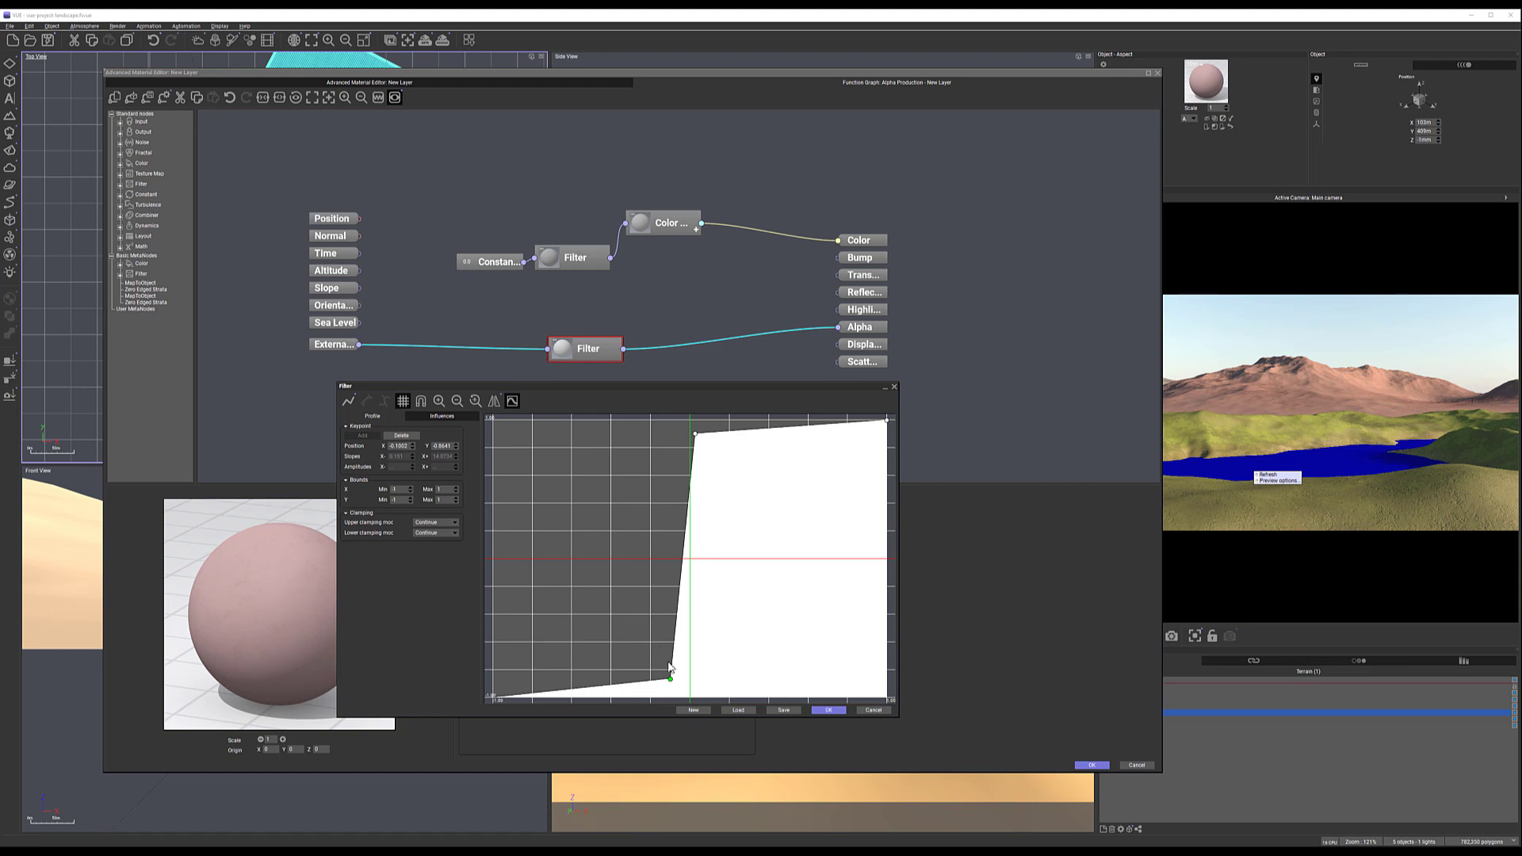
mouse_move(672, 683)
left_mouse_down()
mouse_move(679, 694)
mouse_move(668, 680)
left_mouse_up()
Reshape the filter curve with a third keypoint: steep rise from about (-0.4, -1) to (-0.33, -0.05), with the upper keypoint near (0.53, 0)
left_click_drag(696, 434, 795, 563)
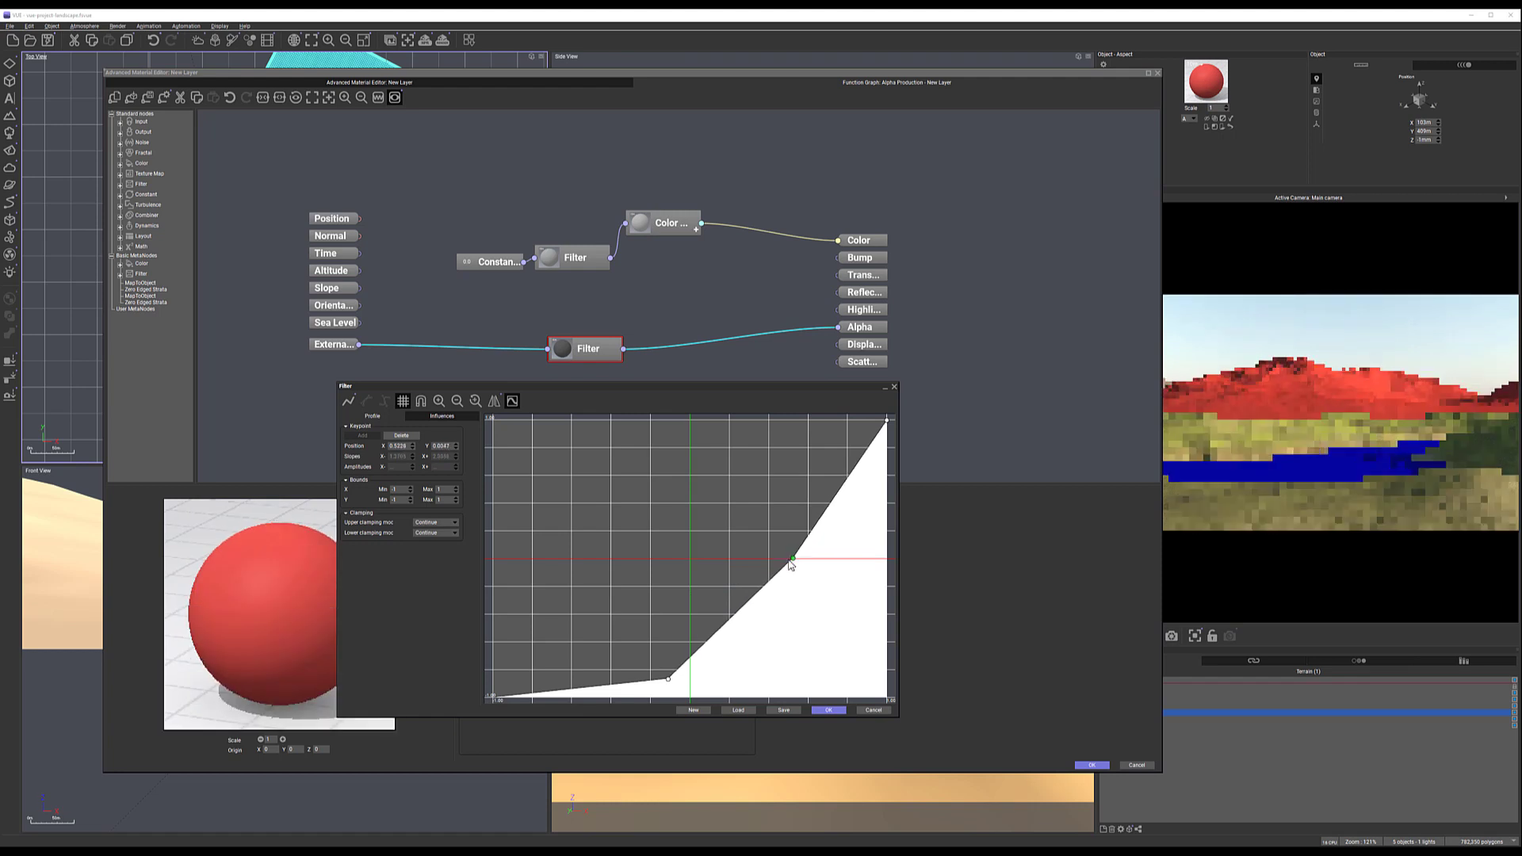
left_click_drag(669, 680, 603, 605)
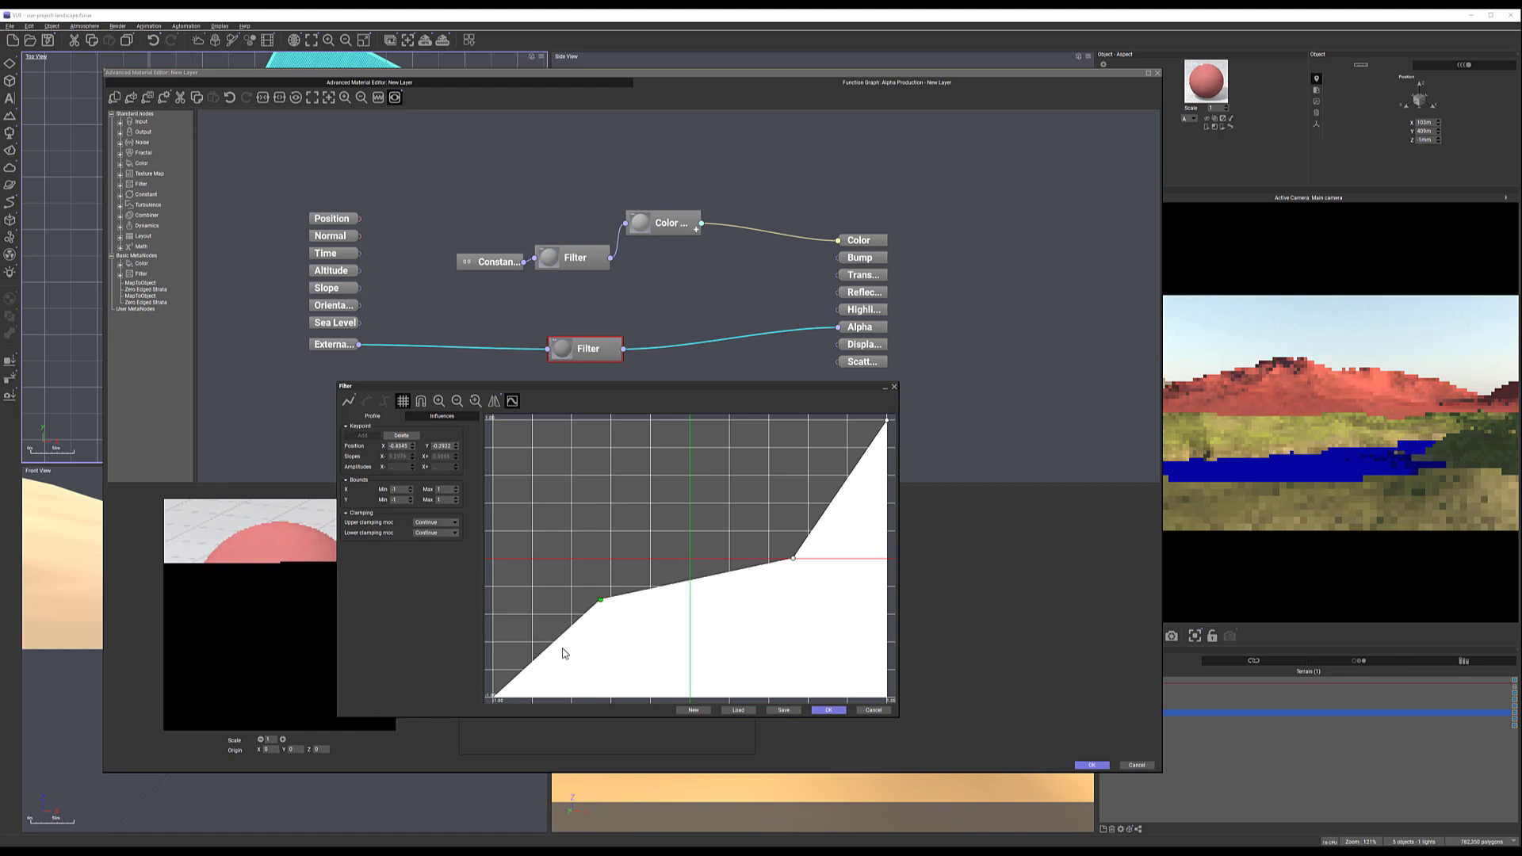
left_click(661, 585)
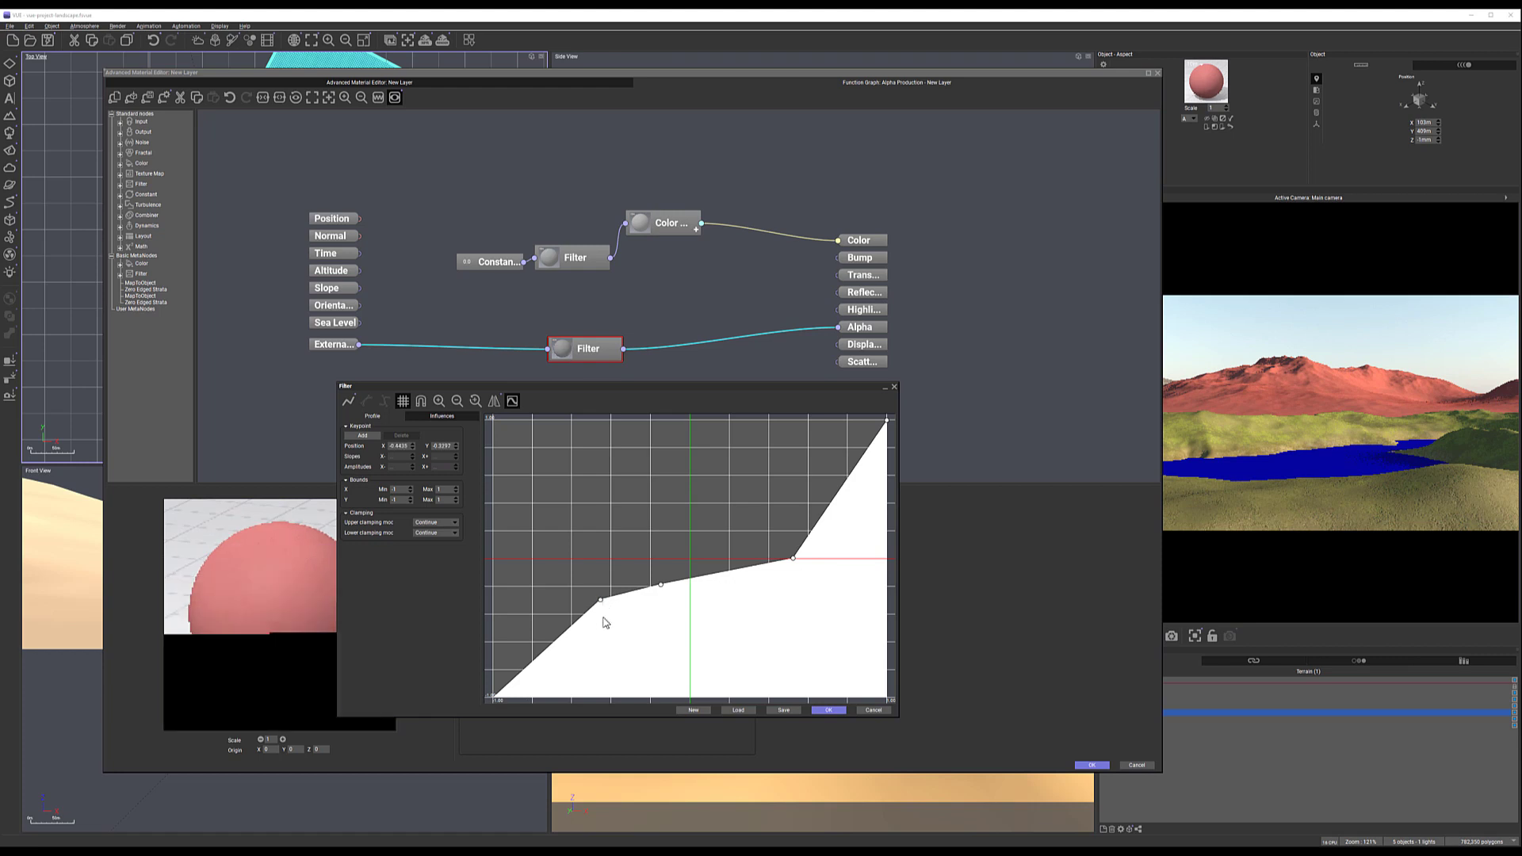
left_click_drag(600, 602, 610, 698)
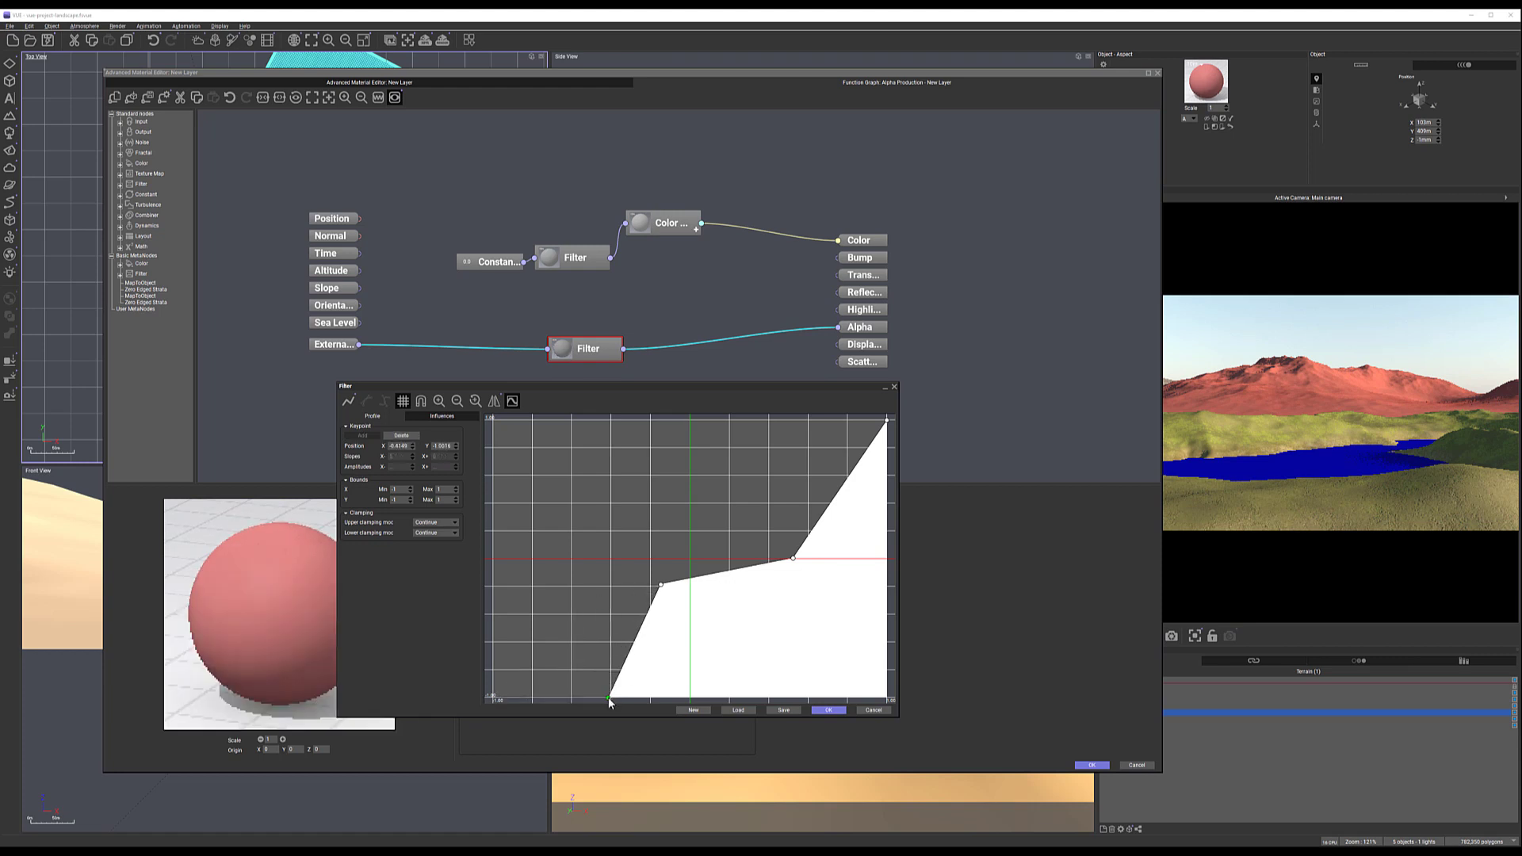
left_click_drag(661, 585, 657, 573)
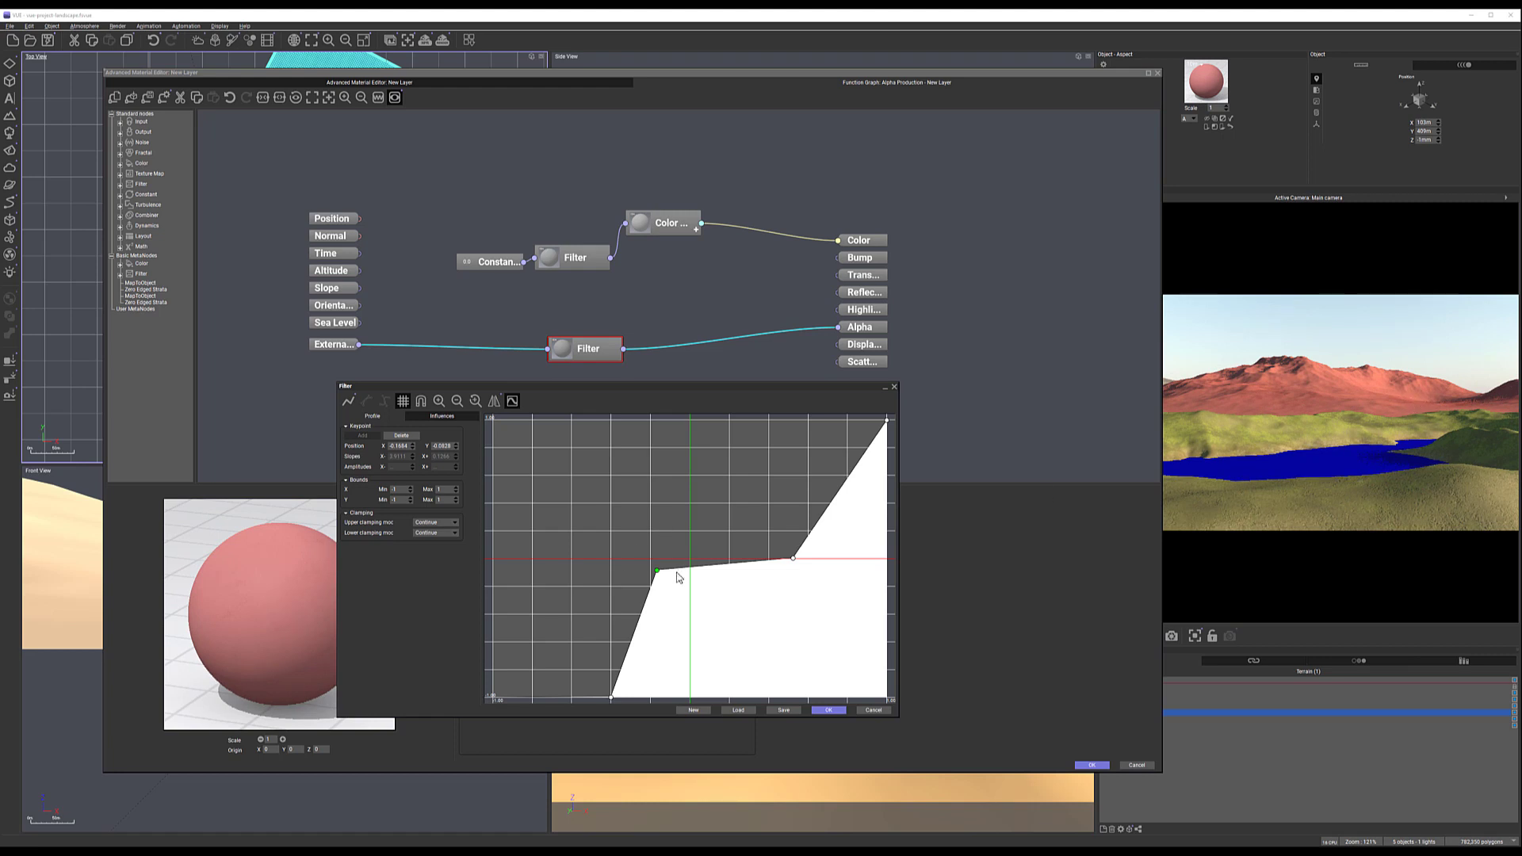
left_click_drag(657, 572, 625, 569)
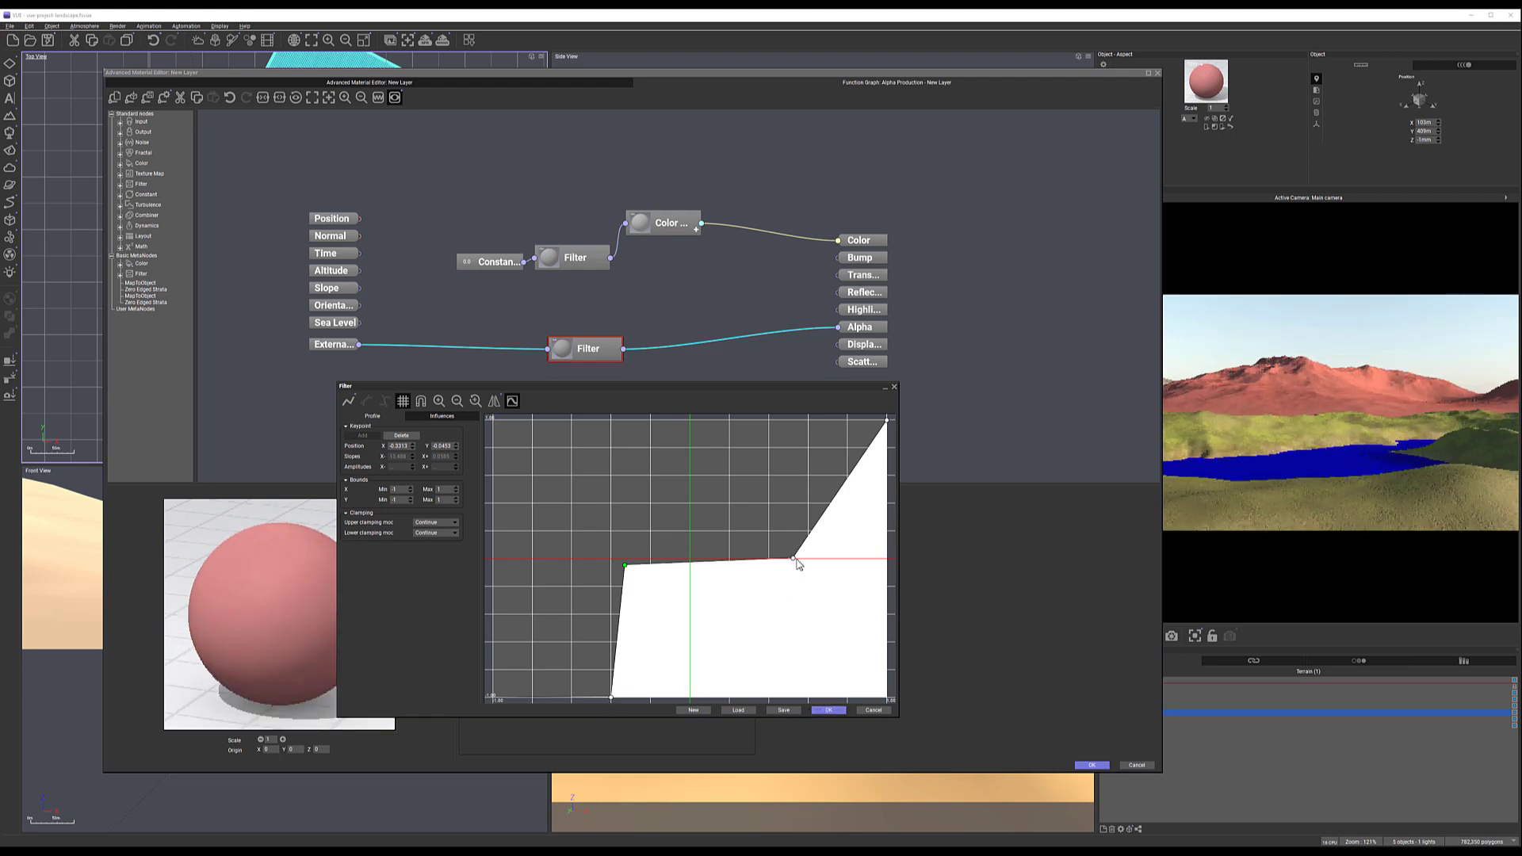
Level the filter curve's plateau at Y 0 between about X -0.28 and 0.28, lower its end to about Y 0.3 and accept it
left_click_drag(792, 560, 747, 564)
left_click(625, 567)
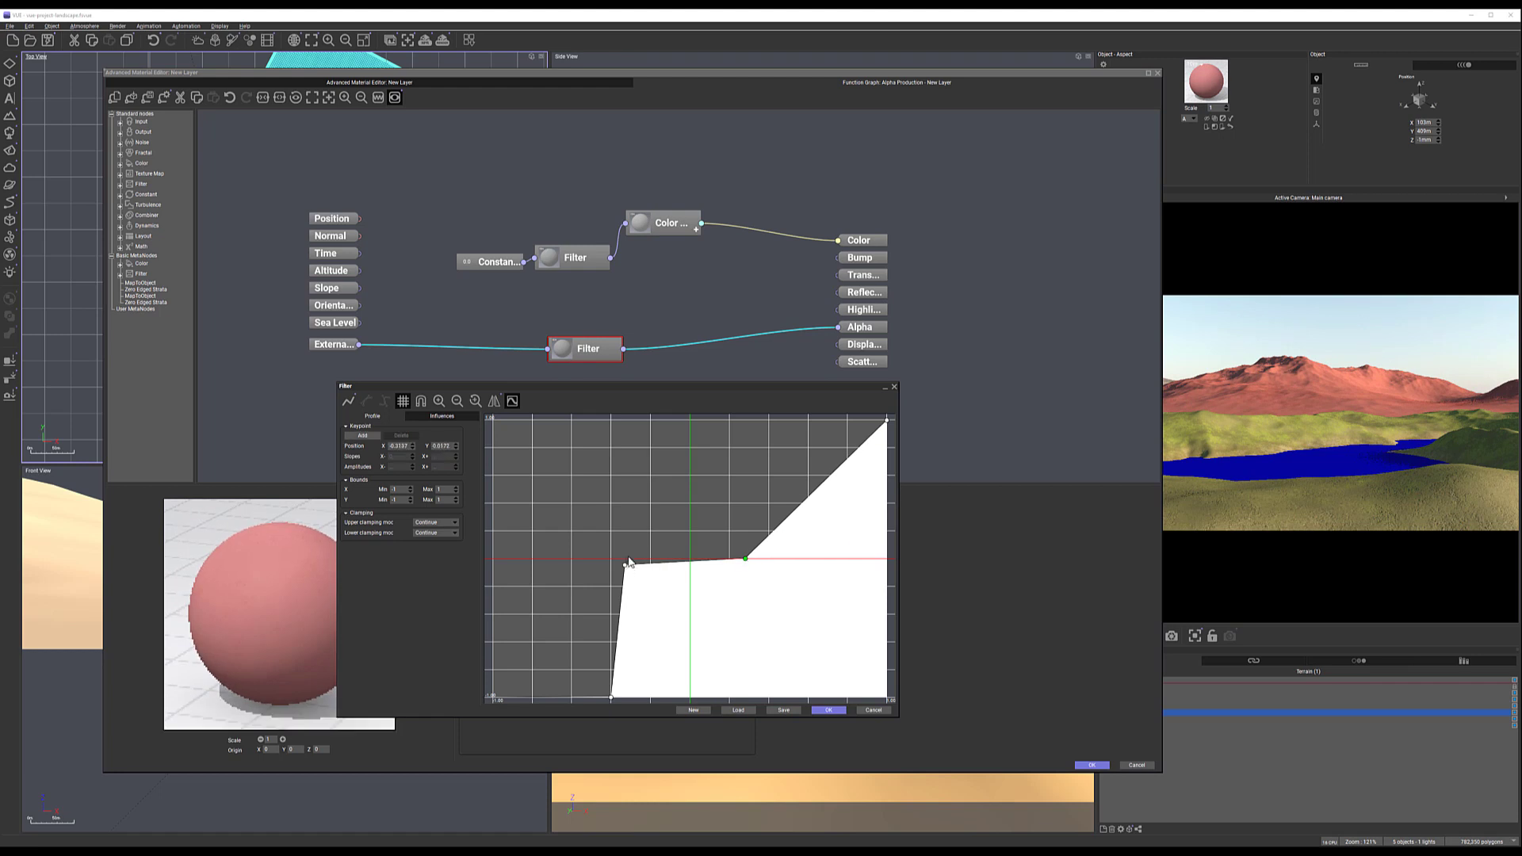
left_click_drag(625, 566, 634, 560)
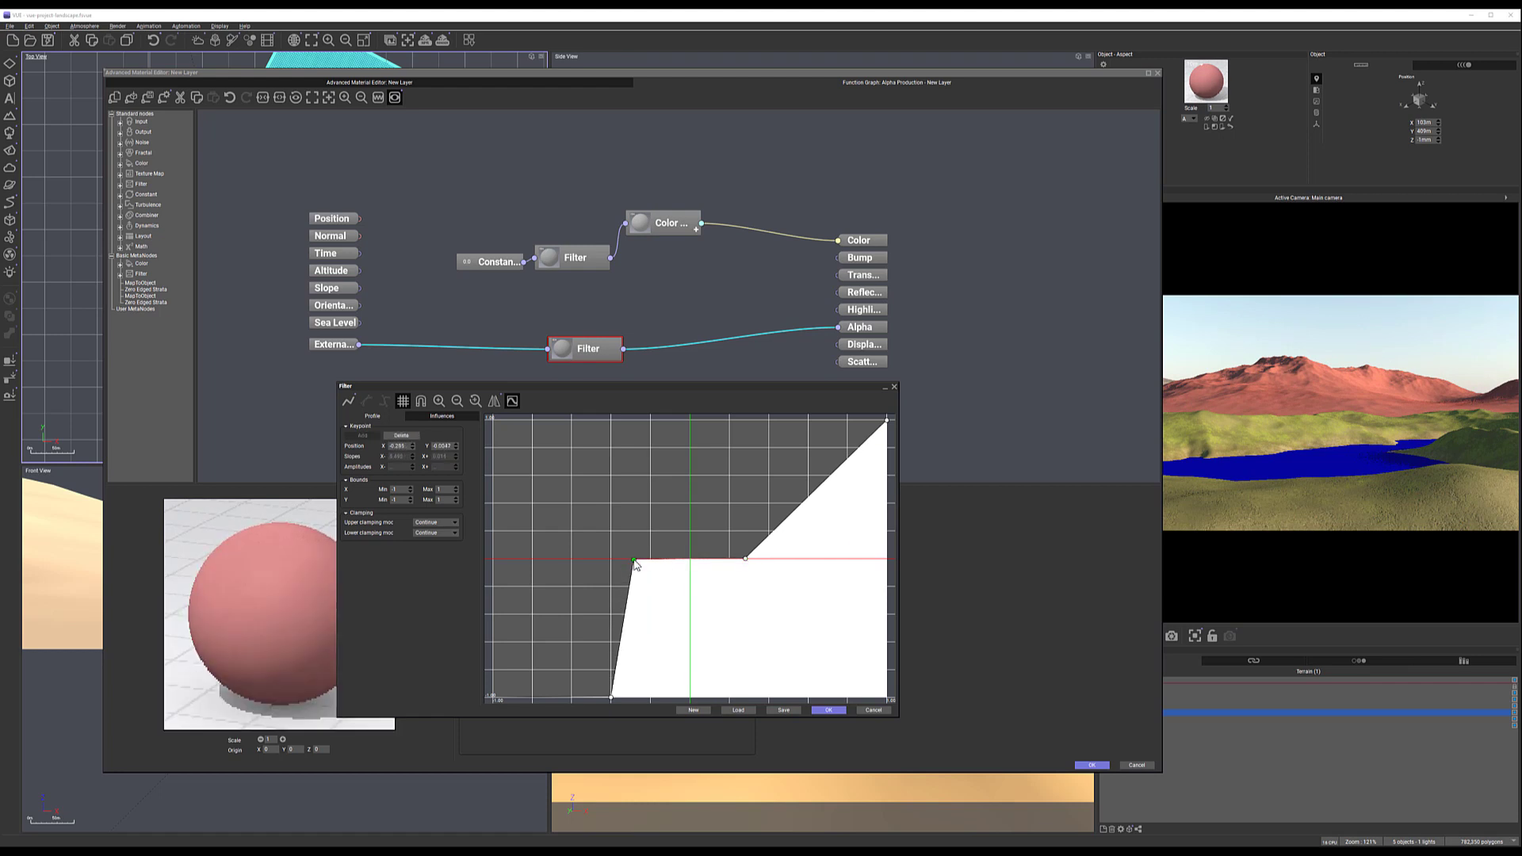
left_click_drag(843, 466, 889, 521)
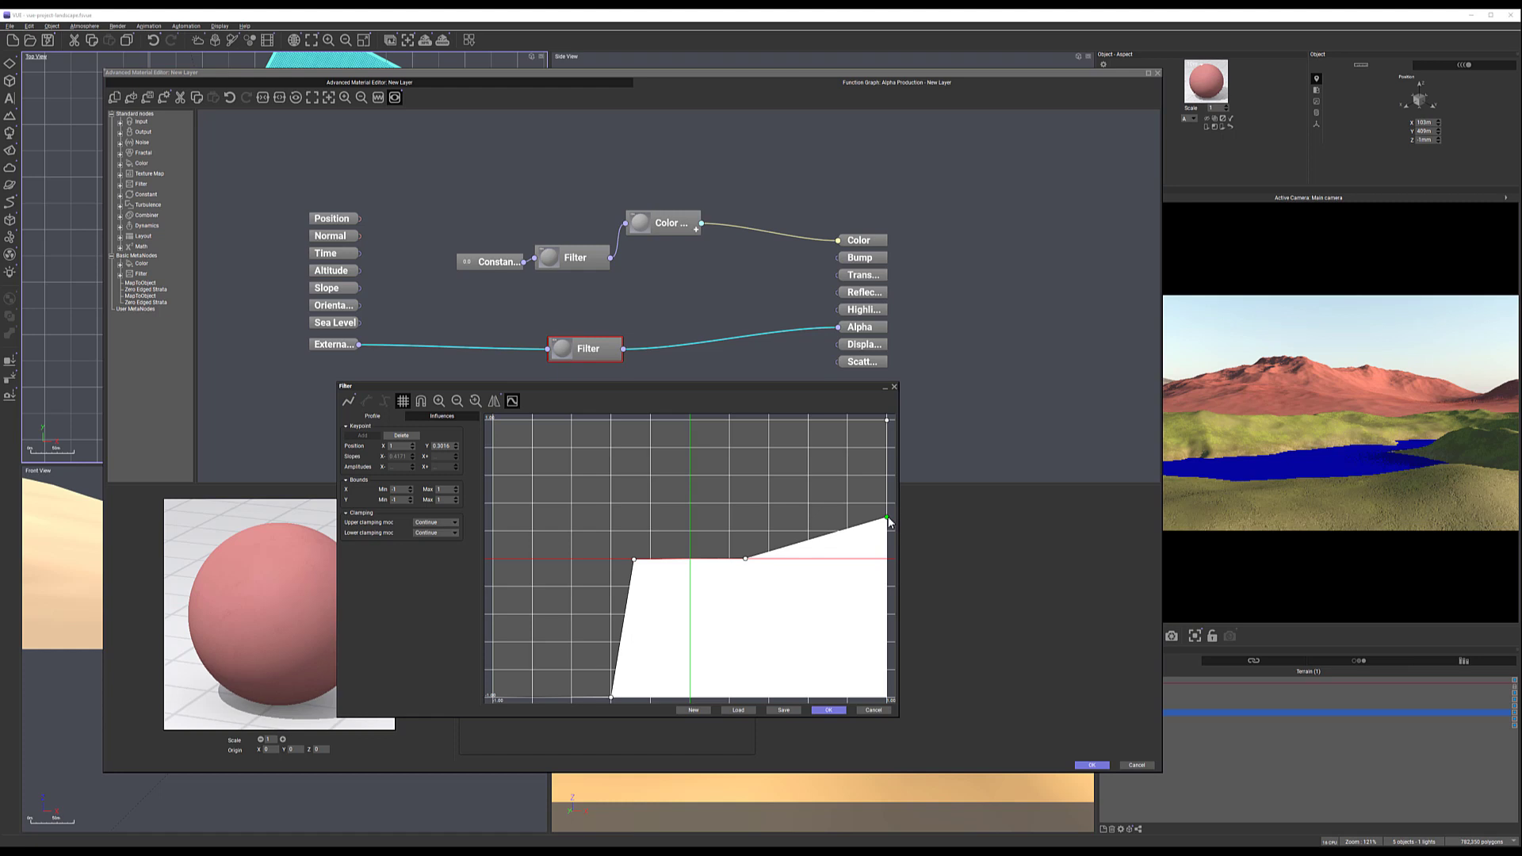
left_click(833, 710)
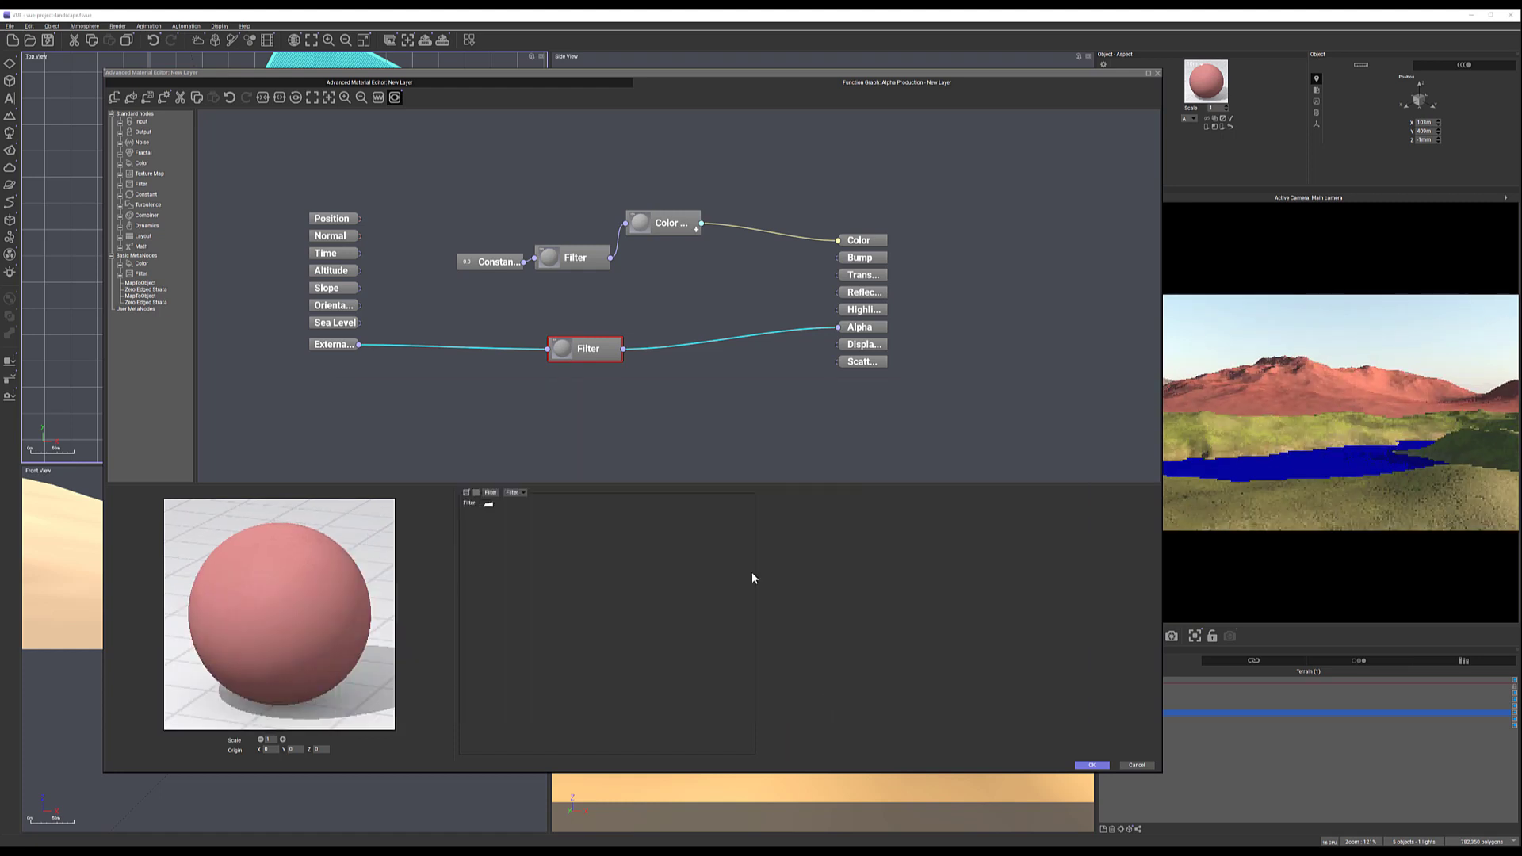
Change the External Dependency node's source to Terrain2 / Alt
left_click(333, 344)
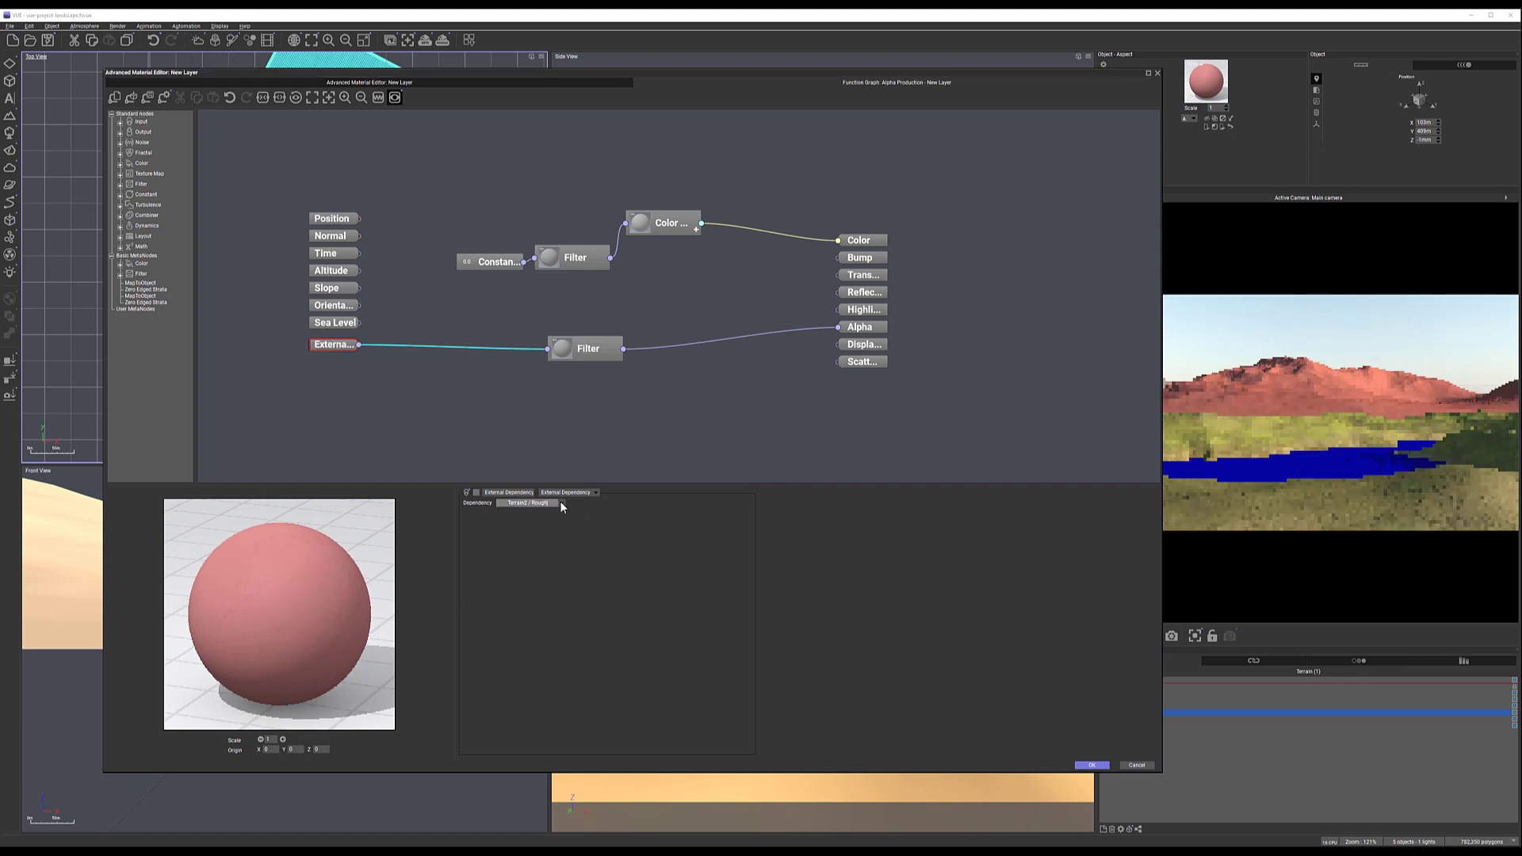
left_click(561, 504)
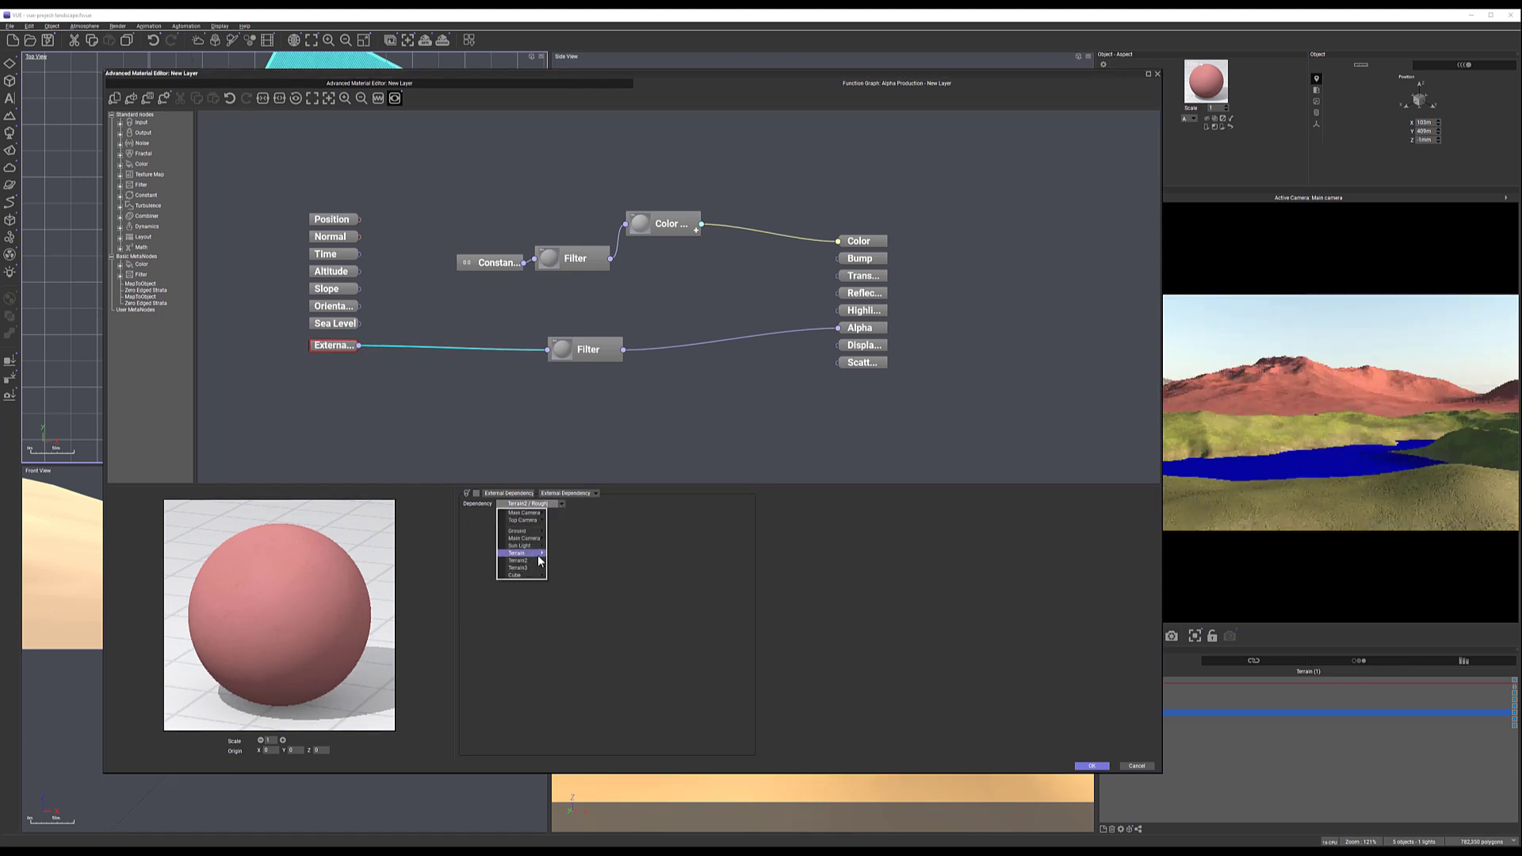
mouse_move(531, 560)
left_click(574, 592)
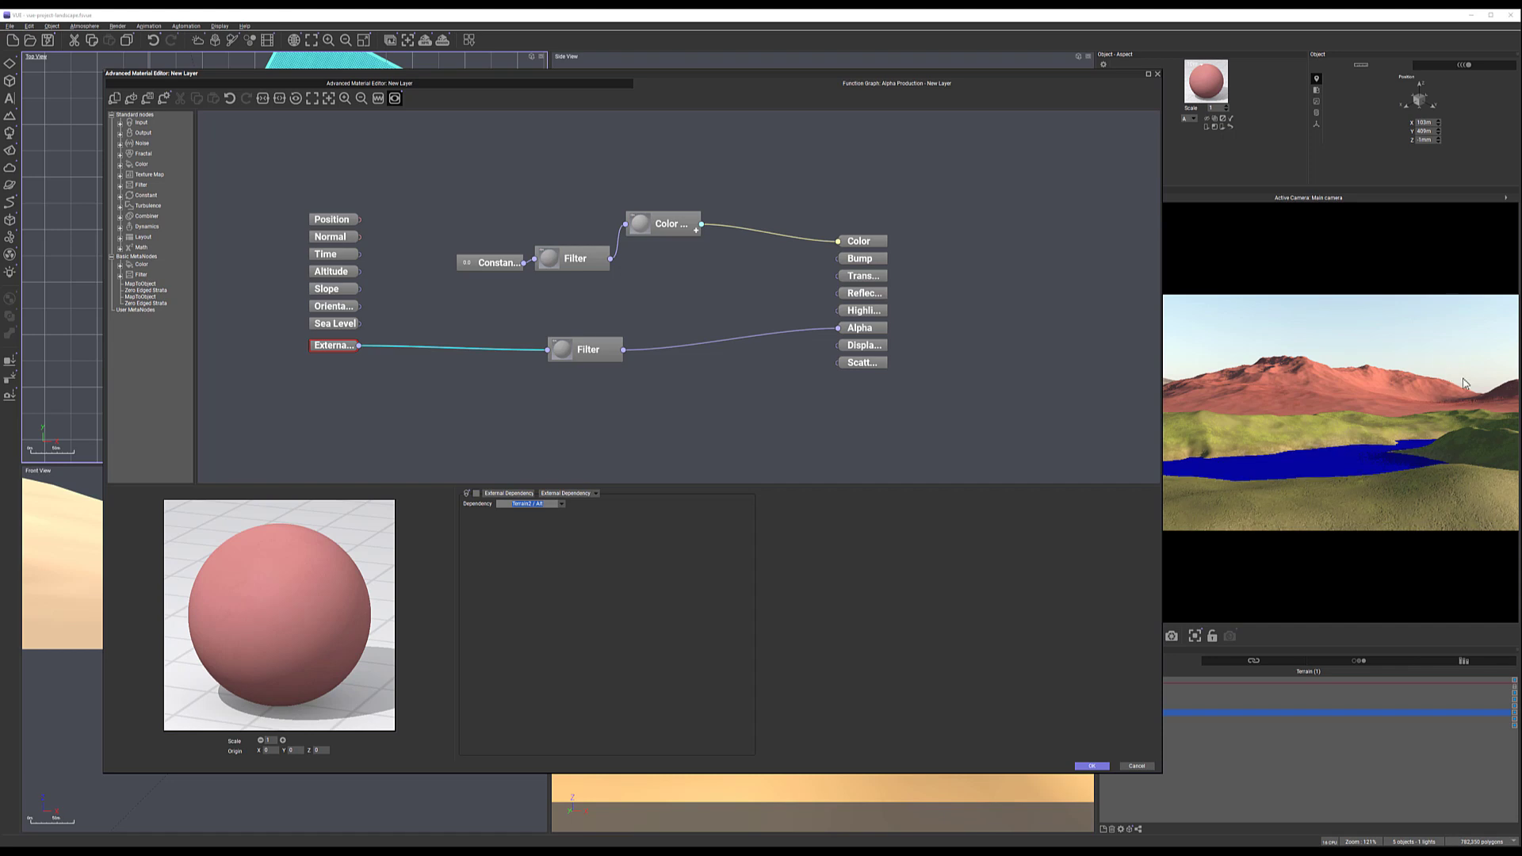
Return to the material's layer settings and set its mapping to Object - Parametric
left_click(436, 83)
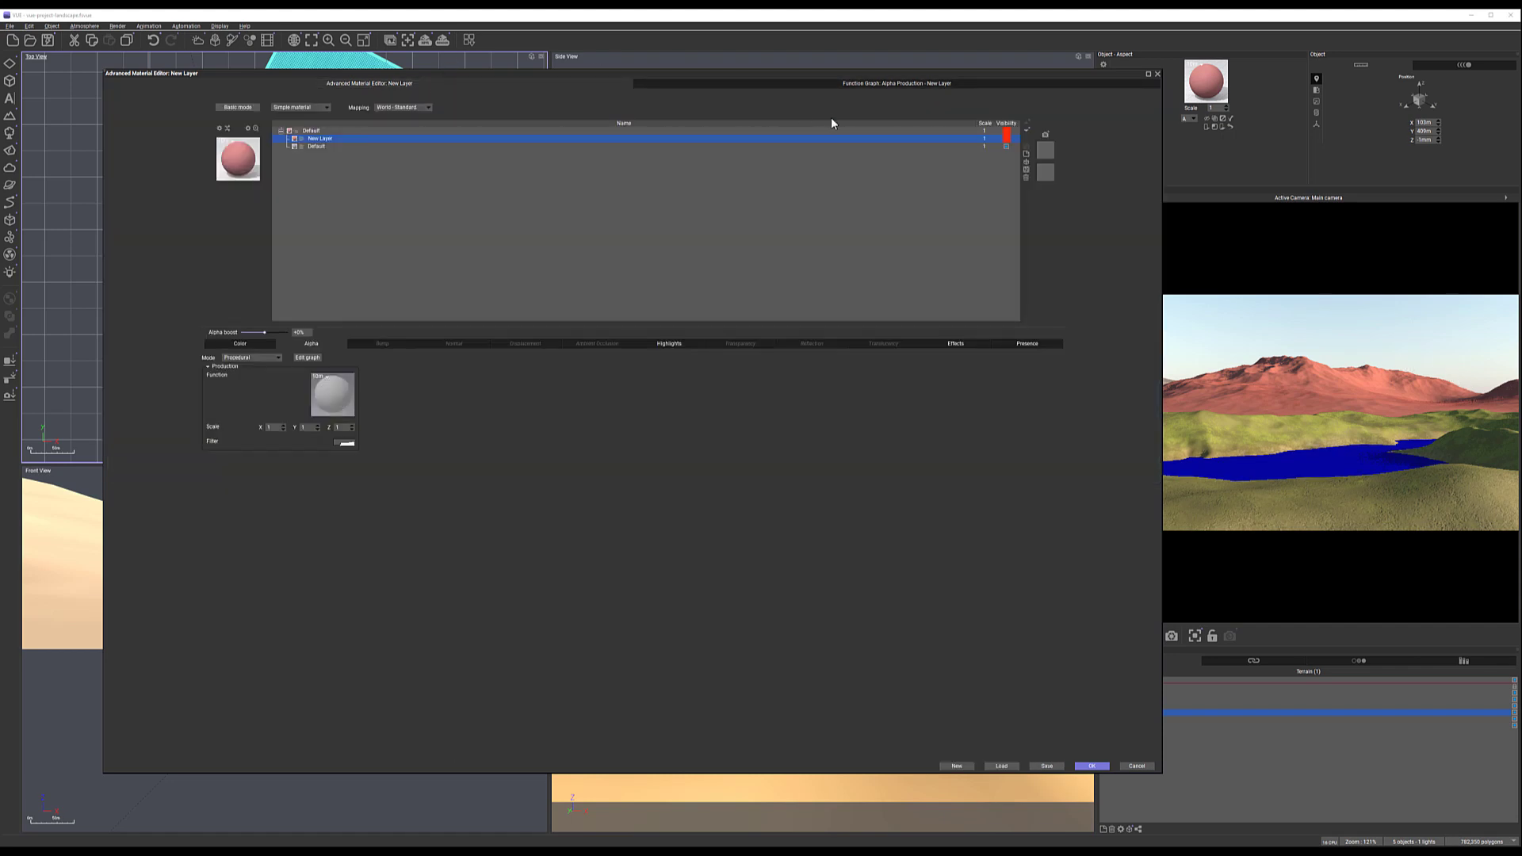
left_click(428, 108)
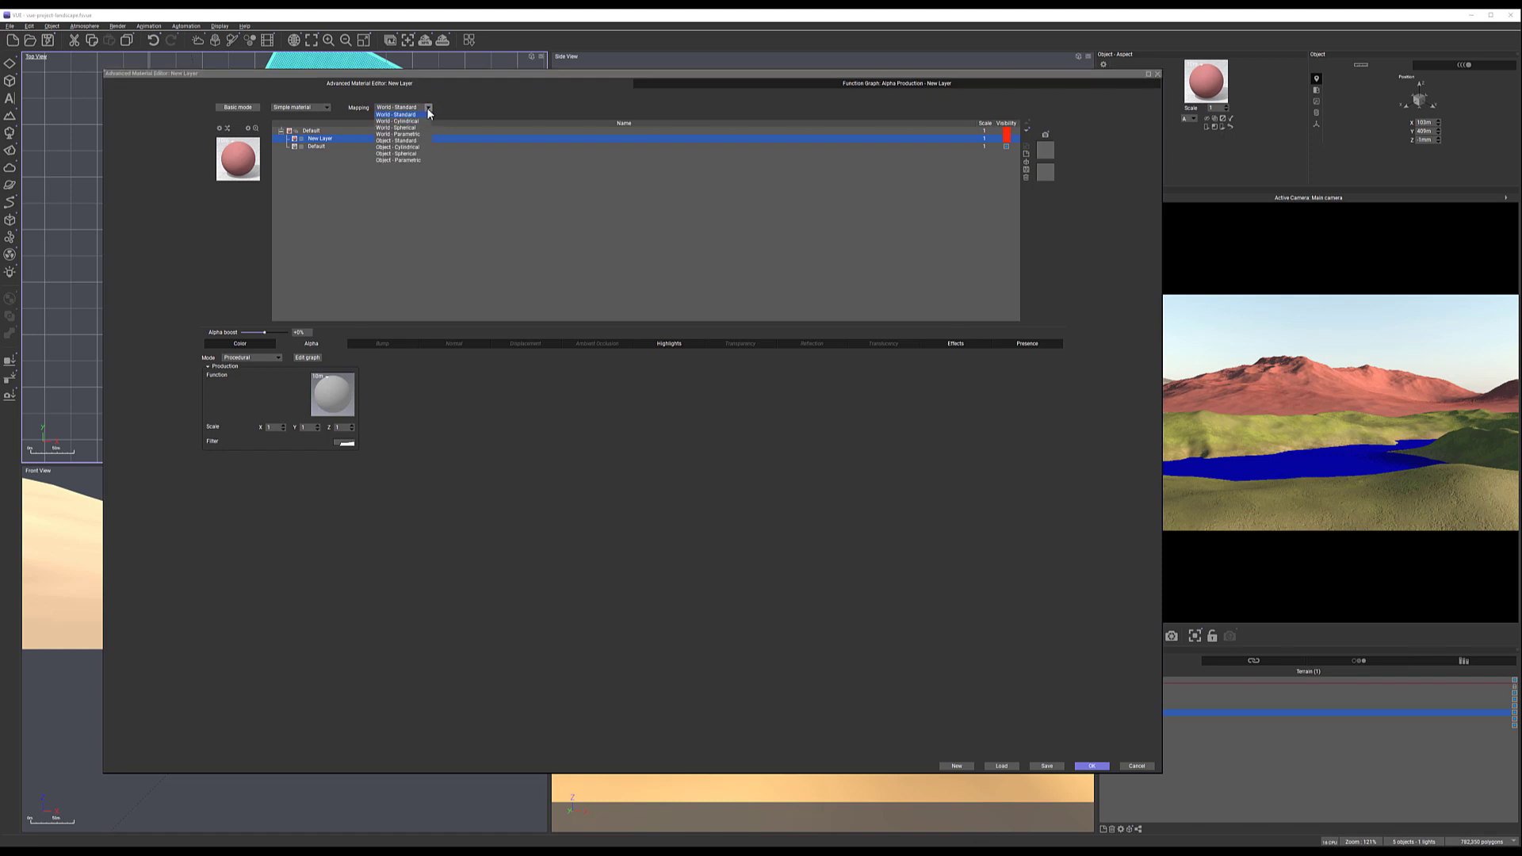
left_click(419, 160)
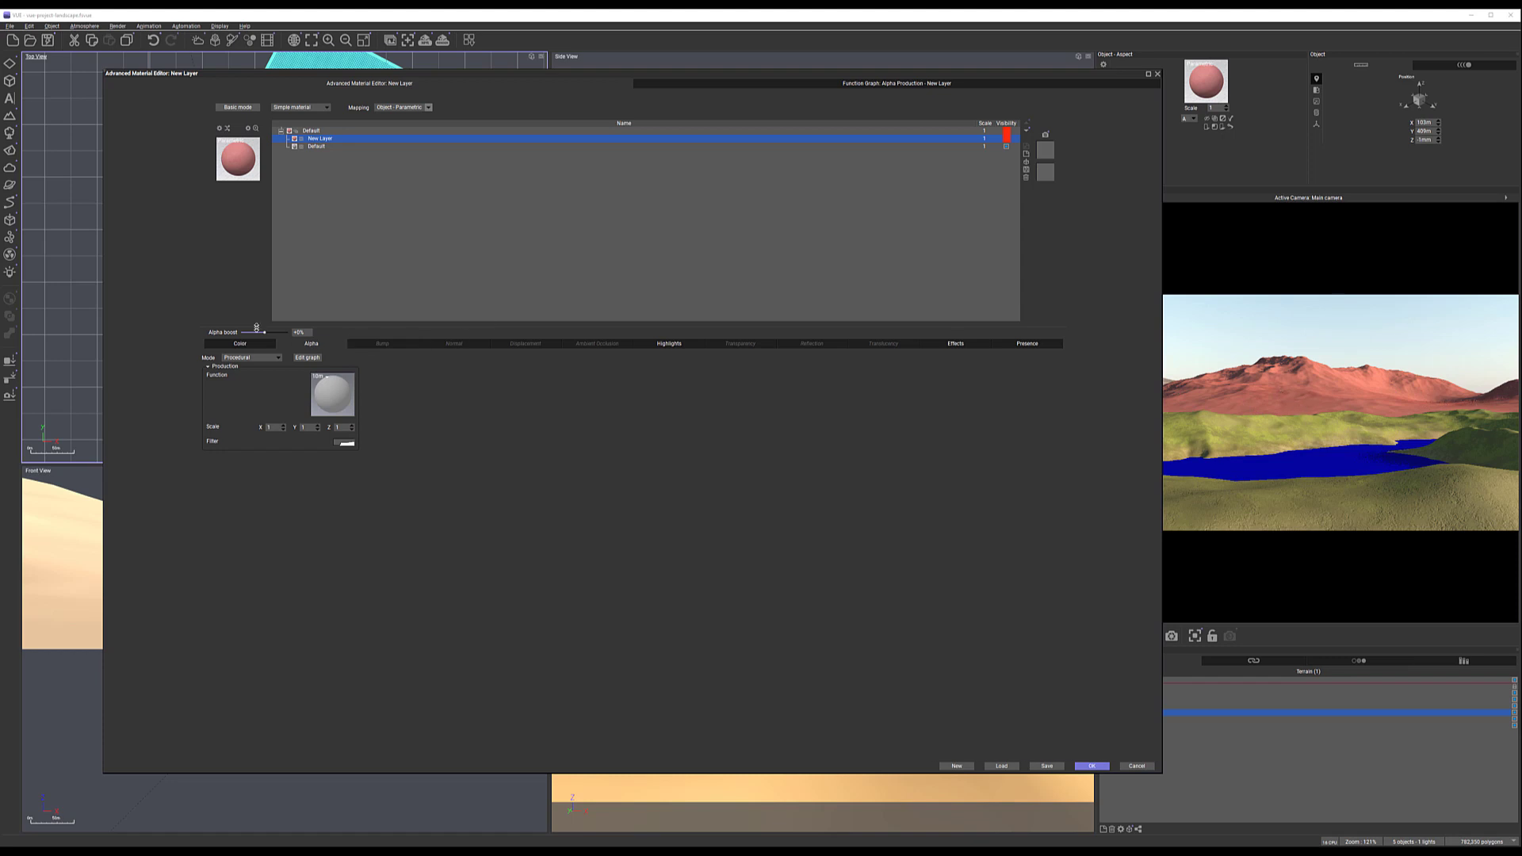
Lower the new layer's alpha boost to about -15% and switch its color production mode to Natural grain
left_click_drag(260, 332, 264, 332)
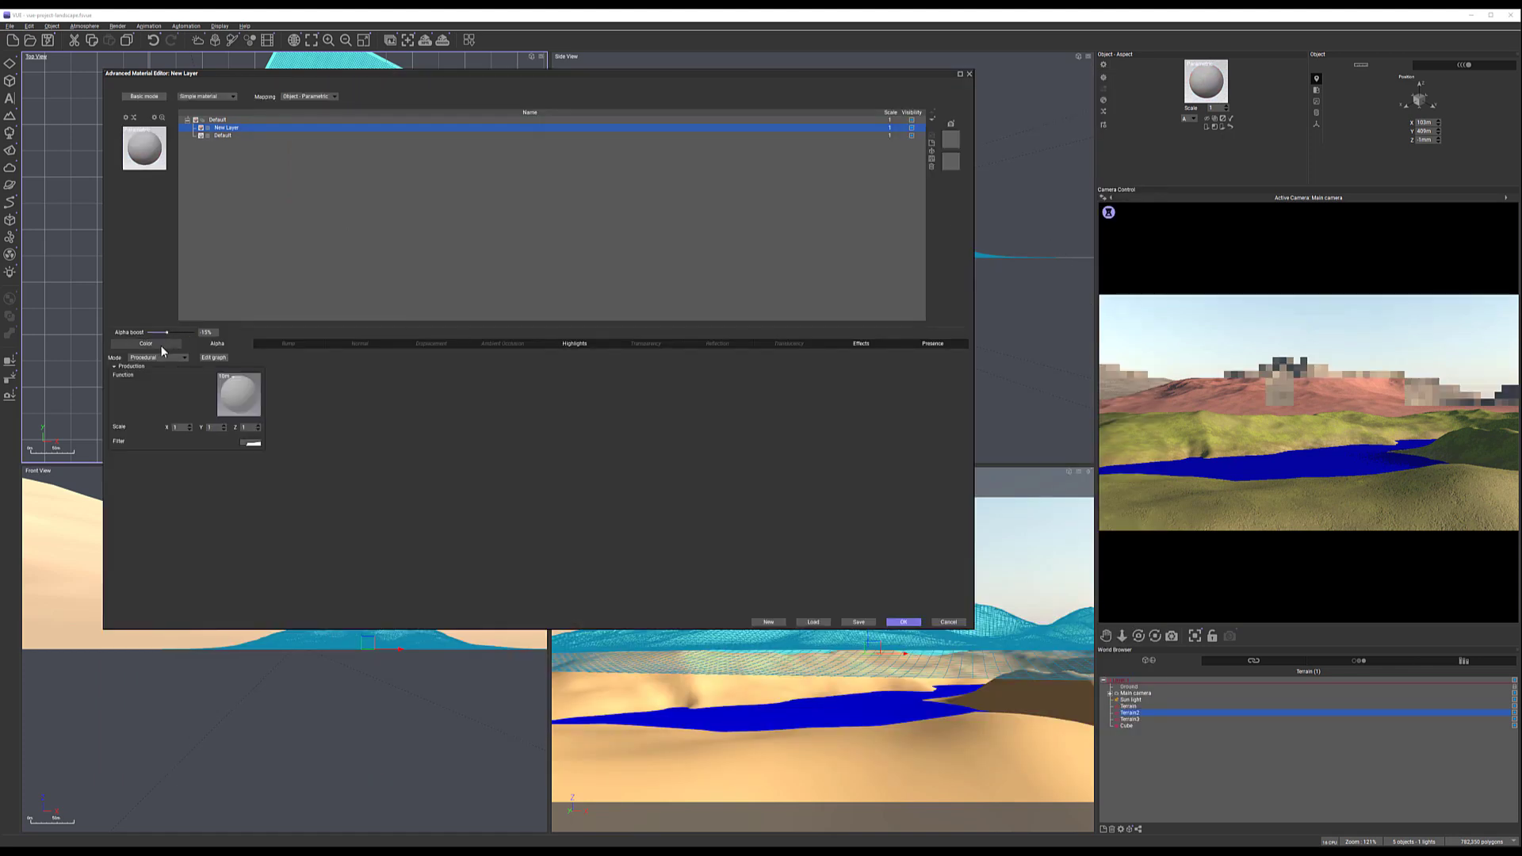
left_click(176, 357)
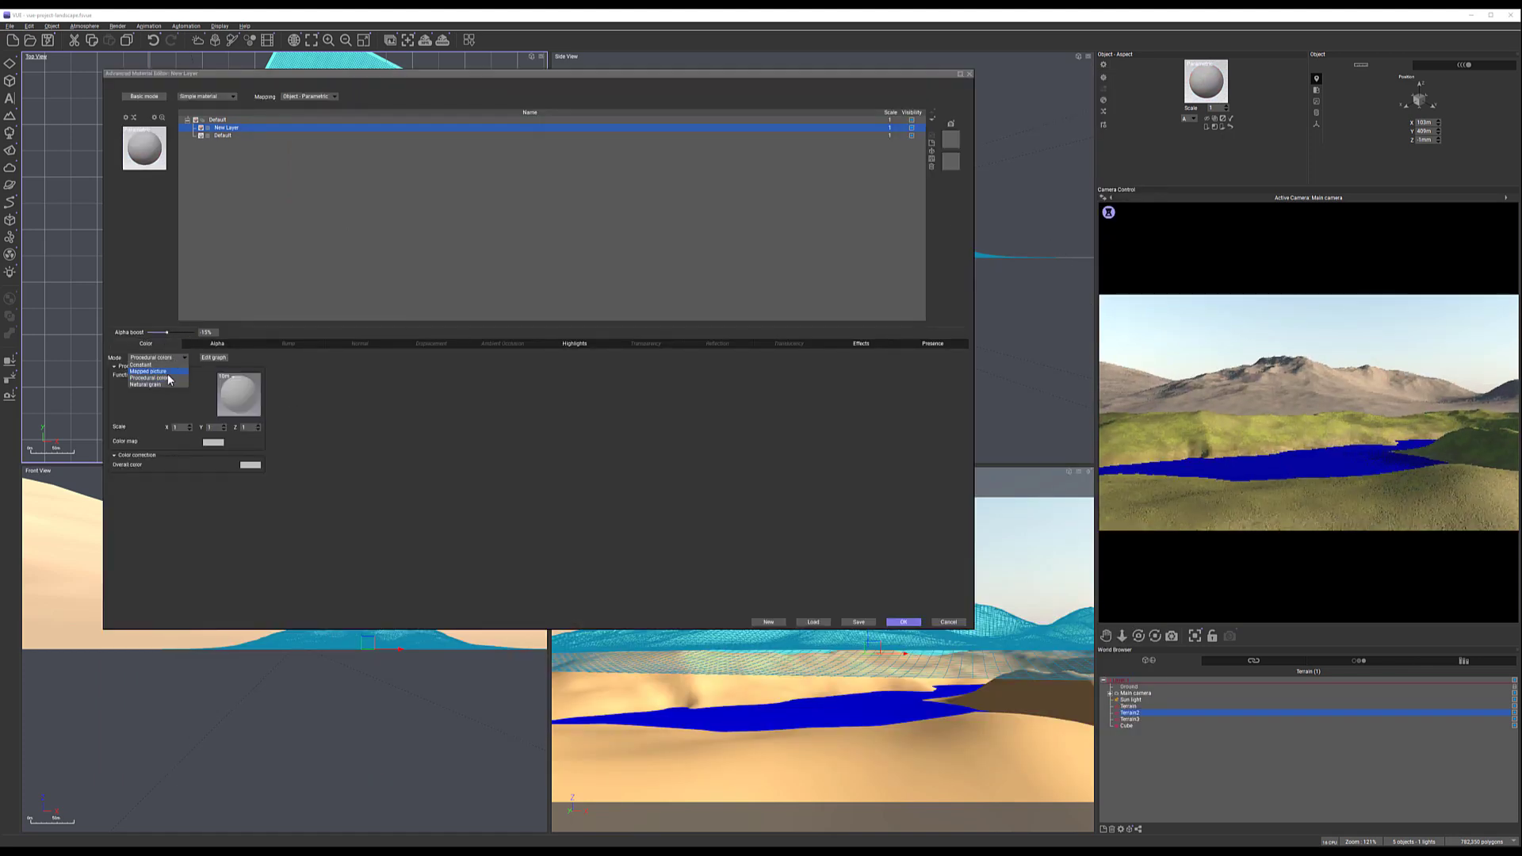
left_click(164, 384)
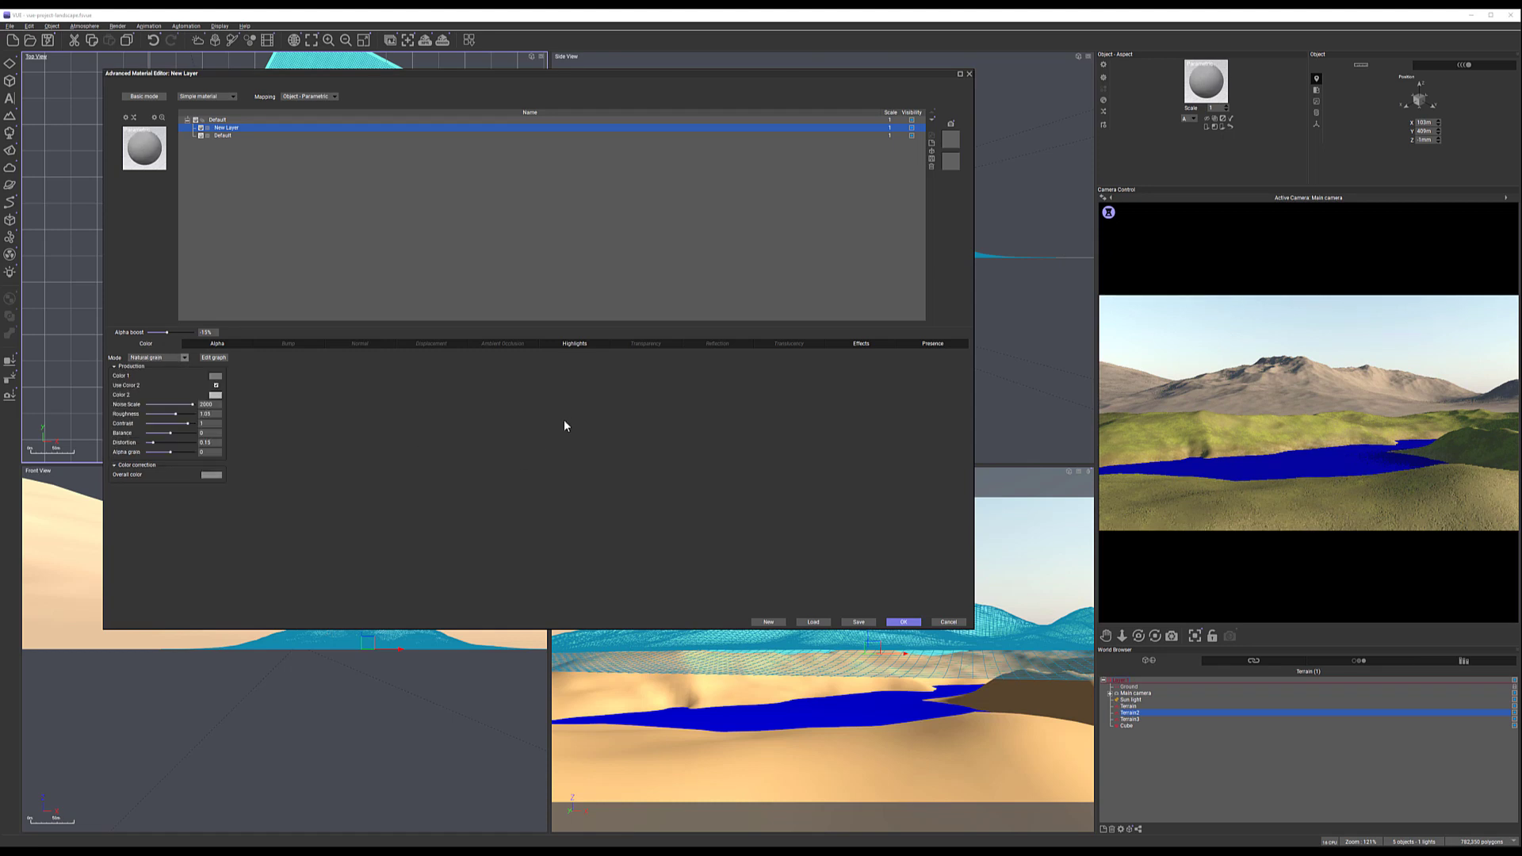
Set the natural grain's Color 1 to a saturated orange
left_click(215, 377)
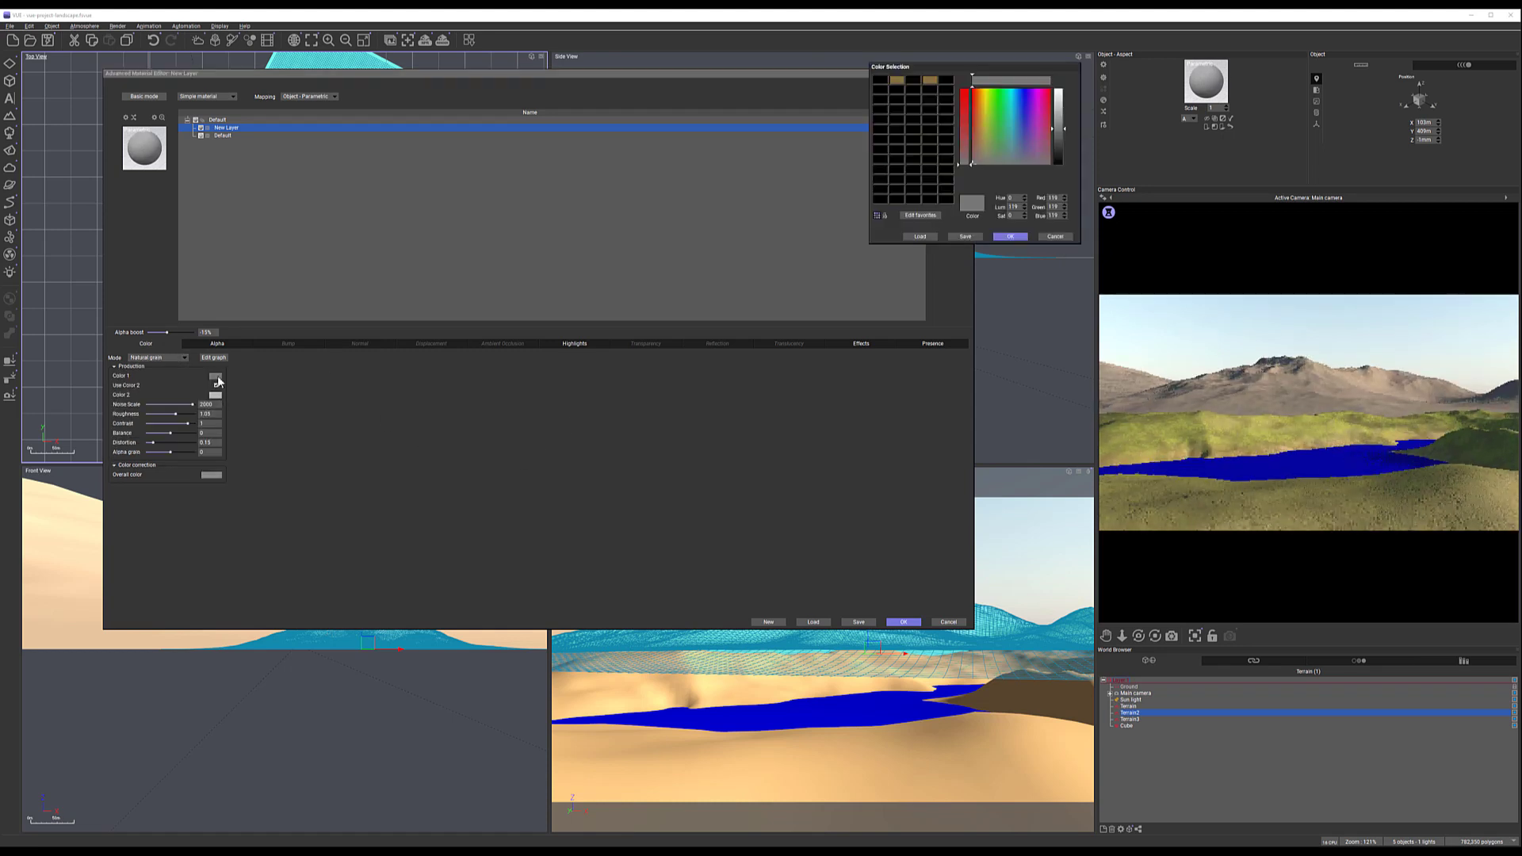
left_click(978, 101)
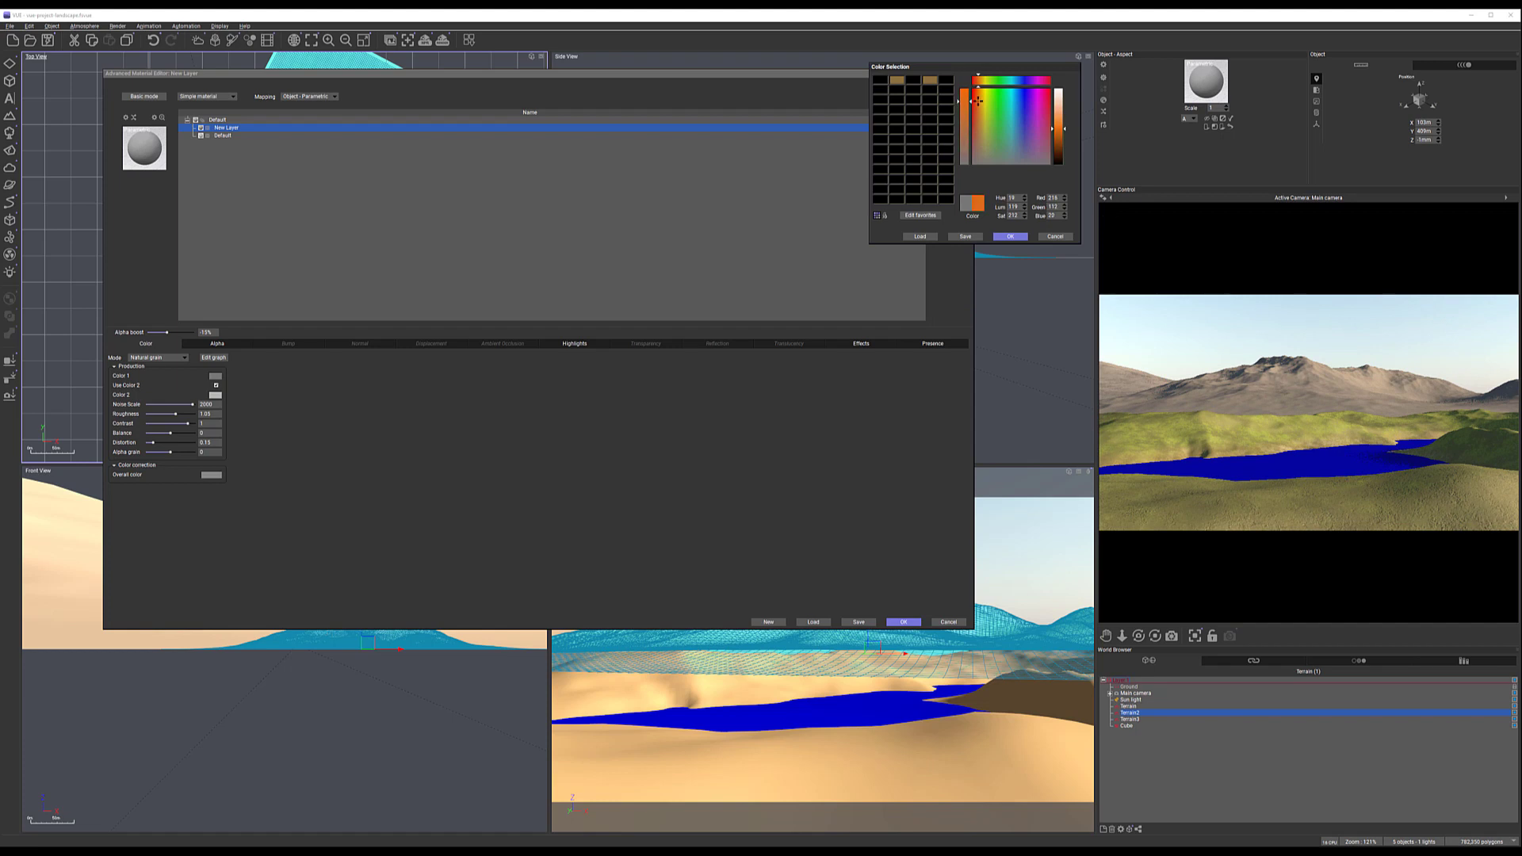
left_click_drag(979, 100, 981, 100)
left_click(1001, 236)
Set the natural grain's Color 2 to a muted dark brown
left_click(215, 395)
left_click(980, 151)
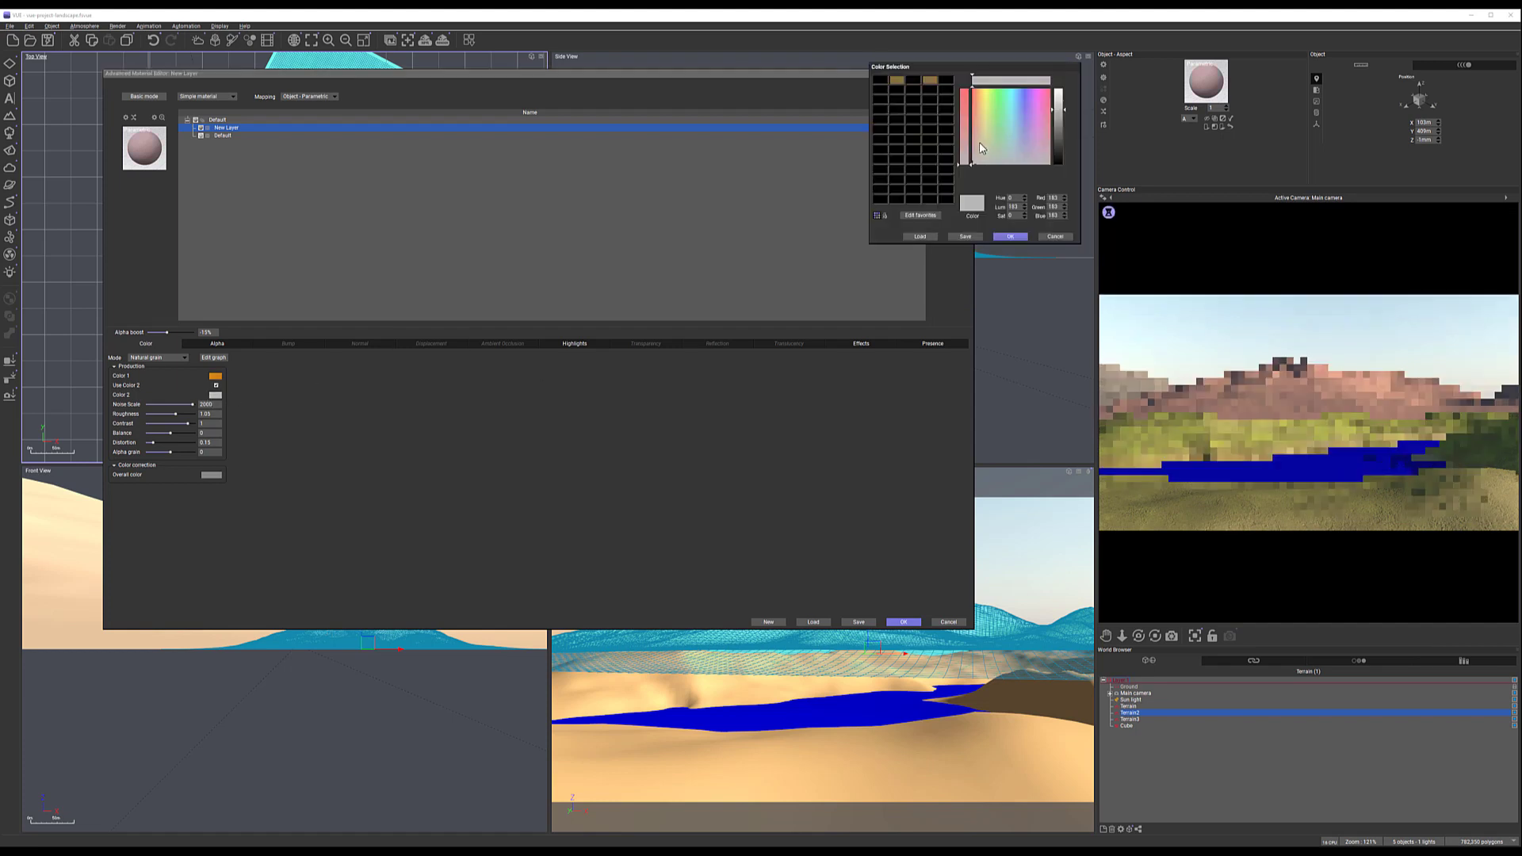
left_click(1061, 129)
left_click_drag(1061, 133, 1061, 150)
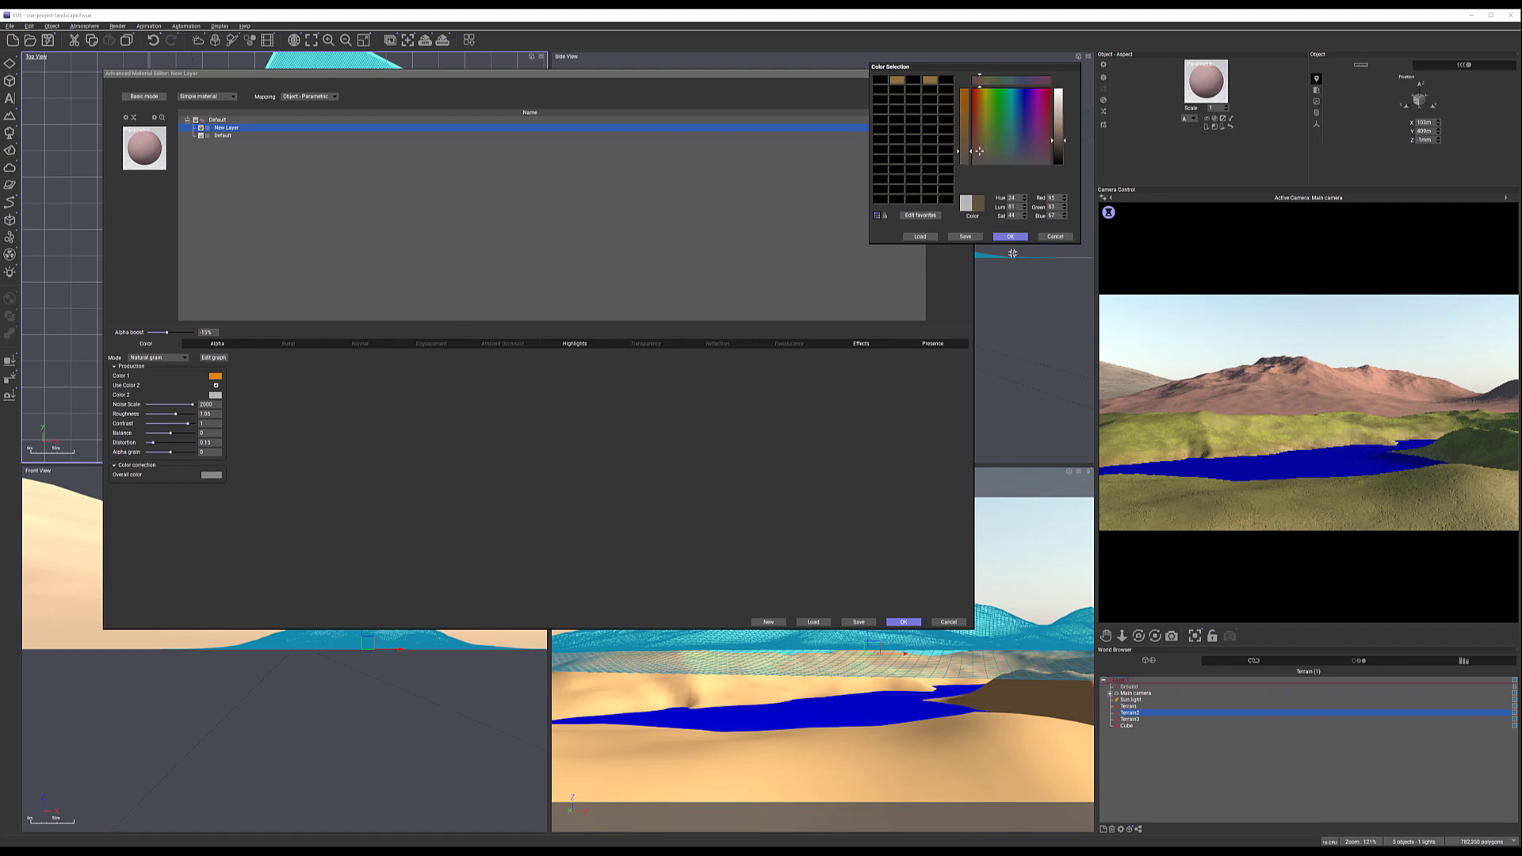
left_click(1010, 237)
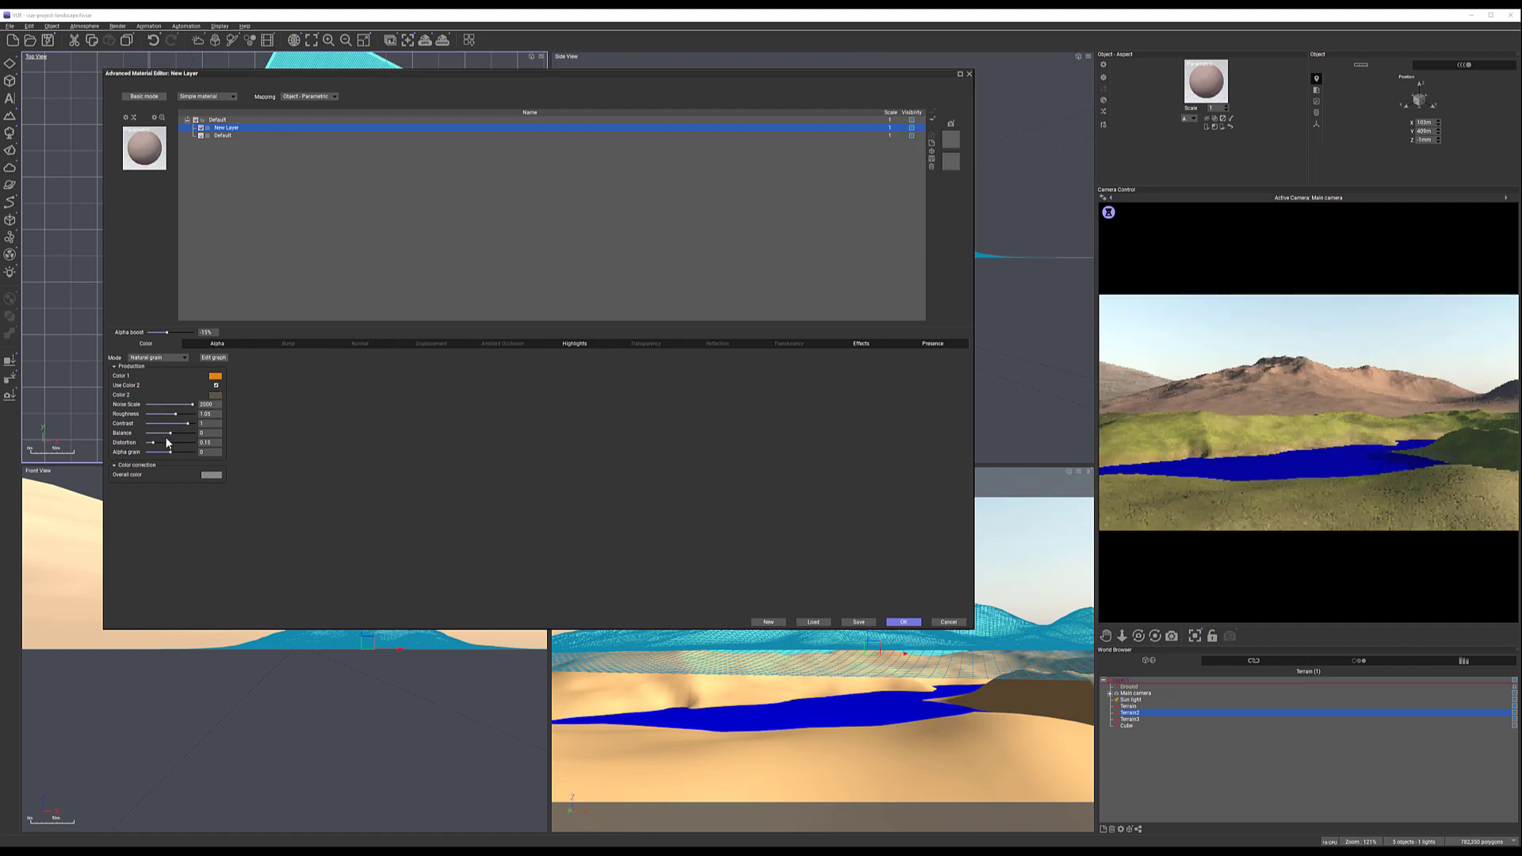
Raise the natural grain's Roughness and Alpha grain values, and check the layer's highlight settings
left_click_drag(179, 418, 189, 418)
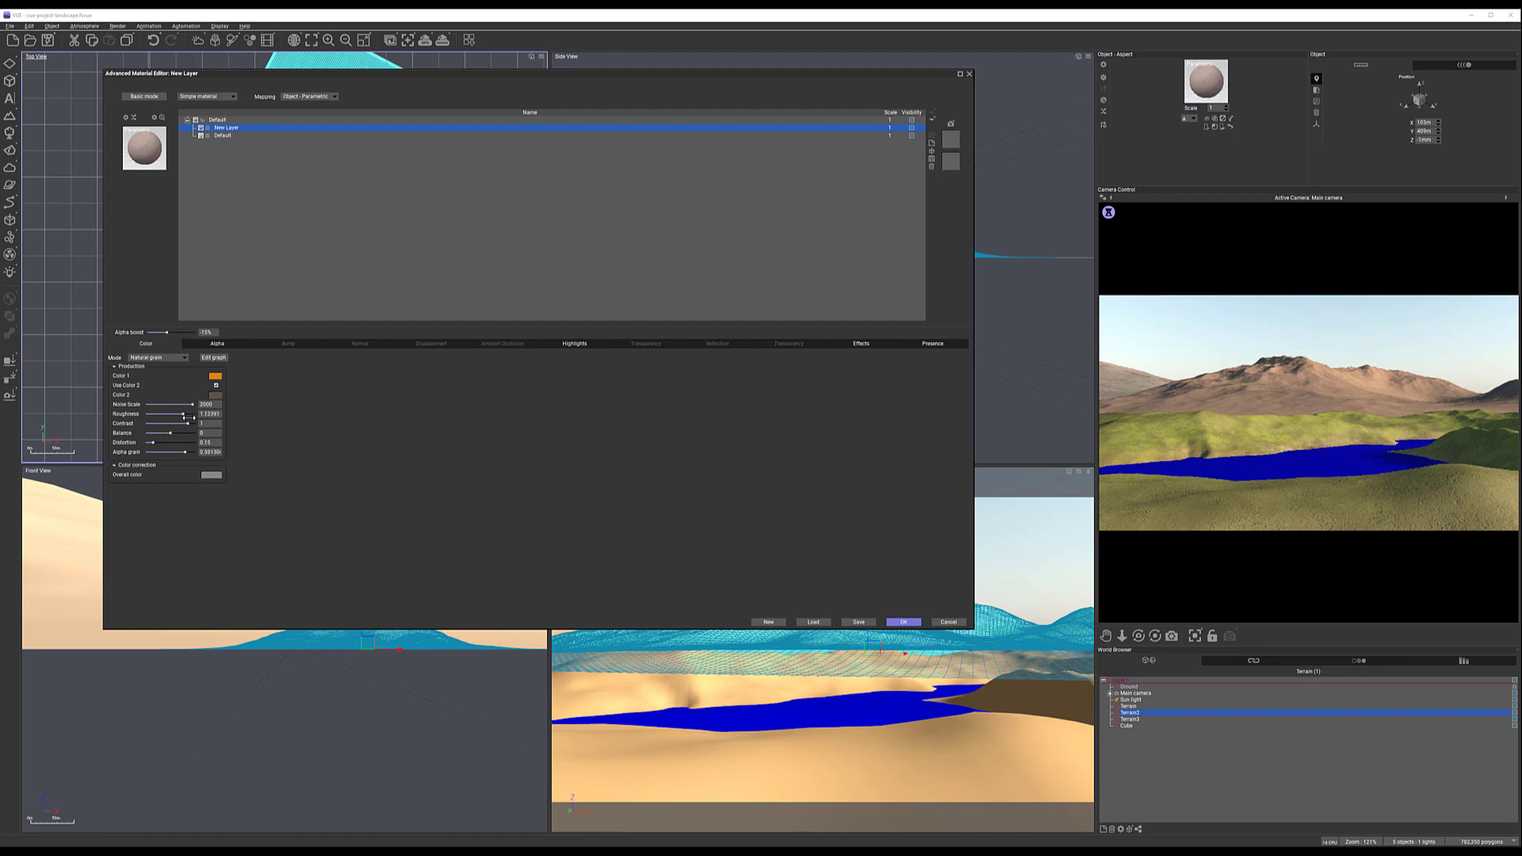
left_click(564, 344)
left_click_drag(185, 404, 202, 404)
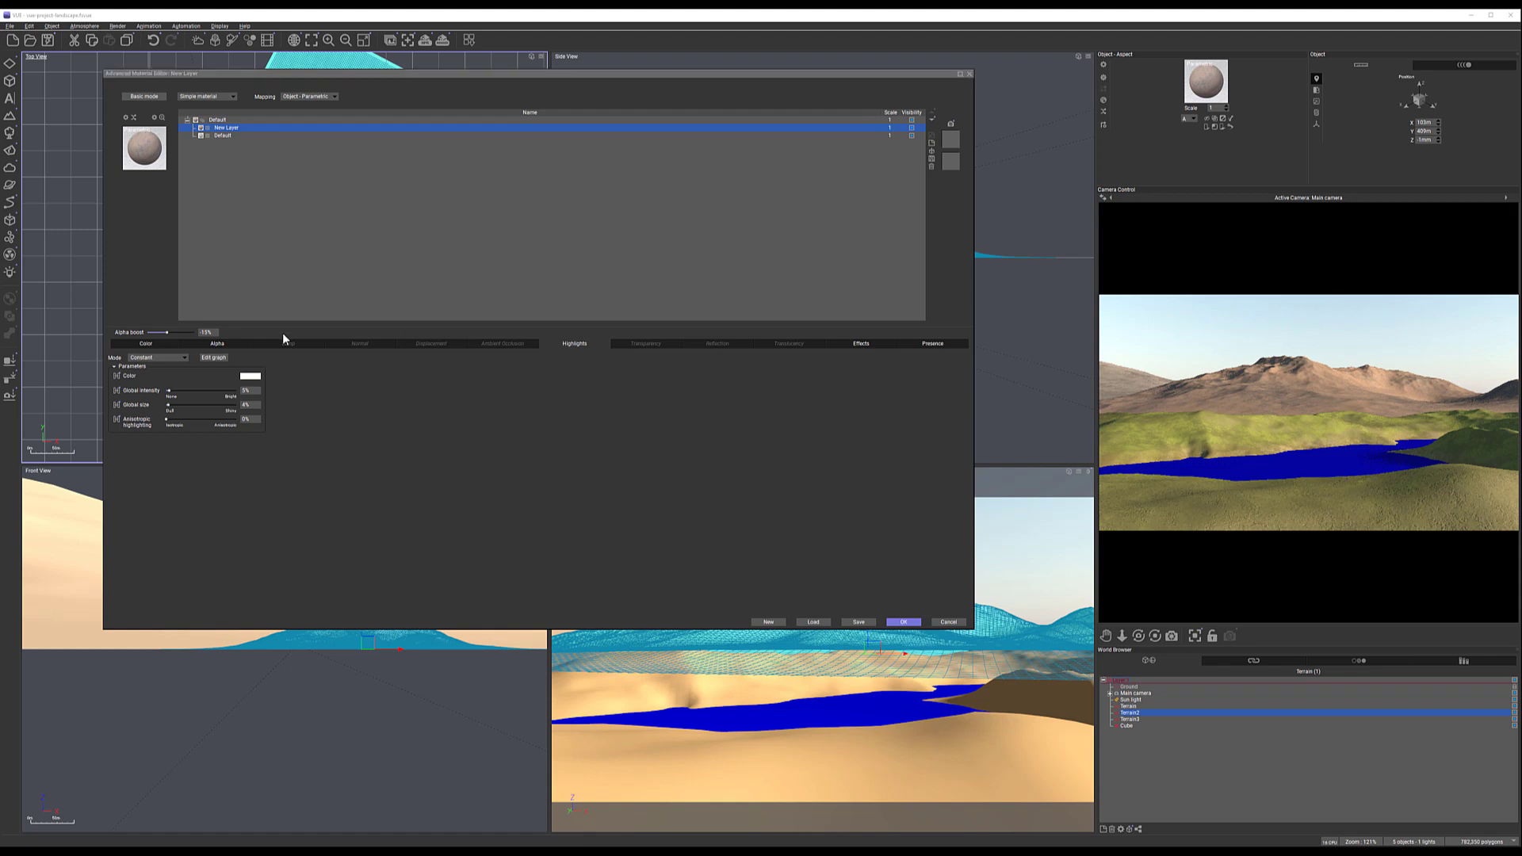
Return to the layer's alpha settings and set the alpha boost to +0%
left_click(185, 344)
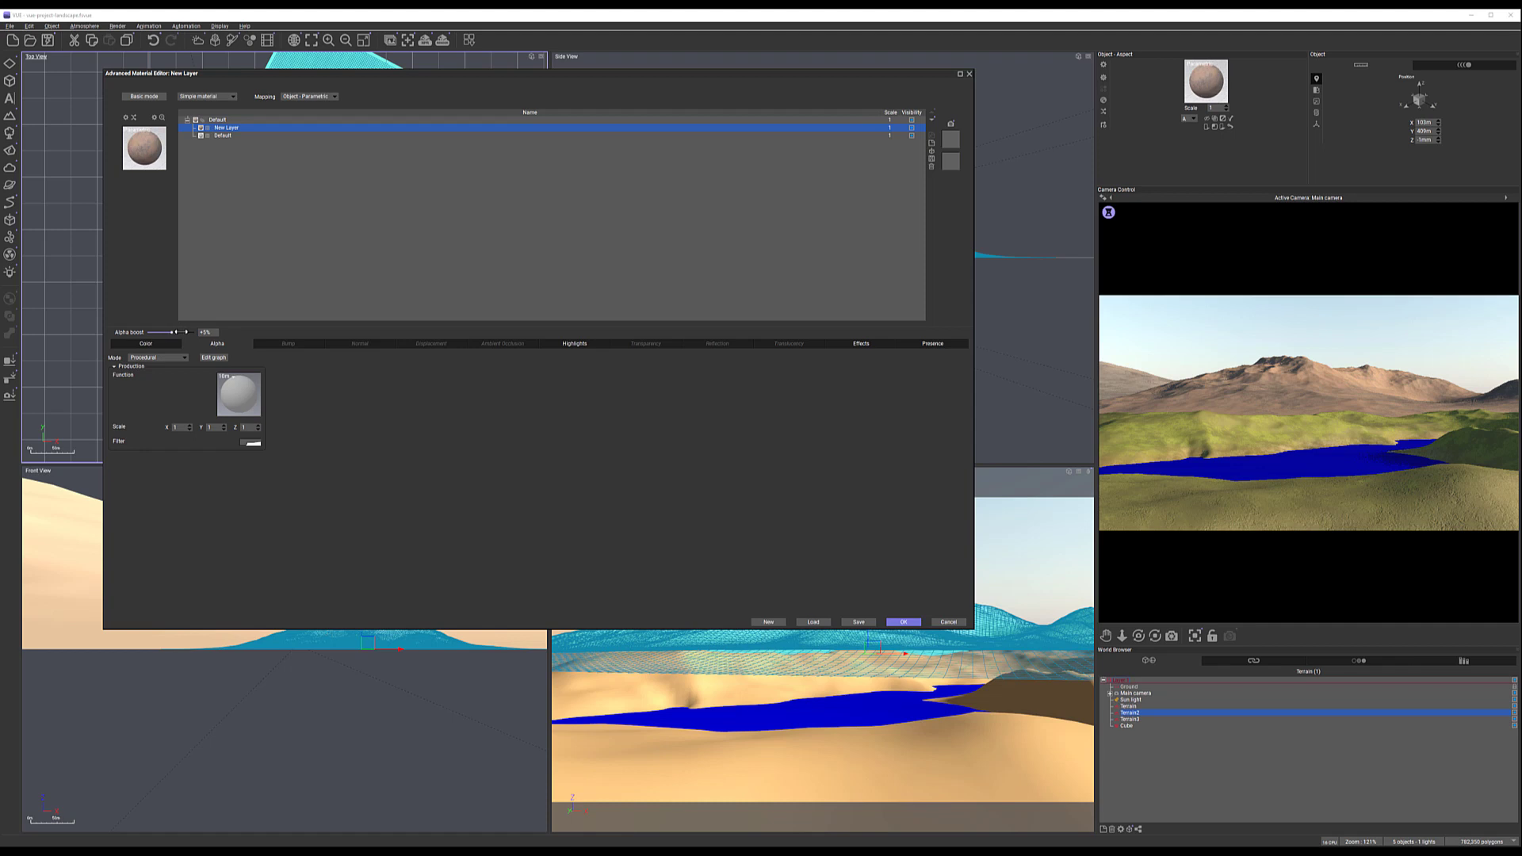
left_click_drag(181, 332, 172, 331)
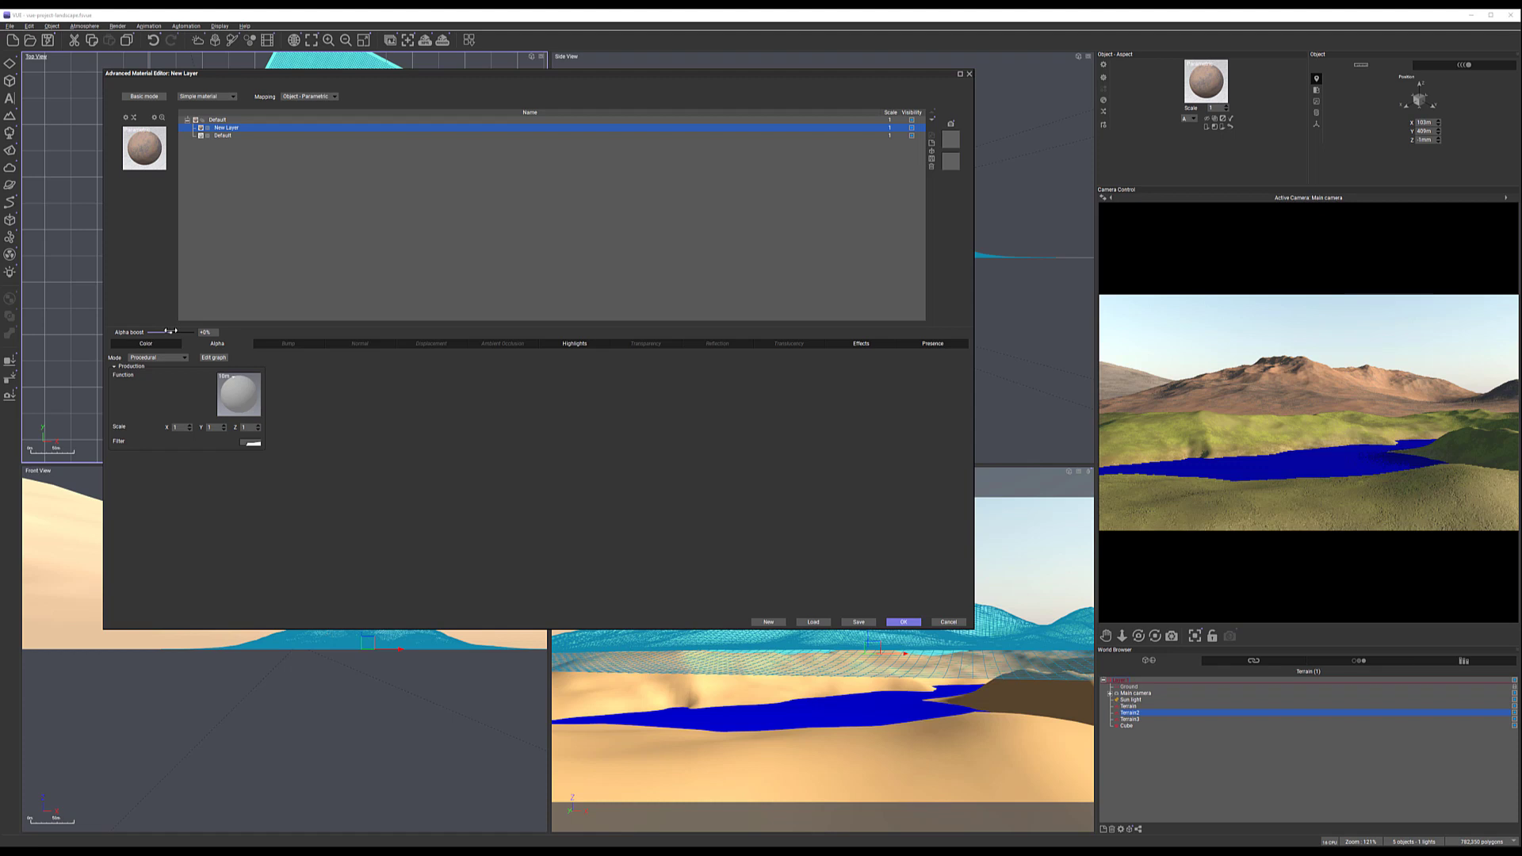
right_click(1334, 398)
Switch the layer's transparency mode to Procedural and open the function library for its production function
left_click(646, 344)
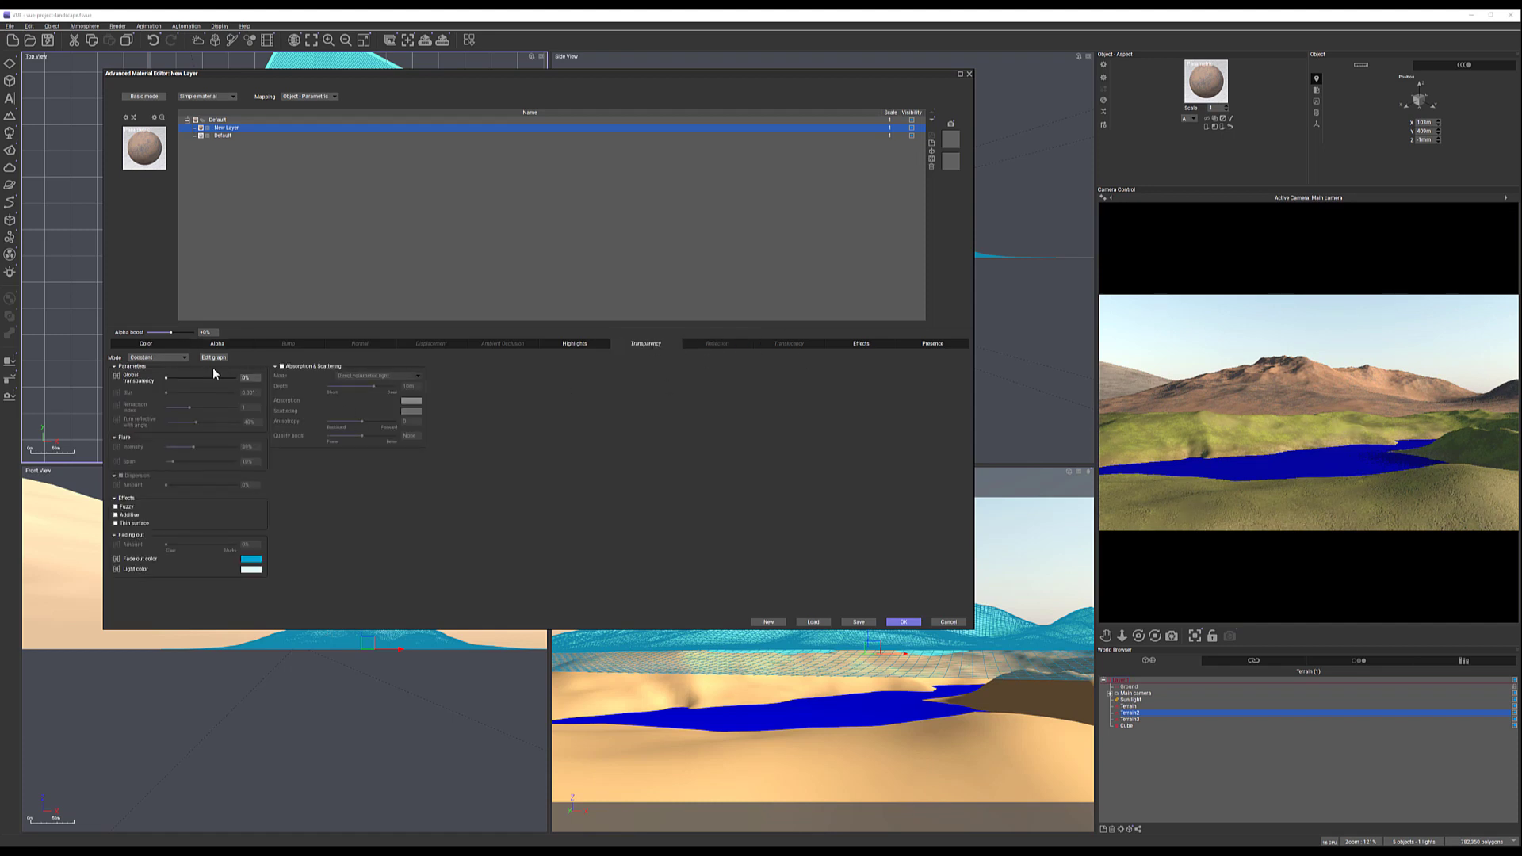
left_click(181, 358)
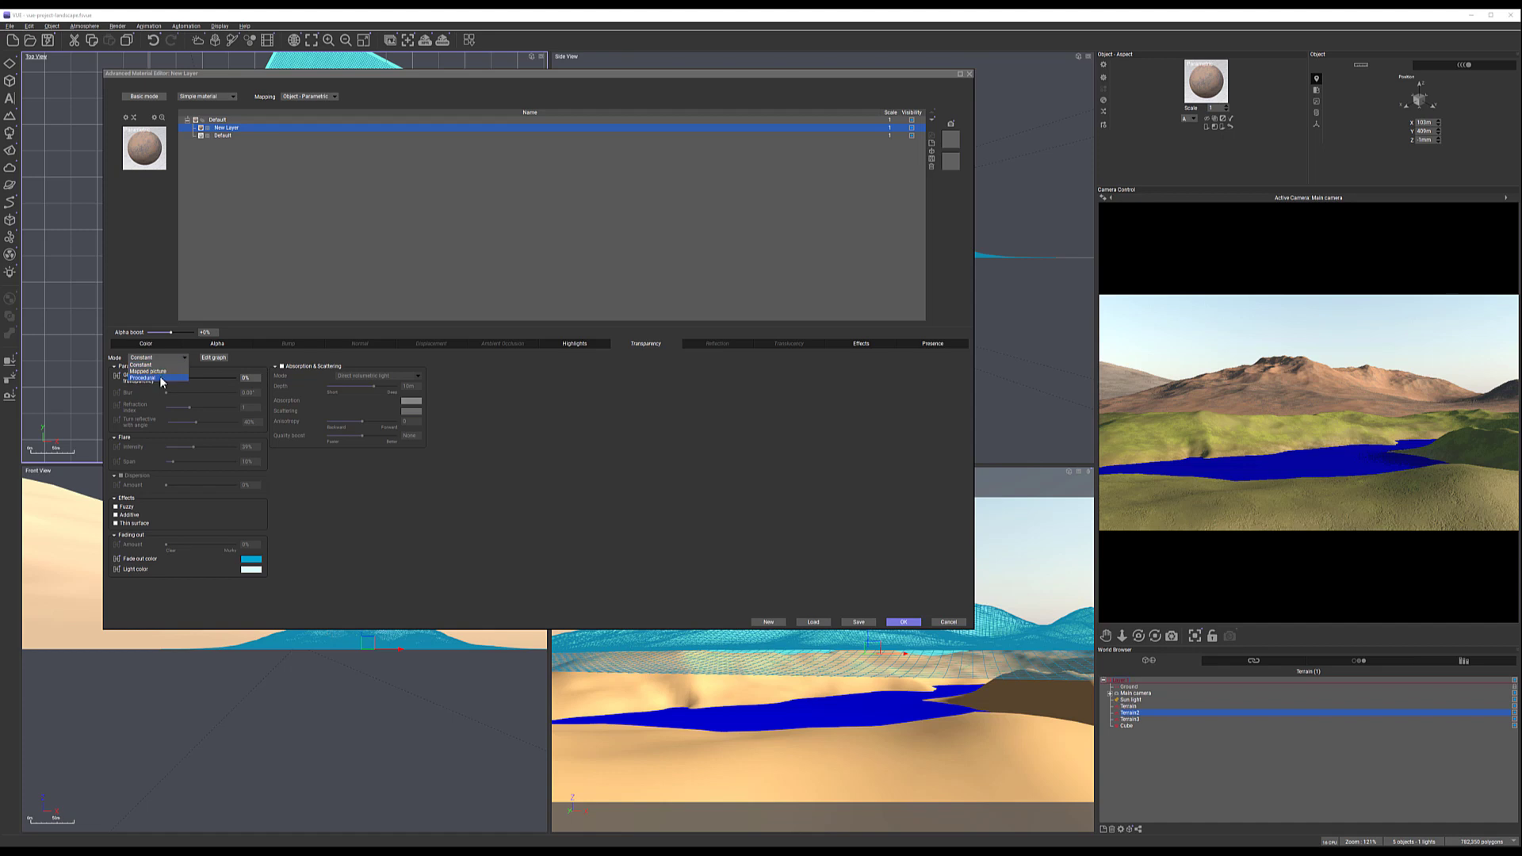
left_click(159, 377)
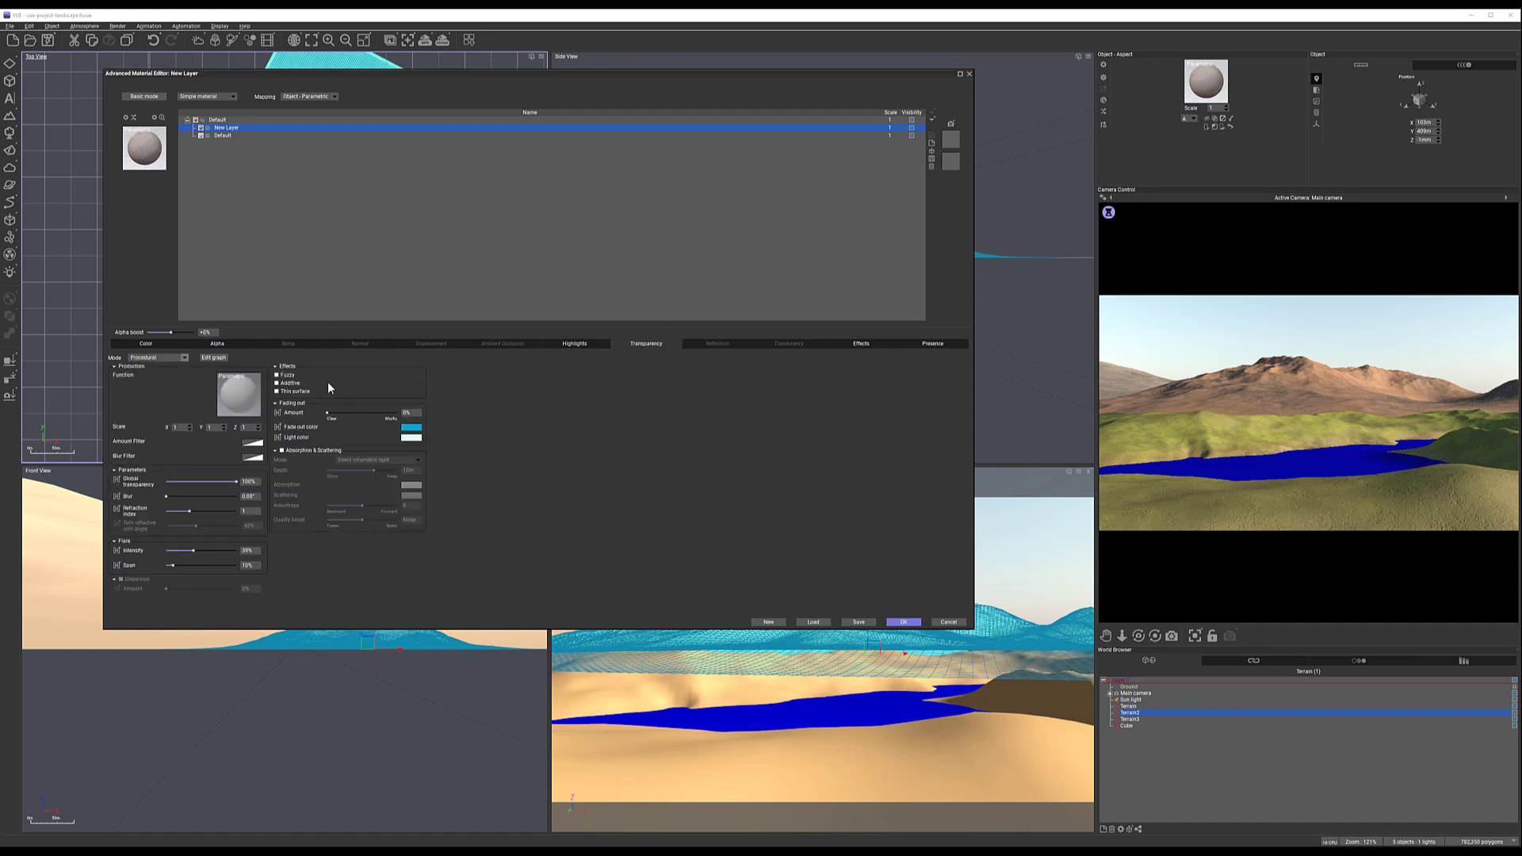
left_click(241, 393)
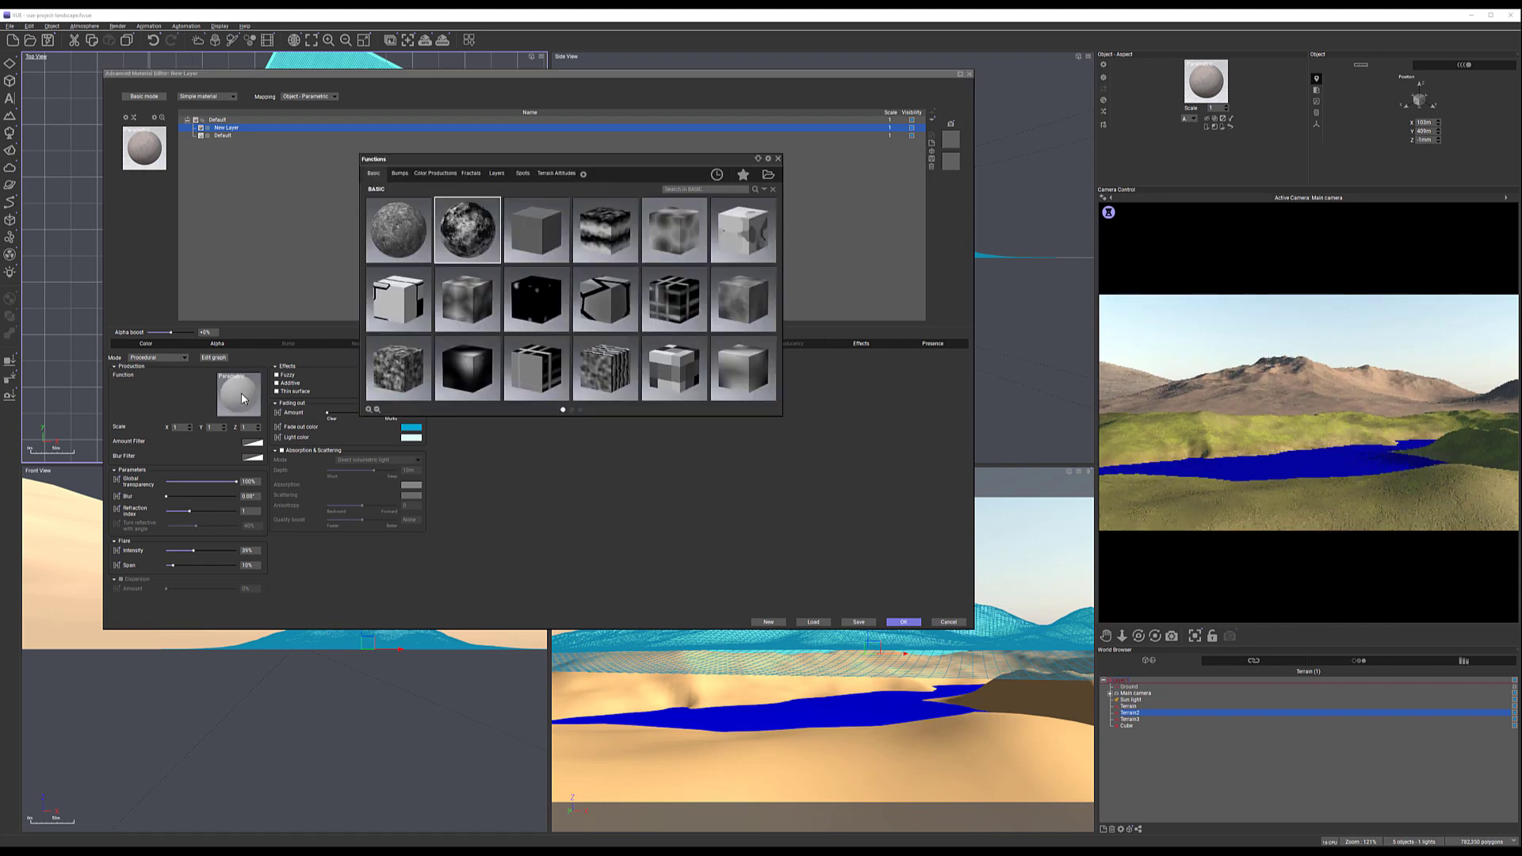
Assign the mottled black-and-white sphere function to the new layer's transparency and rename the layer alt
double_click(476, 226)
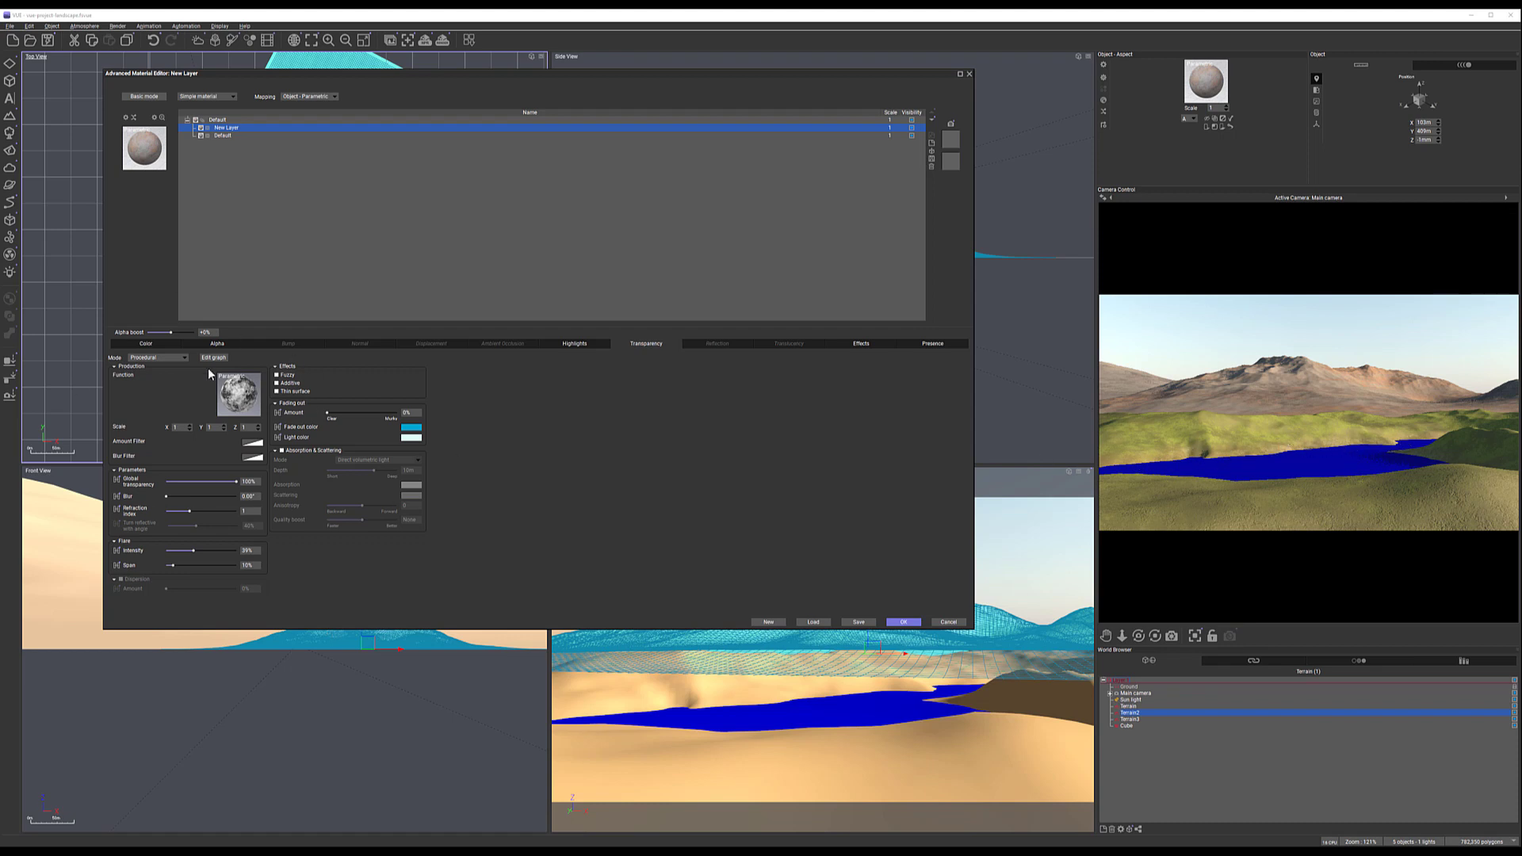
double_click(240, 394)
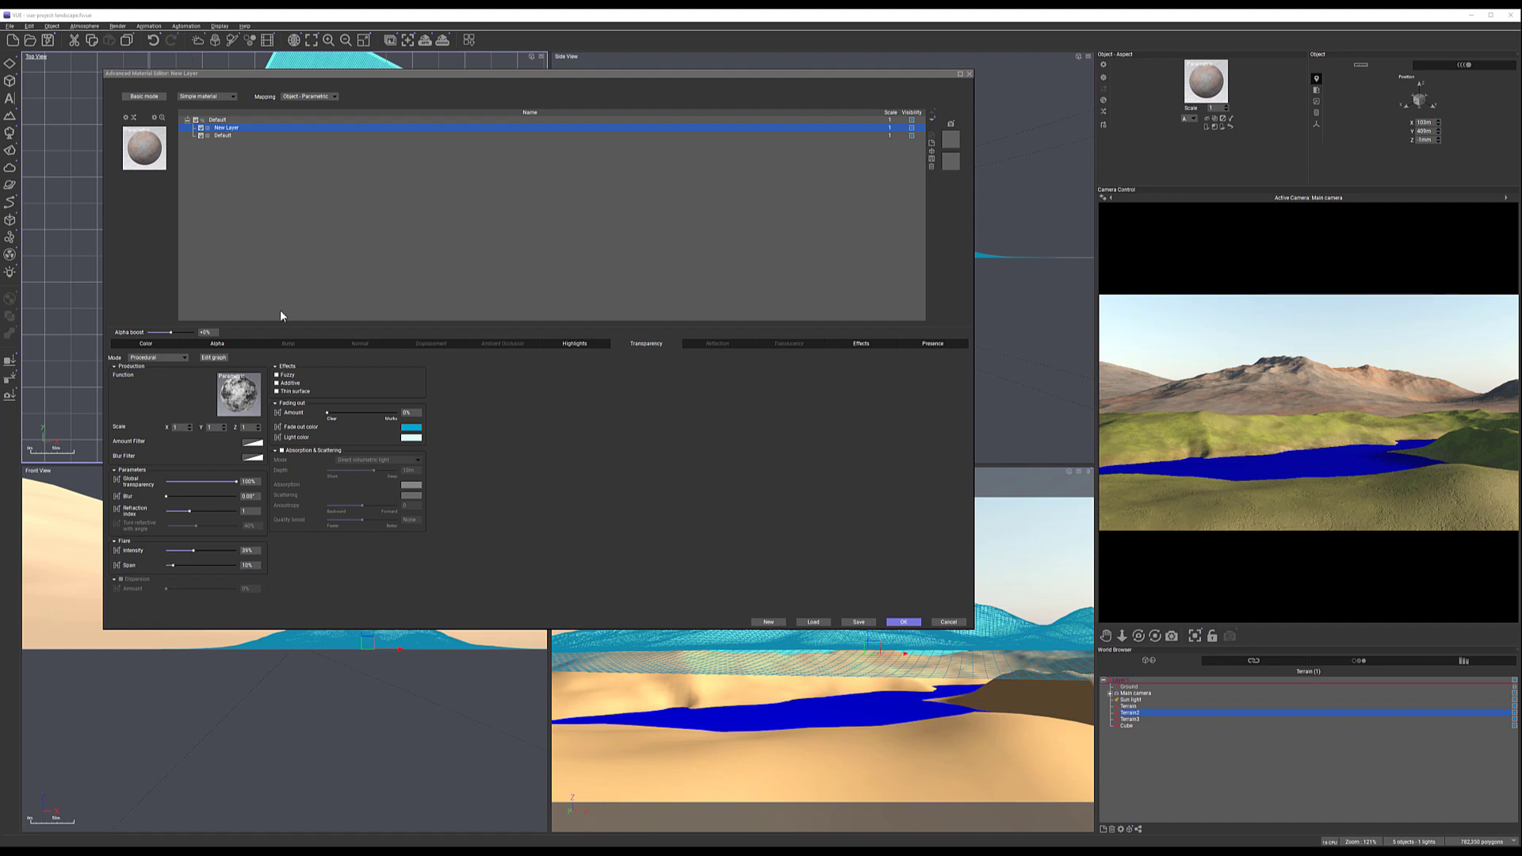
left_click(240, 135)
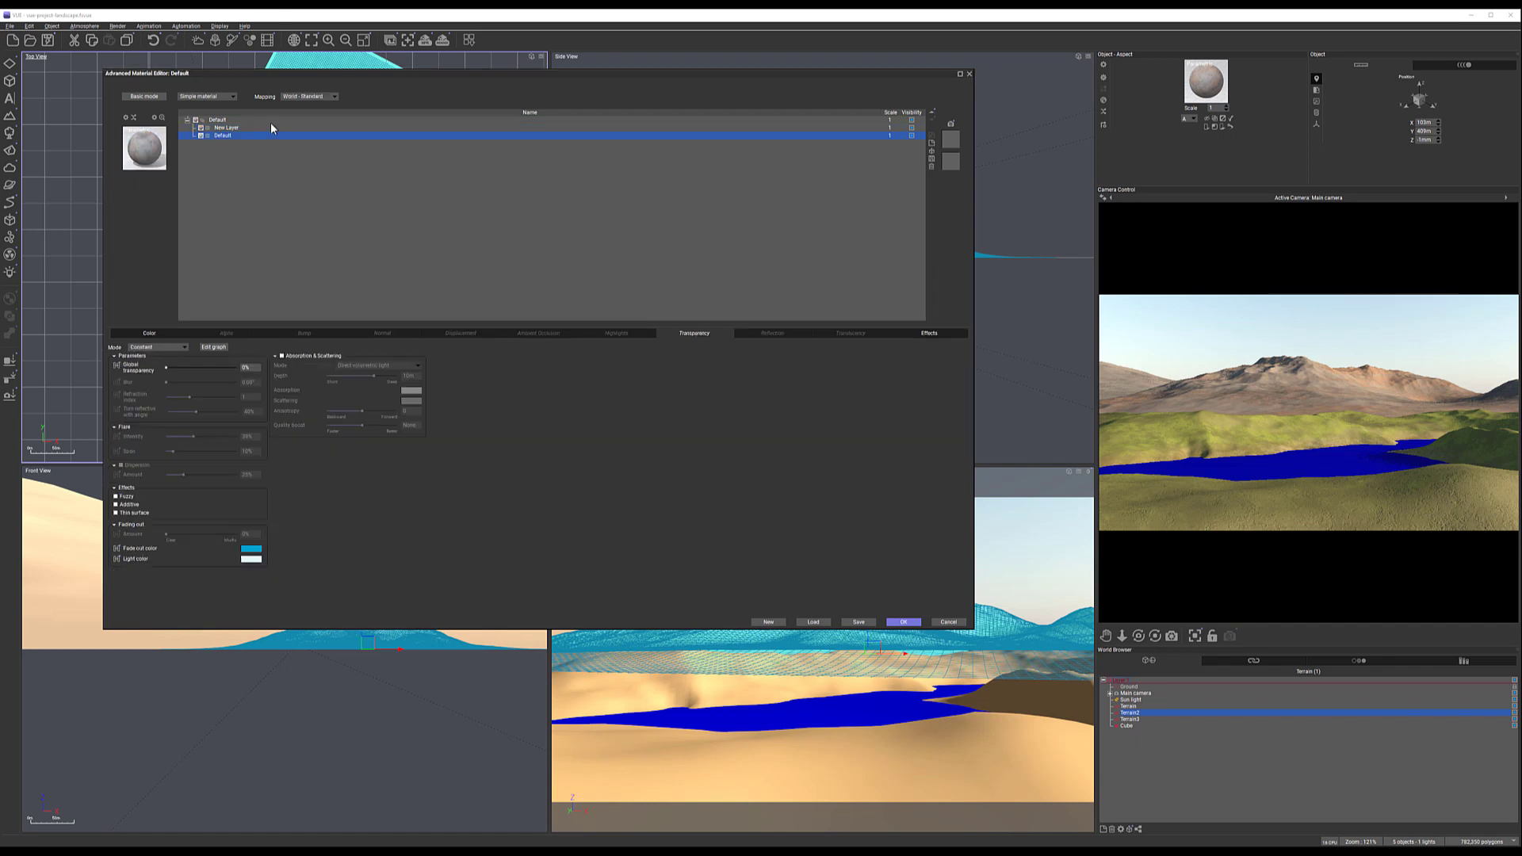
left_click(264, 127)
double_click(238, 129)
type("wat")
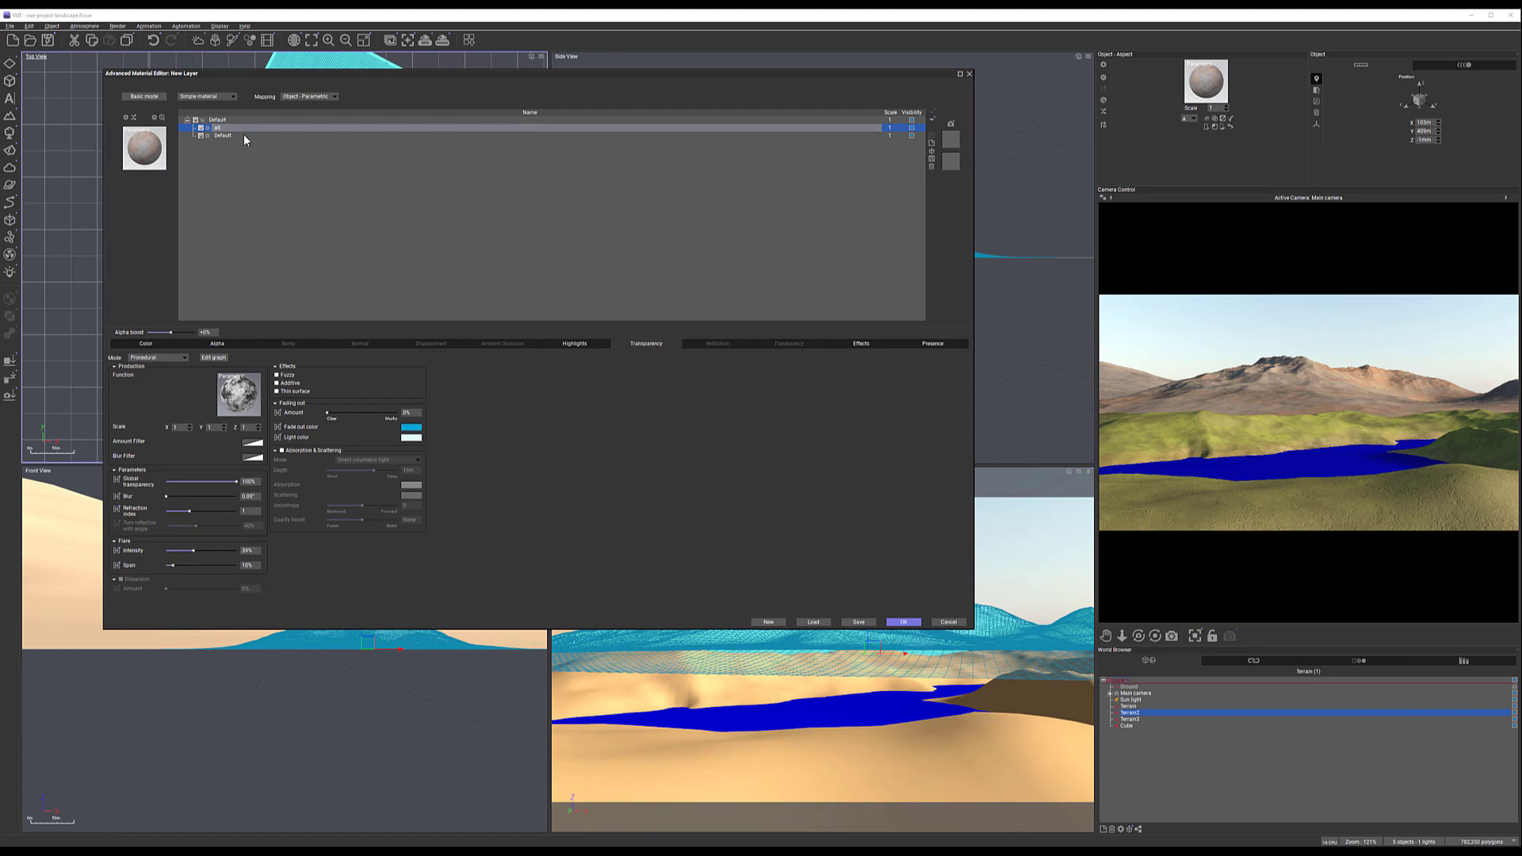
Set Color 2 of the Default layer's natural grain to a dark greyish brown
left_click(244, 136)
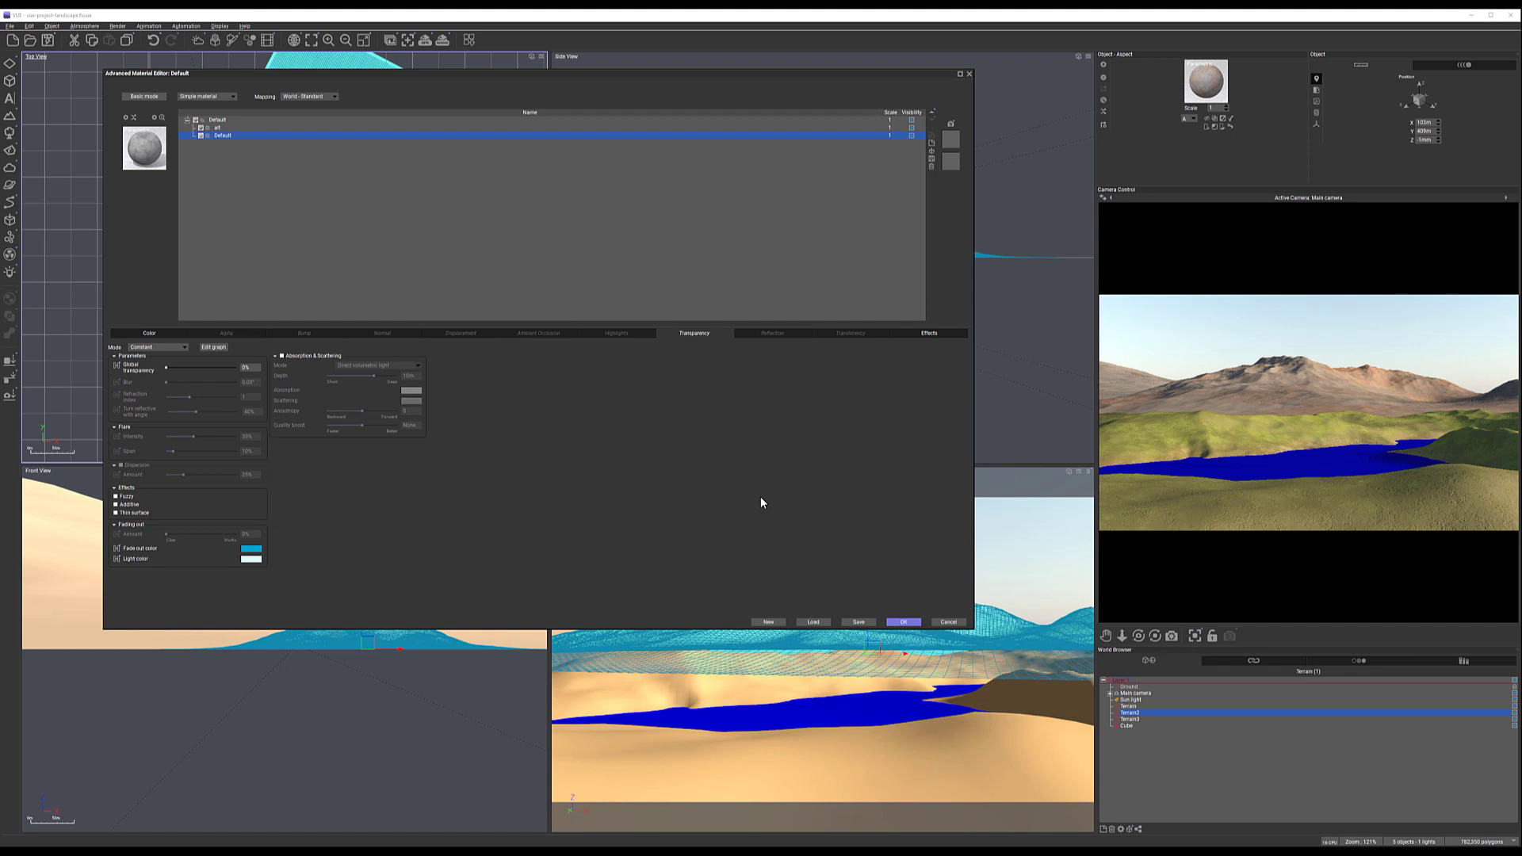
right_click(1285, 367)
left_click(1281, 473)
left_click(149, 333)
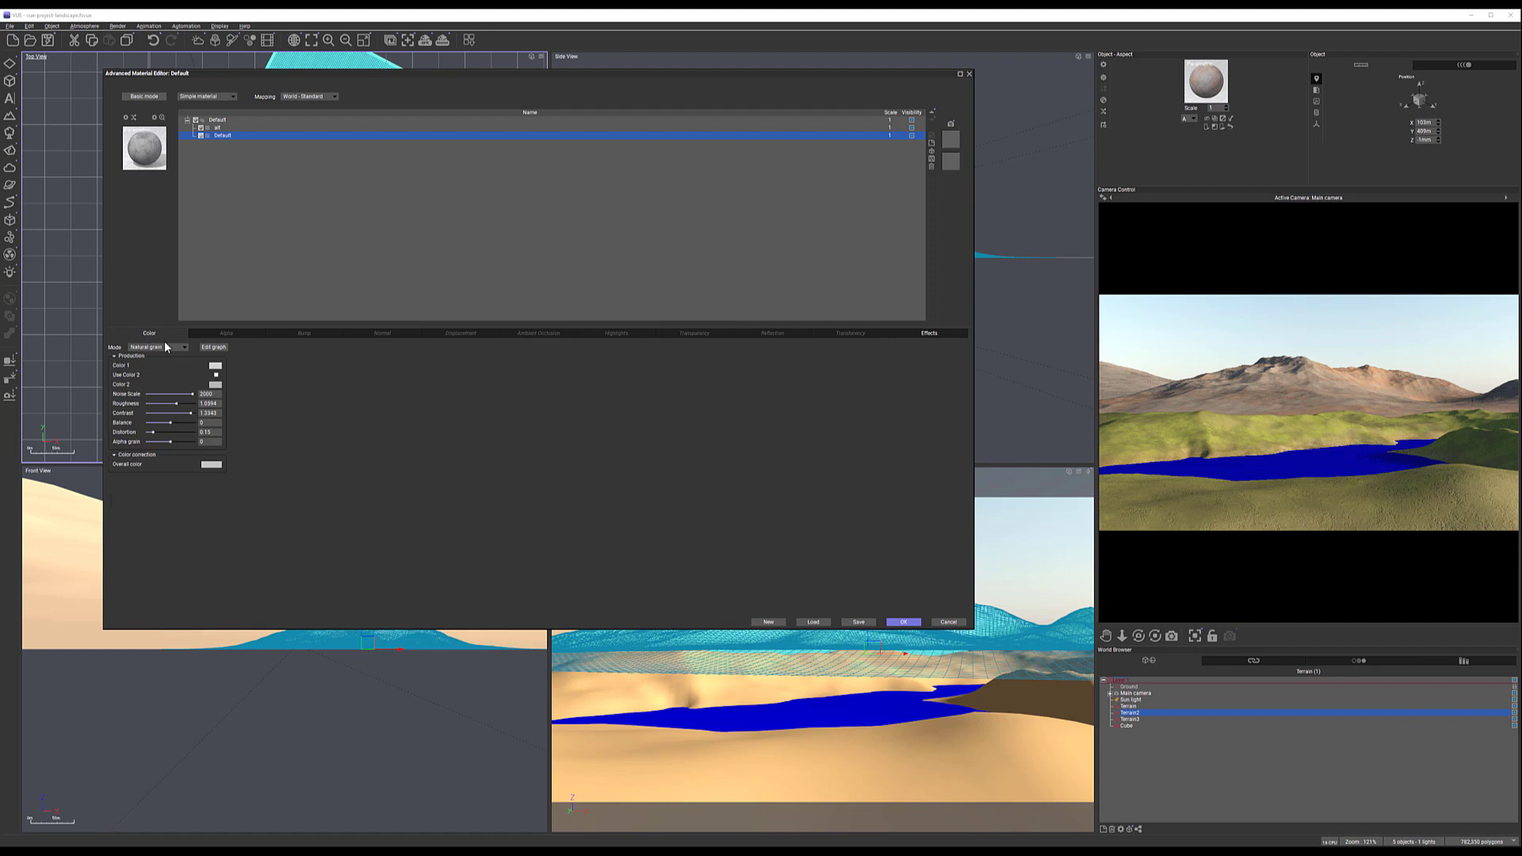
left_click(215, 385)
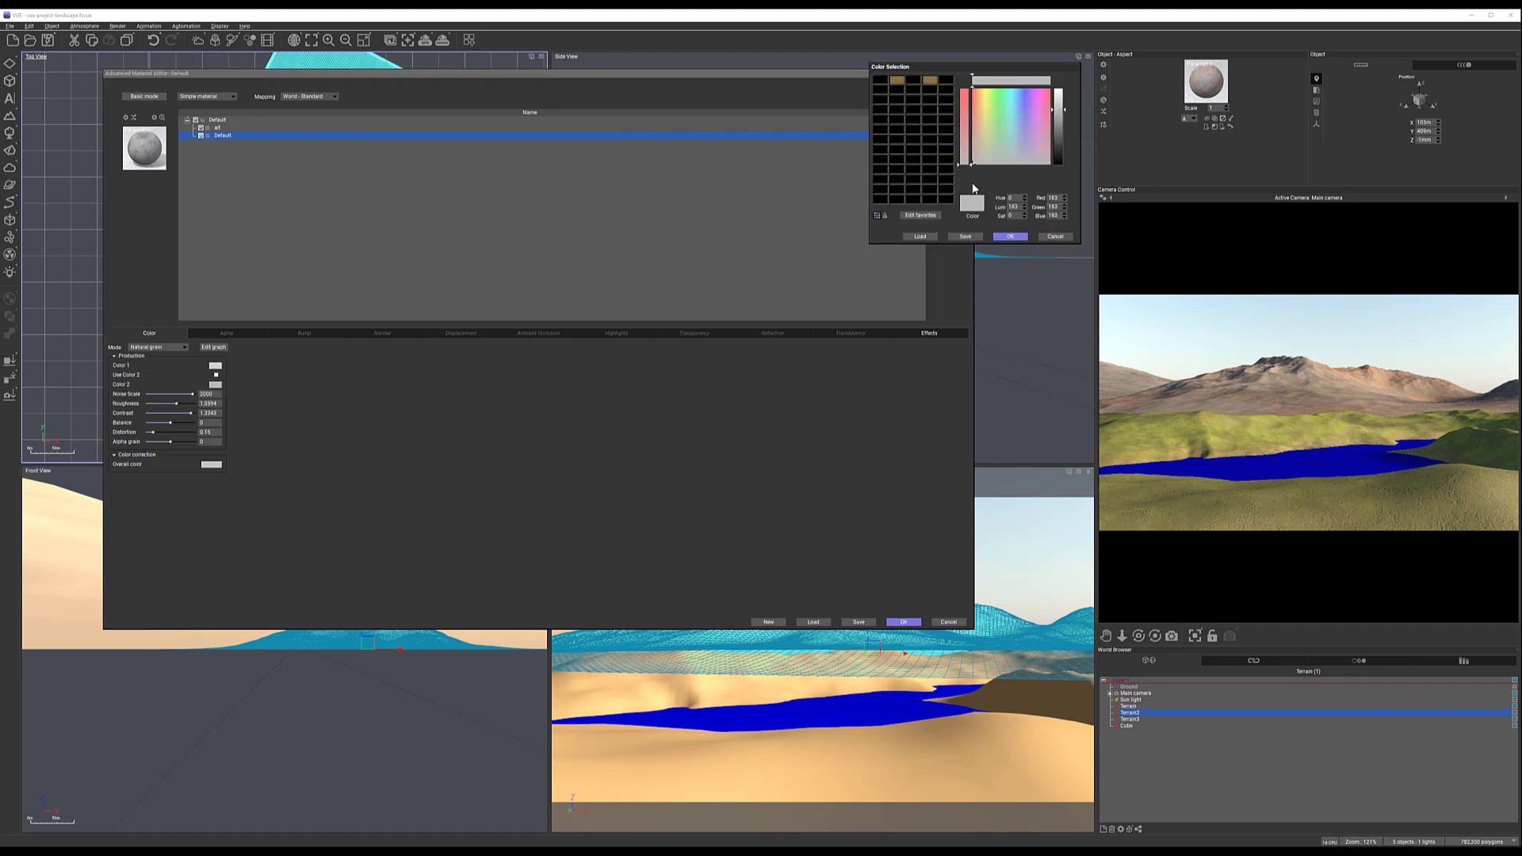
left_click_drag(1065, 127, 1064, 139)
left_click(979, 158)
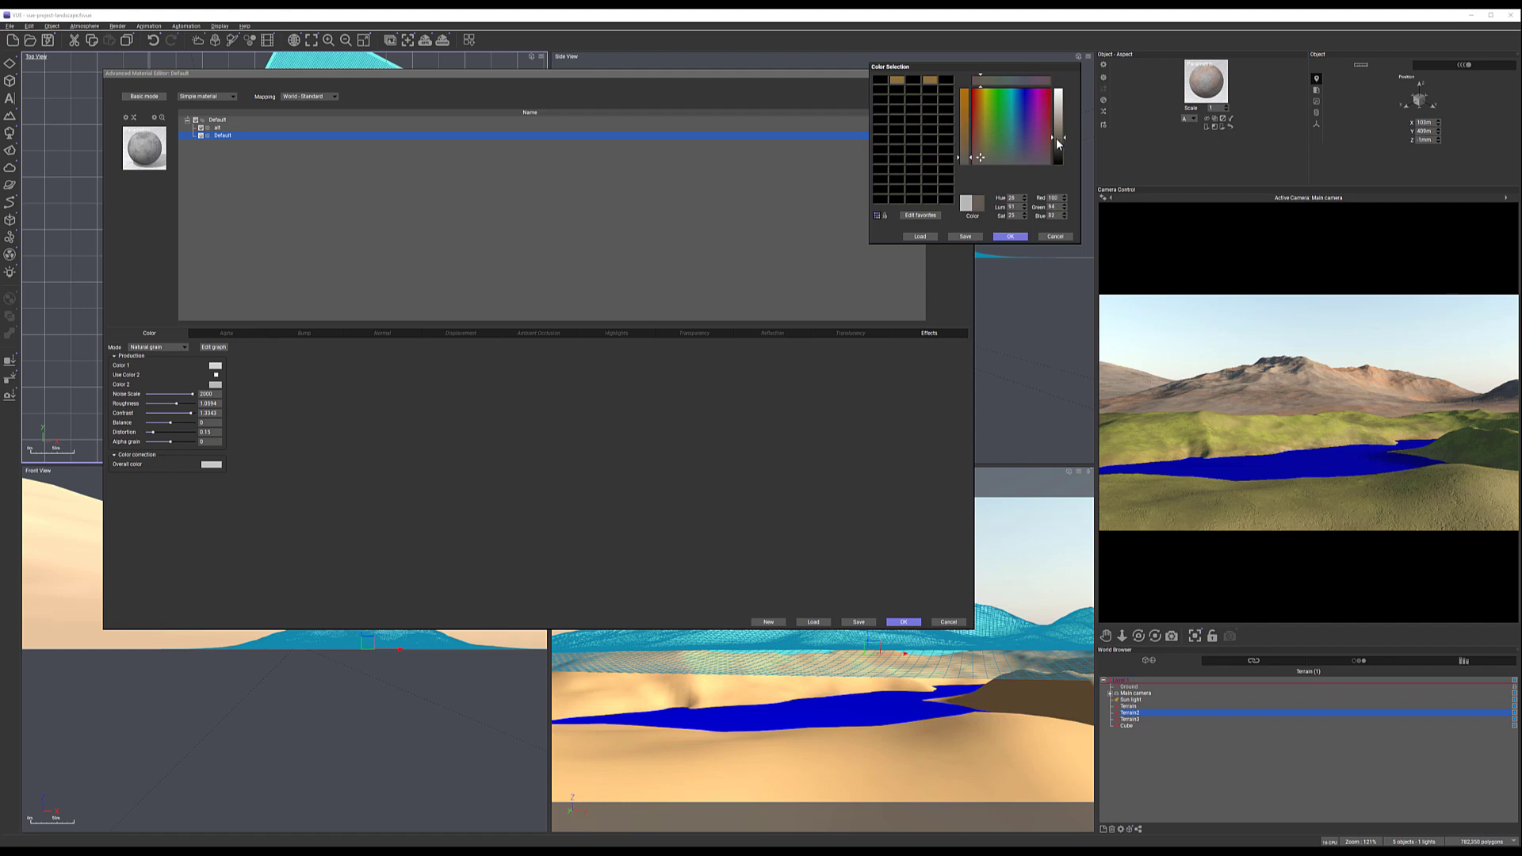
left_click(1010, 236)
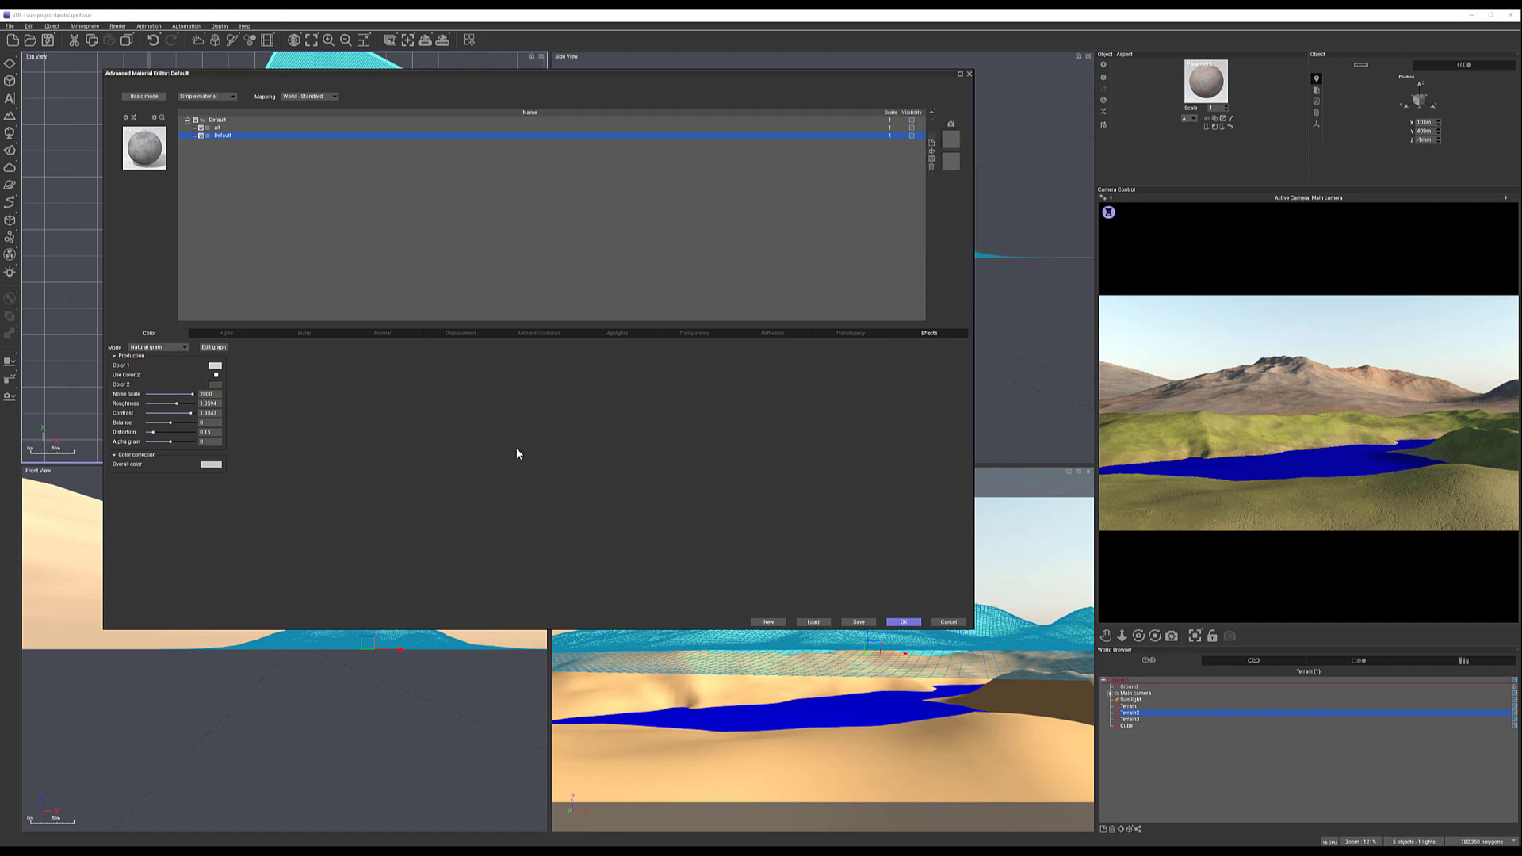
Set Color 1 of the Default layer's natural grain to a medium tan brown
double_click(215, 366)
left_click(980, 150)
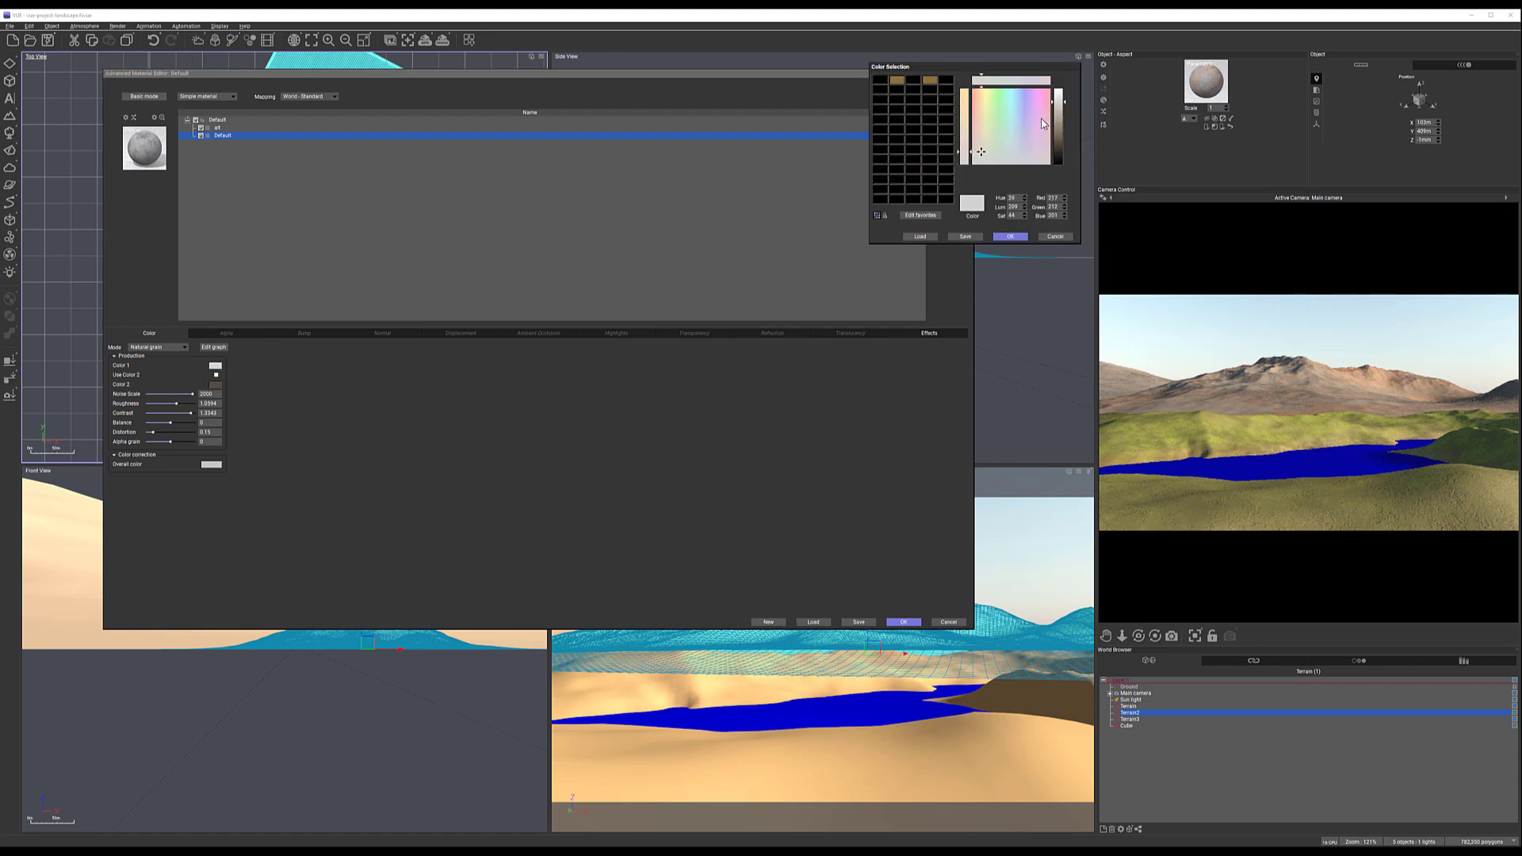
left_click_drag(1065, 103, 1056, 123)
left_click(1010, 236)
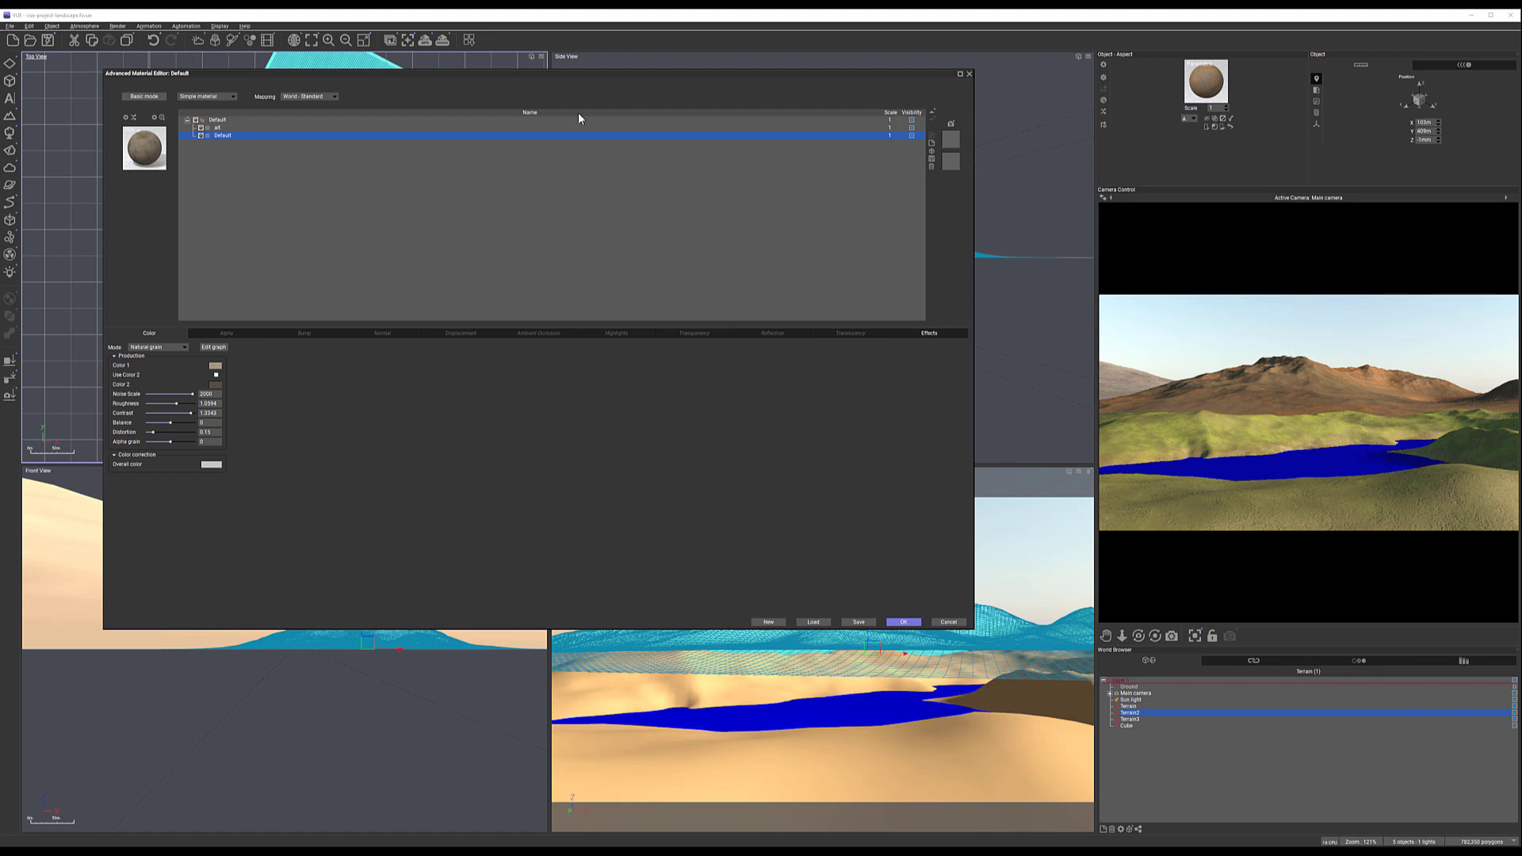
Add a layer above the alt layer and name it grass
left_click(292, 127)
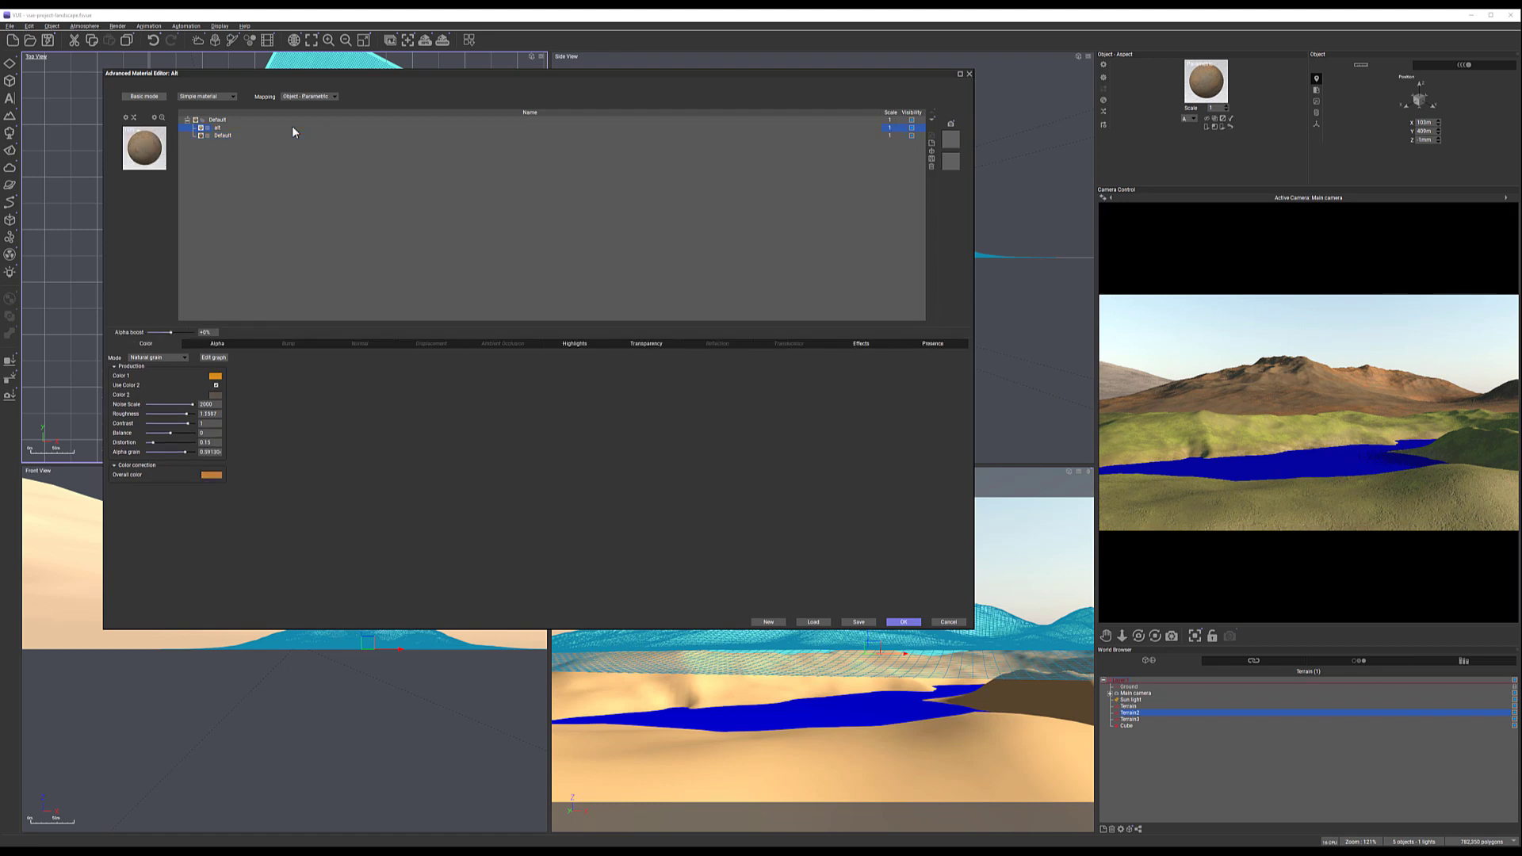
left_click(931, 144)
double_click(243, 128)
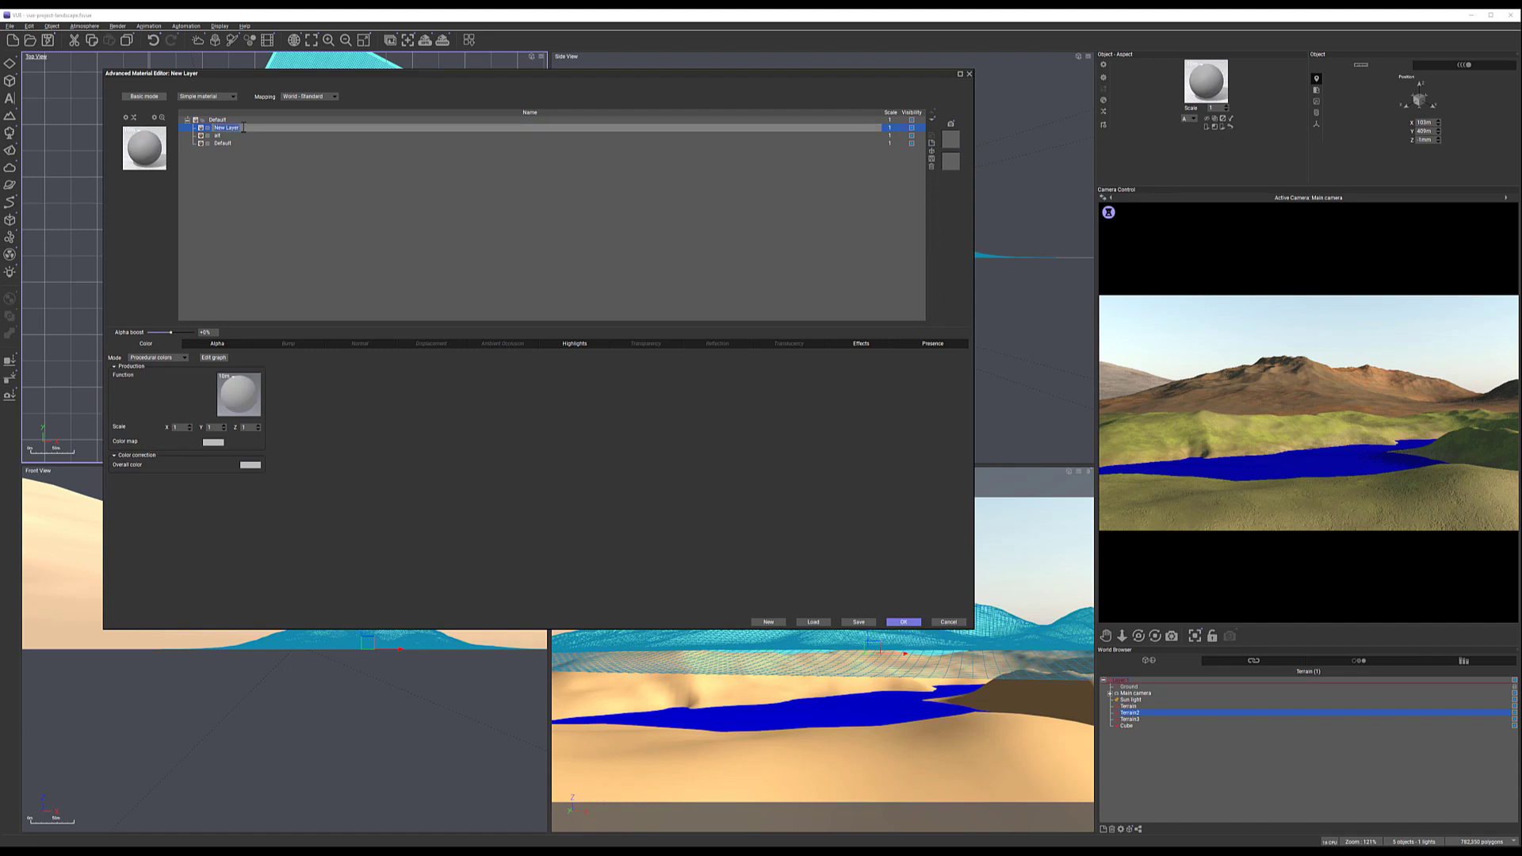
type("grass")
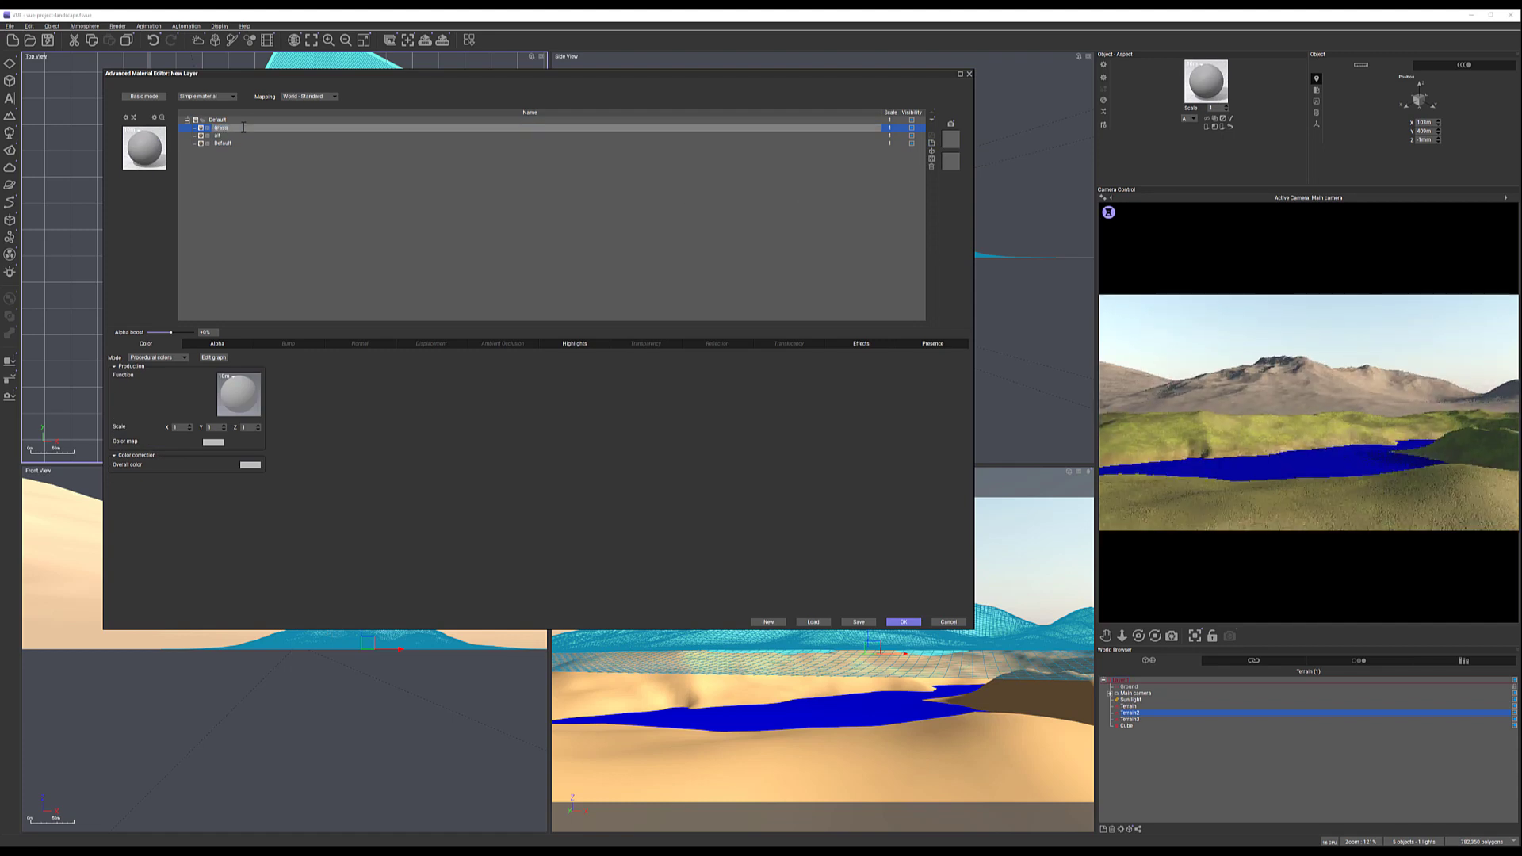
Switch the grass layer's color mode to Natural grain and set Color 1 to dark green
left_click(176, 357)
left_click(155, 384)
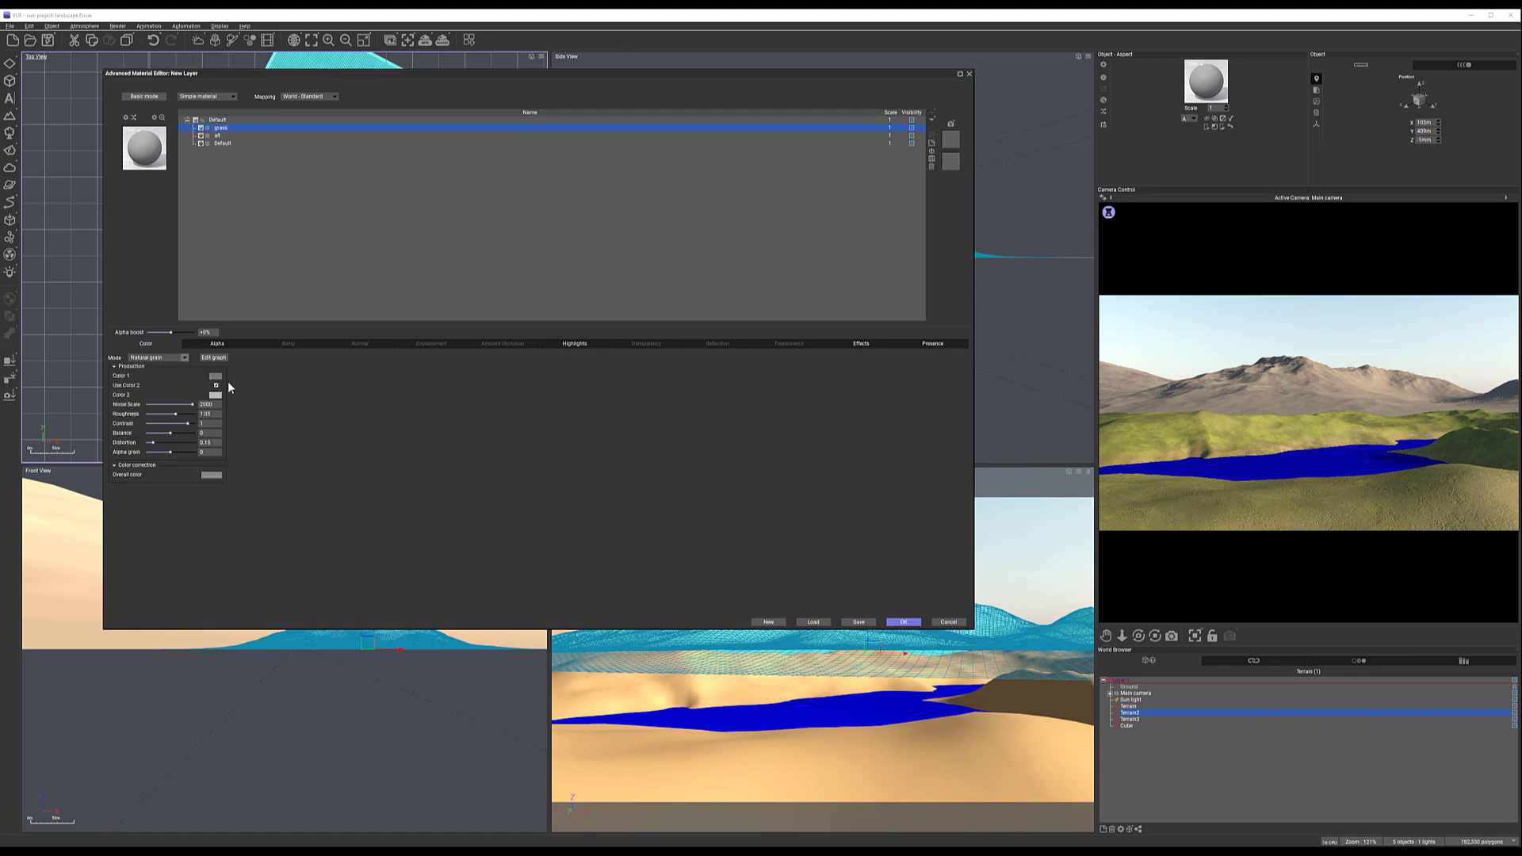
left_click(220, 376)
left_click(992, 147)
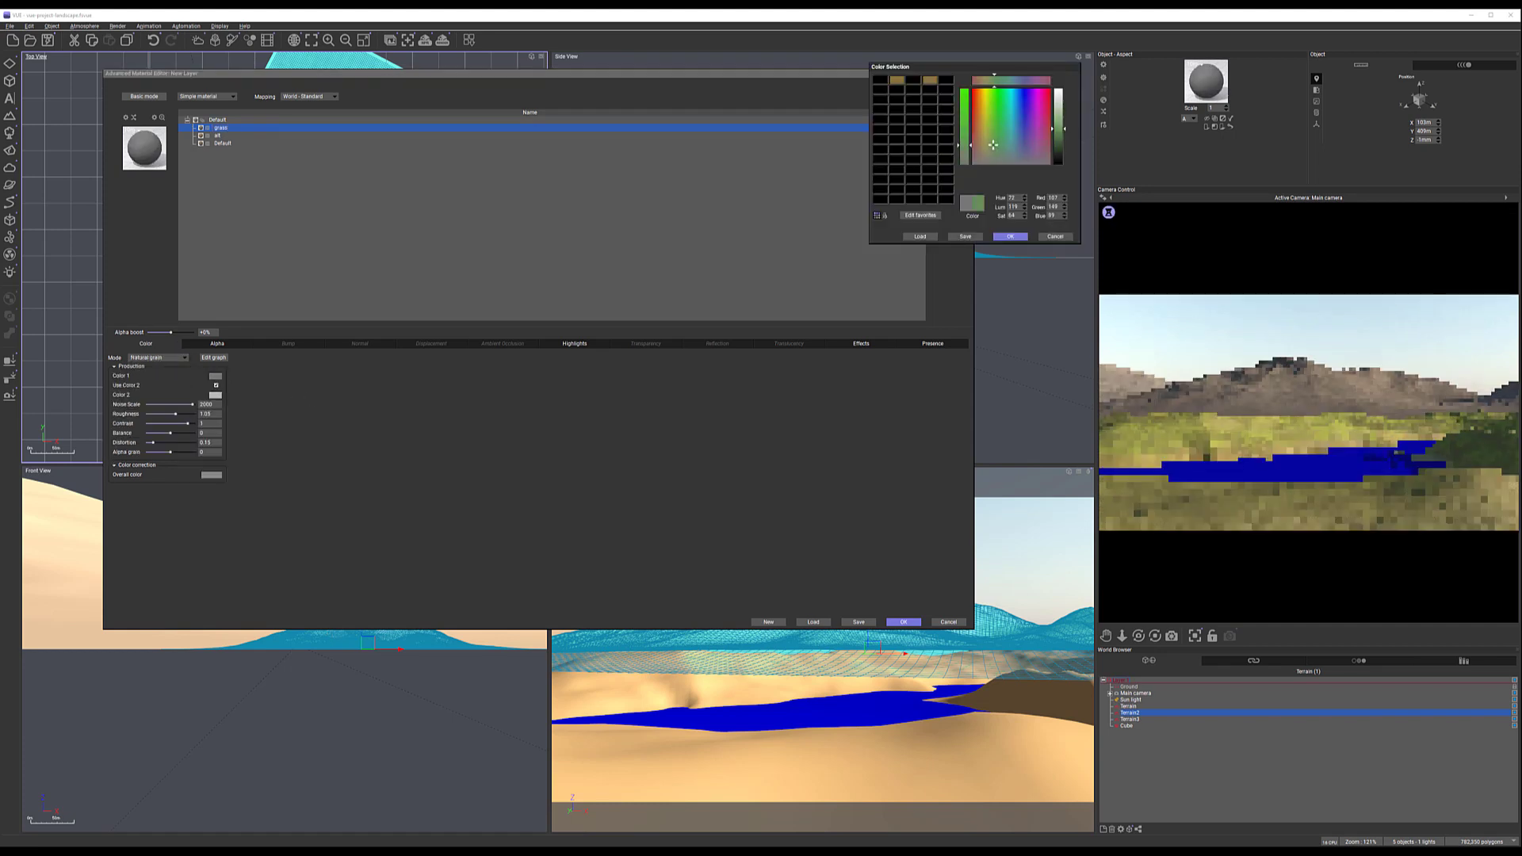
left_click(1054, 136)
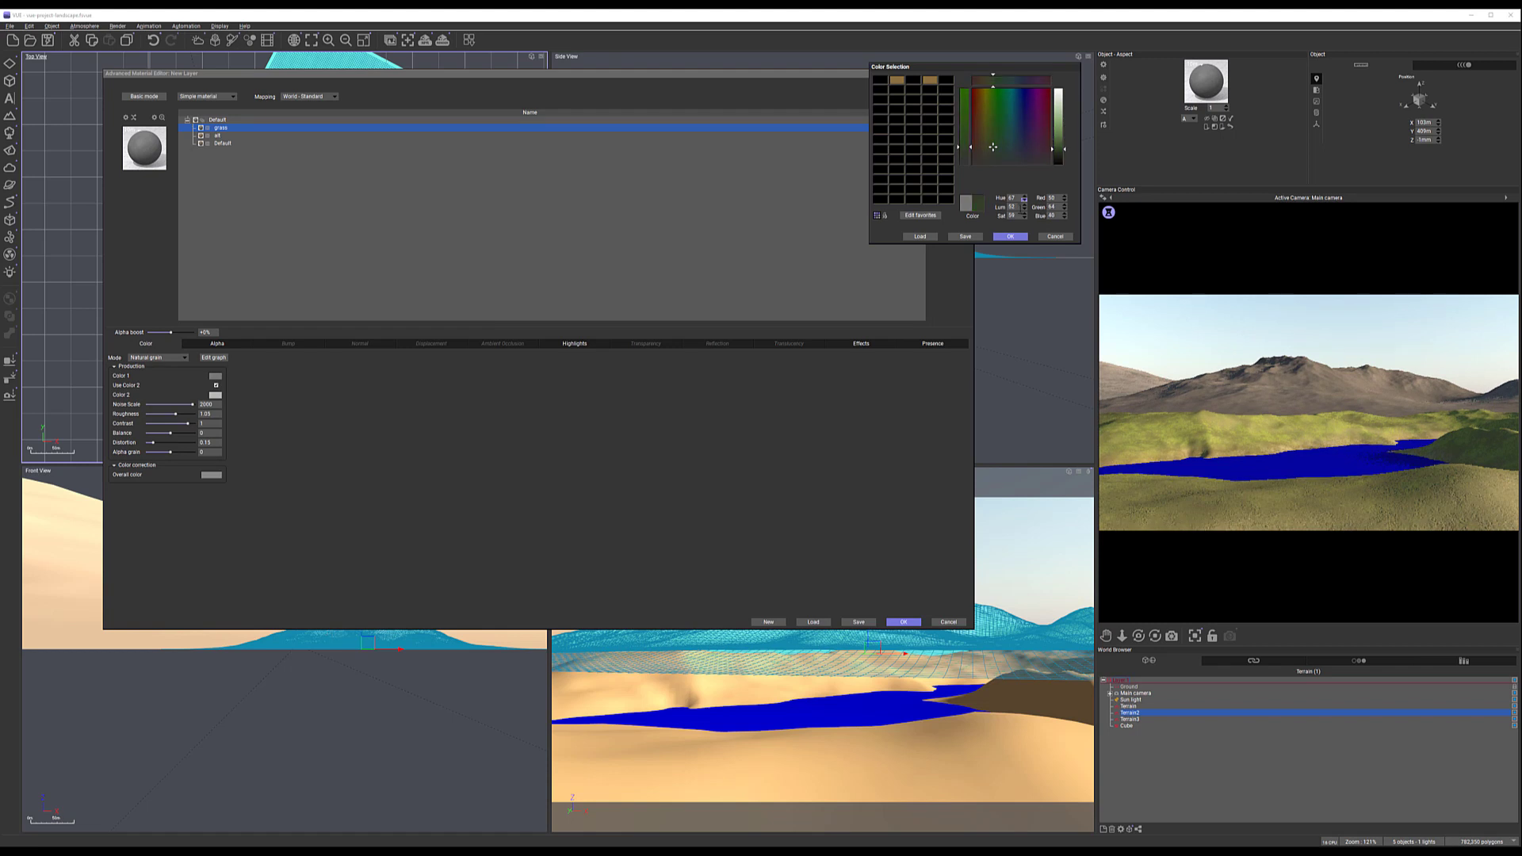
left_click(1010, 236)
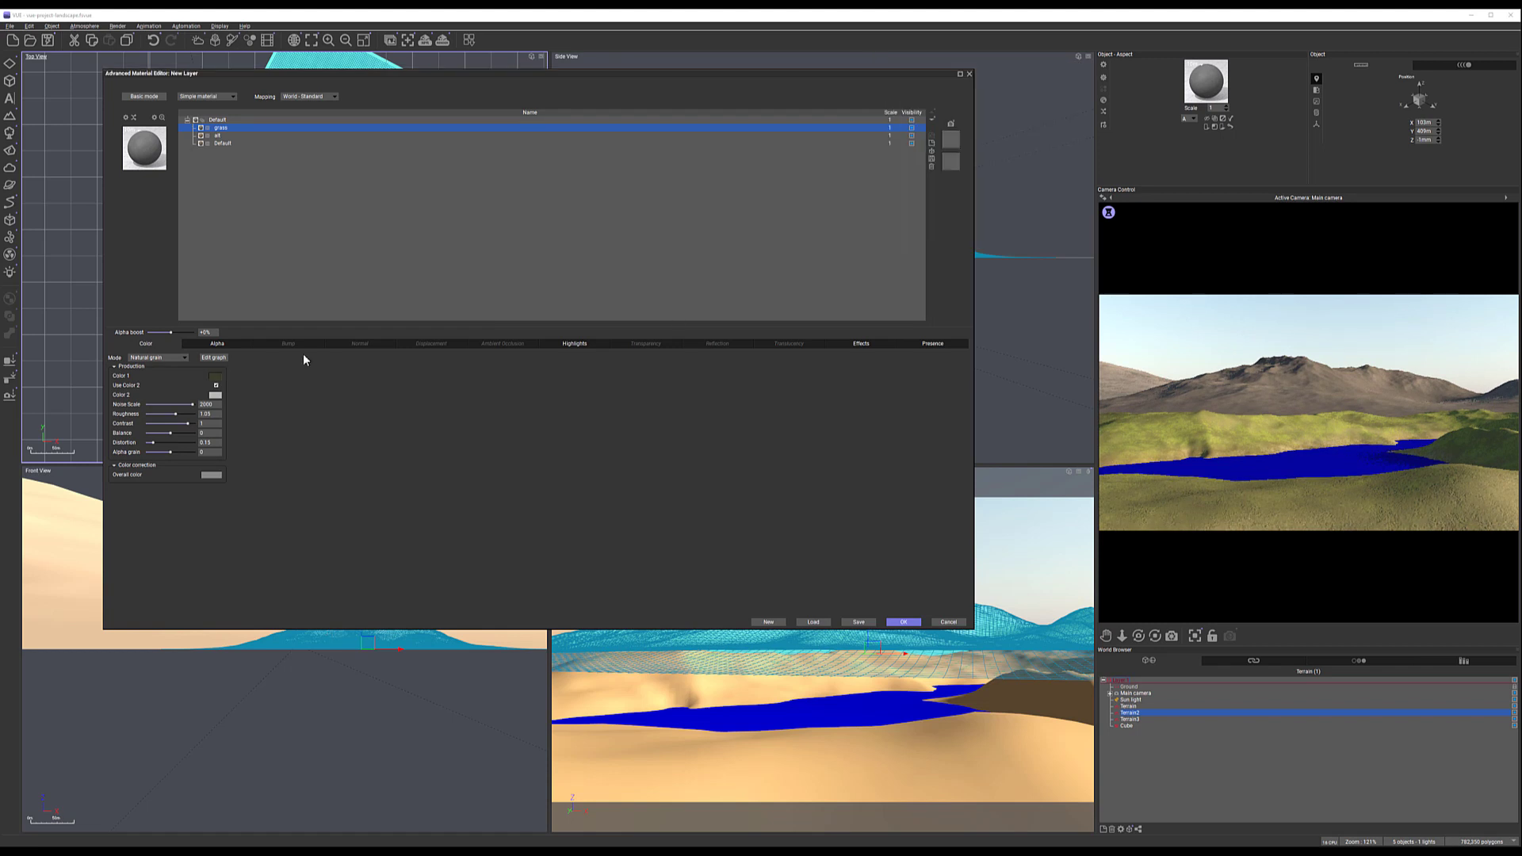
Set Color 2 of the grass layer's natural grain to a light olive green
left_click(215, 395)
left_click(987, 145)
left_click_drag(1058, 108, 1057, 127)
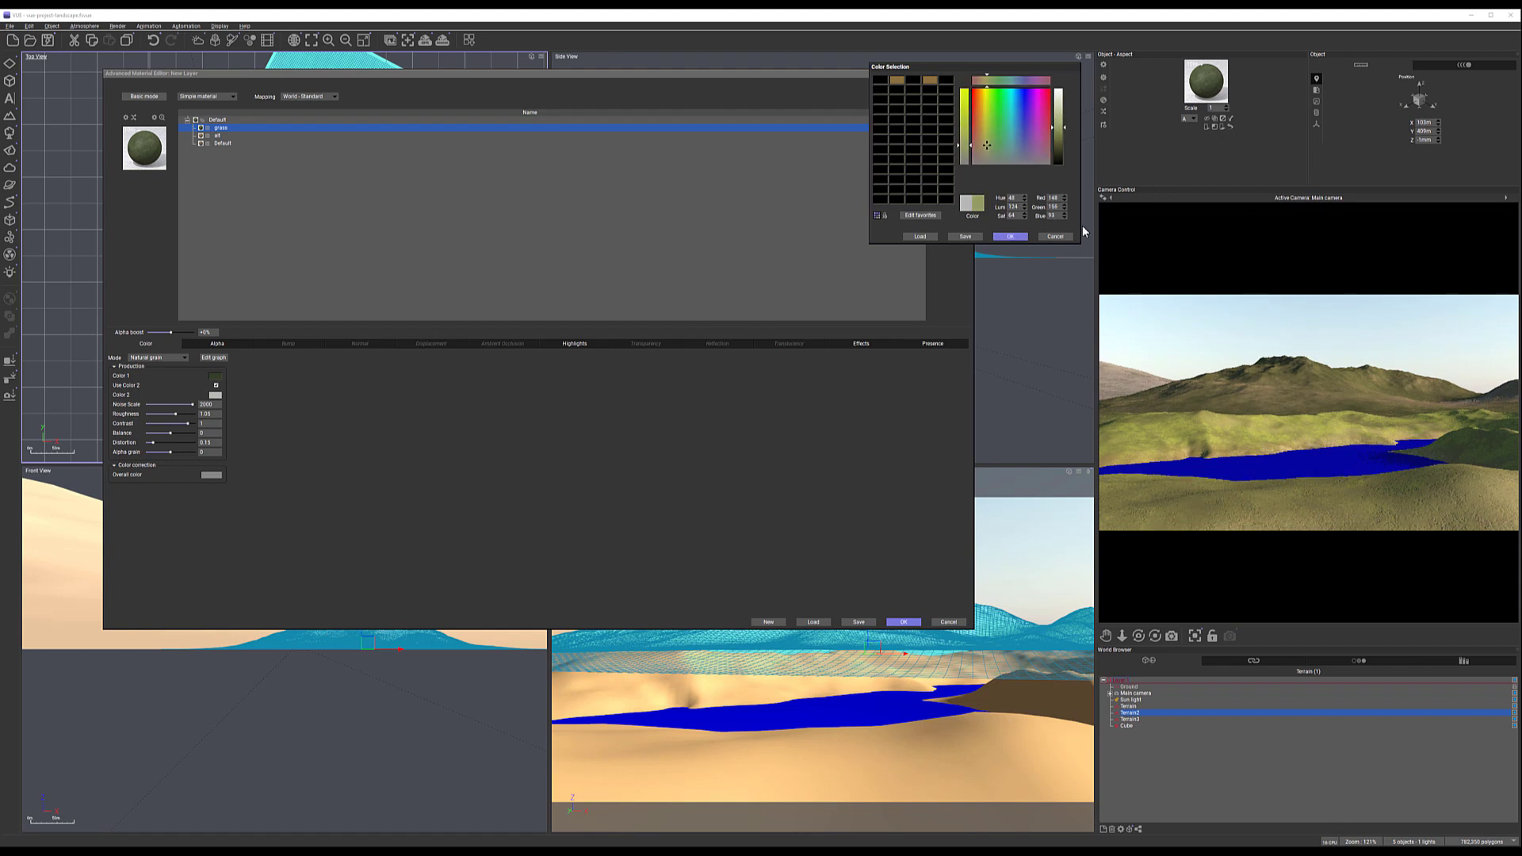
left_click(1010, 236)
Reduce the global size of the grass layer's highlights to 0%
left_click(573, 344)
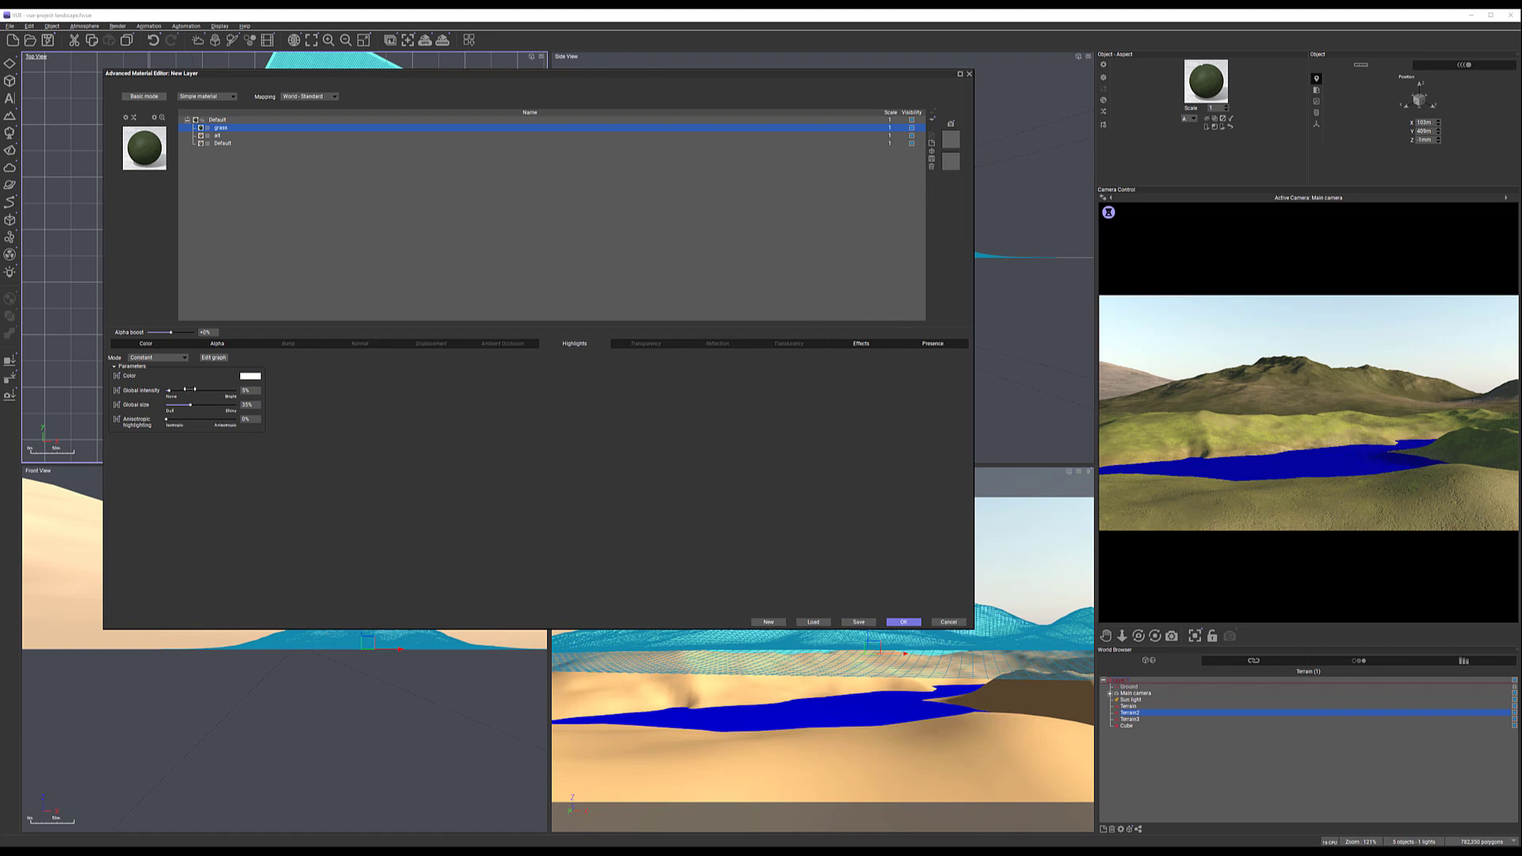
left_click_drag(190, 405, 164, 405)
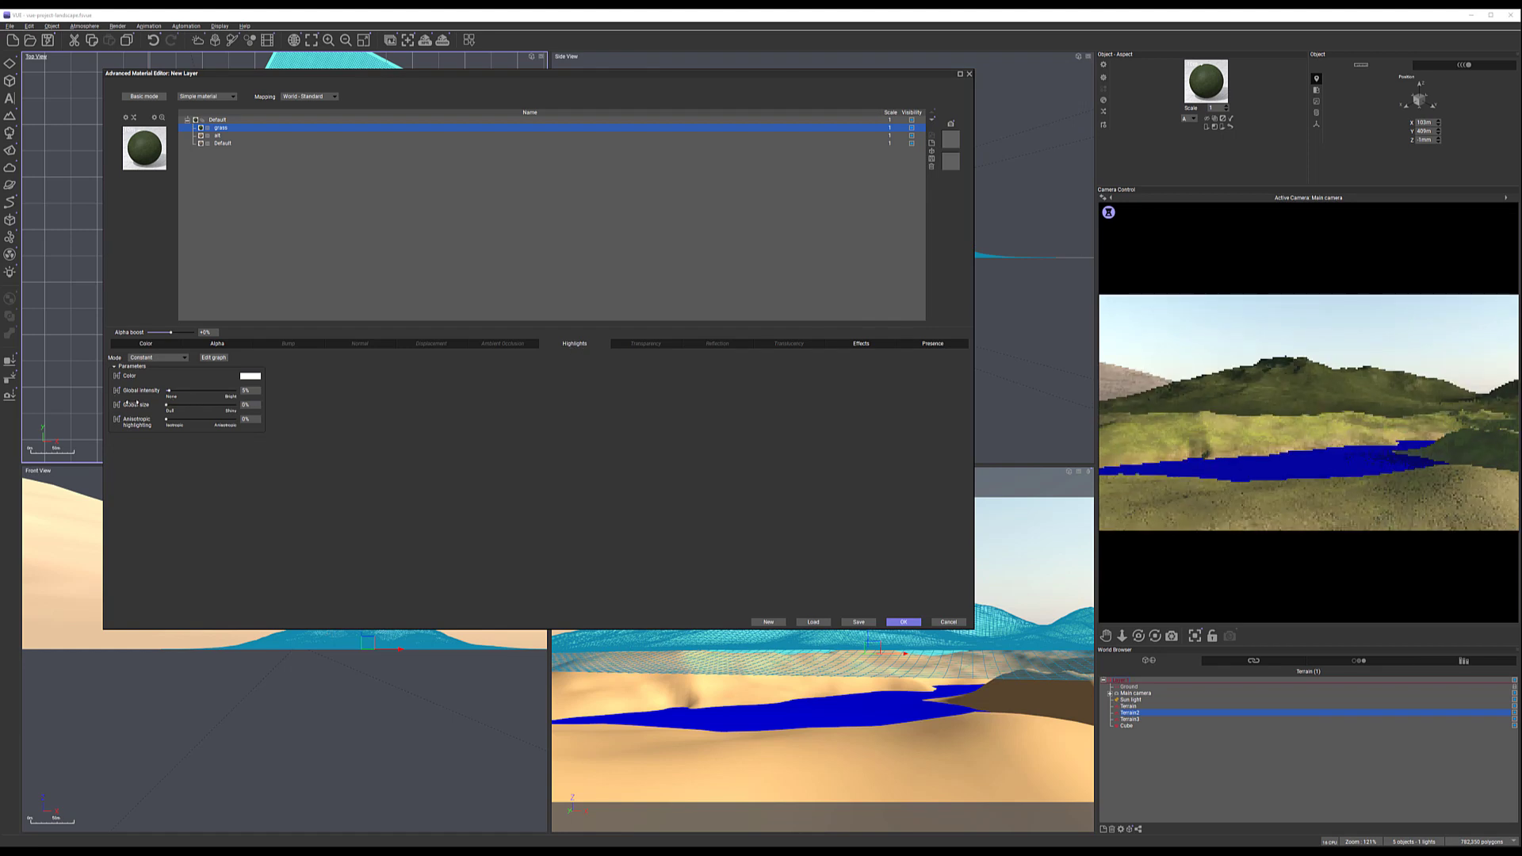
left_click(155, 346)
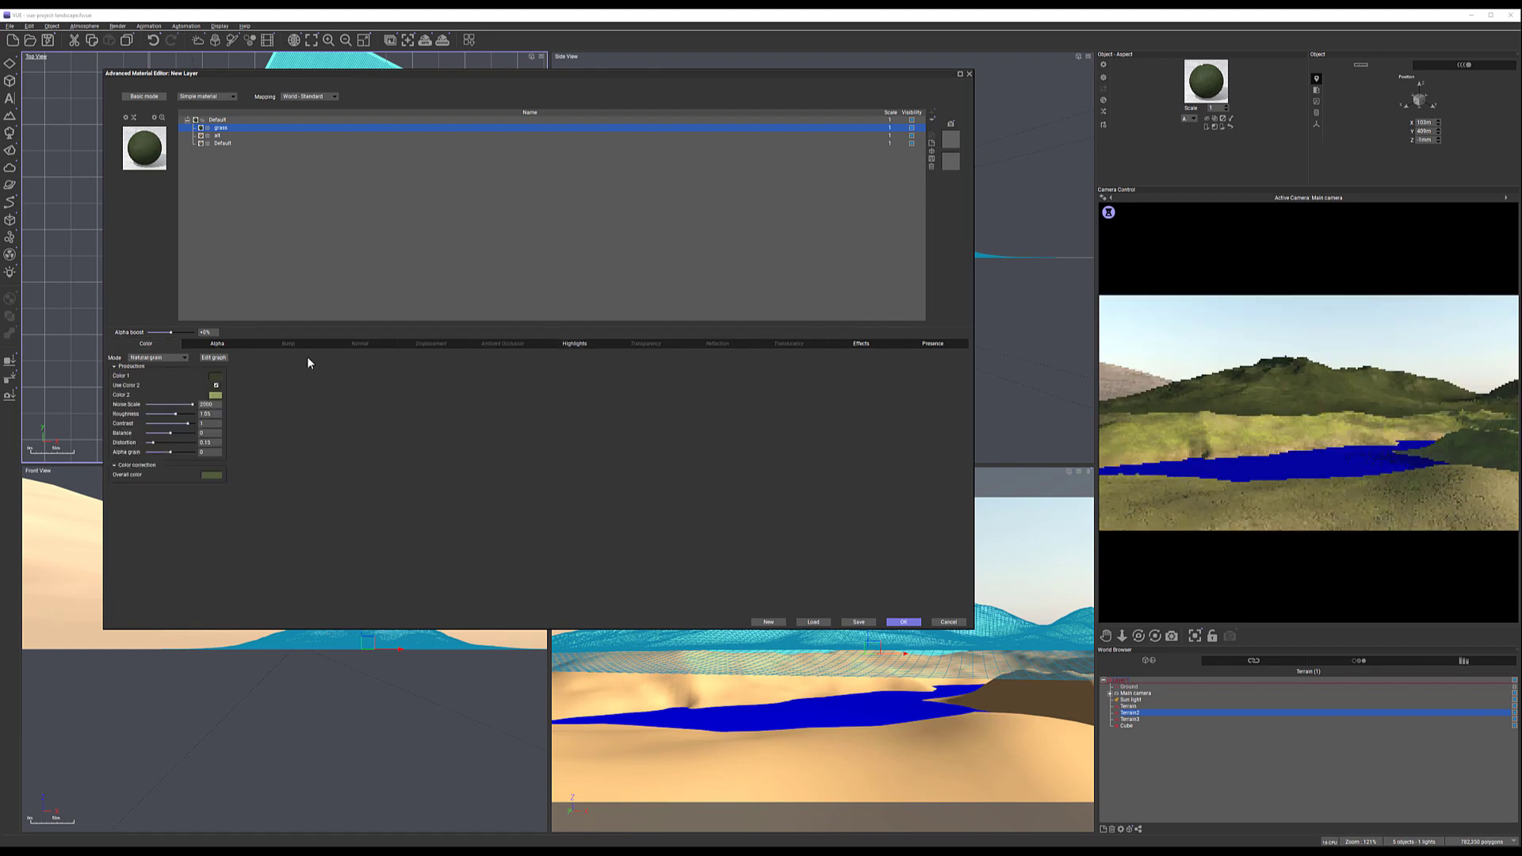
Make the grass layer's transparency procedural and assign it the mottled black-and-white sphere function
left_click(642, 343)
left_click(182, 359)
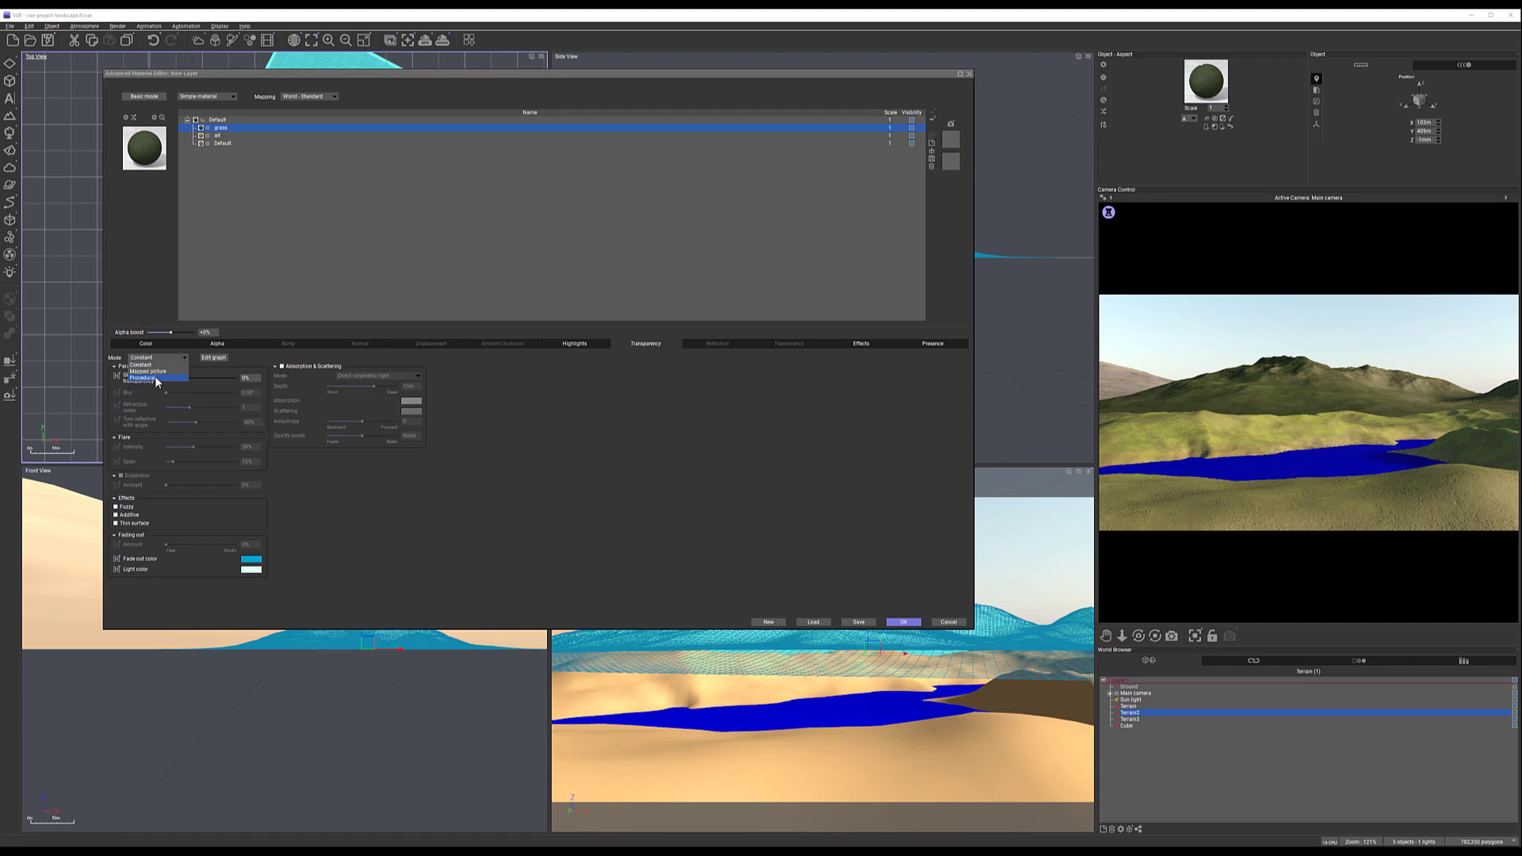
left_click(157, 378)
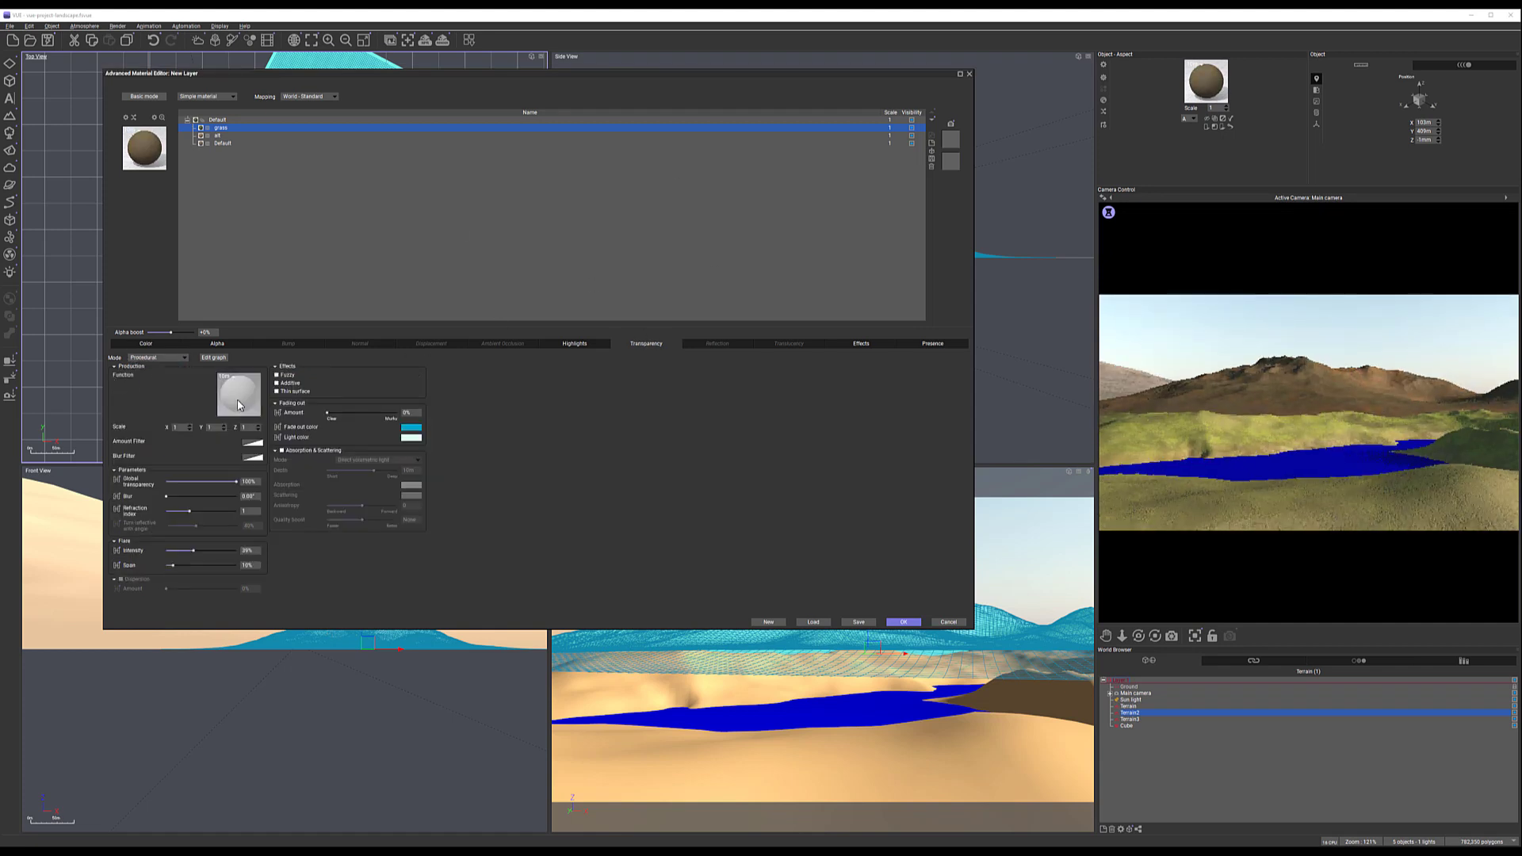
left_click(236, 398)
double_click(464, 216)
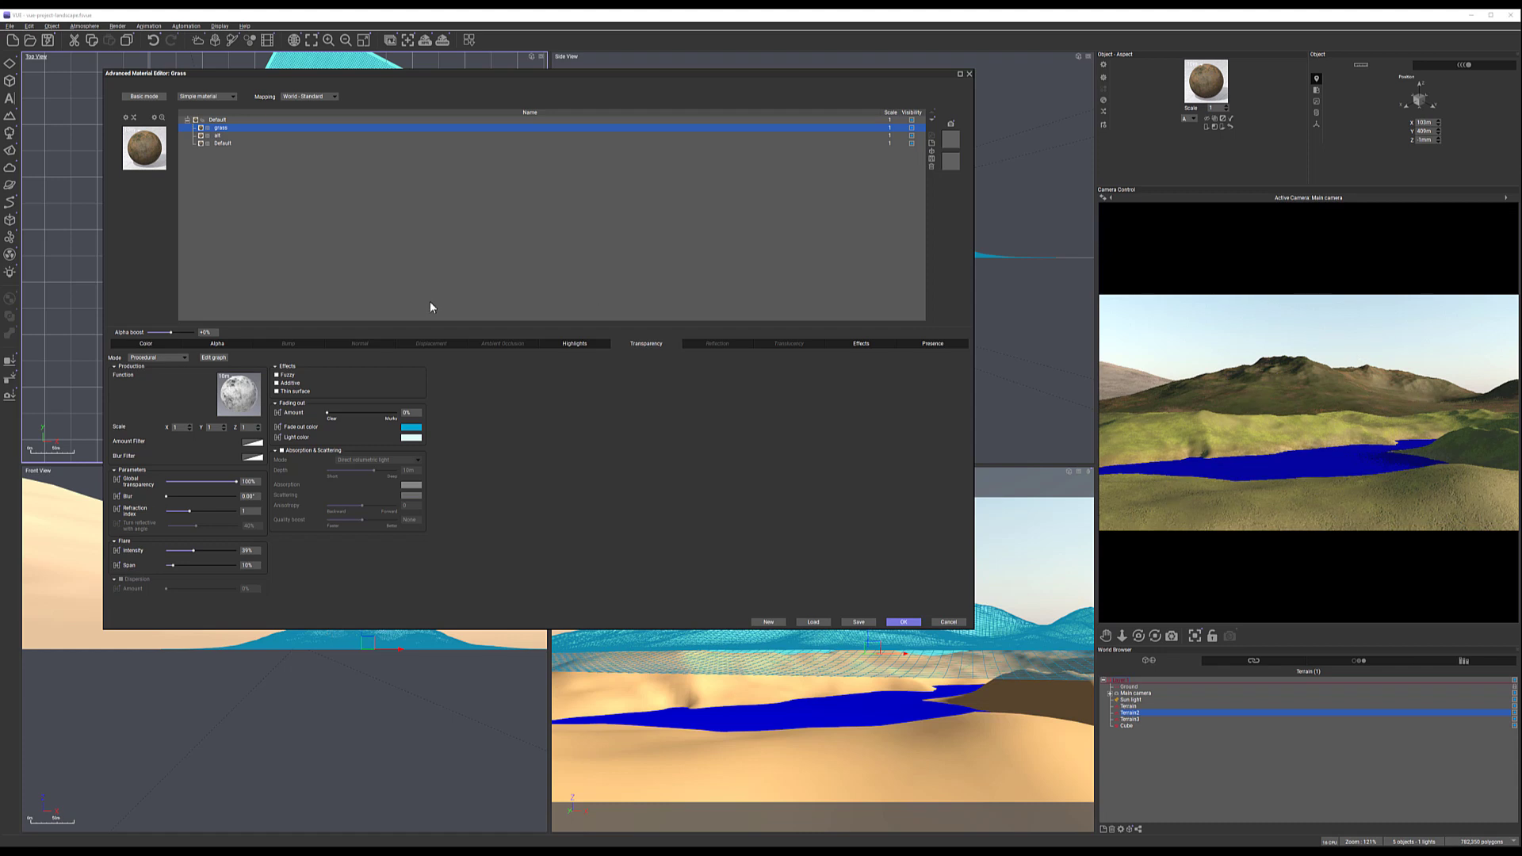
Limit the grass layer's slope range to a maximum of about 20° and highlight its coverage in orange-red
left_click(921, 343)
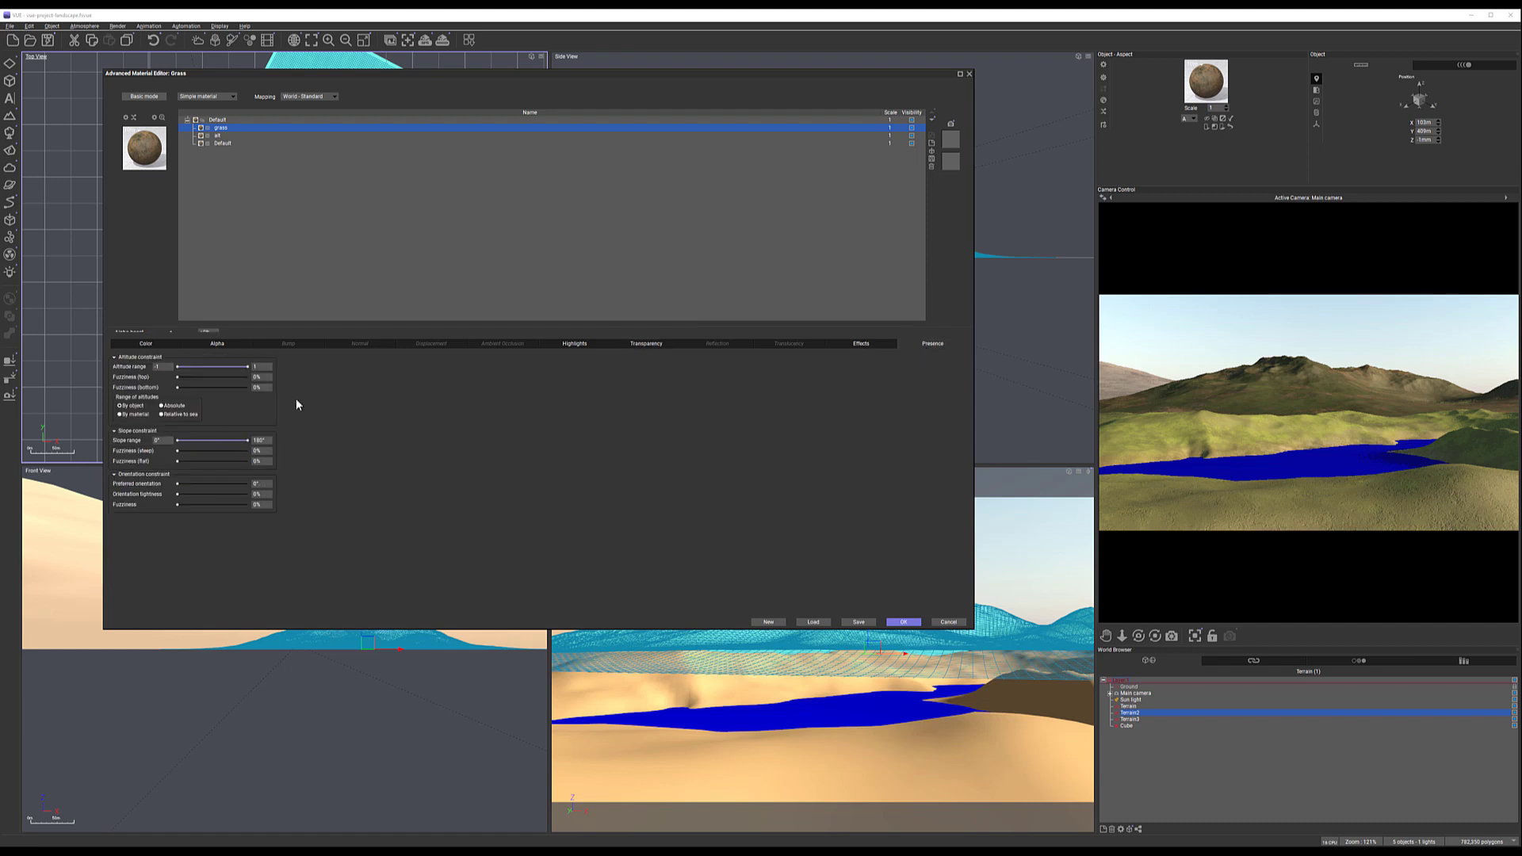
left_click_drag(247, 440, 190, 440)
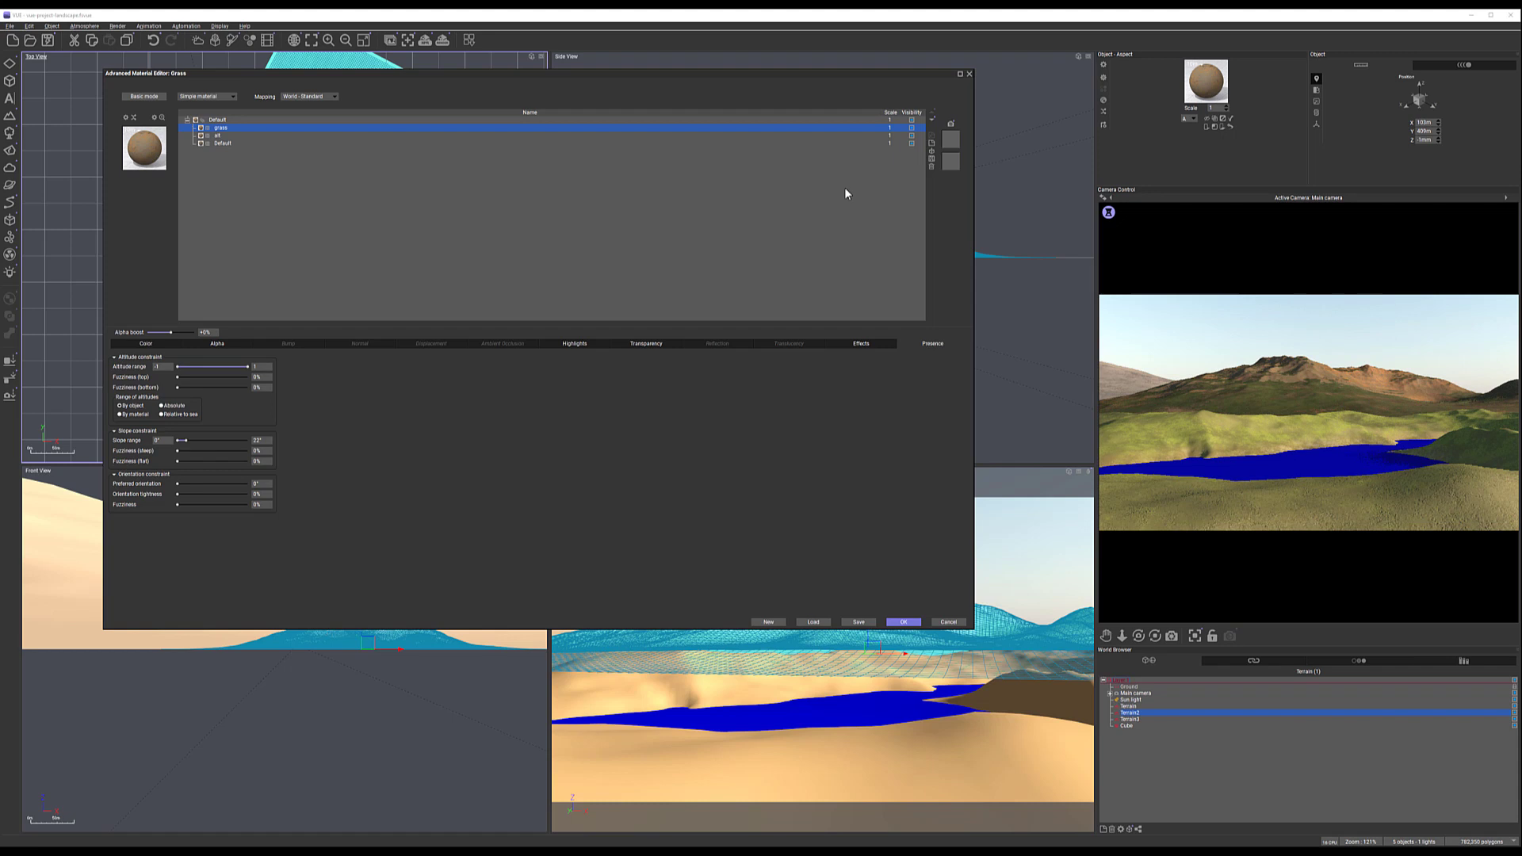
left_click(913, 127)
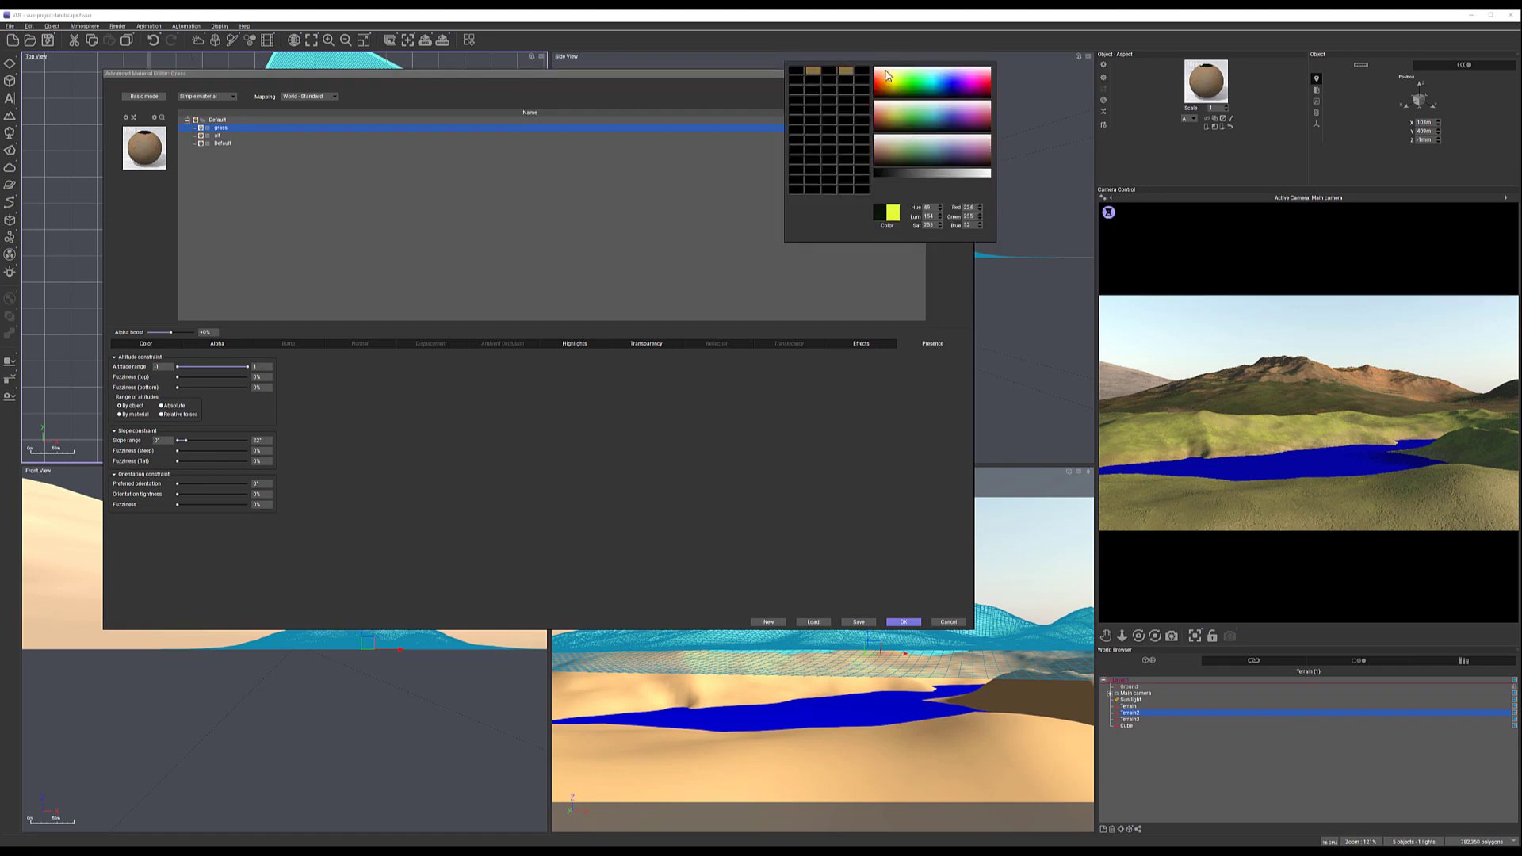
left_click(874, 82)
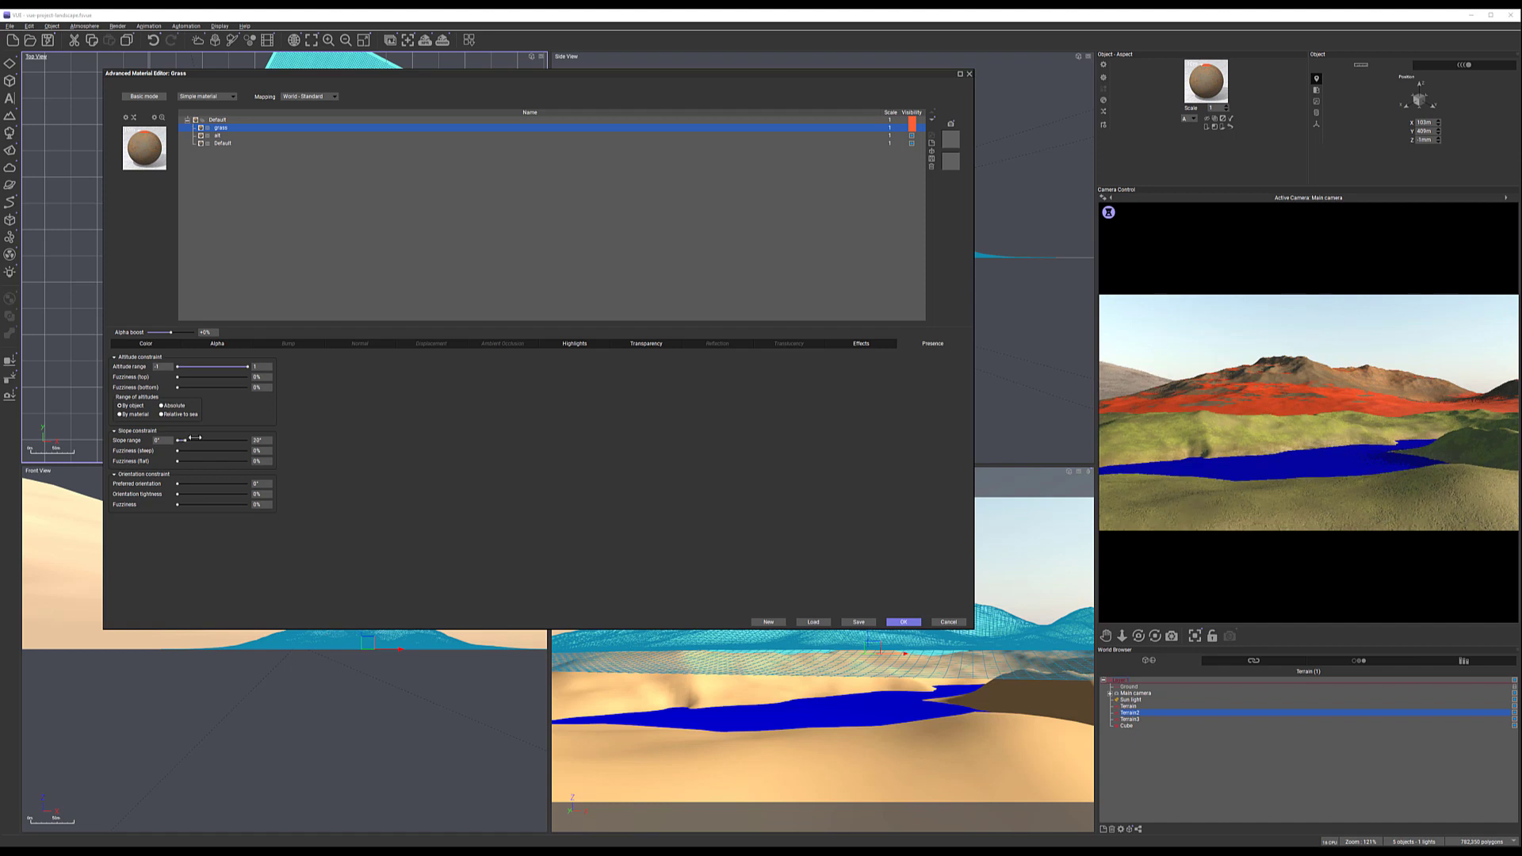
Add slight fuzziness to the grass layer's steep and flat slope limits and turn off its coverage highlight
left_click_drag(184, 451, 187, 461)
left_click(911, 128)
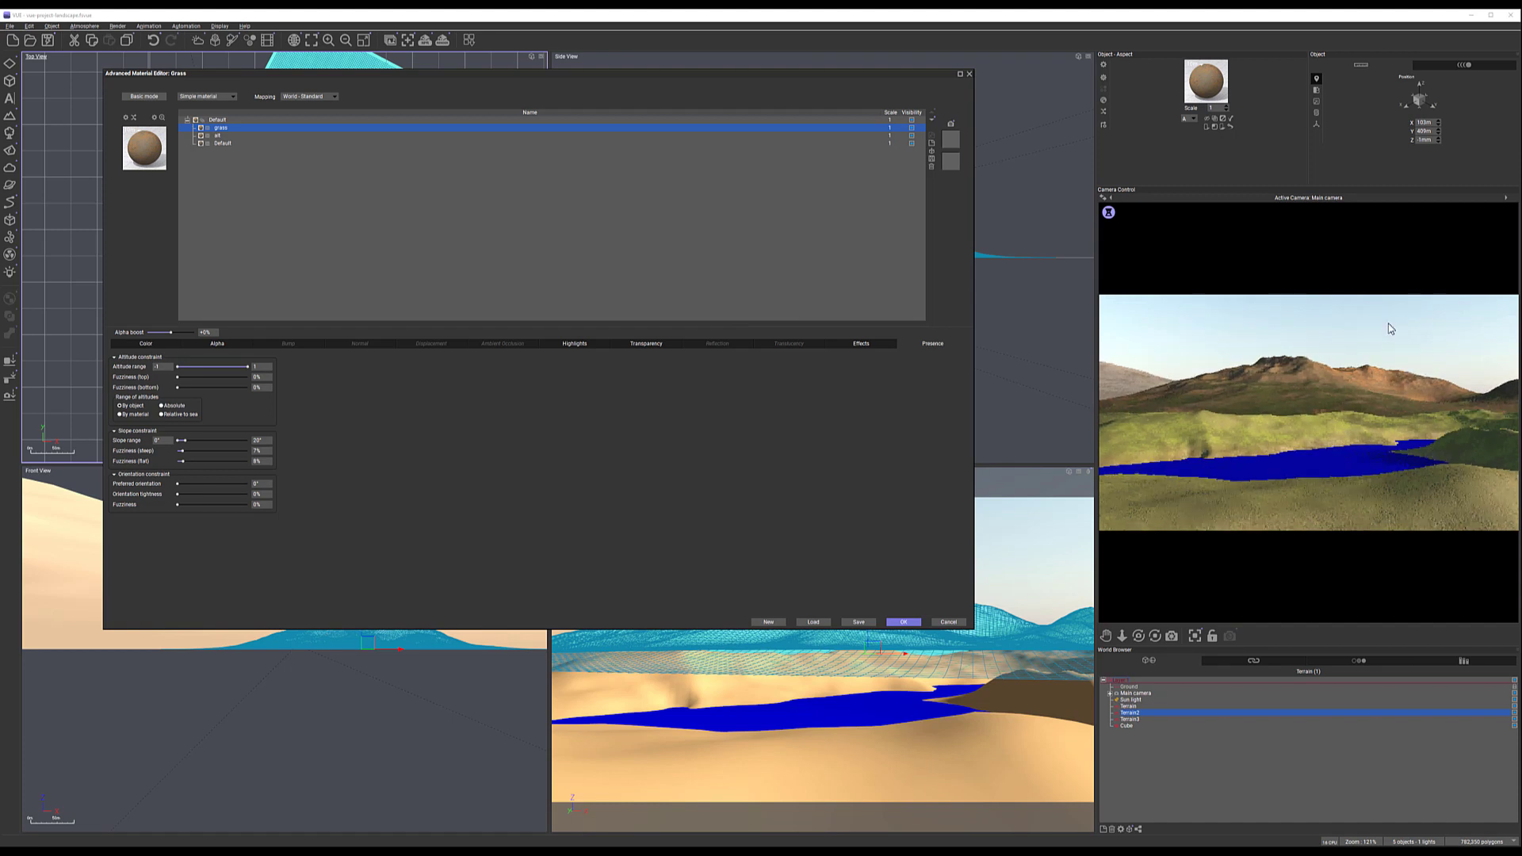
Move the alt layer above the grass layer, accepting the material, and save the scene
left_click(270, 134)
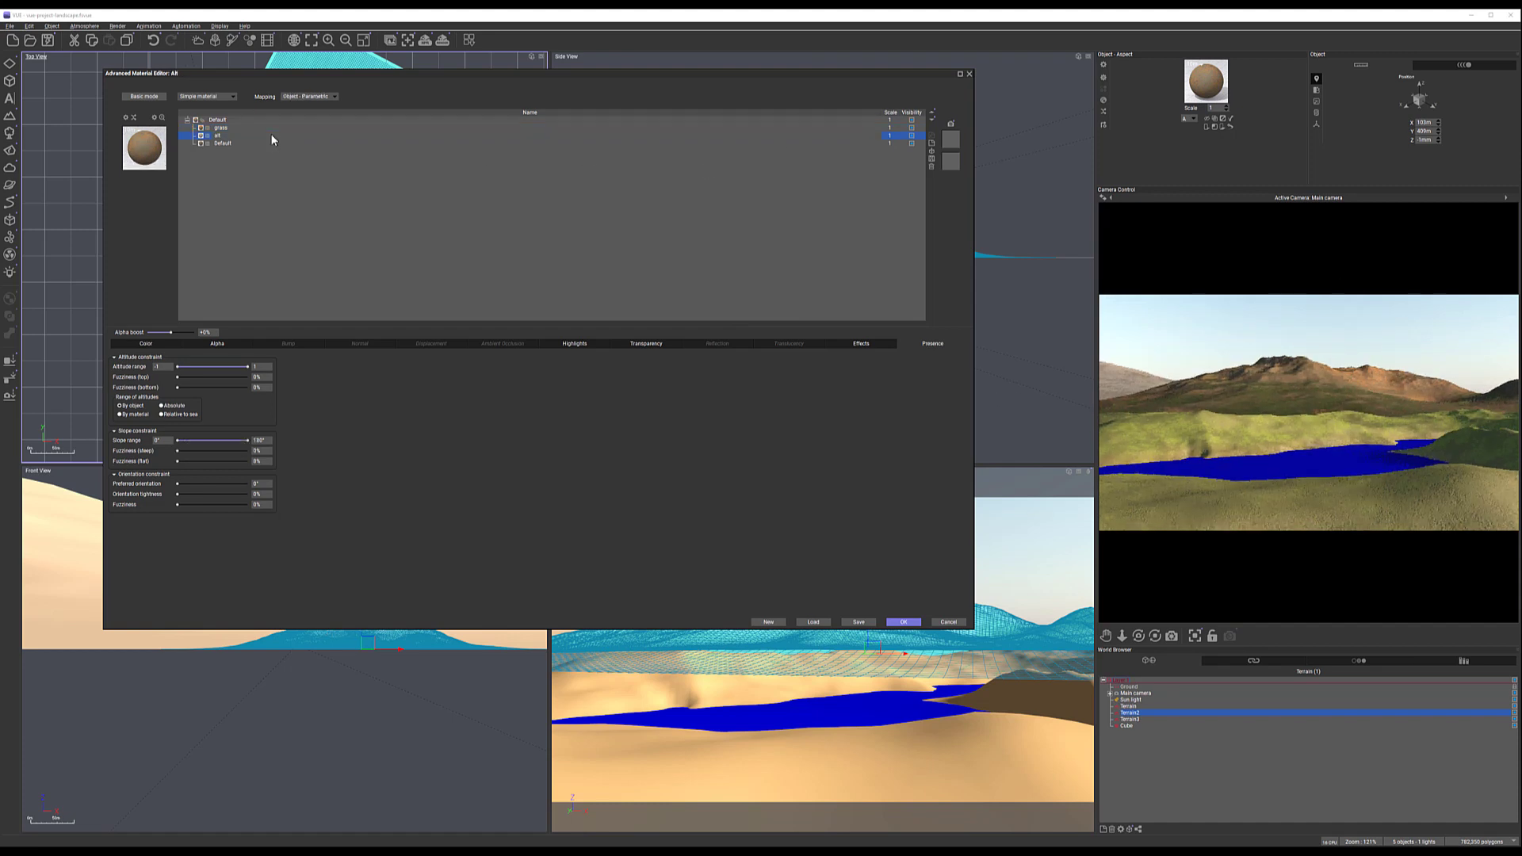
left_click(932, 115)
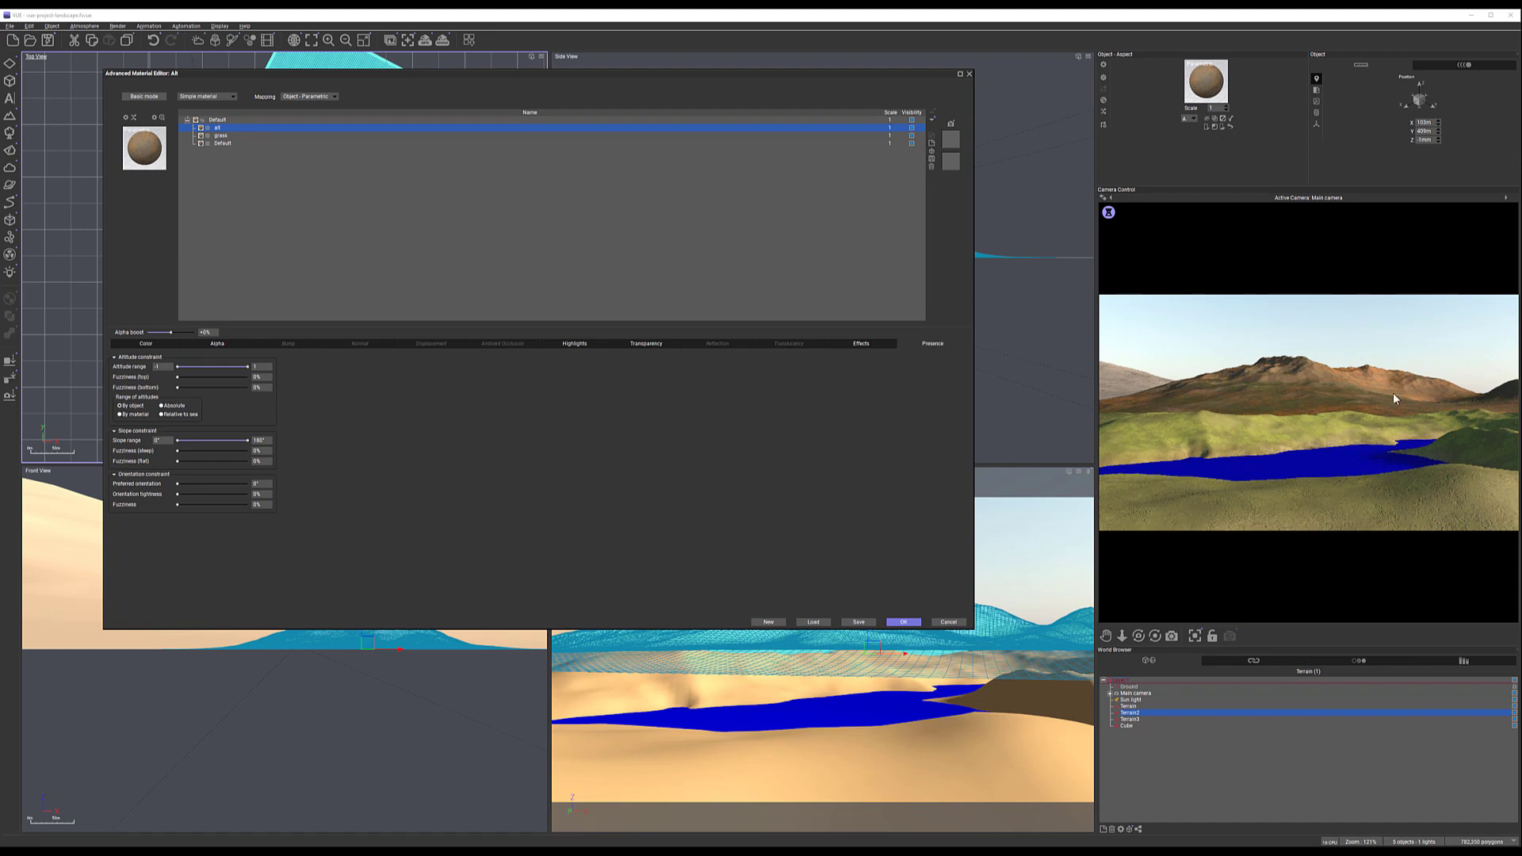
right_click(1419, 397)
right_click(1103, 411)
right_click(1436, 424)
right_click(1267, 390)
left_click(902, 623)
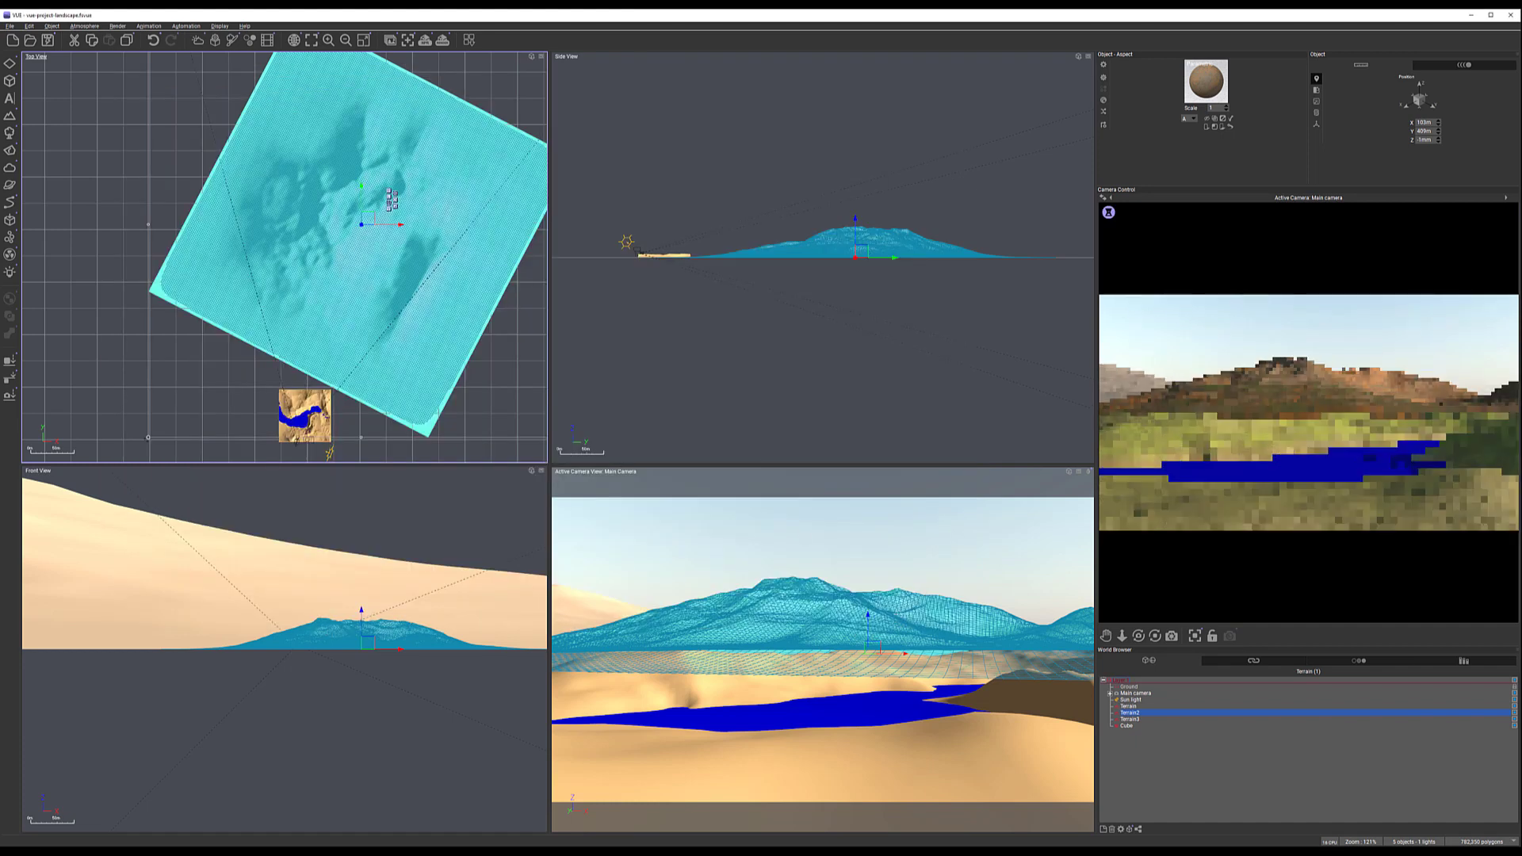
key("ctrl+s")
Frame the foreground lake terrain around the camera closely in the top view
right_click_drag(450, 235, 488, 97)
scroll(335, 285, "up", 9)
right_click_drag(420, 261, 410, 270)
scroll(410, 271, "up", 4)
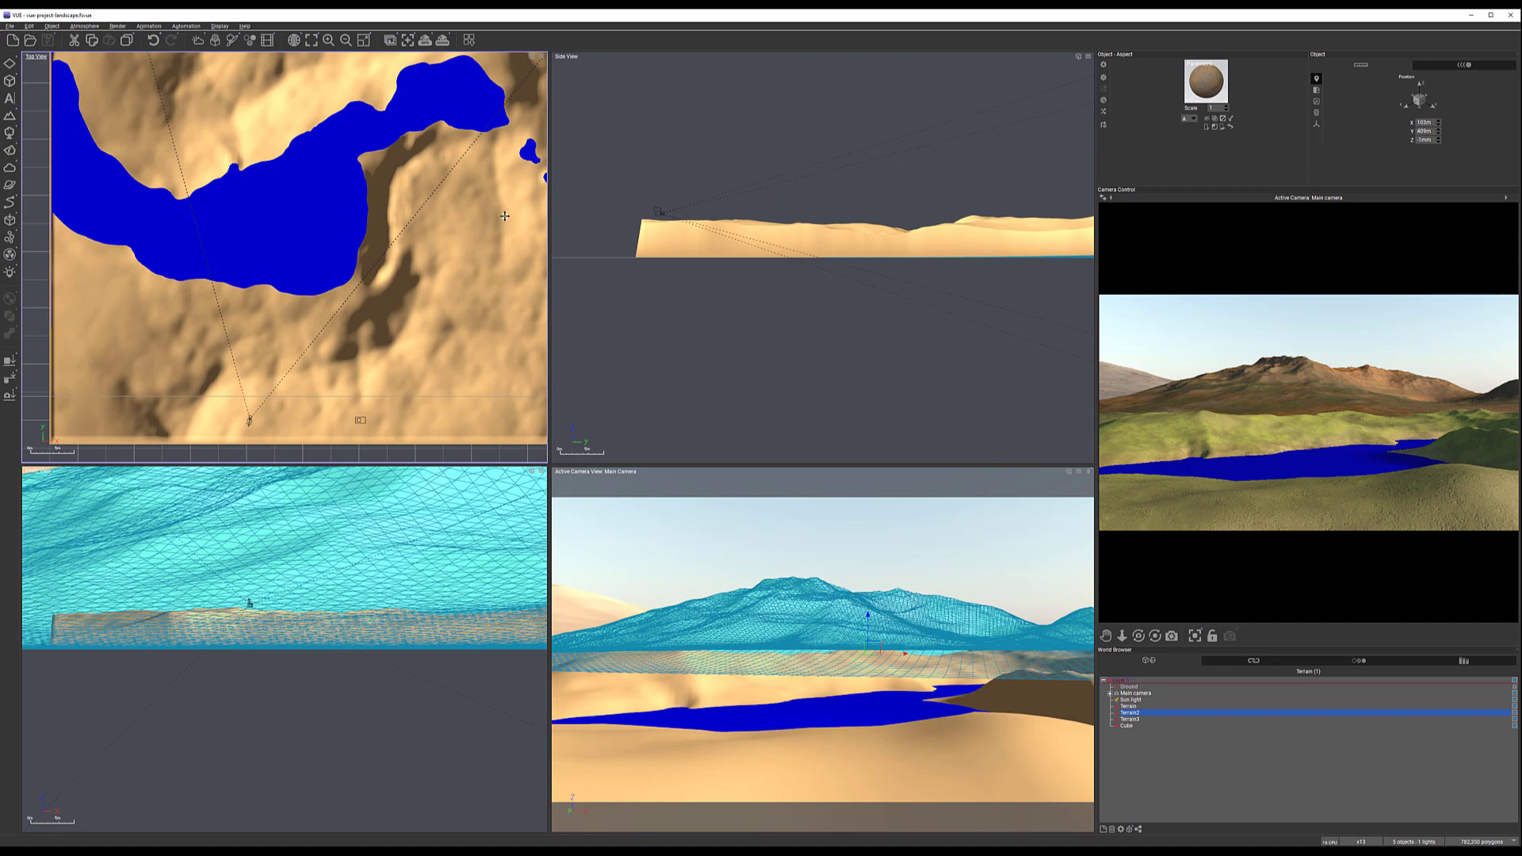
right_click_drag(430, 228, 506, 173)
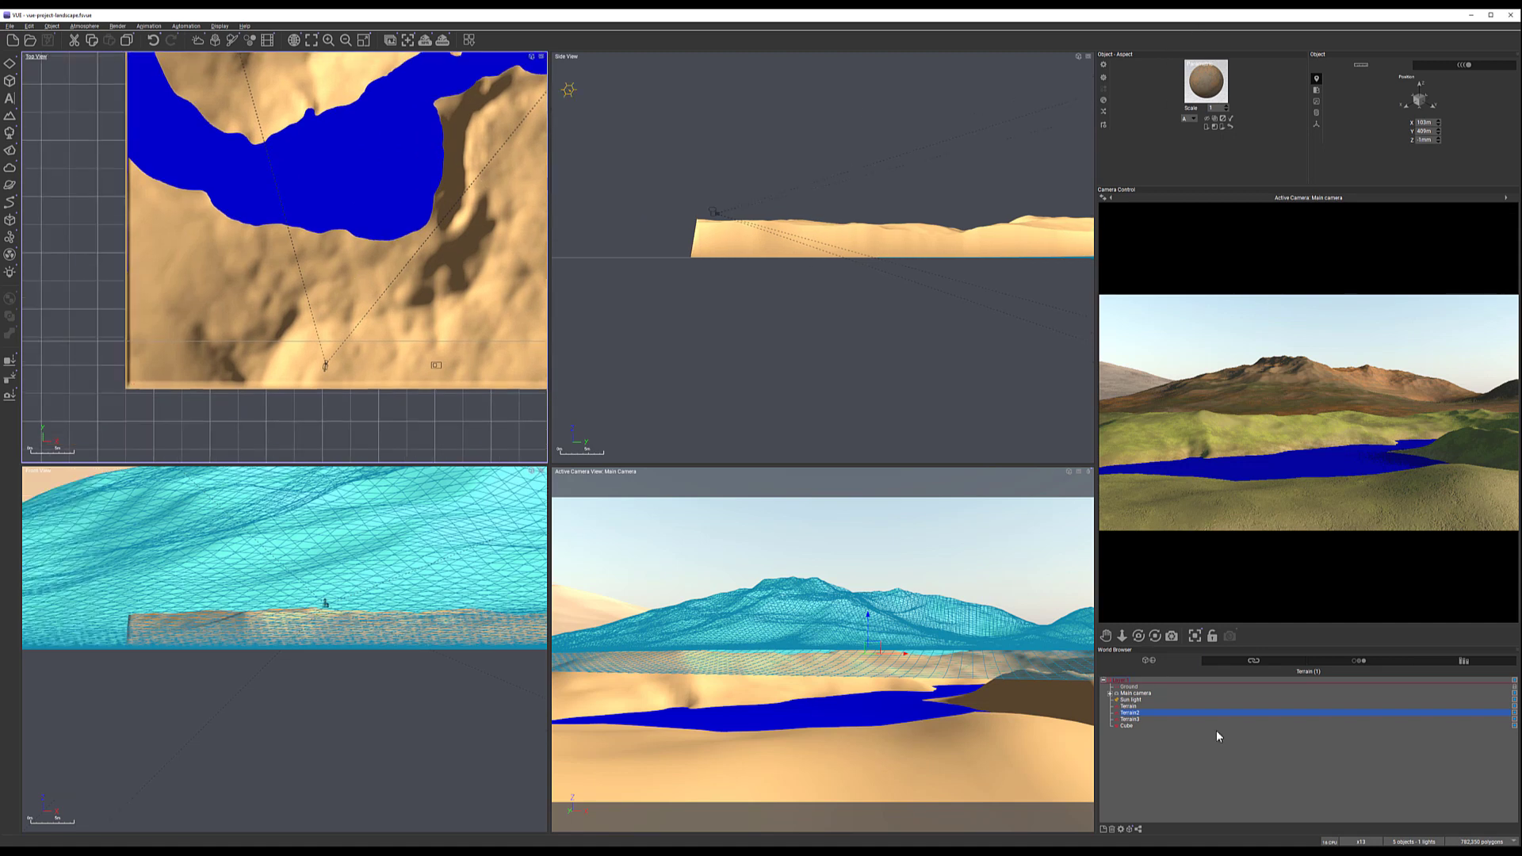
Rename the lake terrain around the camera as Foreground
left_click(1136, 706)
double_click(1138, 708)
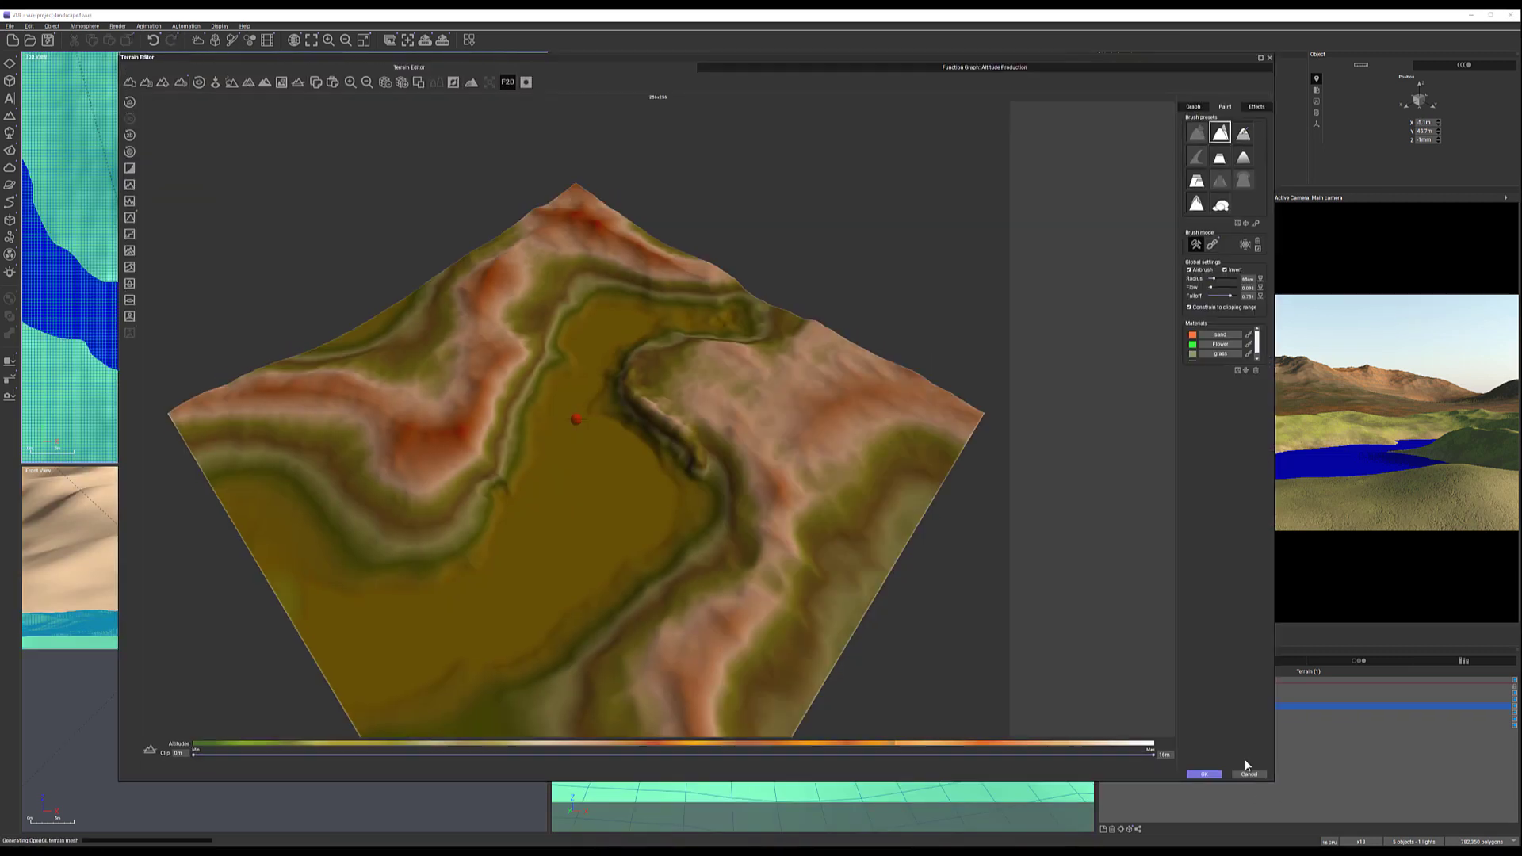
left_click(1246, 762)
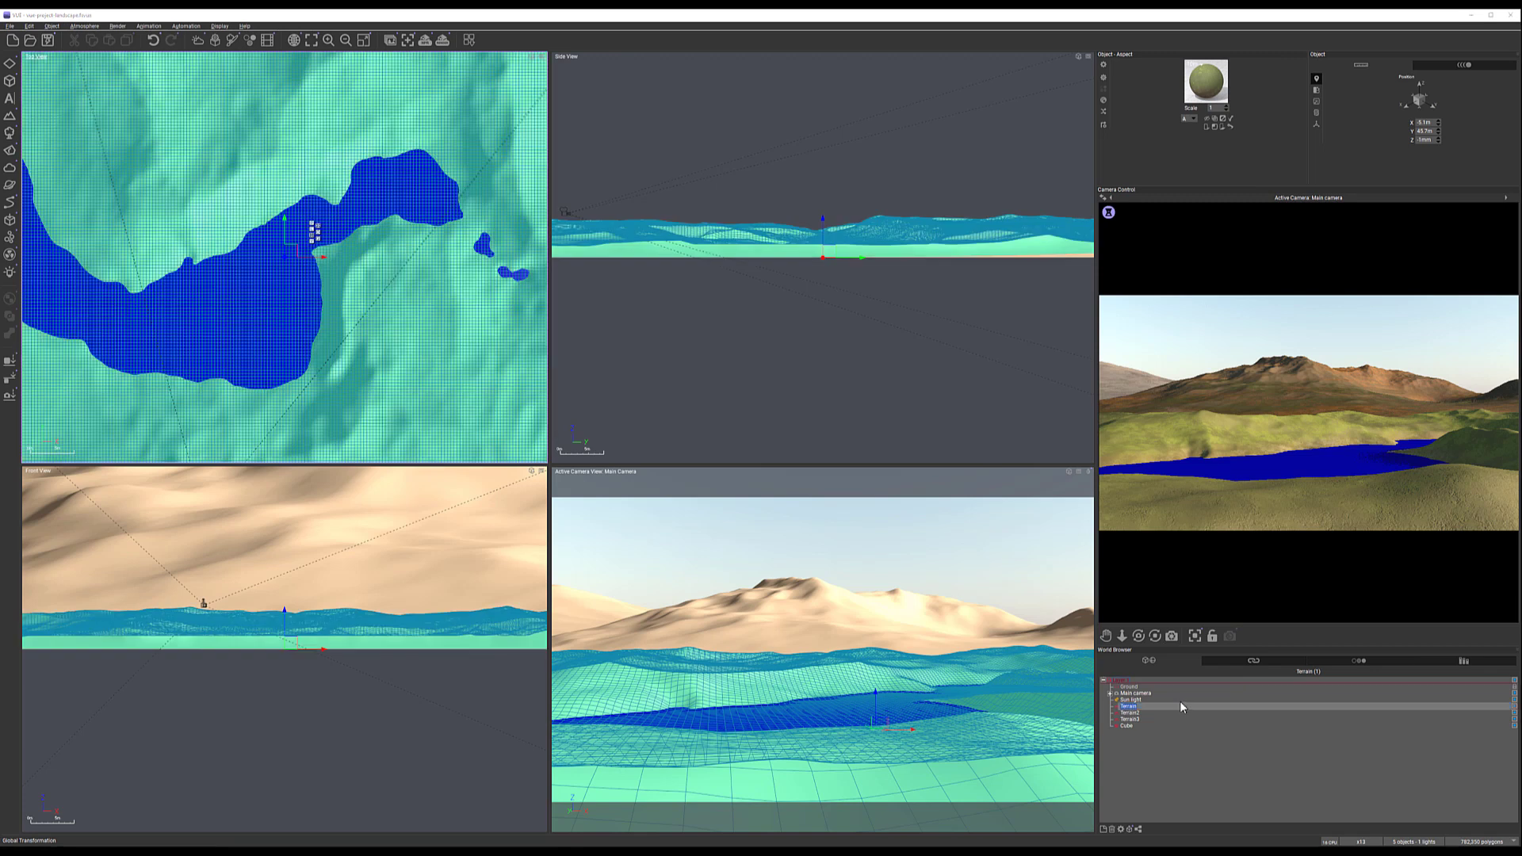
type("T")
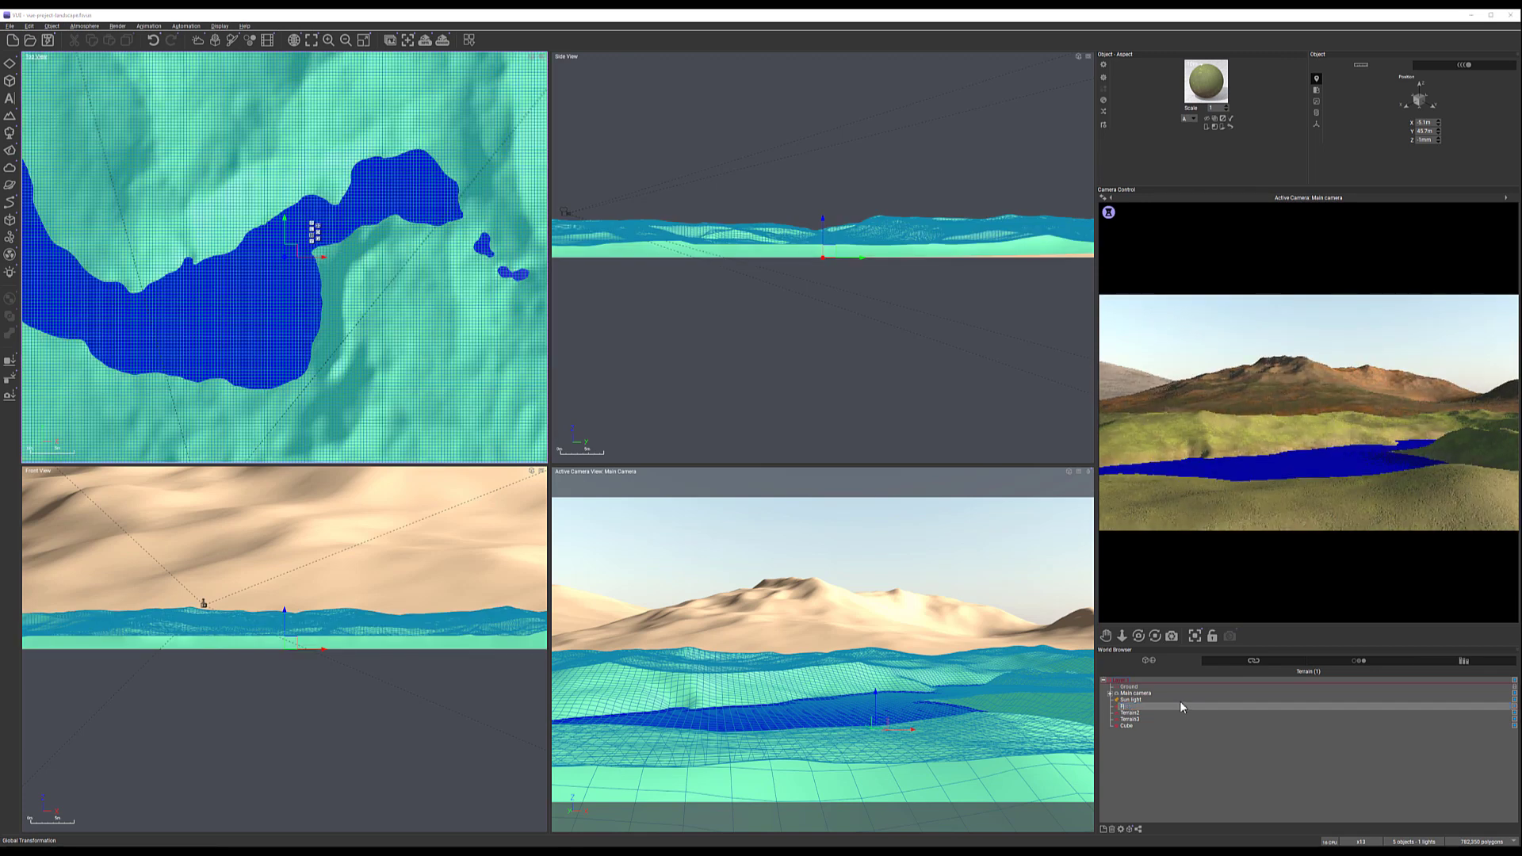
type("oreground")
Rename the mountain terrain Terrain2 as Mid and the farthest terrain Terrain3 as Background
left_click(1129, 712)
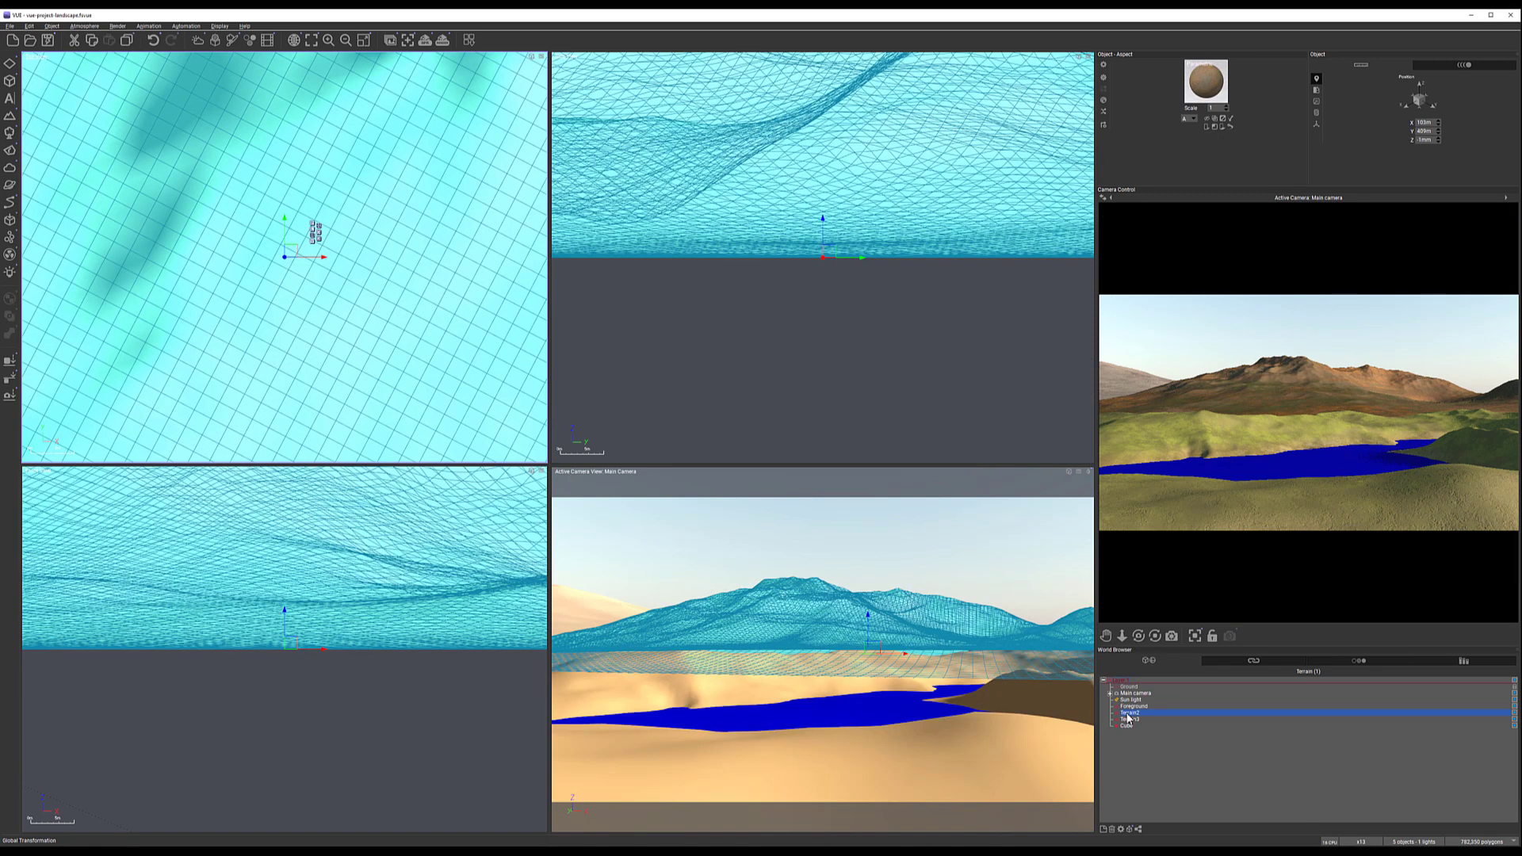
left_click(1127, 715)
type("Mid")
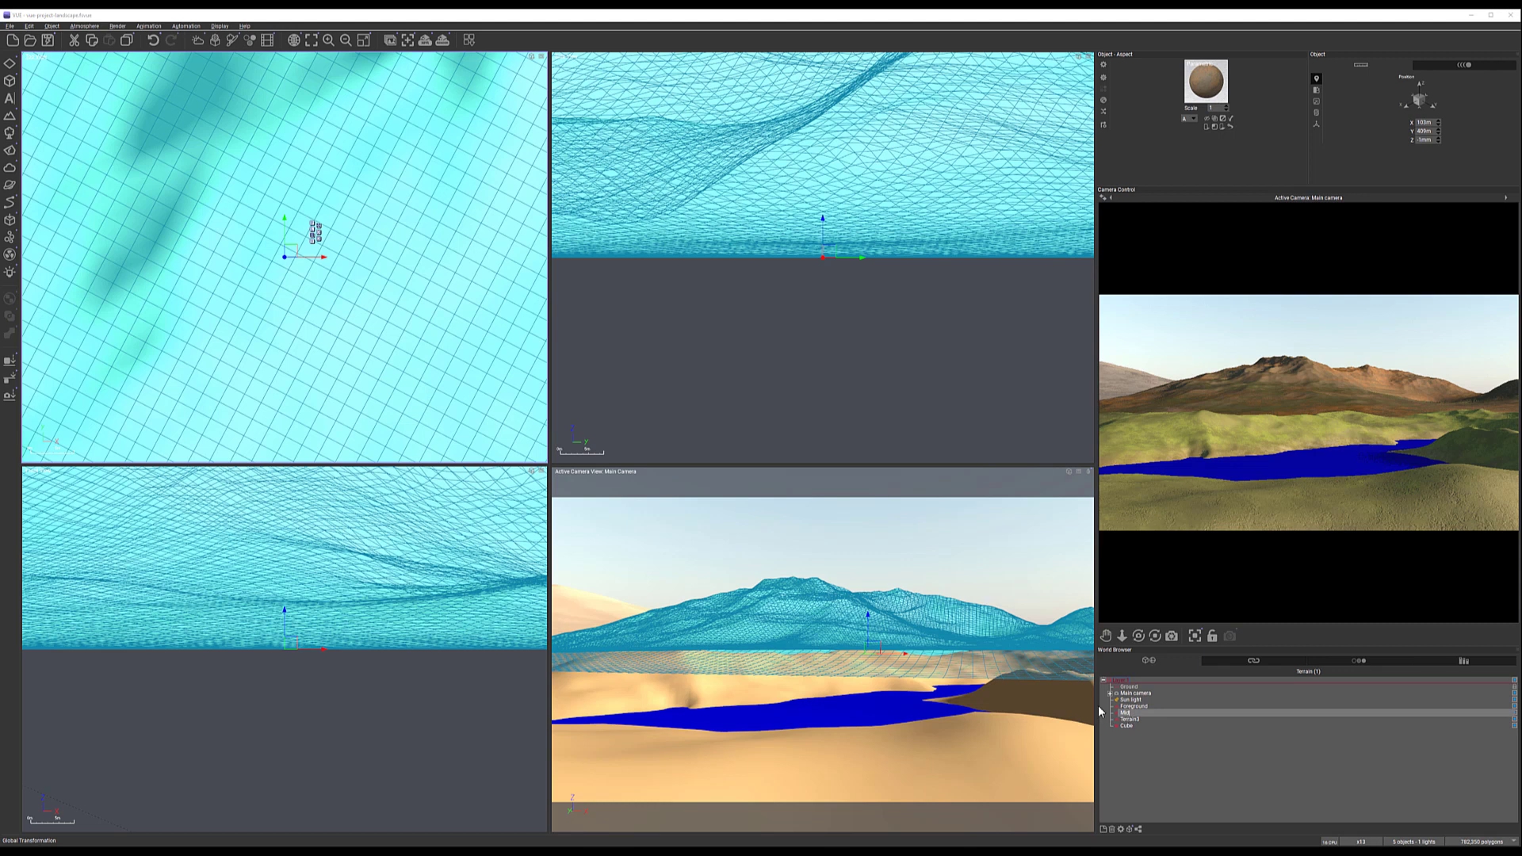
key("Return")
left_click(1138, 721)
left_click(1136, 721)
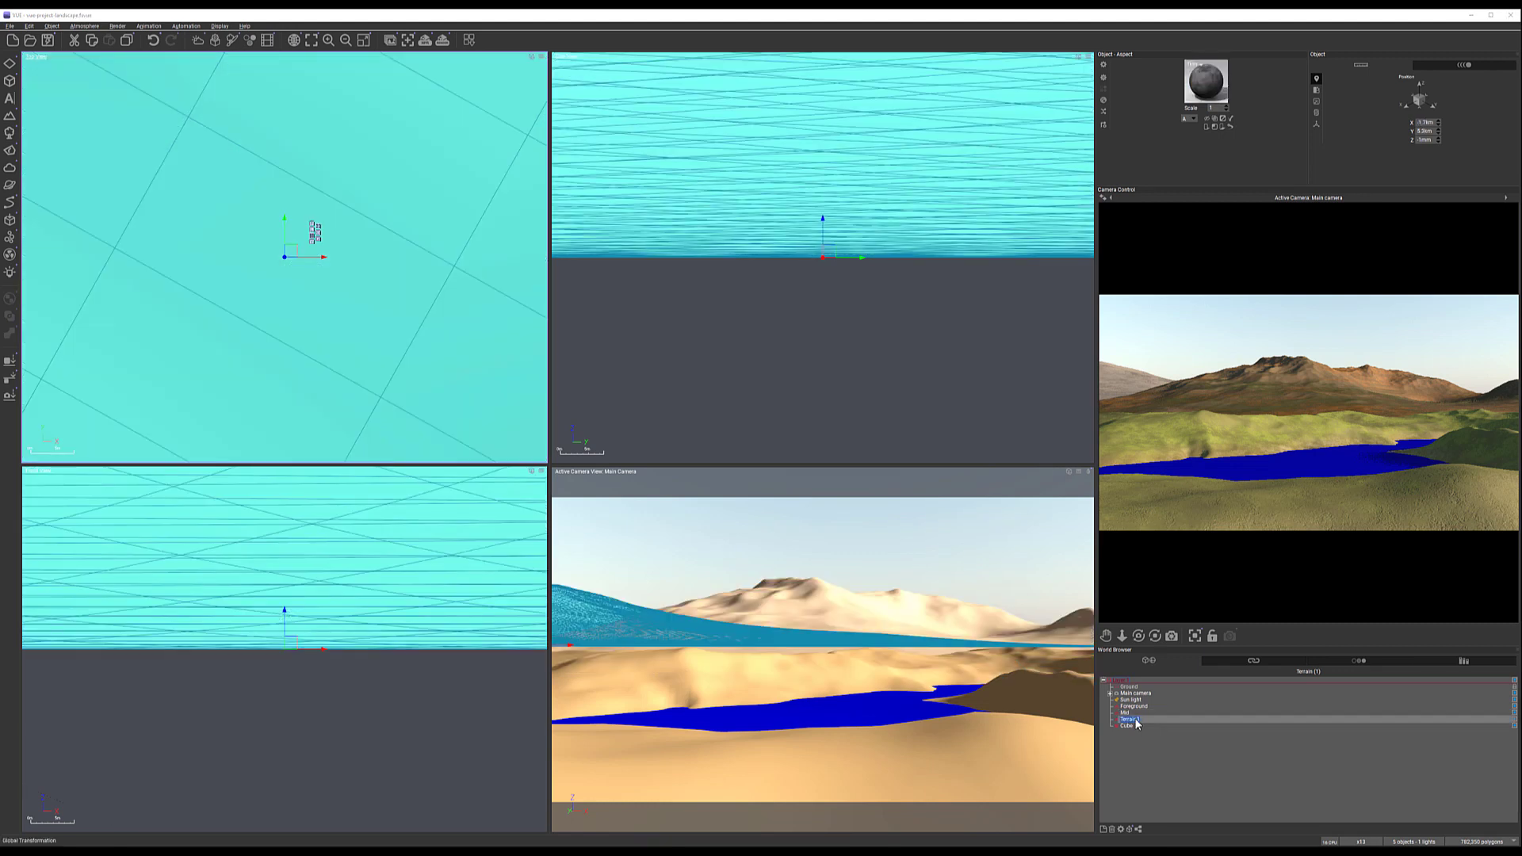
type("Background")
key("Return")
left_click(1140, 707)
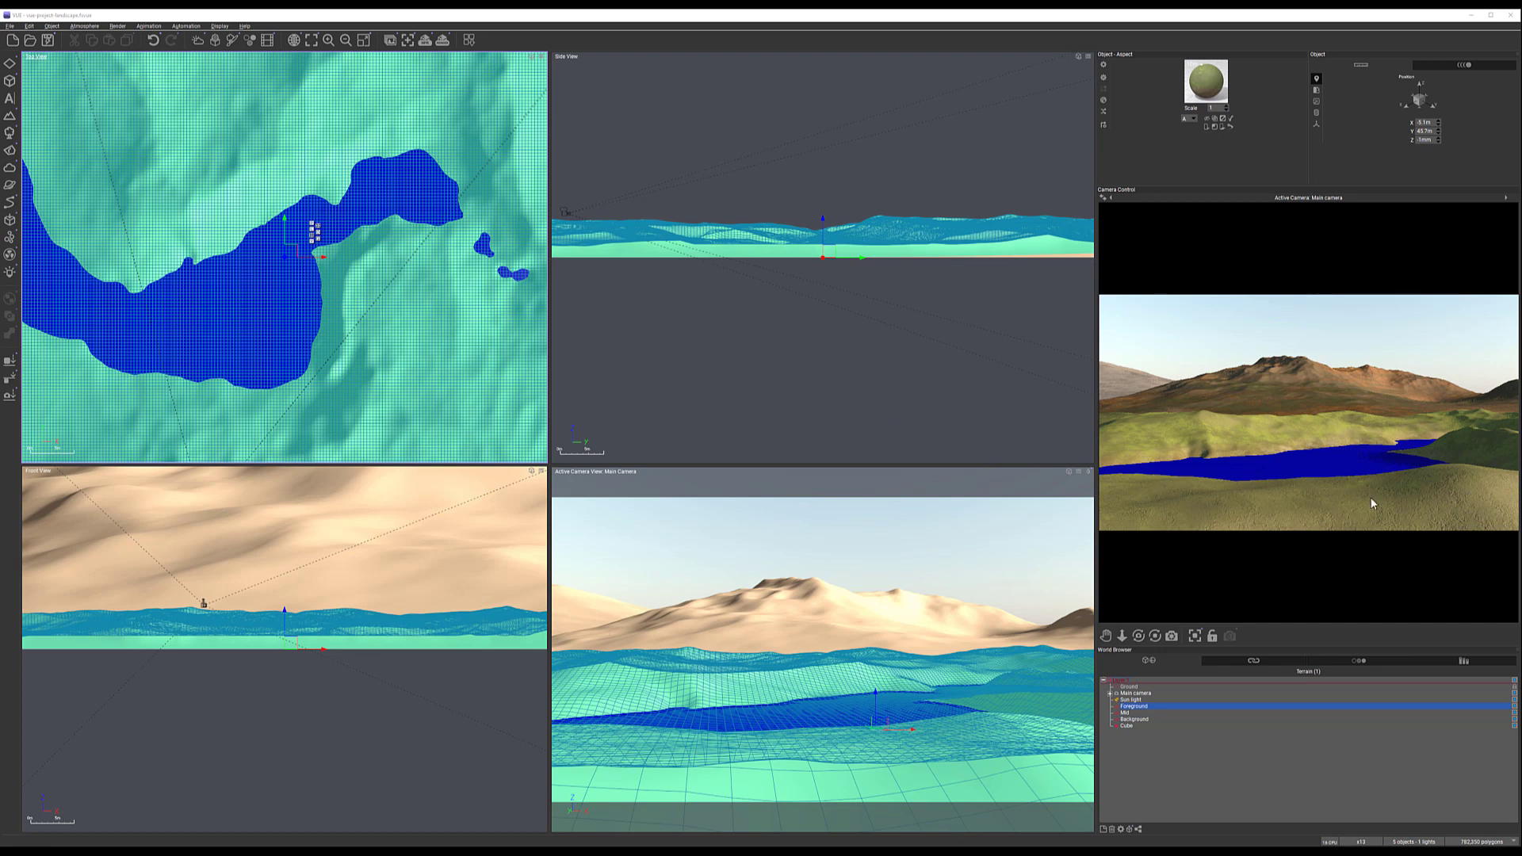
double_click(1203, 89)
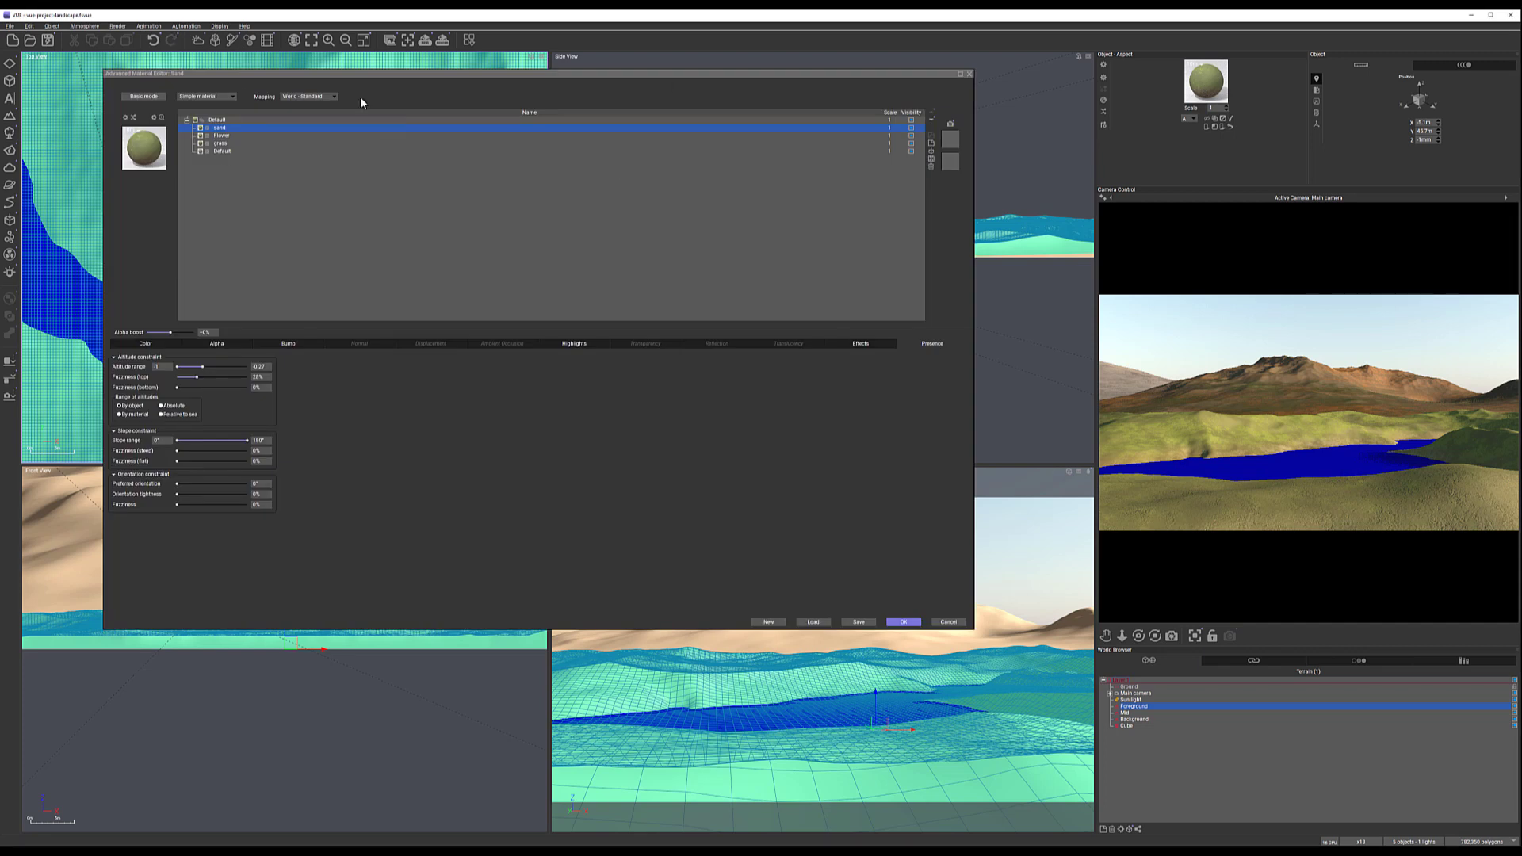
left_click_drag(391, 72, 458, 103)
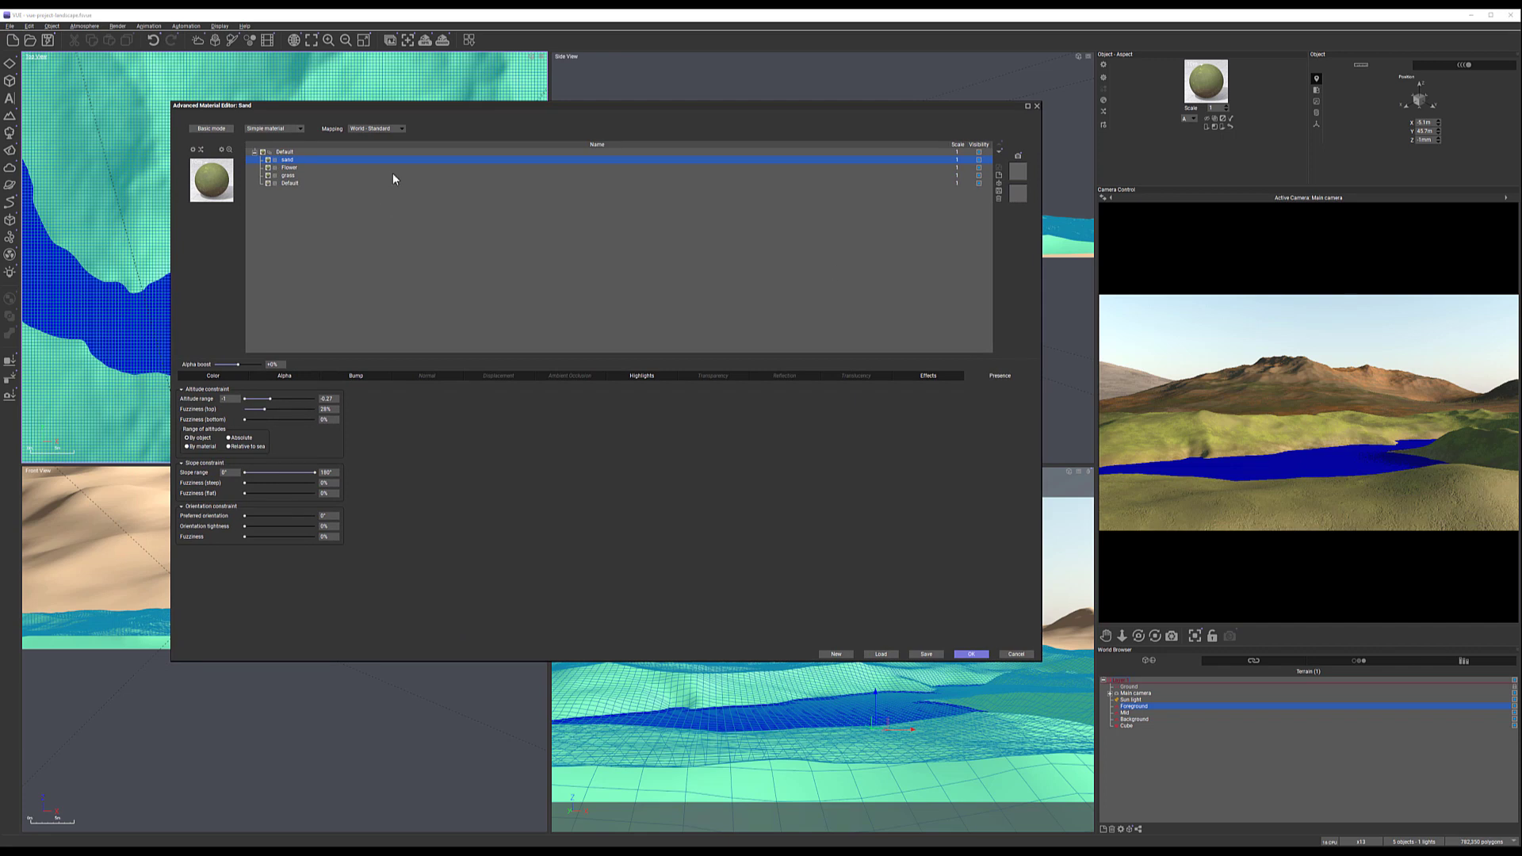
left_click(300, 128)
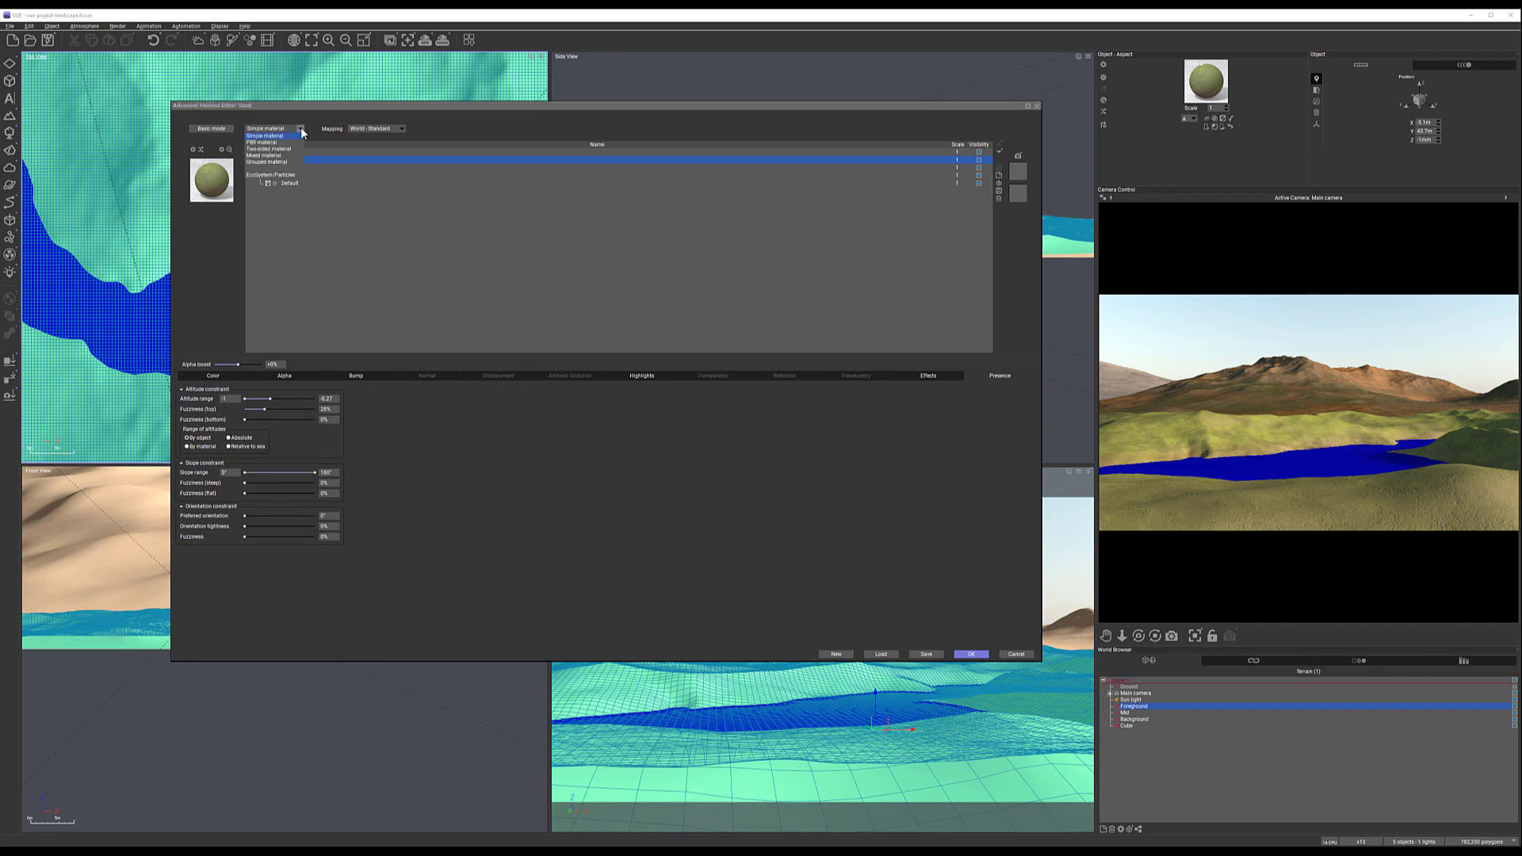
left_click(284, 176)
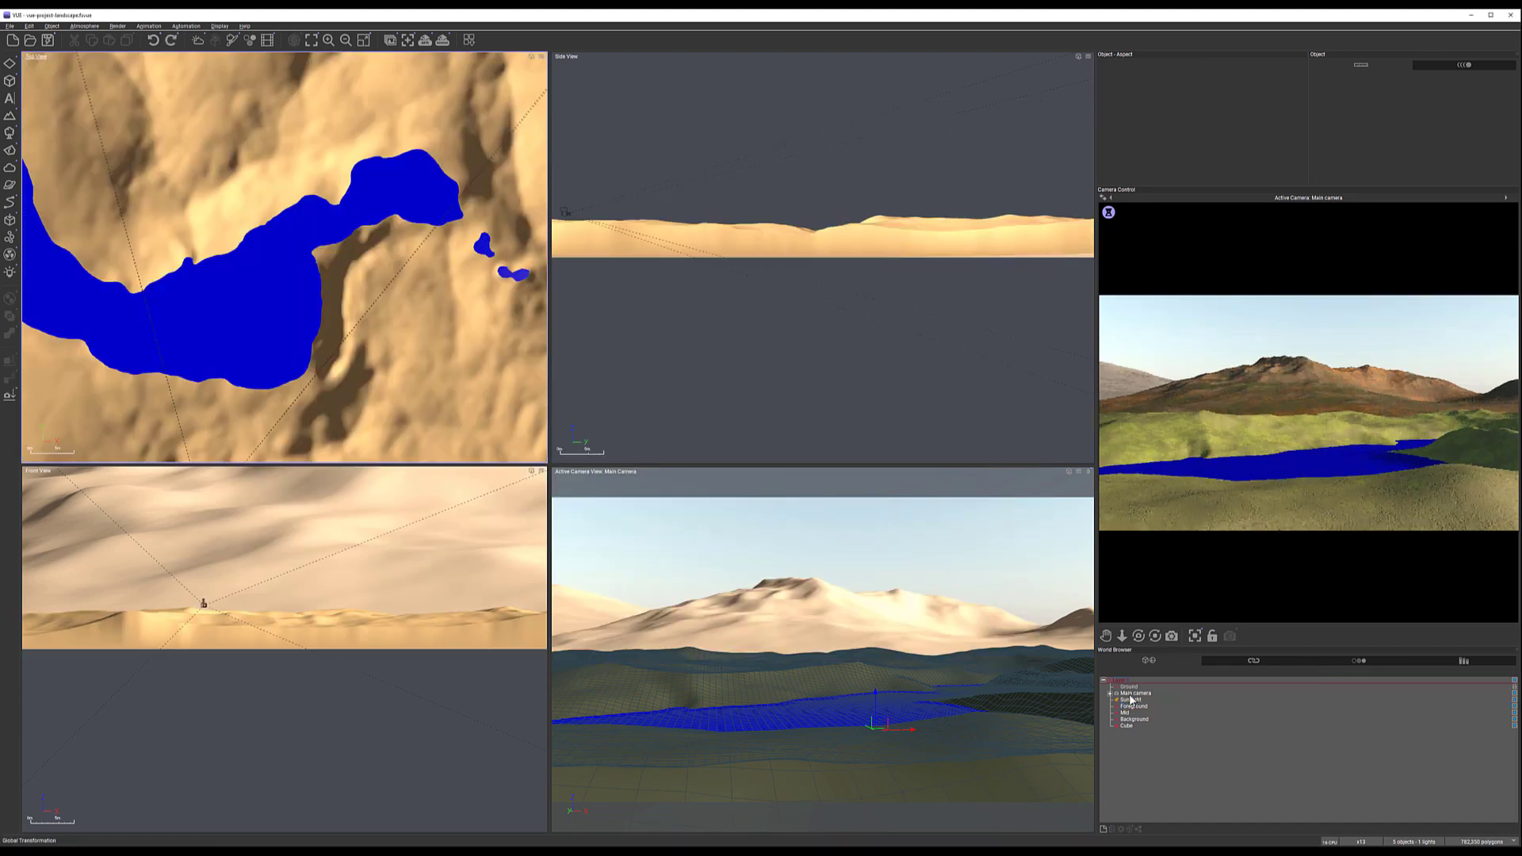
Add an EcoSystem/Particles layer named Grass eco above the sand layer in the Foreground terrain's material
left_click(1135, 707)
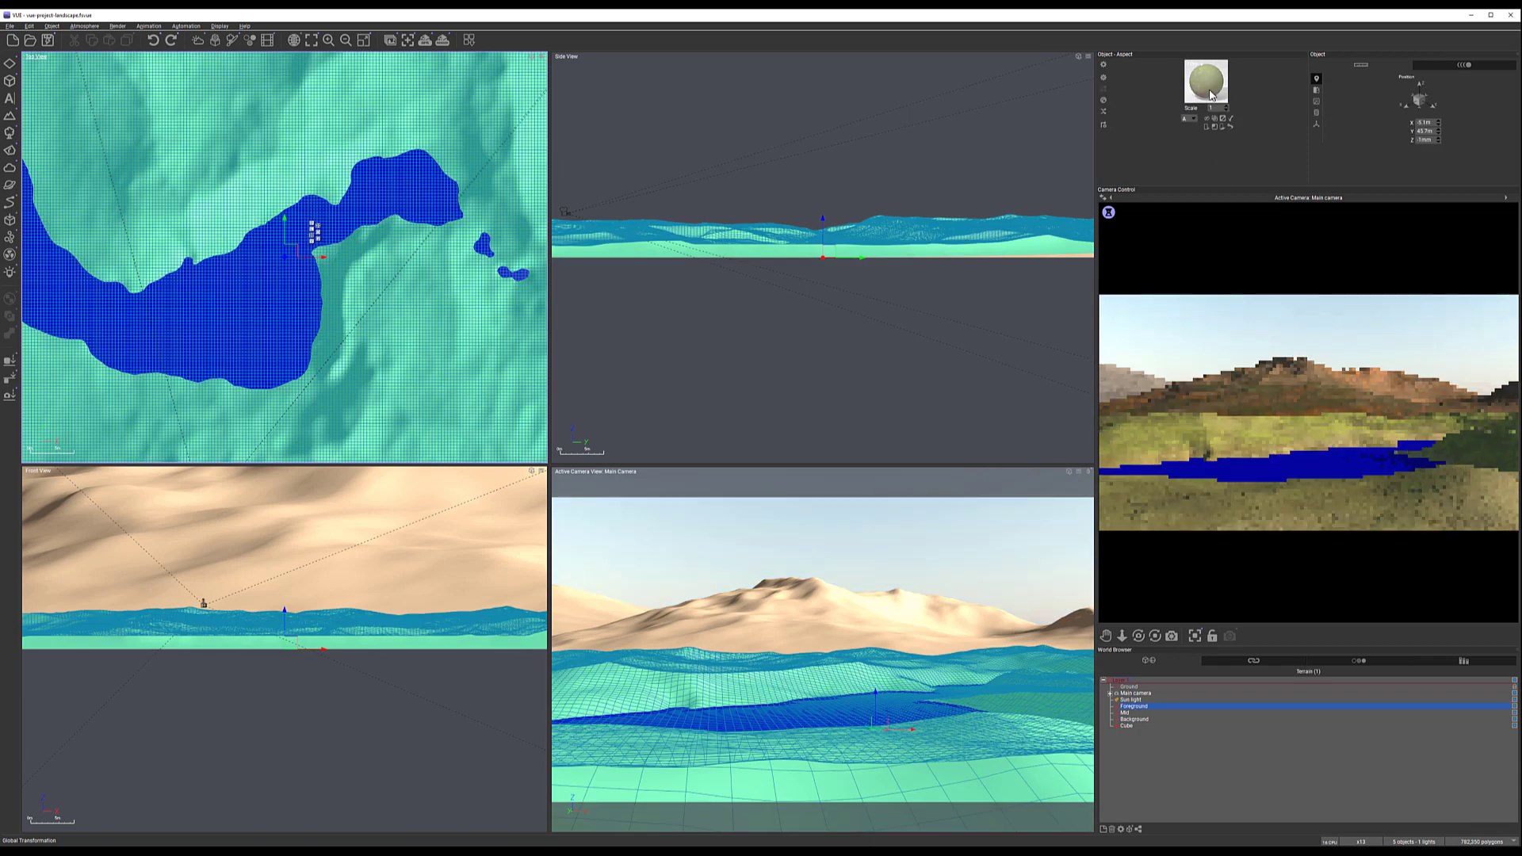
double_click(1208, 82)
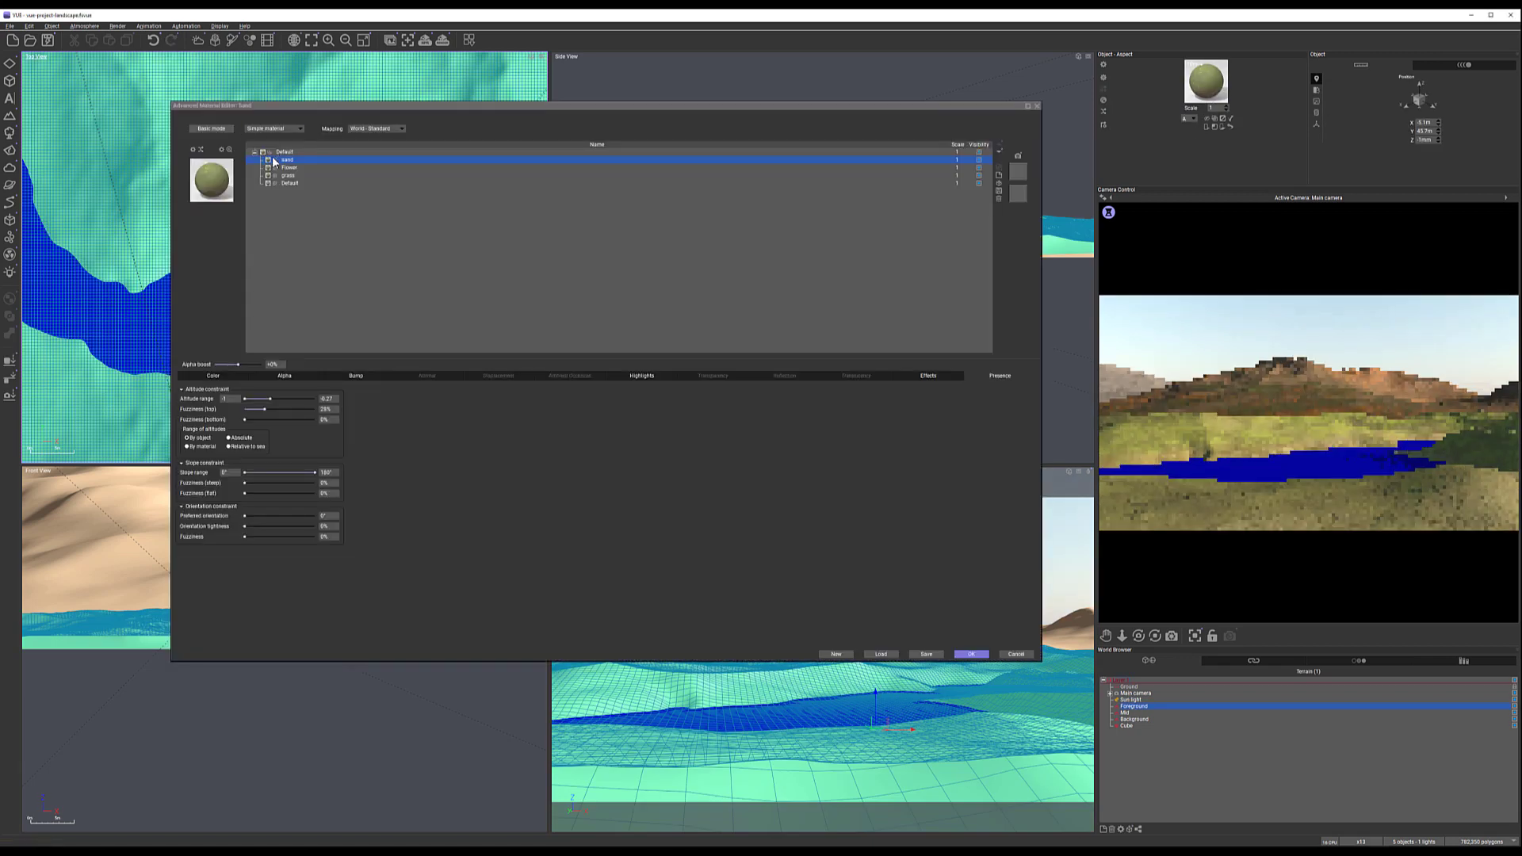
left_click(998, 174)
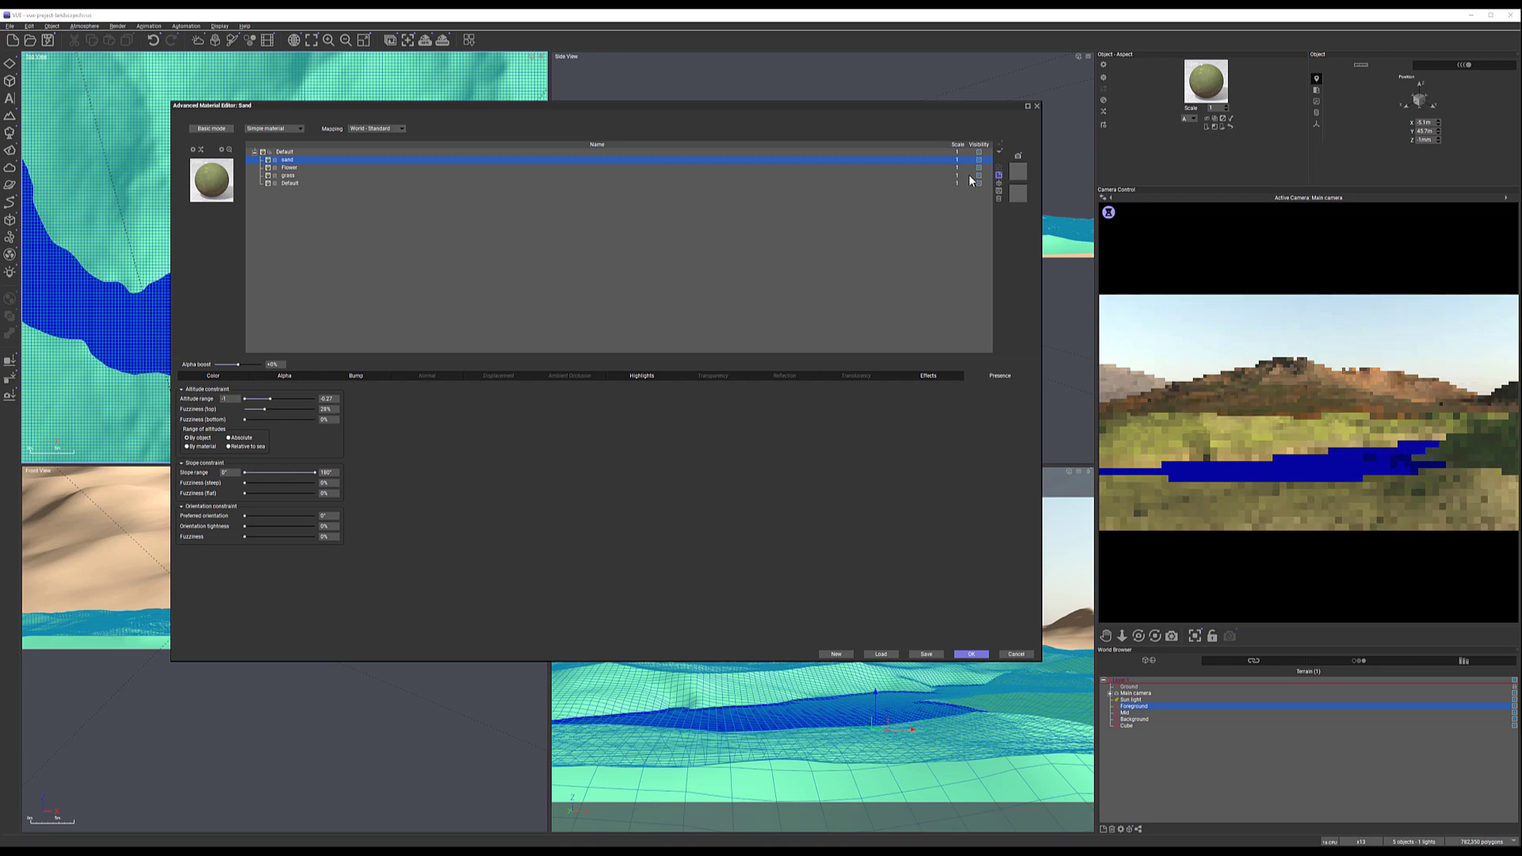
left_click(300, 129)
left_click(270, 175)
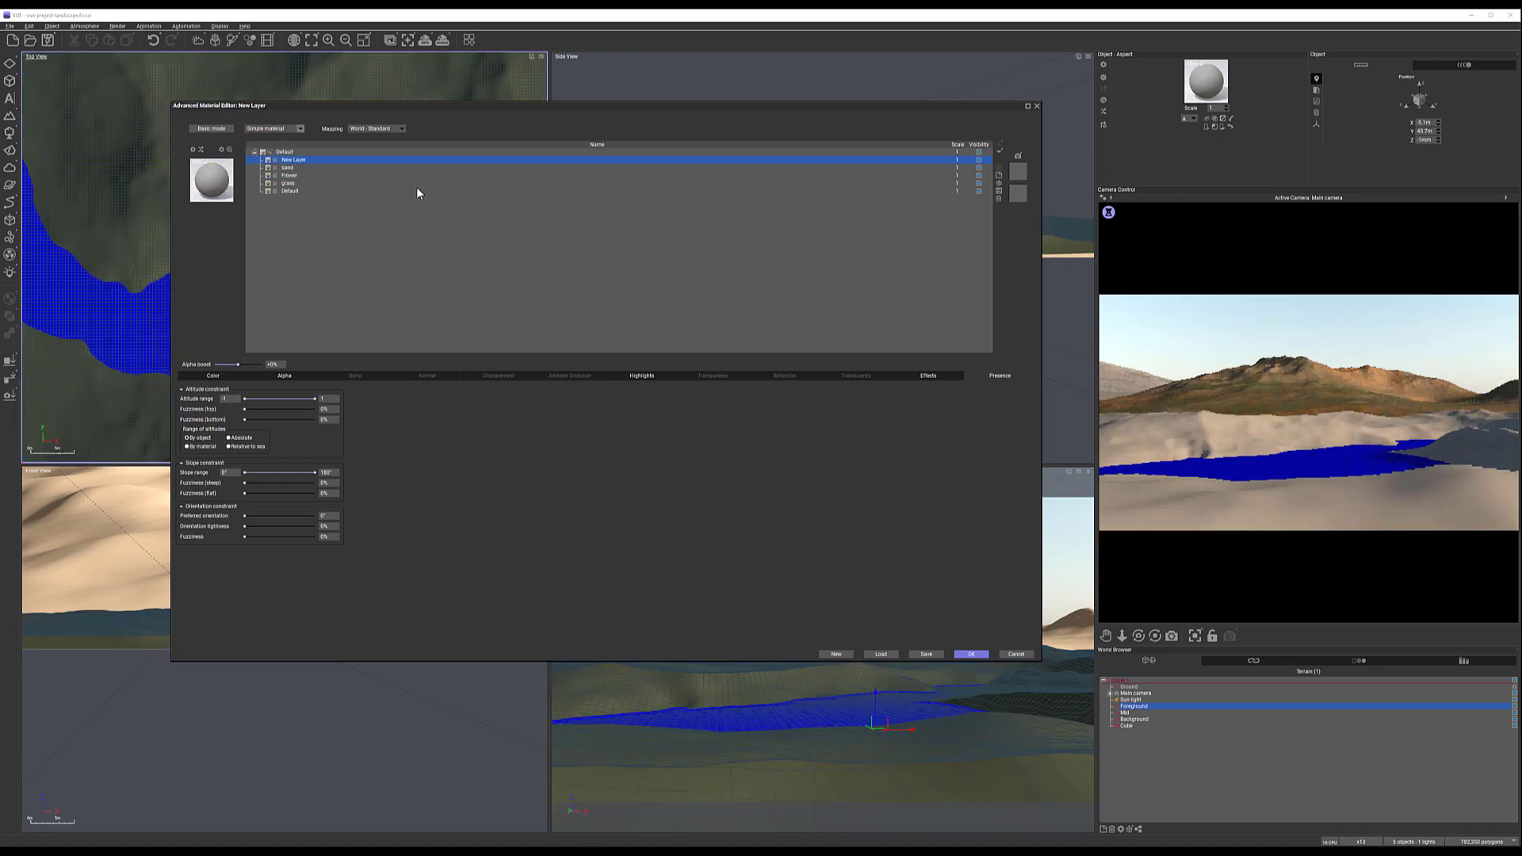
double_click(306, 160)
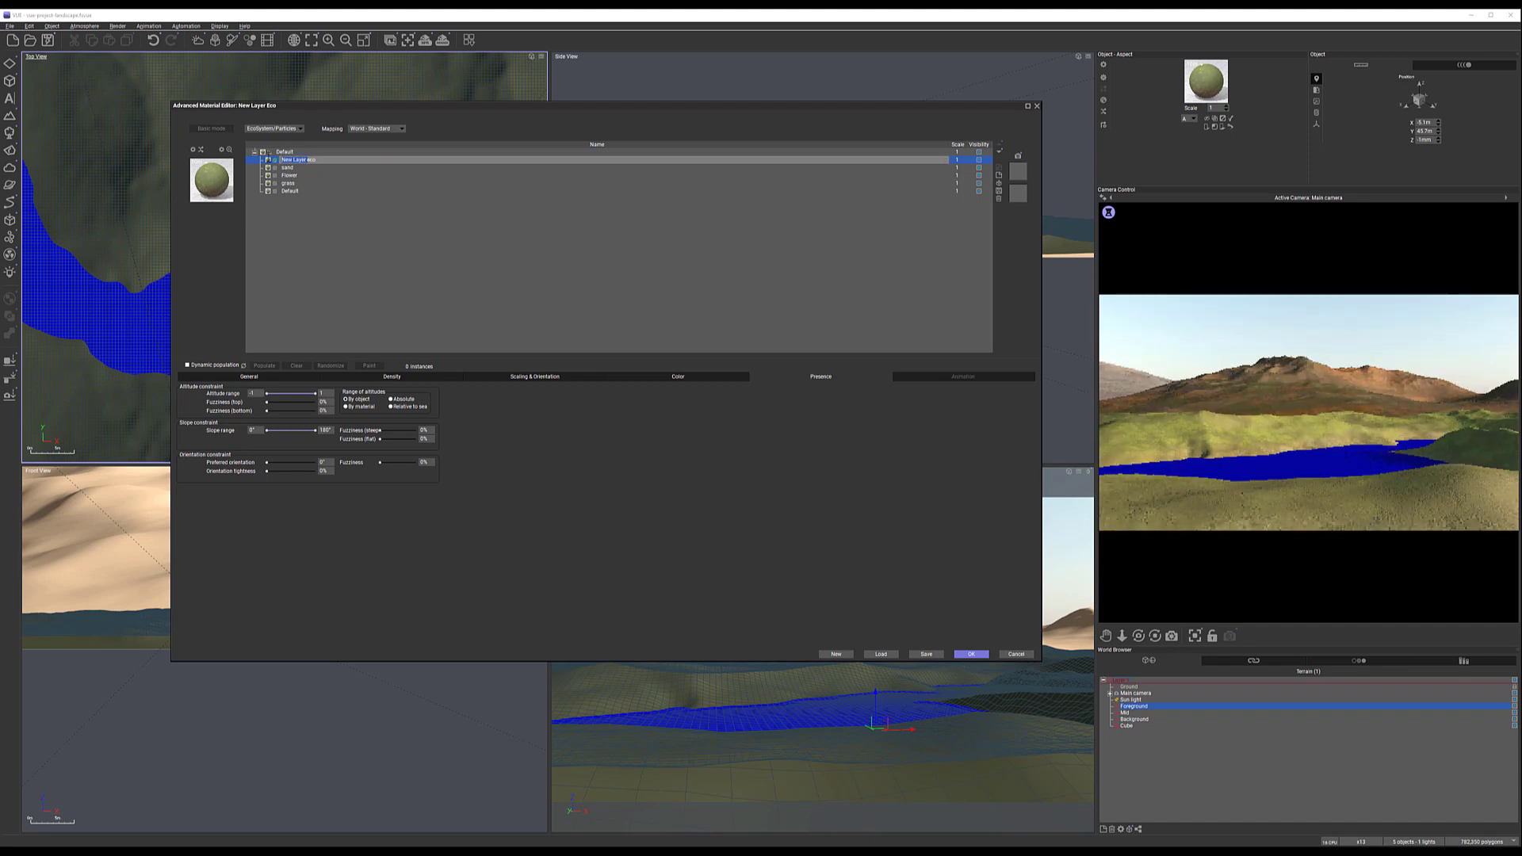
type("Grass")
Add the Bunch of Grass Long plant to the Grass eco layer's ecosystem population
left_click(231, 376)
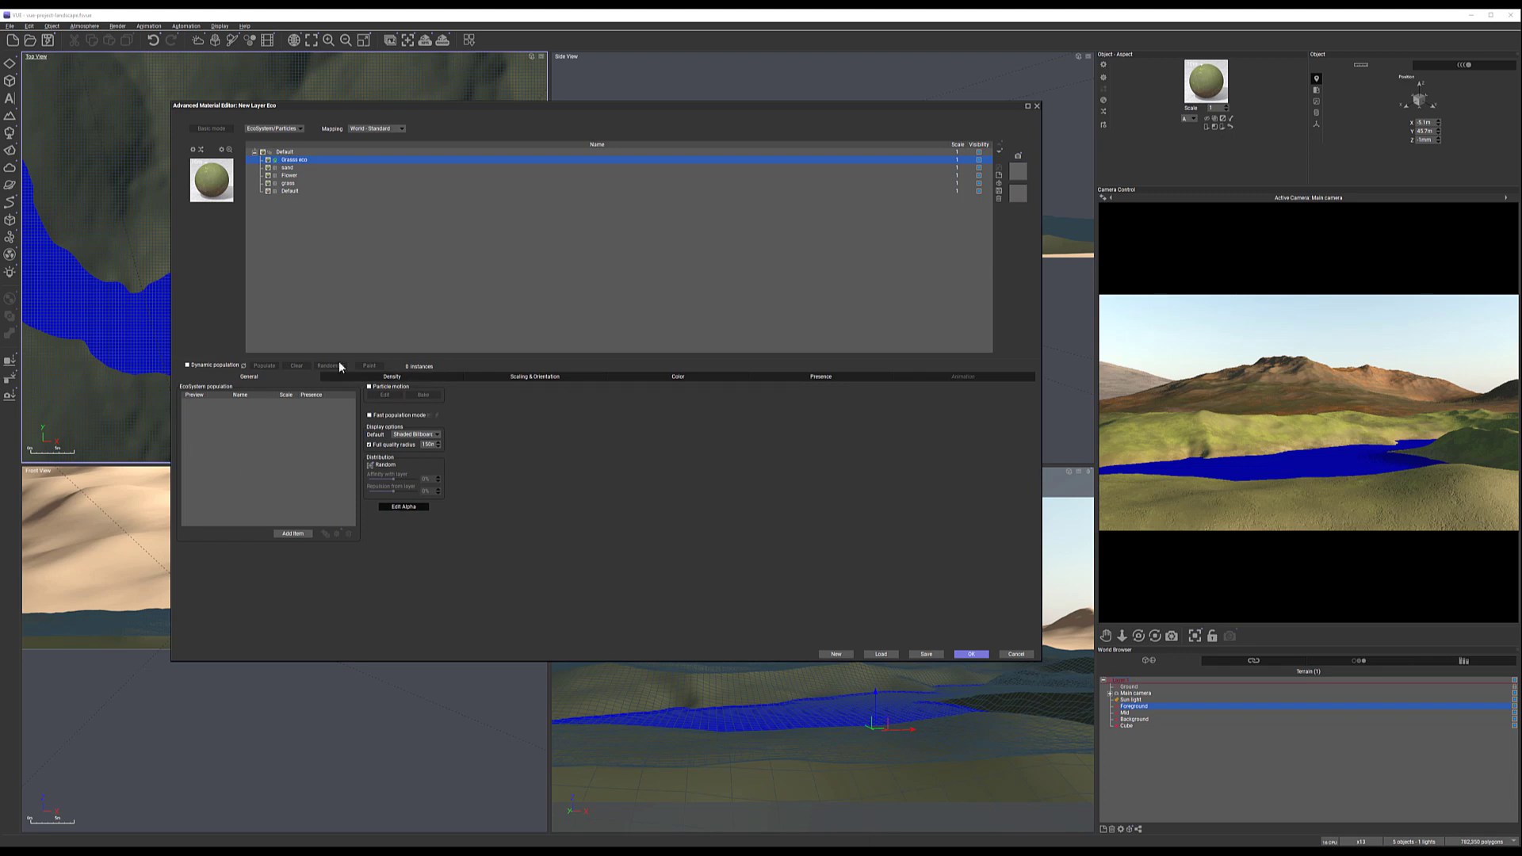
left_click(298, 533)
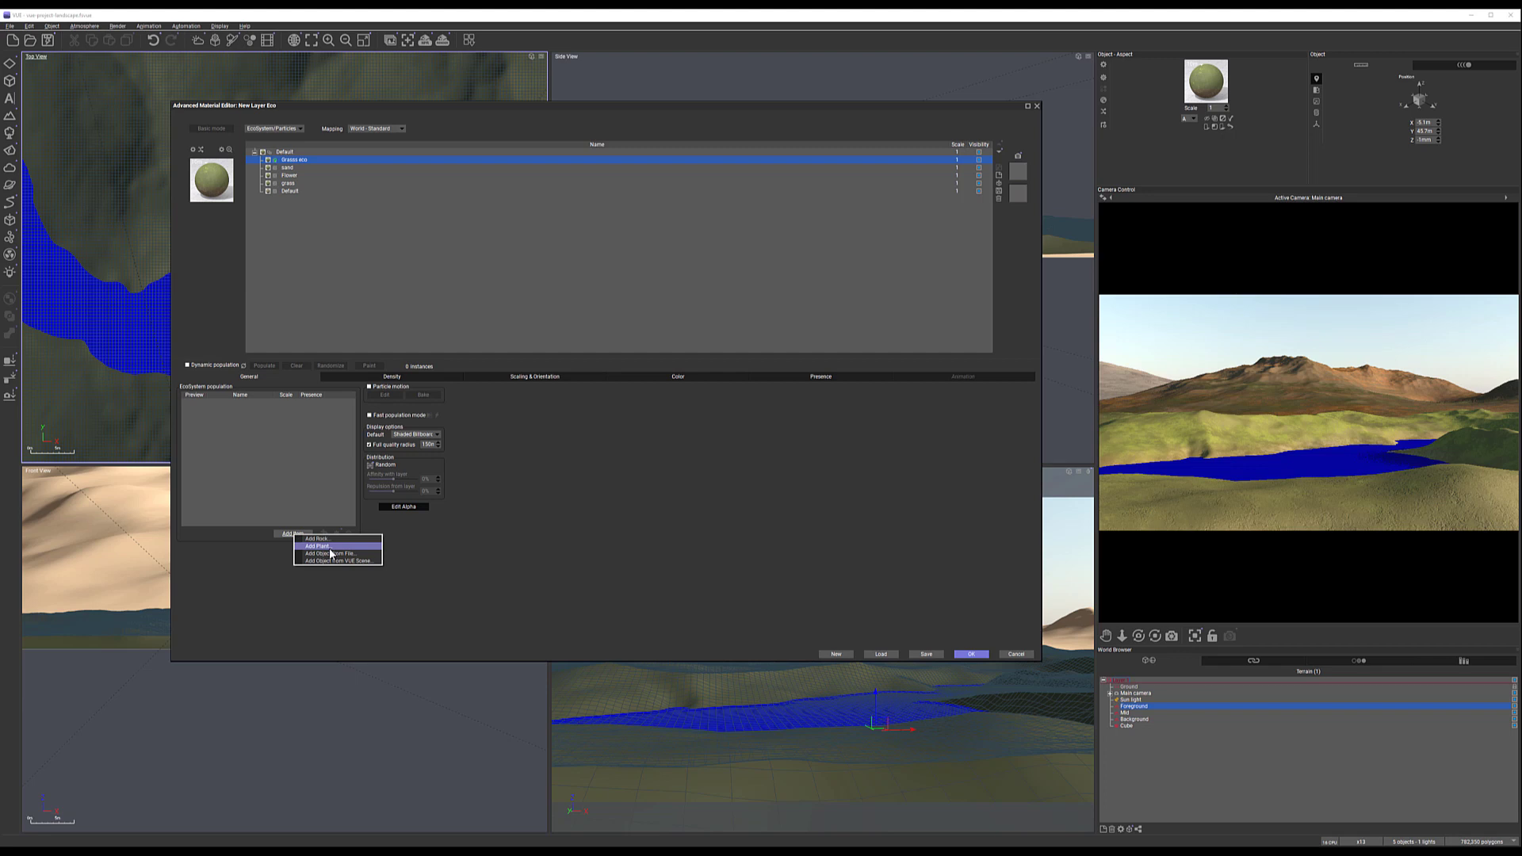
left_click(329, 547)
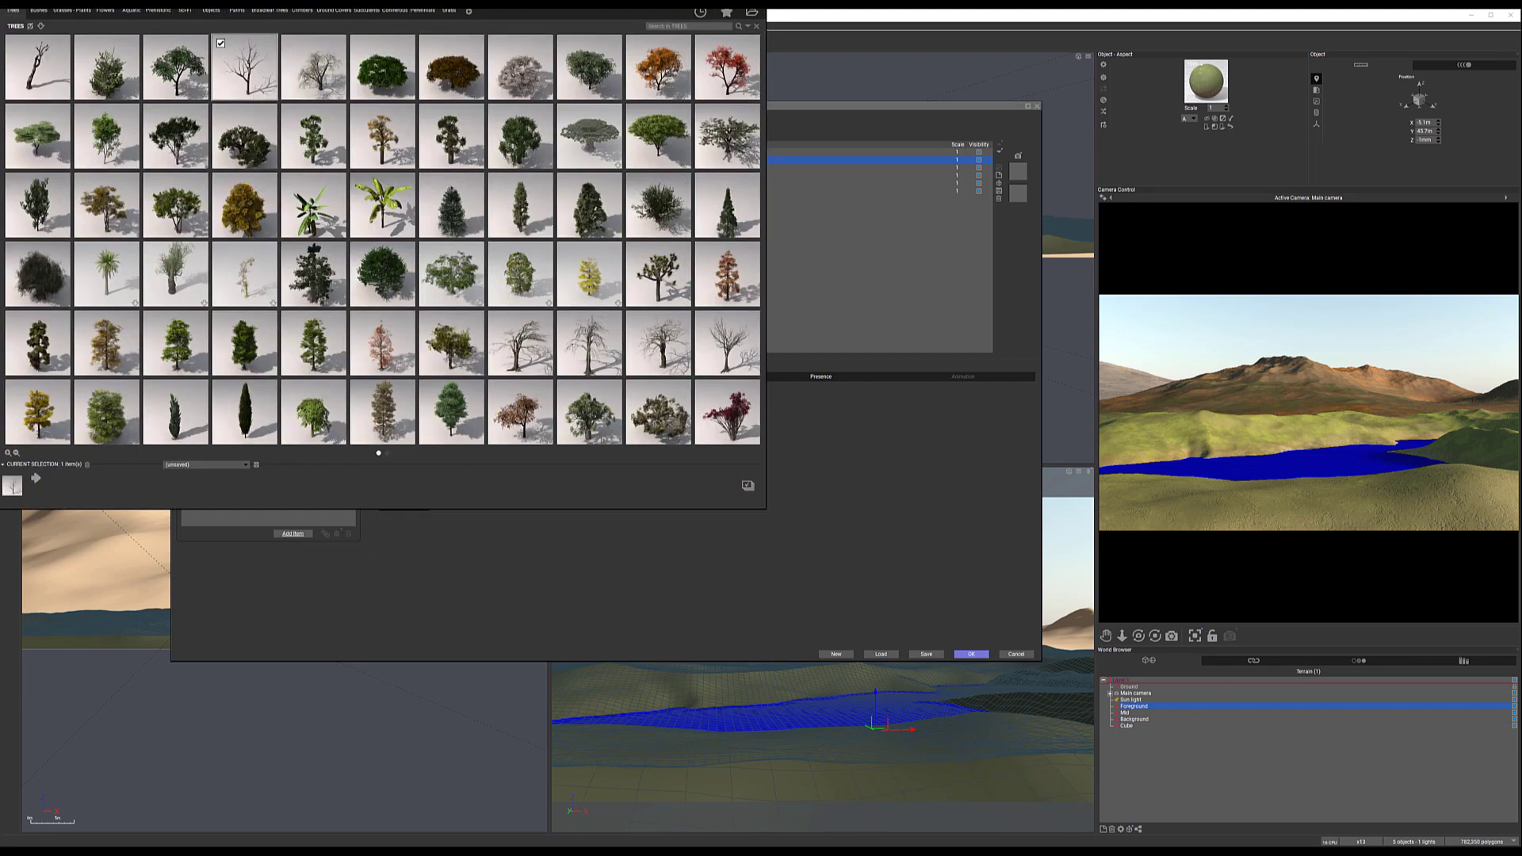
left_click_drag(466, 2, 742, 162)
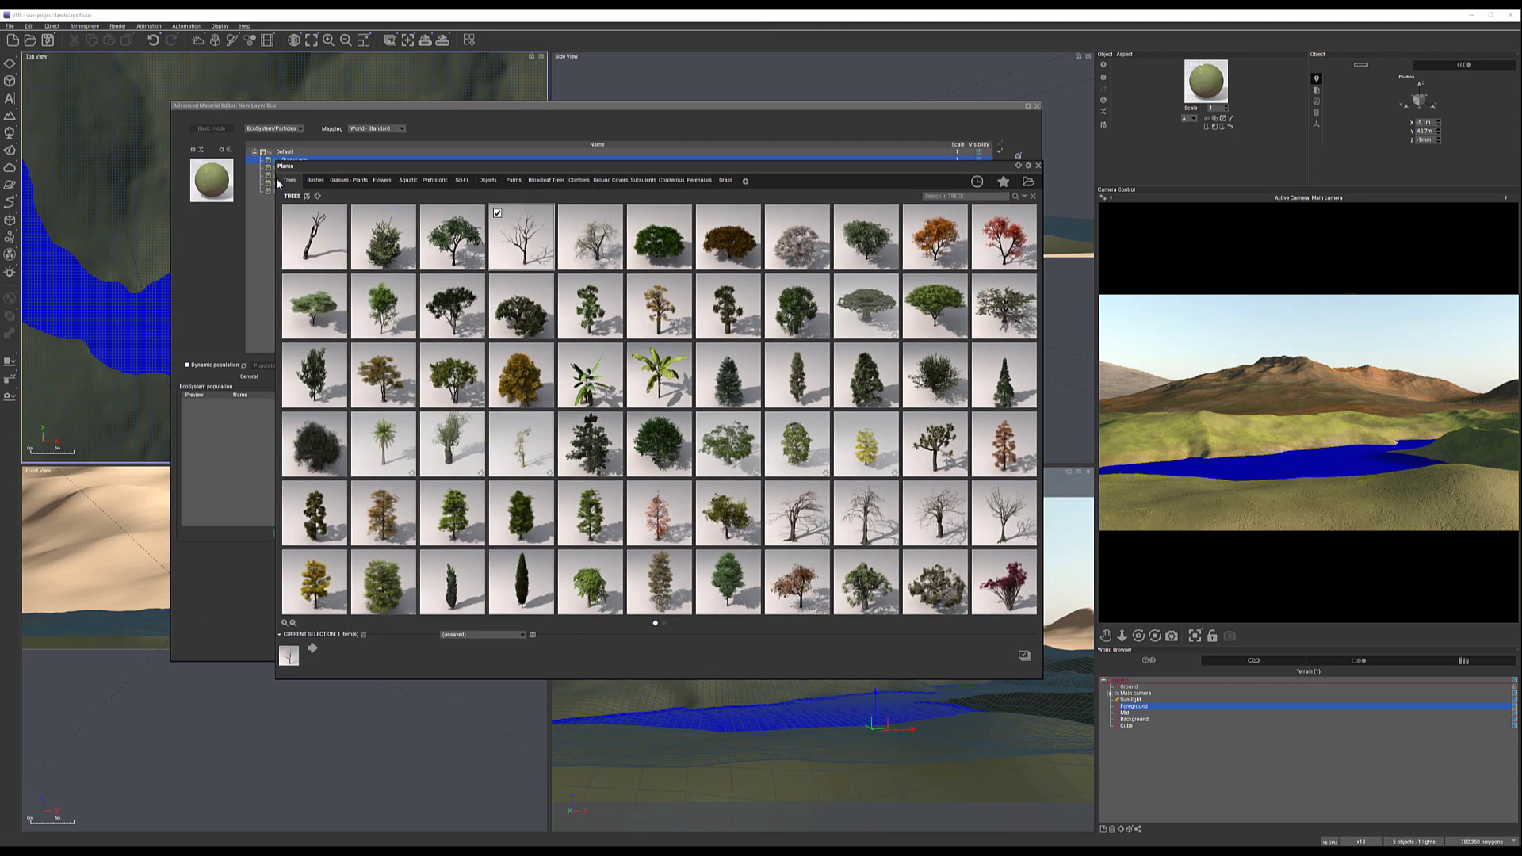
left_click(341, 177)
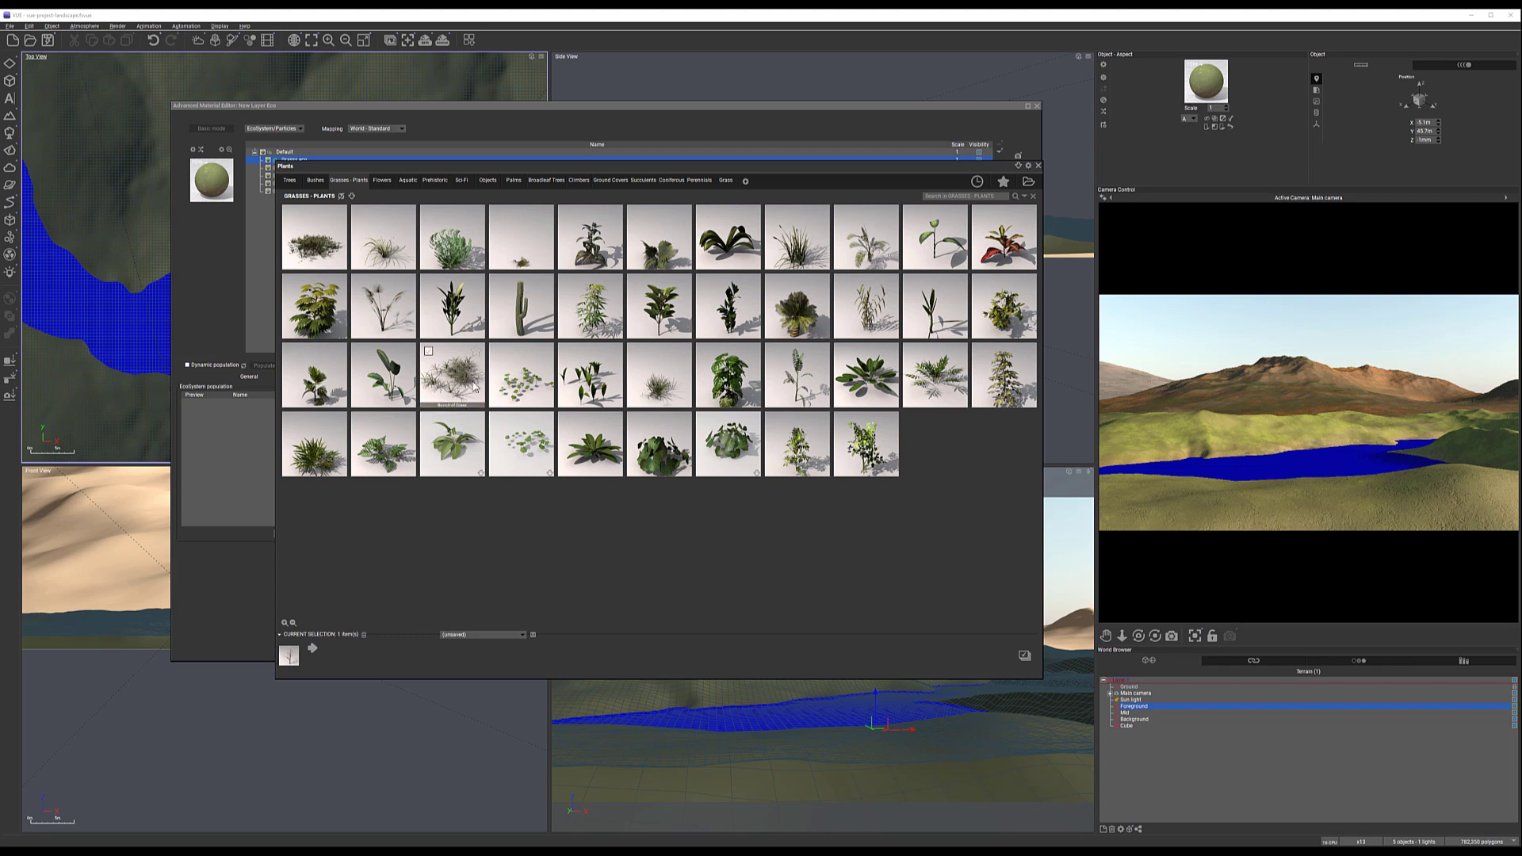
double_click(463, 377)
left_click_drag(226, 42, 658, 187)
double_click(548, 255)
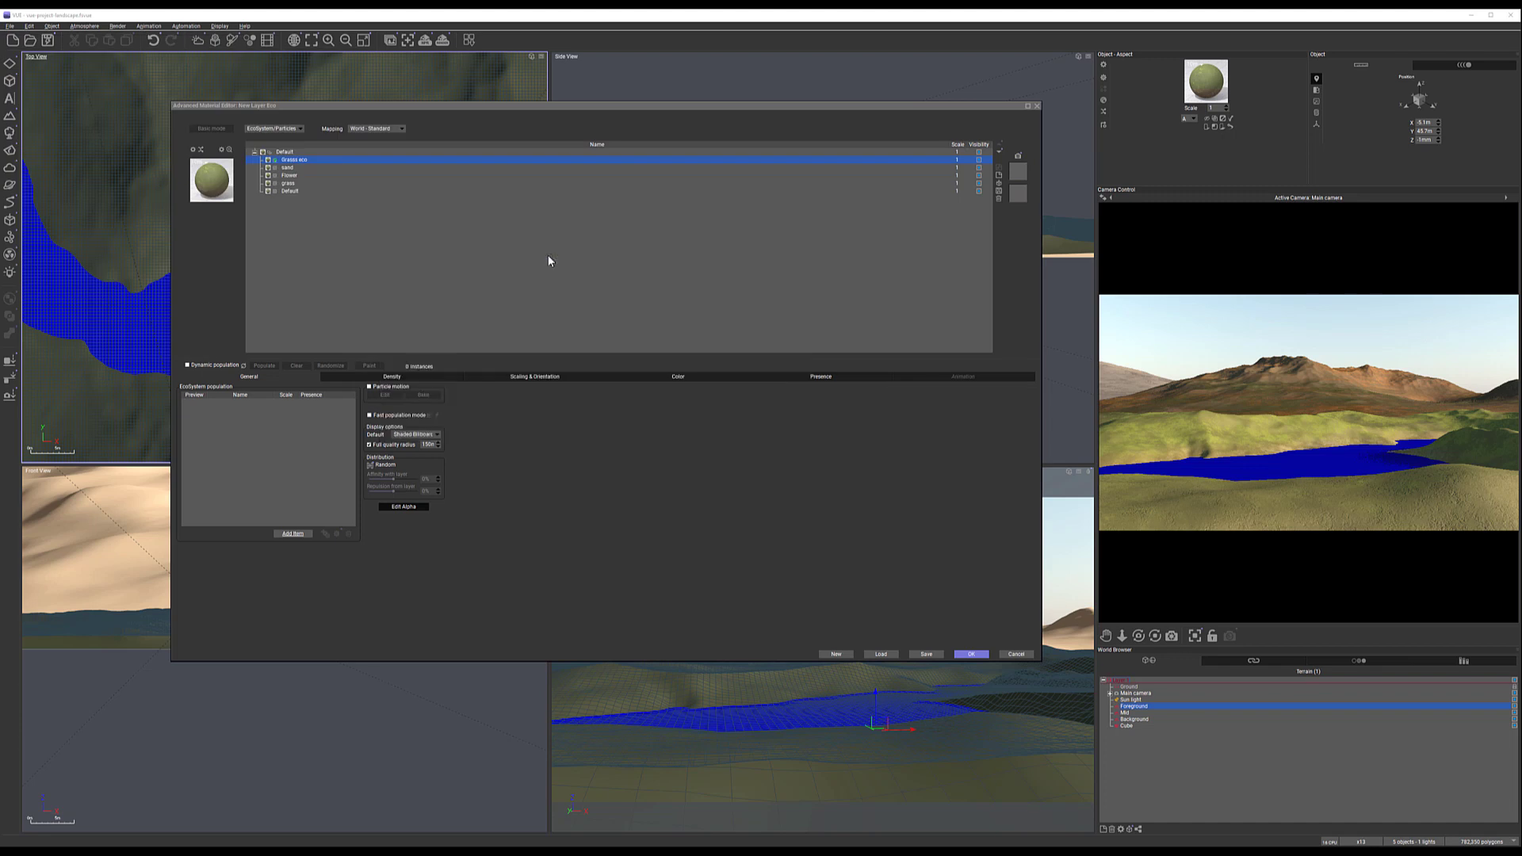
left_click(1049, 448)
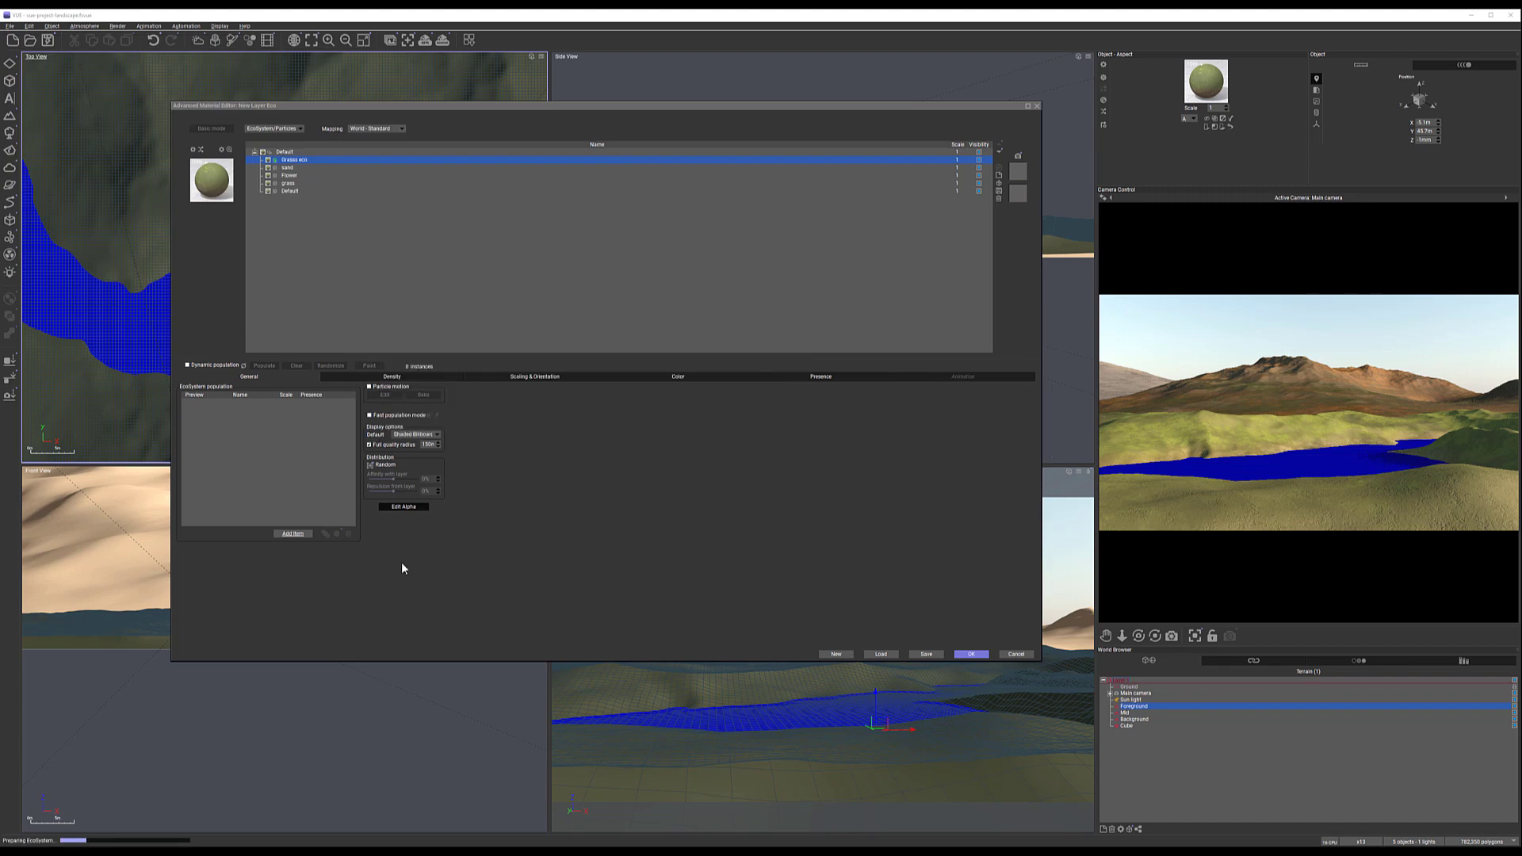
Add the Bunch of Grass Custom plant from the Grasses - Plants collection to the ecosystem population
left_click(292, 533)
left_click(318, 546)
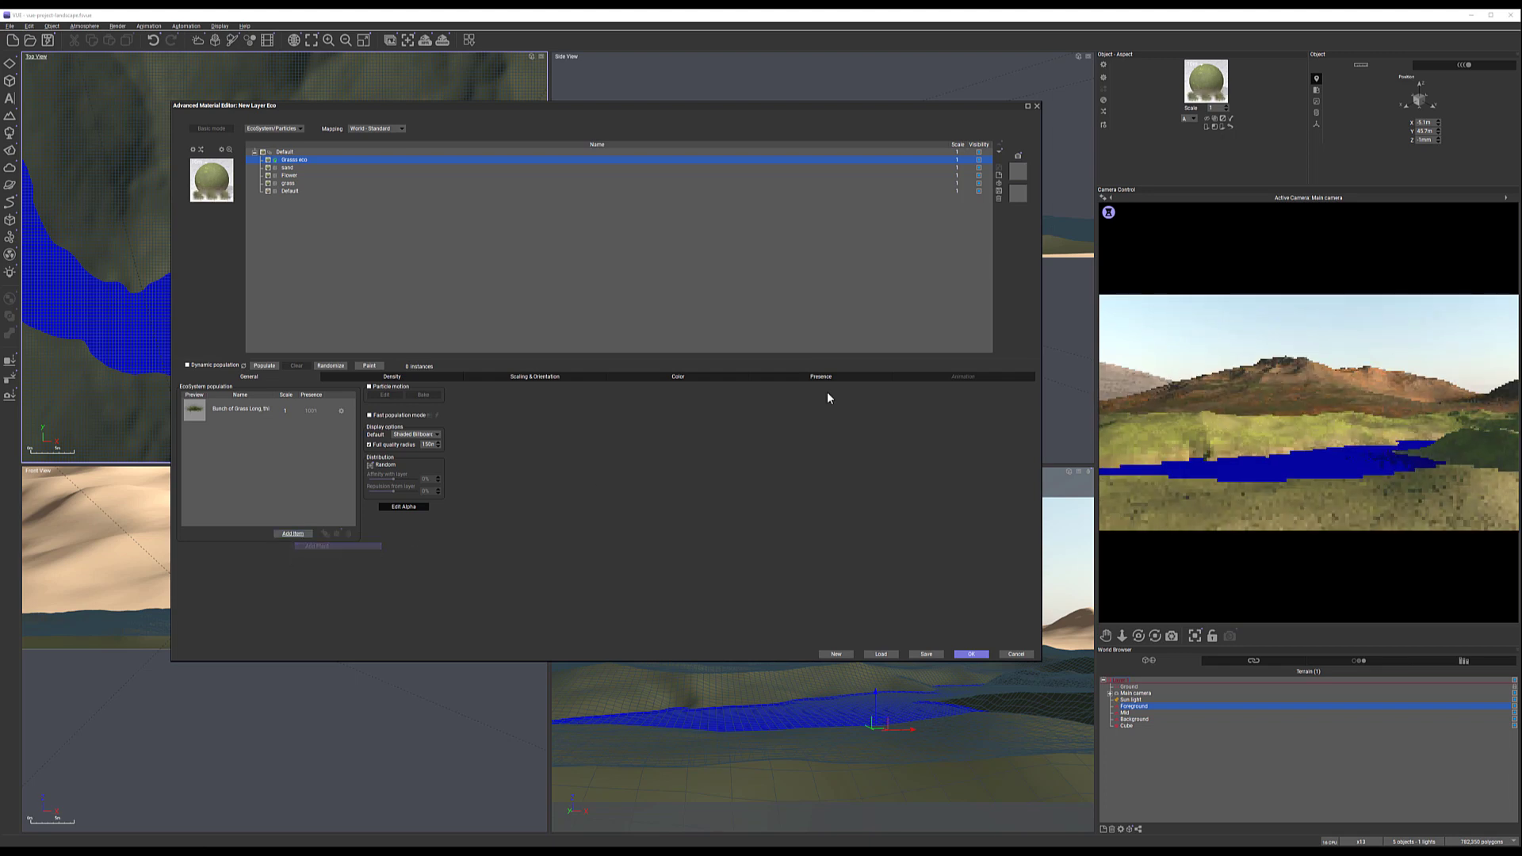
double_click(444, 376)
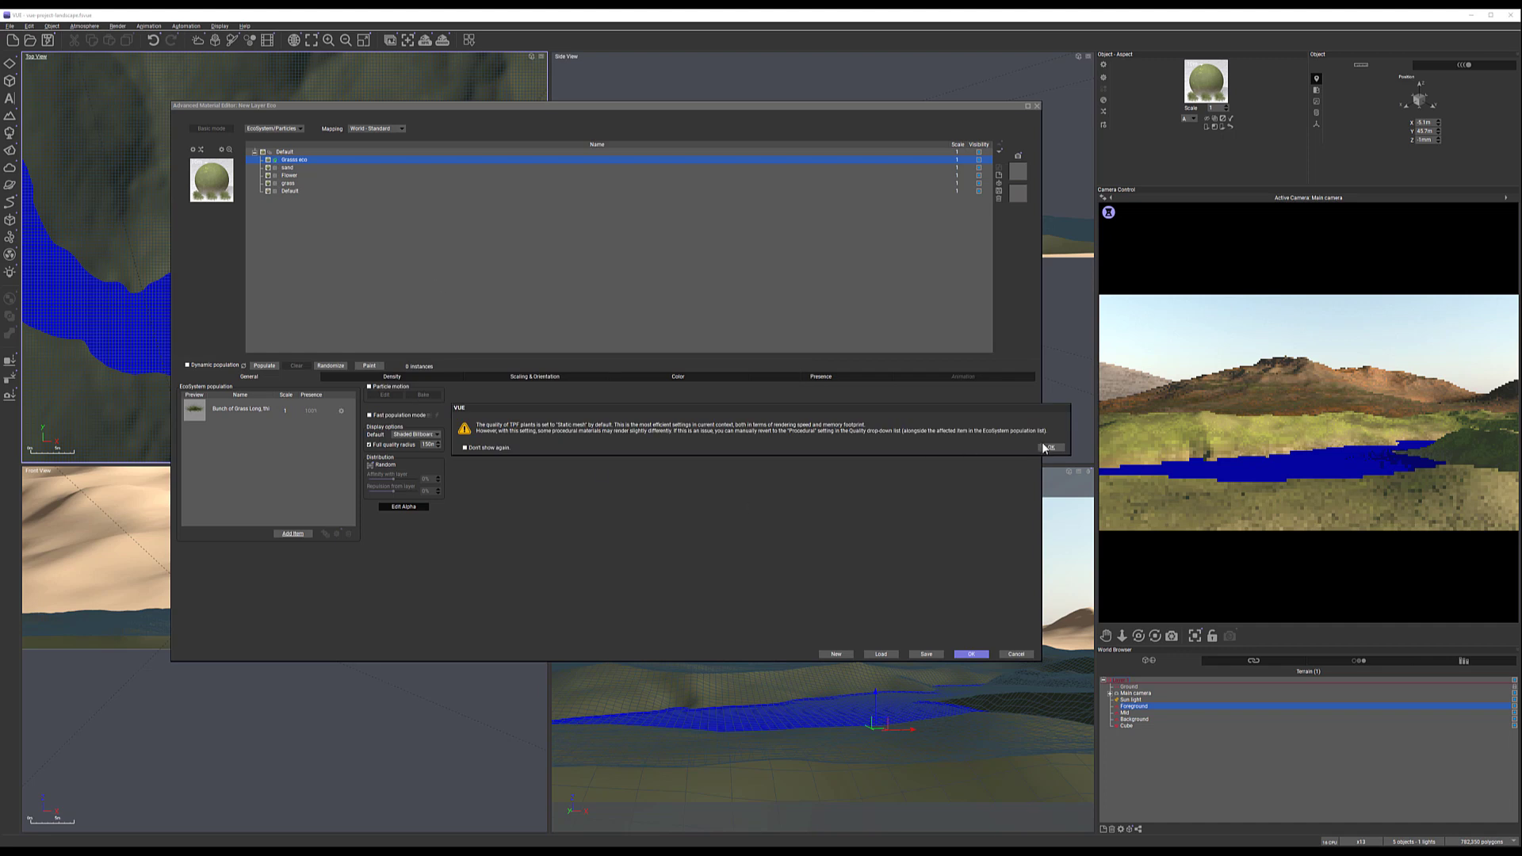
left_click(1047, 448)
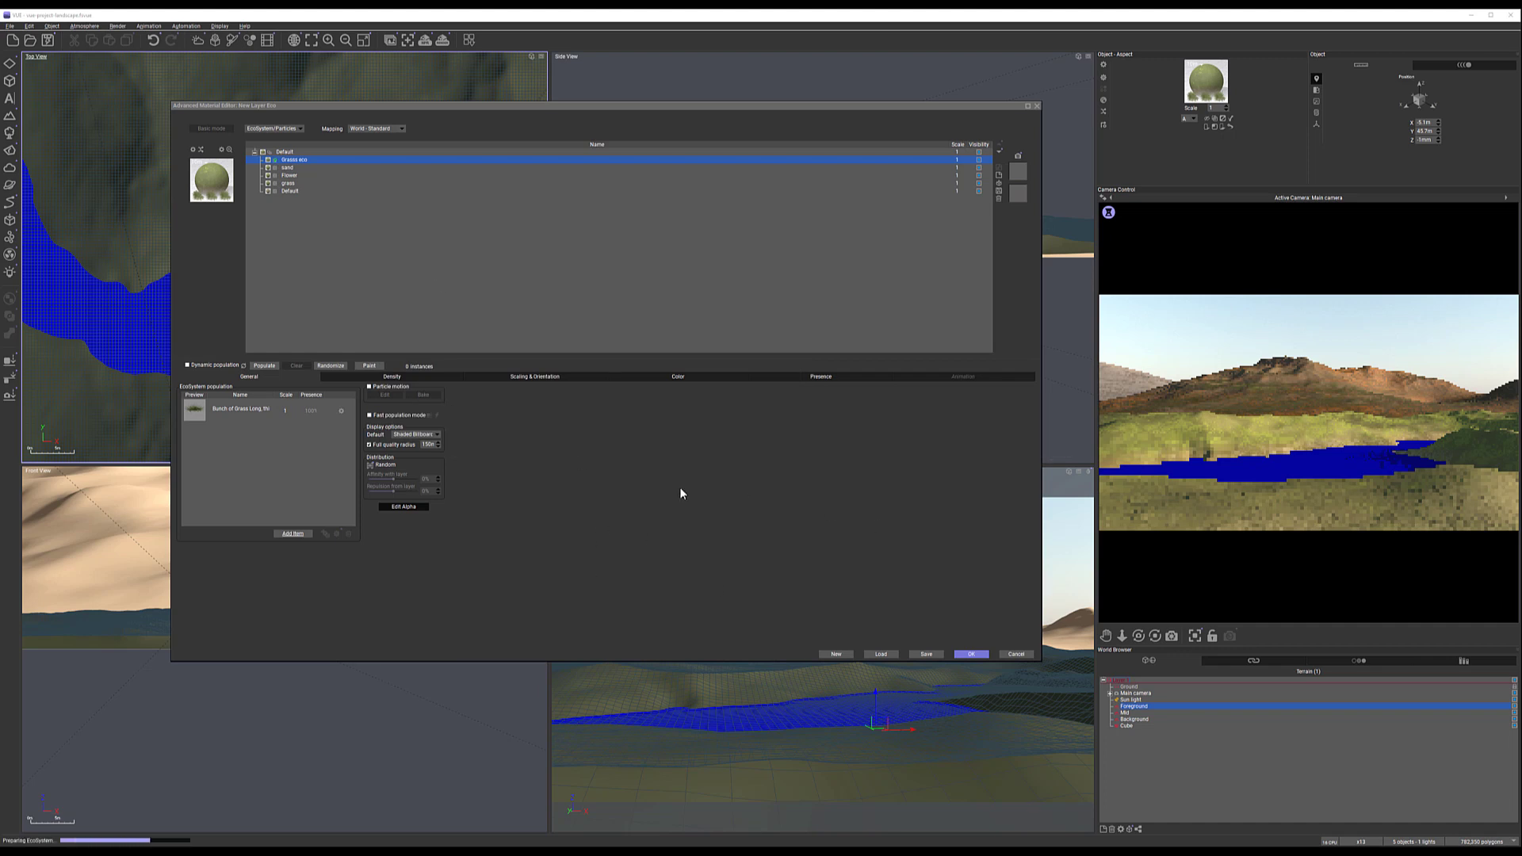
Add the Patch of Grass and Small Grassfield Plant items from the Grasses - Plants collection to the ecosystem population
left_click(287, 535)
left_click(339, 545)
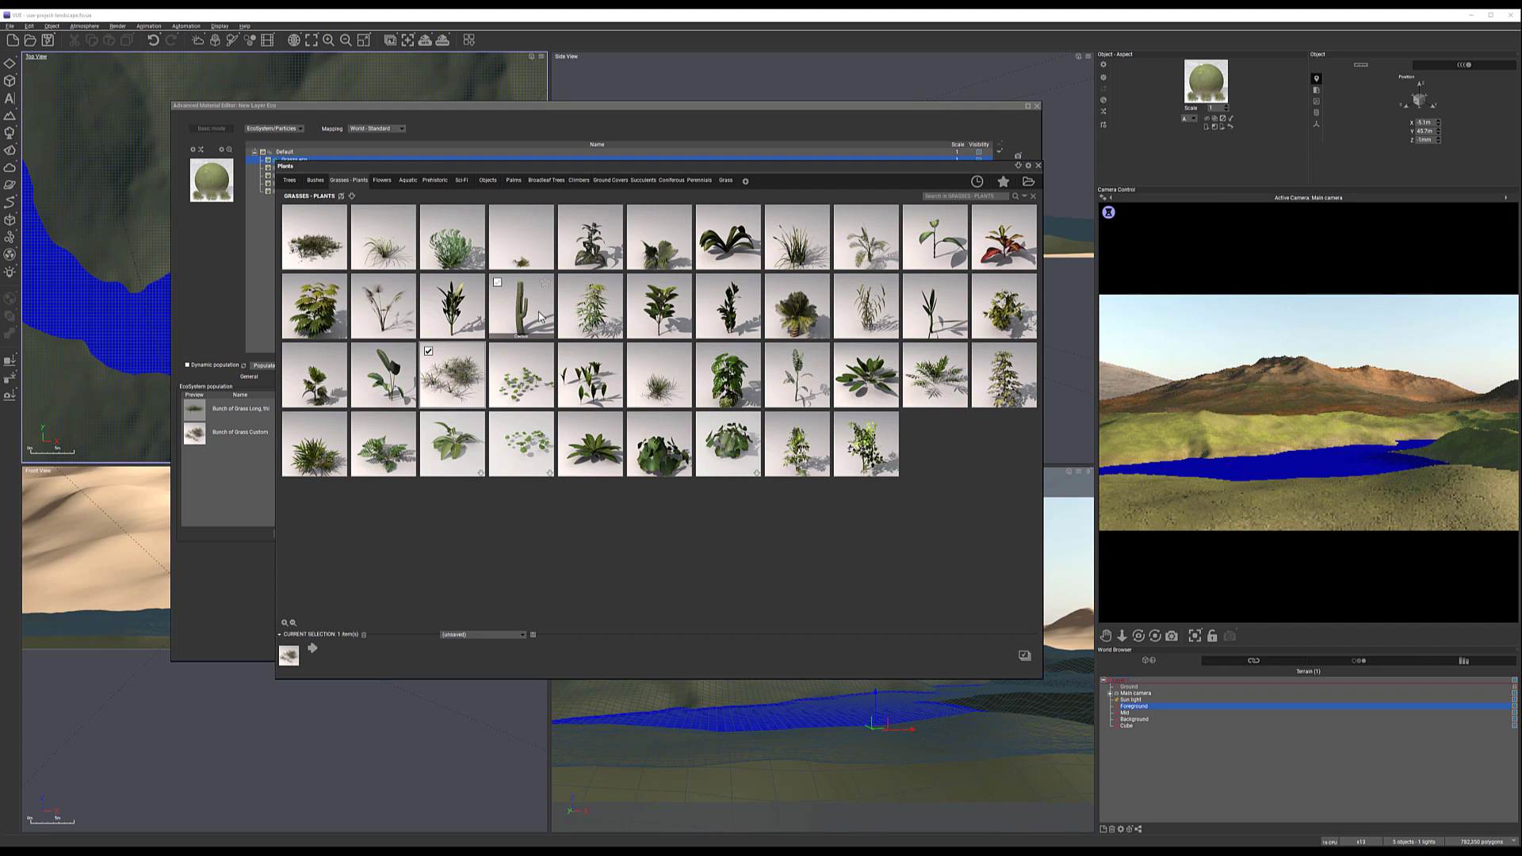
left_click(322, 252)
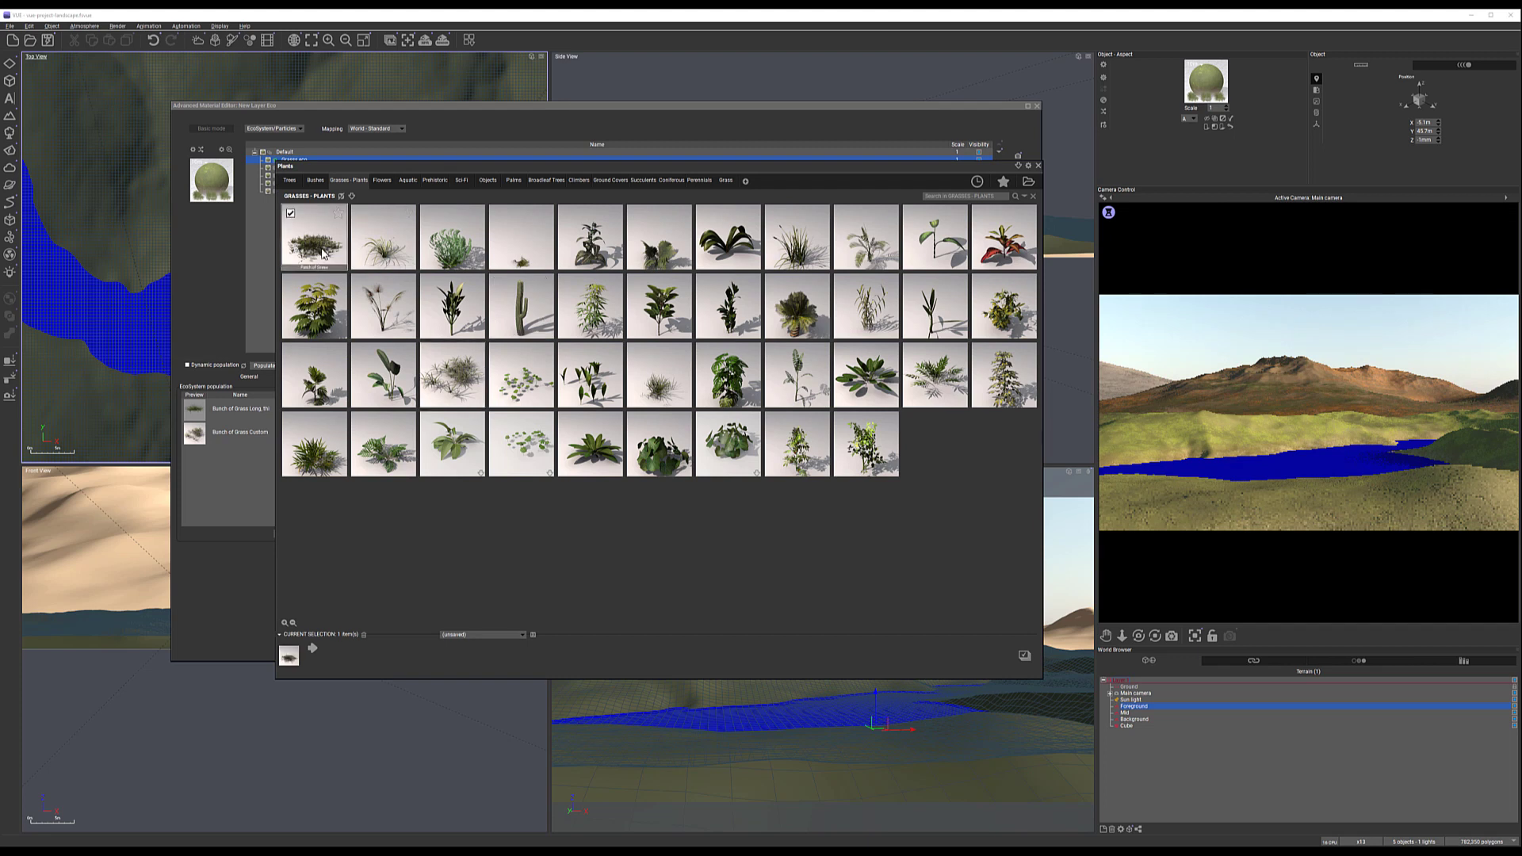
double_click(322, 252)
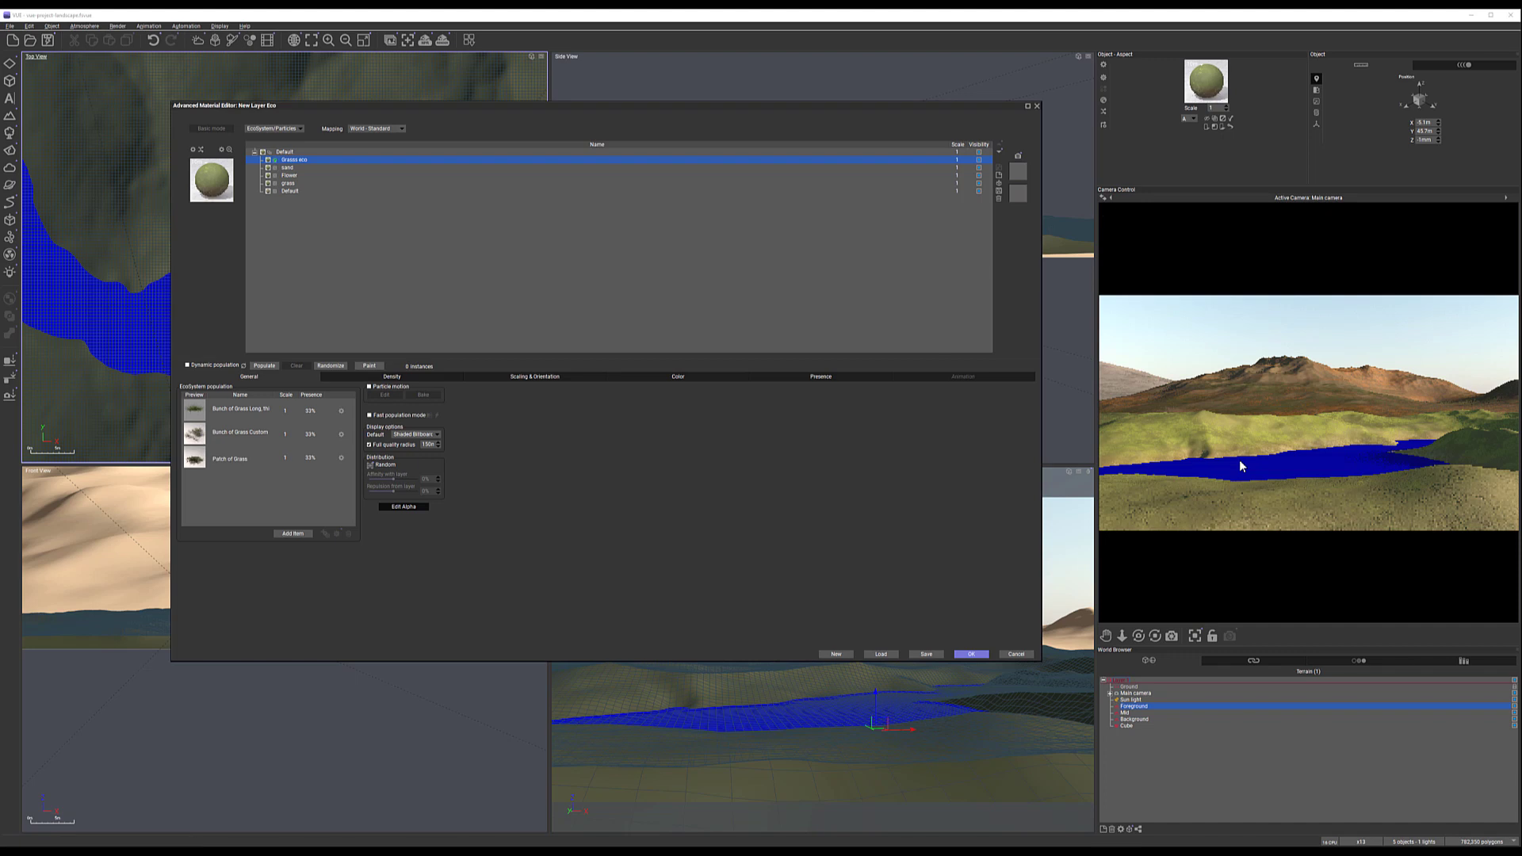
left_click(311, 534)
left_click(318, 546)
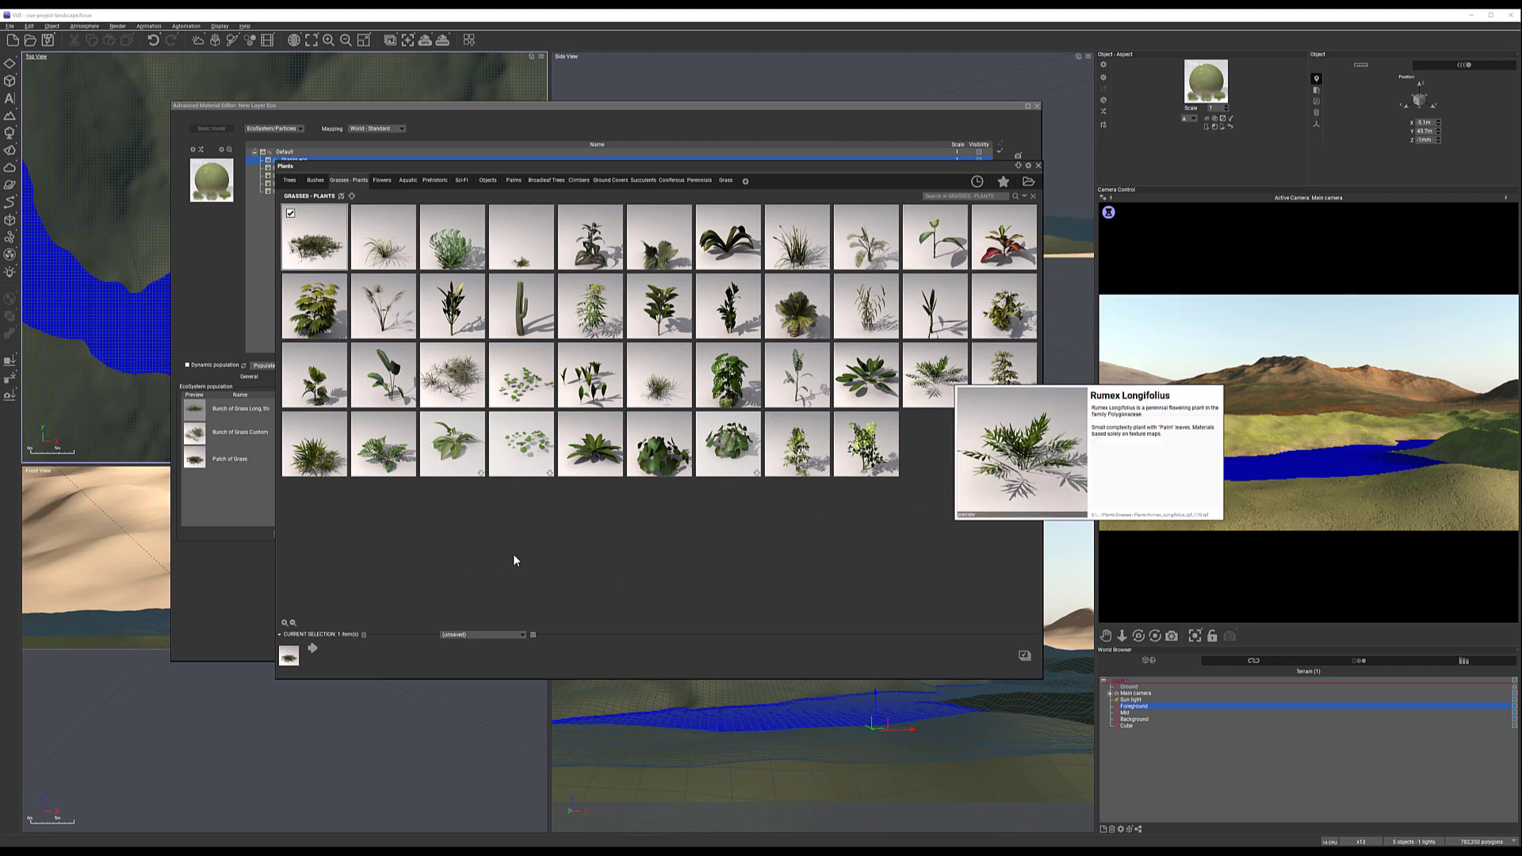
double_click(525, 391)
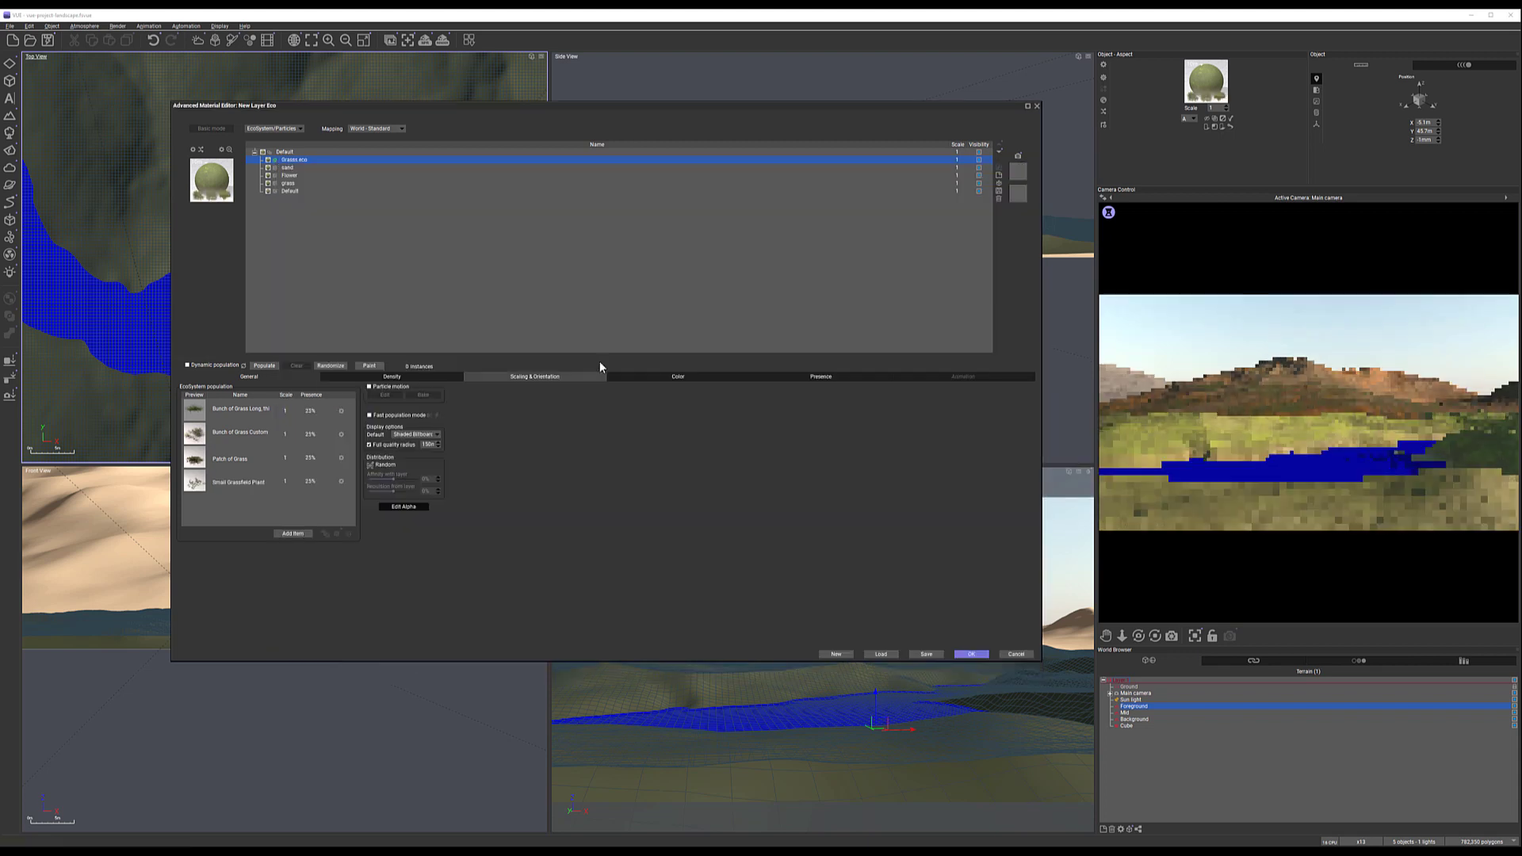
Populate the Foreground terrain with the Grass eco layer's plants, keeping the whole terrain visible in the top view
left_click_drag(673, 104, 732, 106)
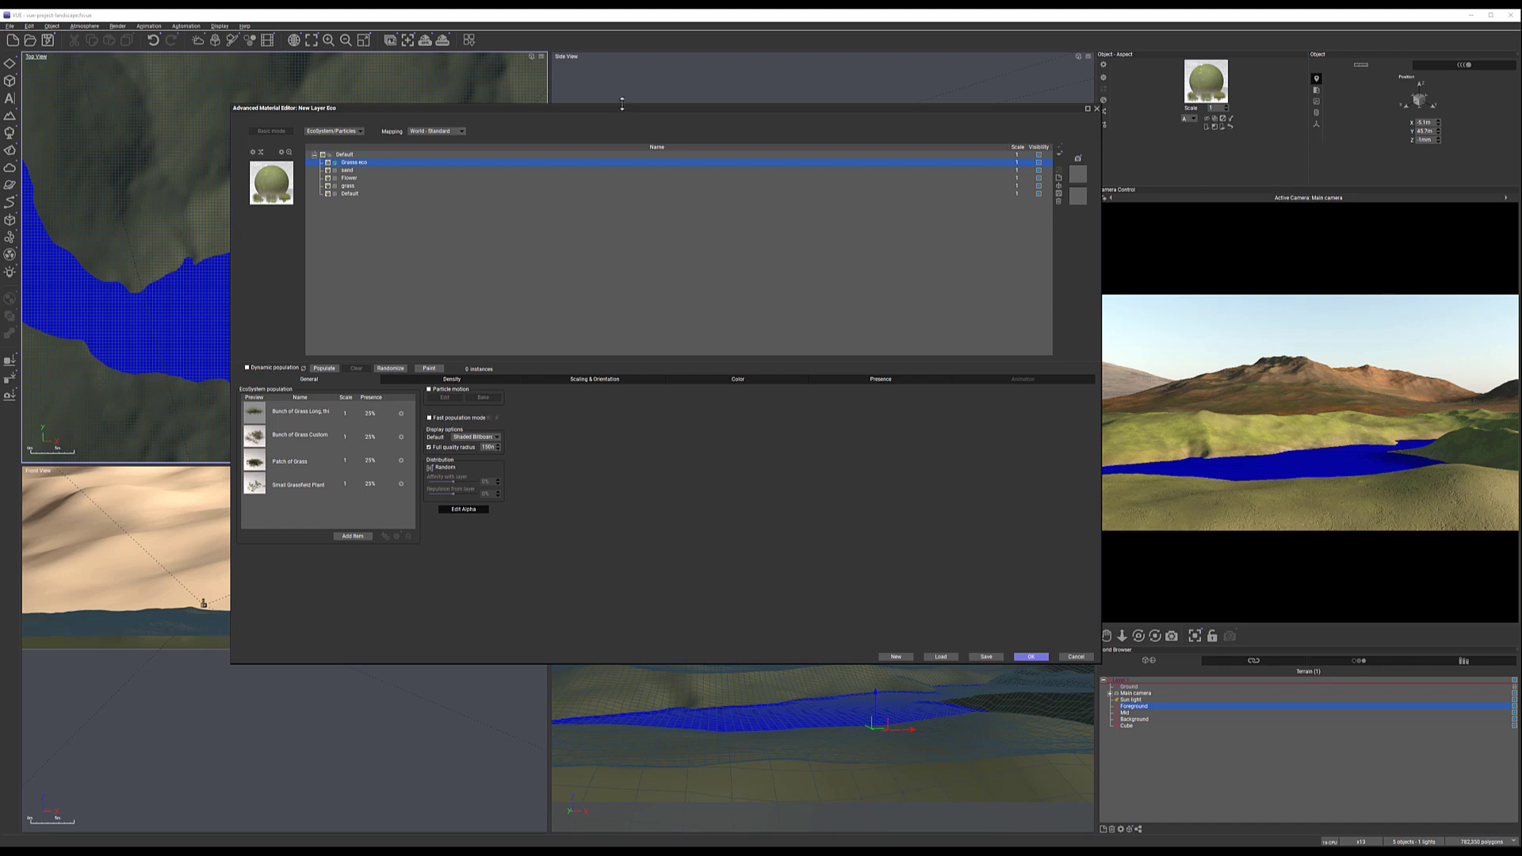
left_click_drag(621, 104, 835, 151)
scroll(413, 285, "up", 3)
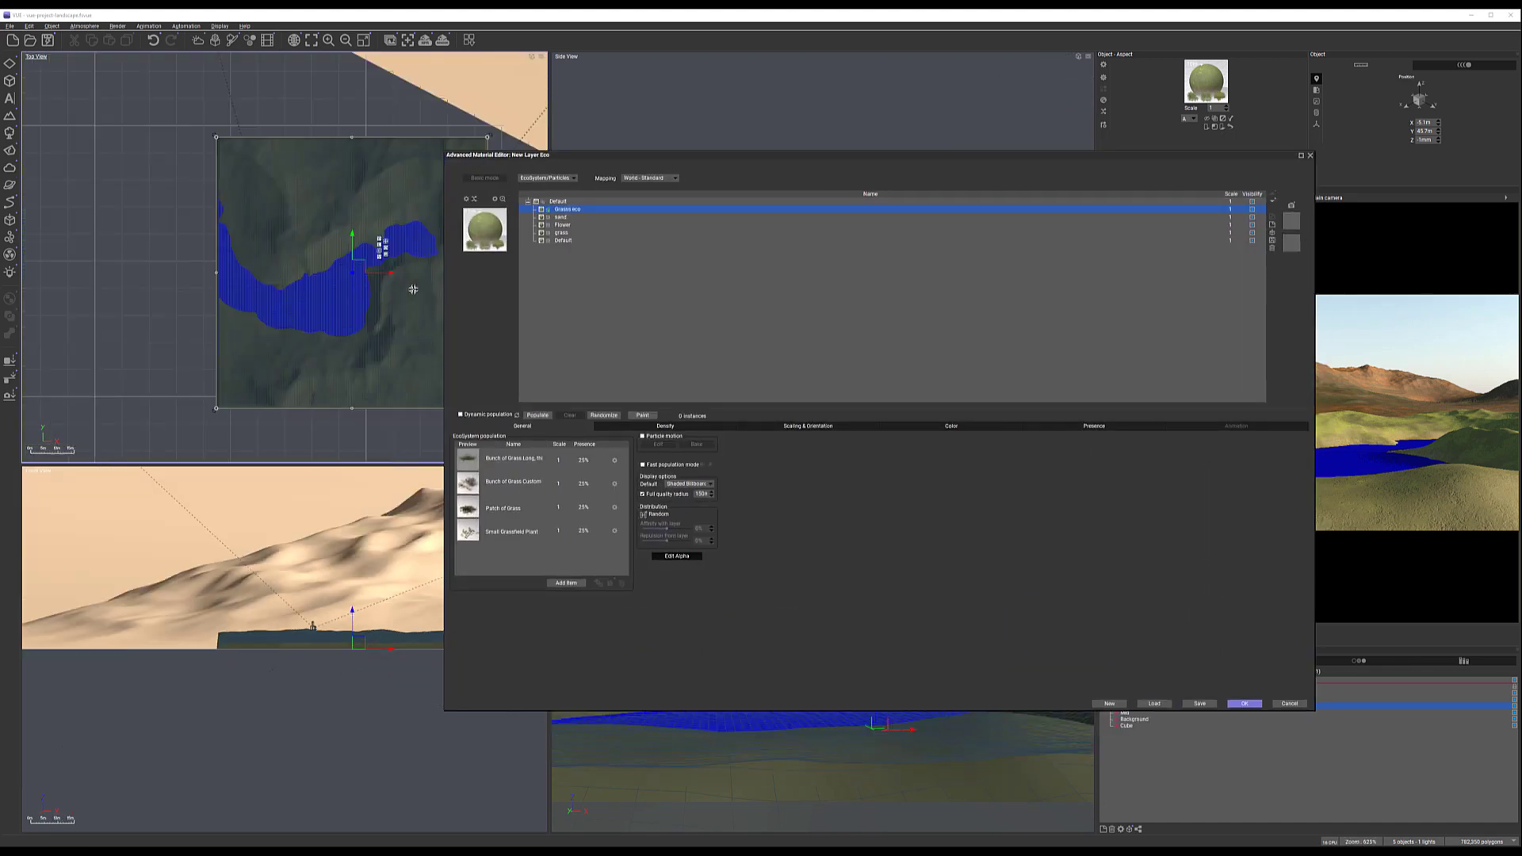
scroll(413, 290, "up", 1)
right_click_drag(310, 377, 327, 340)
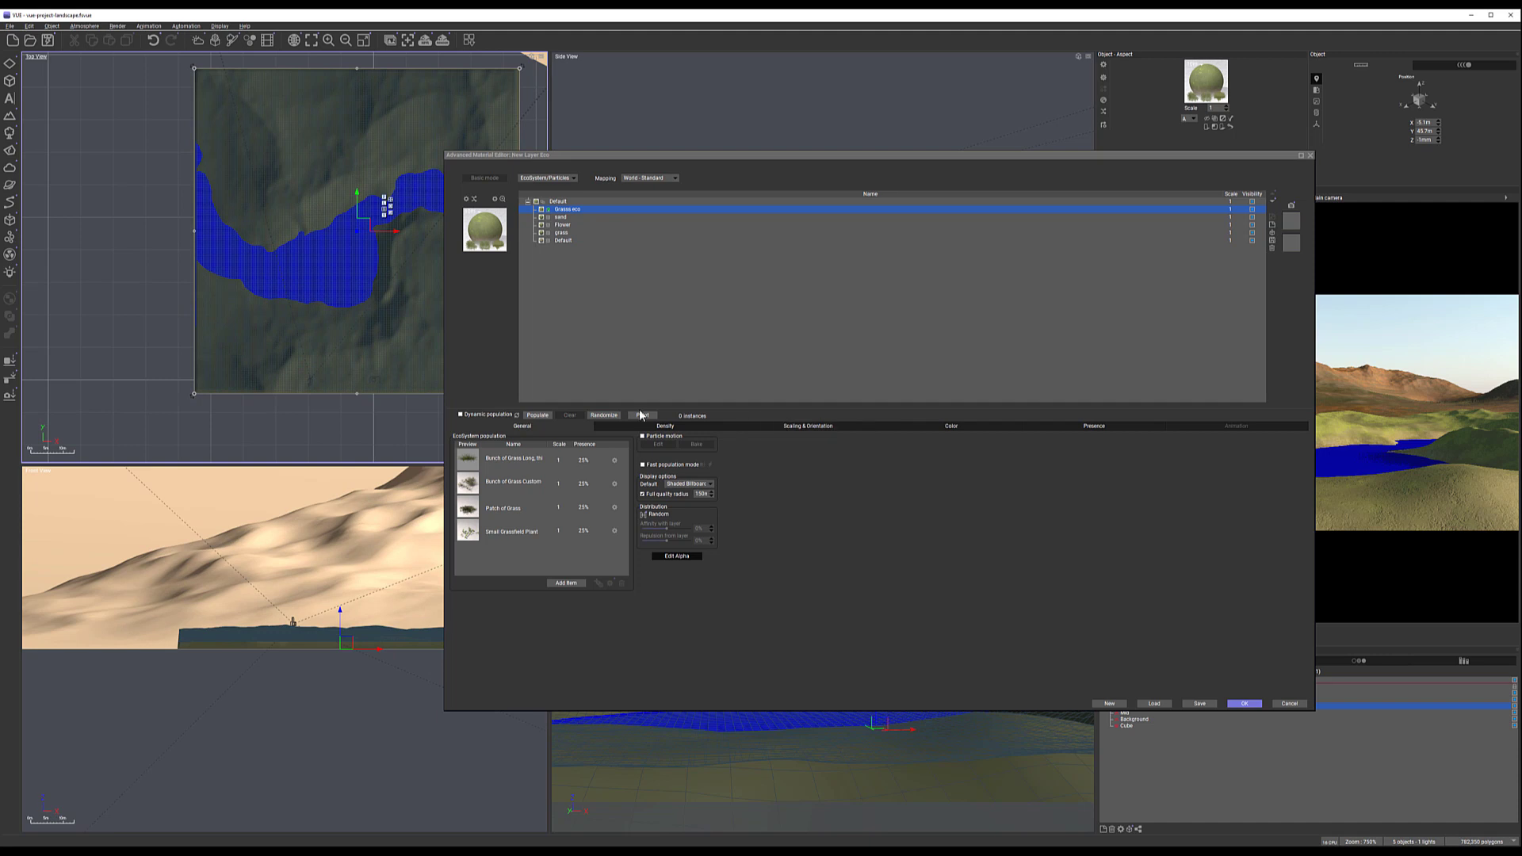
left_click(537, 414)
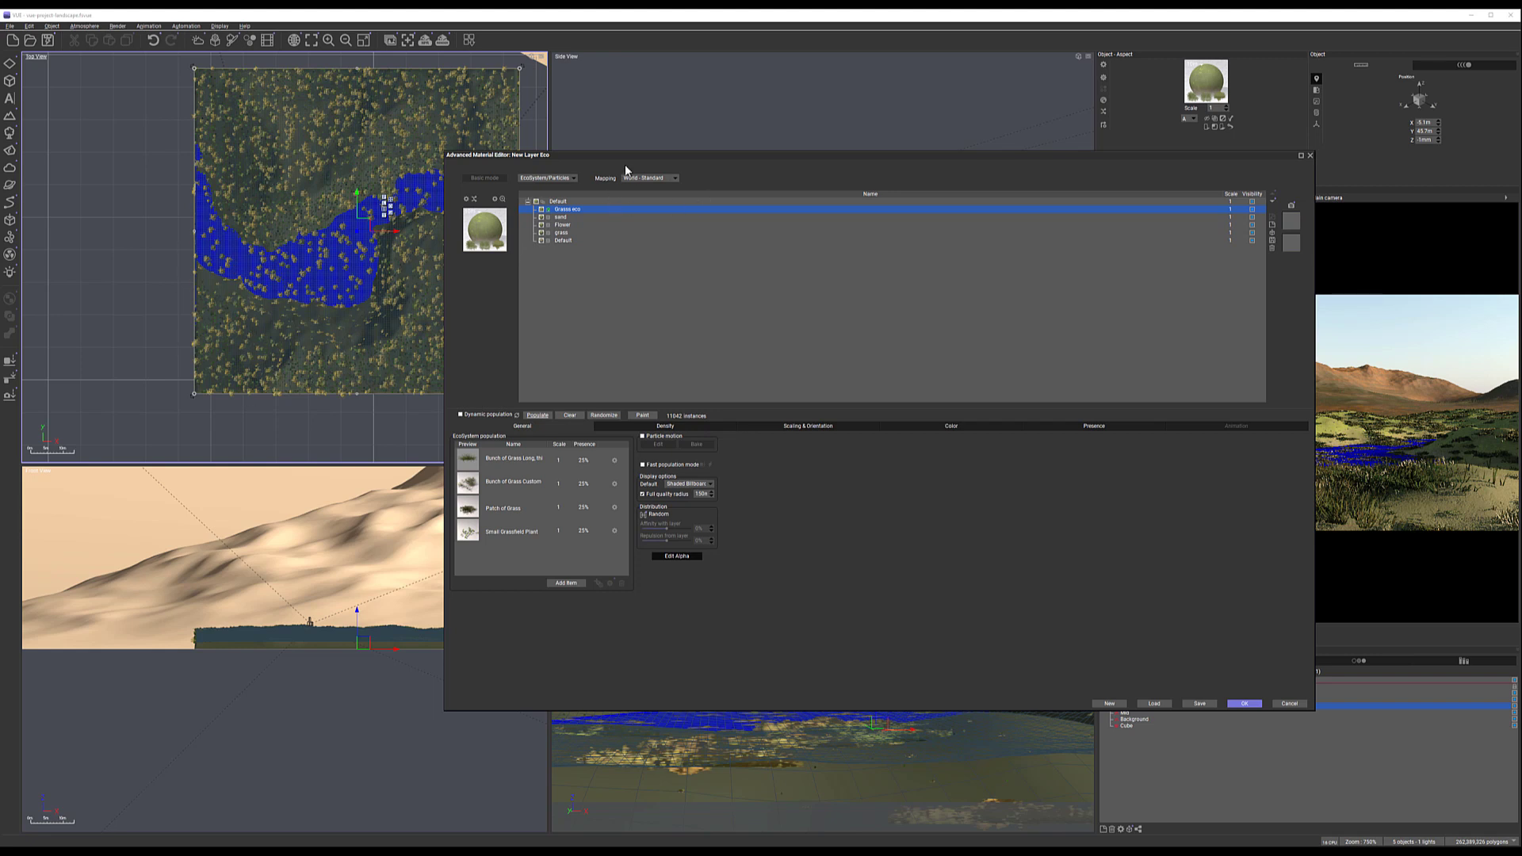
Clear all populated grass instances from the Foreground terrain and make the material editor window narrower
left_click(569, 415)
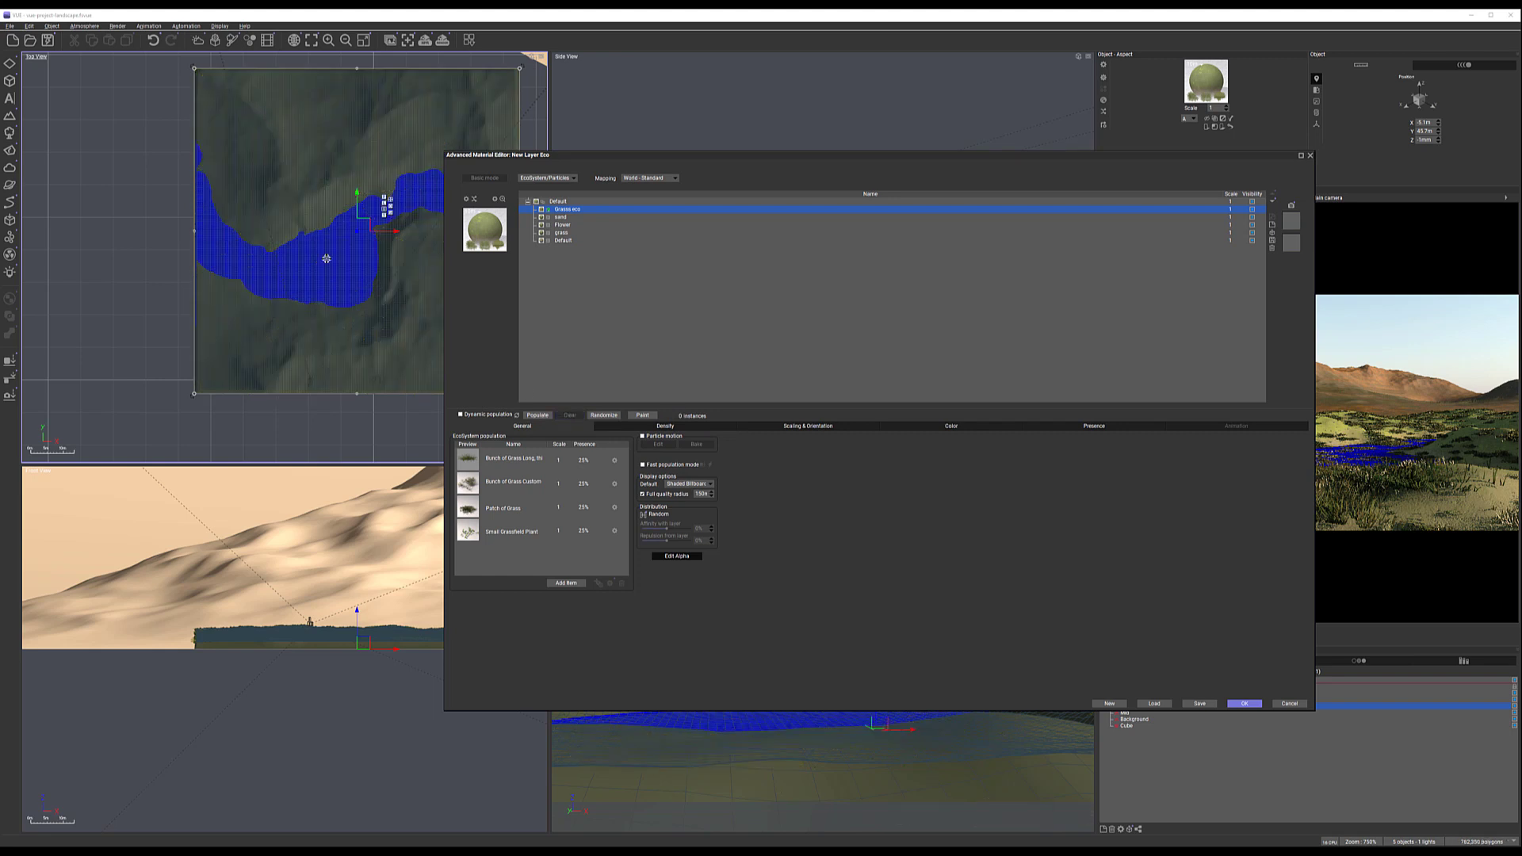
scroll(367, 347, "up", 3)
right_click_drag(367, 347, 327, 299)
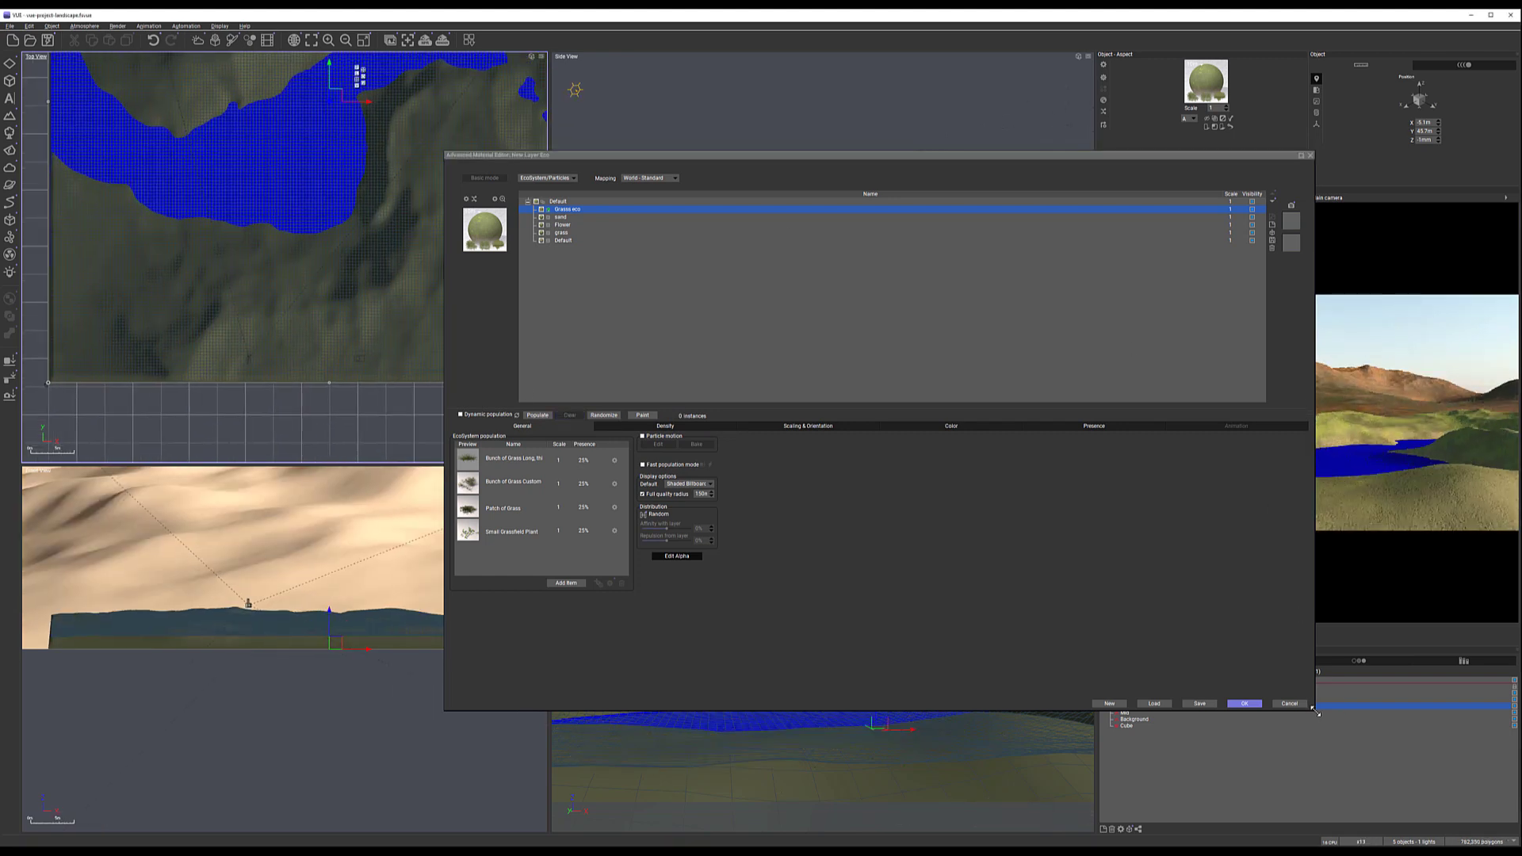
left_click_drag(1312, 711, 1312, 418)
left_click(1214, 711)
left_click_drag(1316, 679, 1092, 704)
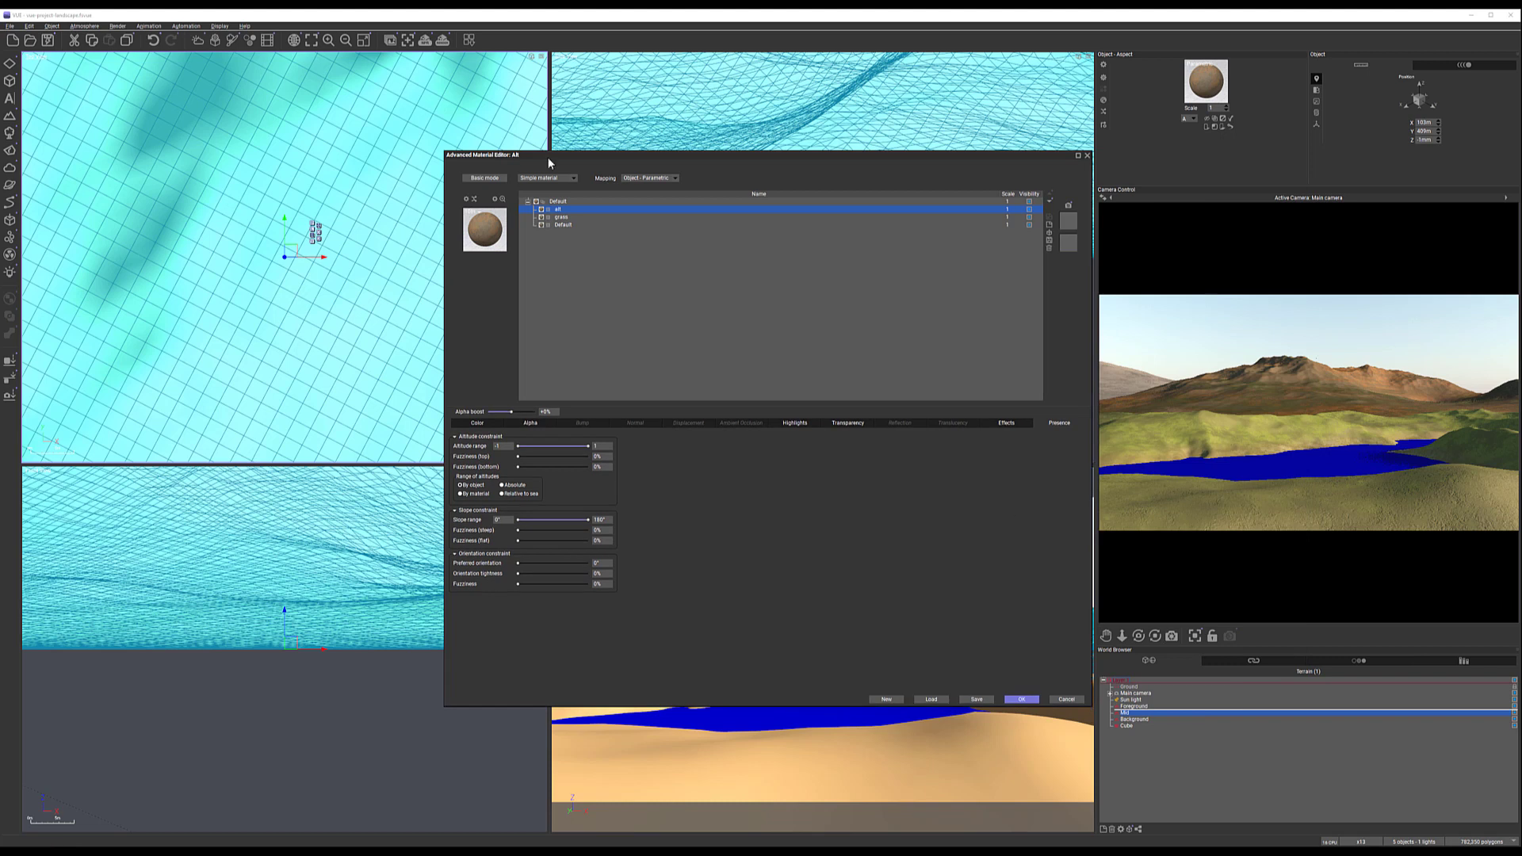
Reselect the Foreground lake terrain in the top view and frame it closely
scroll(212, 177, "down", 10)
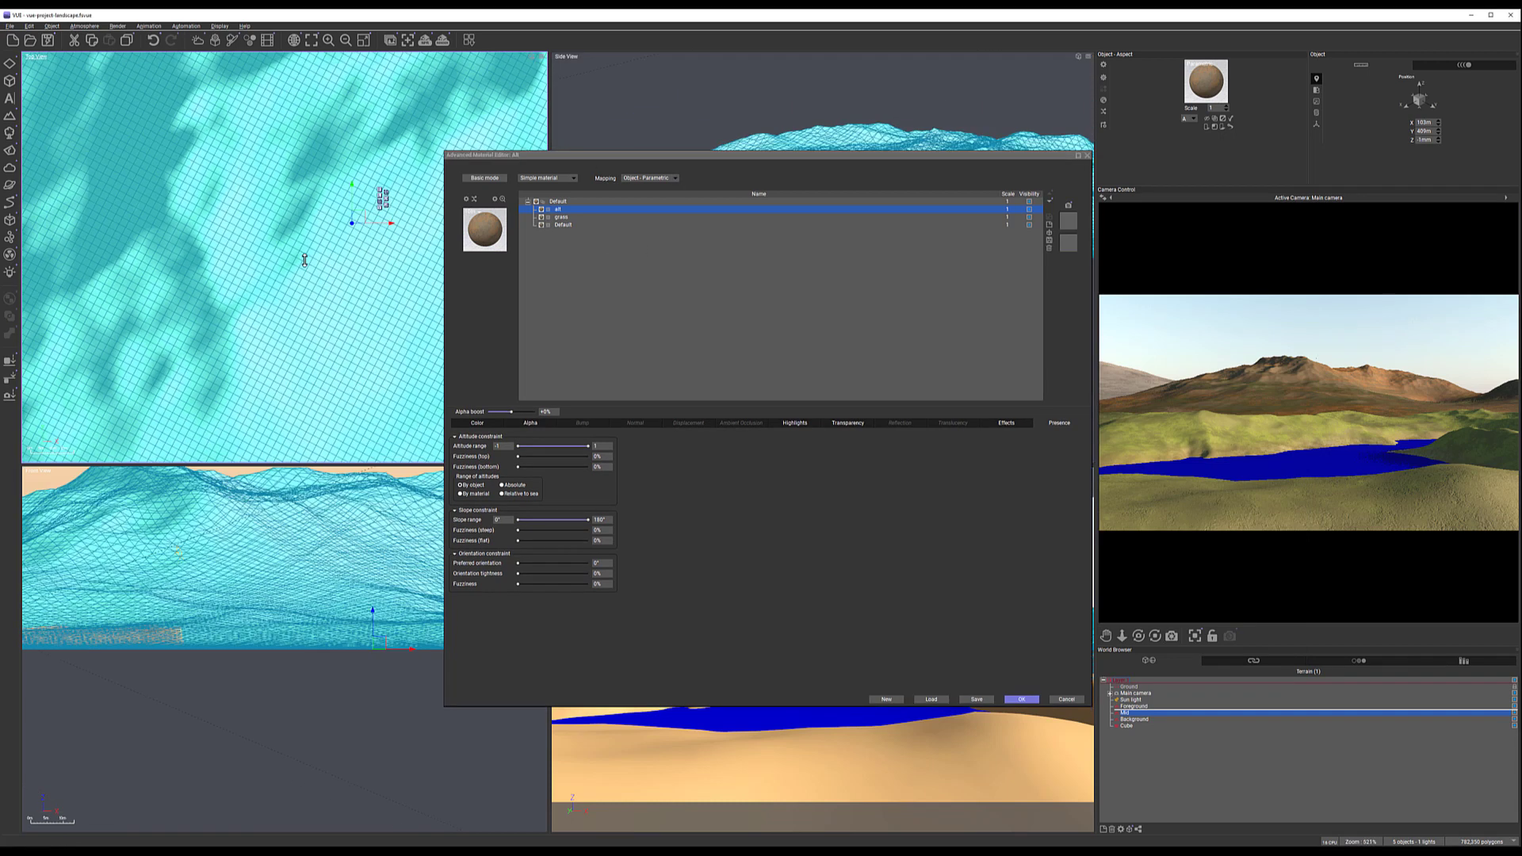
right_click_drag(325, 378, 392, 206)
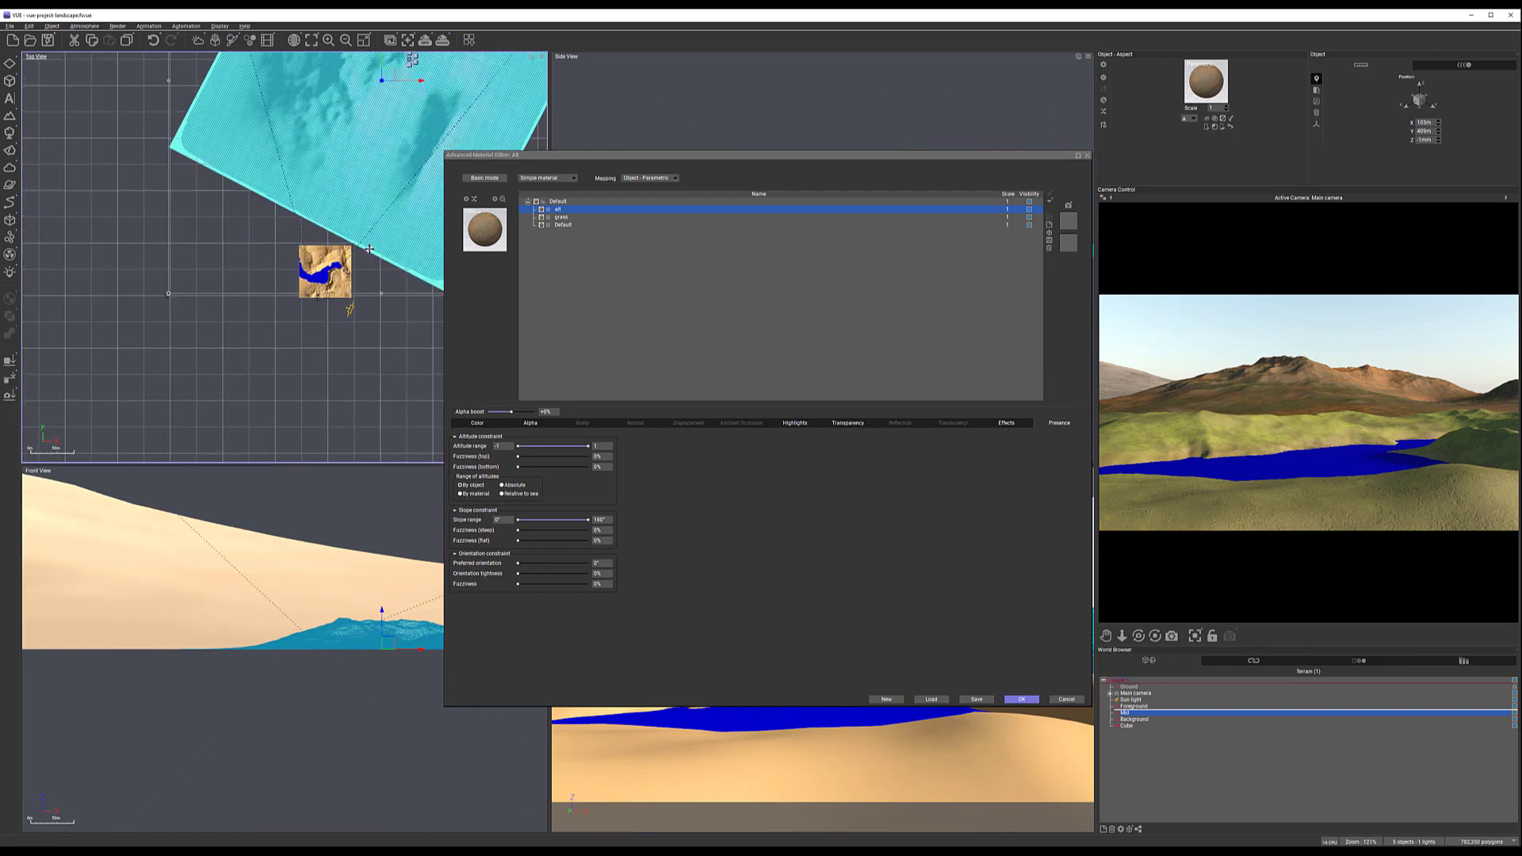
left_click(304, 321)
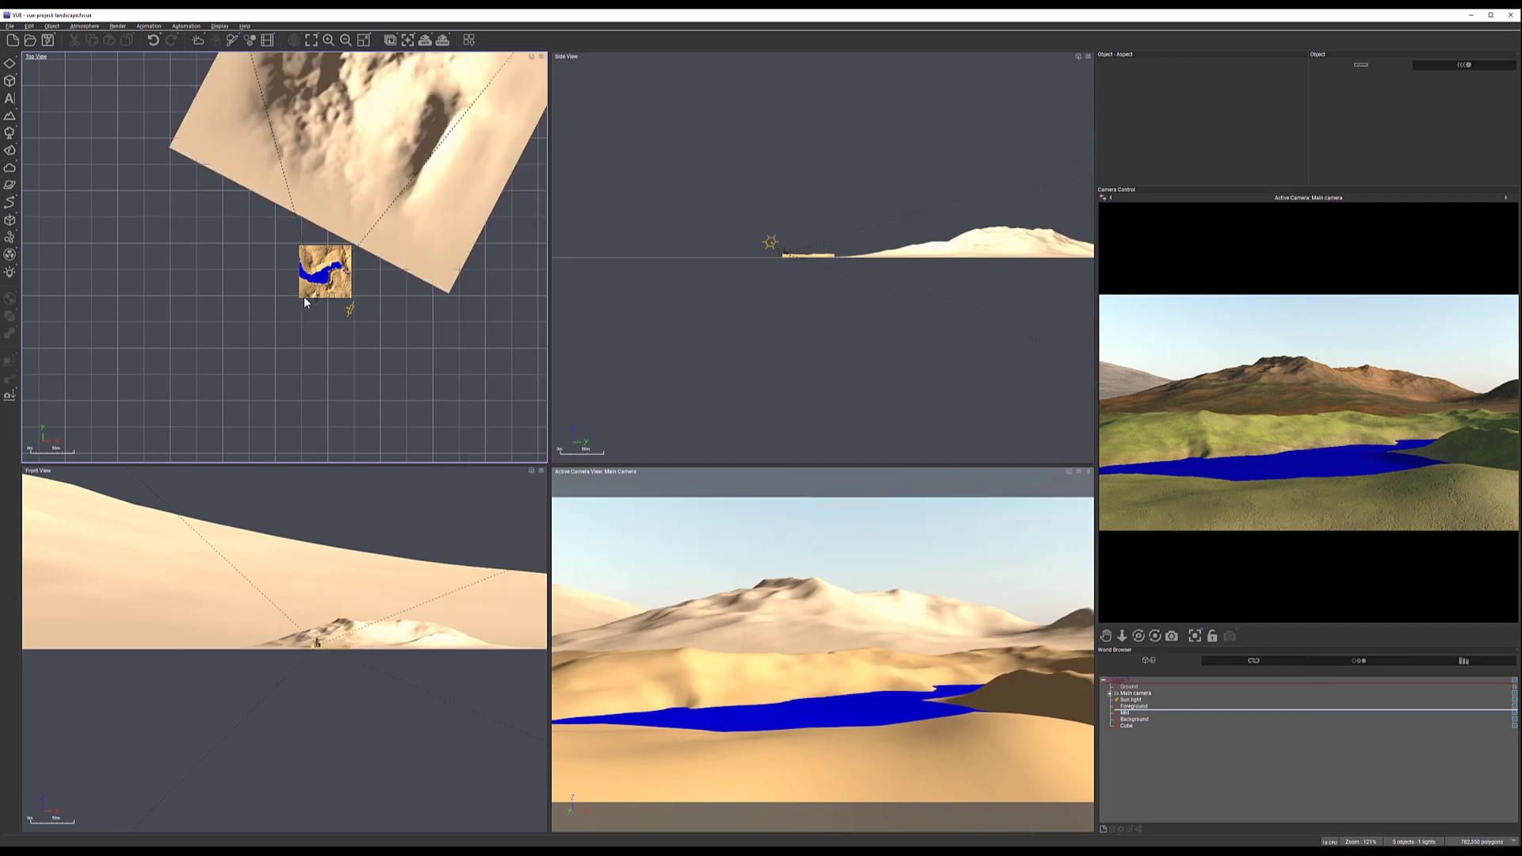
left_click(305, 296)
scroll(320, 293, "up", 6)
scroll(321, 292, "up", 2)
right_click_drag(389, 237, 444, 323)
scroll(373, 288, "up", 5)
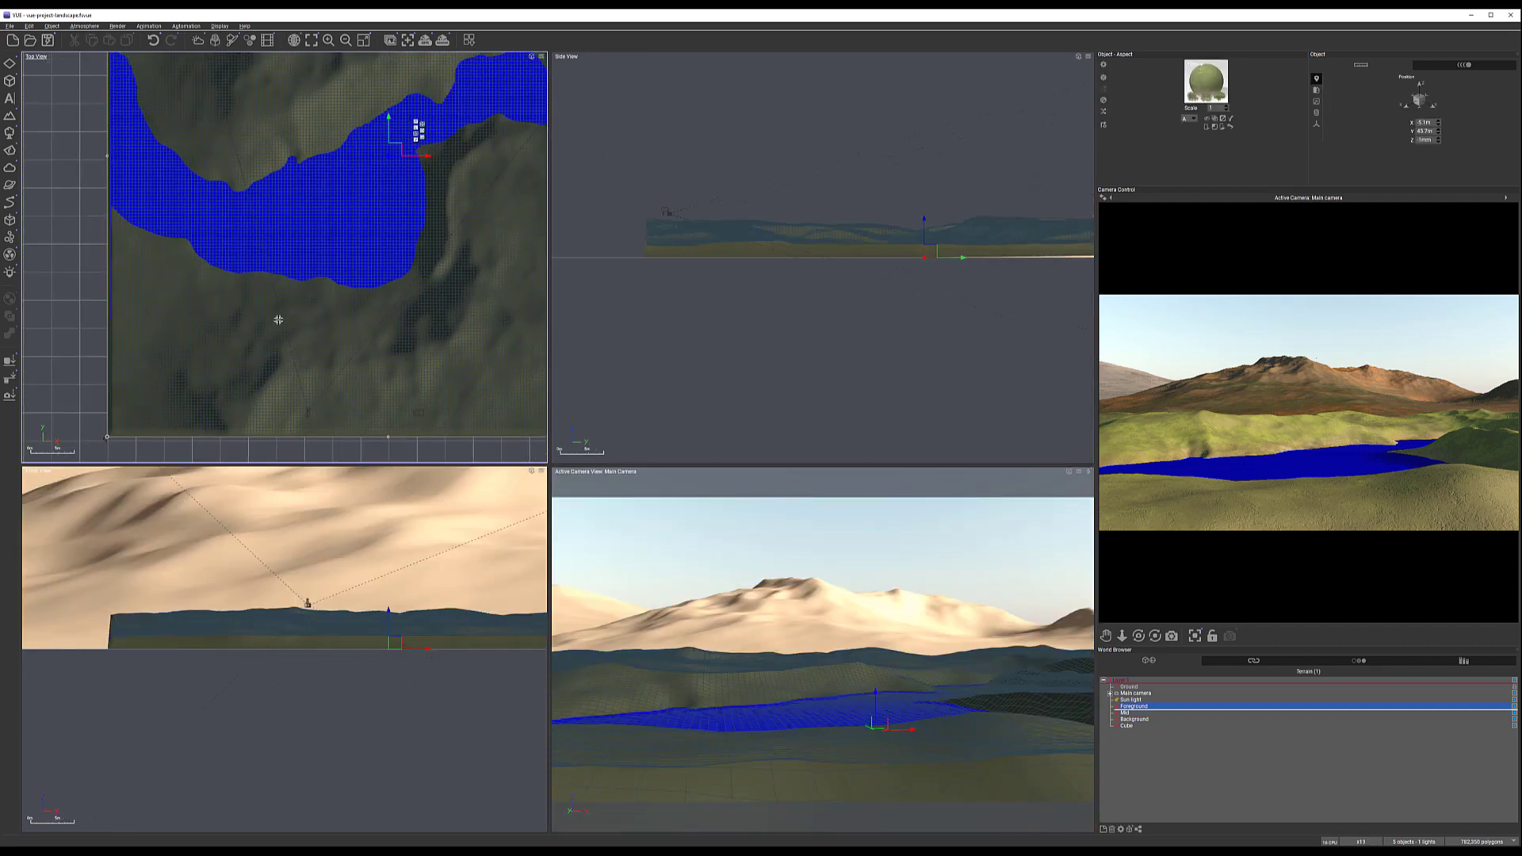
Open the EcoPainter for the Grasss eco layer, choose the Populate brush, and set scale to 0.78 and limit density to 84%
double_click(1205, 81)
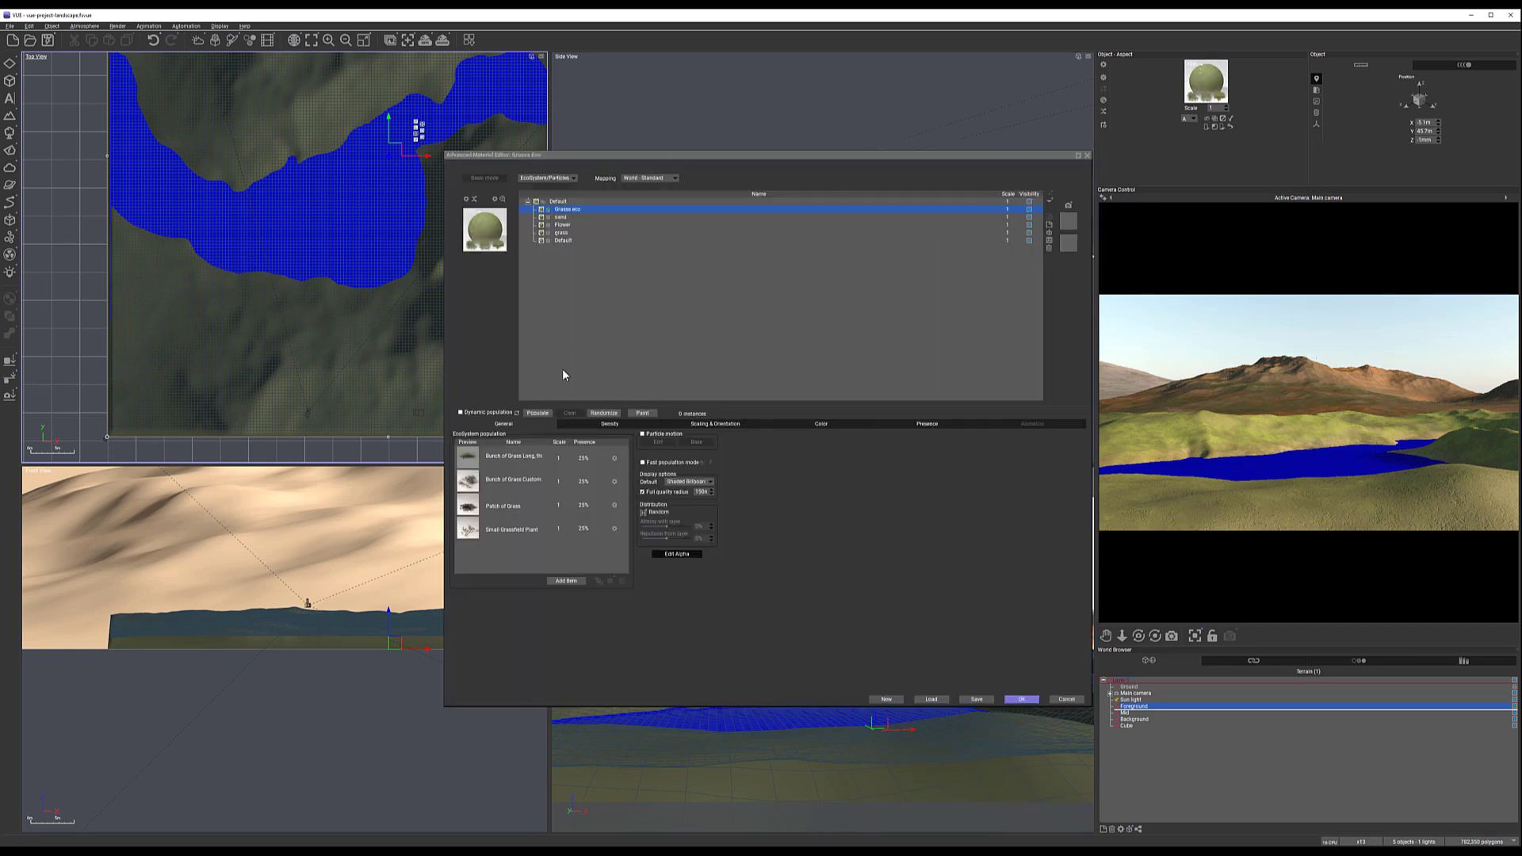
left_click(643, 414)
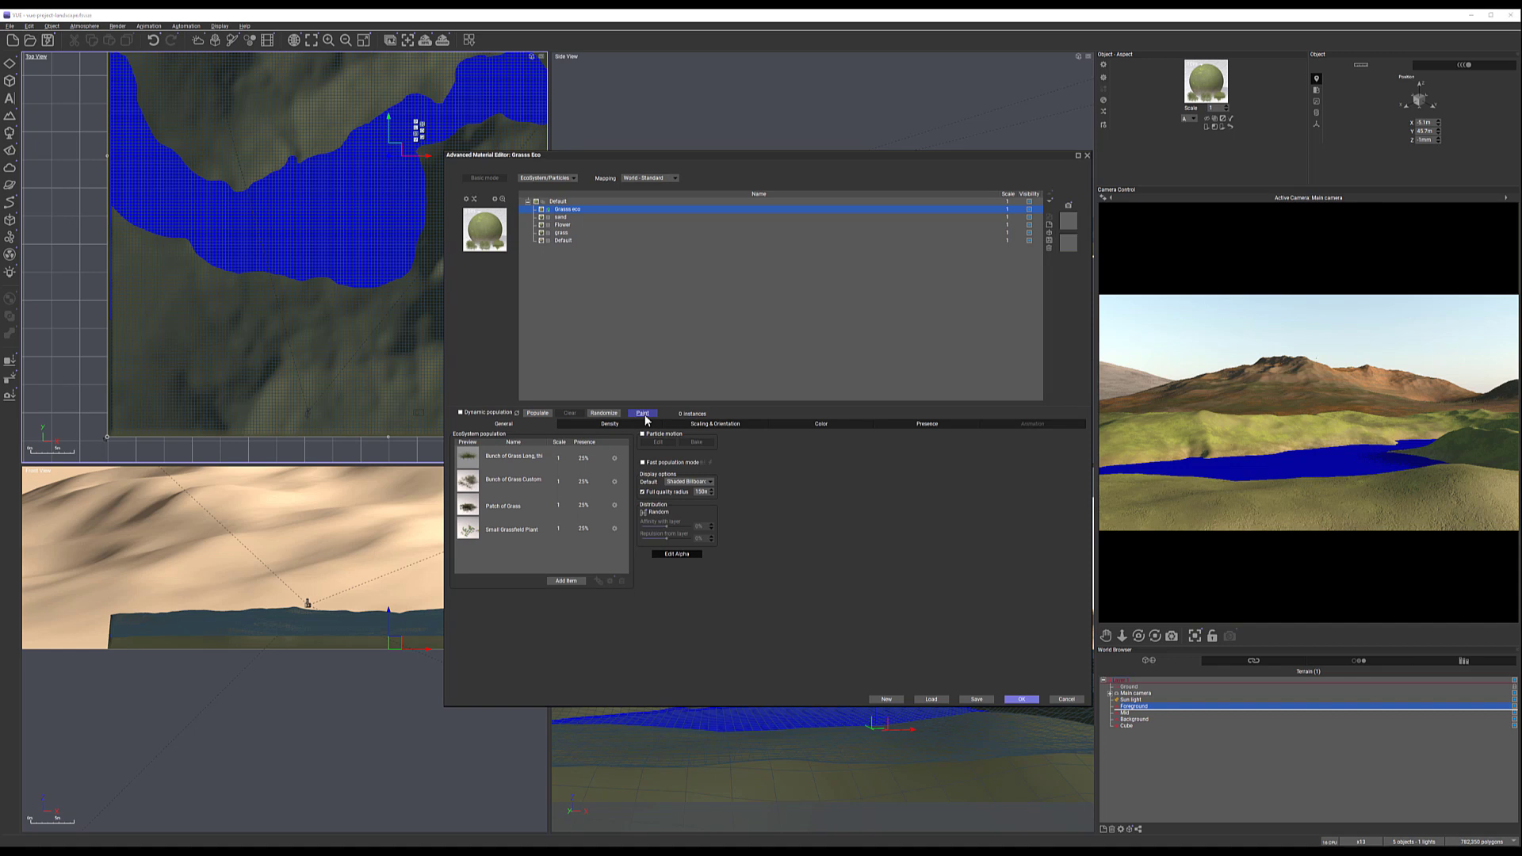
left_click_drag(738, 22, 749, 93)
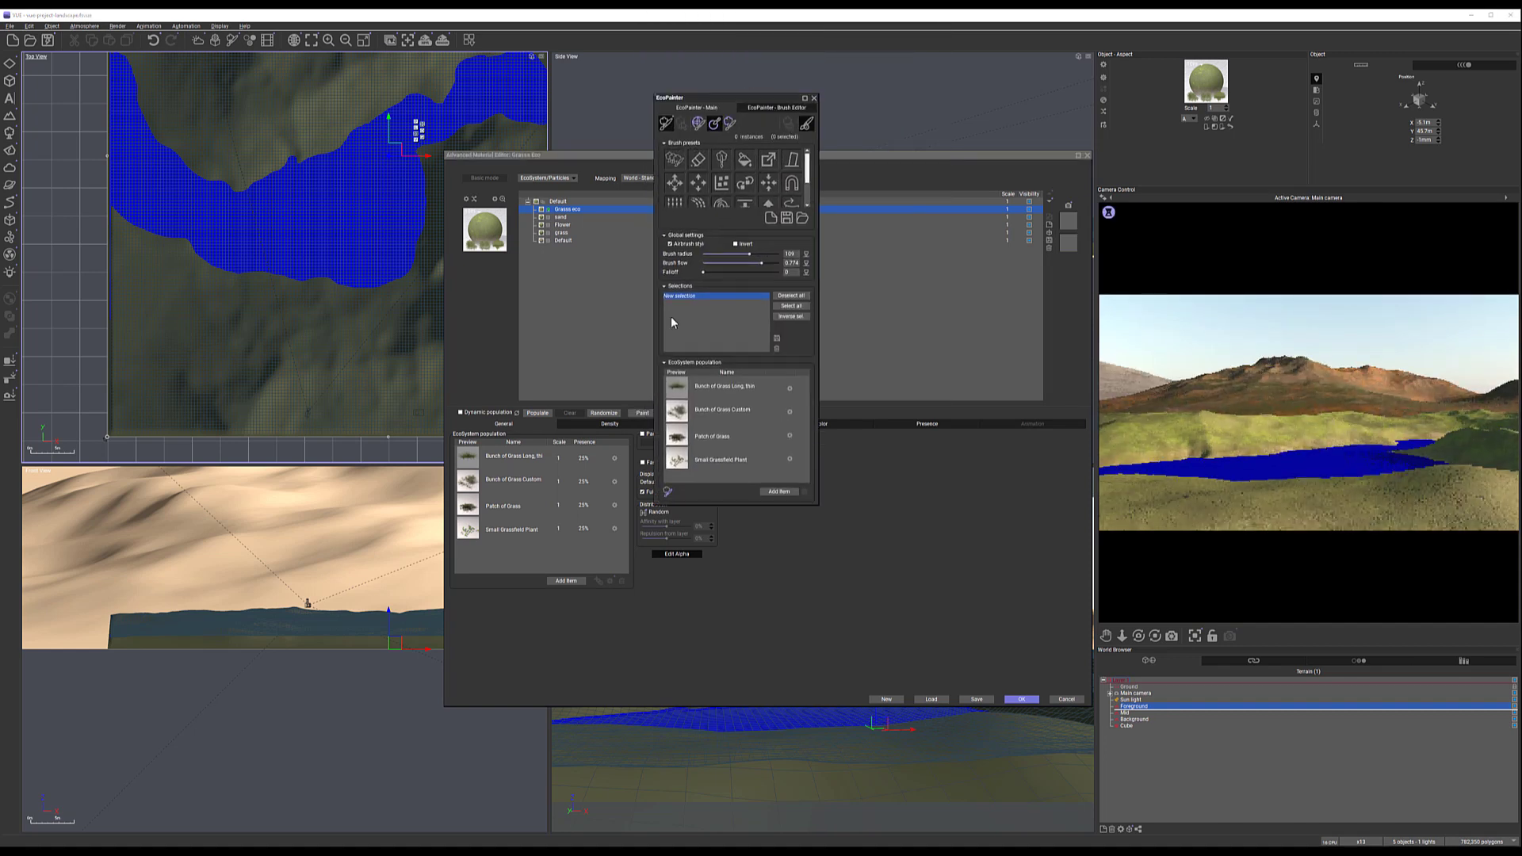
left_click(670, 161)
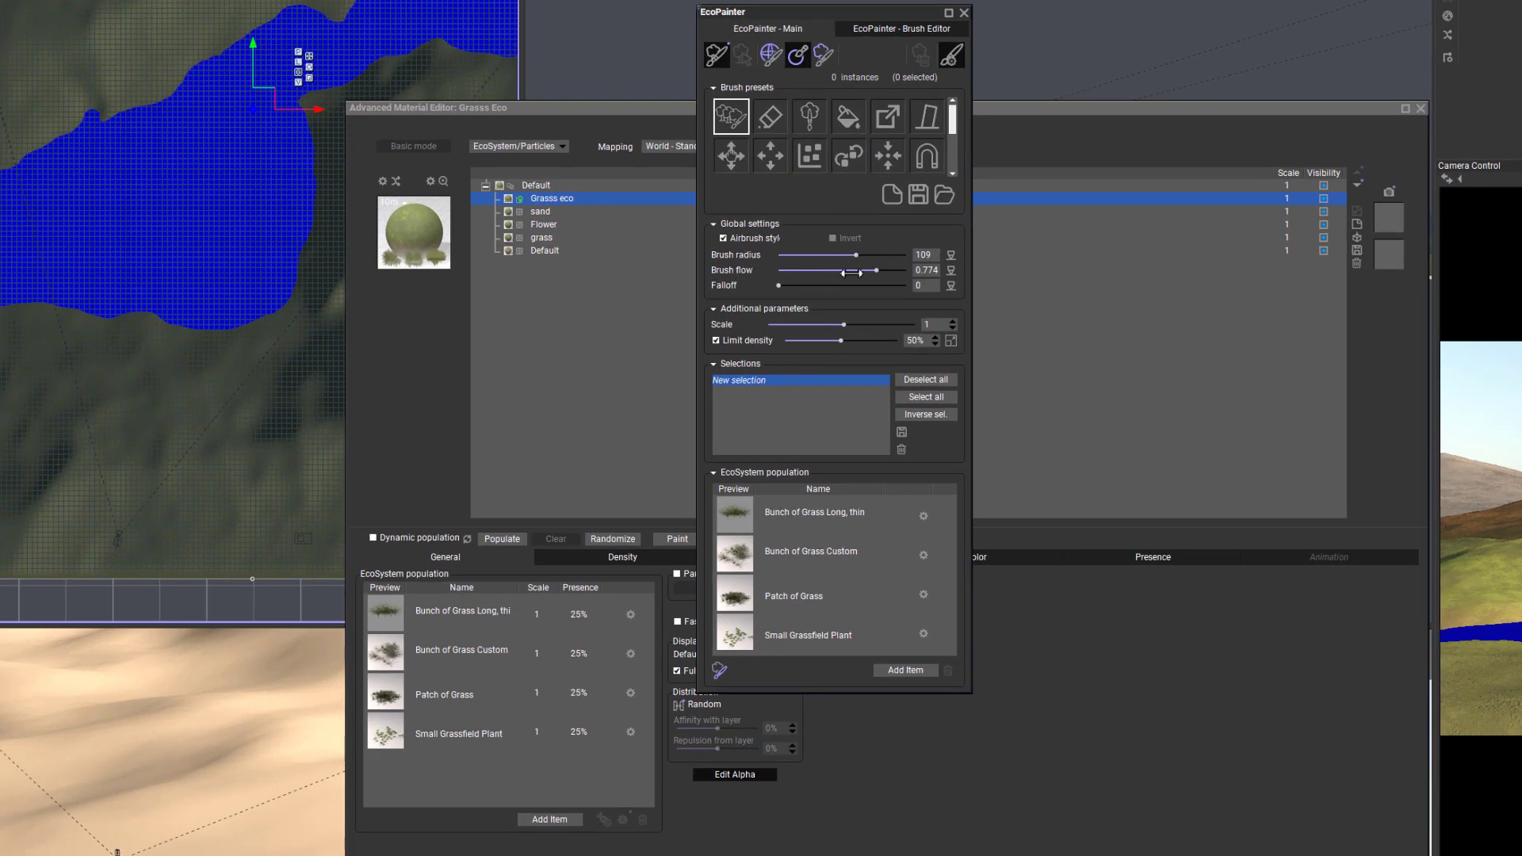
left_click_drag(858, 325, 852, 324)
left_click_drag(842, 343, 881, 344)
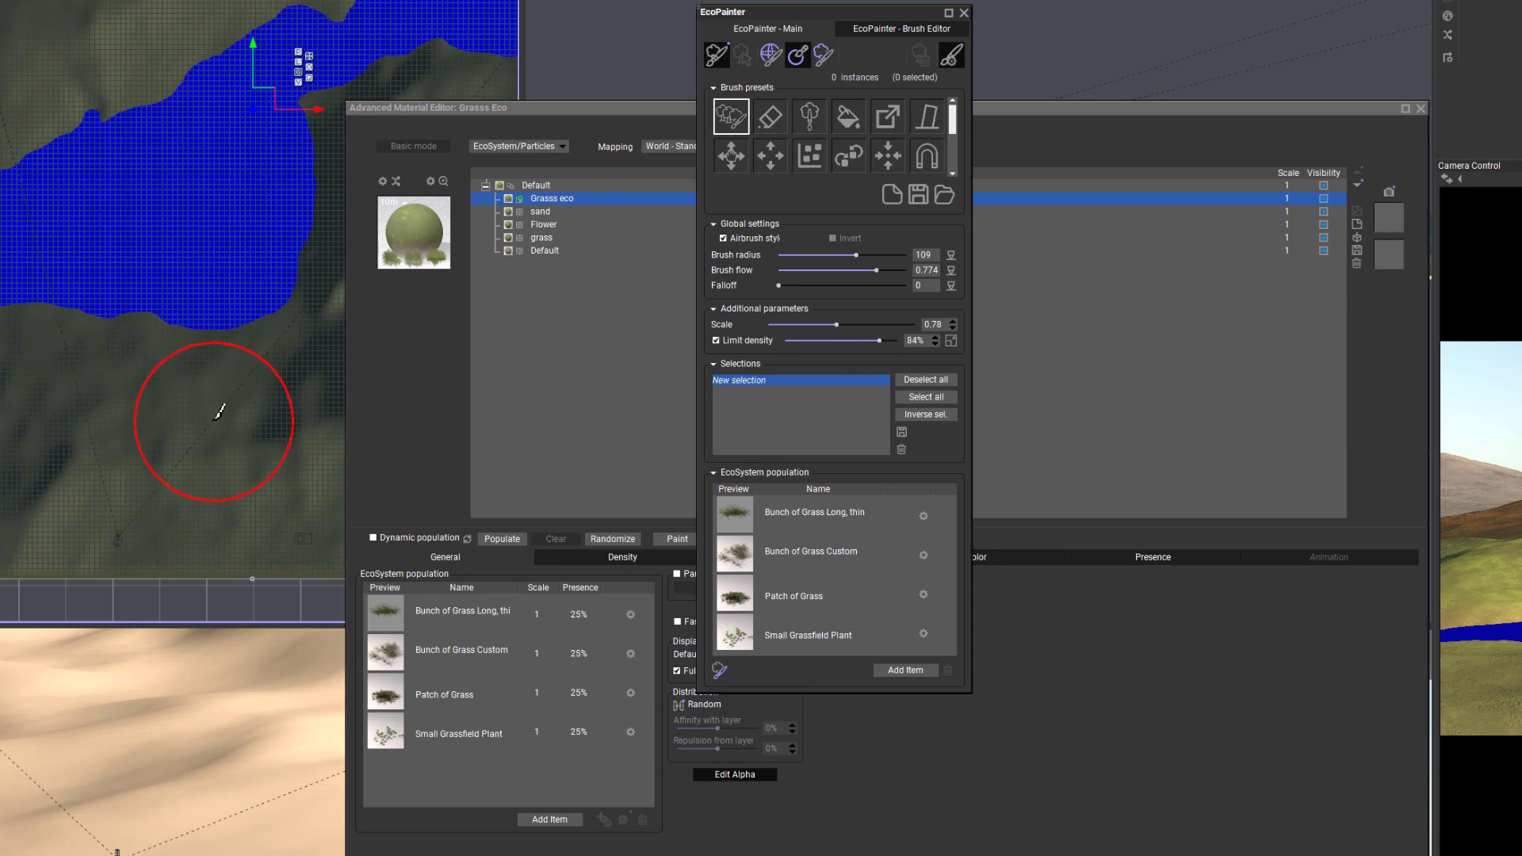
Set the brush radius to 49 and paint a small patch of grass on the near shore in the top view
right_click_drag(186, 435, 189, 358)
left_click_drag(848, 257, 839, 257)
mouse_move(130, 355)
left_mouse_down()
mouse_move(174, 344)
mouse_move(104, 338)
left_mouse_up()
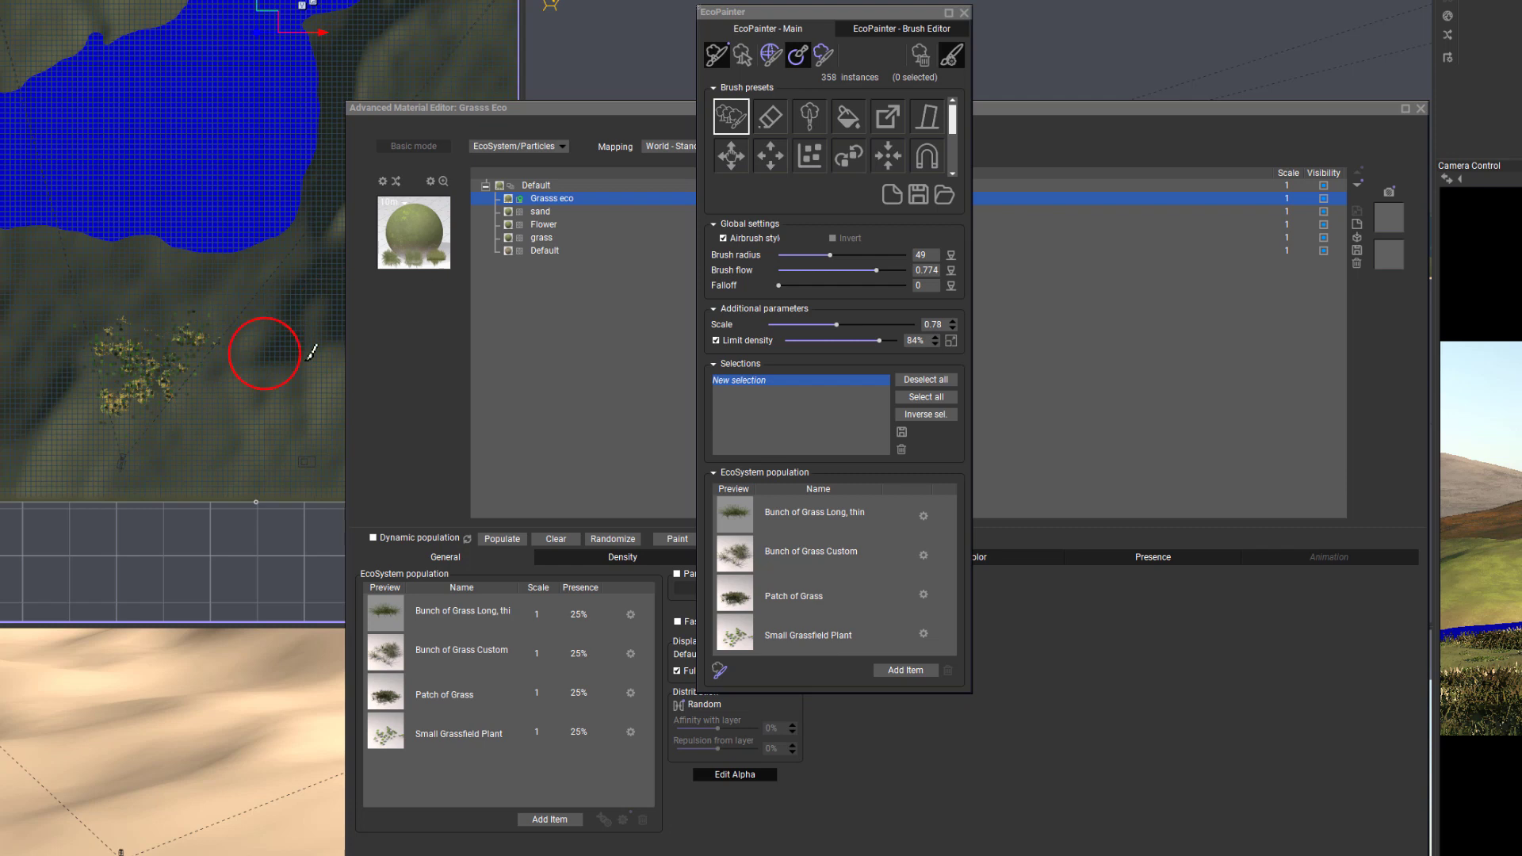
Save the modified brush as Populate.ebr and erase the painted grass patch with the eraser brush
left_click(770, 117)
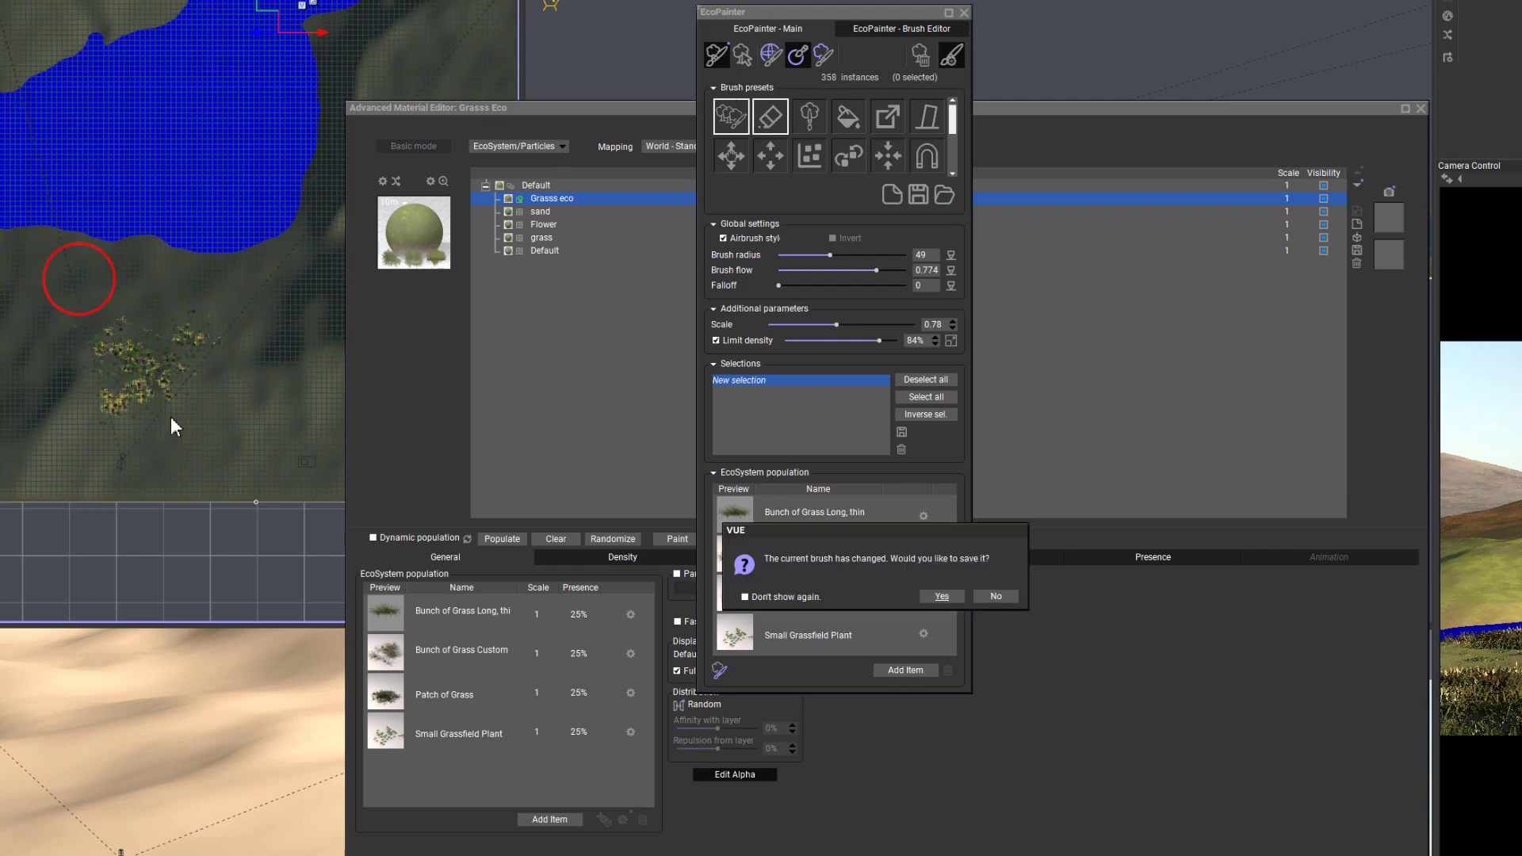
left_click(941, 596)
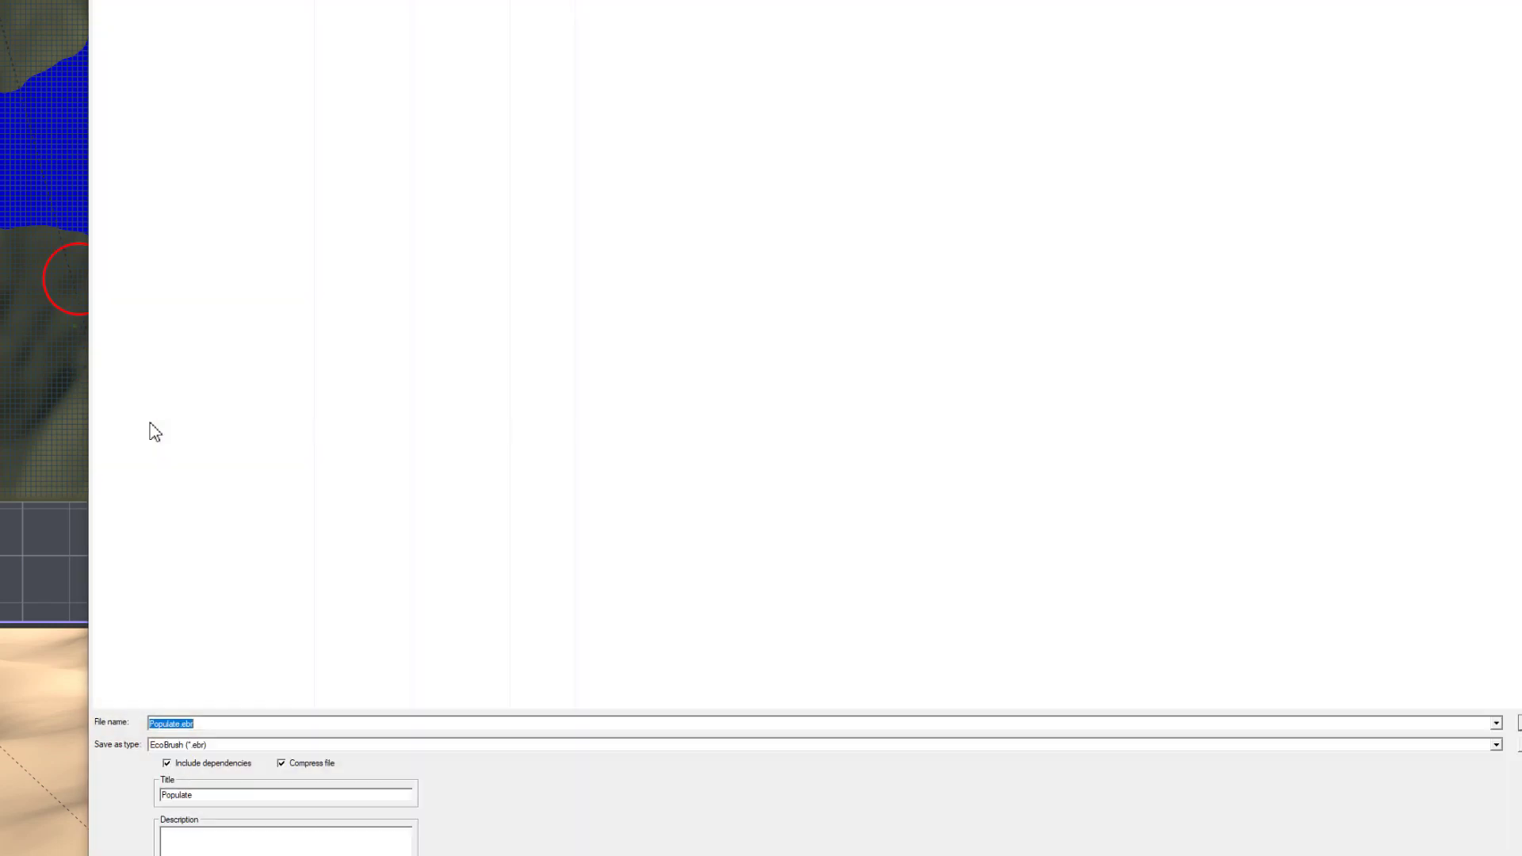
key("Return")
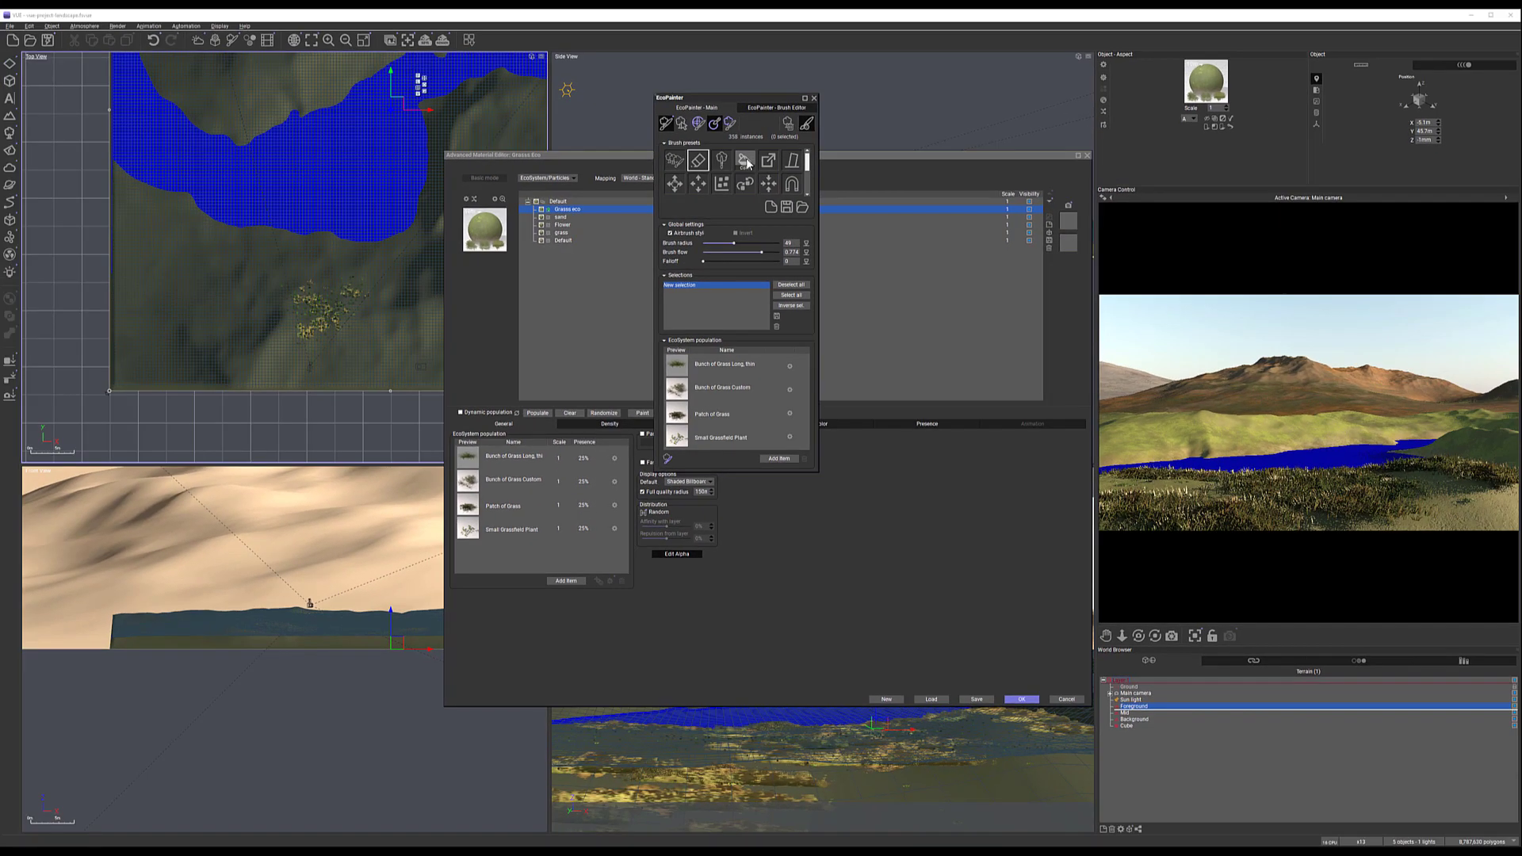
left_click_drag(340, 300, 313, 317)
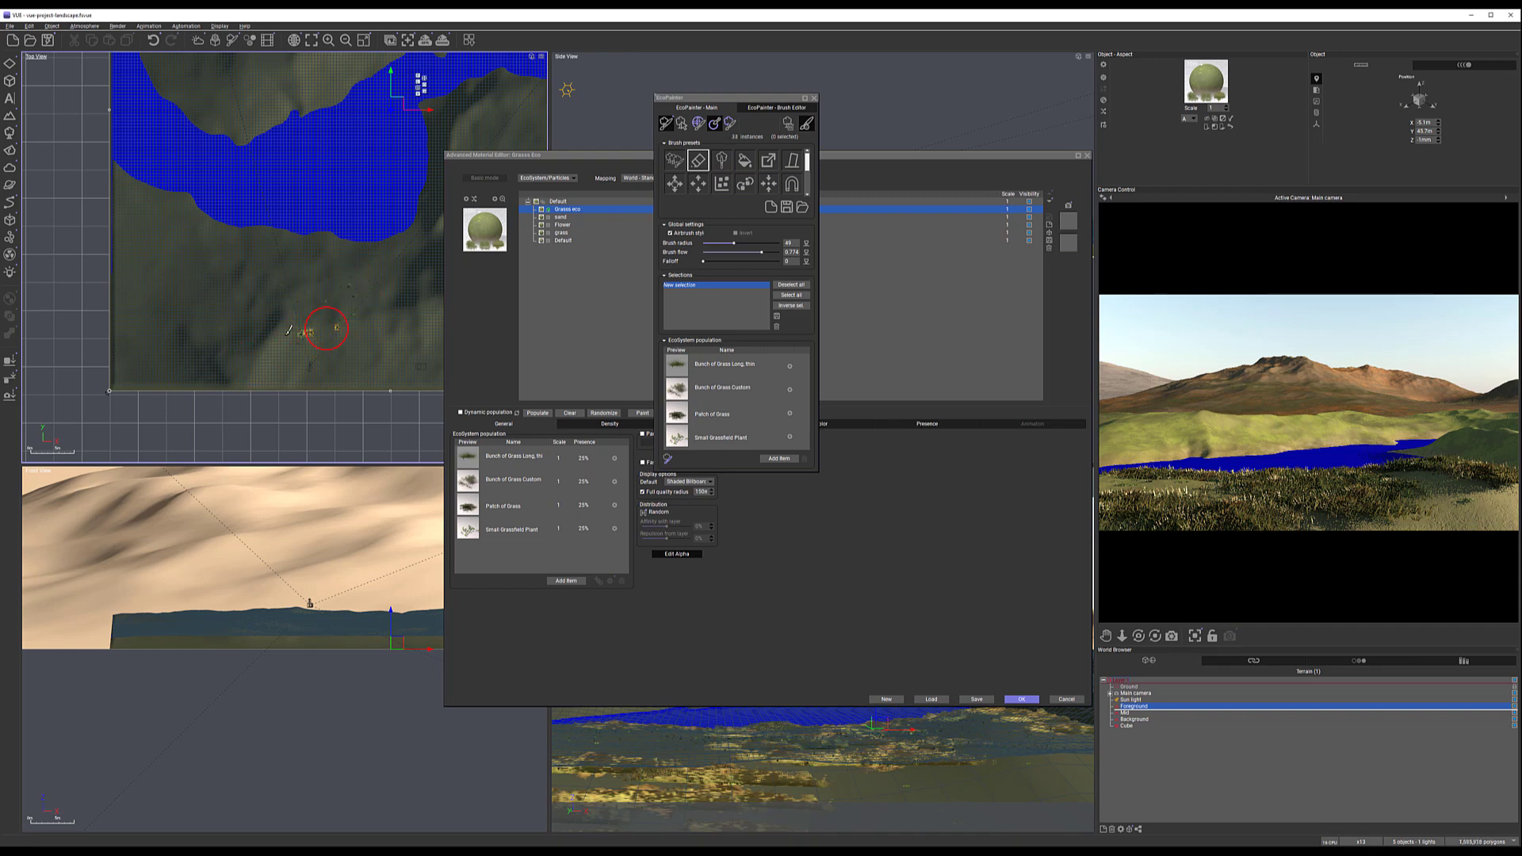
left_click_drag(330, 325, 300, 319)
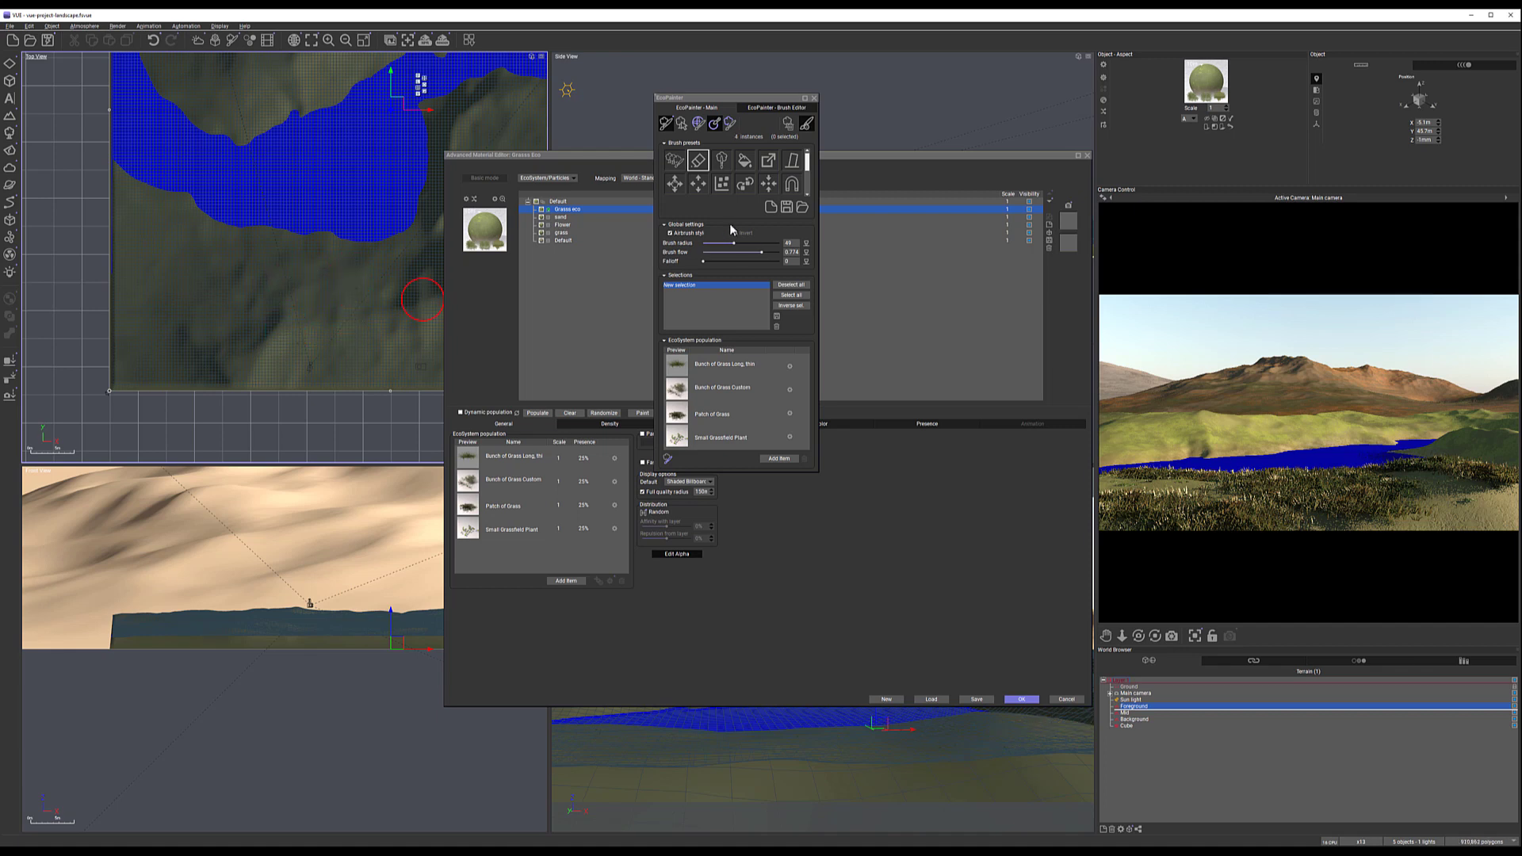
Paint grass on the near shore in front of the camera with the Populate brush
left_click(670, 162)
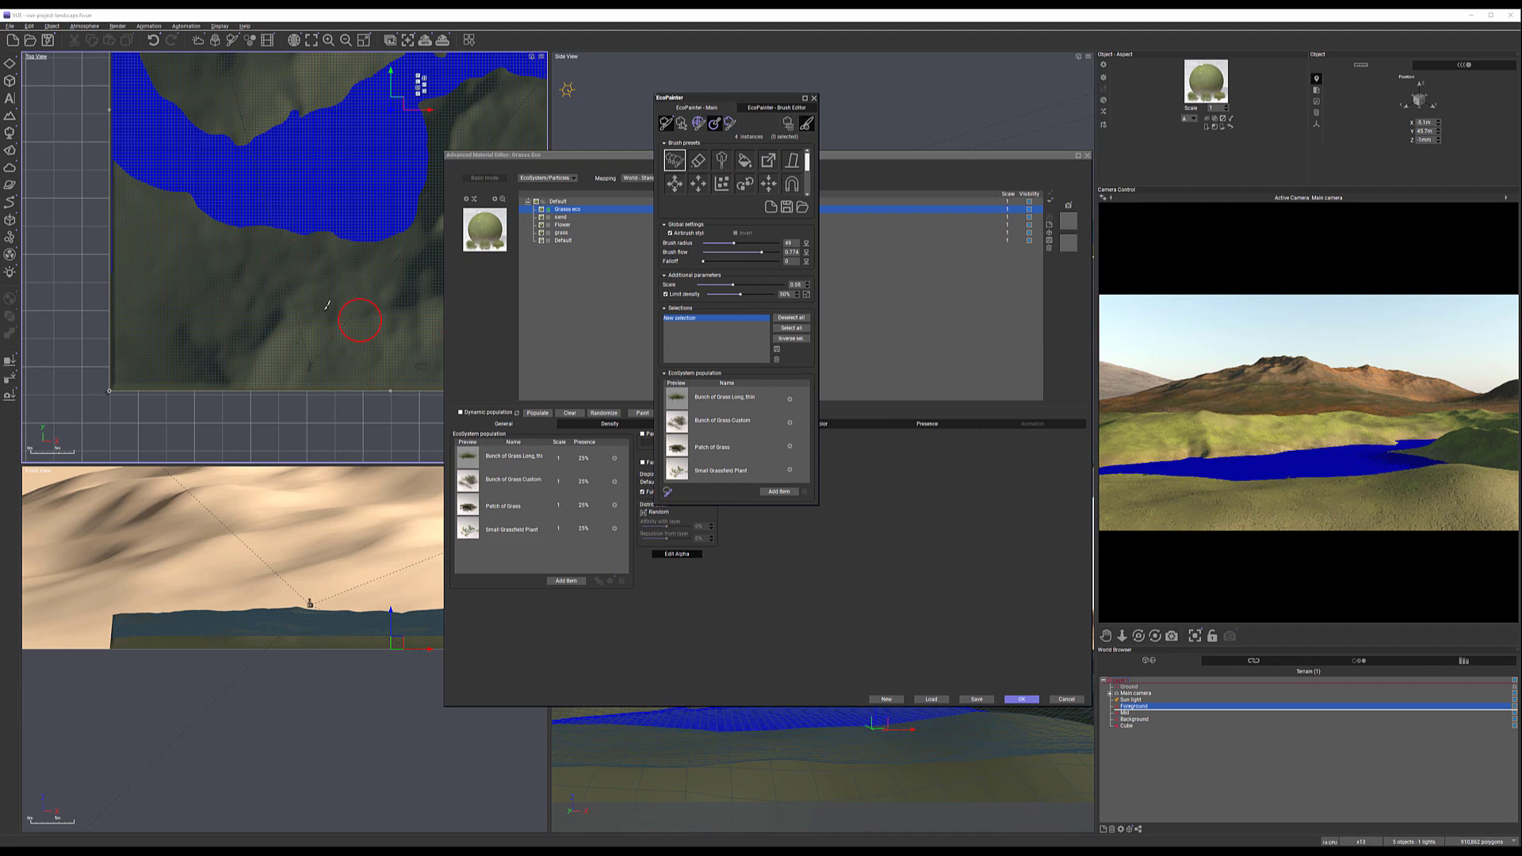
mouse_move(306, 298)
left_mouse_down()
mouse_move(346, 309)
mouse_move(313, 321)
mouse_move(334, 336)
left_mouse_up()
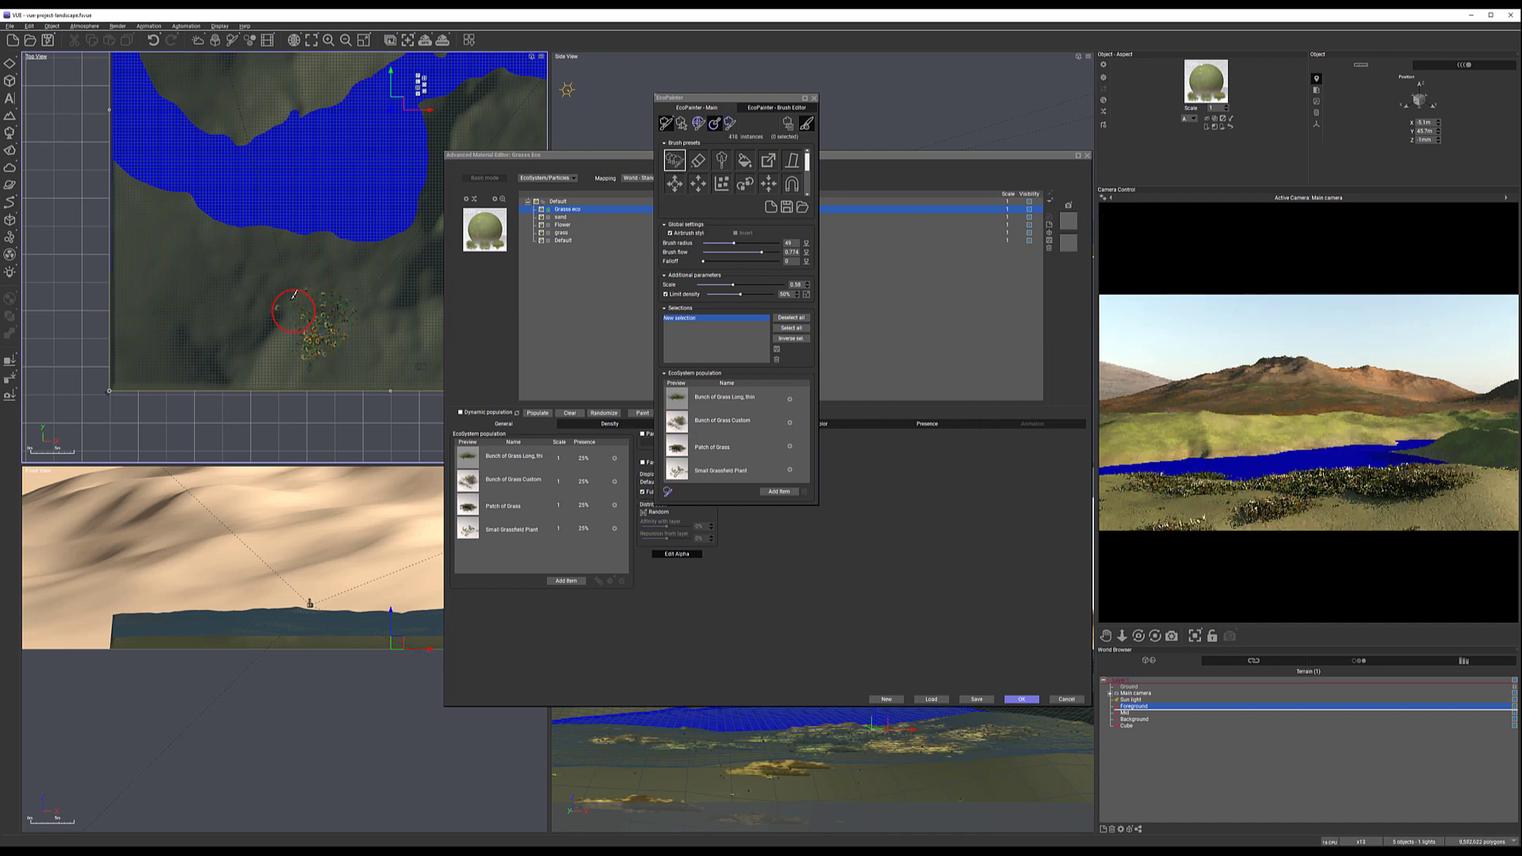
left_click_drag(356, 290, 310, 302)
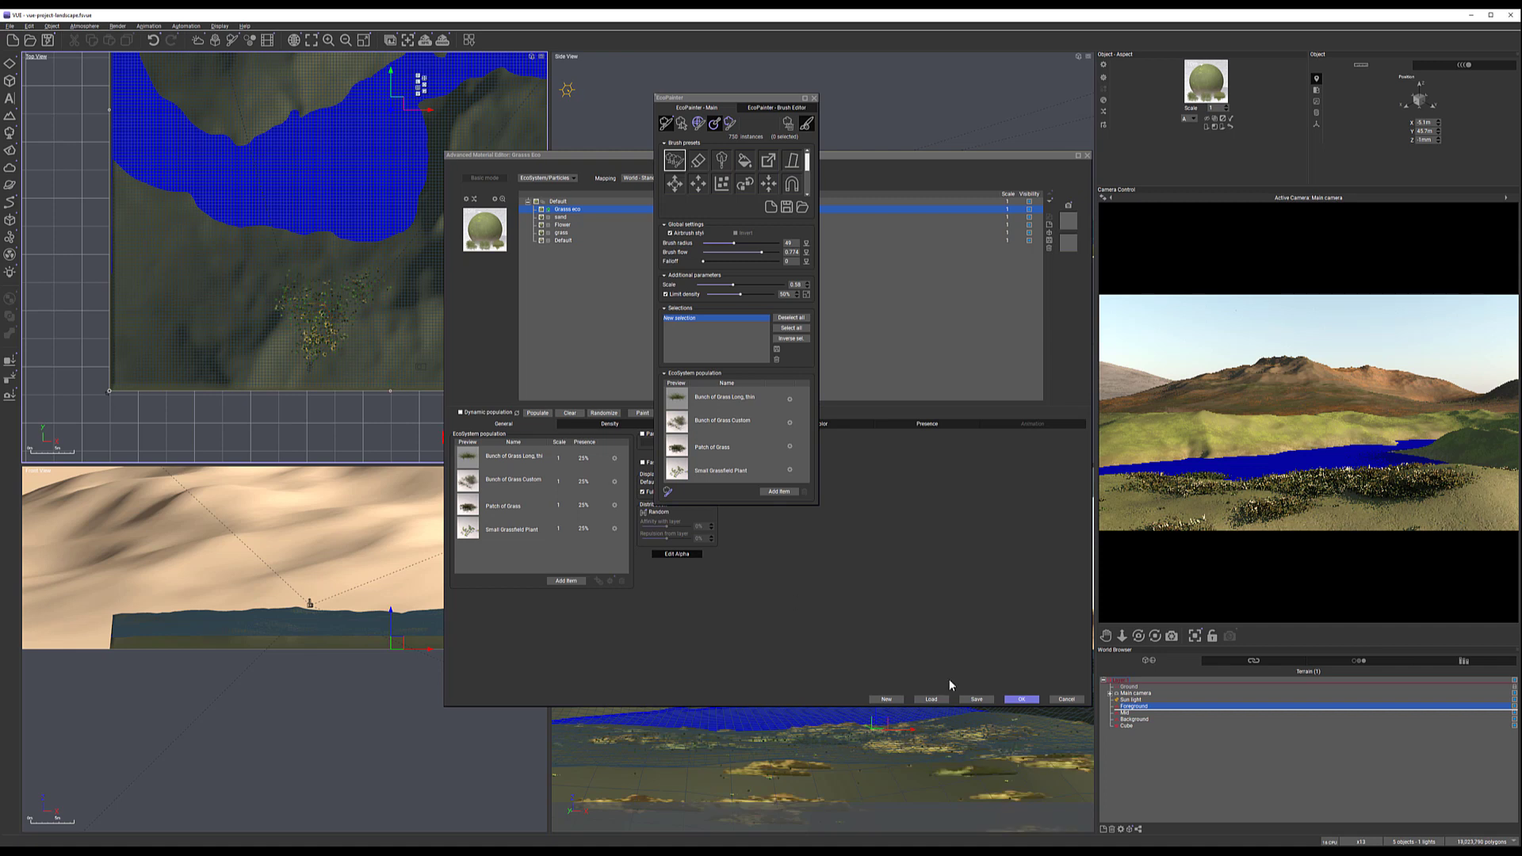
scroll(299, 328, "up", 5)
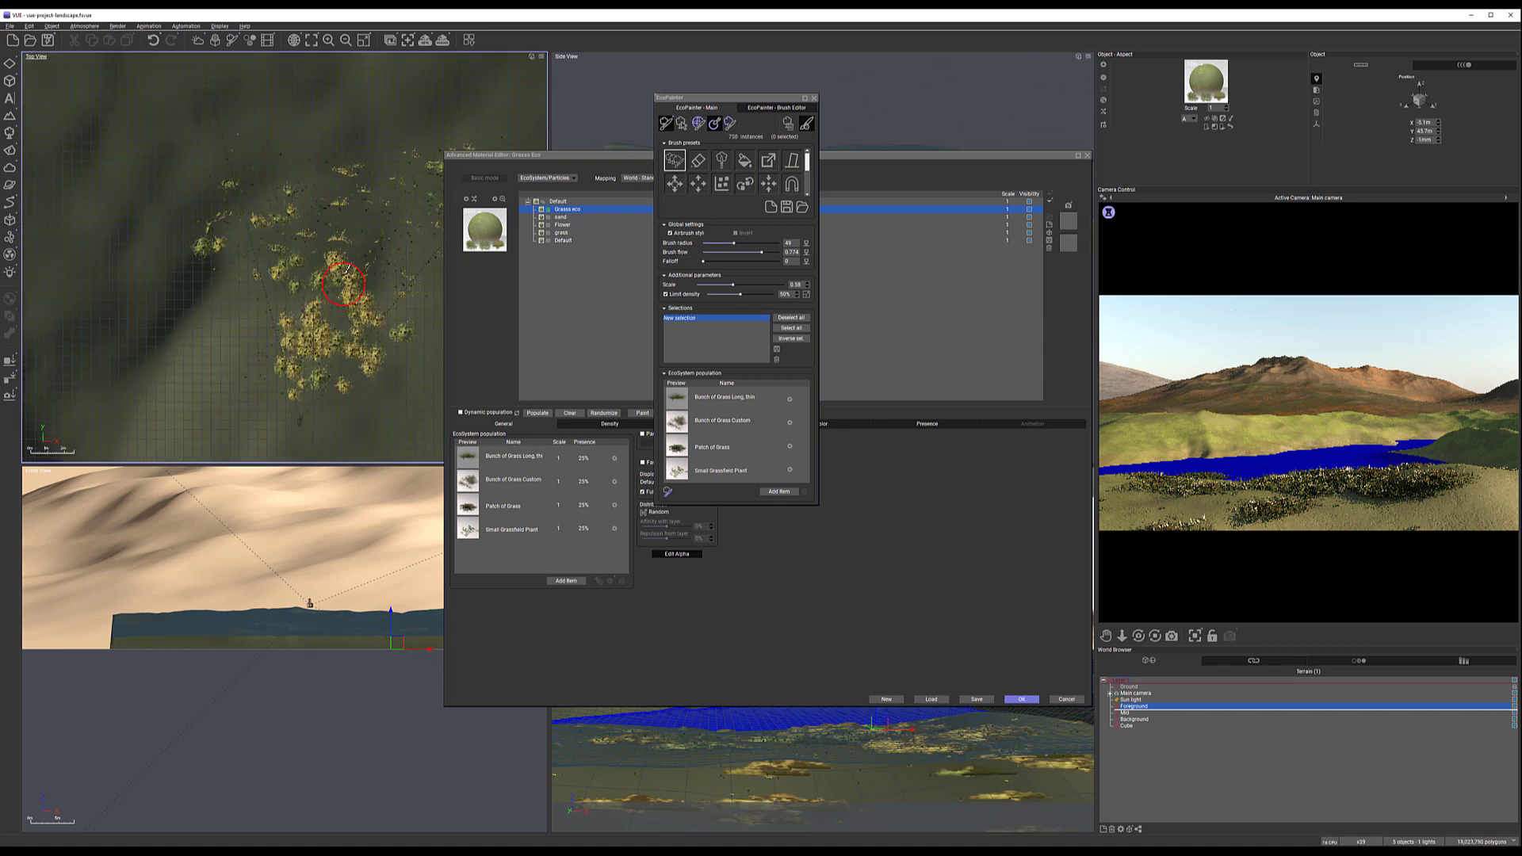
mouse_move(346, 299)
left_mouse_down()
mouse_move(289, 258)
mouse_move(269, 282)
mouse_move(282, 272)
left_mouse_up()
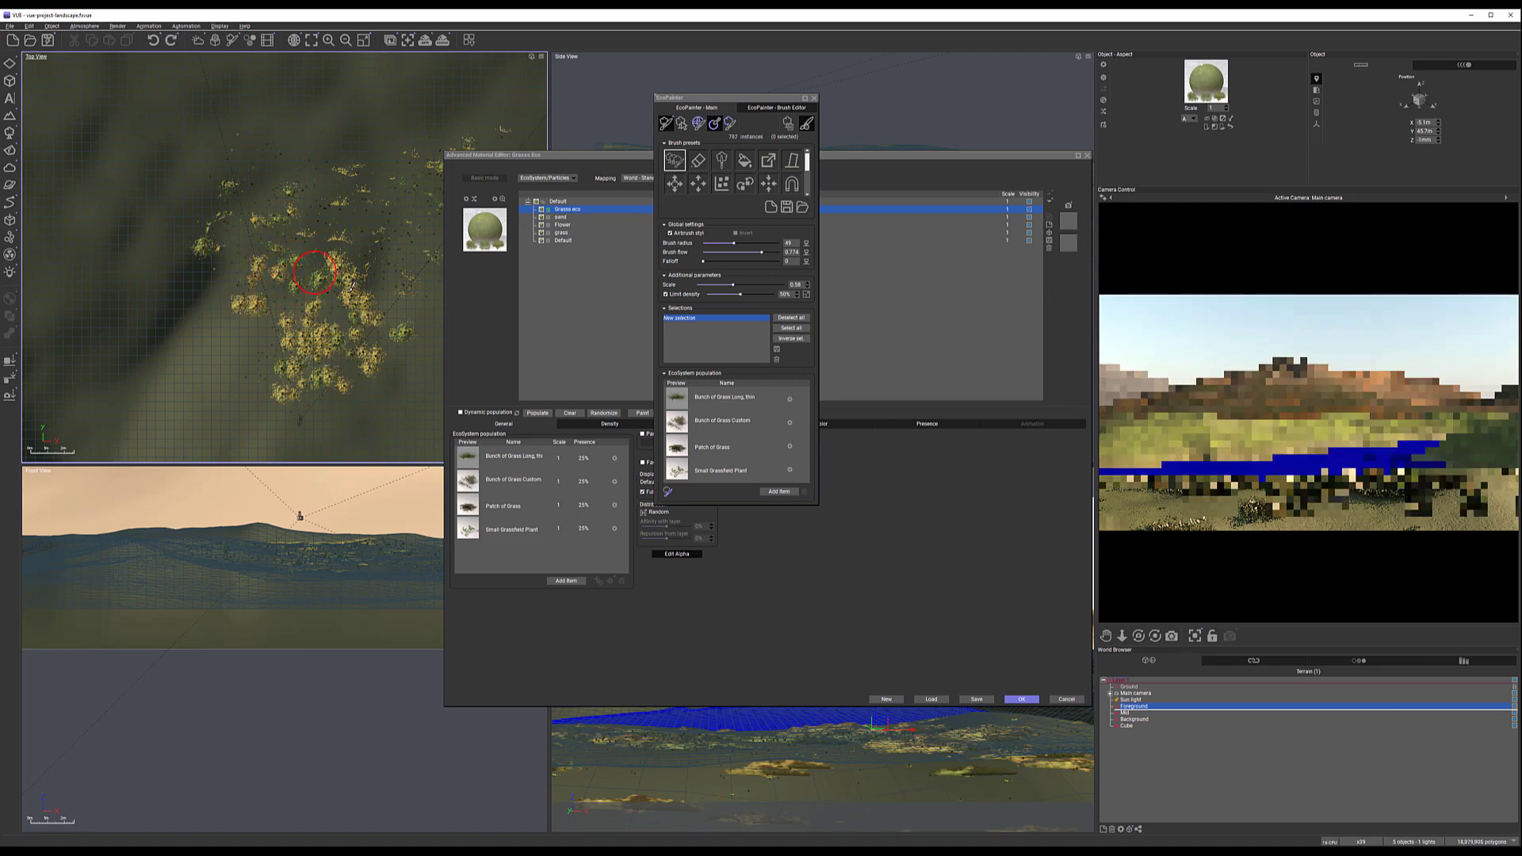
Disable the brush's density limit and paint the near-shore grass much denser and wider
left_click(689, 294)
mouse_move(301, 285)
left_mouse_down()
mouse_move(249, 309)
mouse_move(309, 266)
mouse_move(372, 286)
mouse_move(411, 265)
mouse_move(374, 304)
mouse_move(369, 353)
mouse_move(353, 325)
mouse_move(325, 349)
mouse_move(285, 331)
mouse_move(317, 371)
mouse_move(261, 238)
mouse_move(376, 261)
mouse_move(361, 254)
left_mouse_up()
right_click_drag(361, 254, 262, 319)
mouse_move(316, 309)
left_mouse_down()
mouse_move(388, 251)
mouse_move(271, 293)
mouse_move(143, 372)
mouse_move(150, 231)
mouse_move(299, 317)
left_mouse_up()
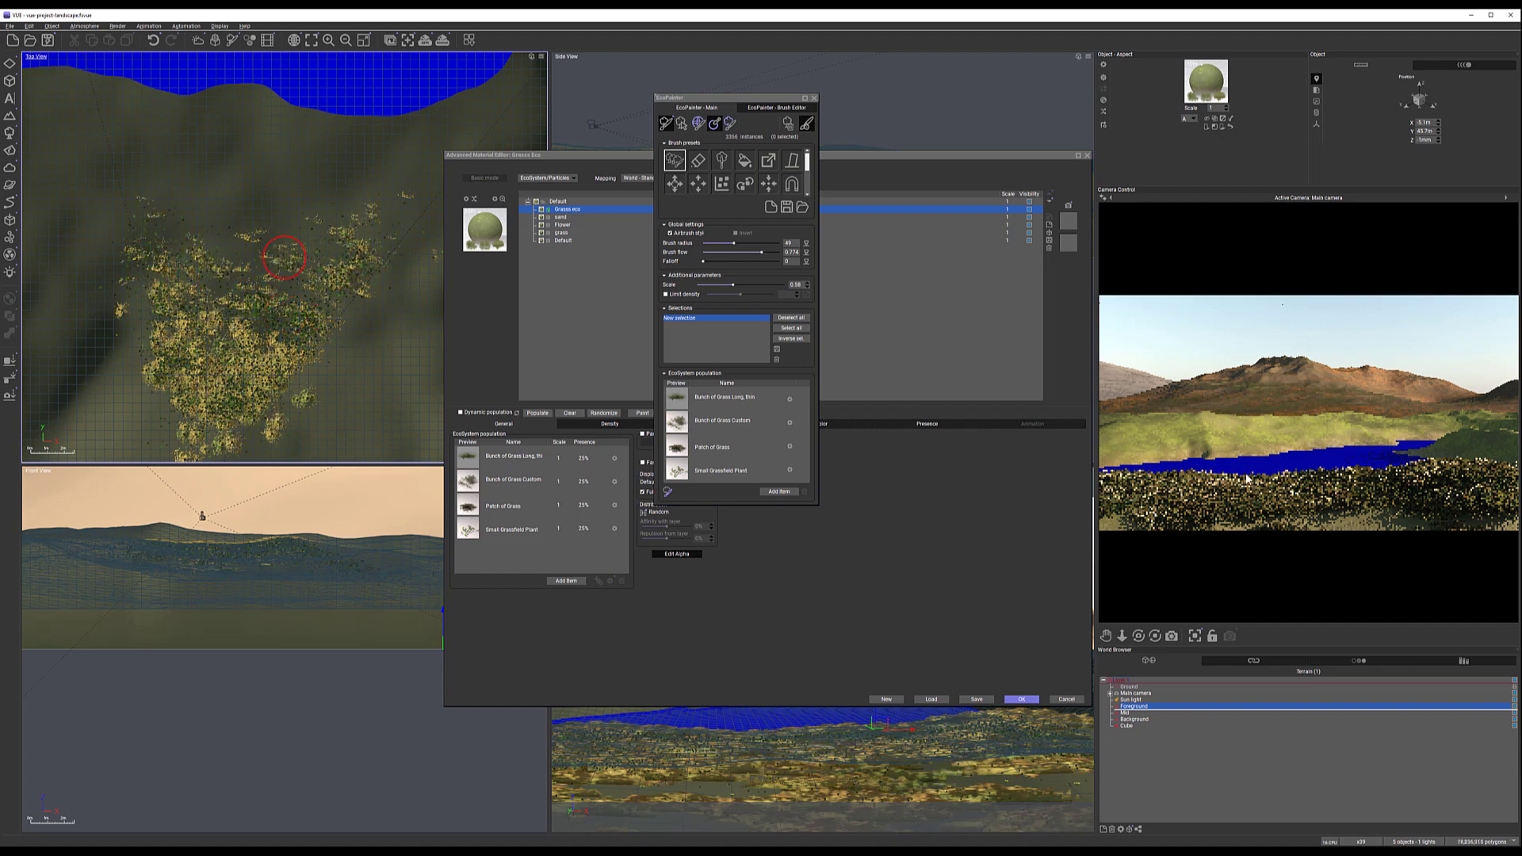
Reduce the brush's plant scale slightly and paint dense grass along the lake's eastern bank
scroll(382, 169, "down", 5)
right_click_drag(382, 170, 333, 302)
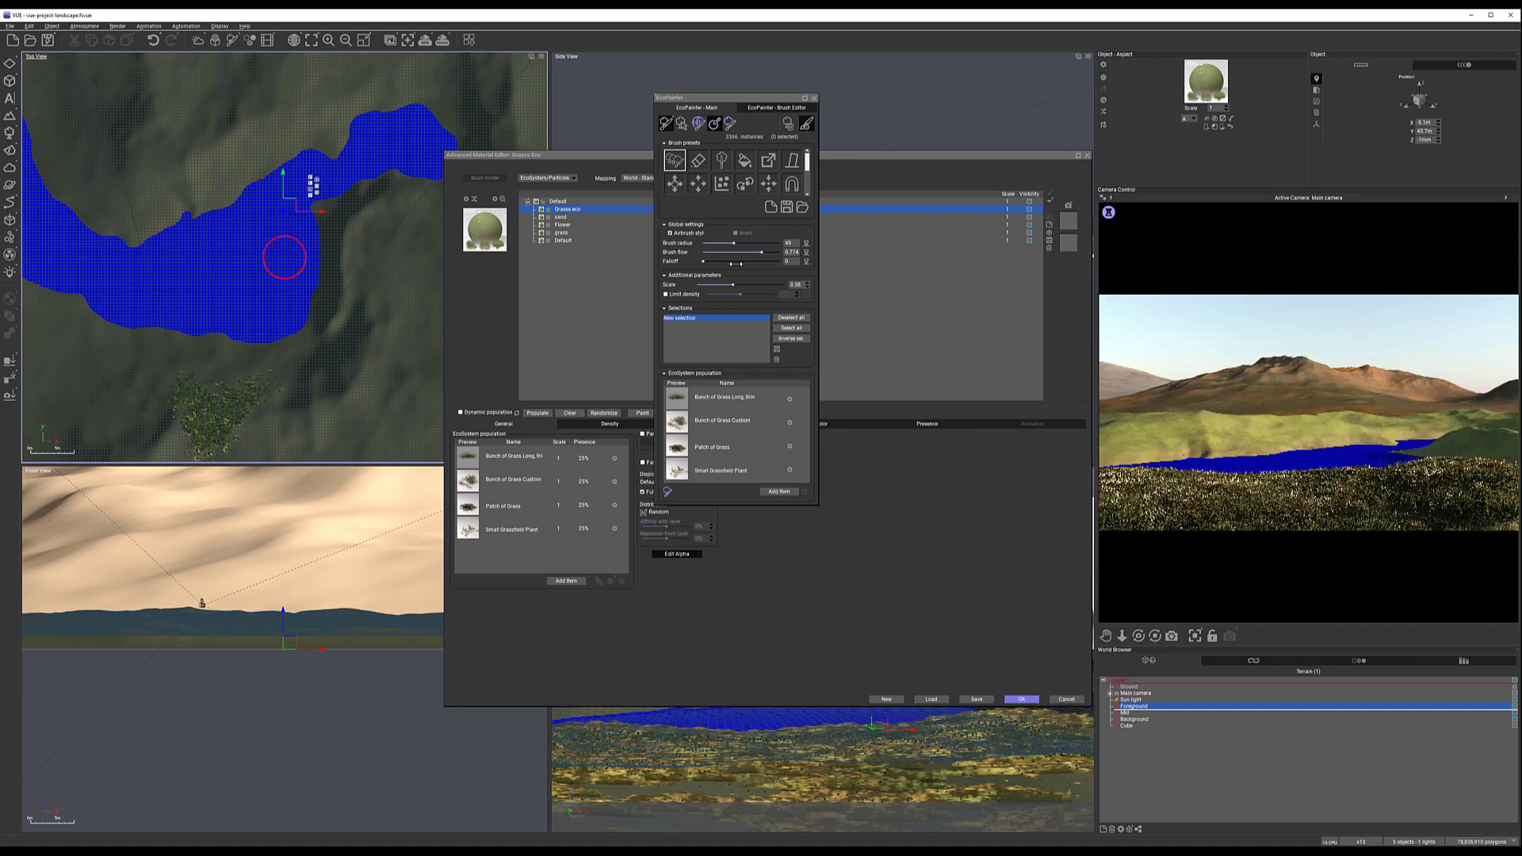
left_click_drag(733, 284, 730, 285)
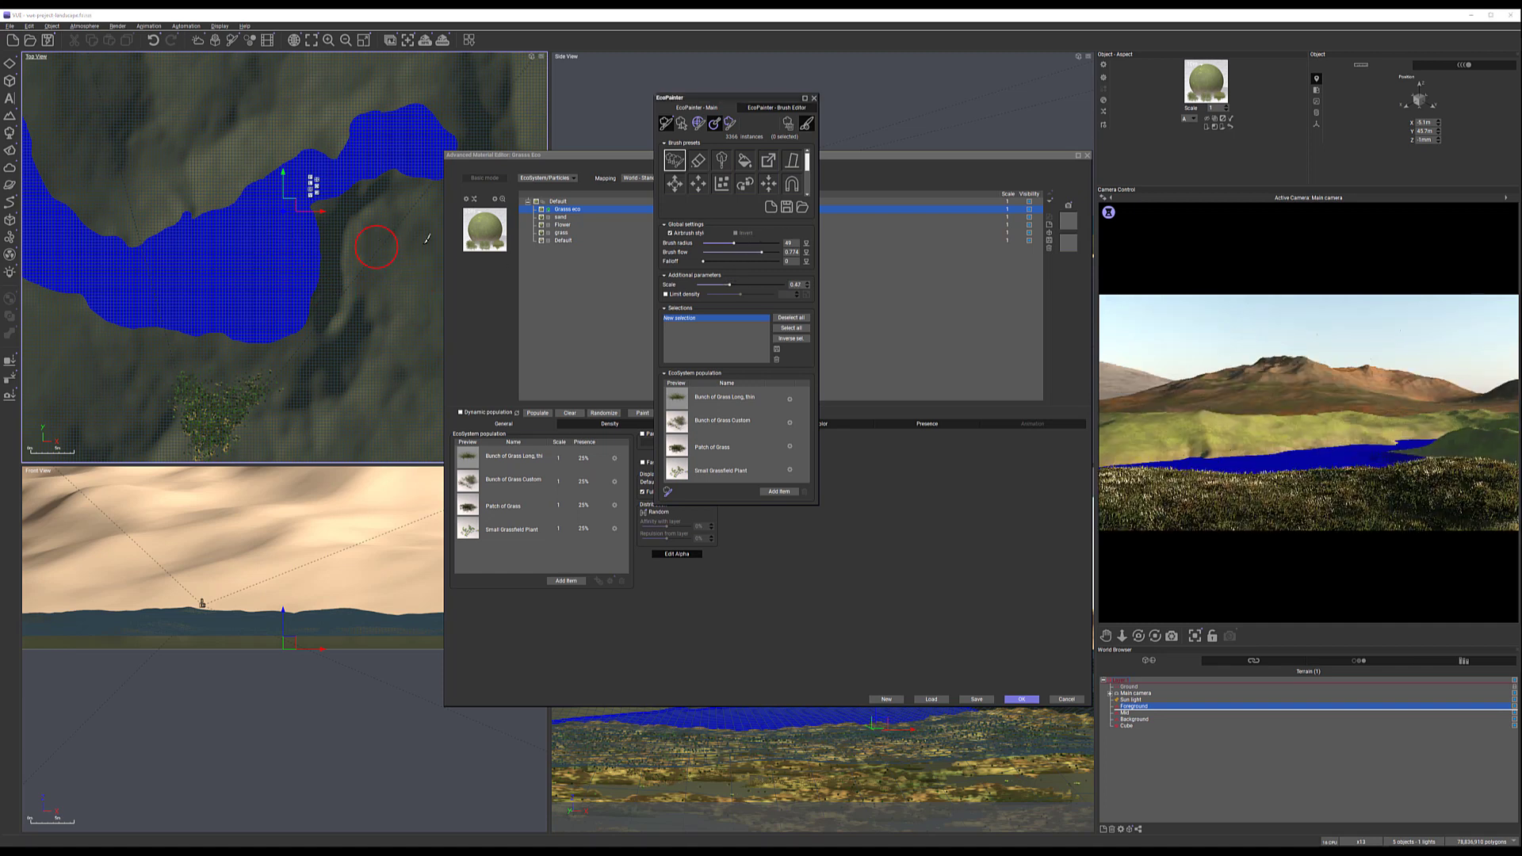
left_click_drag(348, 207, 342, 289)
left_click_drag(363, 239, 387, 197)
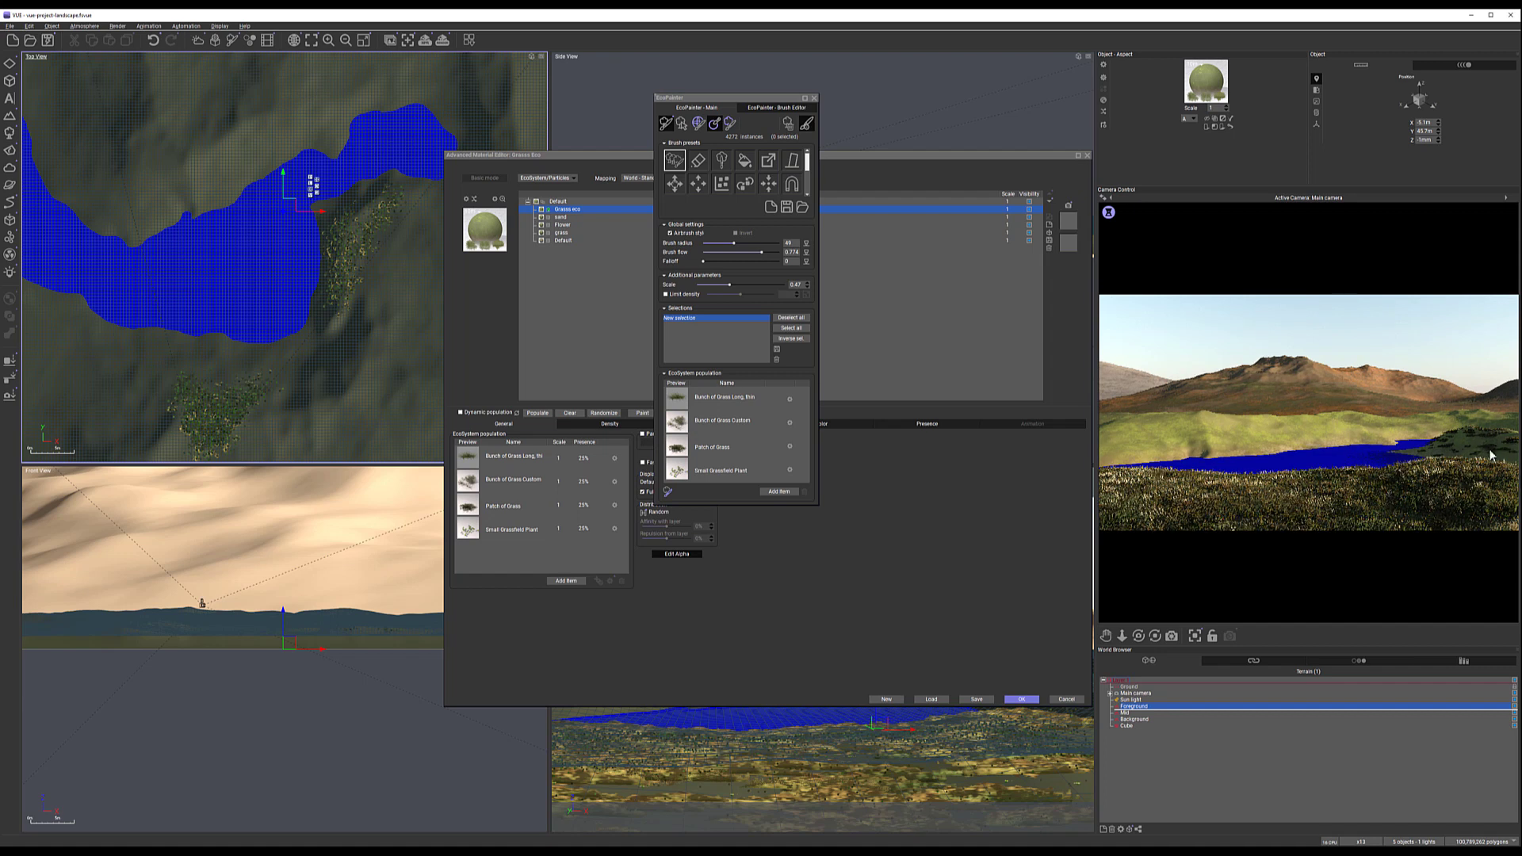
mouse_move(327, 242)
left_mouse_down()
mouse_move(331, 305)
mouse_move(324, 211)
mouse_move(372, 197)
mouse_move(343, 296)
mouse_move(284, 258)
left_mouse_up()
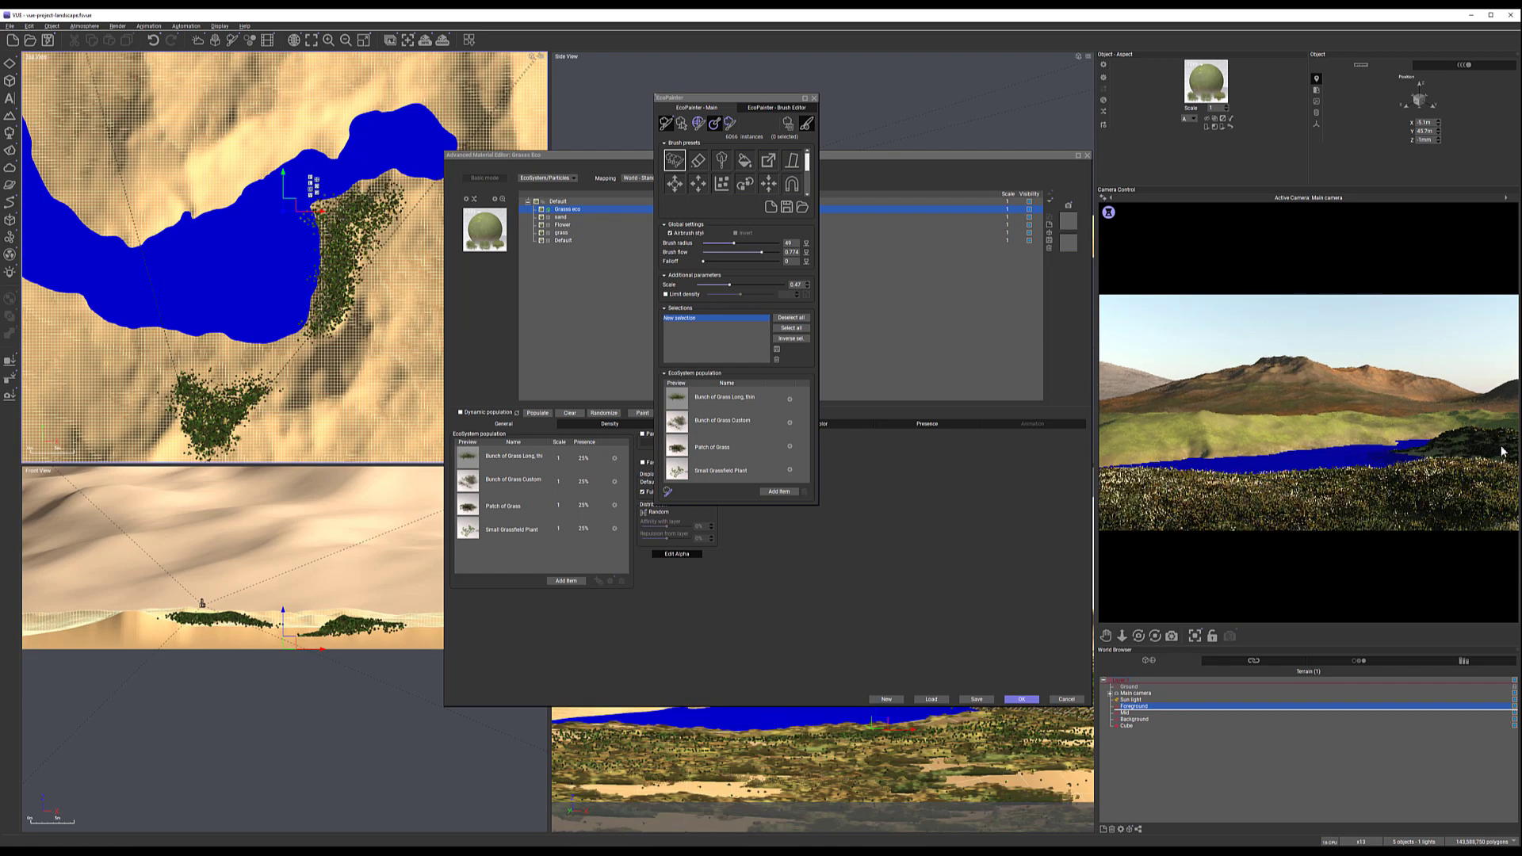
mouse_move(325, 251)
left_mouse_down()
mouse_move(317, 262)
mouse_move(345, 203)
mouse_move(283, 256)
left_mouse_up()
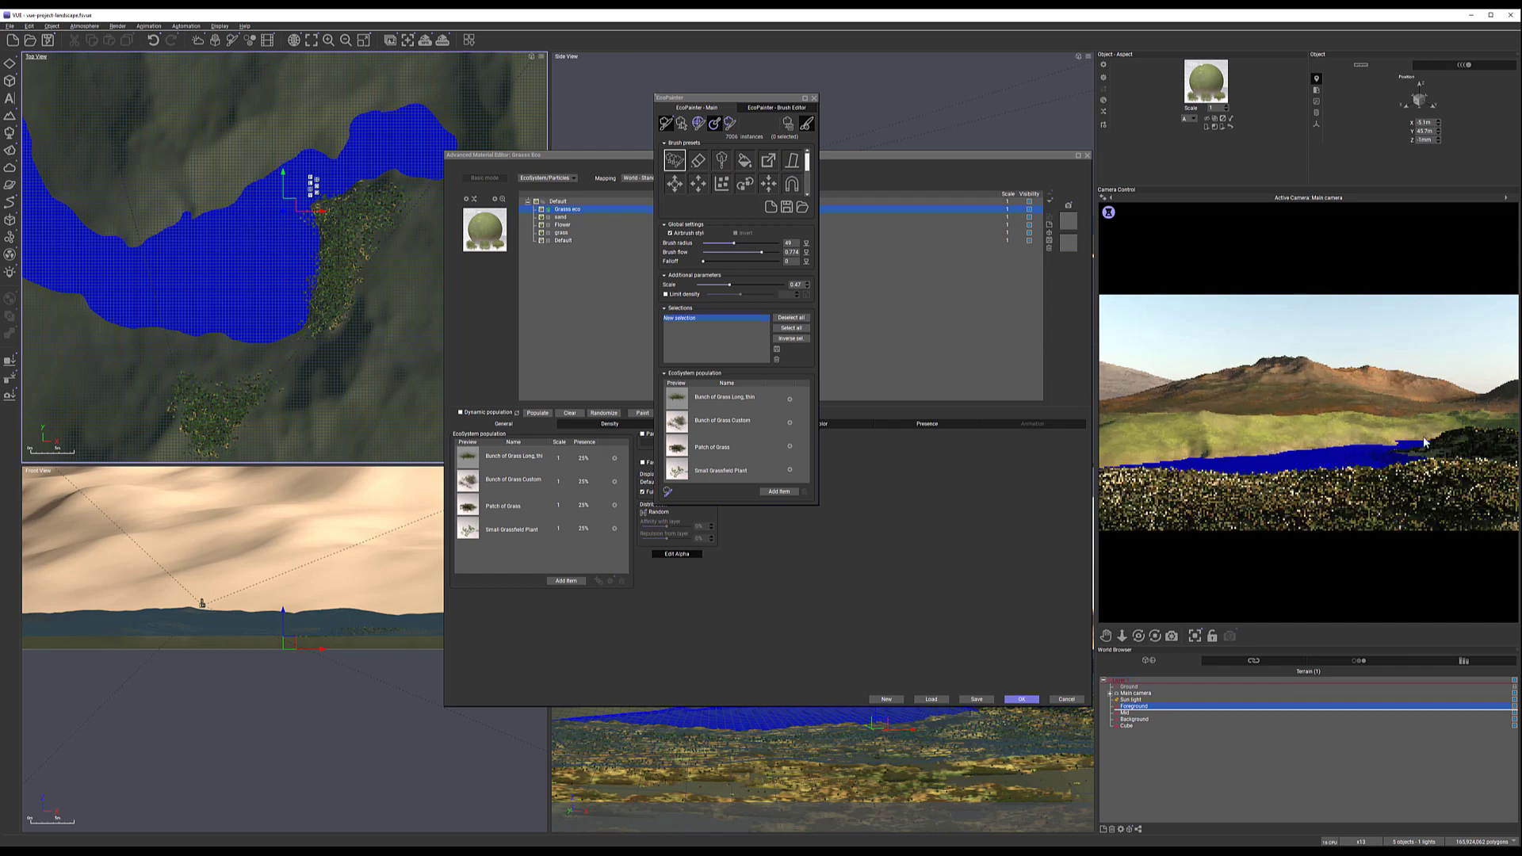
Paint a strip of grass along the lake's far northern bank
middle_click_drag(300, 243, 314, 312)
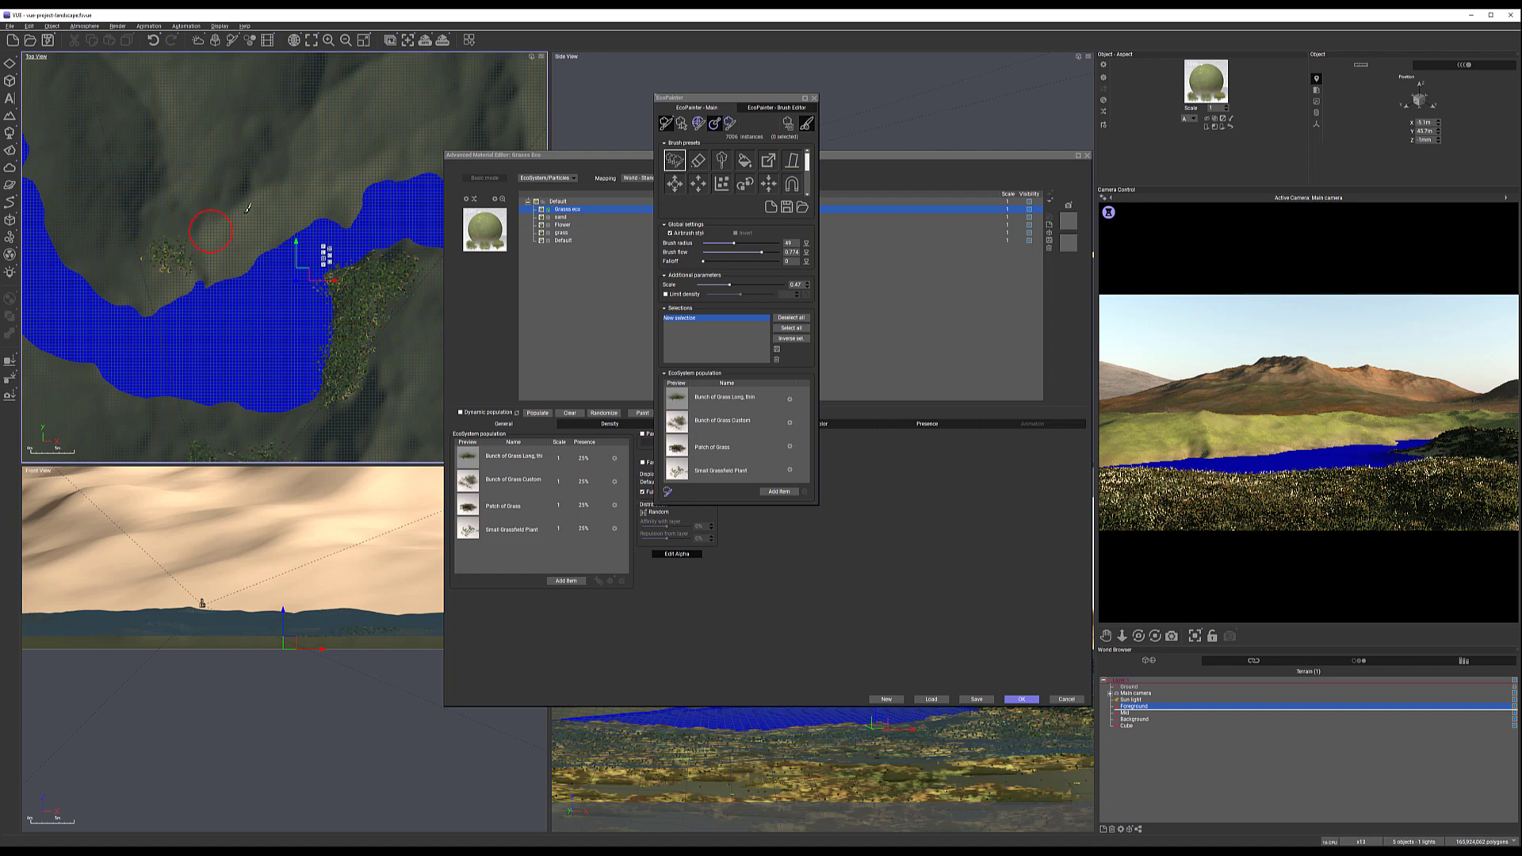
left_click_drag(359, 154, 456, 129)
left_click_drag(293, 190, 182, 229)
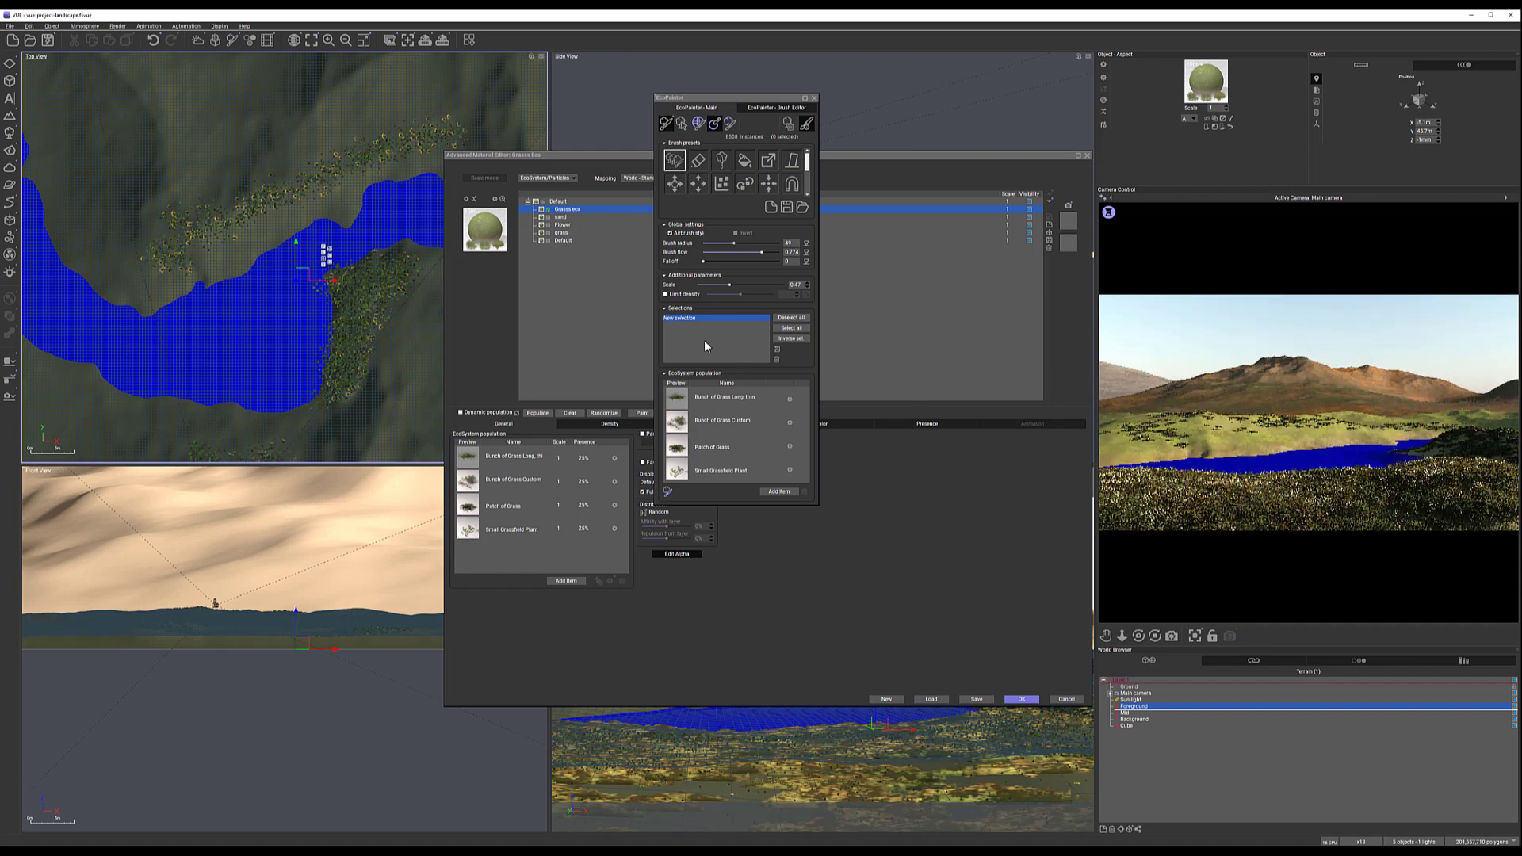
Reduce the plant scale, enlarge the brush radius and raise its flow, and paint a wider band of grass on the far bank
left_click_drag(740, 283, 731, 284)
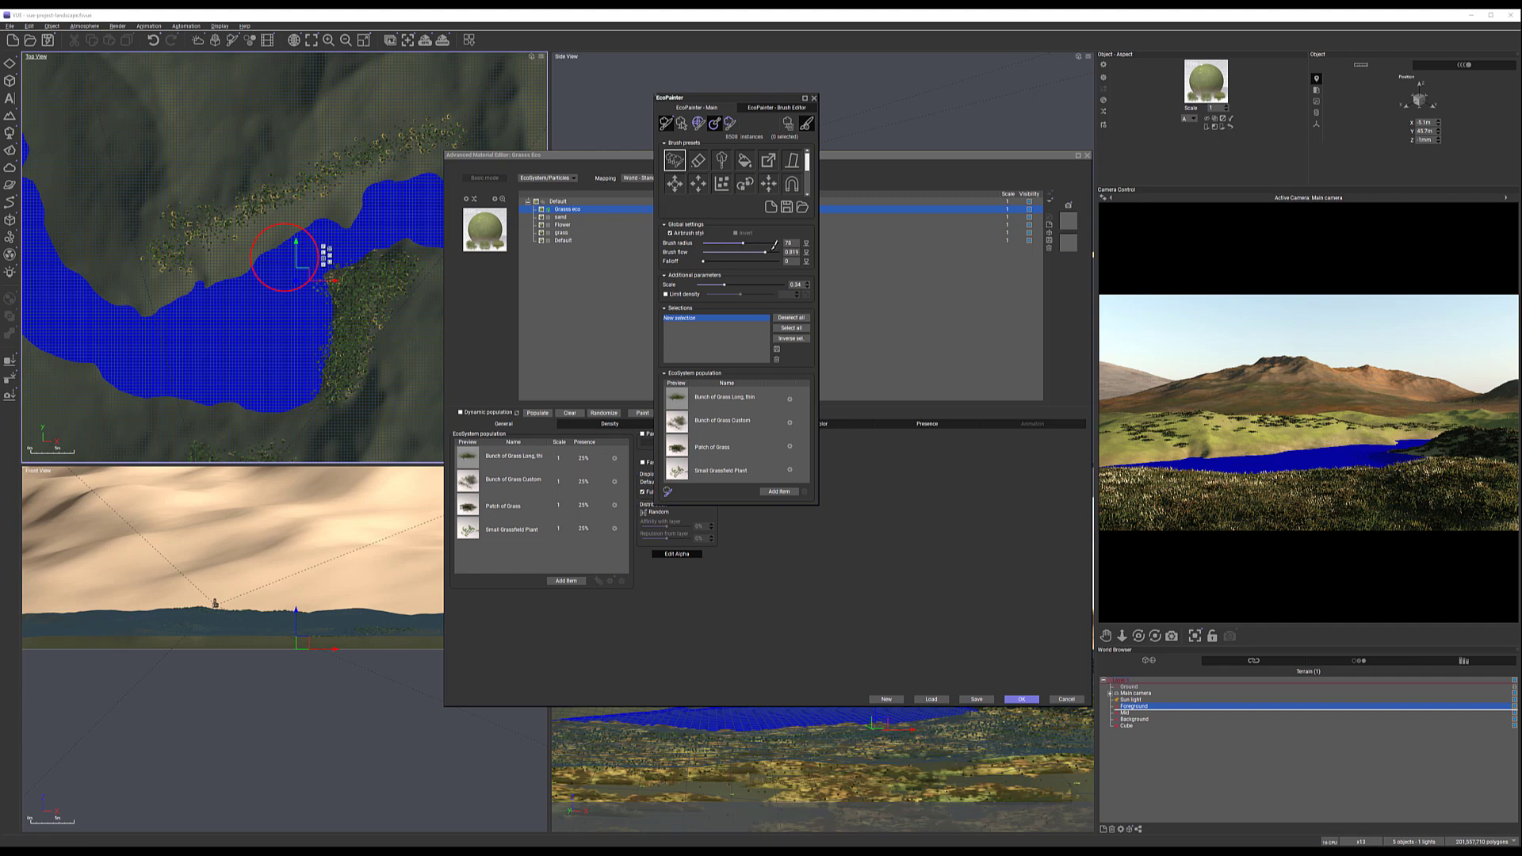
left_click_drag(765, 251, 763, 251)
mouse_move(160, 218)
left_mouse_down()
mouse_move(142, 178)
mouse_move(136, 208)
left_mouse_up()
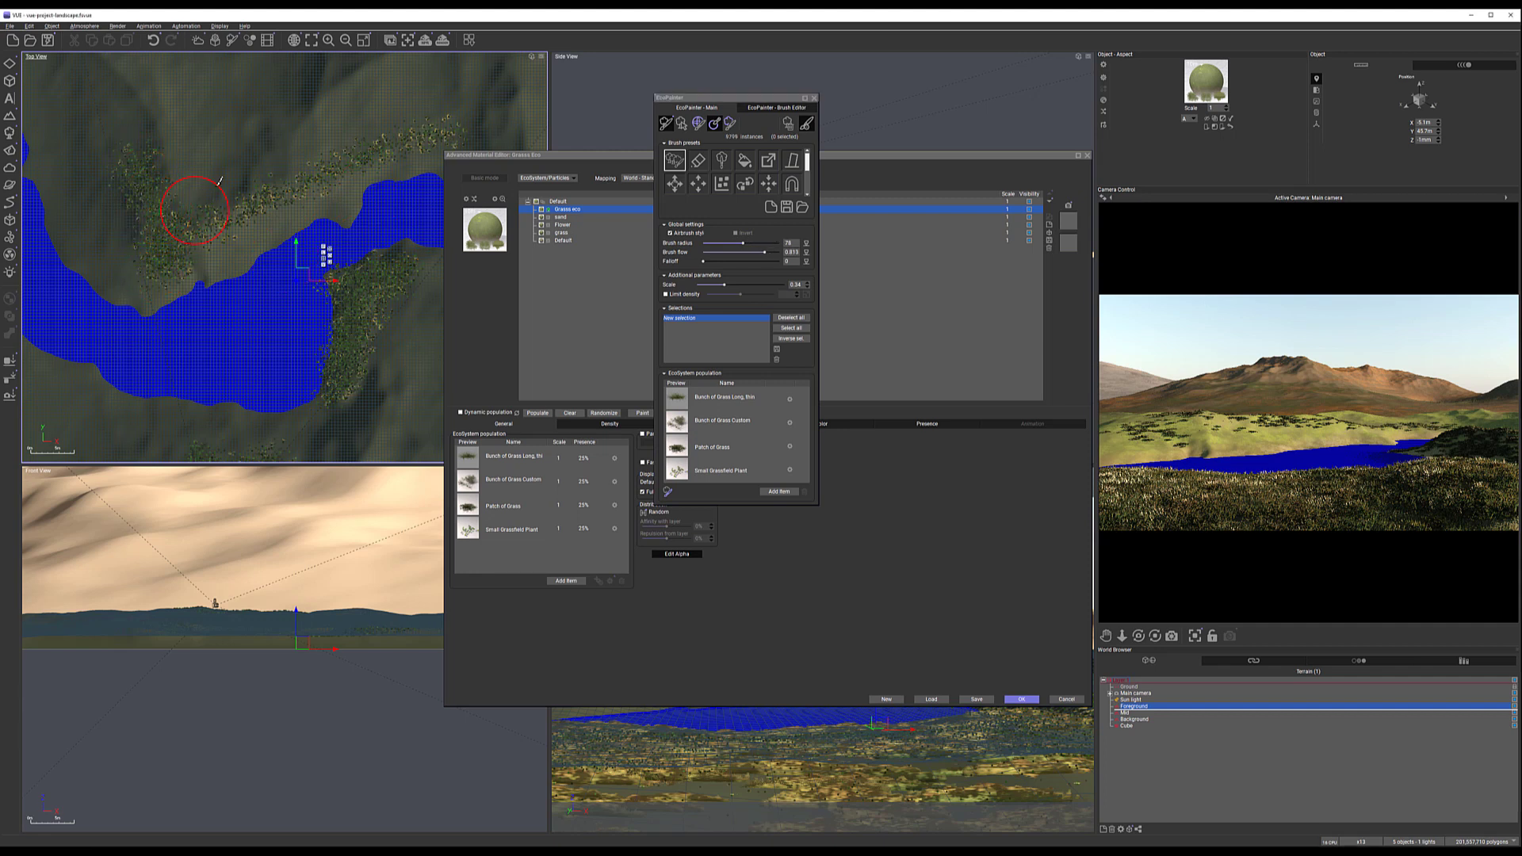
left_click_drag(390, 125, 379, 131)
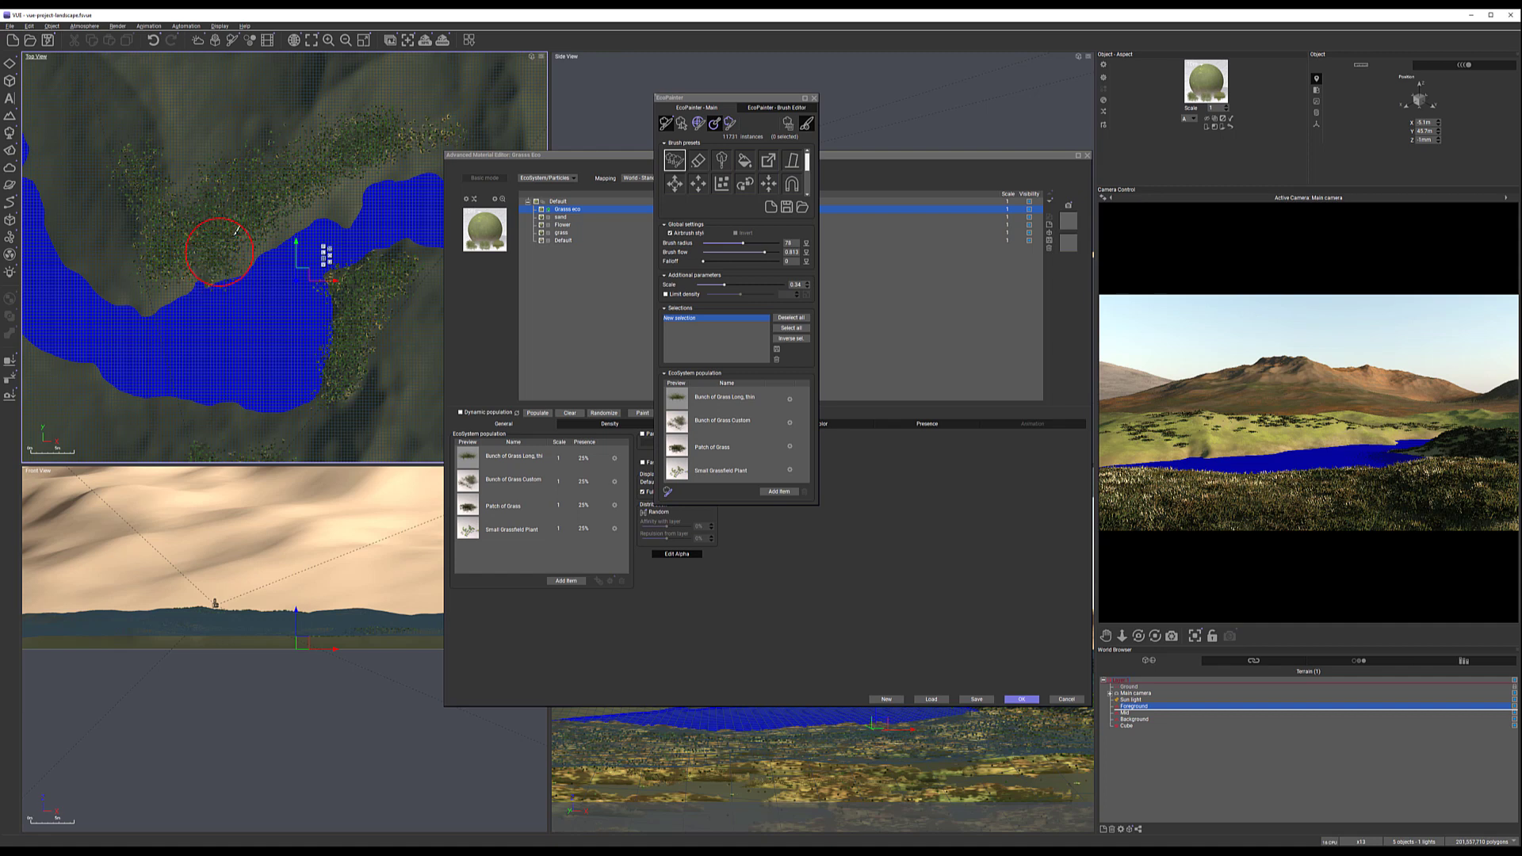
Extend the far-bank grass across the hillside towards the terrain's northeastern corner
mouse_move(254, 238)
left_mouse_down()
mouse_move(388, 157)
mouse_move(404, 168)
mouse_move(420, 143)
left_mouse_up()
right_click_drag(371, 146, 247, 218)
mouse_move(337, 205)
left_mouse_down()
mouse_move(356, 170)
mouse_move(394, 168)
mouse_move(380, 190)
mouse_move(344, 102)
left_mouse_up()
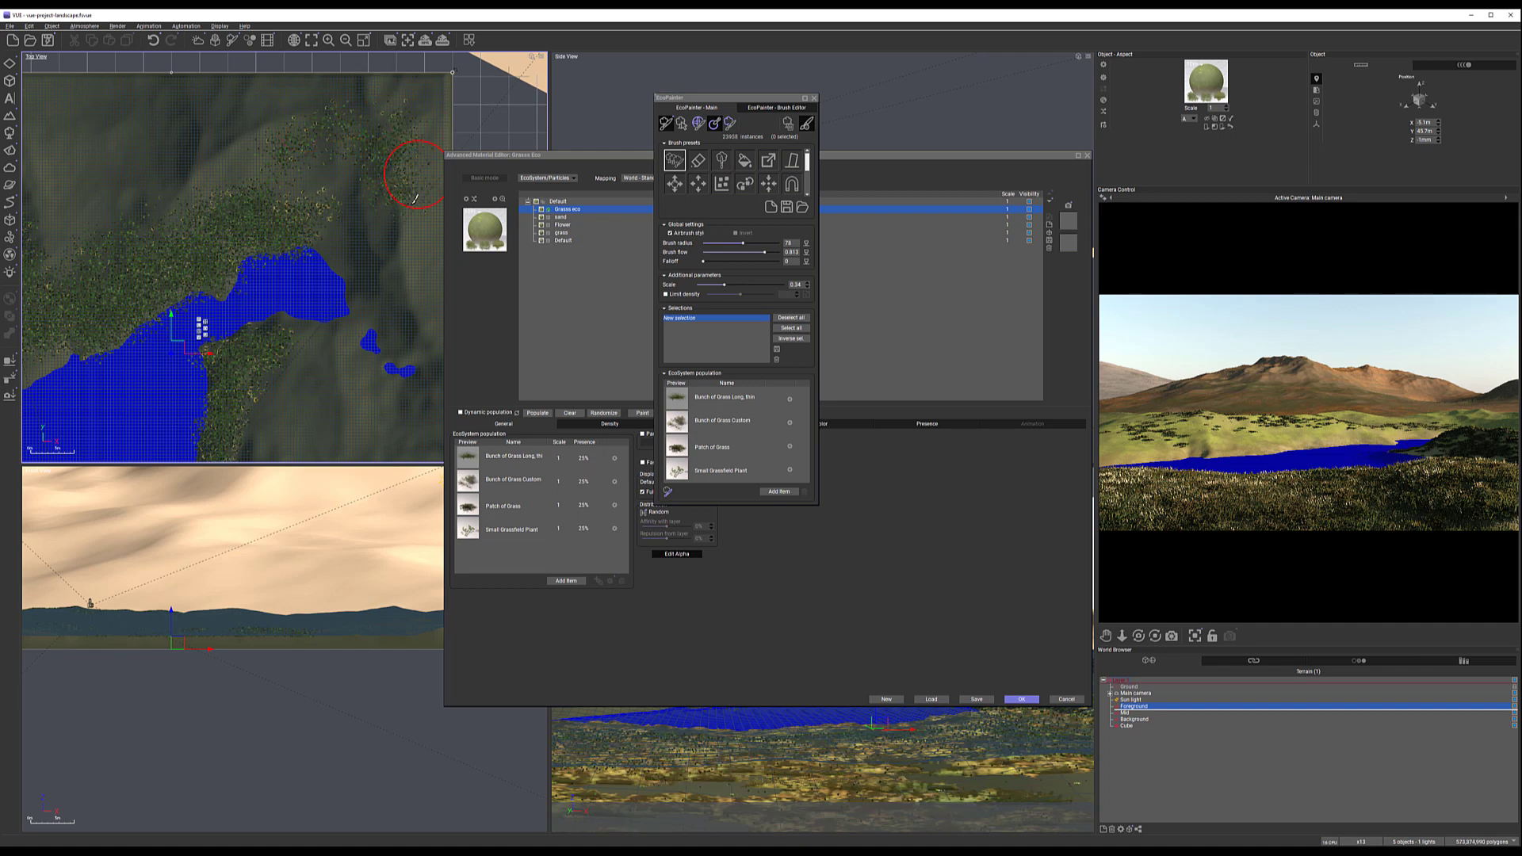
Fill the hillside north of the lake with grass, extend it westward along the bank, and close the EcoPainter
mouse_move(239, 163)
left_mouse_down()
mouse_move(139, 198)
mouse_move(449, 268)
left_mouse_up()
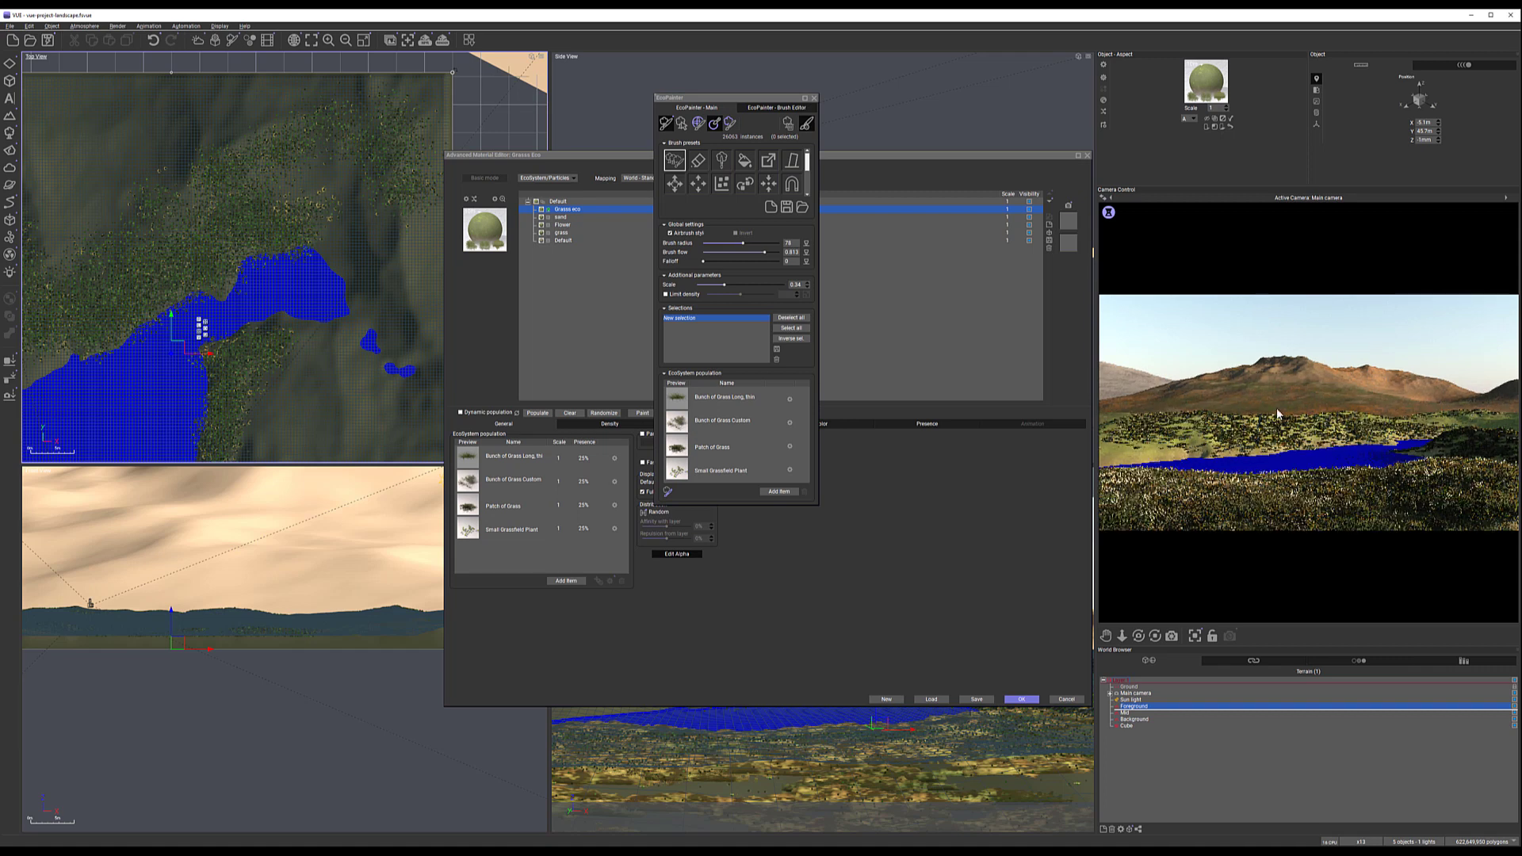
middle_click_drag(95, 295, 382, 196)
mouse_move(305, 215)
left_mouse_down()
mouse_move(322, 269)
mouse_move(347, 235)
mouse_move(321, 218)
mouse_move(291, 100)
left_mouse_up()
mouse_move(378, 121)
left_mouse_down()
mouse_move(344, 144)
mouse_move(349, 211)
mouse_move(341, 175)
left_mouse_up()
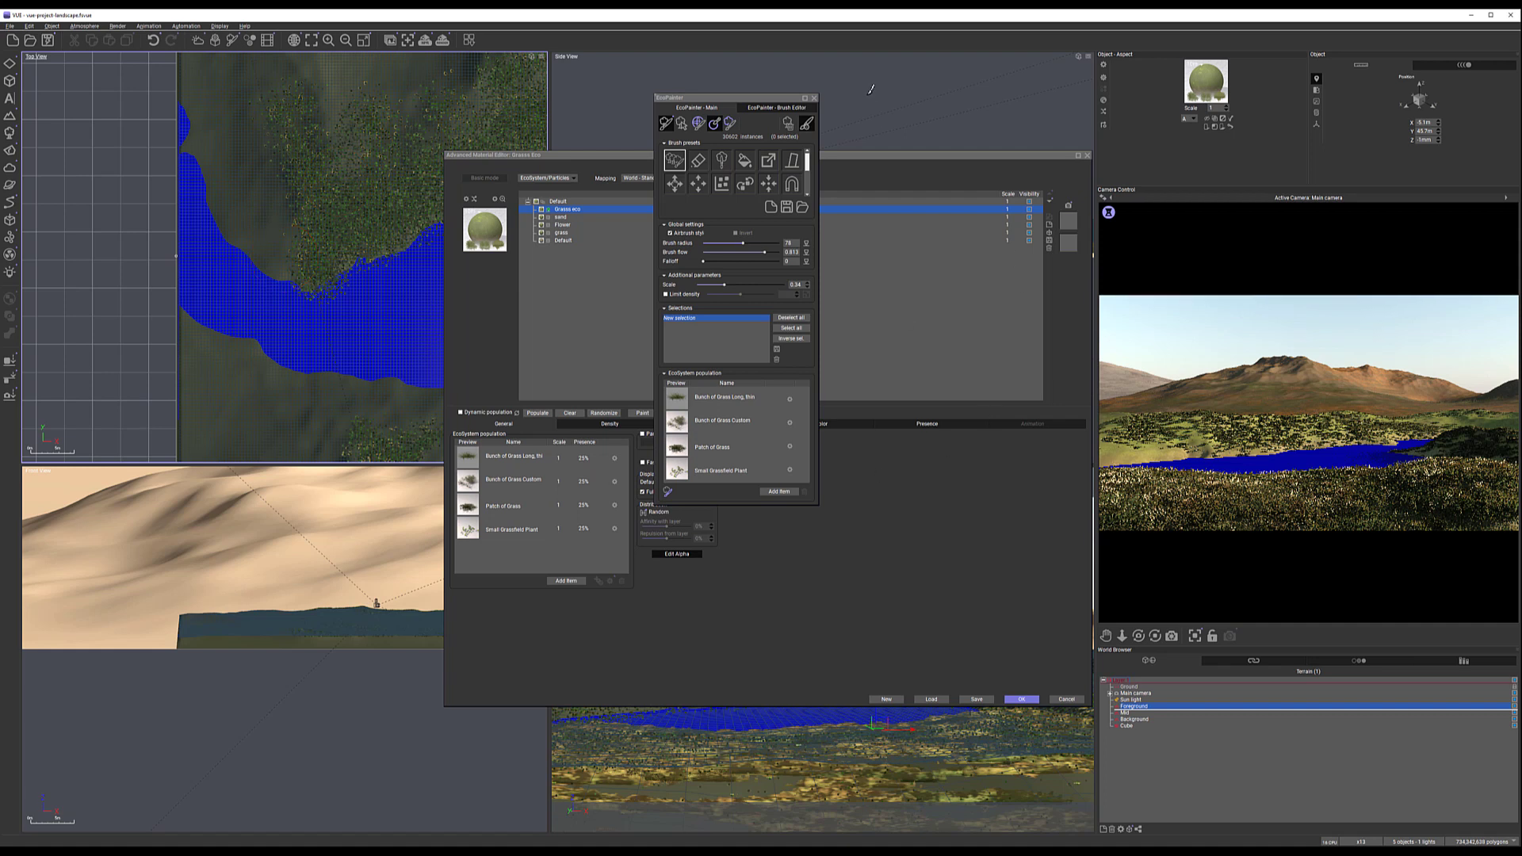
left_click(813, 98)
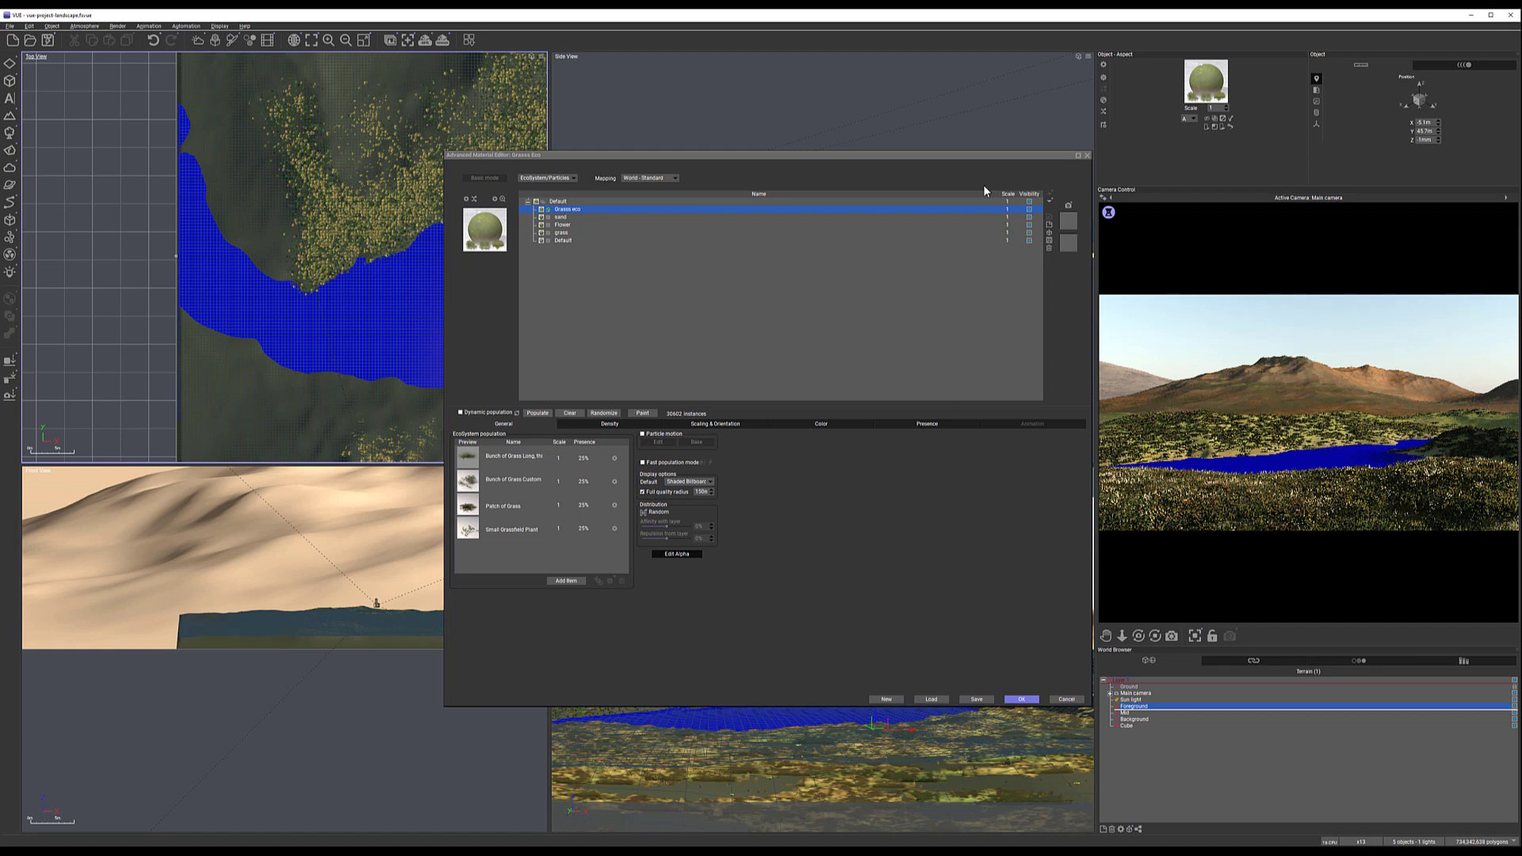
Add a new layer named "Flowers eco" above the grass ecosystem and set its type to EcoSystem/Particles
left_click(1050, 225)
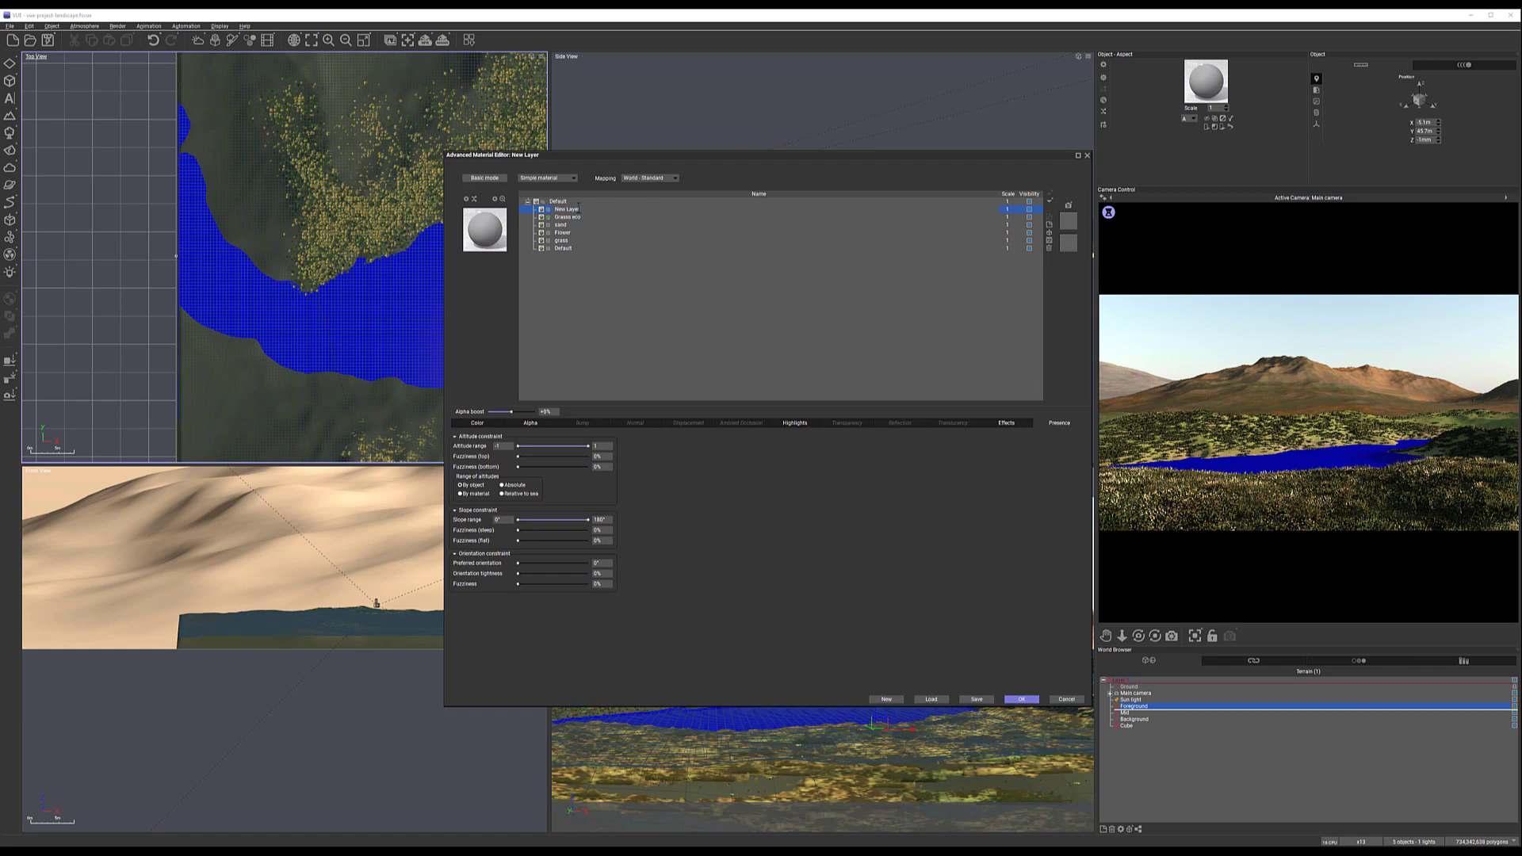
type("Fiel")
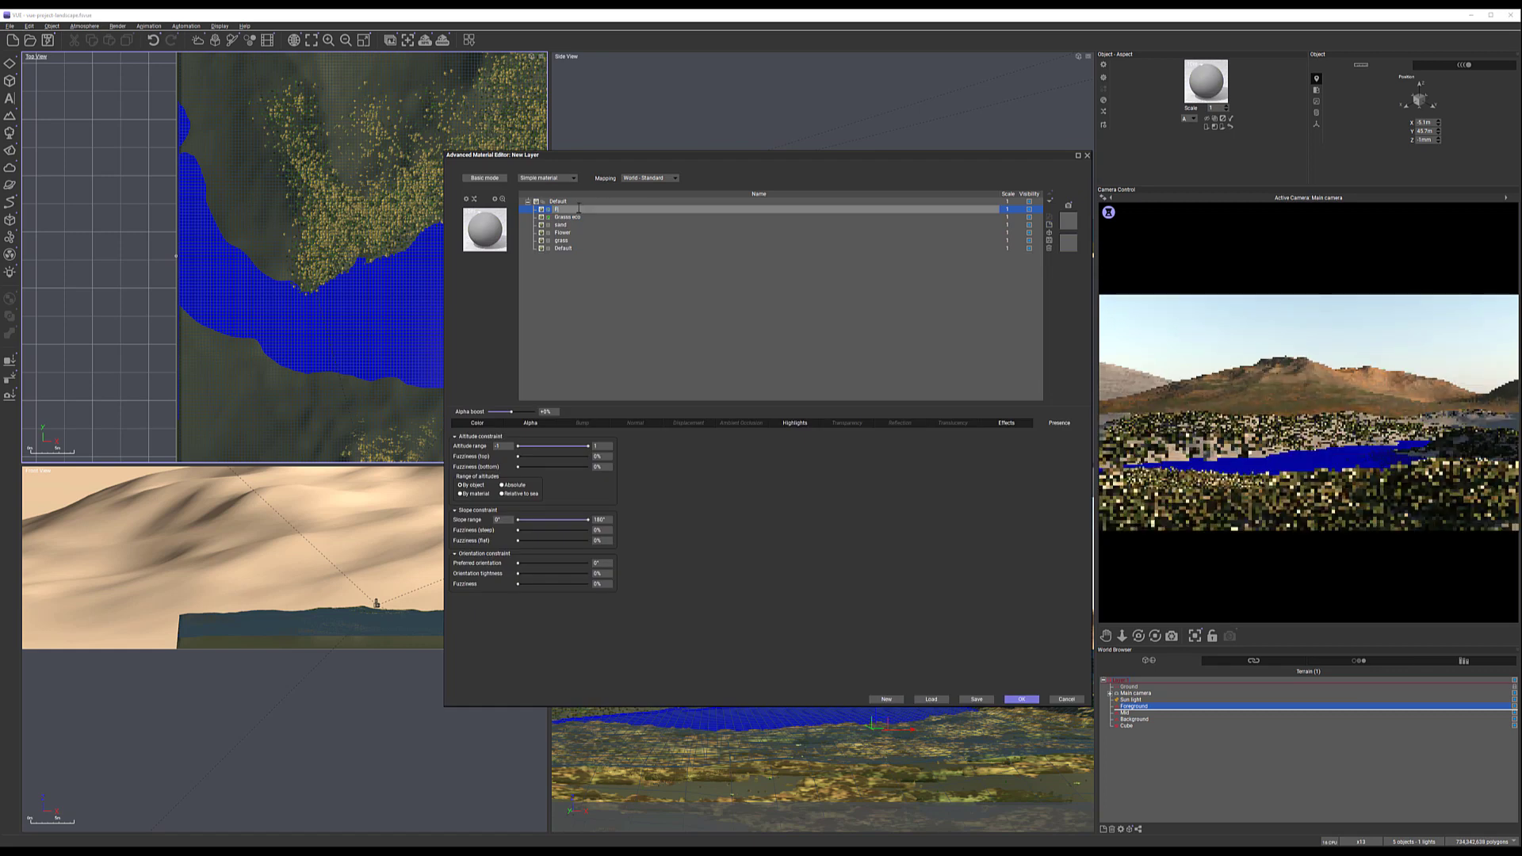
type("wers")
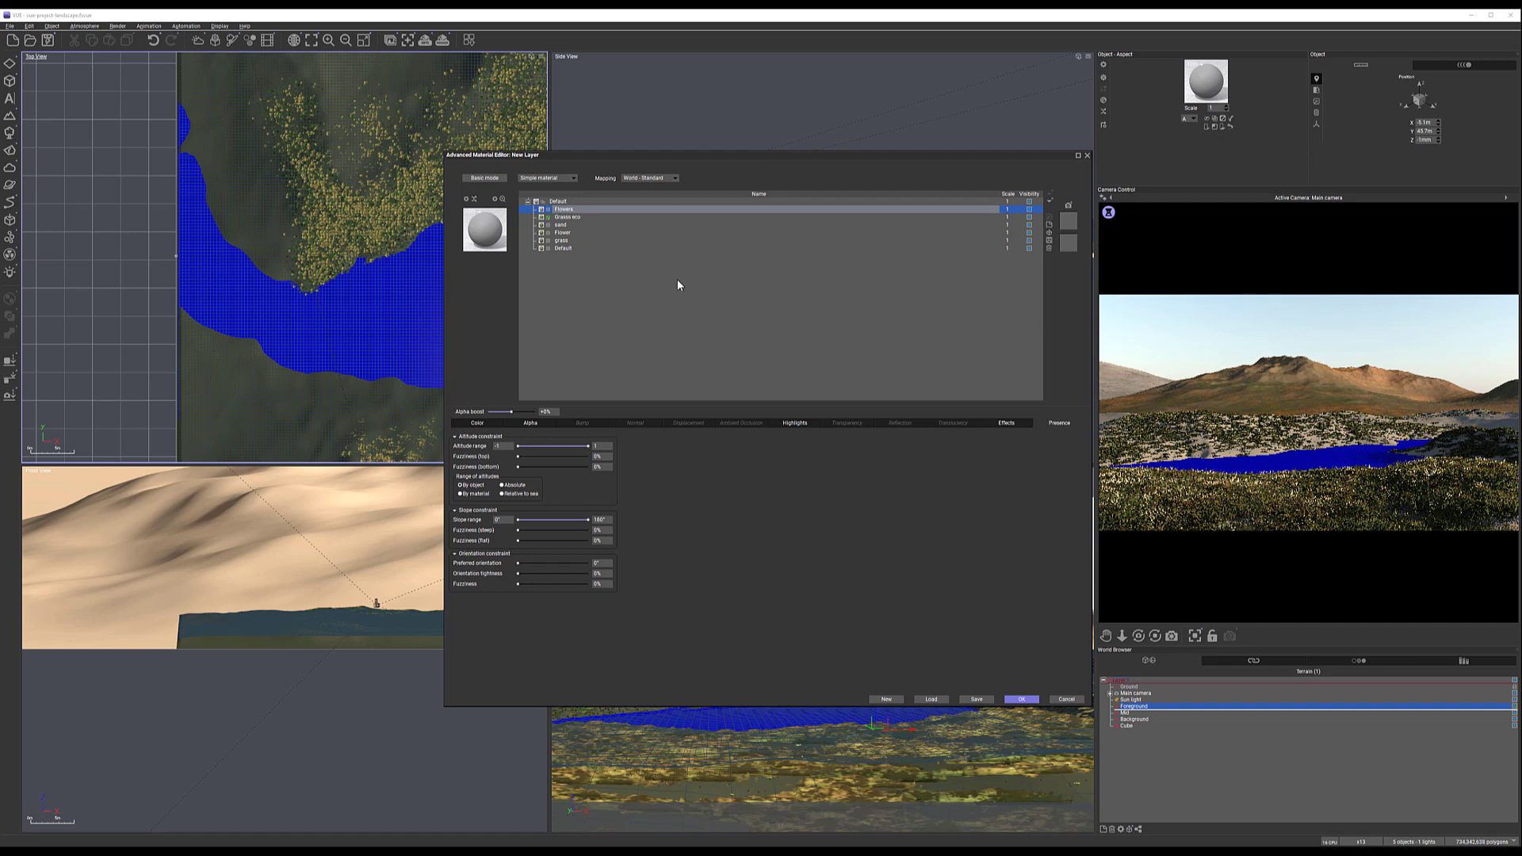
left_click(547, 179)
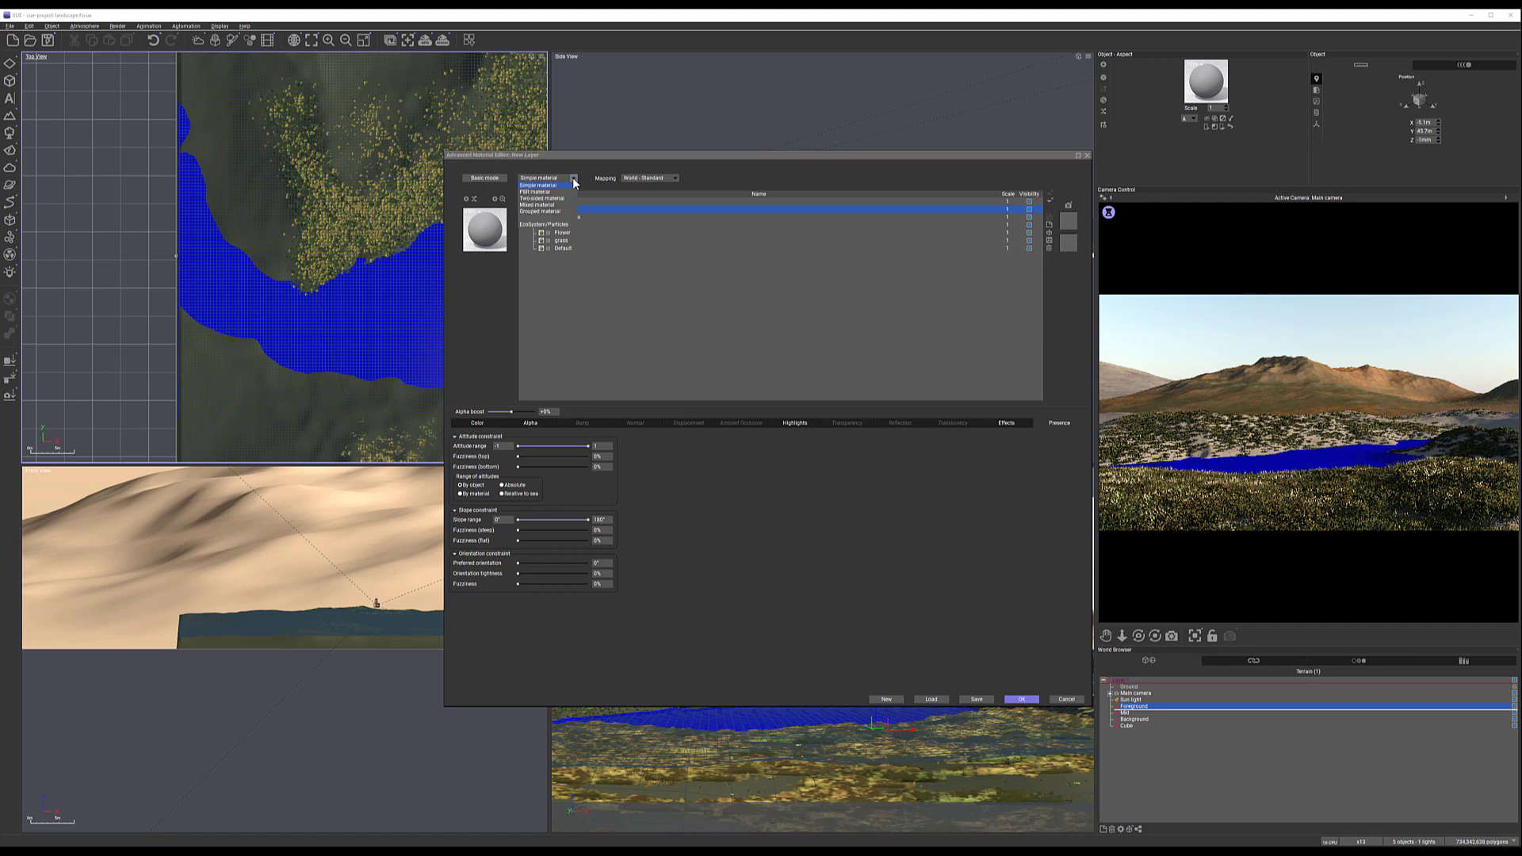
left_click(549, 224)
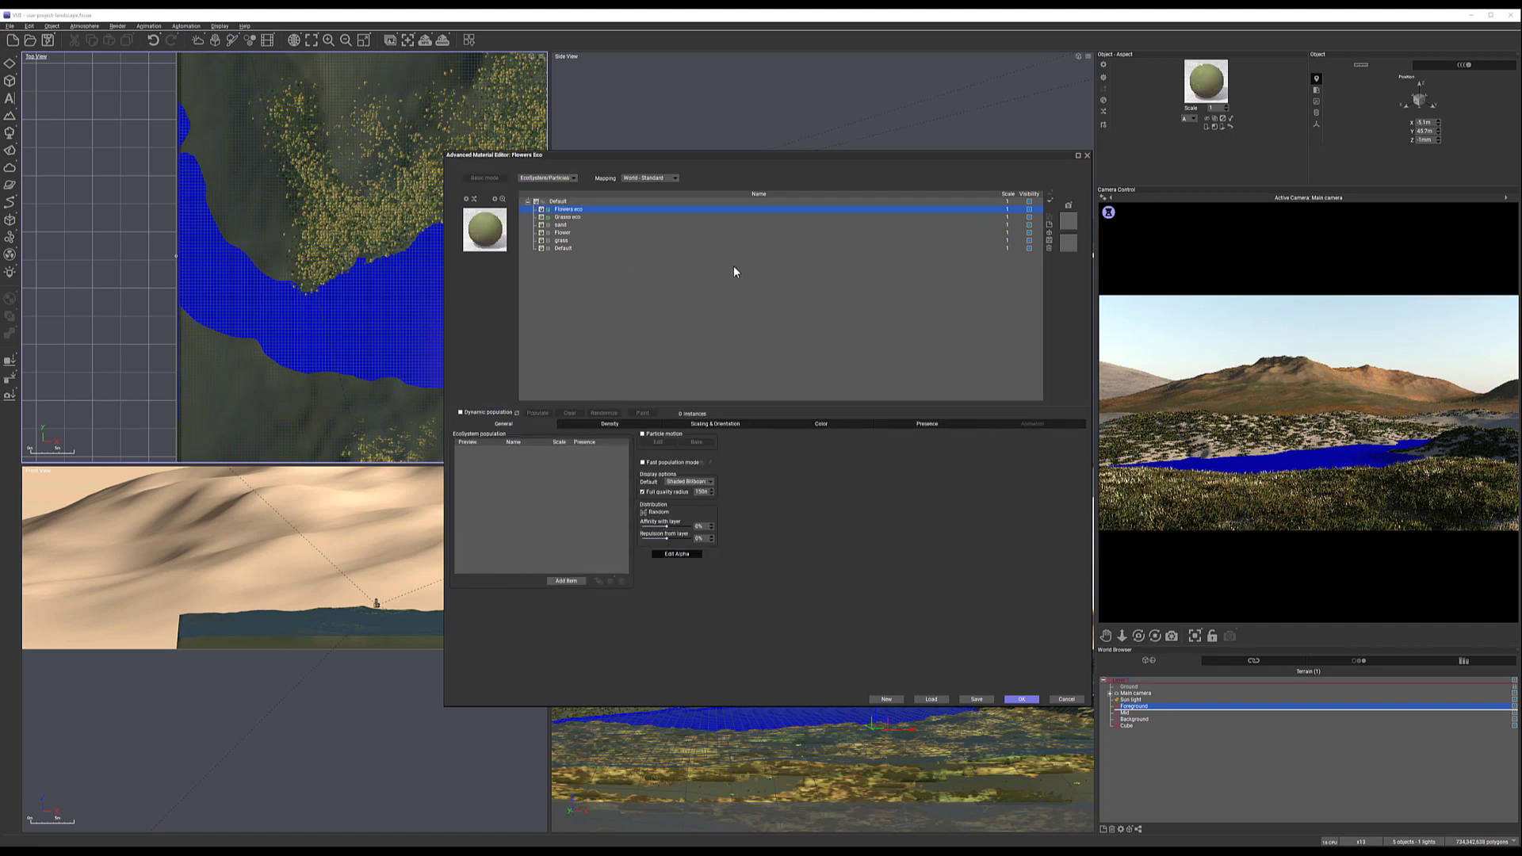
Add Small Blue Flower and Red Clover from the Flowers plant collection to the flower layer's population
left_click(567, 580)
left_click(616, 593)
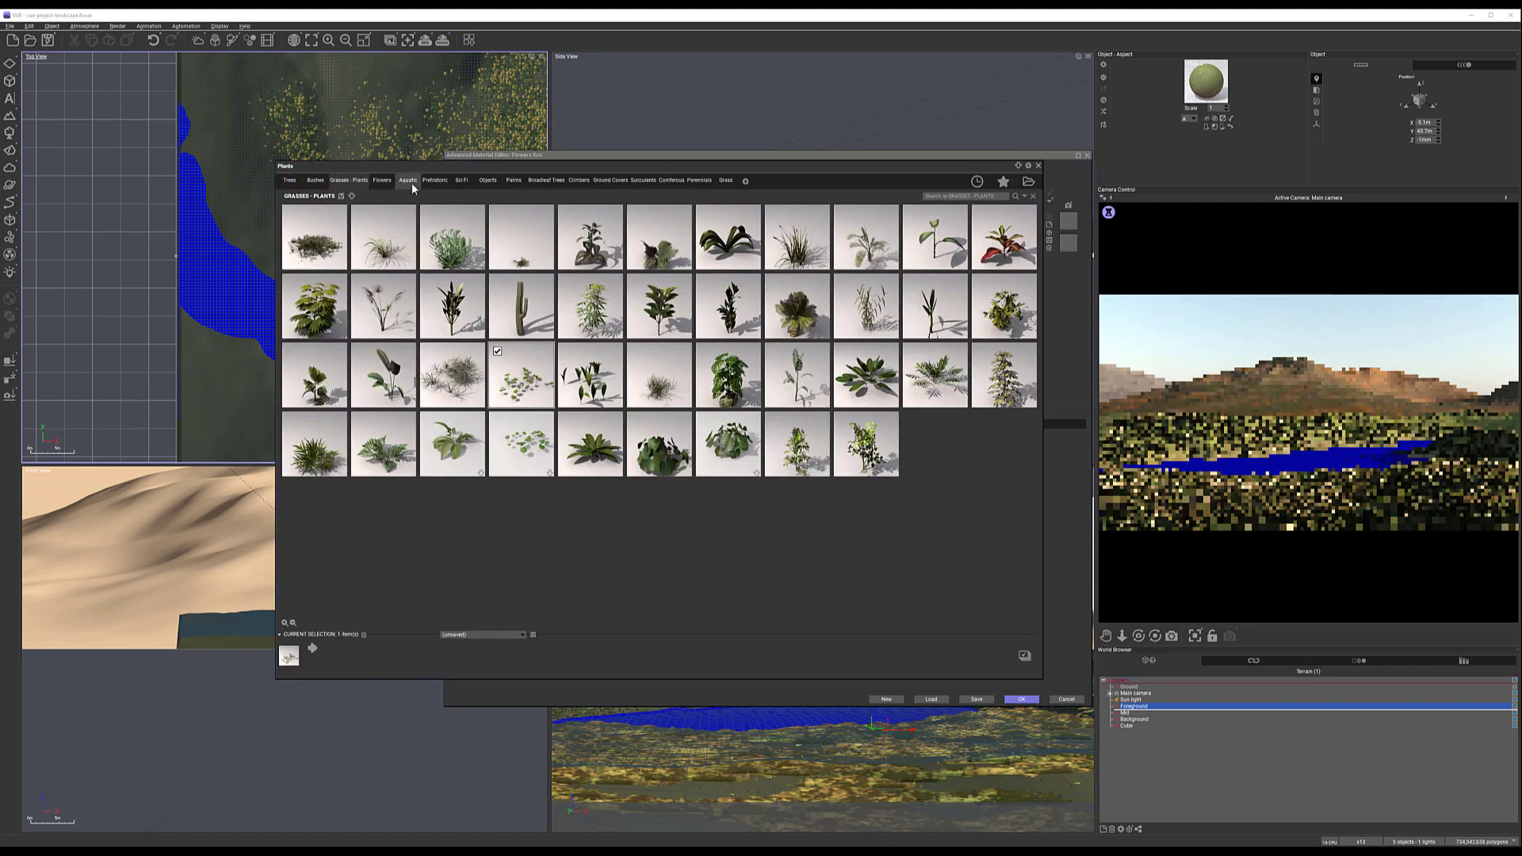
left_click(382, 179)
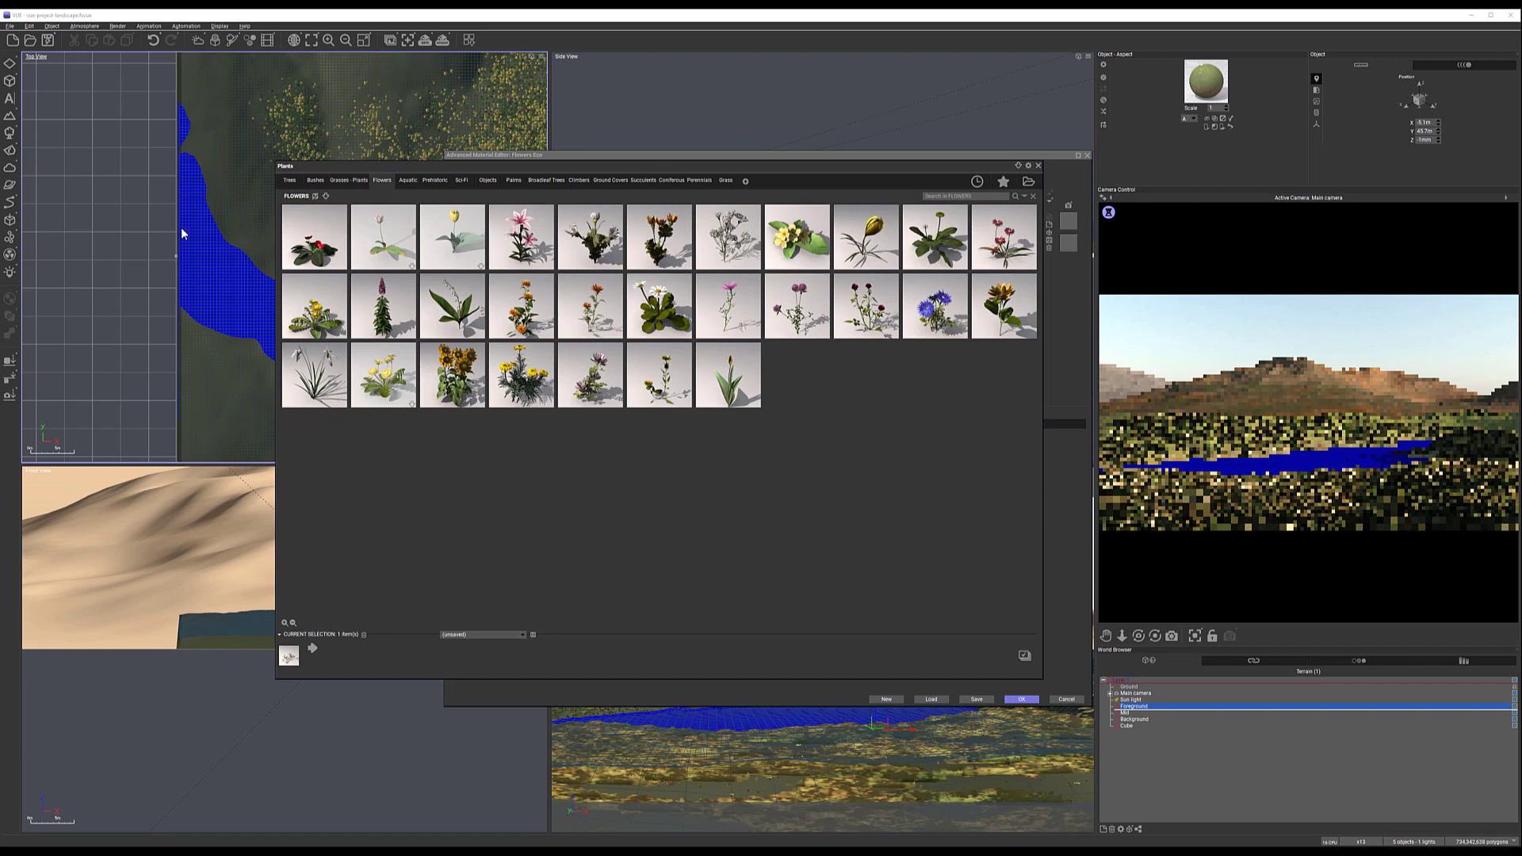
double_click(935, 305)
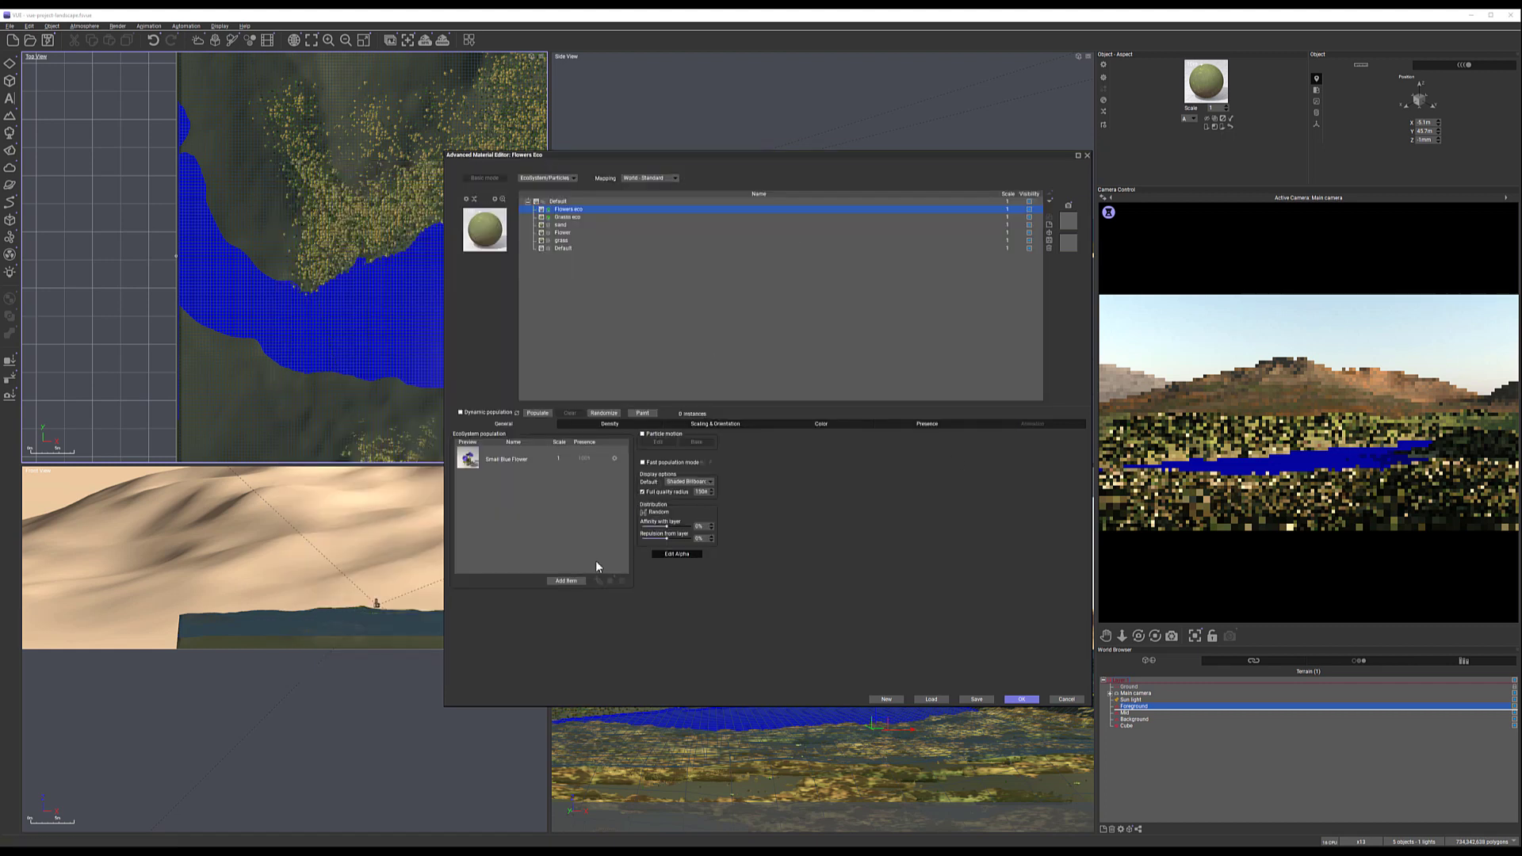
left_click(567, 582)
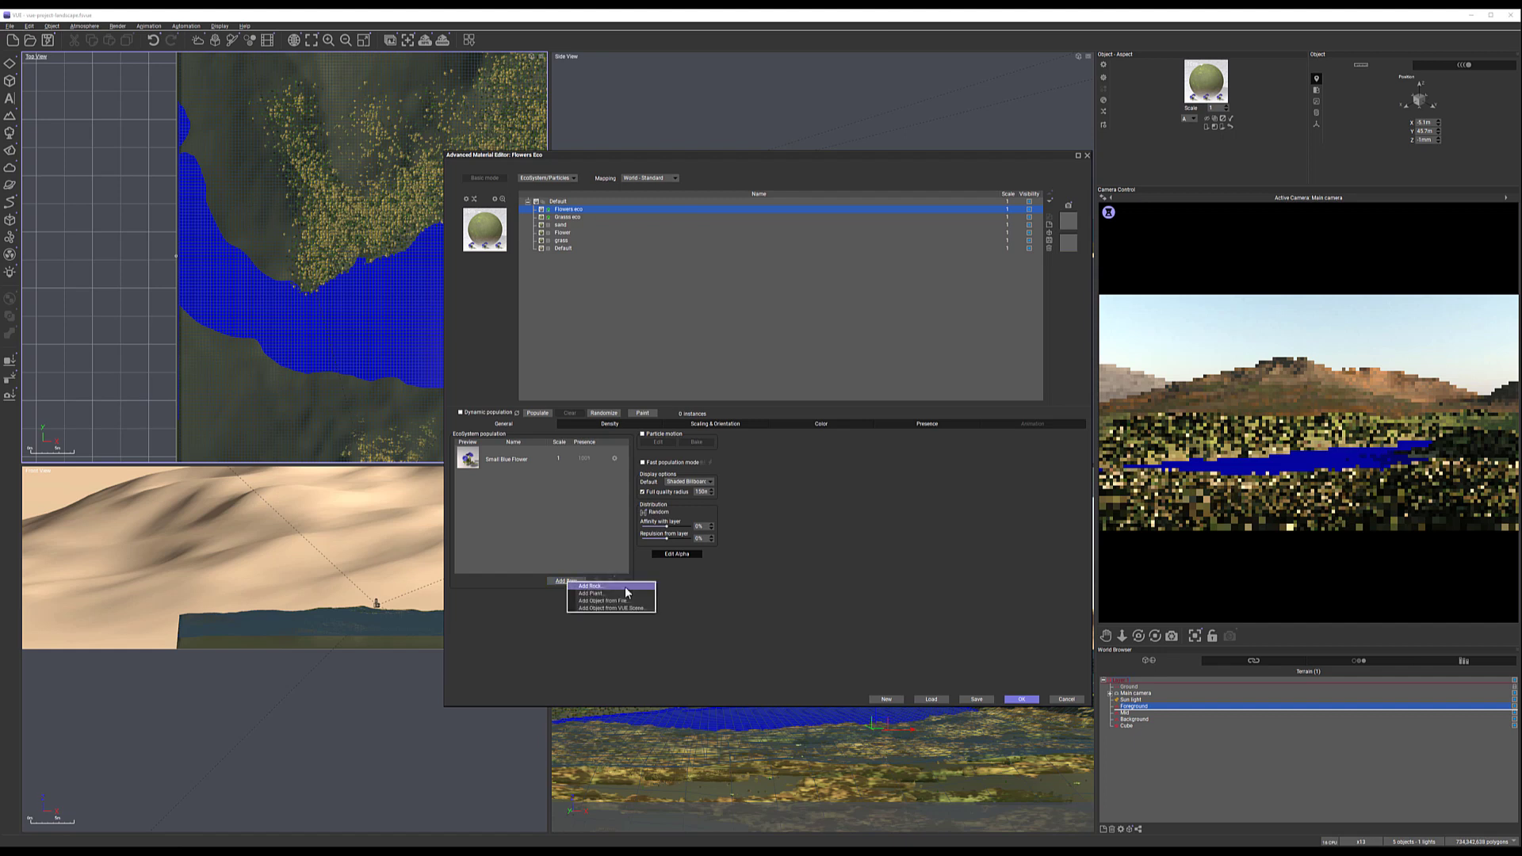
left_click(622, 594)
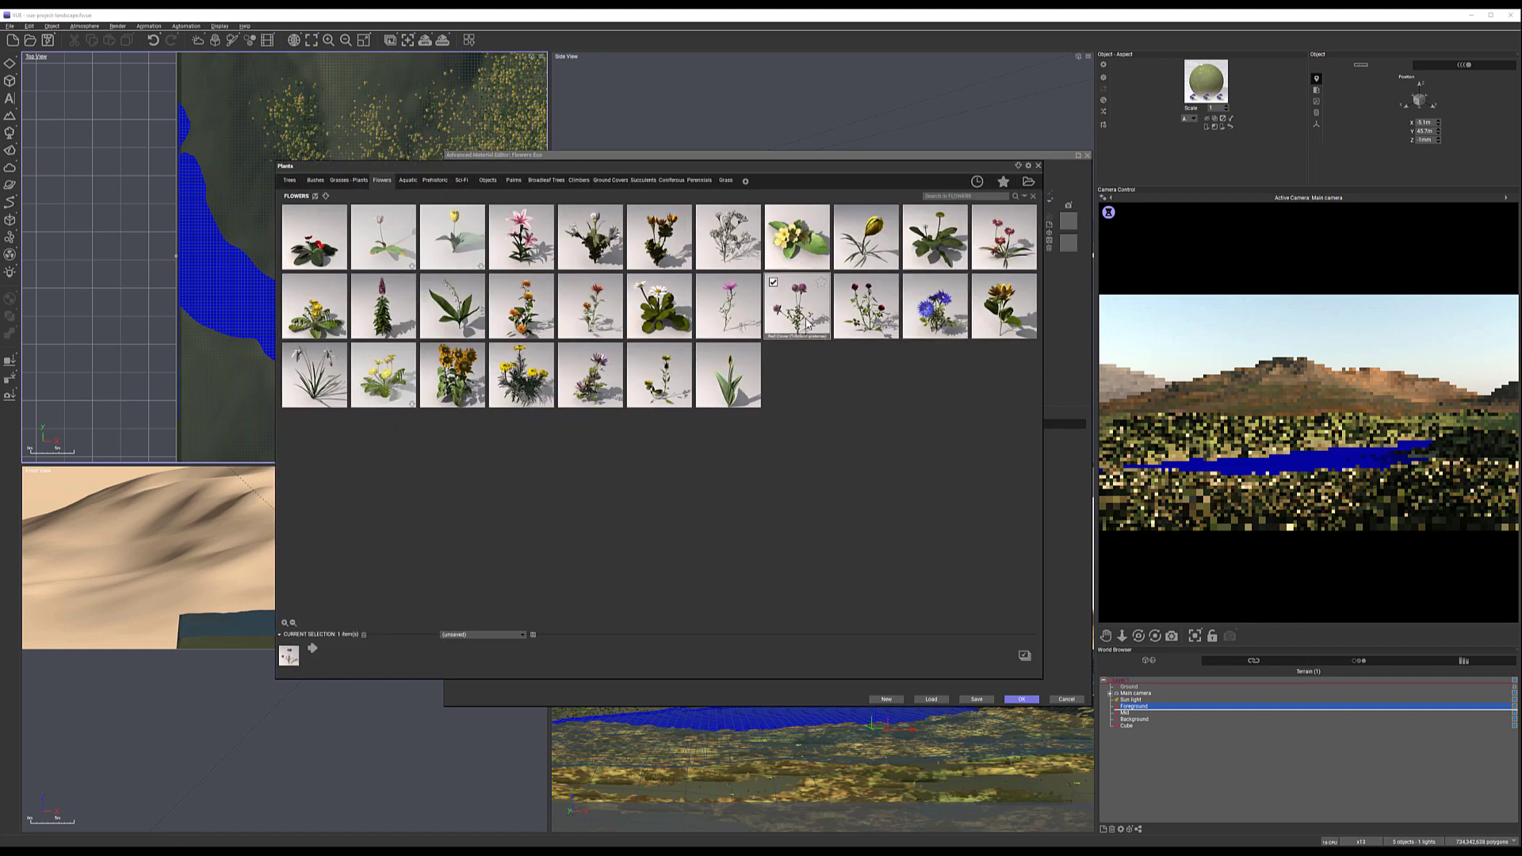
double_click(797, 305)
left_click(1051, 448)
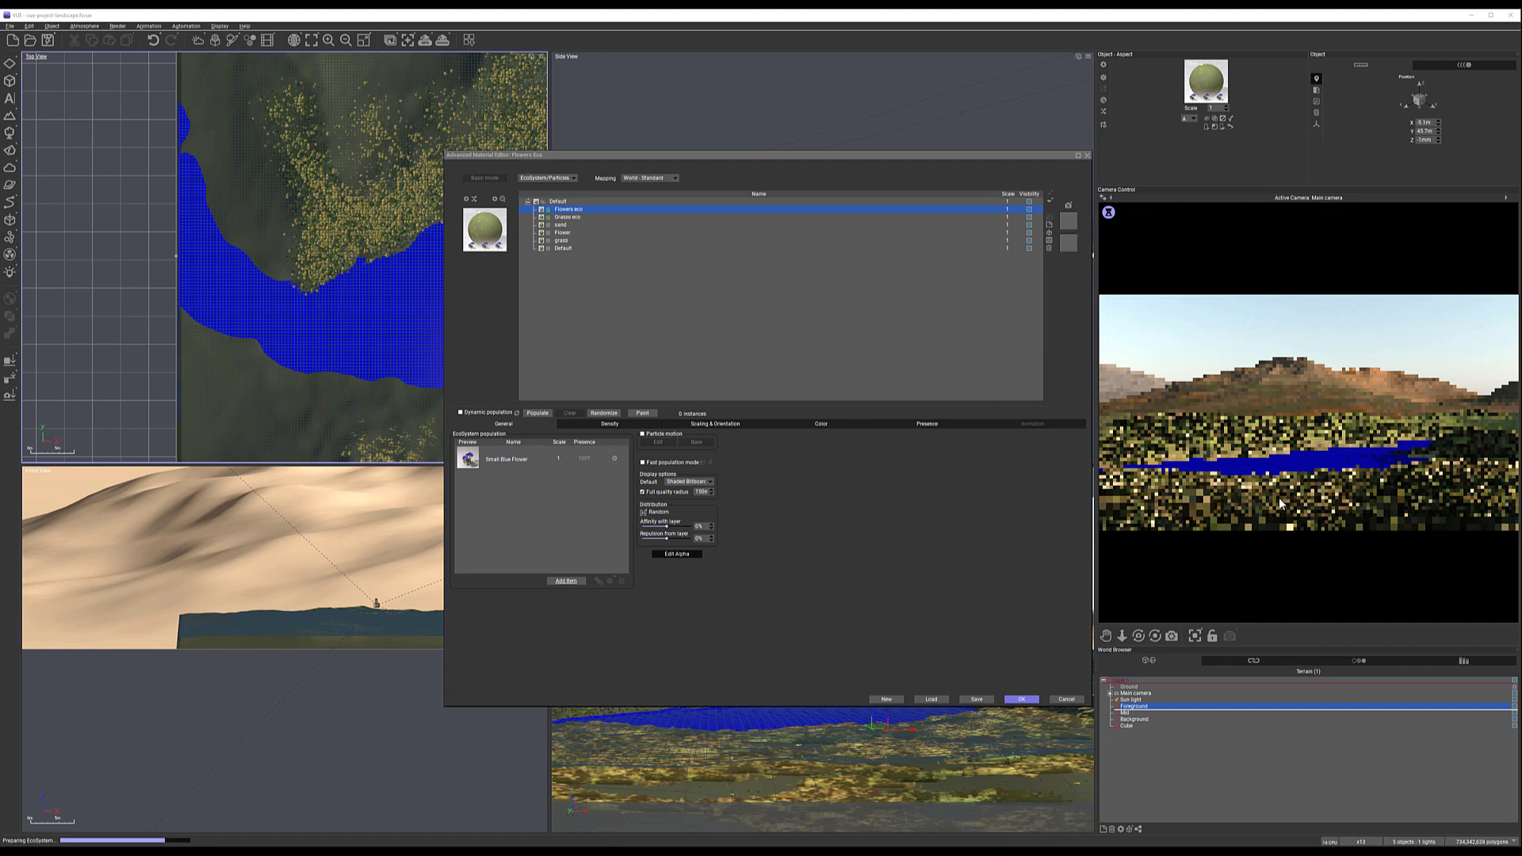
Add the multicolored orange flower, Snowdrop (Galanthus) and White Flowers plants to the flower layer's population
left_click(569, 580)
left_click(574, 596)
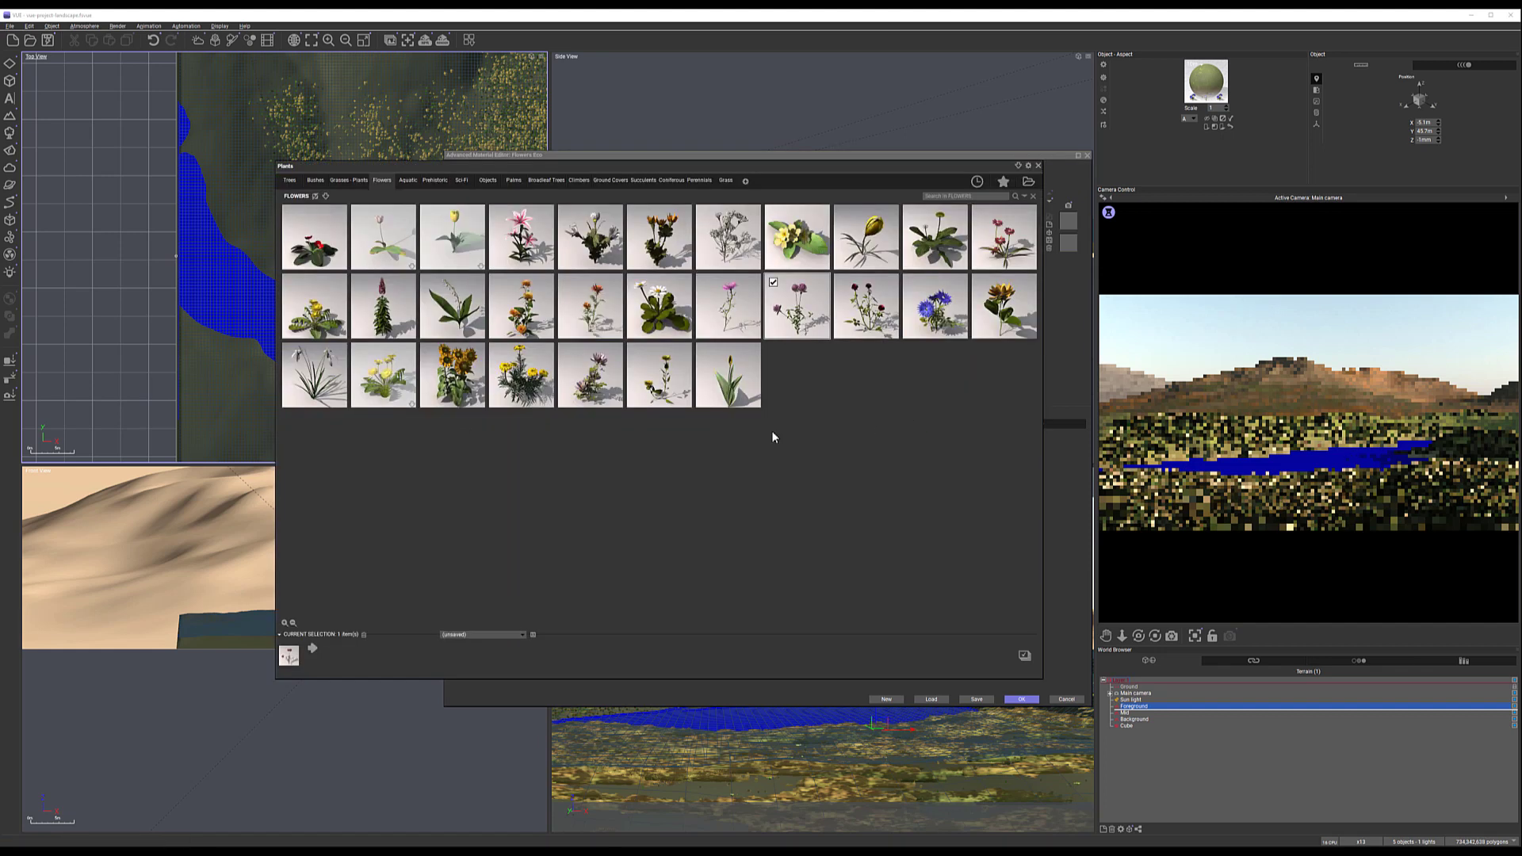
double_click(521, 306)
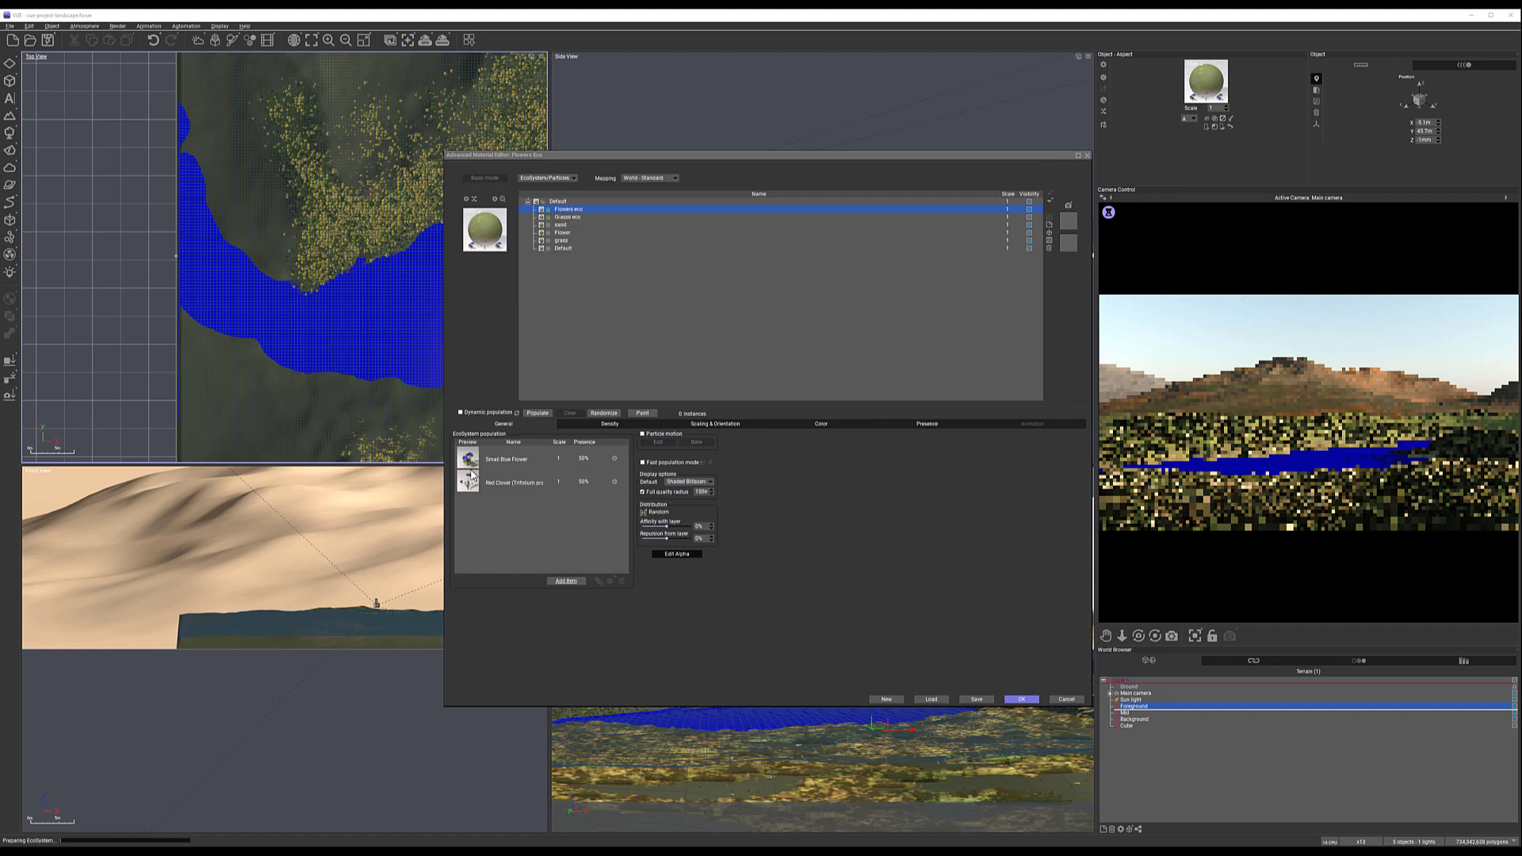
left_click(567, 580)
left_click(632, 596)
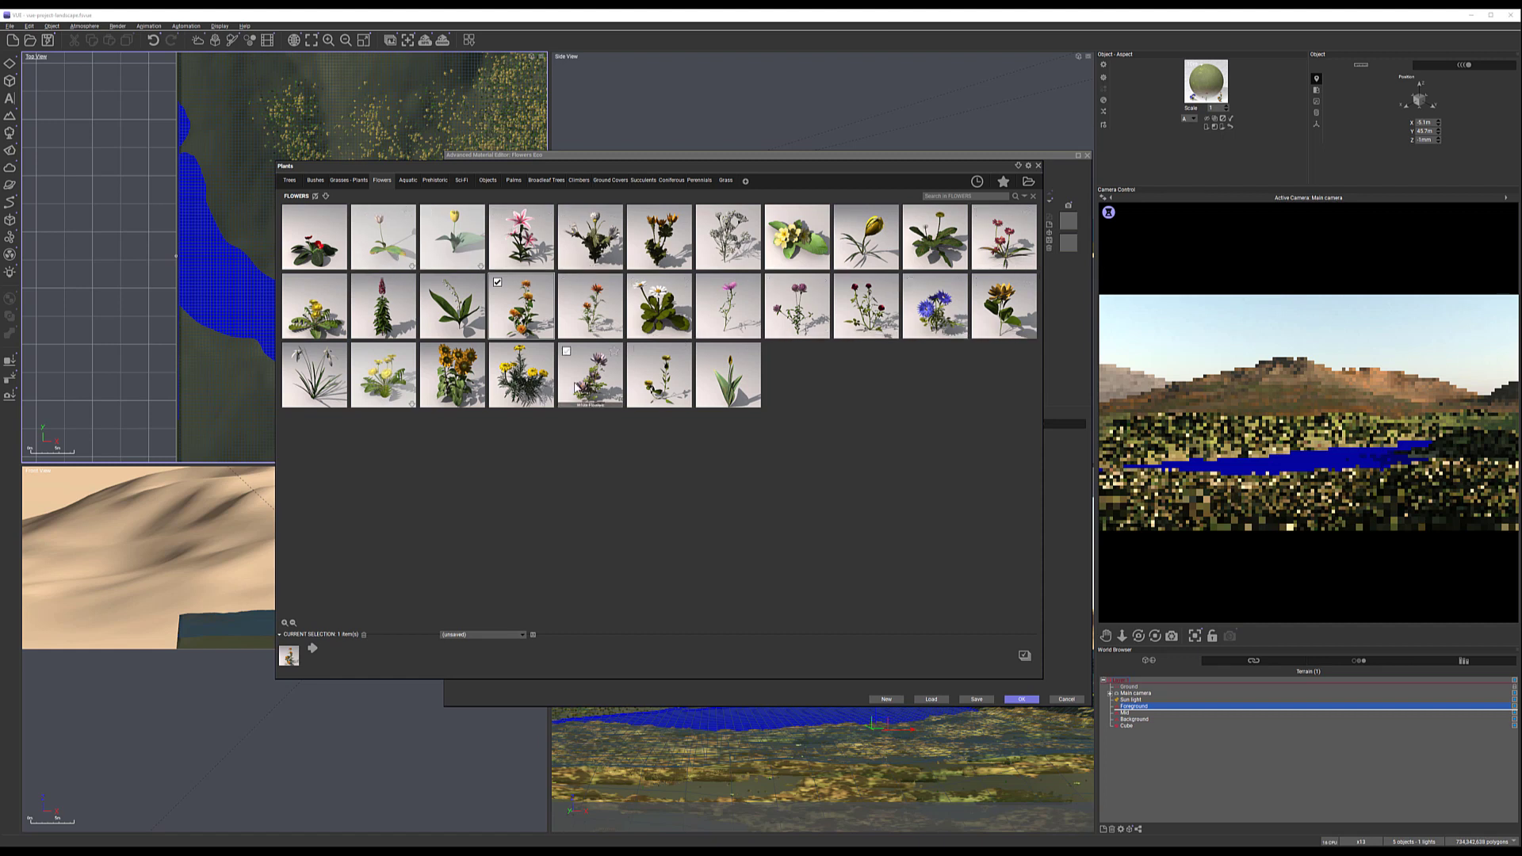
double_click(320, 384)
left_click(1051, 446)
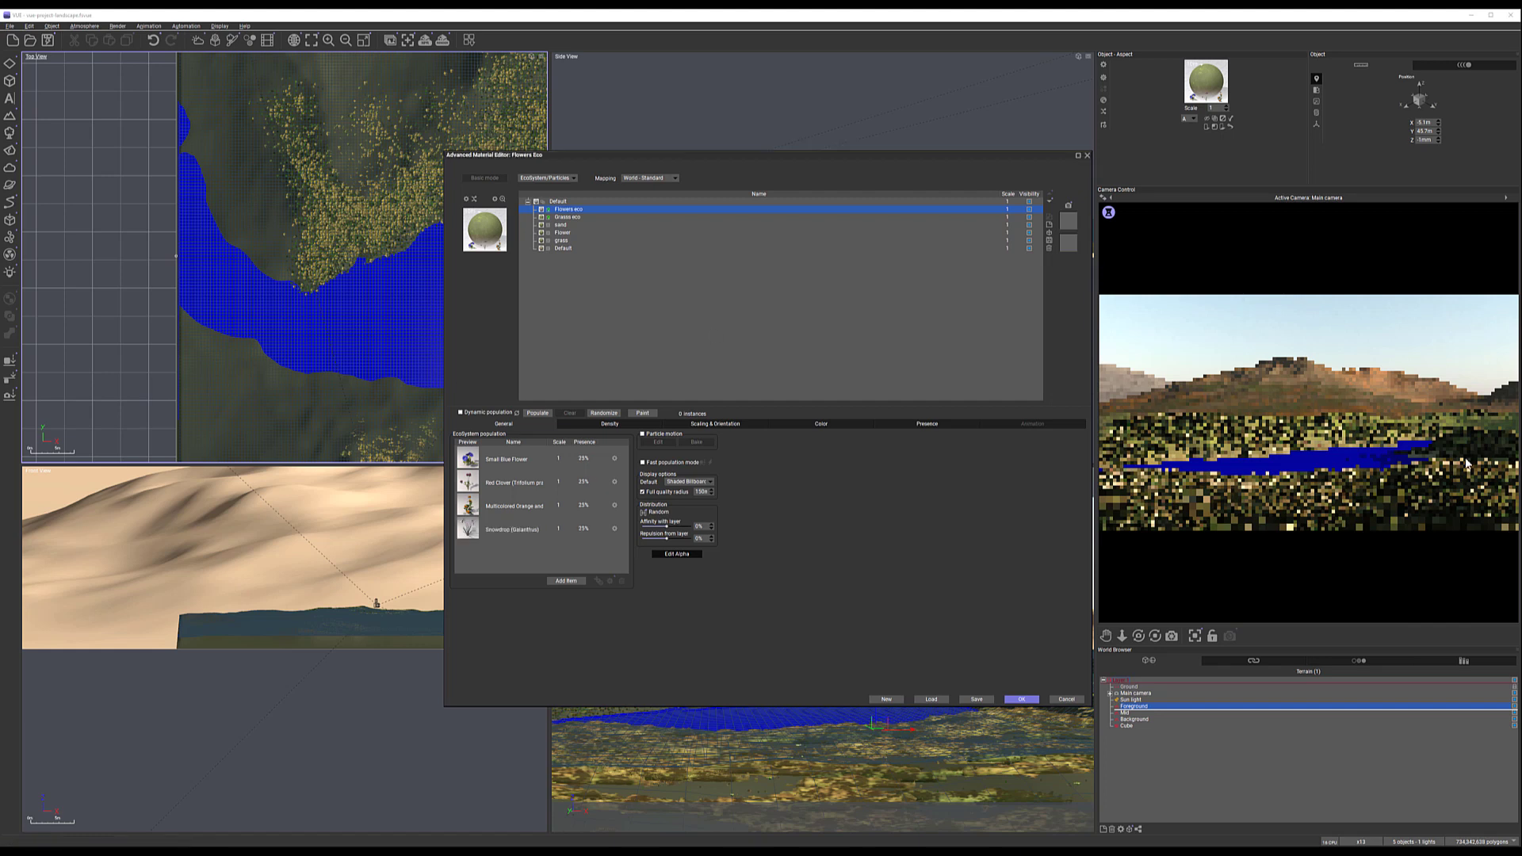
left_click(566, 581)
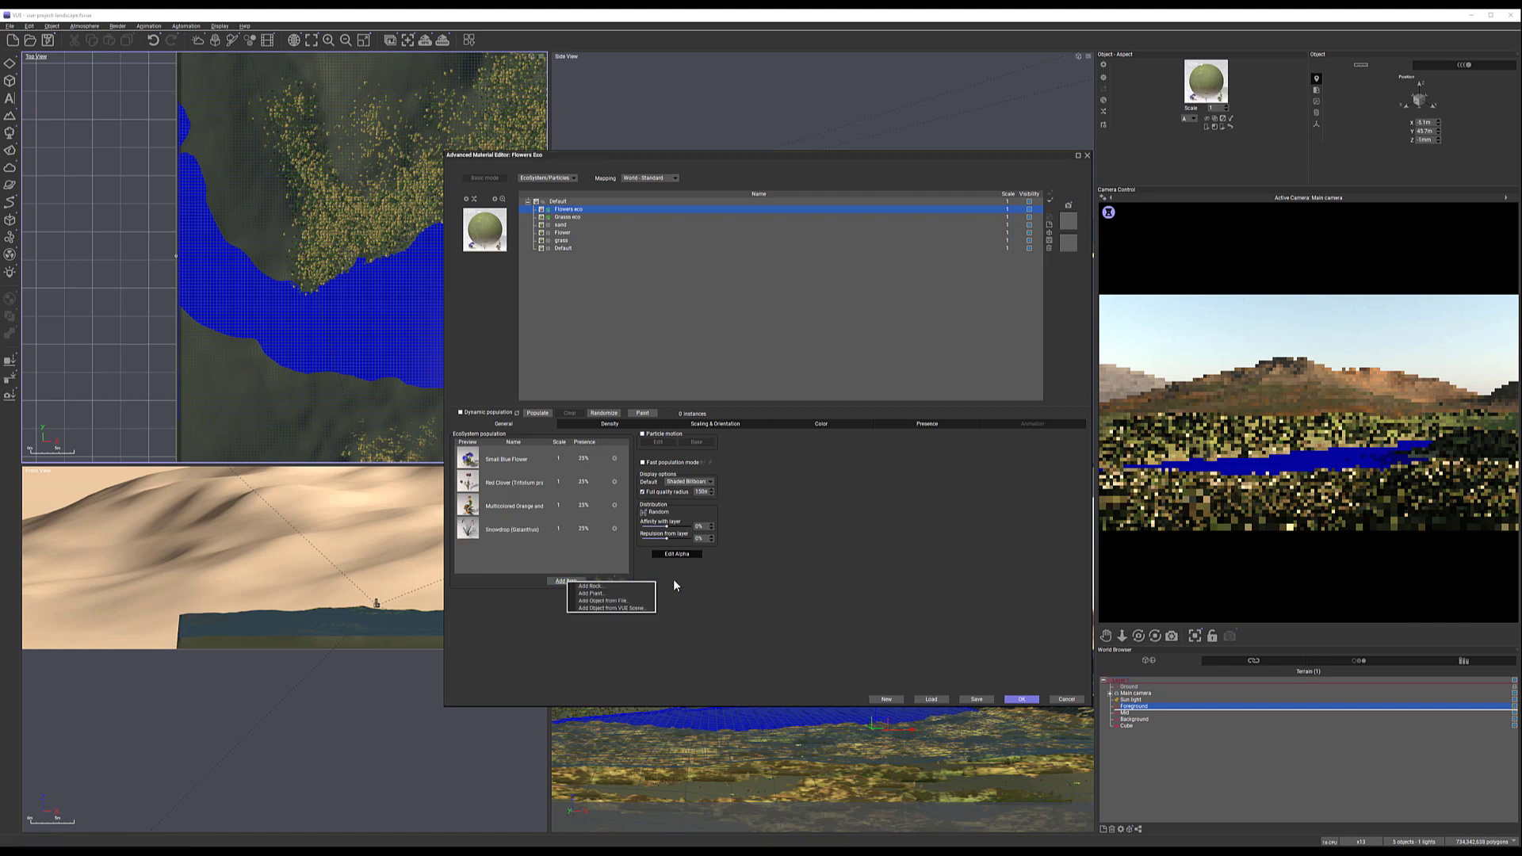
left_click(617, 594)
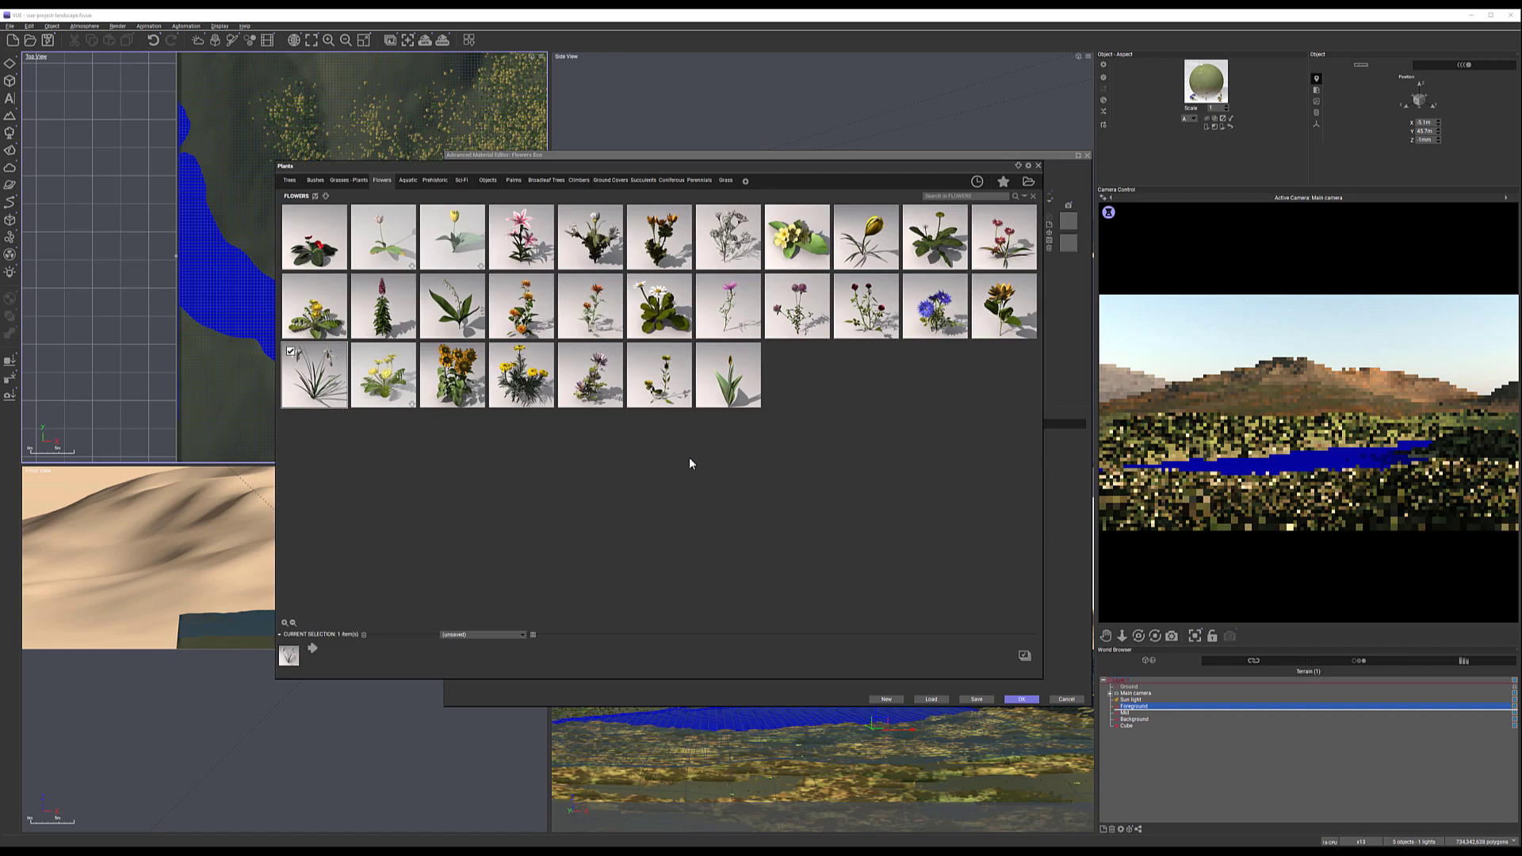
double_click(609, 394)
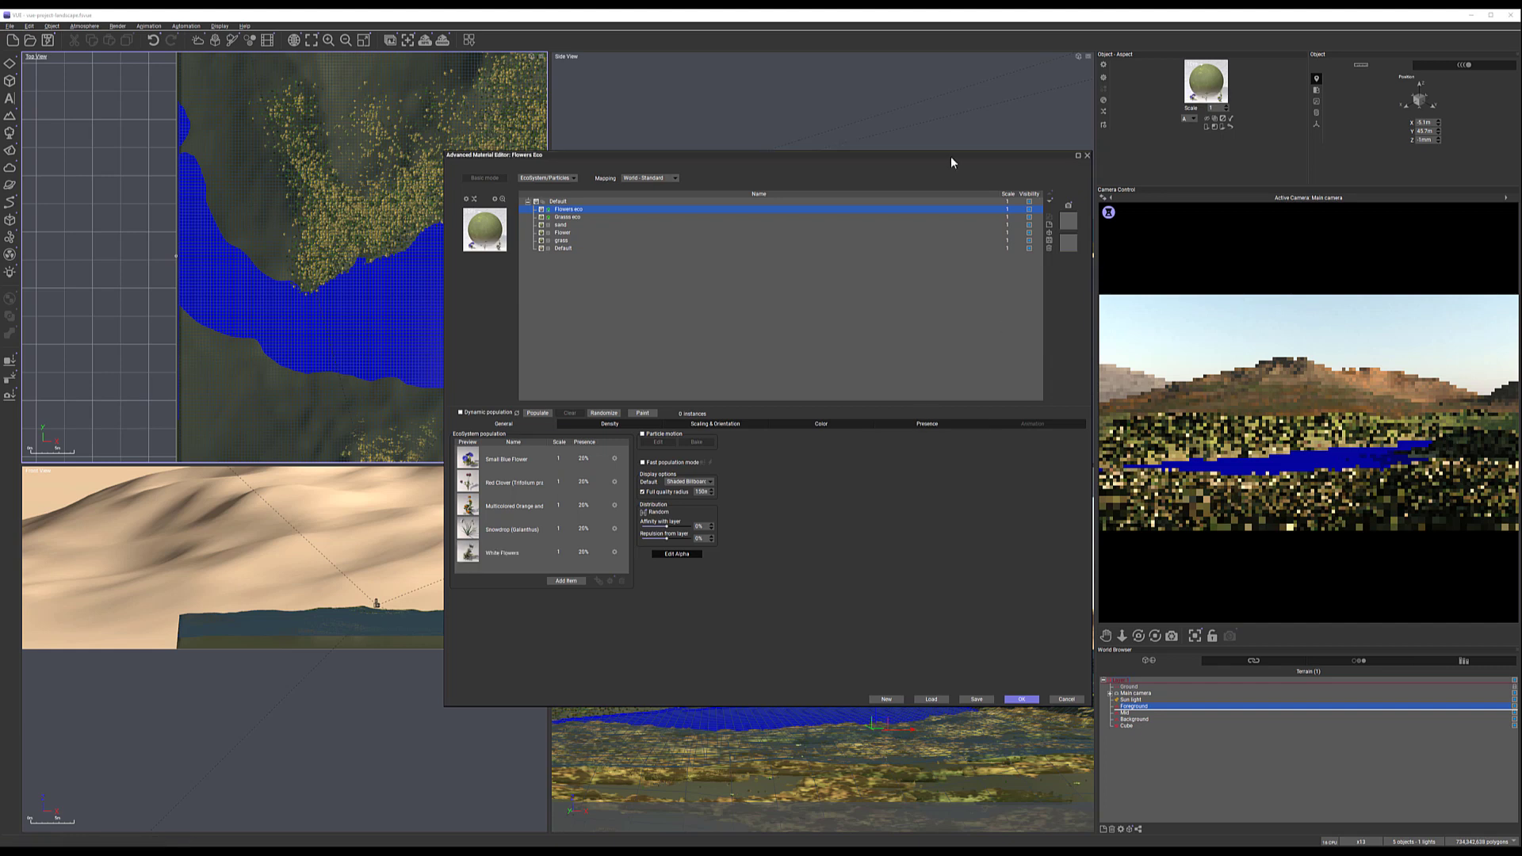
Frame the foreground grass patch in the top view, open the EcoPainter for the flower layer and choose the ecosystem paint brush
left_click_drag(948, 155, 1012, 109)
scroll(389, 370, "up", 6)
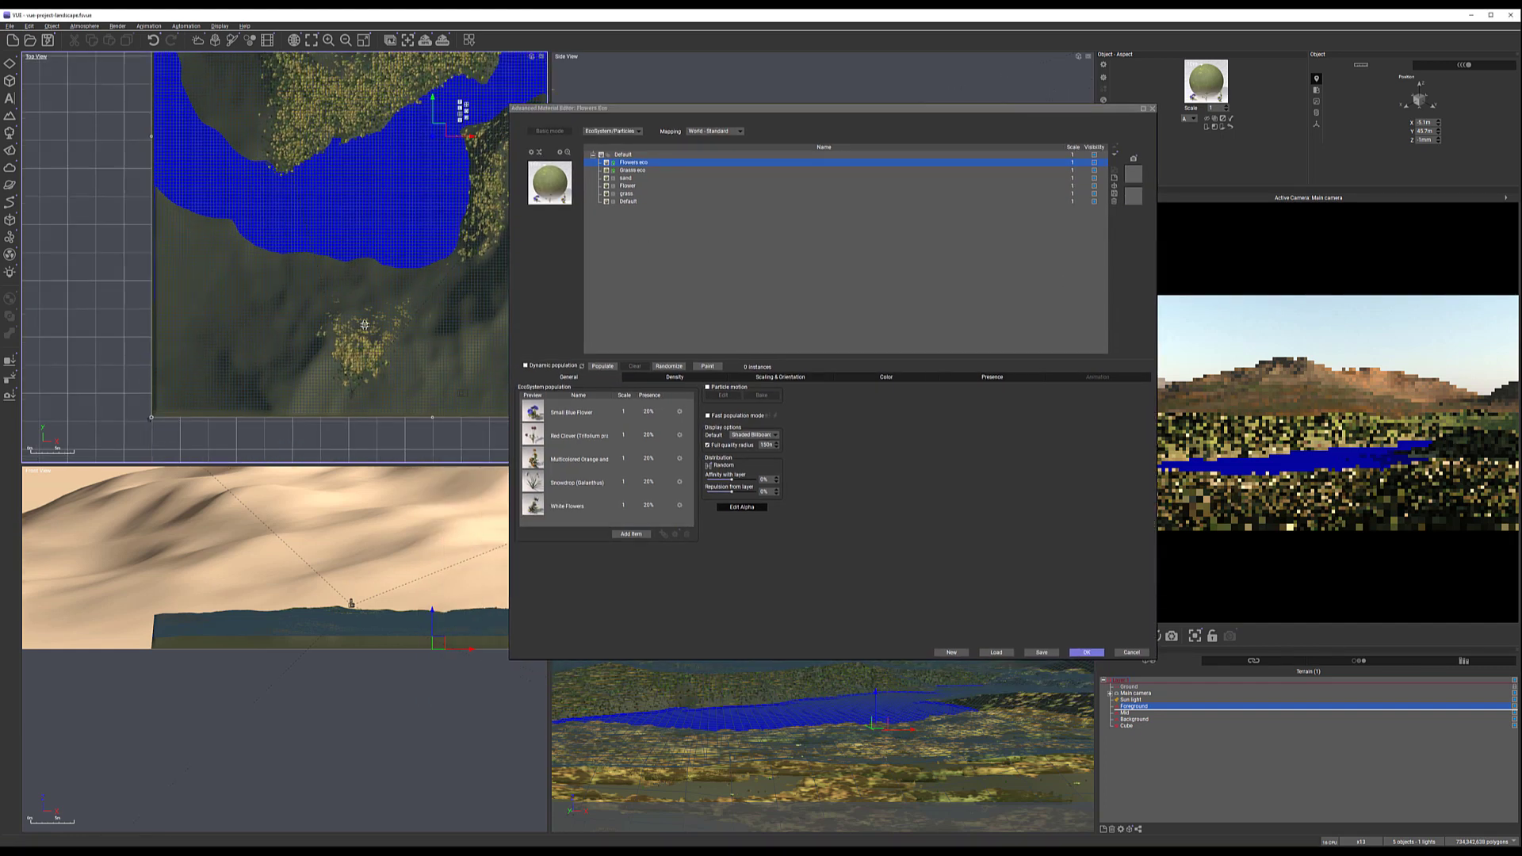
right_click_drag(389, 369, 389, 349, "ctrl")
right_click_drag(311, 254, 370, 301)
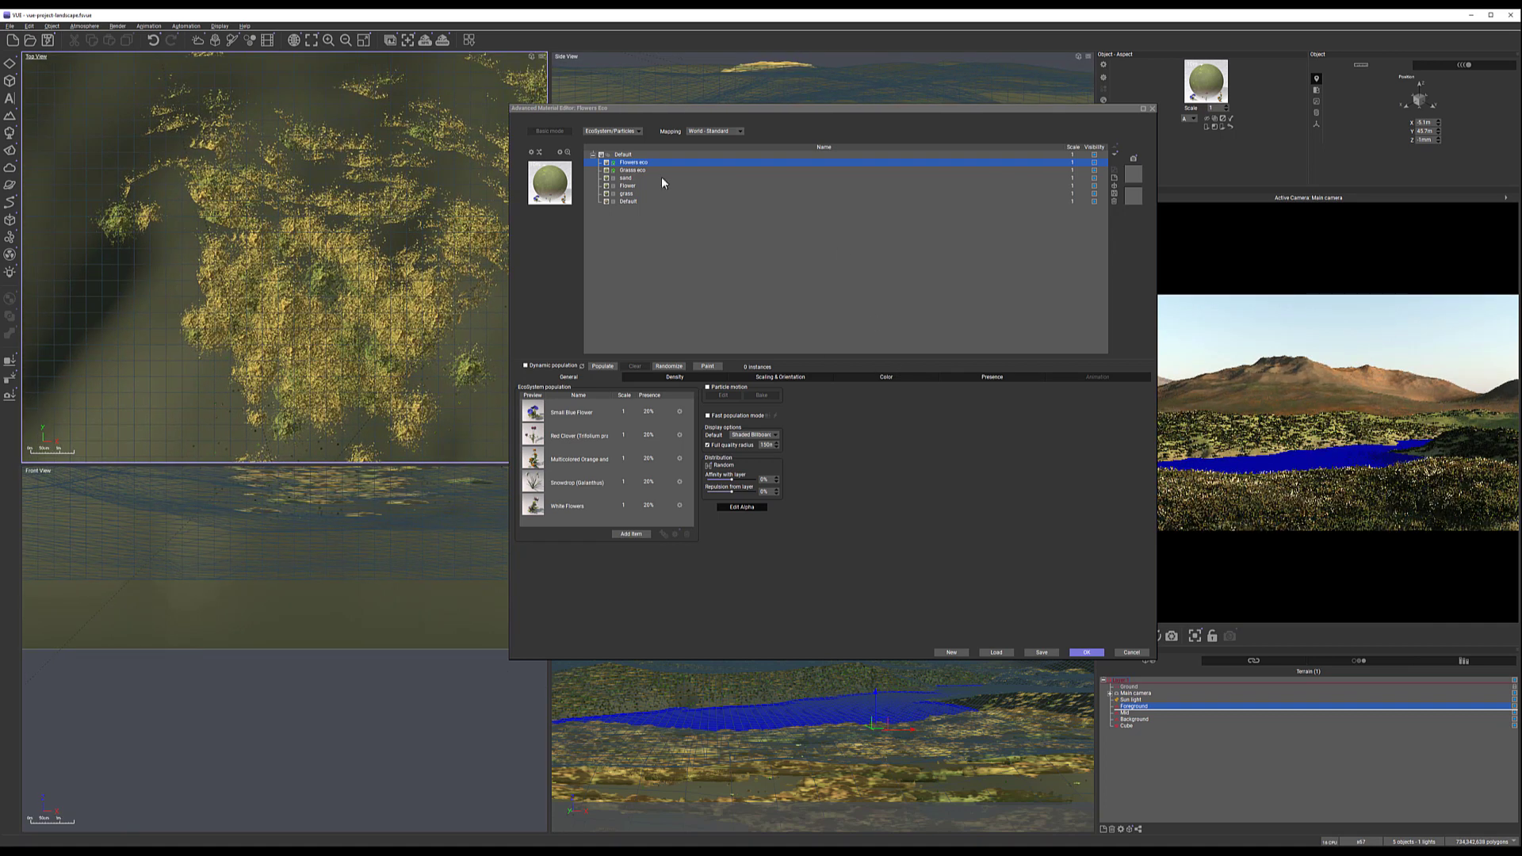
left_click(707, 366)
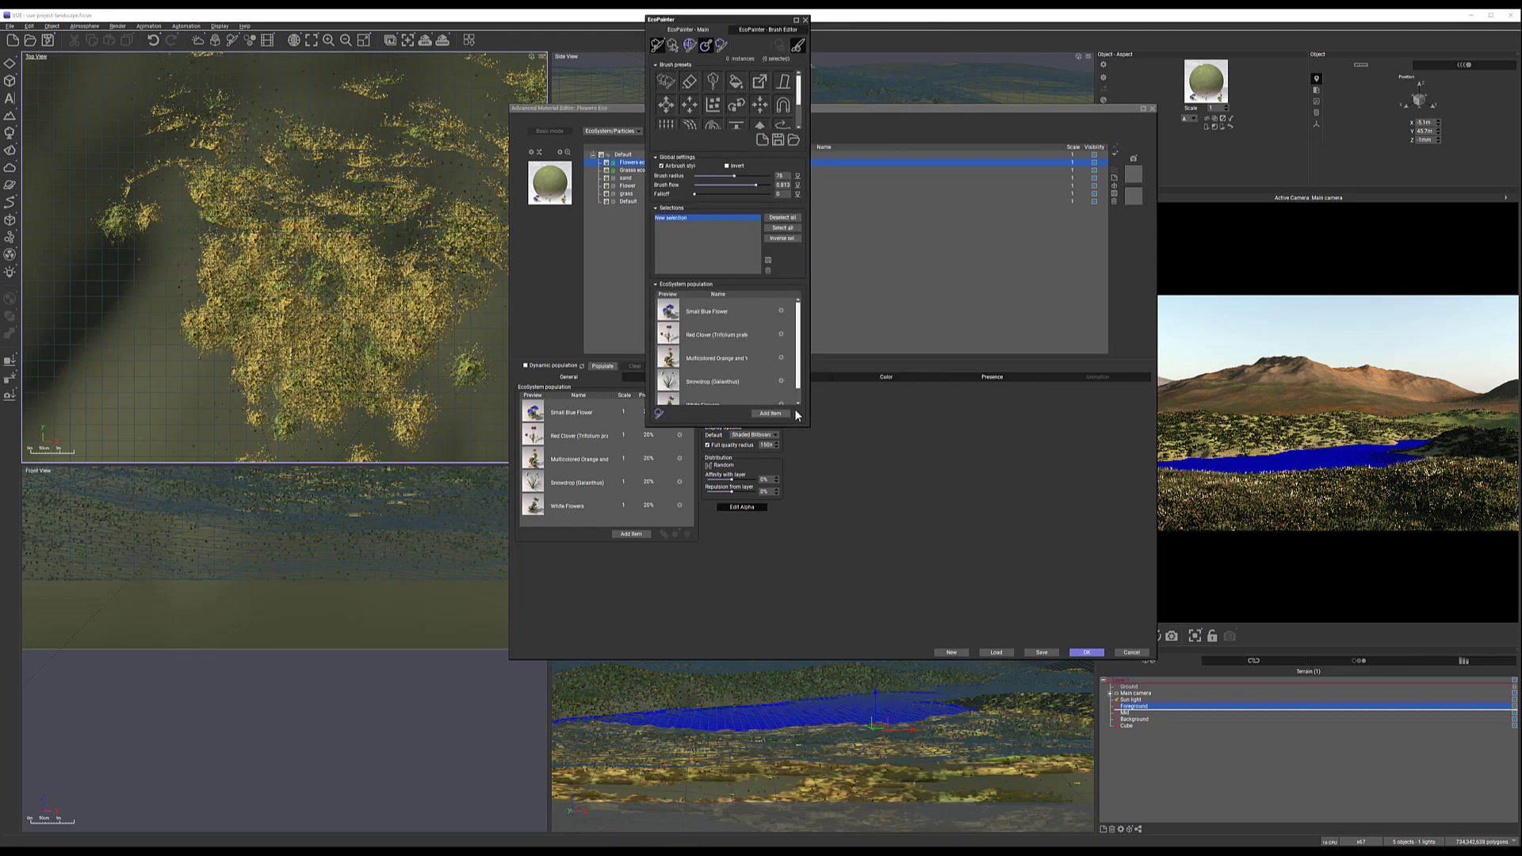
left_click_drag(806, 426, 886, 463)
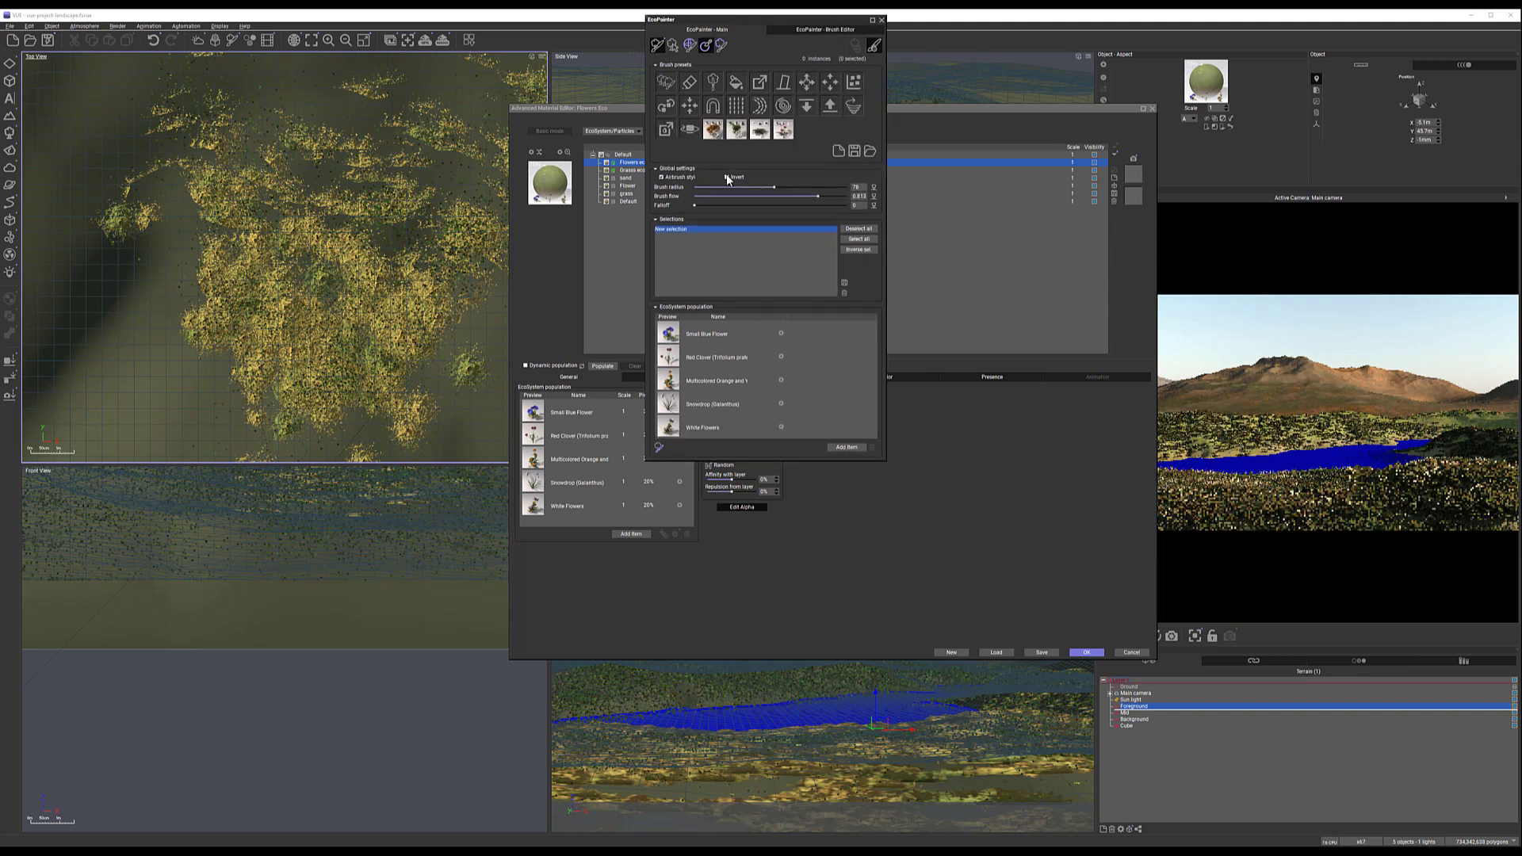
left_click(665, 81)
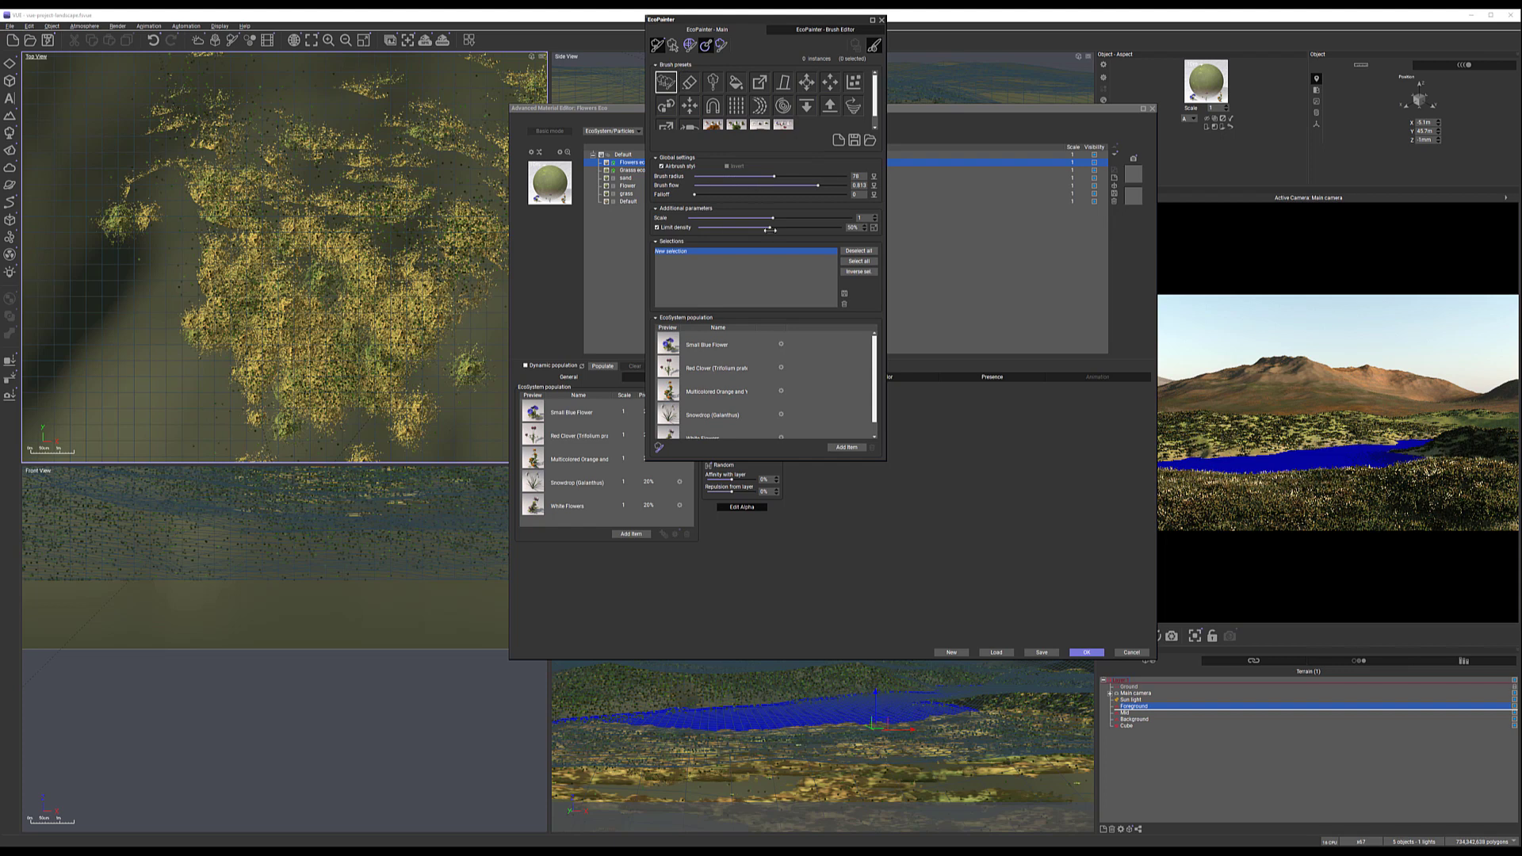
Set the brush flow to 0.76 and paint flowers on the foreground grass patch, using plant scales of 0.42 and 0.83
left_click_drag(784, 220, 773, 218)
left_click(294, 348)
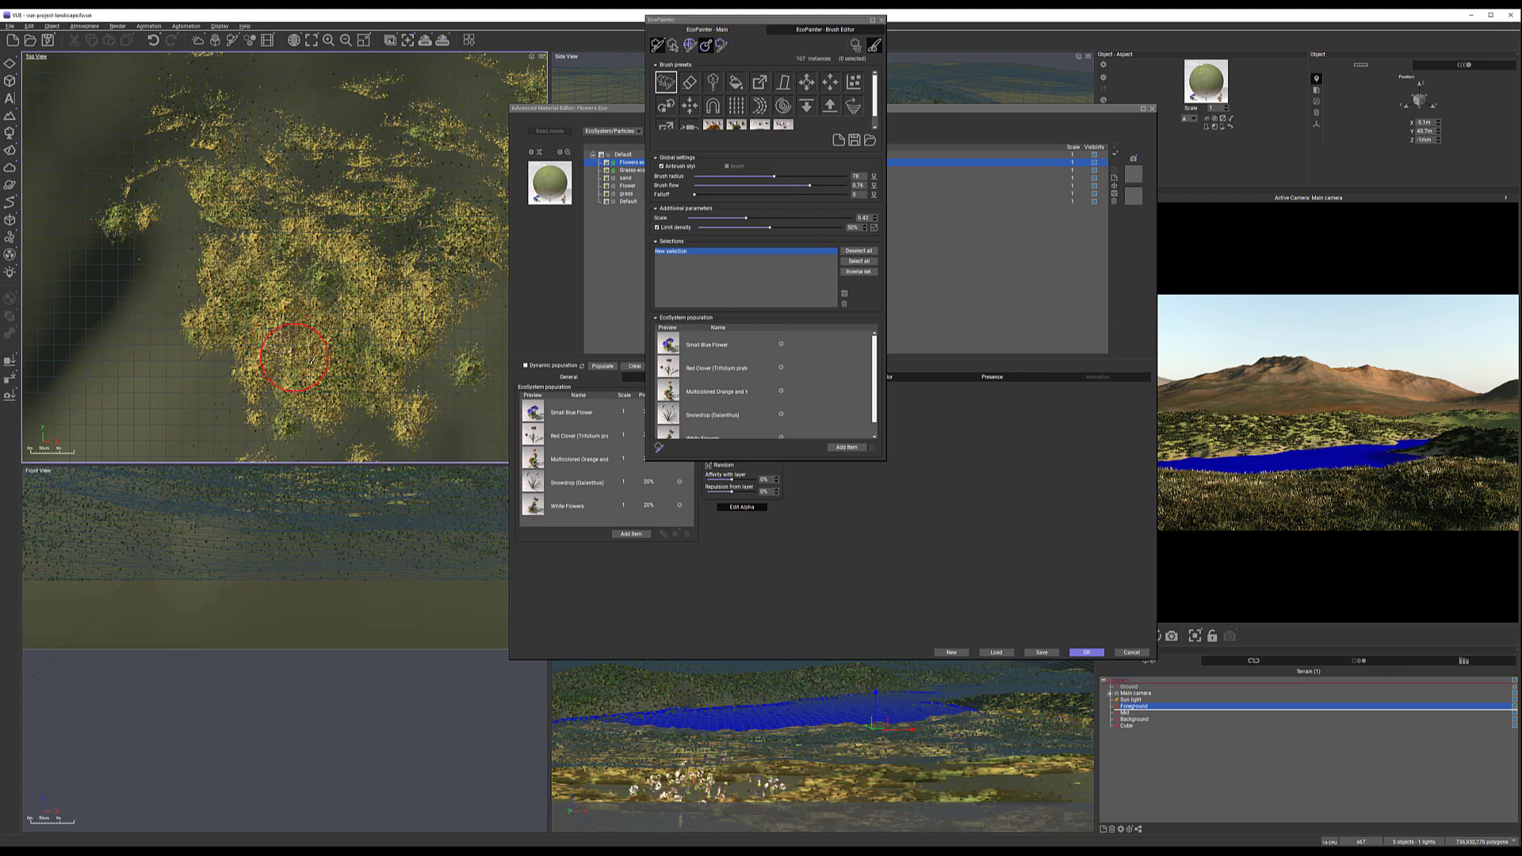
left_click_drag(348, 377, 427, 338)
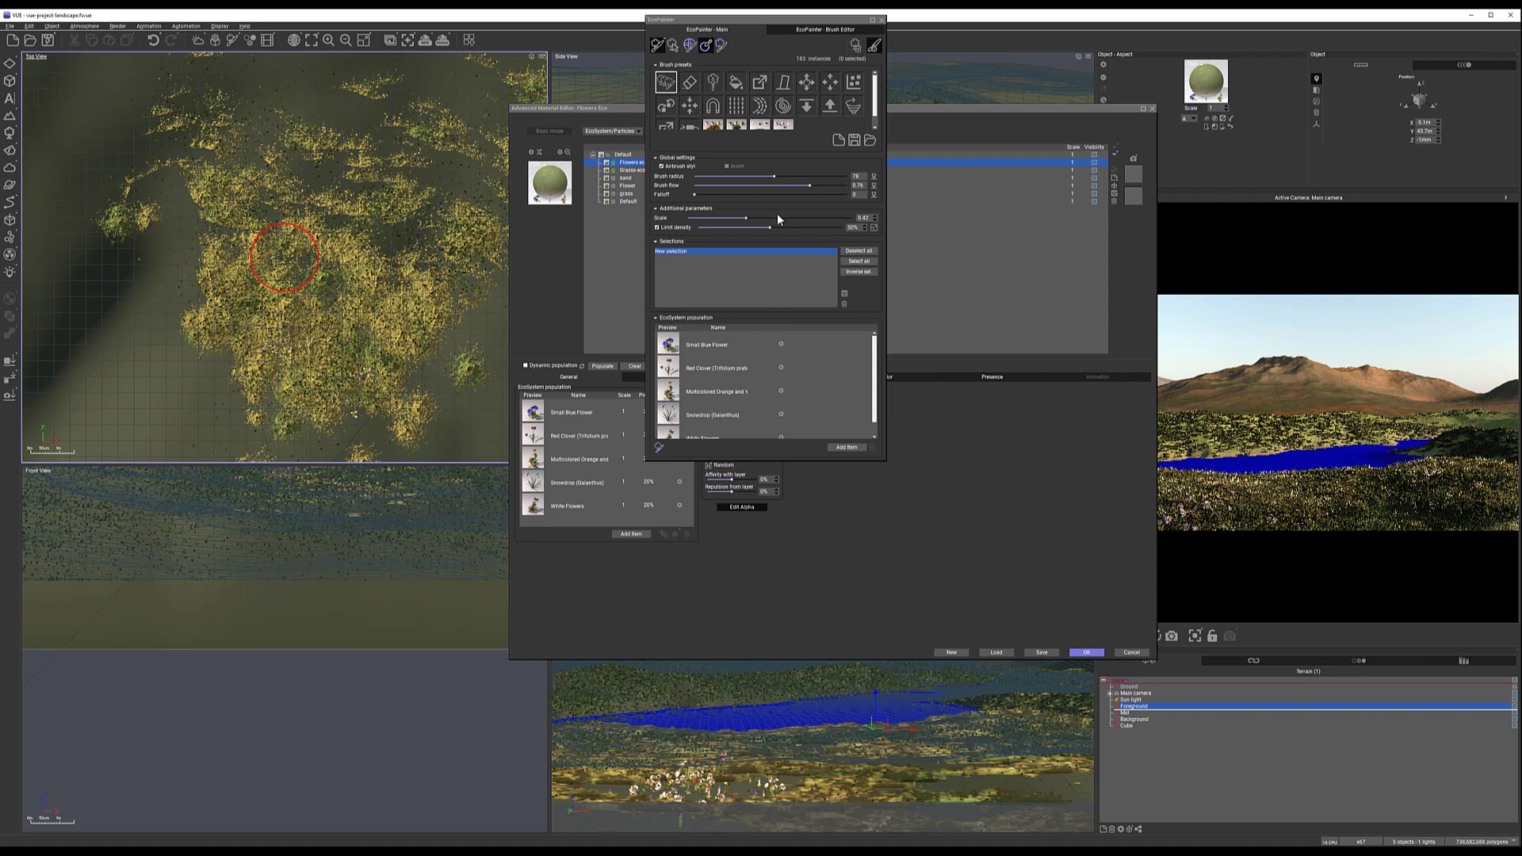
left_click_drag(777, 217, 794, 216)
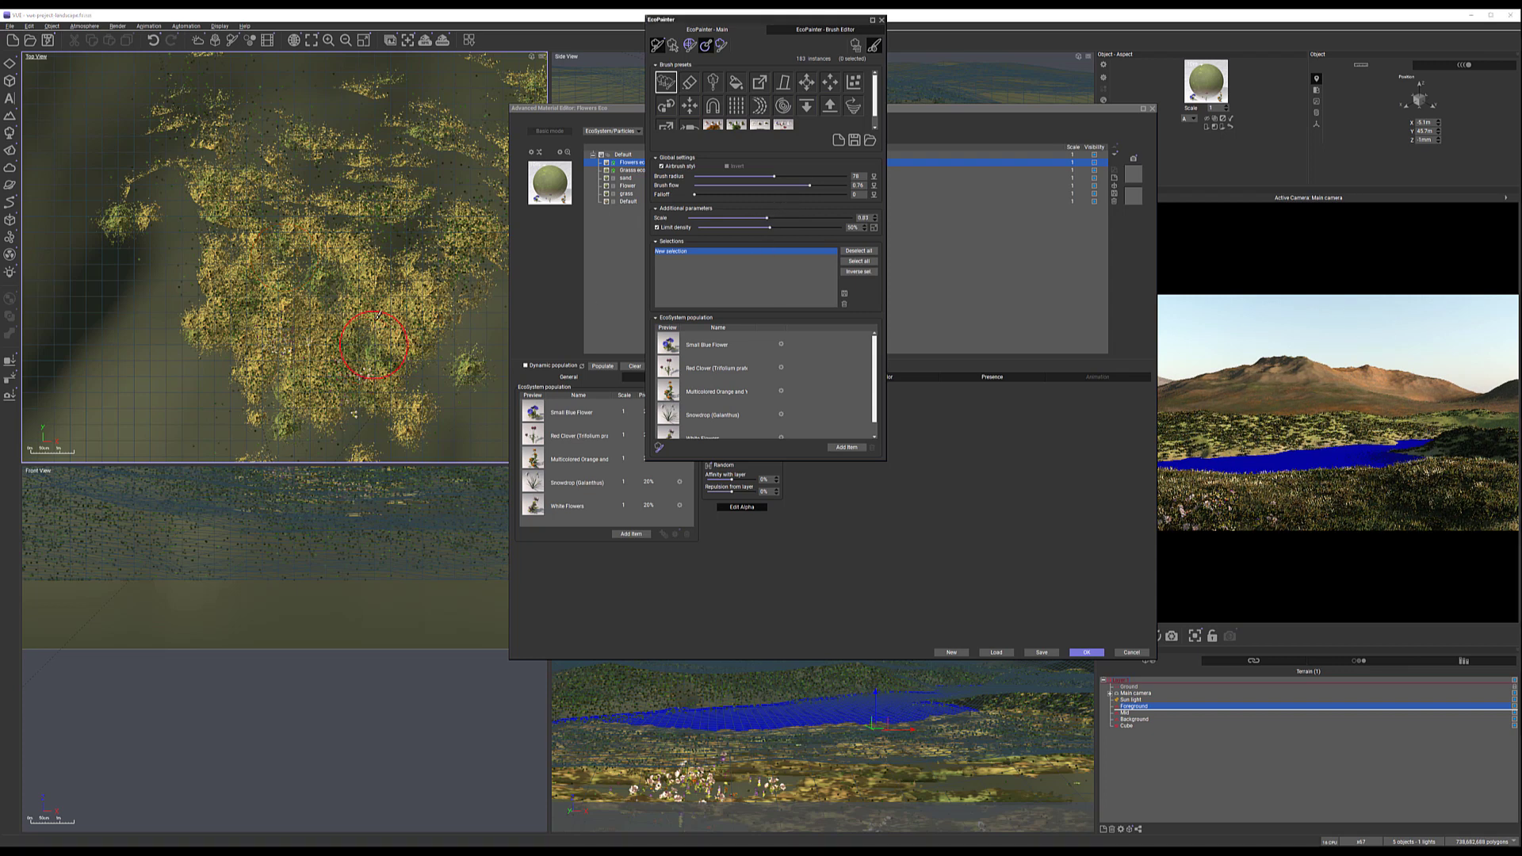
left_click(402, 327)
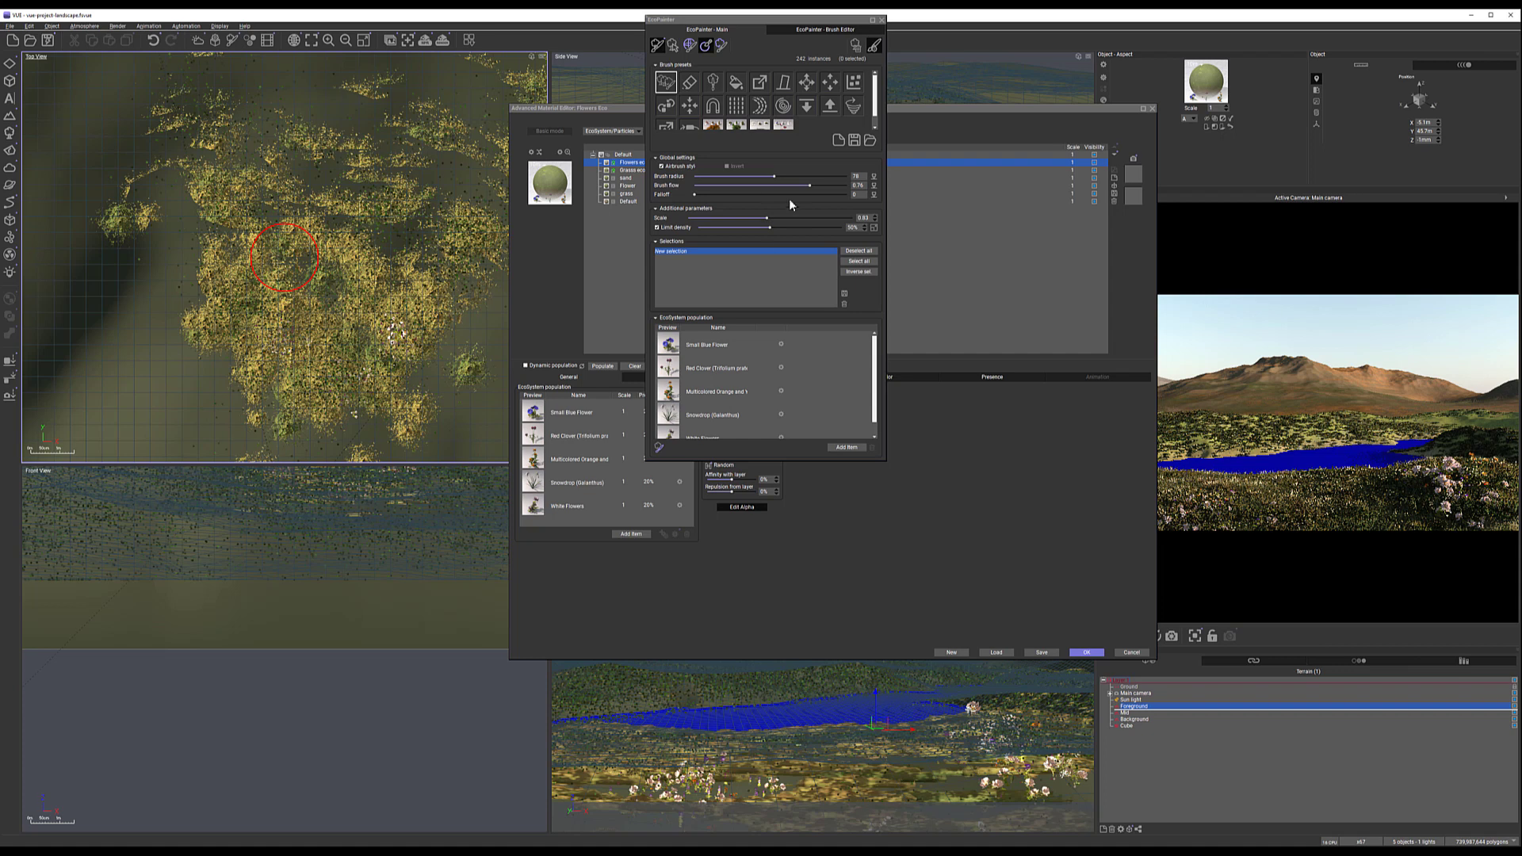
Set the plant scale to 0.73 and paint more flower clusters across the western, central and northeastern parts of the foreground patch
left_click_drag(791, 216, 786, 215)
mouse_move(251, 273)
left_mouse_down()
mouse_move(291, 292)
mouse_move(315, 333)
mouse_move(310, 363)
mouse_move(370, 394)
left_mouse_up()
left_click_drag(290, 356, 298, 369)
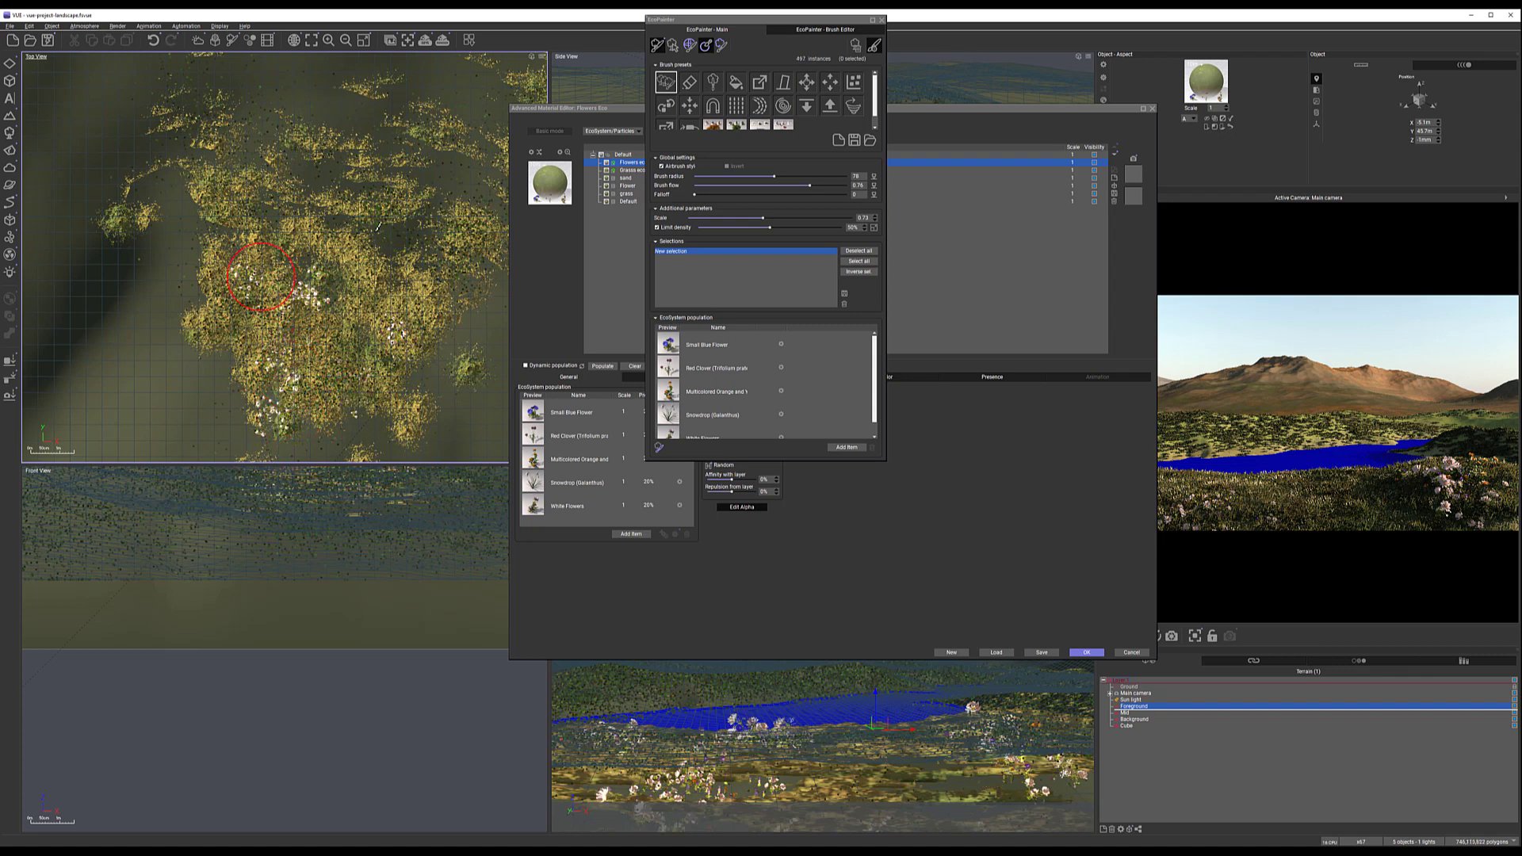
left_click_drag(368, 257, 458, 261)
left_click_drag(391, 299, 362, 343)
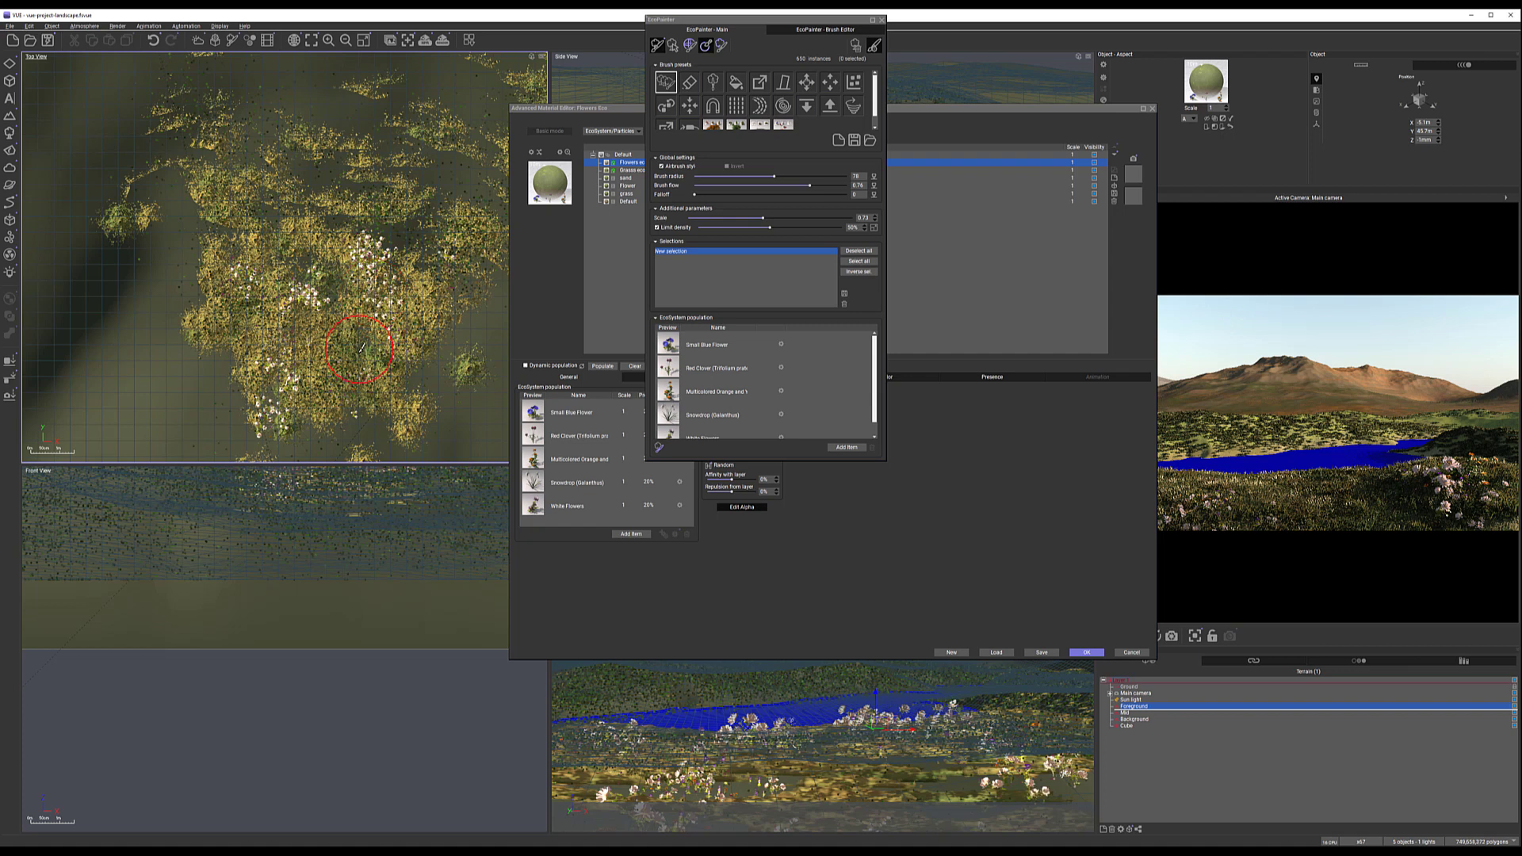
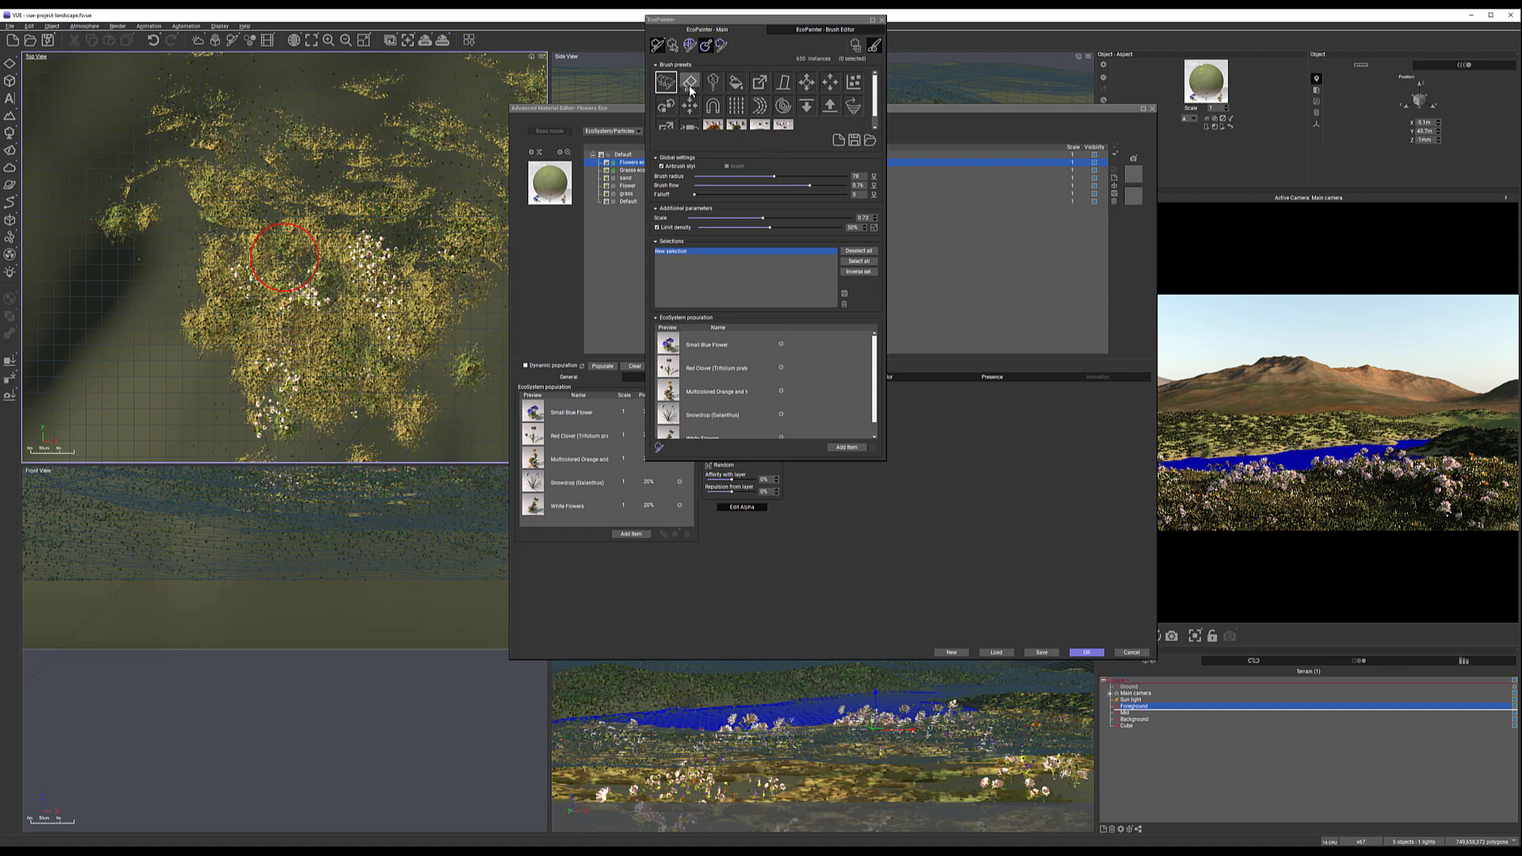
Switch to the eraser brush without saving the paint brush changes and erase flowers near the middle of the foreground patch
left_click(691, 86)
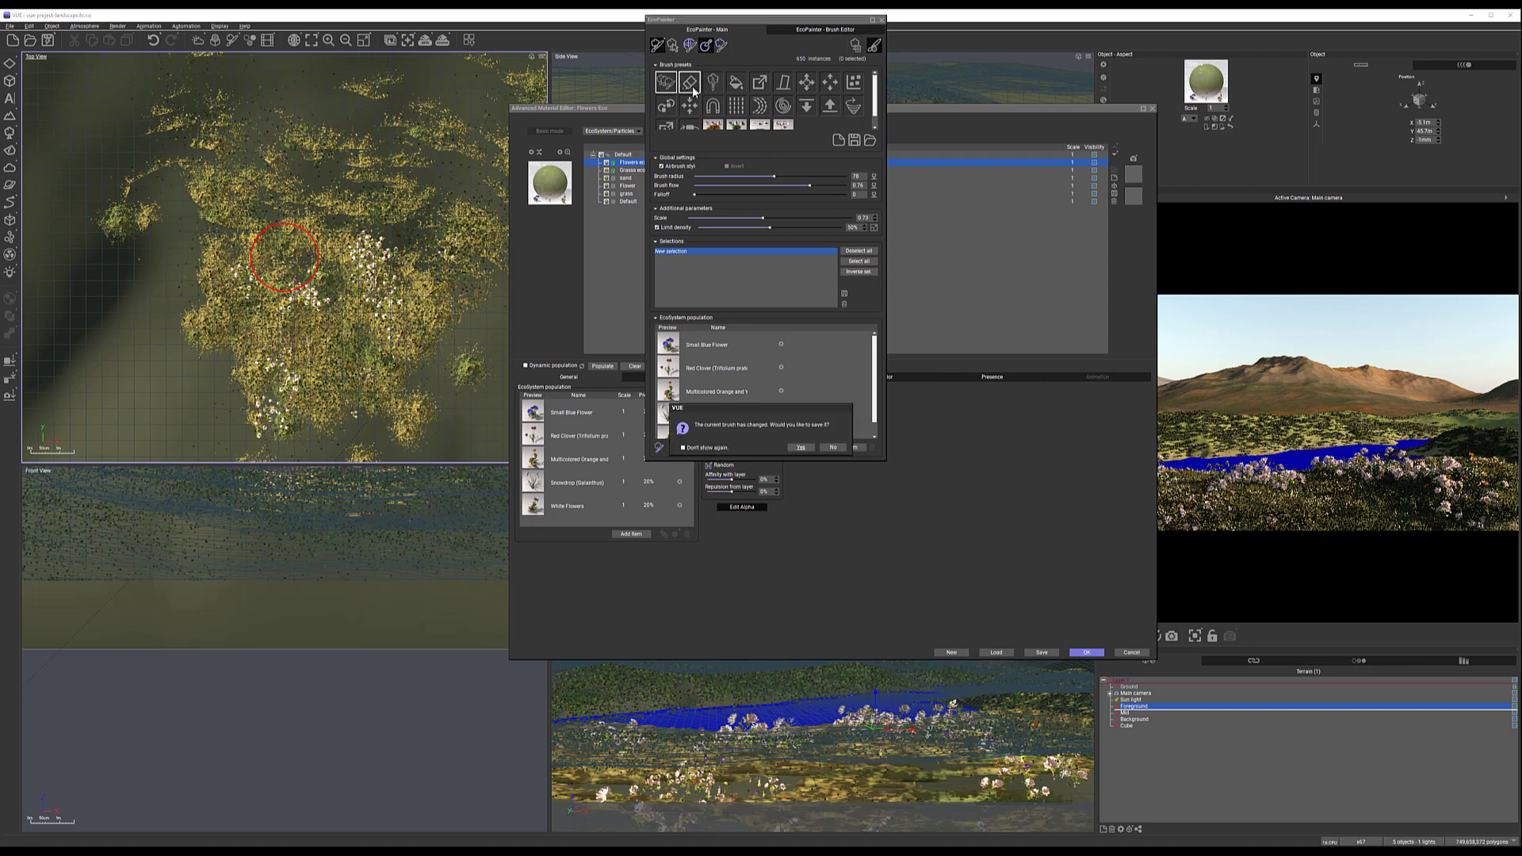
left_click(833, 448)
mouse_move(305, 272)
left_mouse_down()
mouse_move(285, 295)
mouse_move(366, 247)
mouse_move(317, 289)
left_mouse_up()
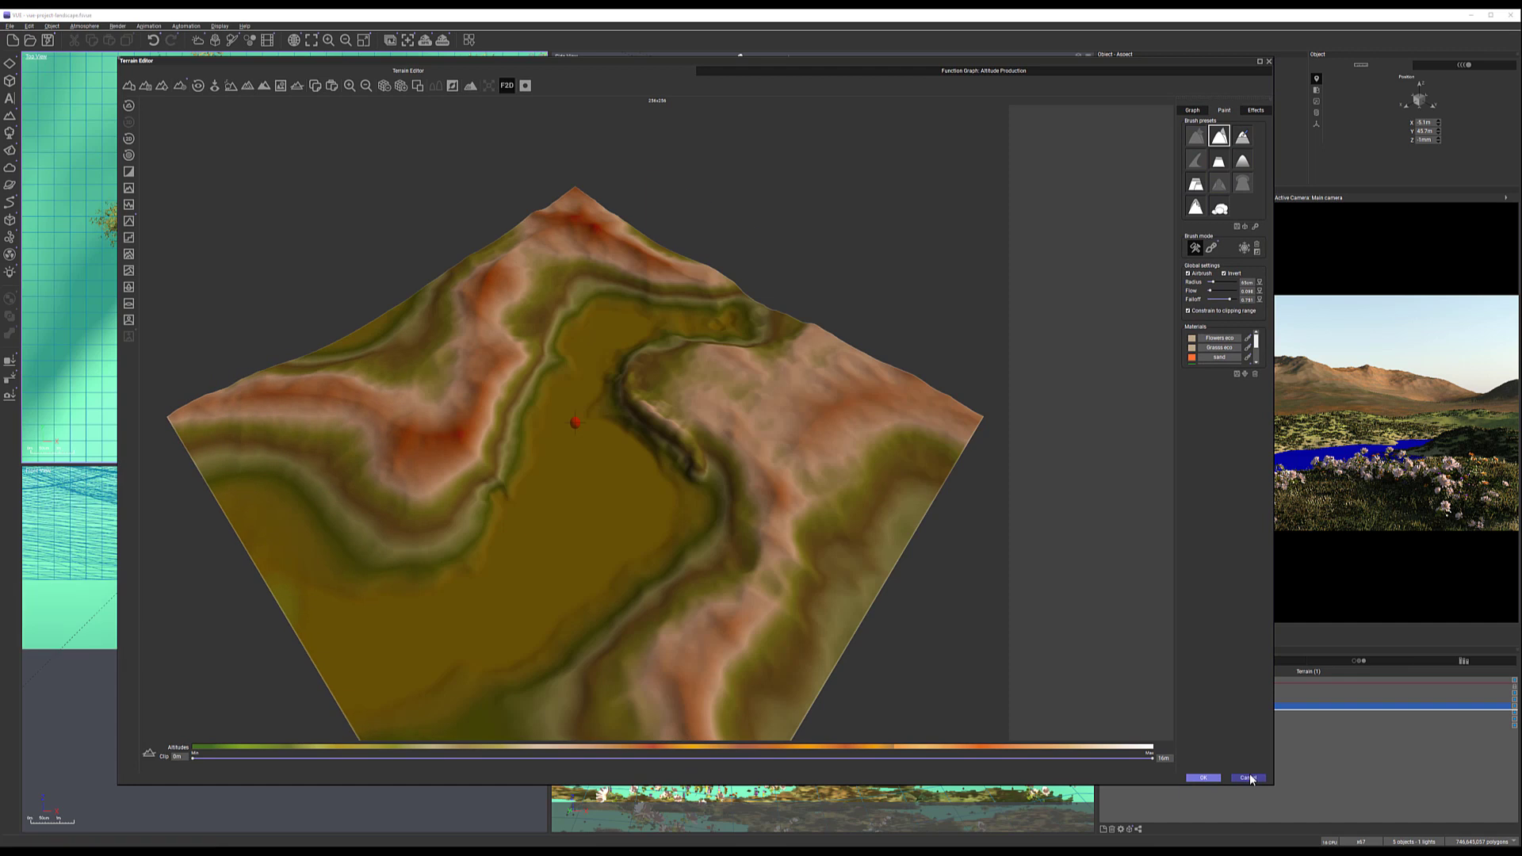
Cancel the Terrain Editor, open the EcoPainter for the flower layer and paint a flower cluster with the paint brush on the lake's eastern shore
left_click(1249, 765)
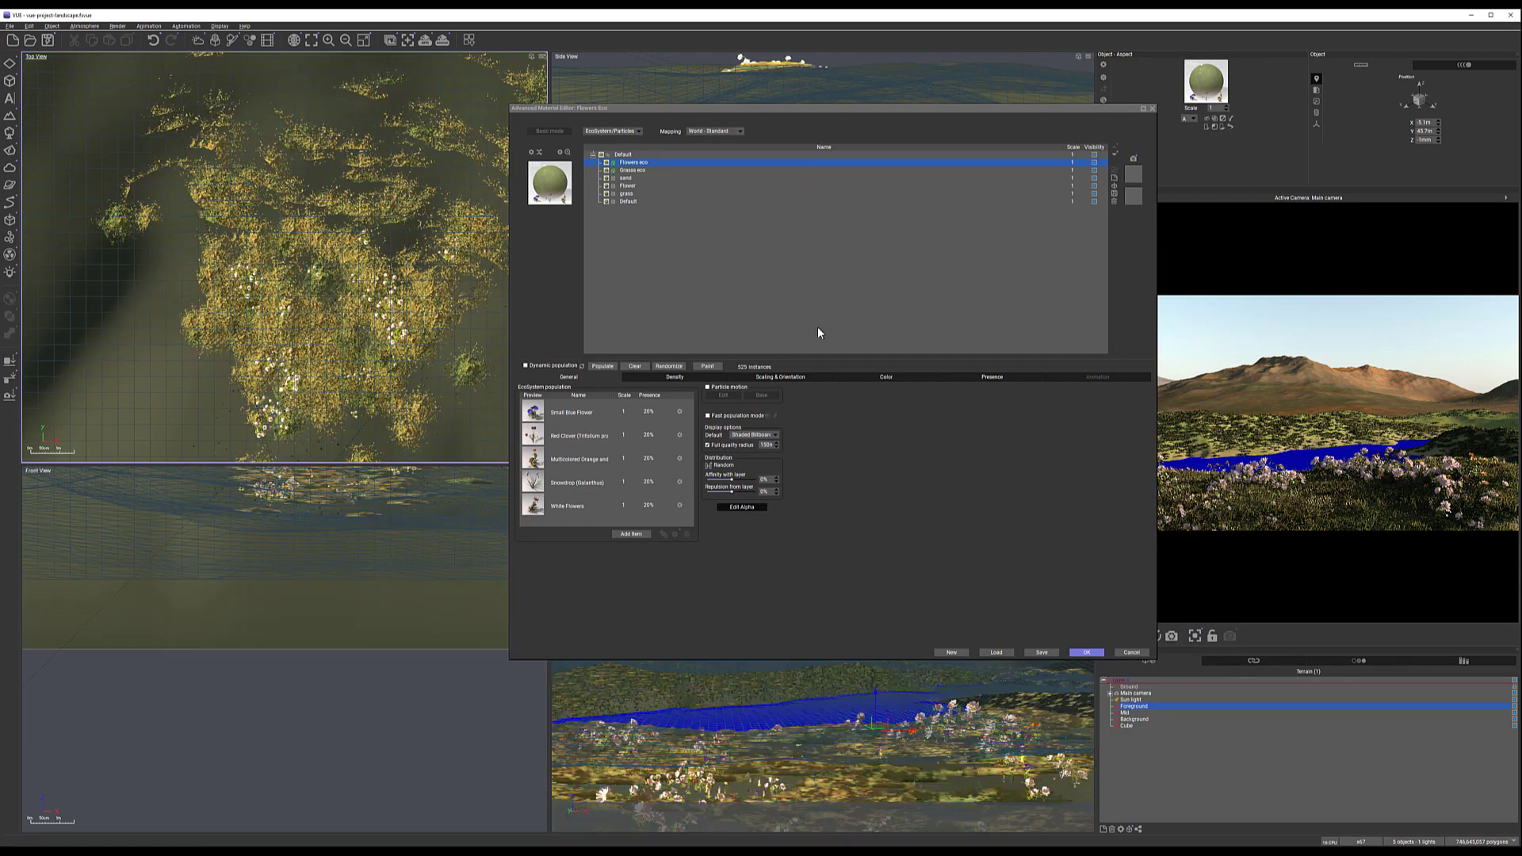
left_click(707, 365)
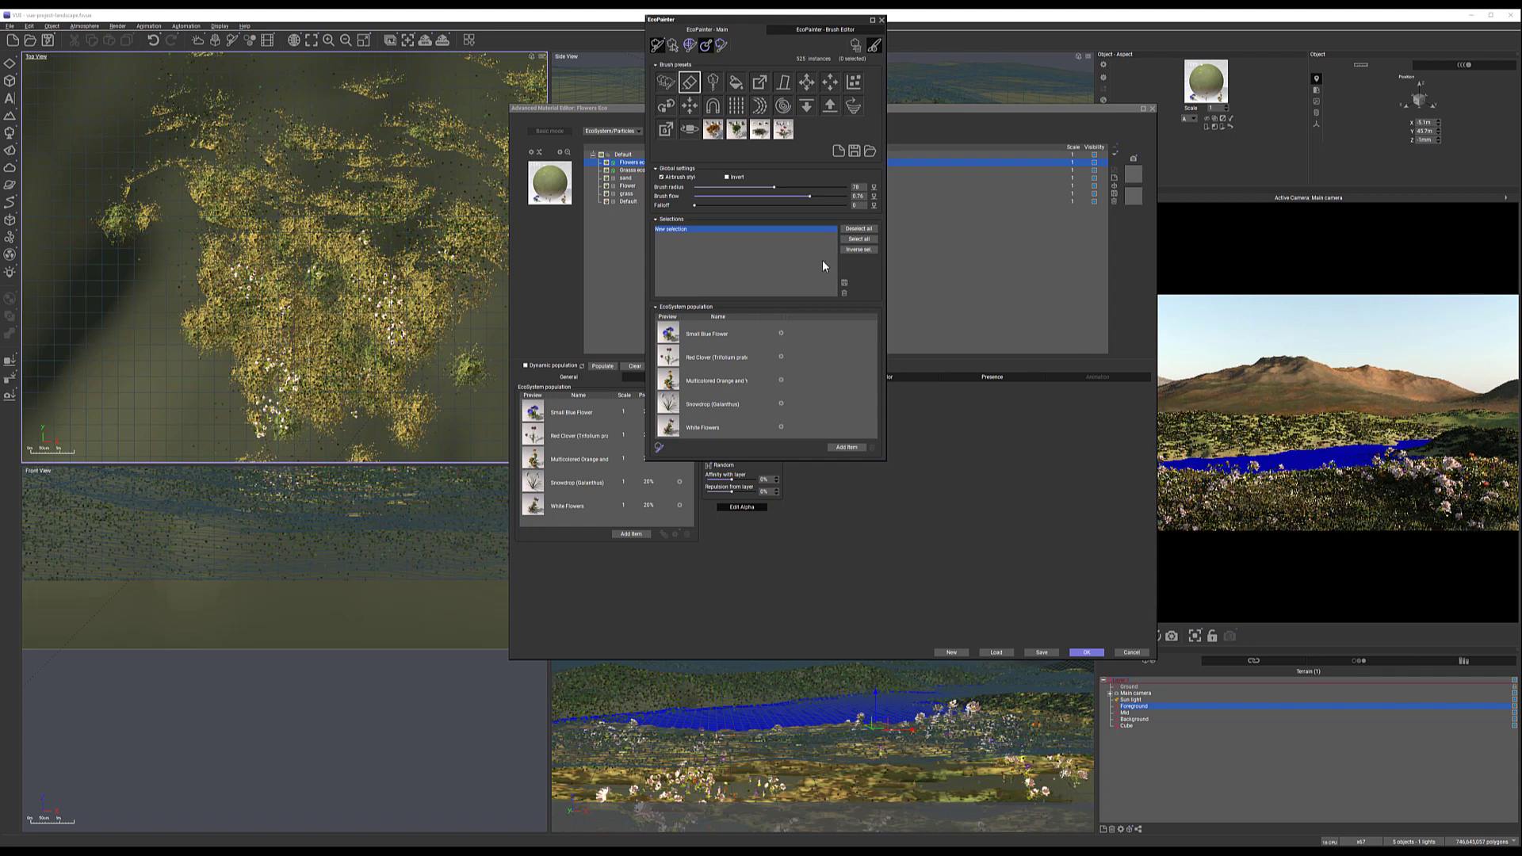
right_click_drag(279, 254, 215, 270)
scroll(295, 390, "up", 10)
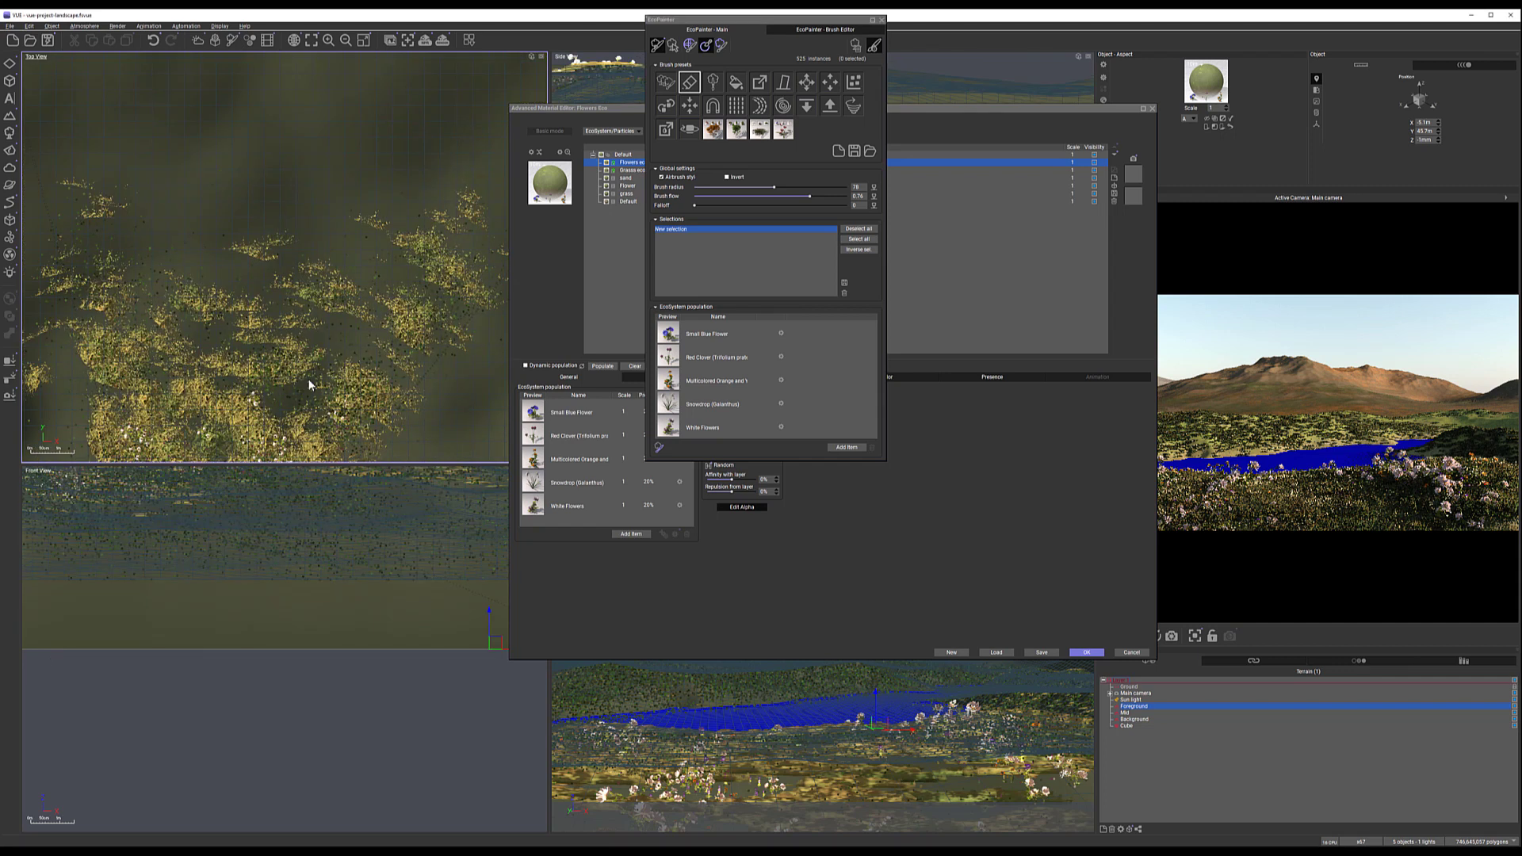
right_click_drag(441, 264, 387, 182)
scroll(359, 298, "up", 5)
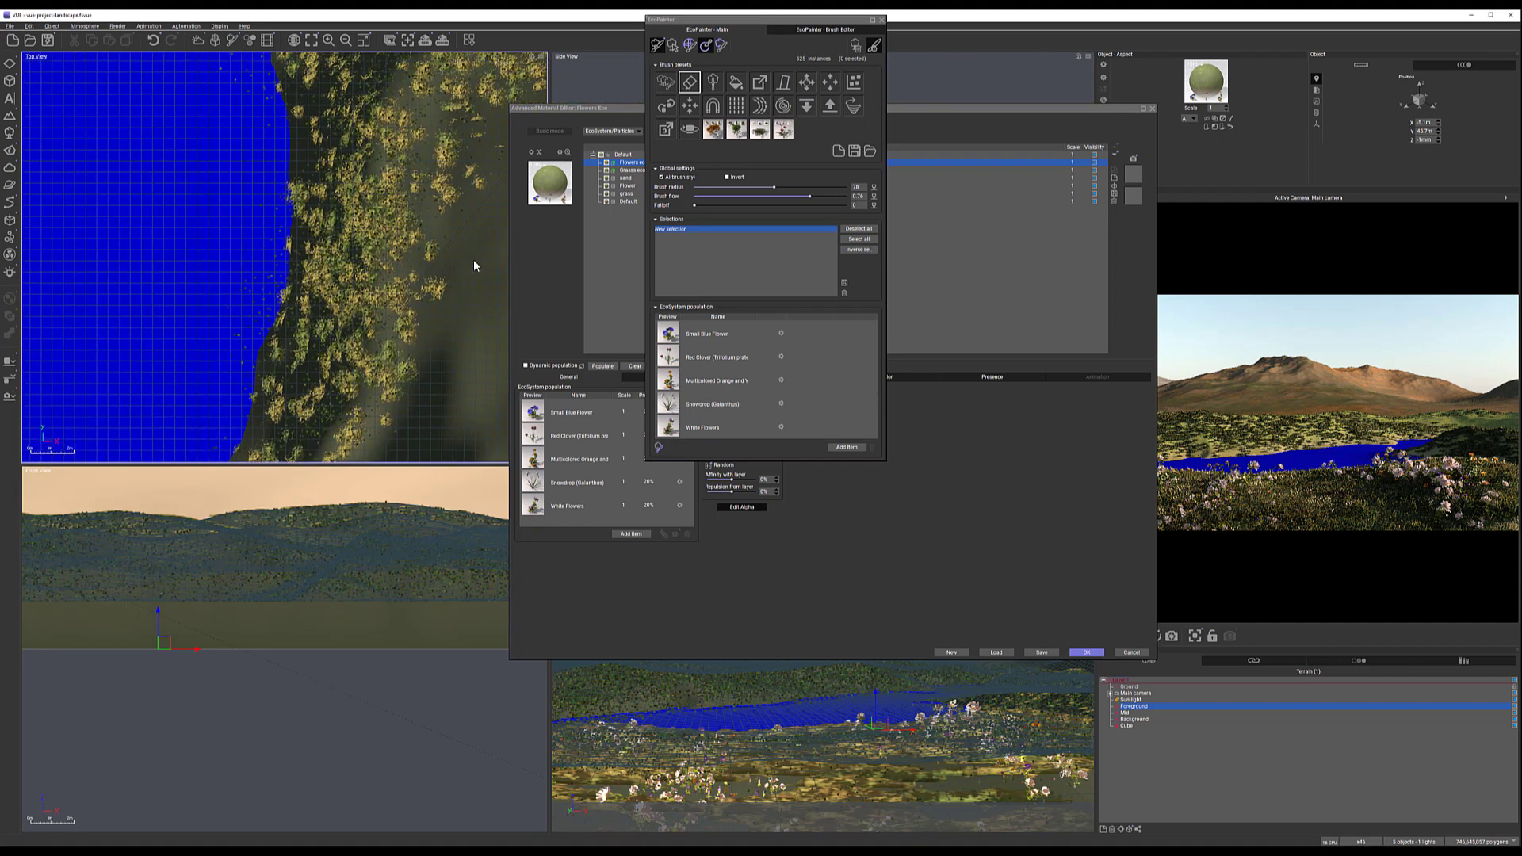
left_click(666, 81)
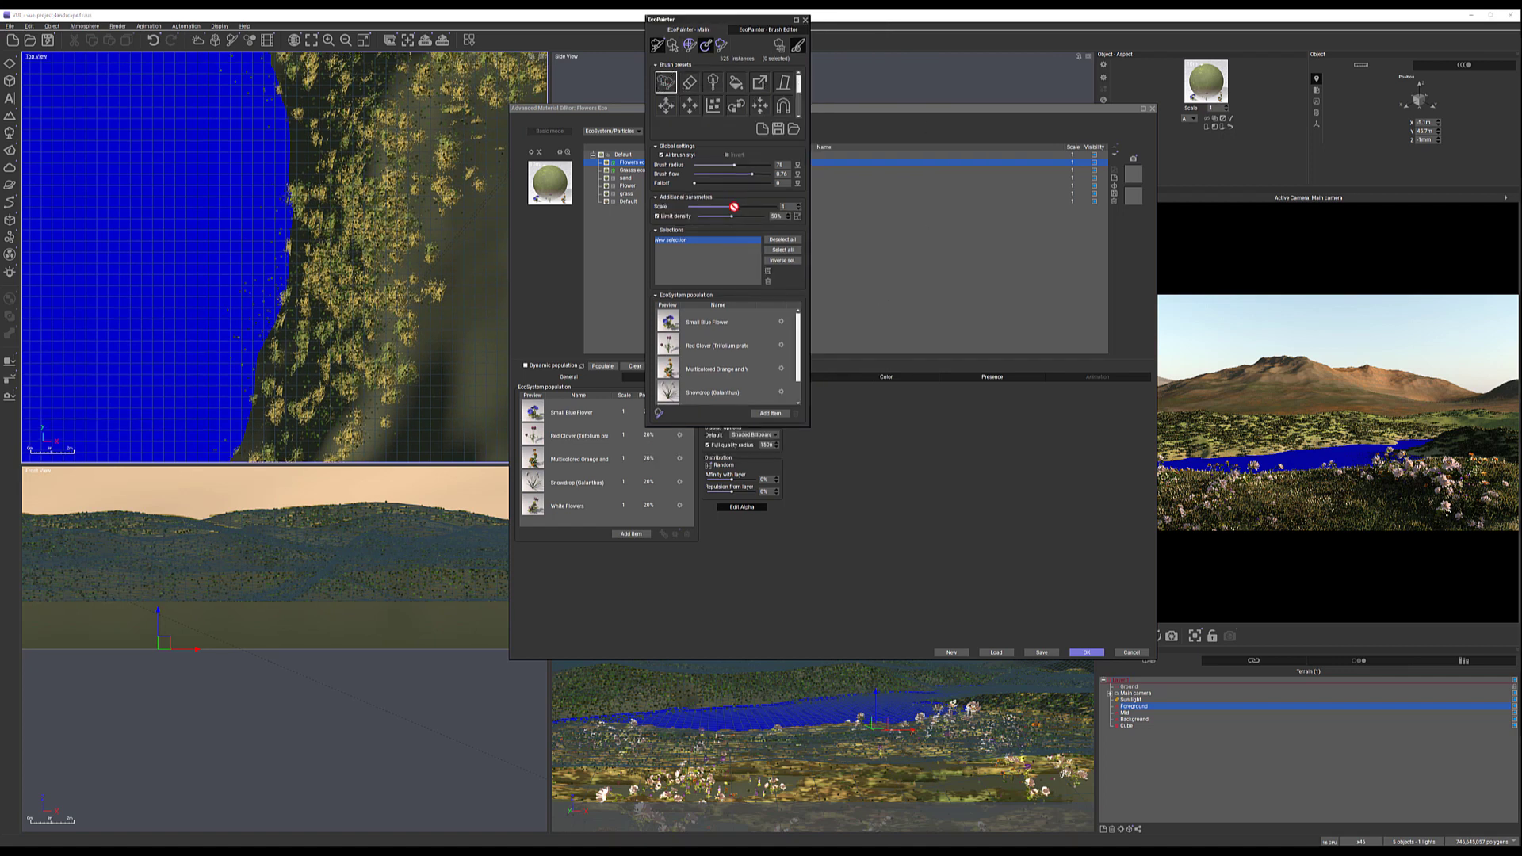
left_click(318, 169)
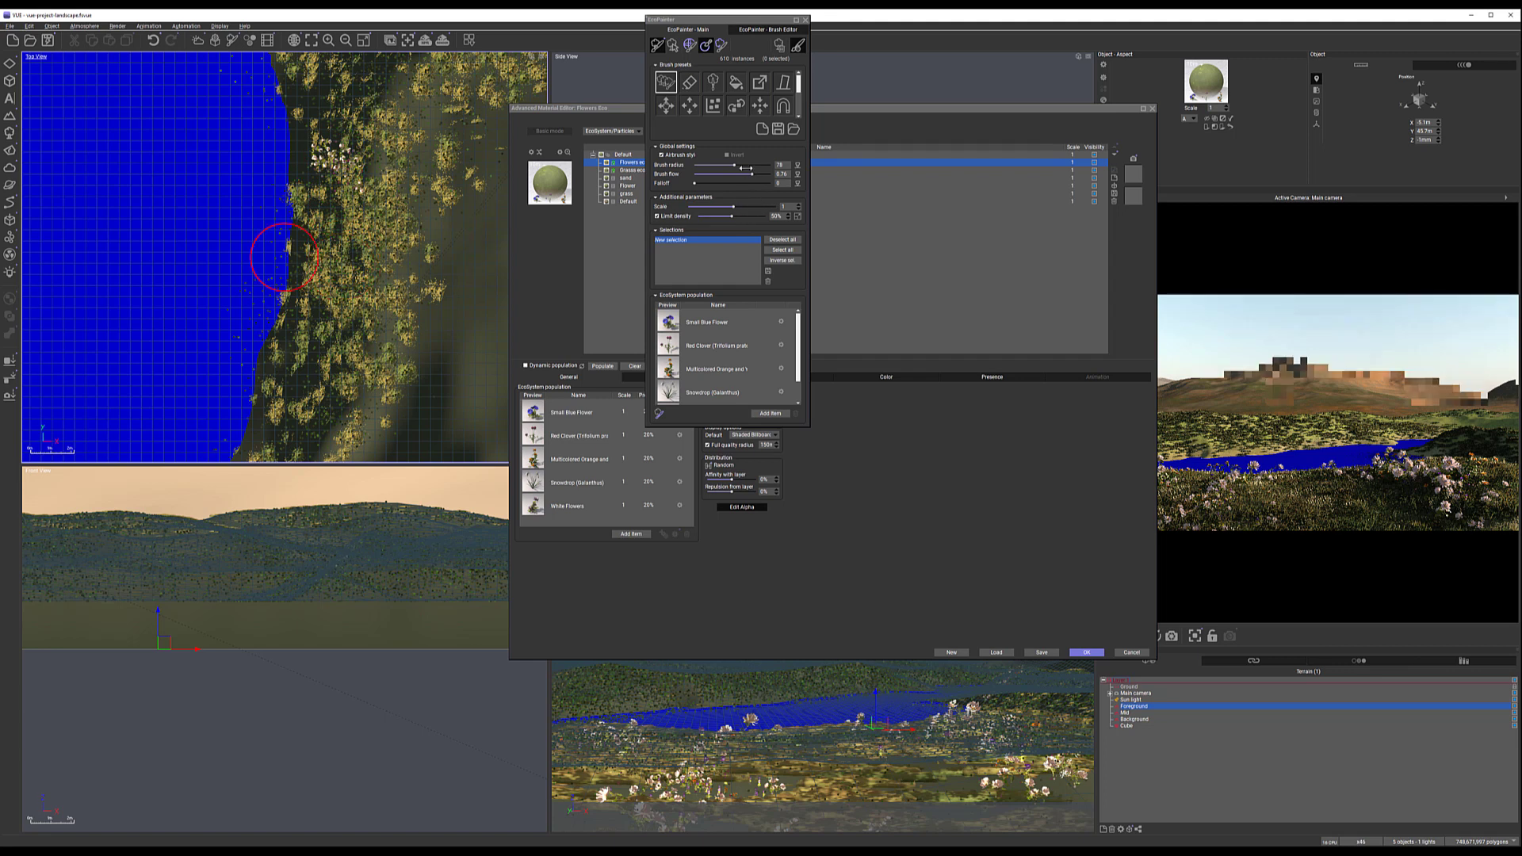
Set the brush flow to 0.299 and paint more flowers through the grass along the lake's eastern shore
left_click_drag(753, 172, 716, 173)
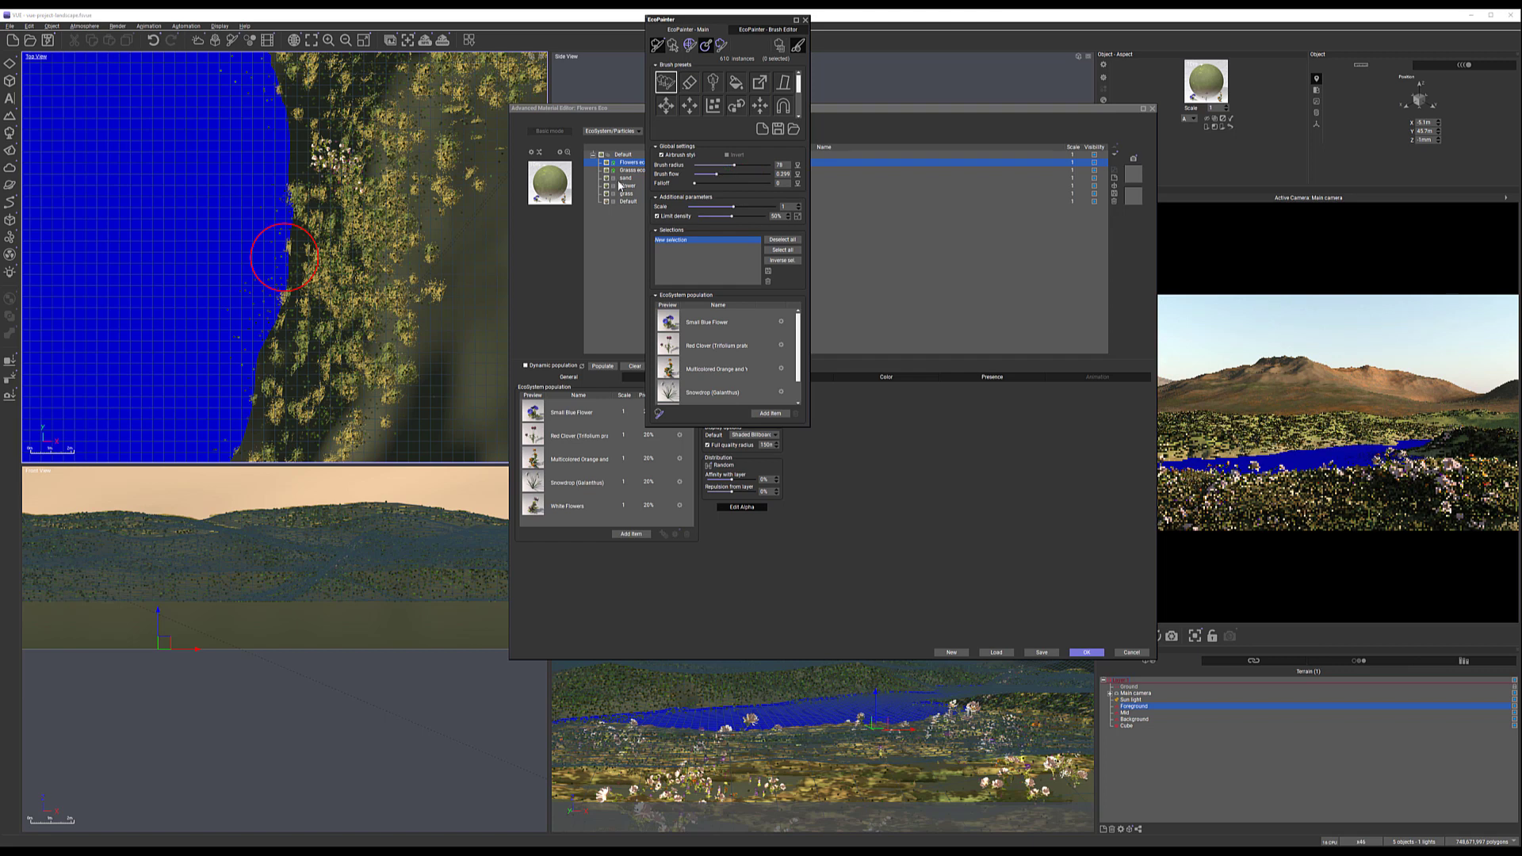
left_click(421, 128)
left_click_drag(386, 215, 313, 370)
right_click_drag(313, 370, 387, 189)
left_click_drag(387, 189, 279, 334)
right_click_drag(389, 119, 273, 356)
left_click_drag(274, 110, 390, 125)
right_click_drag(400, 124, 287, 179)
scroll(748, 364, "down", 1)
left_click(764, 400)
left_click(784, 394)
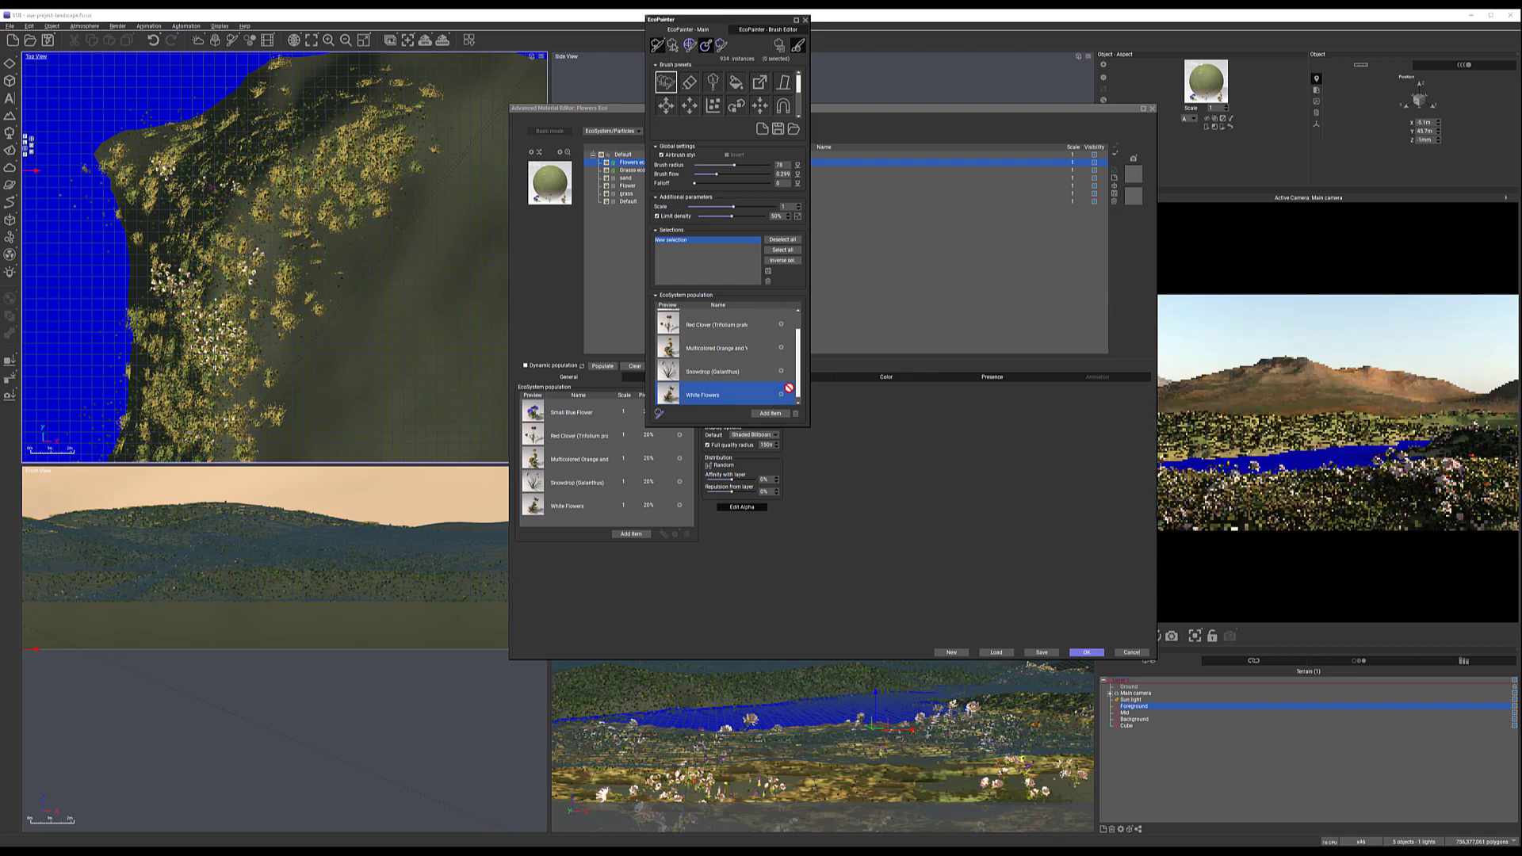
left_click(781, 395)
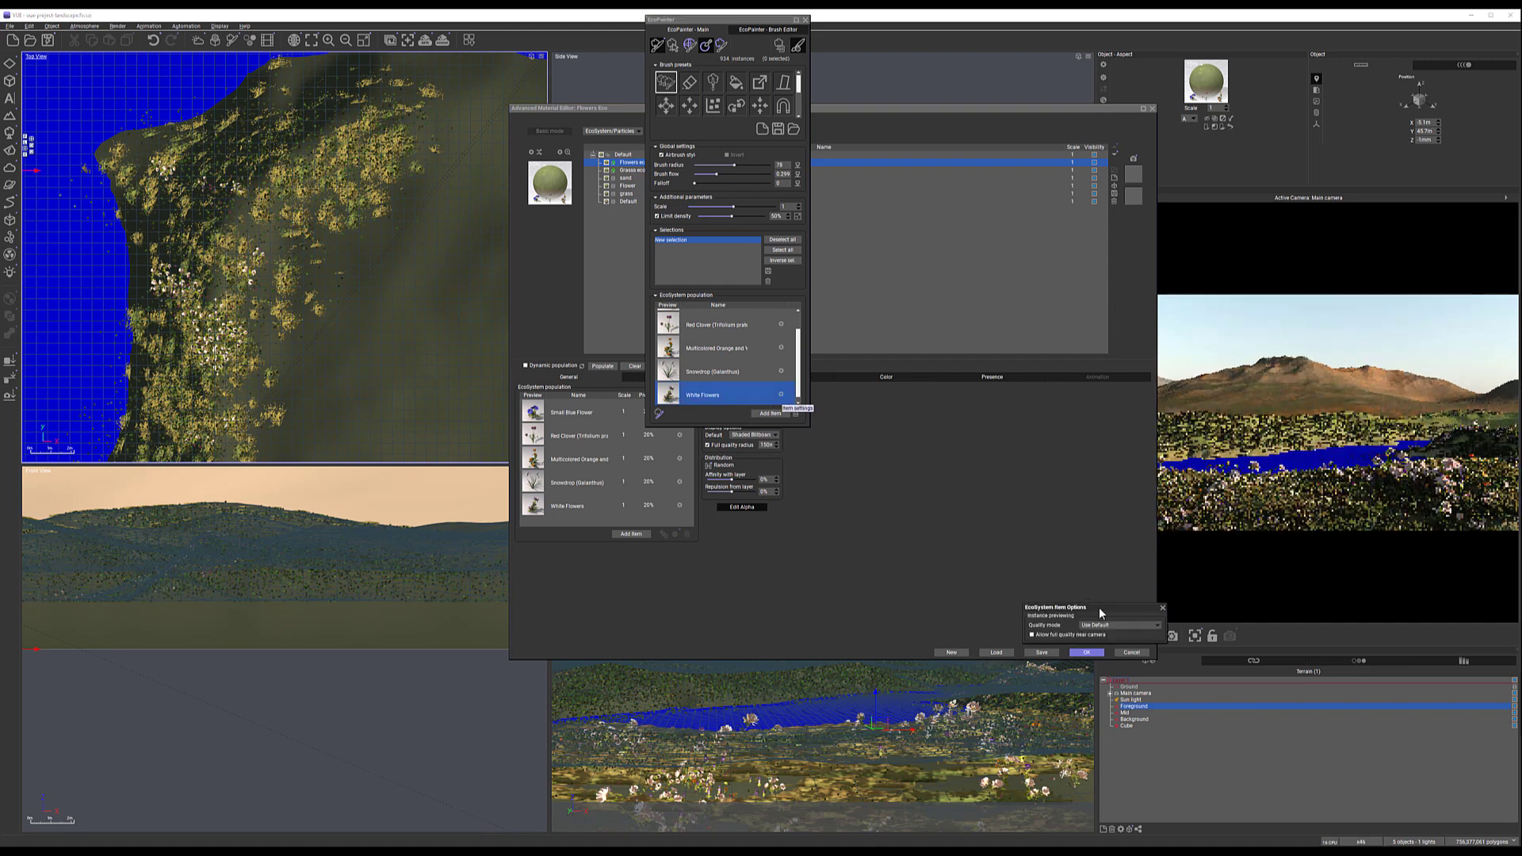
left_click_drag(1096, 607, 903, 465)
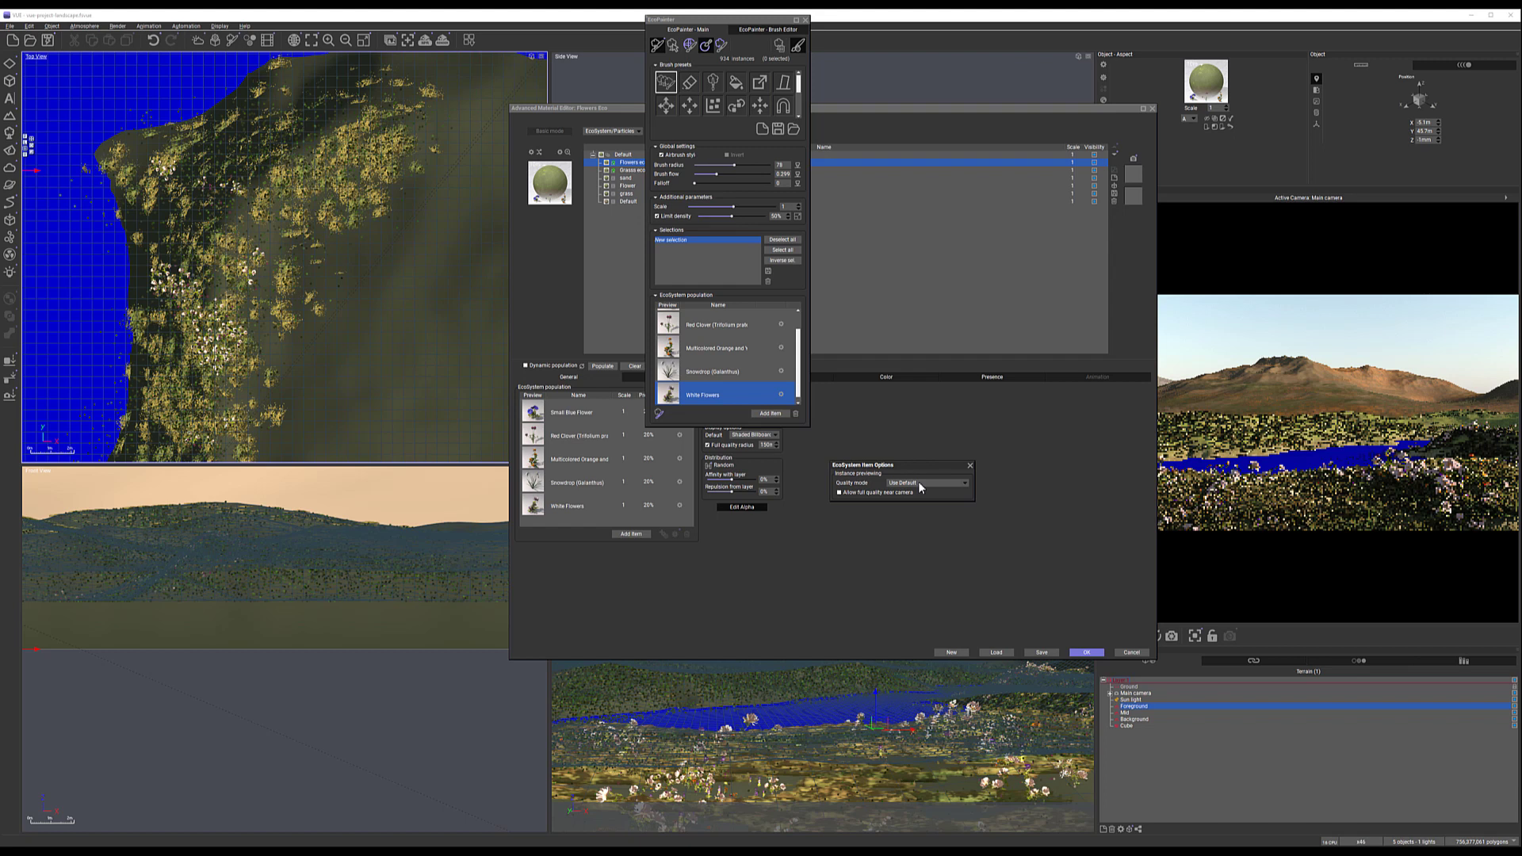
left_click(971, 466)
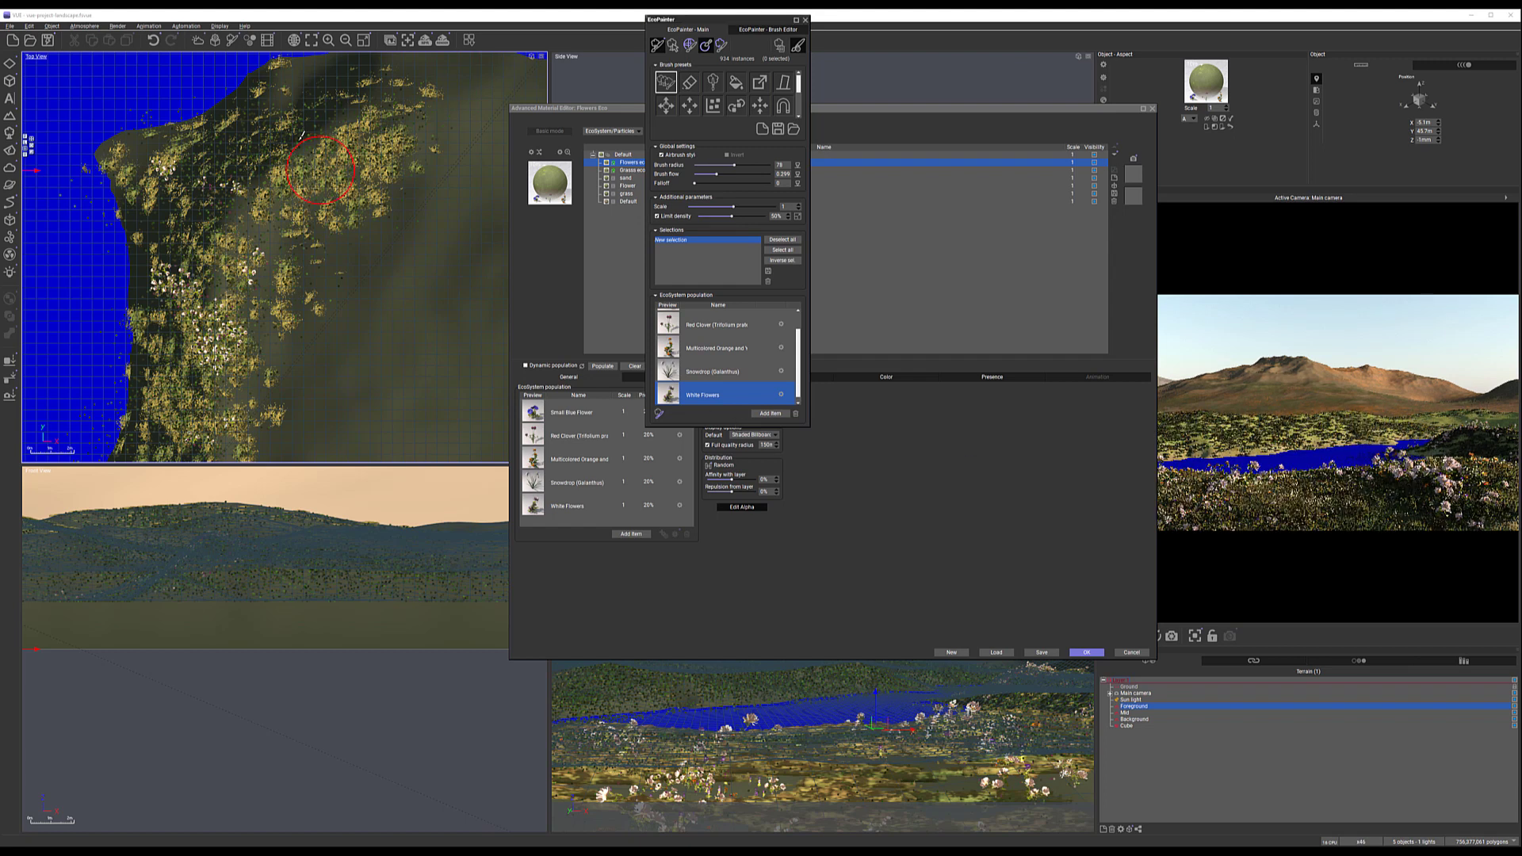
Paint additional flowers across the grassy slopes beside the lake, working from the eastern bank onwards
left_click_drag(299, 176, 309, 271)
middle_click_drag(344, 103, 398, 175)
left_click_drag(357, 173, 221, 230)
middle_click_drag(372, 171, 297, 263)
mouse_move(296, 263)
left_mouse_down()
mouse_move(401, 253)
mouse_move(345, 381)
mouse_move(342, 349)
left_mouse_up()
middle_click_drag(225, 105, 365, 287)
left_click_drag(232, 221, 275, 206)
scroll(275, 203, "down", 4)
Paint flowers across the grassy land along the lake's northern shore and close the EcoPainter
mouse_move(171, 163)
middle_mouse_down()
mouse_move(356, 154)
mouse_move(377, 127)
middle_mouse_up()
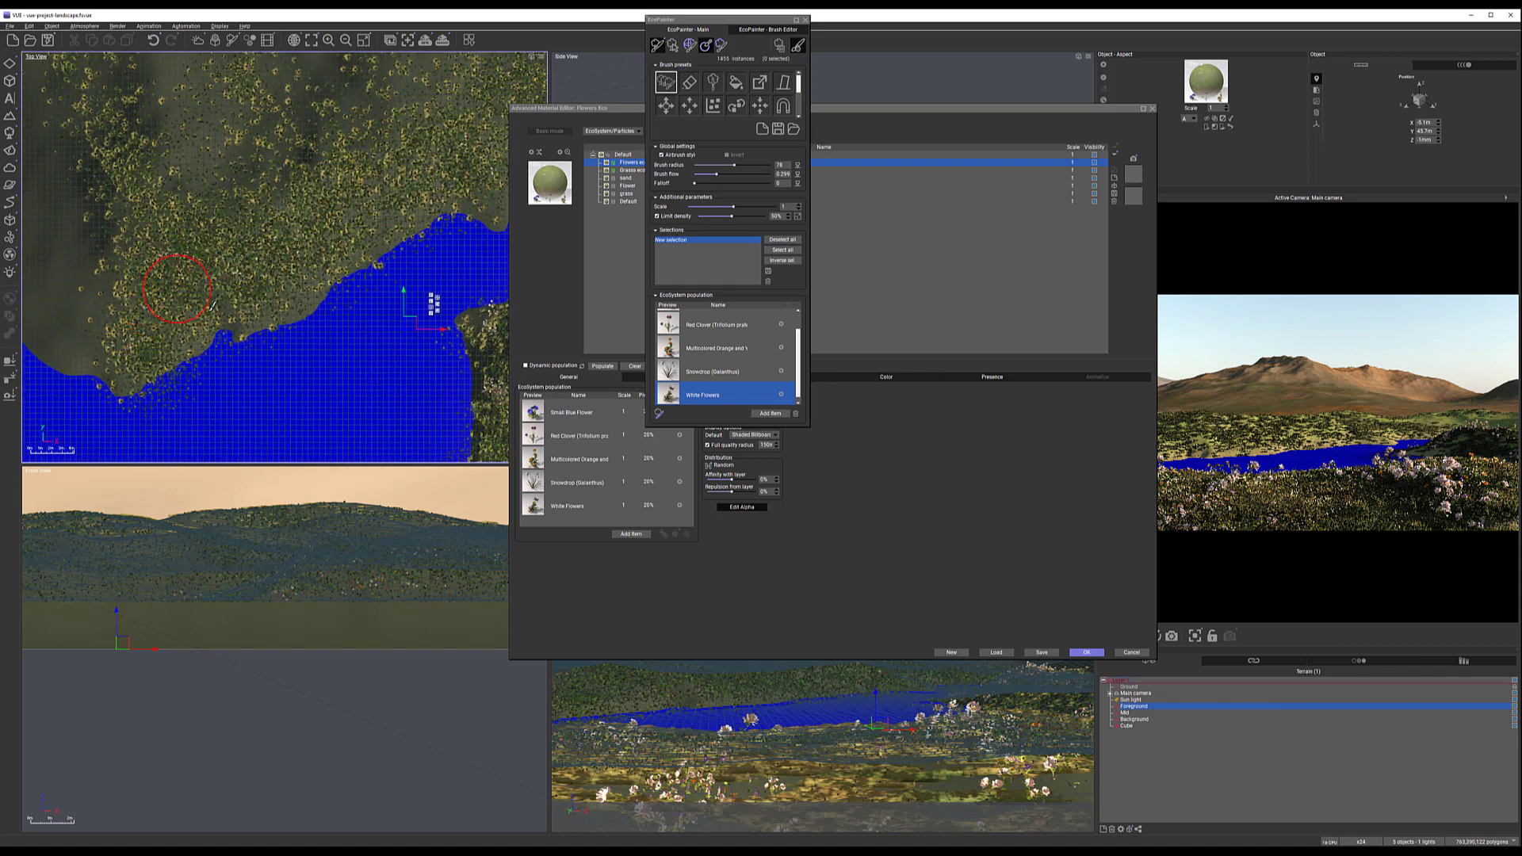
left_click_drag(378, 198, 414, 164)
middle_click_drag(420, 161, 259, 251)
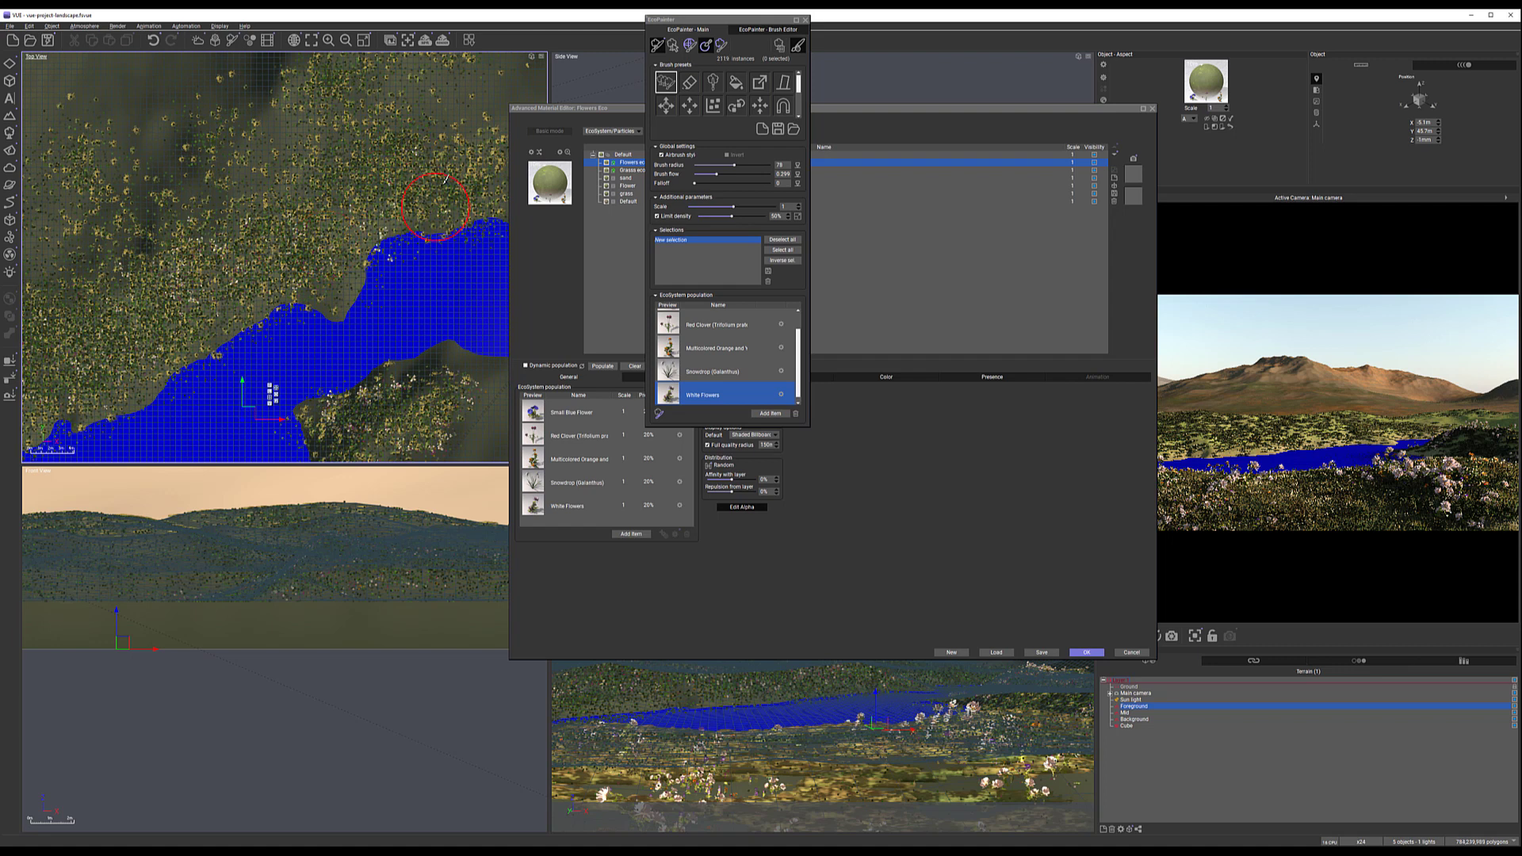
left_click_drag(444, 186, 425, 165)
middle_click_drag(425, 165, 324, 186)
mouse_move(420, 206)
left_mouse_down()
mouse_move(455, 196)
mouse_move(473, 144)
left_mouse_up()
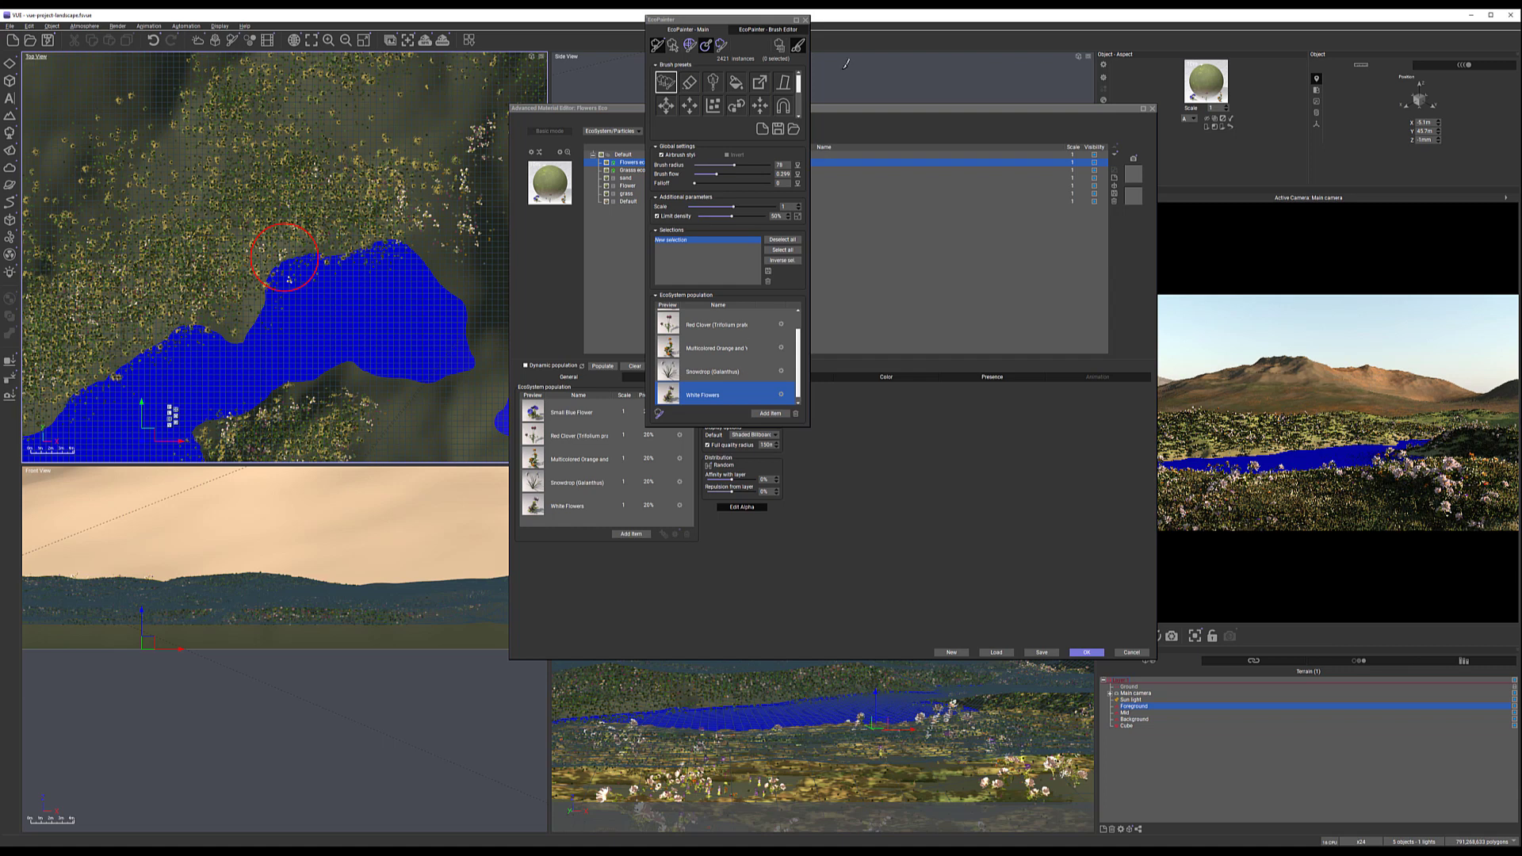
left_click(805, 20)
right_click_drag(273, 294, 408, 159)
scroll(180, 244, "up", 3)
right_click_drag(173, 315, 485, 170)
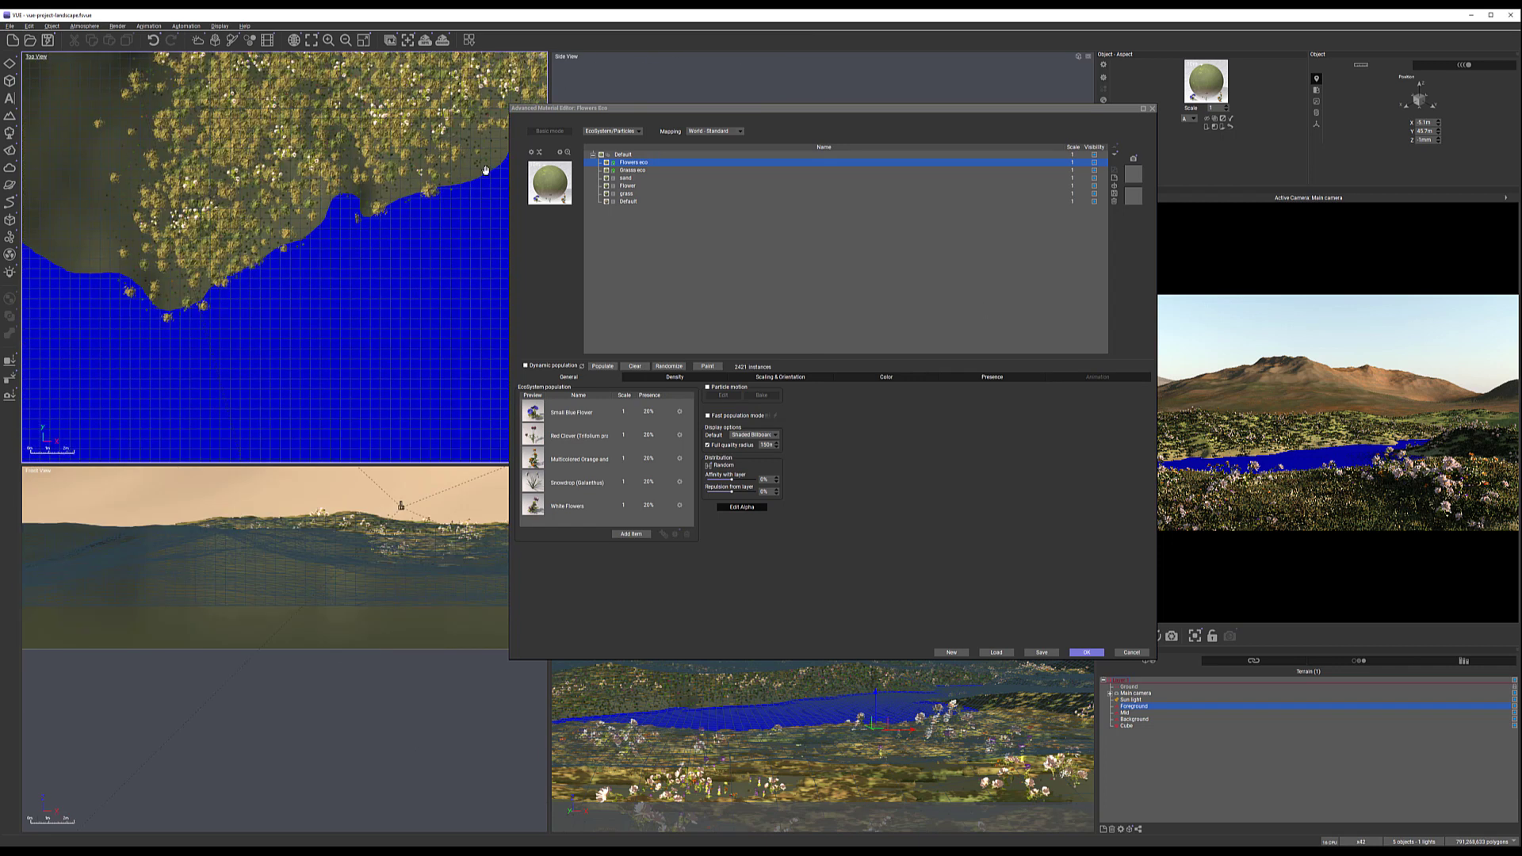
right_click_drag(311, 261, 160, 306)
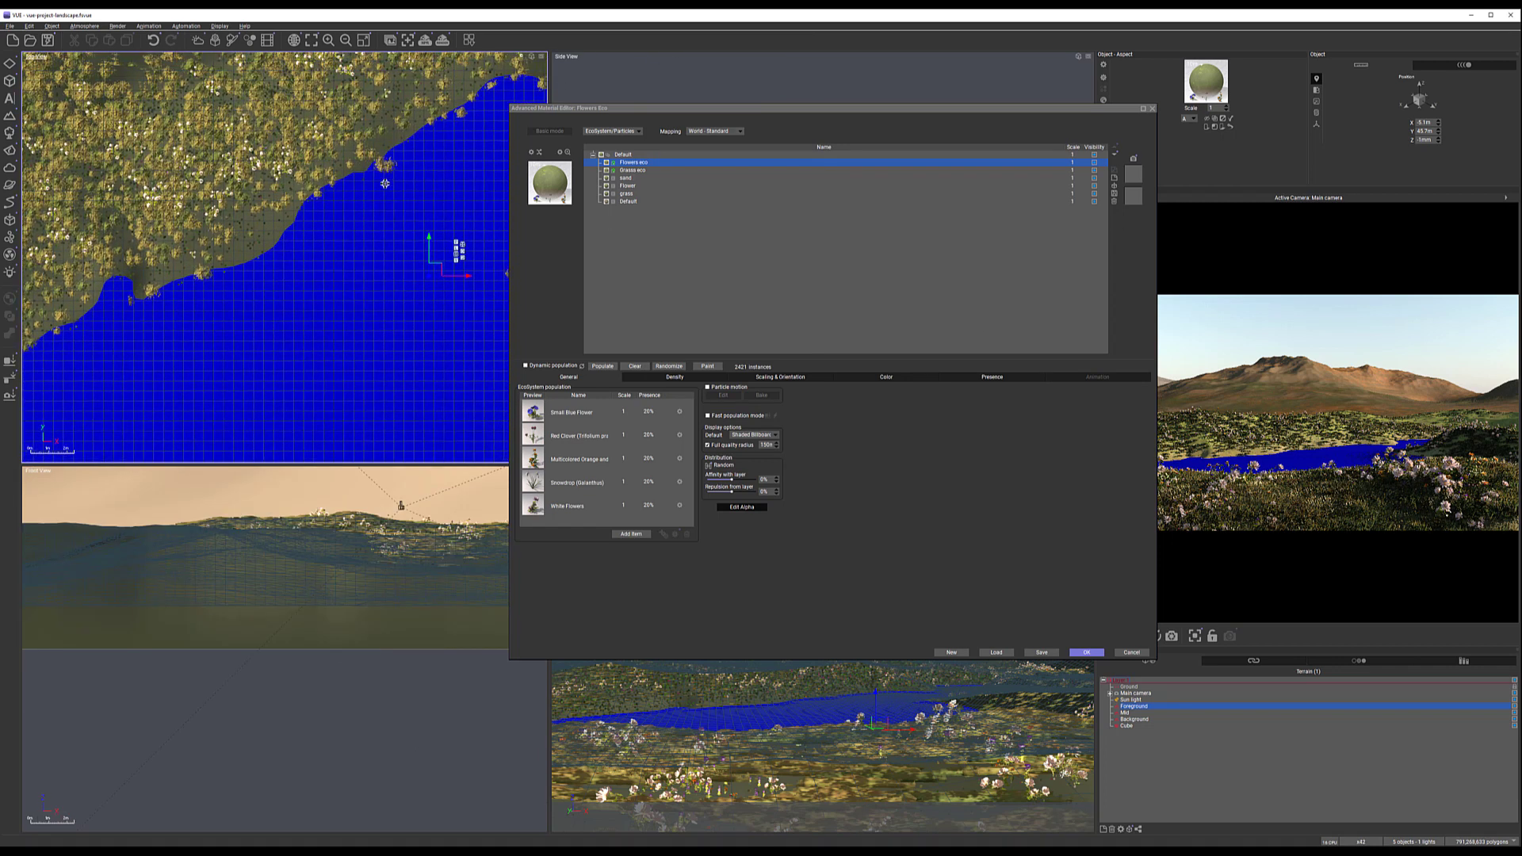
right_click_drag(384, 172, 218, 250)
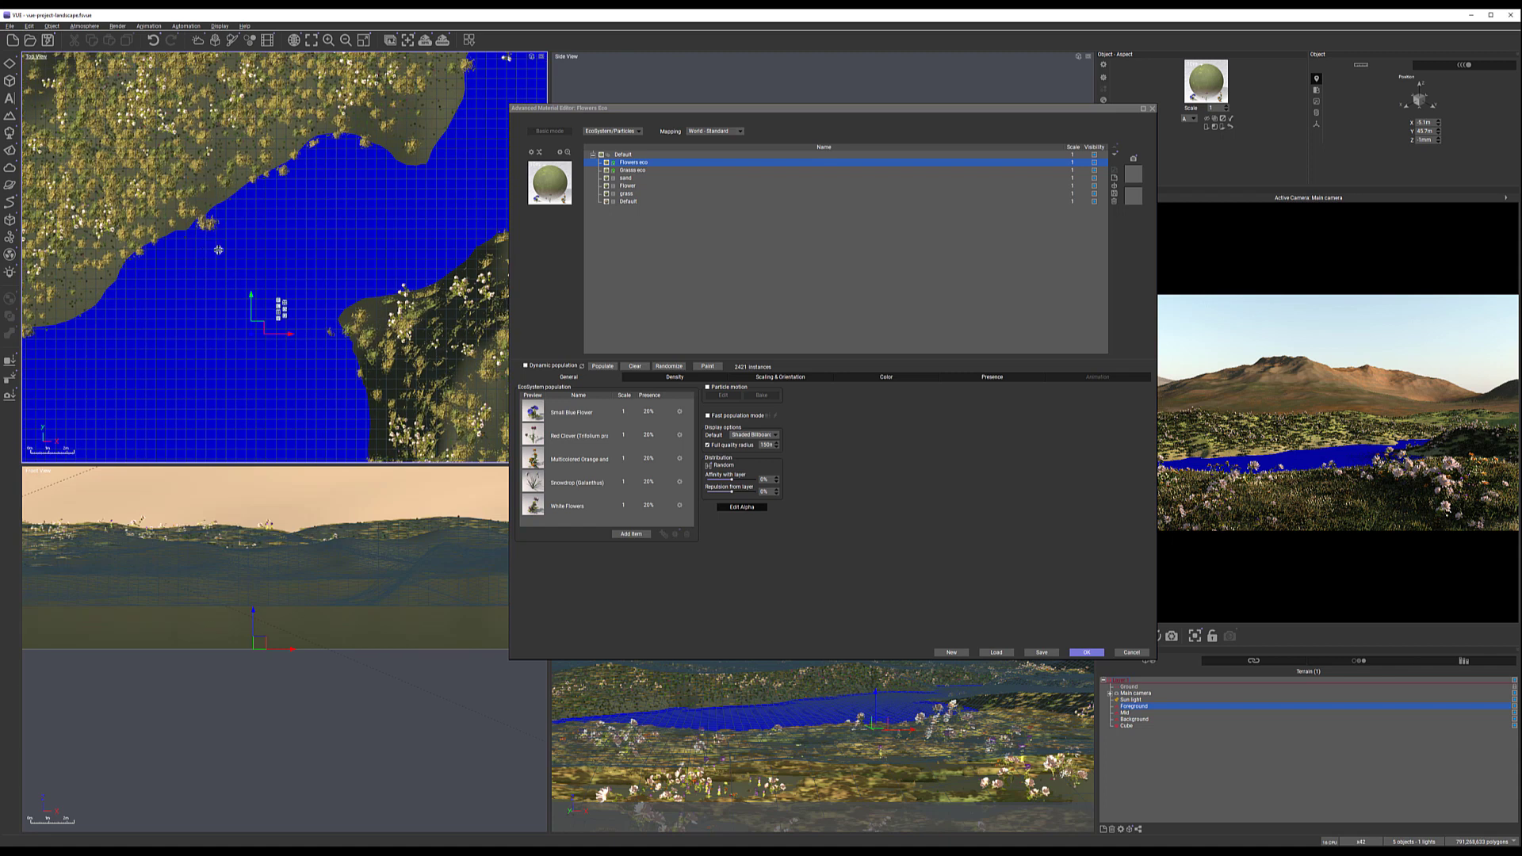
Add a single new material layer above the flower layer, delete the surplus duplicate and name the new layer WaterPlants
left_click(1115, 176)
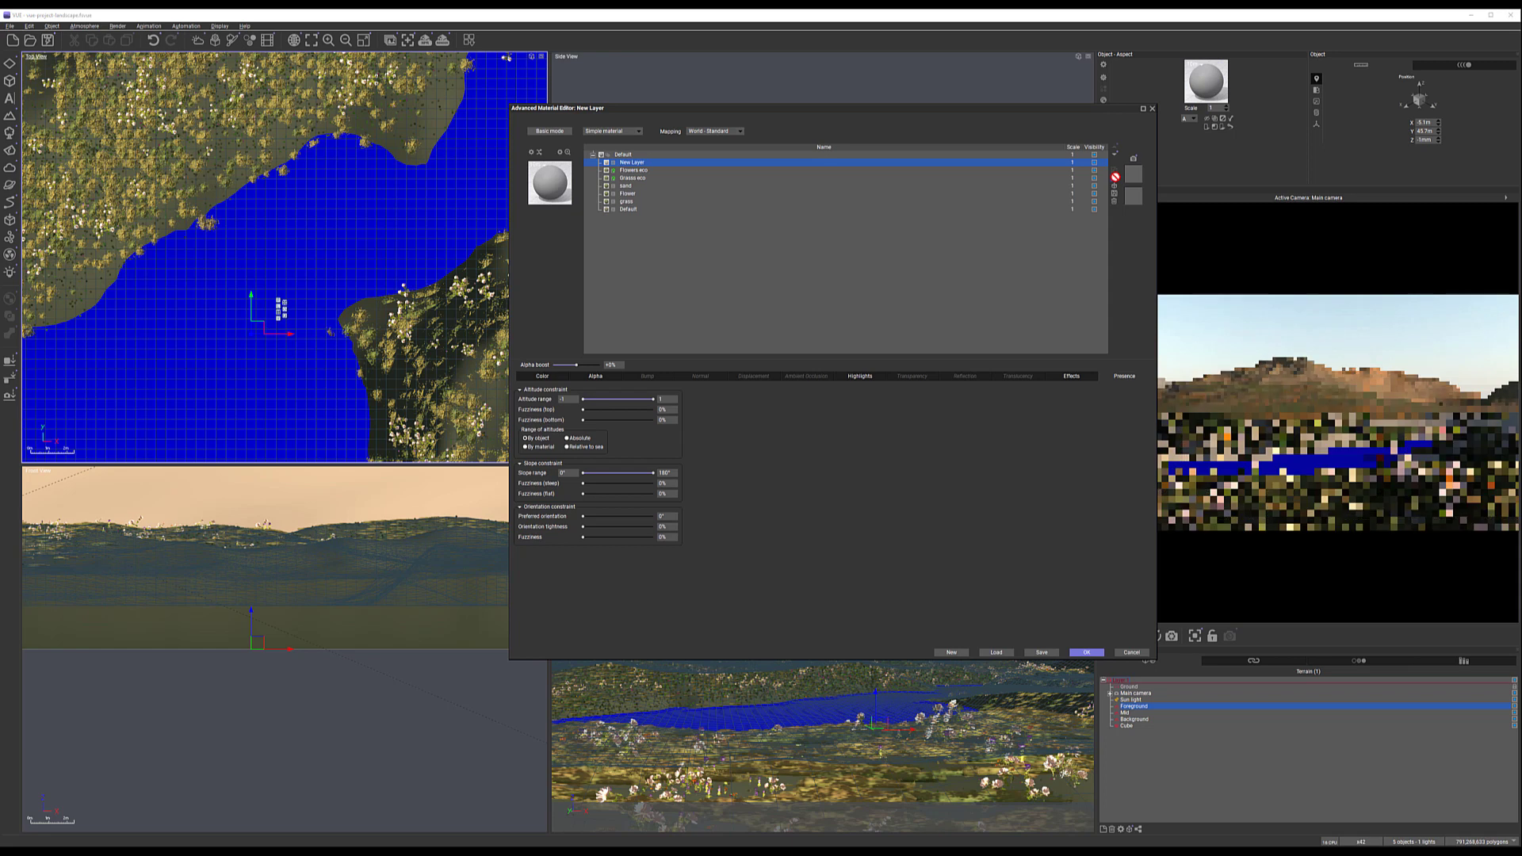
left_click_drag(675, 162, 666, 164)
left_click(657, 163)
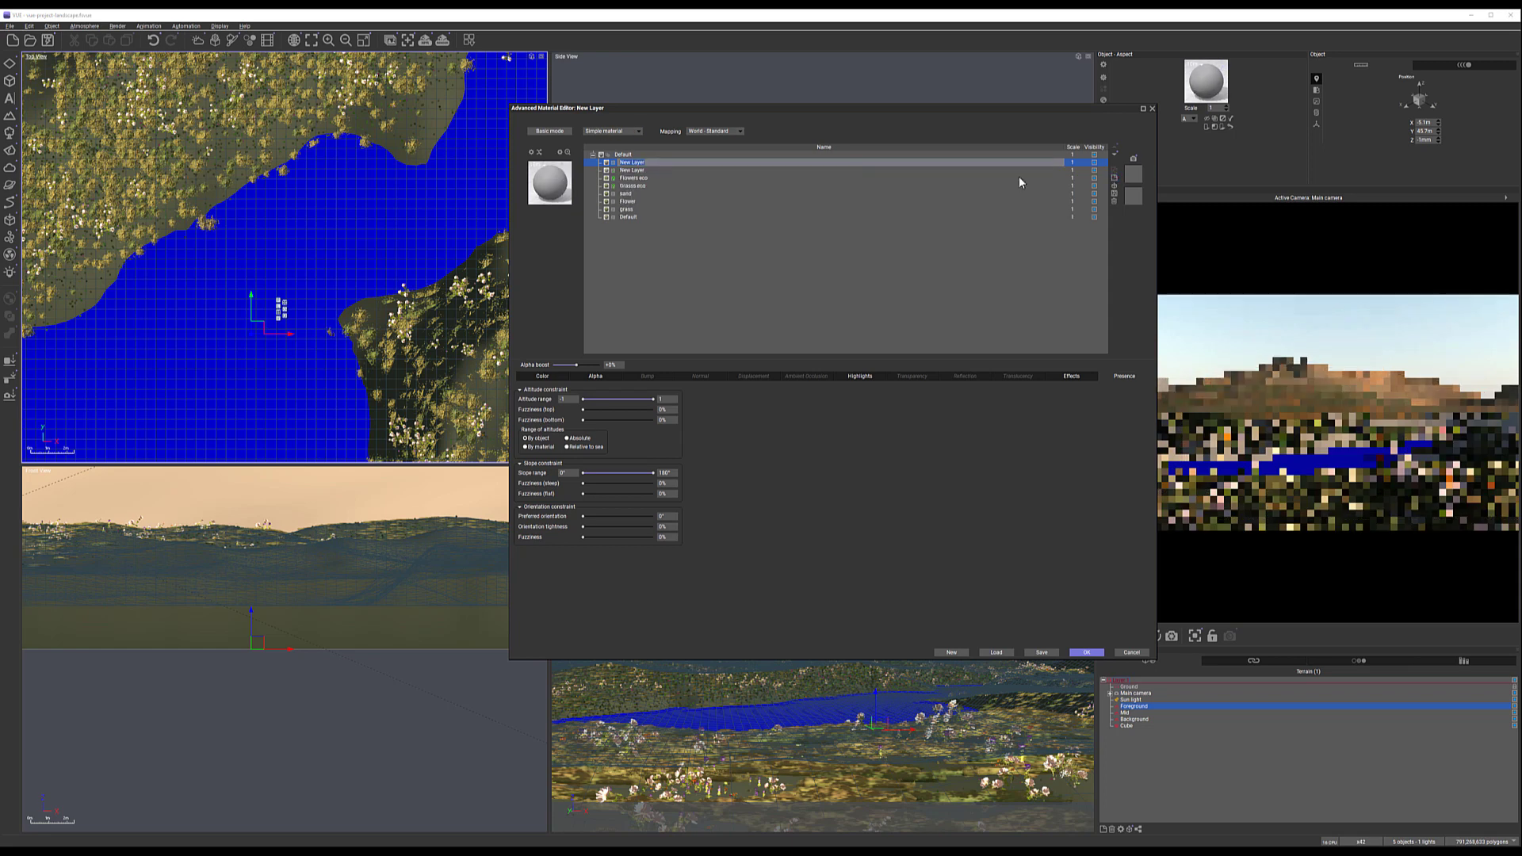
left_click(1115, 204)
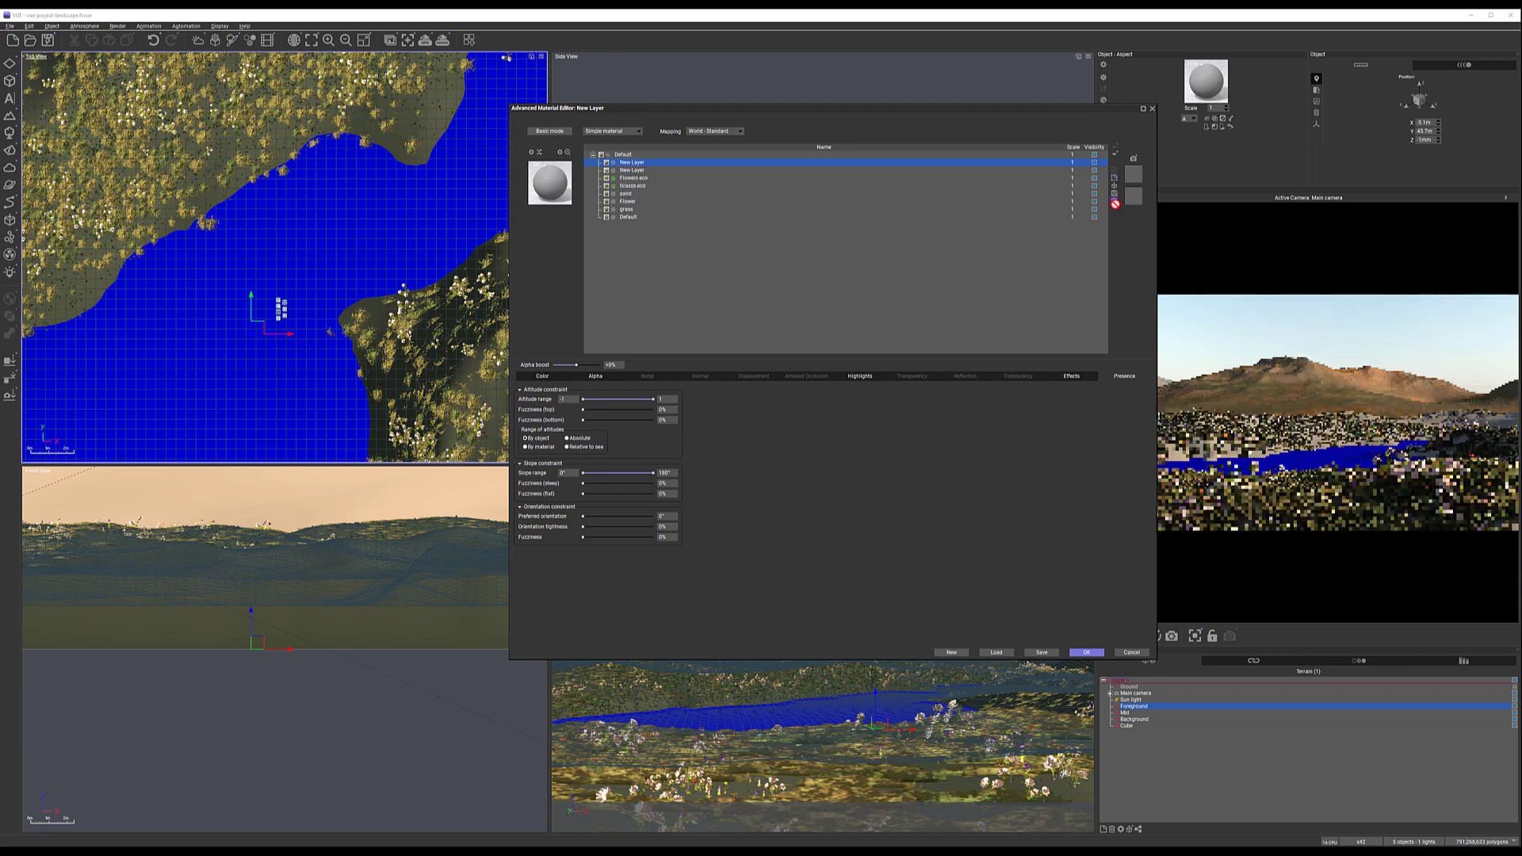
left_click(652, 162)
type("Wat")
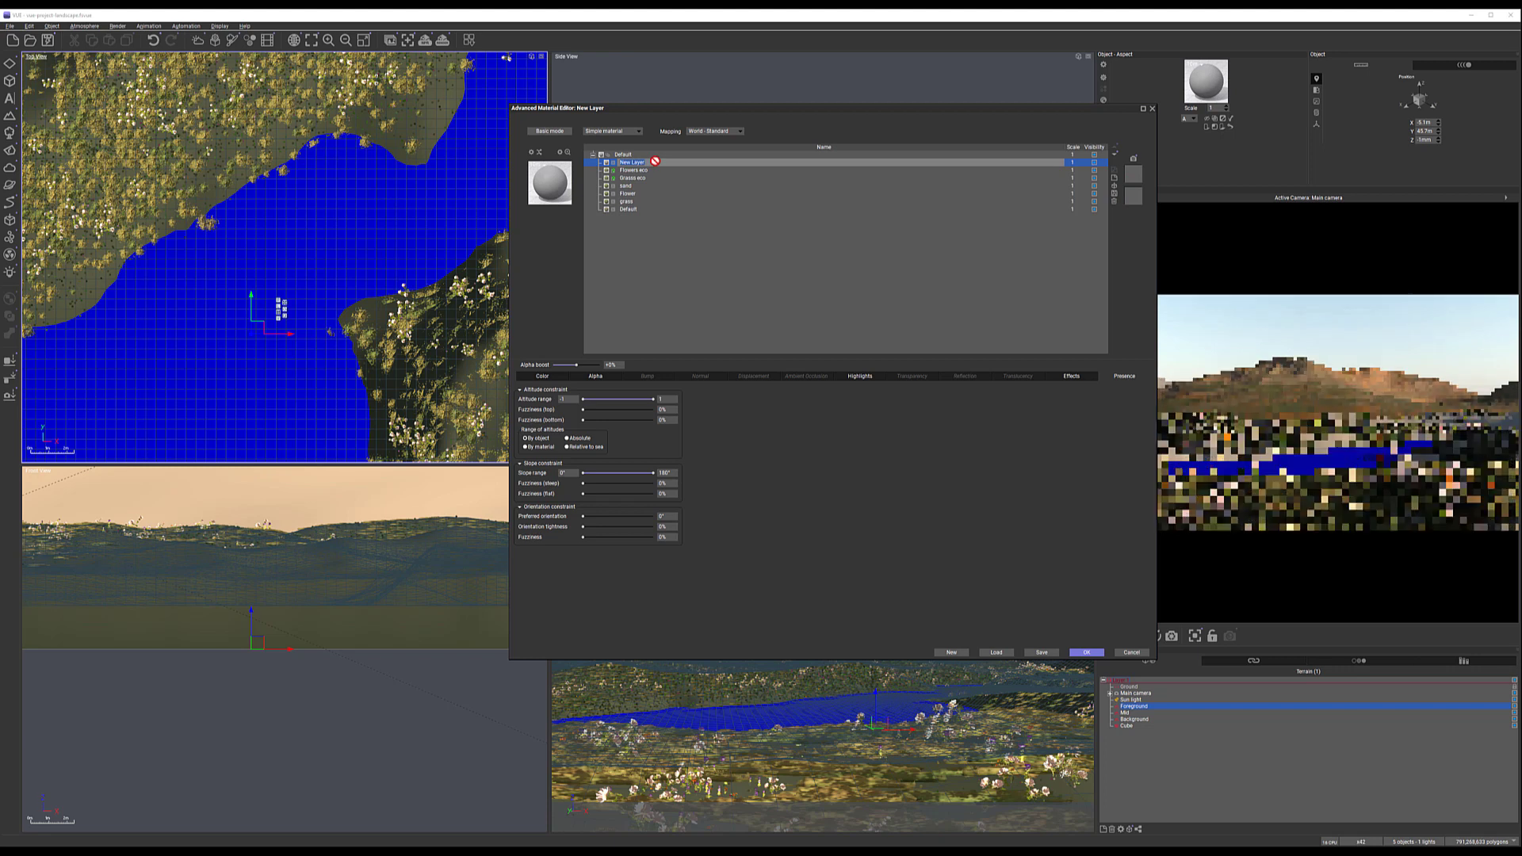
type("er")
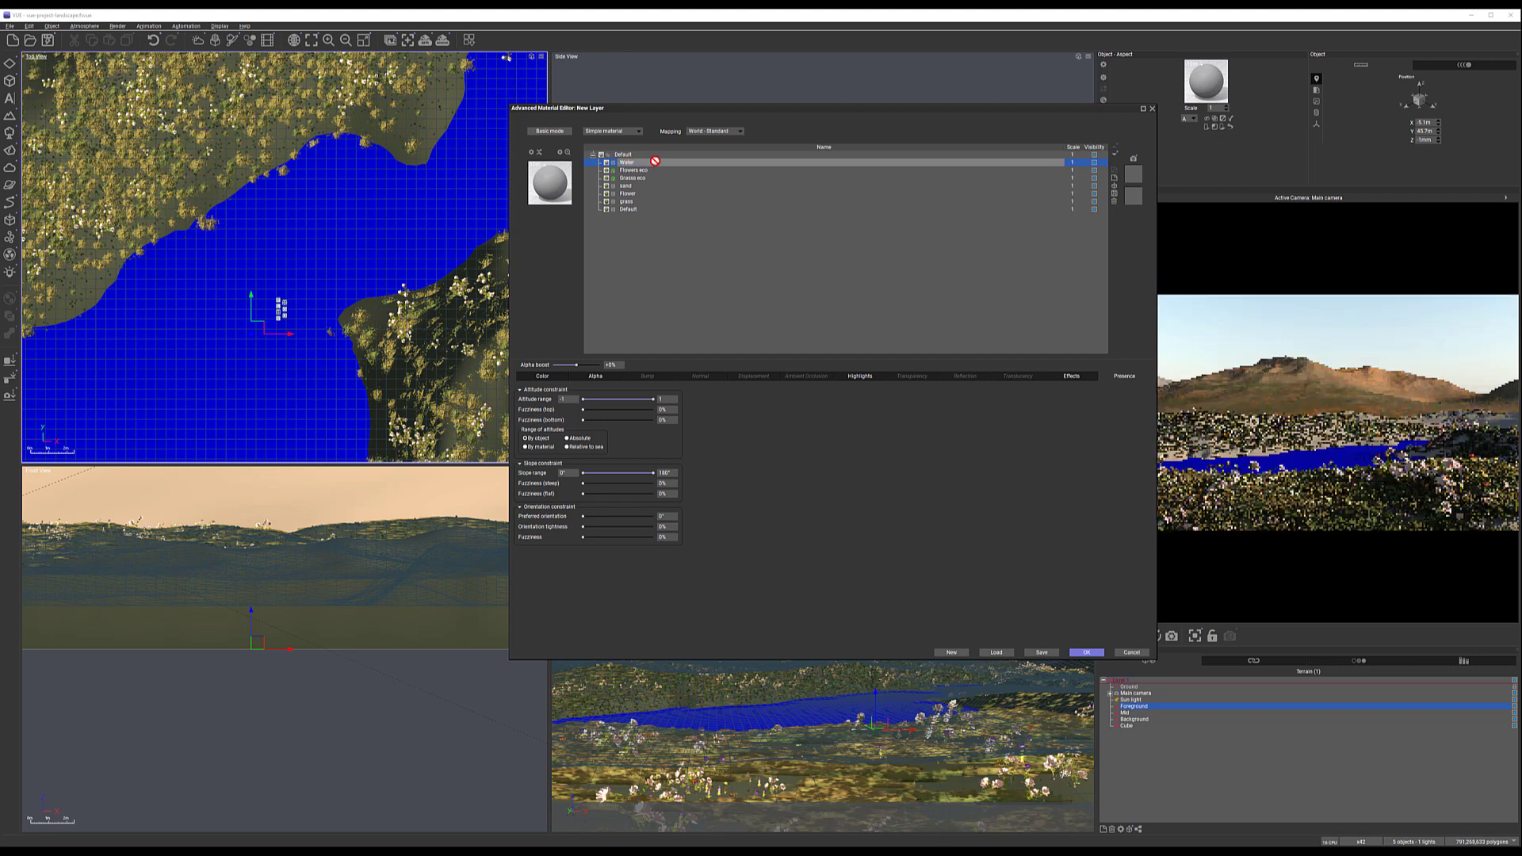
type("Plant")
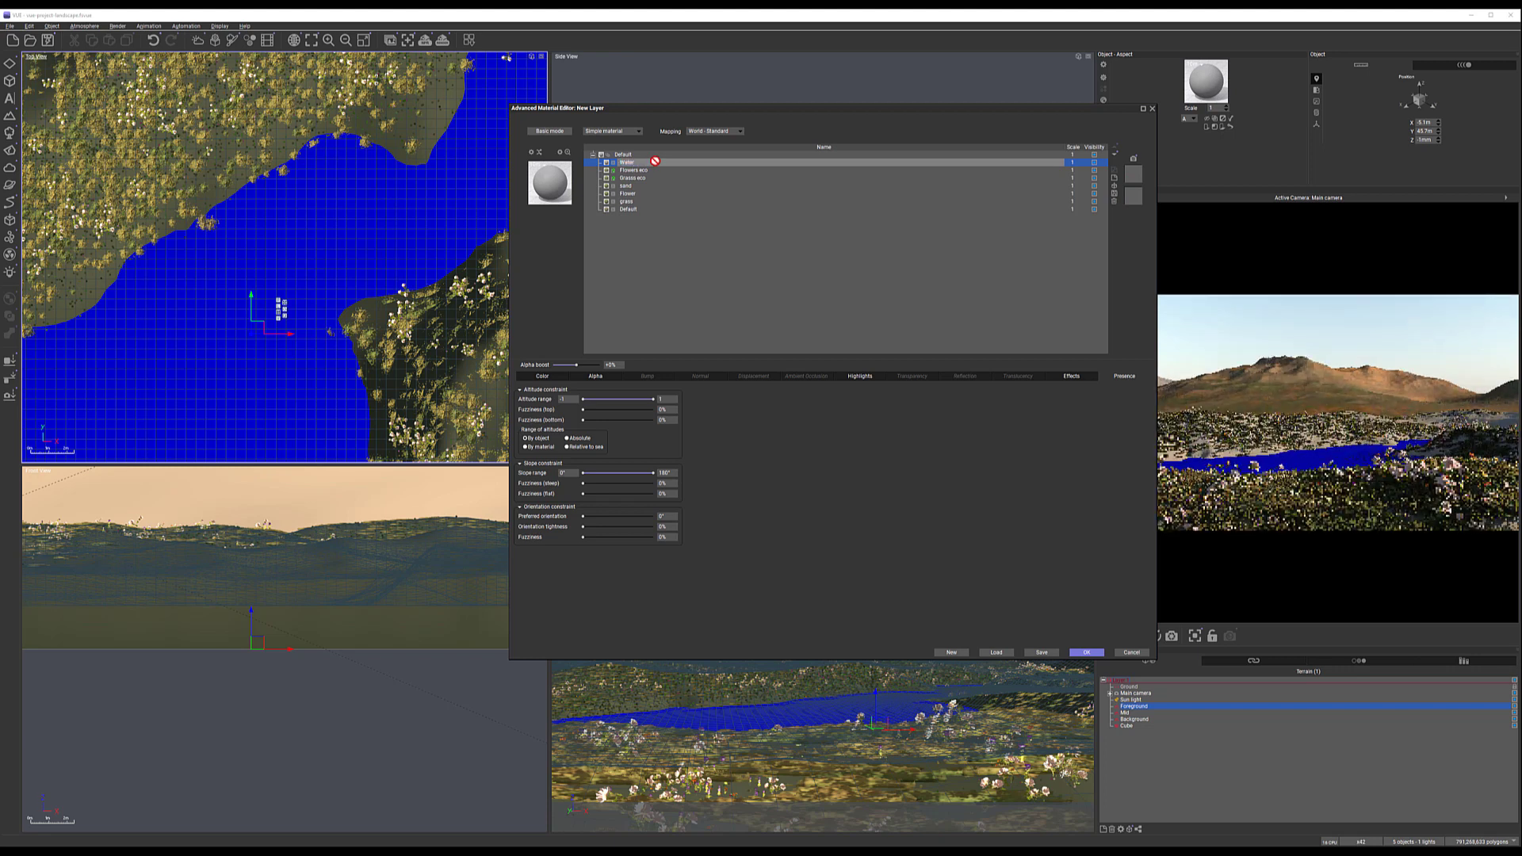
type("s")
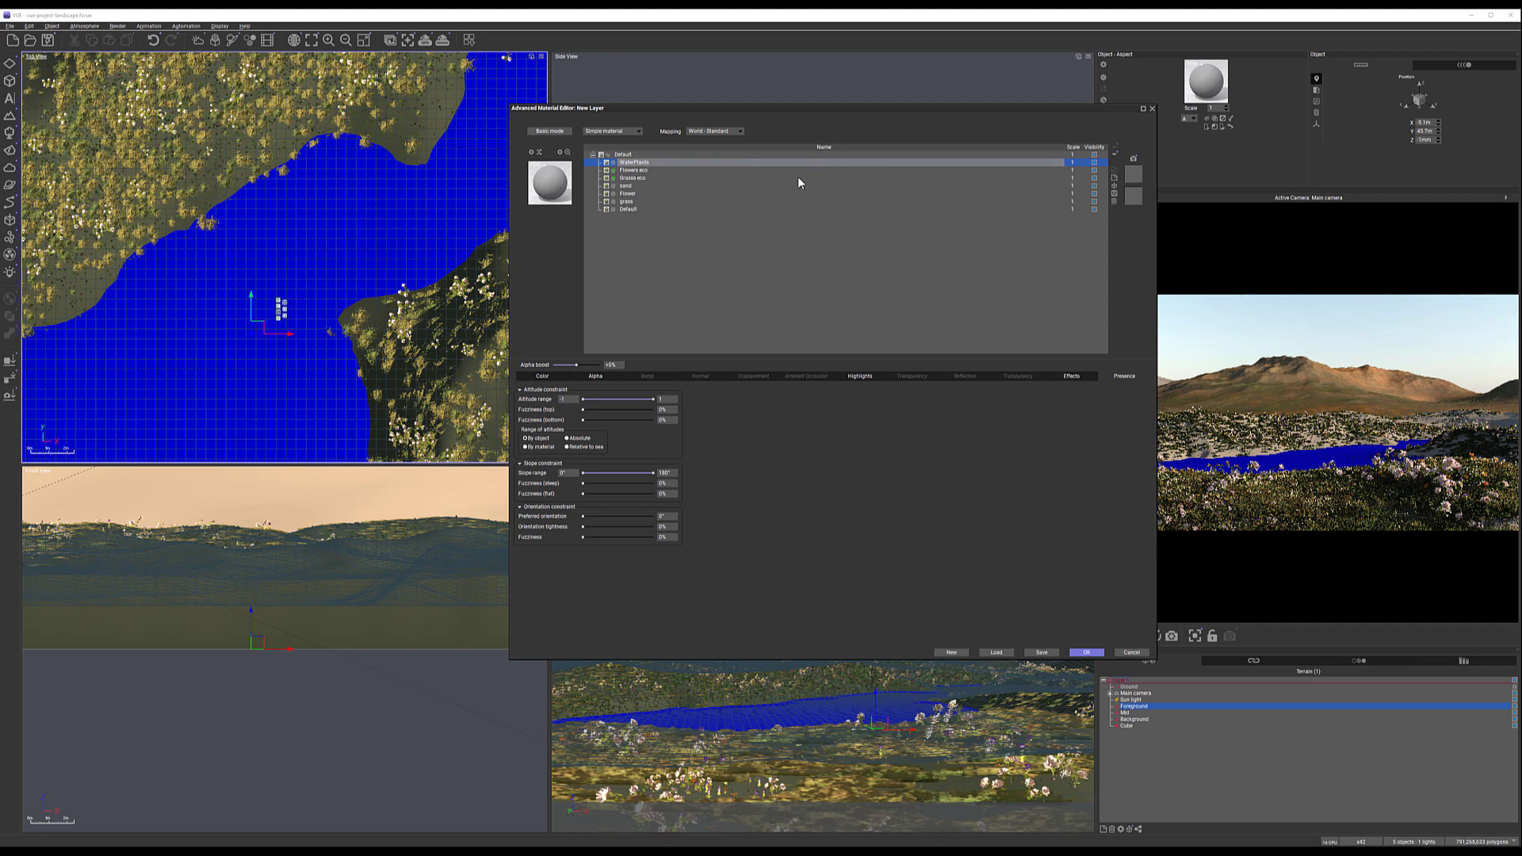
Change the WaterPlants layer to an EcoSystem/Particles material and add the Schilf reed from the Grasses - Plants collection to its population
left_click(640, 132)
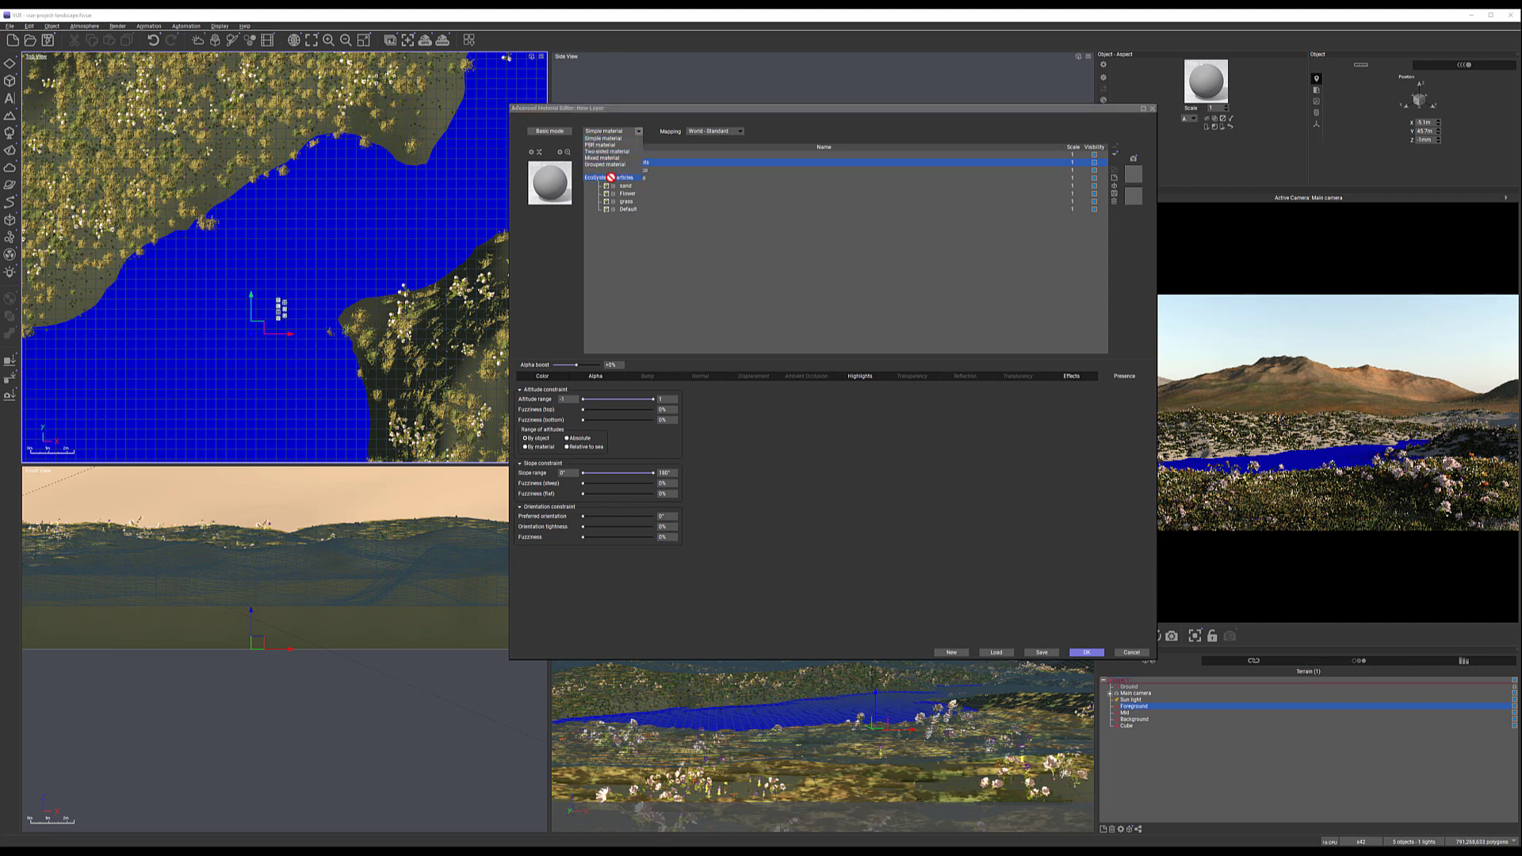
left_click(611, 177)
left_click(631, 534)
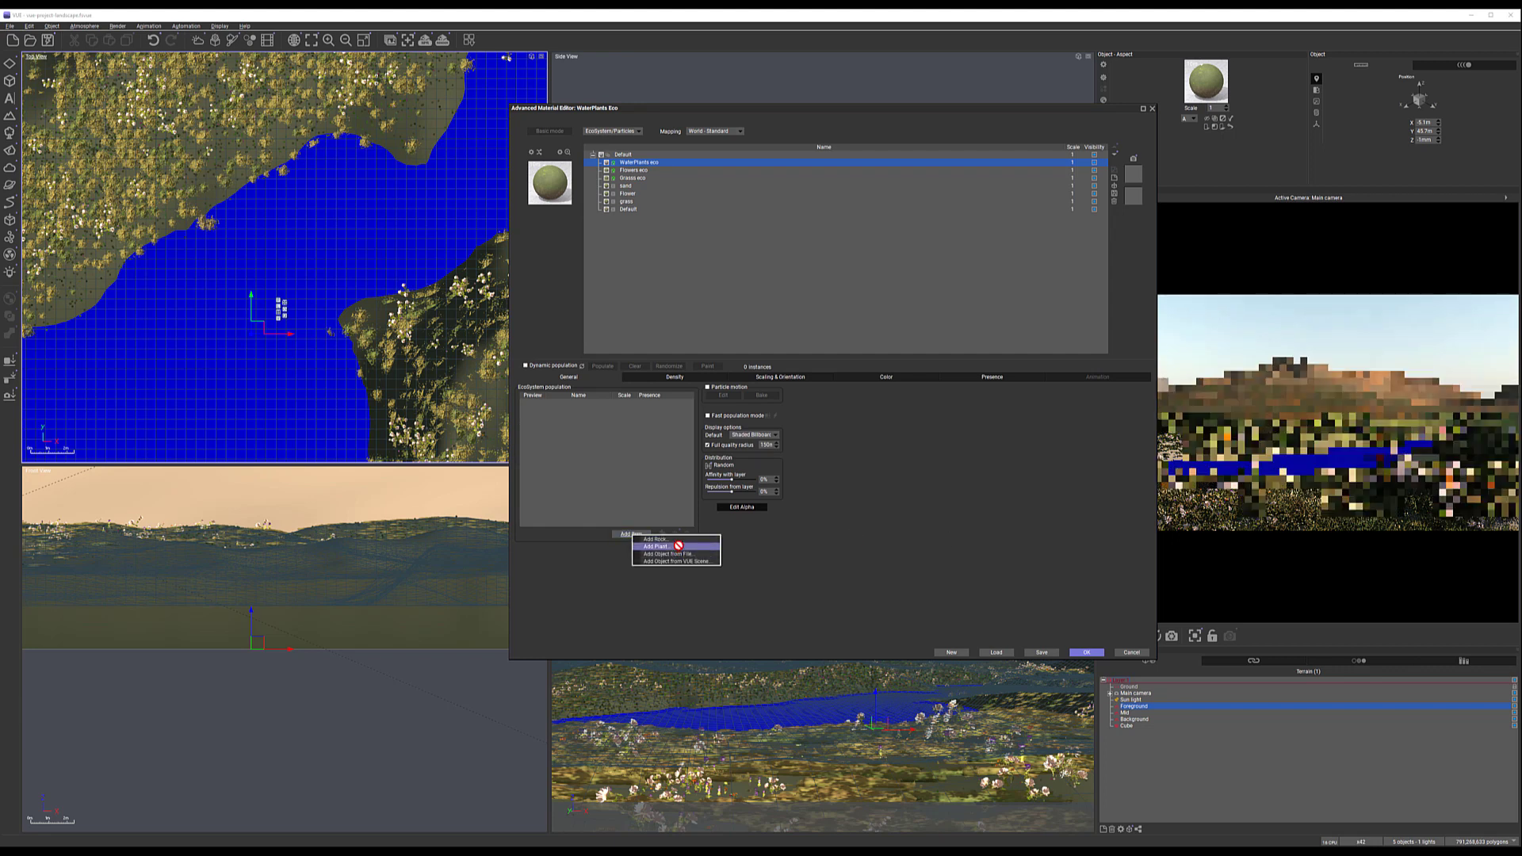
left_click(678, 547)
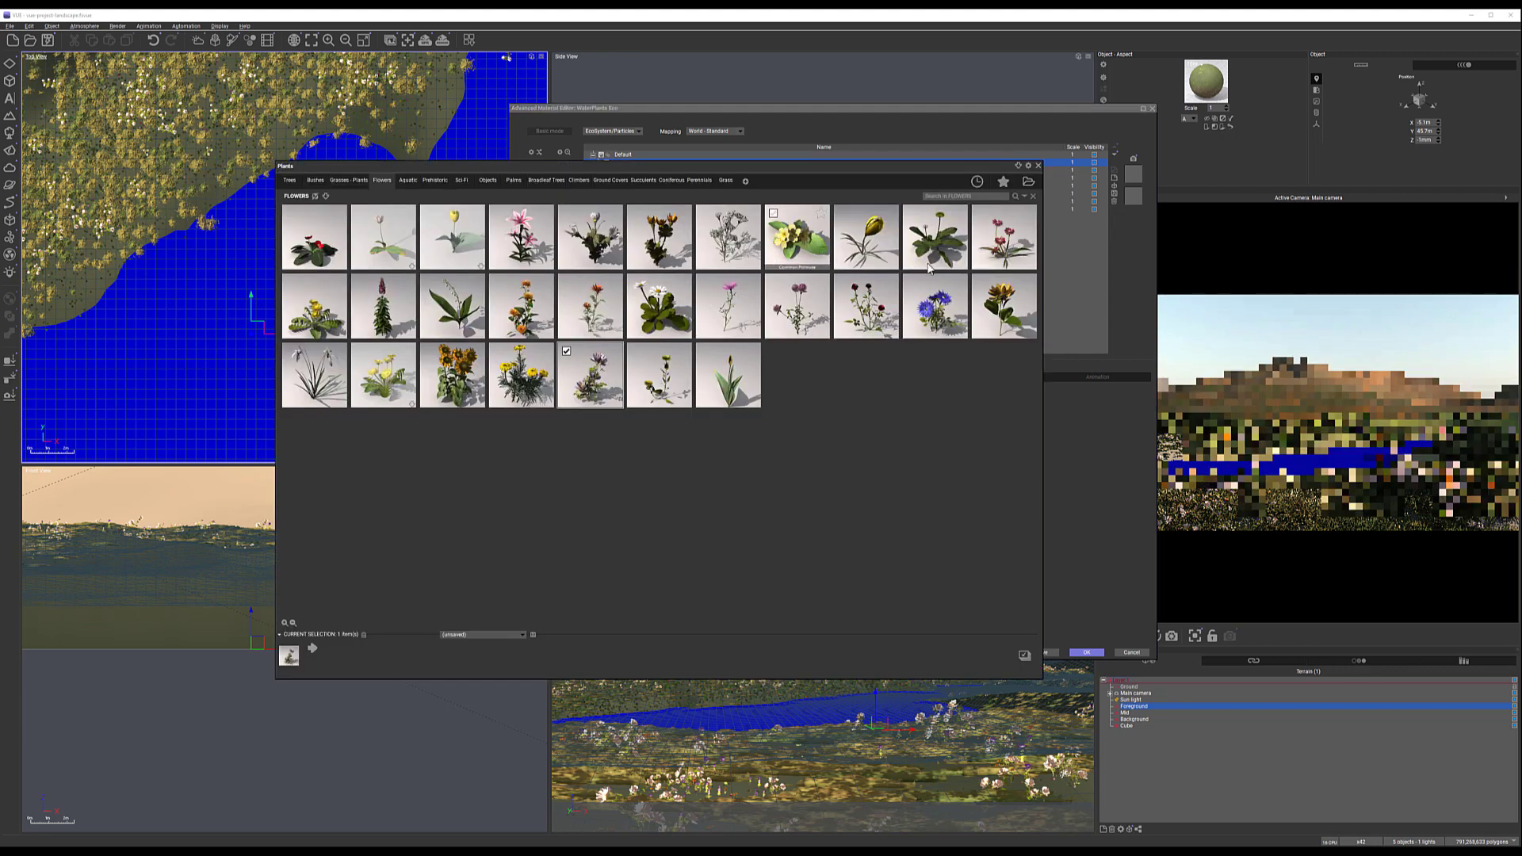
left_click(349, 180)
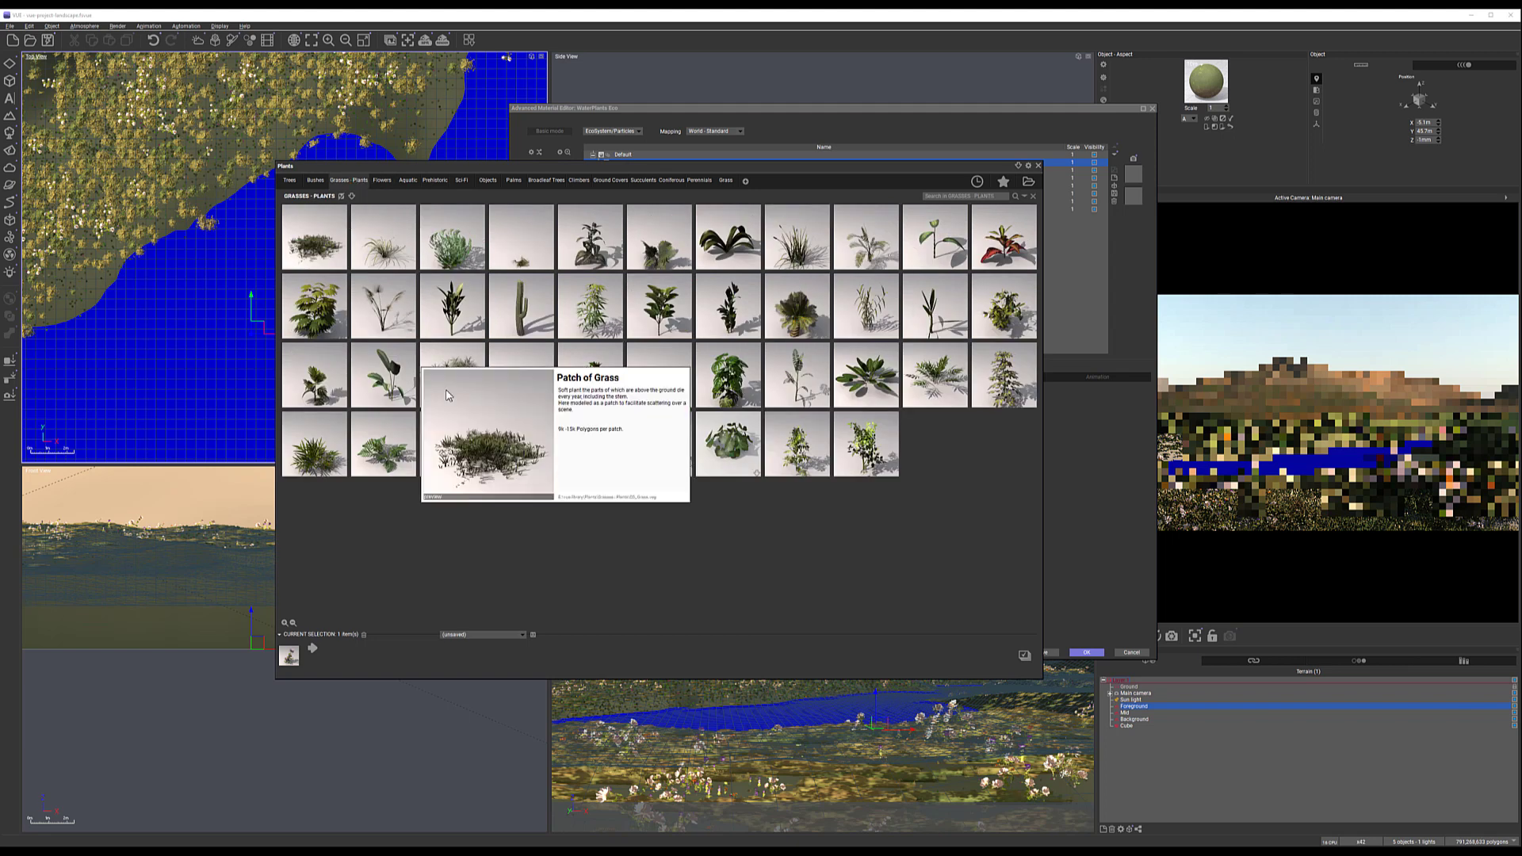
left_click(791, 248)
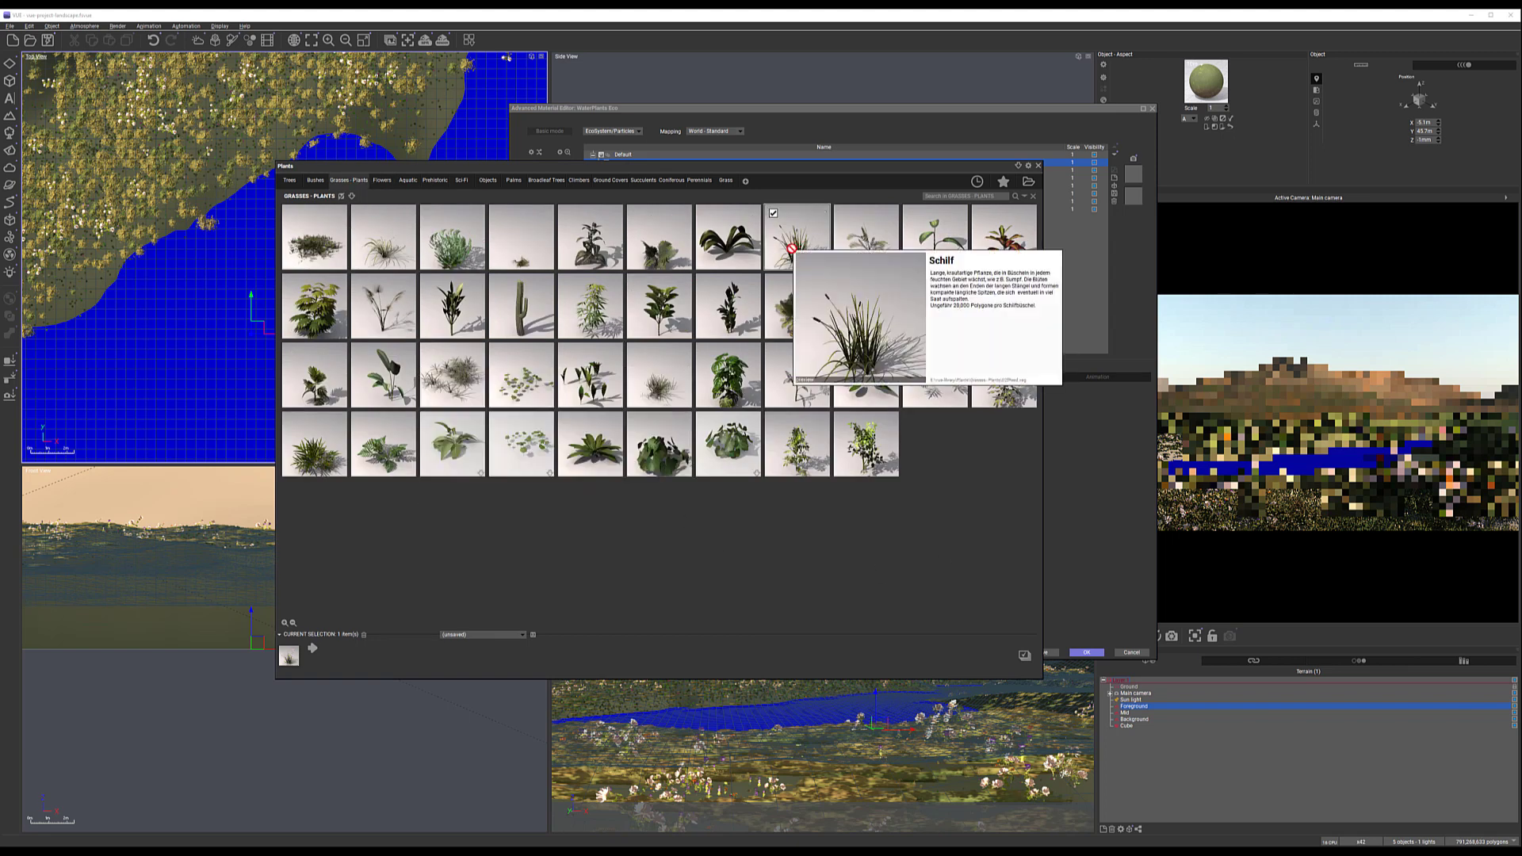
double_click(791, 249)
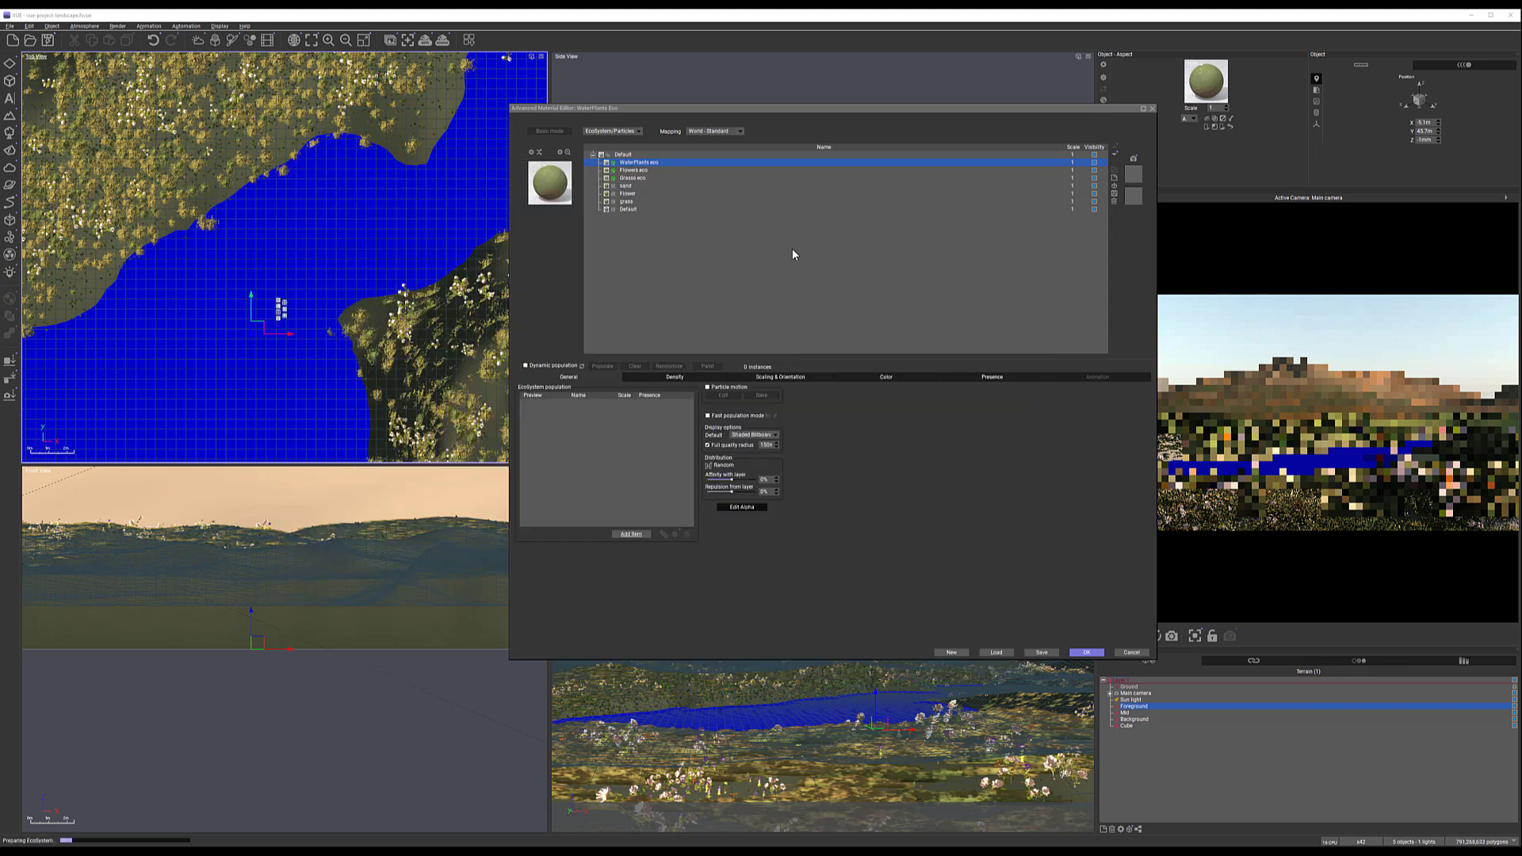
Add the Small Grassfield Plant from the Grasses - Plants collection to the WaterPlants population
left_click(634, 534)
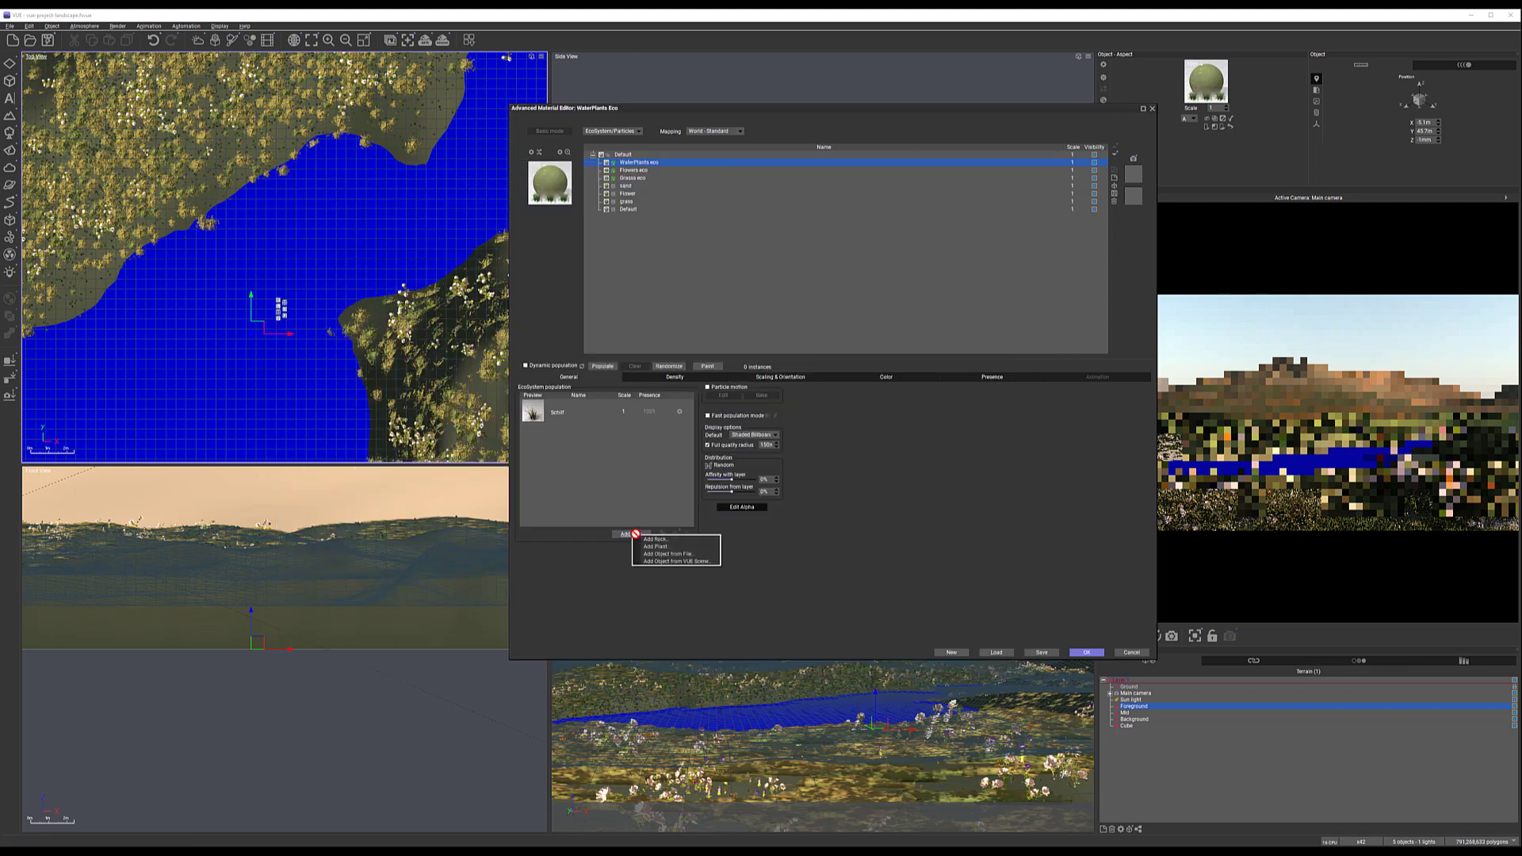
left_click(688, 544)
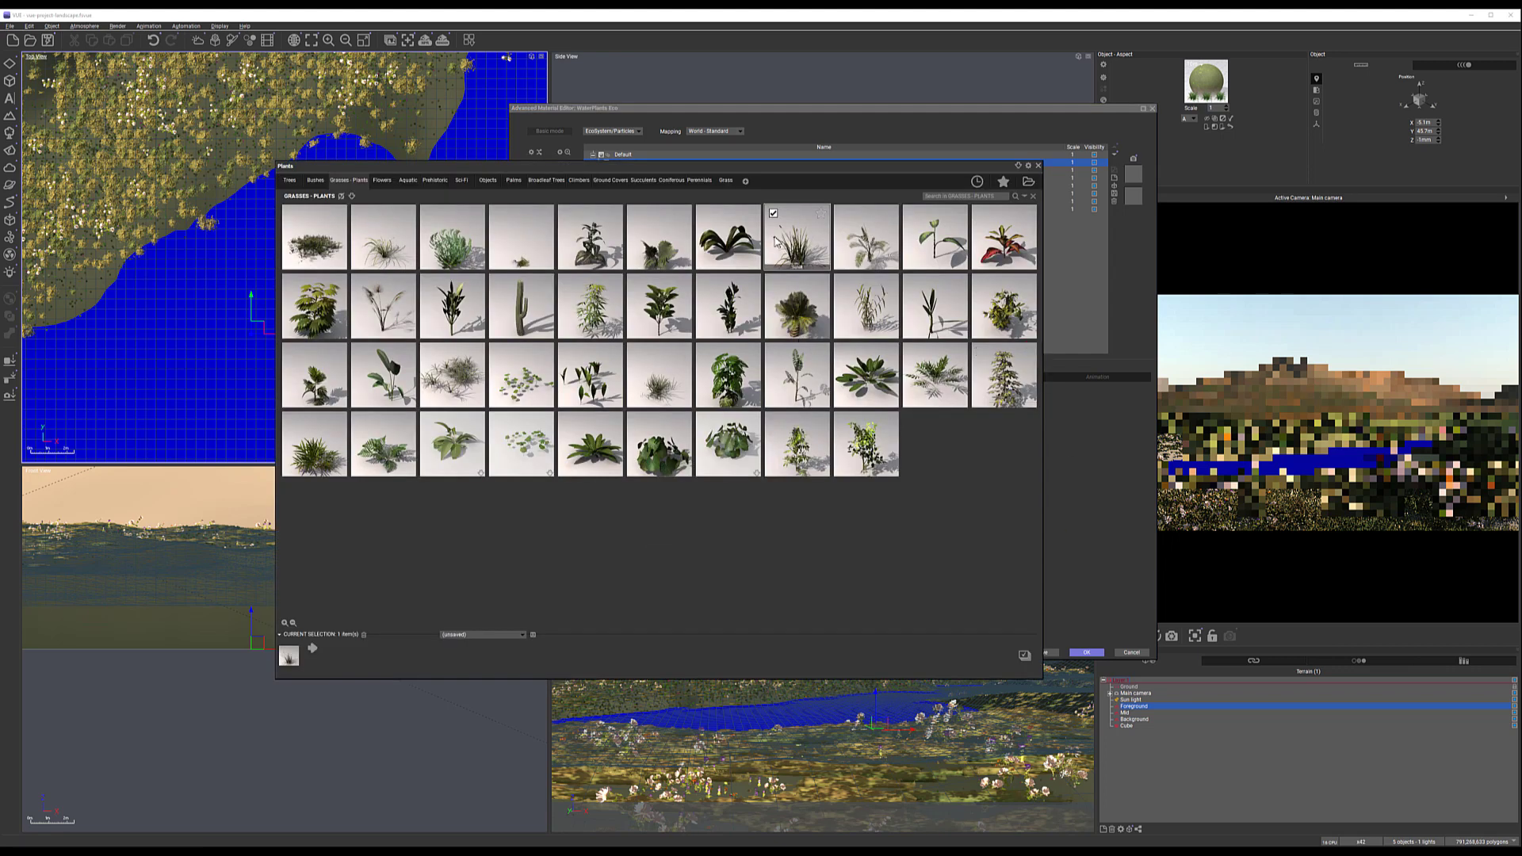
mouse_move(875, 316)
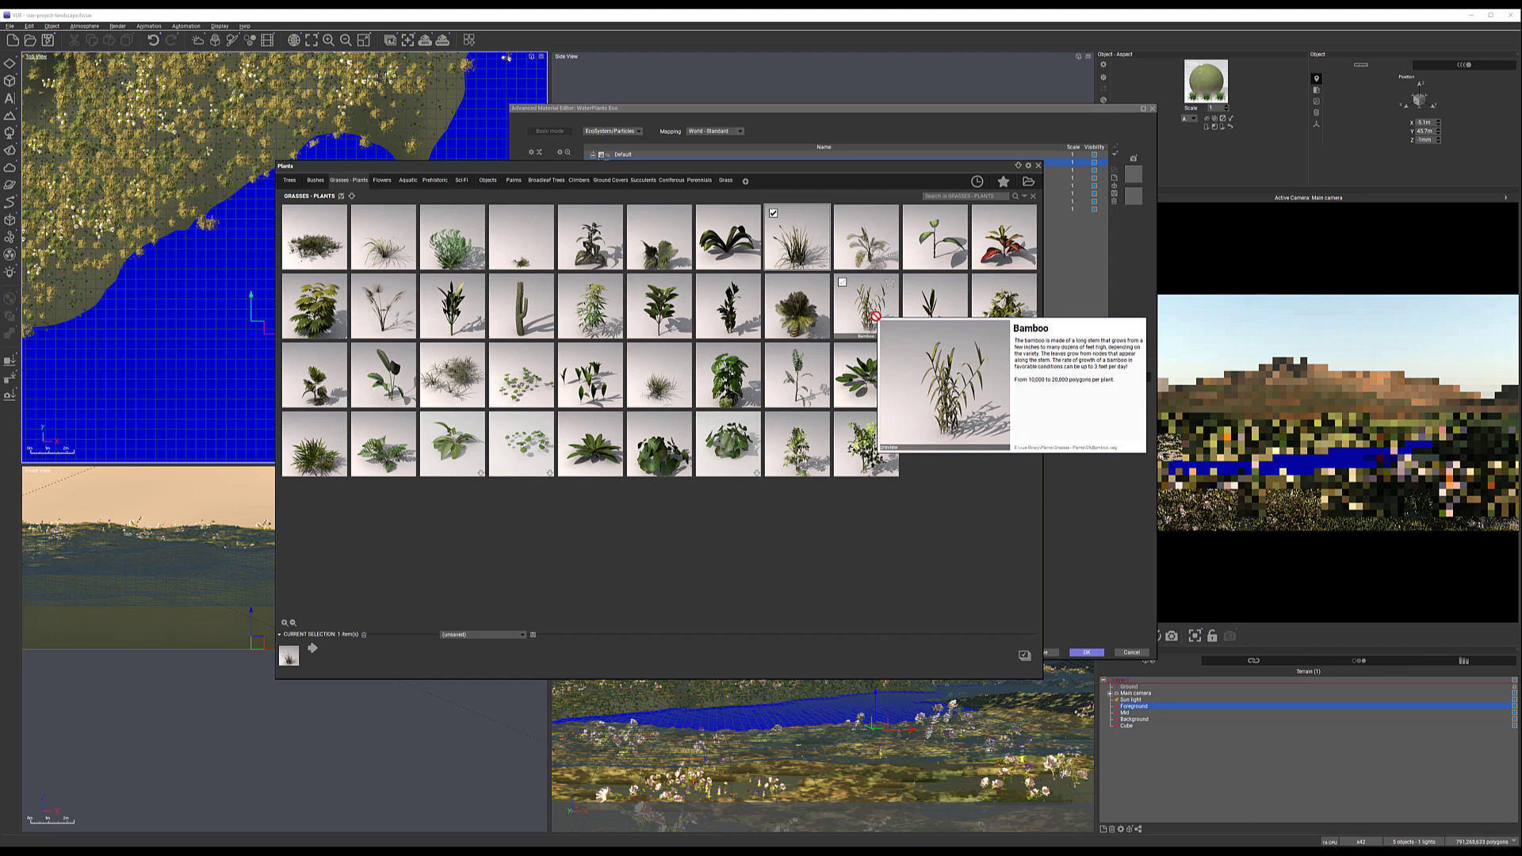
mouse_move(407, 308)
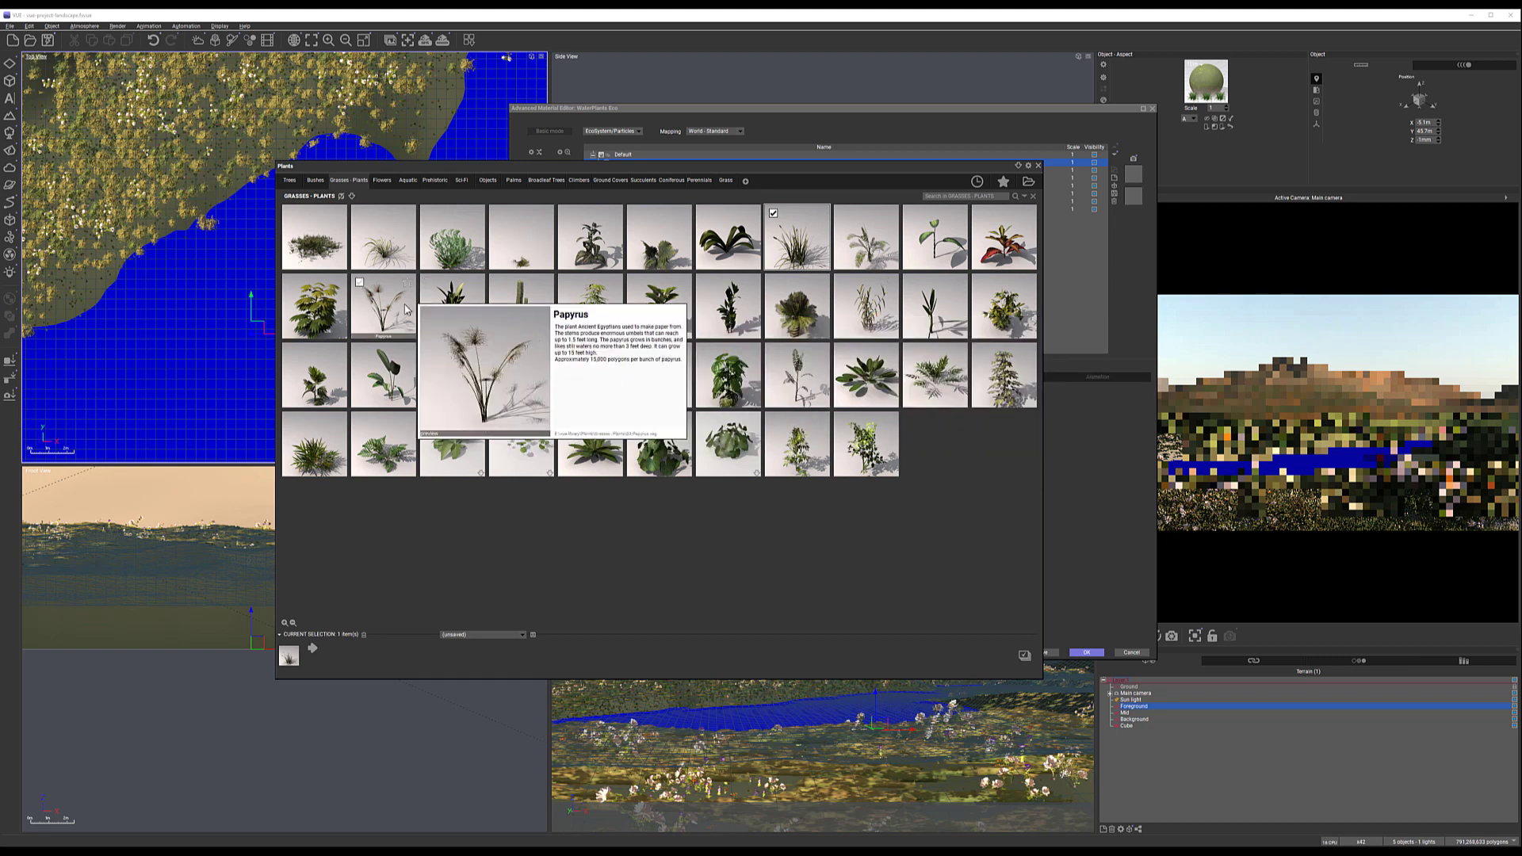
mouse_move(357, 452)
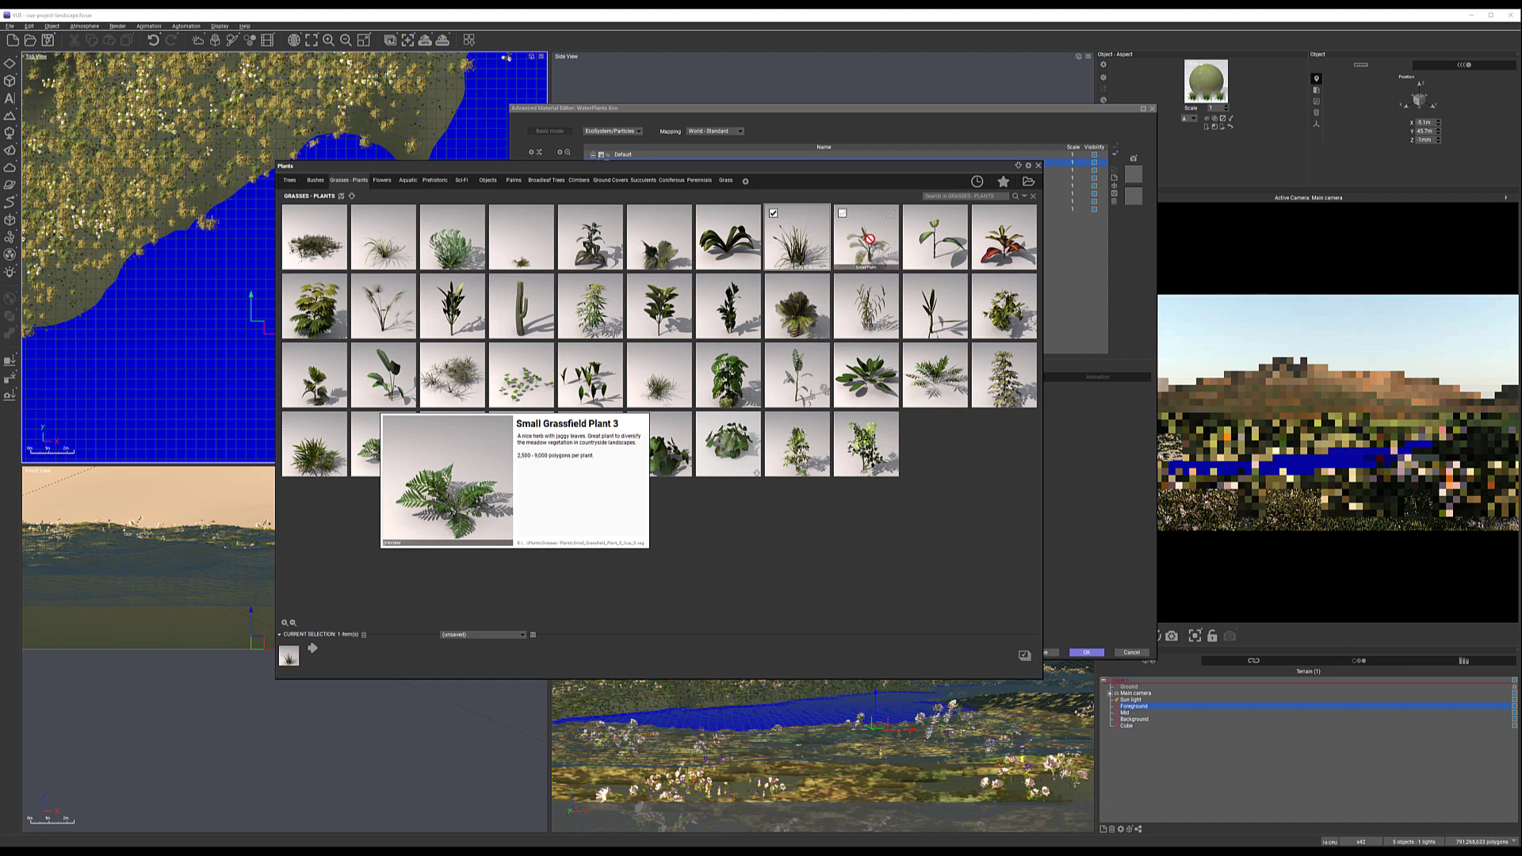
mouse_move(796, 377)
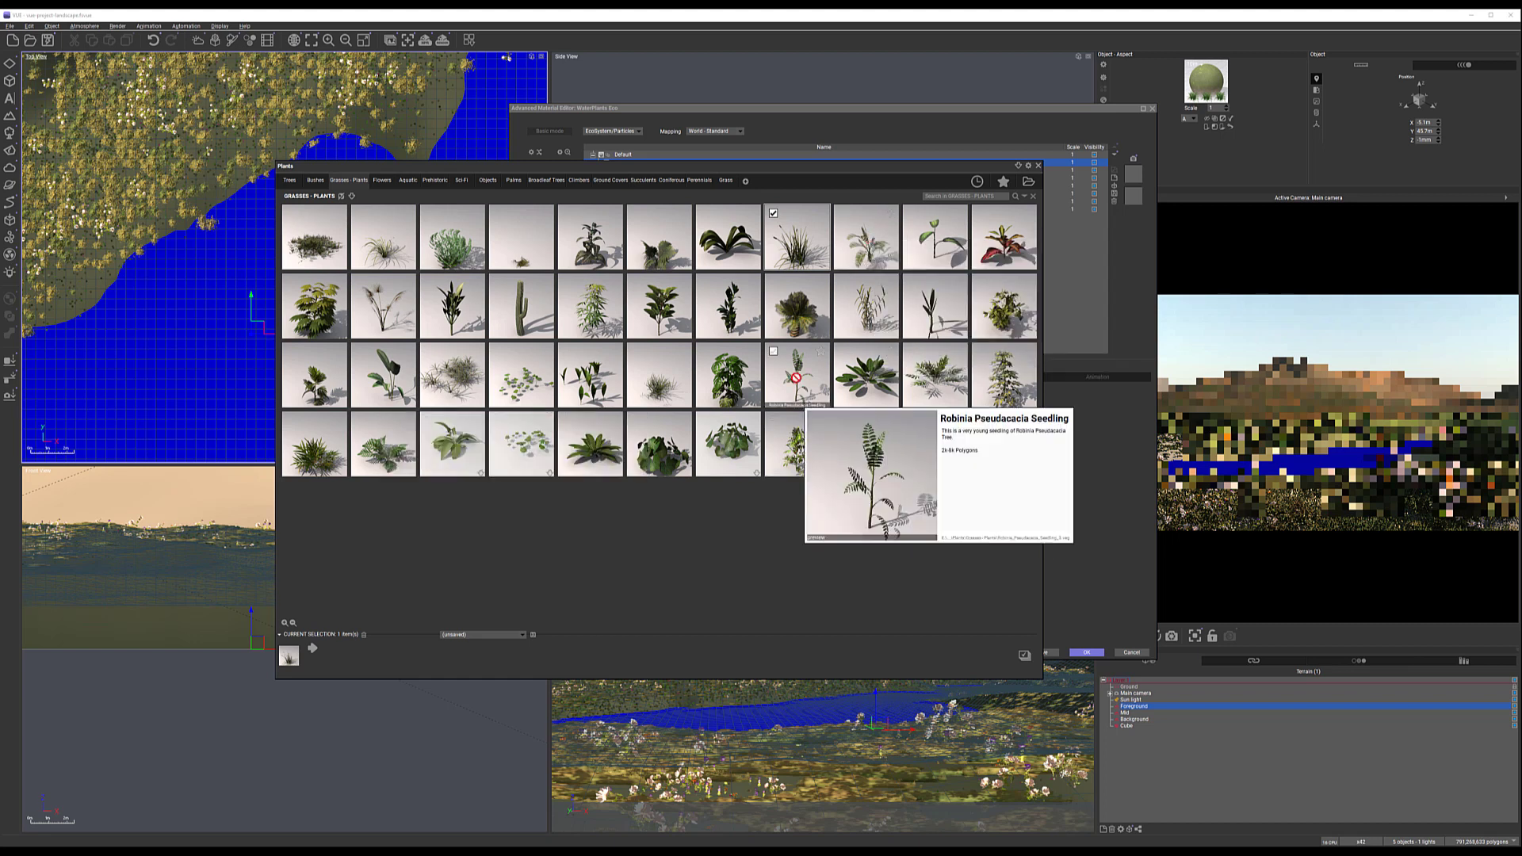
mouse_move(531, 386)
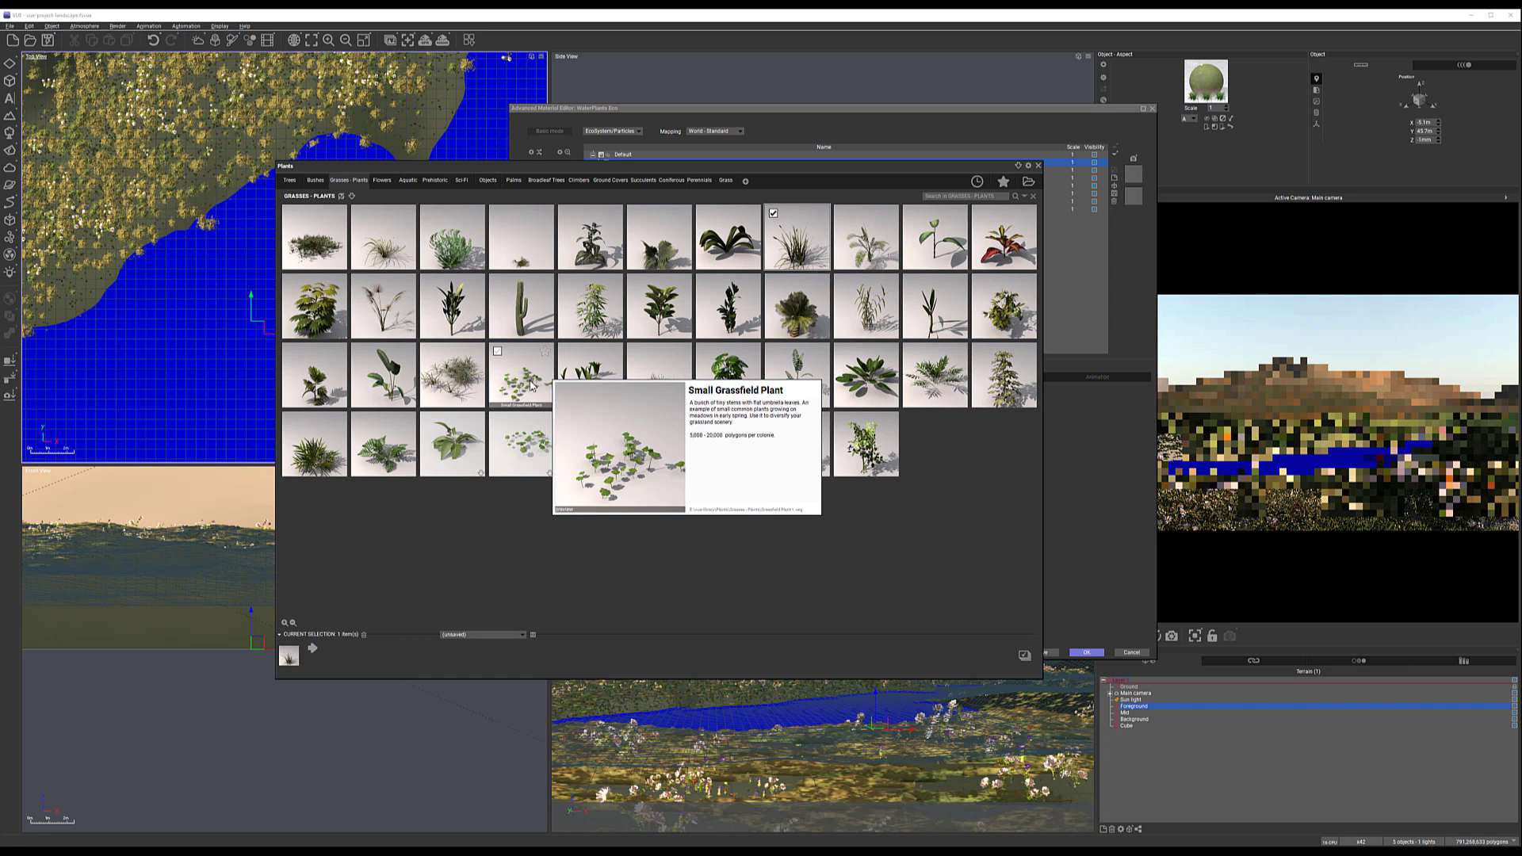
double_click(530, 380)
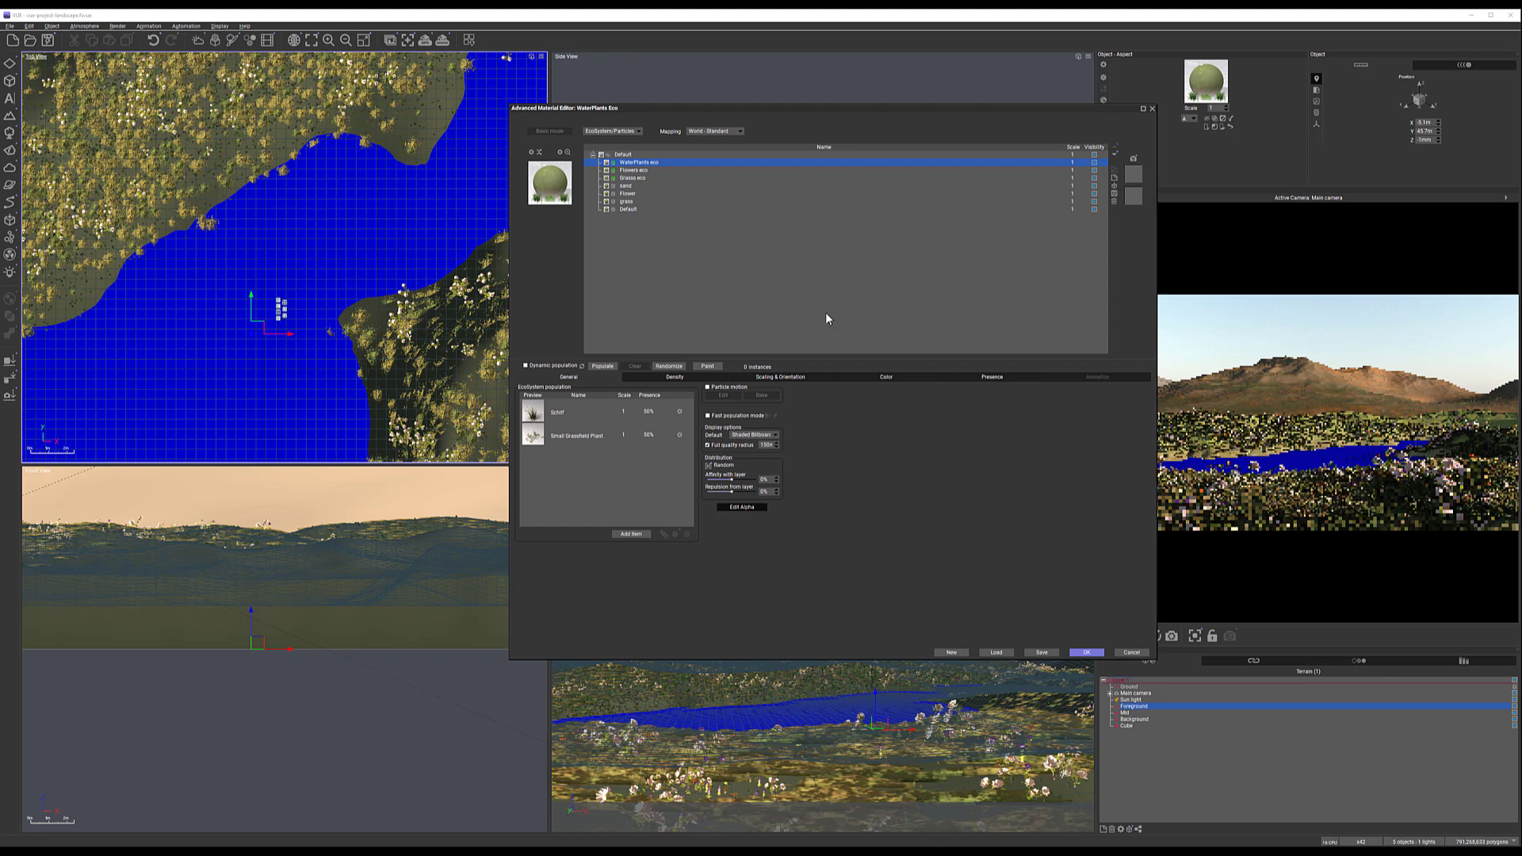
Open the EcoPainter for the WaterPlants layer, reduce the brush radius, raise the brush flow and paint a few test plants off the northern shore
left_click(709, 366)
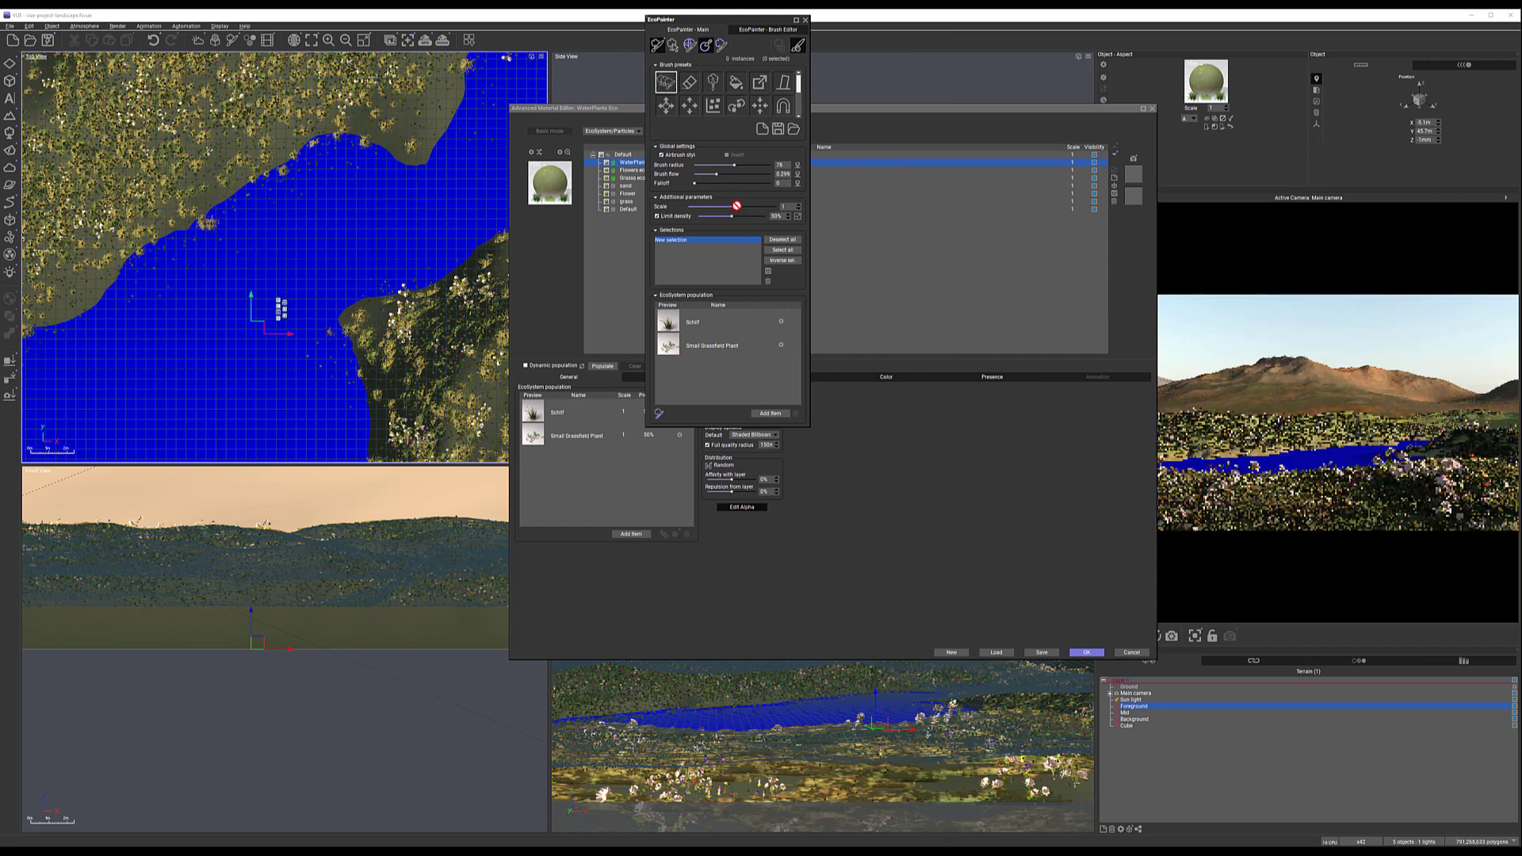
left_click_drag(724, 162, 737, 174)
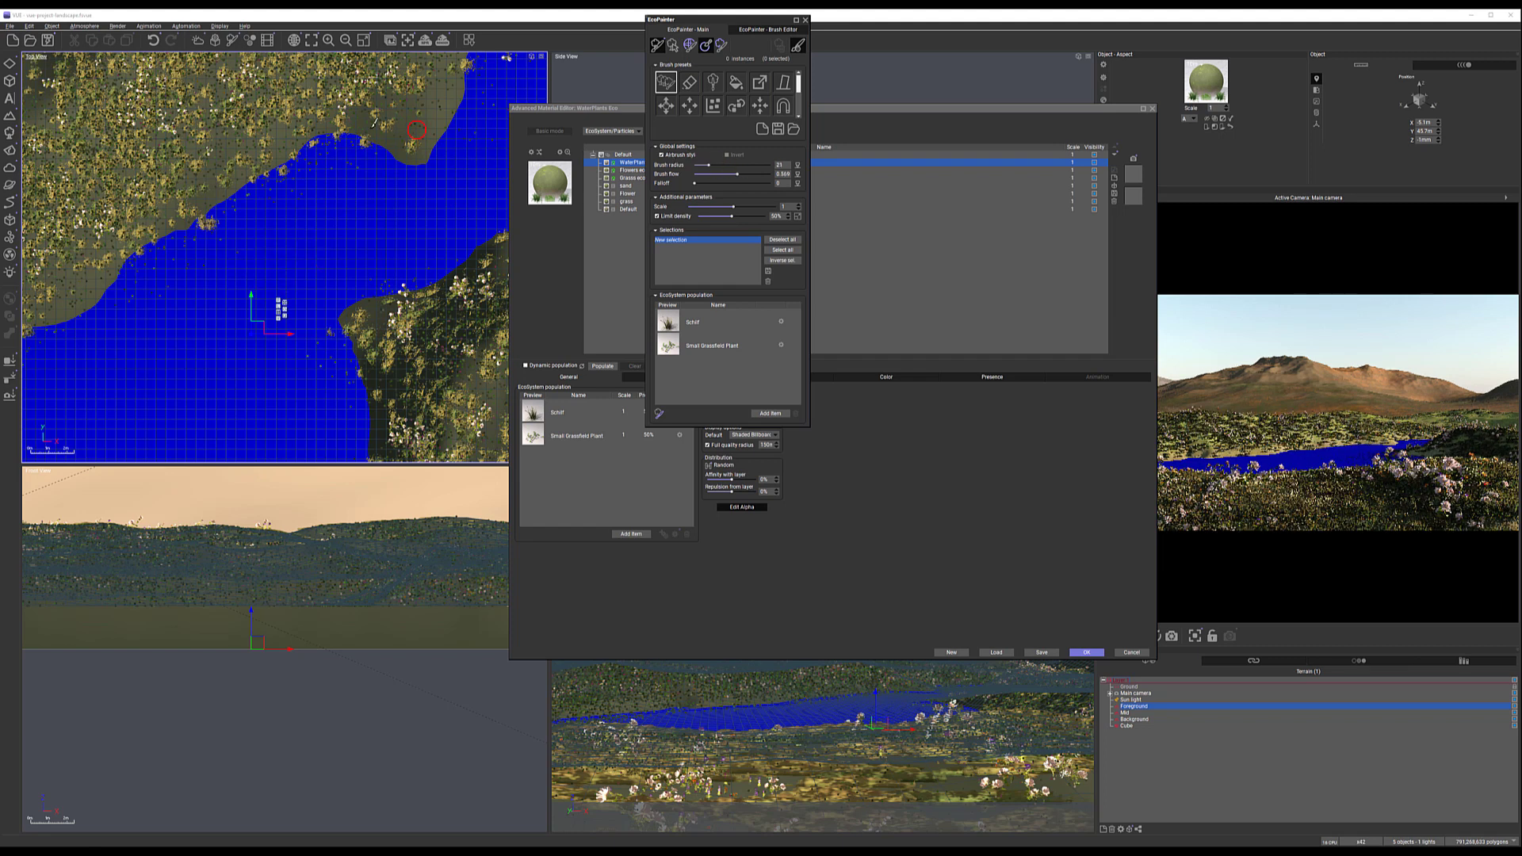
left_click(374, 141)
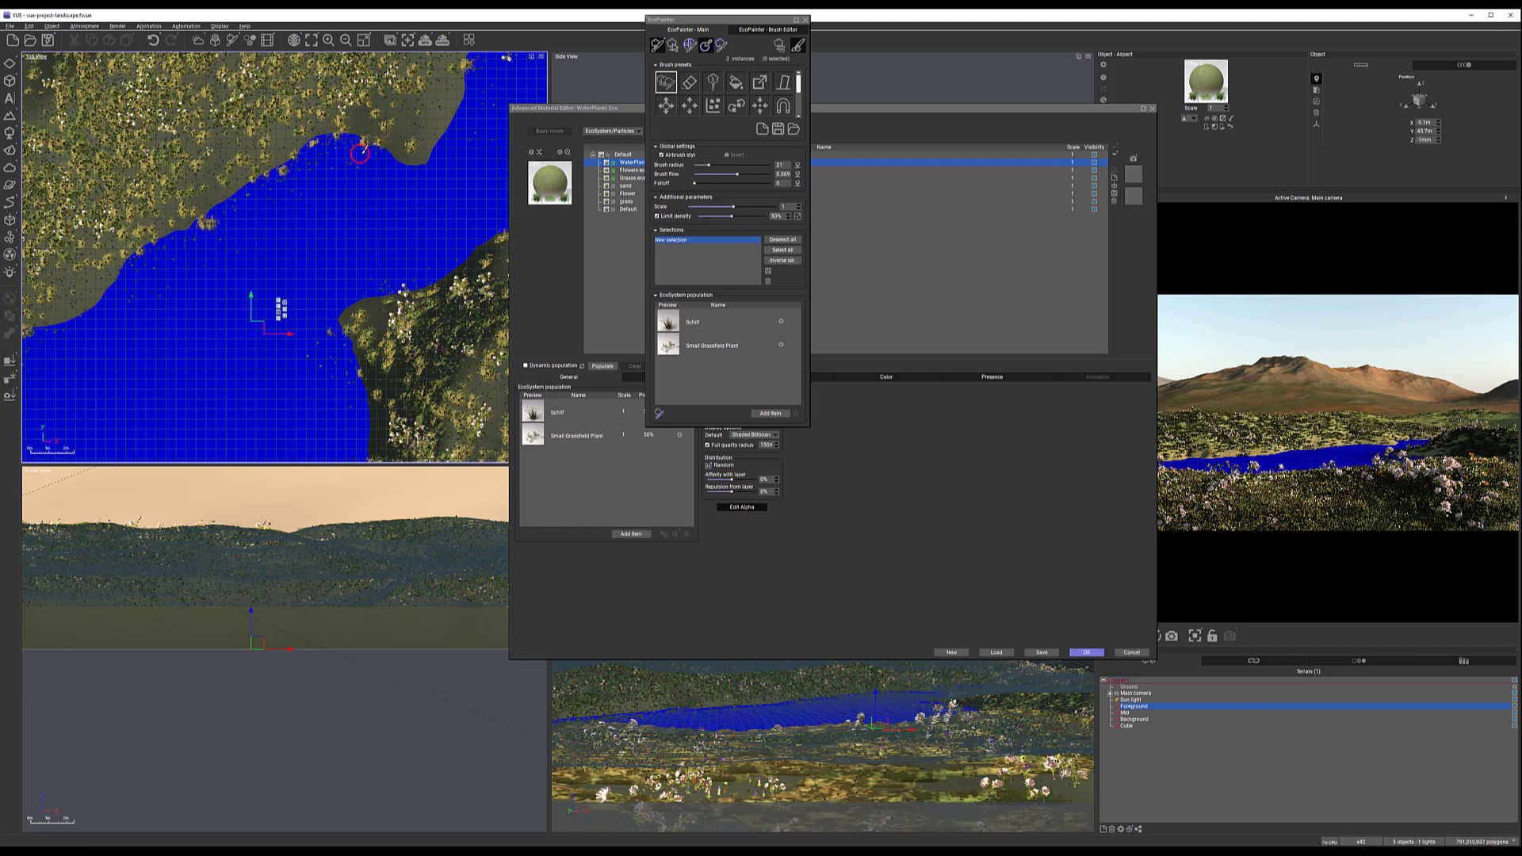
left_click(384, 156)
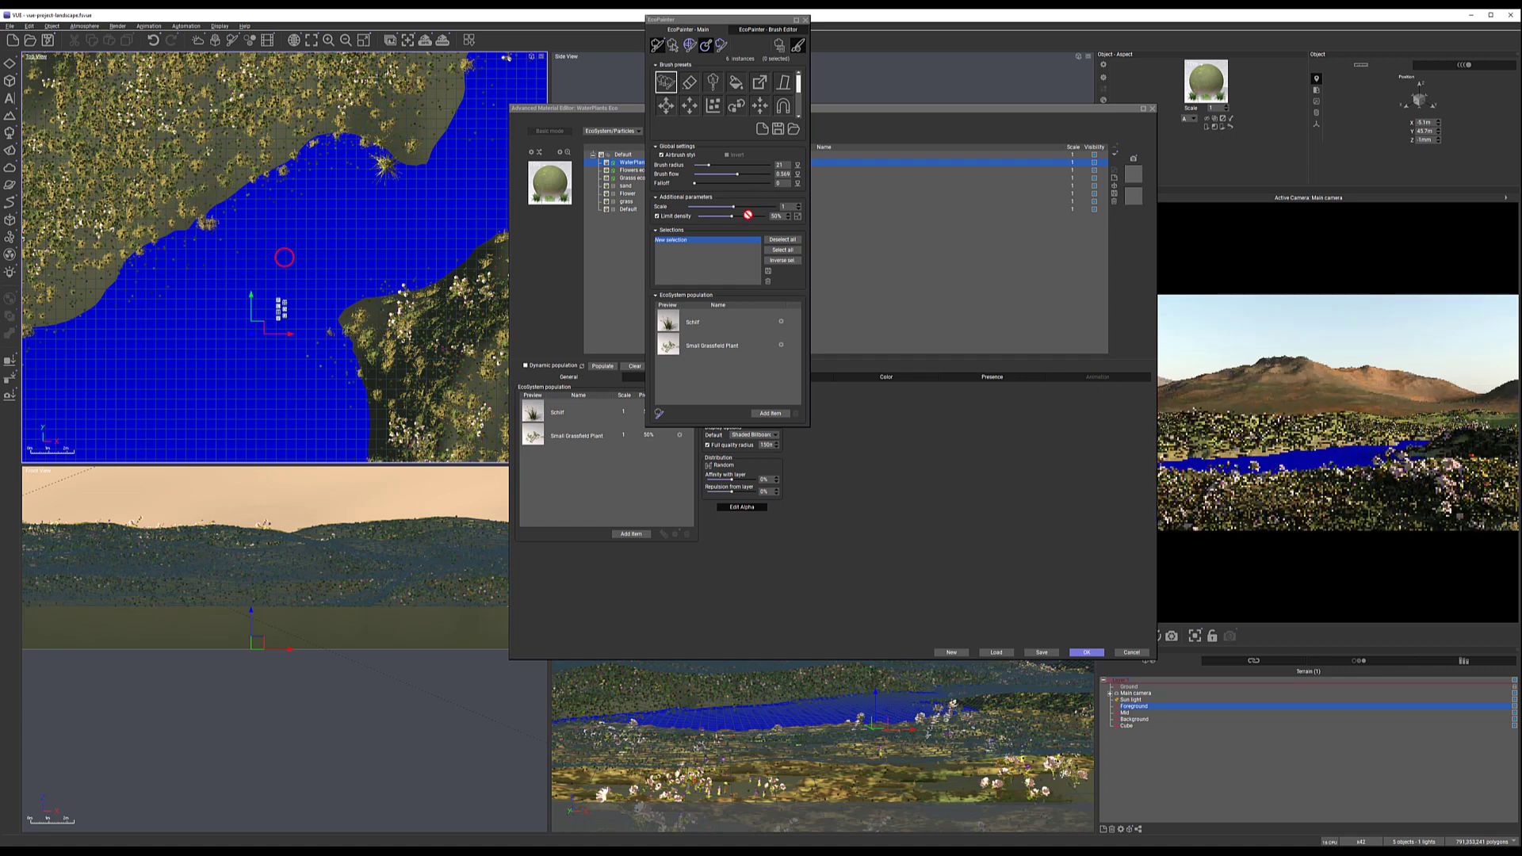
Set the brush's limit density to 87% and scale to 0.76, and paint water plants along the lake's northern shore
left_click_drag(749, 214, 758, 215)
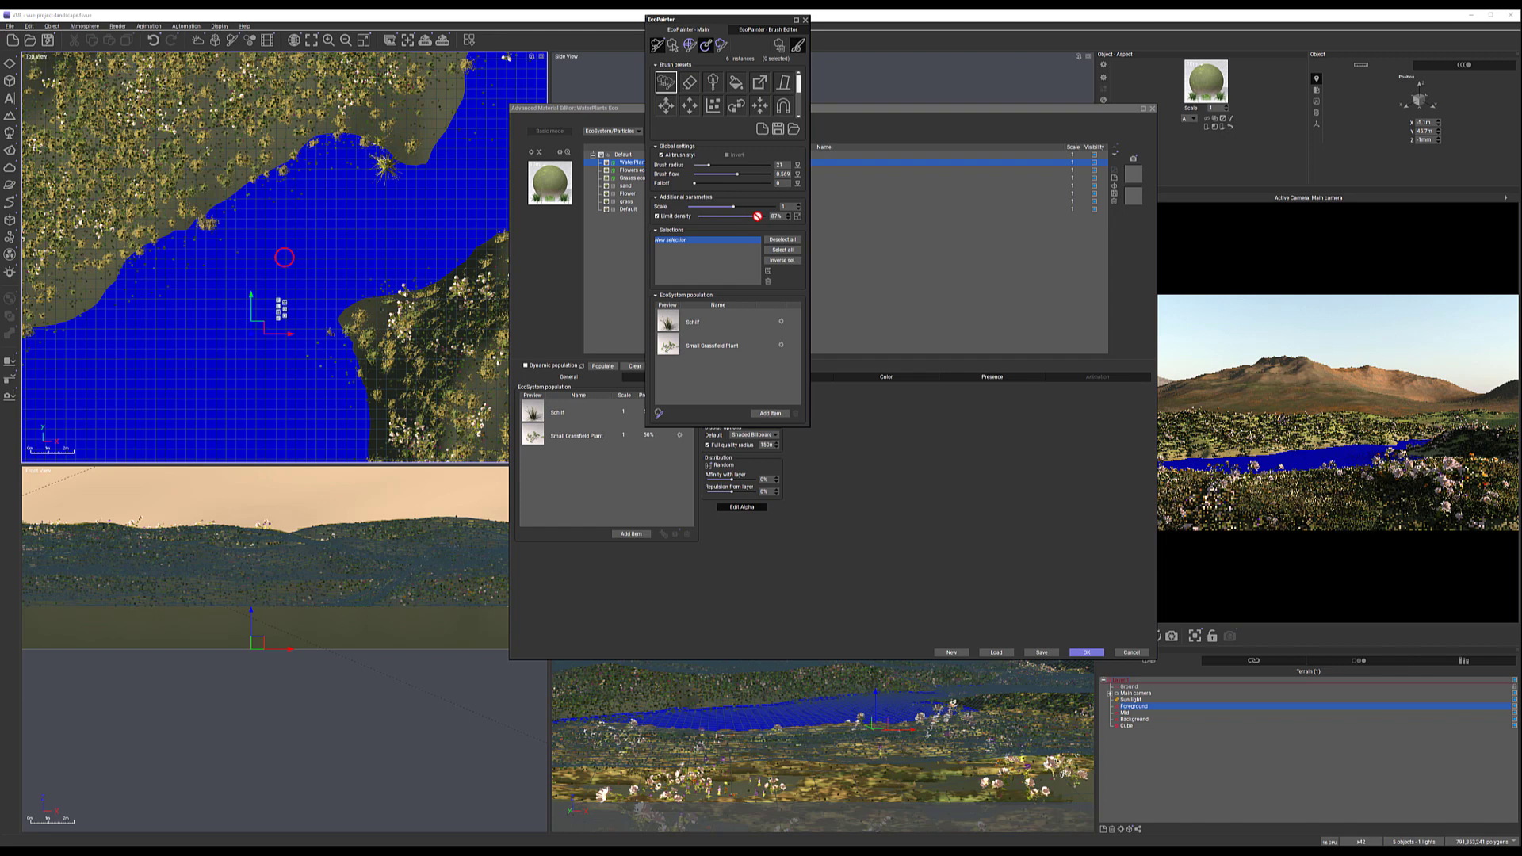
left_click_drag(734, 204, 731, 205)
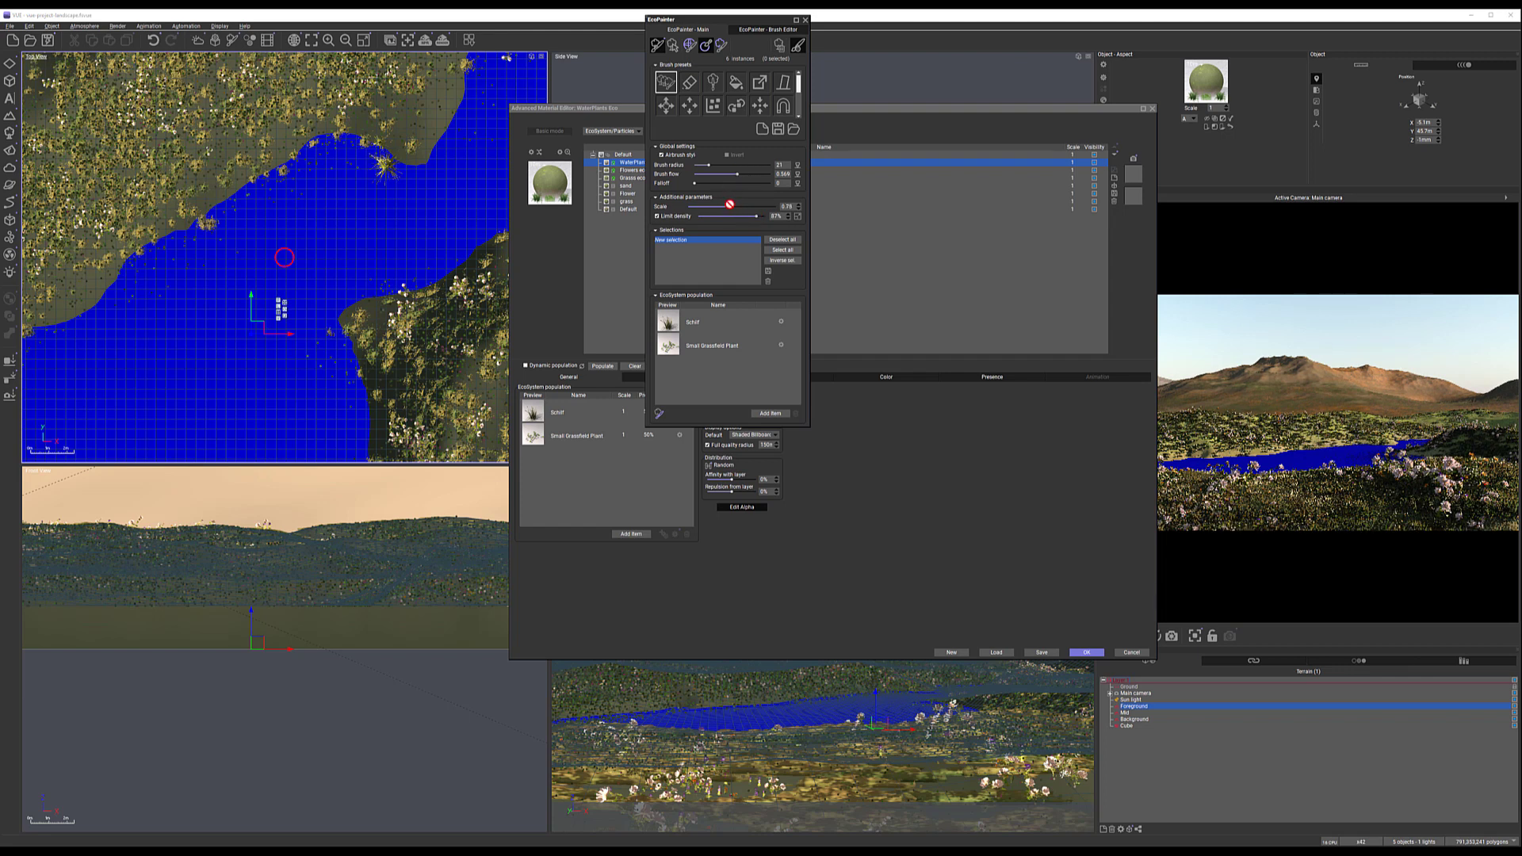
mouse_move(325, 178)
left_mouse_down()
mouse_move(330, 140)
mouse_move(377, 144)
left_mouse_up()
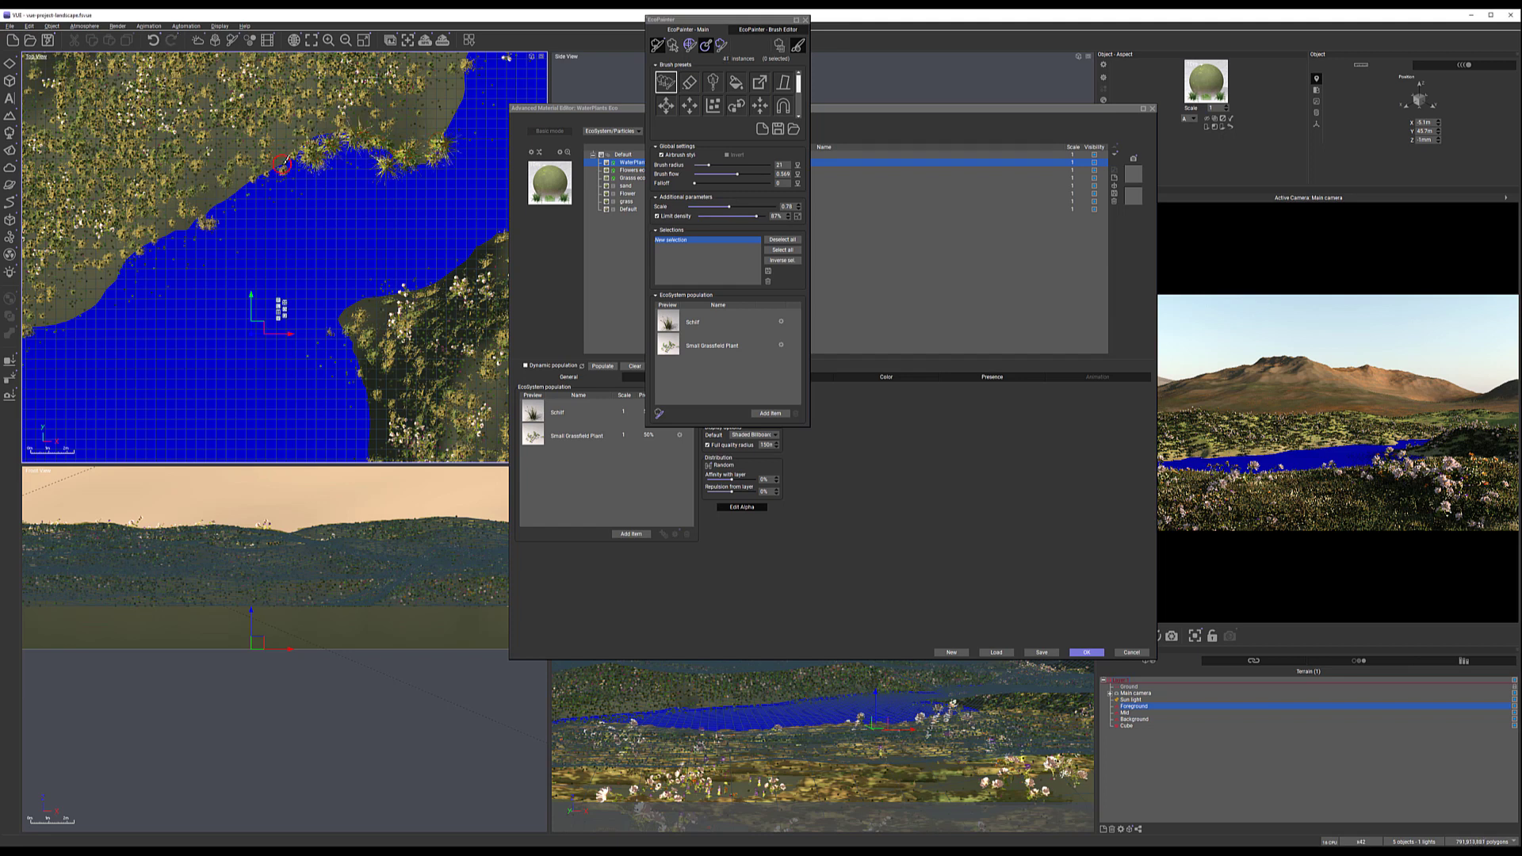
mouse_move(268, 183)
left_mouse_down()
mouse_move(299, 160)
mouse_move(225, 208)
mouse_move(214, 228)
mouse_move(237, 231)
mouse_move(212, 215)
left_mouse_up()
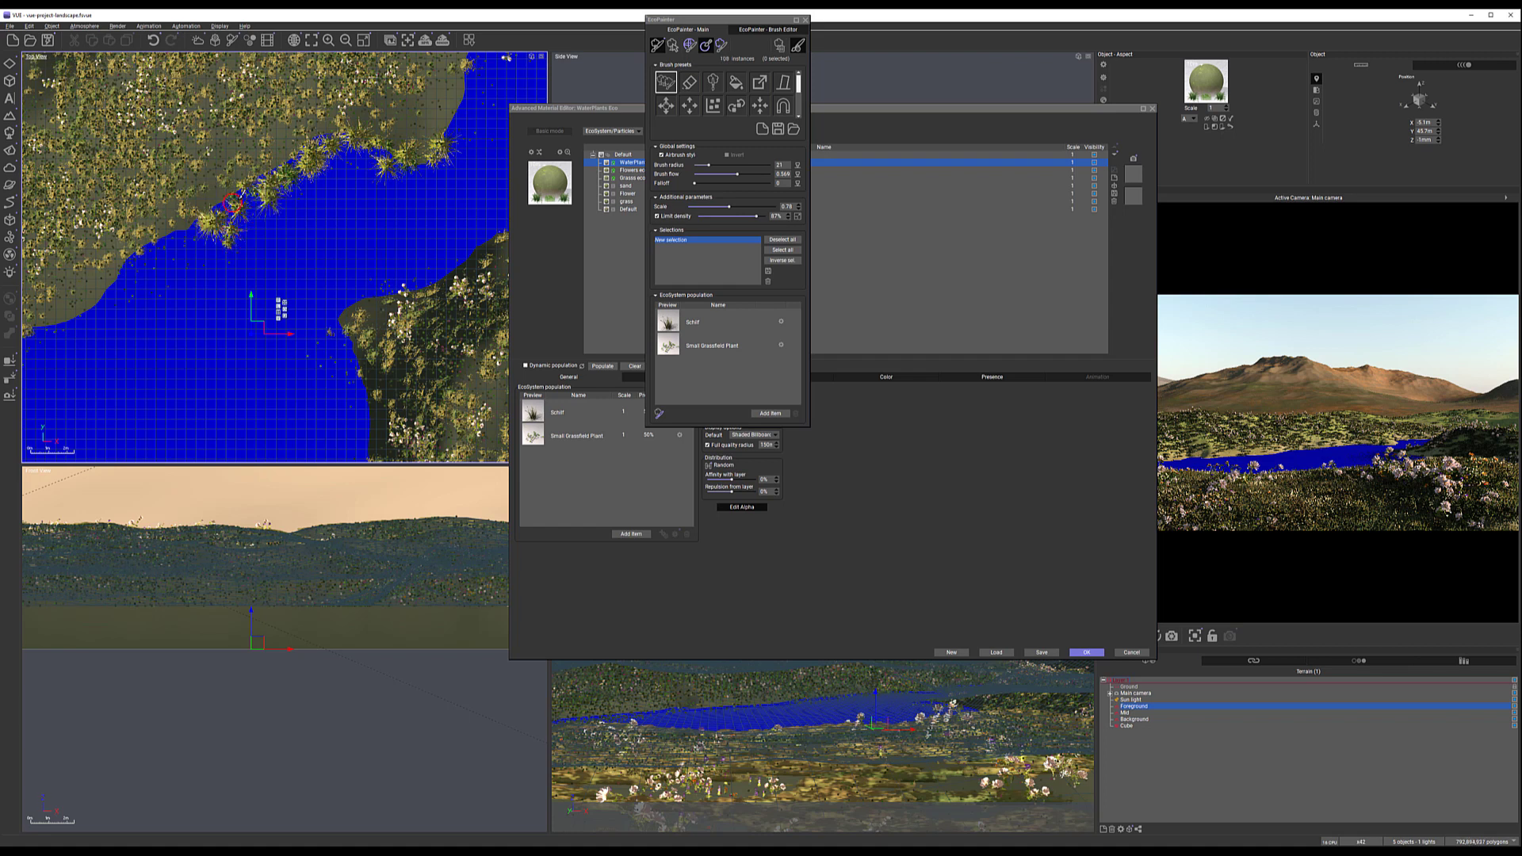
Continue painting water plants along the peninsula's bank and westward down the lake's northern shoreline
mouse_move(317, 288)
left_mouse_down()
mouse_move(388, 286)
mouse_move(337, 321)
mouse_move(361, 403)
left_mouse_up()
right_click_drag(397, 398, 414, 212)
mouse_move(400, 225)
left_mouse_down()
mouse_move(387, 306)
mouse_move(379, 252)
mouse_move(387, 373)
mouse_move(386, 222)
mouse_move(361, 174)
mouse_move(368, 194)
left_mouse_up()
mouse_move(360, 206)
right_mouse_down()
mouse_move(553, 288)
mouse_move(556, 325)
right_mouse_up()
mouse_move(410, 156)
left_mouse_down()
mouse_move(305, 250)
mouse_move(210, 278)
mouse_move(270, 264)
mouse_move(272, 287)
mouse_move(285, 269)
mouse_move(150, 298)
left_mouse_up()
middle_click_drag(150, 298, 291, 206)
mouse_move(275, 182)
left_mouse_down()
mouse_move(153, 293)
mouse_move(304, 165)
mouse_move(317, 175)
mouse_move(198, 265)
mouse_move(175, 330)
mouse_move(140, 272)
mouse_move(166, 348)
left_mouse_up()
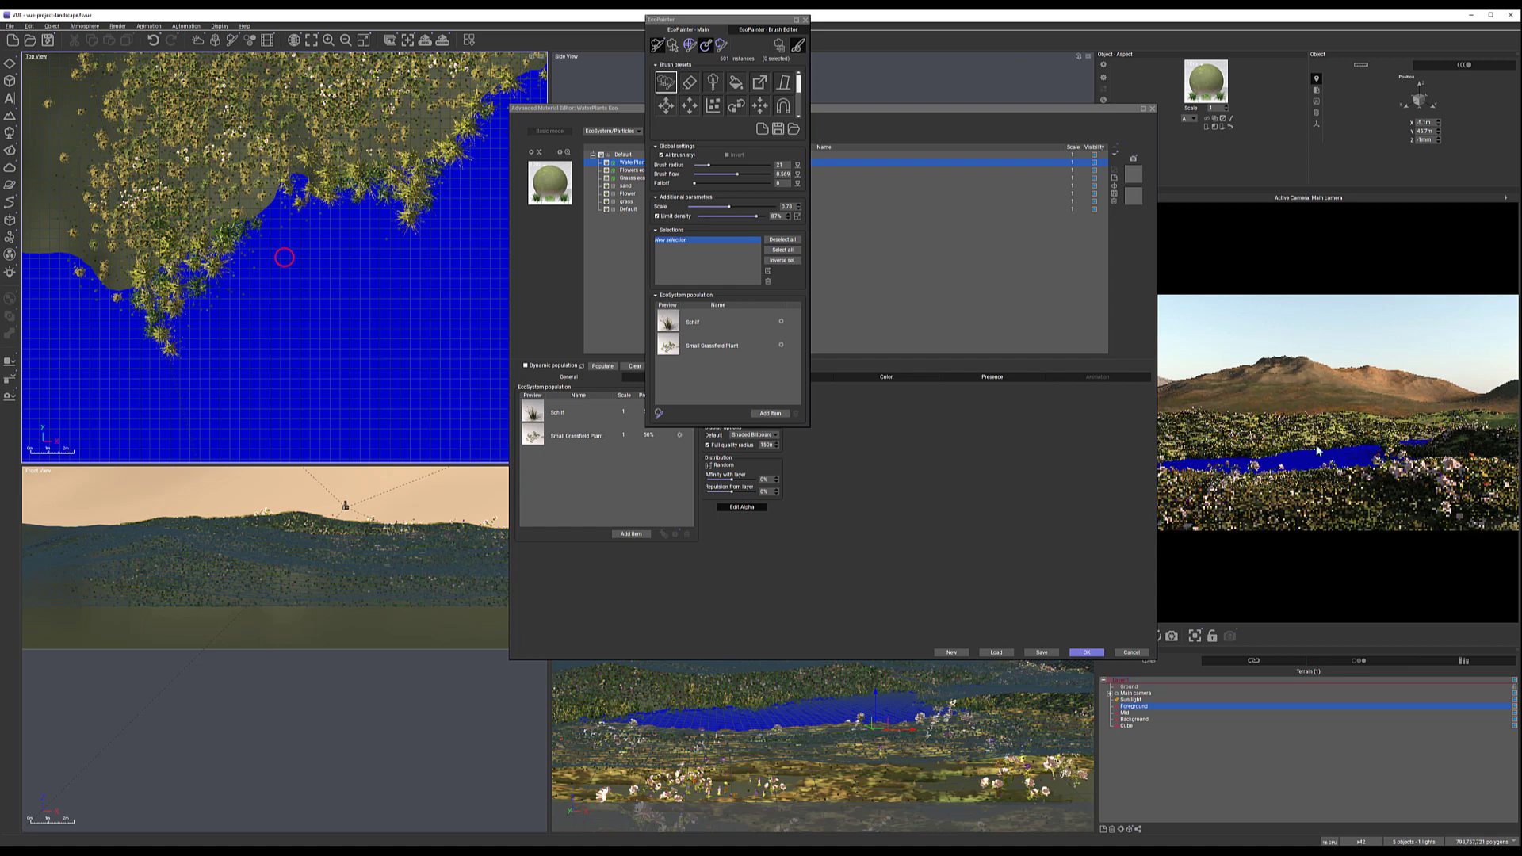
Paint water plants along the shores of the lake's eastern arm
right_click_drag(237, 174, 41, 289)
scroll(373, 200, "down", 4)
right_click_drag(389, 194, 203, 307)
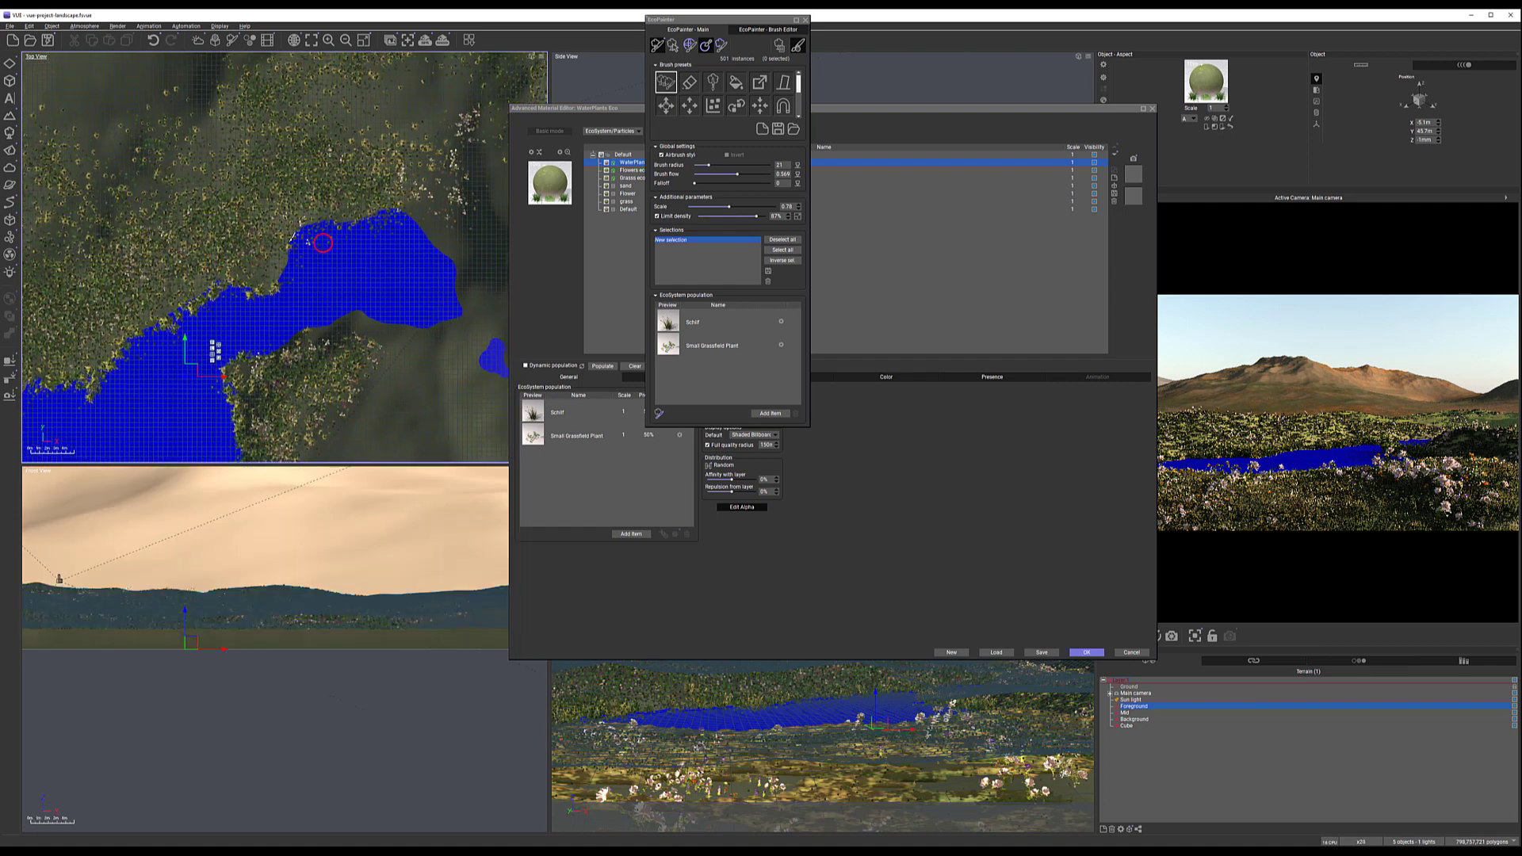
left_click_drag(198, 292, 429, 315)
mouse_move(306, 223)
left_mouse_down()
mouse_move(297, 236)
mouse_move(347, 225)
mouse_move(297, 253)
mouse_move(348, 222)
left_mouse_up()
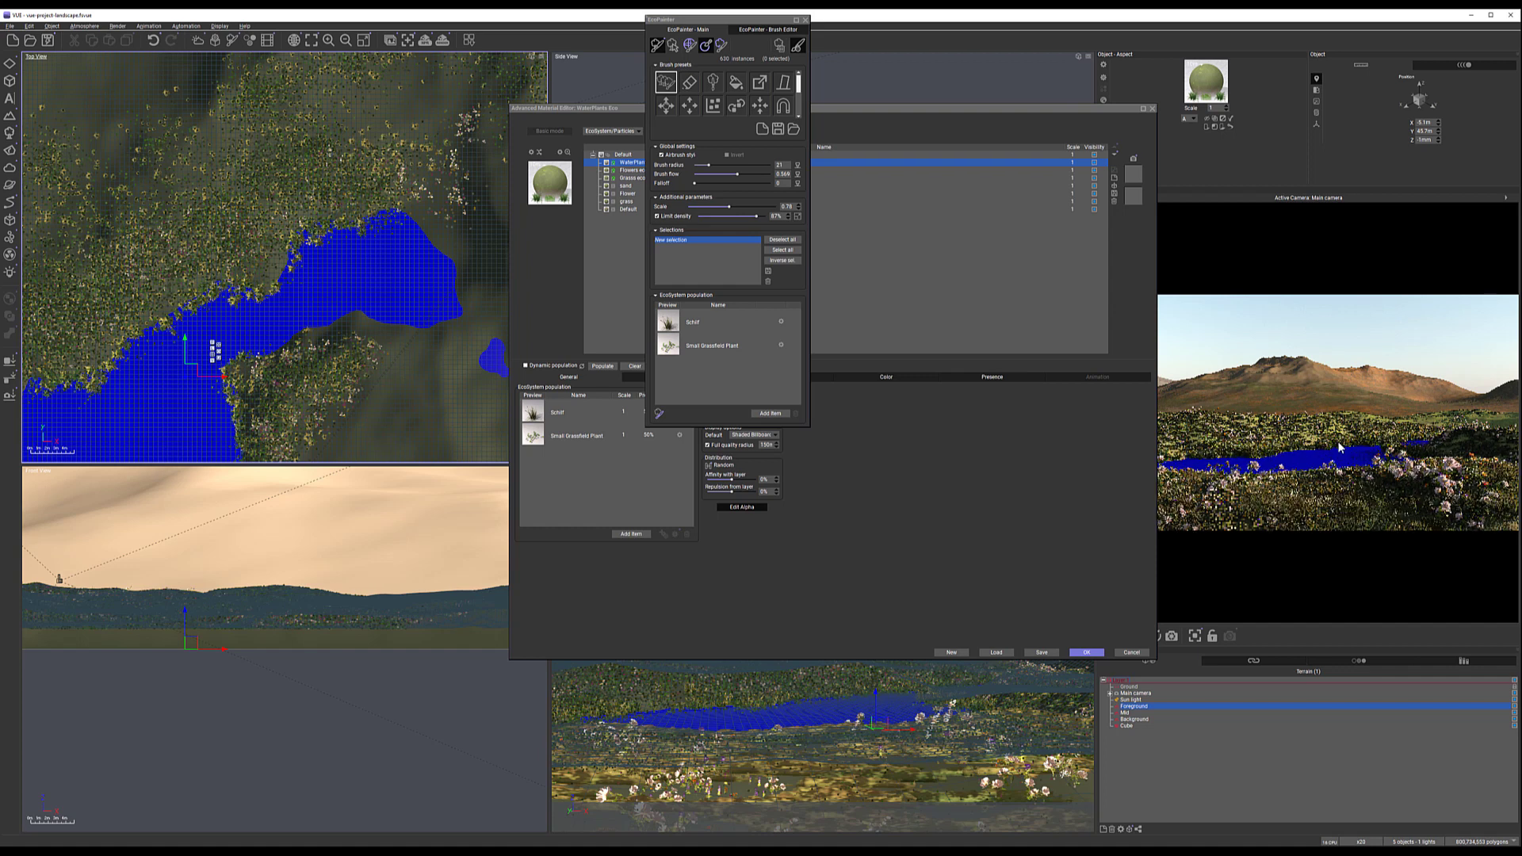
Close the EcoPainter and save the project
left_click(805, 20)
scroll(362, 202, "up", 3)
scroll(362, 202, "down", 5)
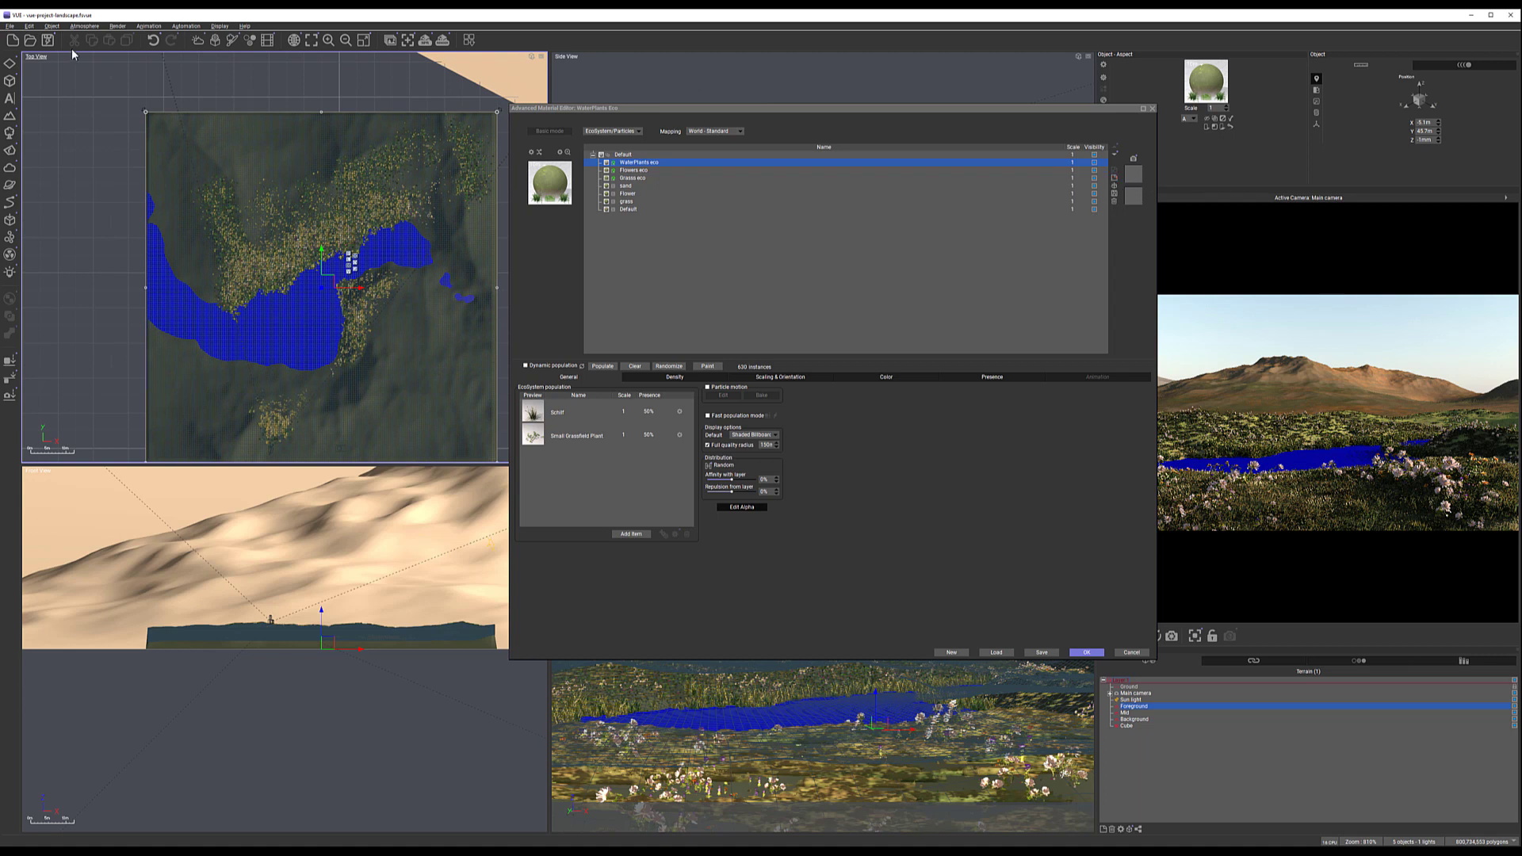
left_click(49, 40)
Add a new material layer above WaterPlants, name it Trees and change it to an EcoSystem/Particles material
left_click(1114, 179)
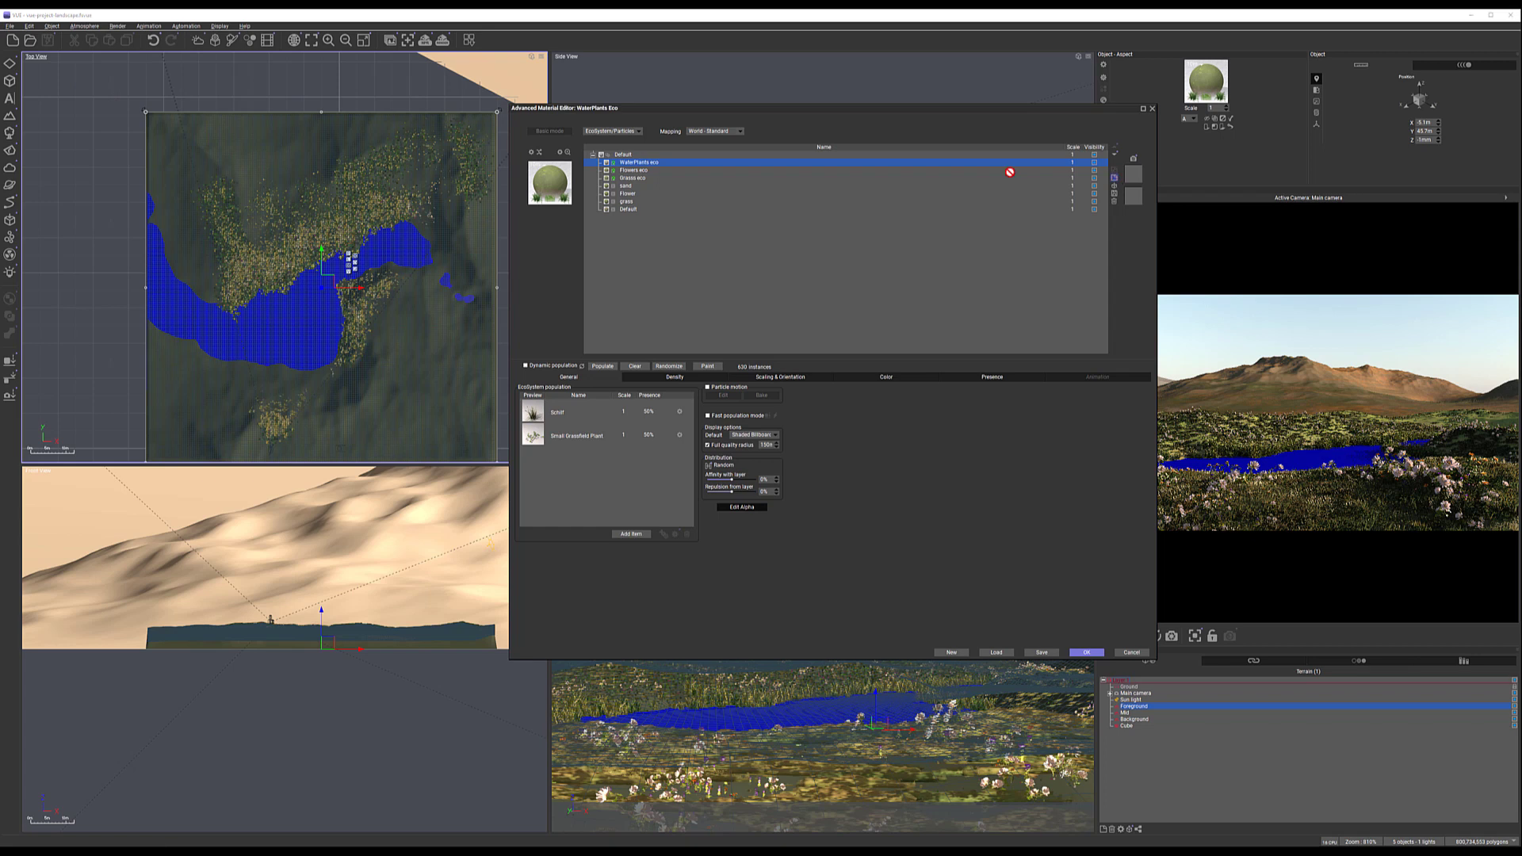
type("Fo")
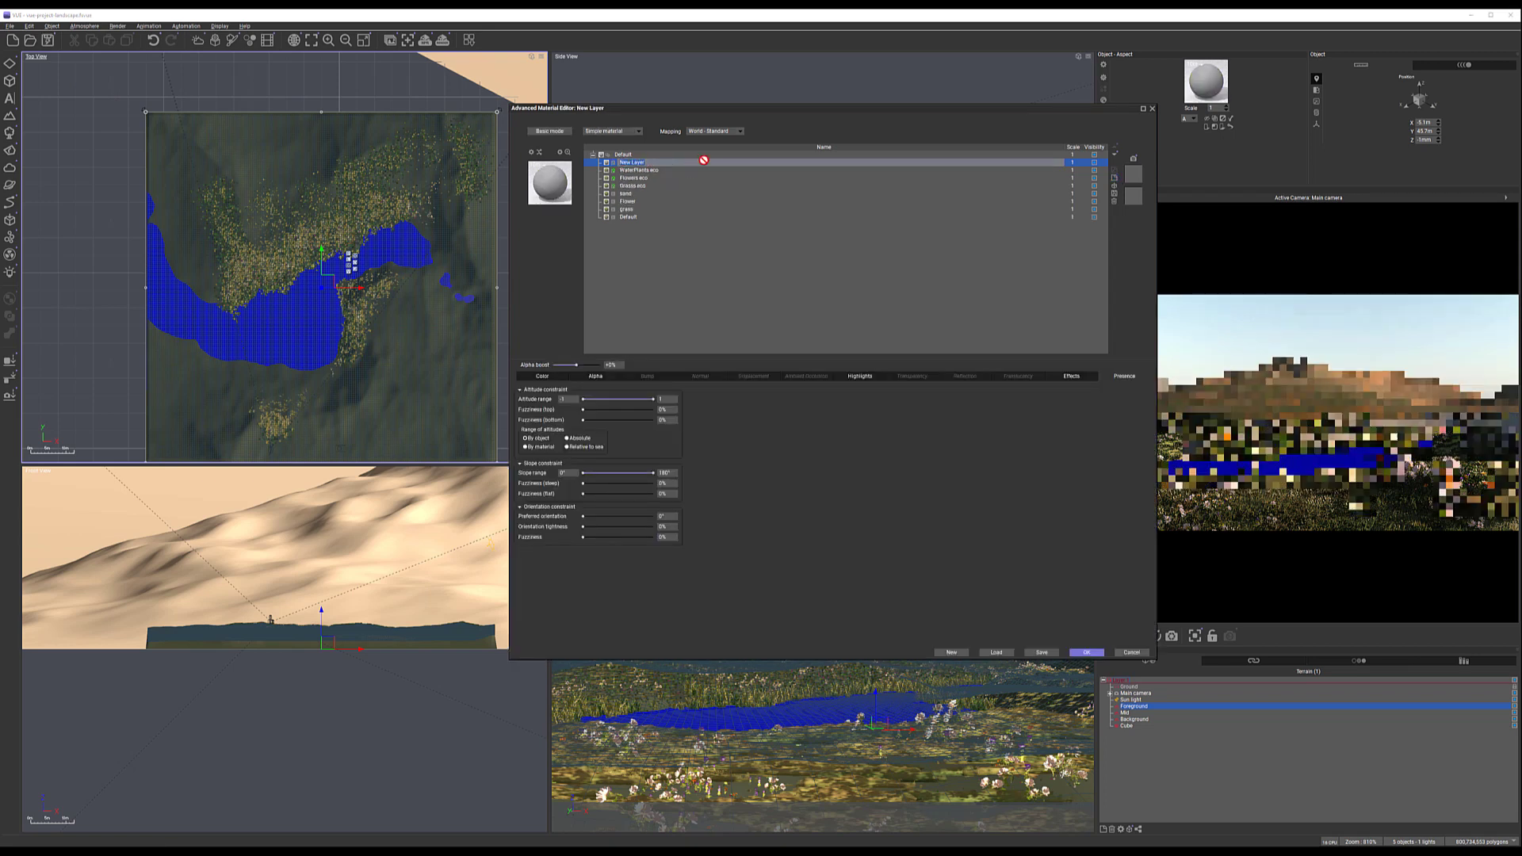
type("ees")
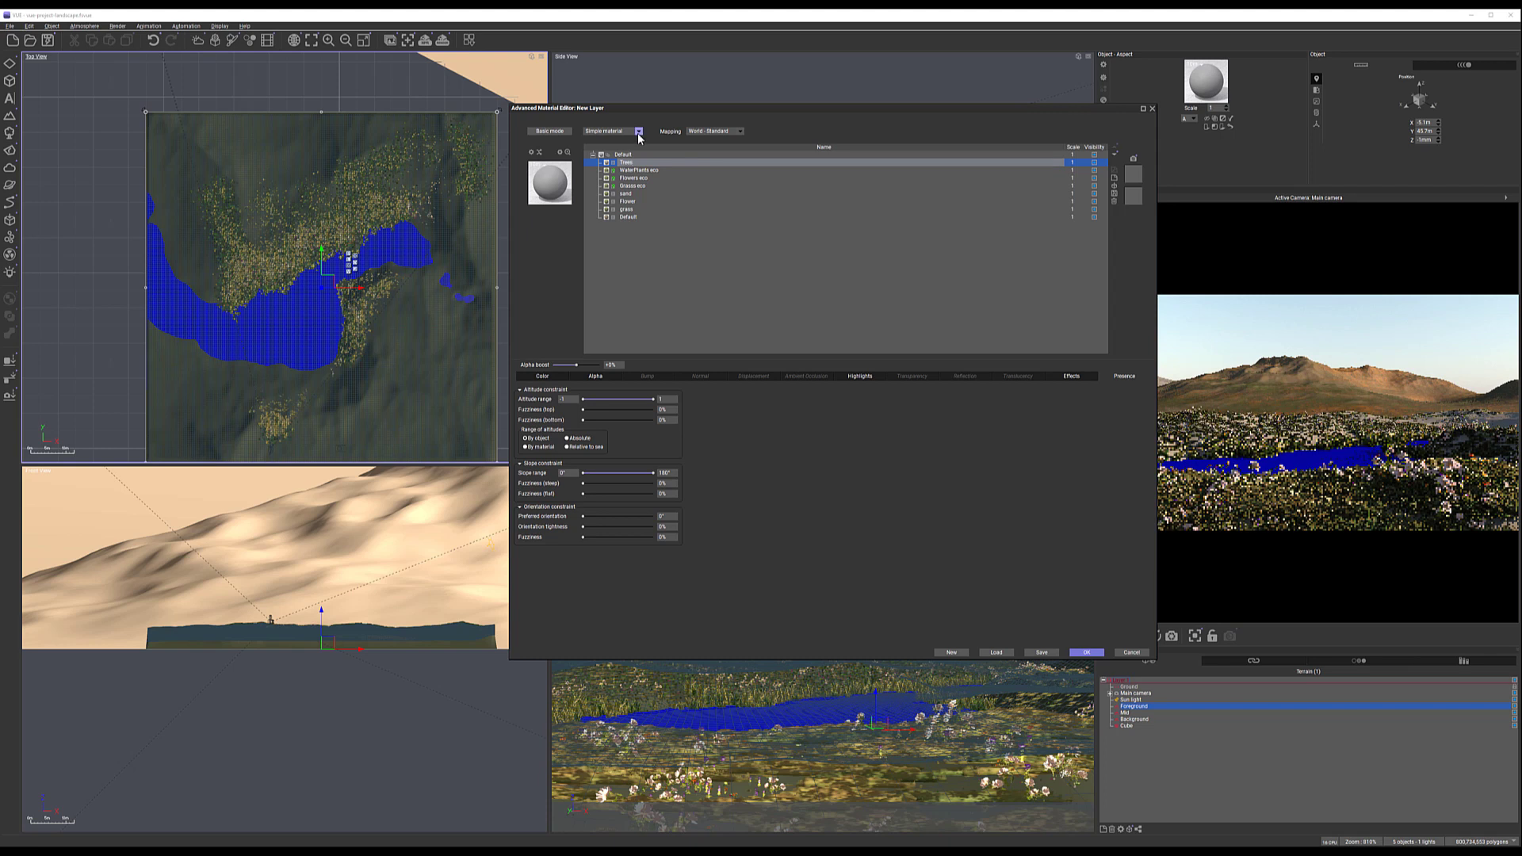
left_click(612, 131)
left_click(603, 178)
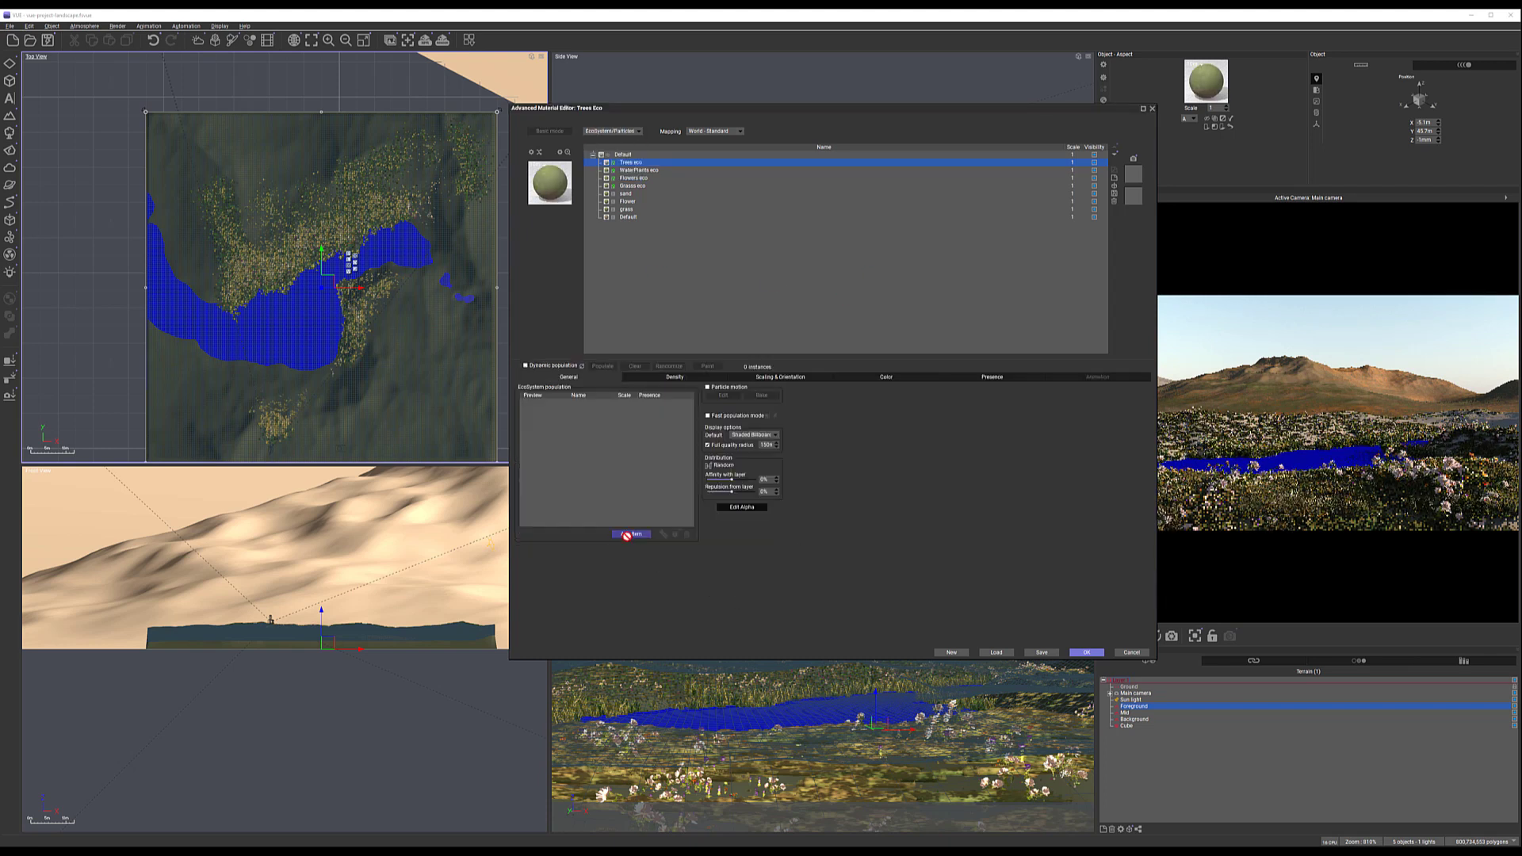
Add the Alder - Autumn tree from the Trees collection to the Trees layer's population
left_click(626, 535)
left_click(666, 548)
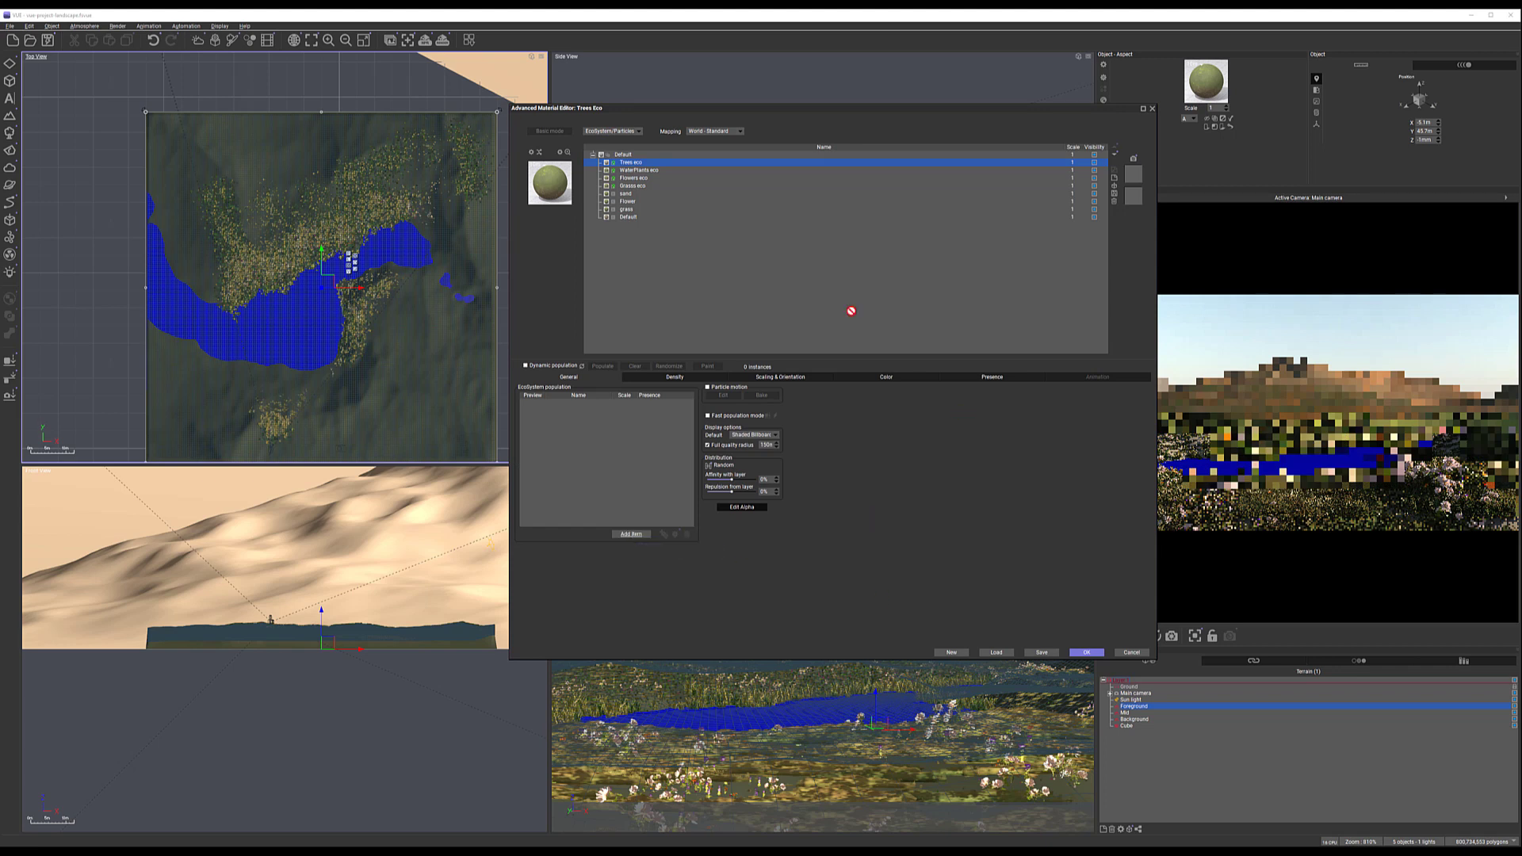
left_click(285, 181)
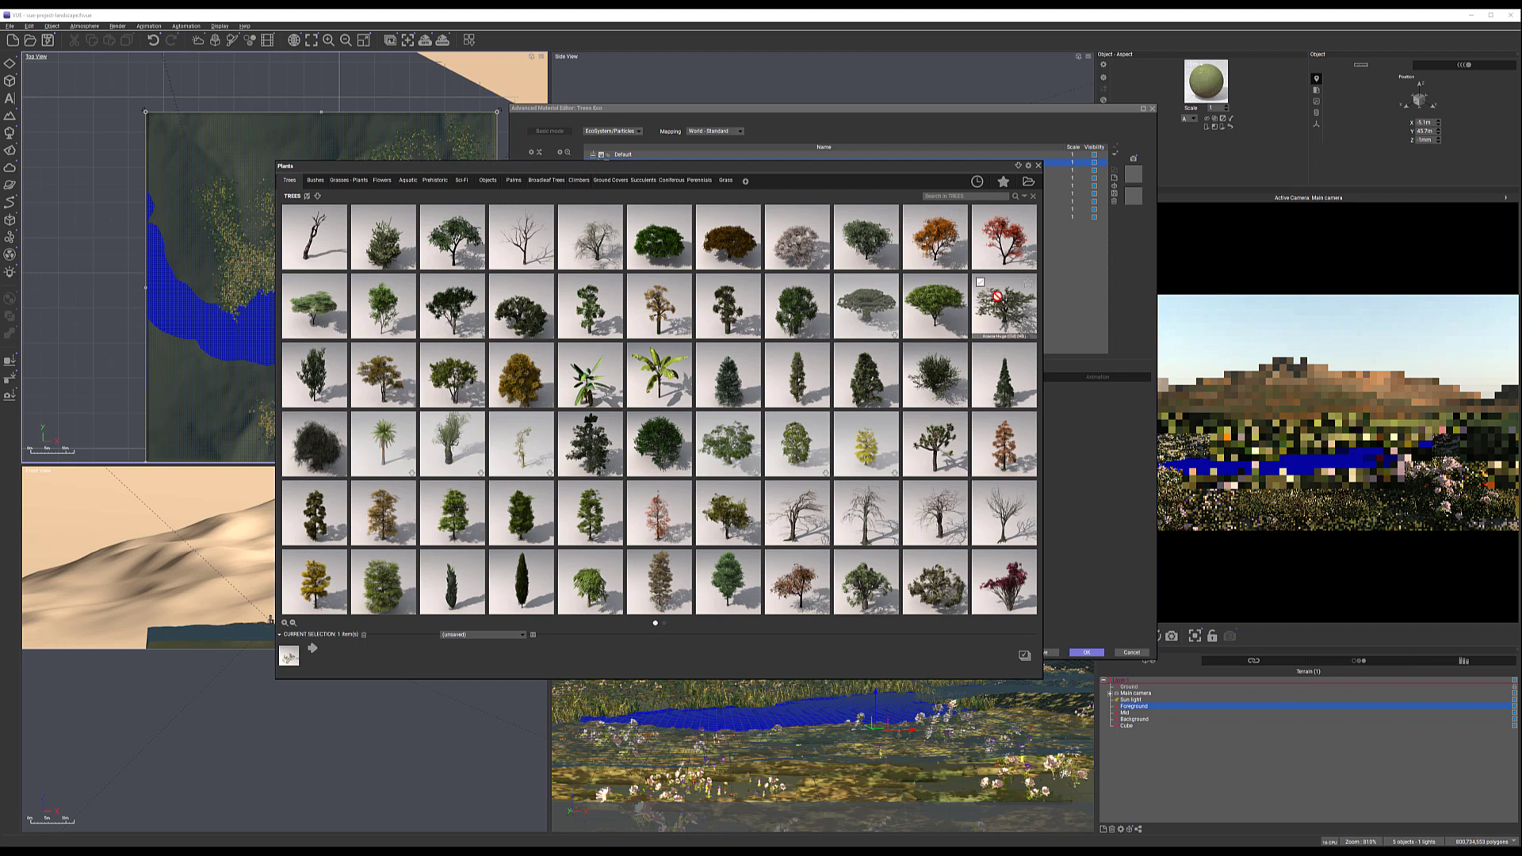
mouse_move(997, 296)
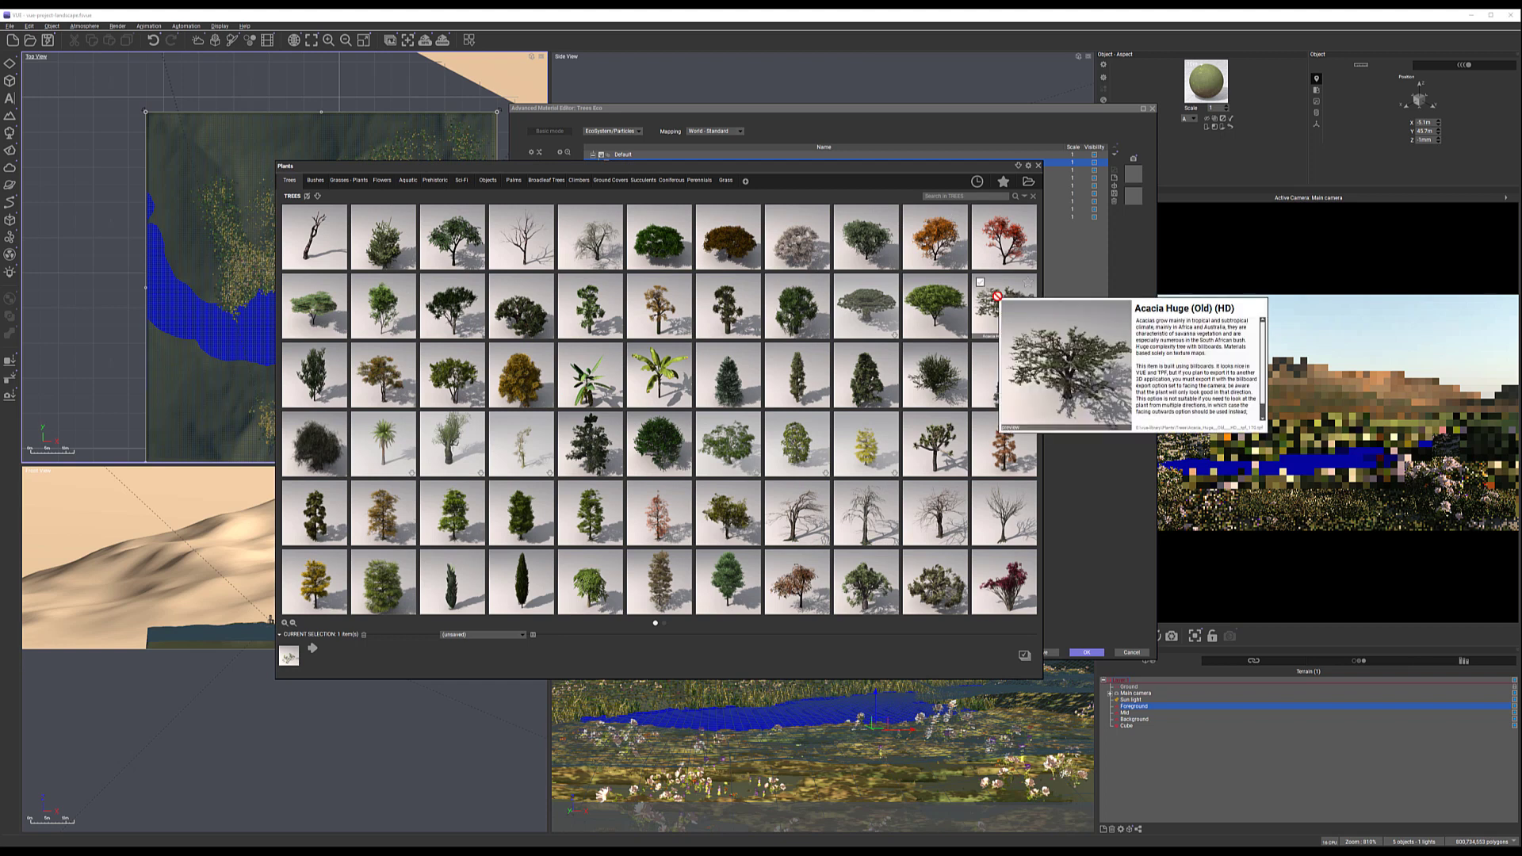
double_click(385, 380)
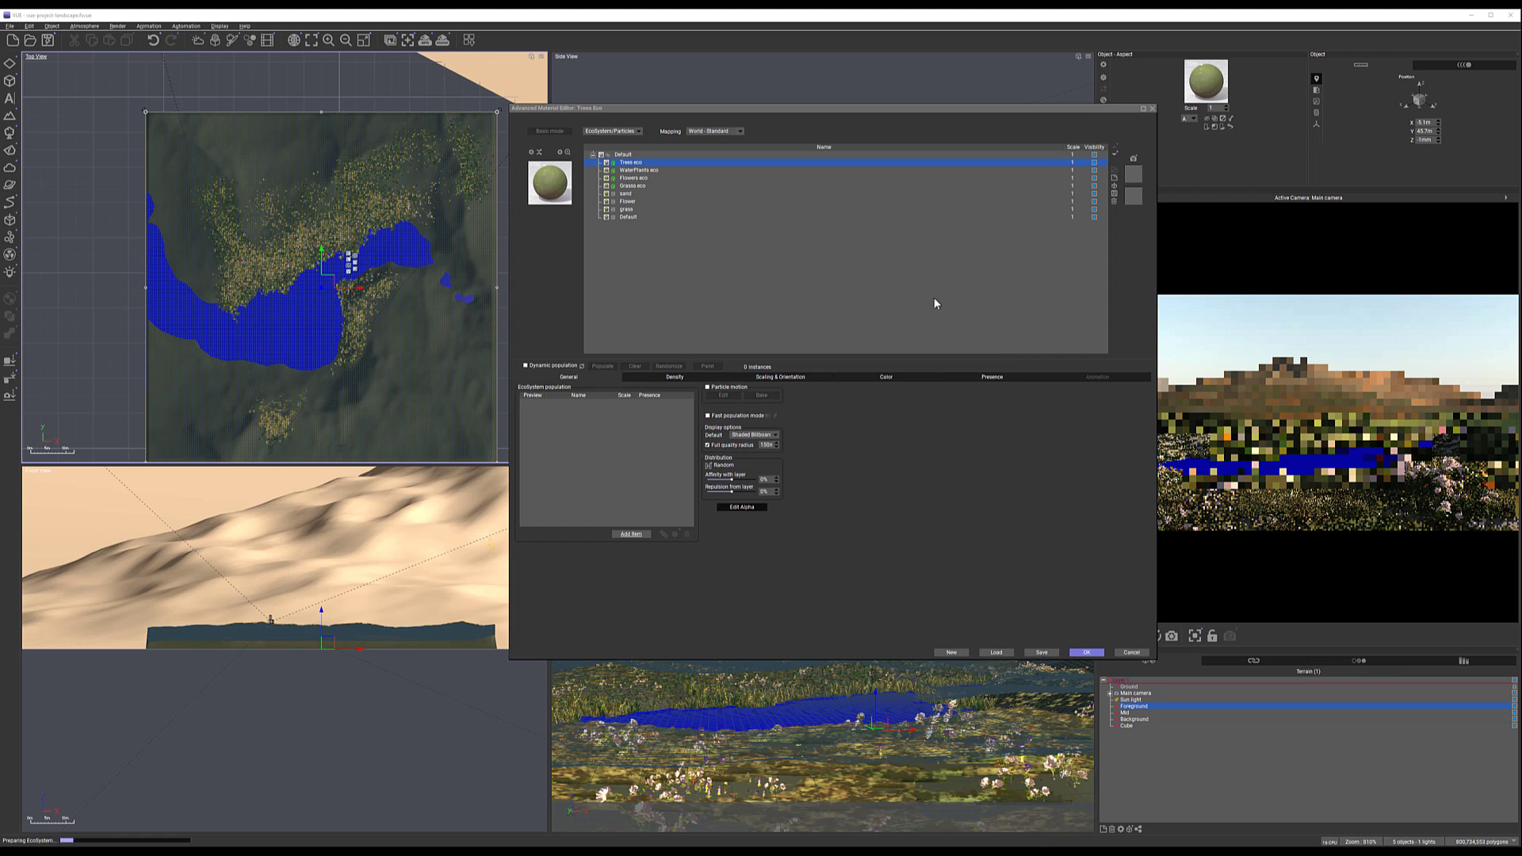
Add the Alder - Late Spring tree to the Trees layer's population
left_click(631, 534)
left_click(688, 546)
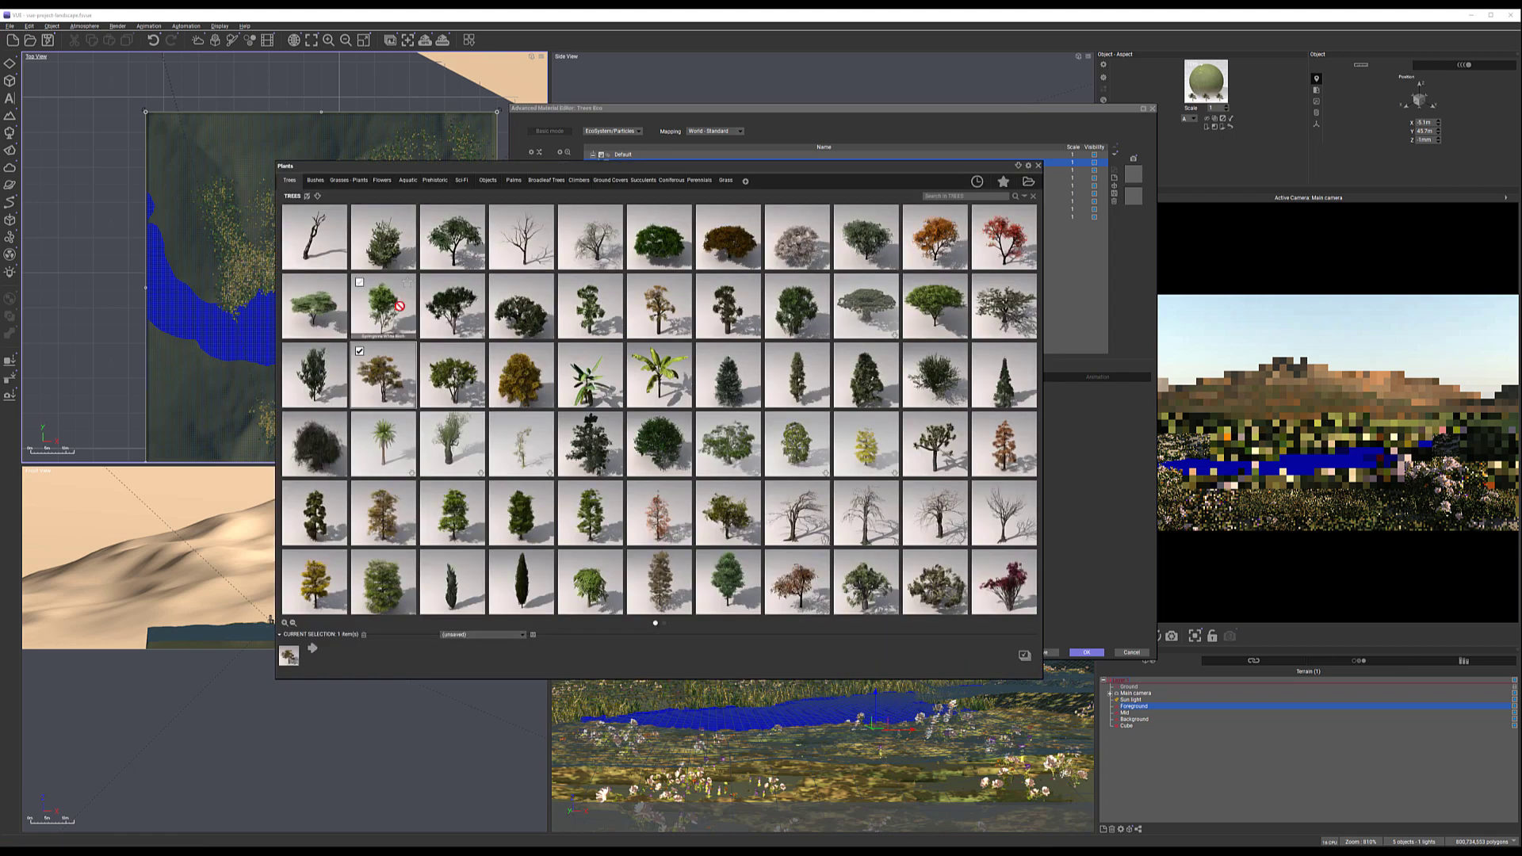
double_click(466, 378)
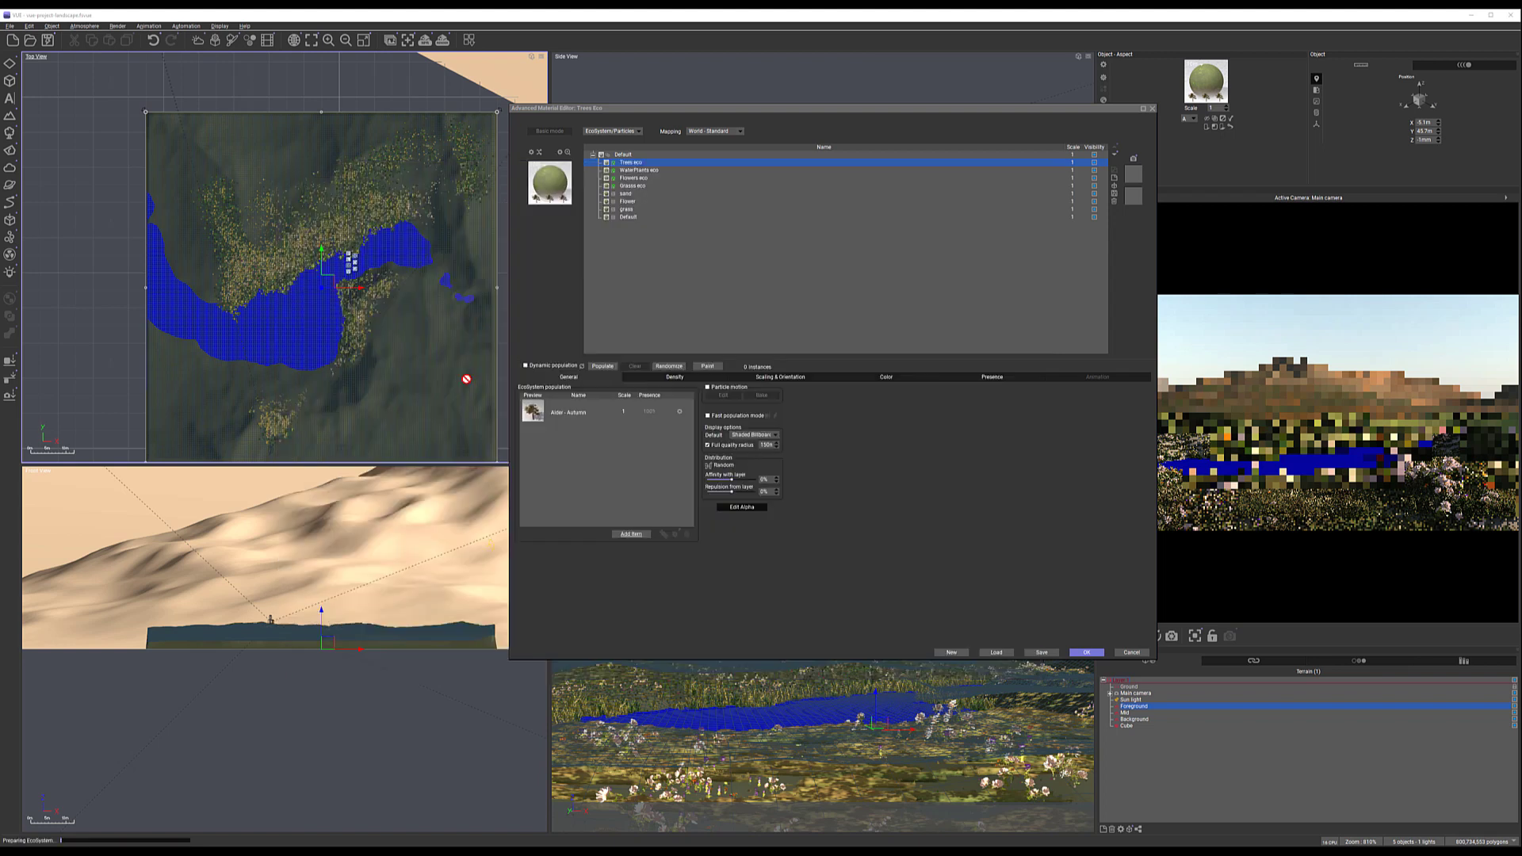
Add a third, slender green broadleaf tree from the Trees collection to the Trees layer's population
left_click(627, 534)
left_click(672, 546)
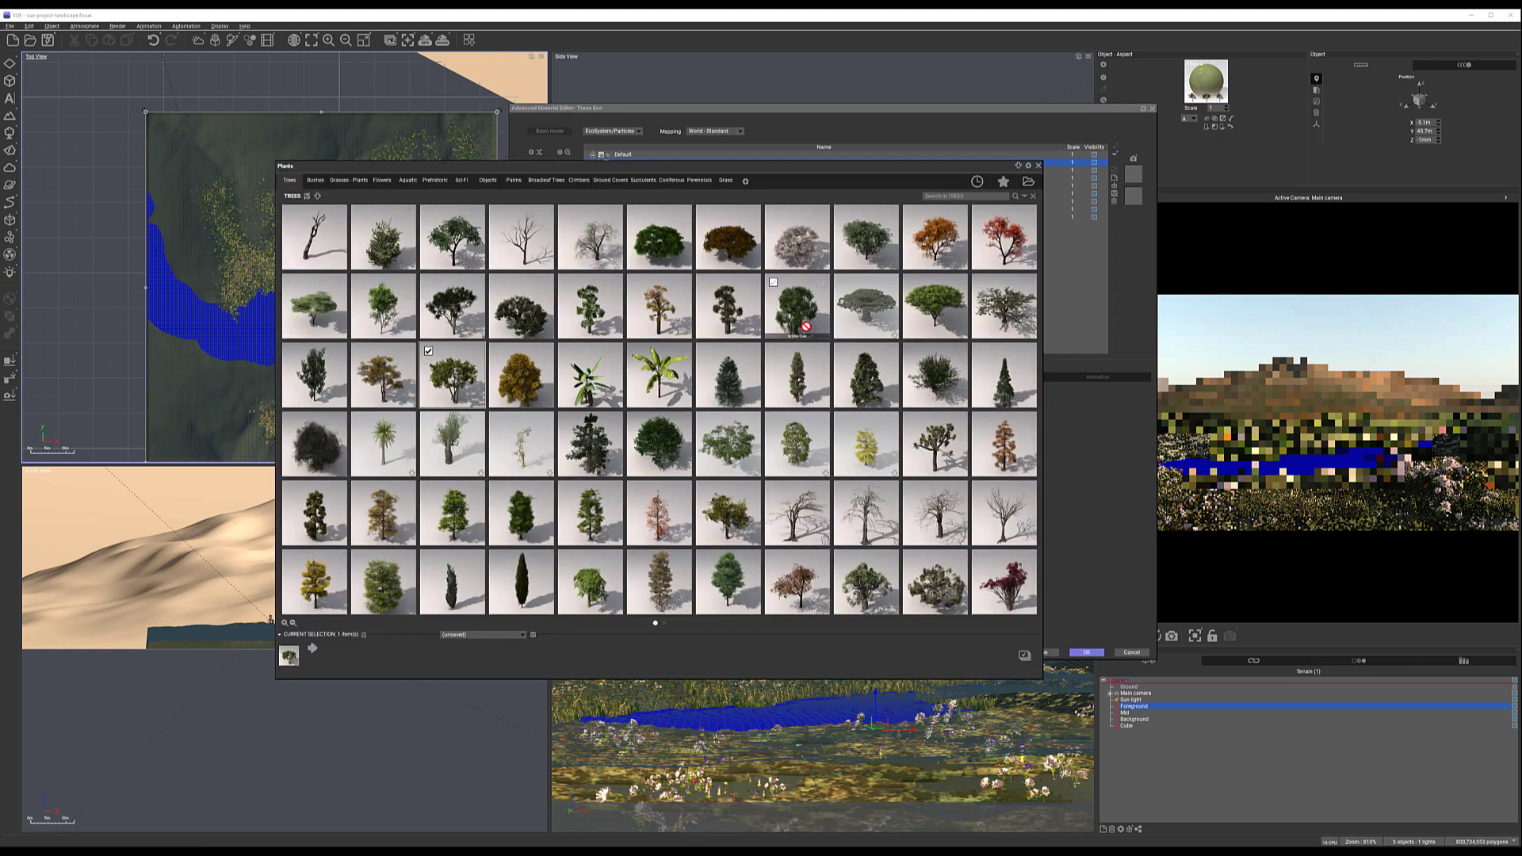
mouse_move(477, 517)
scroll(451, 514, "down", 2)
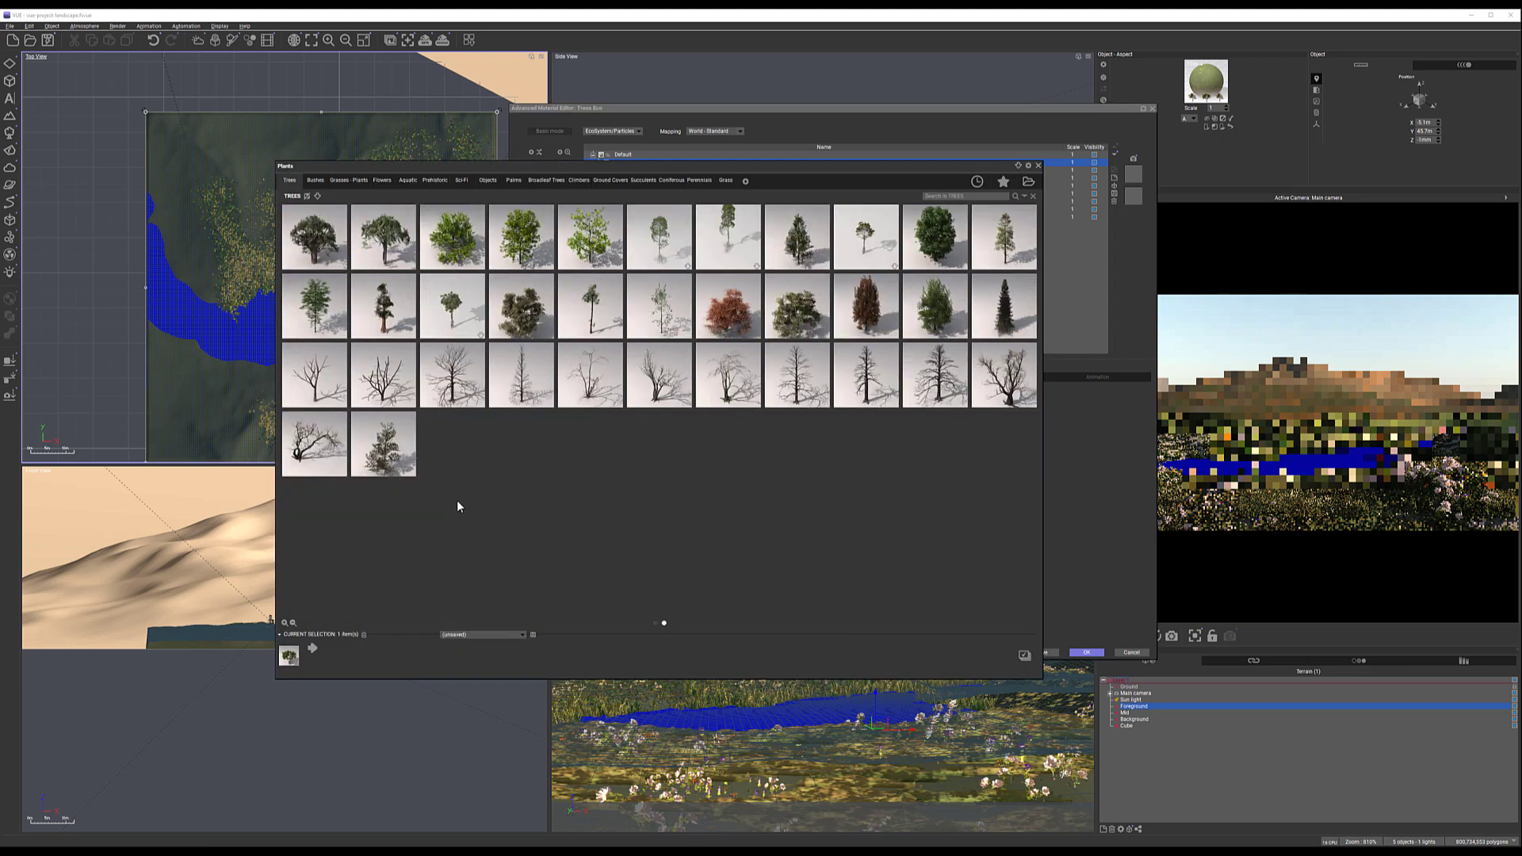
scroll(479, 310, "up", 2)
double_click(453, 505)
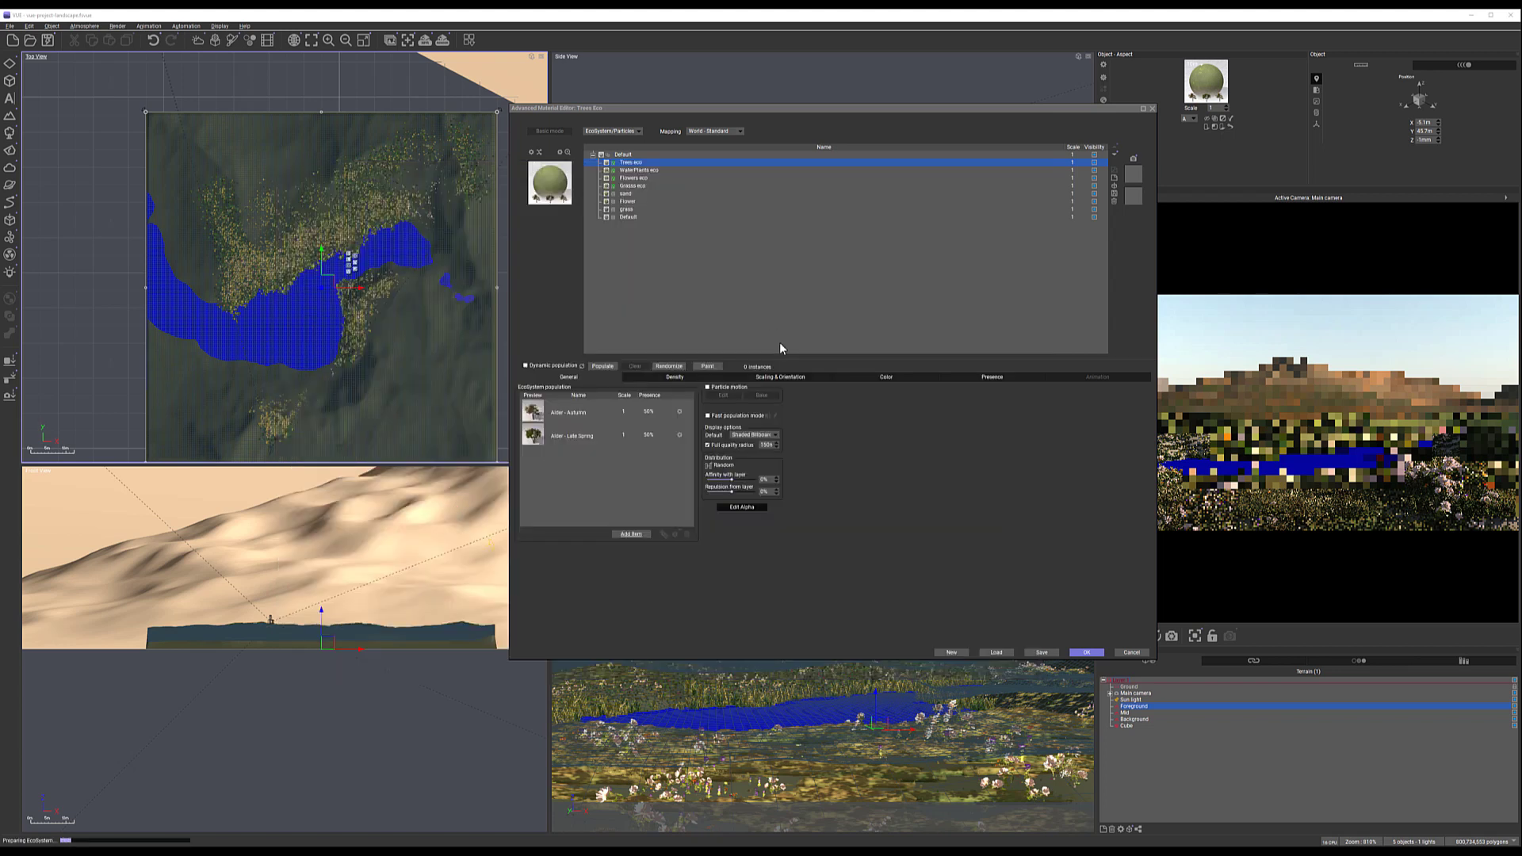
Add the Large European Ash - Summer tree from the Trees collection to the Trees layer's population
left_click(626, 533)
left_click(658, 547)
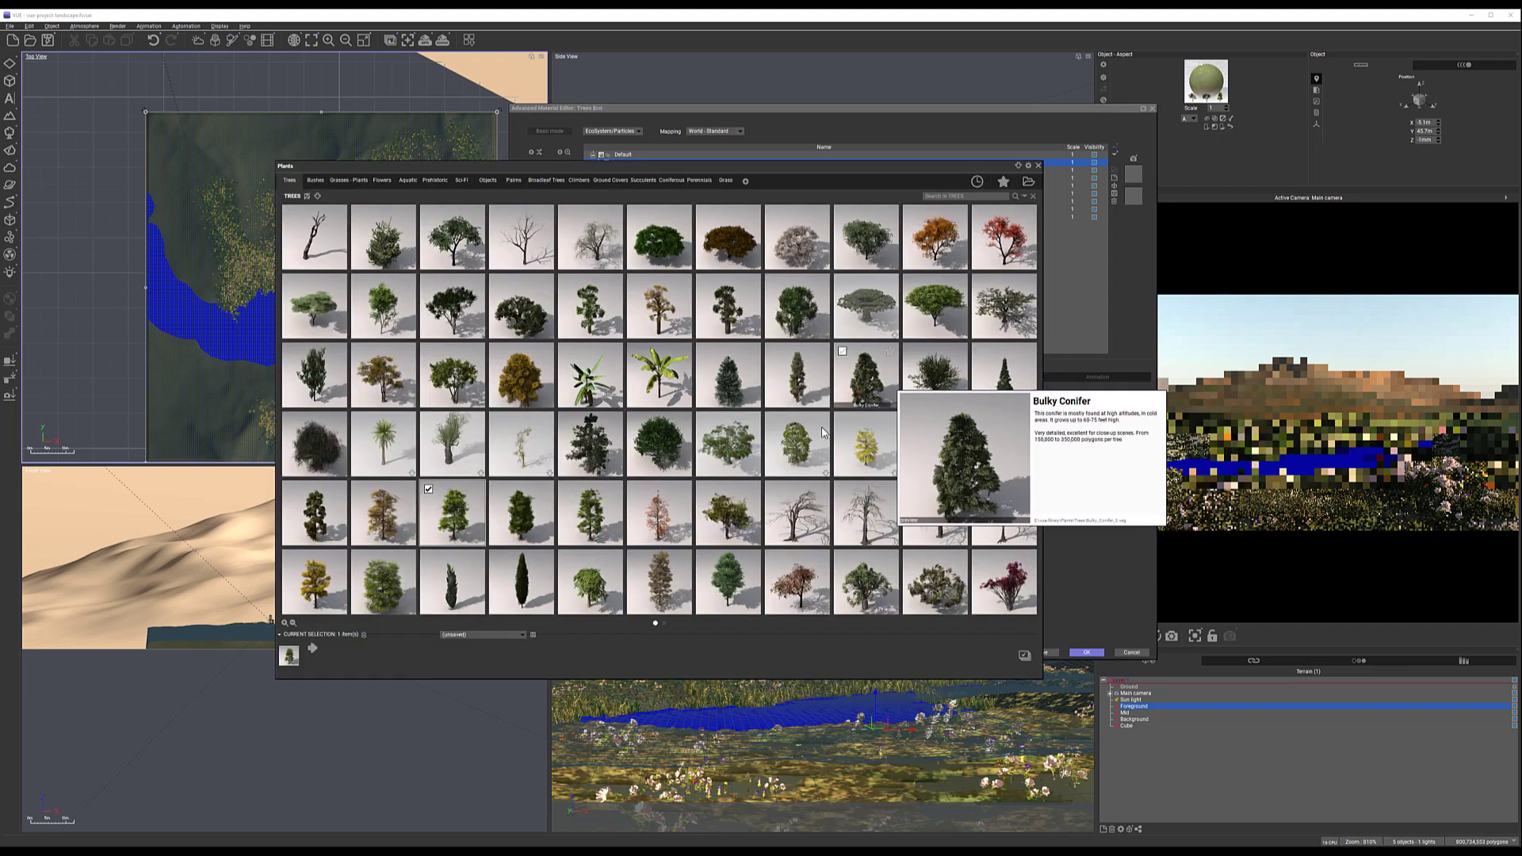
mouse_move(1017, 444)
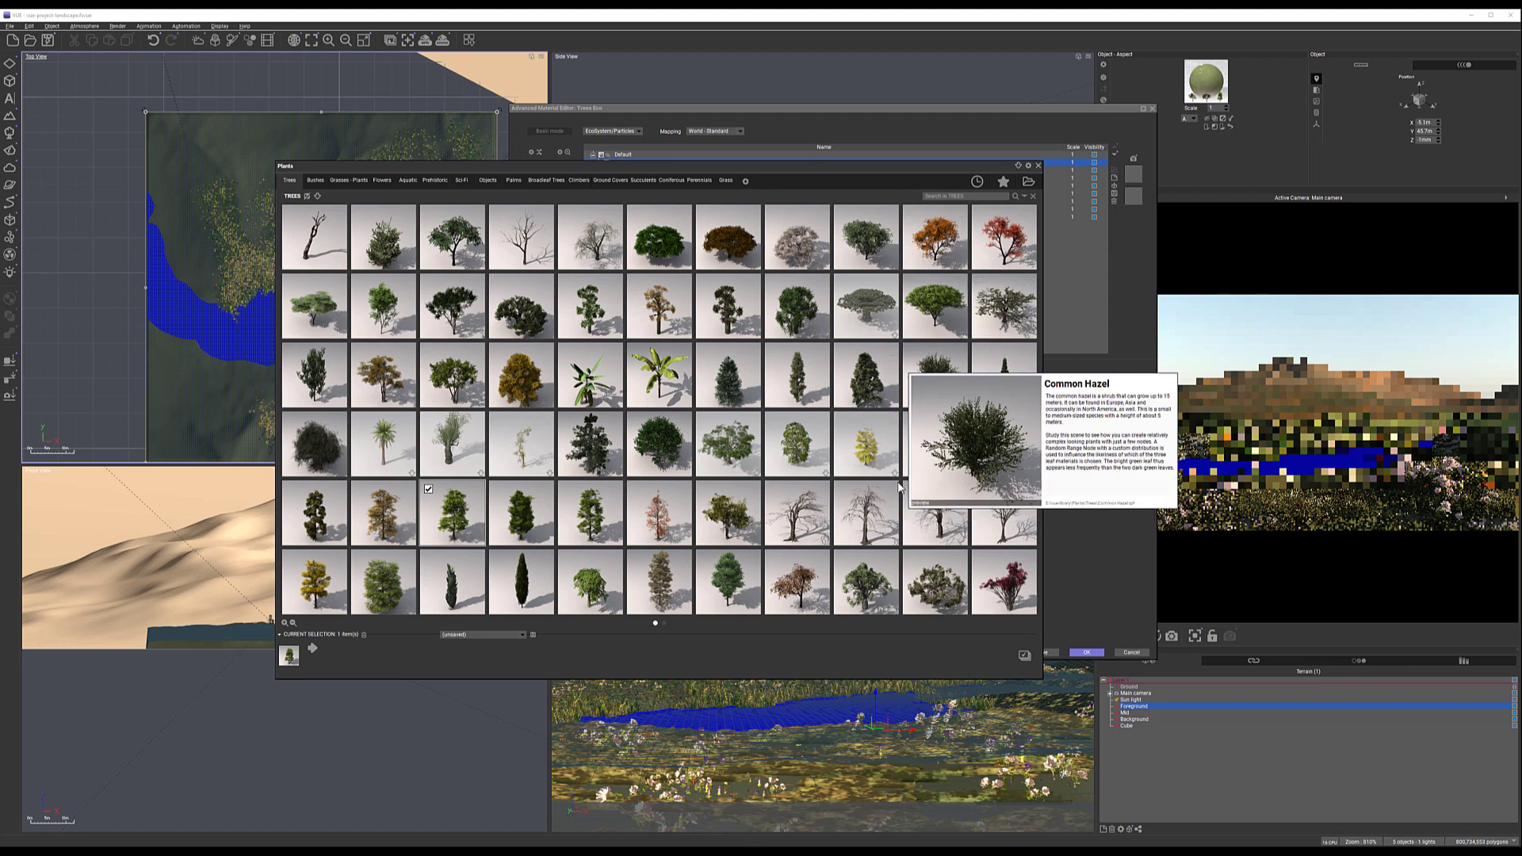
mouse_move(736, 519)
mouse_move(604, 520)
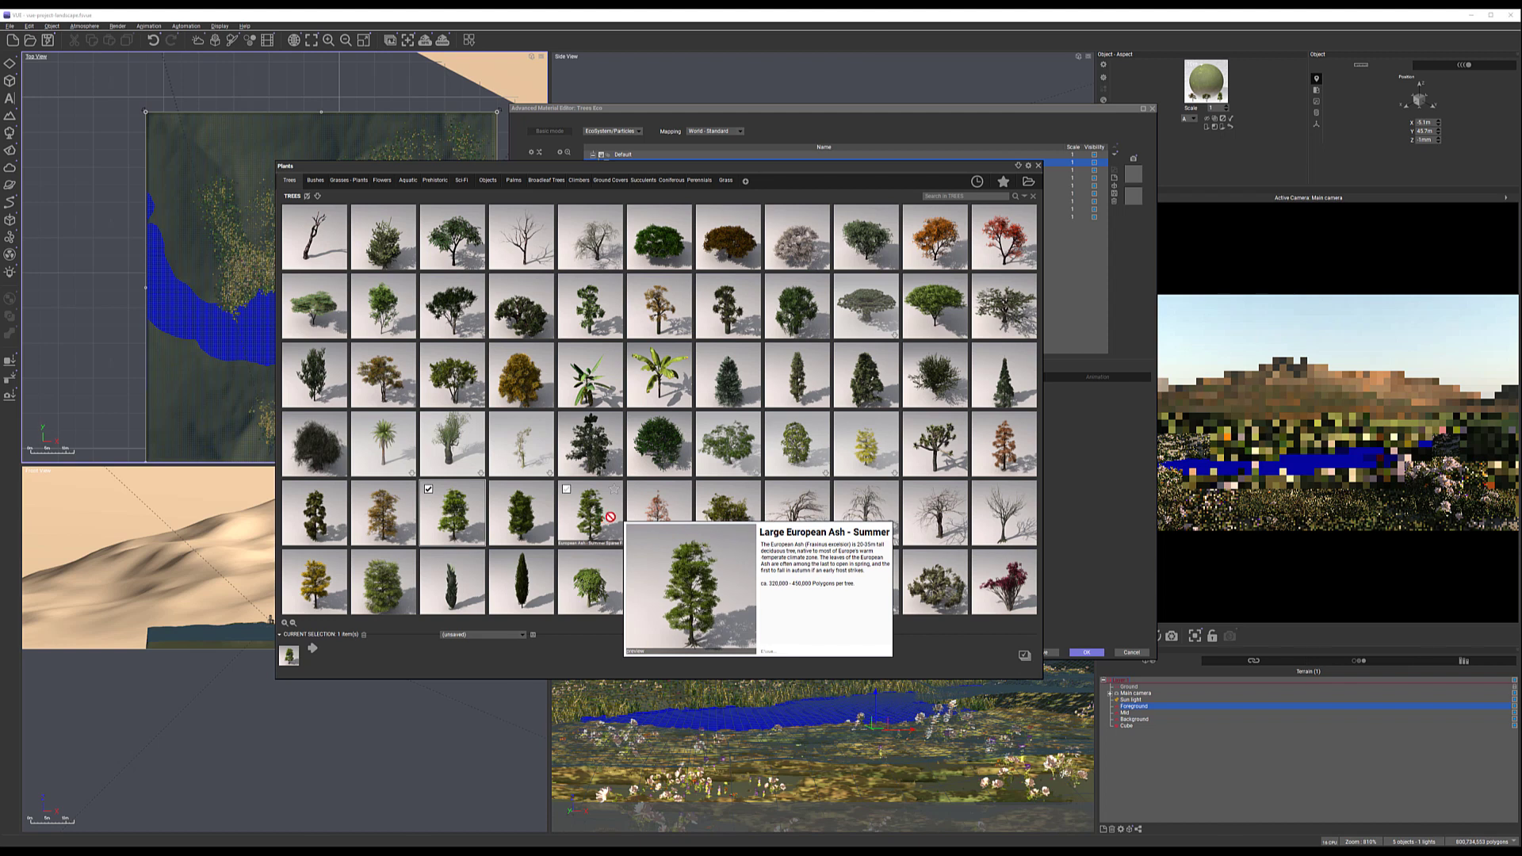
double_click(612, 514)
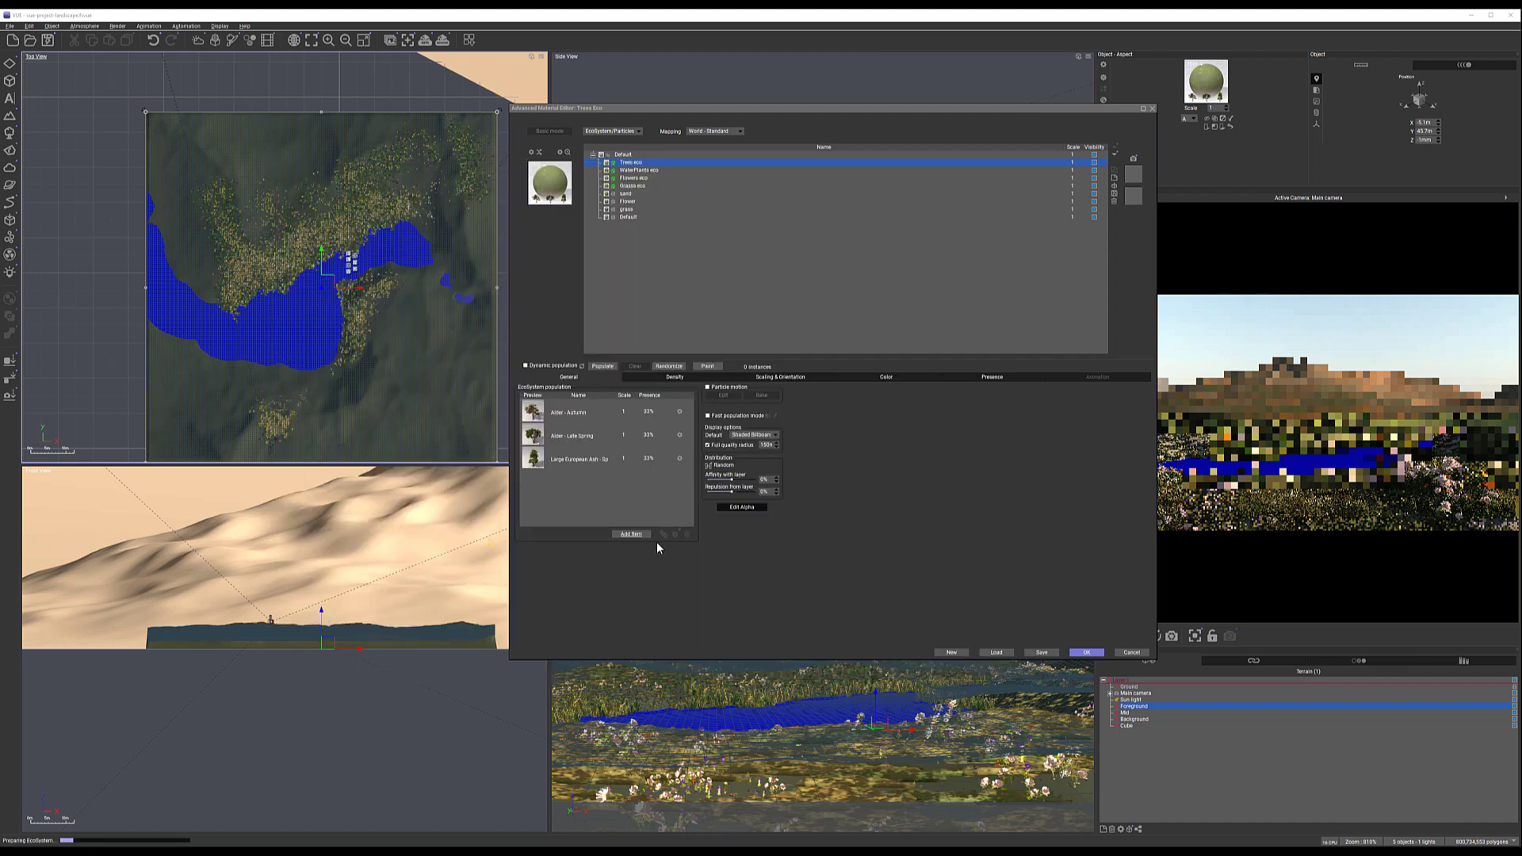
Add the White Fir (Mature) conifer from the Trees collection to the Trees layer's population
left_click(631, 533)
left_click(698, 546)
mouse_move(783, 549)
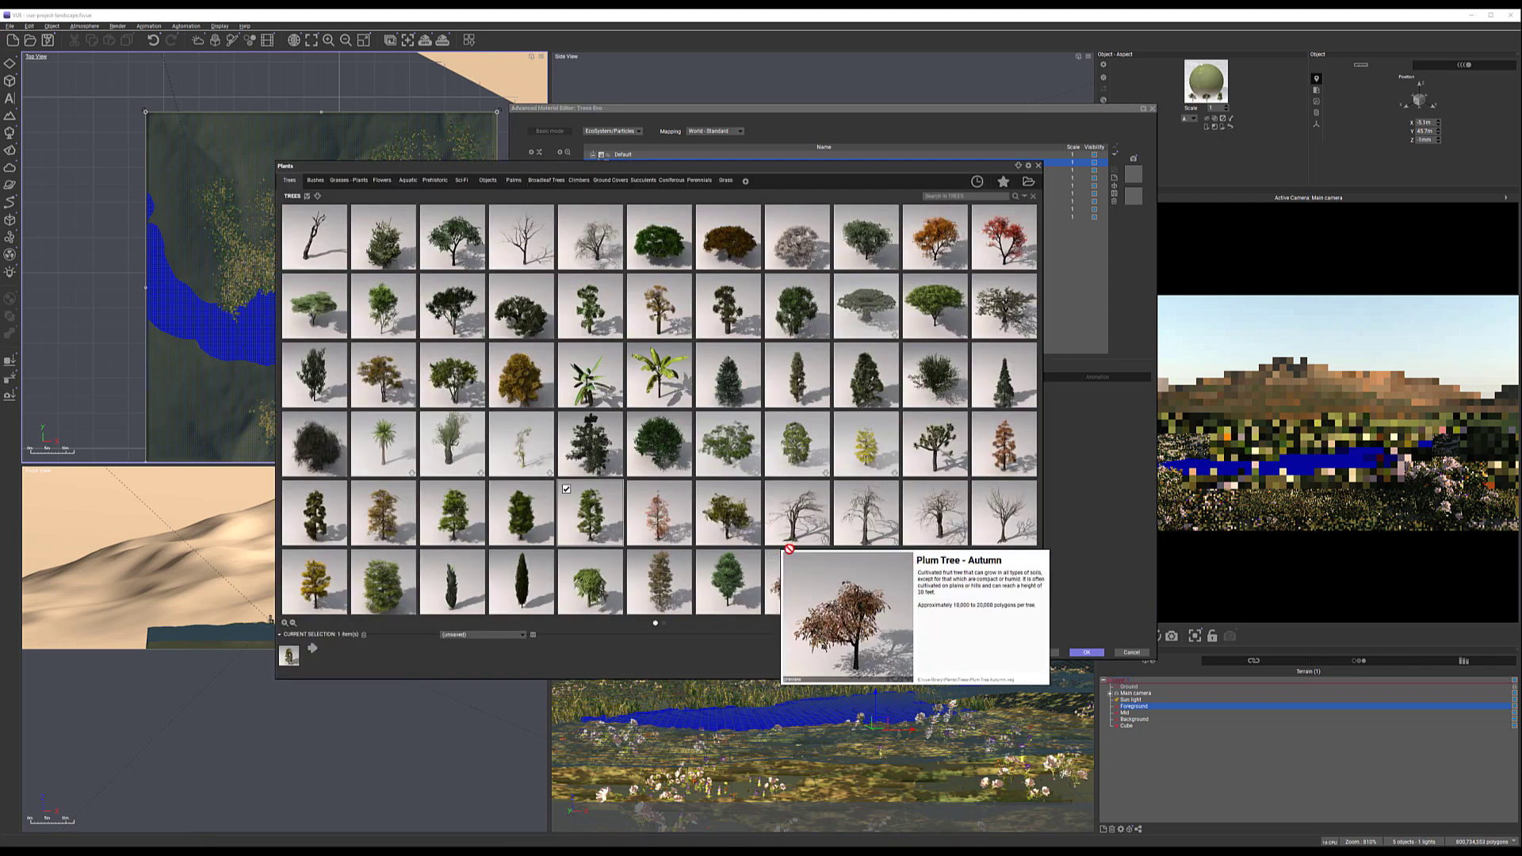
scroll(559, 563, "down", 1)
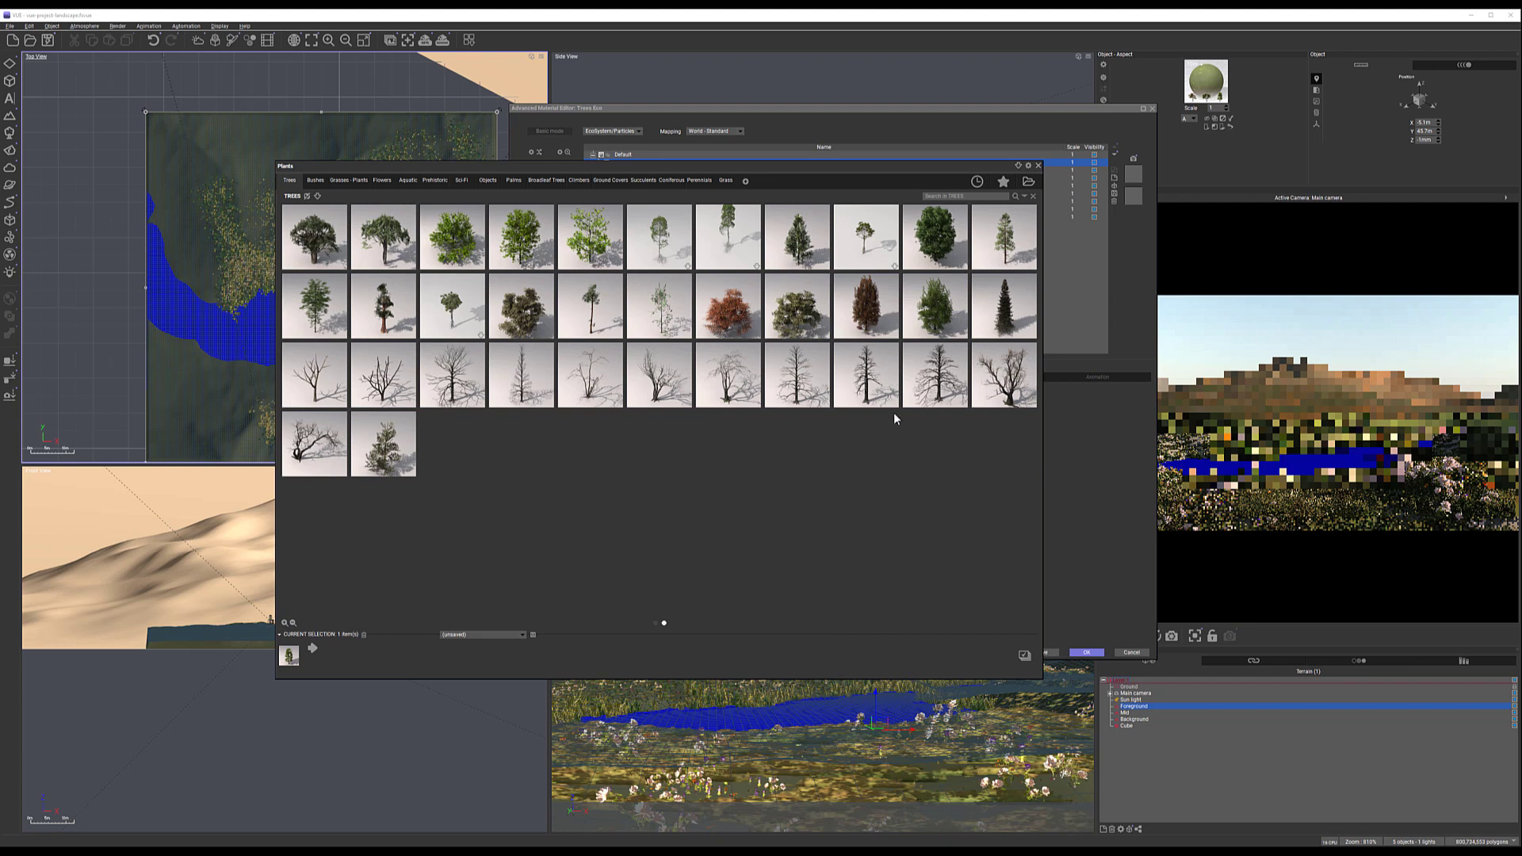
double_click(1003, 309)
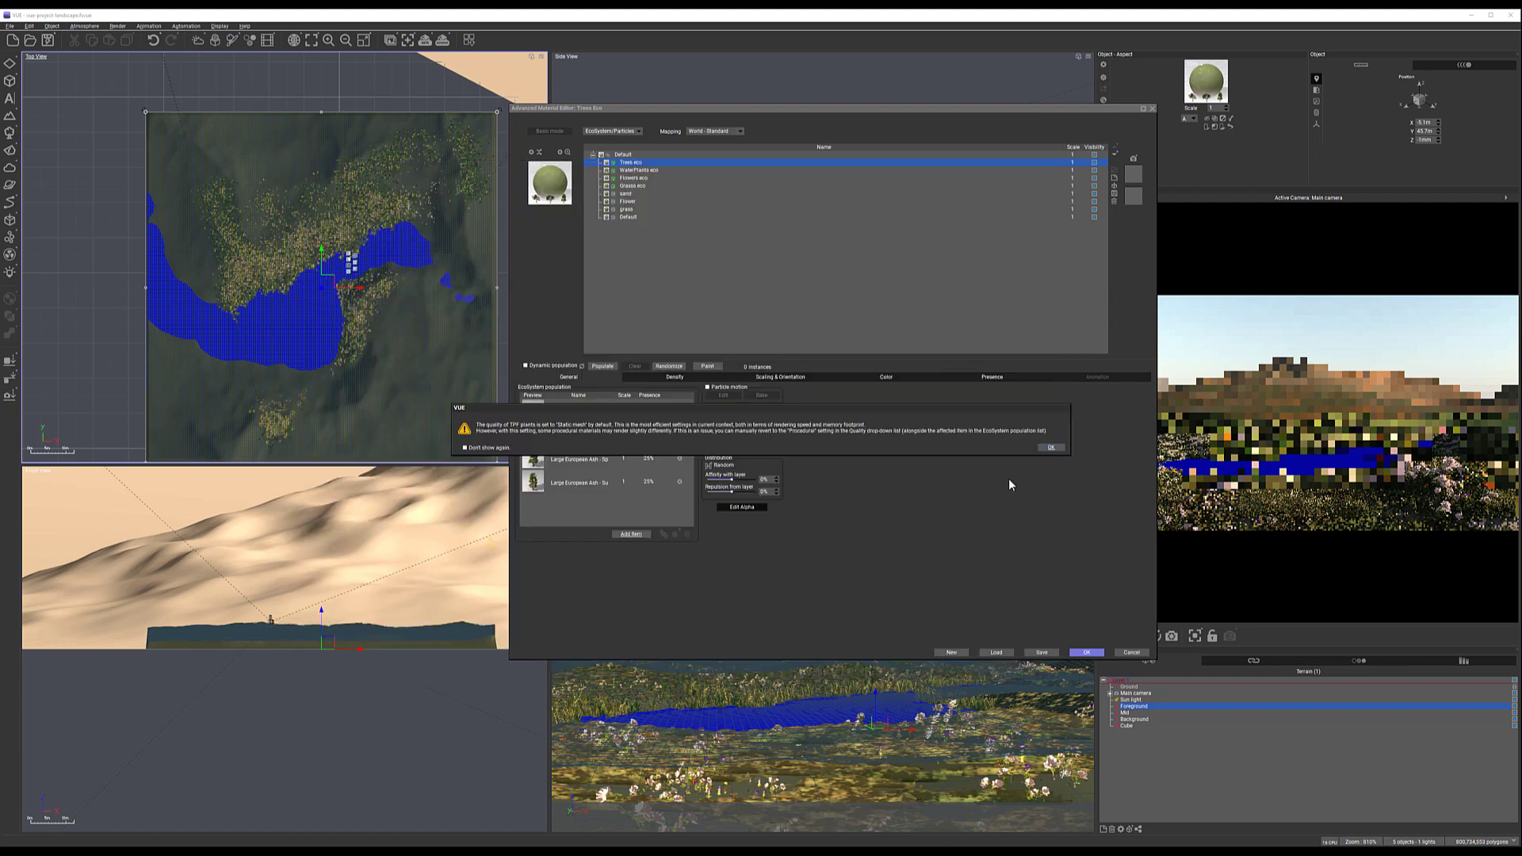
left_click(1050, 447)
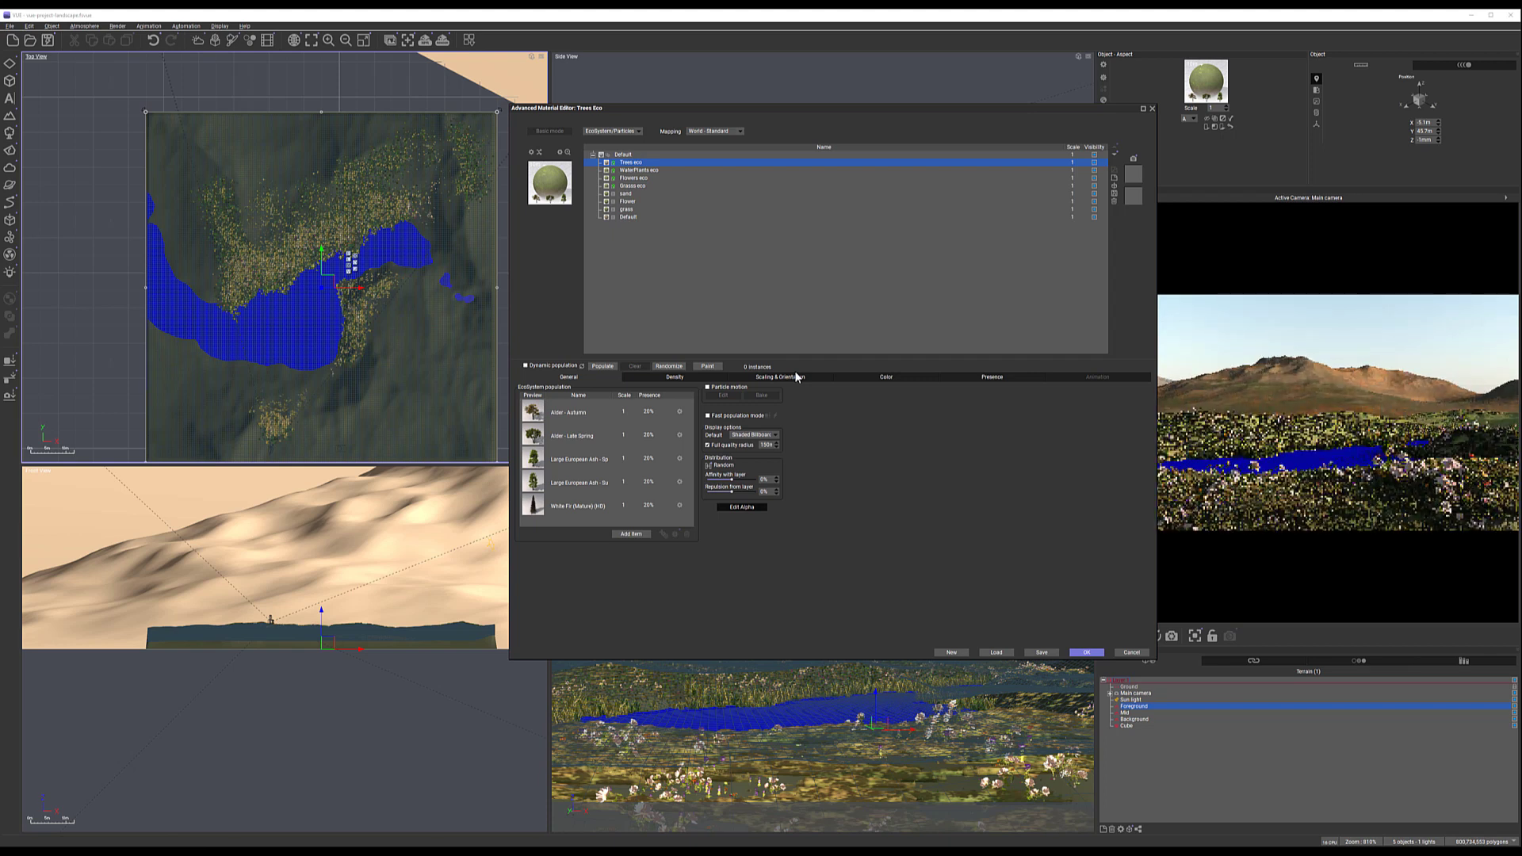
Add a tall, leafless Winter Tree from the Trees collection to the Trees layer's population
left_click(631, 534)
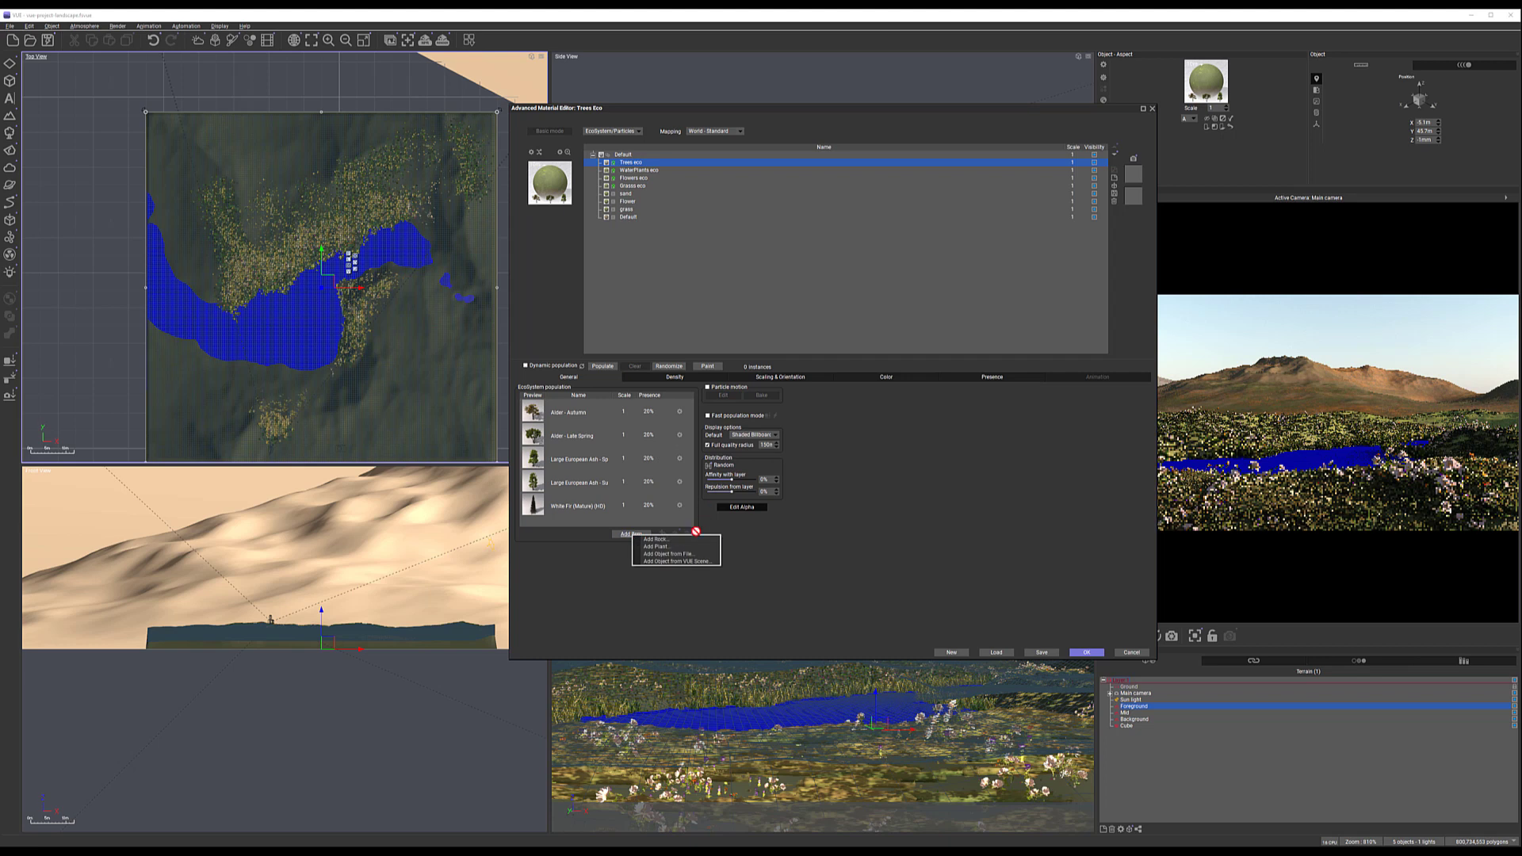
left_click(678, 546)
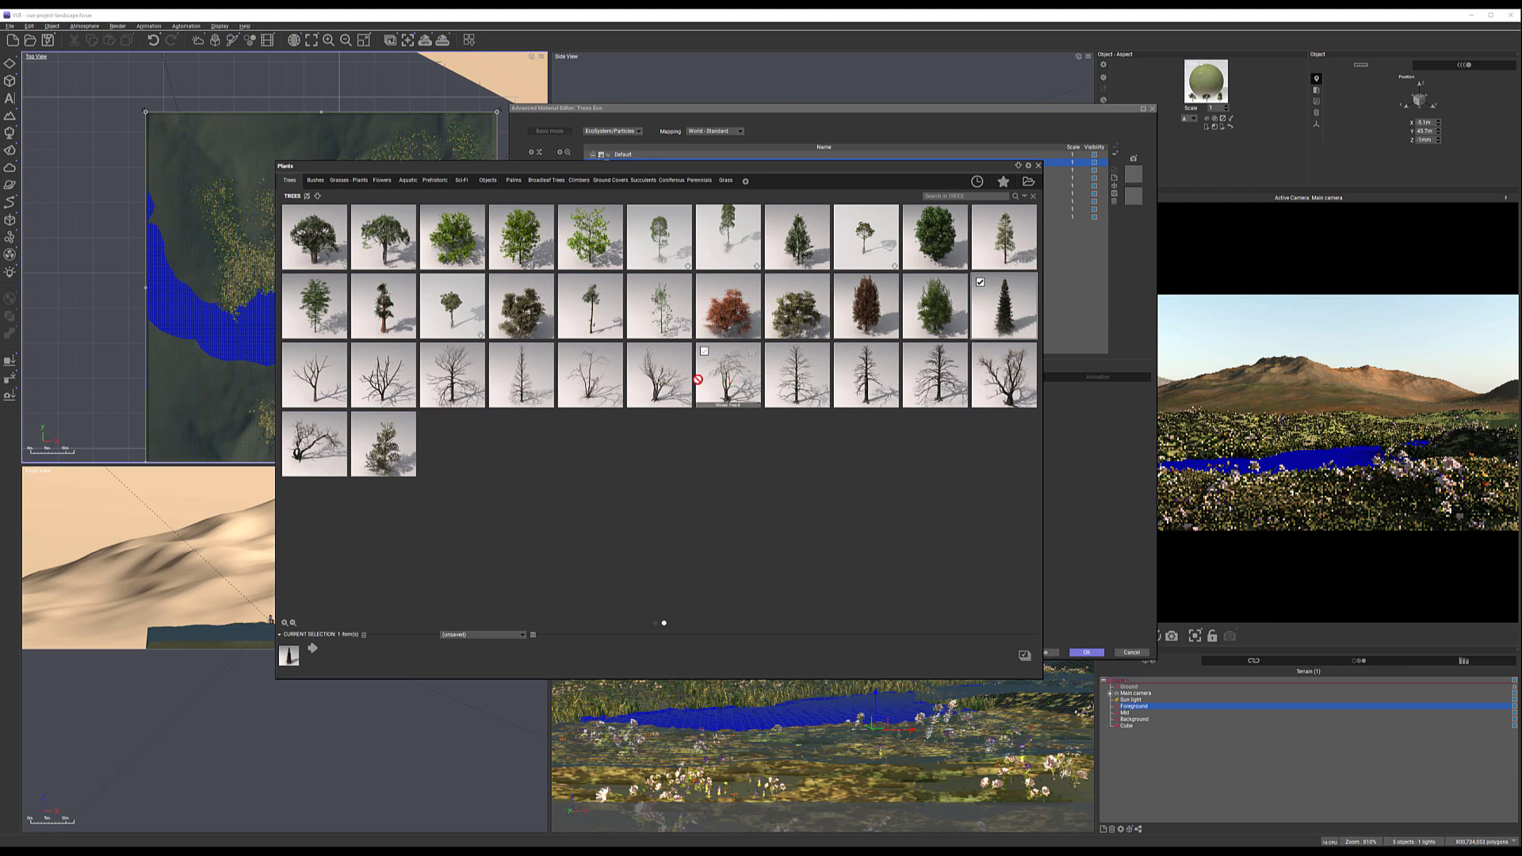
double_click(528, 377)
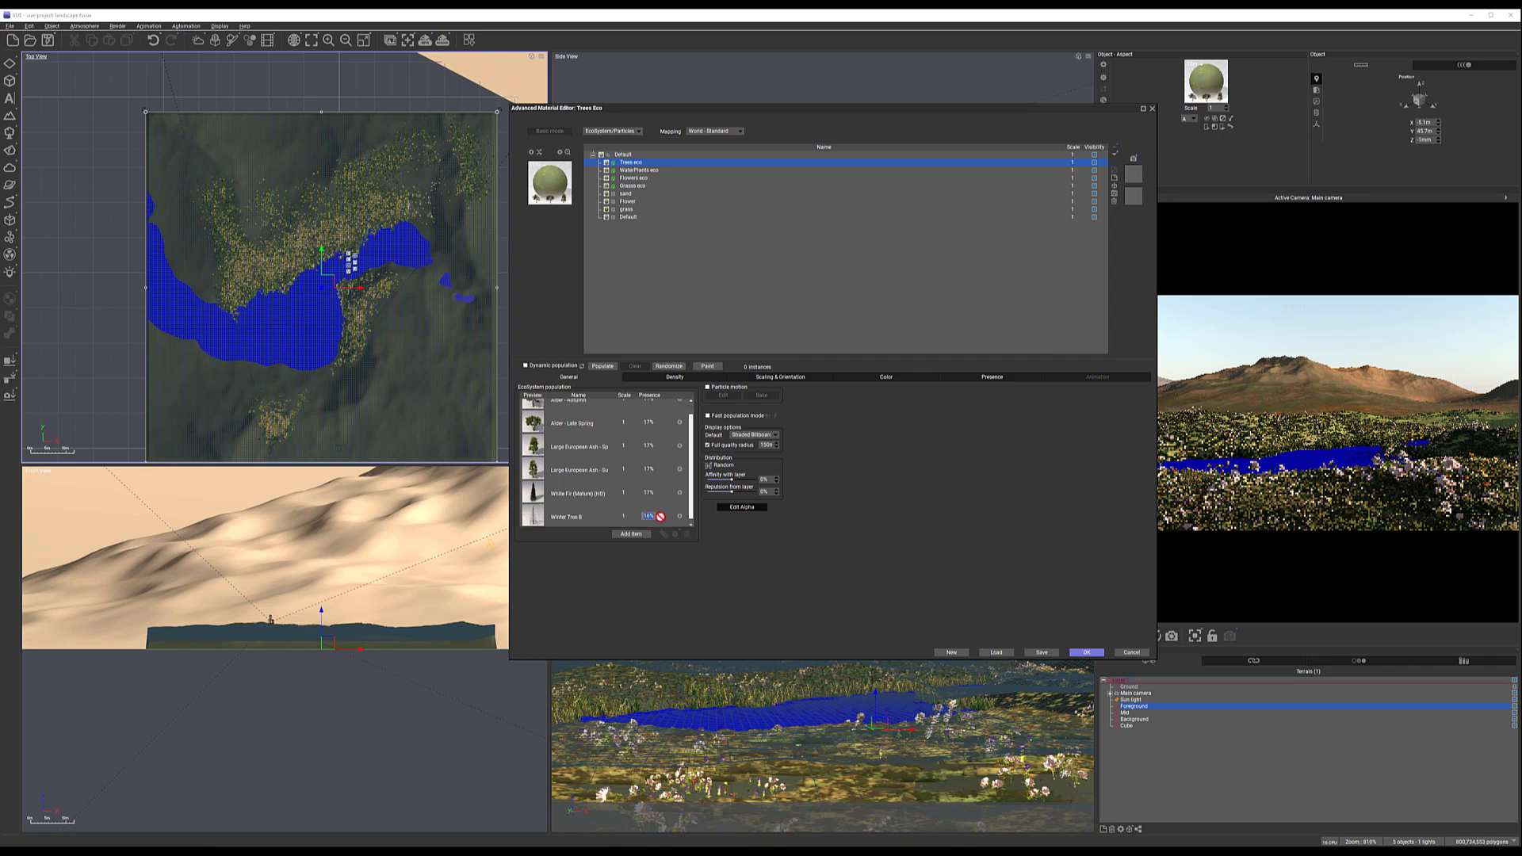
Set the presence of the White Fir to 12% and of the Winter Tree to 5% in the Trees population
left_click(659, 518)
left_click(659, 517)
left_click(659, 518)
left_click(659, 518)
left_click(660, 518)
left_click(659, 517)
left_click(660, 518)
left_click(659, 518)
left_click(659, 518)
left_click(660, 494)
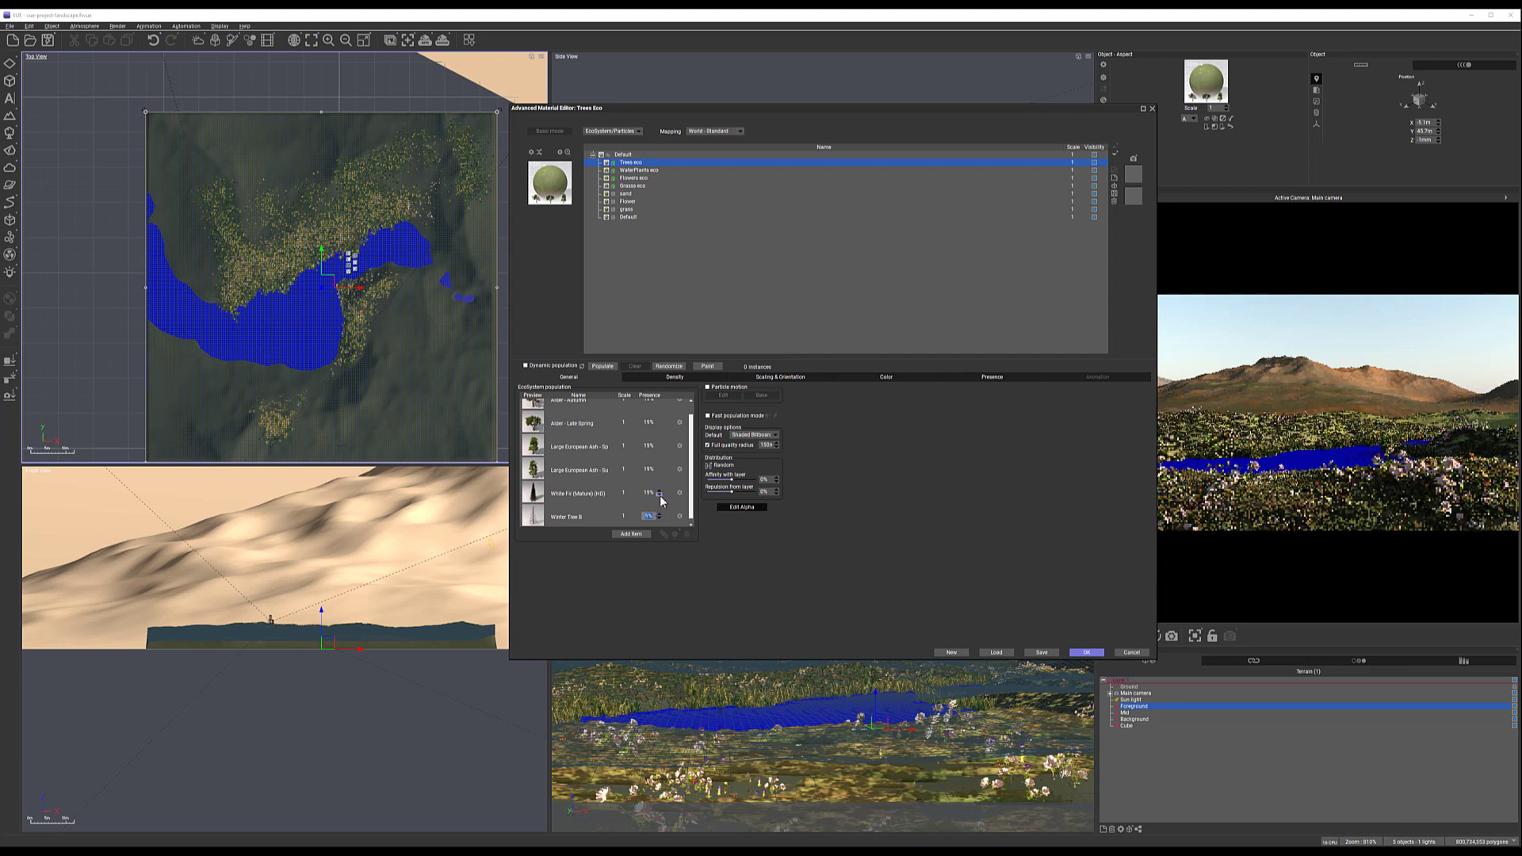
left_click(659, 496)
left_click(659, 495)
left_click(660, 495)
left_click(659, 495)
left_click(659, 495)
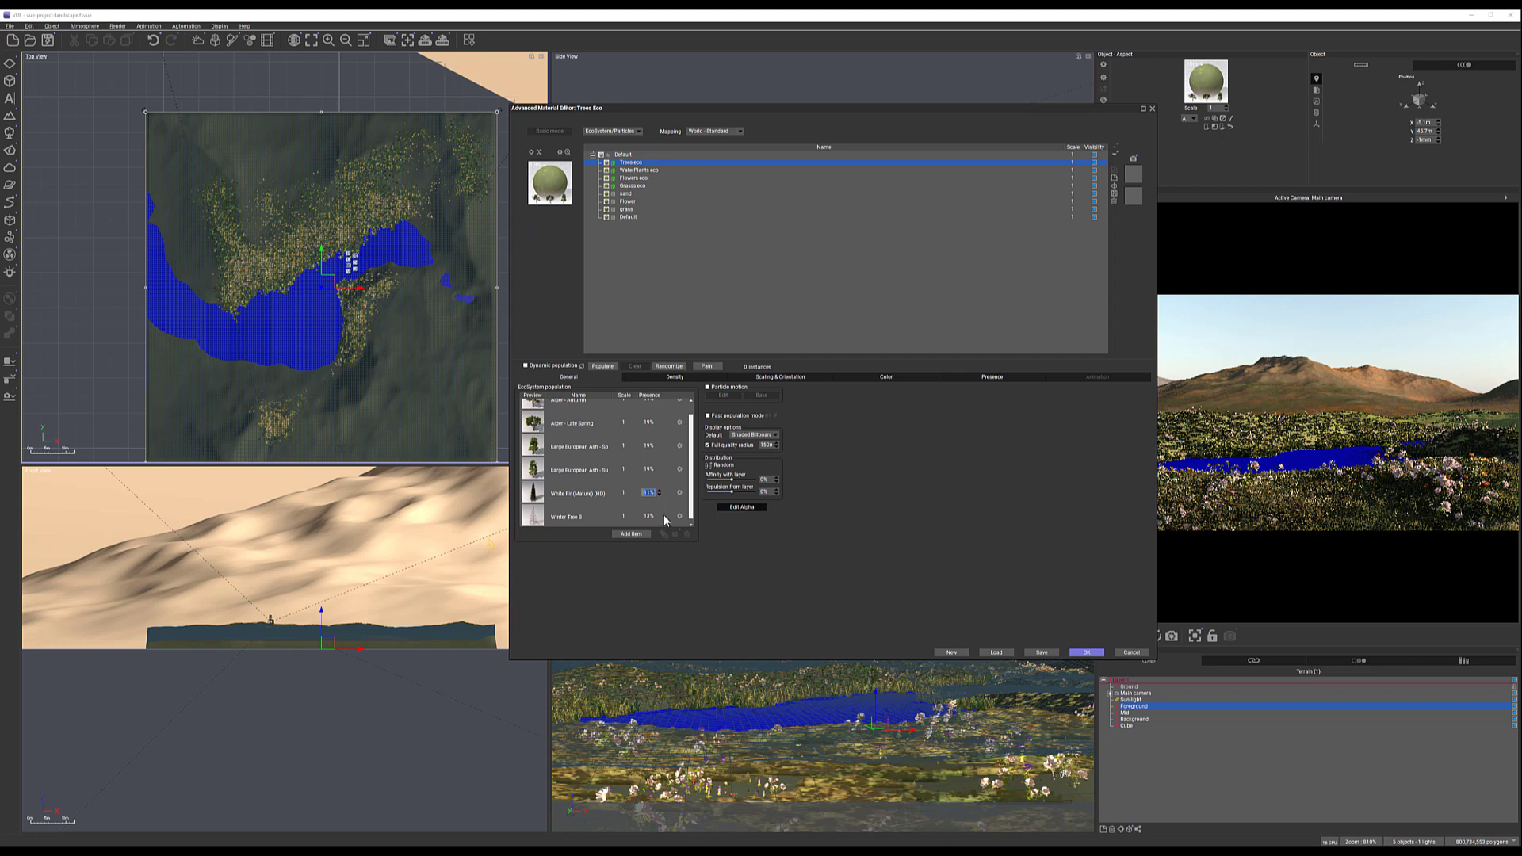
left_click(661, 517)
left_click(661, 518)
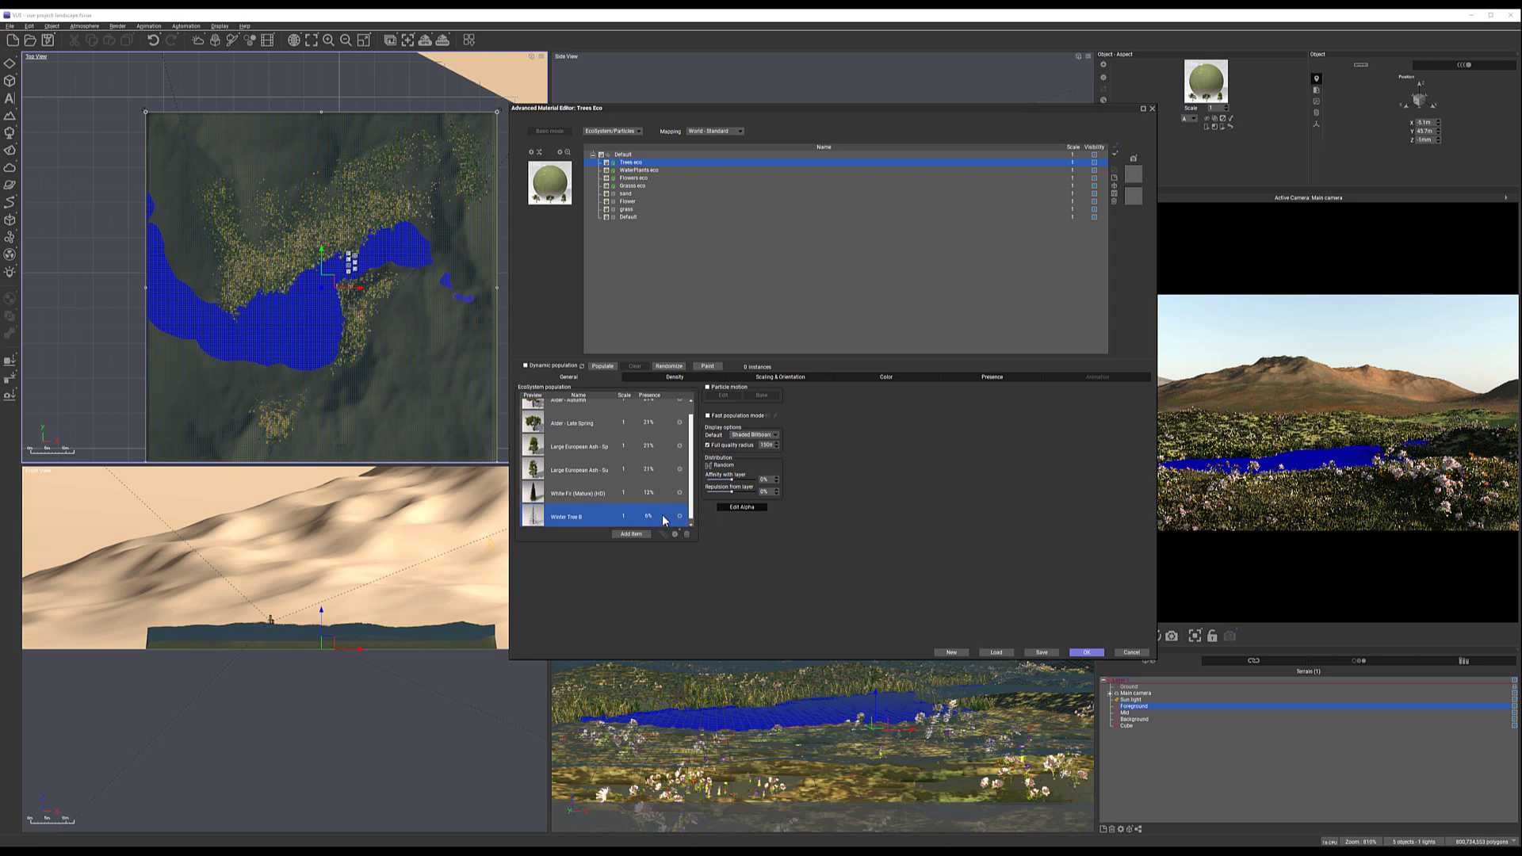
left_click(662, 518)
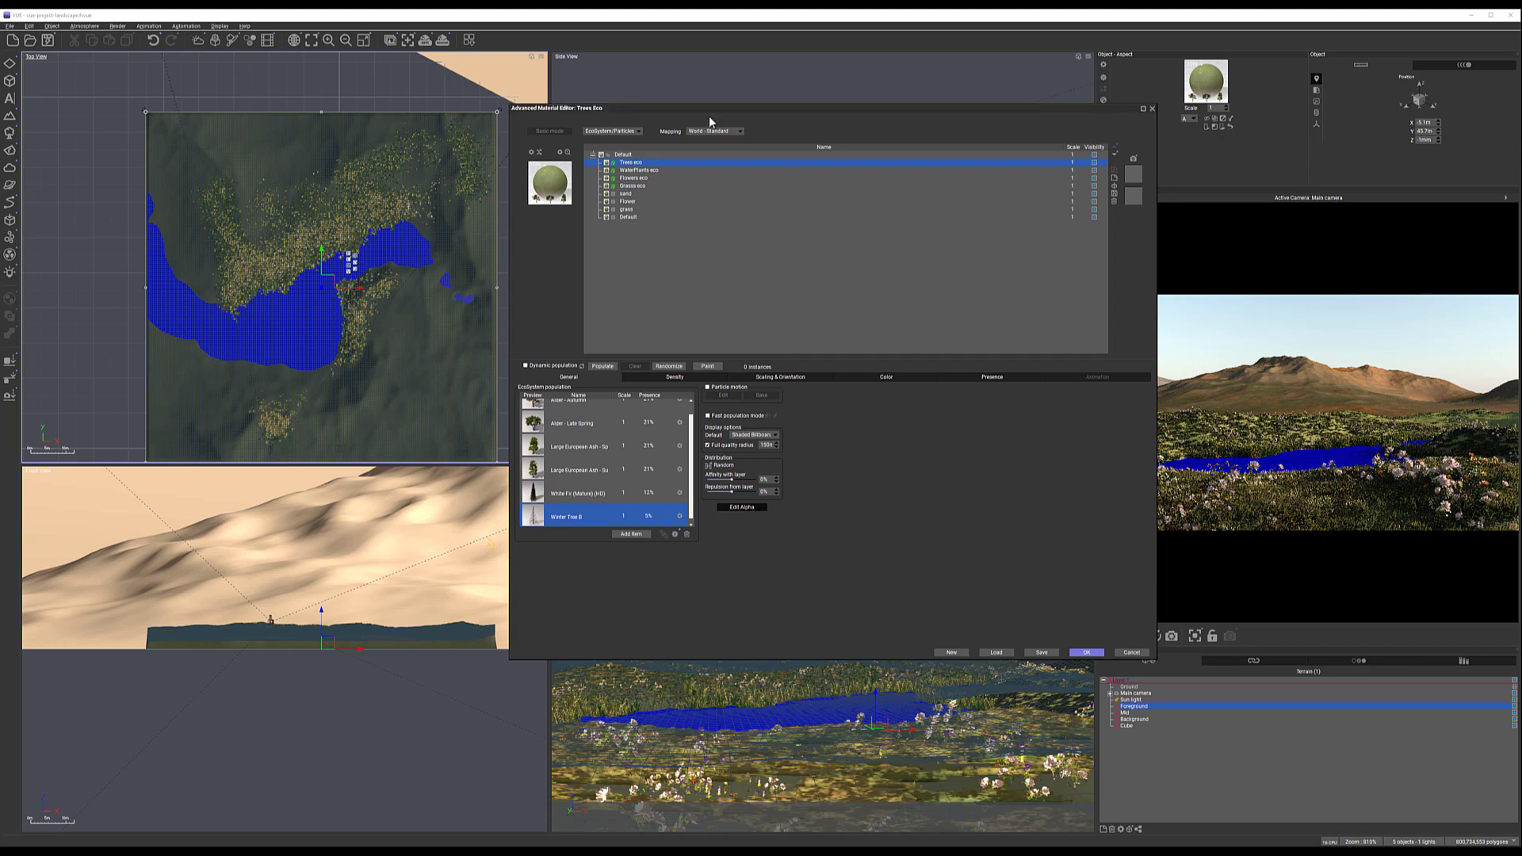
Paint a few test trees with the EcoPainter on the foreground terrain's northwest slope, above the lake
left_click_drag(722, 107, 798, 109)
right_click_drag(389, 194, 460, 241)
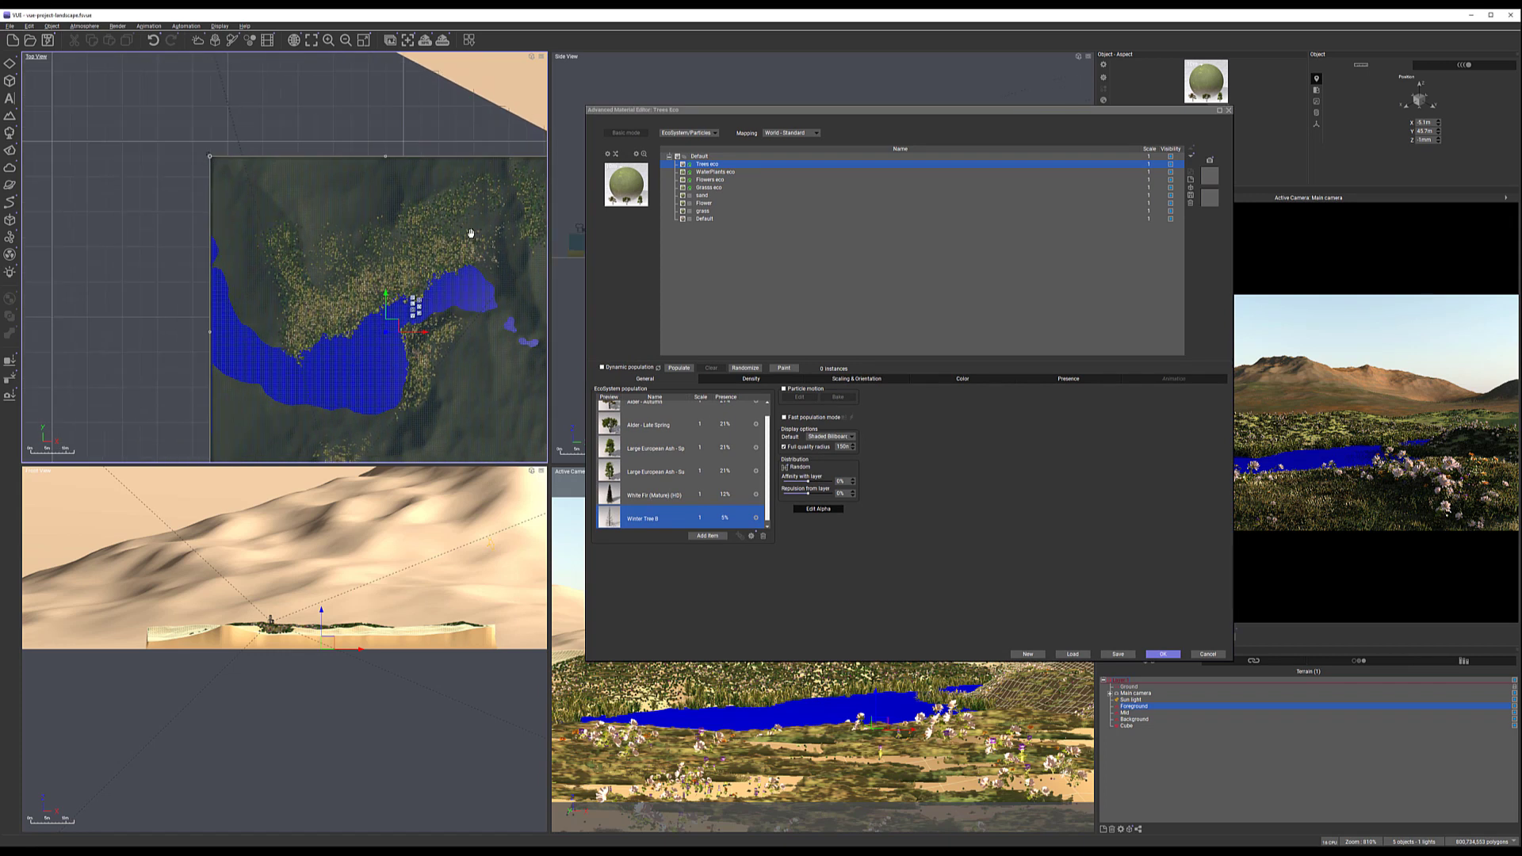
scroll(380, 238, "up", 2)
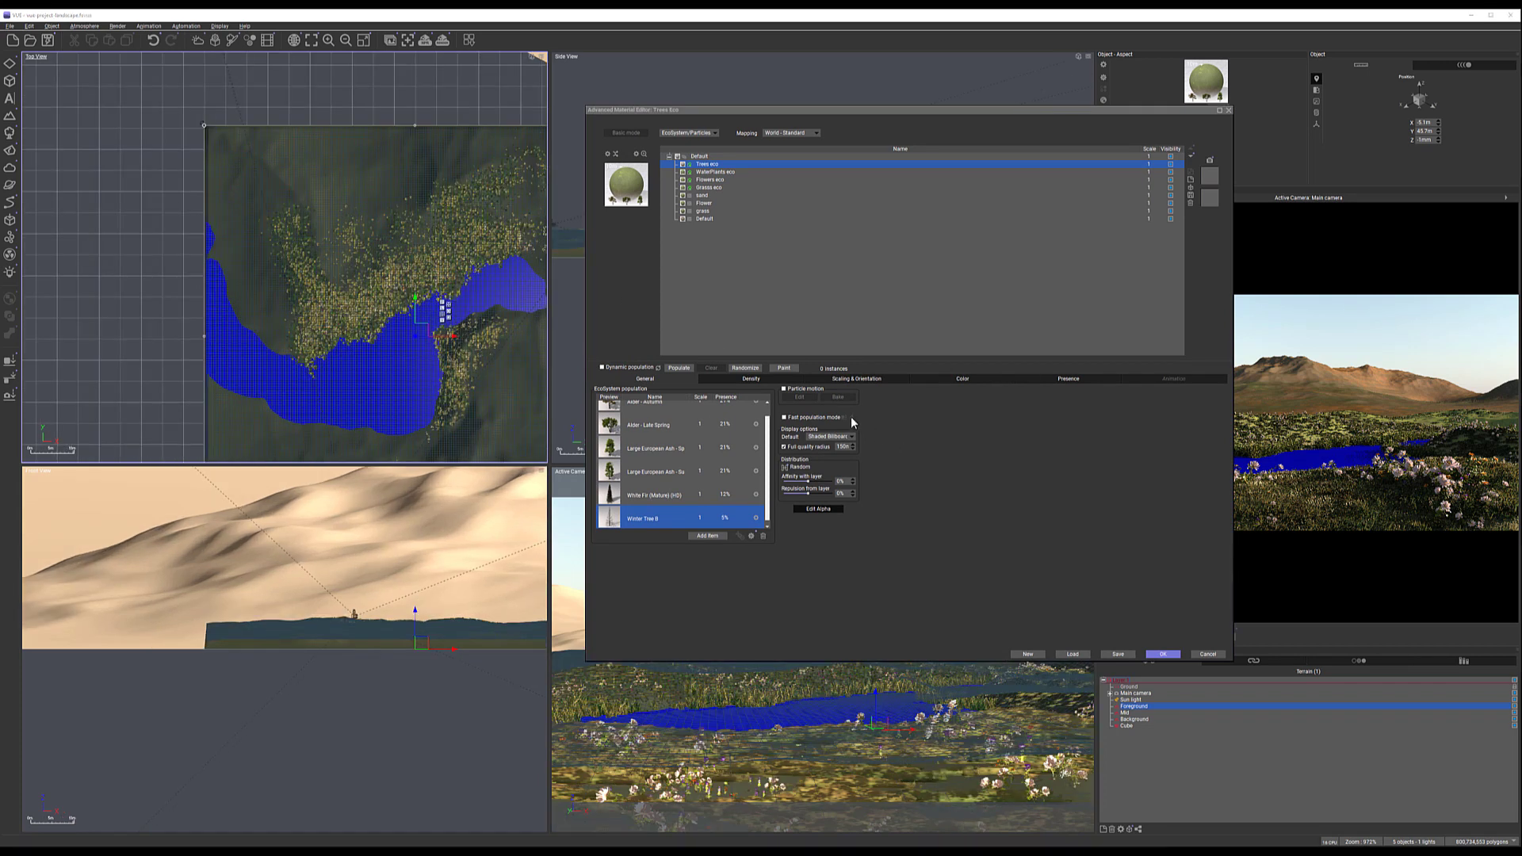
left_click(783, 368)
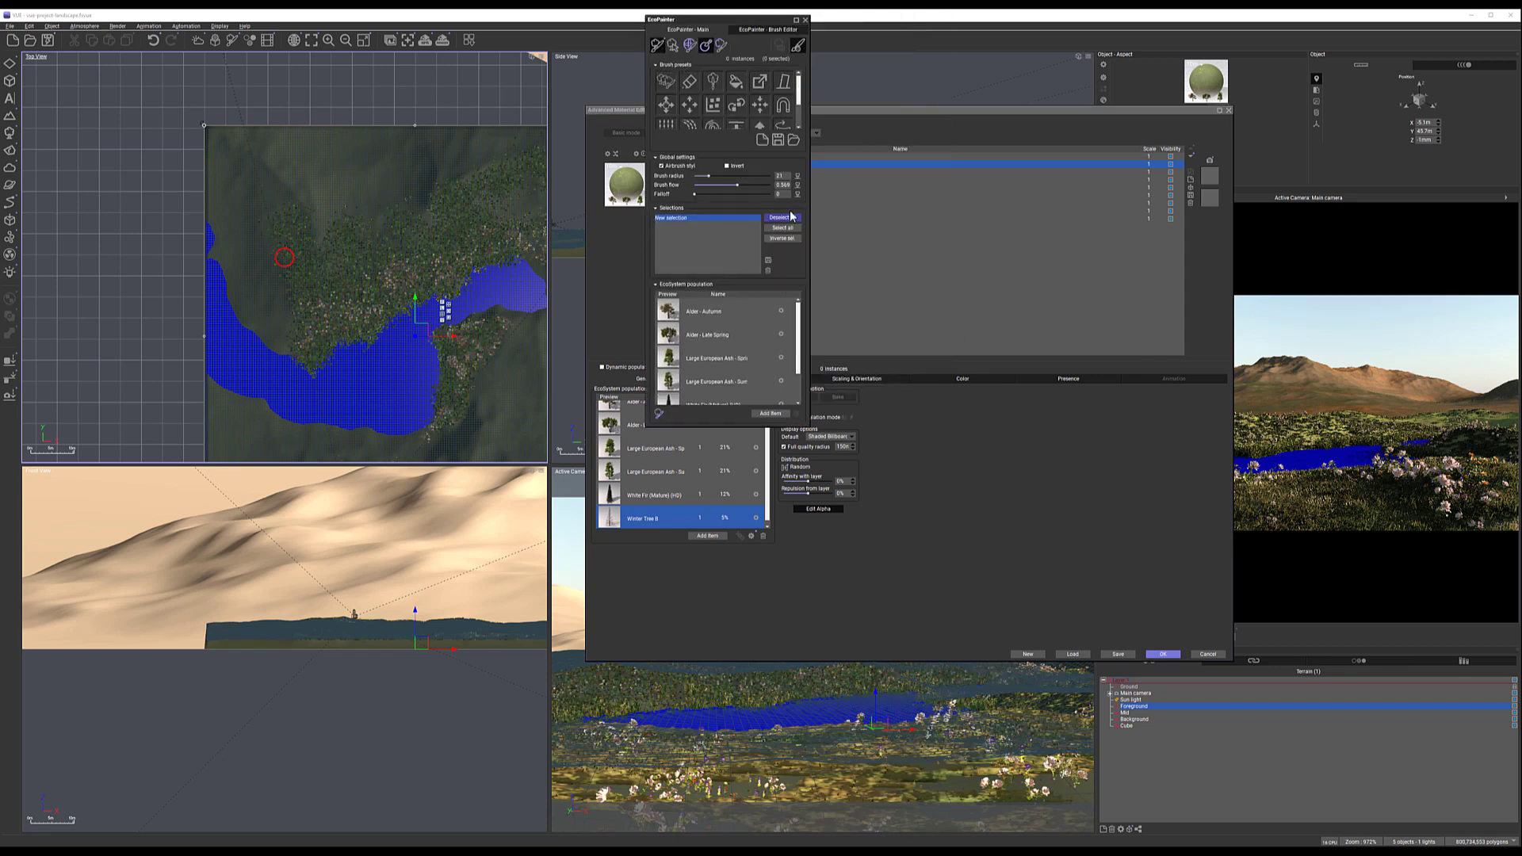
left_click(666, 82)
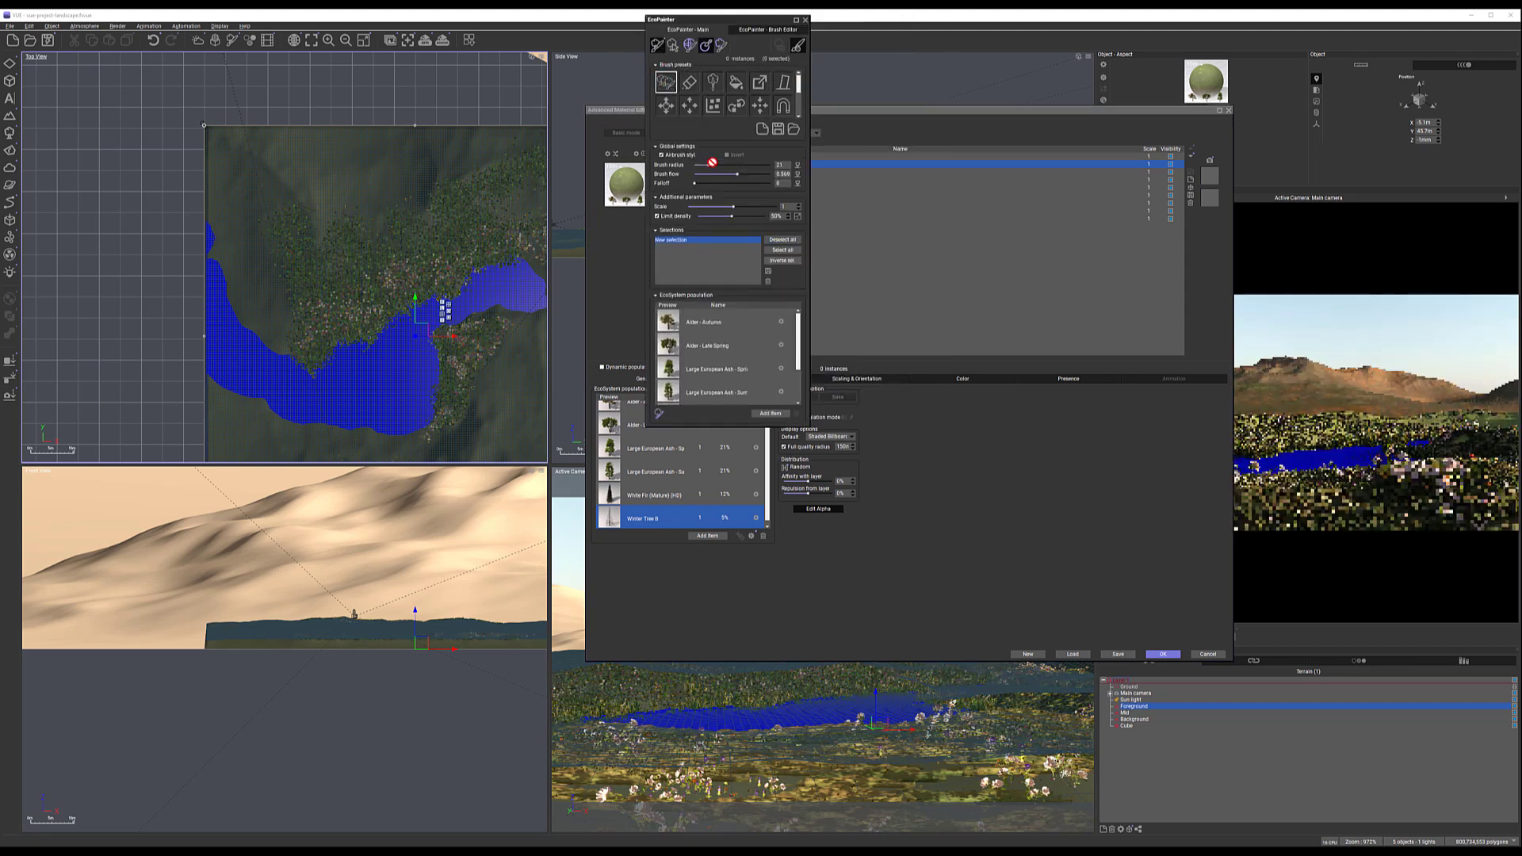
left_click(318, 193)
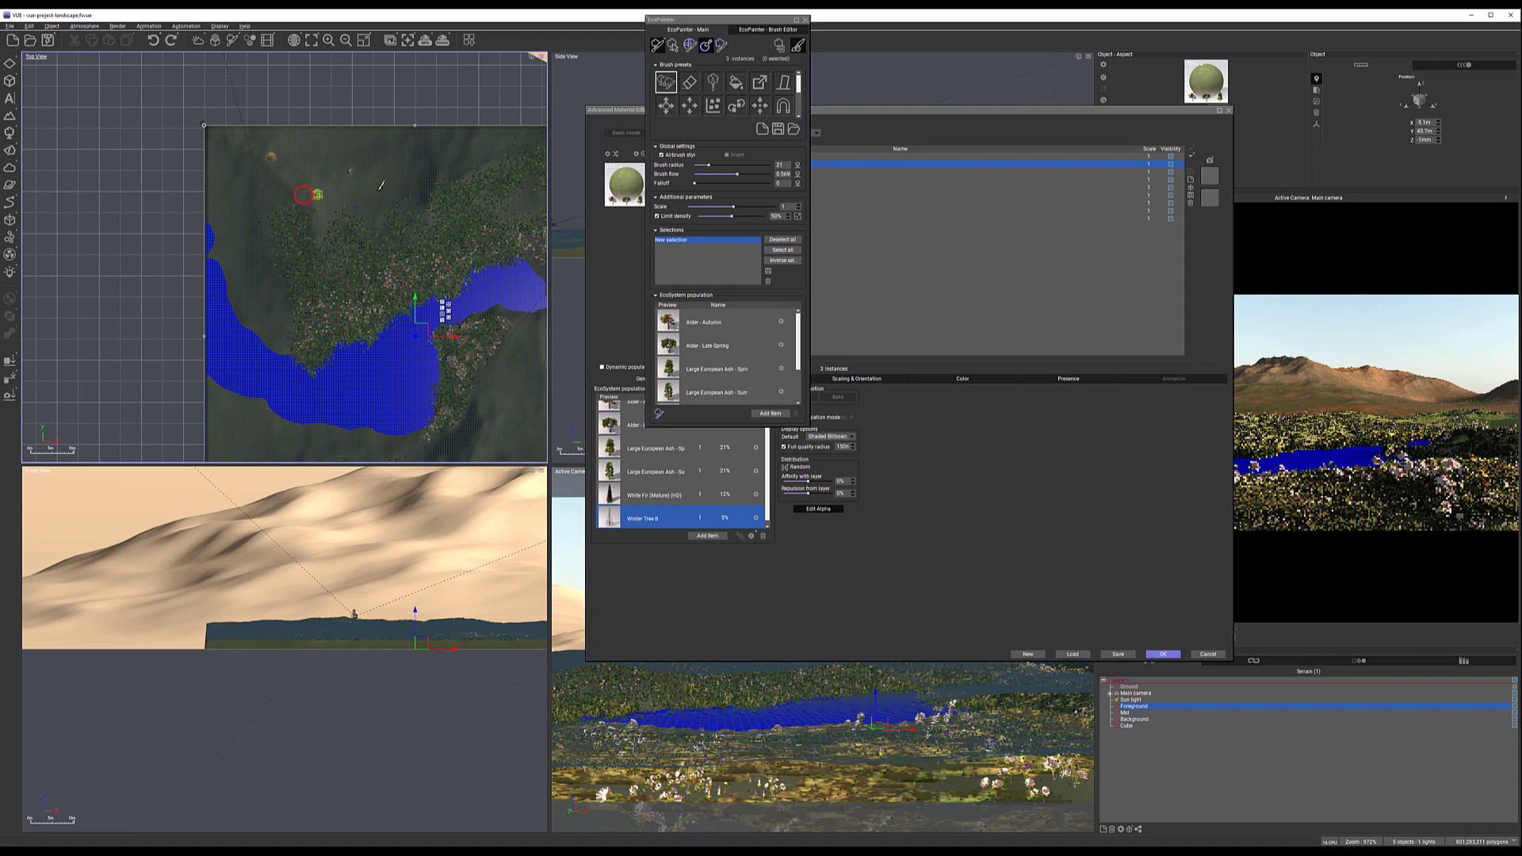
Erase the test trees from the foreground terrain with the EcoPainter's eraser brush
left_click_drag(1139, 111, 1024, 108)
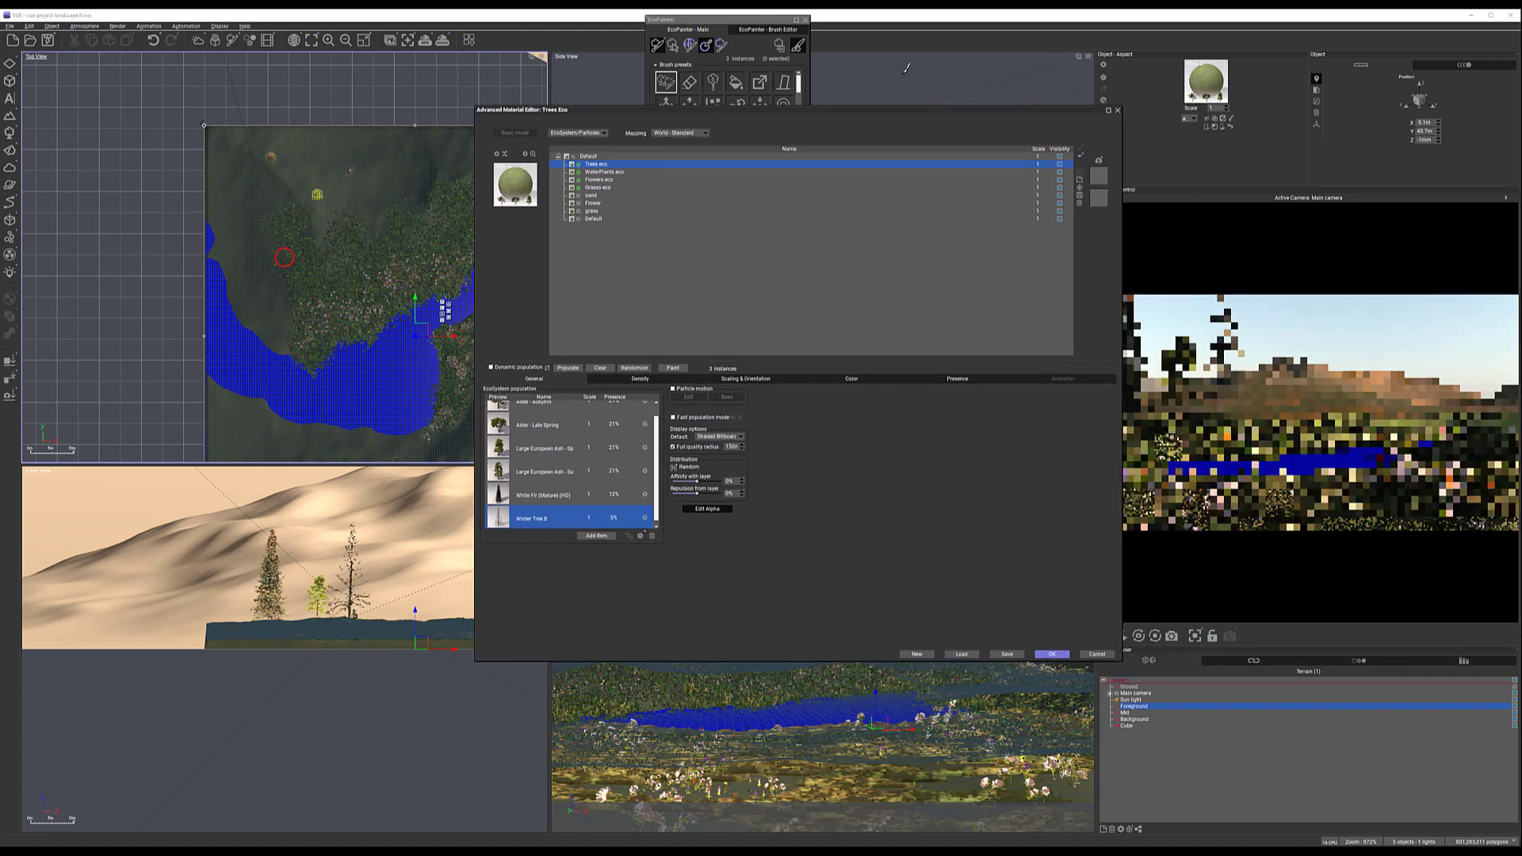
left_click(748, 29)
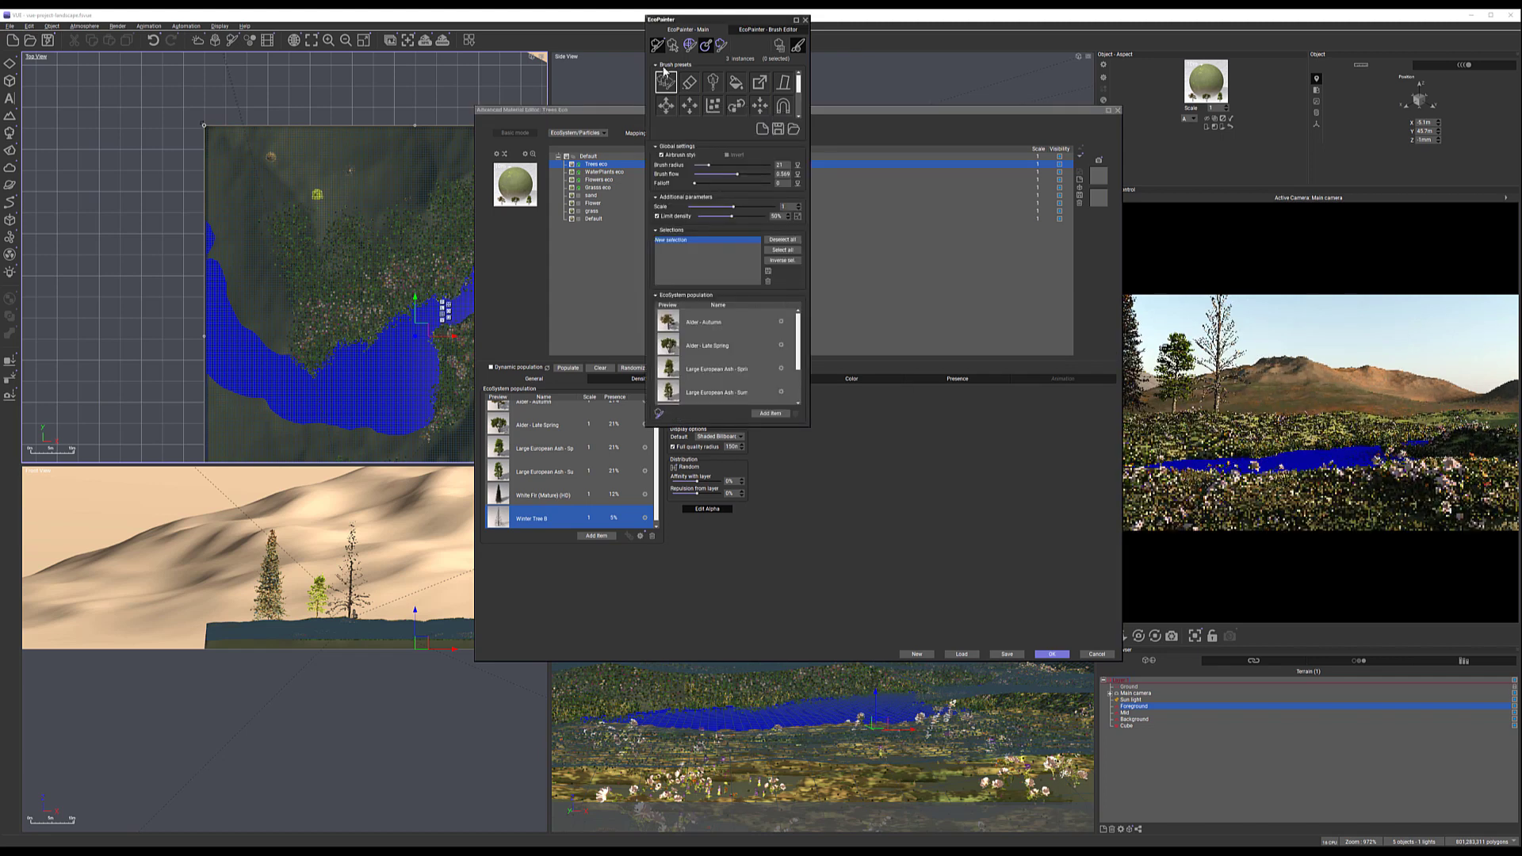
left_click(689, 81)
left_click(355, 167)
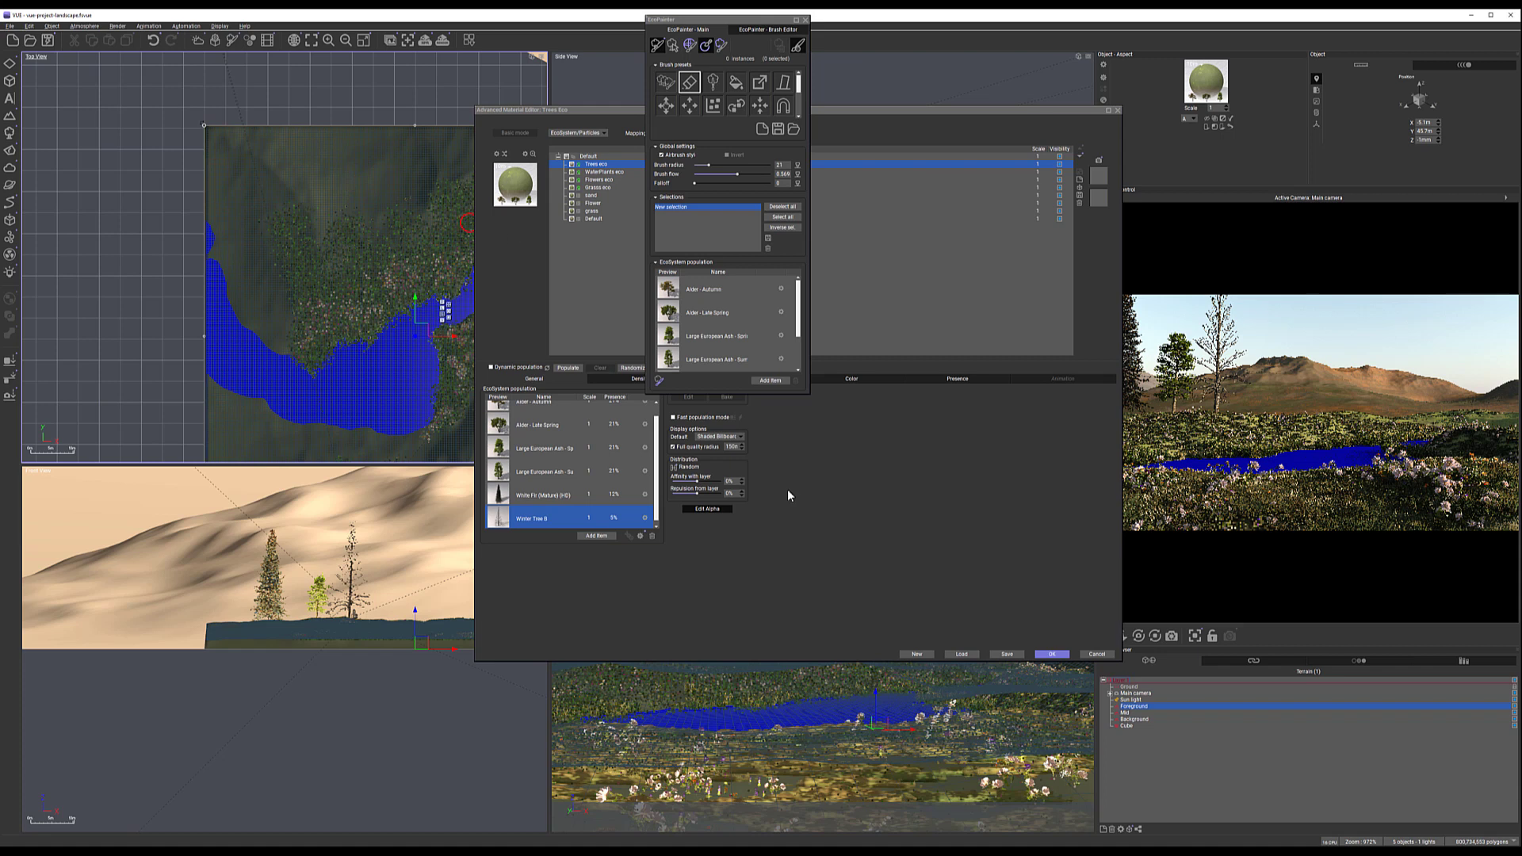
Reopen the EcoPainter for the Trees layer and set its painting brush to flow 0.755 and scale 0.63 with a higher density limit
left_click(600, 520)
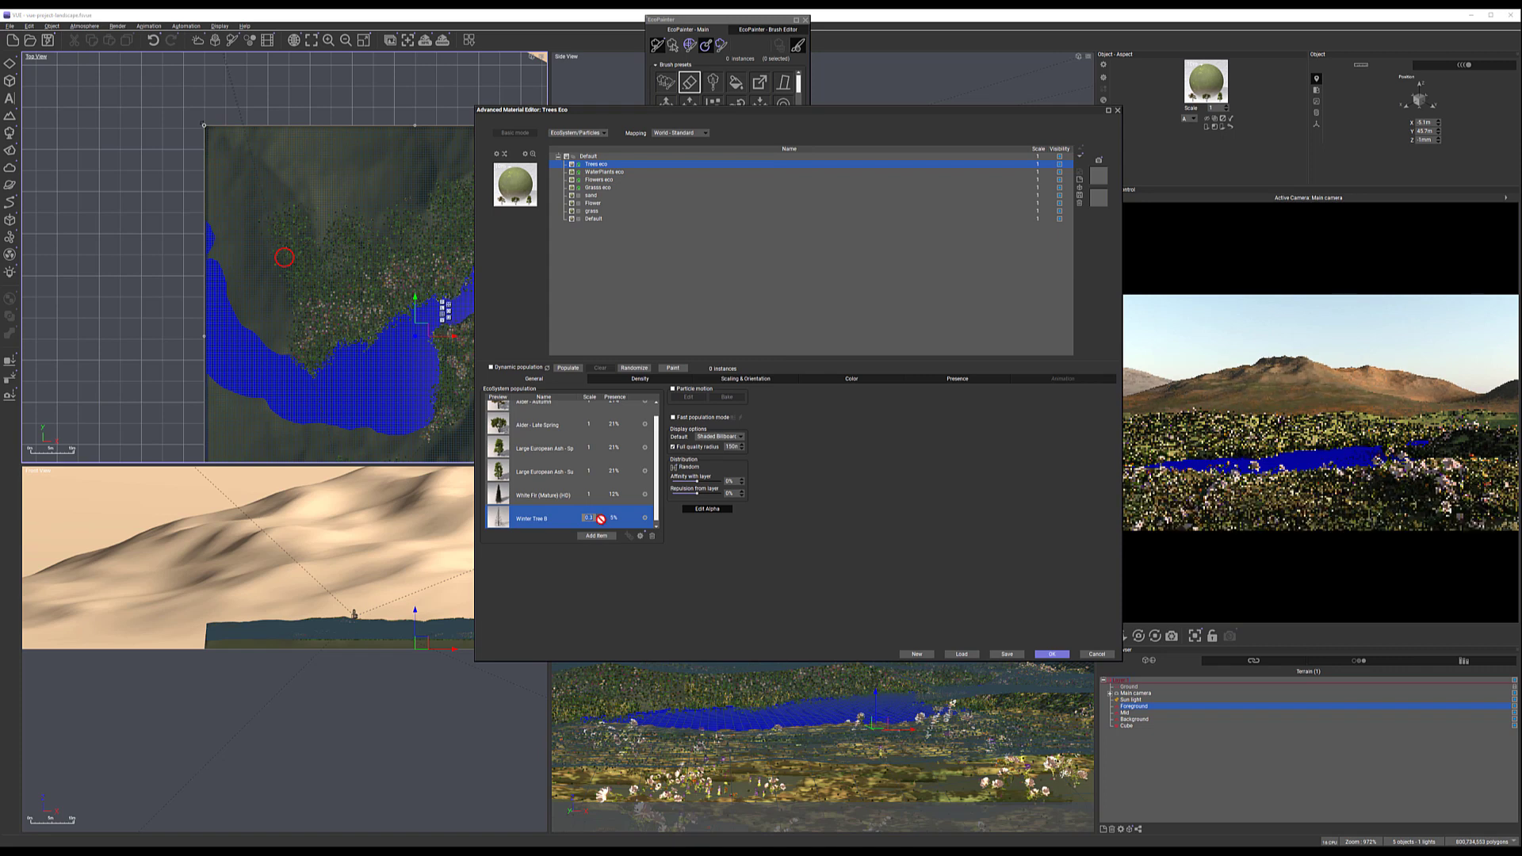
left_click(672, 368)
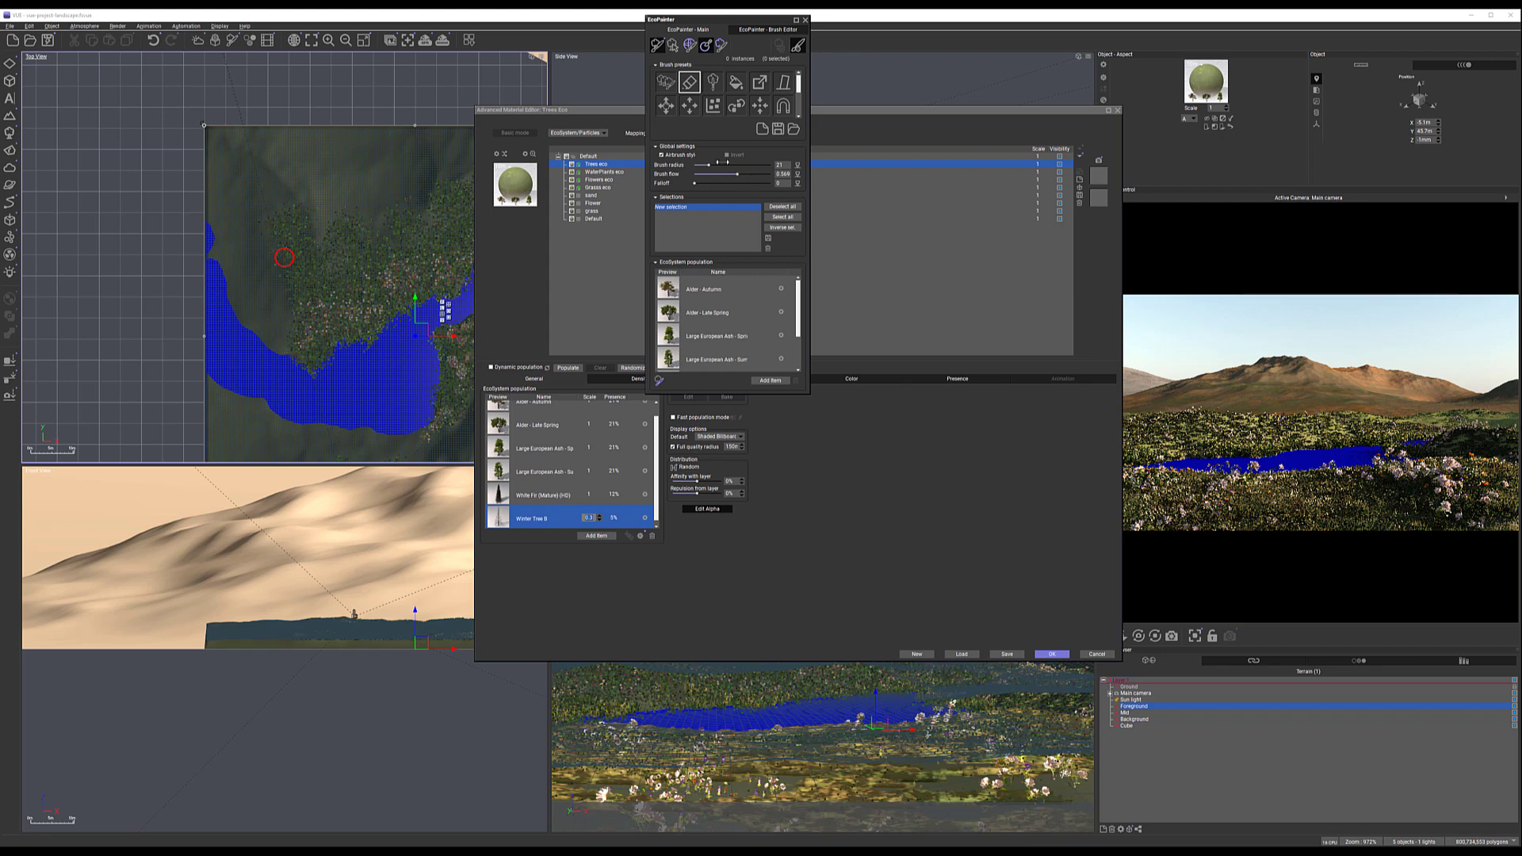
left_click(666, 83)
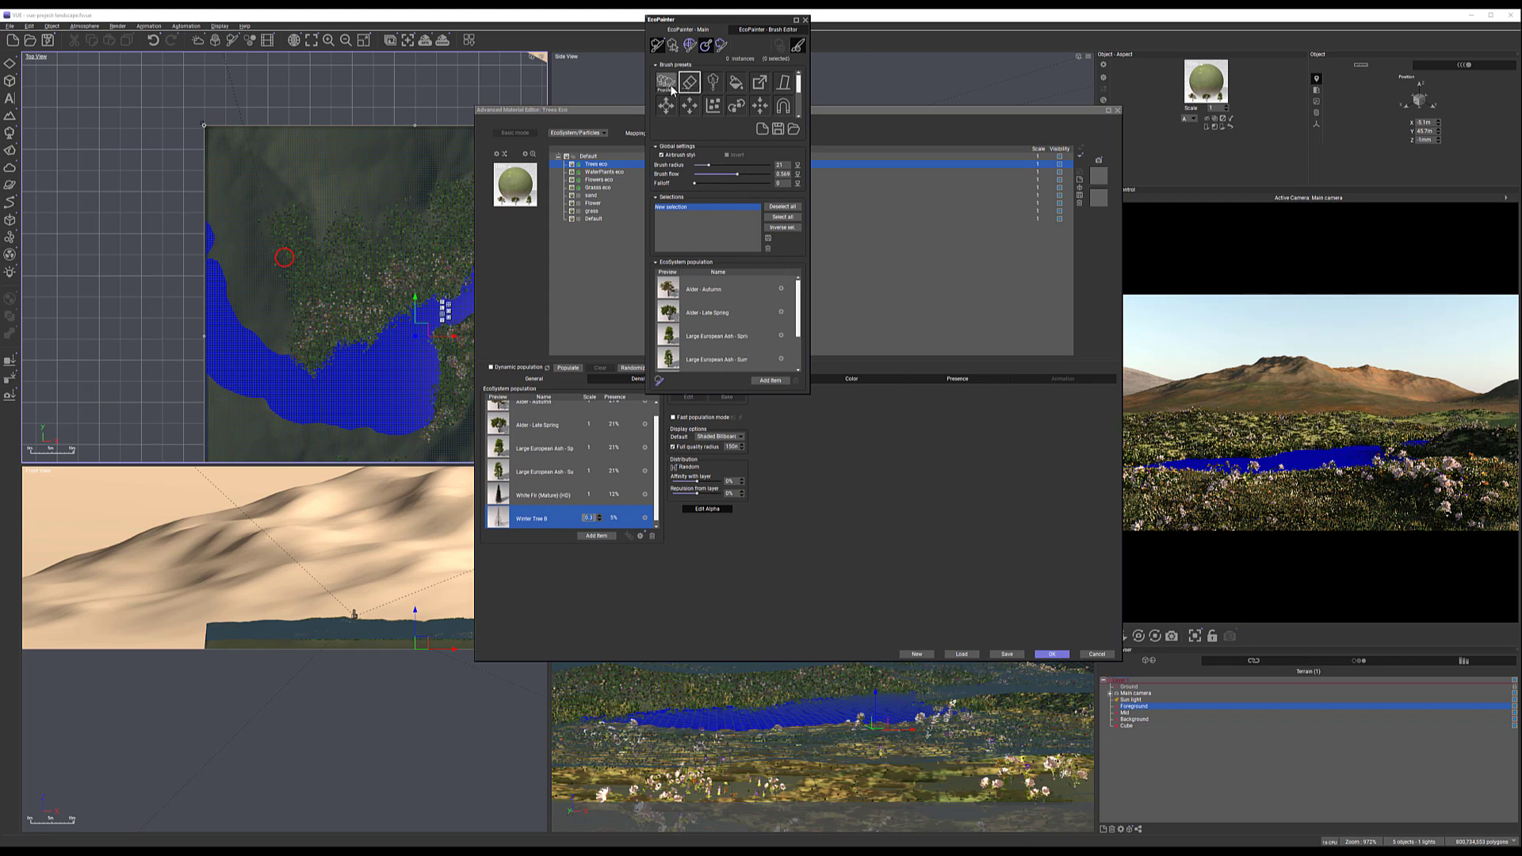
left_click_drag(737, 207, 730, 207)
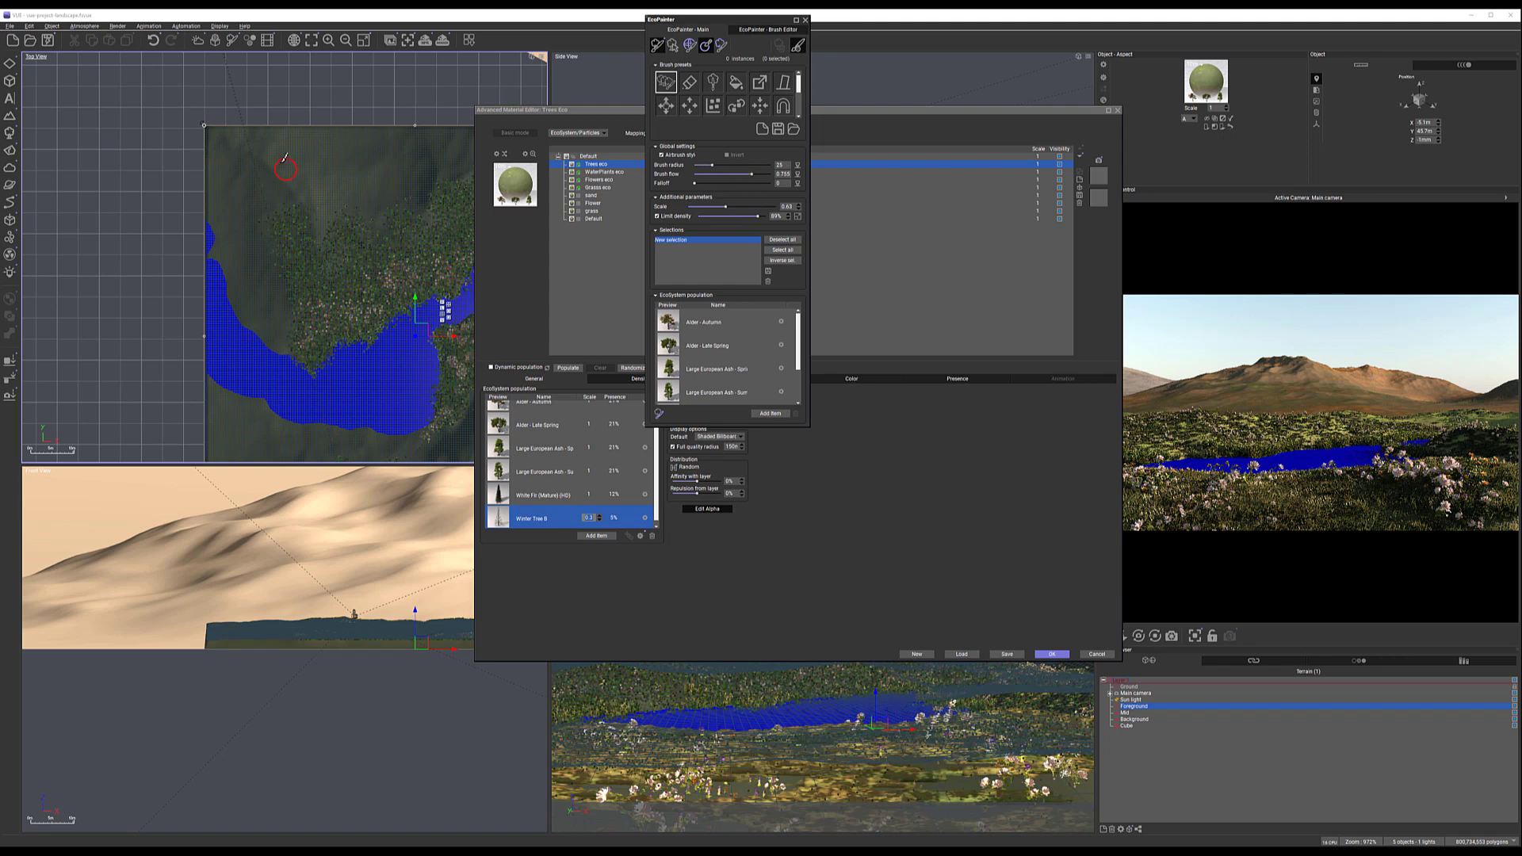
Paint trees down the terrain's northwest slope and across the grassy area north of the lake
mouse_move(278, 166)
left_mouse_down()
mouse_move(305, 210)
mouse_move(284, 184)
left_mouse_up()
left_click_drag(333, 259, 335, 261)
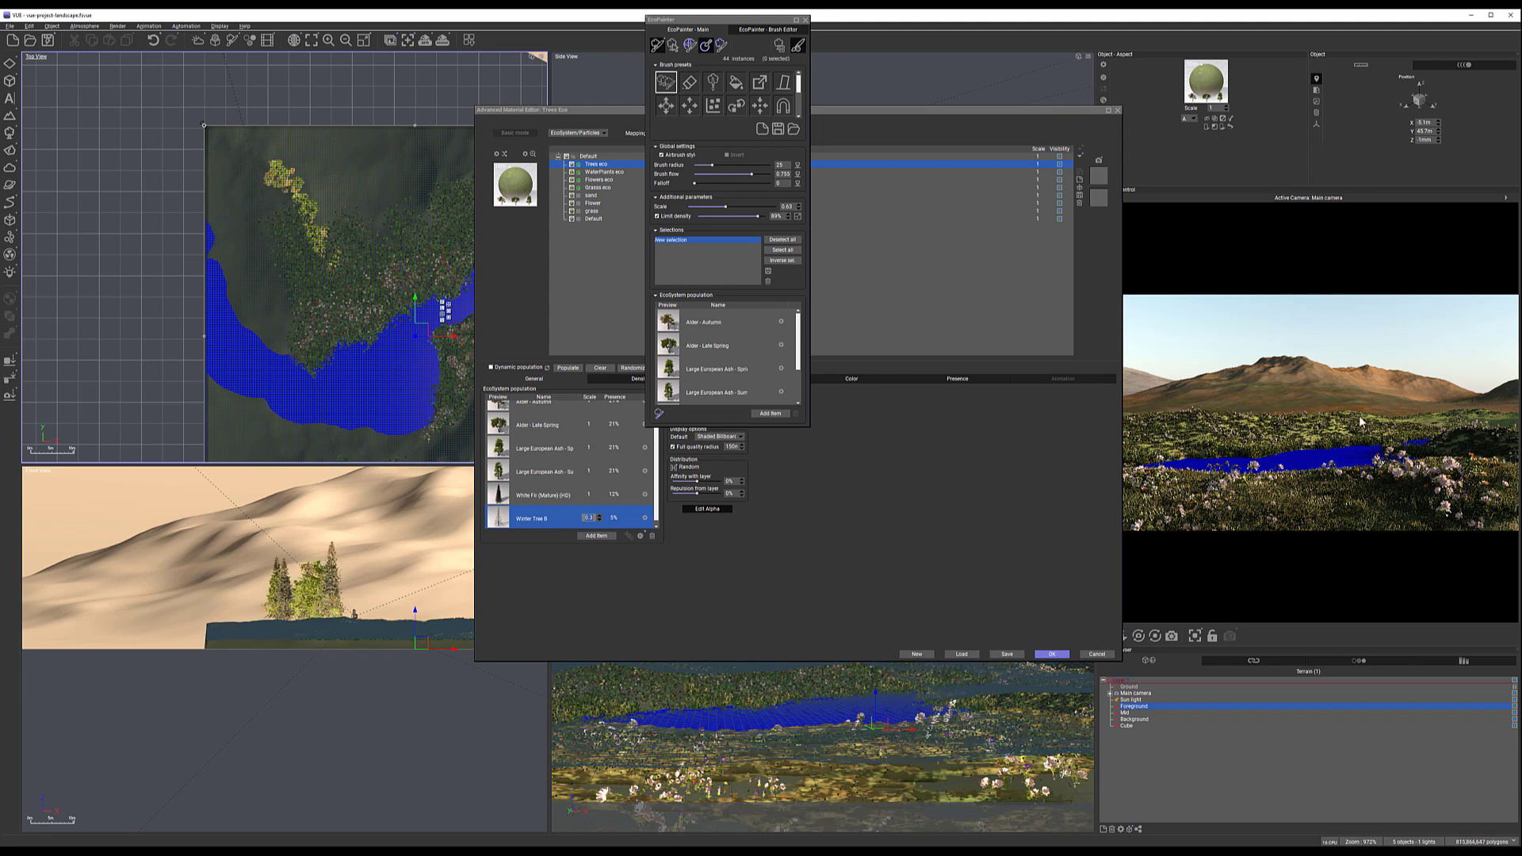
right_click_drag(394, 221, 329, 242)
mouse_move(375, 203)
left_mouse_down()
mouse_move(389, 202)
mouse_move(284, 258)
left_mouse_up()
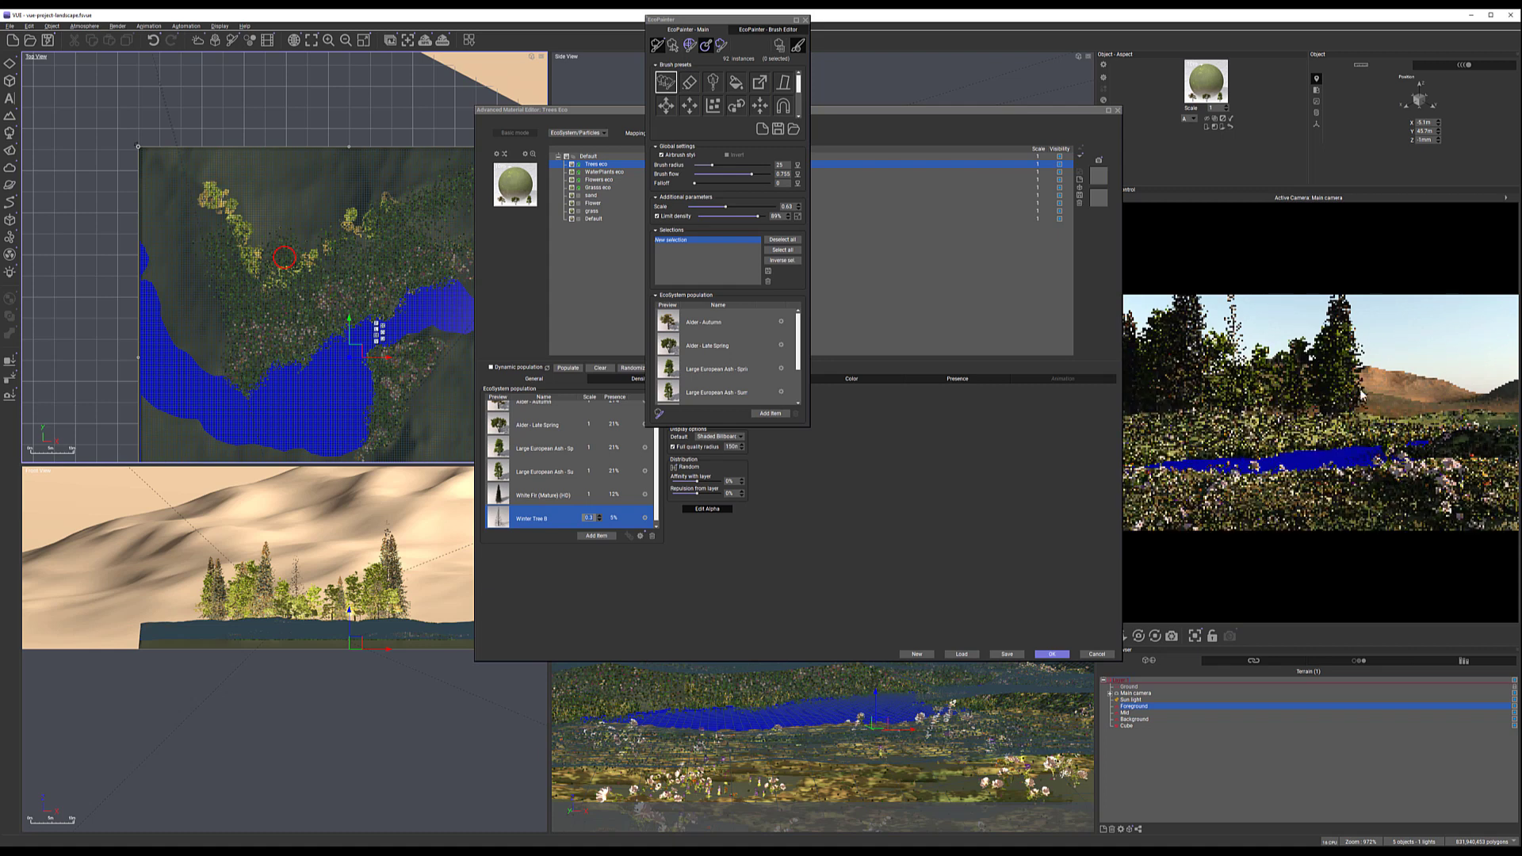
Paint trees around the lake's northeast end and along the outer edge of the grass on its southeast shore
right_click_drag(317, 244, 166, 254)
mouse_move(372, 230)
left_mouse_down()
mouse_move(317, 224)
mouse_move(351, 289)
left_mouse_up()
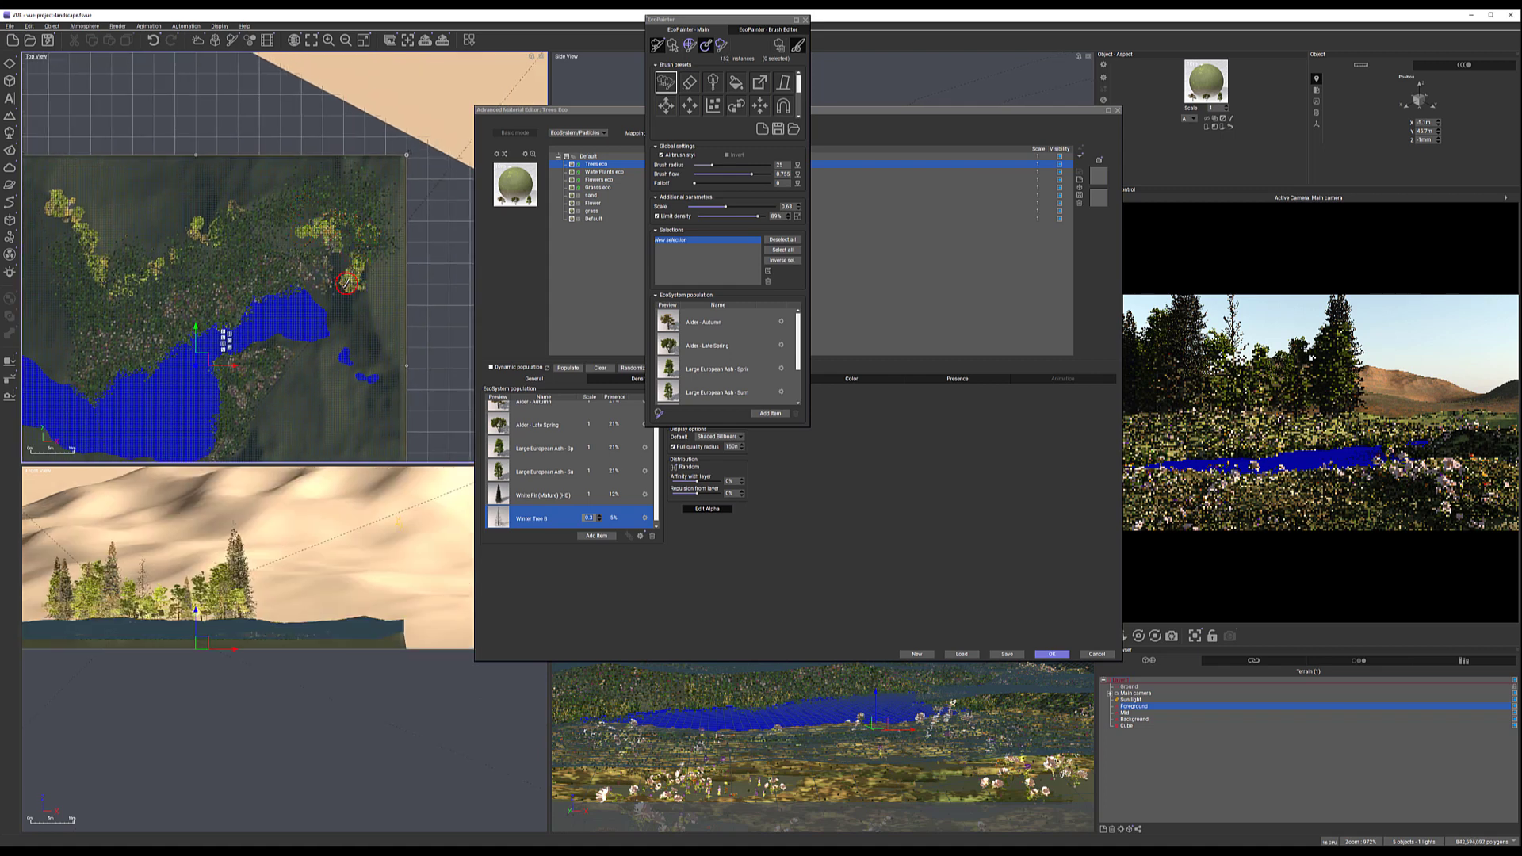
right_click_drag(304, 366, 331, 299)
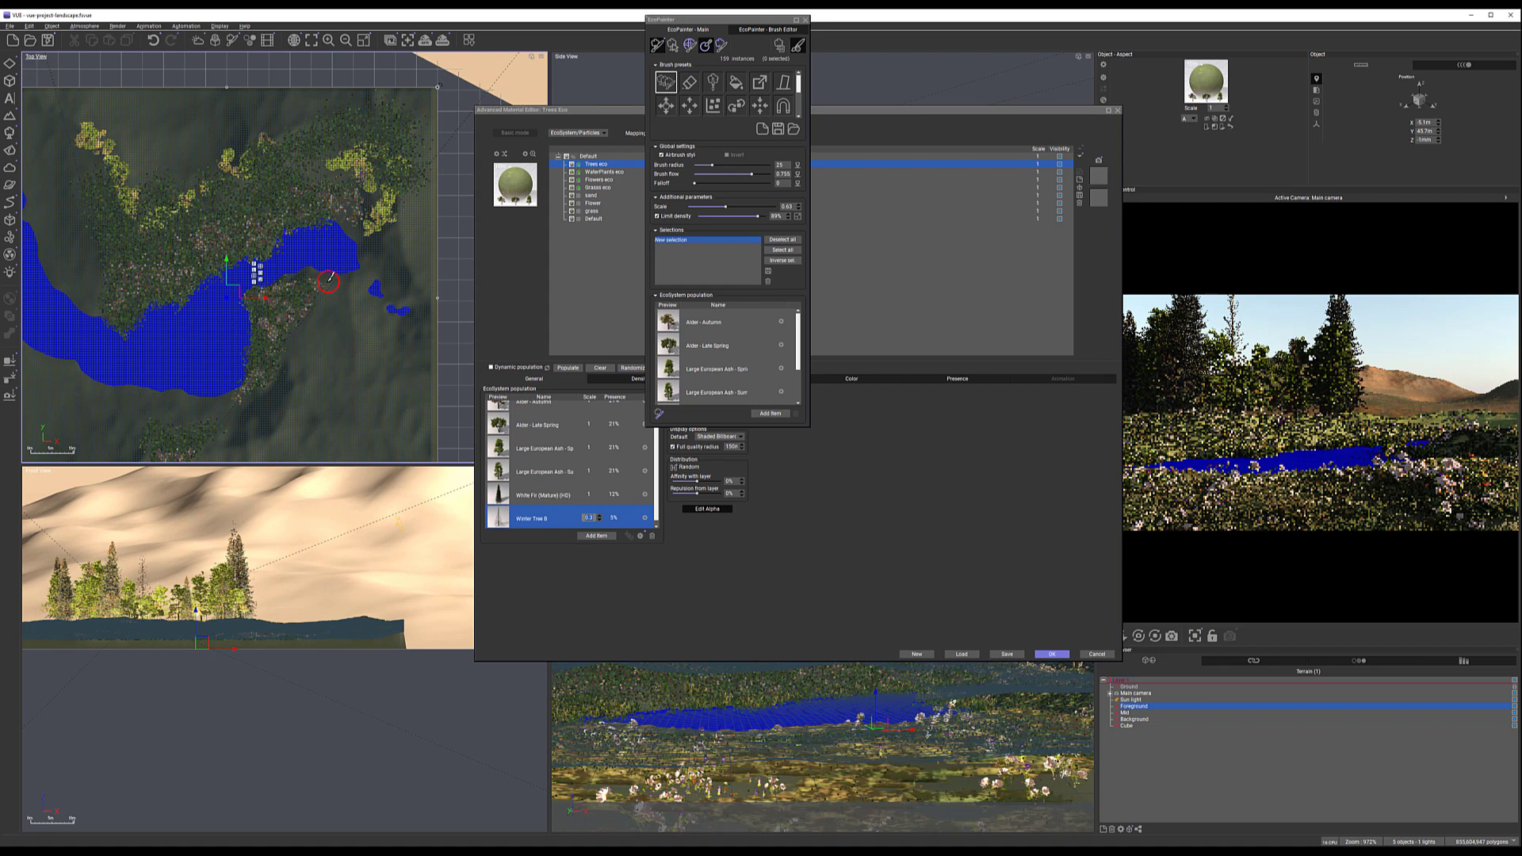
left_click_drag(283, 344, 271, 367)
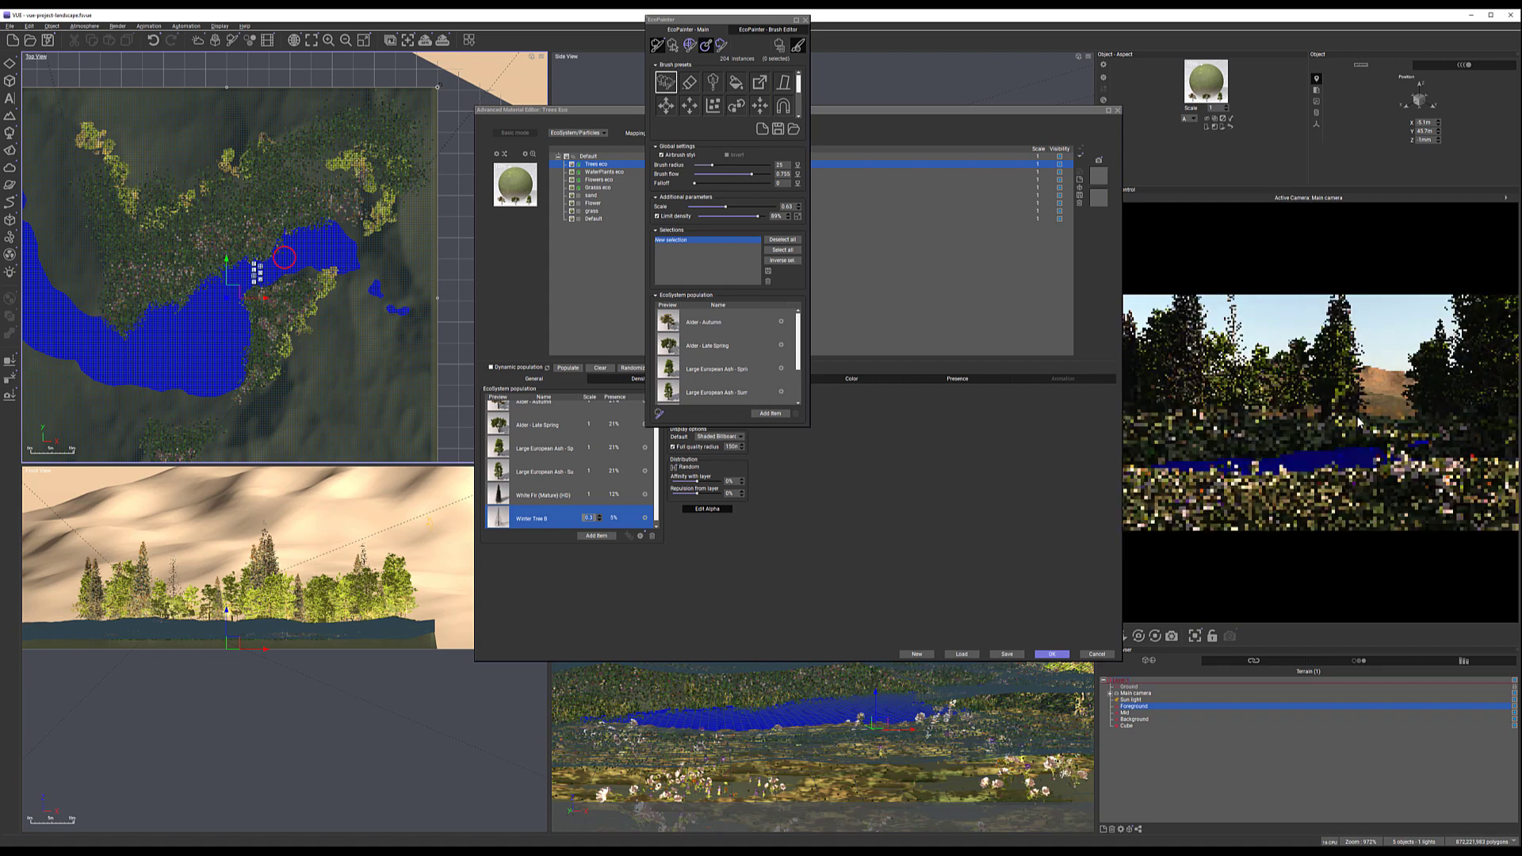
Reduce the tree brush's scale and paint smaller trees over the grassy area north of the lake and across the terrain's northeast part
right_click(1453, 421)
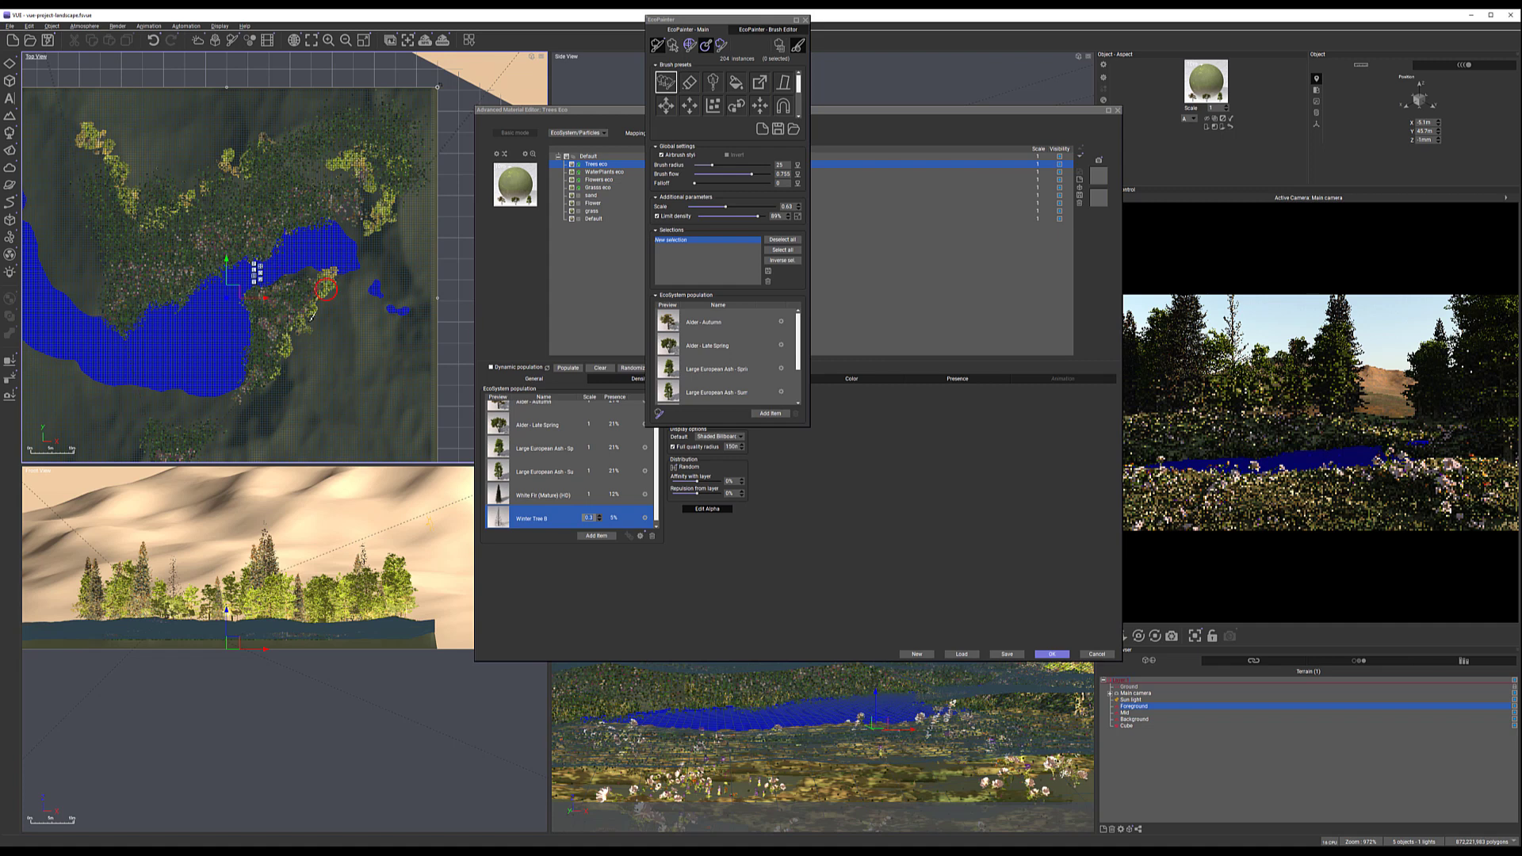
scroll(229, 262, "up", 3)
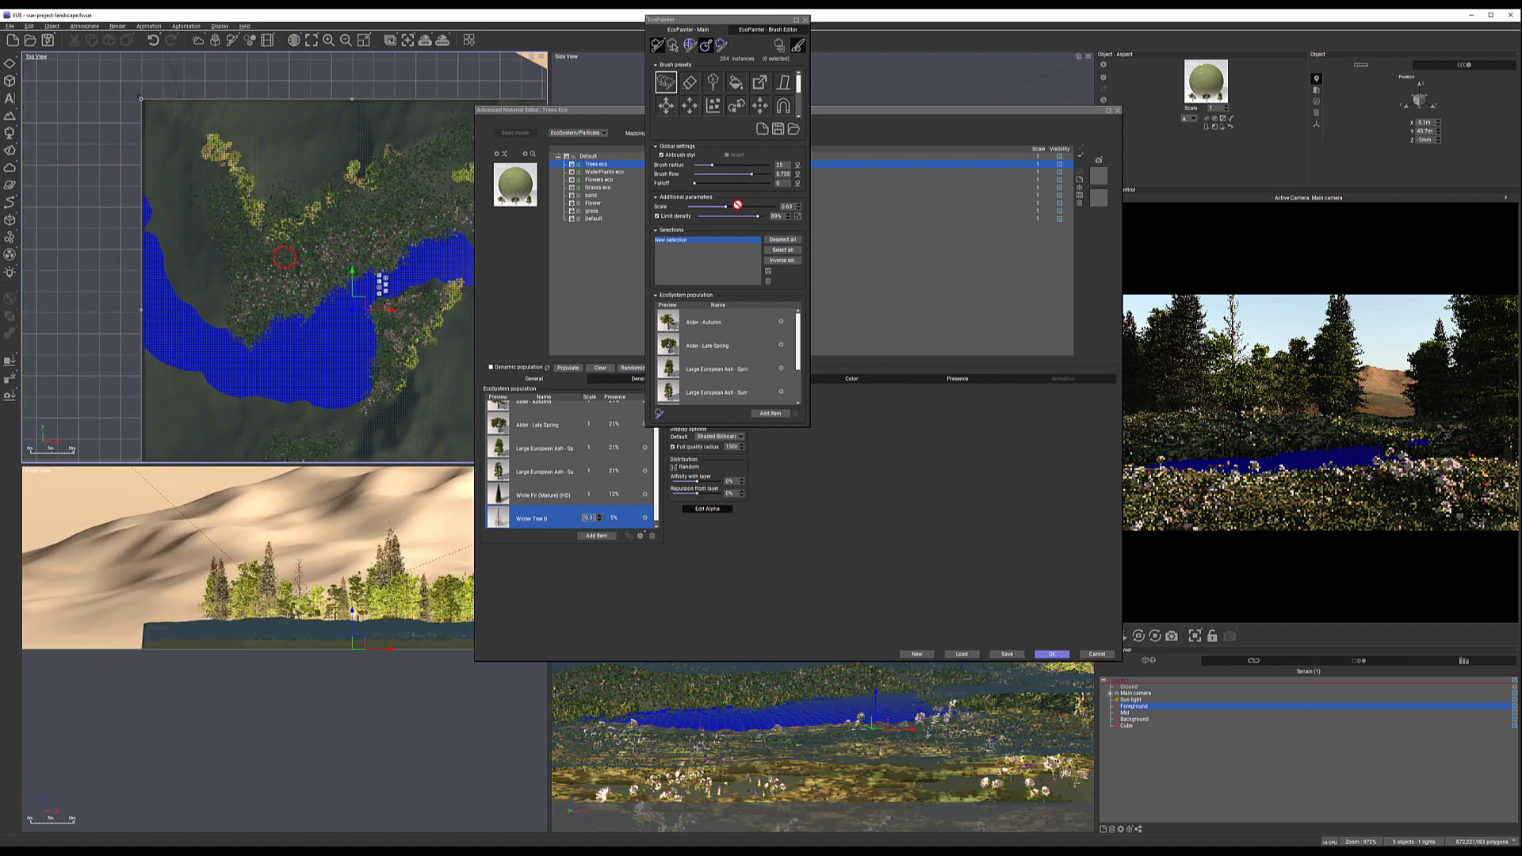
left_click_drag(721, 205, 713, 206)
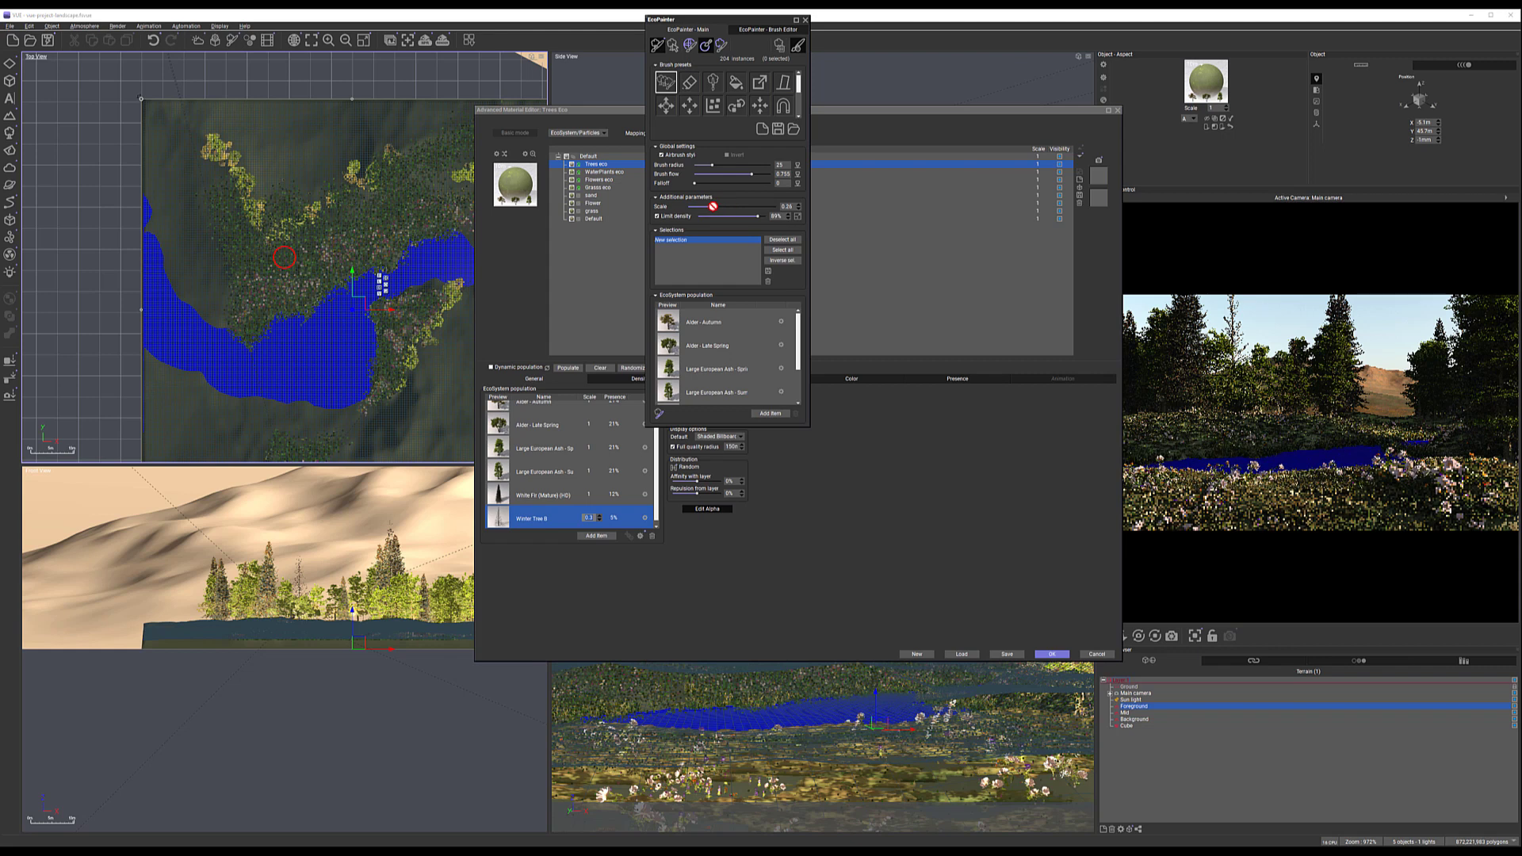
left_click_drag(332, 230, 297, 258)
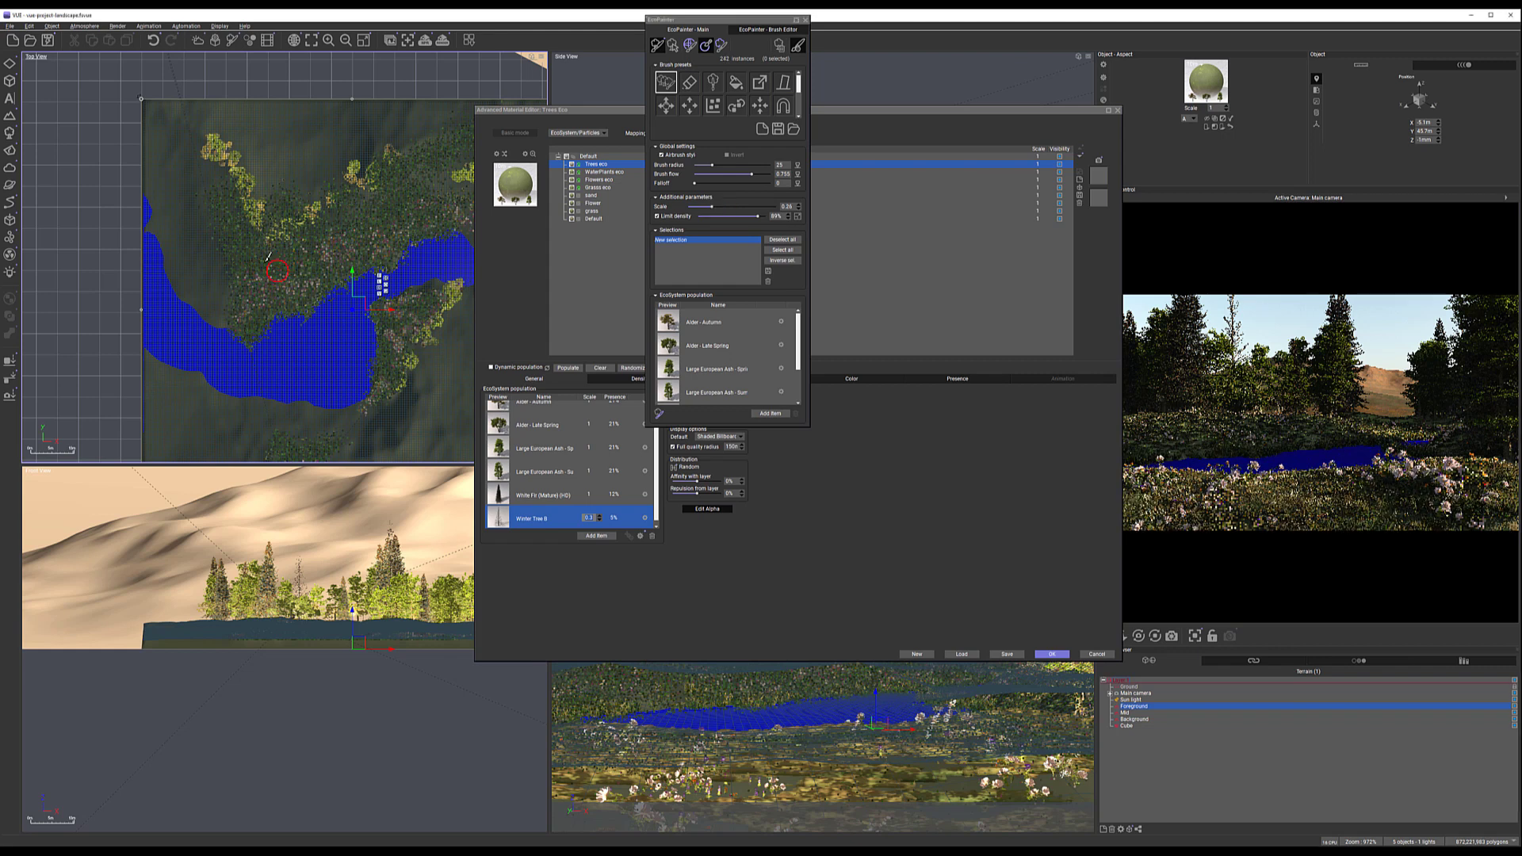
left_click_drag(289, 269, 283, 256)
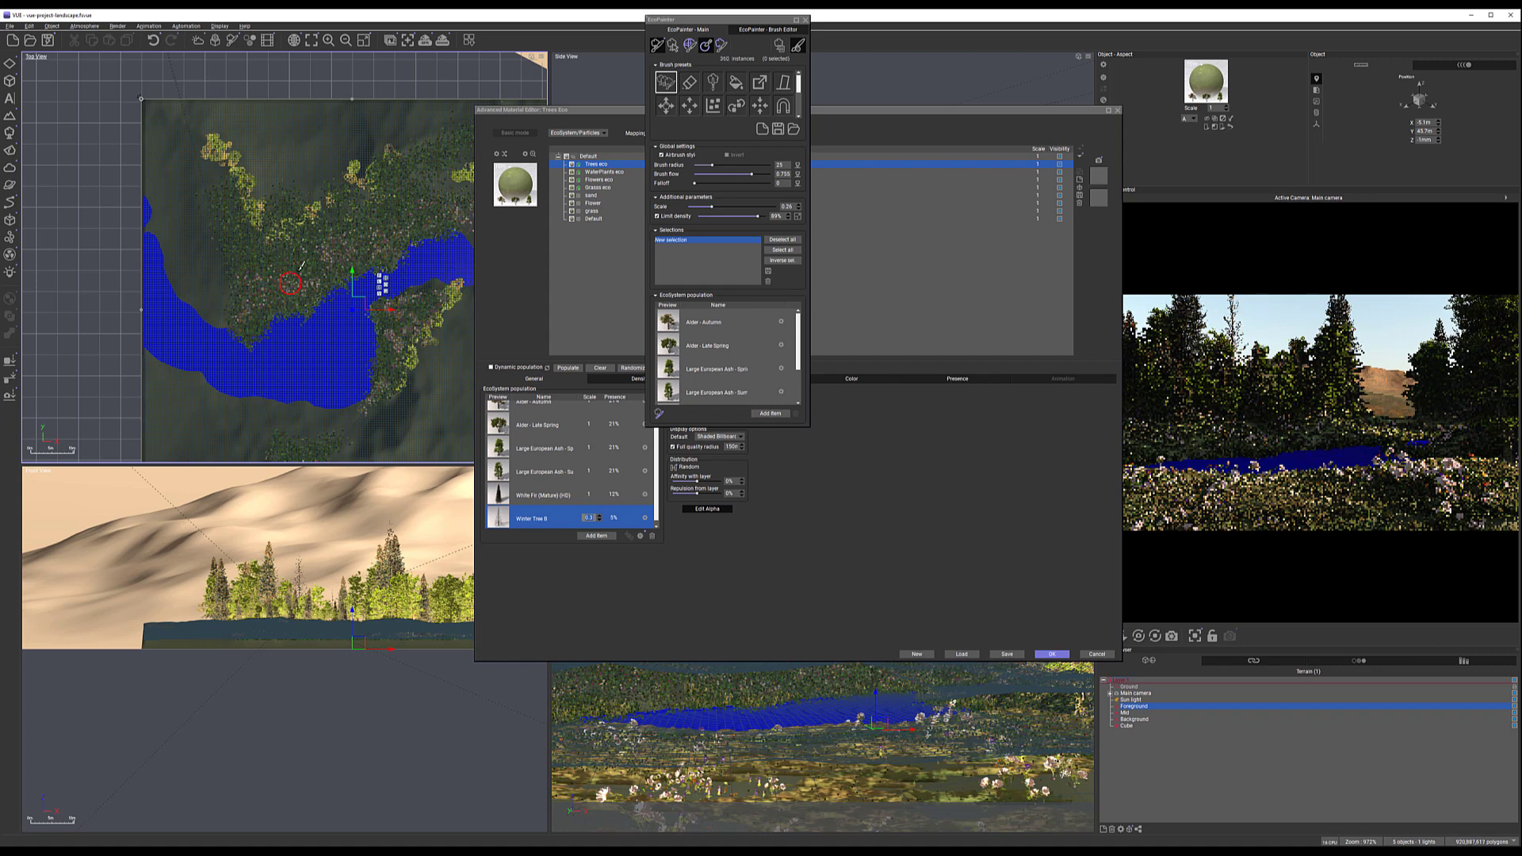
right_click_drag(330, 200, 205, 213)
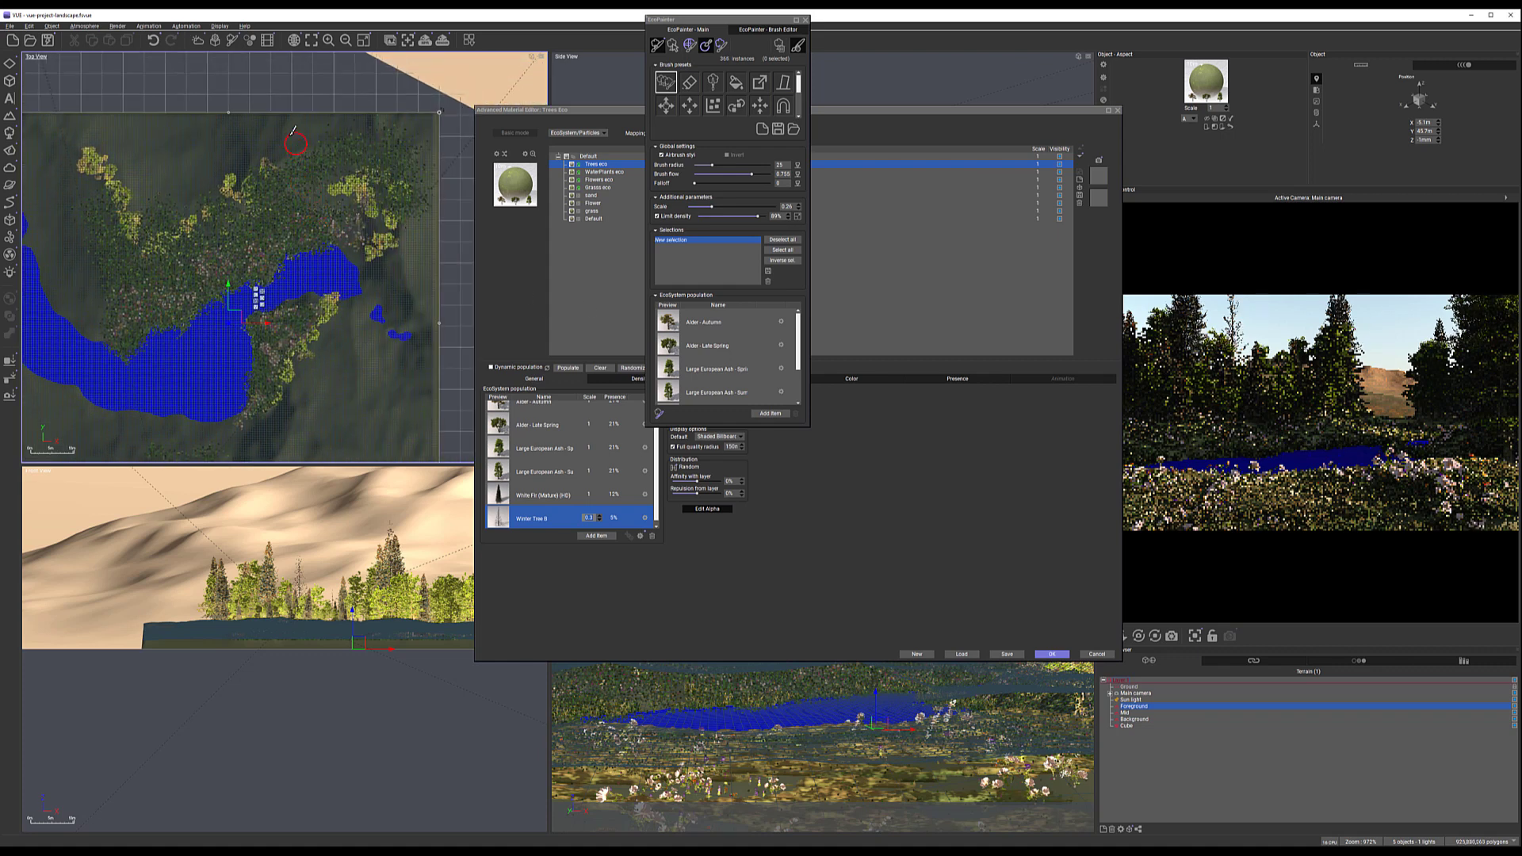
mouse_move(345, 139)
left_mouse_down()
mouse_move(321, 129)
mouse_move(397, 184)
left_mouse_up()
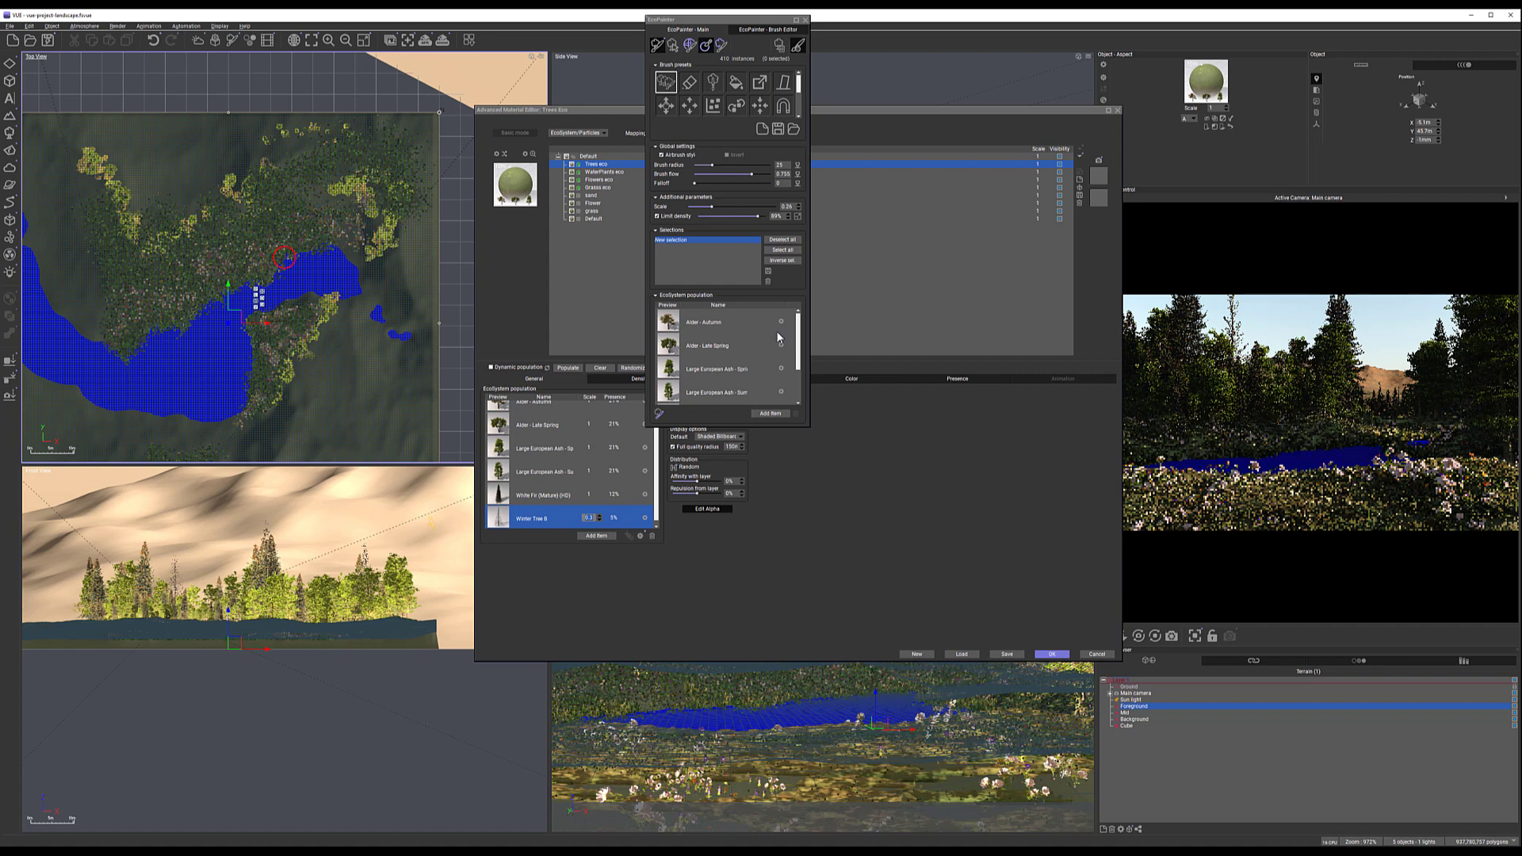
Lower the brush scale further and paint very small trees between the northeast tree groups and the lake's north shore
left_click(712, 207)
left_click_drag(709, 206, 703, 206)
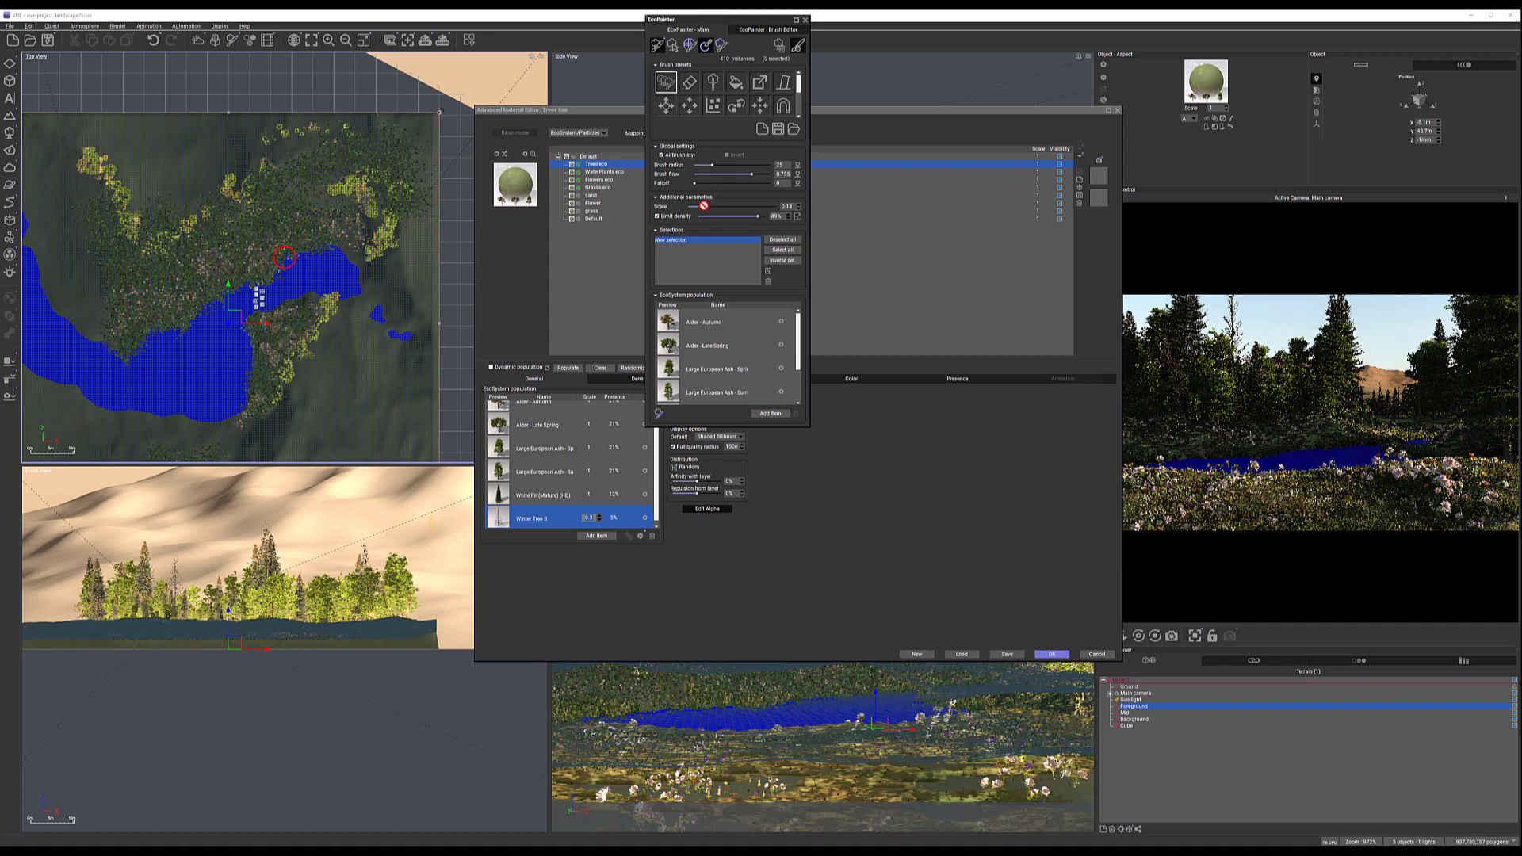
left_click_drag(311, 199, 362, 216)
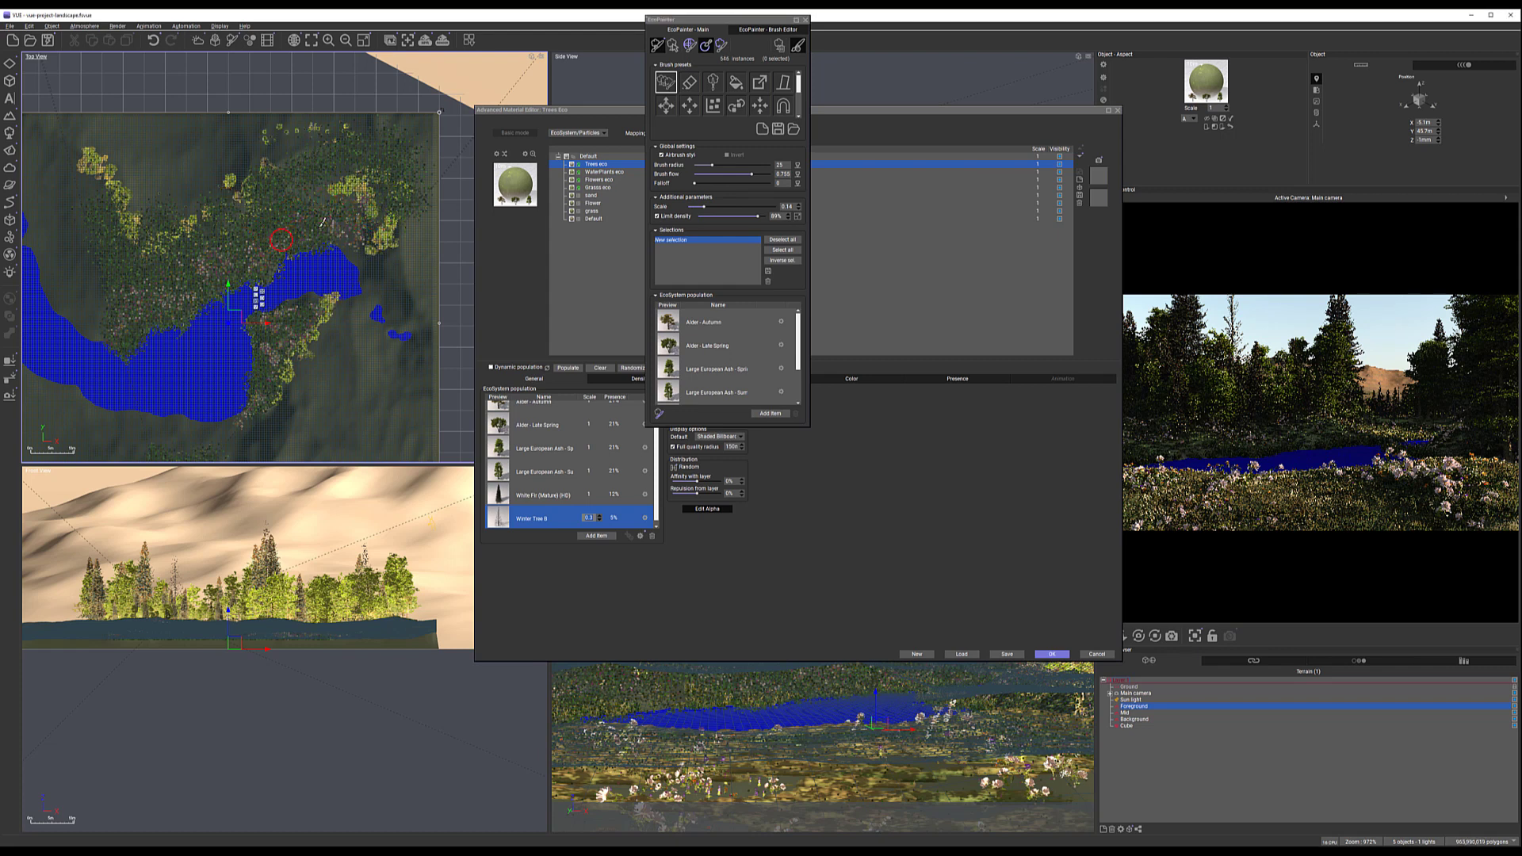
mouse_move(362, 237)
left_mouse_down()
mouse_move(355, 220)
mouse_move(285, 258)
left_mouse_up()
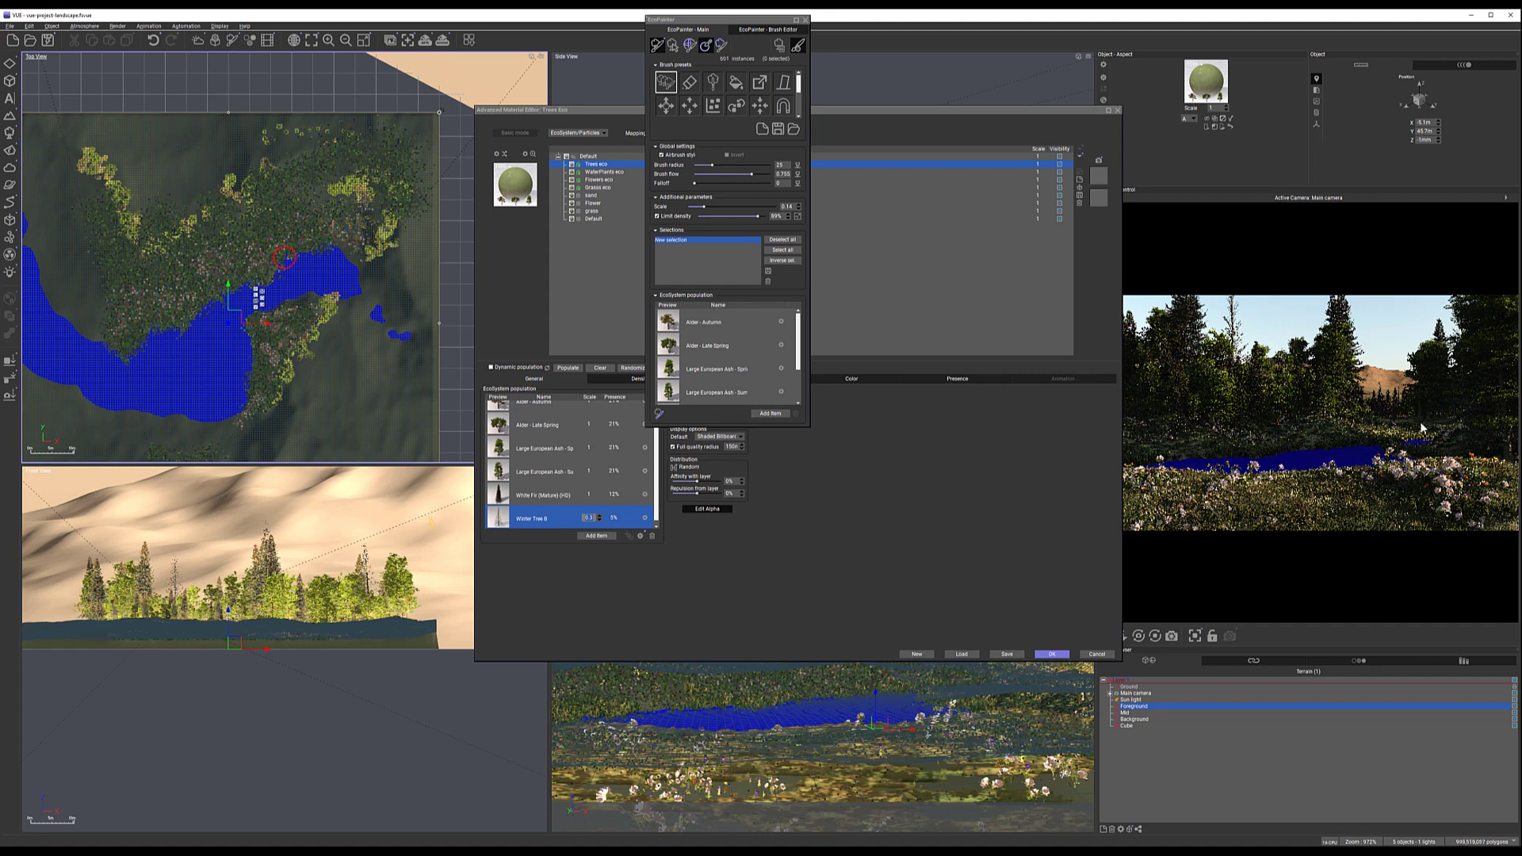
Refresh the camera's render preview, close the EcoPainter and accept the foreground terrain's material changes
right_click(1460, 475)
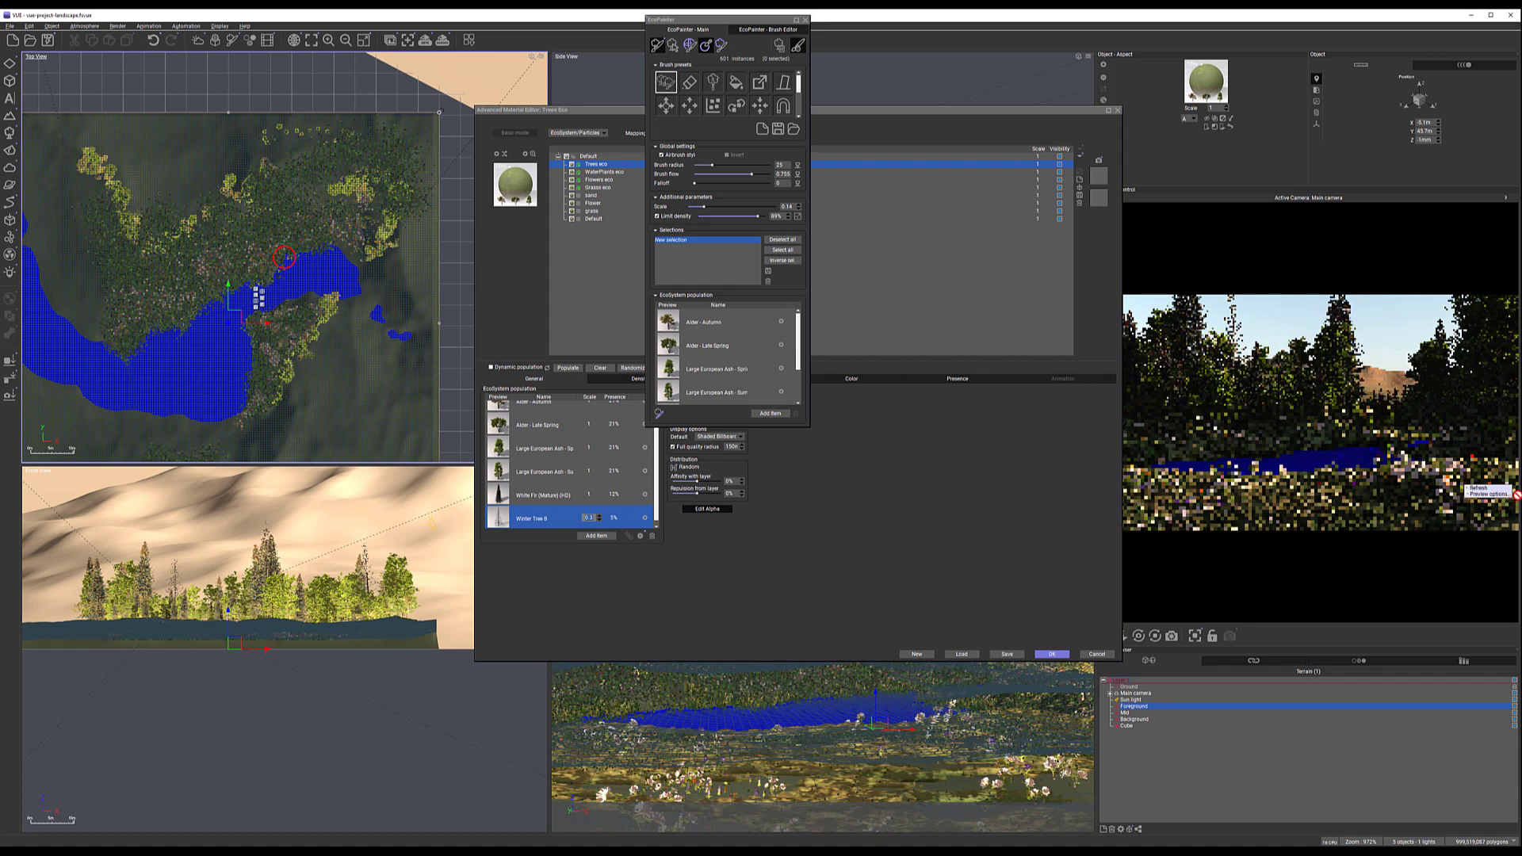
left_click(1432, 444)
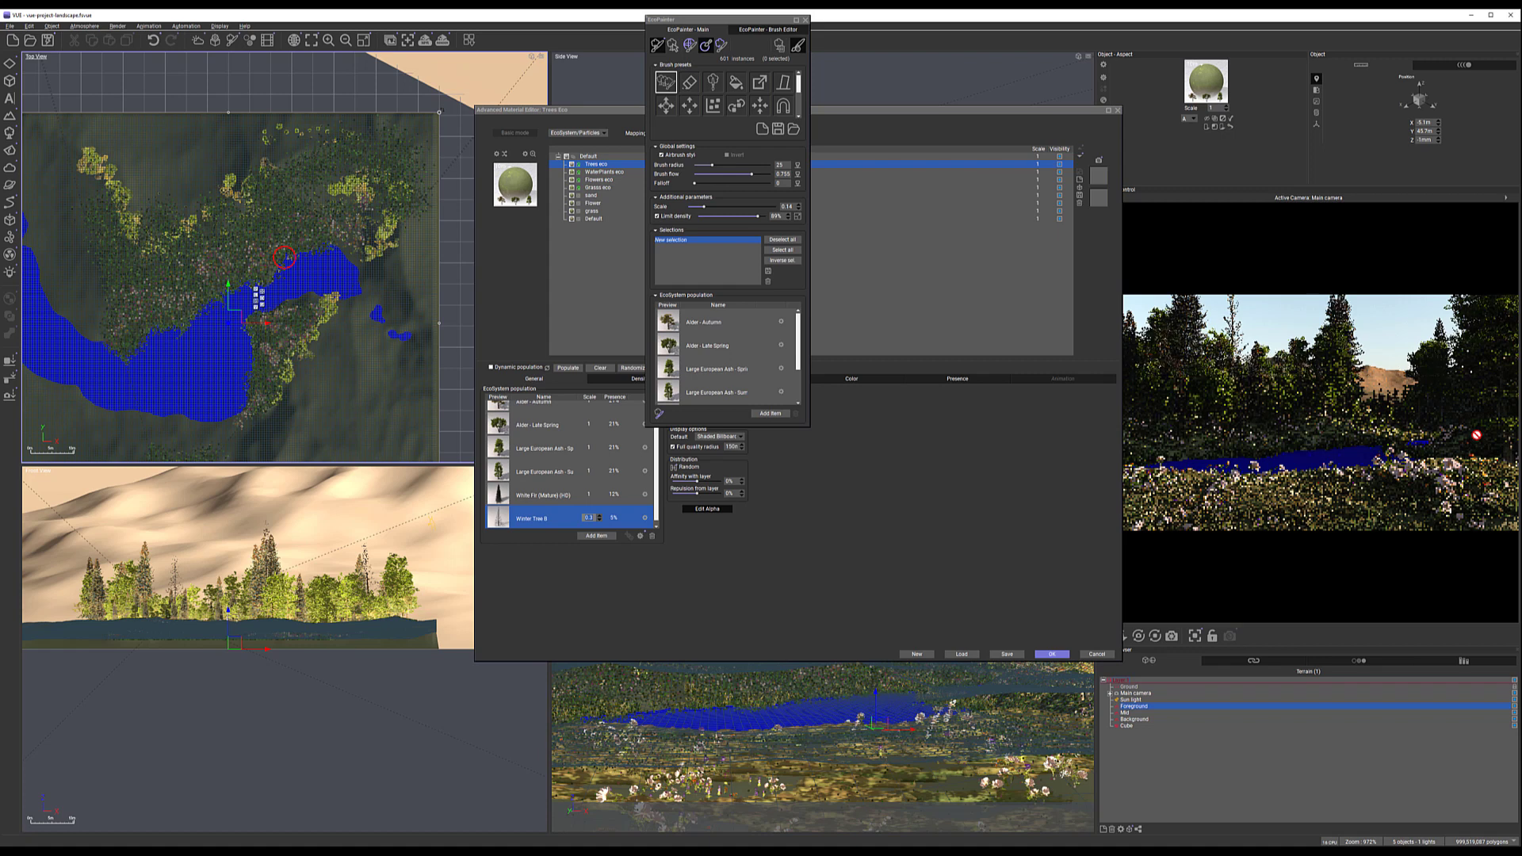
left_click(807, 18)
left_click(807, 18)
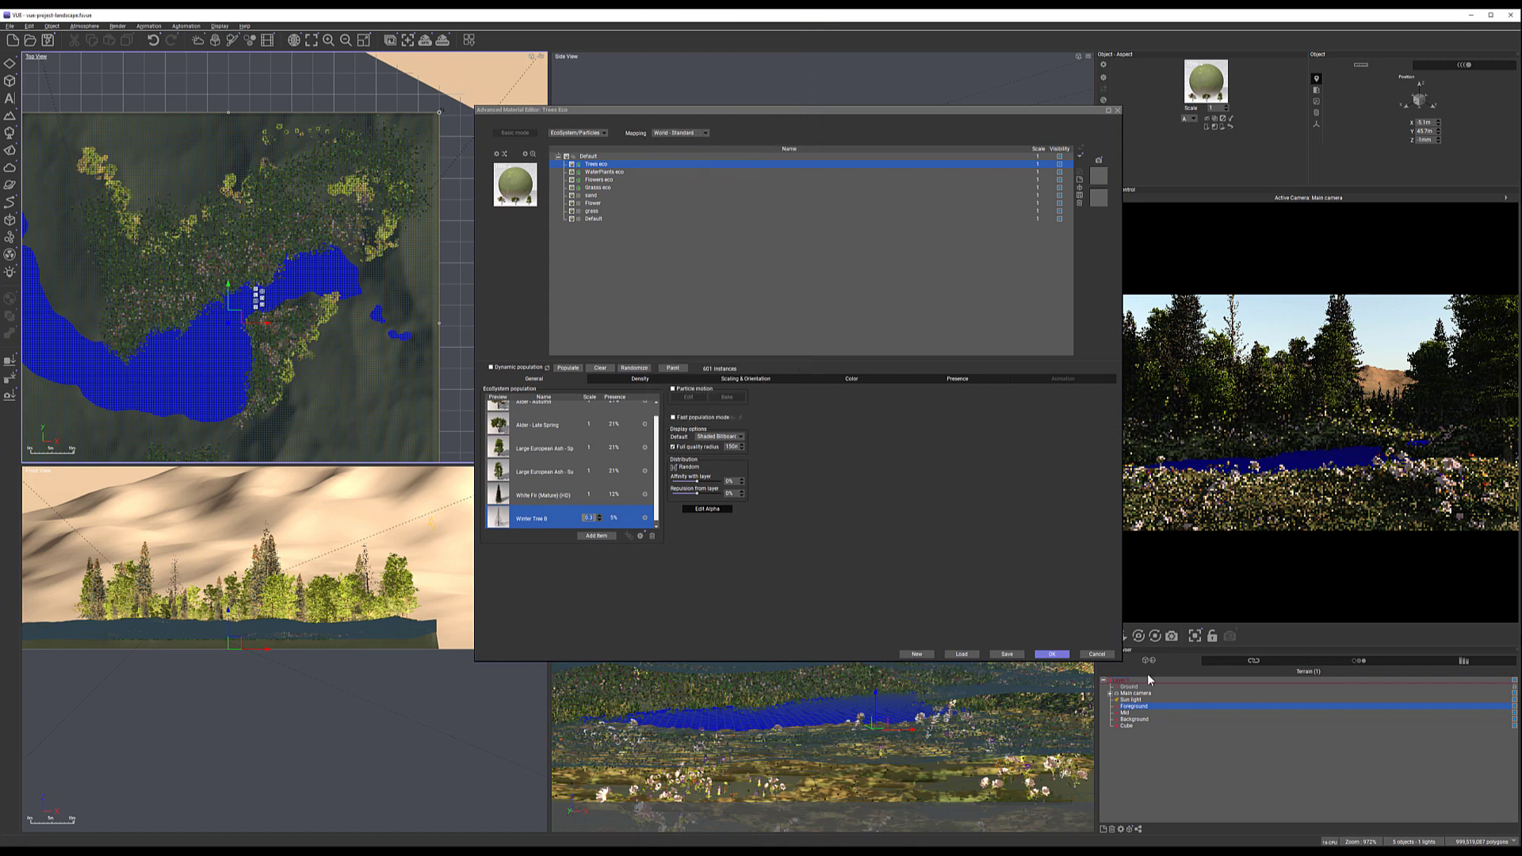
left_click(1062, 656)
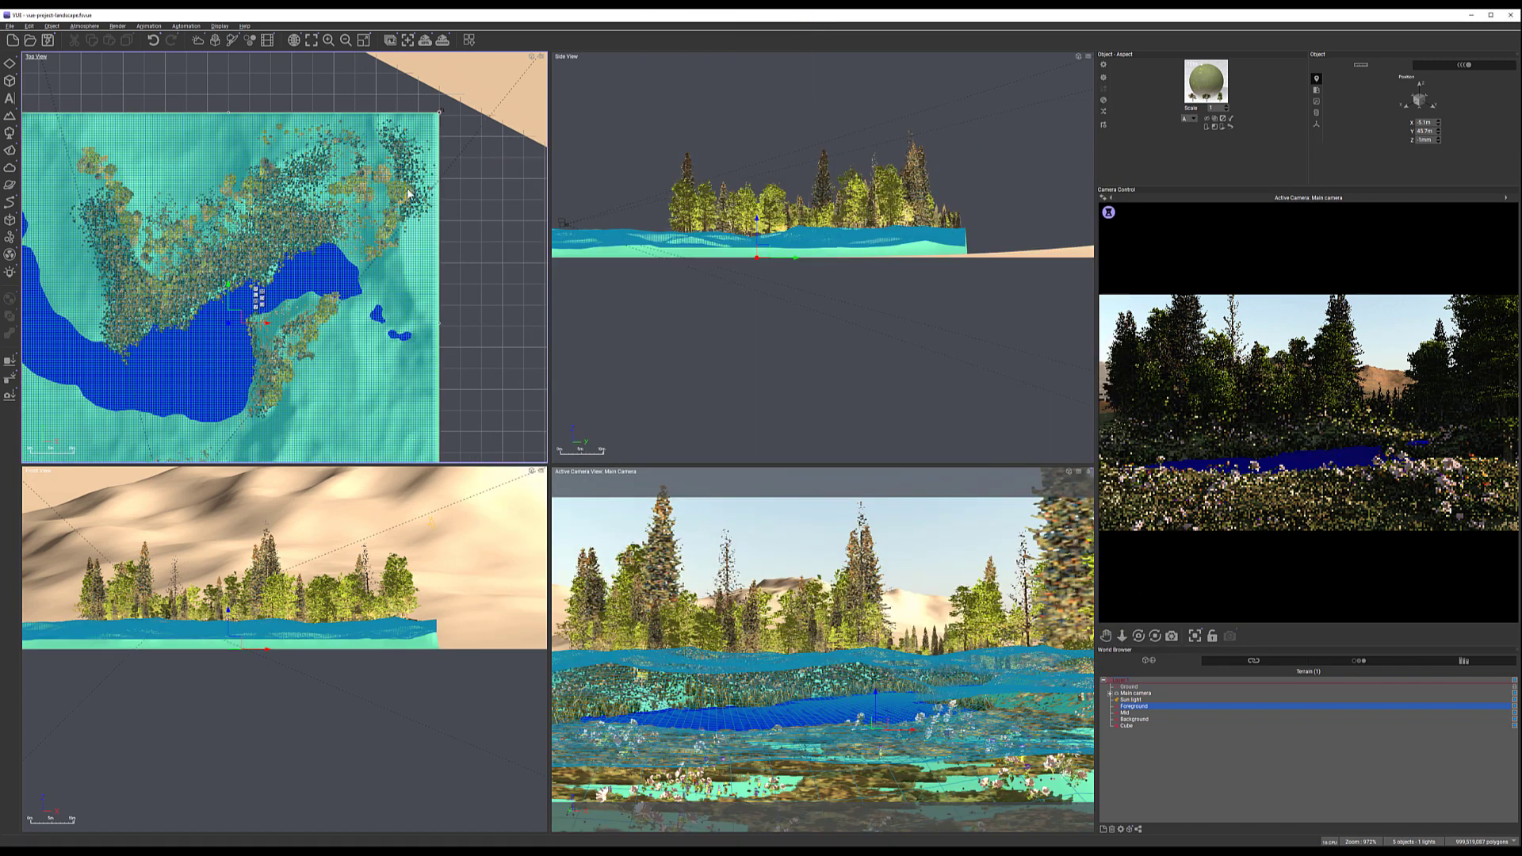
Select the Mid terrain and shift it east so its mountain sits toward the right of the camera view
right_click_drag(141, 198, 337, 133)
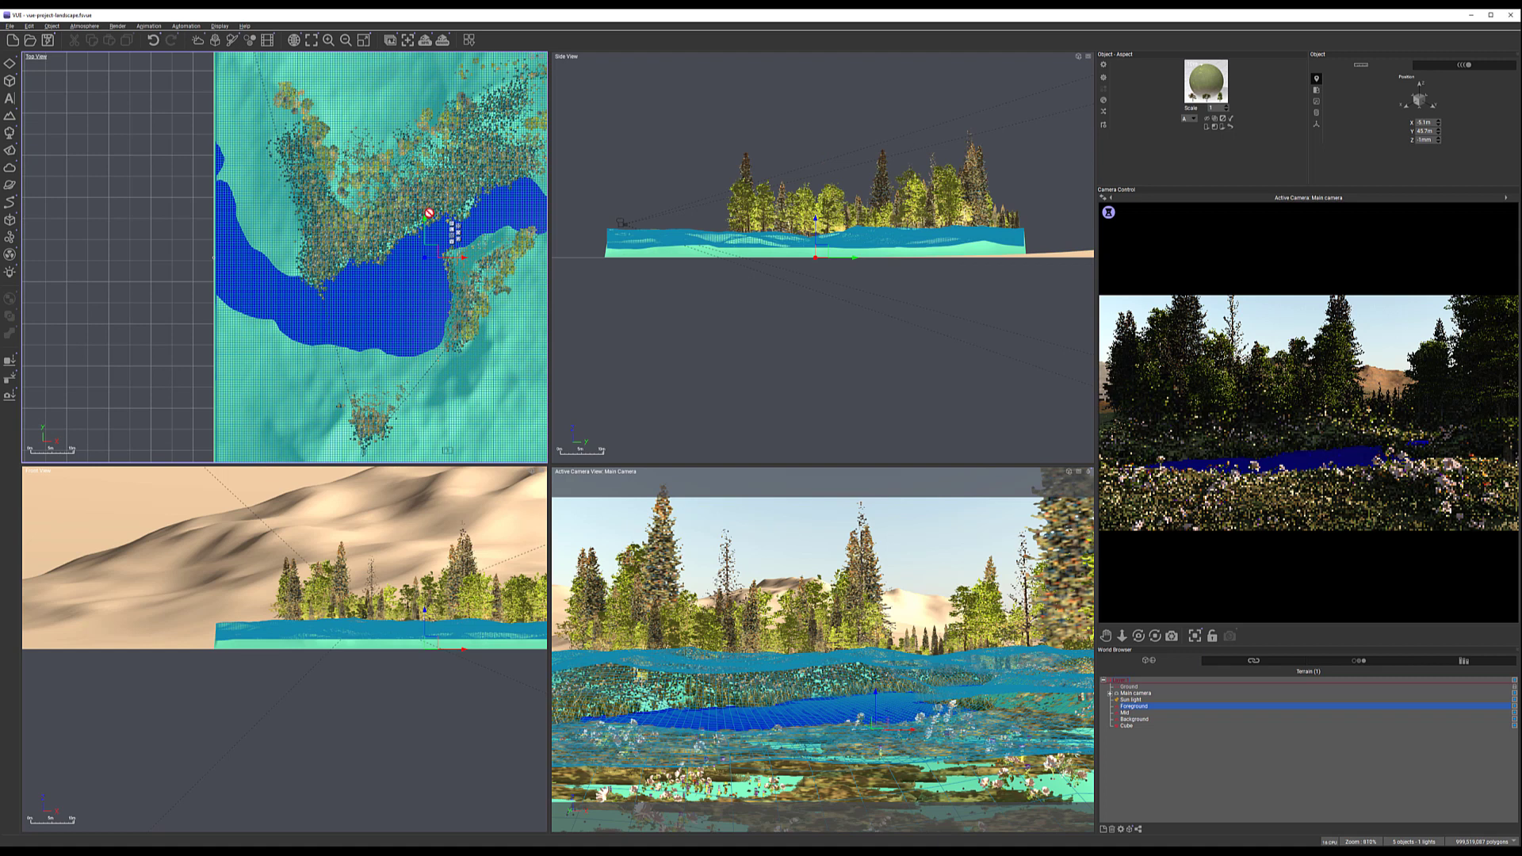
scroll(429, 213, "down", 10)
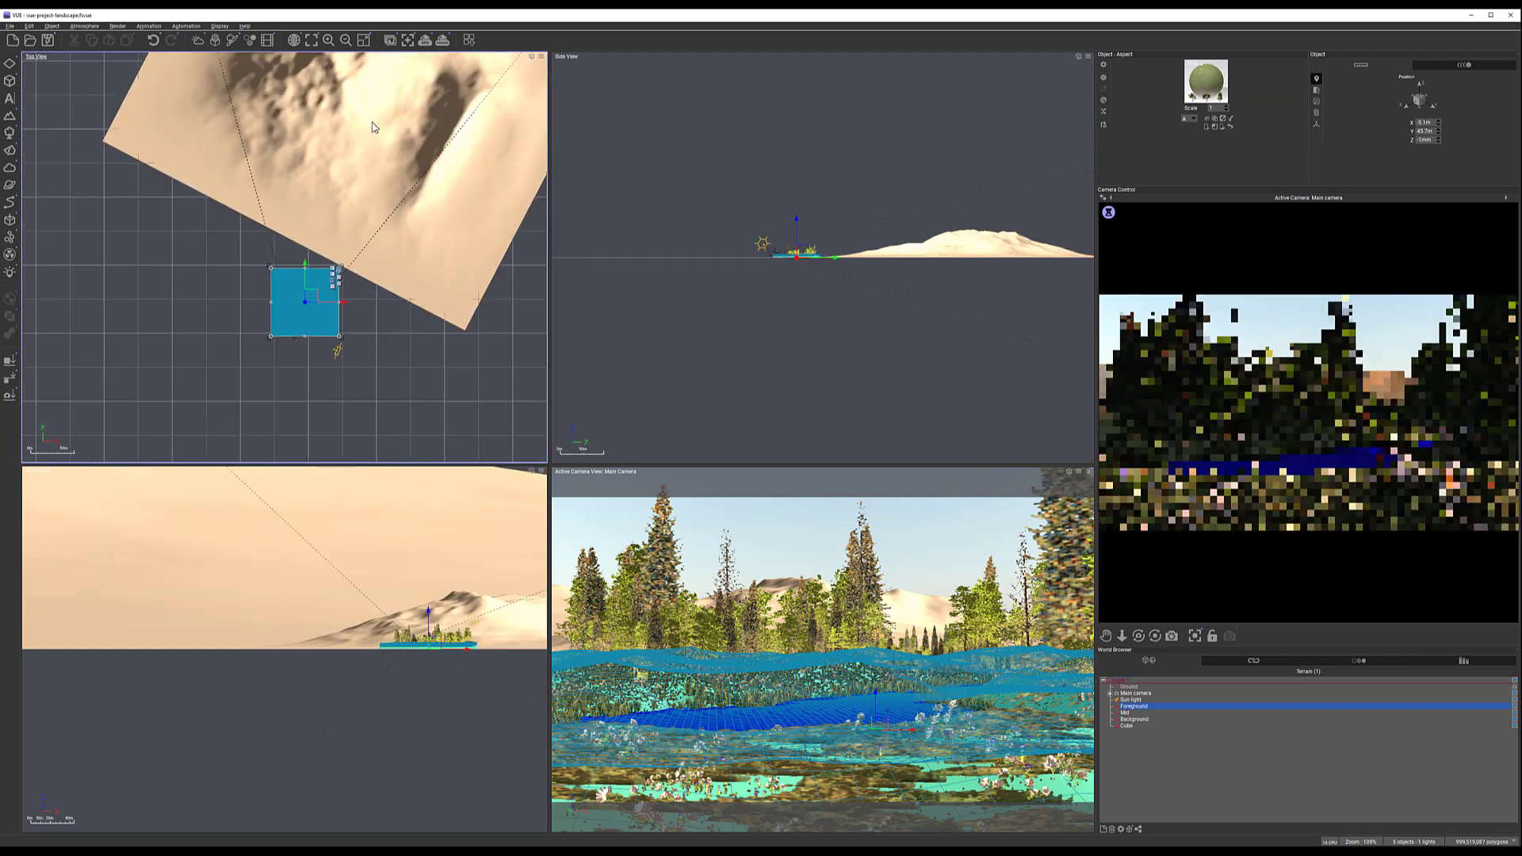
left_click(370, 121)
left_click_drag(395, 109, 421, 118)
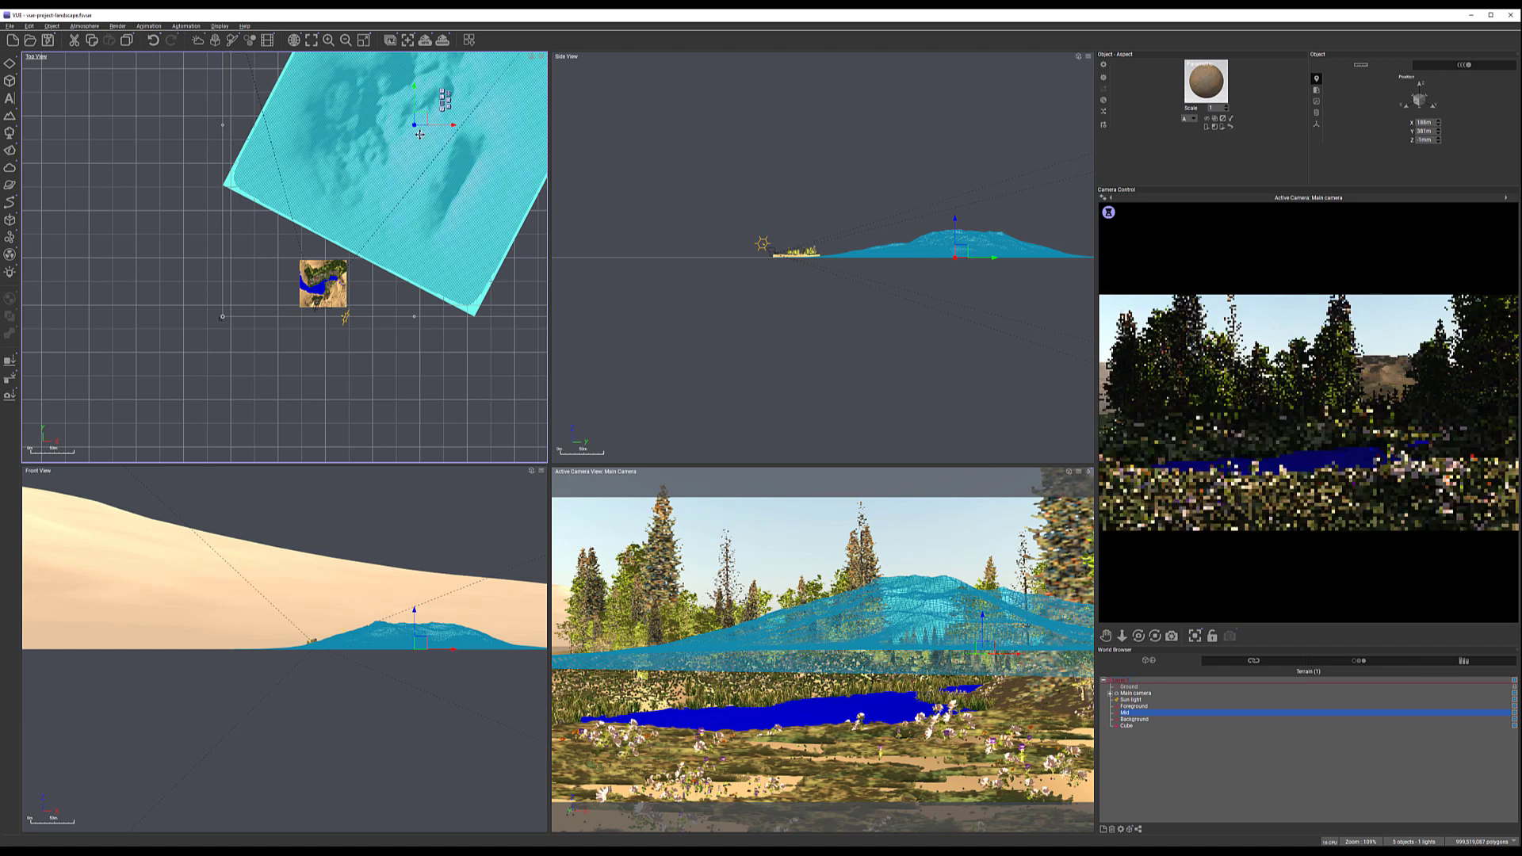
left_click_drag(431, 118, 458, 123)
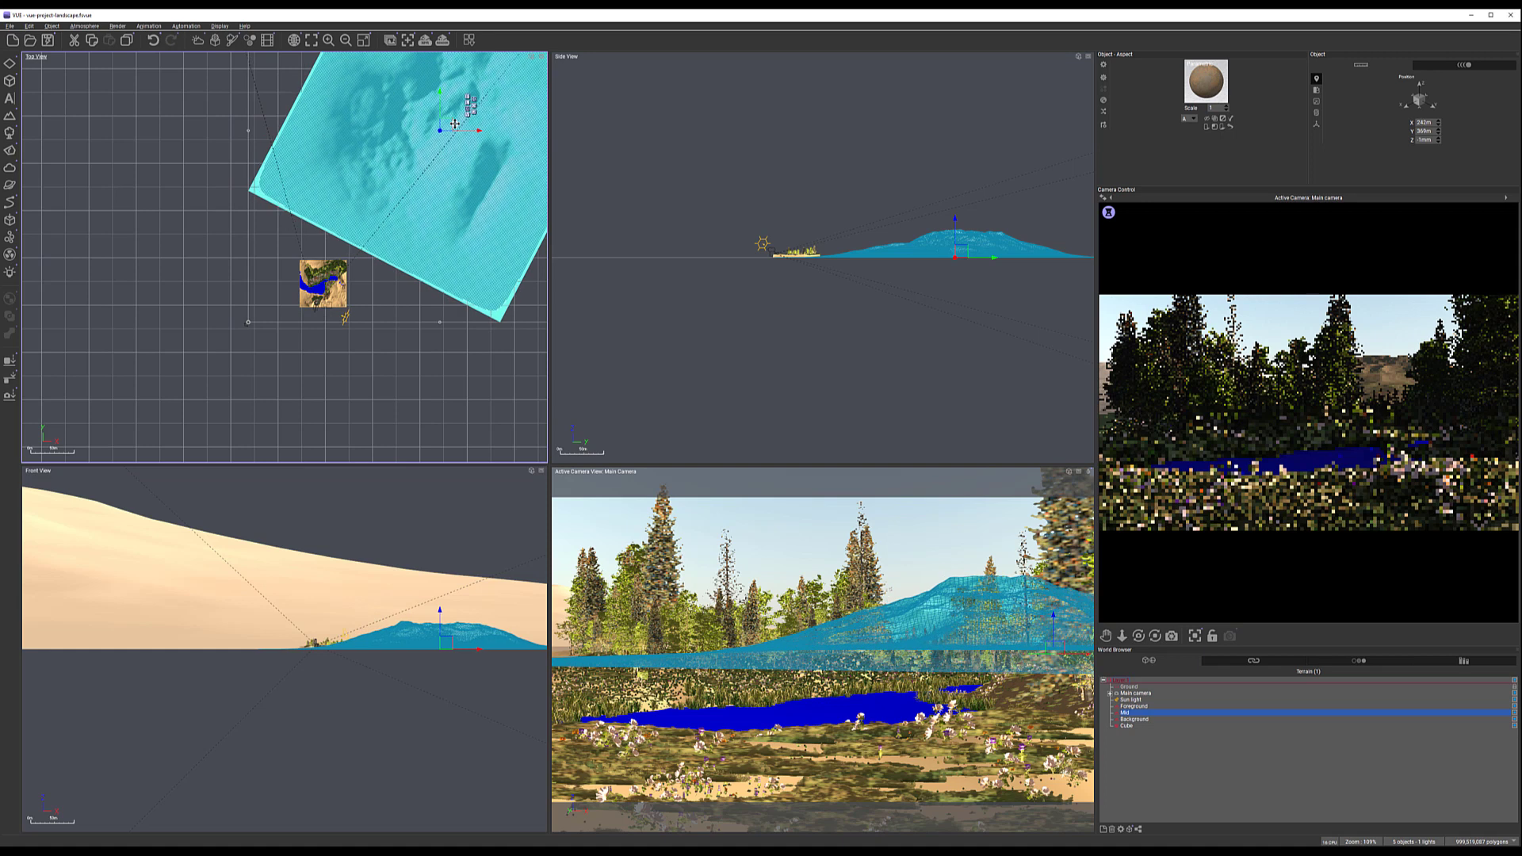
Enlarge the Background terrain to about twice its size, move it northwest behind the other terrains and save the scene
left_click_drag(1125, 712, 1136, 719)
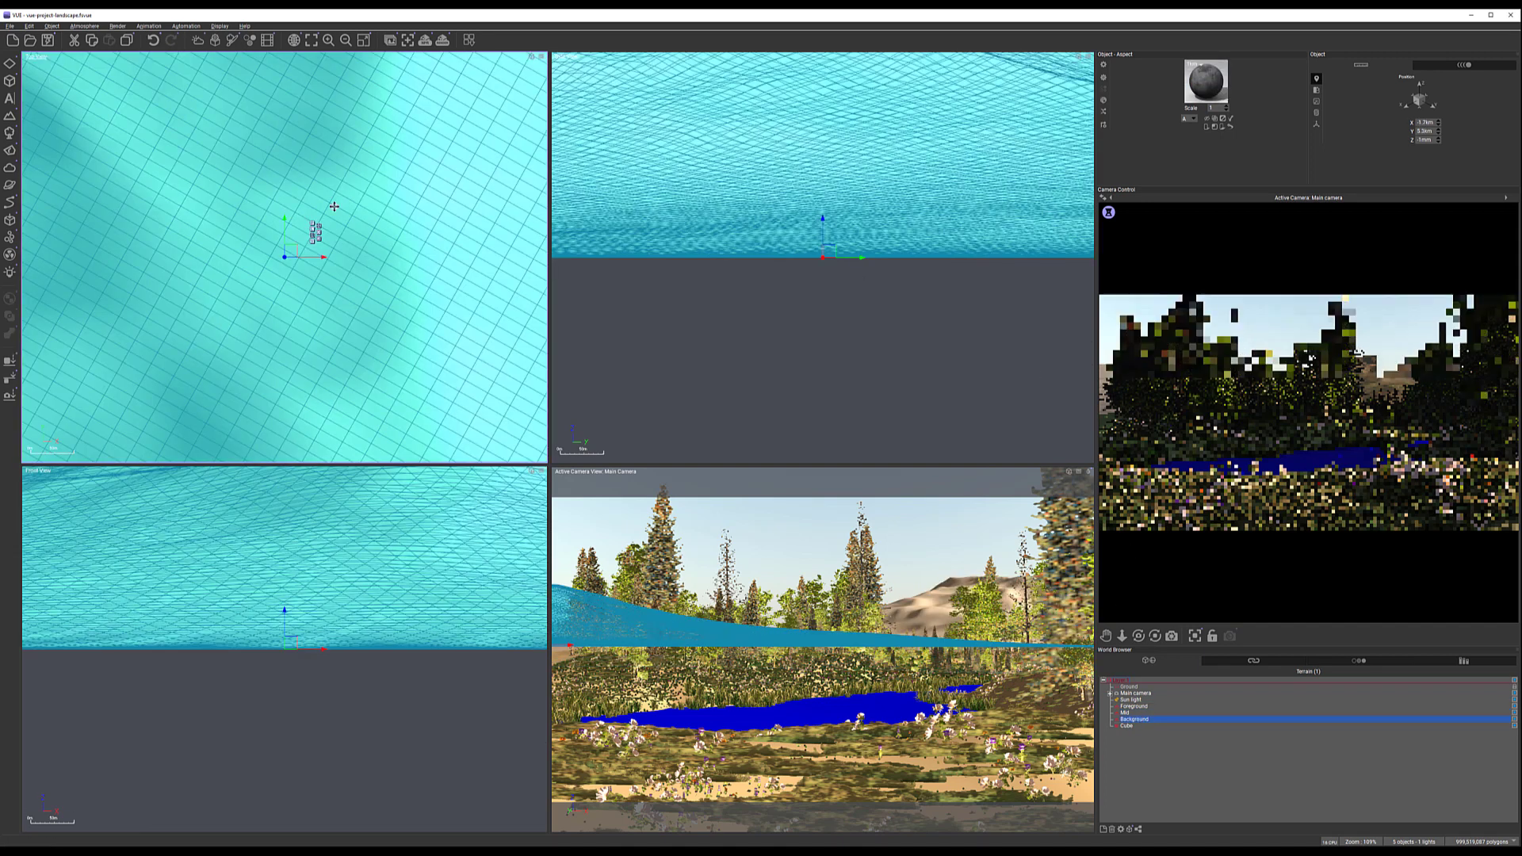
scroll(378, 262, "down", 10)
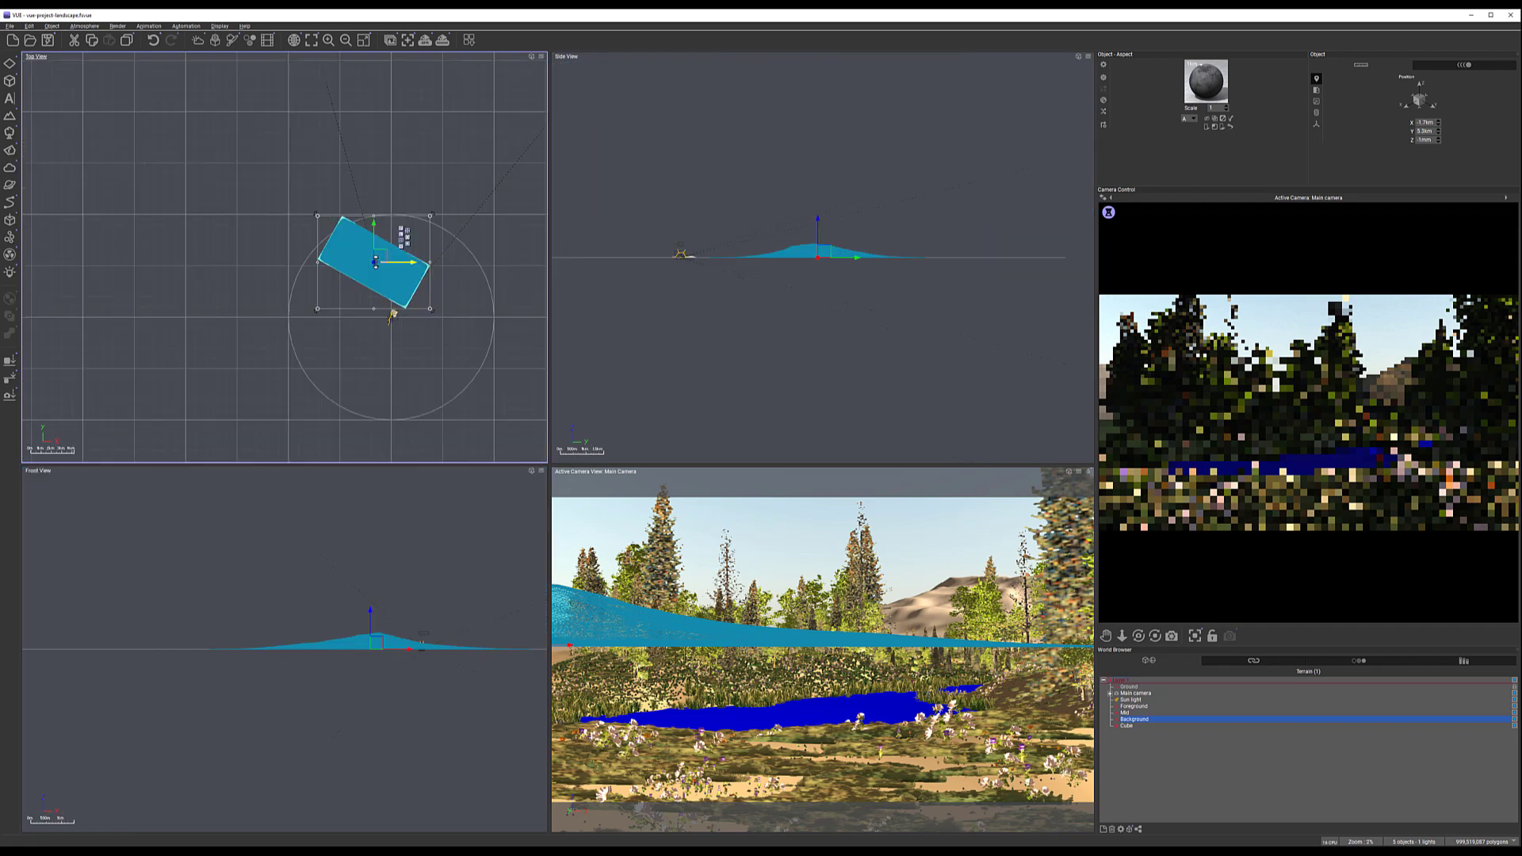
left_click_drag(428, 217, 540, 123)
left_click_drag(441, 208, 372, 213)
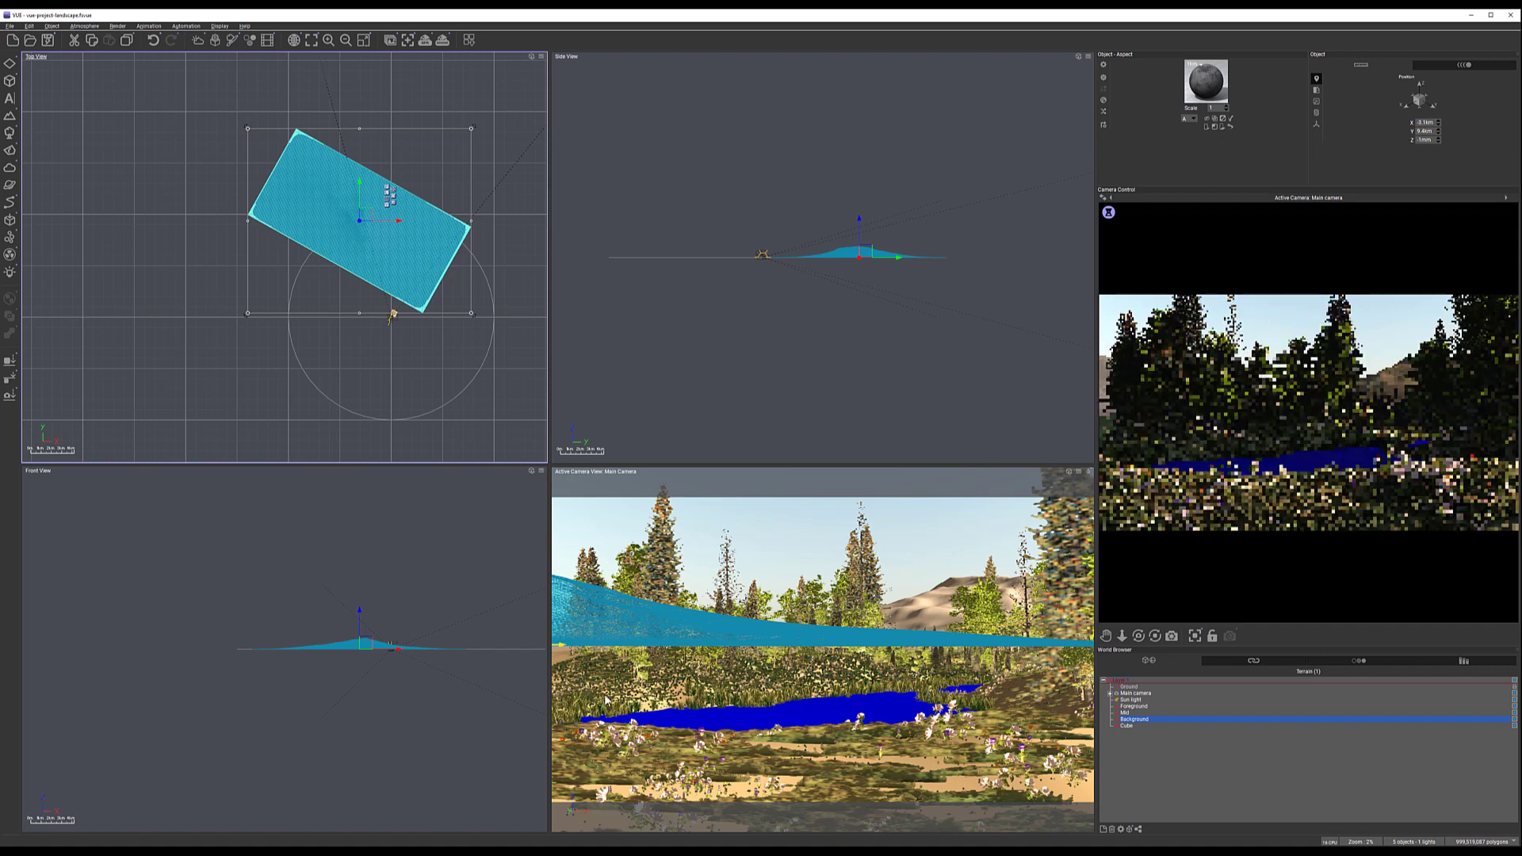
left_click(48, 42)
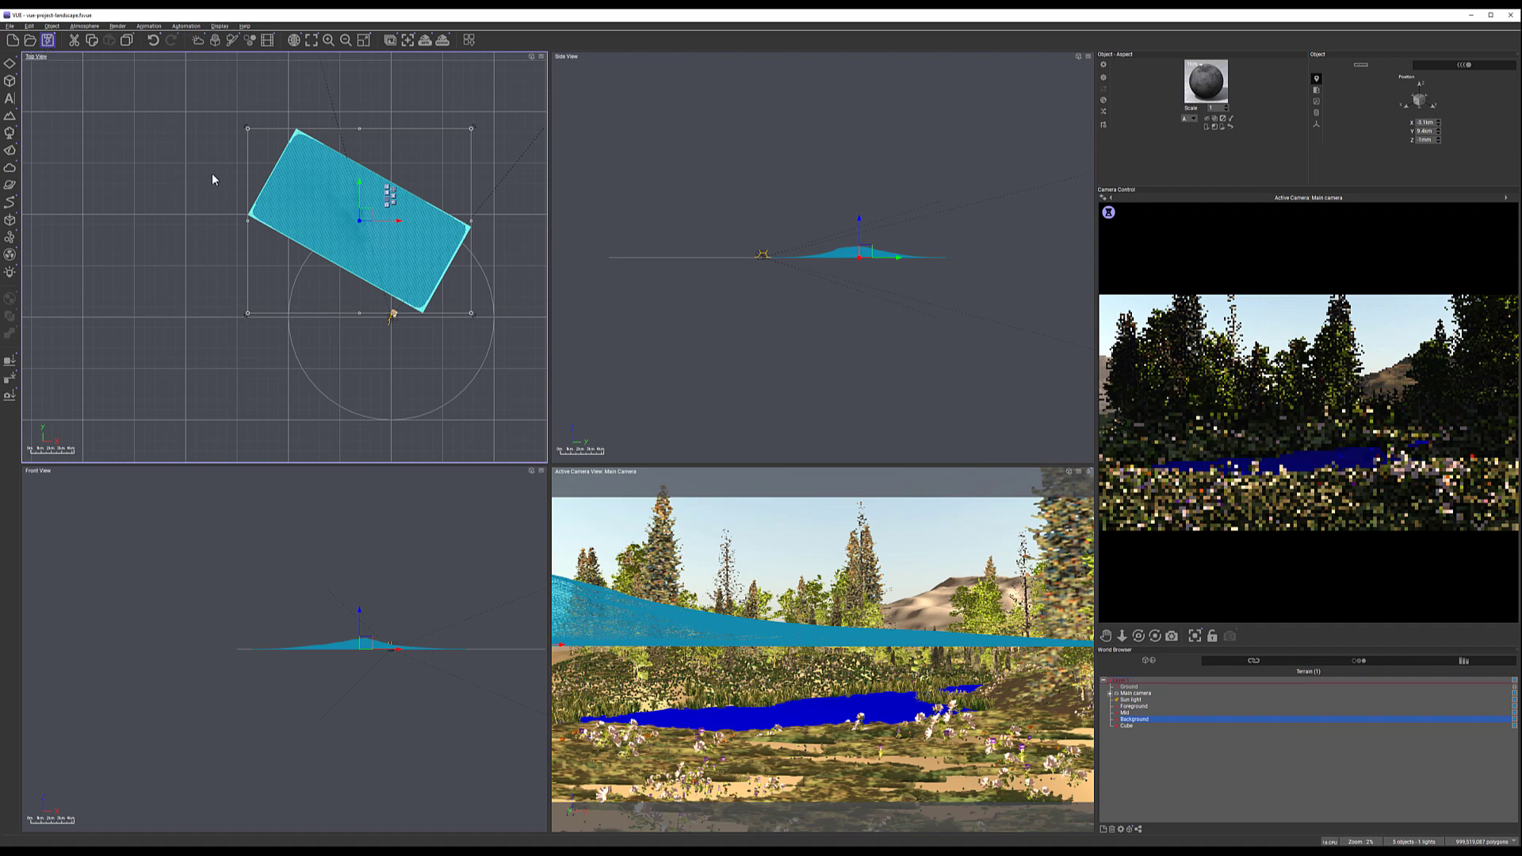
Add a White Fir (Mature) from the tree library to the foreground terrain south of the lake
left_click(1131, 707)
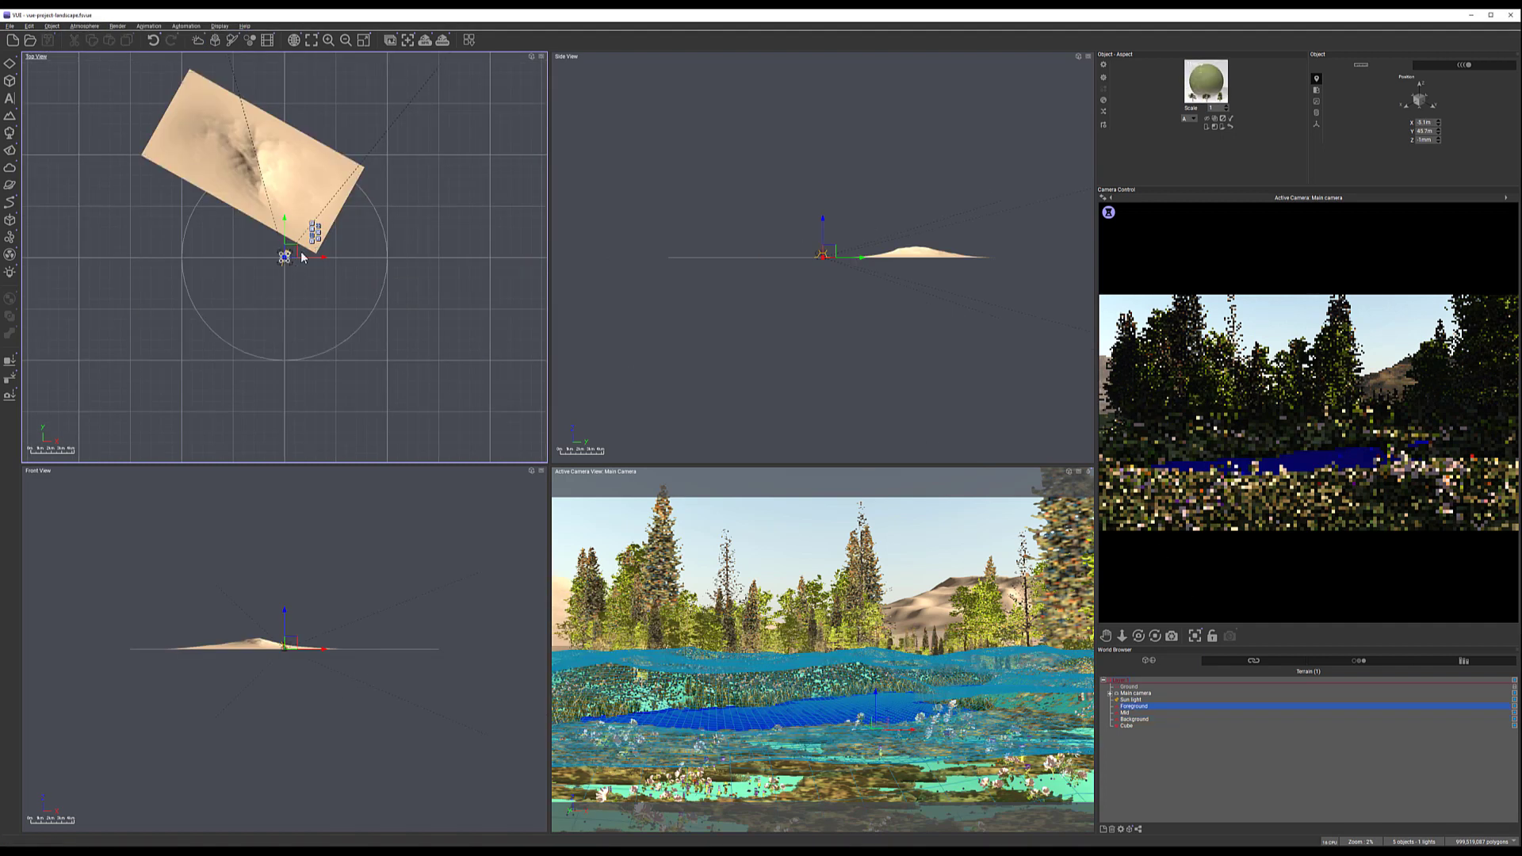
scroll(300, 258, "up", 15)
middle_click_drag(224, 371, 432, 239)
scroll(405, 201, "up", 8)
middle_click_drag(219, 329, 315, 216)
scroll(315, 217, "up", 1)
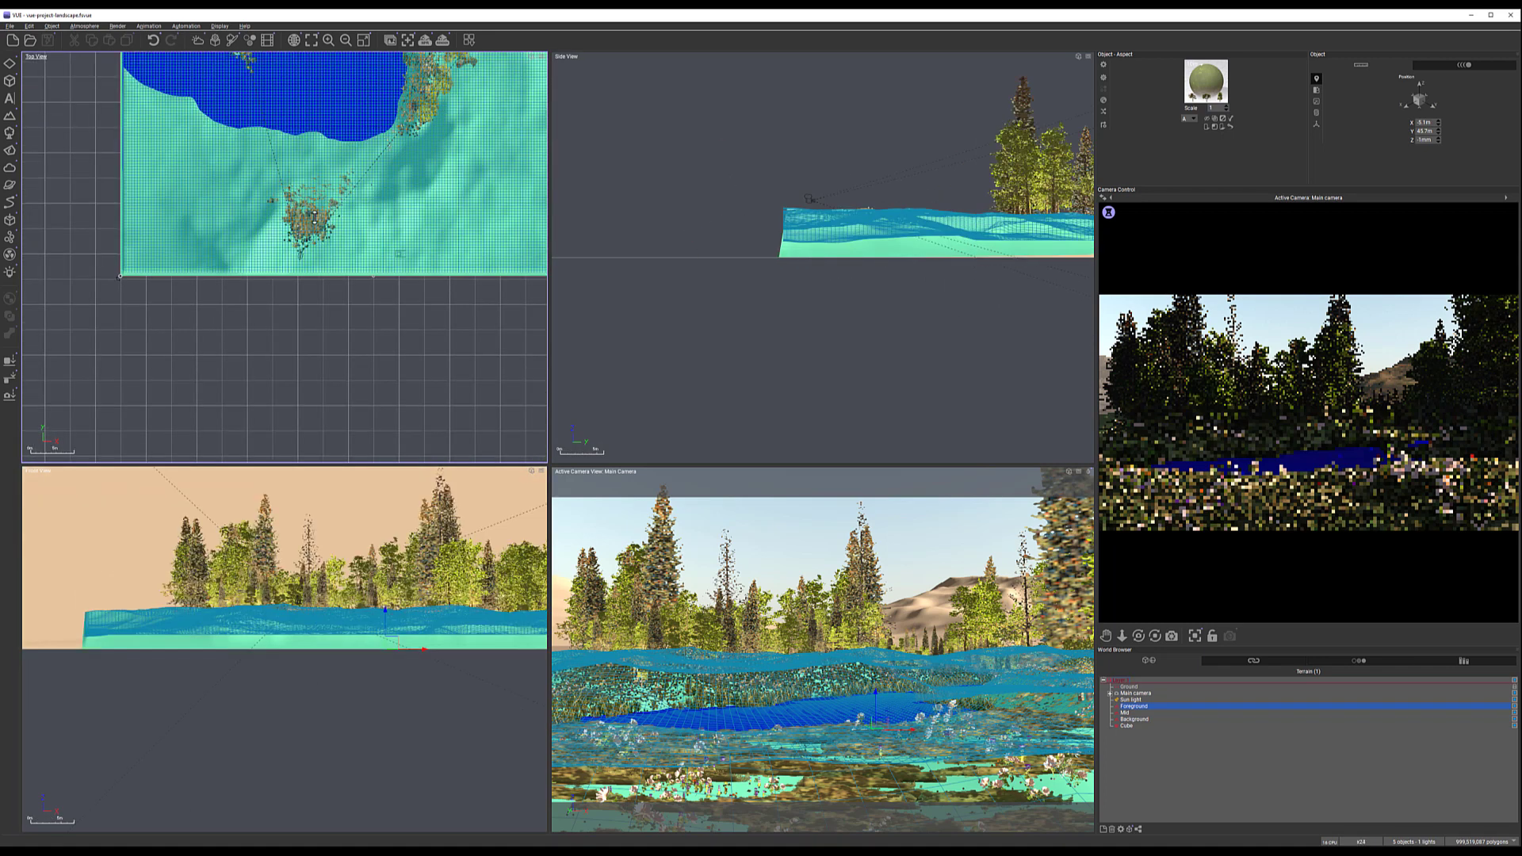
scroll(314, 215, "up", 5)
scroll(354, 198, "down", 4)
middle_click_drag(416, 138, 402, 272)
left_click(10, 168)
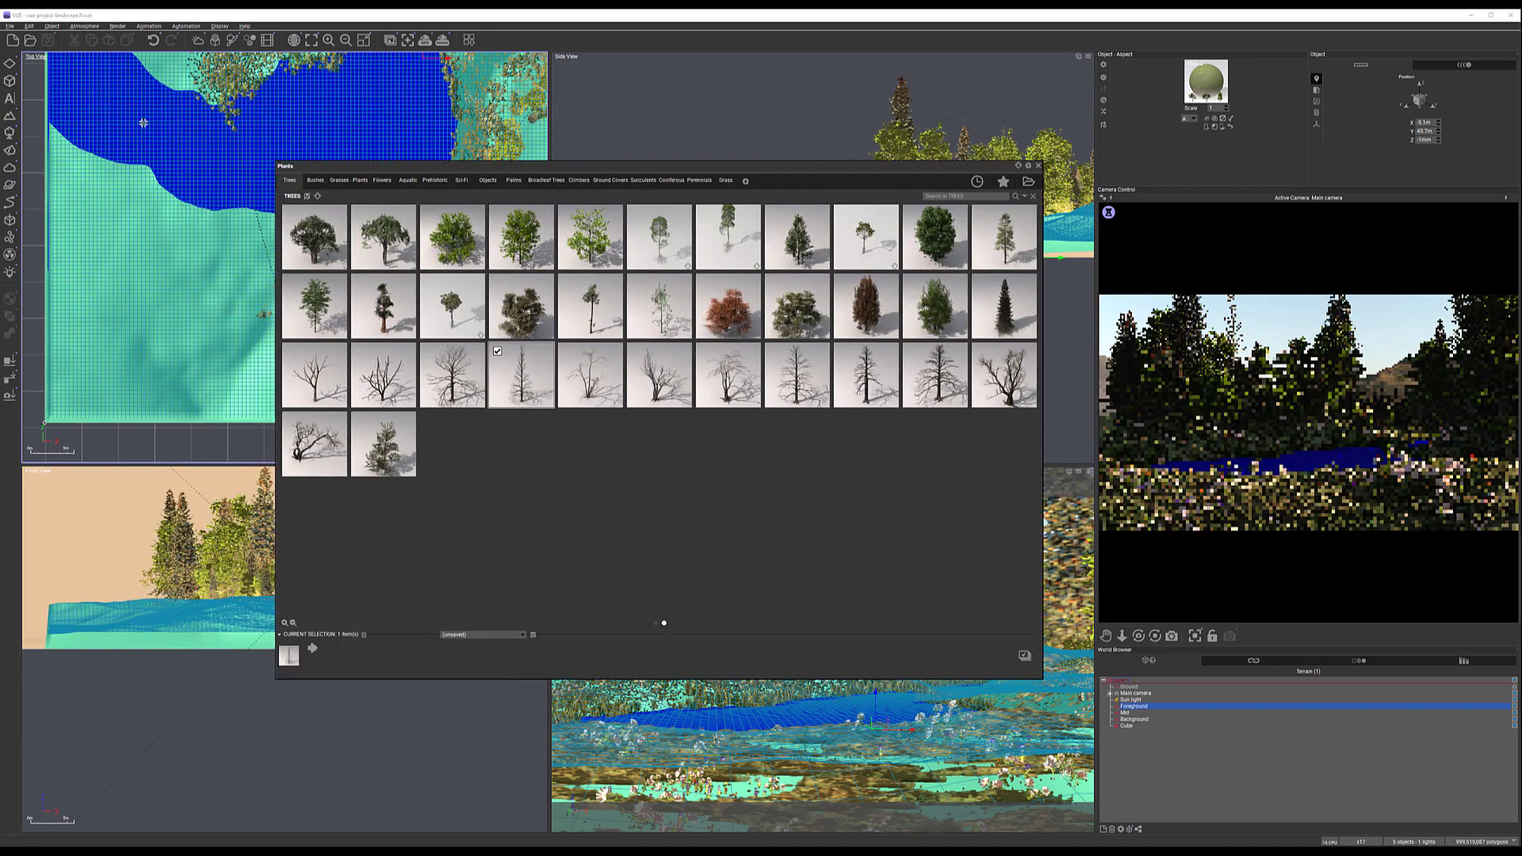
mouse_move(612, 322)
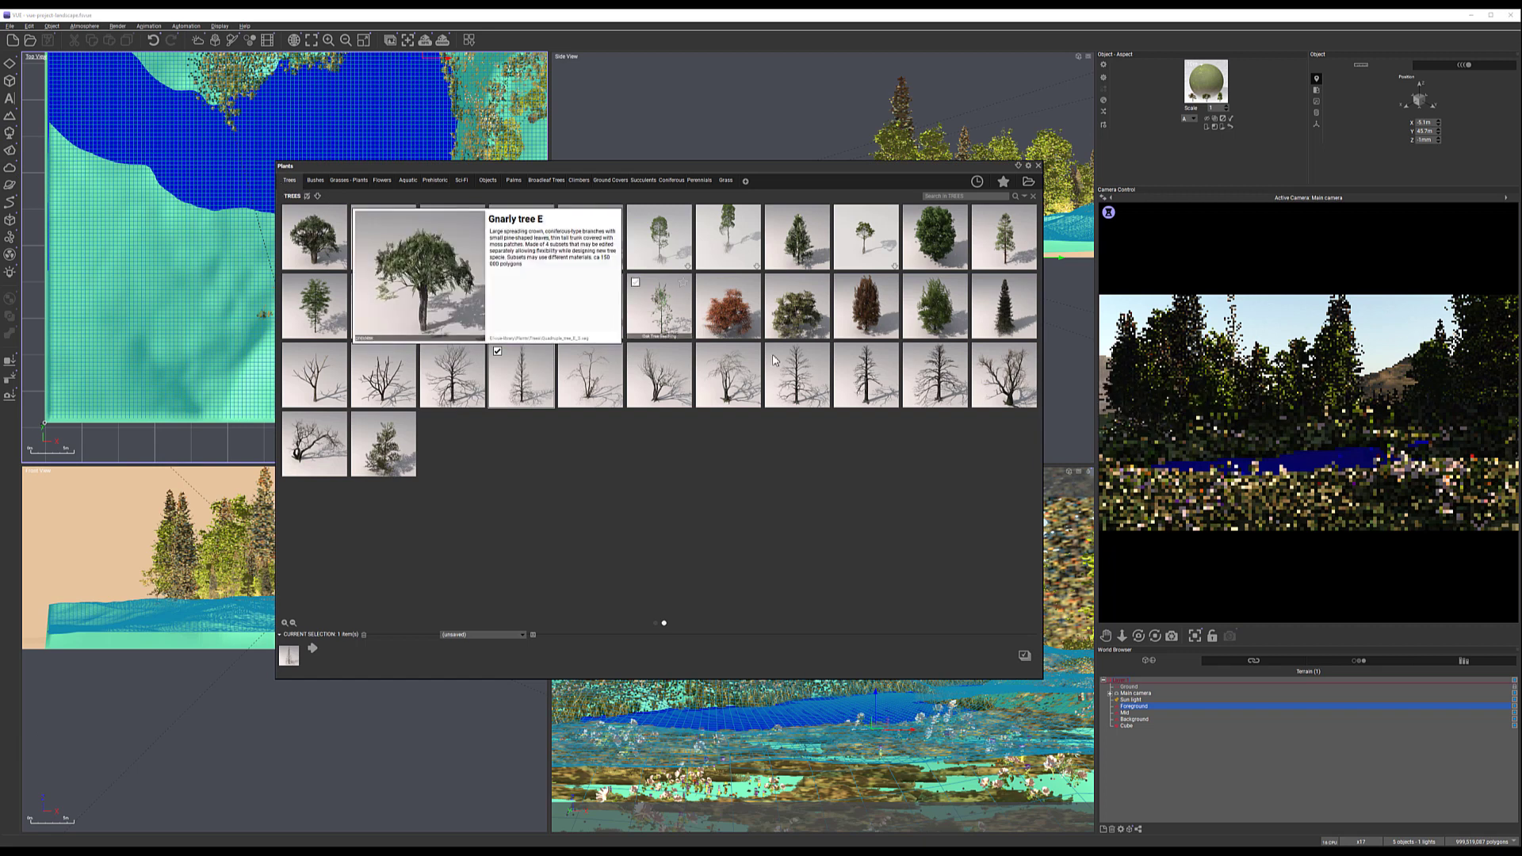
double_click(992, 319)
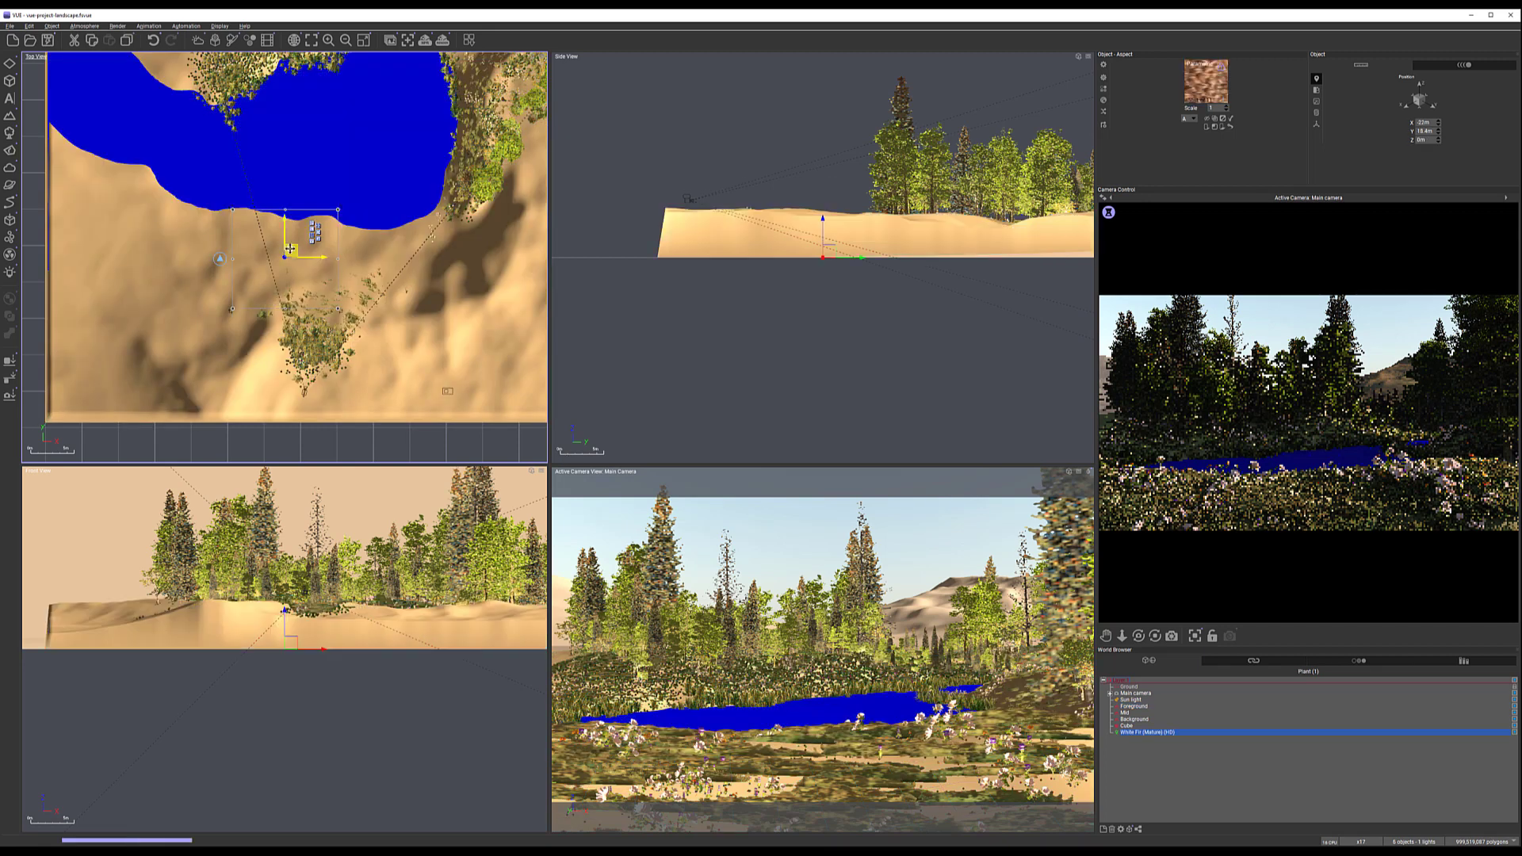
Scale down the white fir, raise it onto the terrain surface and place it at the left edge of the camera view
mouse_move(290, 297)
left_mouse_down()
mouse_move(311, 295)
mouse_move(296, 303)
left_mouse_up()
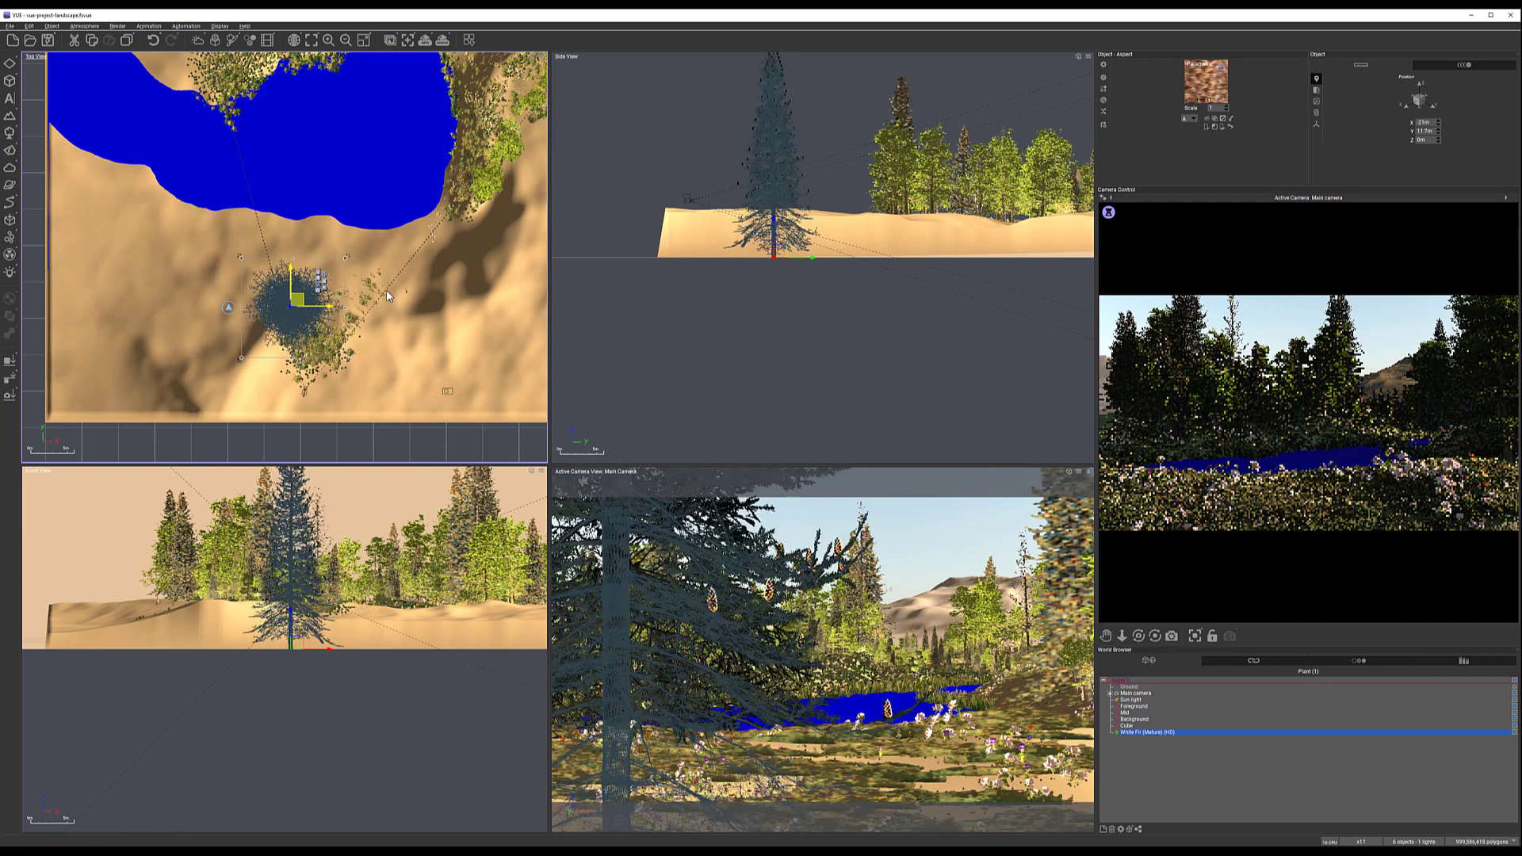
left_click(806, 232)
left_click_drag(819, 260, 769, 208)
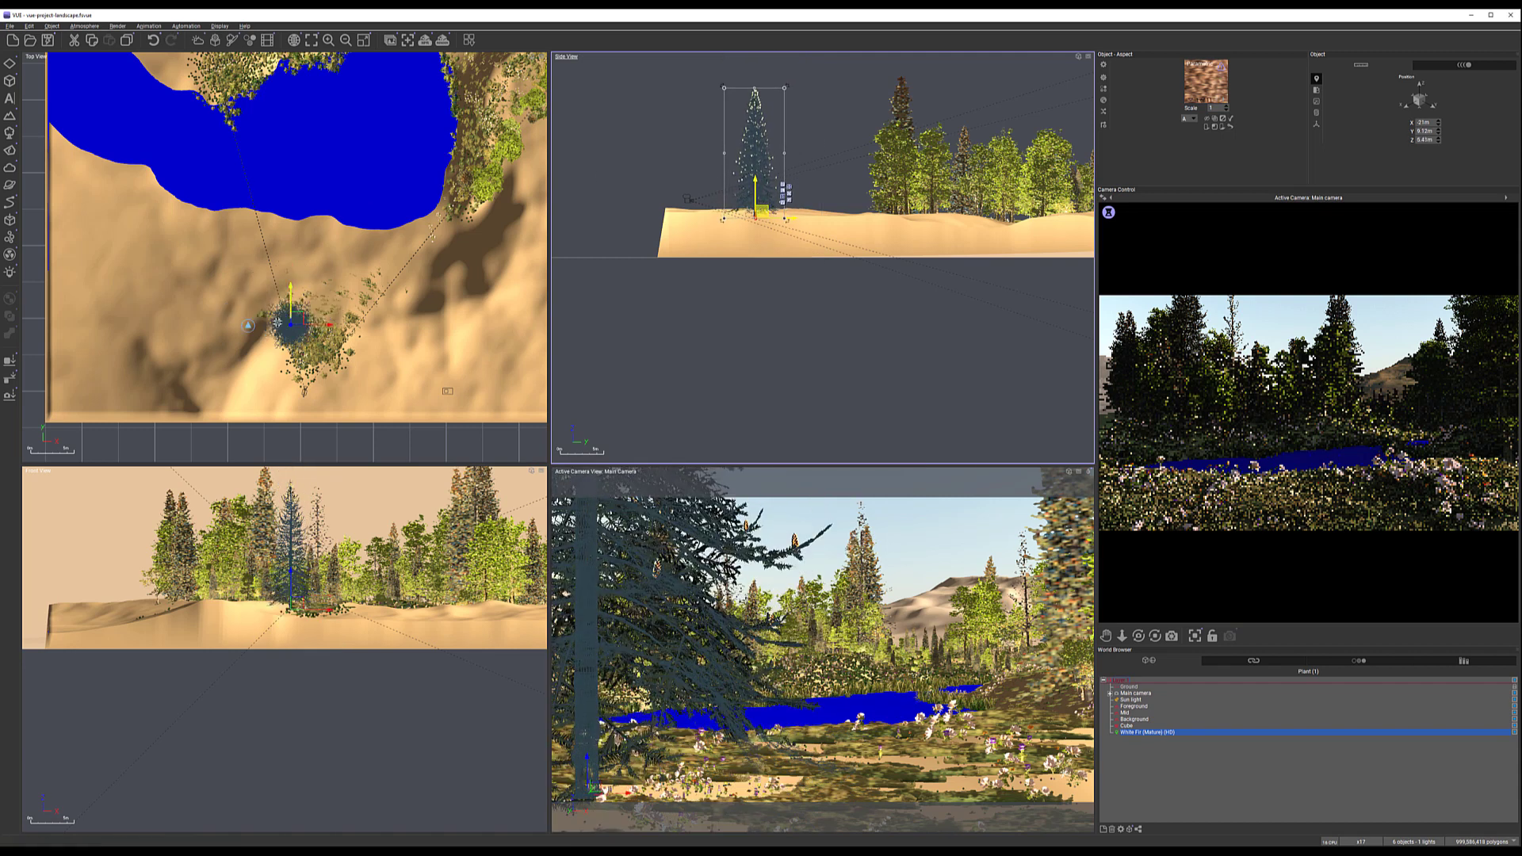
left_click_drag(295, 317, 279, 311)
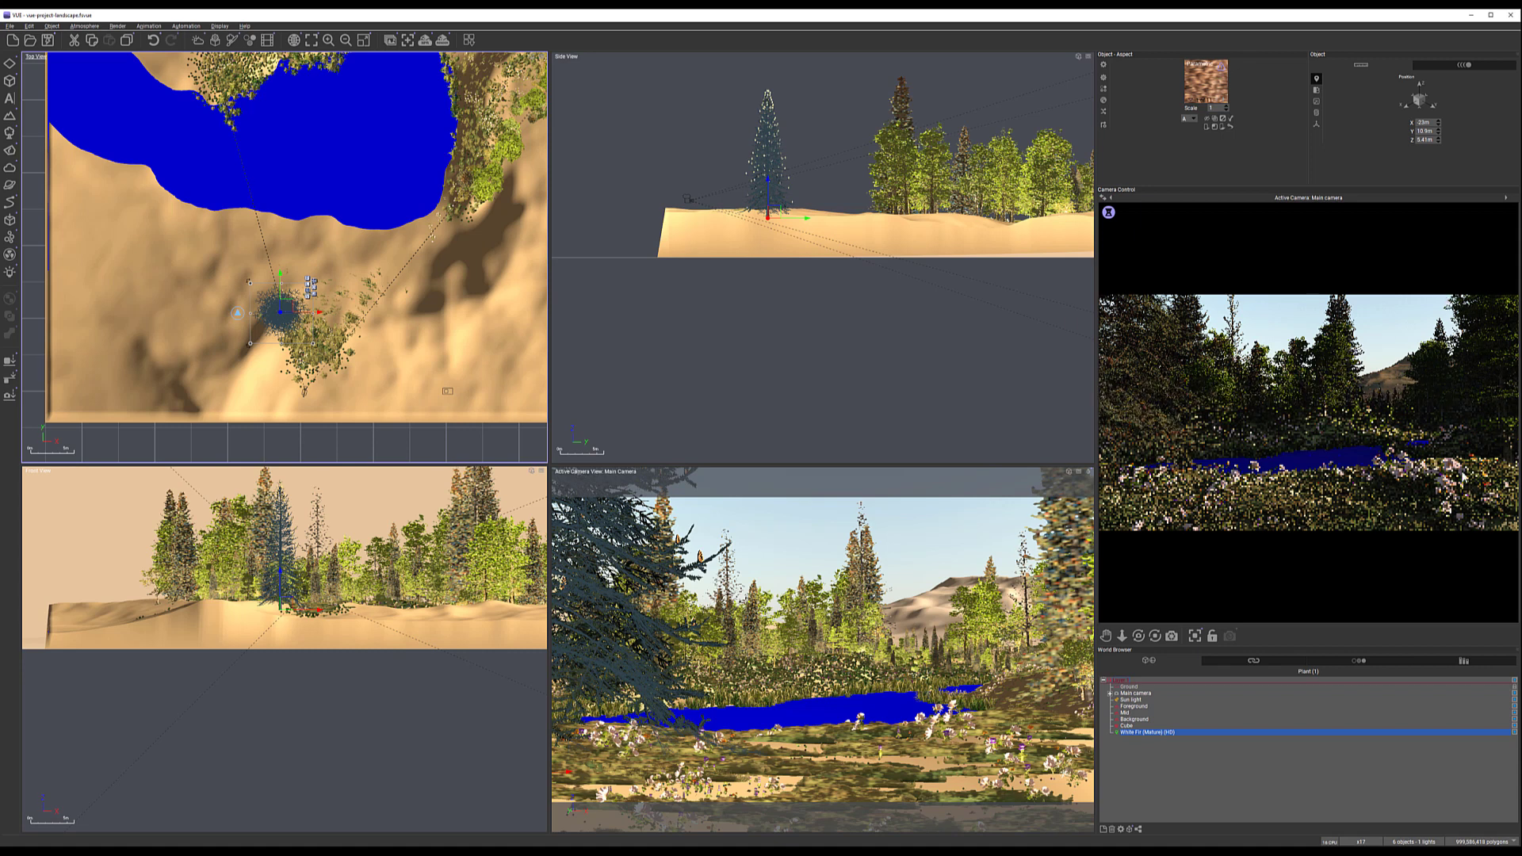
Add an Alder - Autumn tree from the tree library to the scene
left_click(13, 138)
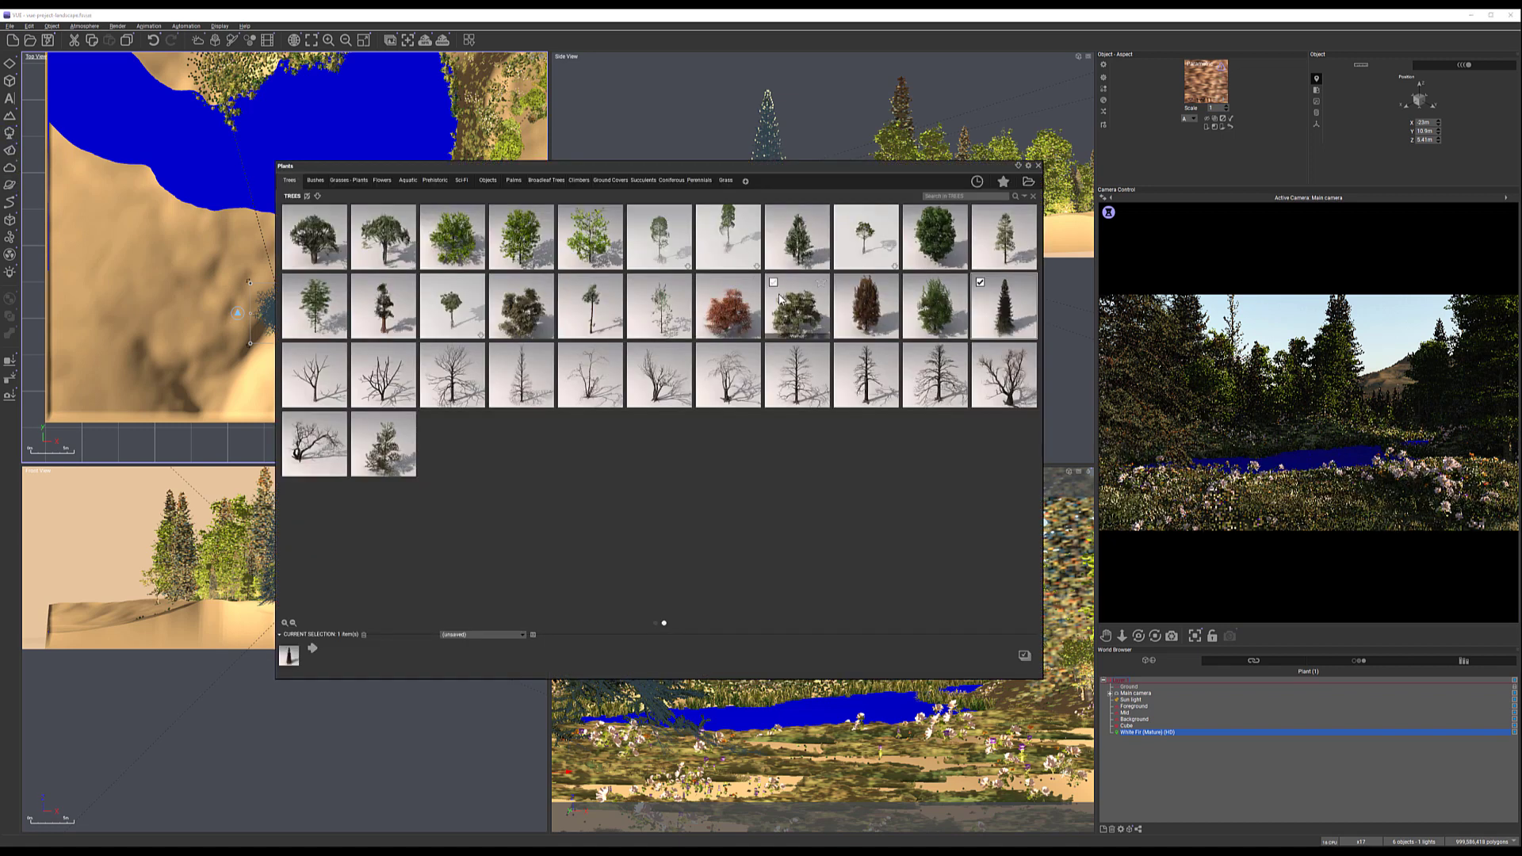
mouse_move(519, 416)
left_click(390, 379)
double_click(390, 379)
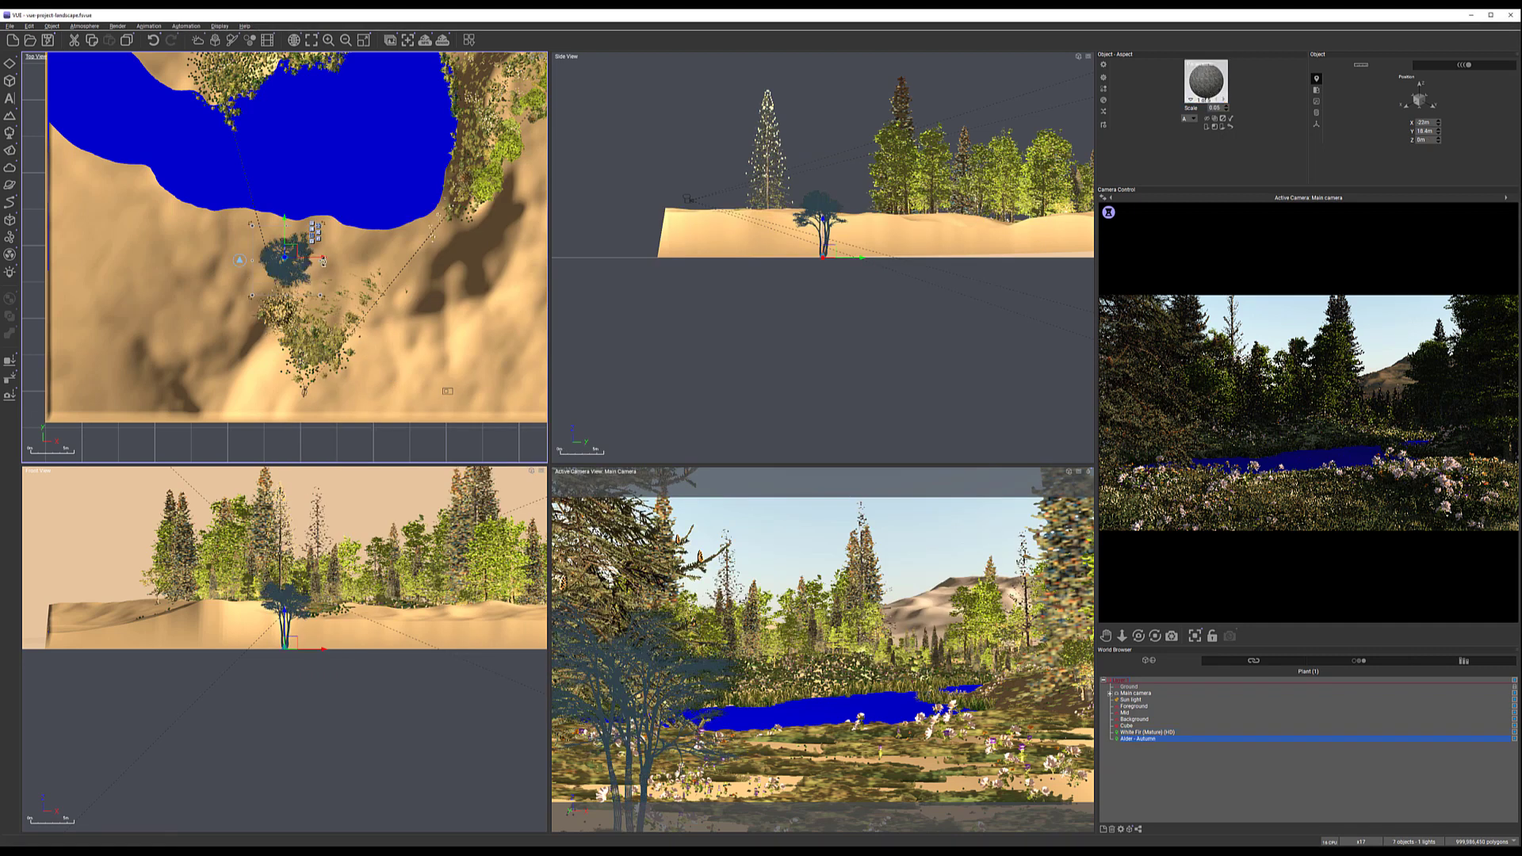
Scale down the alder, raise it partway and position it in the right foreground of the camera view
left_click_drag(287, 249, 379, 341)
left_click(783, 268)
left_click_drag(786, 268, 787, 261)
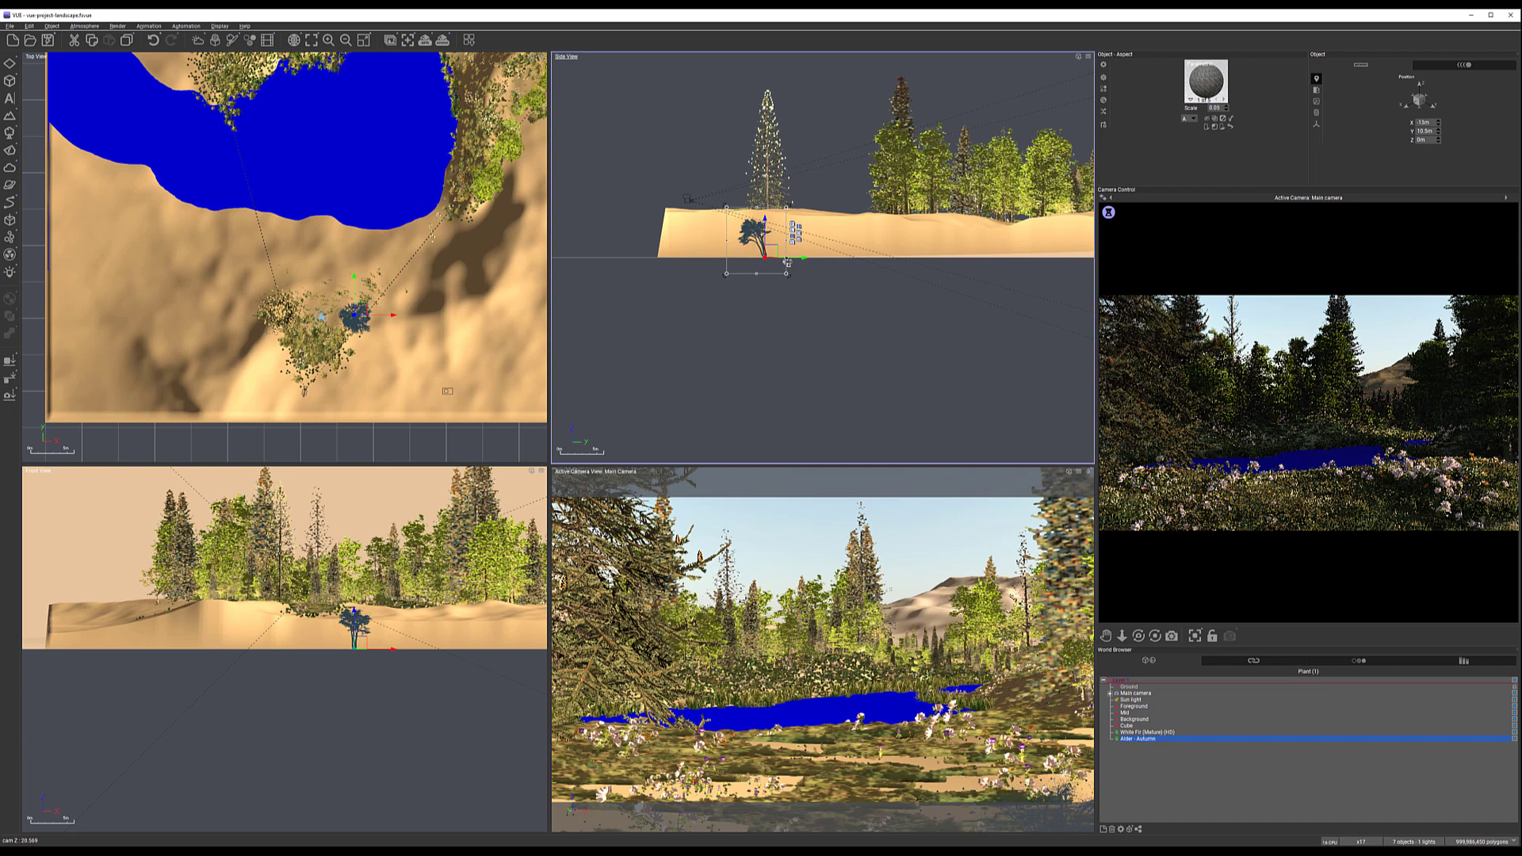
left_click_drag(359, 299, 344, 305)
left_click_drag(769, 255, 766, 239)
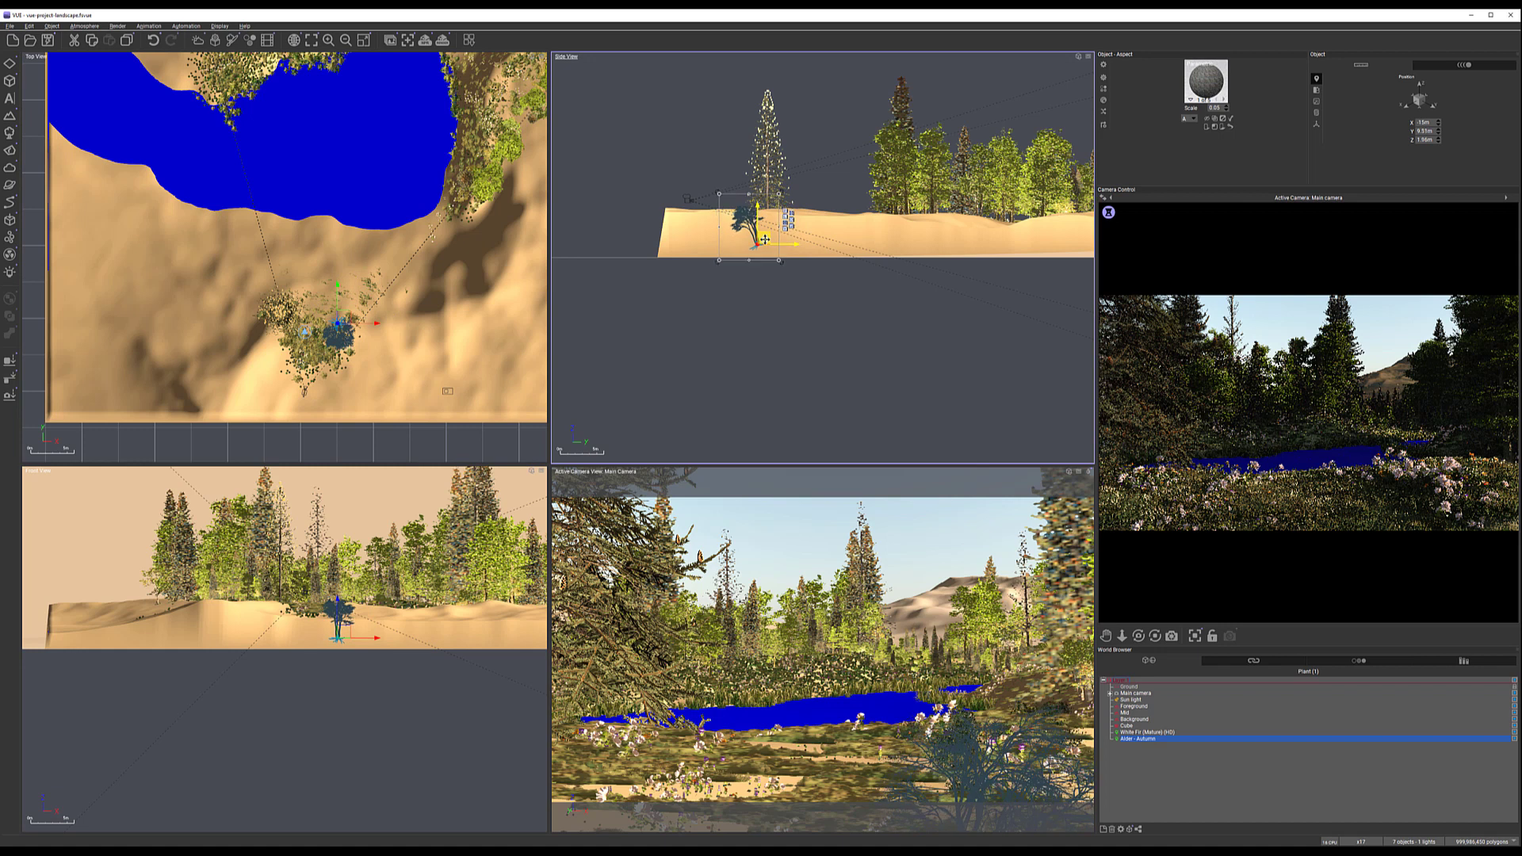
left_click_drag(346, 314, 353, 317)
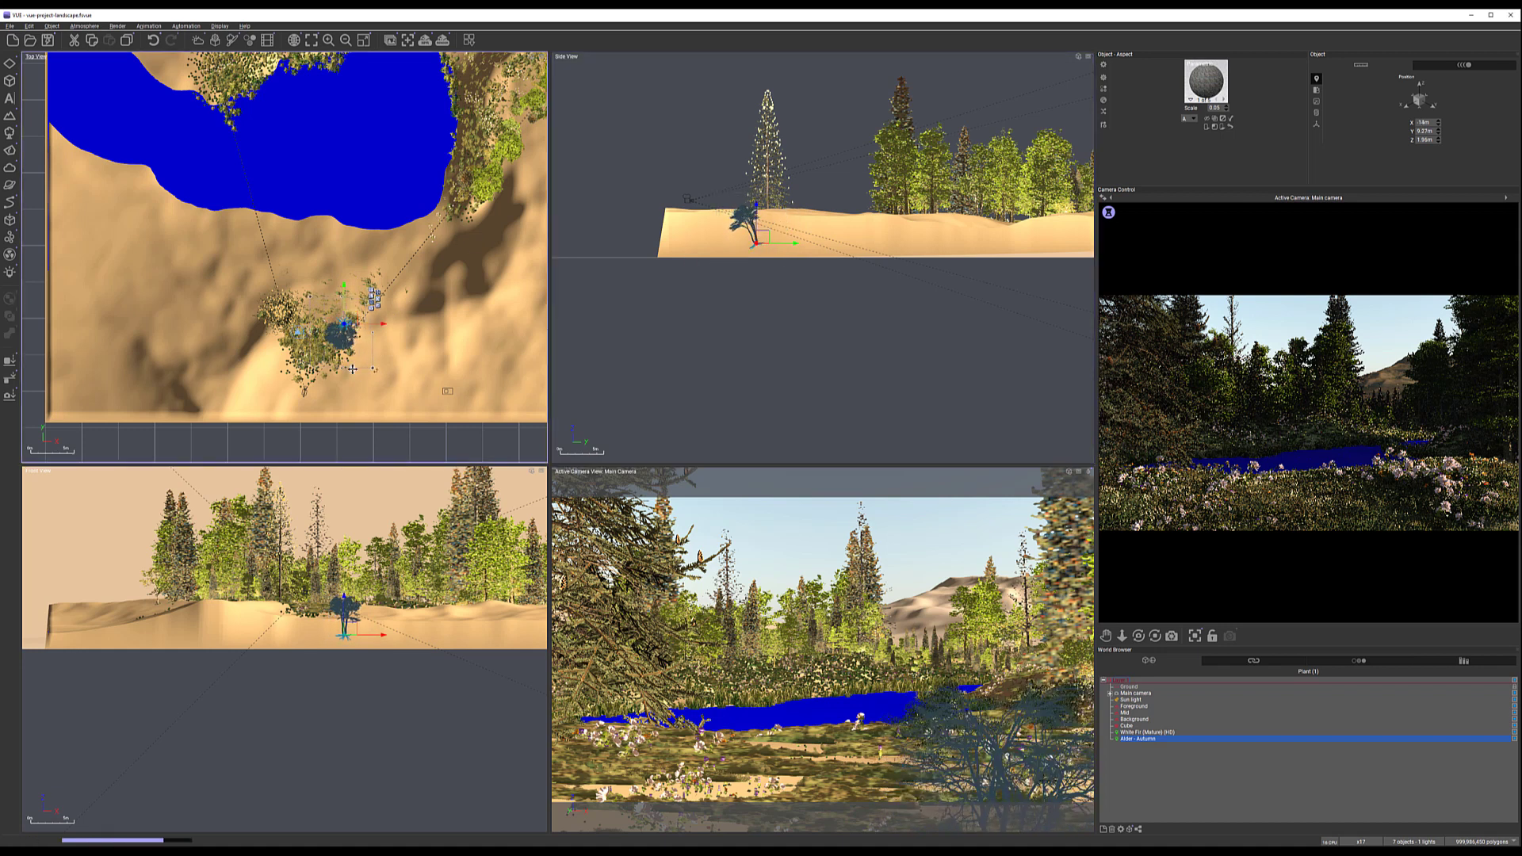
Shift the autumn alder closer to the right edge of the camera view and add an Alder - Late Spring tree from the tree library
left_click_drag(357, 331, 354, 330)
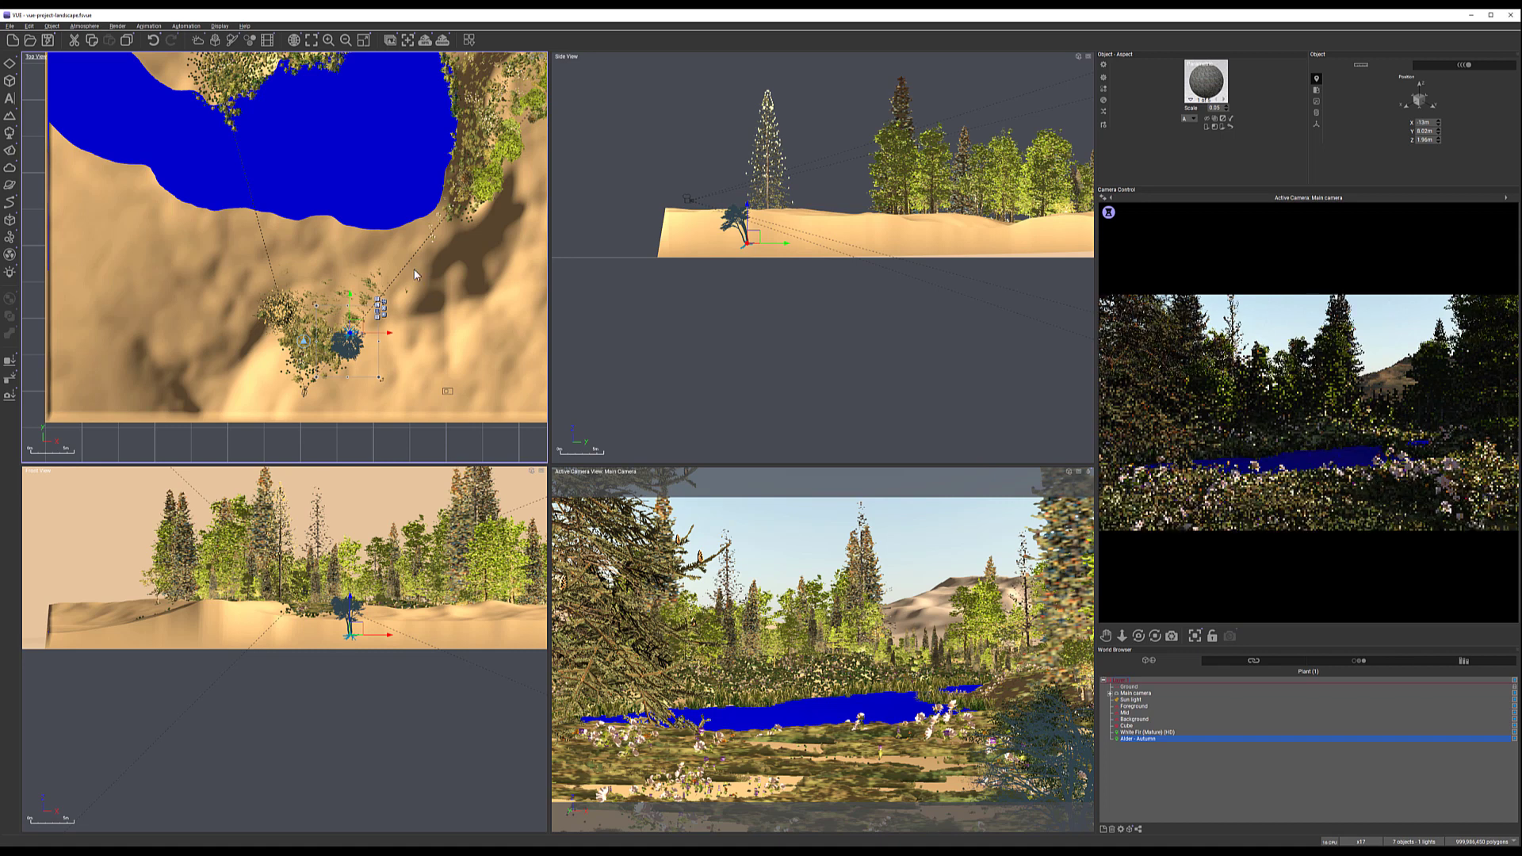
left_click(11, 133)
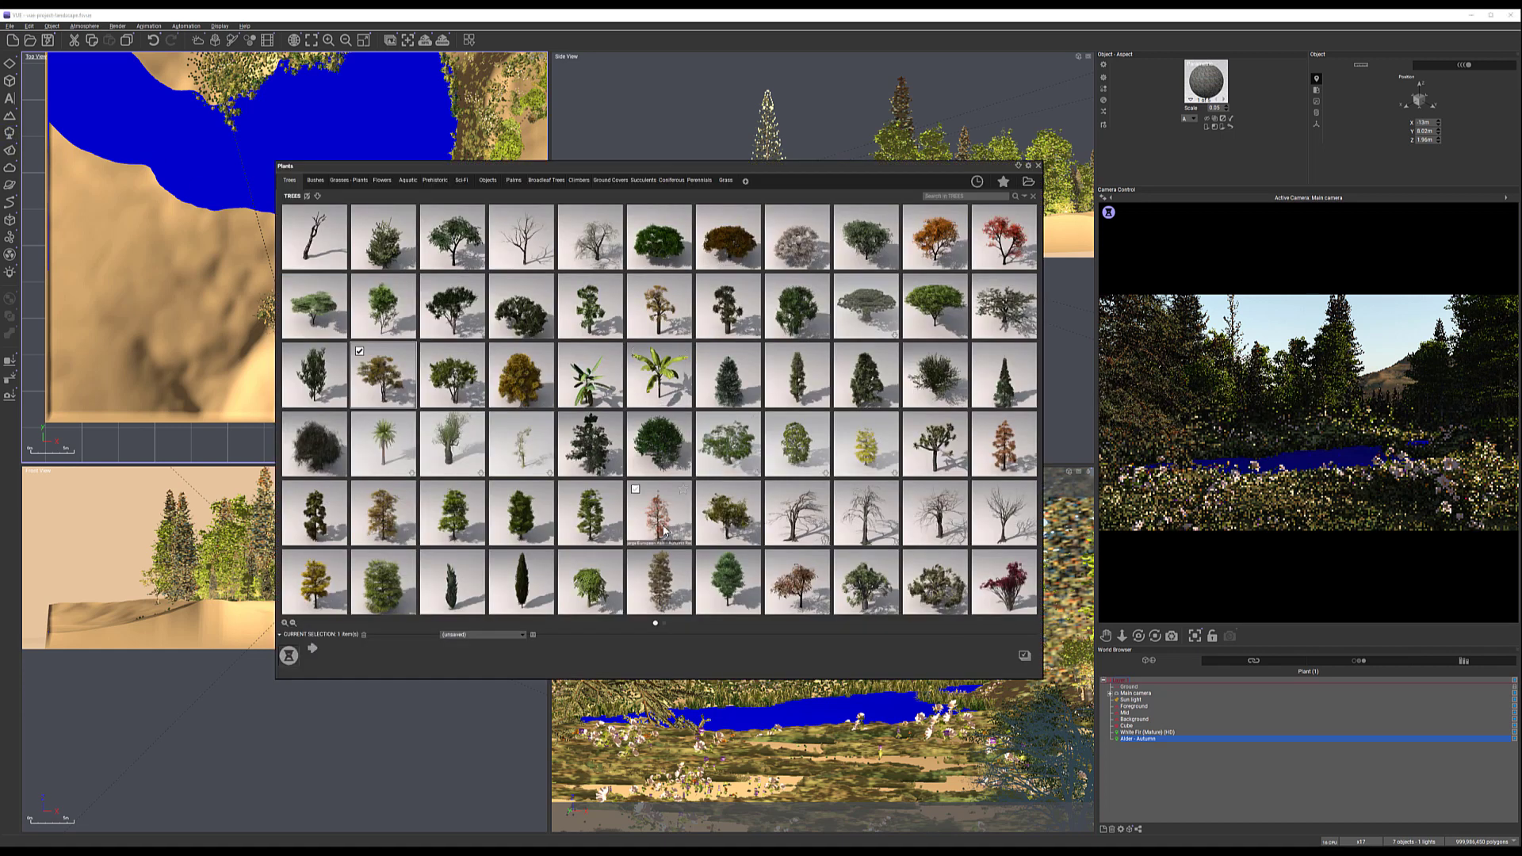
left_click(457, 383)
double_click(458, 383)
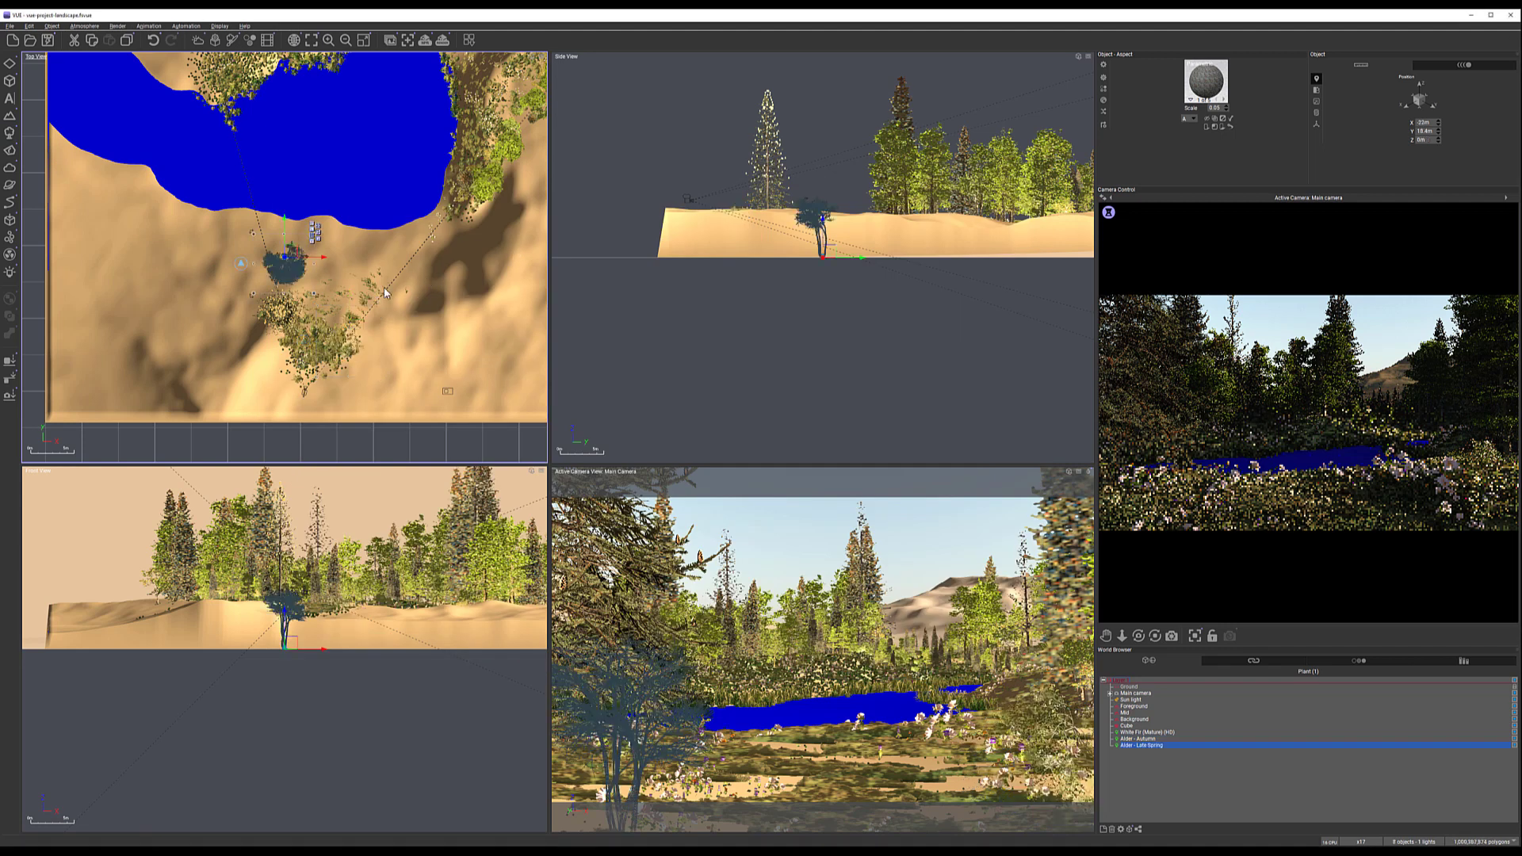
Scale down the late spring alder, raise it slightly and place it near the southeastern lakeshore, at the right edge of the camera view
left_click_drag(300, 247, 410, 238)
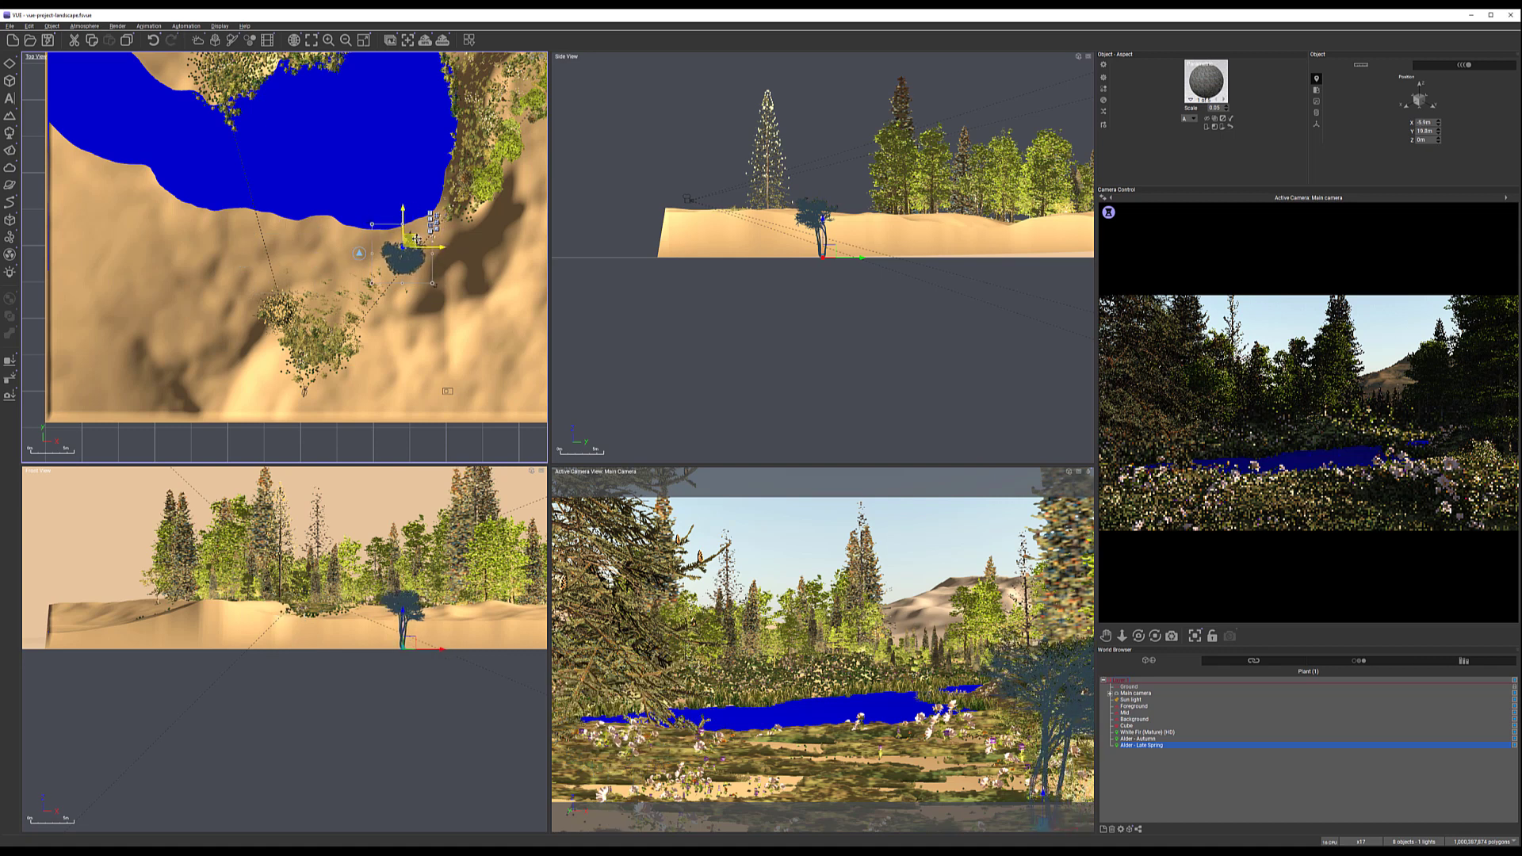
left_click_drag(838, 254, 835, 249)
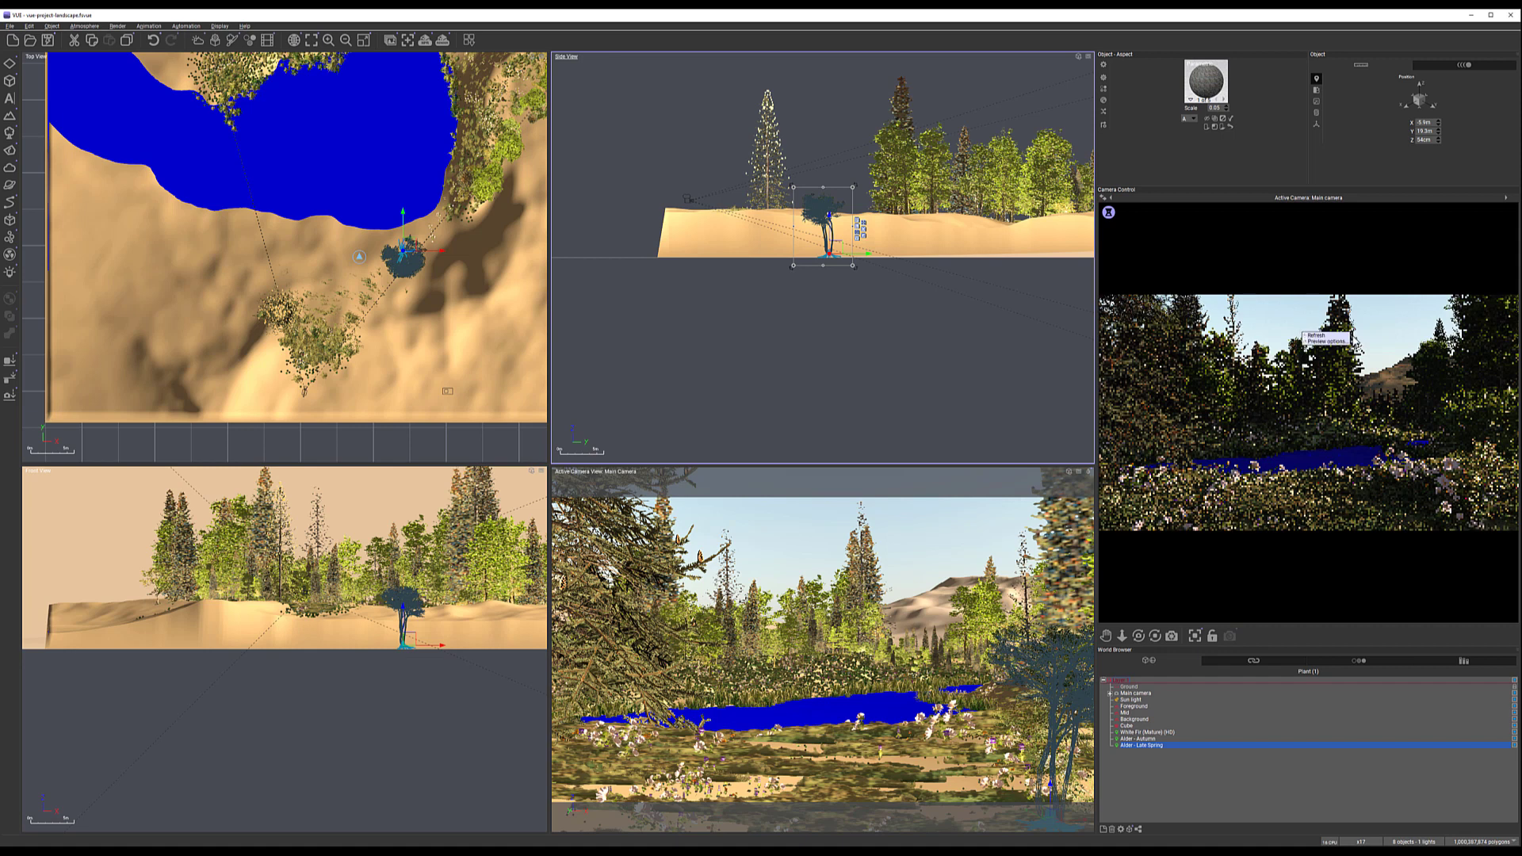
left_click(411, 248)
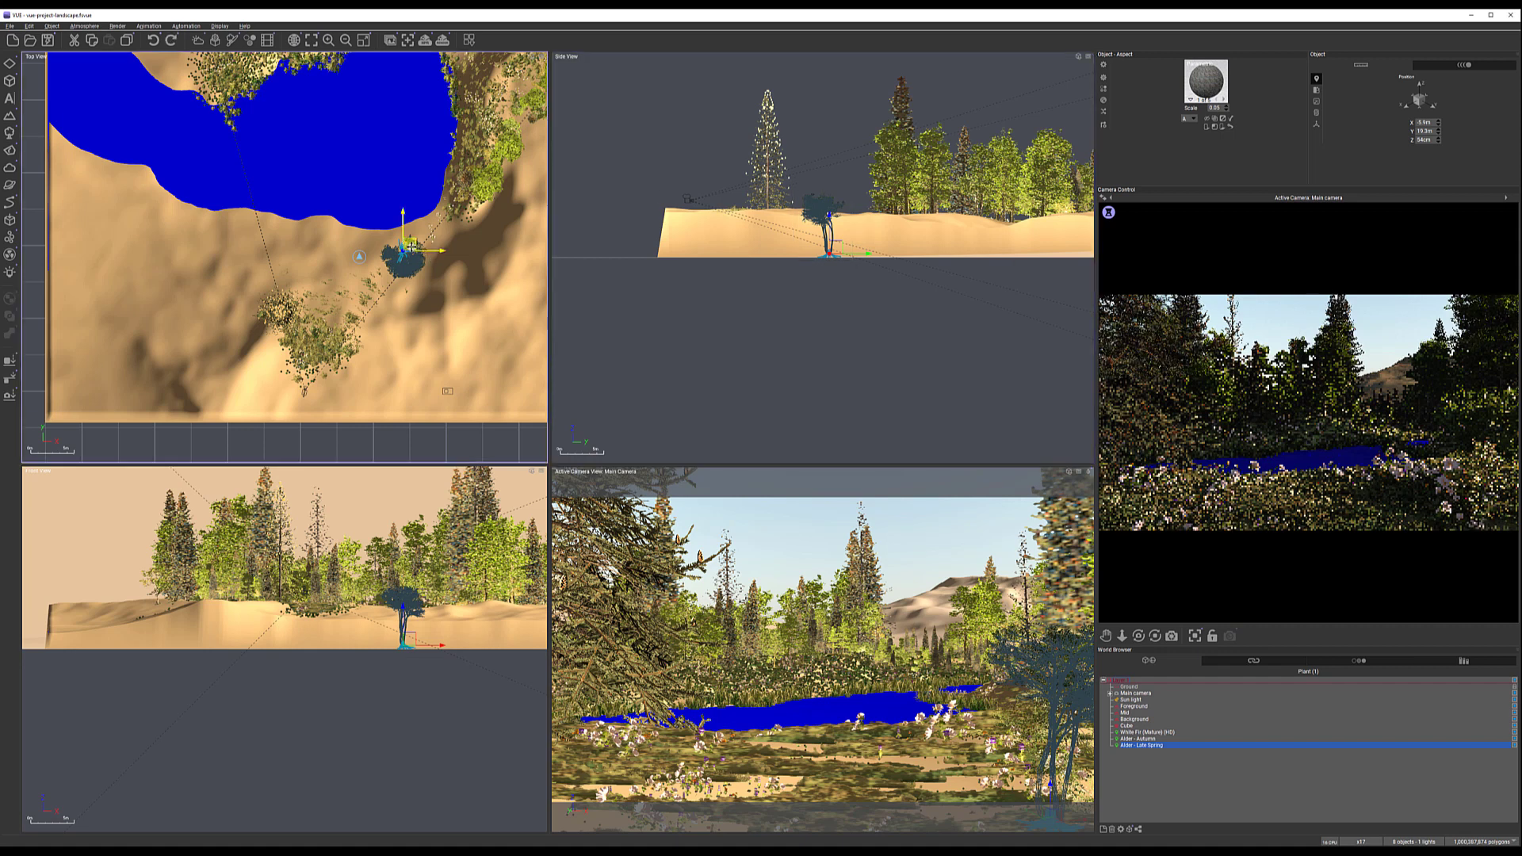
left_click_drag(412, 248, 415, 249)
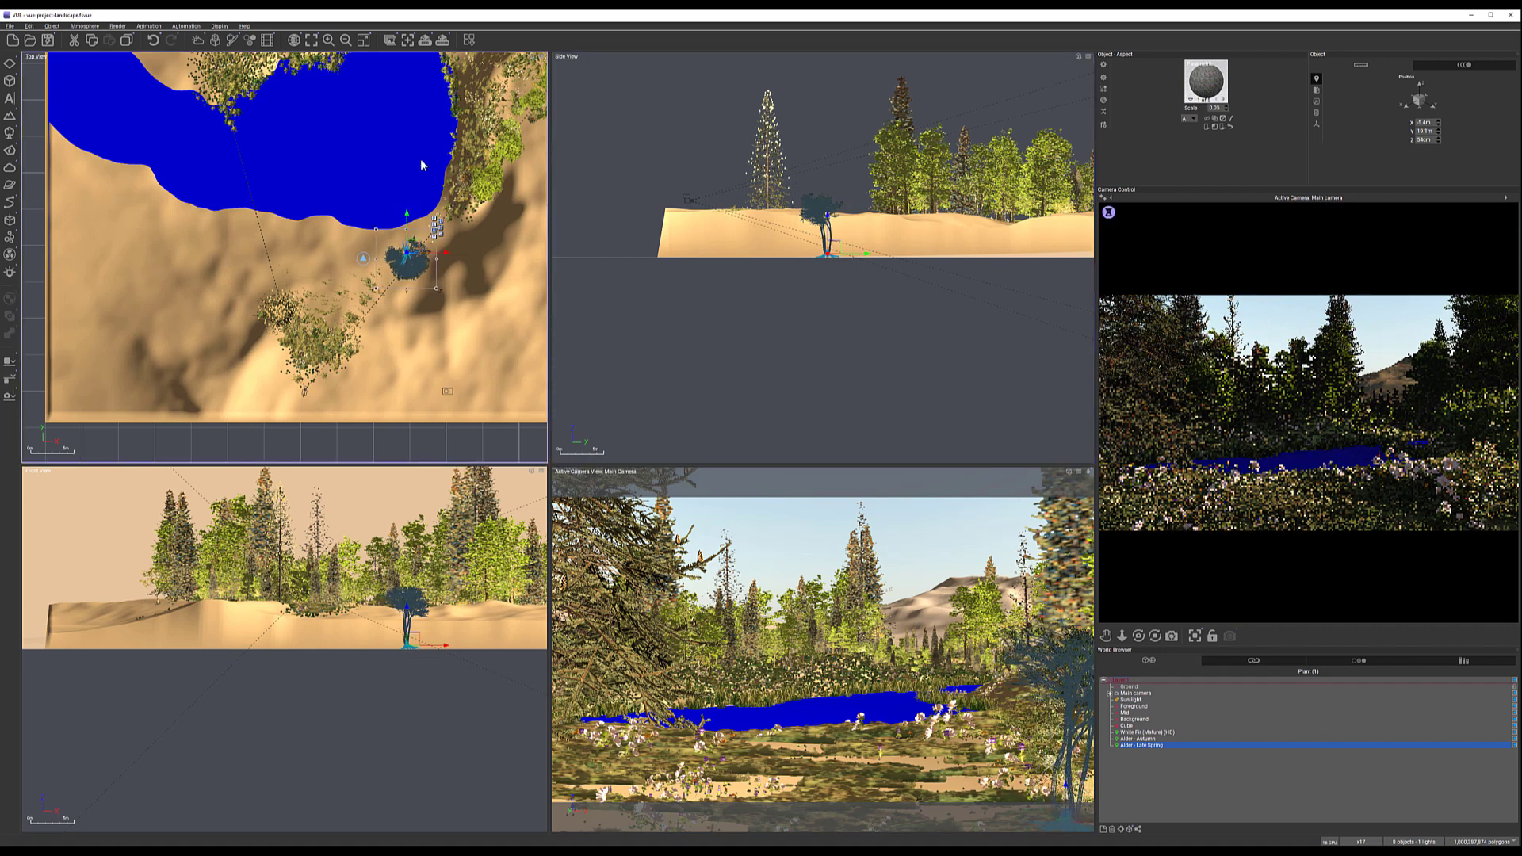
left_click_drag(417, 297, 400, 293)
left_click(840, 251)
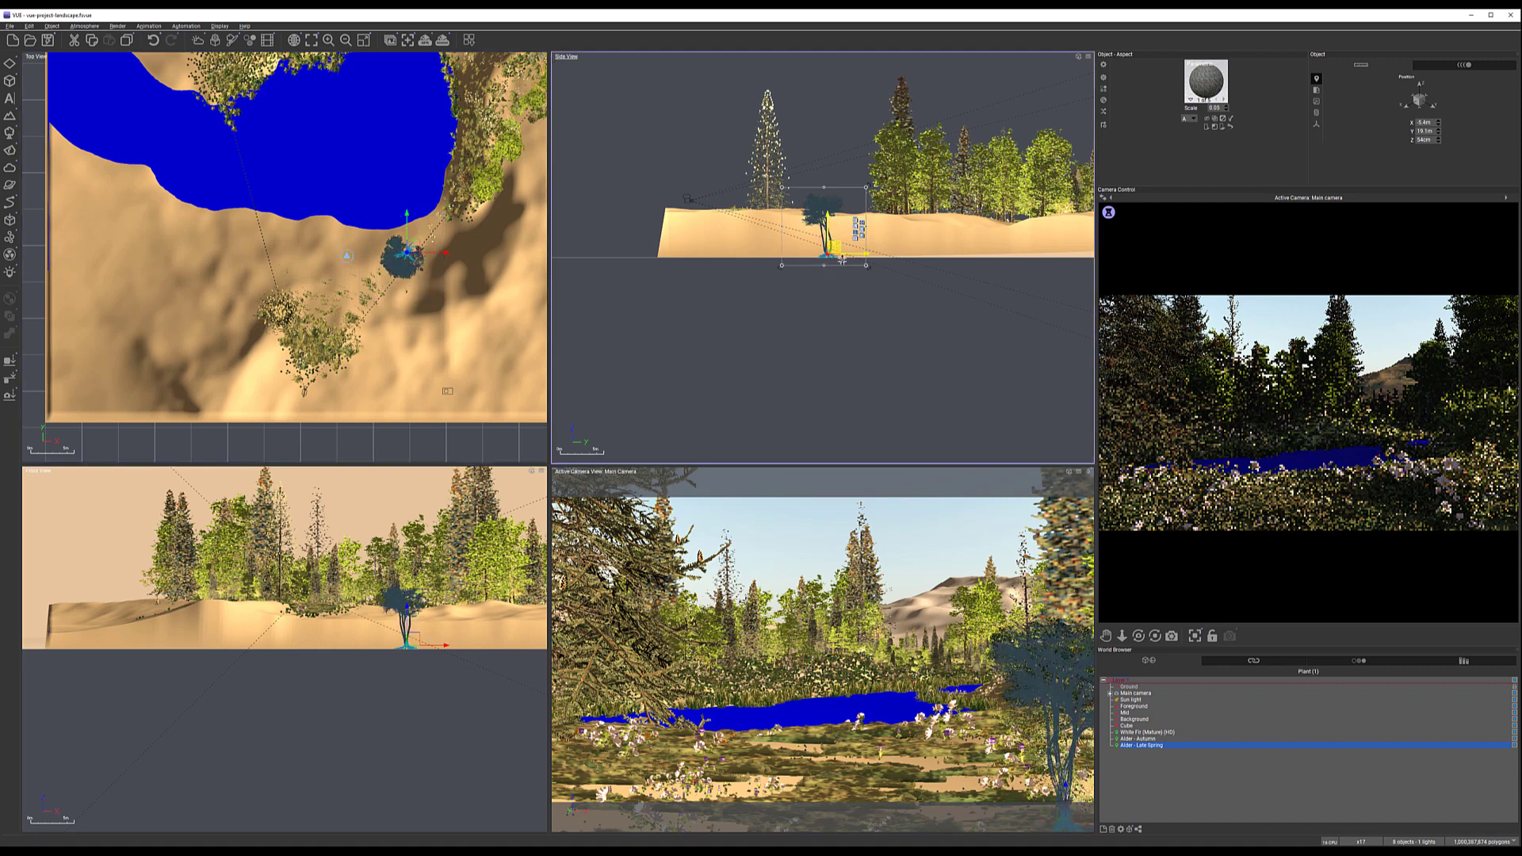
left_click_drag(865, 265, 824, 248)
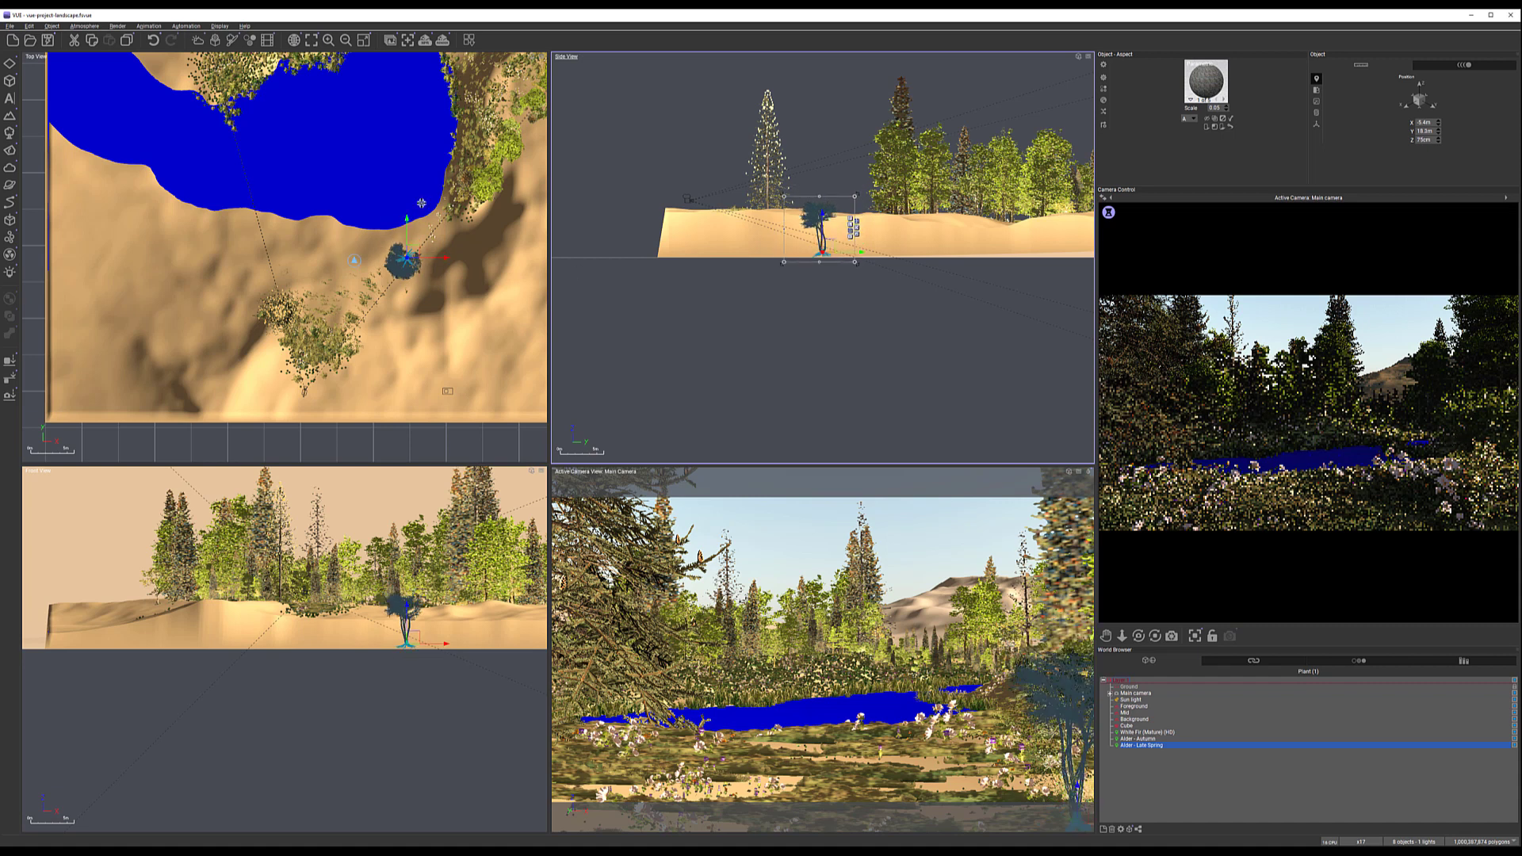
Place a second Alder - Late Spring on the far northwestern shore of the lake and lower it into the terrain
scroll(416, 328, "up", 4)
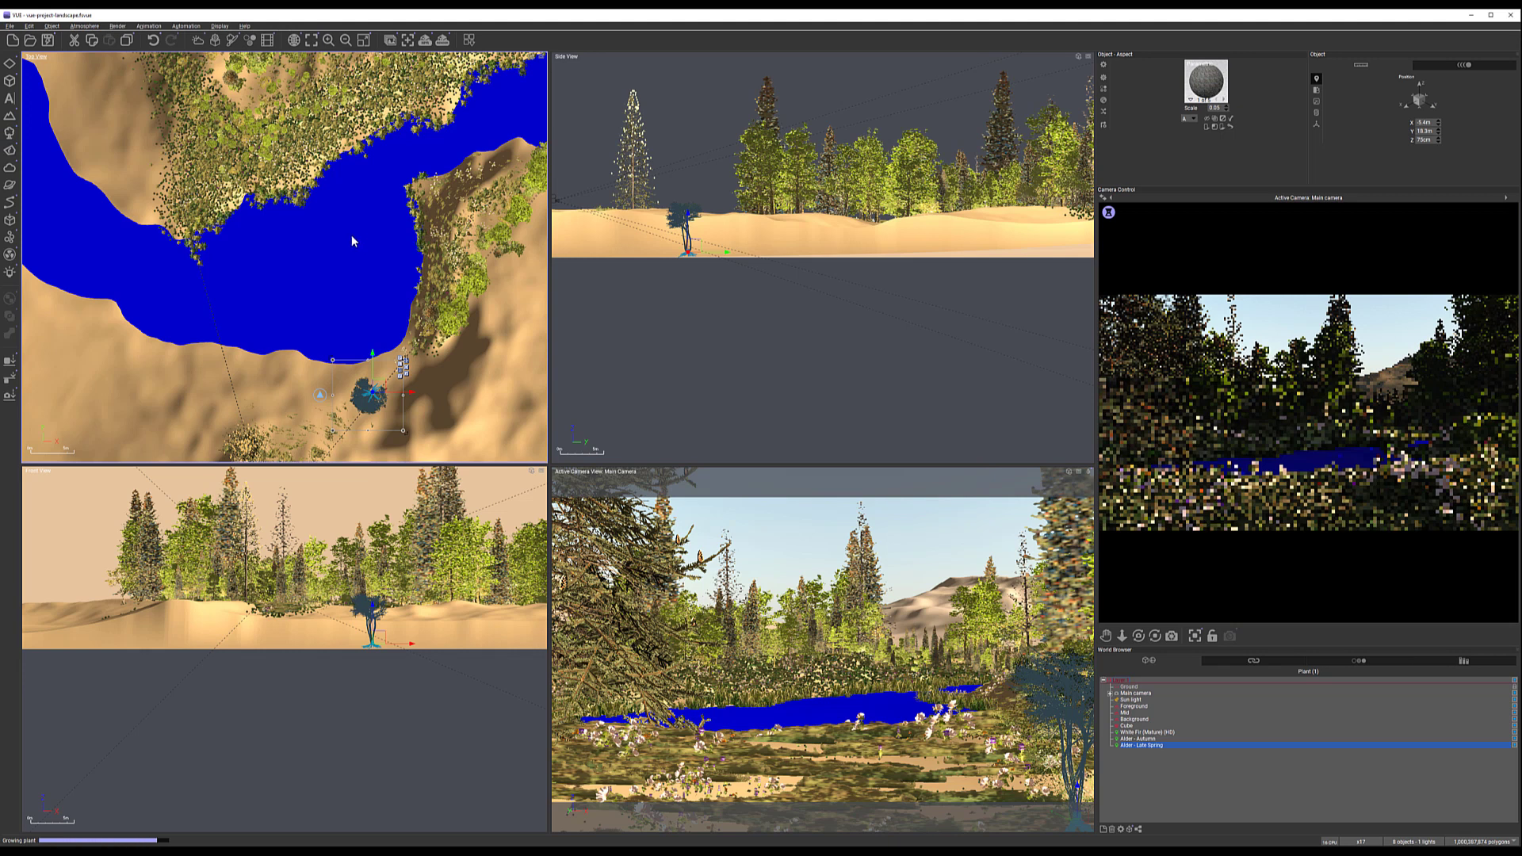
mouse_move(279, 242)
left_mouse_down()
mouse_move(242, 188)
mouse_move(272, 239)
left_mouse_up()
left_click_drag(889, 247, 893, 267)
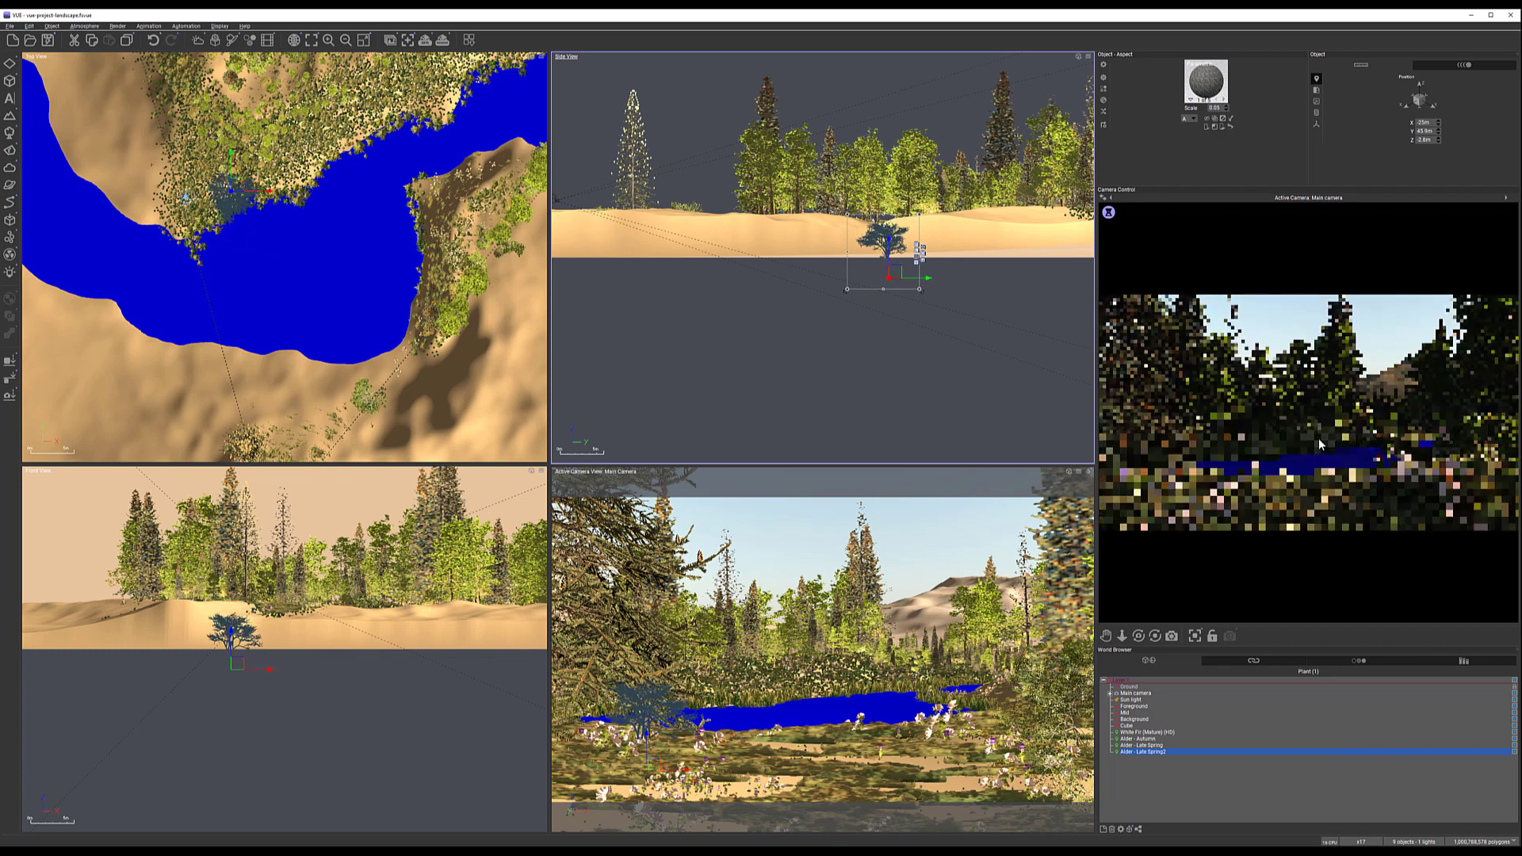
right_click_drag(440, 174, 368, 235)
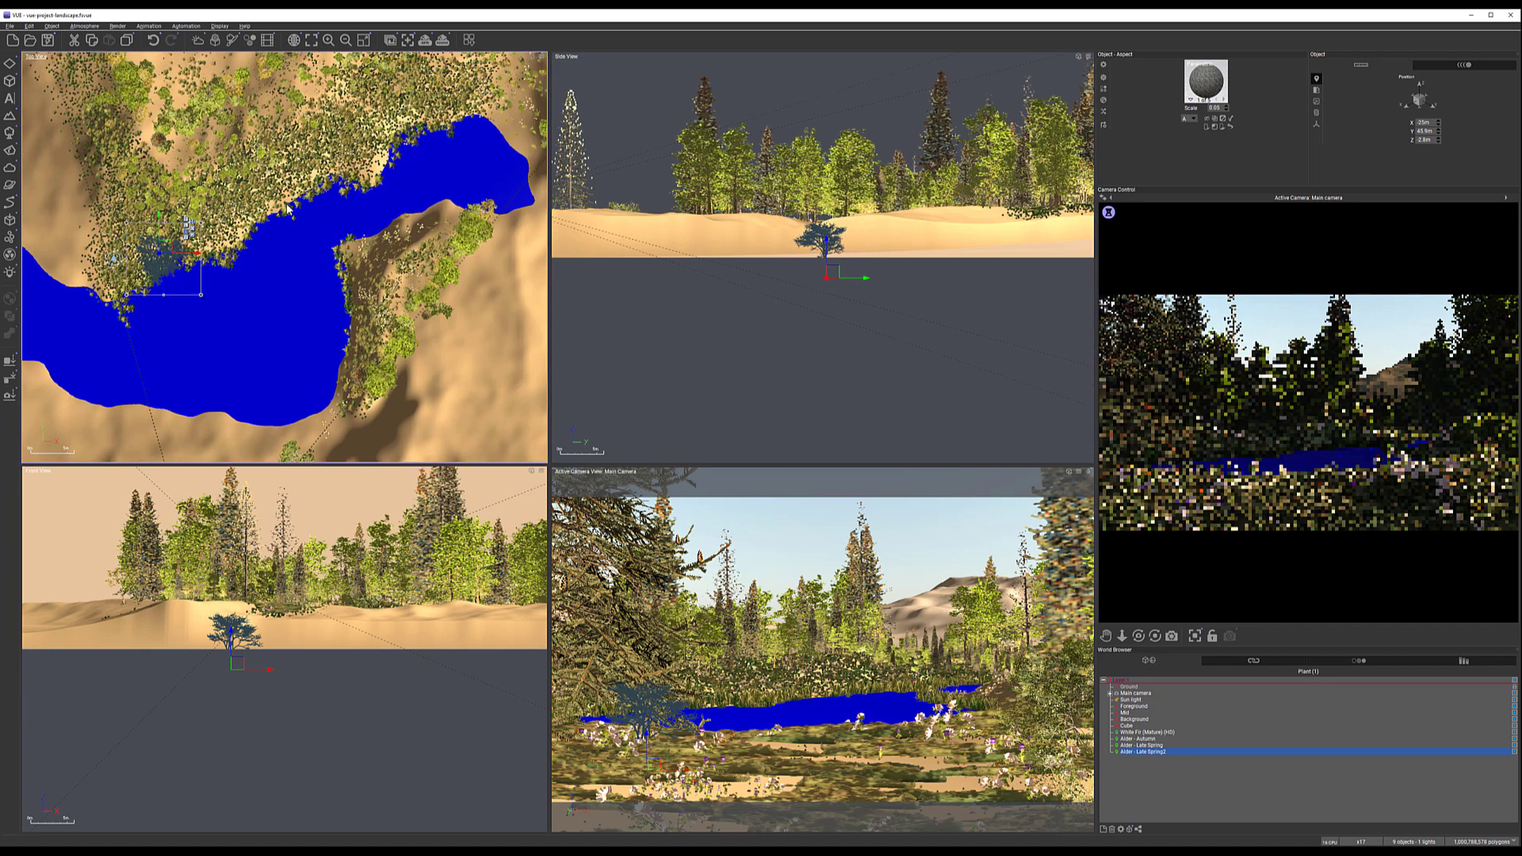
Add an Alder - Autumn tree to the far lakeshore, scaled down and lowered slightly to sit at the water's edge
left_click(12, 135)
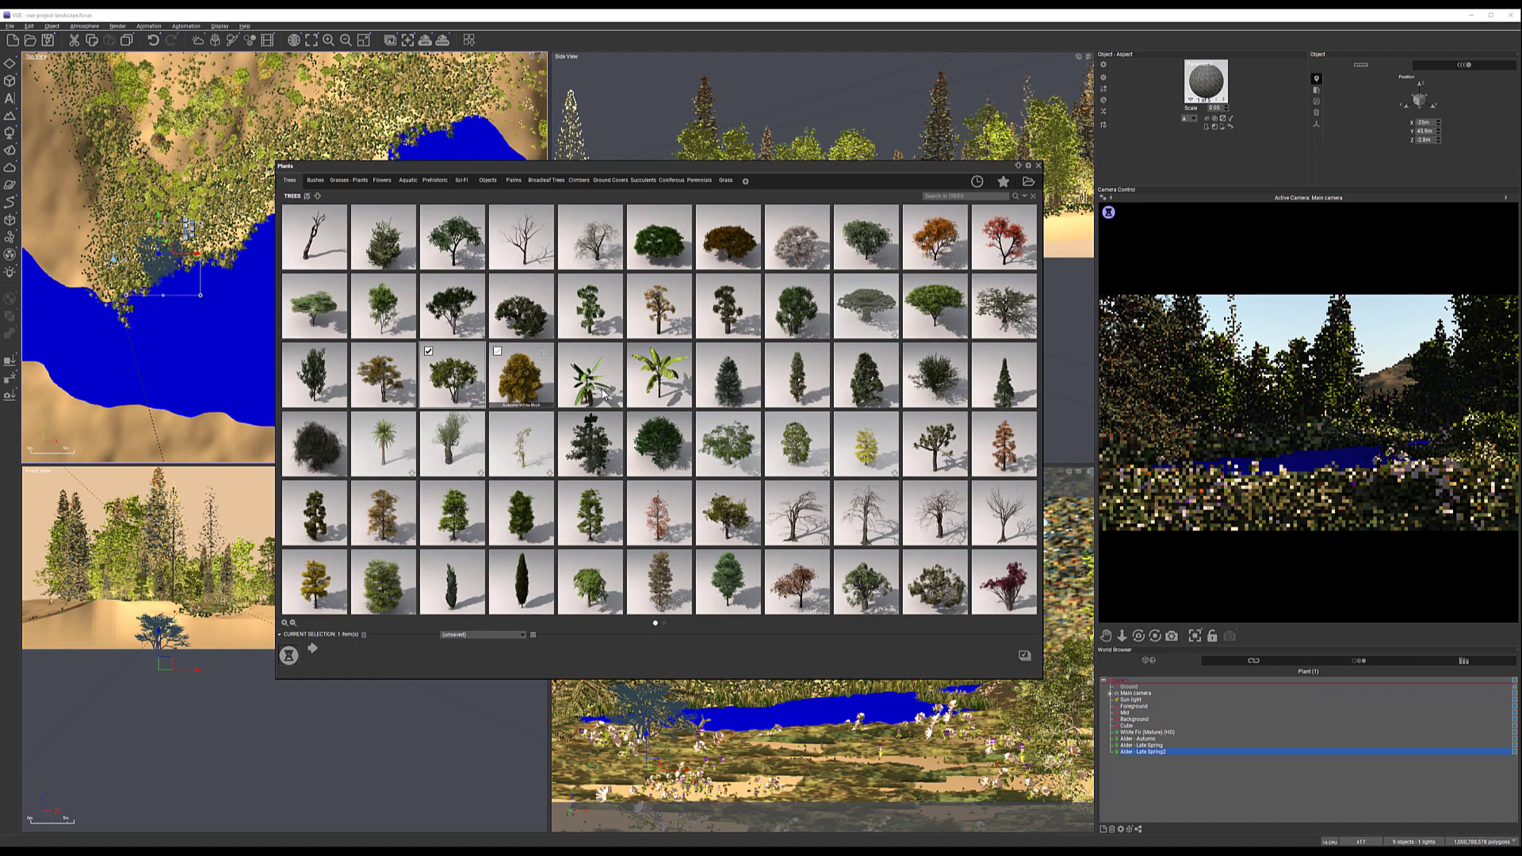
double_click(397, 375)
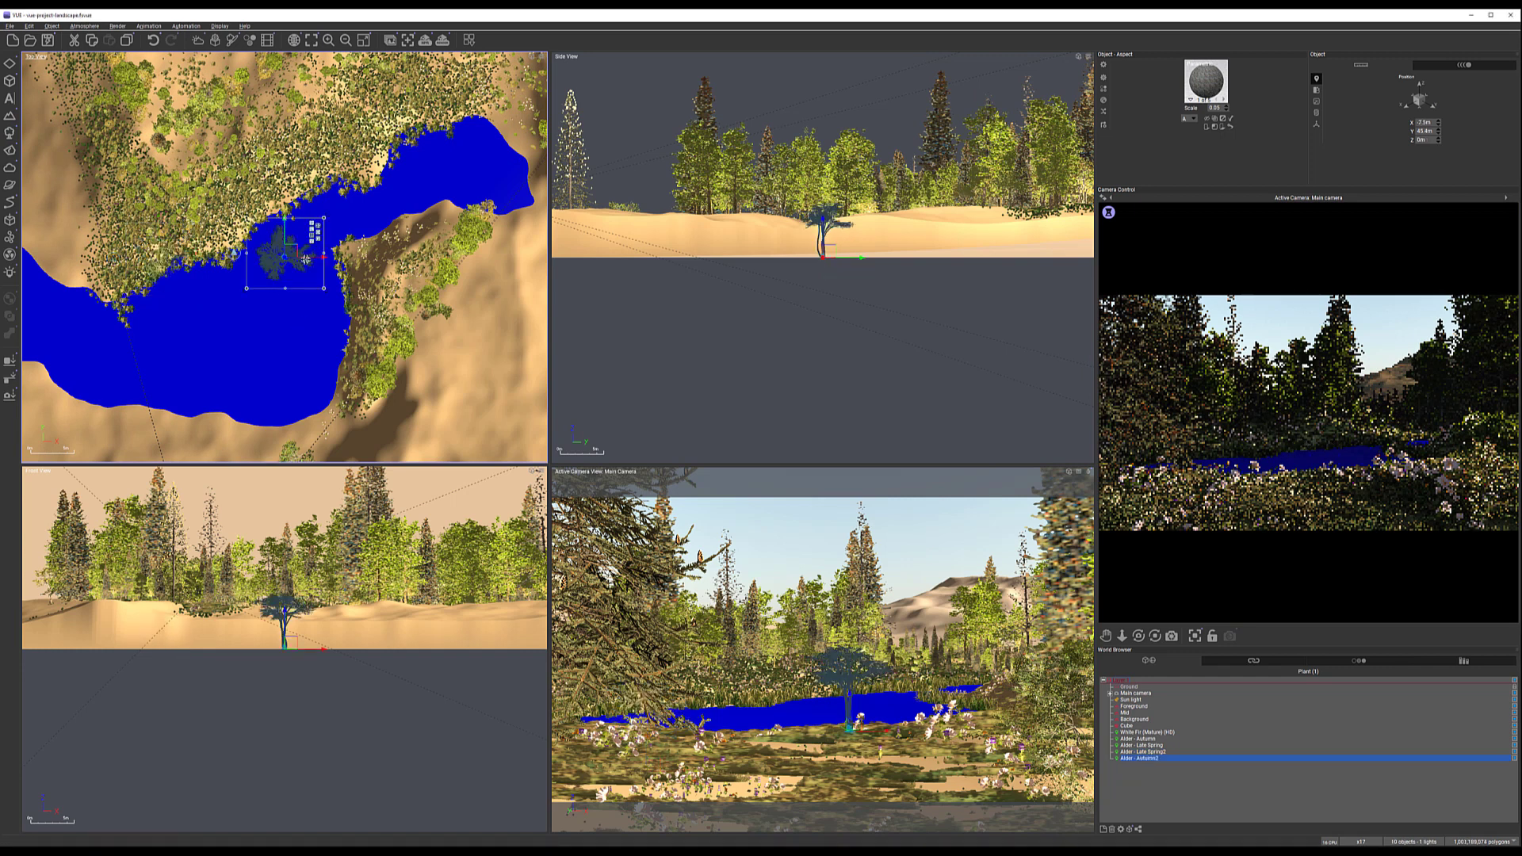
left_click_drag(302, 248, 328, 169)
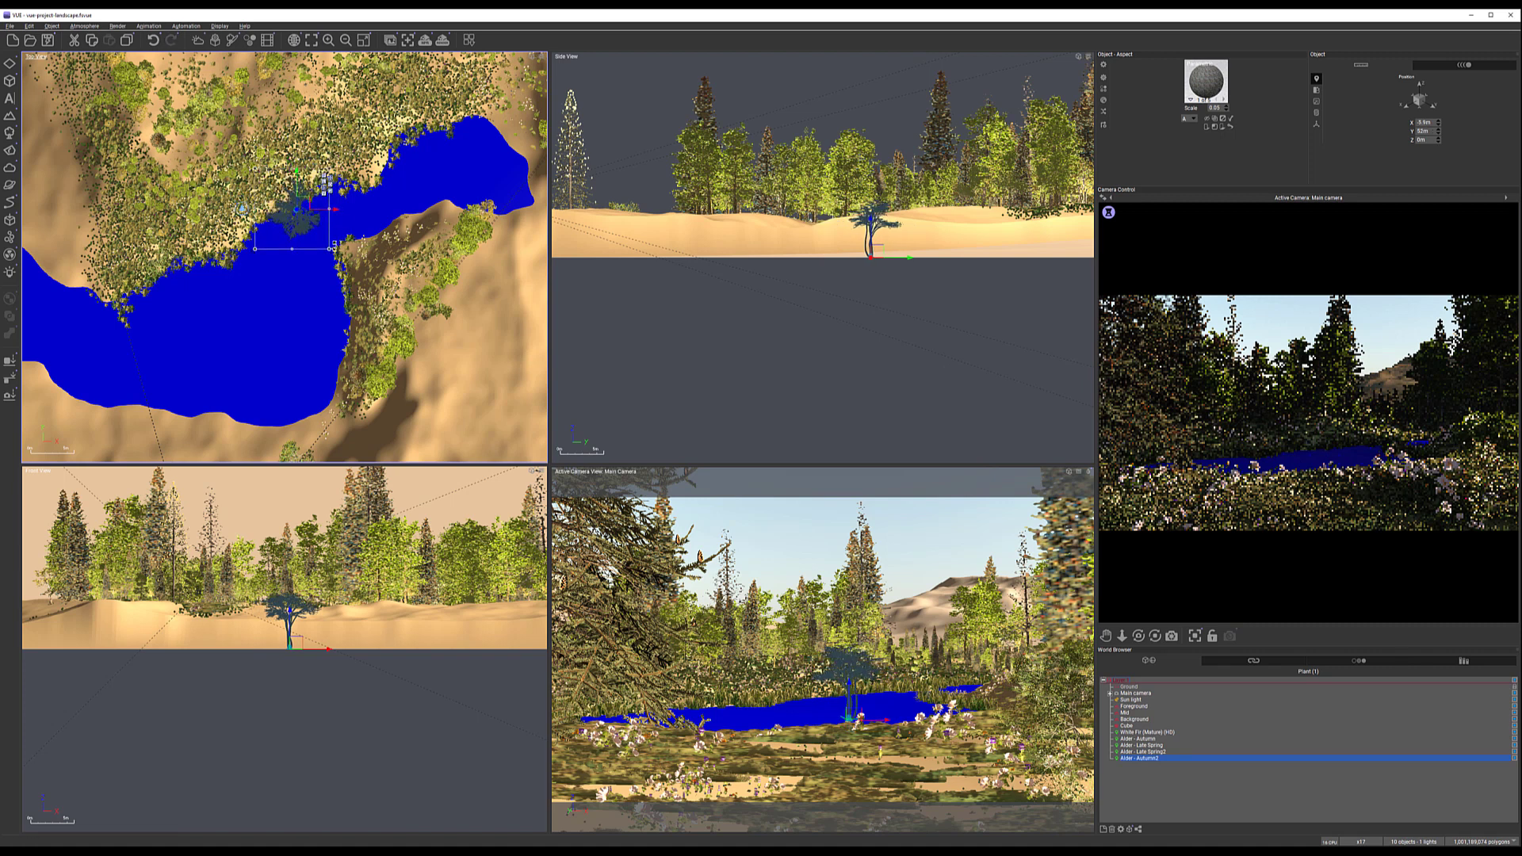
left_click_drag(326, 248, 322, 228)
left_click_drag(307, 212, 290, 186)
left_click_drag(879, 252, 881, 258)
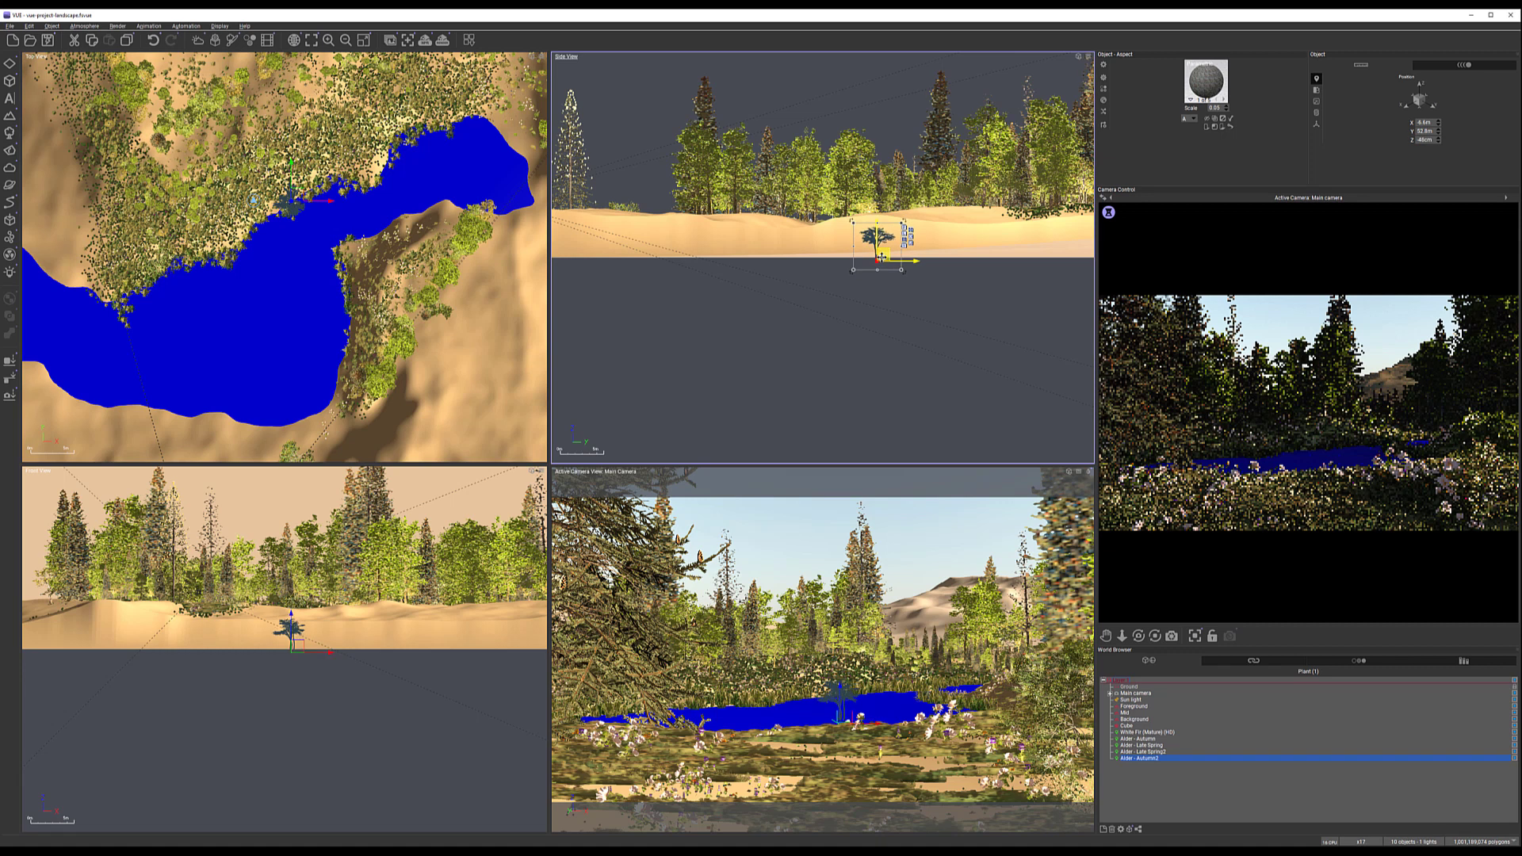
left_click(1341, 450)
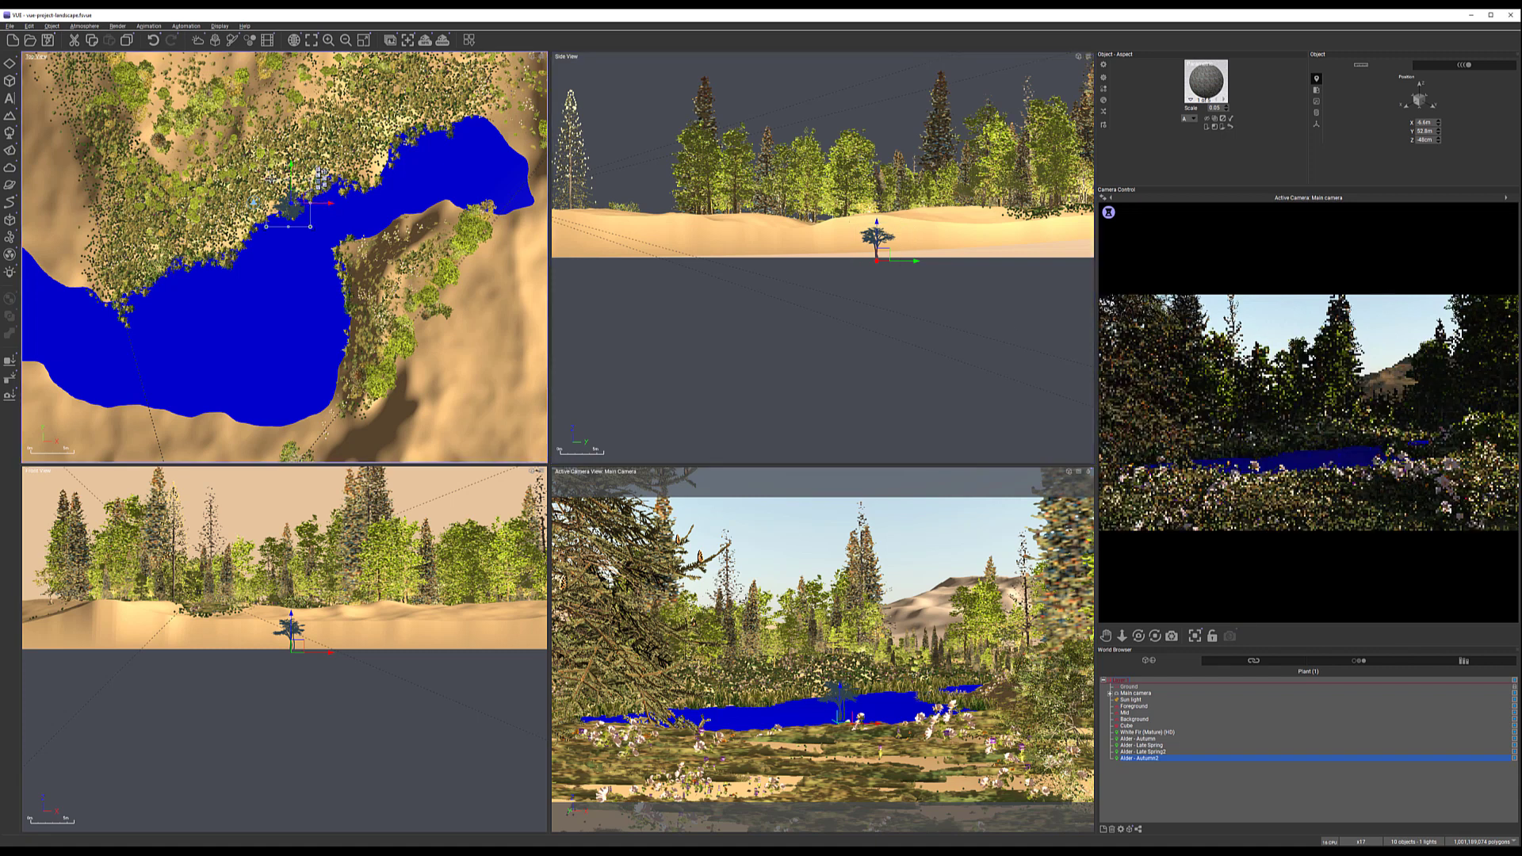
left_click_drag(267, 179, 258, 171)
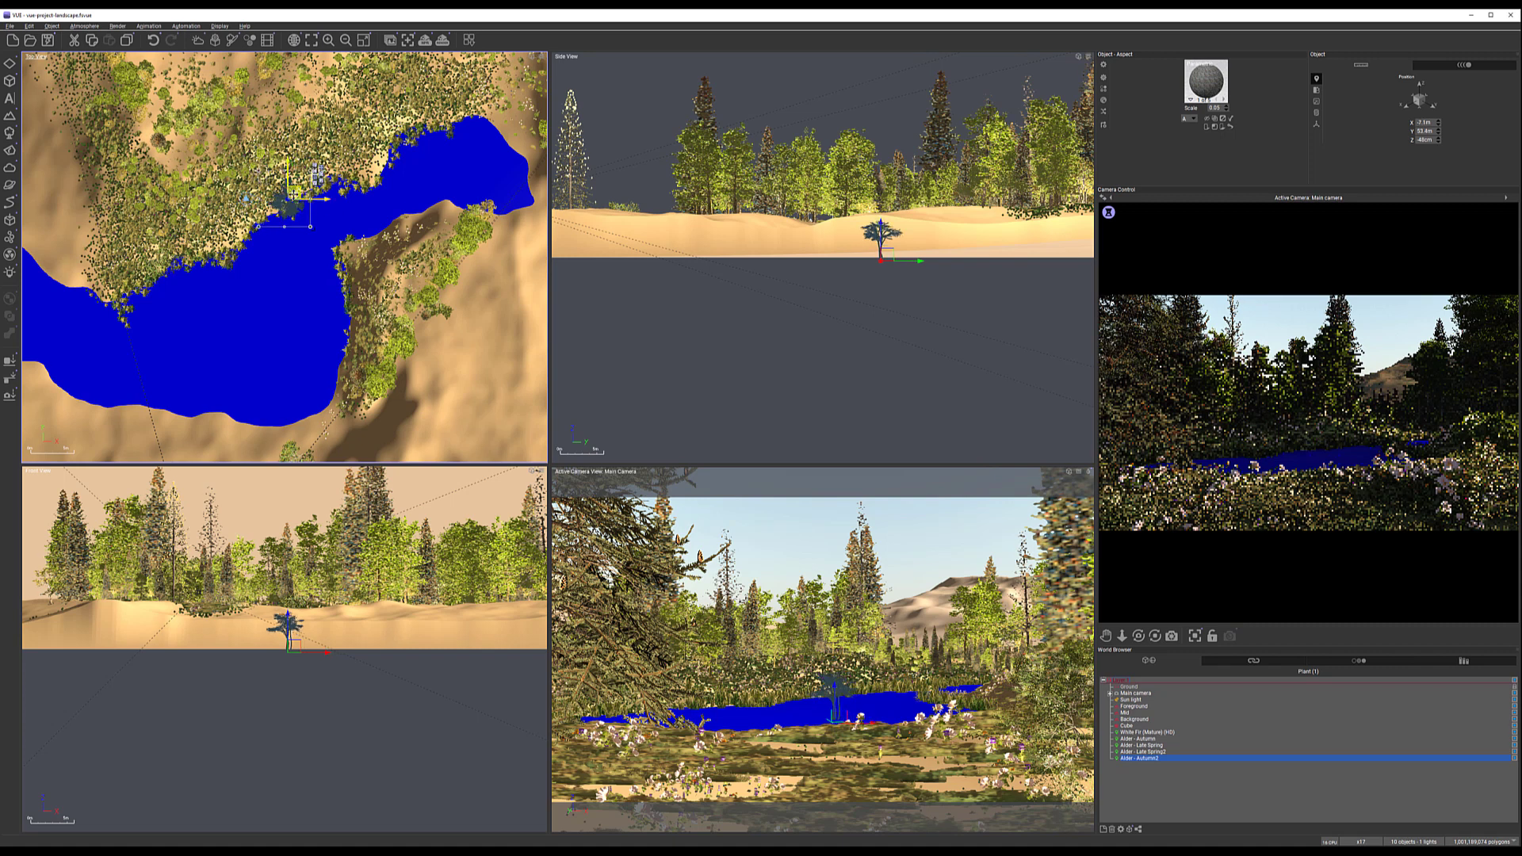
Duplicate the small autumn alder along the far bank and onto the eastern bank, lowering the eastern copy to the shoreline
mouse_move(295, 194)
left_mouse_down("alt")
mouse_move(315, 160)
mouse_move(293, 164)
left_mouse_up("alt")
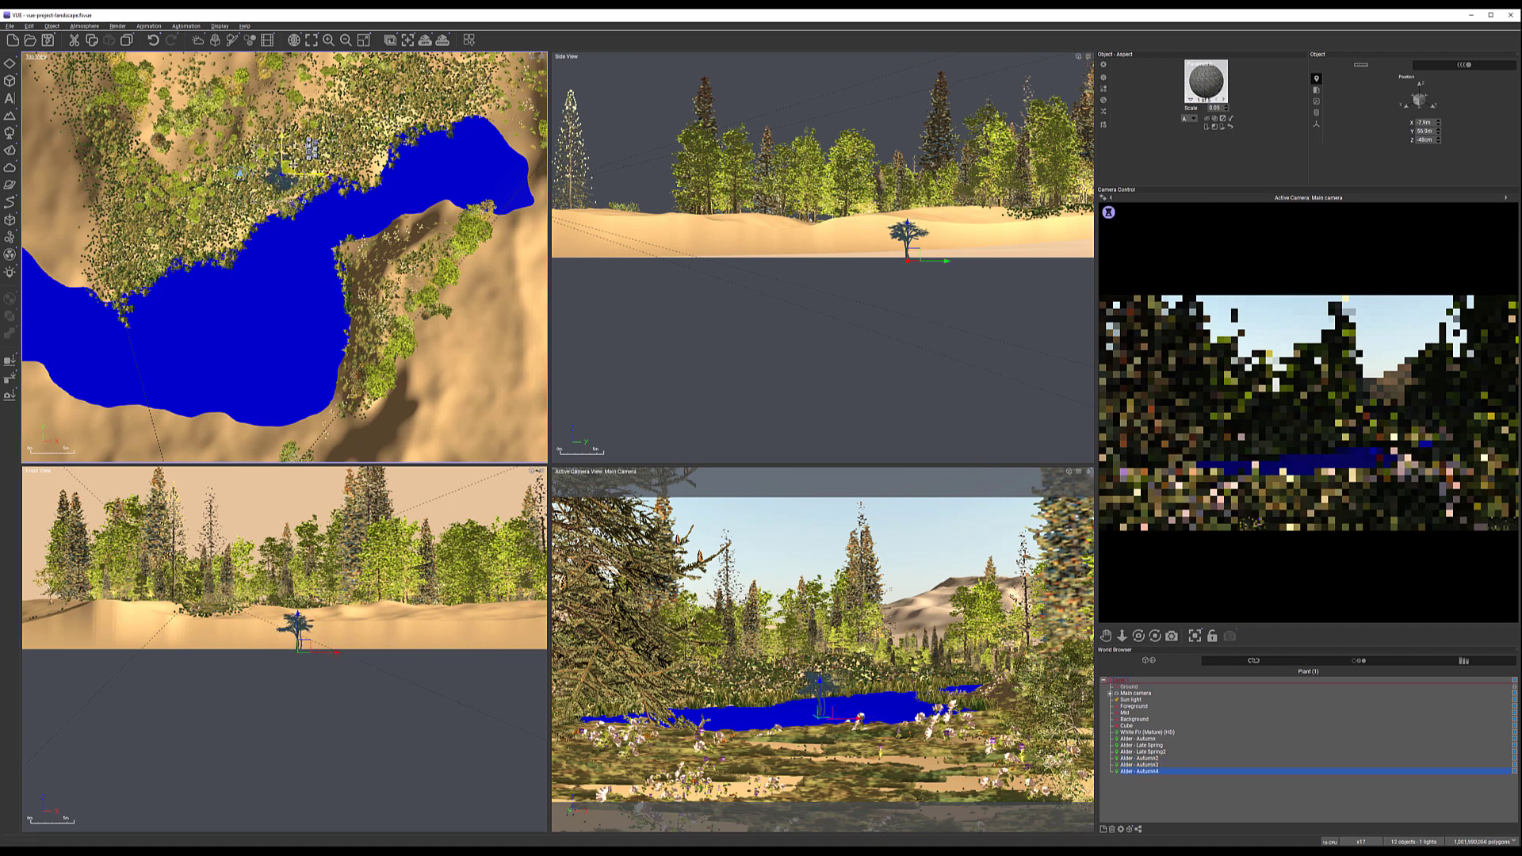
left_click_drag(290, 166, 390, 236, "alt")
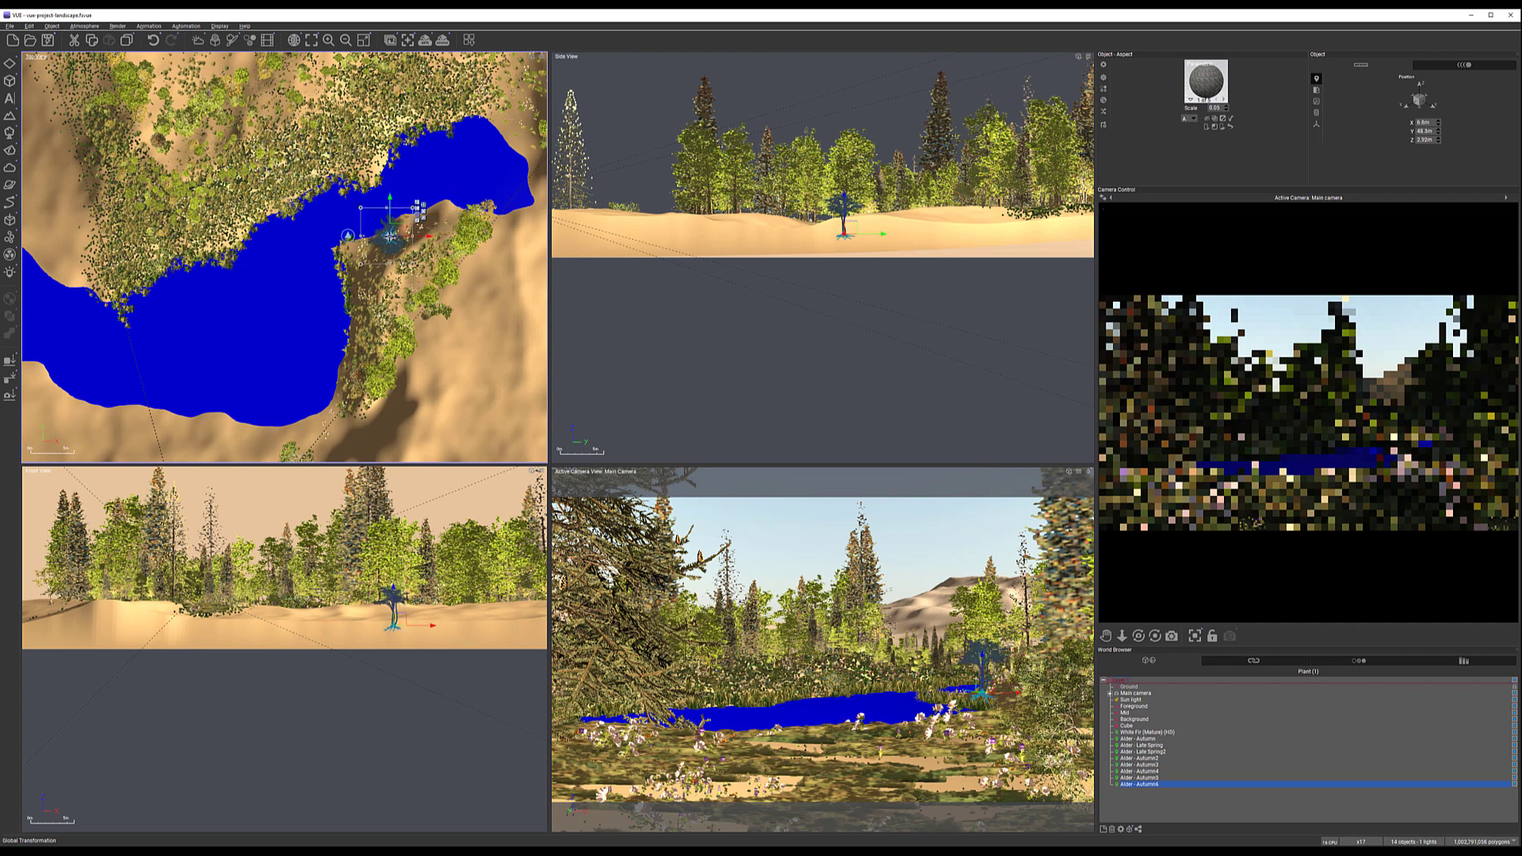
left_click_drag(854, 230, 853, 255)
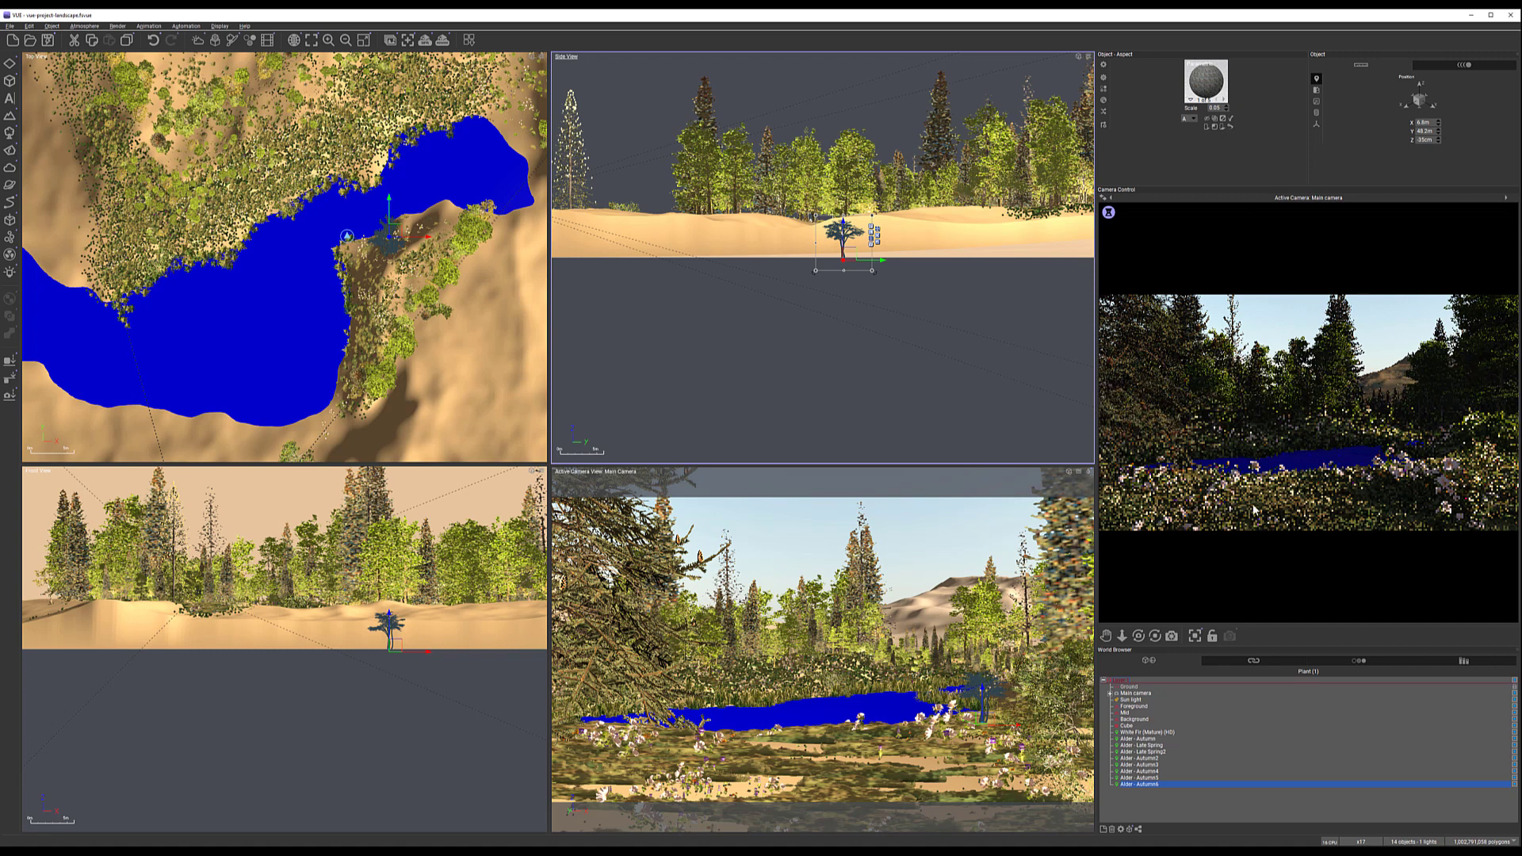
Add another Alder - Autumn to the foreground, scaled down and raised so it fills the lower right of the camera view
right_click_drag(386, 347, 445, 105)
left_click(3, 135)
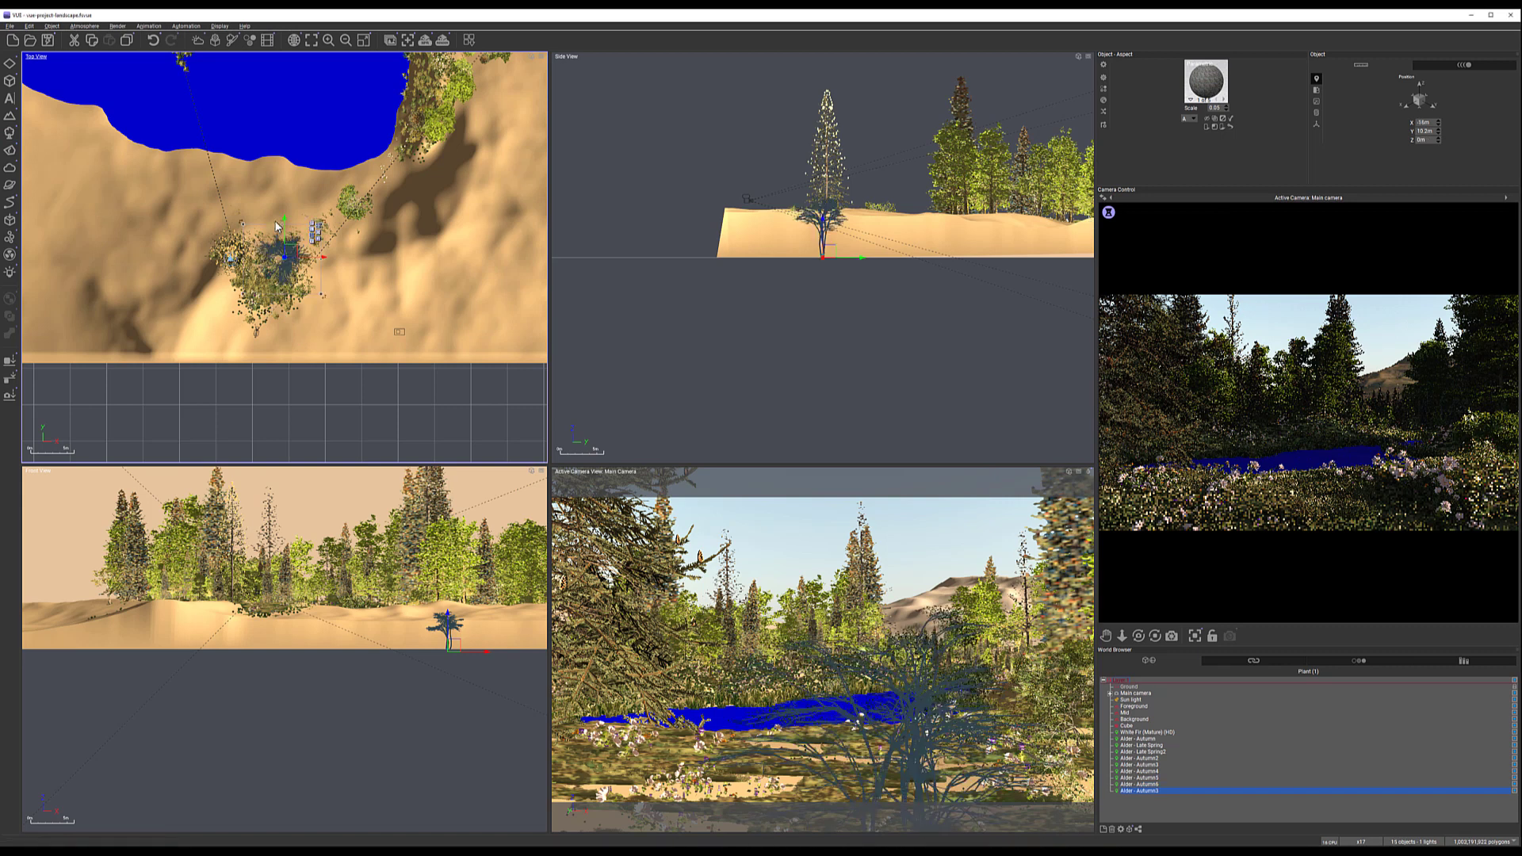
left_click(832, 286)
left_click_drag(817, 273, 785, 239)
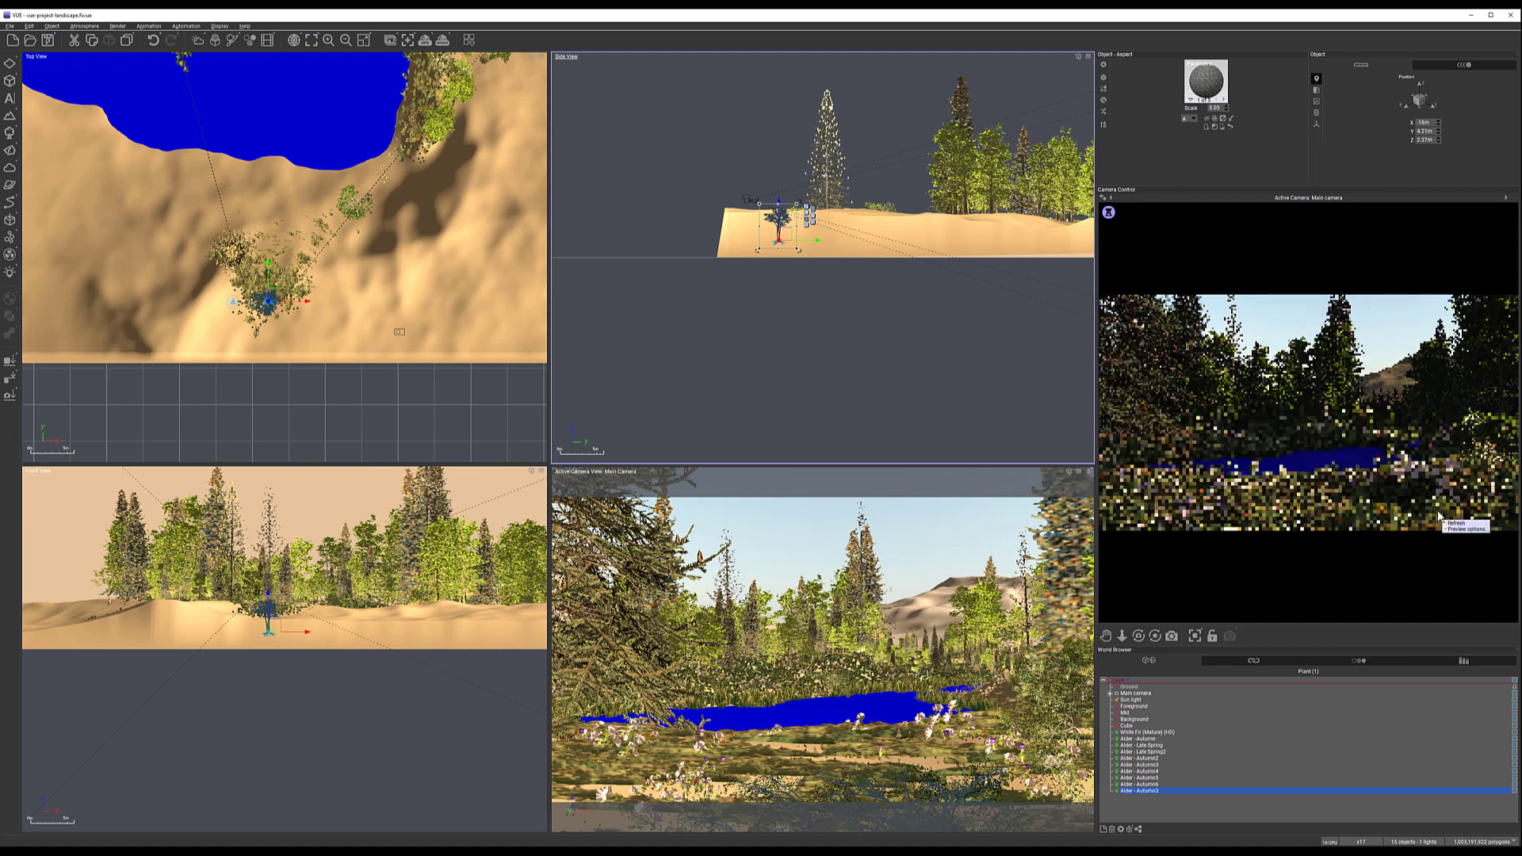
left_click_drag(279, 297, 281, 290)
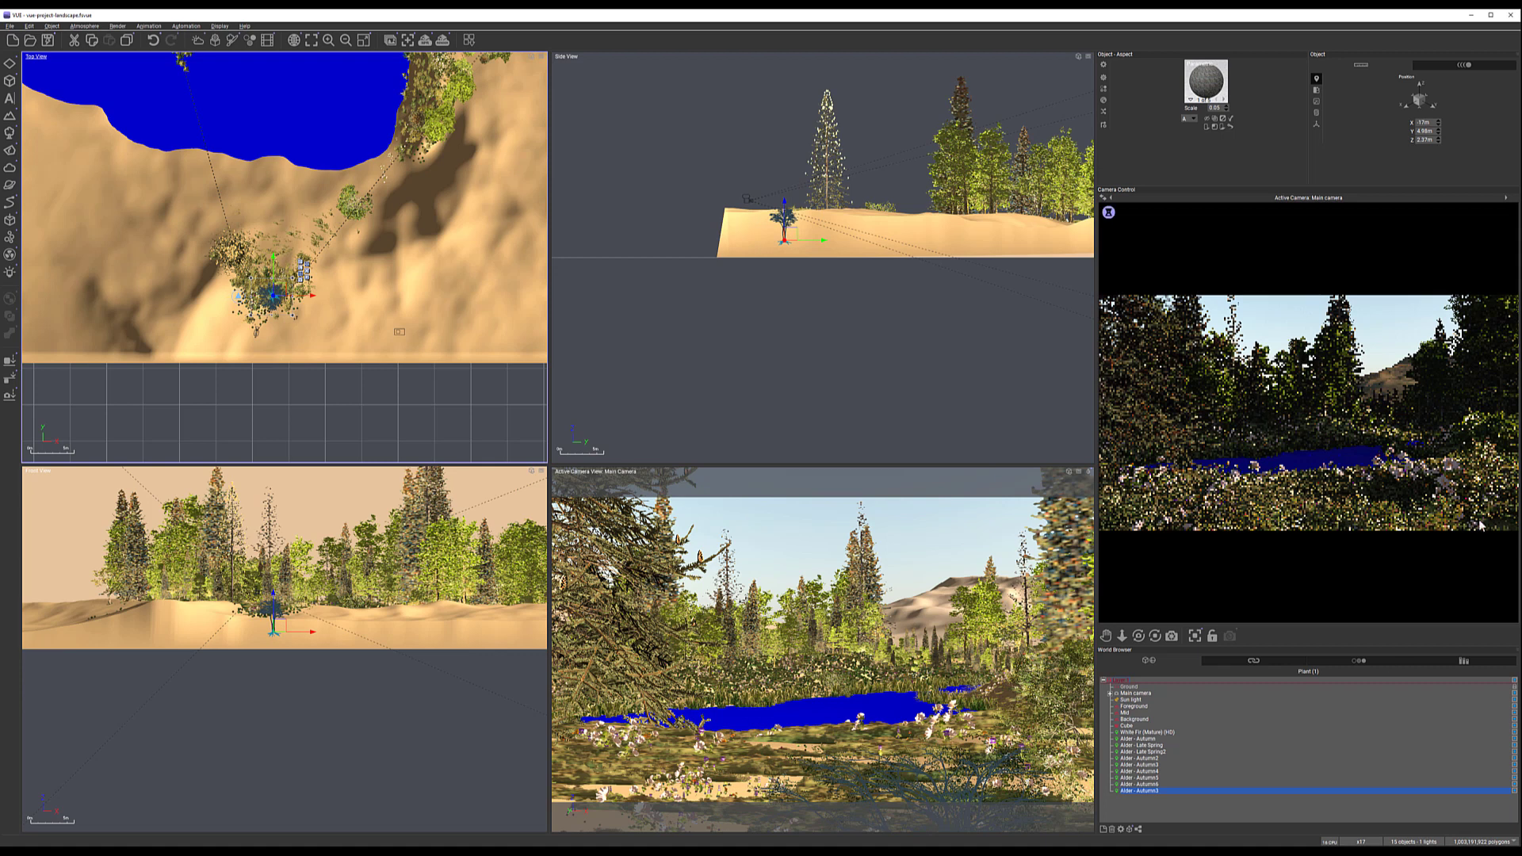
Refresh the camera preview to check the new foreground tree, and show the whole terrain from above
right_click(1329, 515)
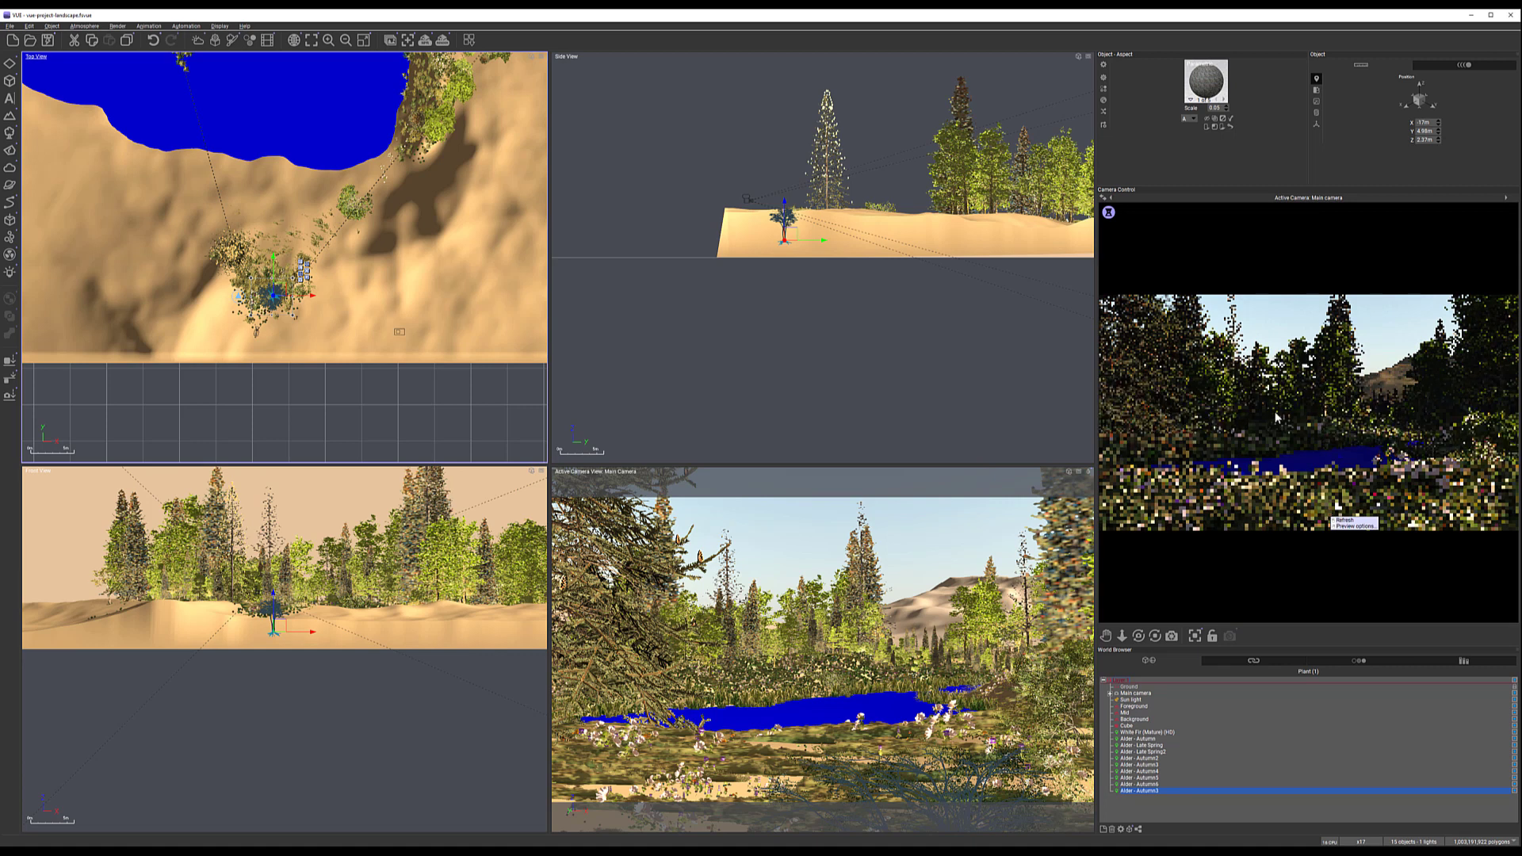
left_click(1169, 451)
scroll(378, 255, "down", 5)
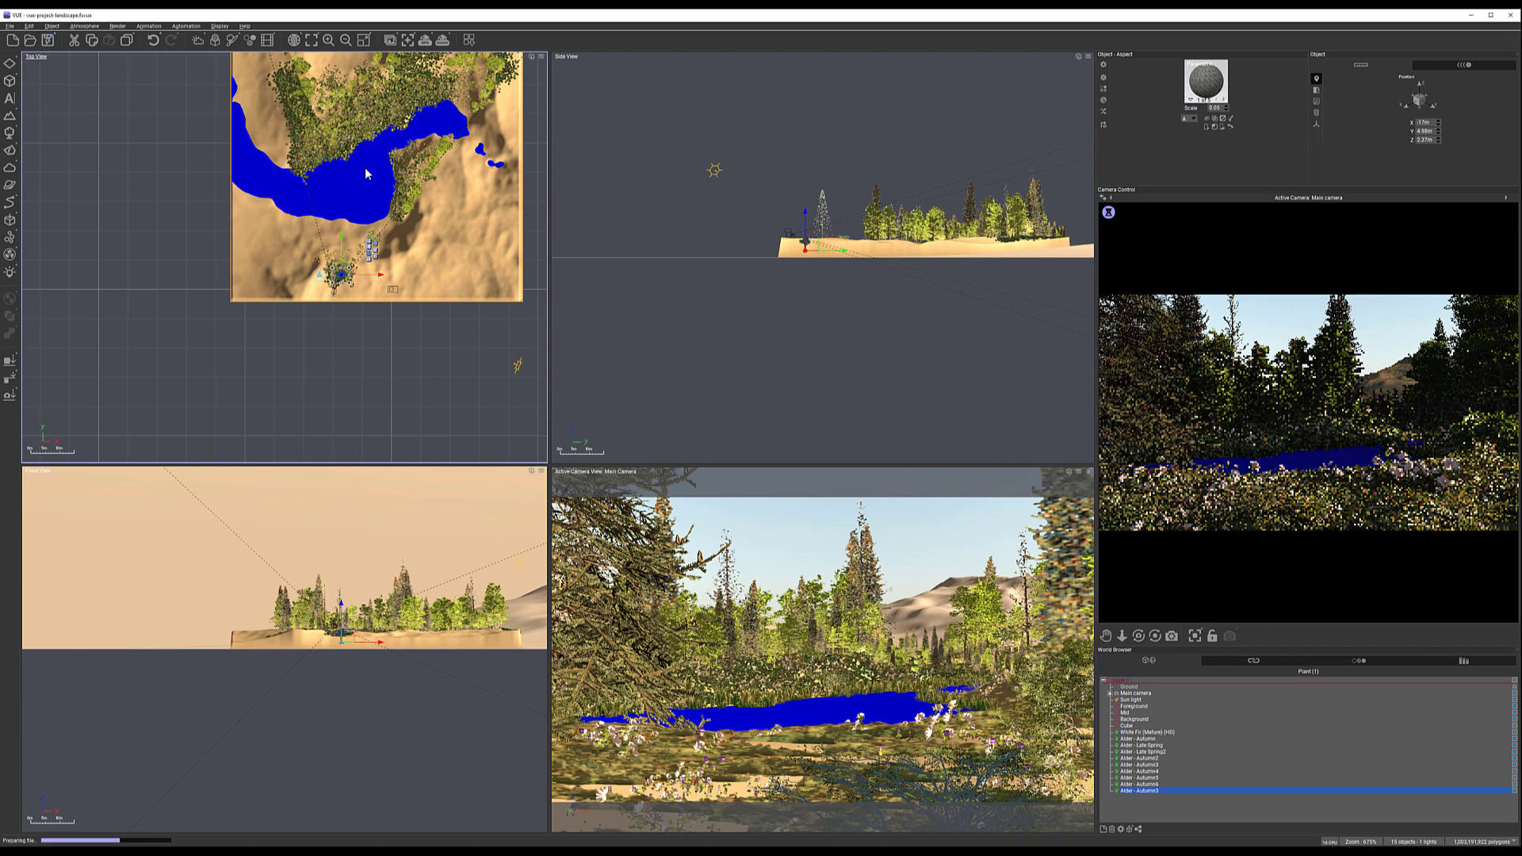
Assign the Water lilies material from the Liquids collection to the water cube
left_click(1134, 726)
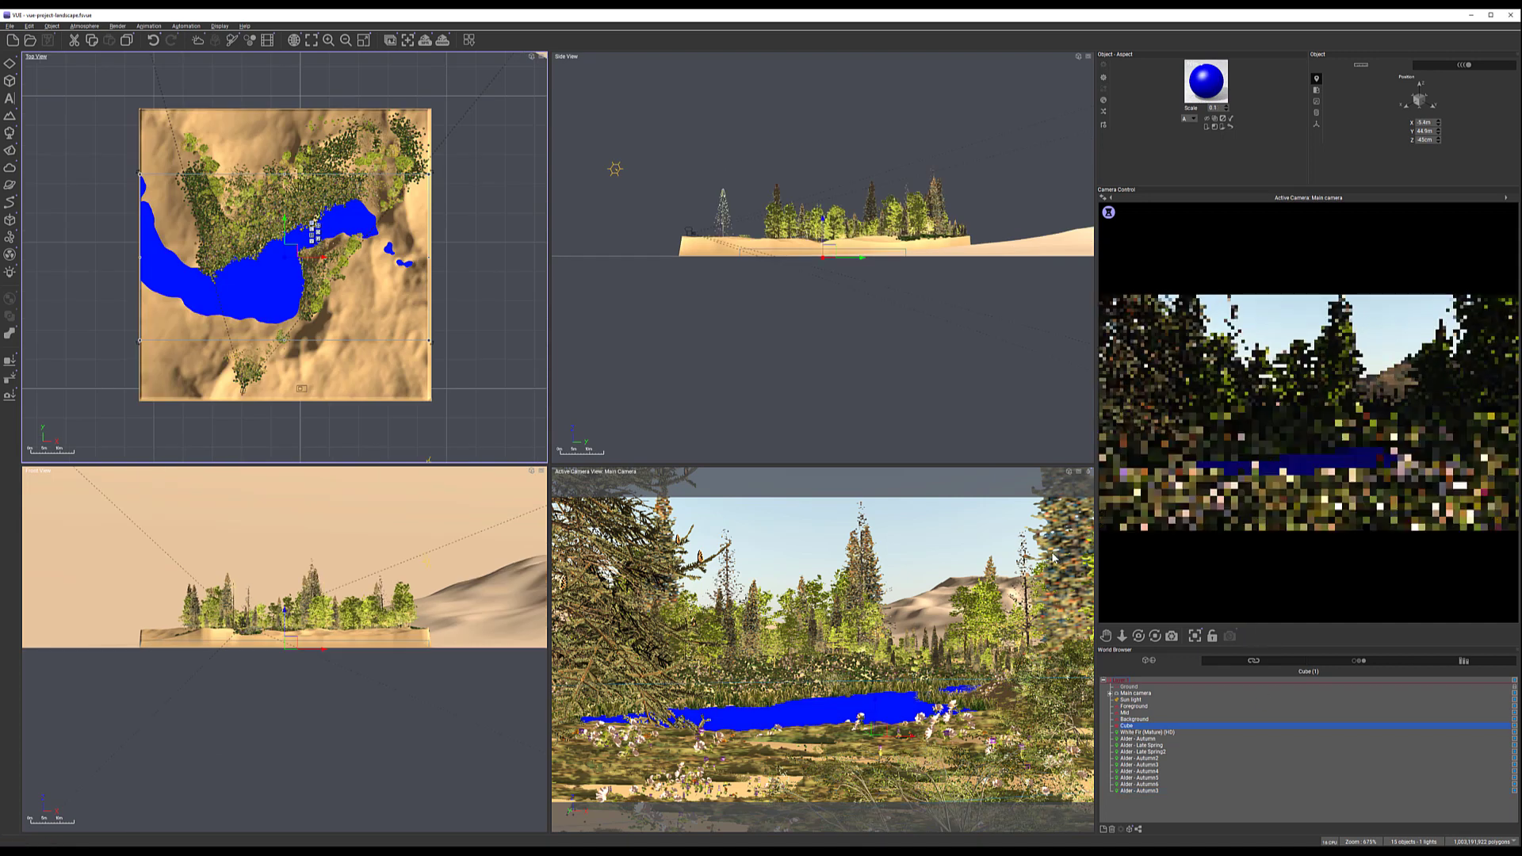
left_click(1103, 102)
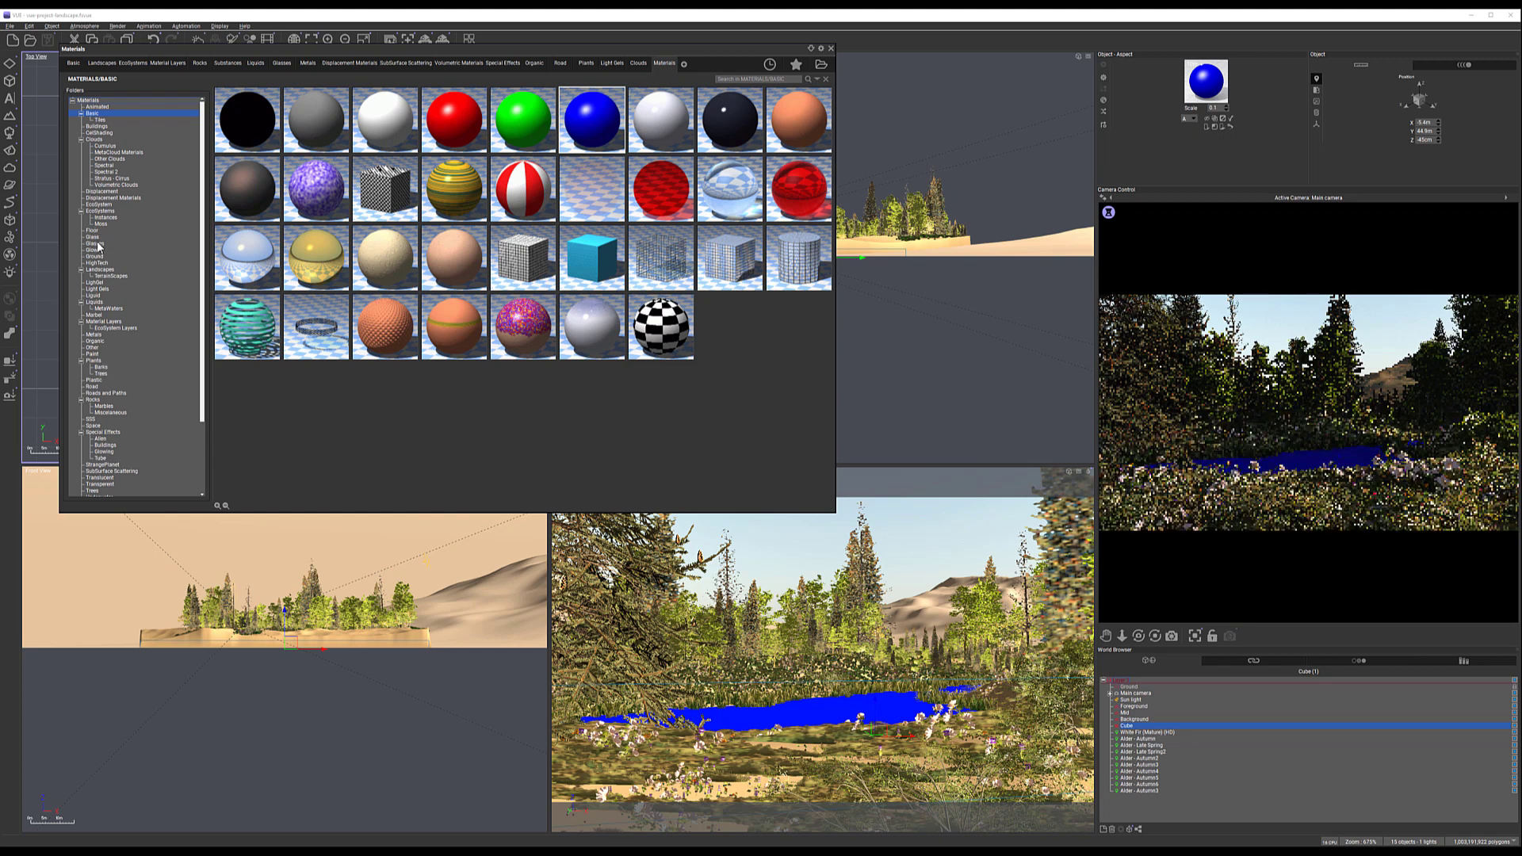
left_click(95, 296)
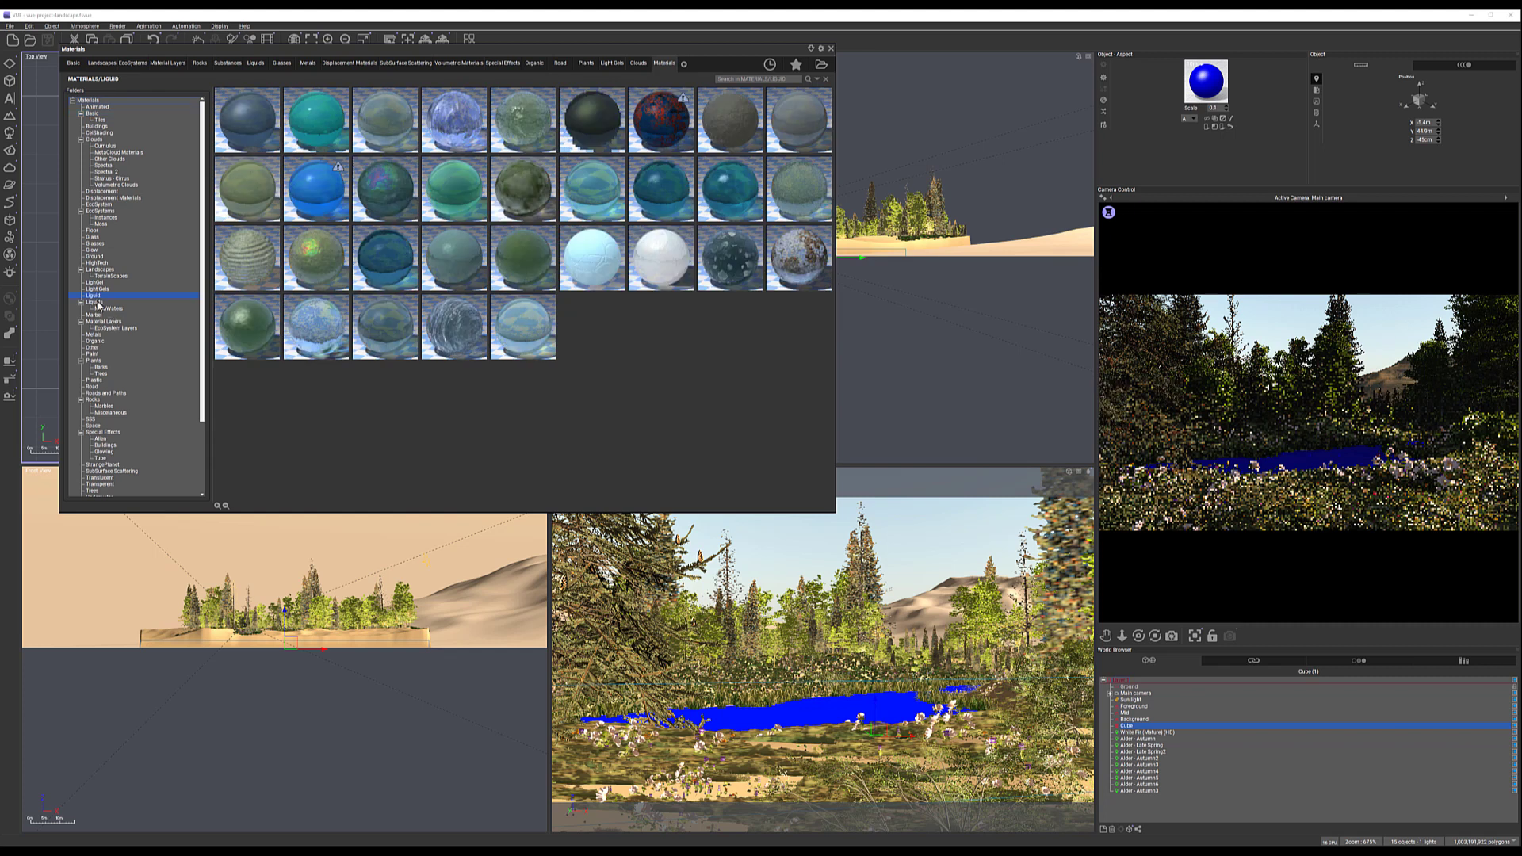
left_click(95, 302)
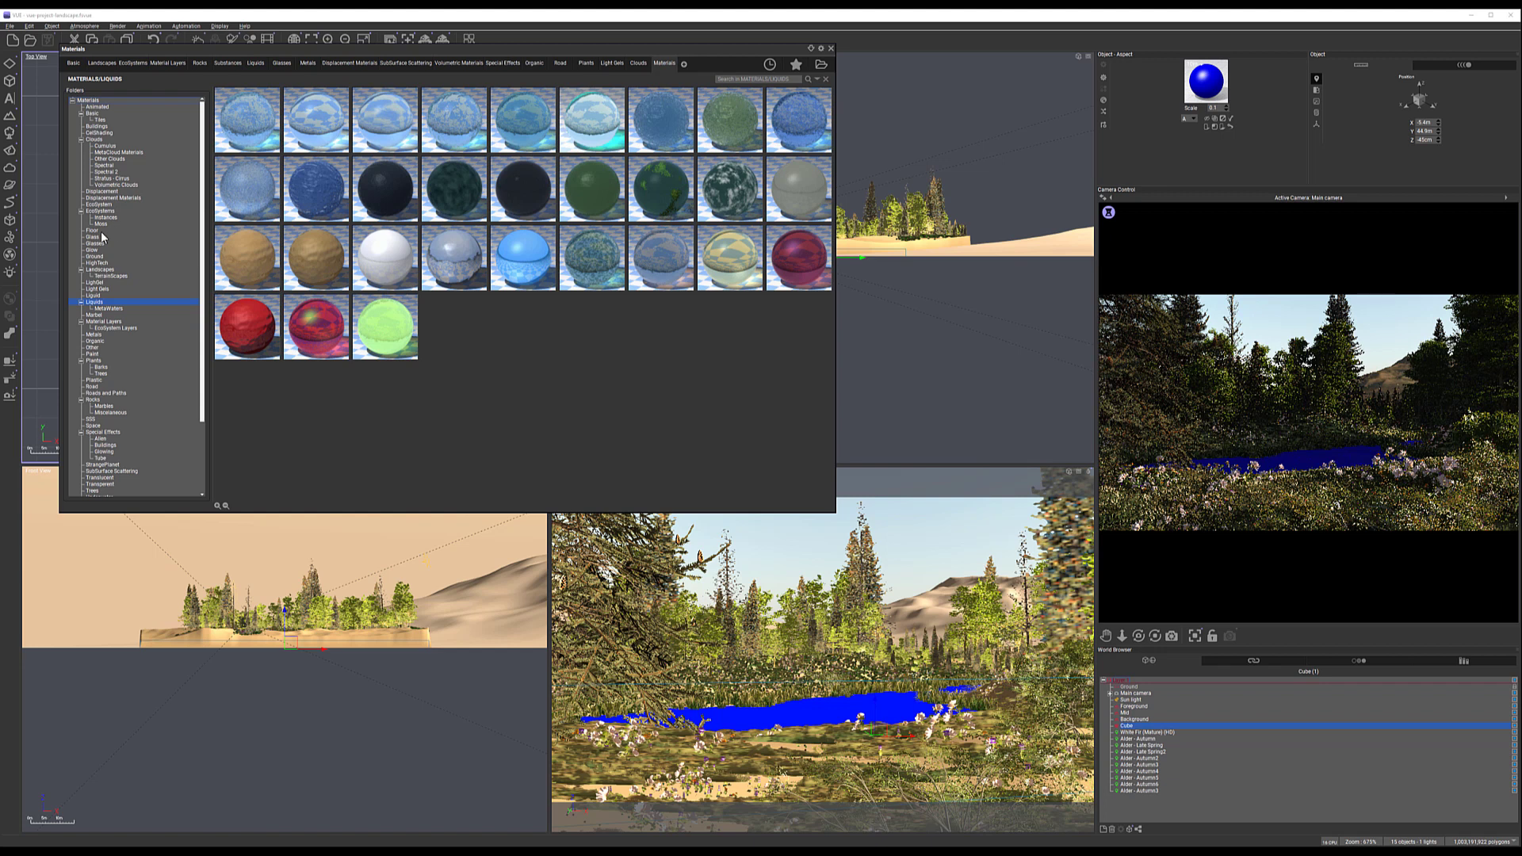
mouse_move(232, 244)
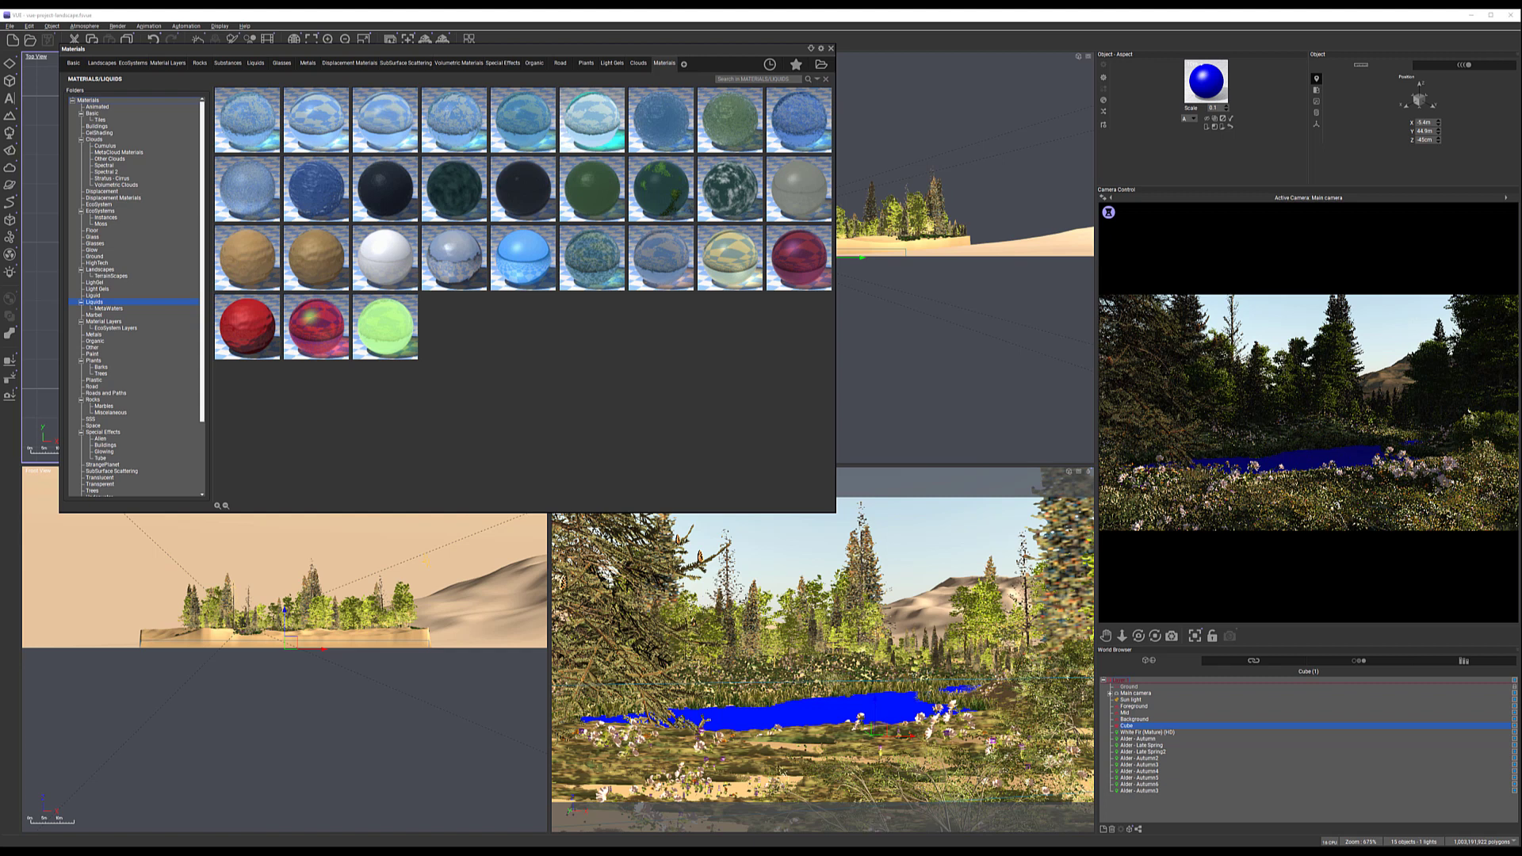
mouse_move(425, 249)
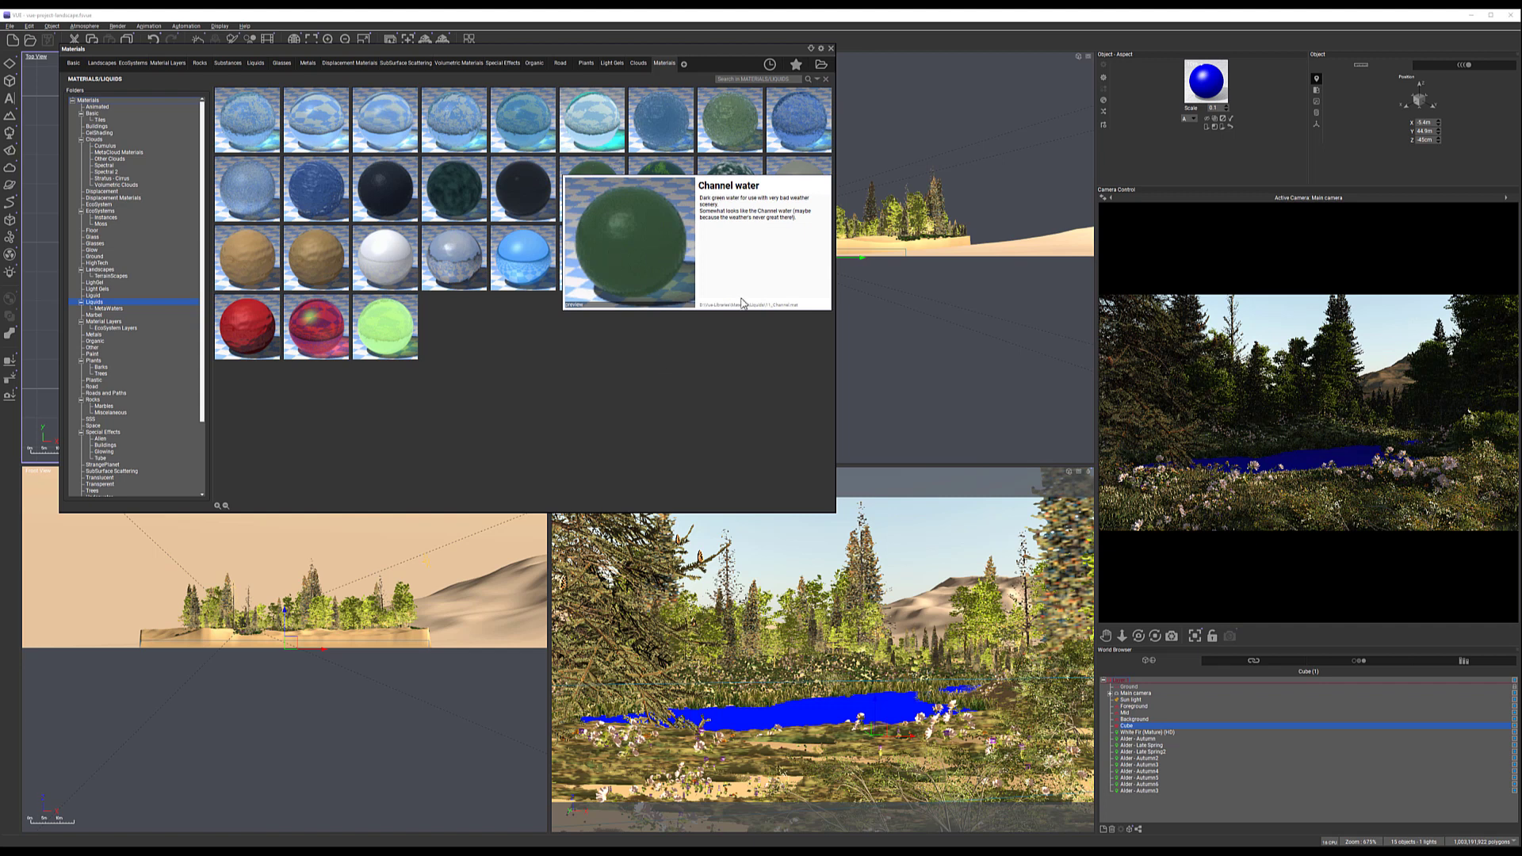
double_click(672, 170)
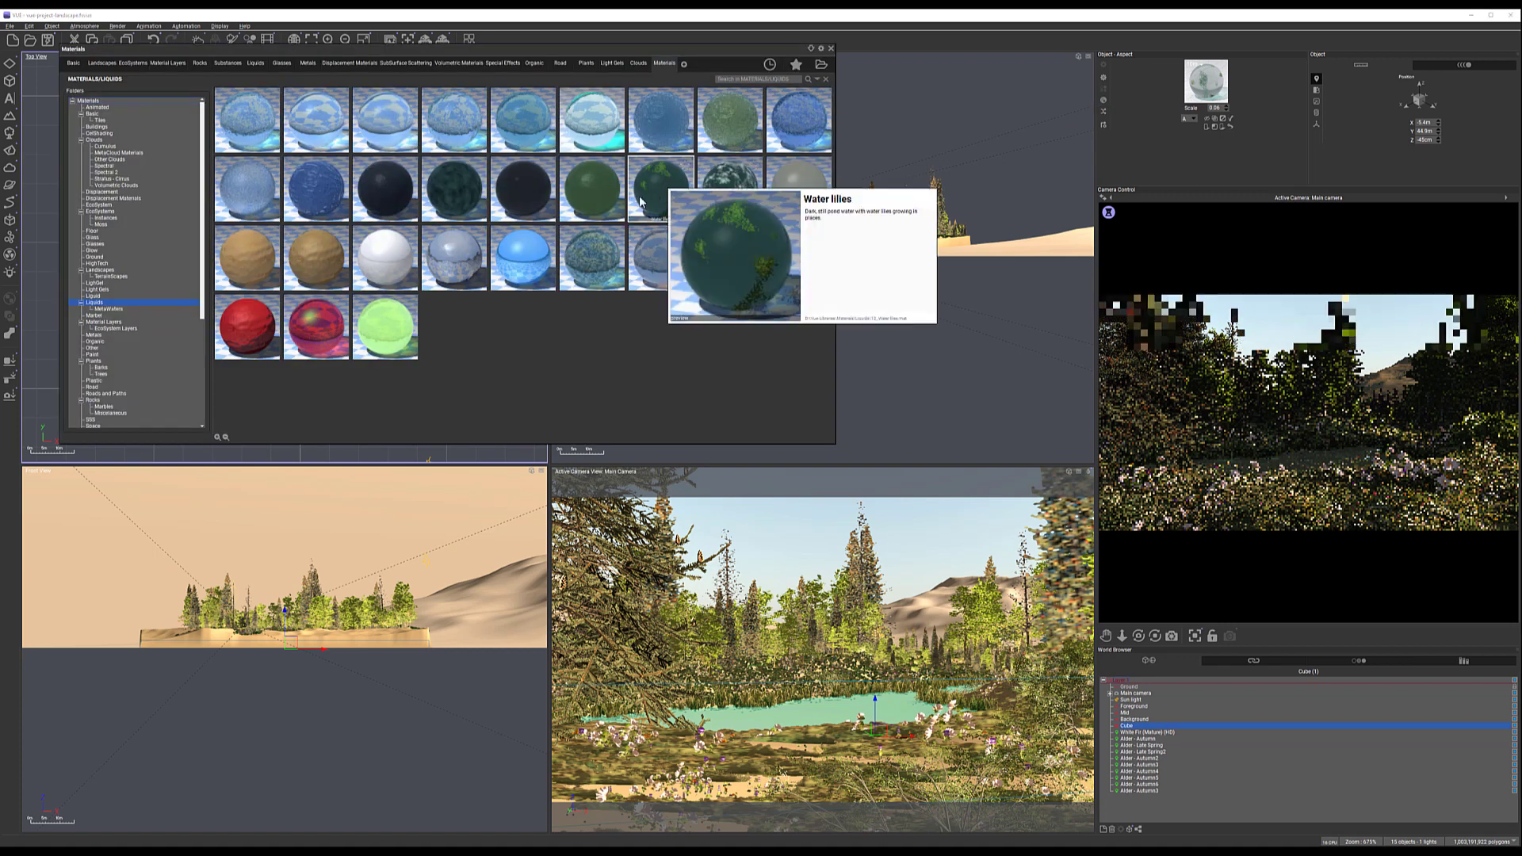
double_click(666, 193)
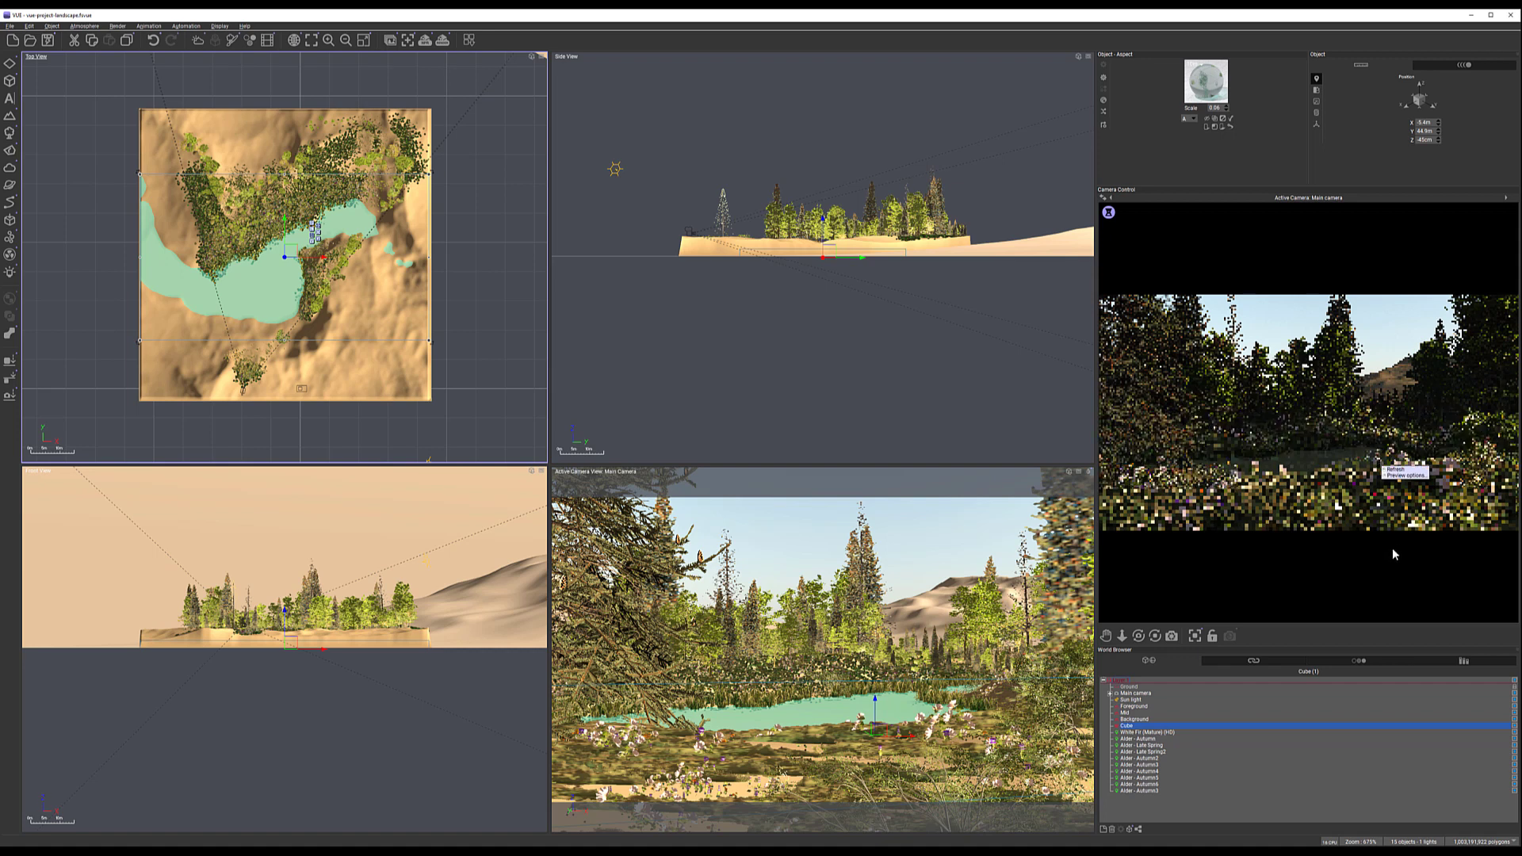
In the Water lilies material's transparency settings, set Turn reflective with angle to 18% and raise the fading-out amount
double_click(1208, 87)
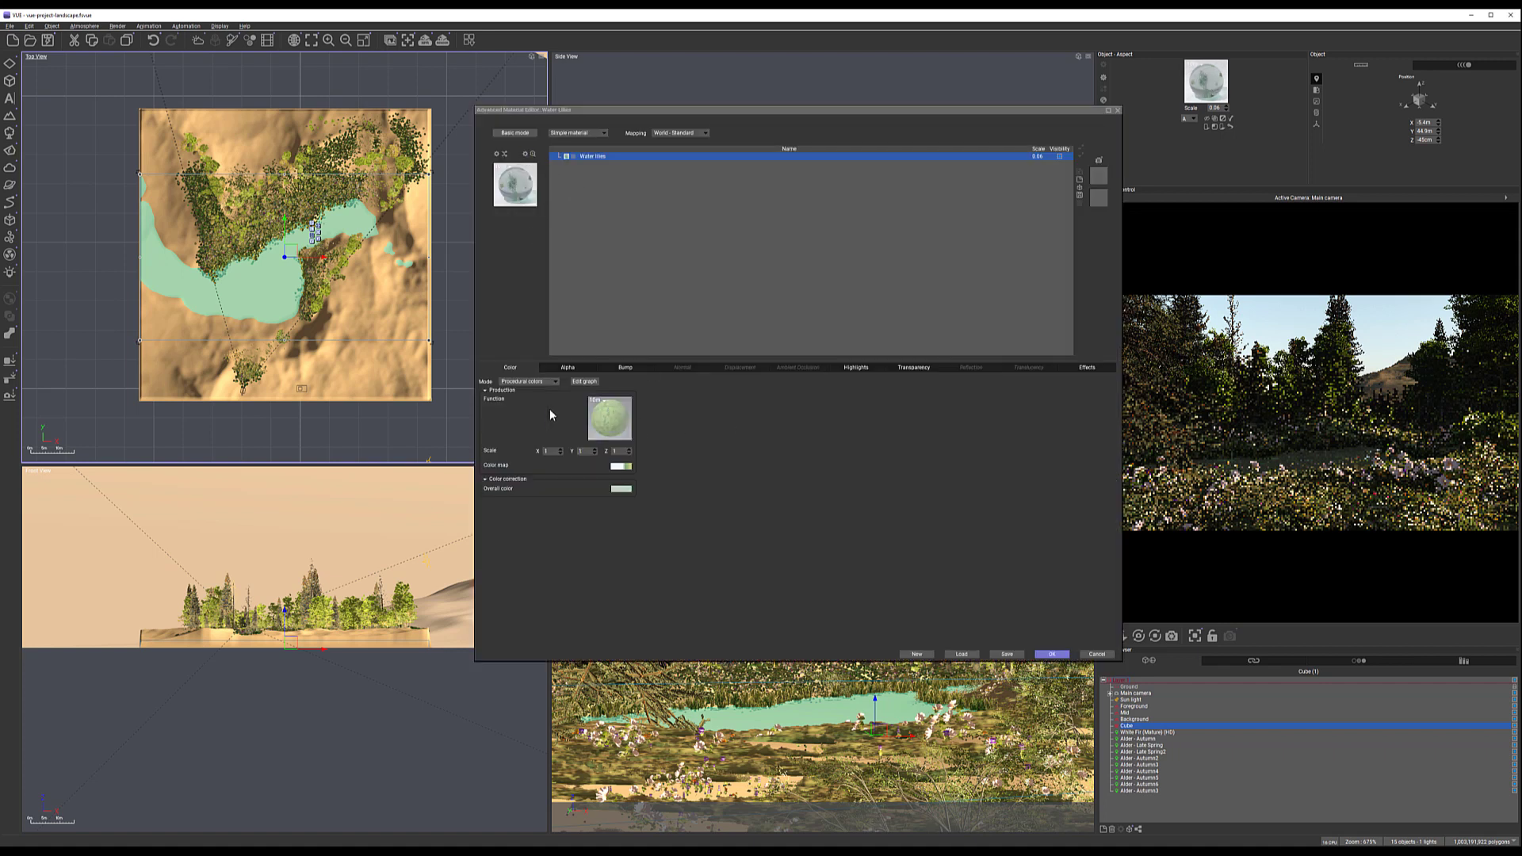
left_click(912, 367)
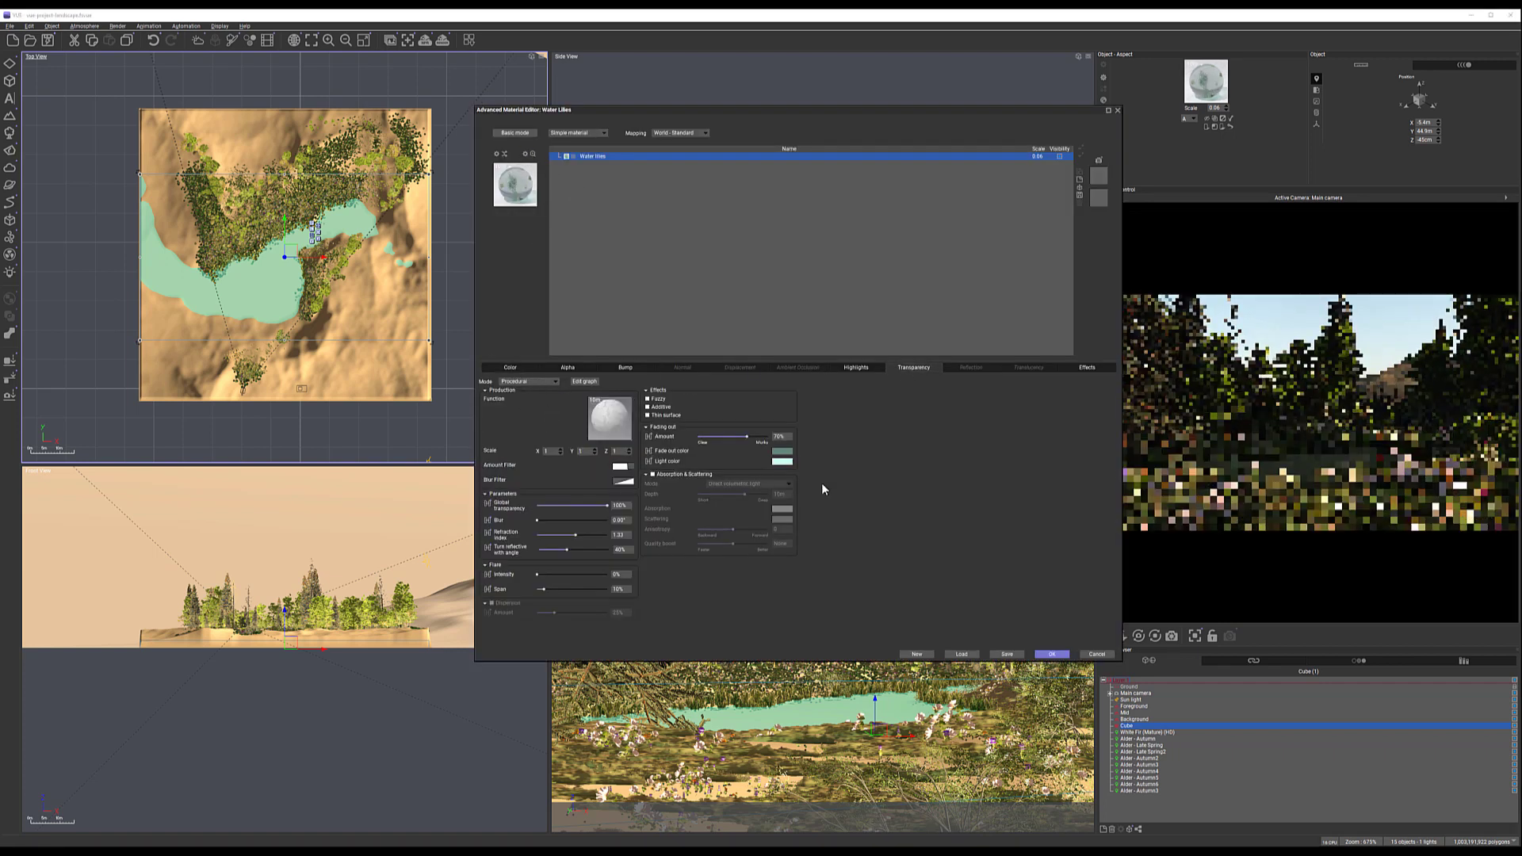
left_click_drag(752, 436, 745, 436)
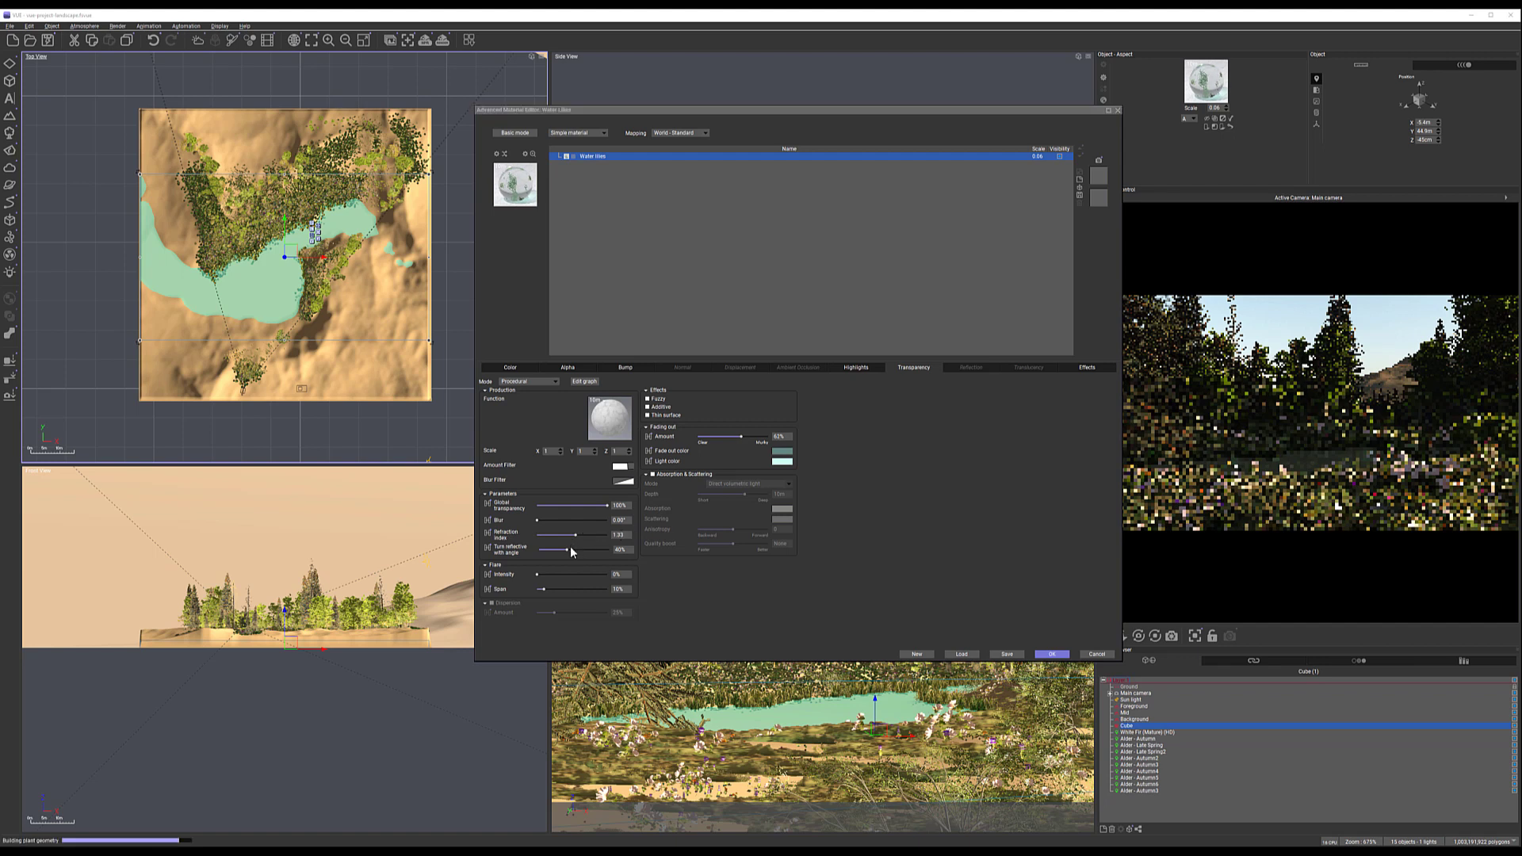
left_click_drag(566, 550, 573, 549)
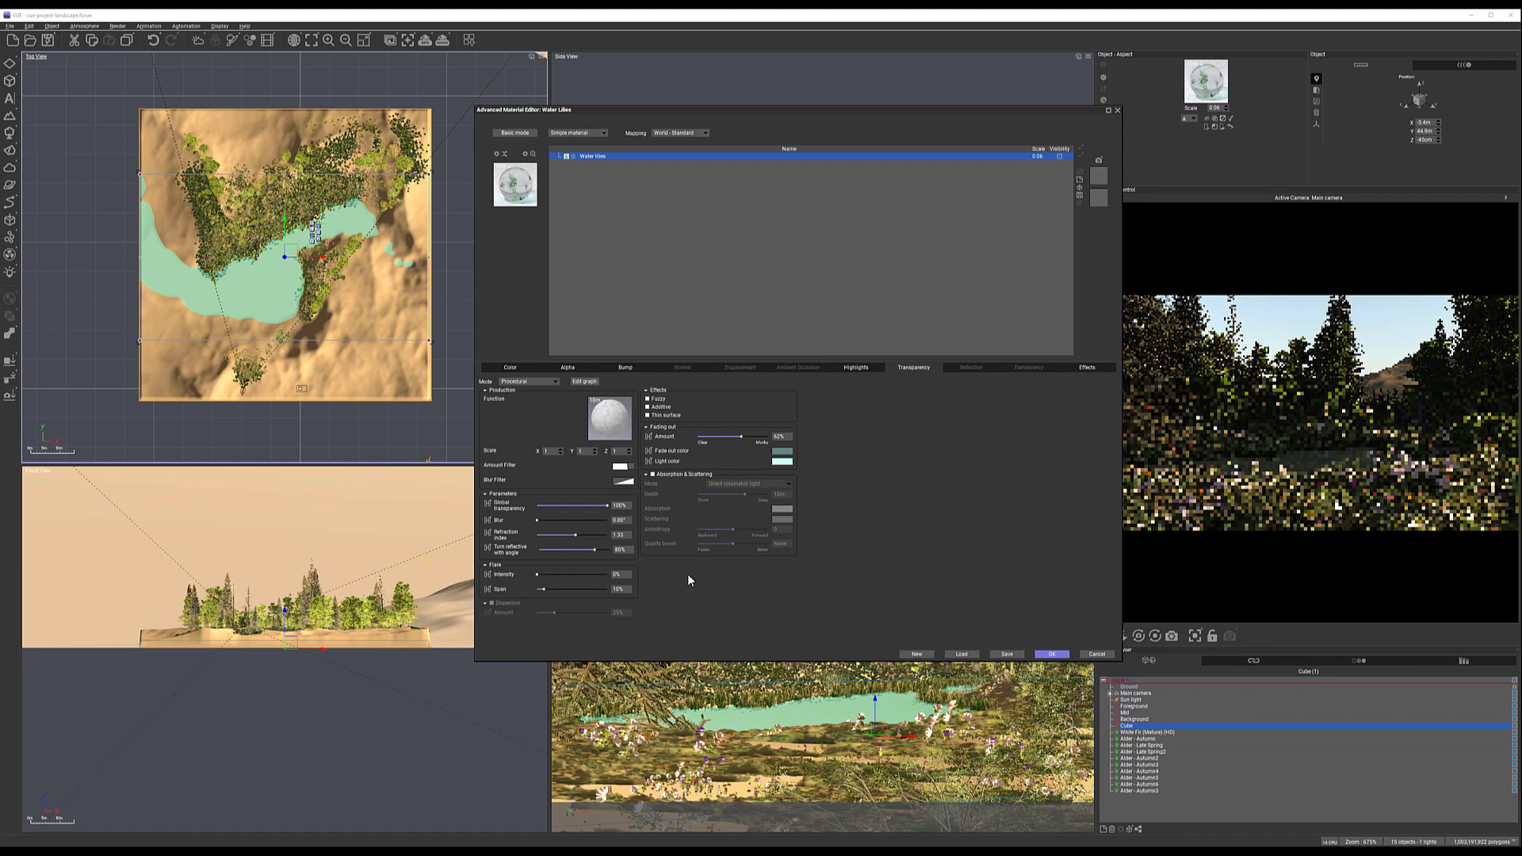
right_click(1334, 467)
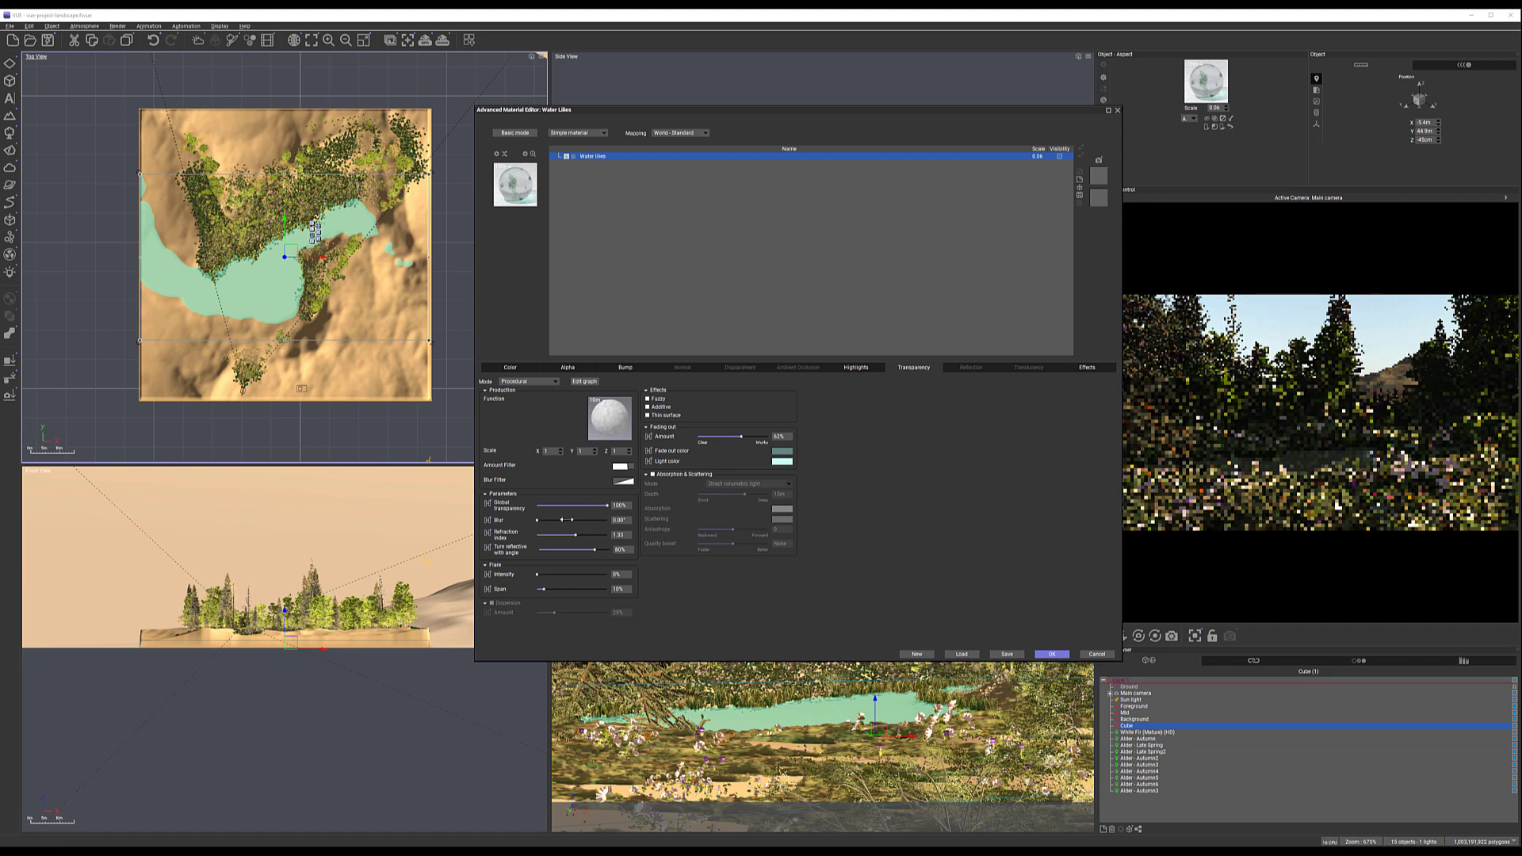
left_click_drag(587, 549, 549, 547)
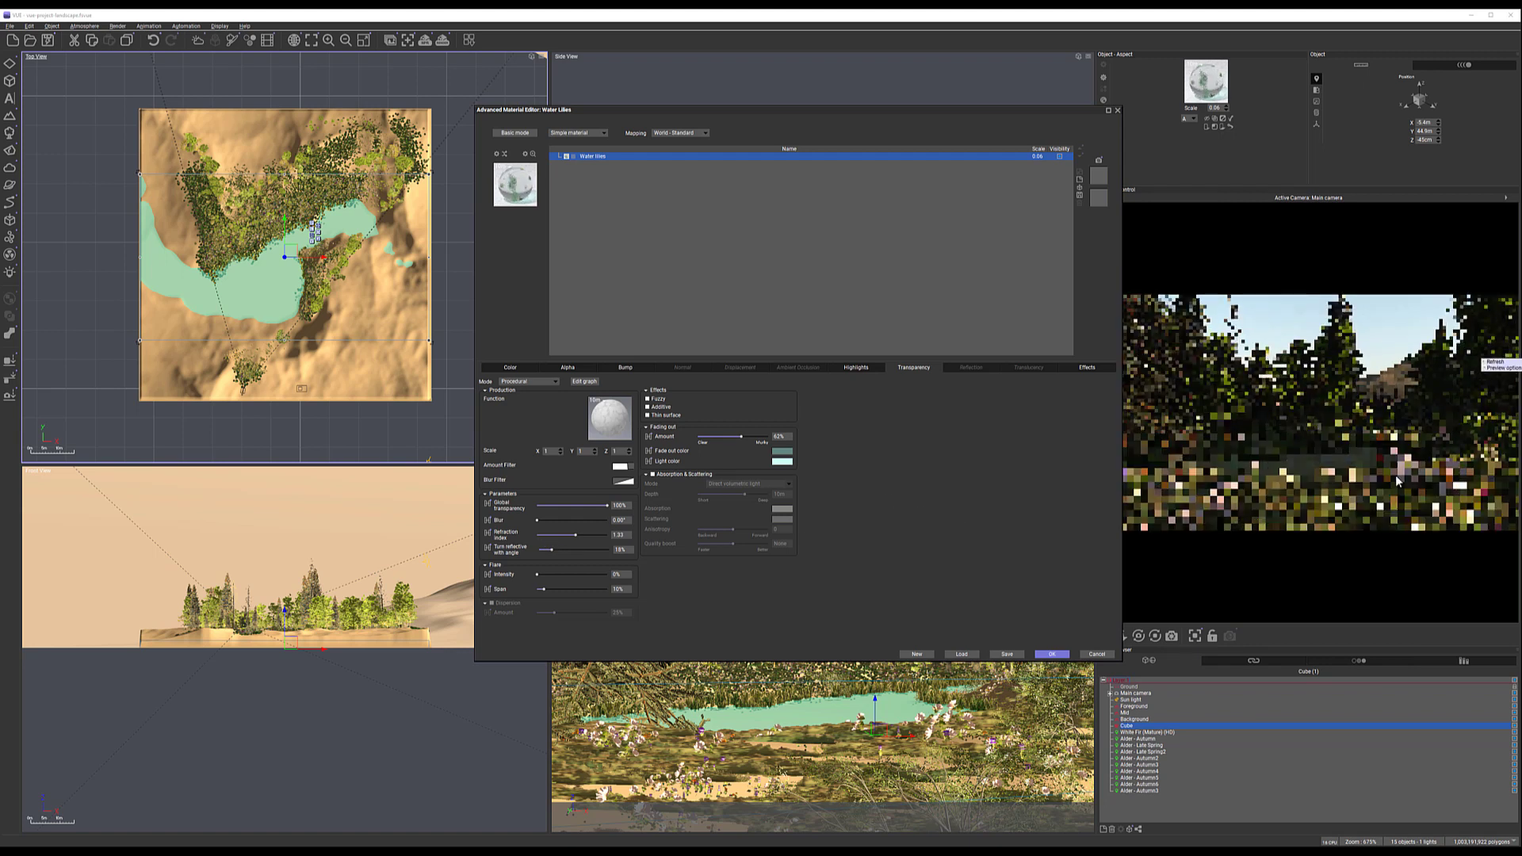
left_click_drag(741, 435, 755, 435)
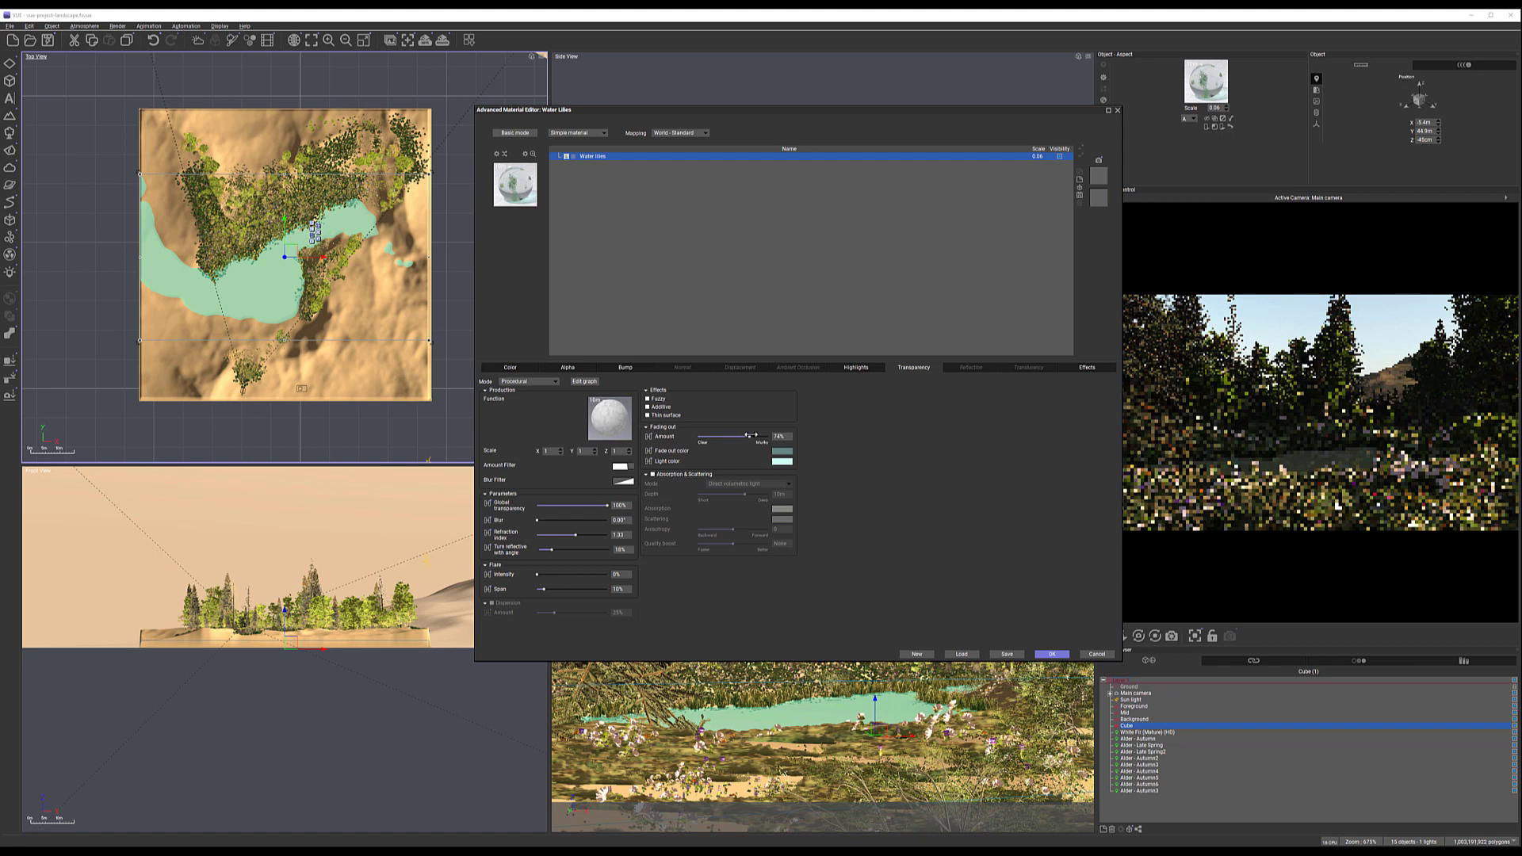
left_click(1053, 655)
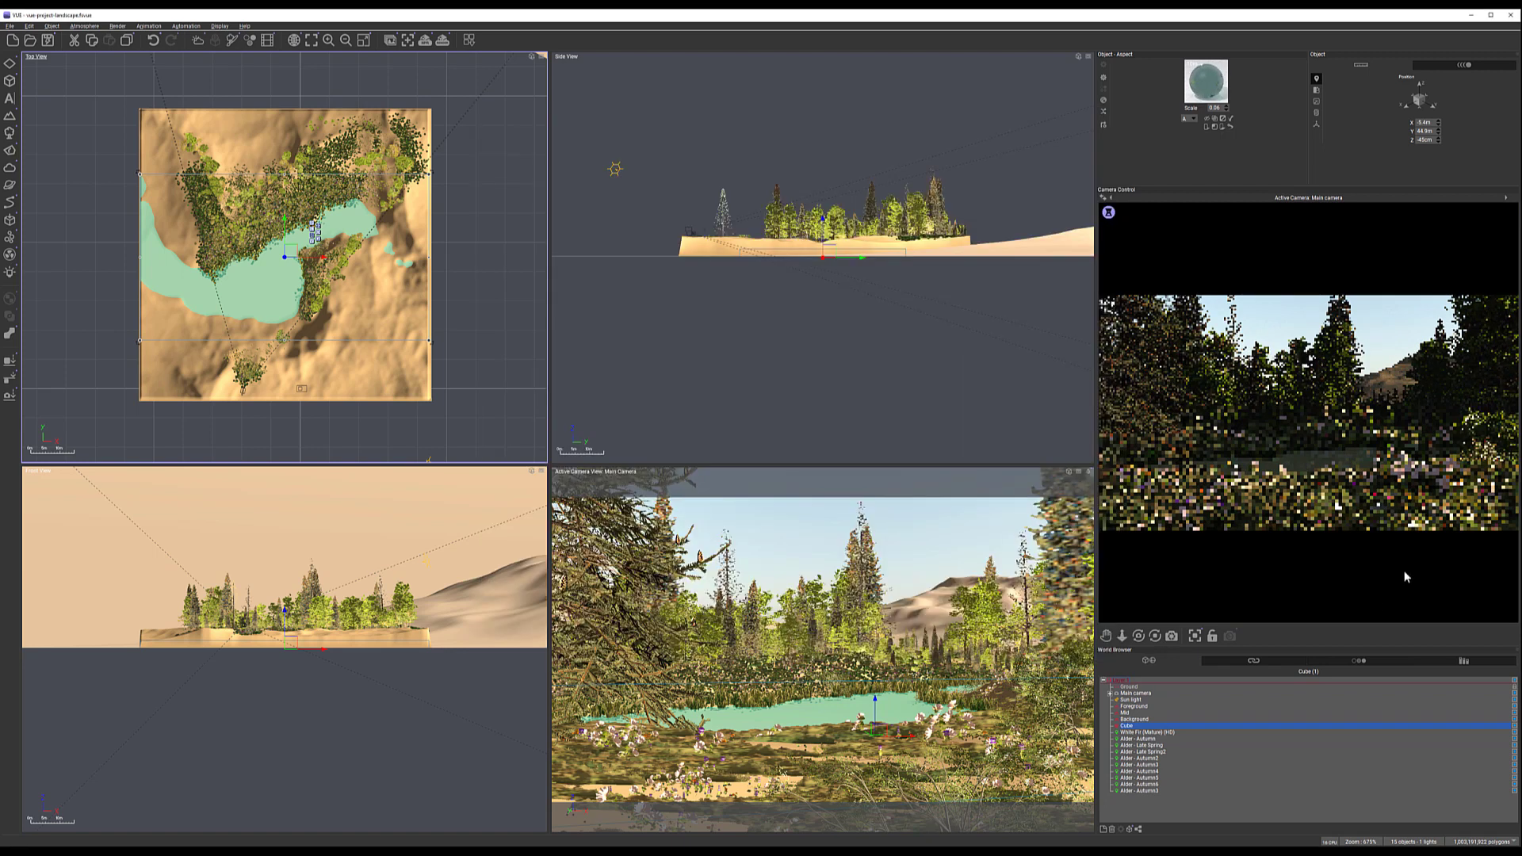
Move the sun light beside the terrain's east edge, lower it slightly, and refresh the camera preview
left_click(1131, 700)
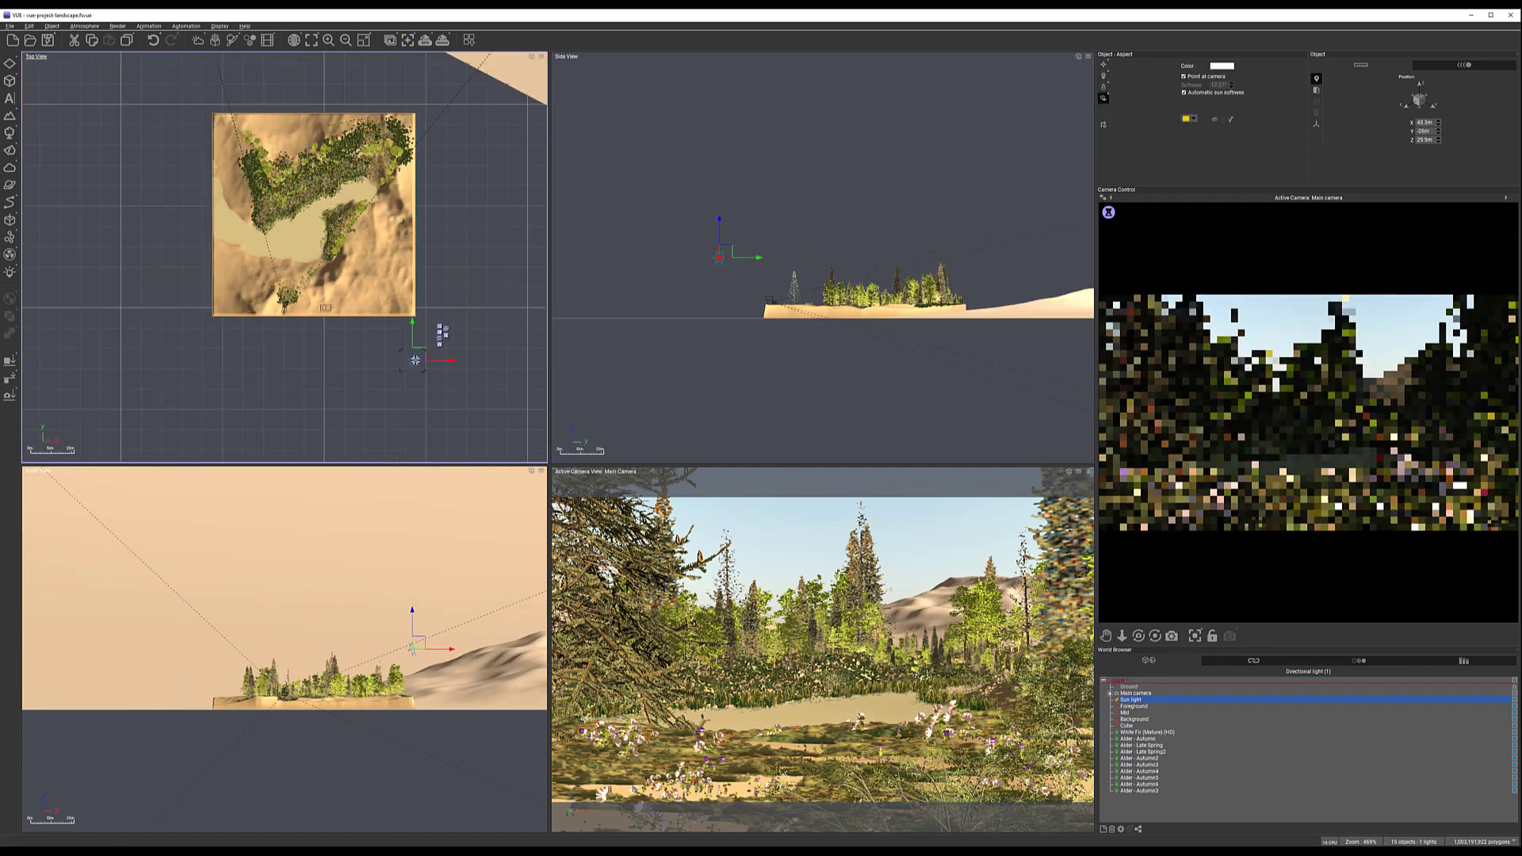
left_click_drag(413, 360, 446, 185)
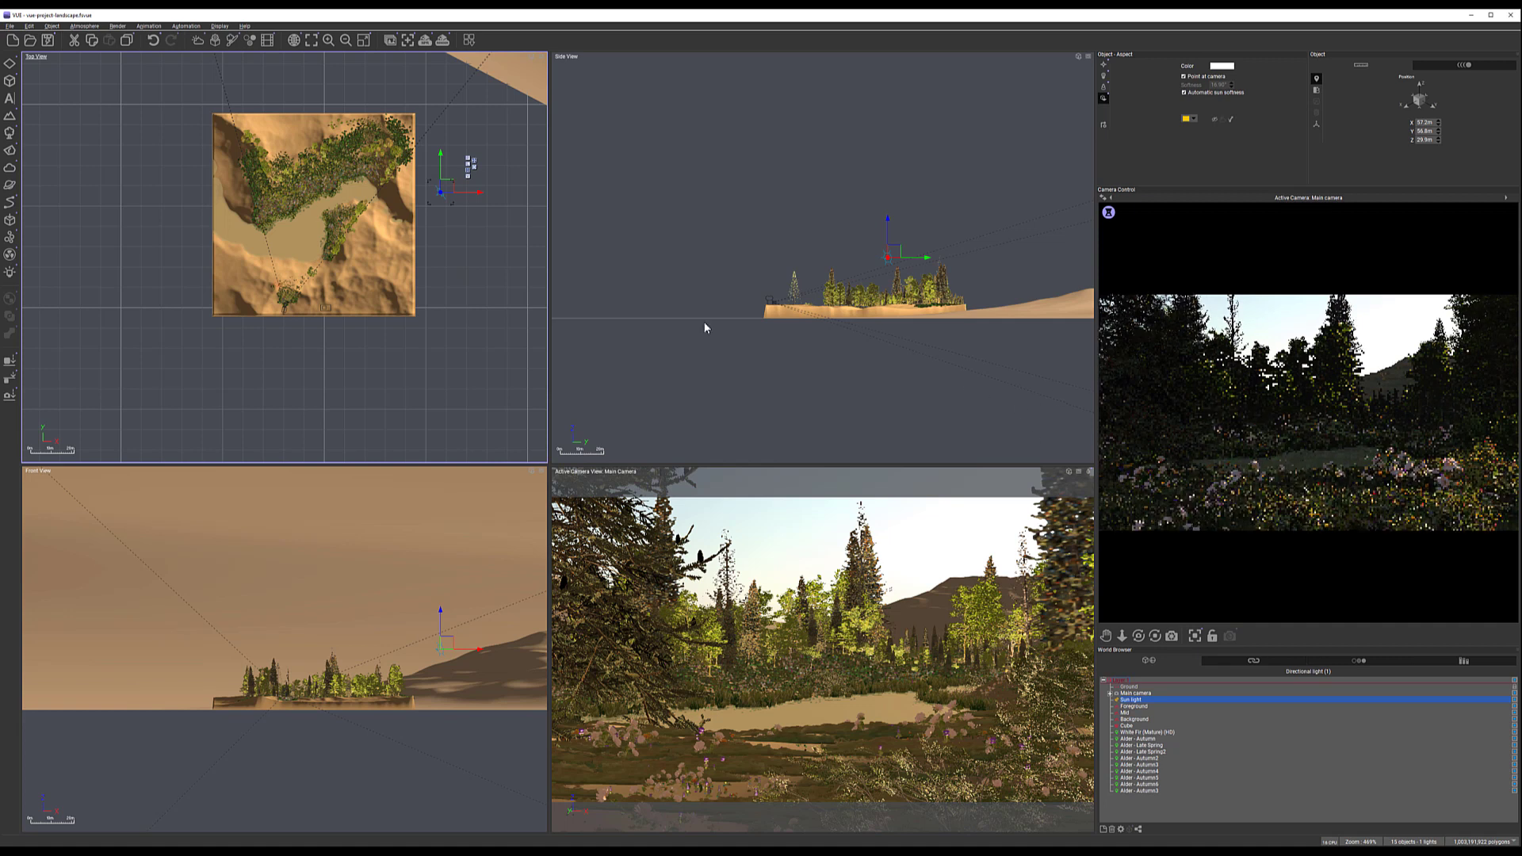
left_click_drag(893, 255, 897, 267)
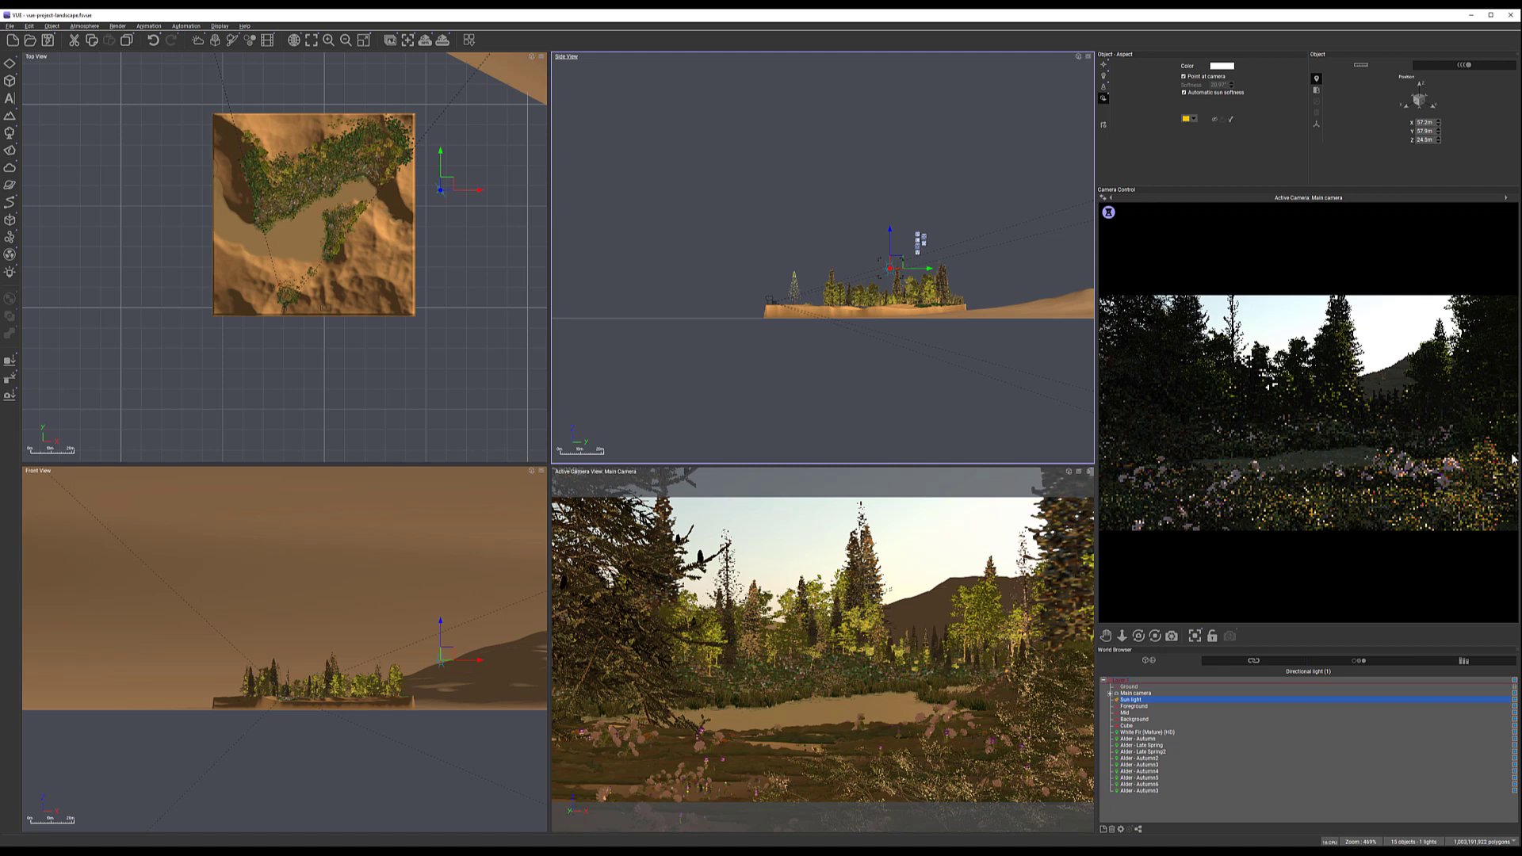
left_click_drag(449, 174, 450, 235)
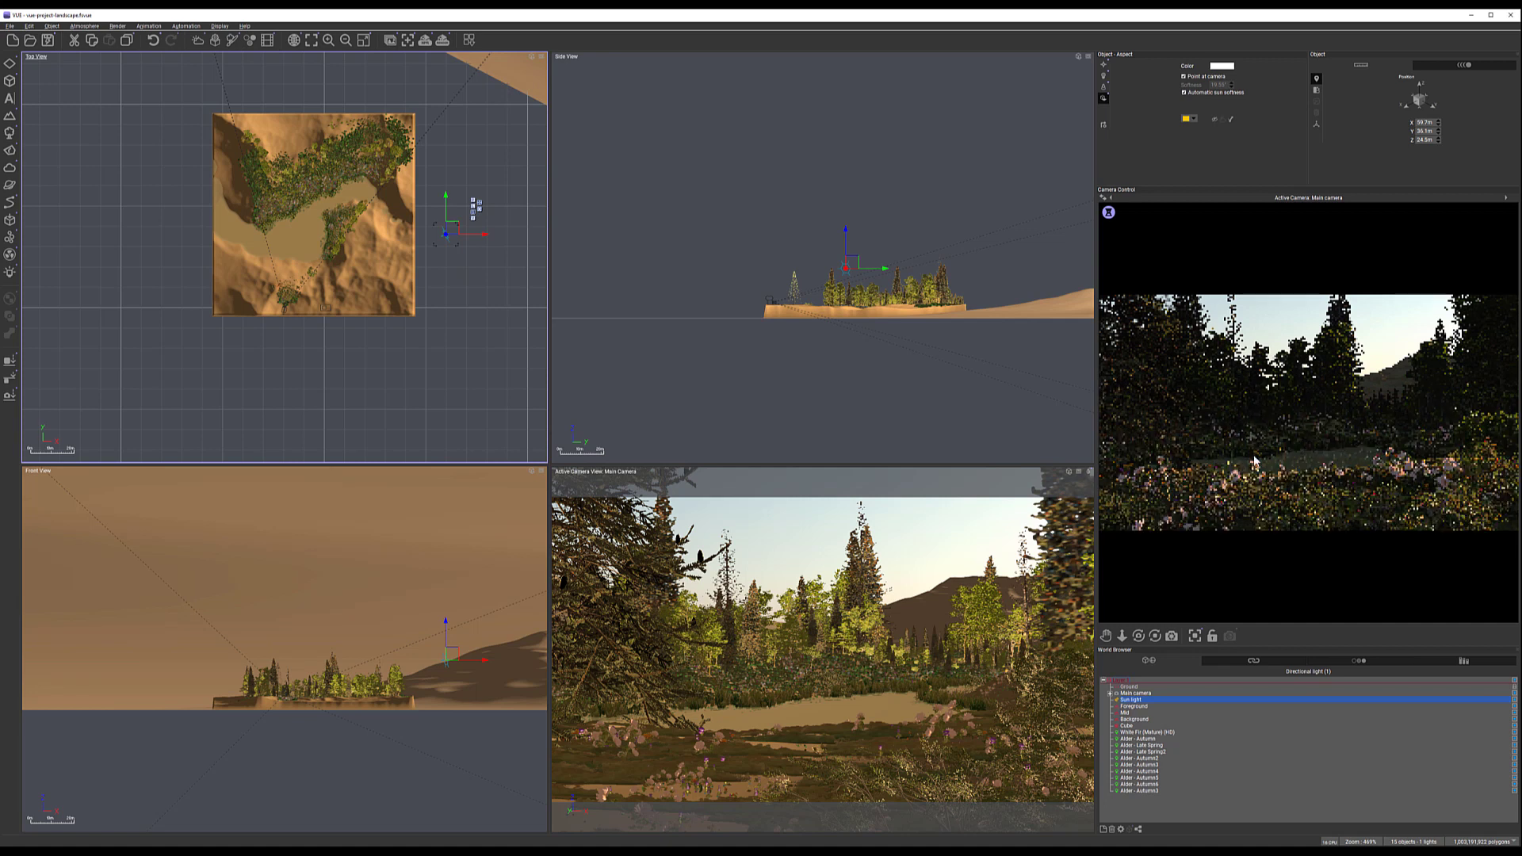
right_click(1217, 486)
left_click(1118, 260)
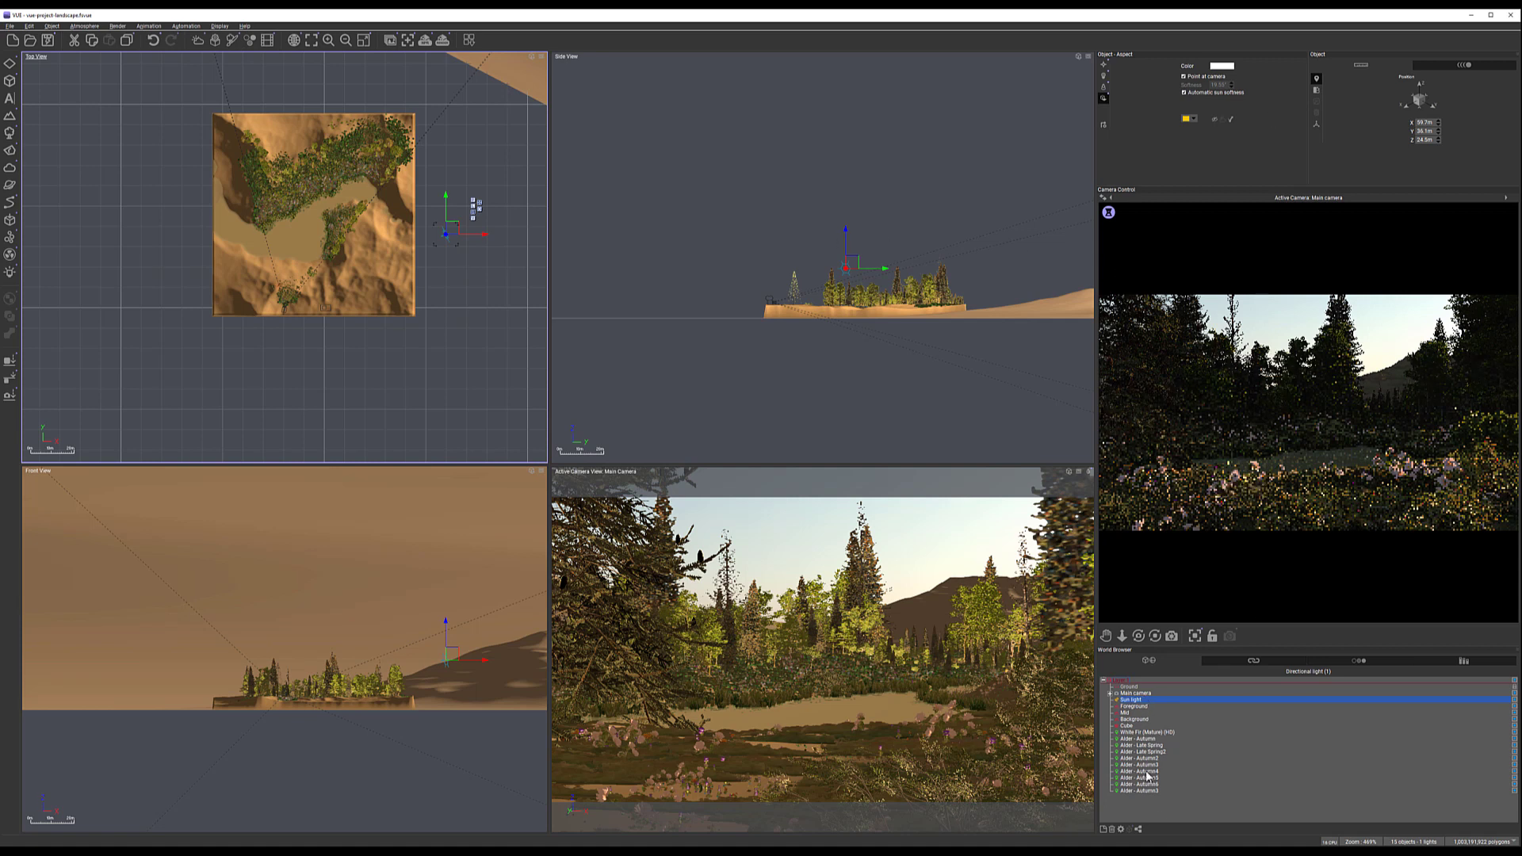
Replace the water cube's material with the clear teal-blue water preset from the Liquids collection
left_click(1127, 725)
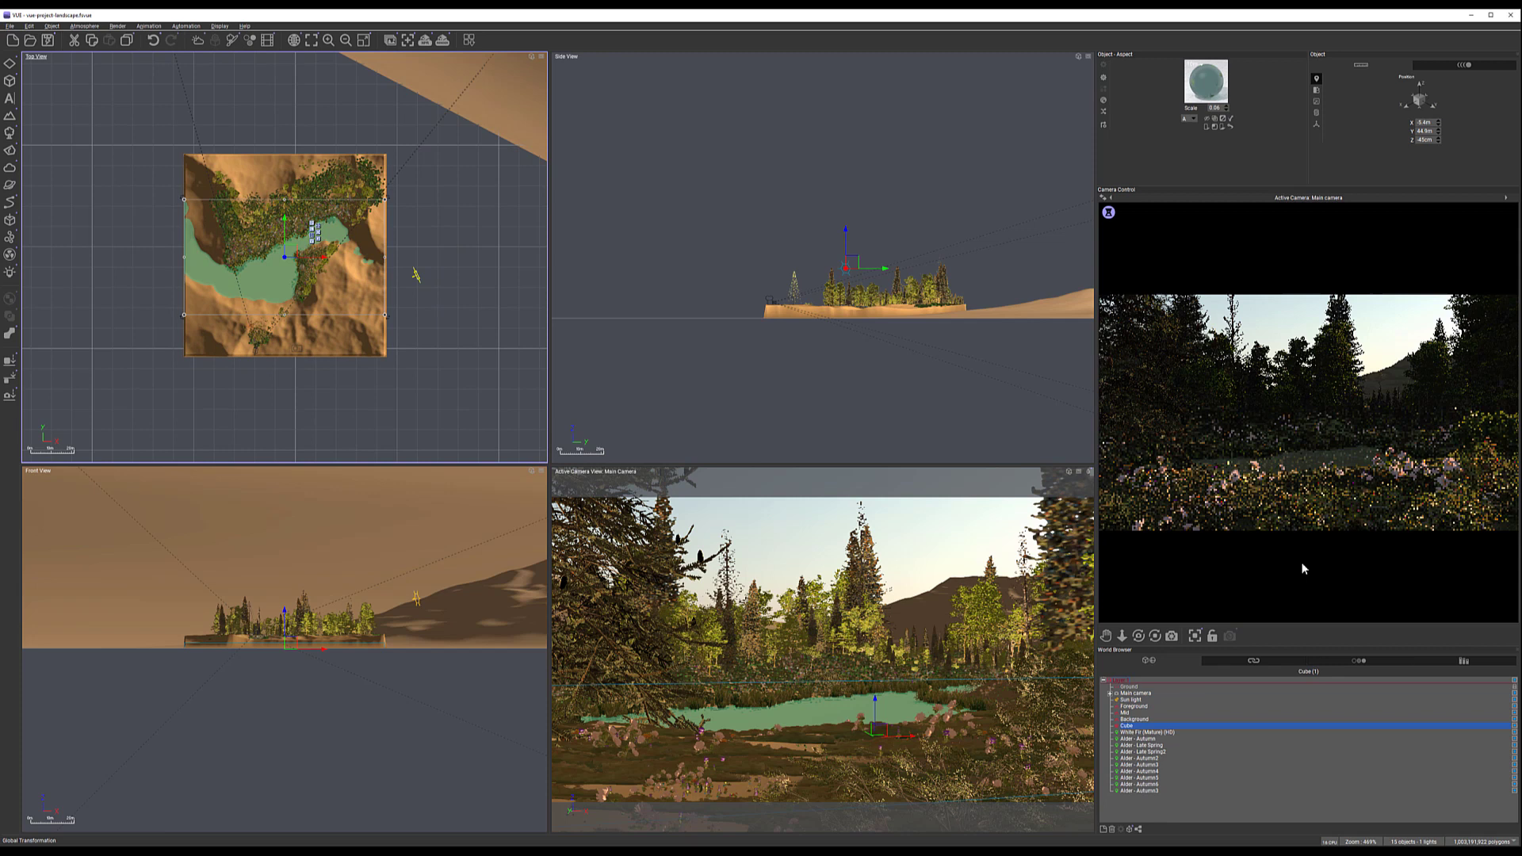
left_click(1105, 104)
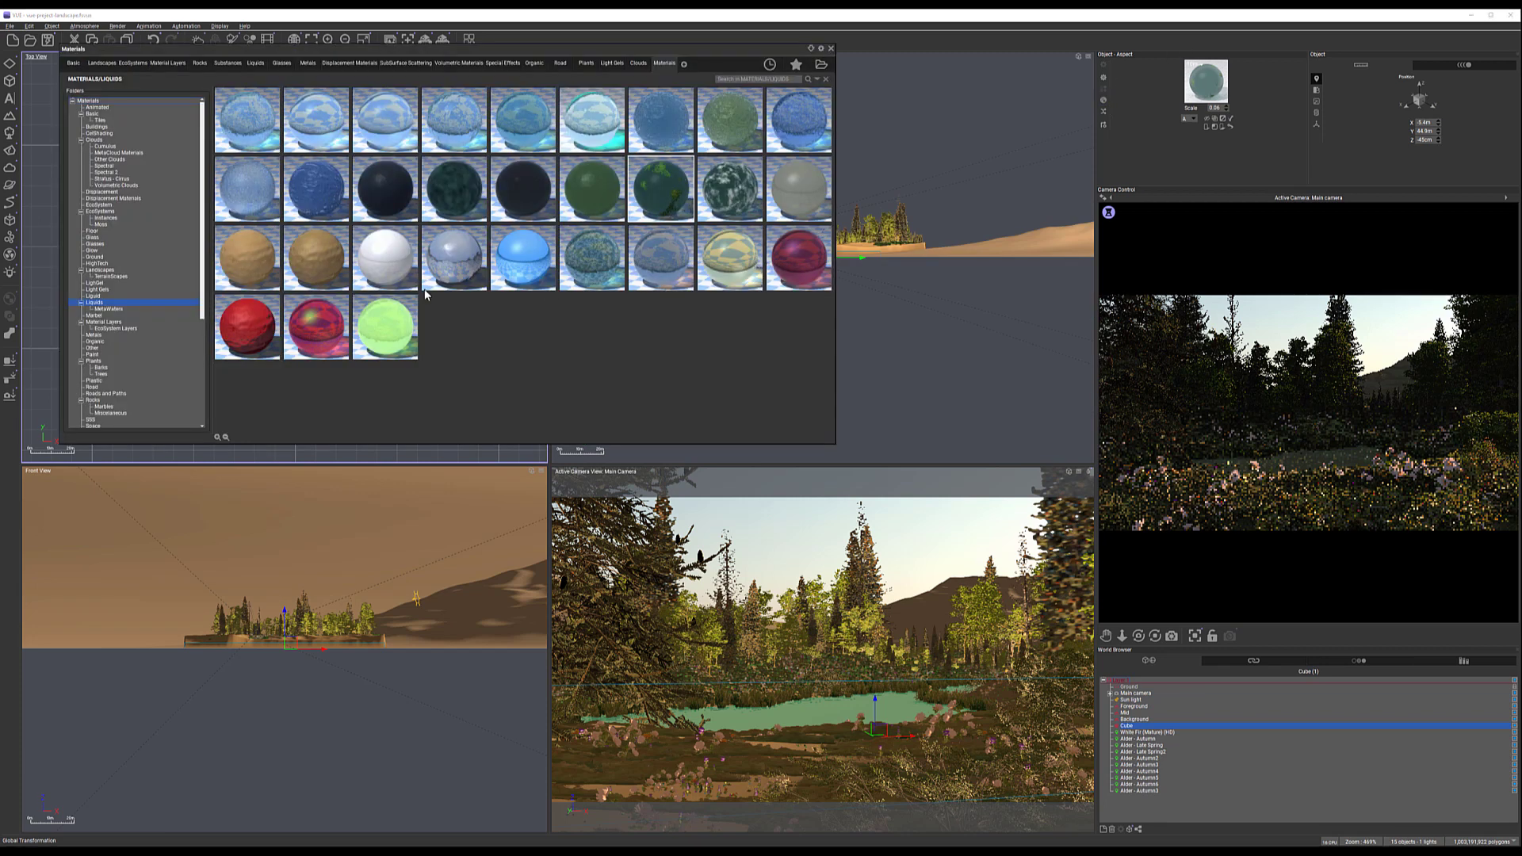
double_click(535, 125)
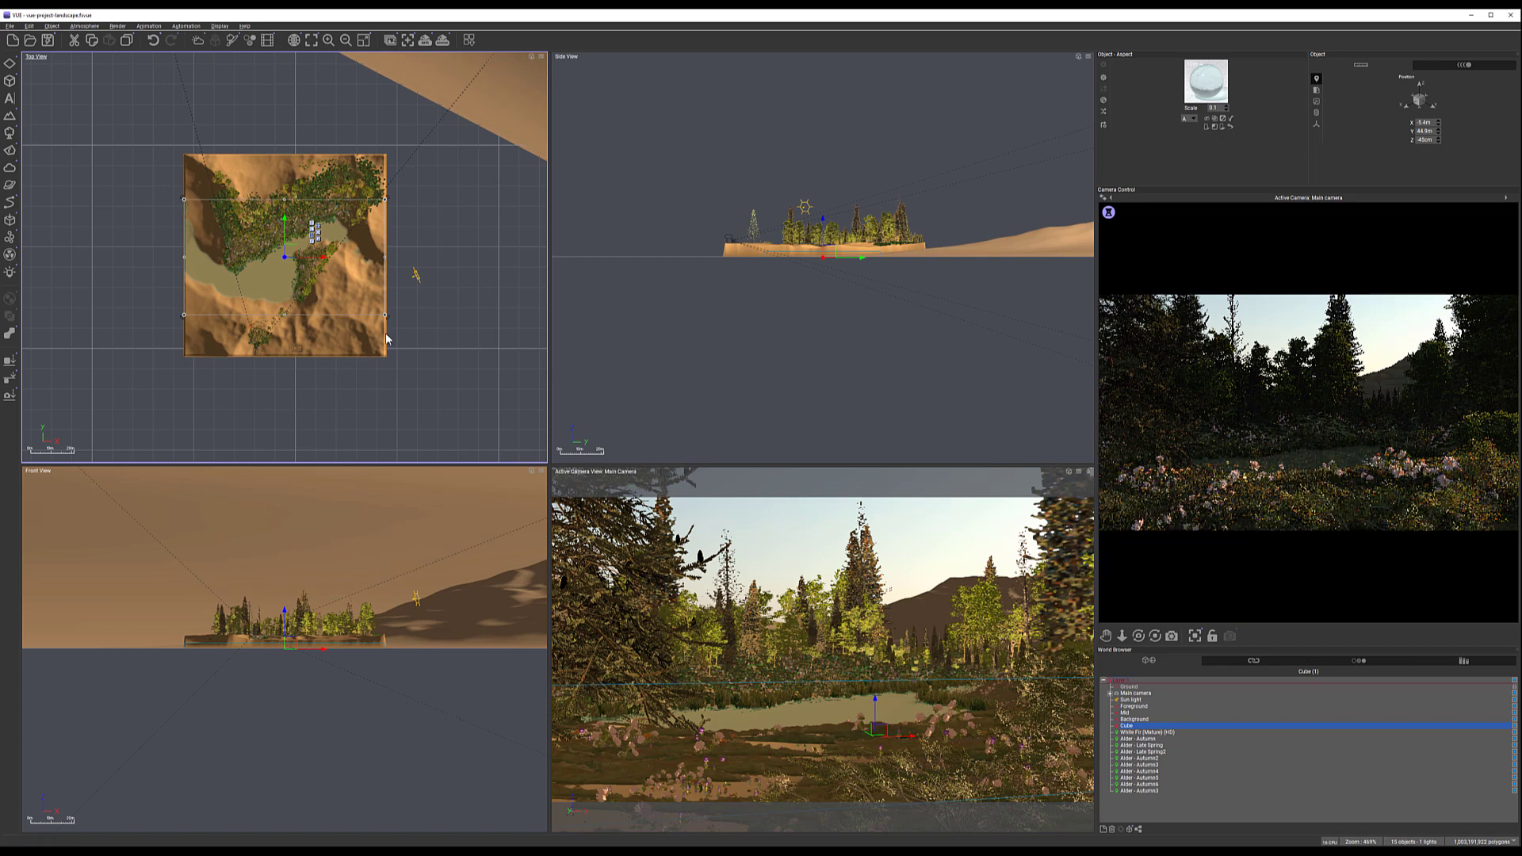
Add a Large European Ash - Spring Bright Green tree from the plant library to the scene
right_click_drag(376, 311, 451, 265)
scroll(356, 284, "up", 7)
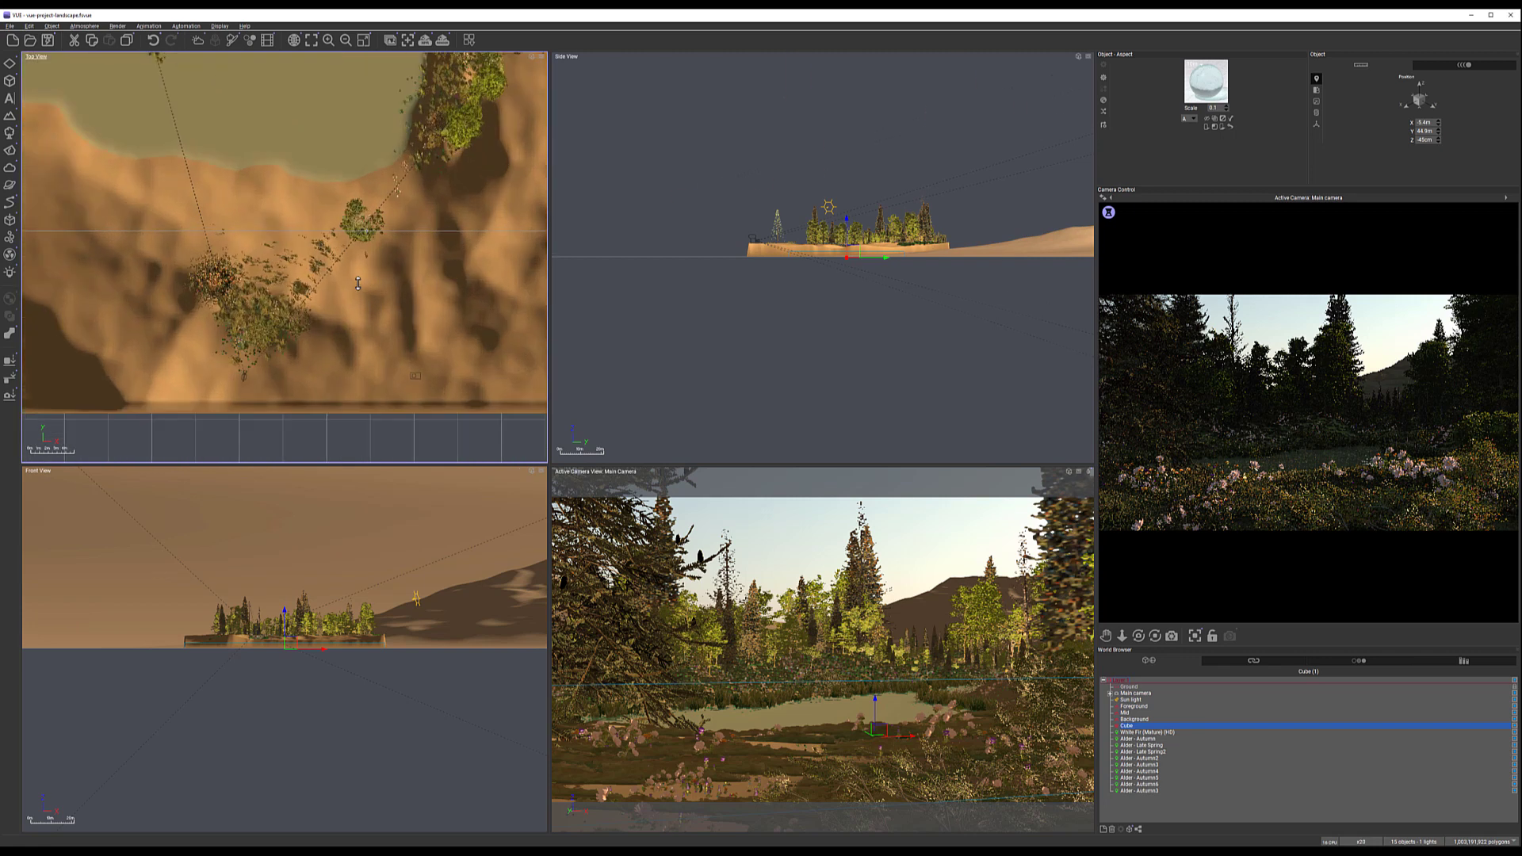
left_click(10, 133)
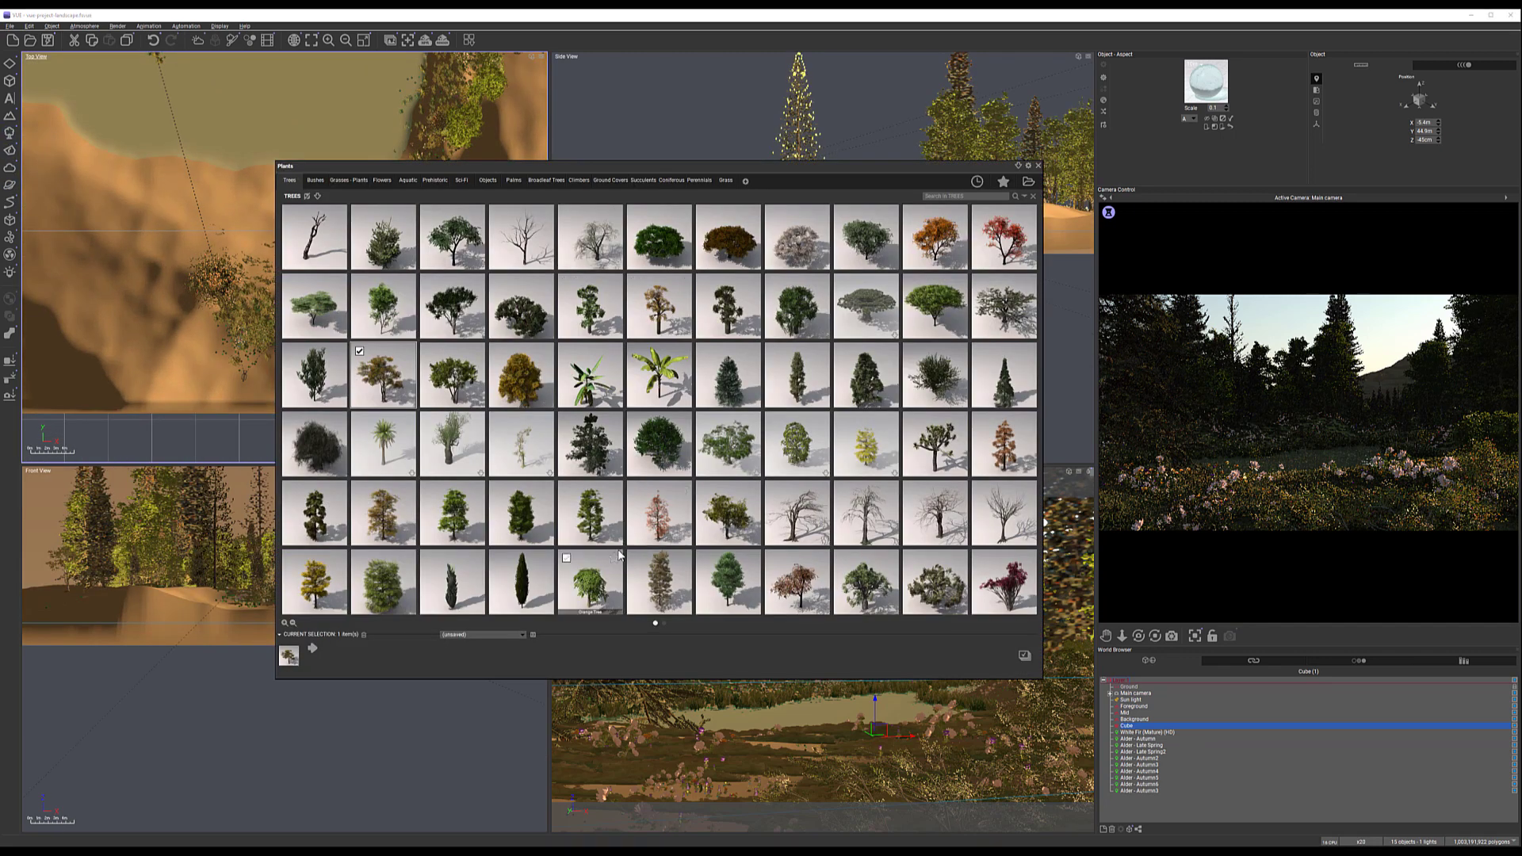
double_click(468, 517)
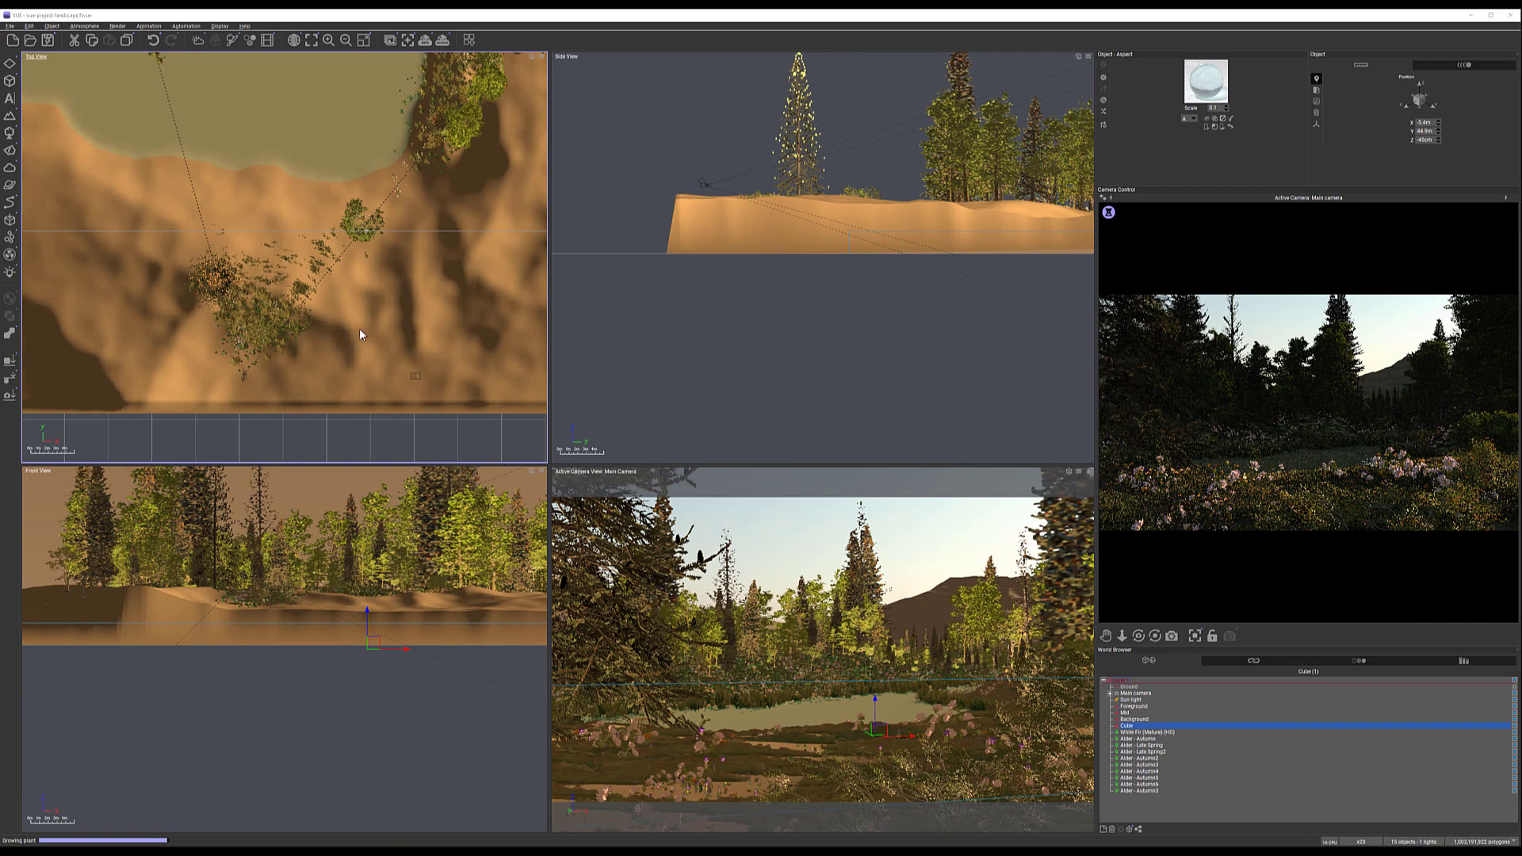
Position the ash tree in the foreground east of the flower clump and raise its base to near the terrain surface
left_click_drag(288, 250, 343, 331)
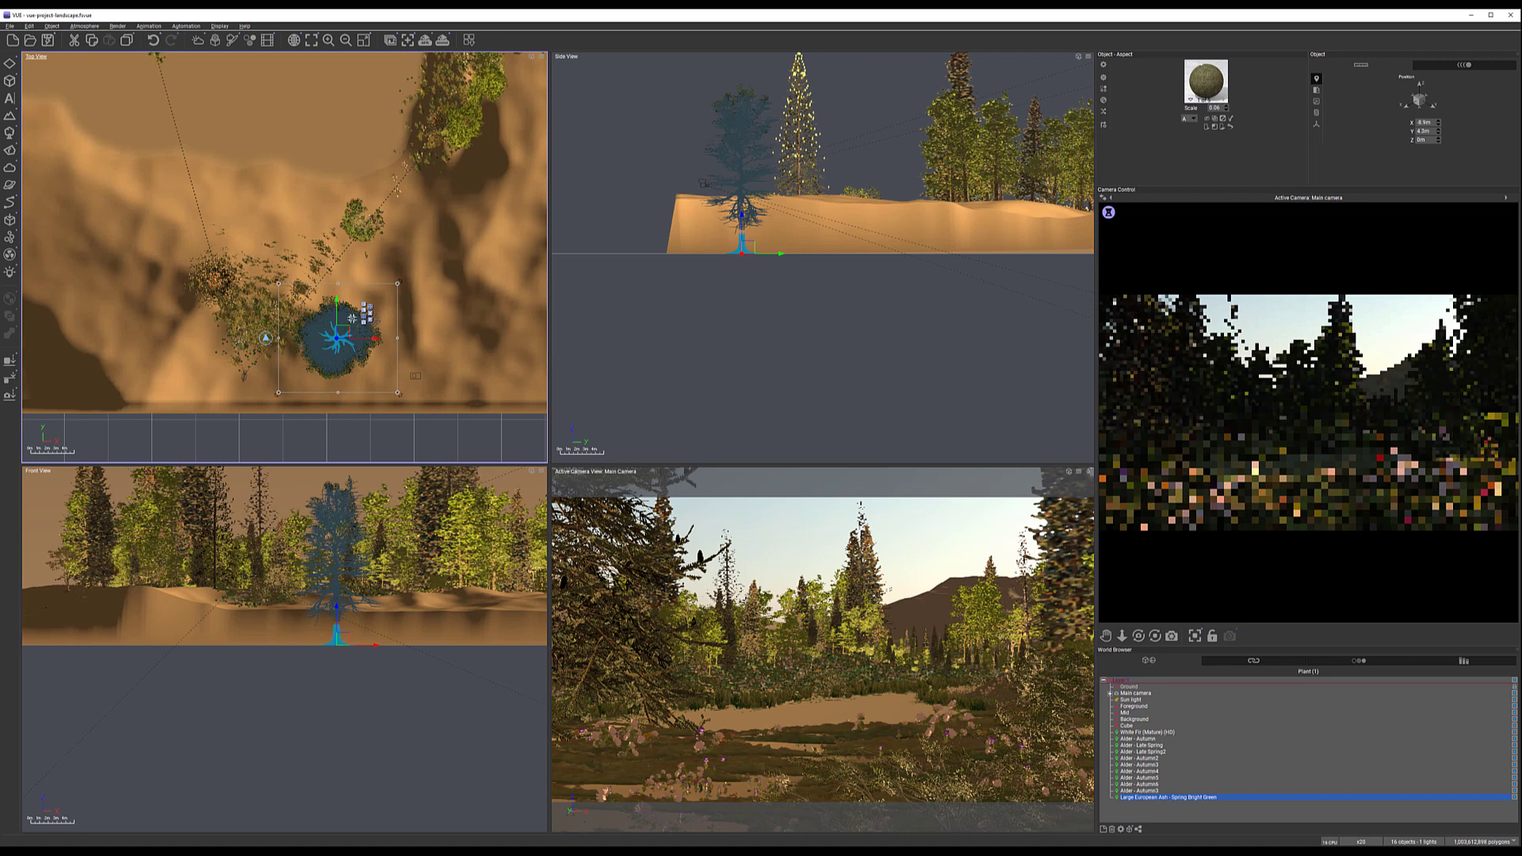
left_click_drag(343, 333, 380, 279)
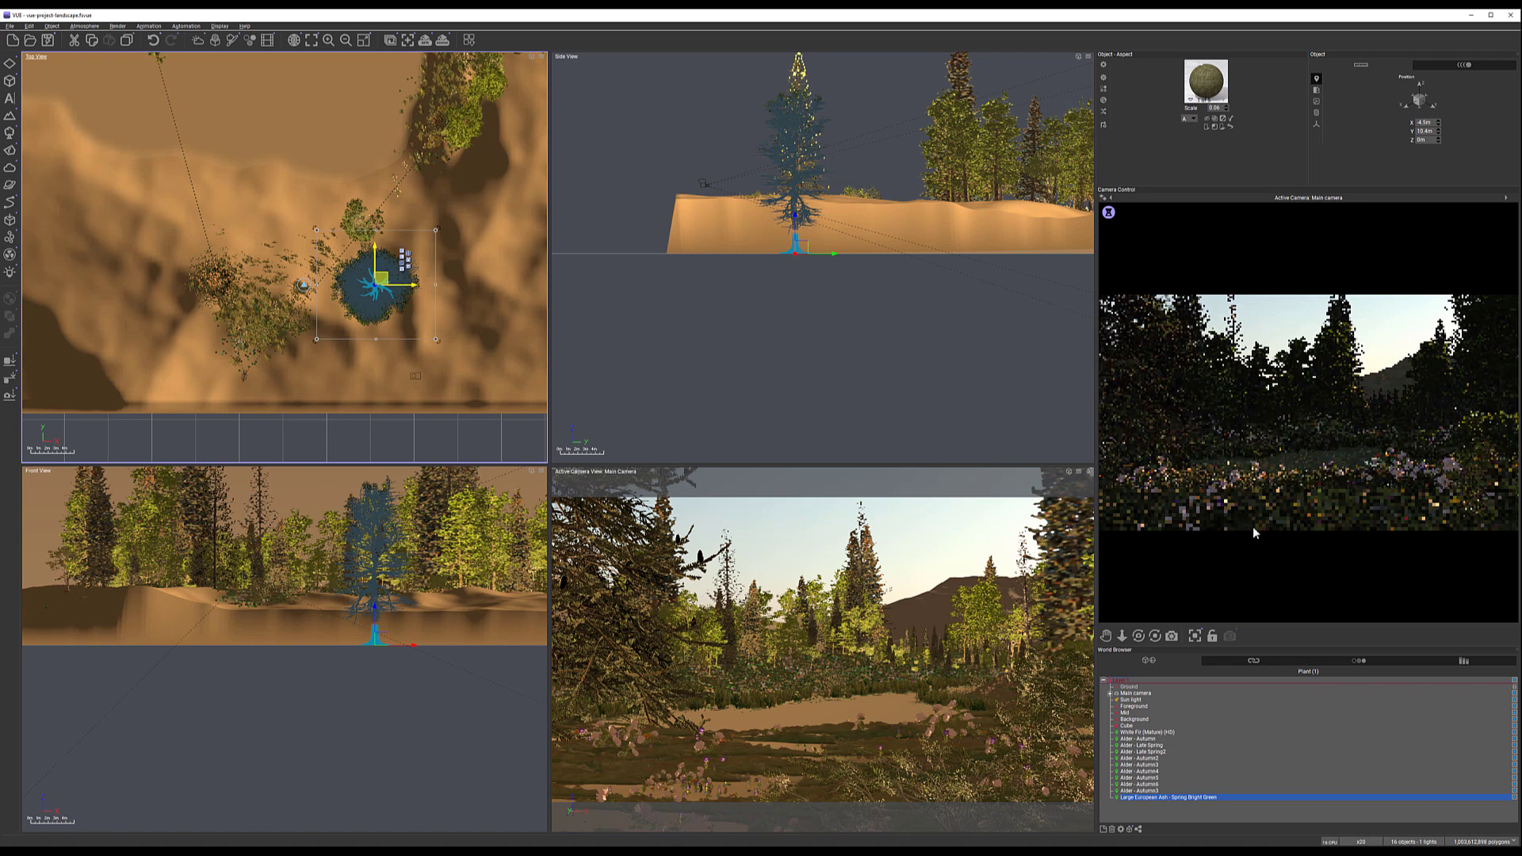
left_click_drag(379, 280, 371, 284)
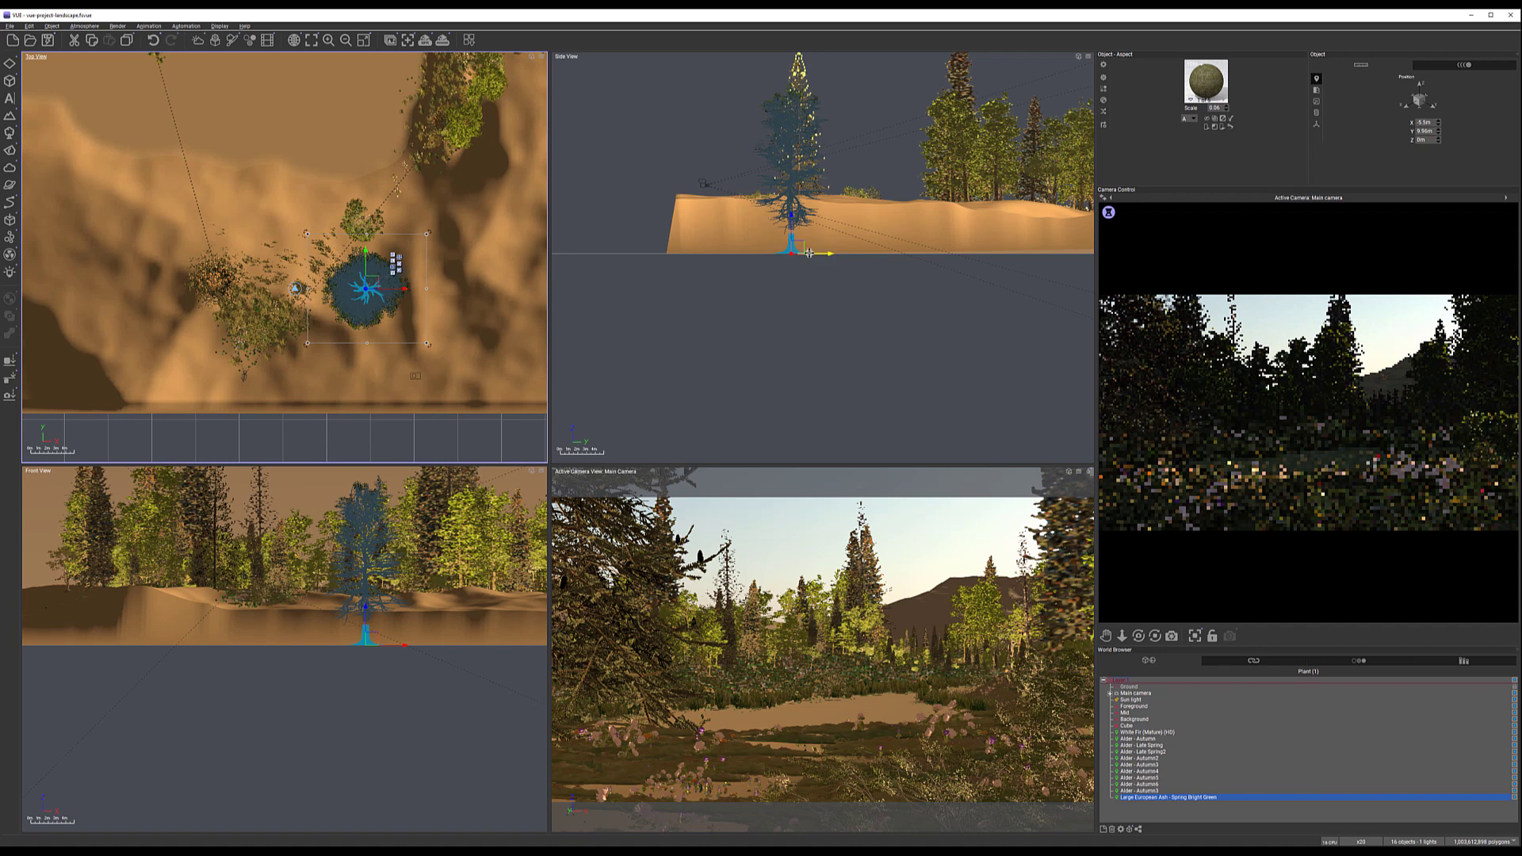
left_click_drag(803, 250, 803, 239)
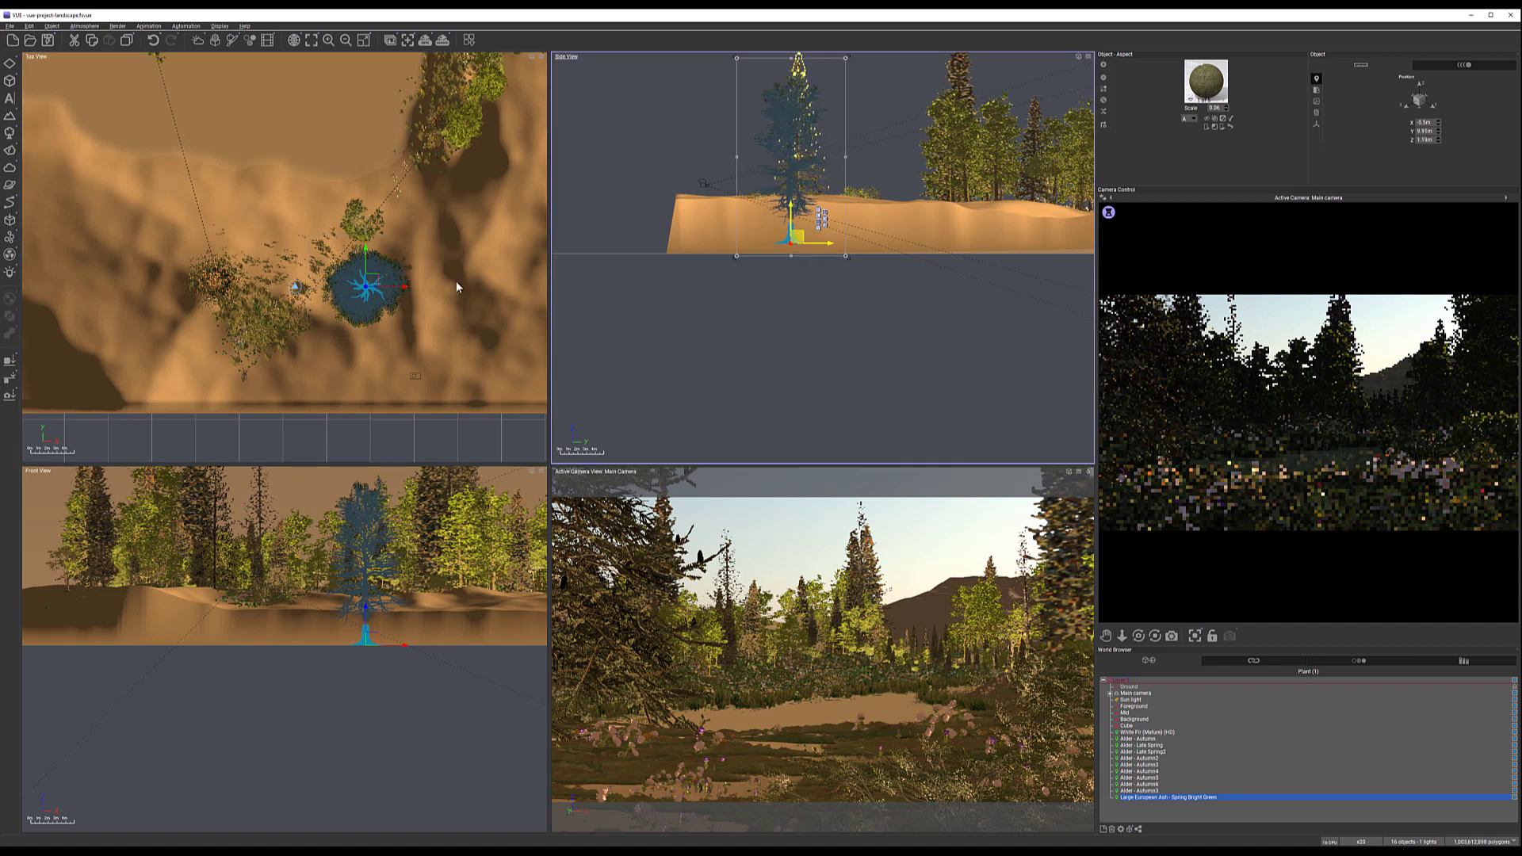
left_click_drag(377, 283, 371, 286)
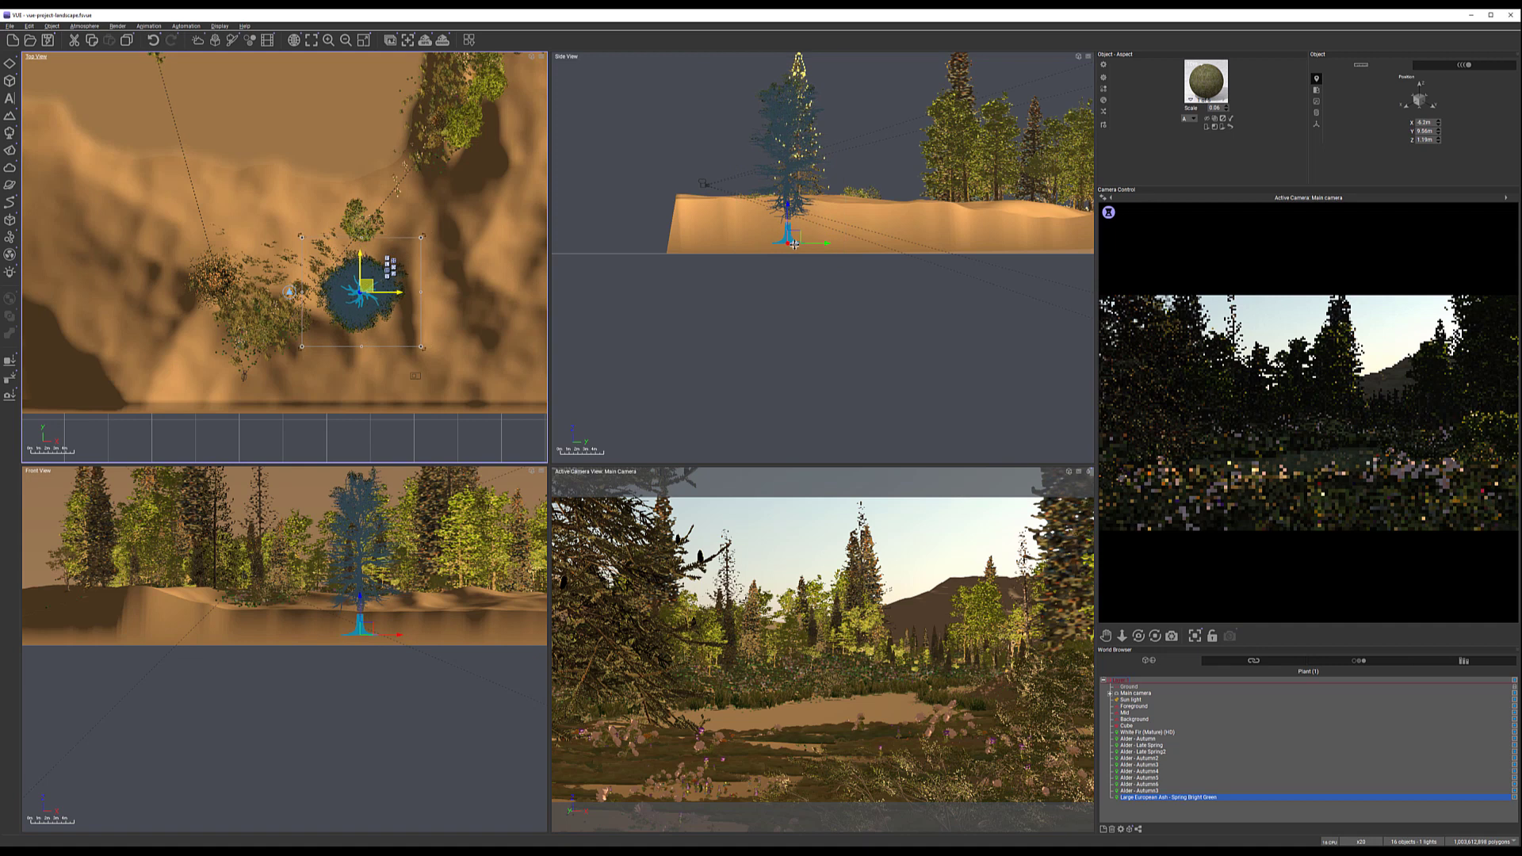
left_click_drag(795, 234, 797, 211)
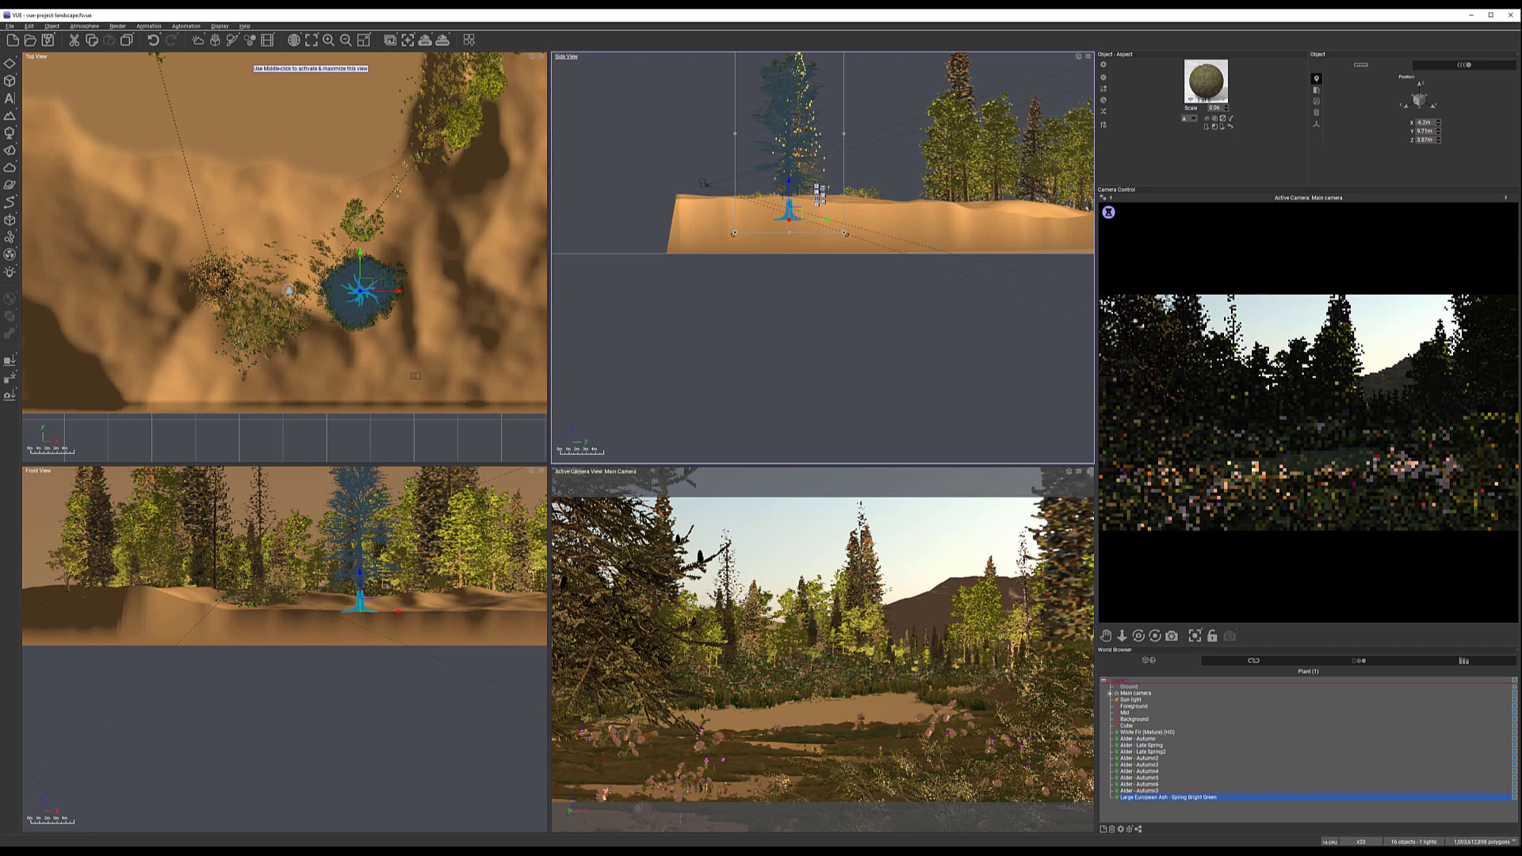
Raise the albedo scale of the atmosphere's photometric lighting to 57%
left_click(84, 27)
left_click(98, 112)
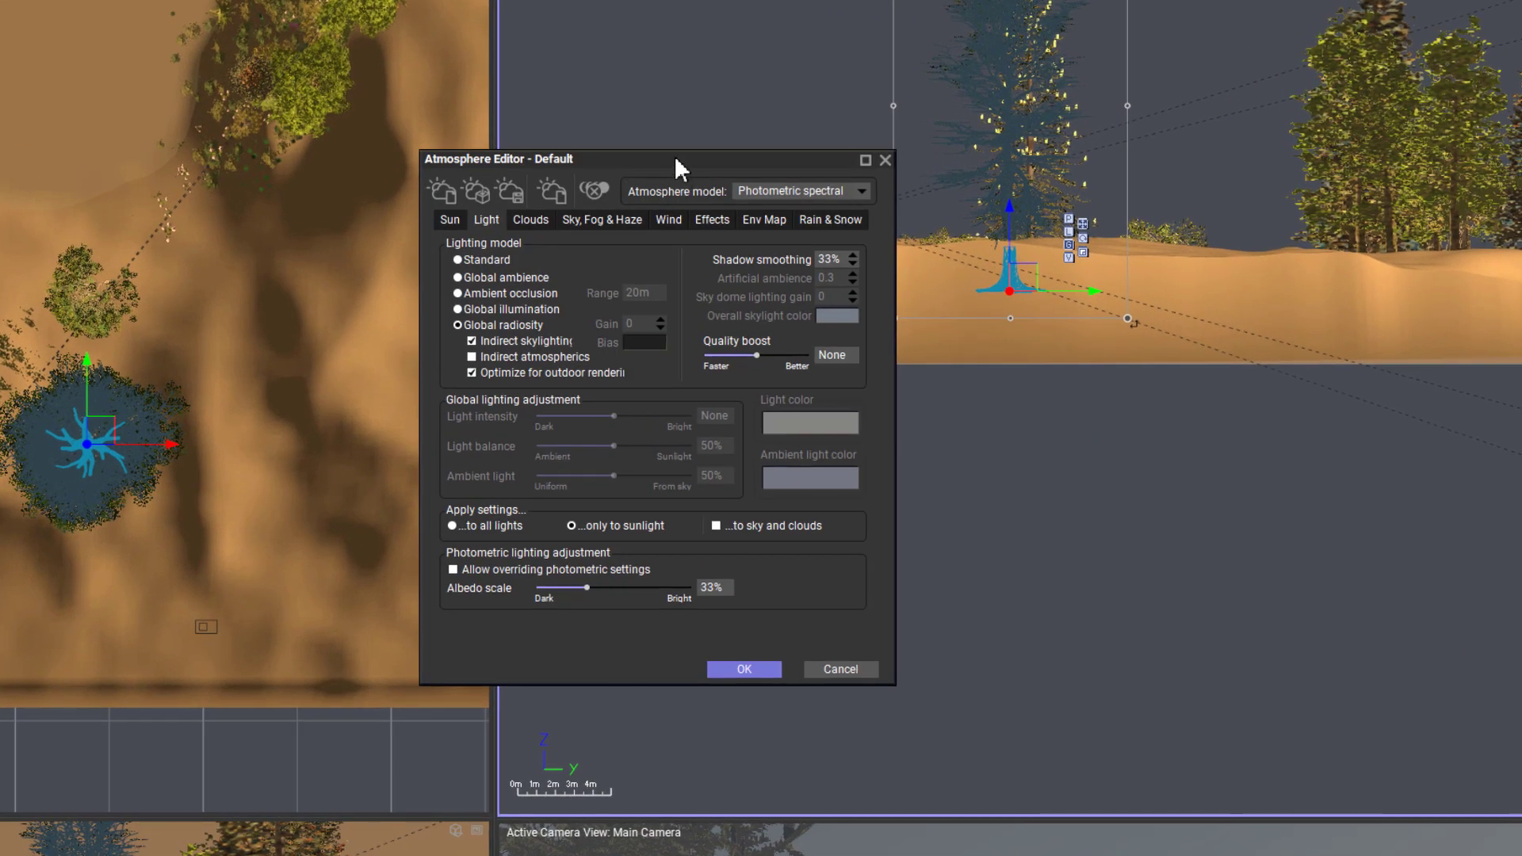
left_click_drag(671, 165, 658, 119)
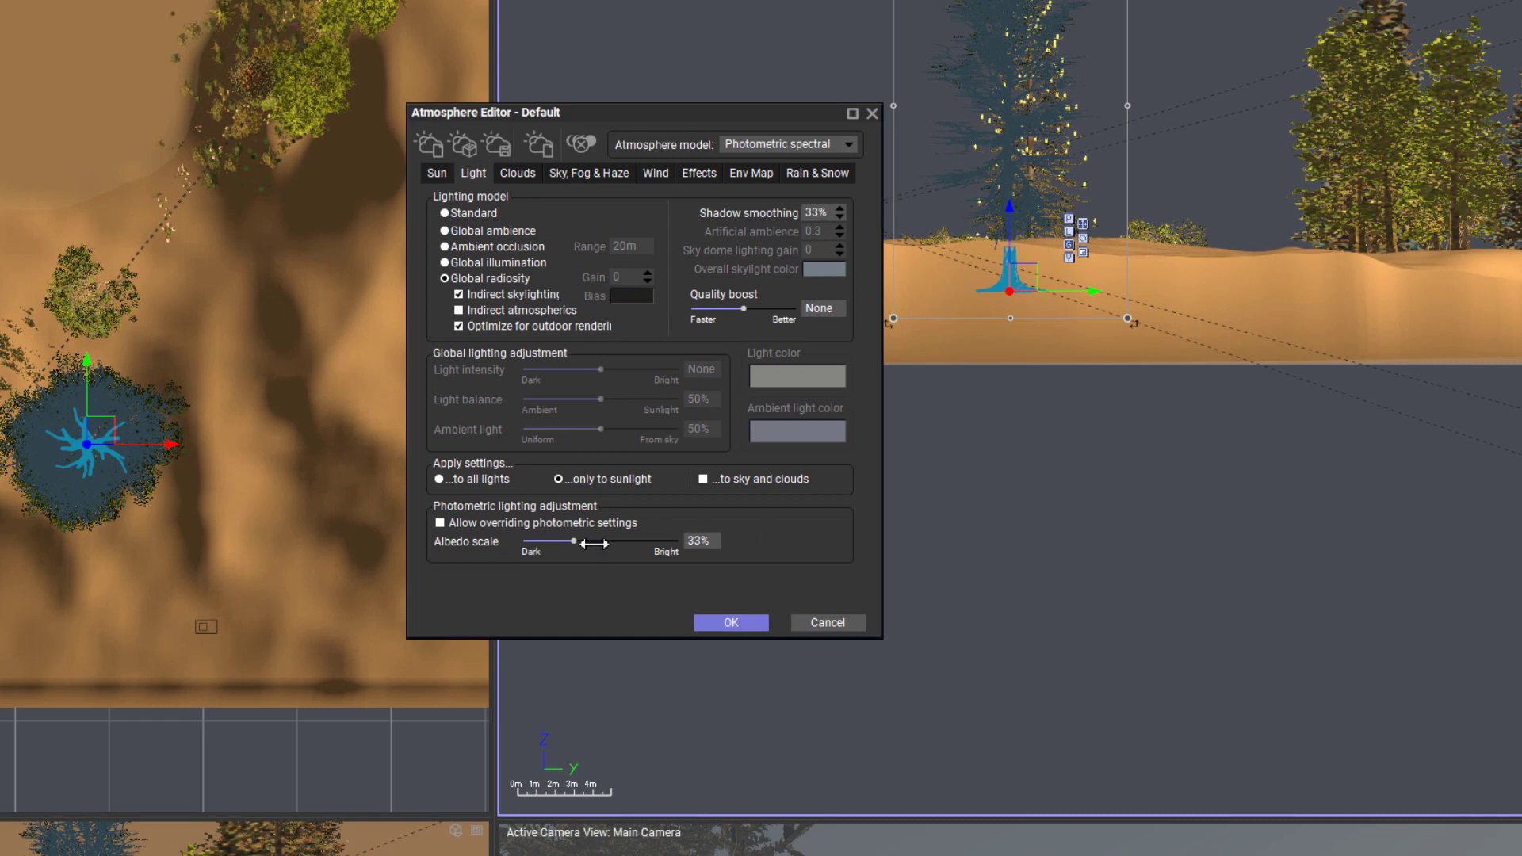
left_click_drag(573, 543, 608, 549)
Set aerial perspective to 1.98, its quality boost to 0.19, fog ground density to 16% and haze ground density to 35%
left_click(526, 180)
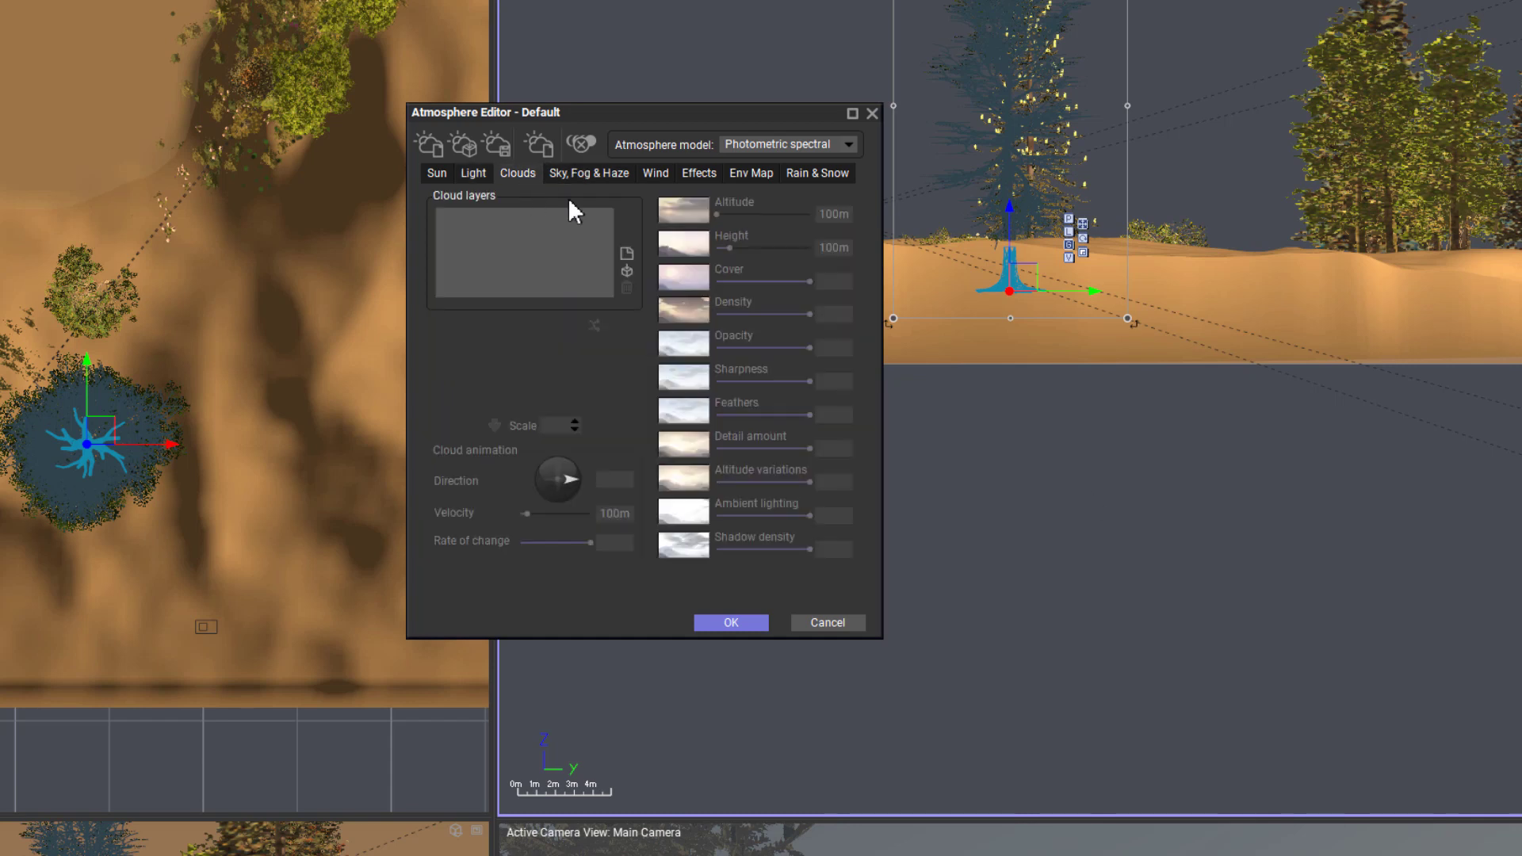
left_click(598, 171)
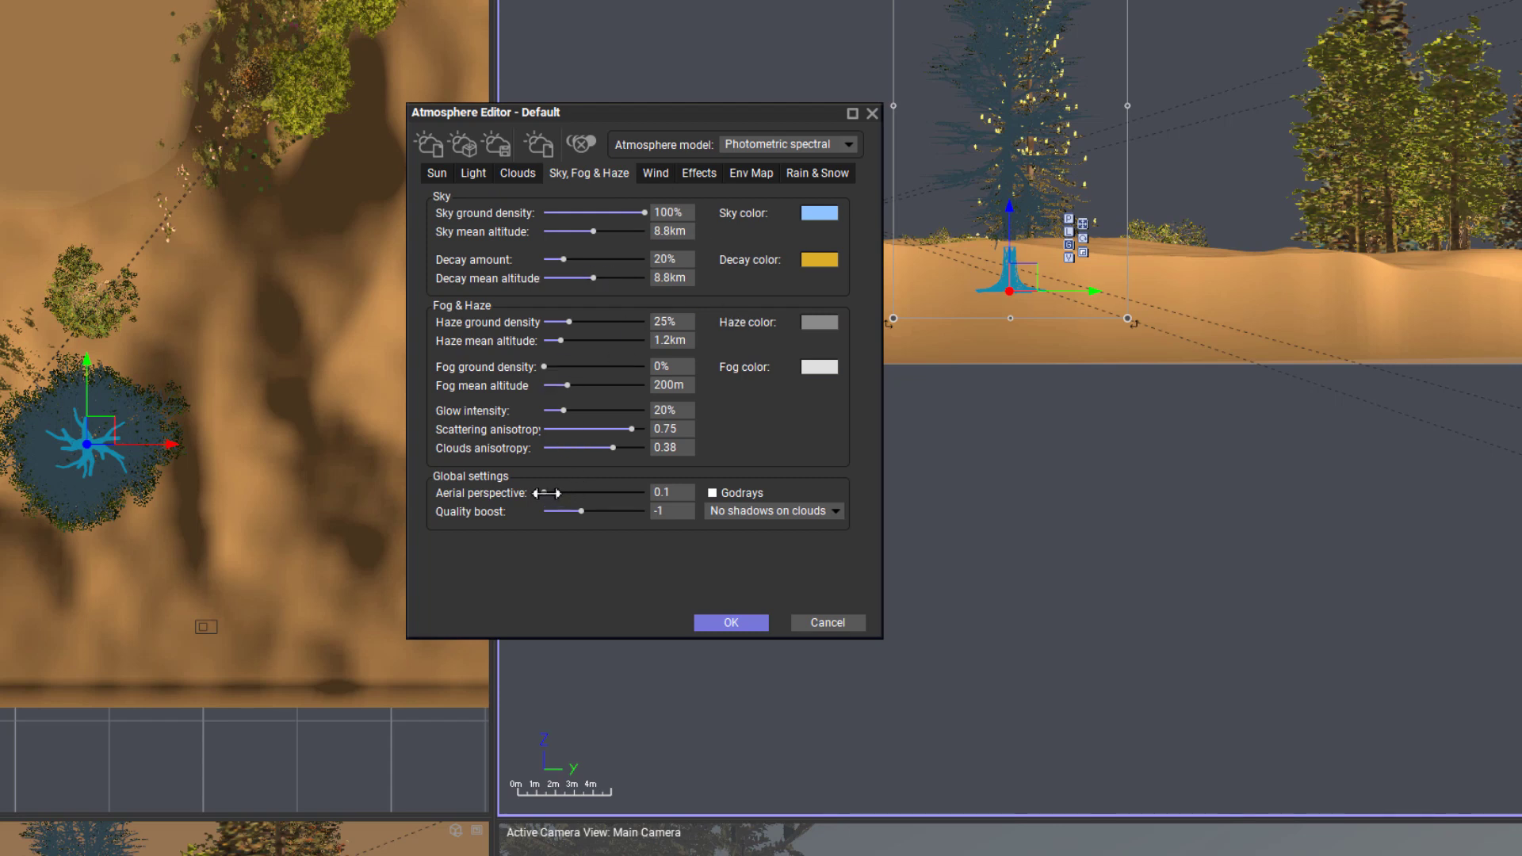
left_click_drag(547, 493, 596, 509)
left_click_drag(635, 493, 611, 493)
left_click_drag(544, 367, 579, 322)
Set the sky's decay amount to 23%, glow intensity to 46% and scattering anisotropy to 0.92
left_click_drag(558, 255, 585, 257)
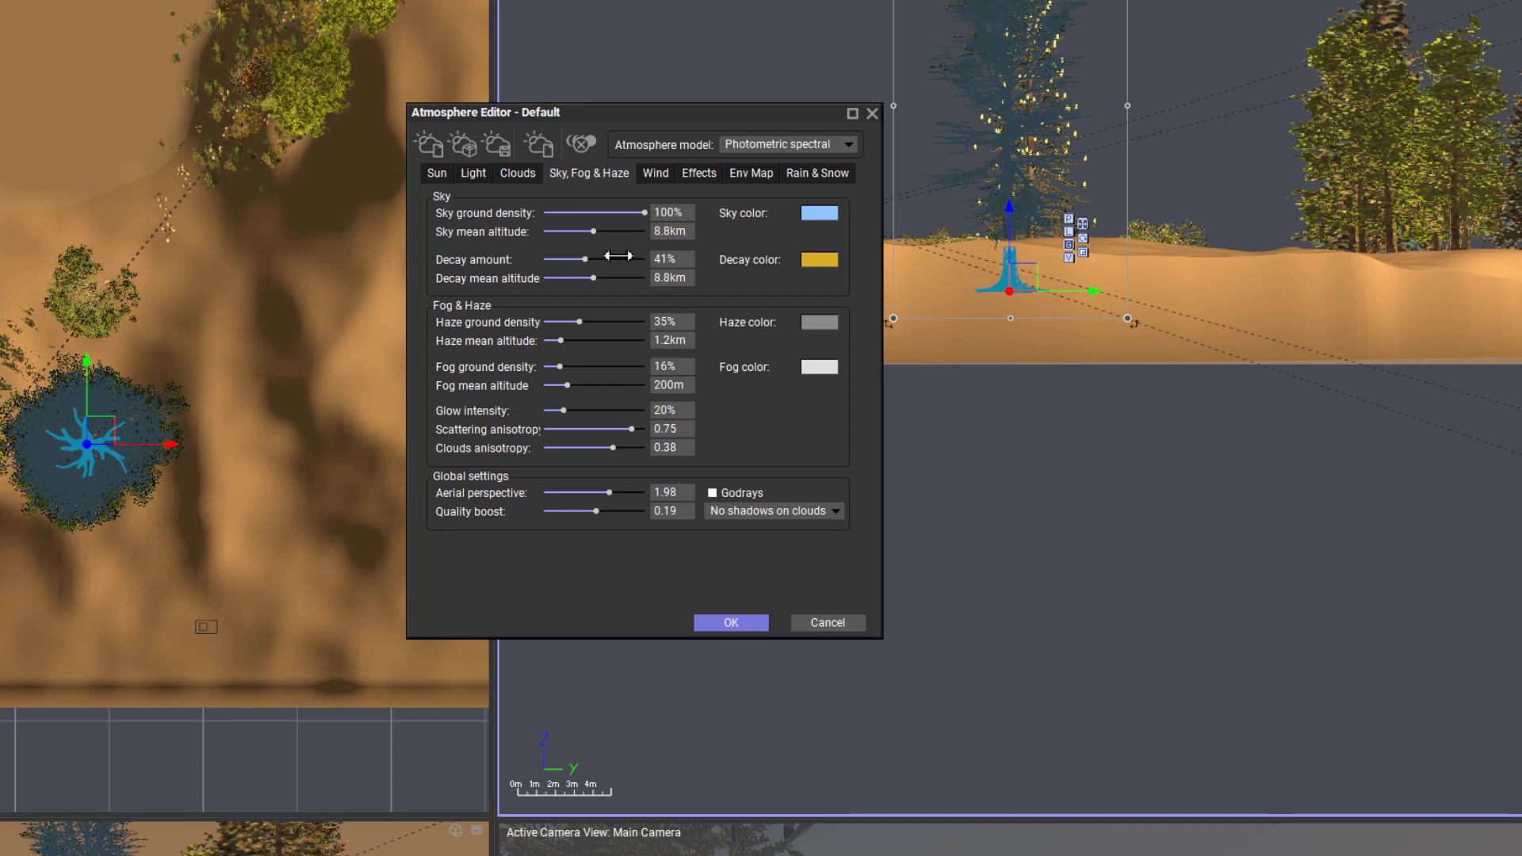
left_click_drag(606, 254, 600, 254)
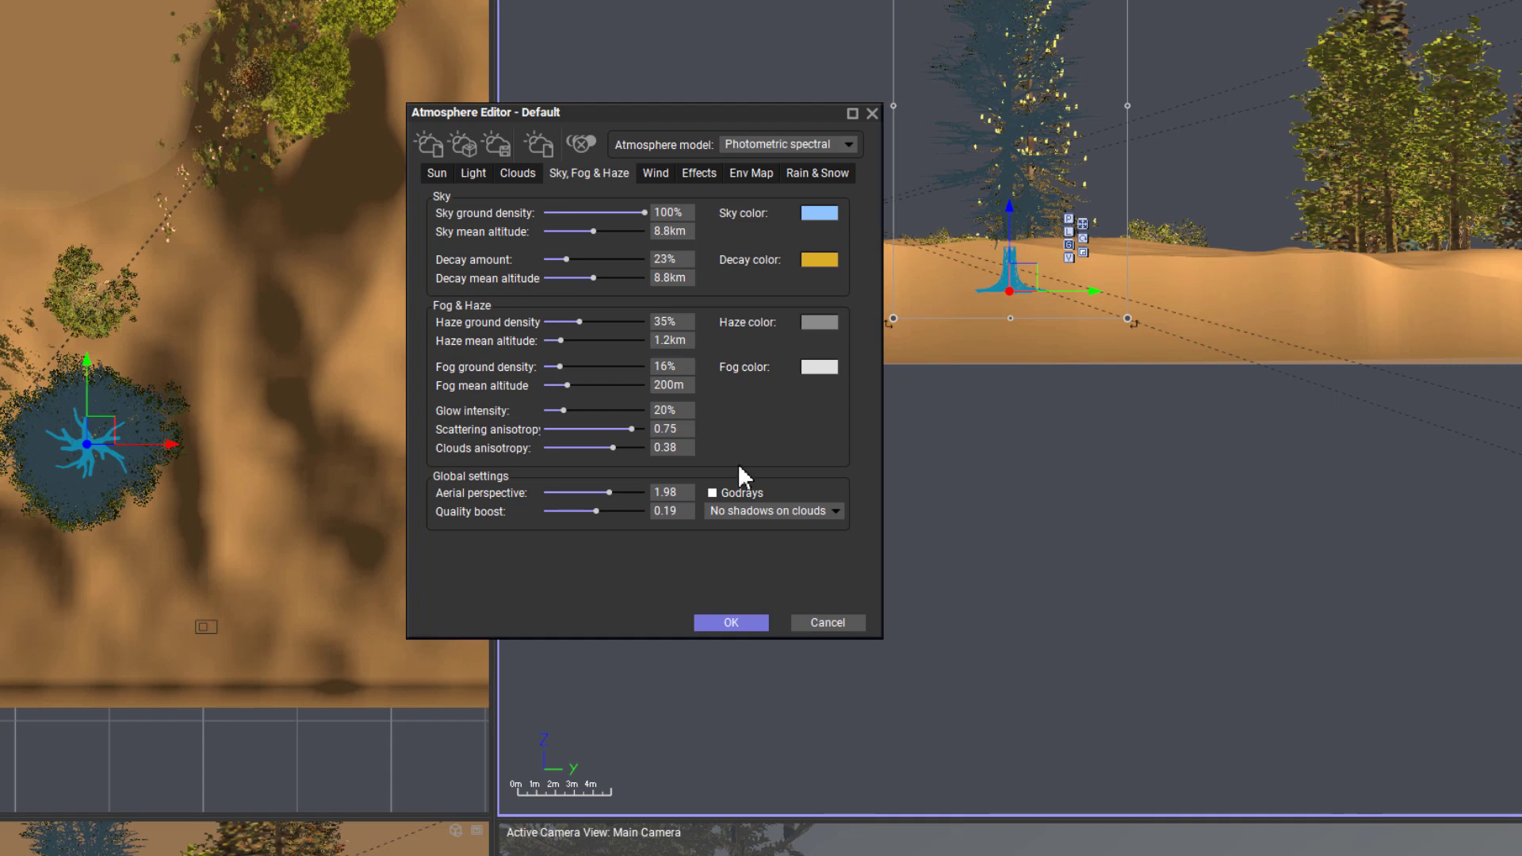
left_click_drag(564, 410, 640, 428)
Add a Thick, High Cumulus cloud layer from the cloud presets to the atmosphere
left_click(527, 170)
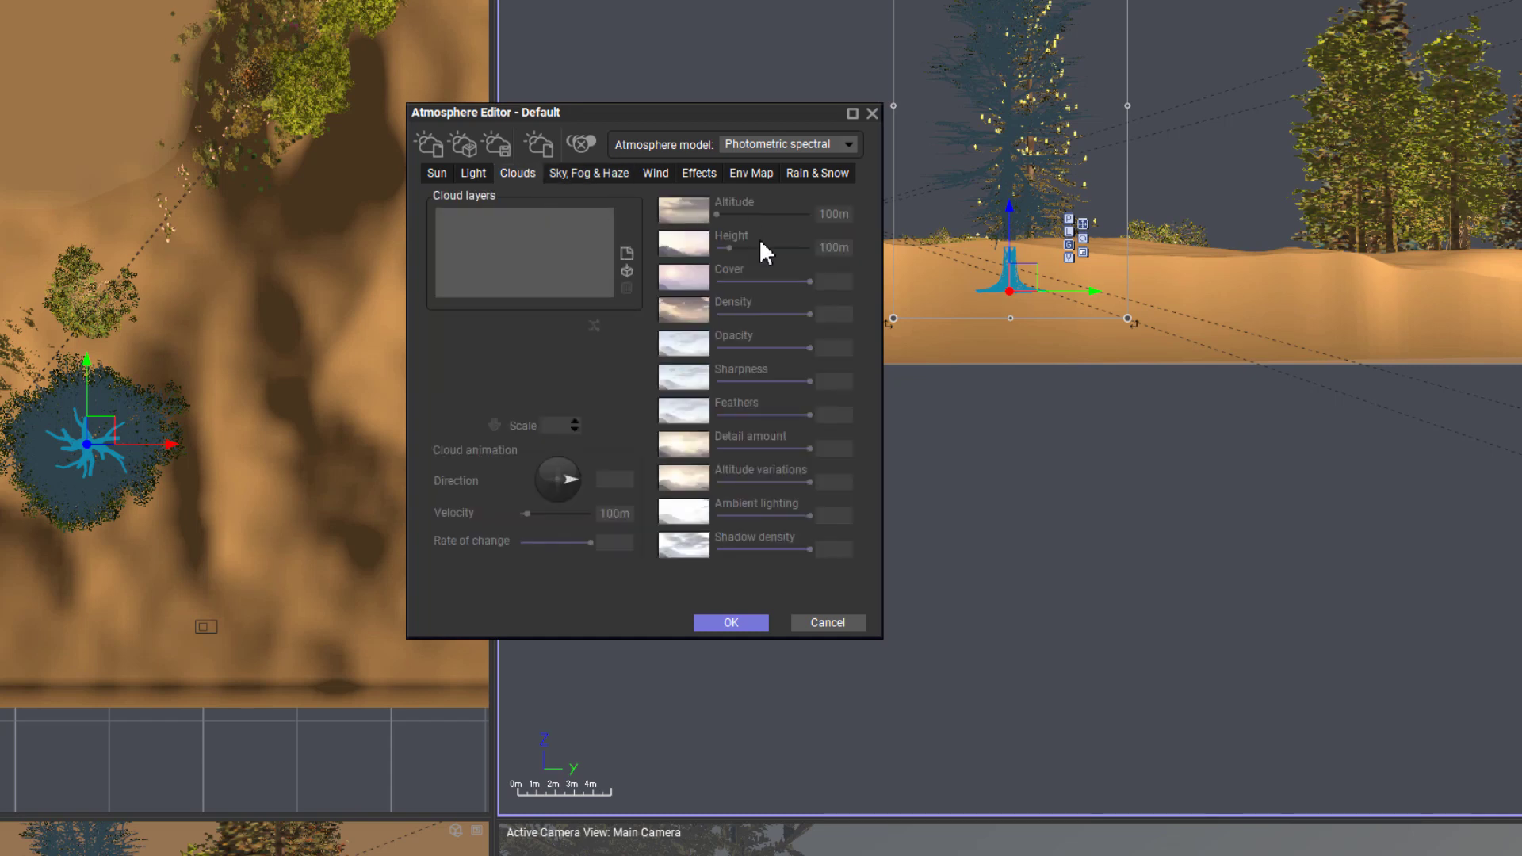
left_click(626, 270)
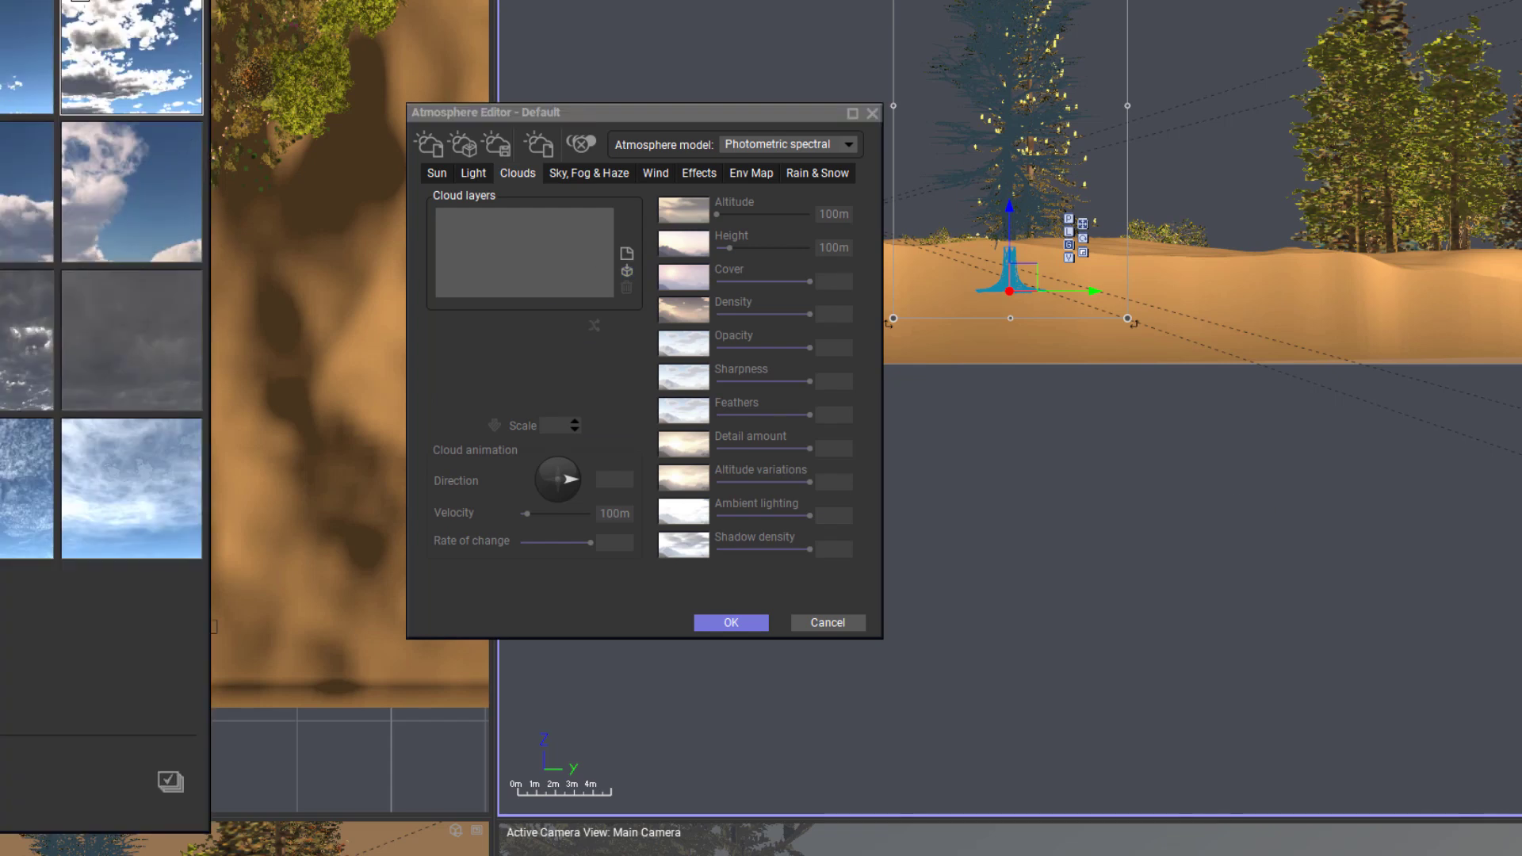
double_click(131, 32)
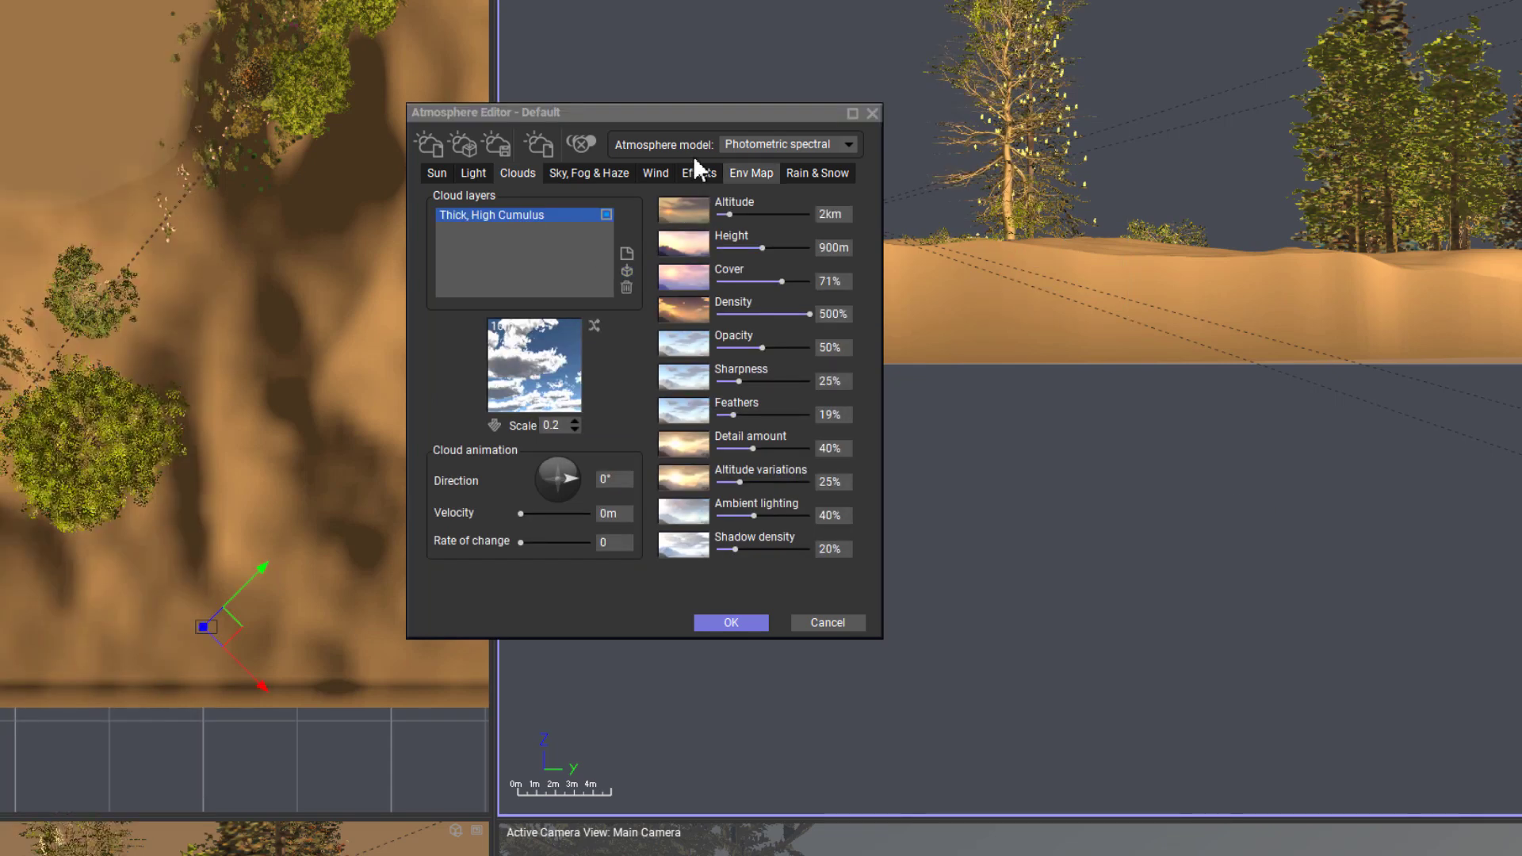
left_click_drag(663, 114, 780, 131)
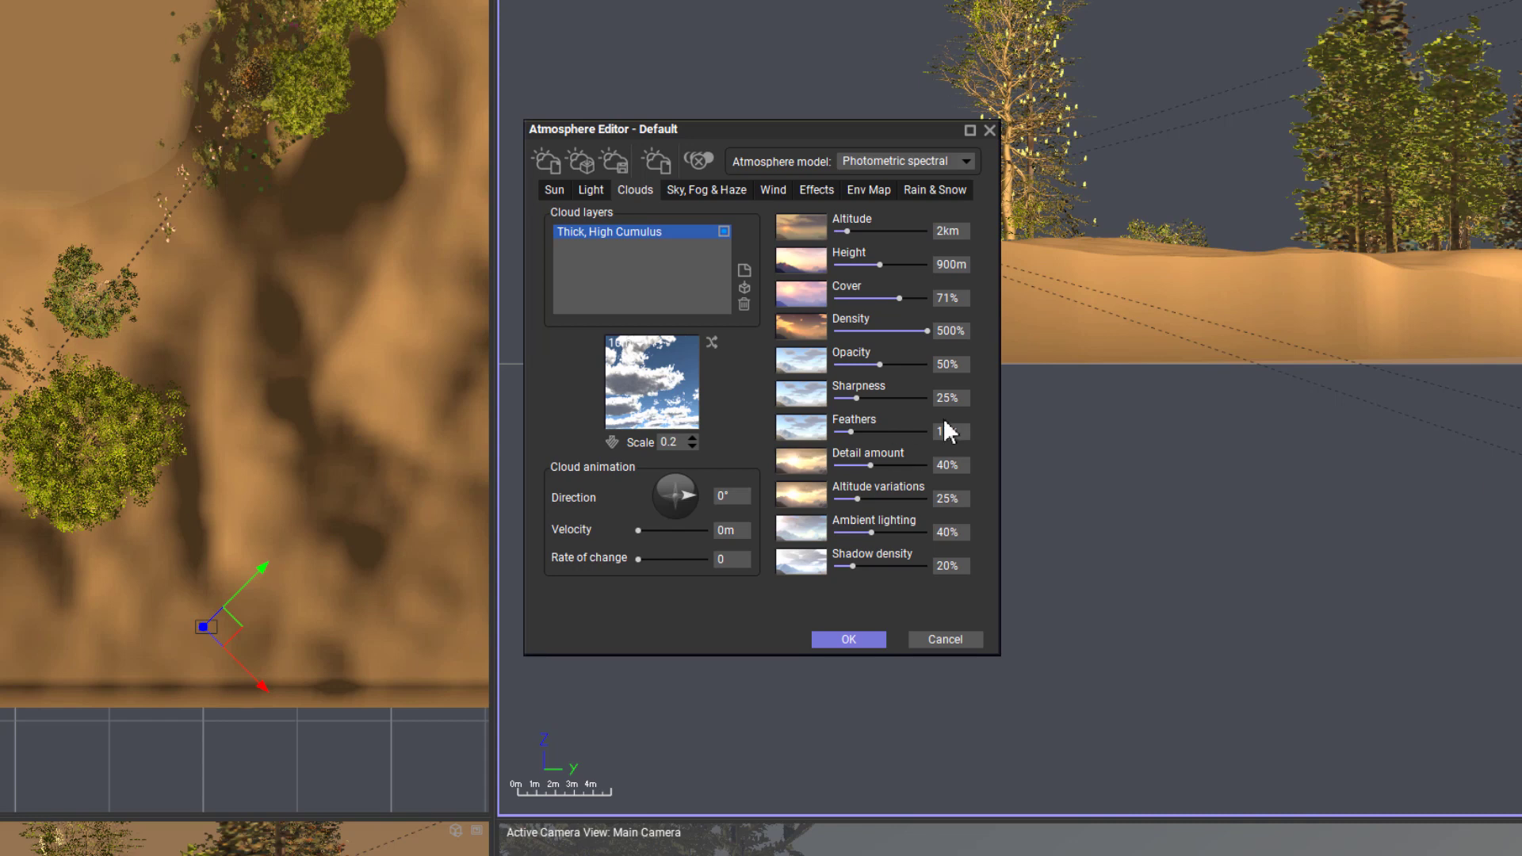
Set the cloud layer's altitude to 1 km, height 2 km, density 4%, opacity 100%, detail 85%, altitude variations 100%, ambient lighting 74% and shadow density 60%
left_click_drag(927, 331, 936, 365)
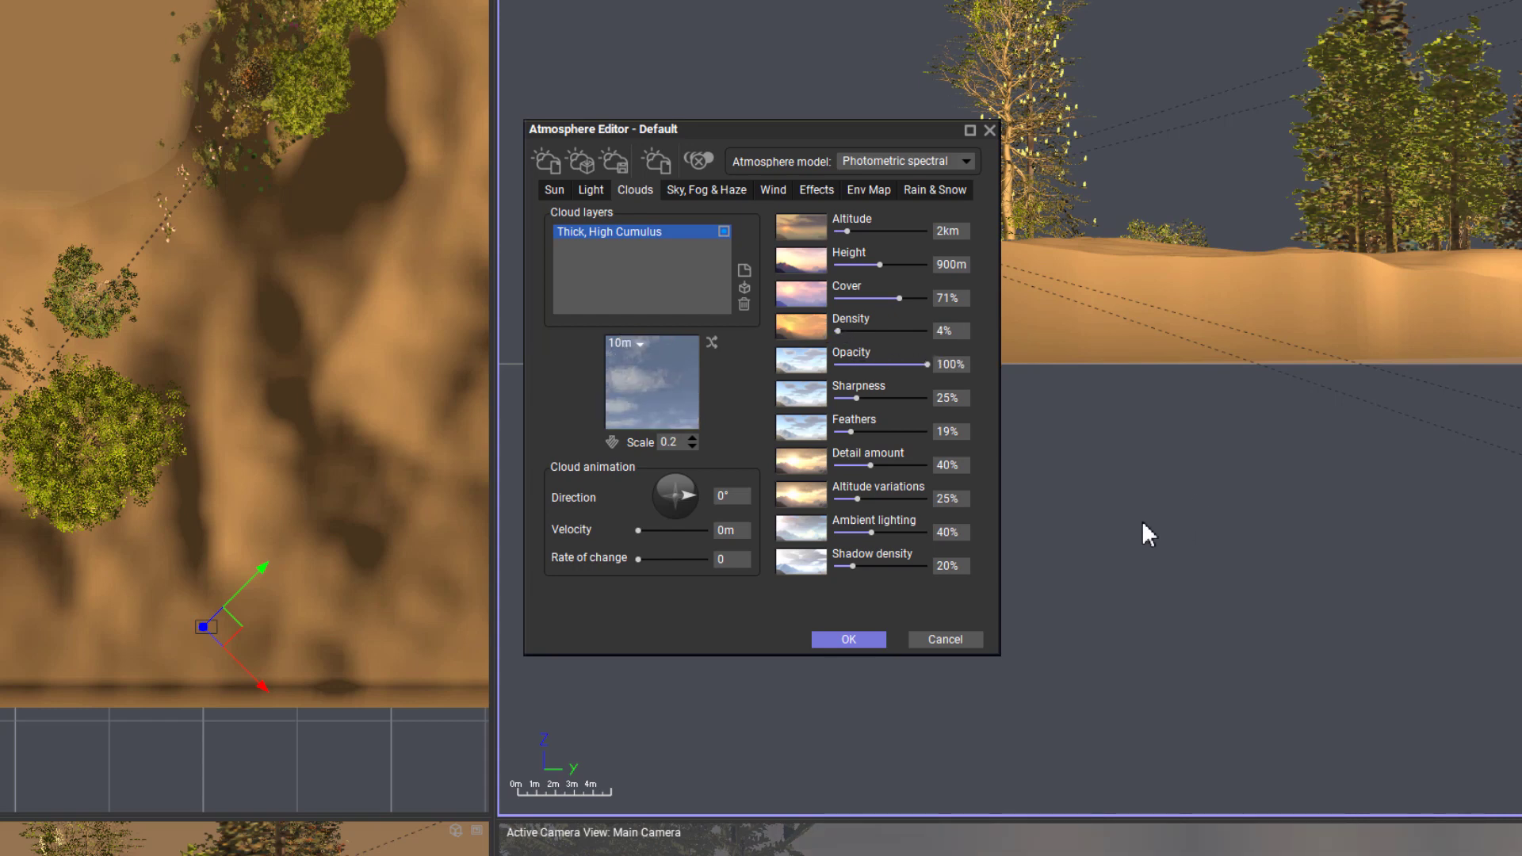
left_click_drag(870, 466, 927, 499)
left_click_drag(848, 565, 903, 533)
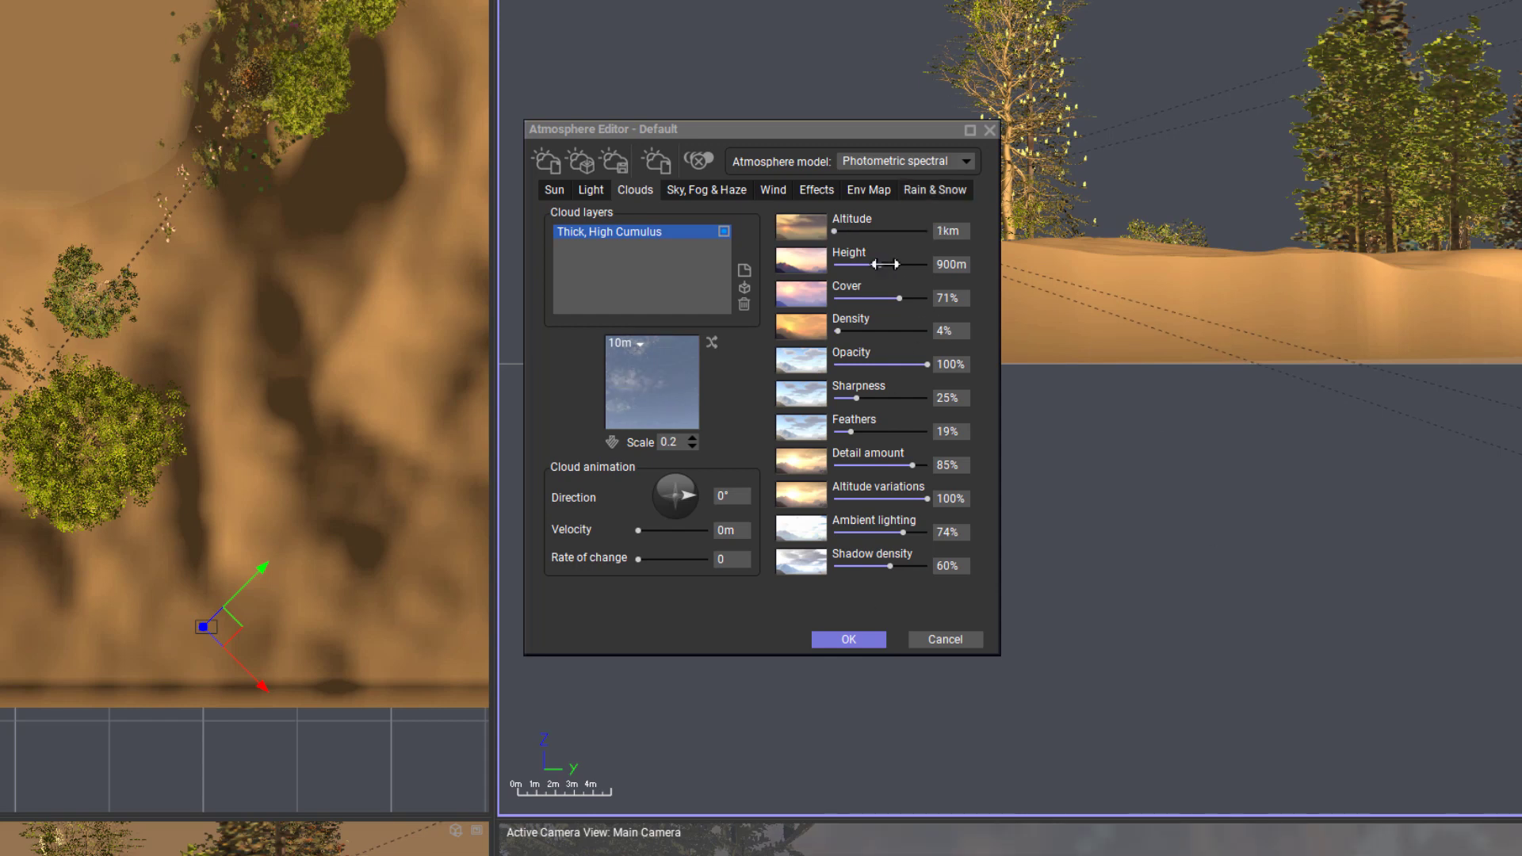
left_click_drag(886, 264, 890, 264)
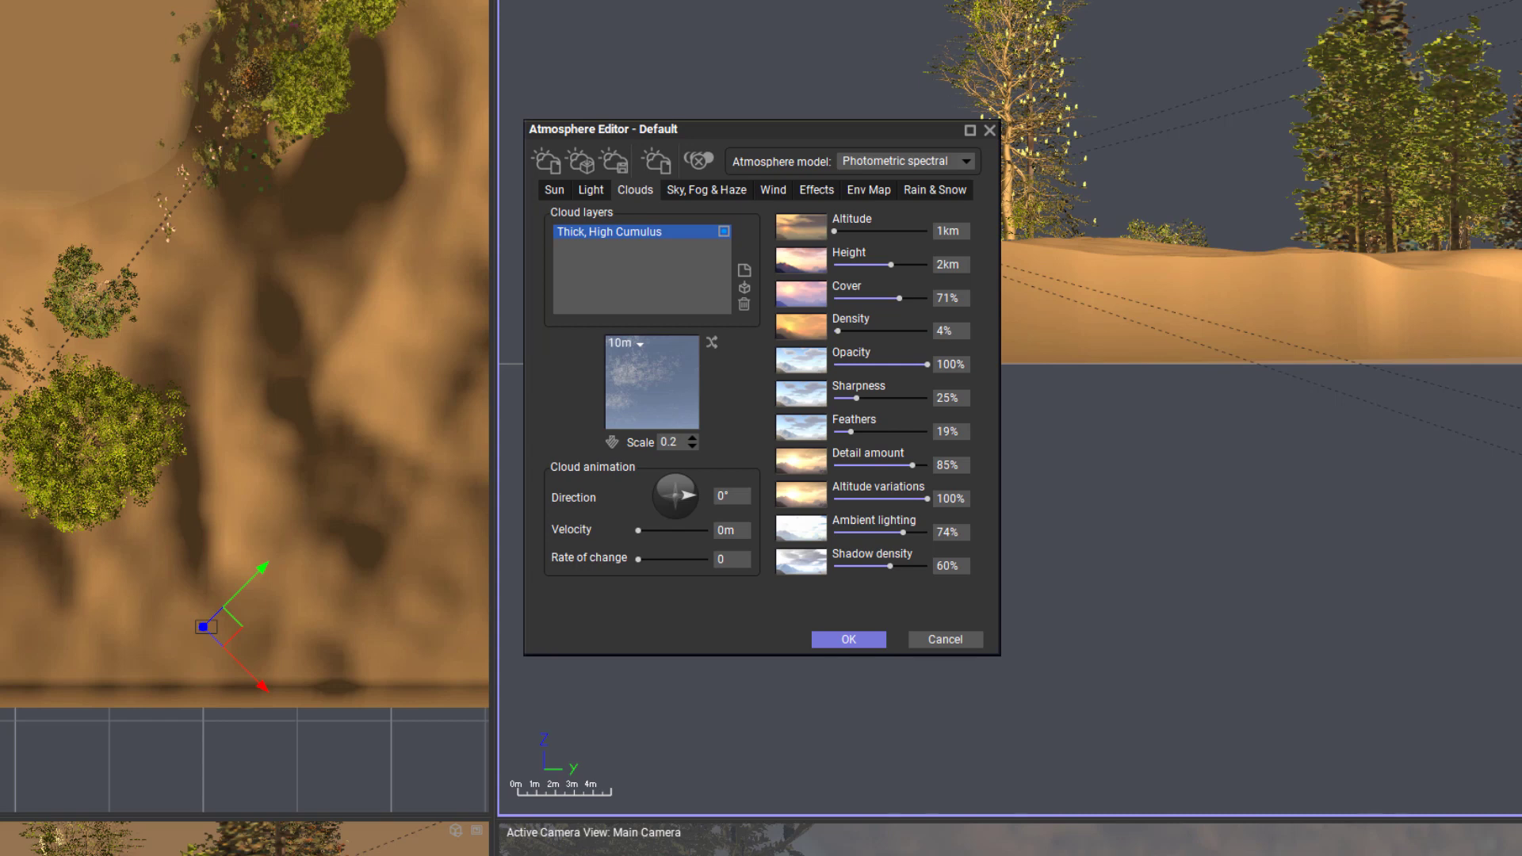
Lower the aerial perspective to 0.96 and raise the fog ground density to more than double its setting
left_click(718, 188)
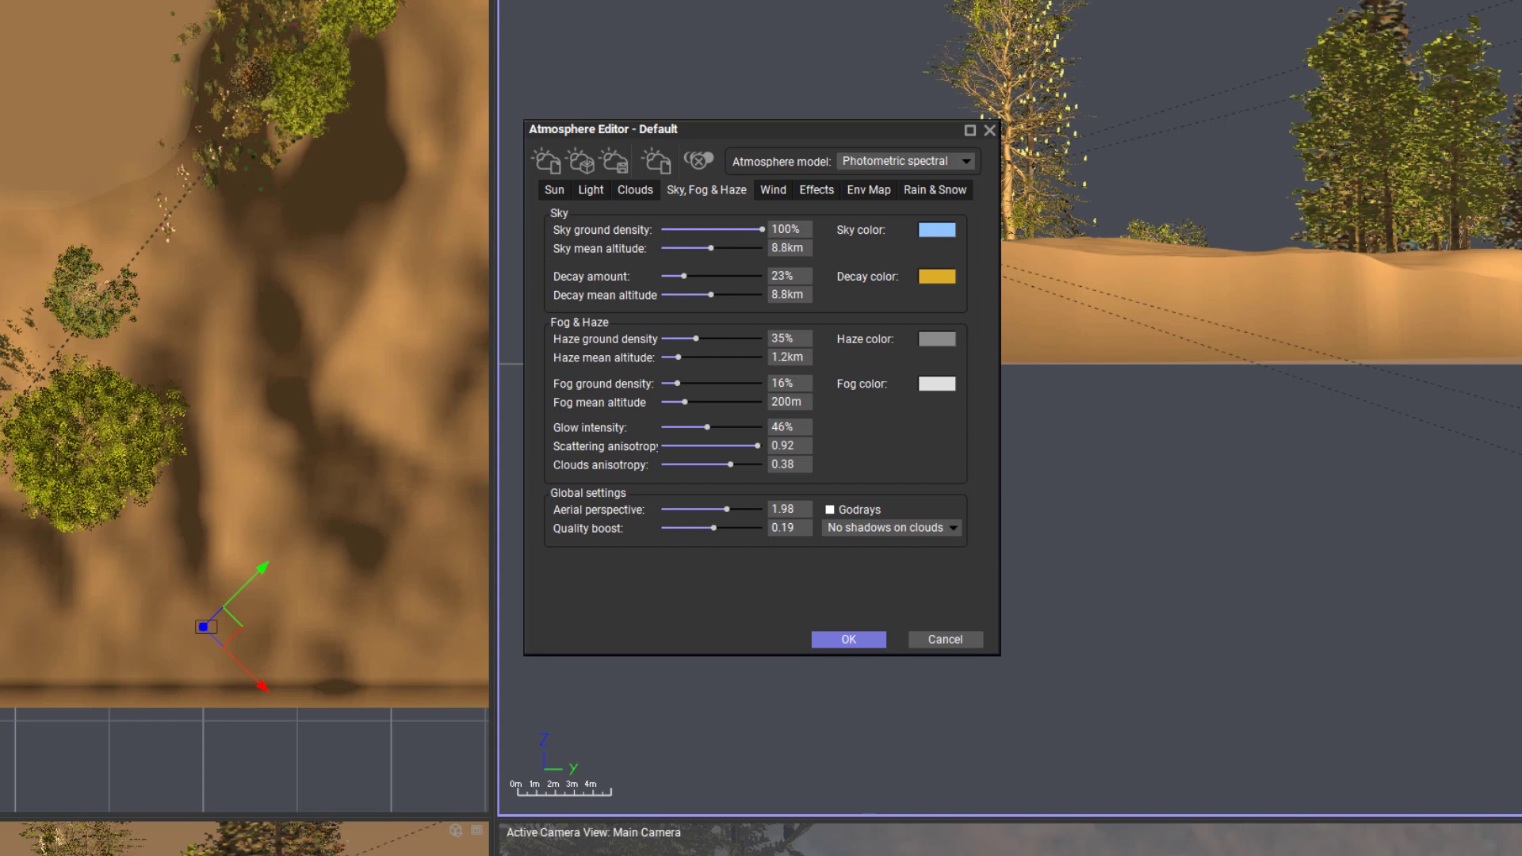
left_click_drag(749, 509, 727, 512)
left_click_drag(678, 383, 699, 383)
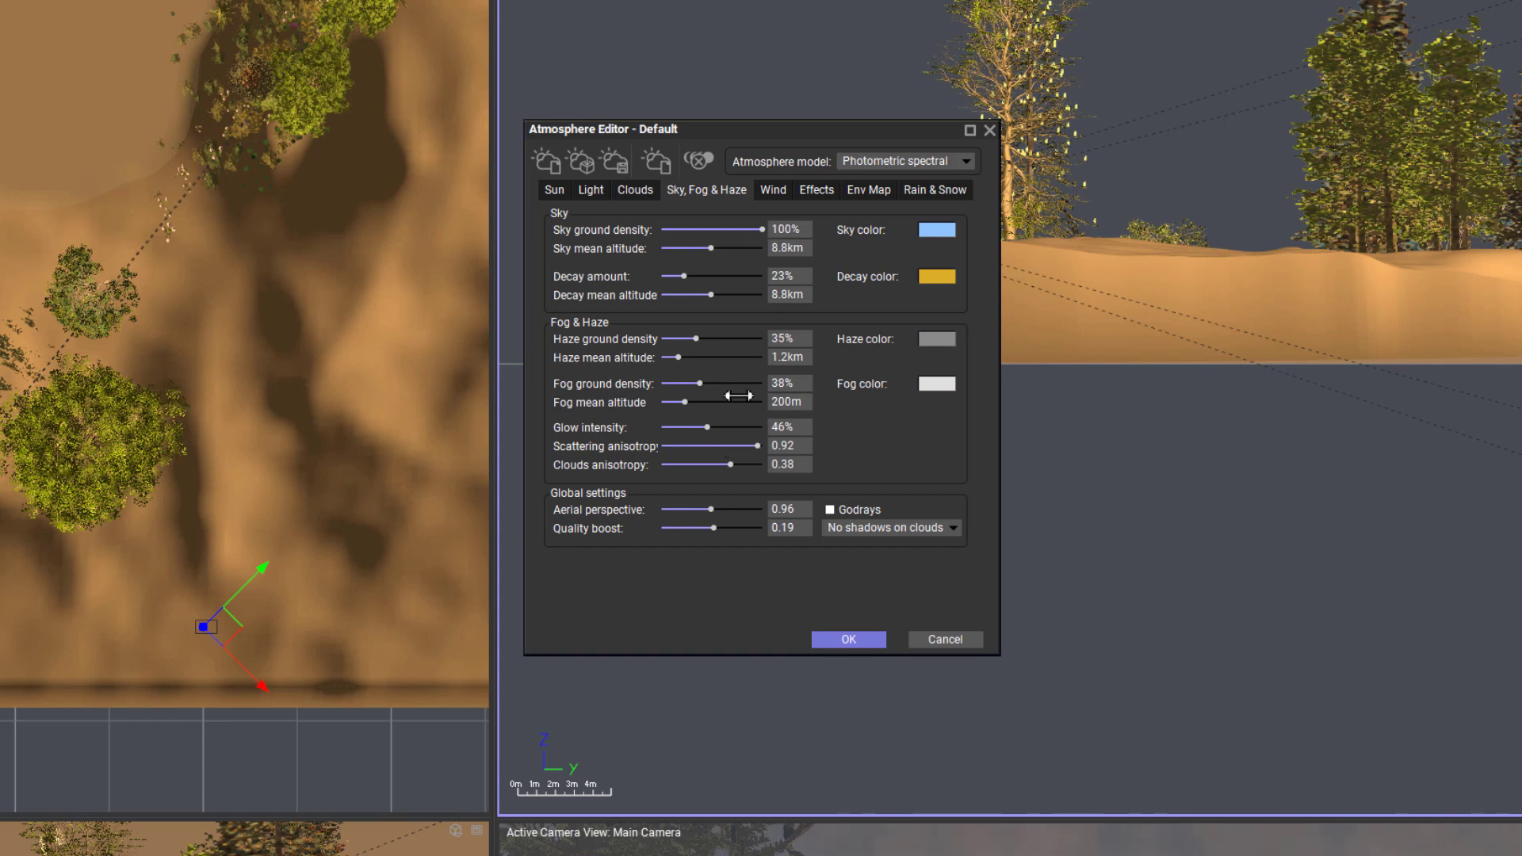
left_click_drag(699, 381, 711, 382)
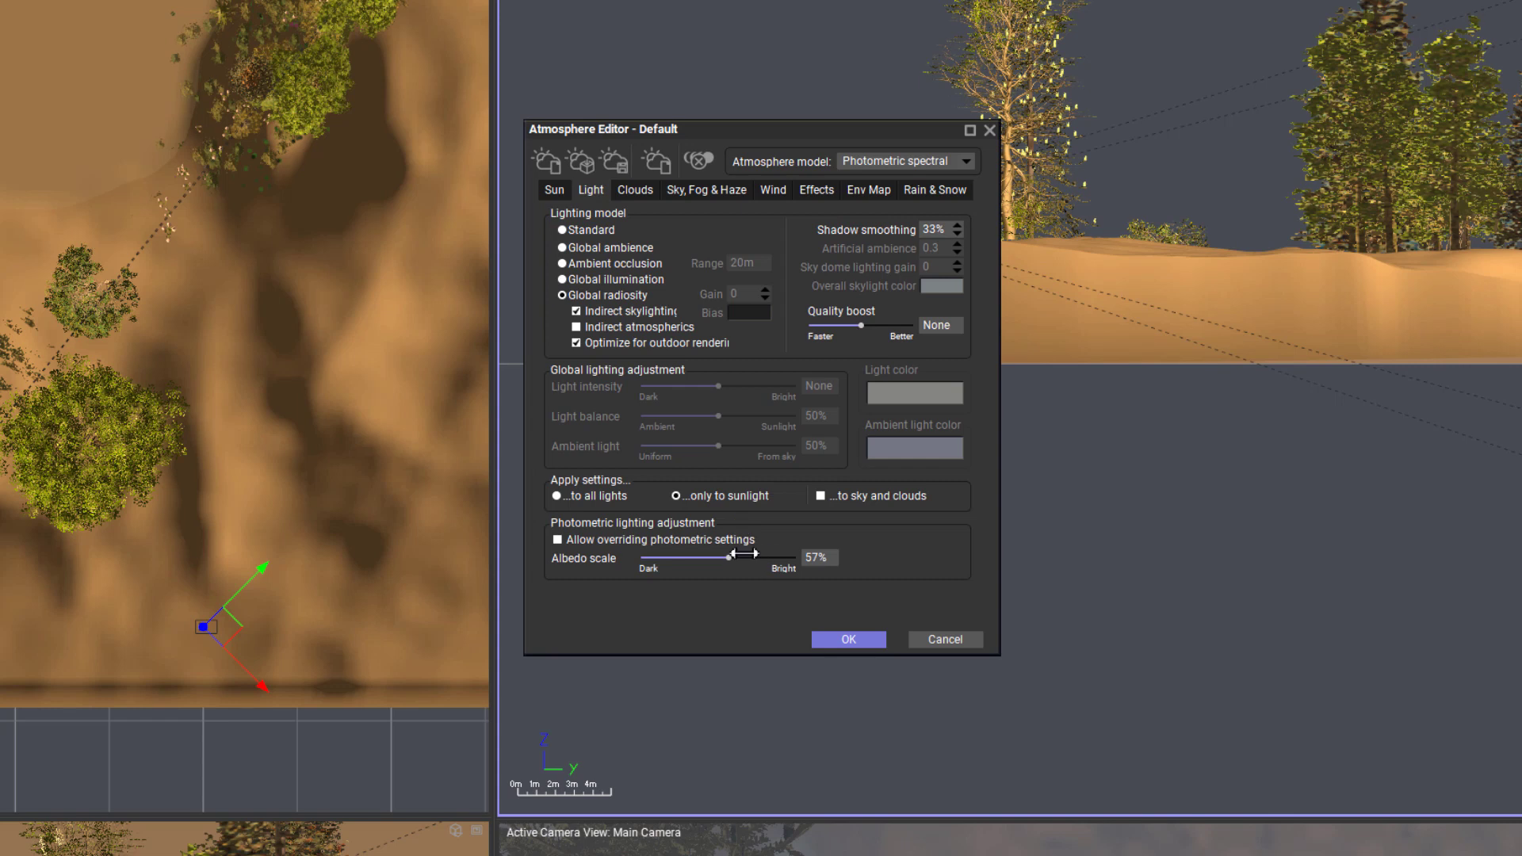
Raise the photometric albedo scale to 68% and apply the atmosphere changes
left_click_drag(736, 560, 755, 559)
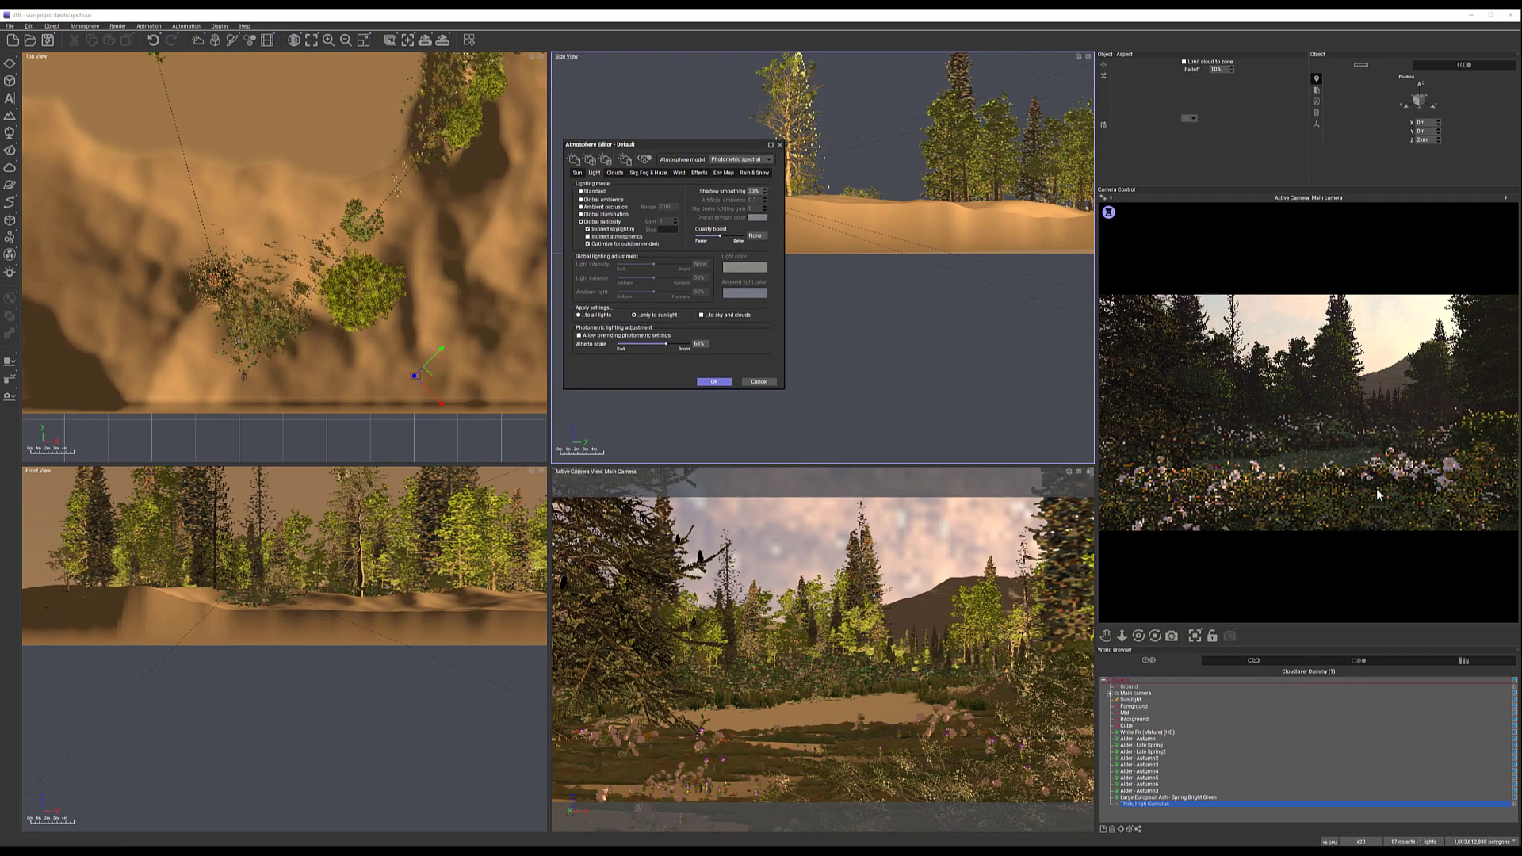
right_click(1383, 497)
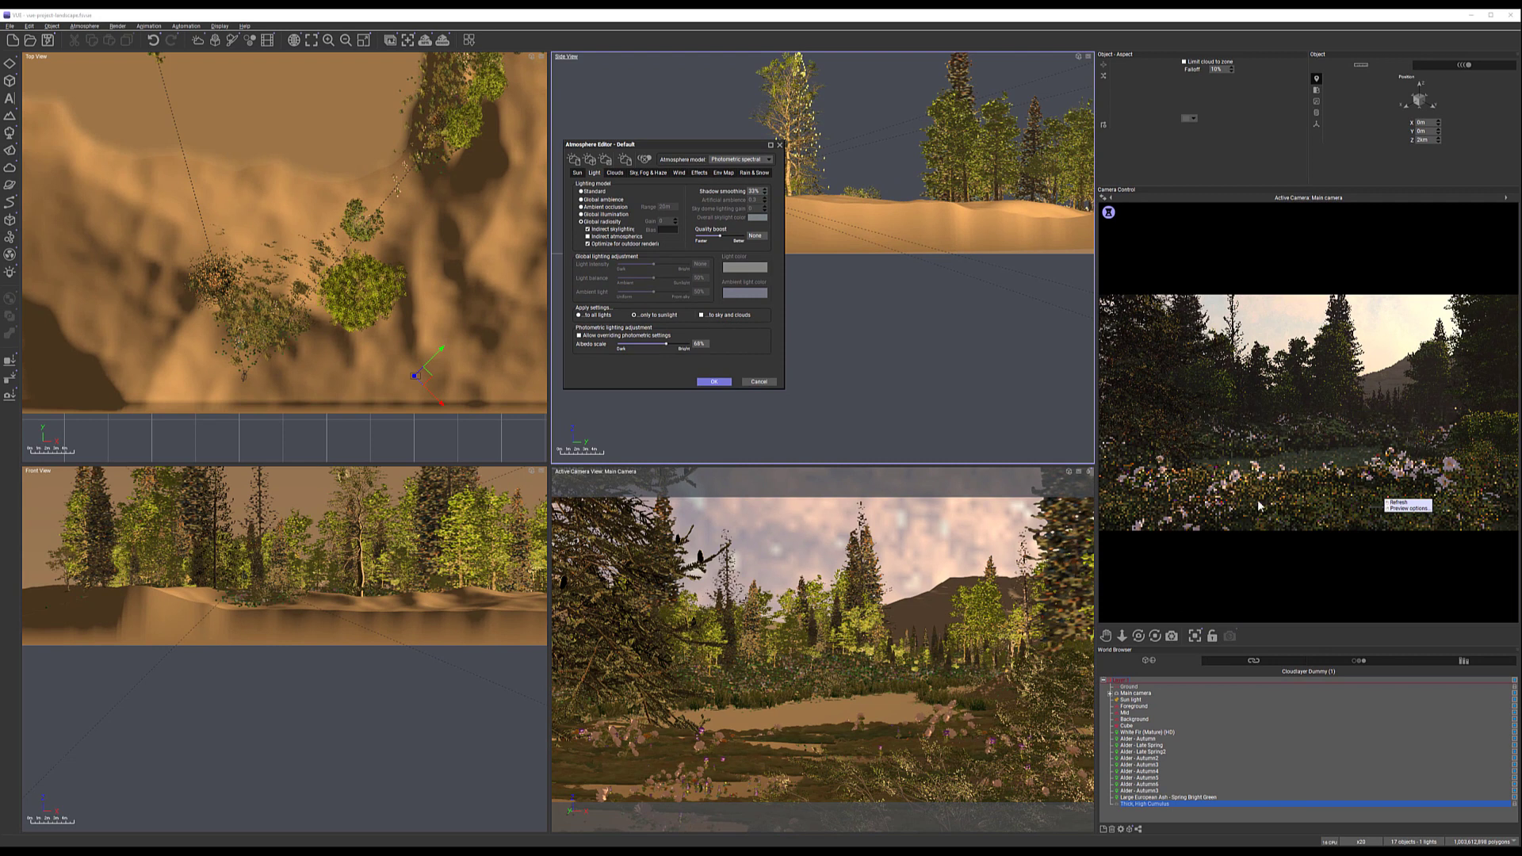
left_click(716, 382)
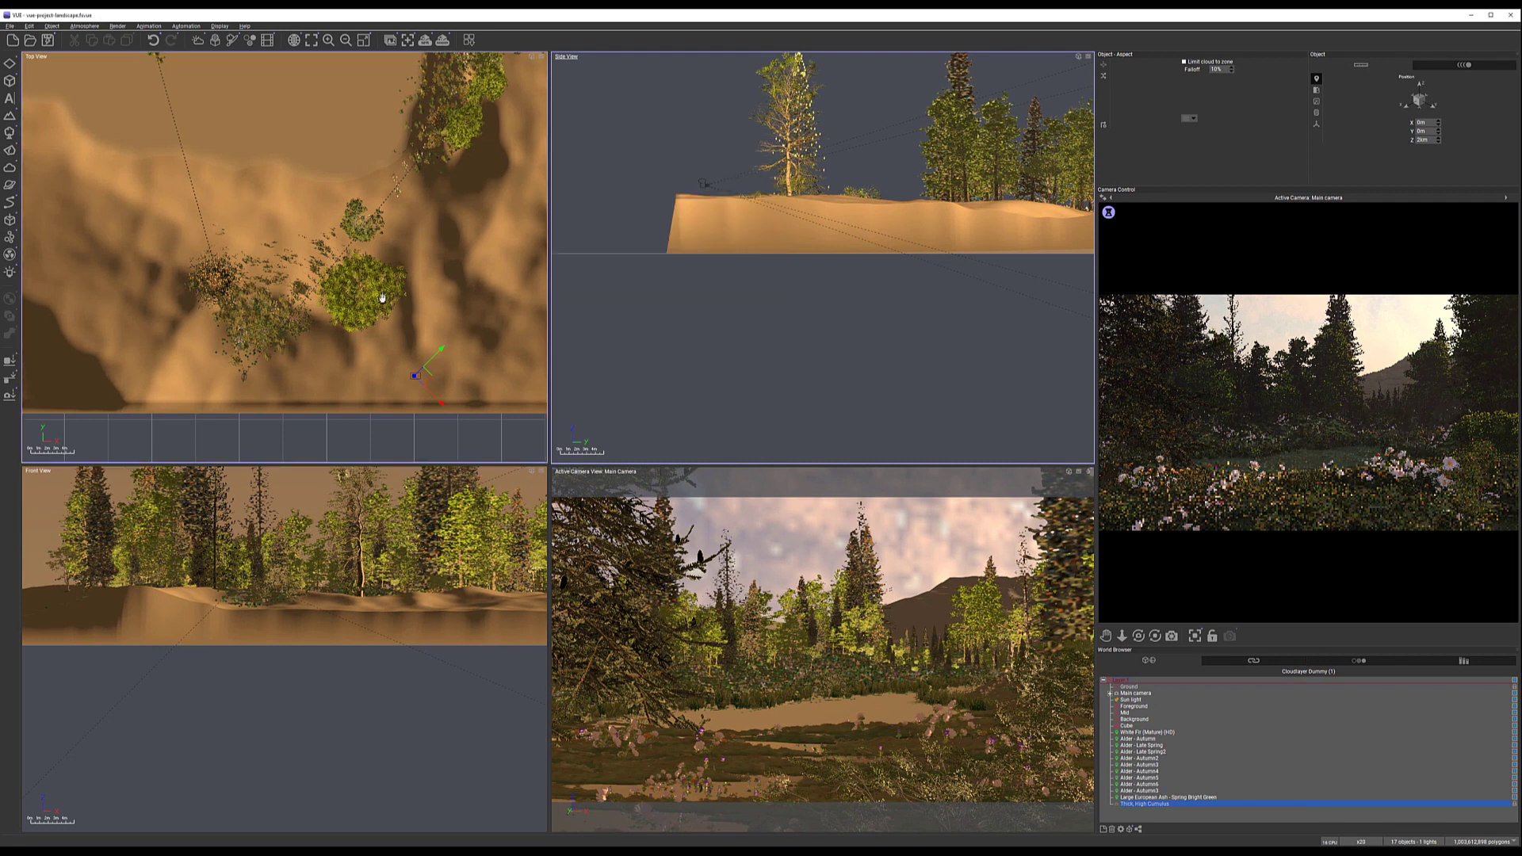
Add an Alder - Autumn tree from the plant library to the foreground
scroll(444, 281, "up", 3)
scroll(432, 293, "up", 5)
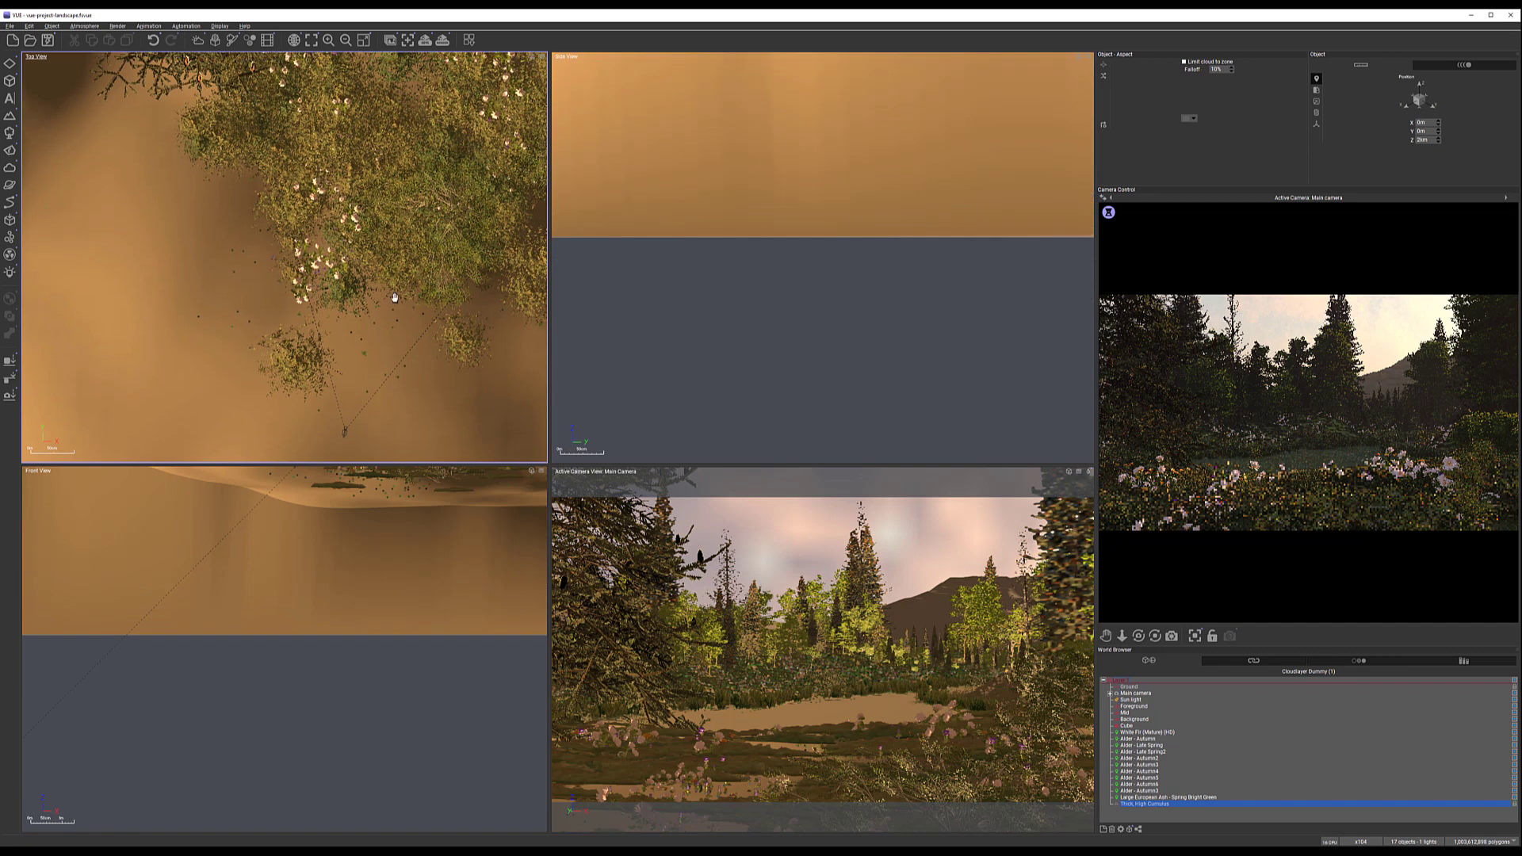
middle_click_drag(516, 194, 415, 266)
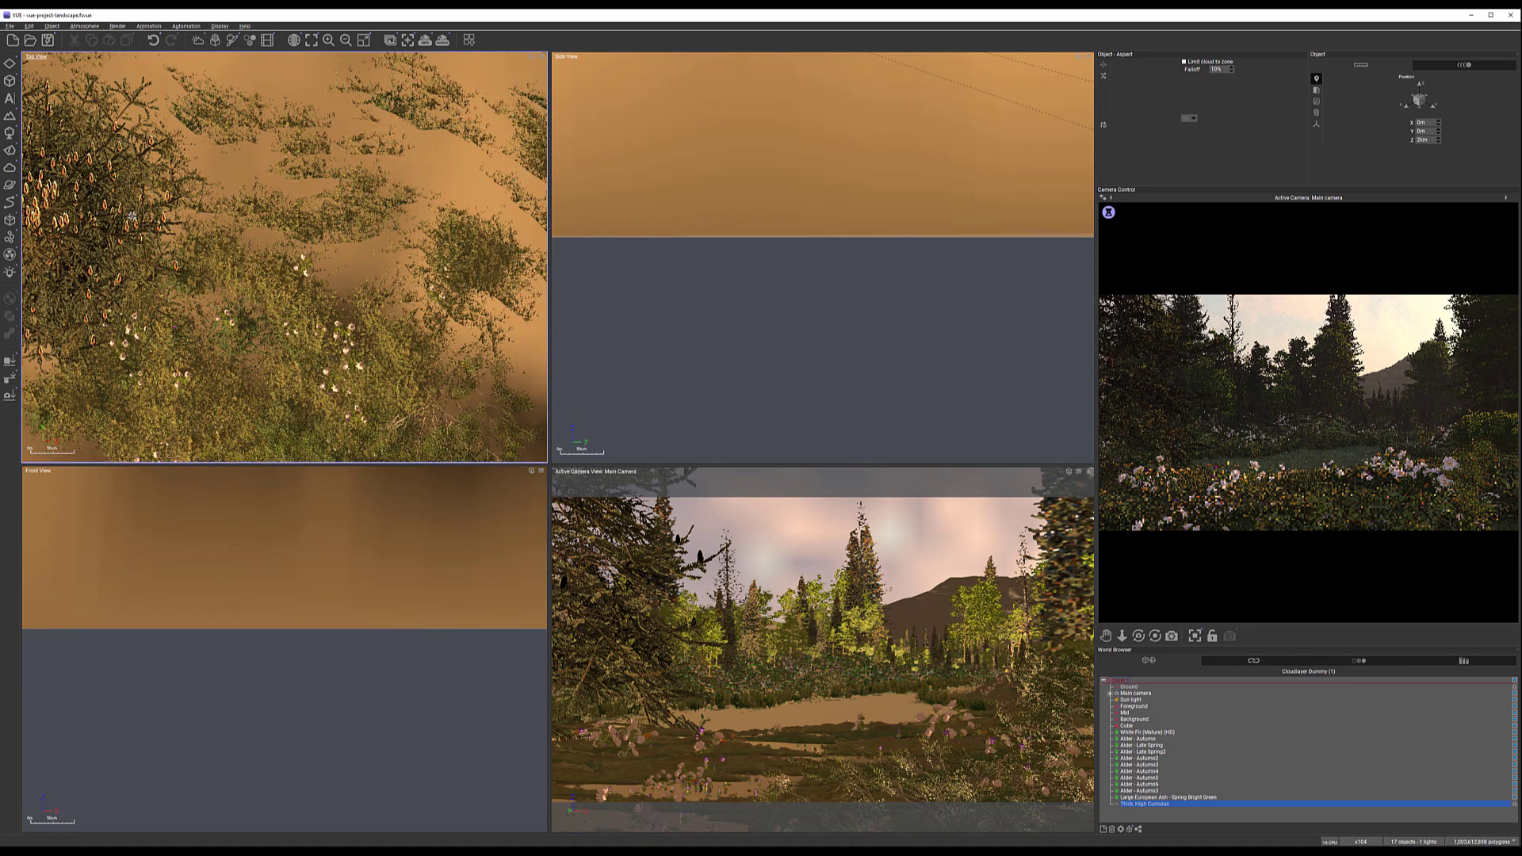
left_click(10, 238)
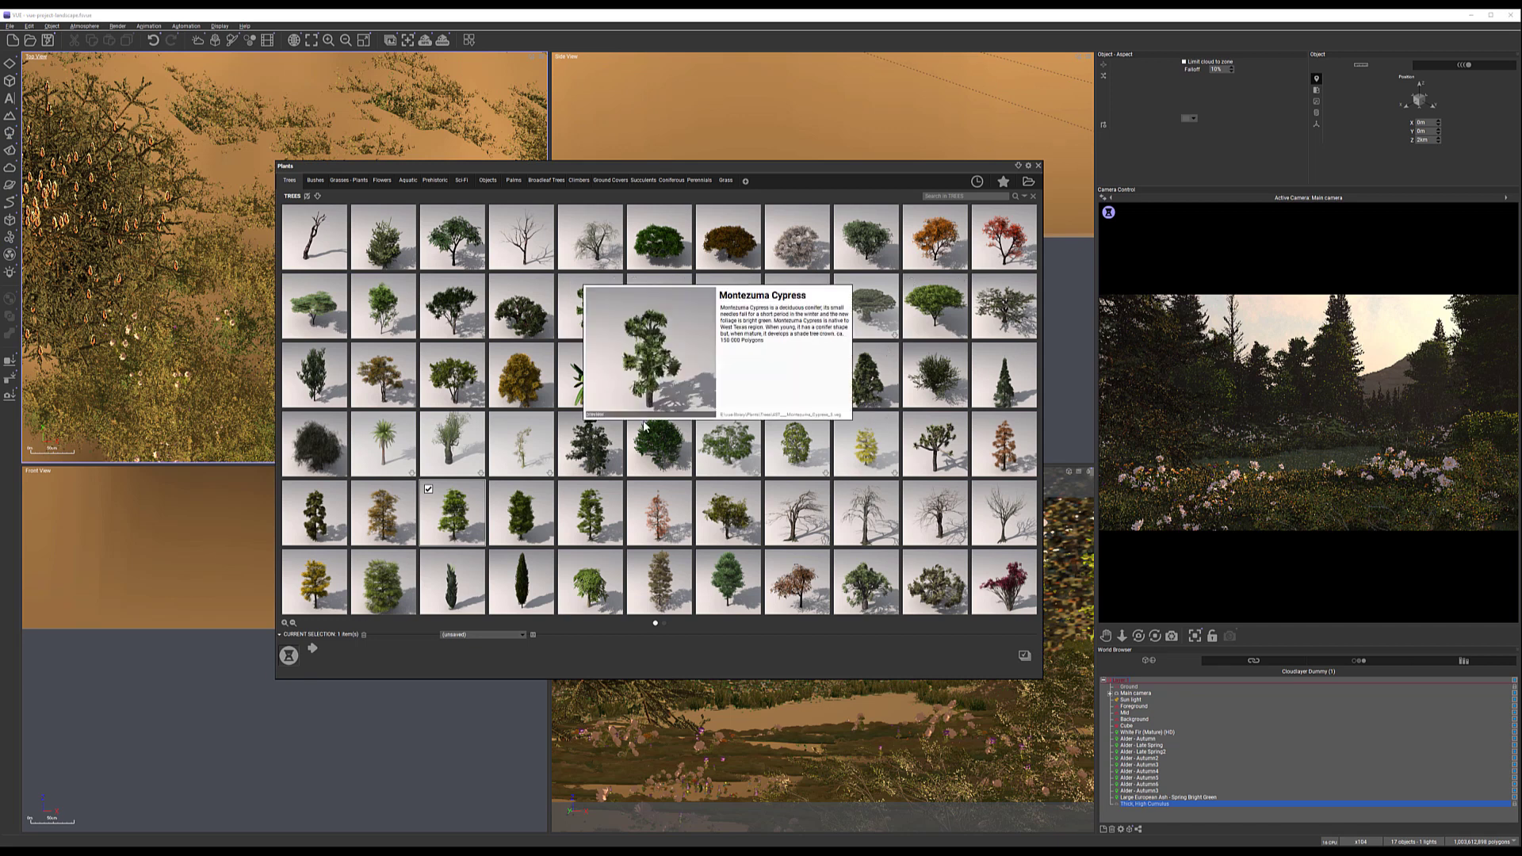
left_click(392, 384)
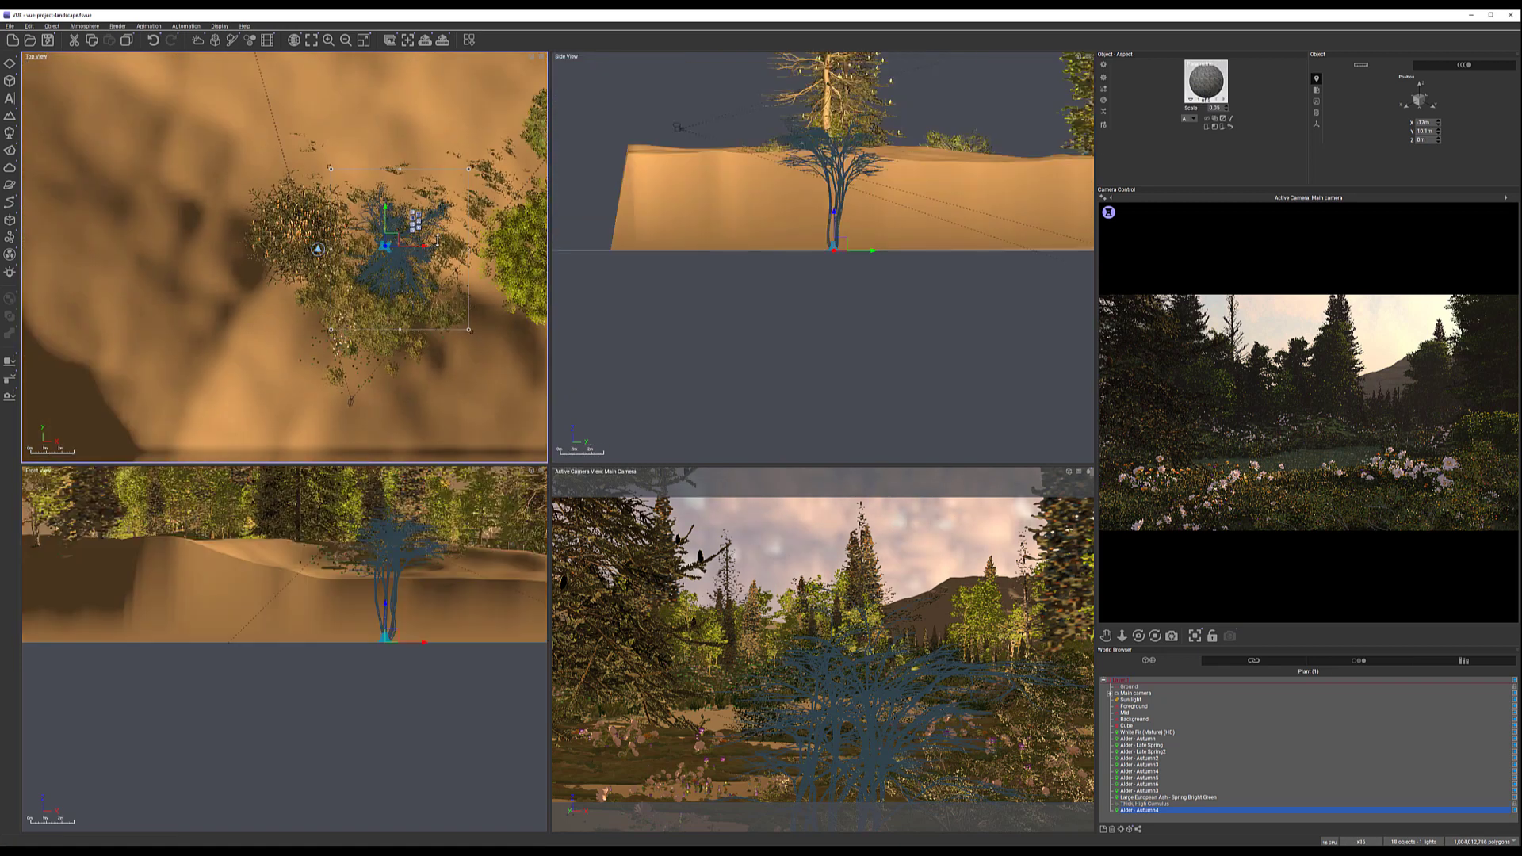
Scale the new alder down, raise its base to about 3.2 m and shift it slightly west within the flower clump
left_click_drag(468, 169, 381, 255)
left_click_drag(817, 240, 833, 193)
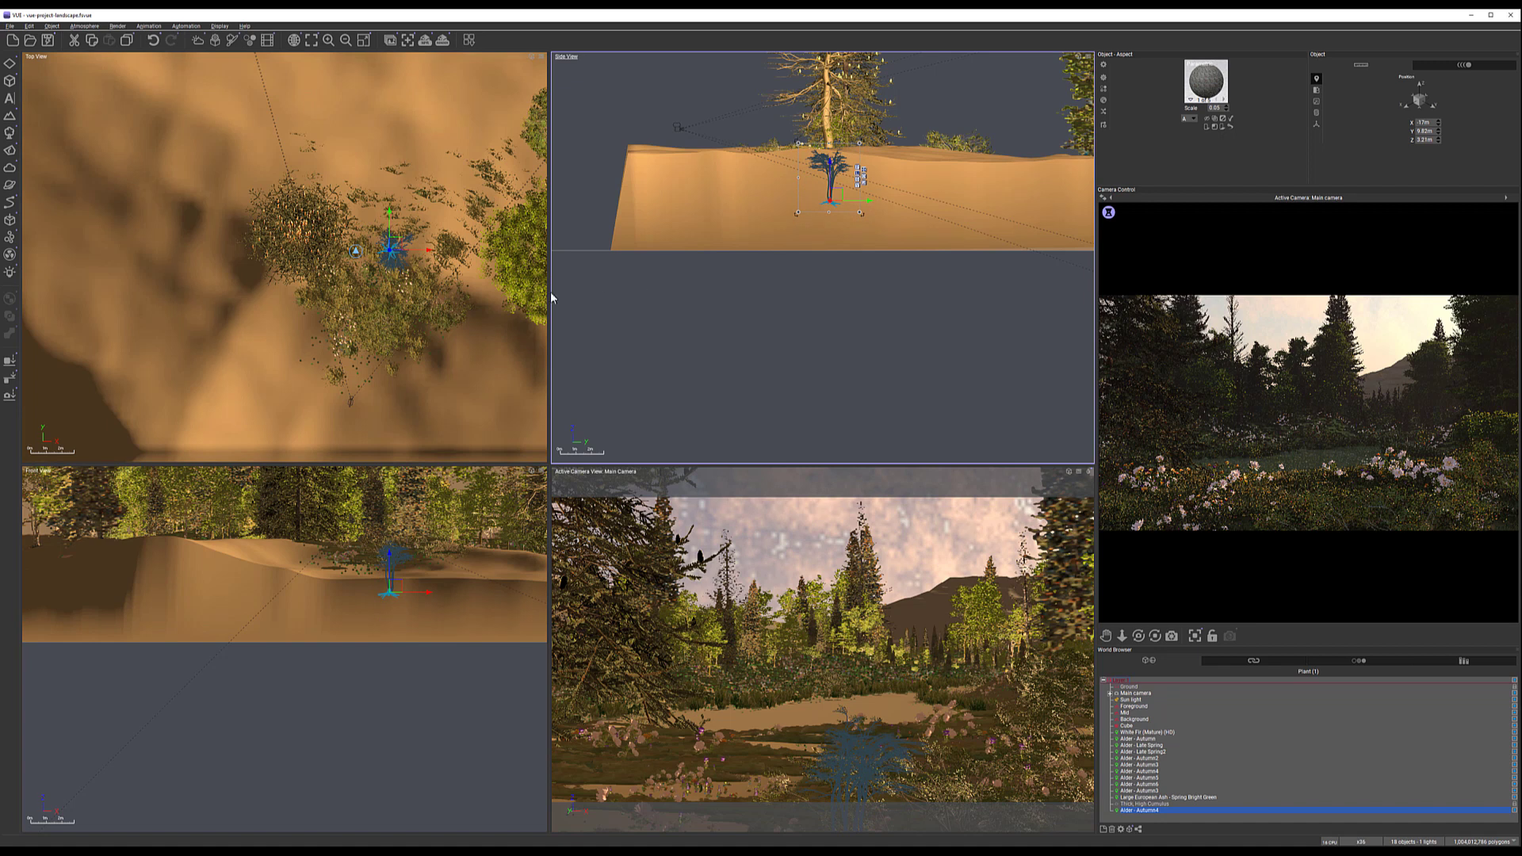
left_click_drag(403, 244, 369, 248)
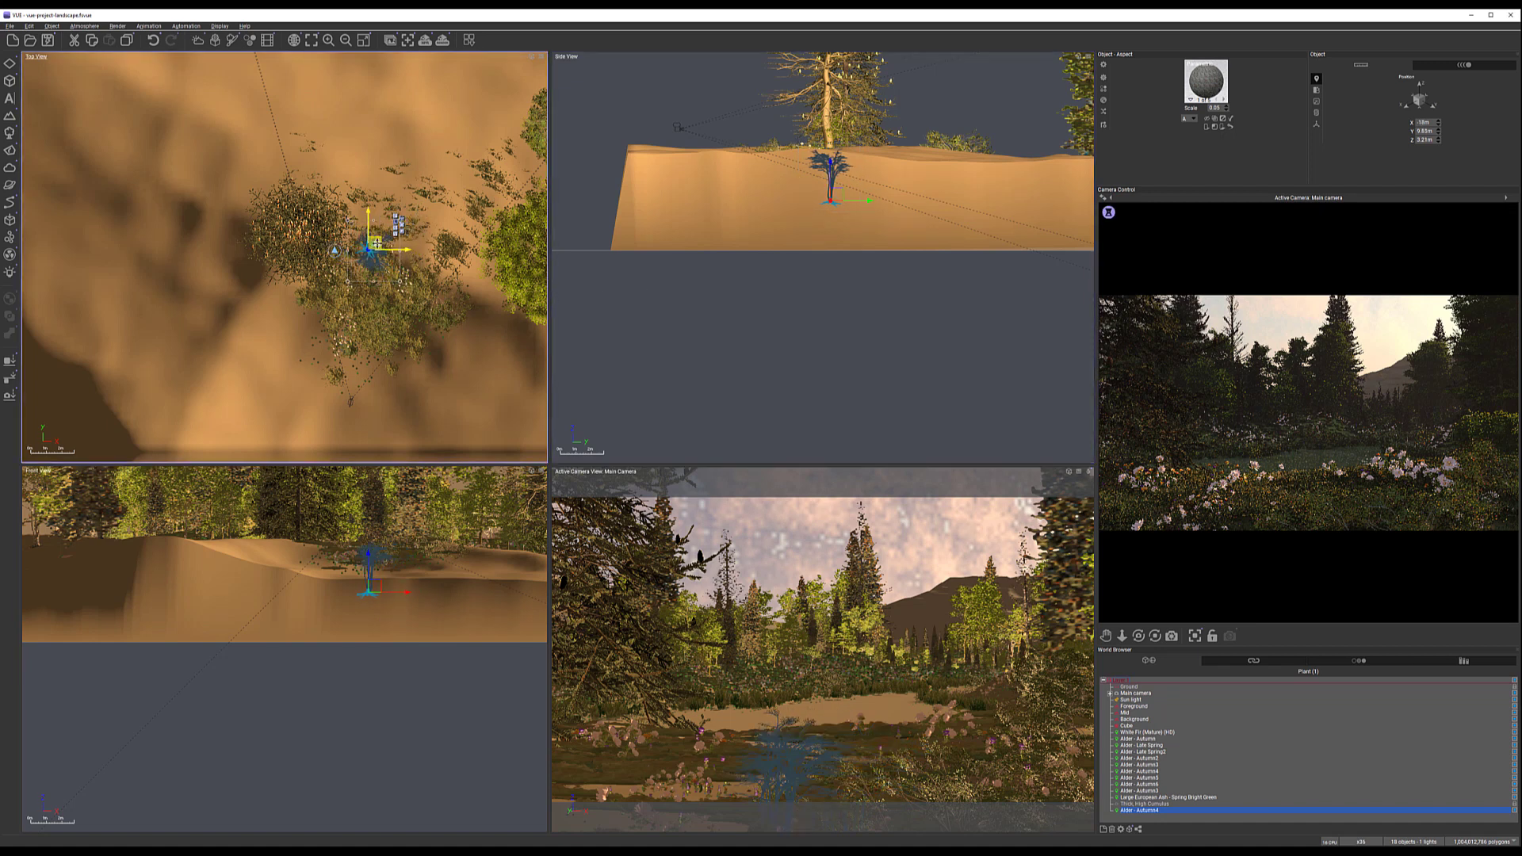
left_click(837, 185)
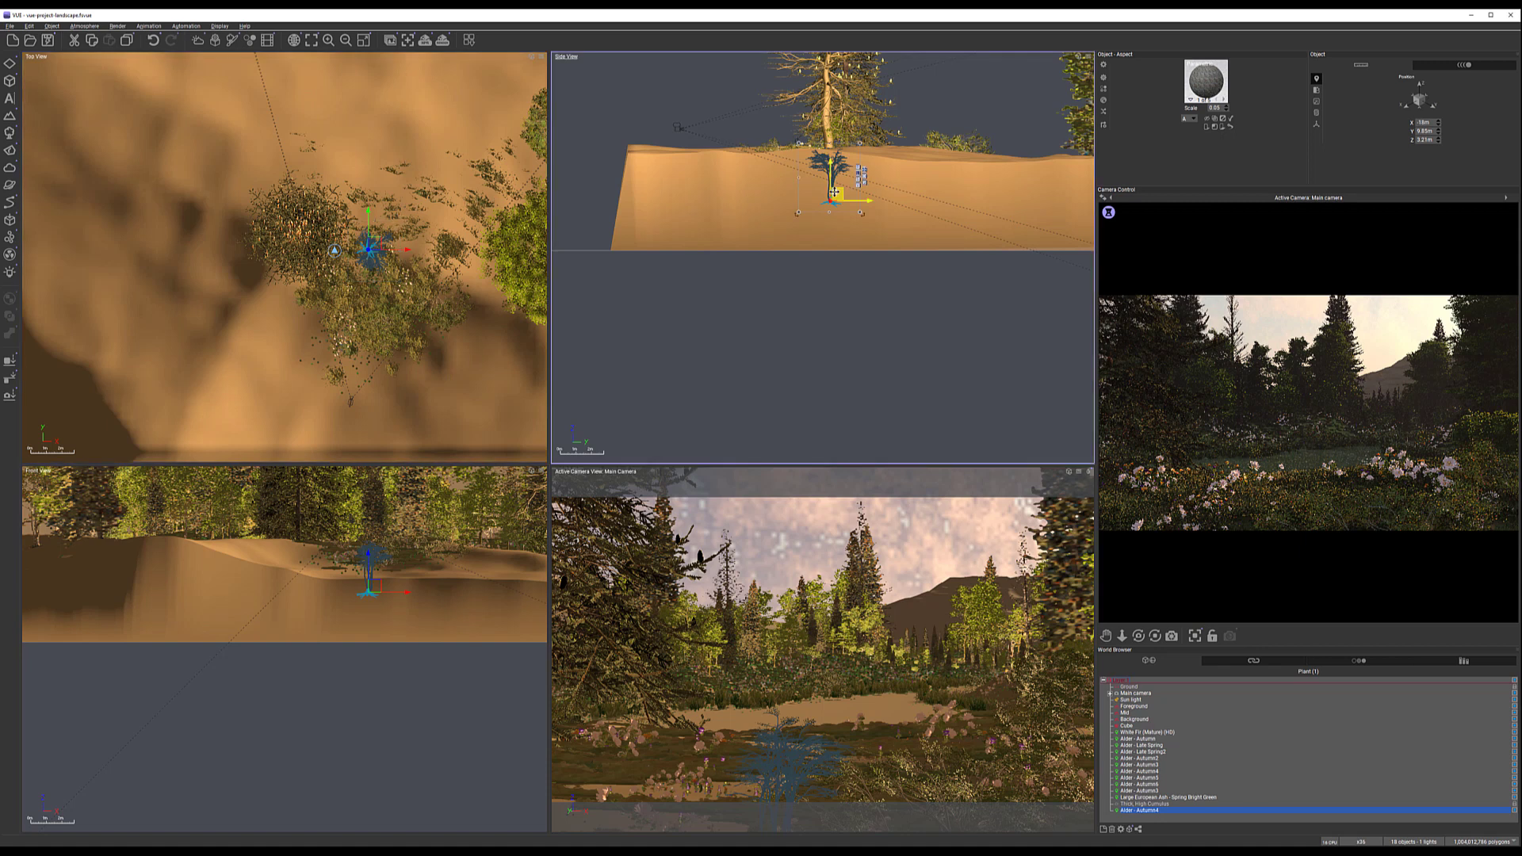
left_click(386, 221)
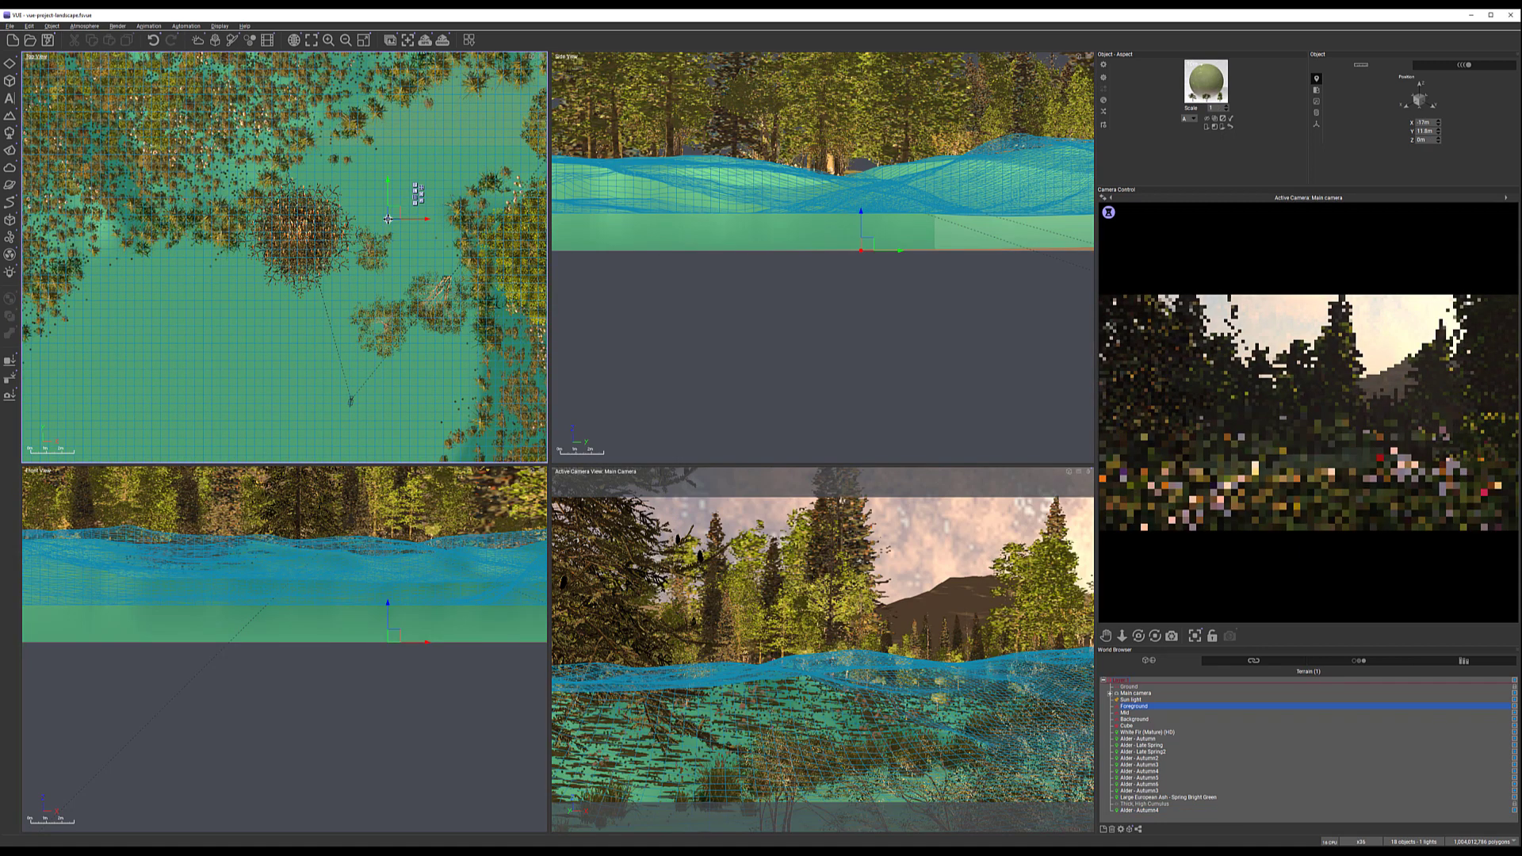
key("ctrl+z")
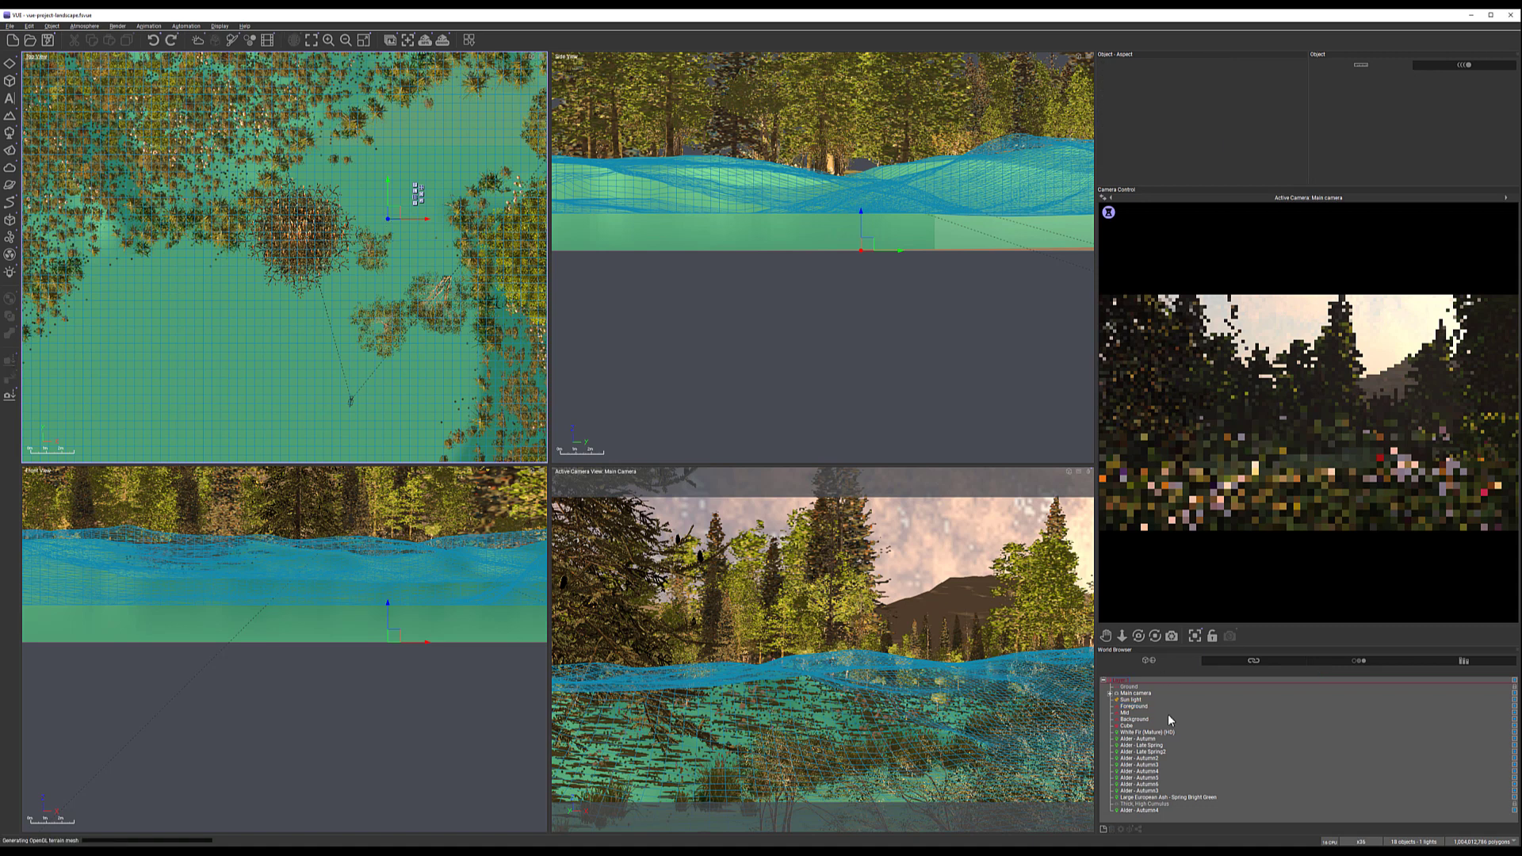
left_click(1138, 810)
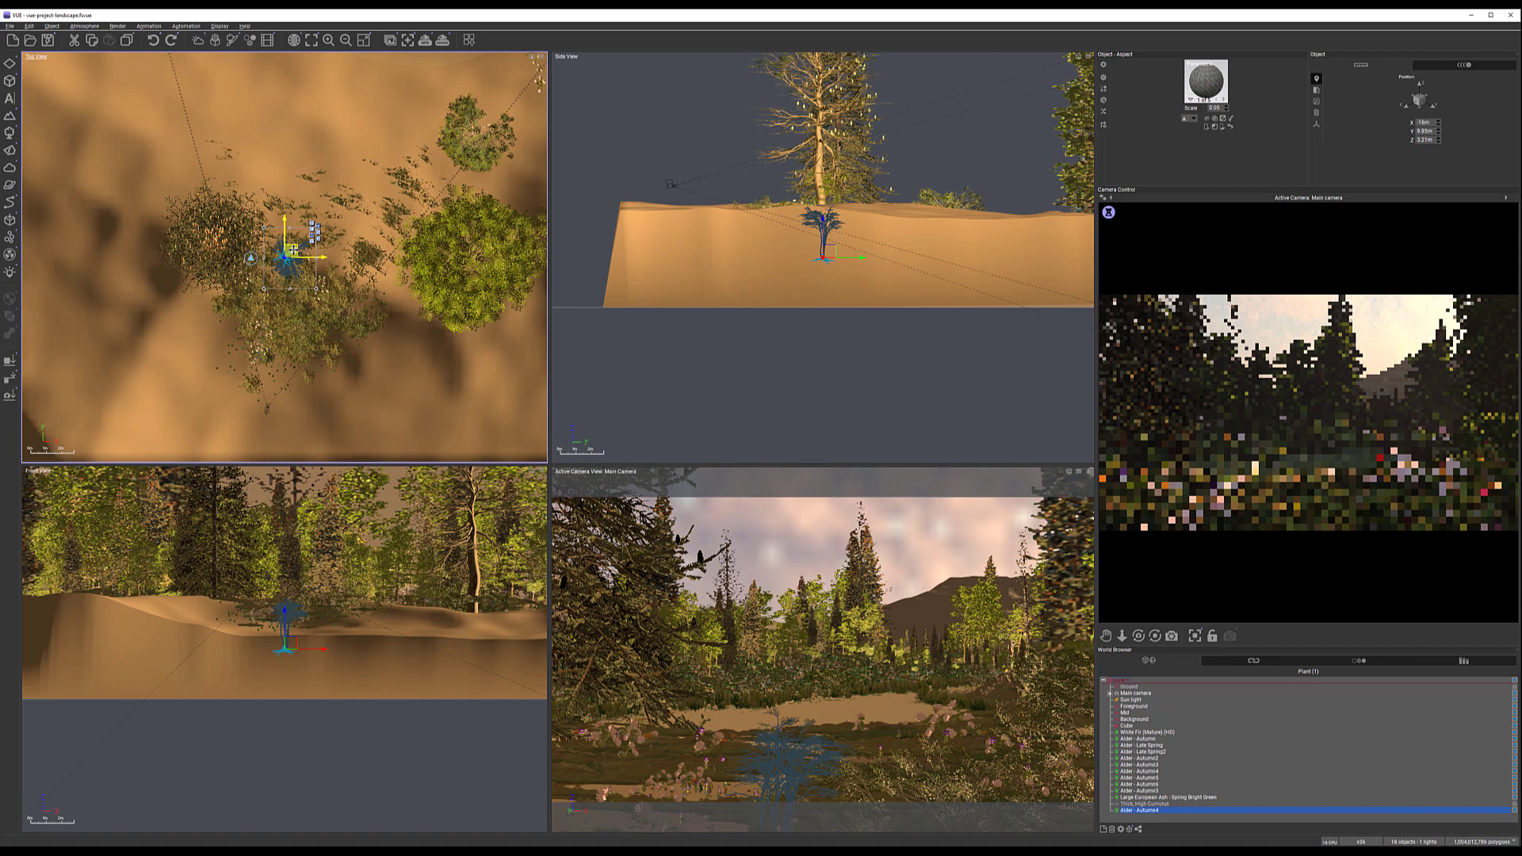
Duplicate the small alder just northeast of the original and lower the copy's base to about 3 m
left_click_drag(293, 250, 311, 241, "alt")
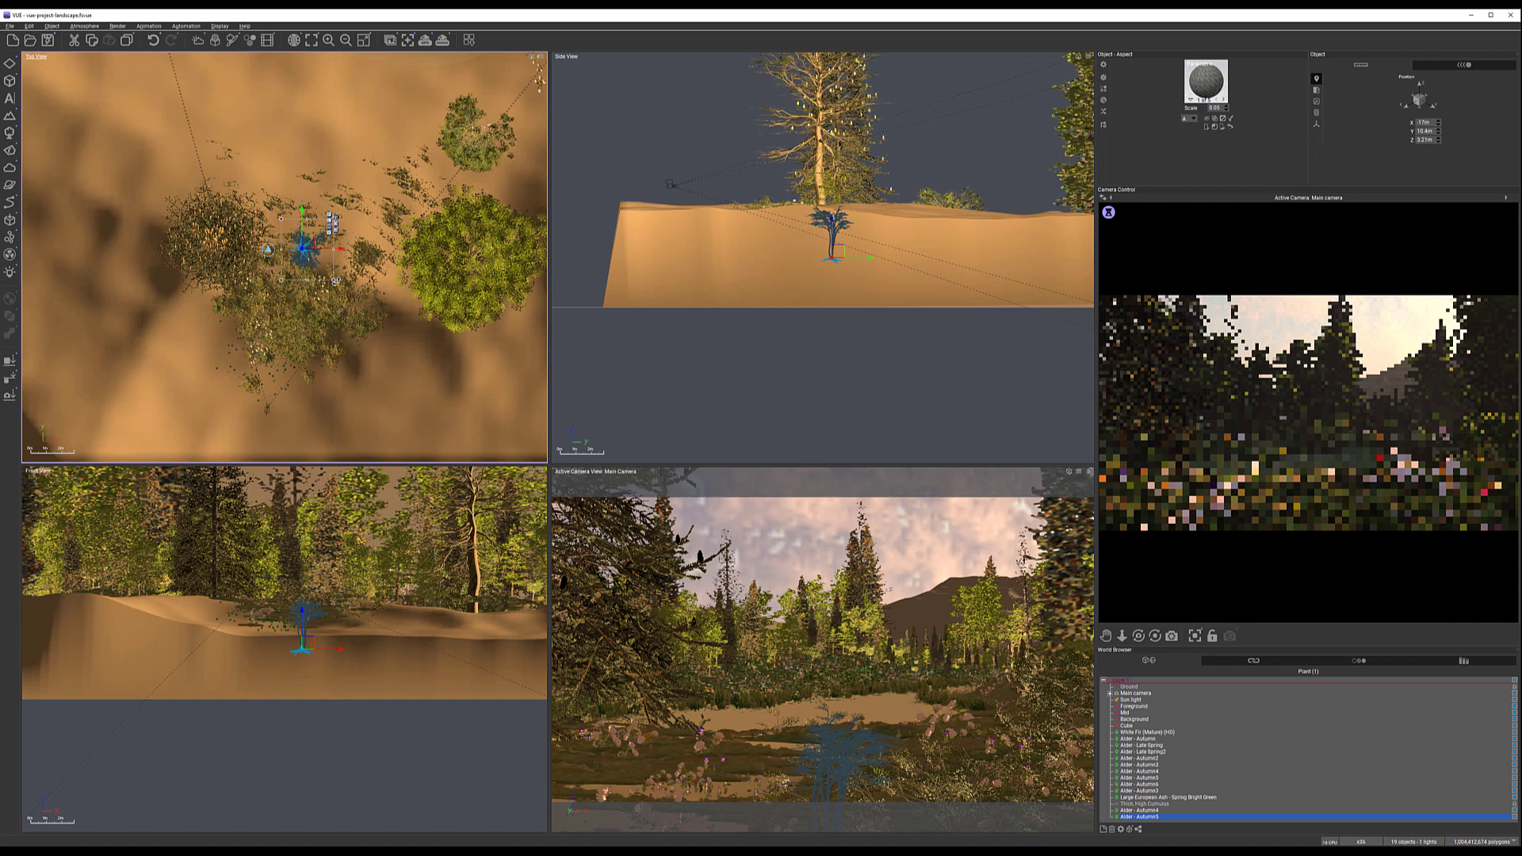
mouse_move(302, 248)
left_mouse_down()
mouse_move(315, 241)
mouse_move(301, 242)
left_mouse_up()
left_click_drag(836, 252, 843, 259)
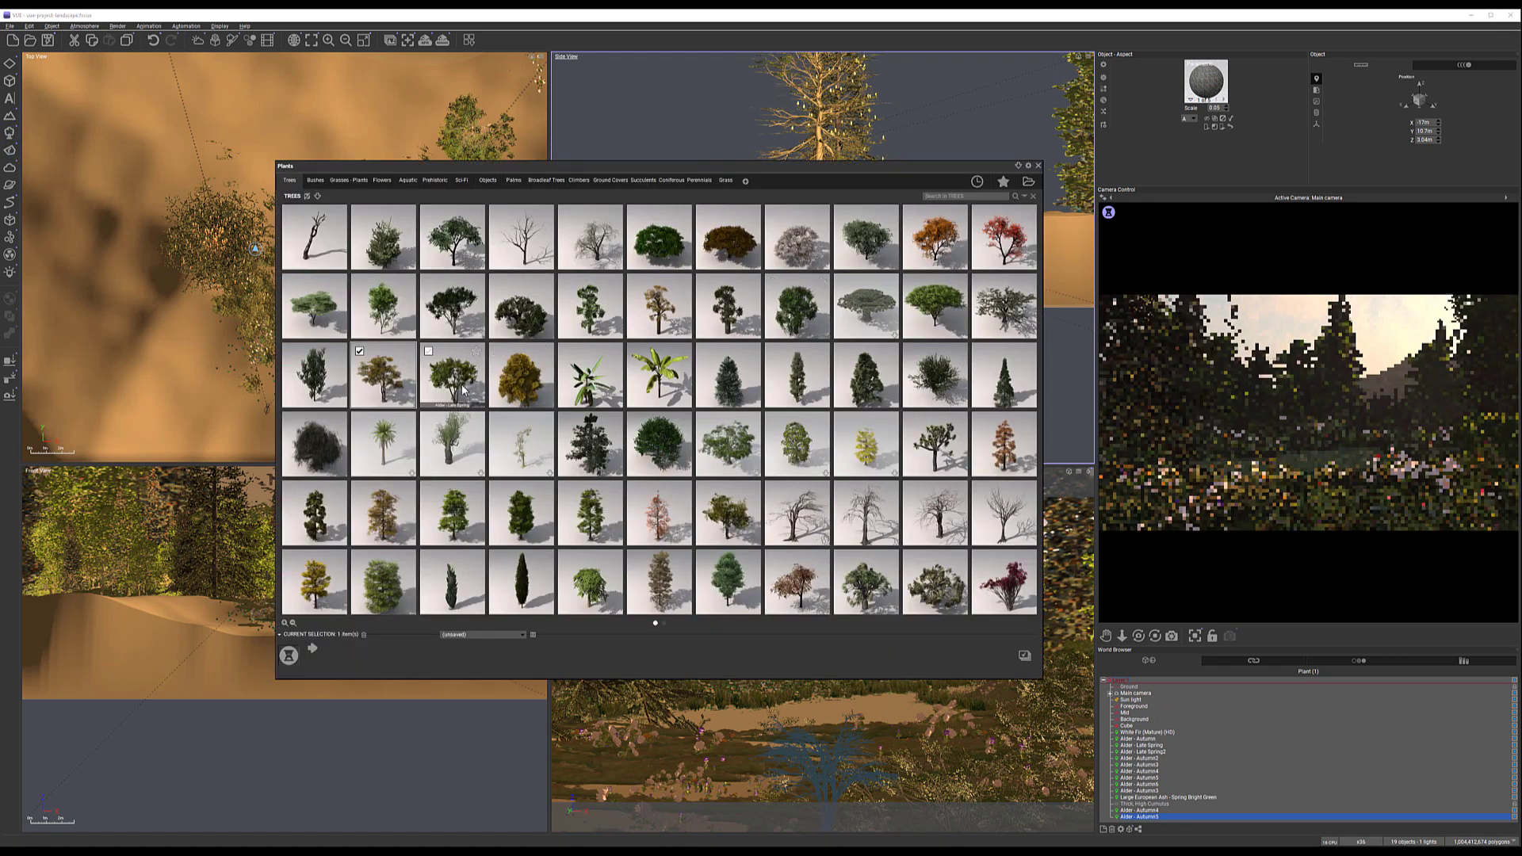
Add the green tree listed beside the autumn alder in the plant library, scale it down and move it to the flower clump's southwest side
double_click(462, 385)
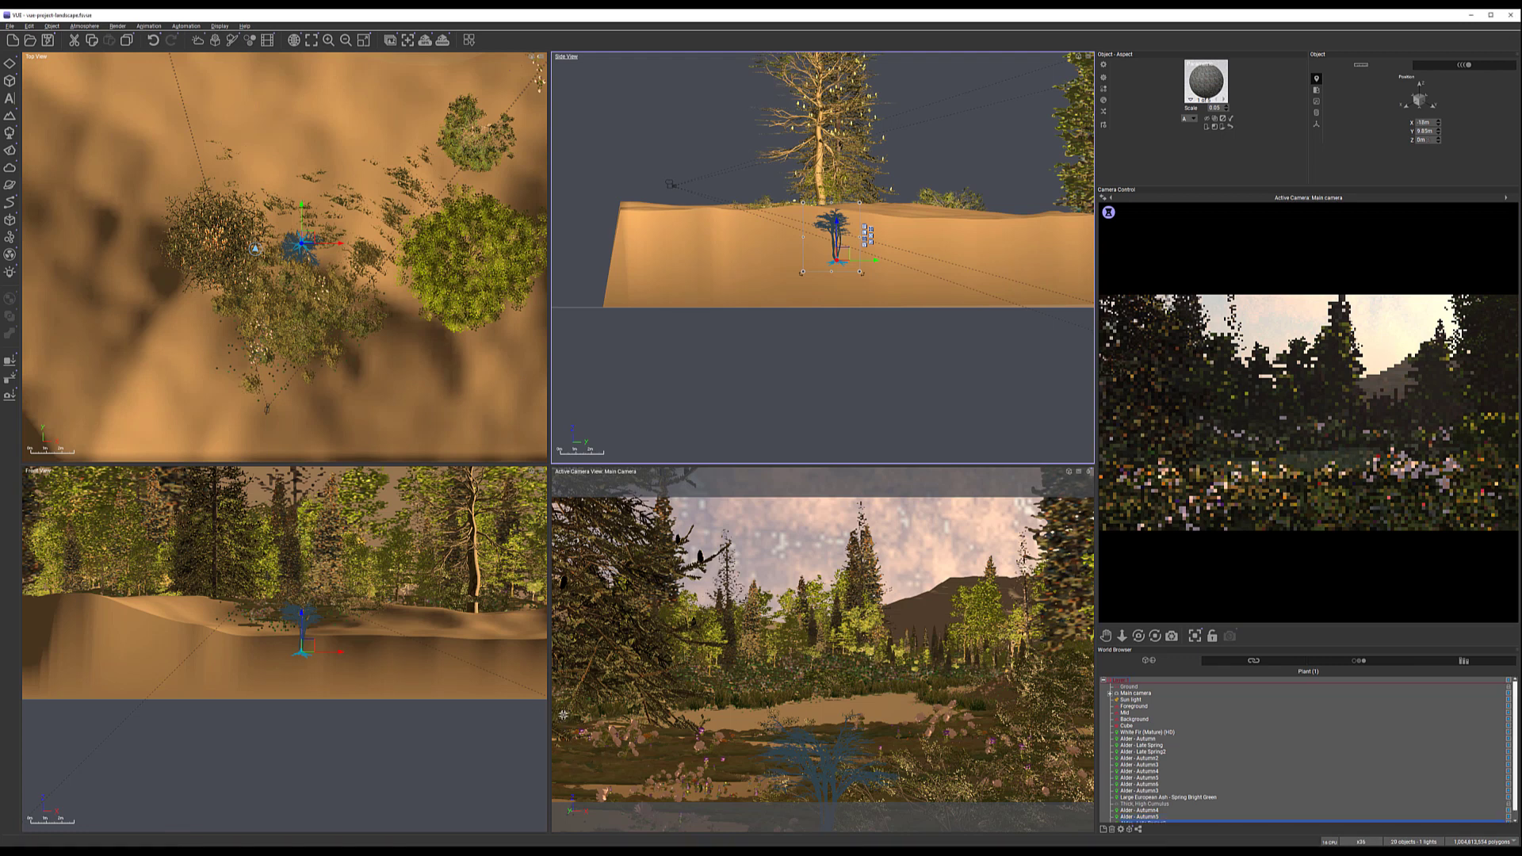
left_click(281, 255)
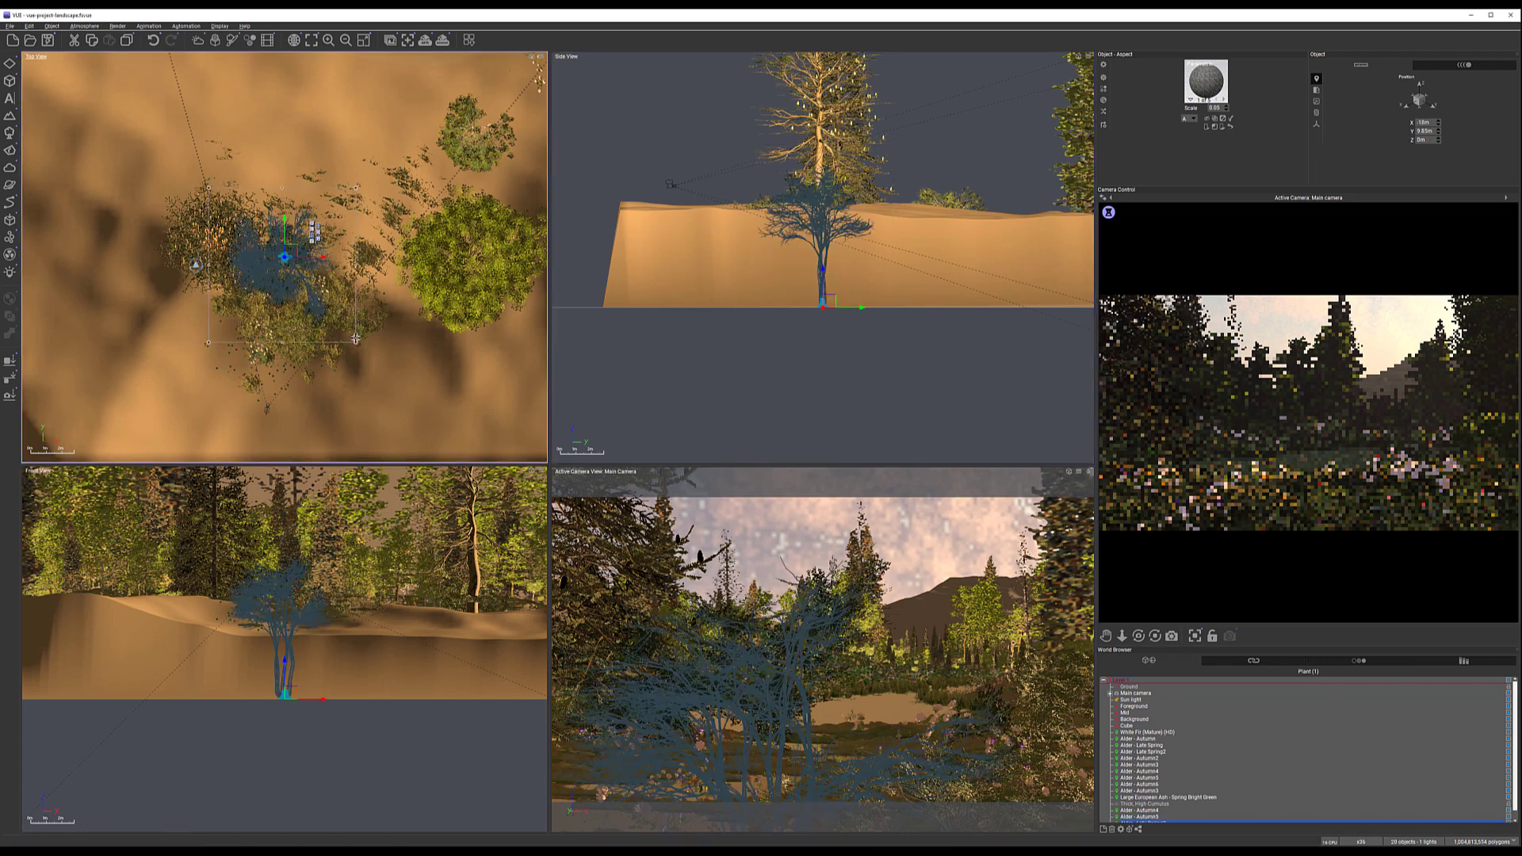
left_click_drag(355, 342, 248, 333)
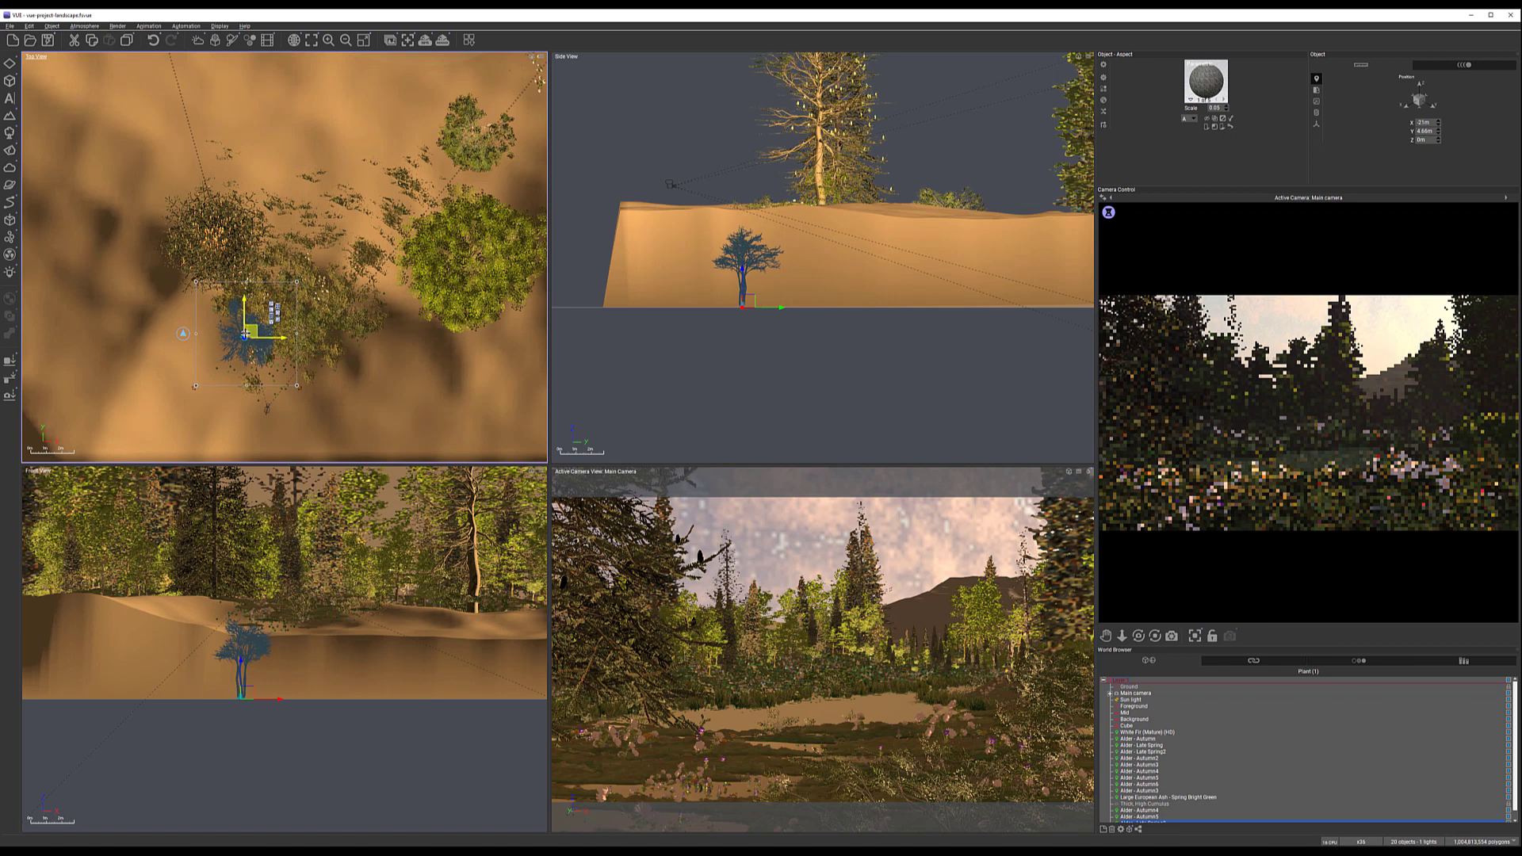
Shift the new green tree slightly farther south, shrink it further and raise its base to about 3.8 m
left_click_drag(743, 302, 732, 261)
left_click(266, 384)
left_click_drag(296, 402, 255, 345)
left_click_drag(741, 259, 735, 244)
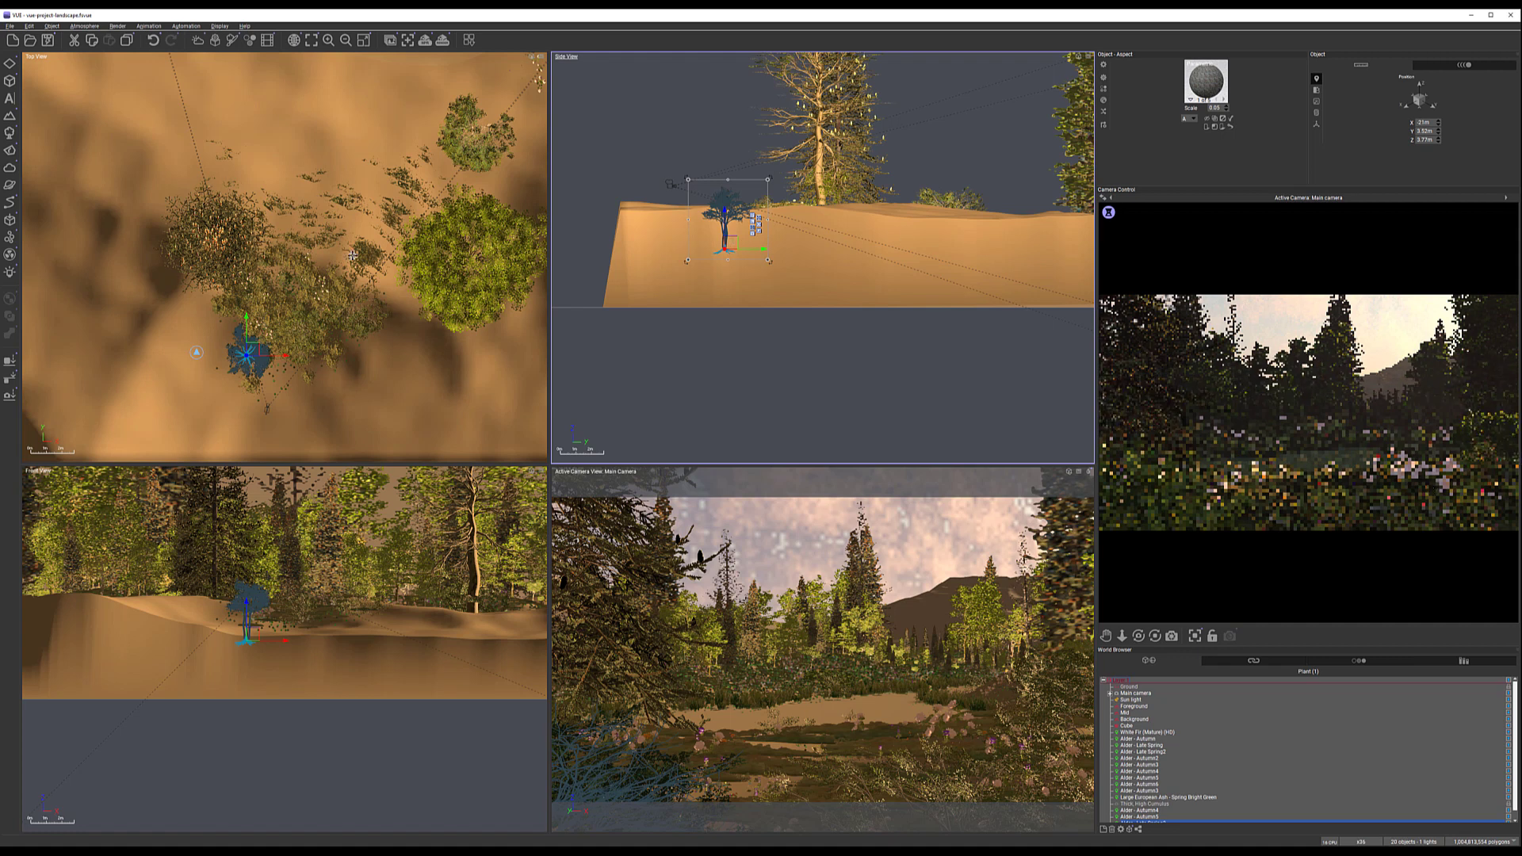
Shift the small green tree slightly northwest, closer to the flower clump
left_click_drag(247, 349, 241, 334)
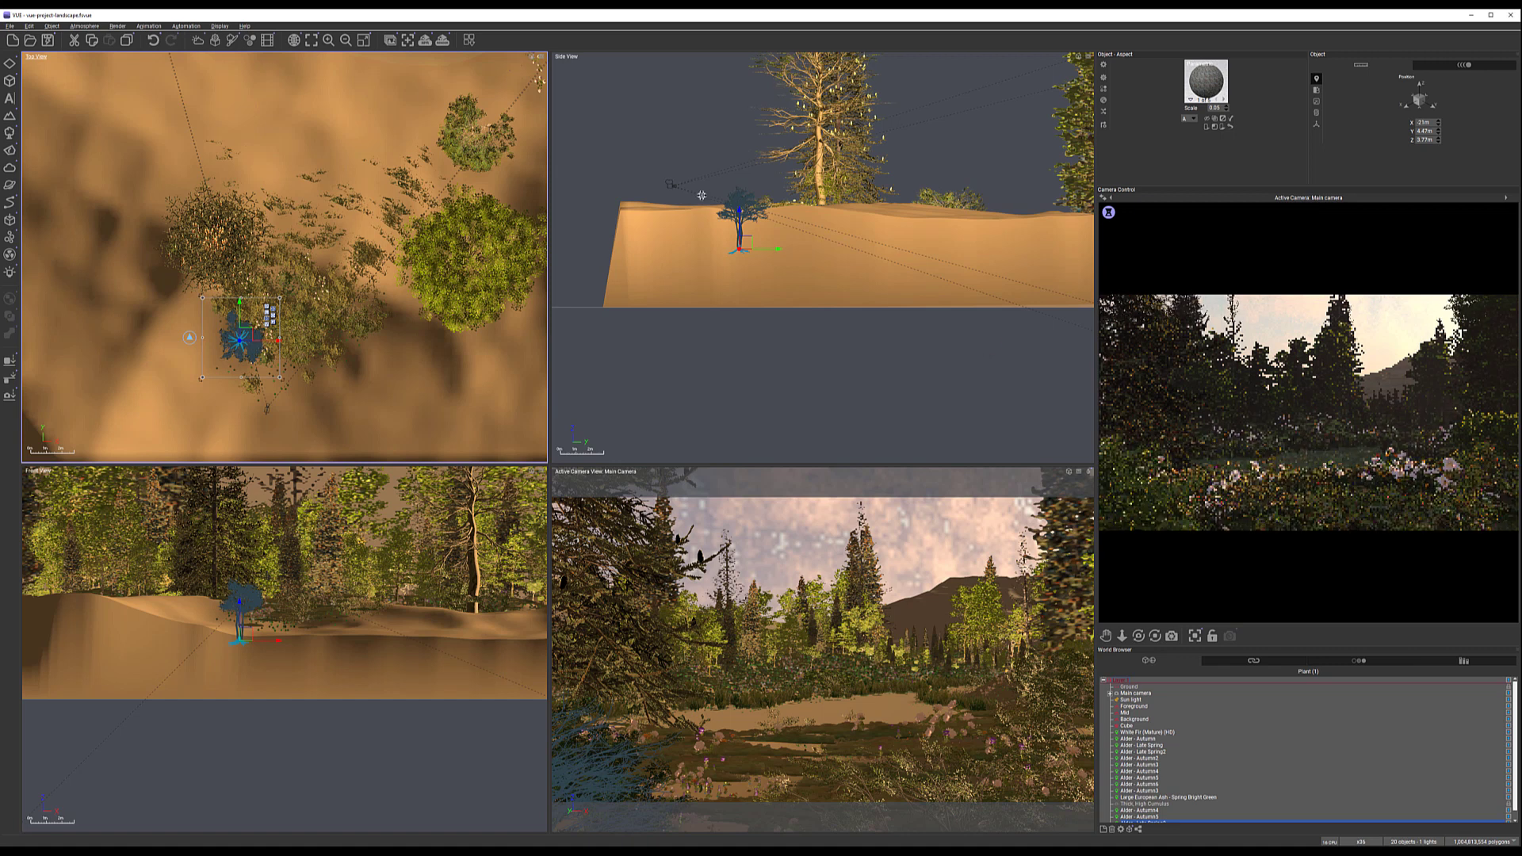
Move the sun light southward alongside the terrain's southeast edge to about 9.4 m in Y, and raise it slightly
left_click(1132, 700)
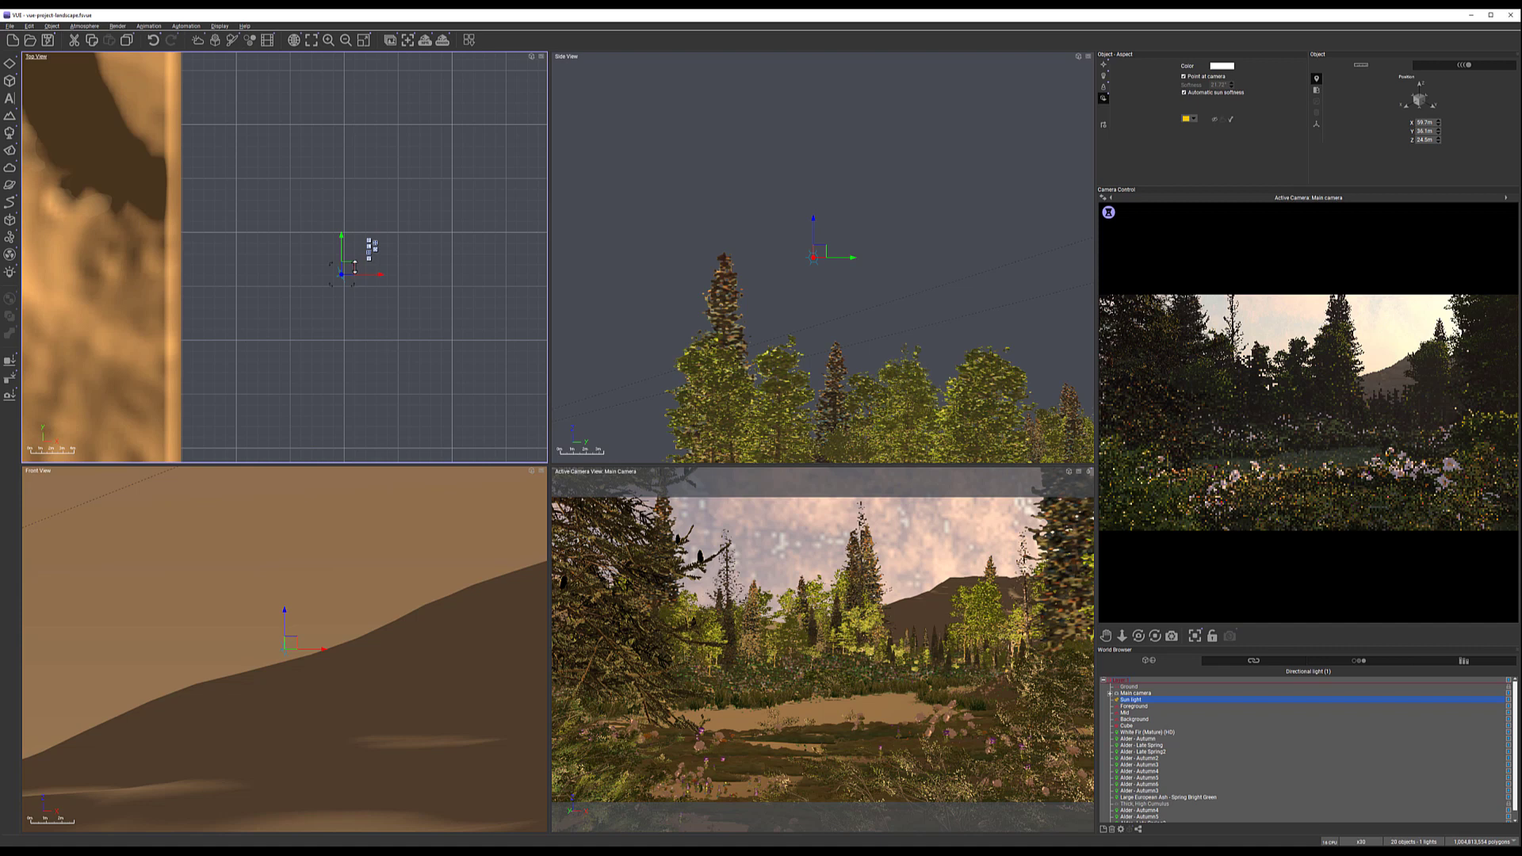
right_click_drag(915, 619, 886, 383, "ctrl")
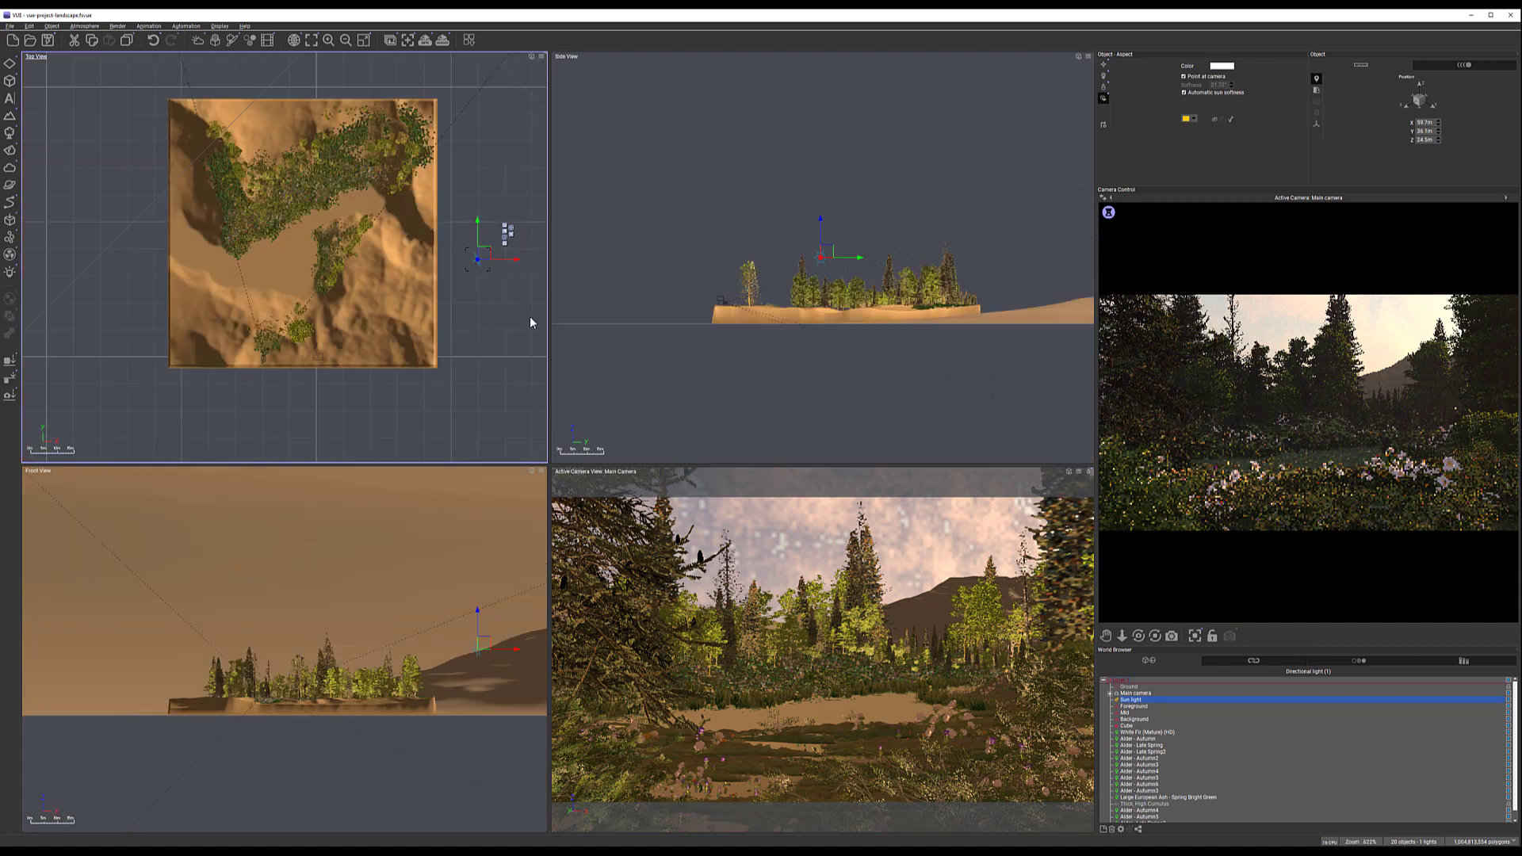
left_click_drag(483, 253, 490, 302)
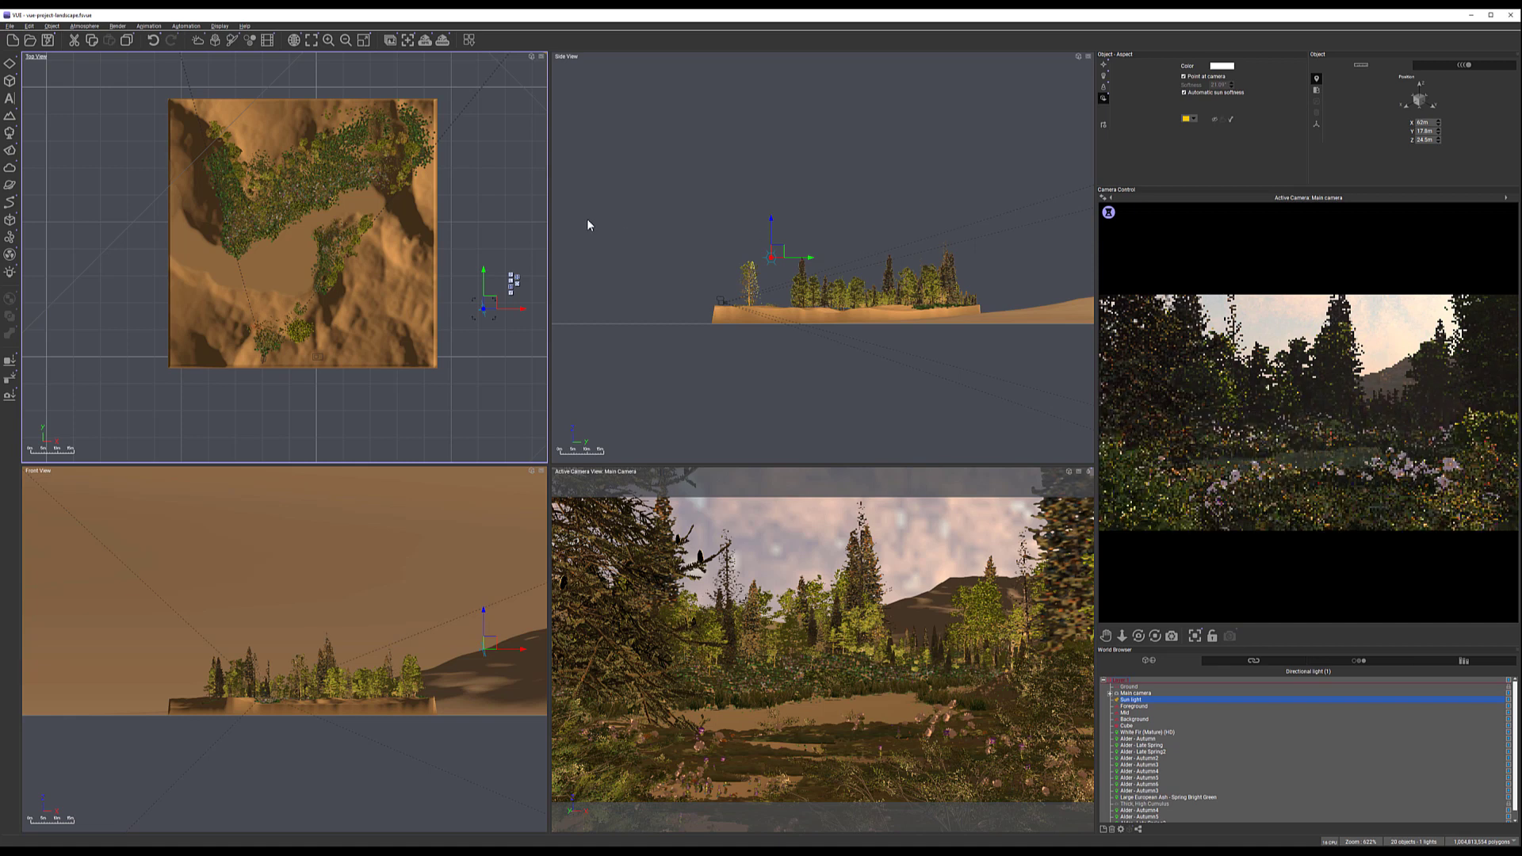
left_click_drag(484, 309, 483, 332)
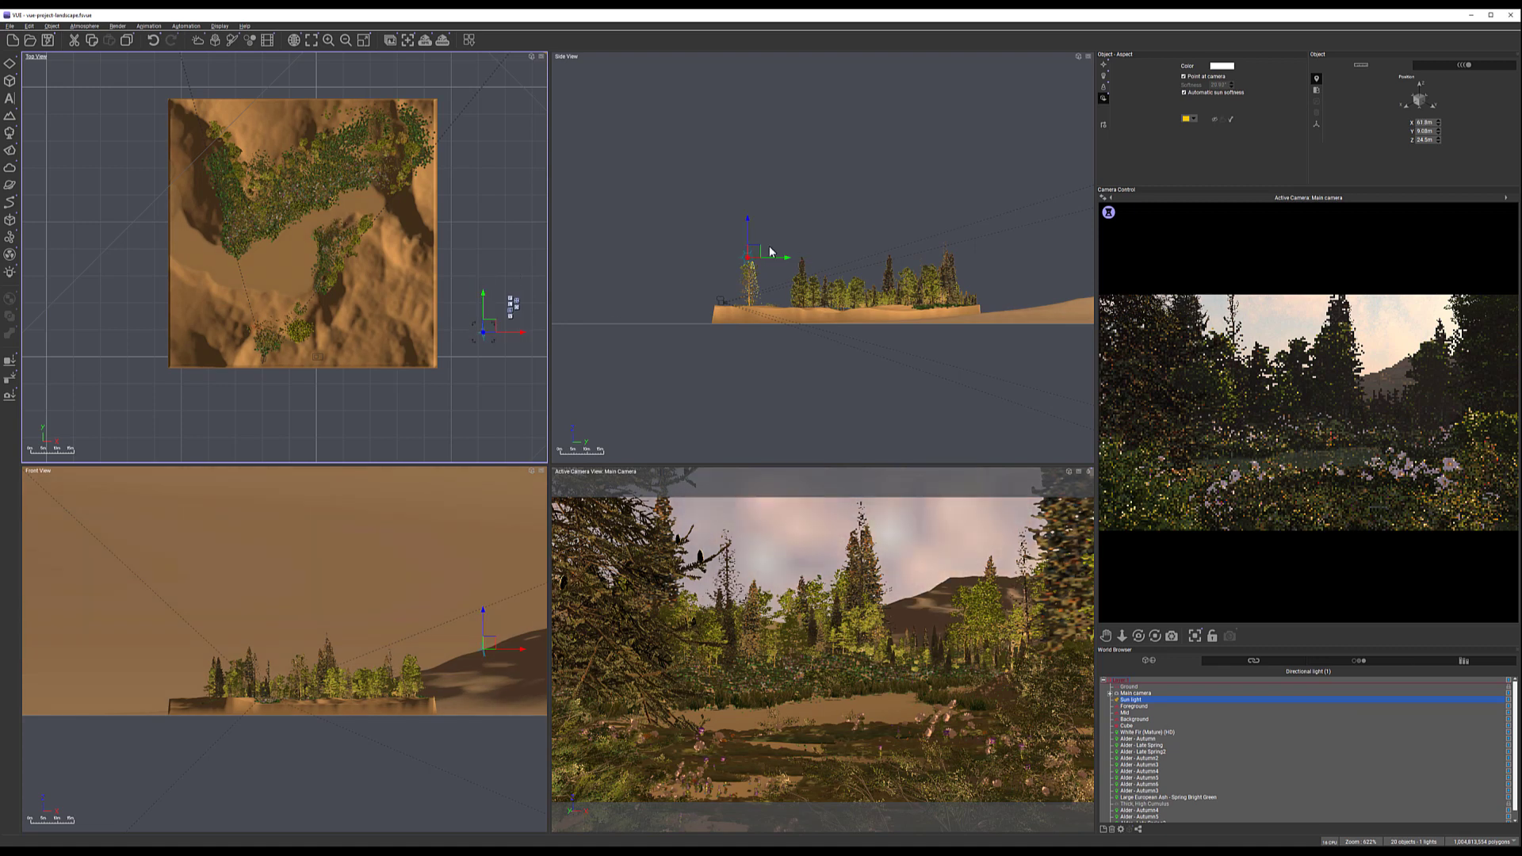
left_click_drag(775, 250, 775, 245)
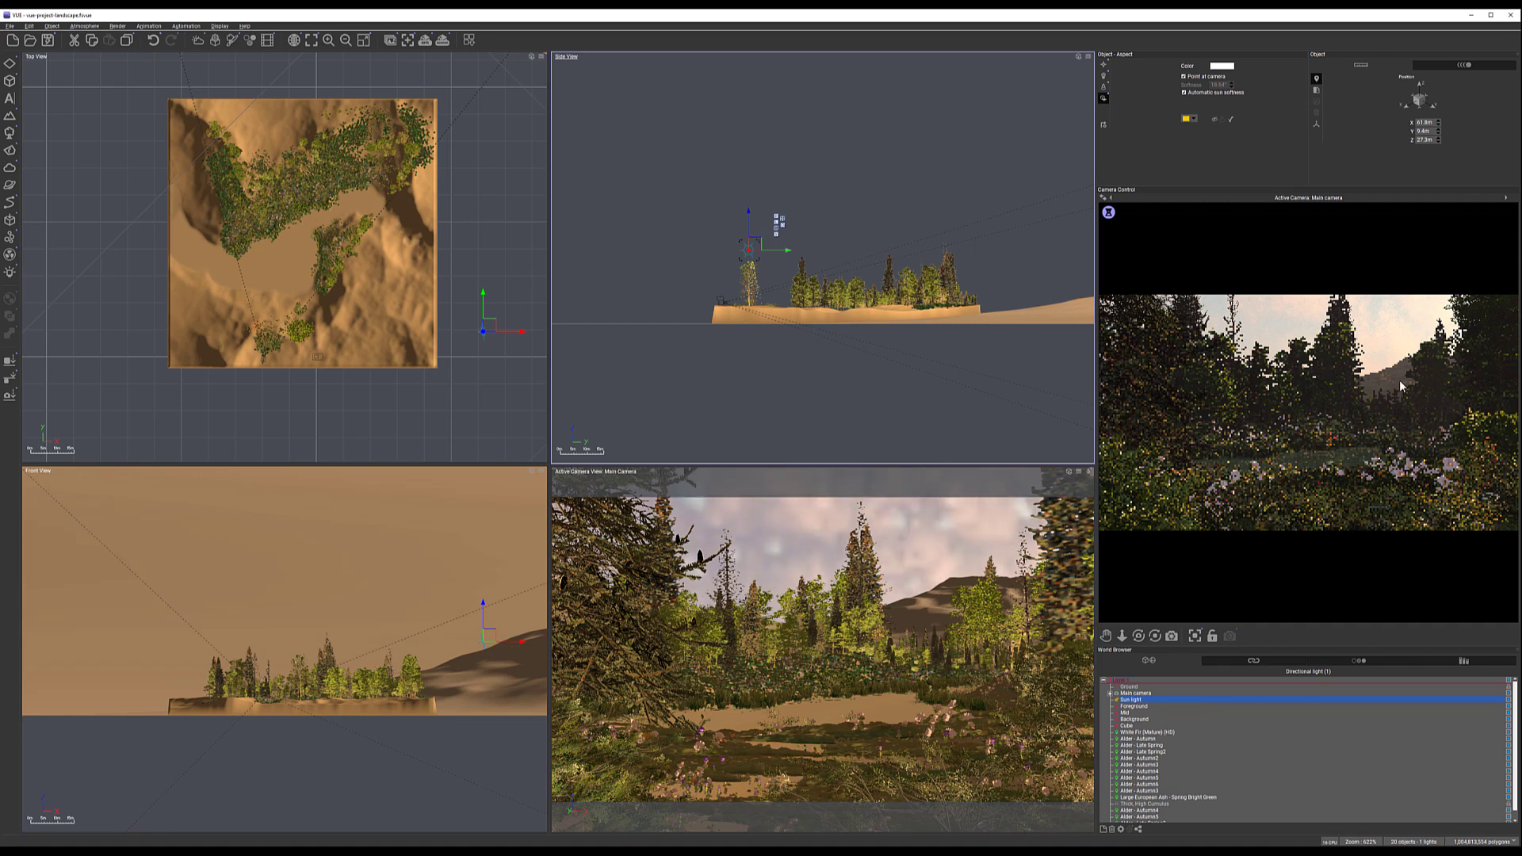
Refresh the camera preview to check the scene under the repositioned sun
right_click(1360, 394)
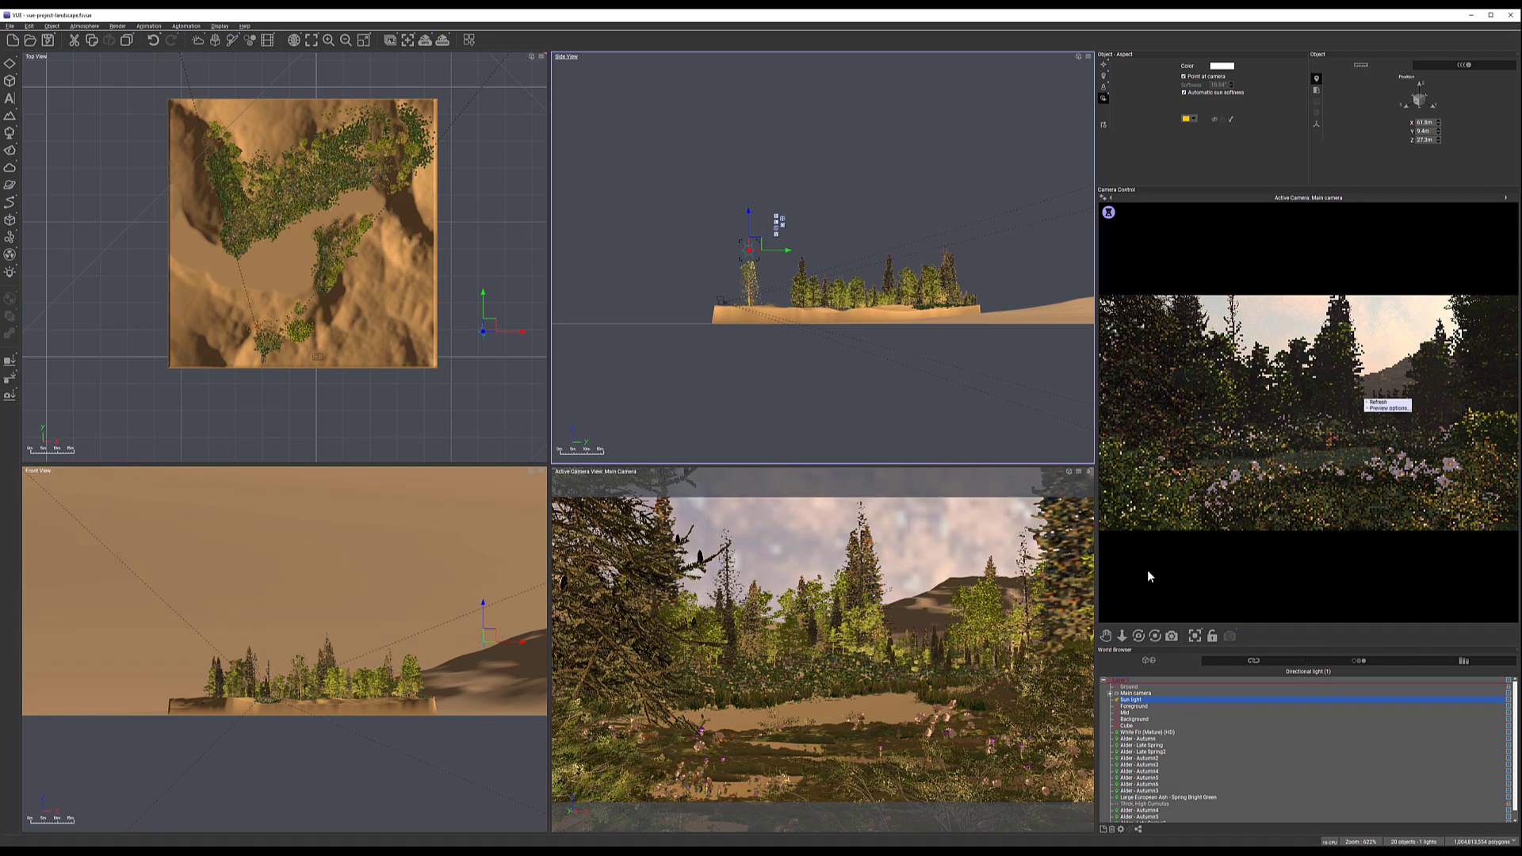
left_click(1378, 401)
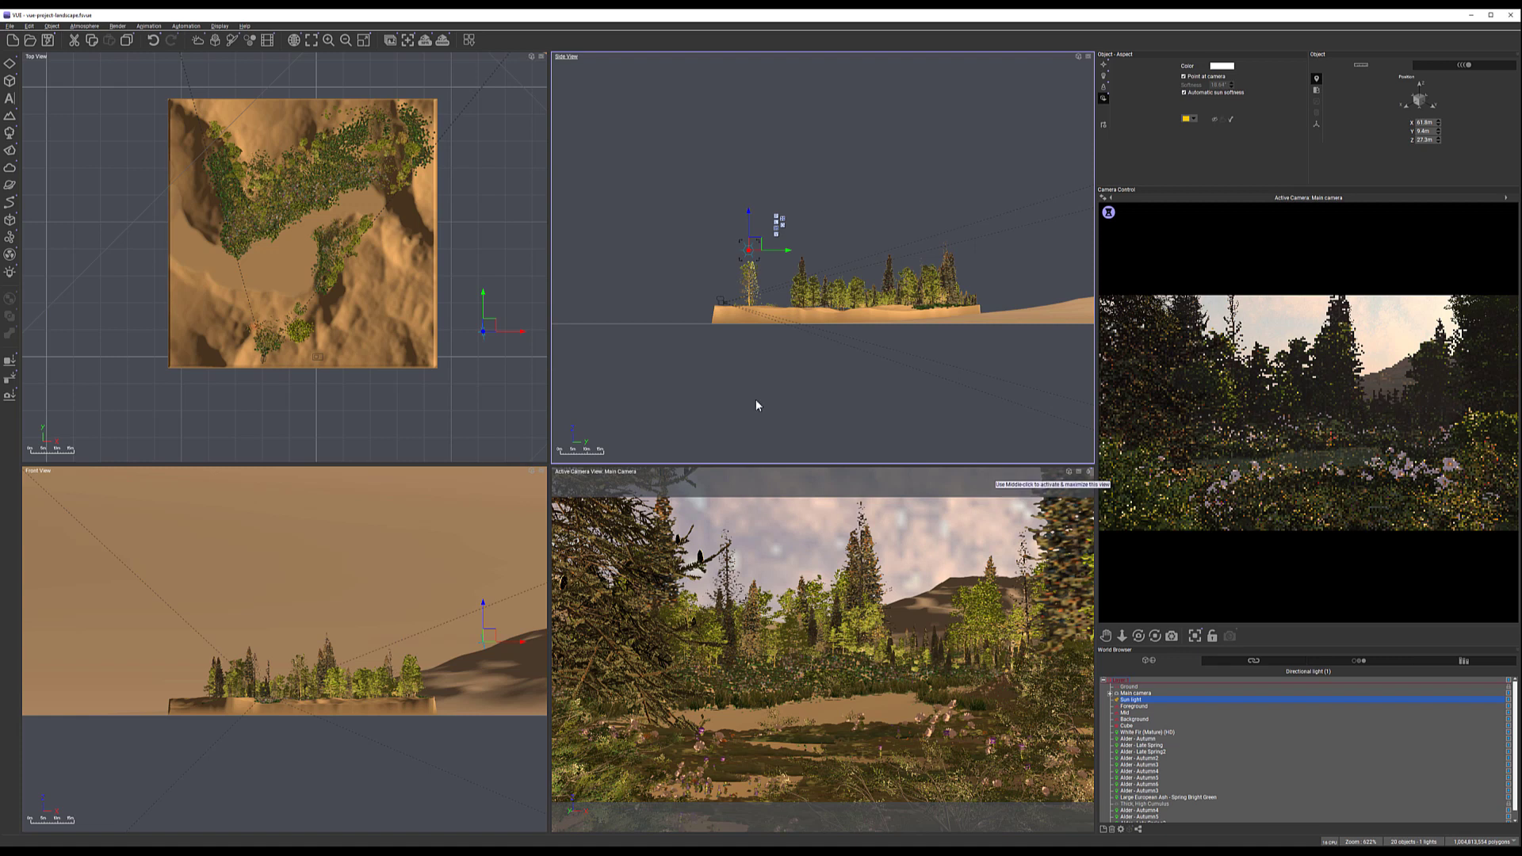
right_click(1171, 464)
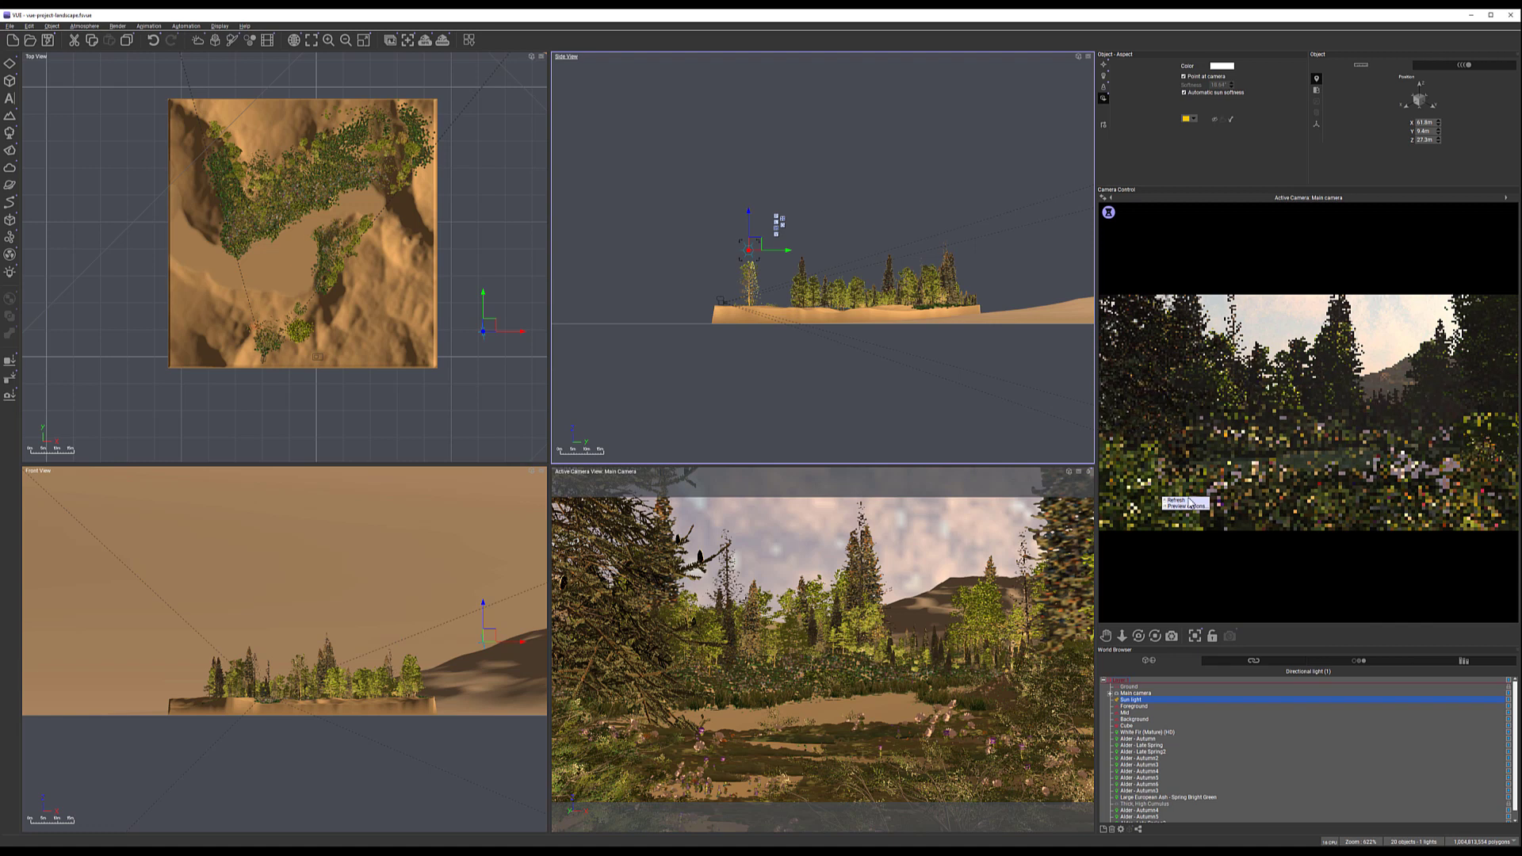
left_click(1376, 505)
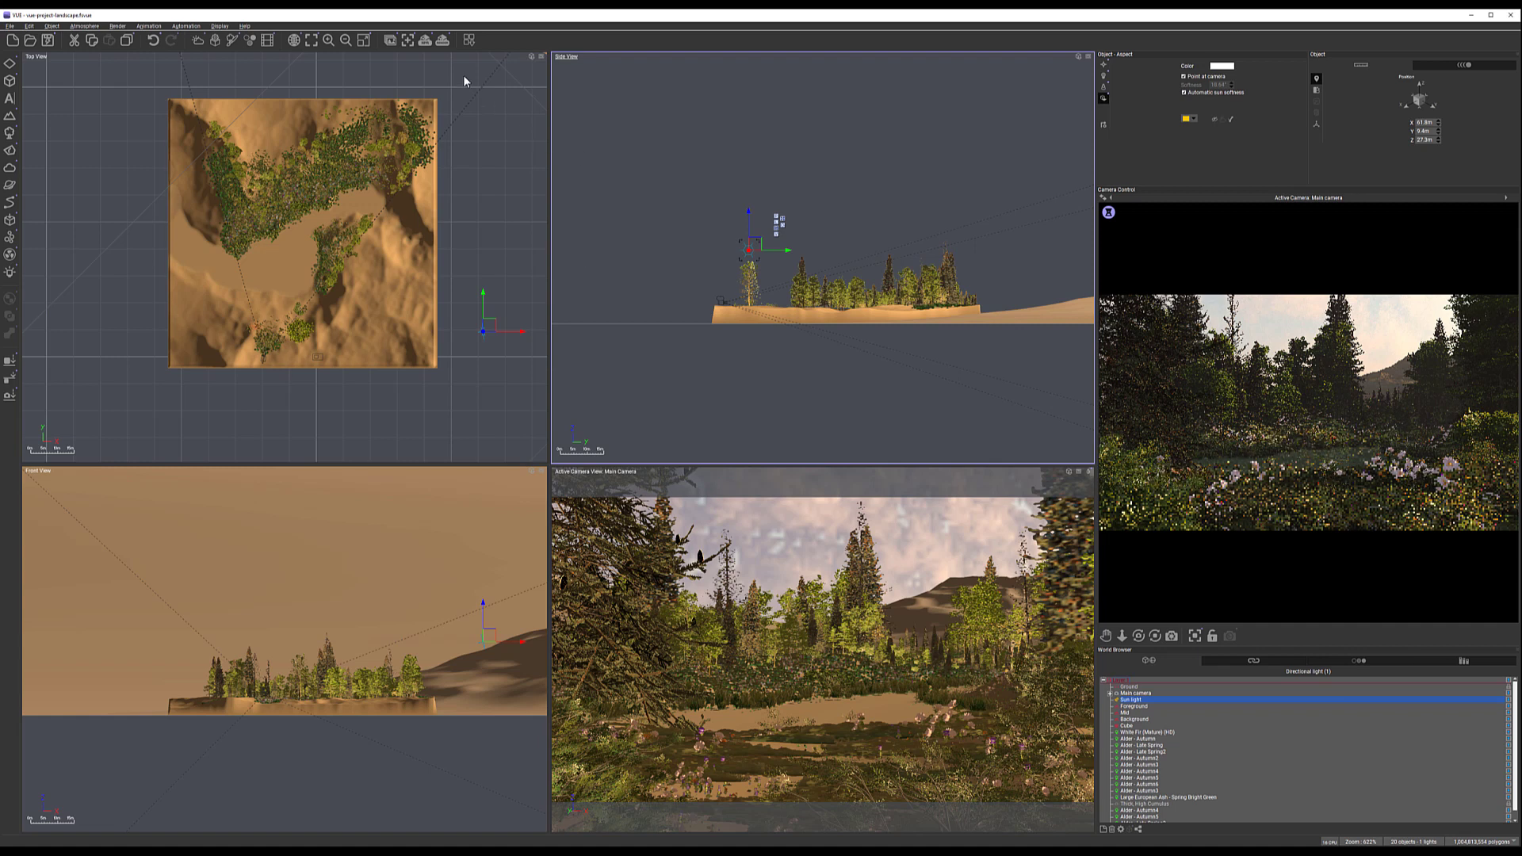
Render the main camera view, accept the post-render options, and examine the finished image at several zoom levels before closing it
left_click(446, 44)
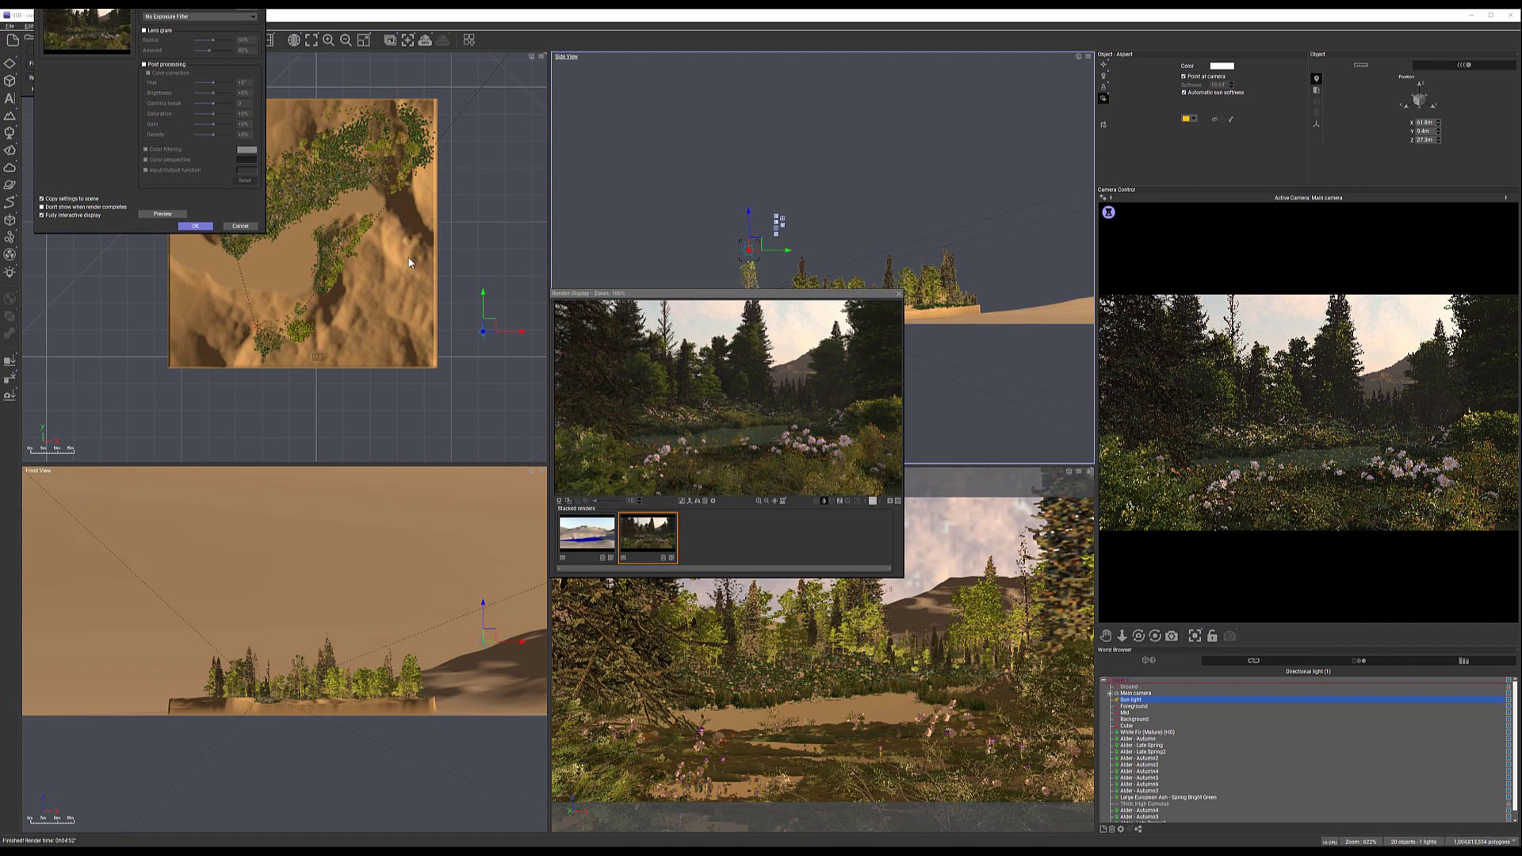
left_click(197, 227)
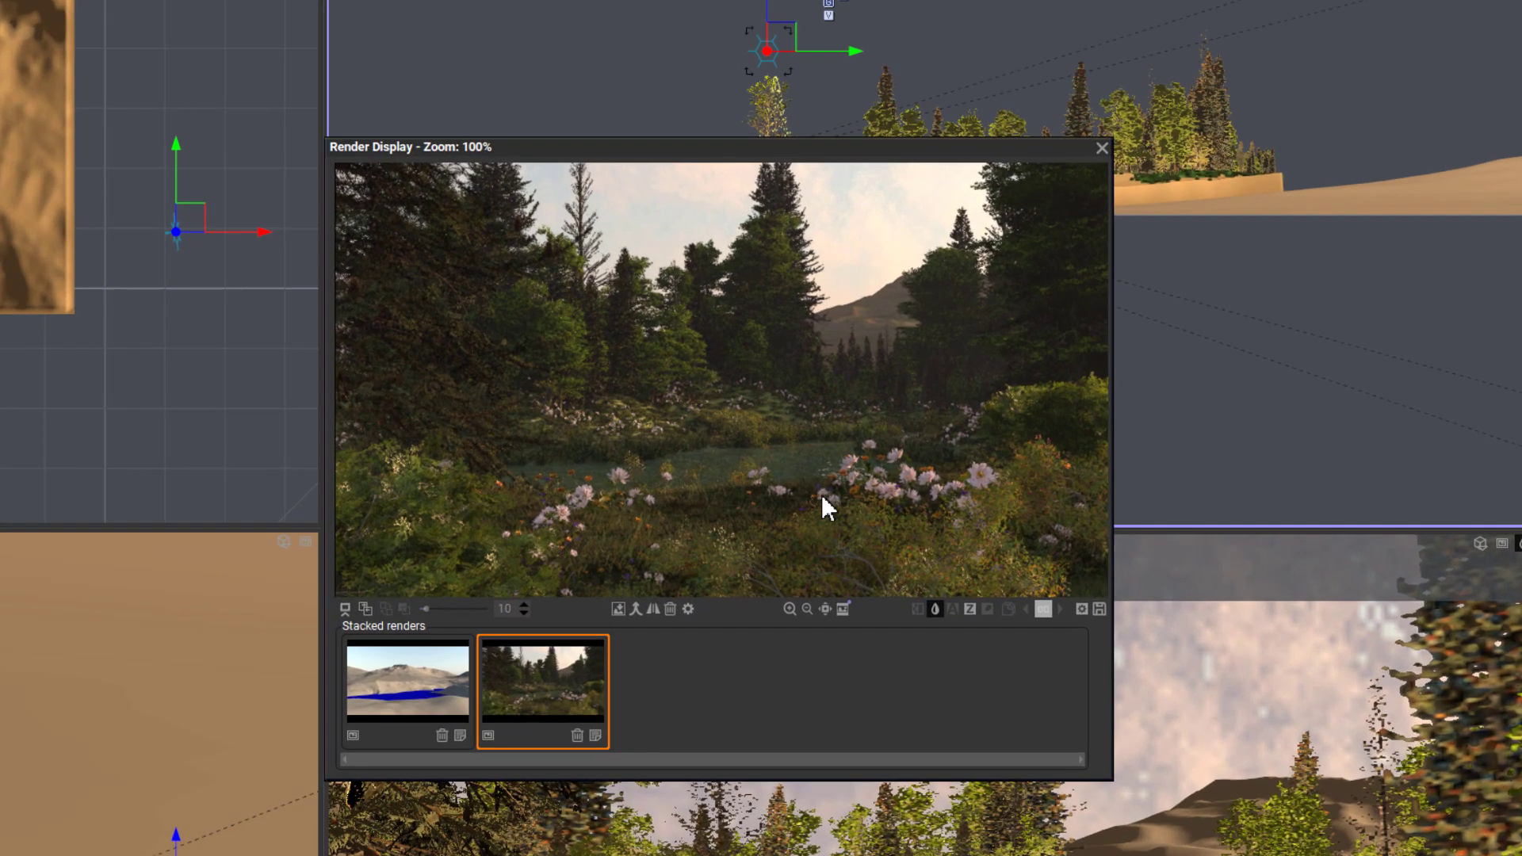
scroll(822, 498, "up", 2)
scroll(821, 493, "down", 3)
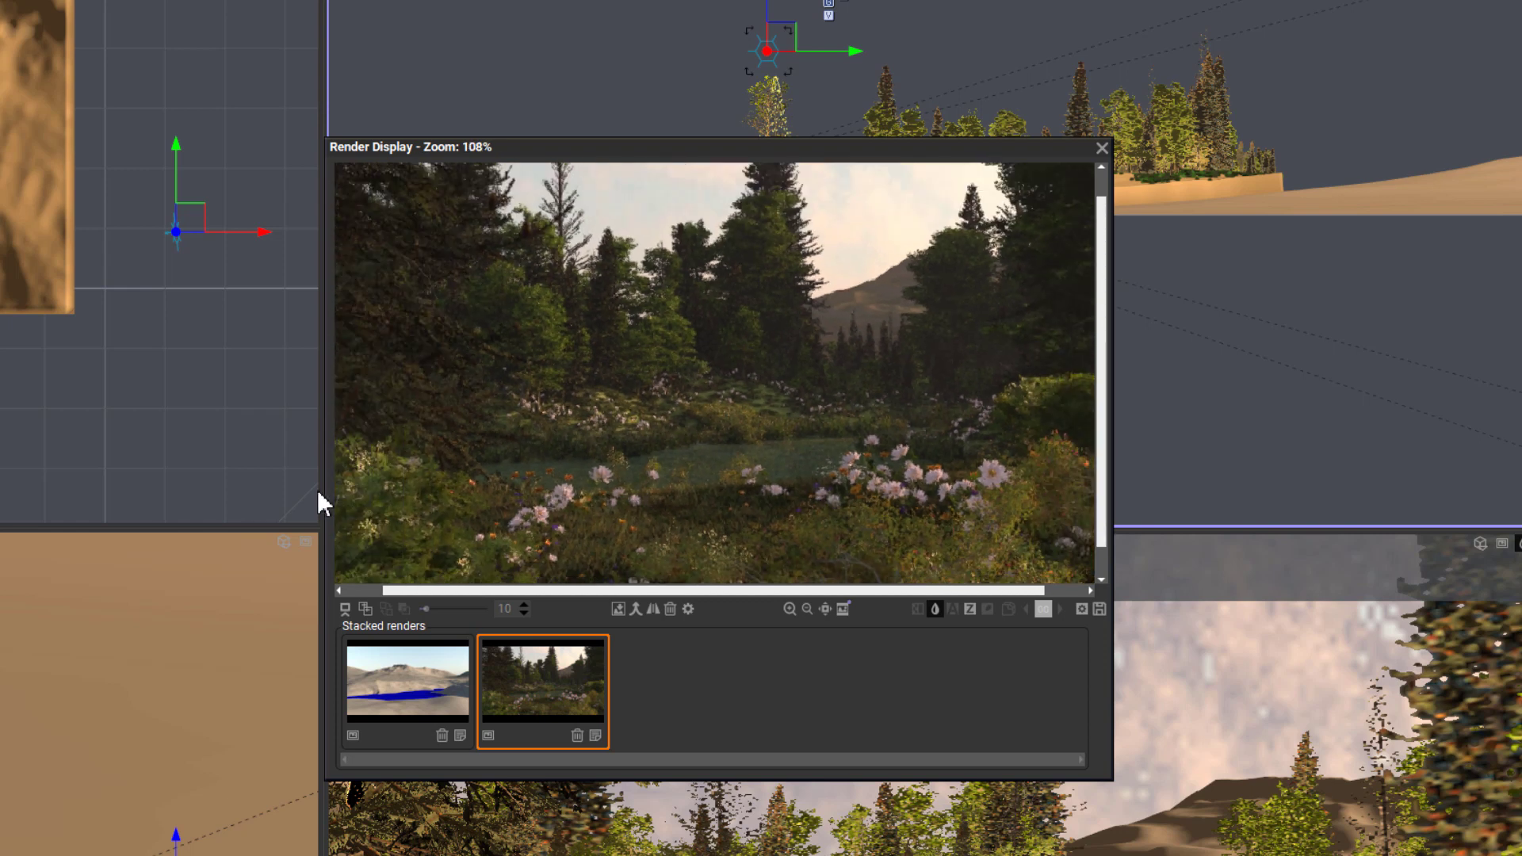
scroll(735, 510, "down", 1)
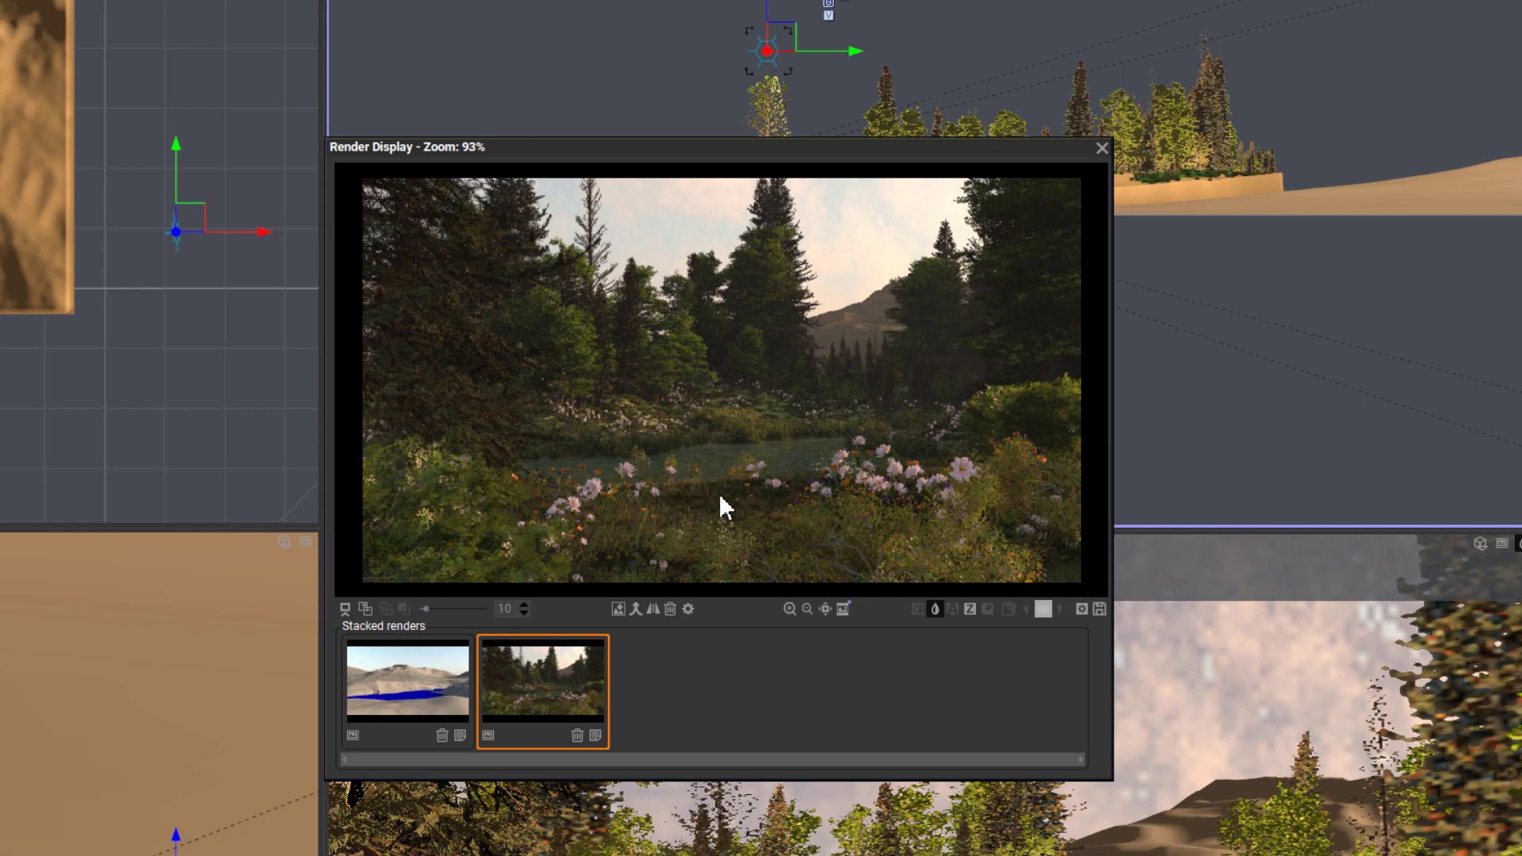
left_click(1102, 148)
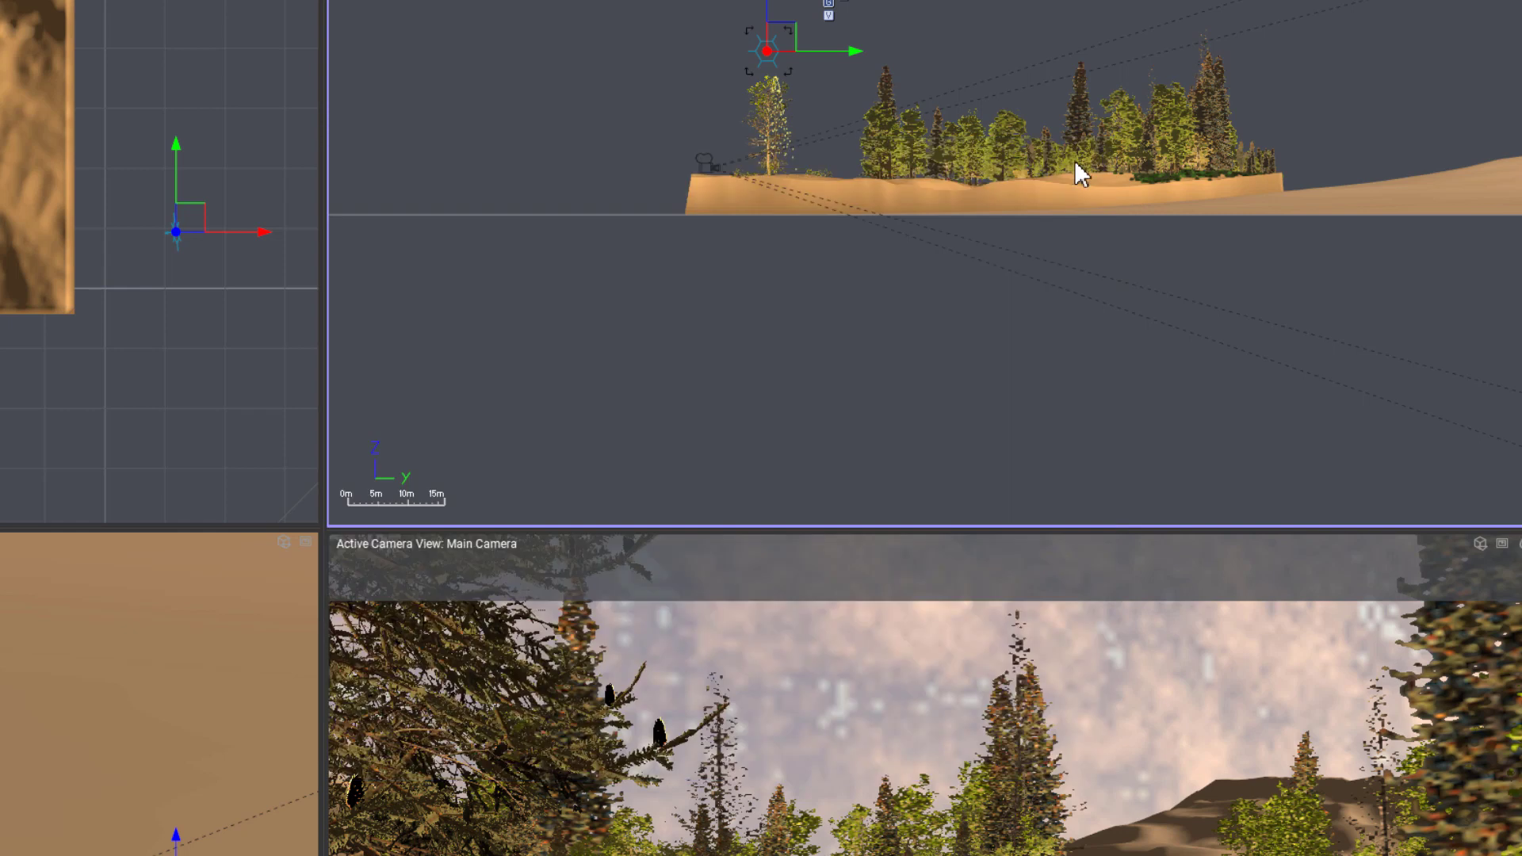
Add the leafless Winter Tree D from the tree library and move it east to the middle of the foreground flower area
right_click_drag(47, 249, 293, 375)
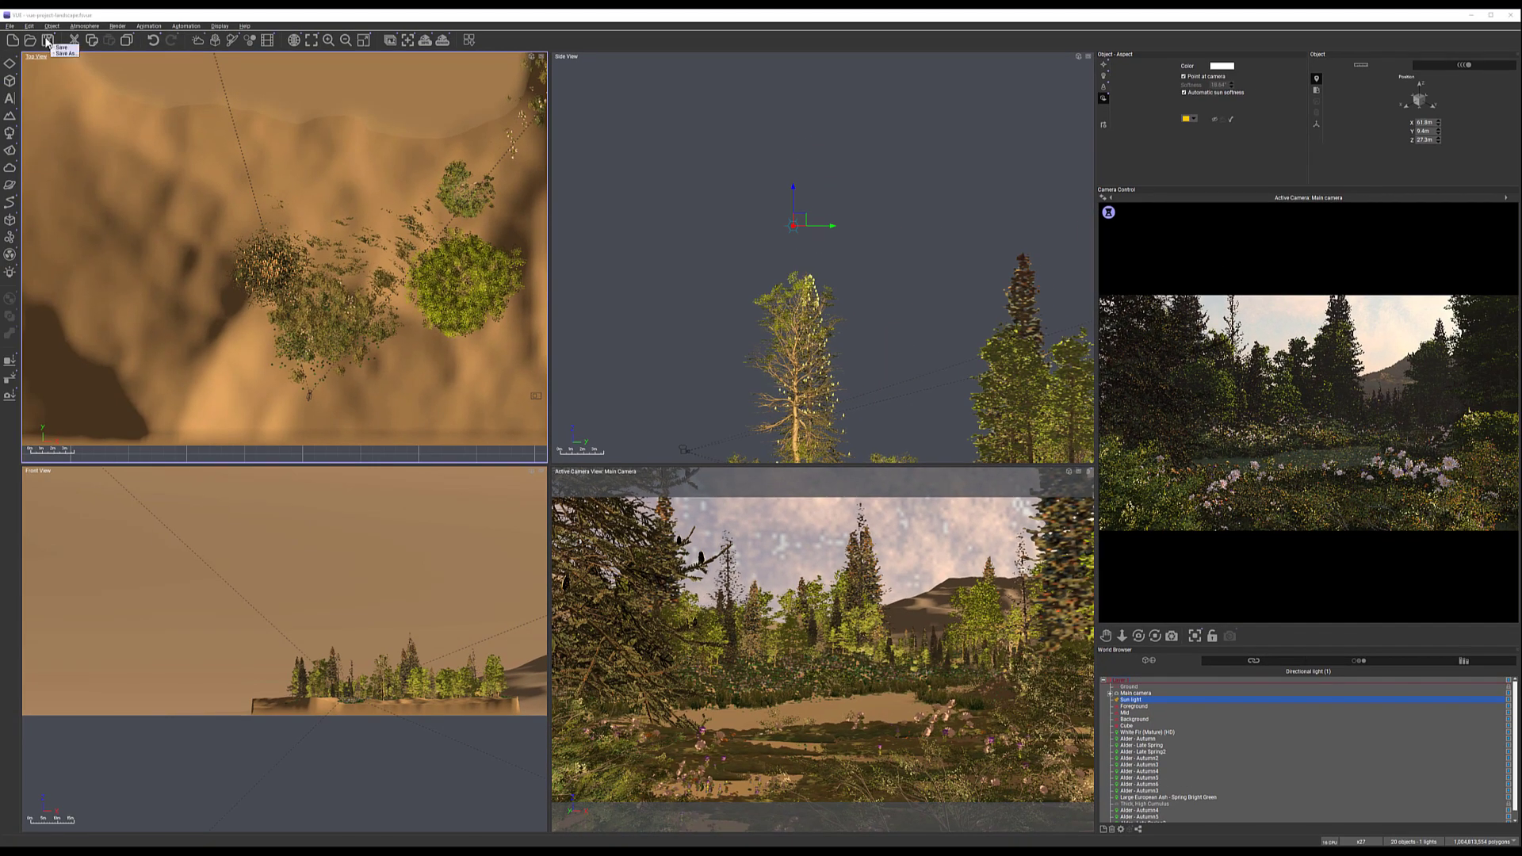
left_click(11, 149)
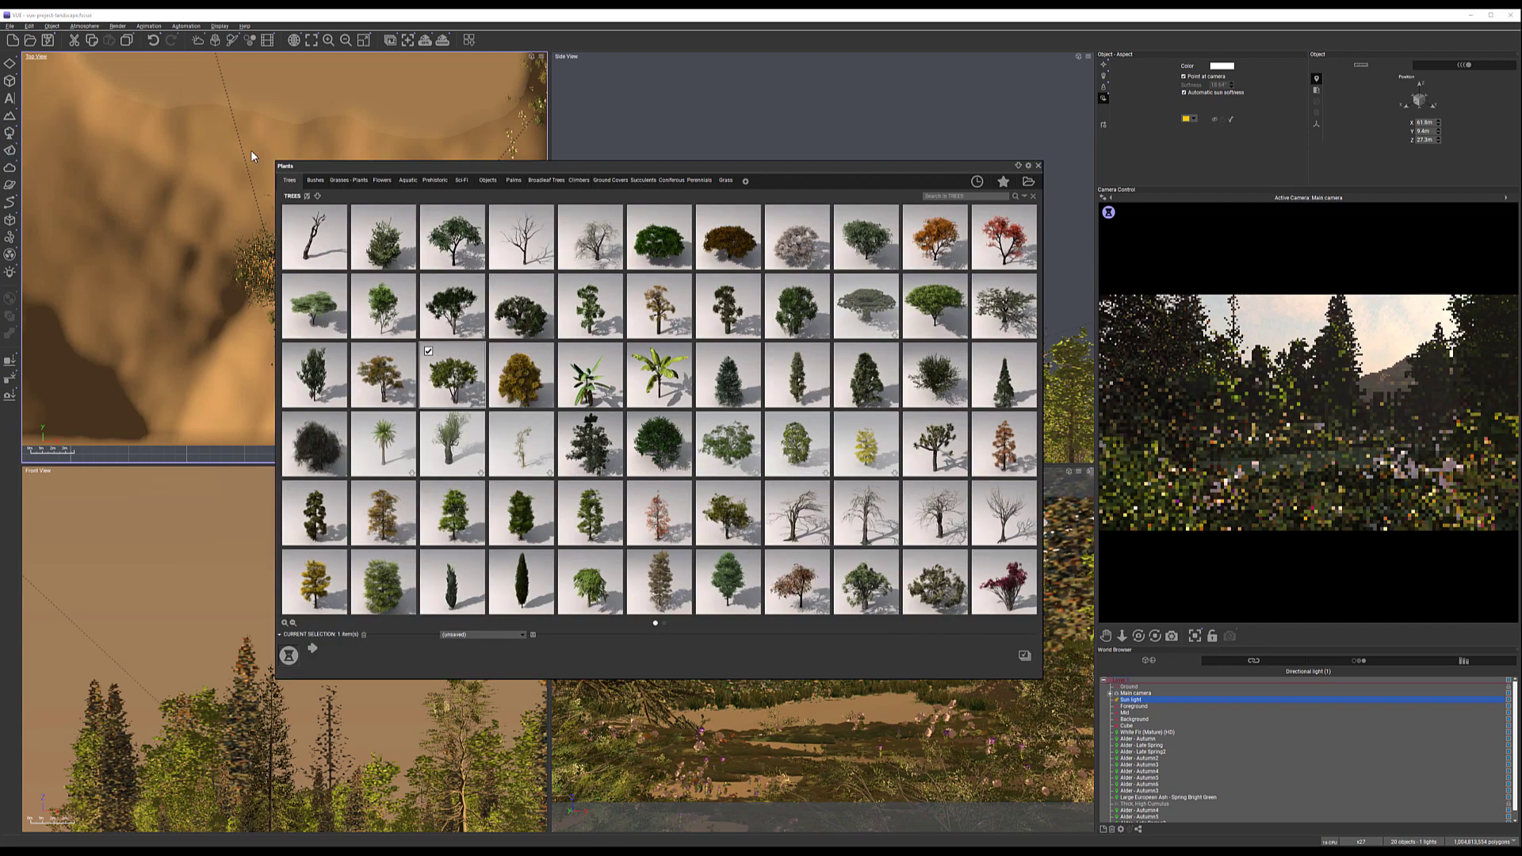
scroll(711, 483, "down", 1)
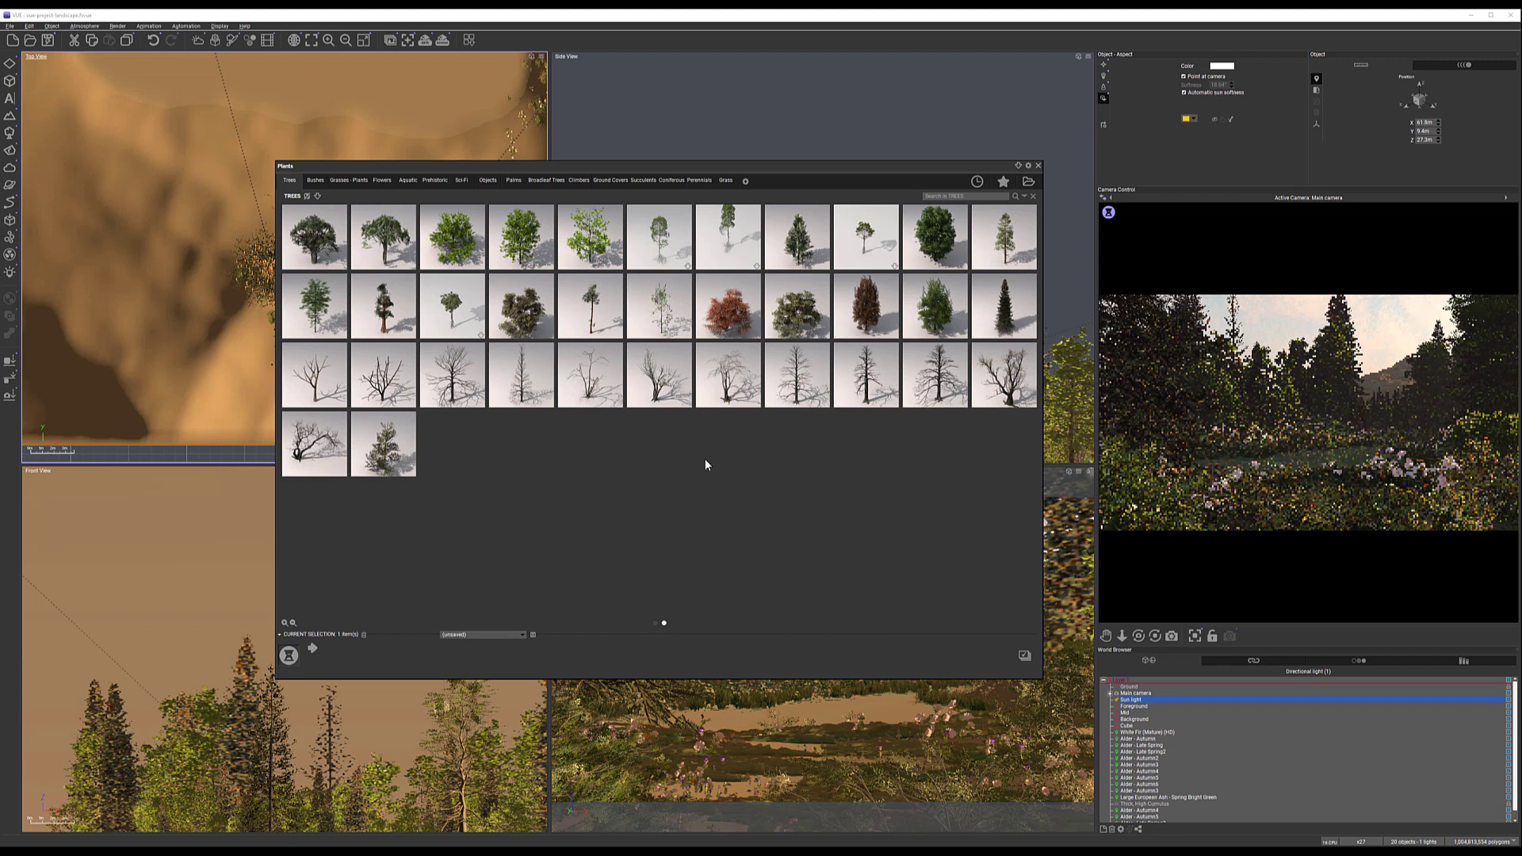
double_click(665, 387)
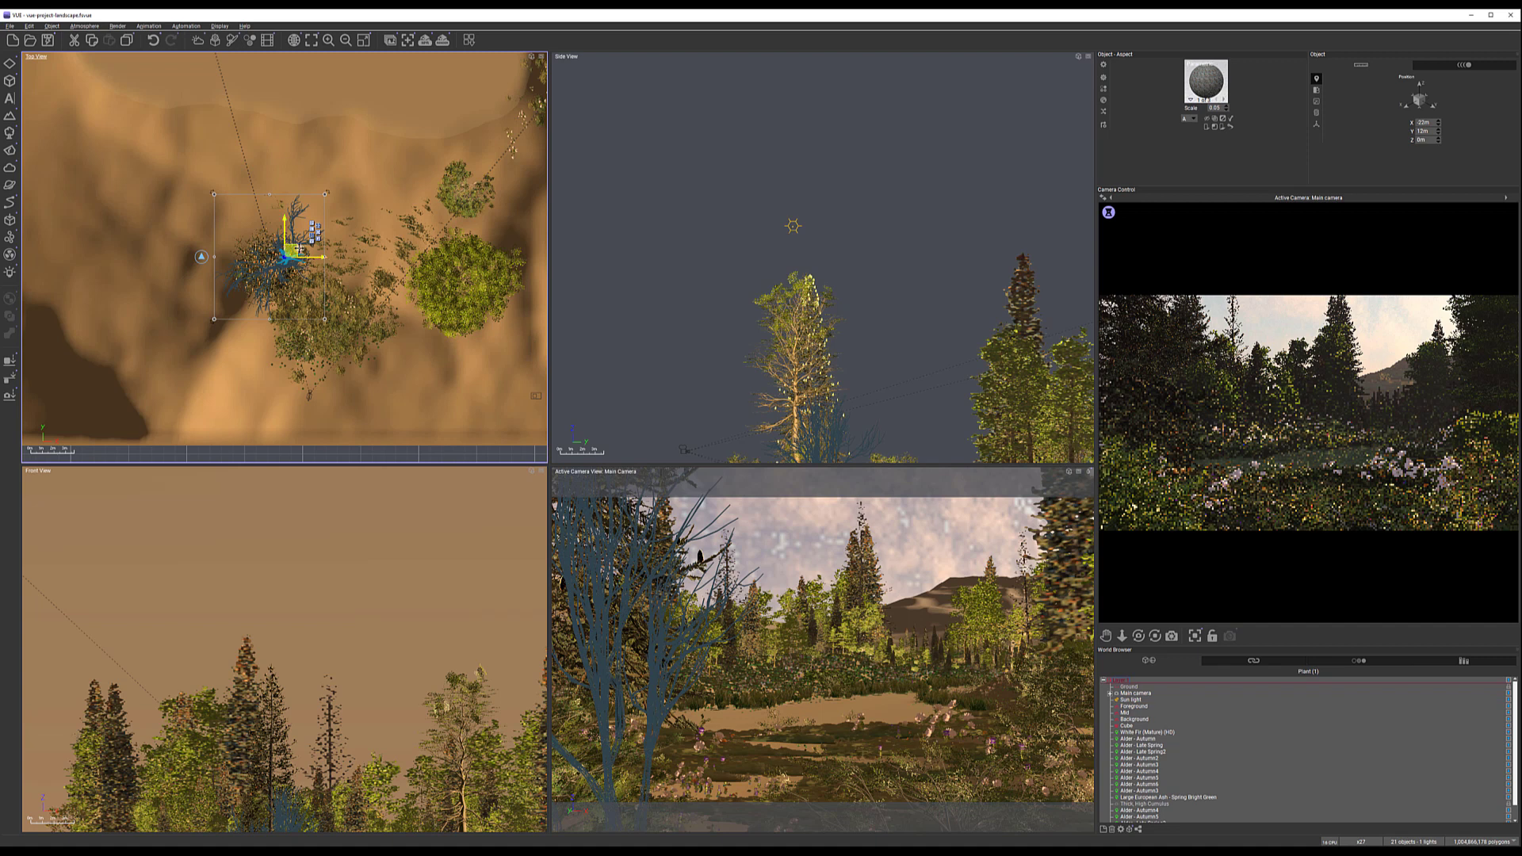
left_click_drag(291, 248, 345, 255)
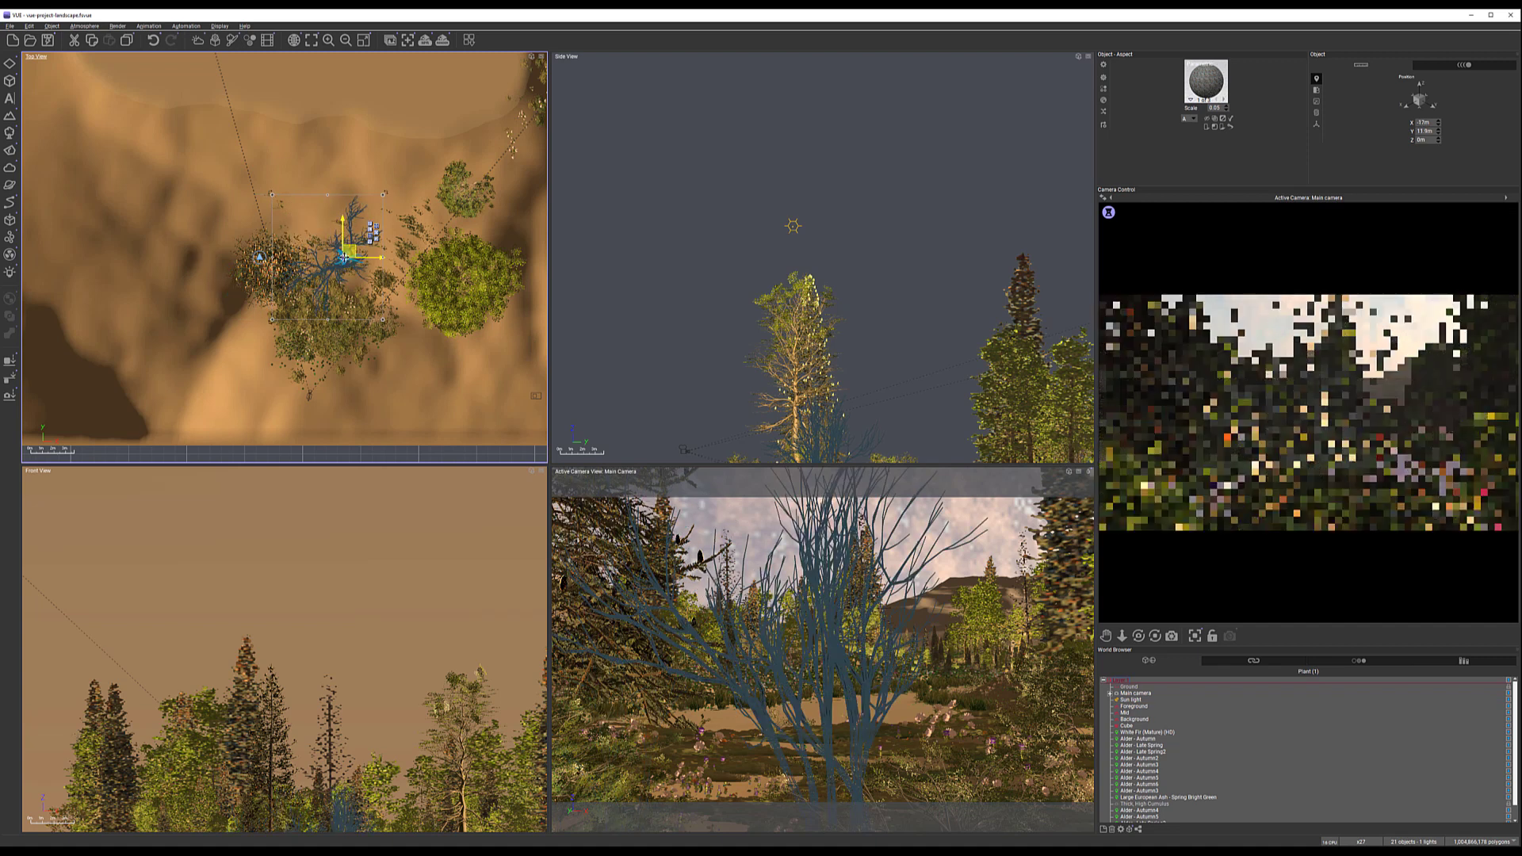
double_click(377, 129)
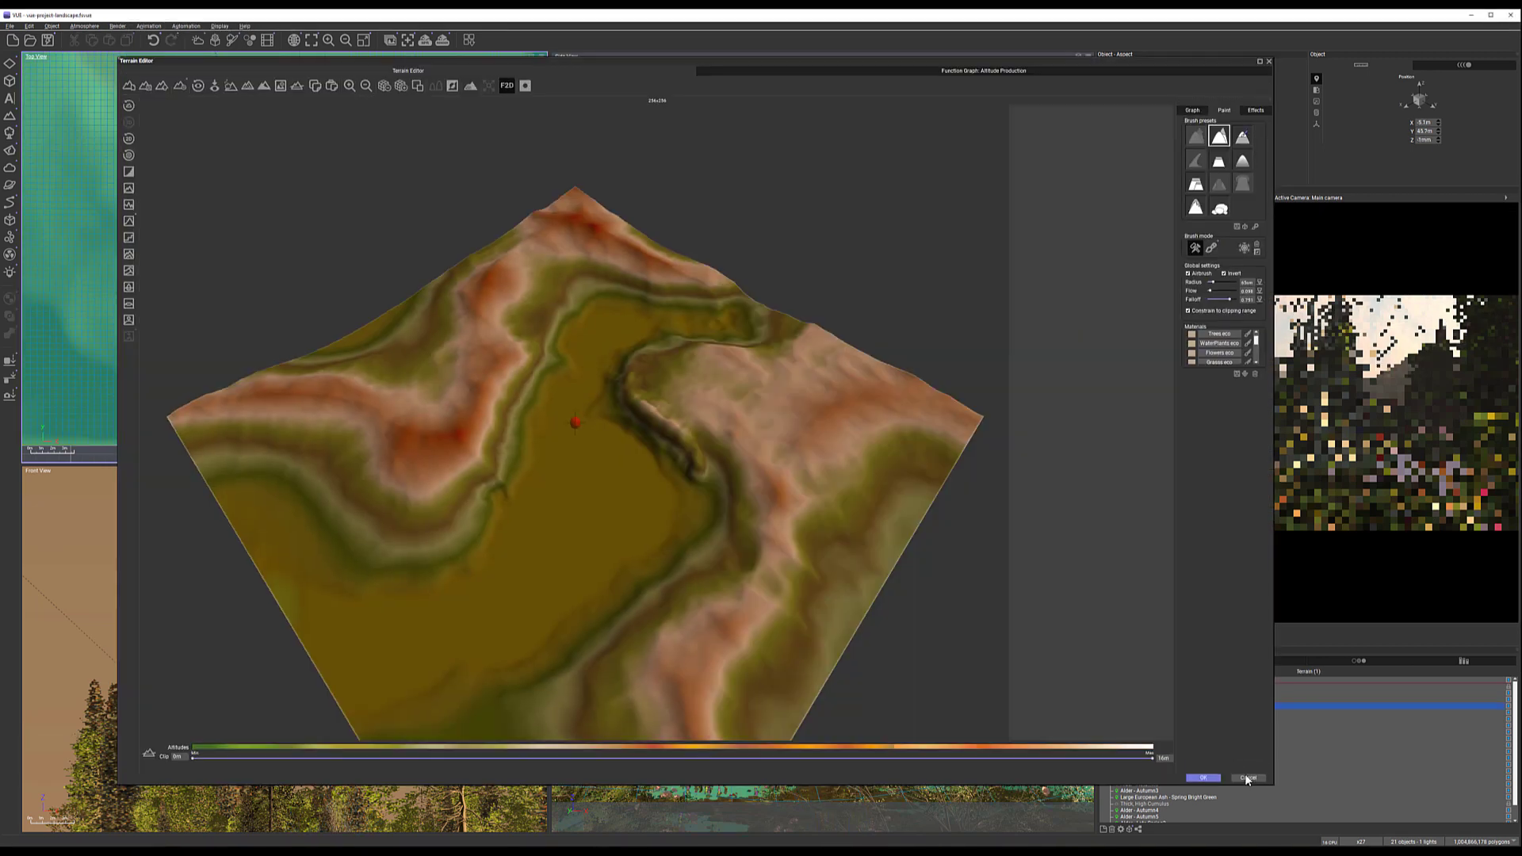
left_click(1246, 768)
Edit the winter tree's shape with shorter branches, more gnarl, a larger diameter and reduced droop, and apply it
scroll(1230, 772, "down", 1)
left_click(1150, 820)
right_click(1152, 819)
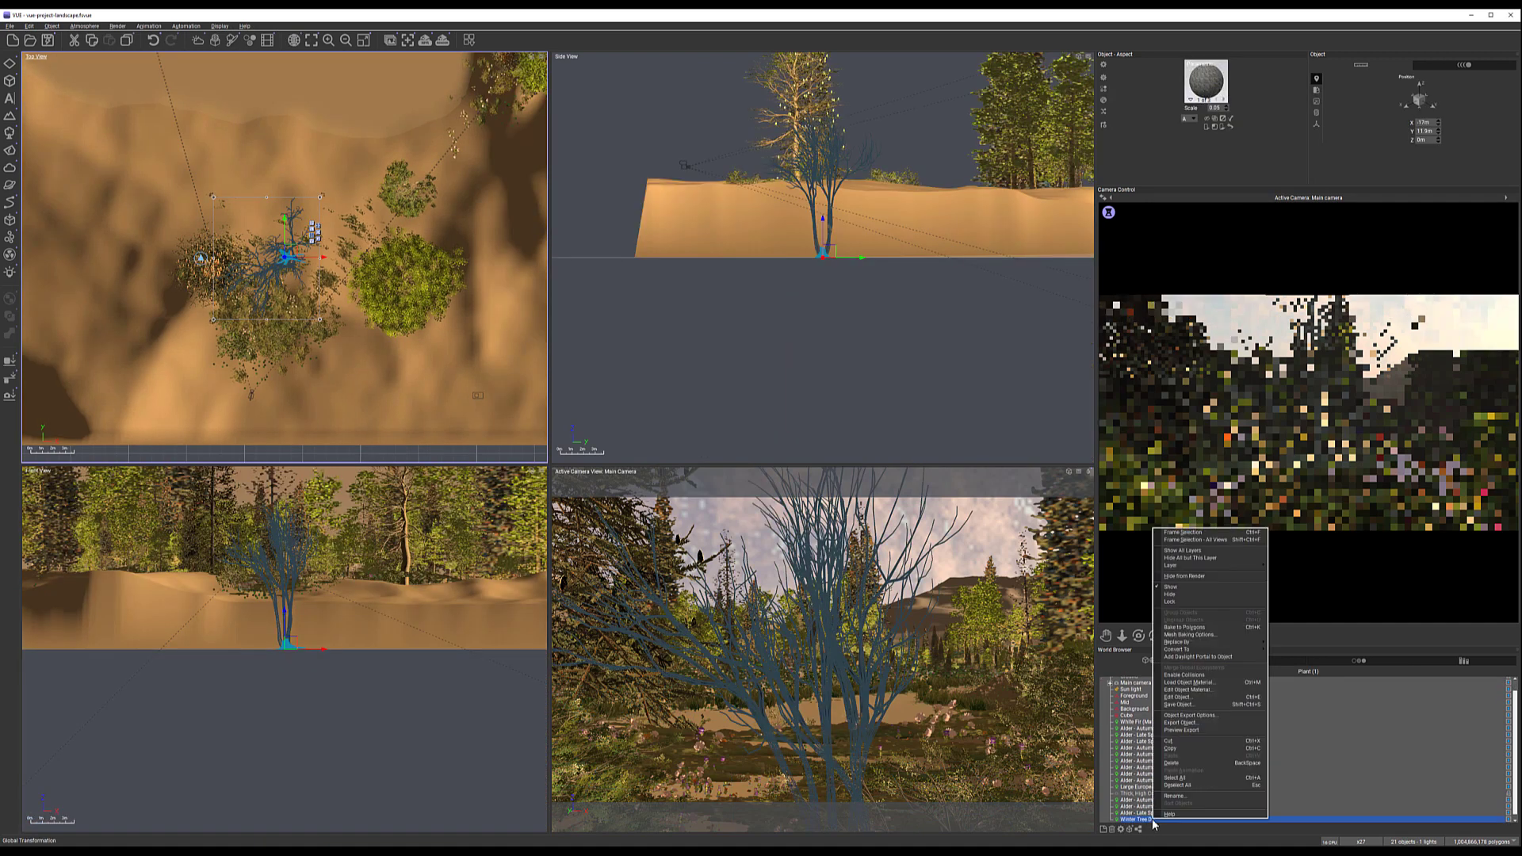
left_click(1209, 699)
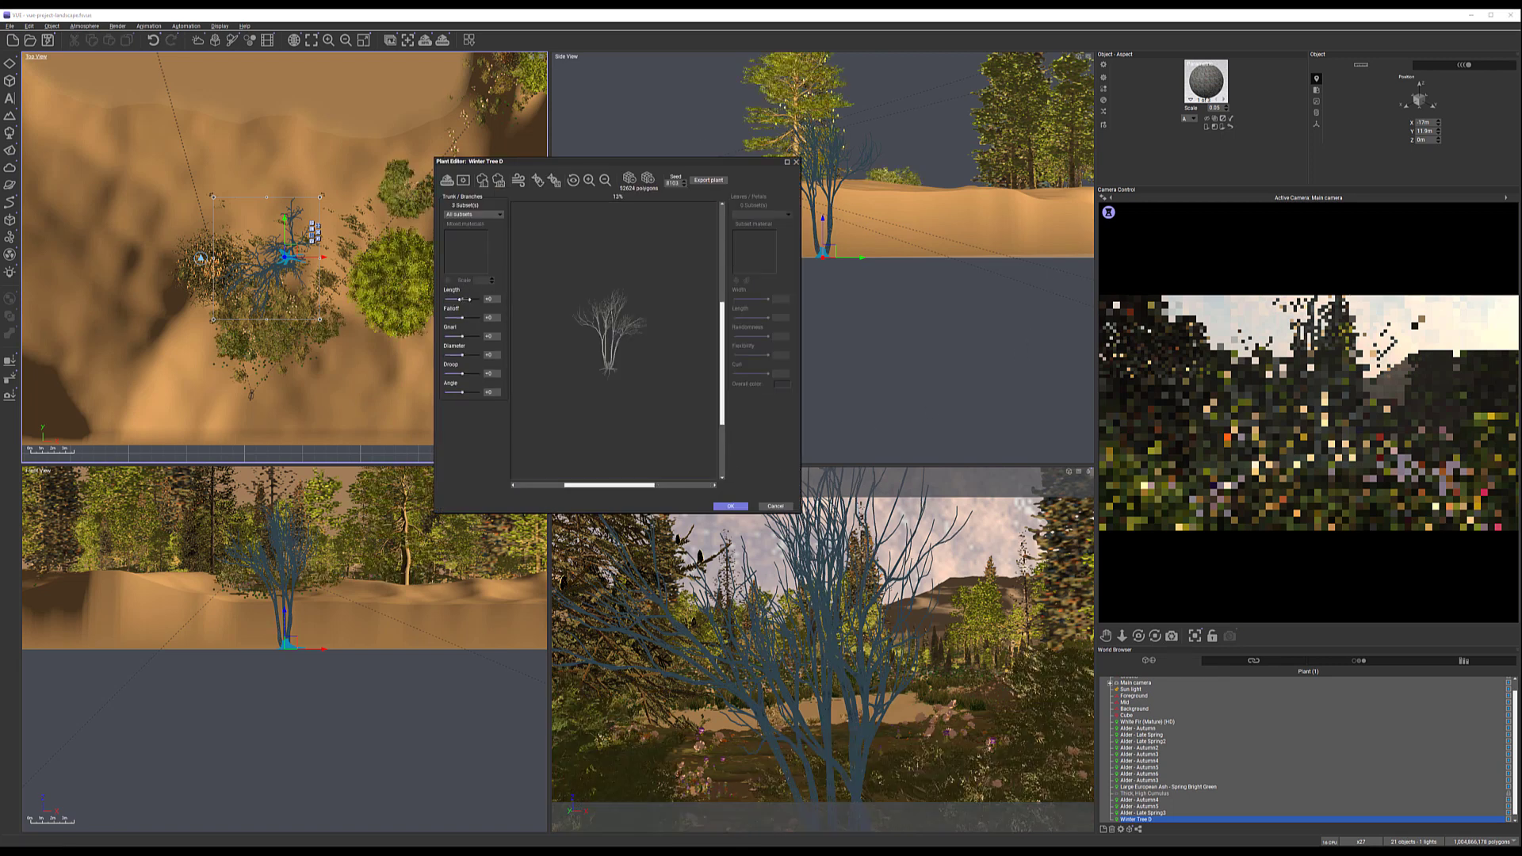
left_click_drag(461, 298, 479, 336)
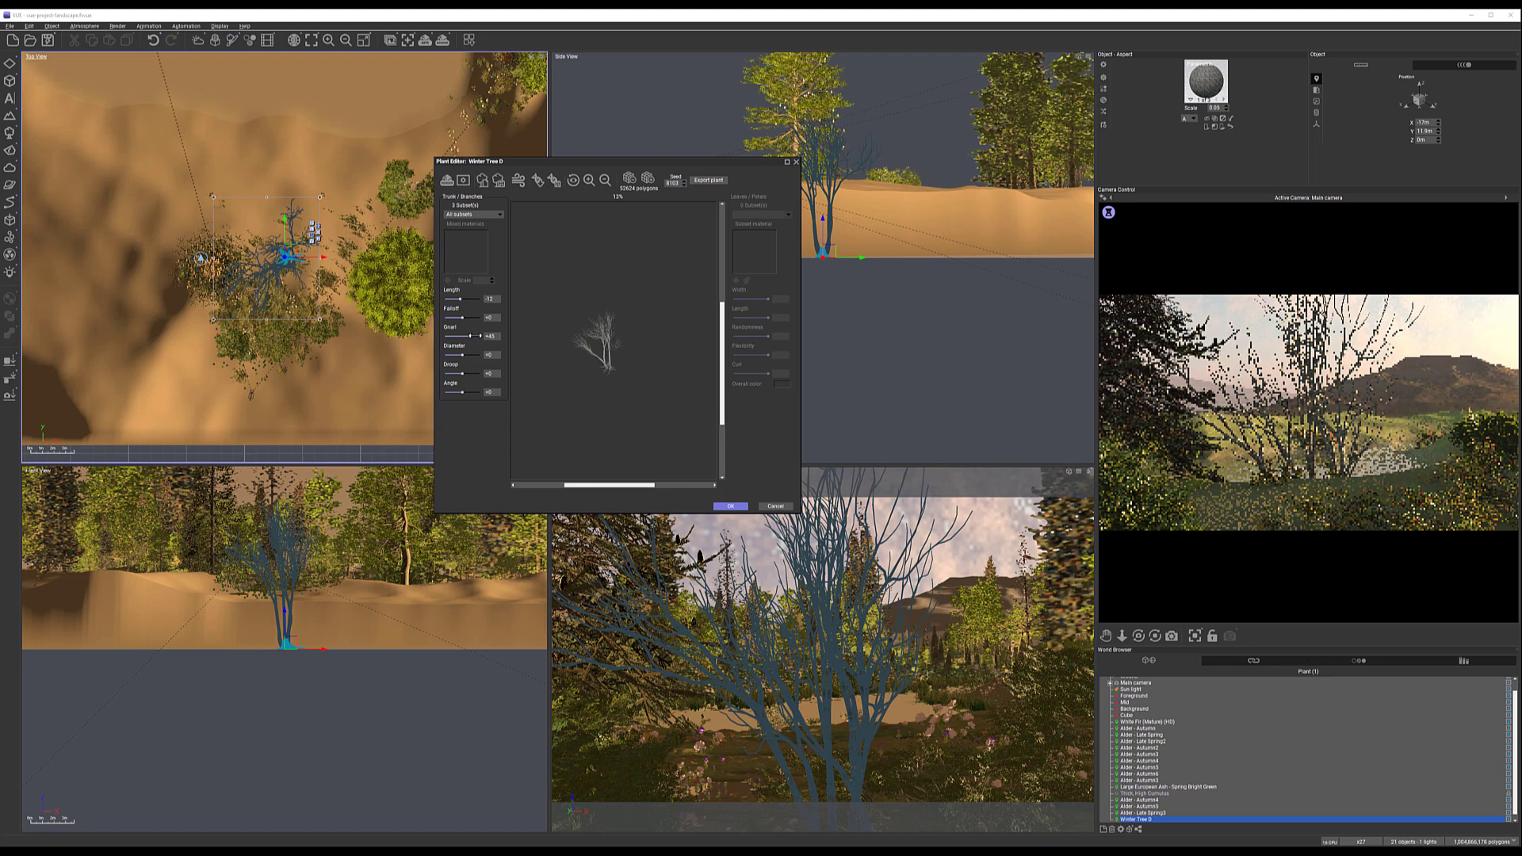
left_click_drag(467, 354, 476, 353)
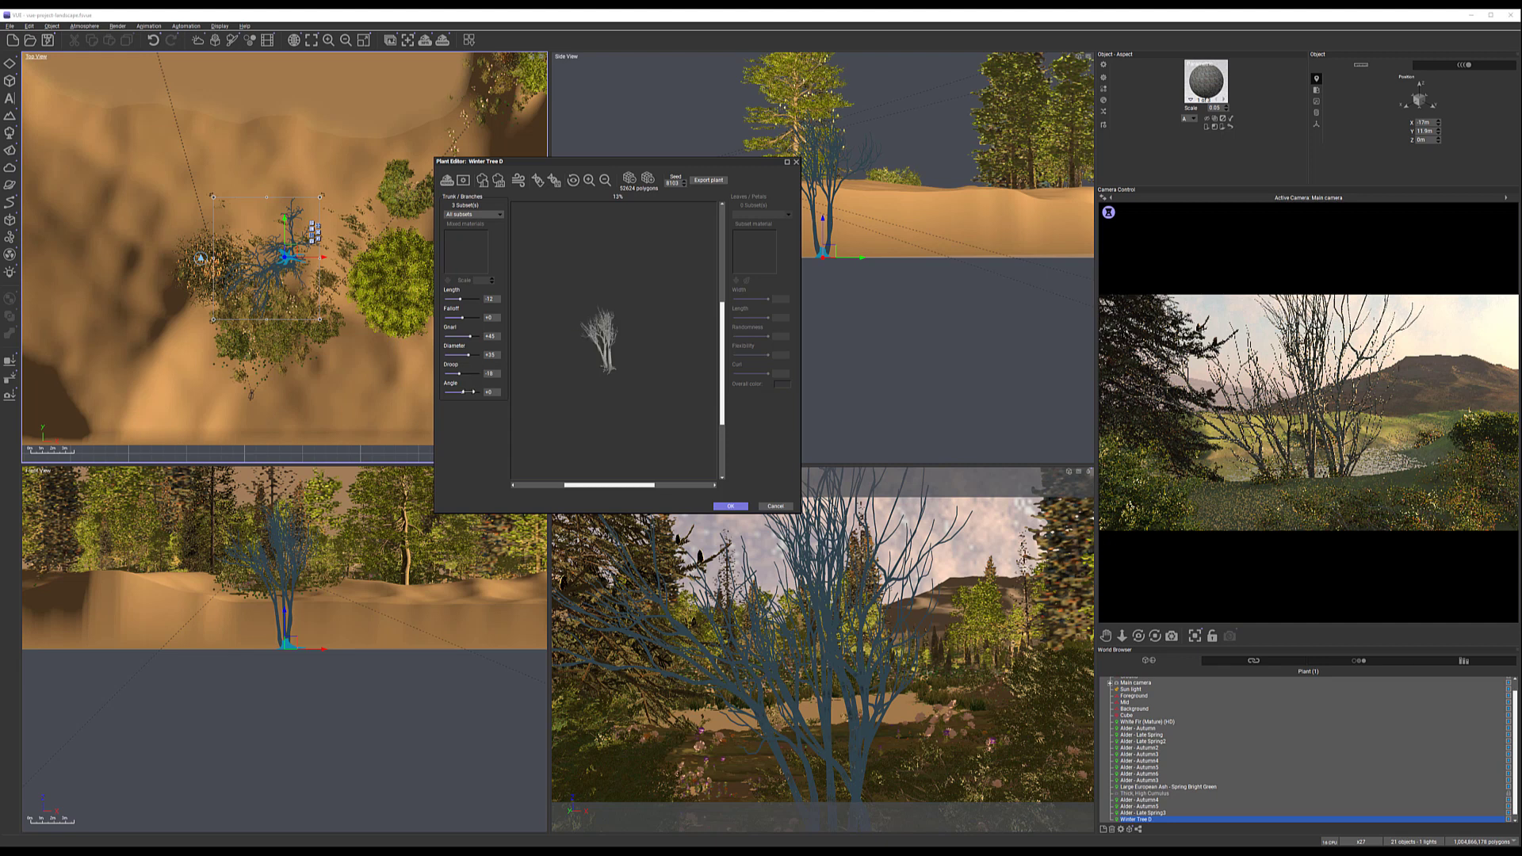
left_click(730, 506)
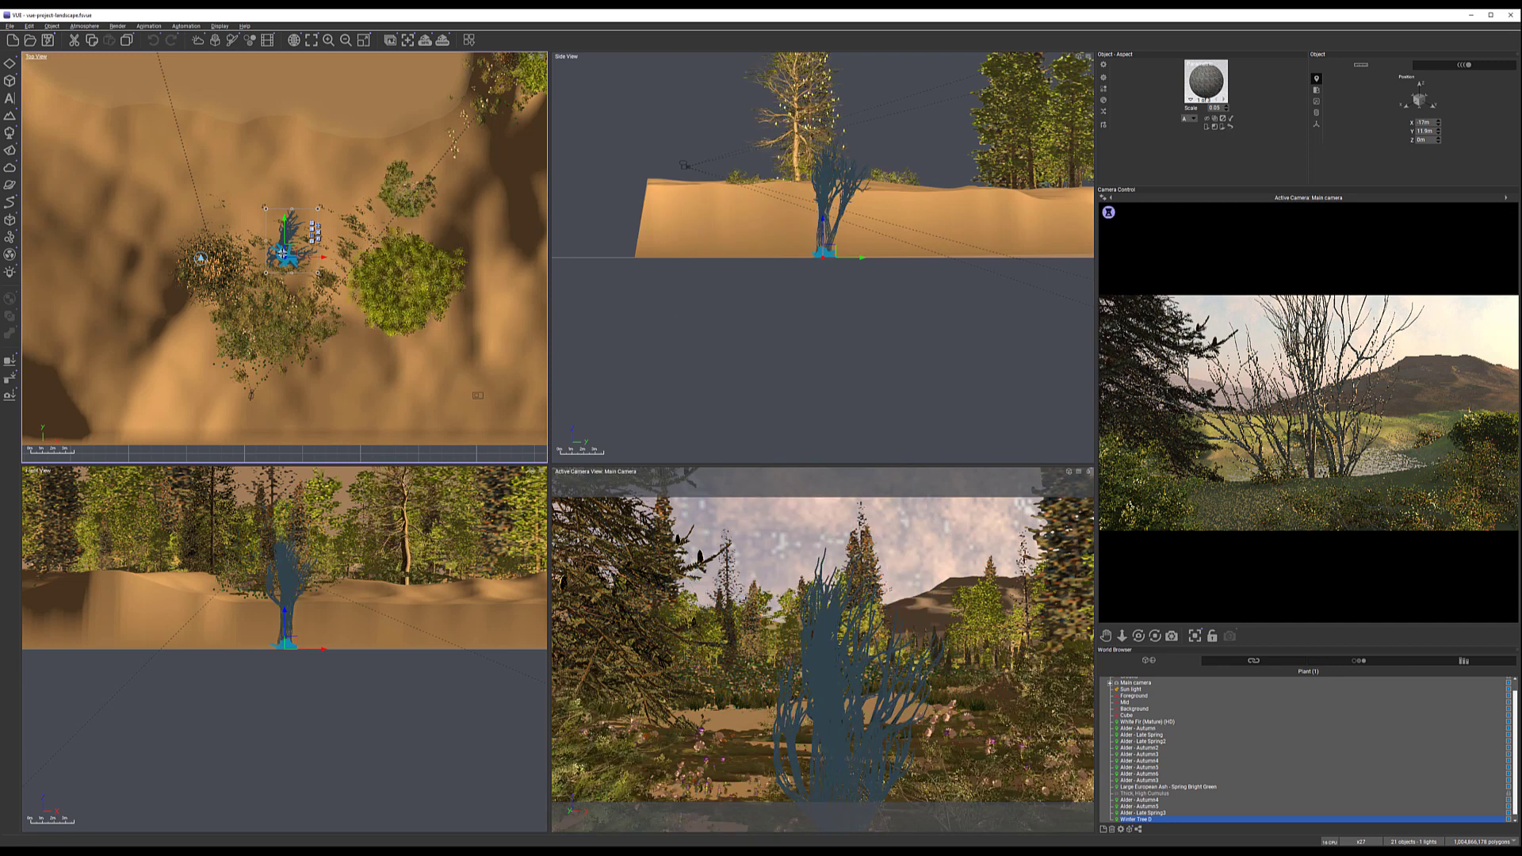
Lay the winter tree on its side with the branches pointing east, raise it and move it to the flower clump's northwest side
left_click(306, 642)
left_click_drag(321, 660, 244, 562)
left_click(367, 313)
left_click_drag(362, 274, 337, 309)
left_click_drag(238, 255, 205, 220)
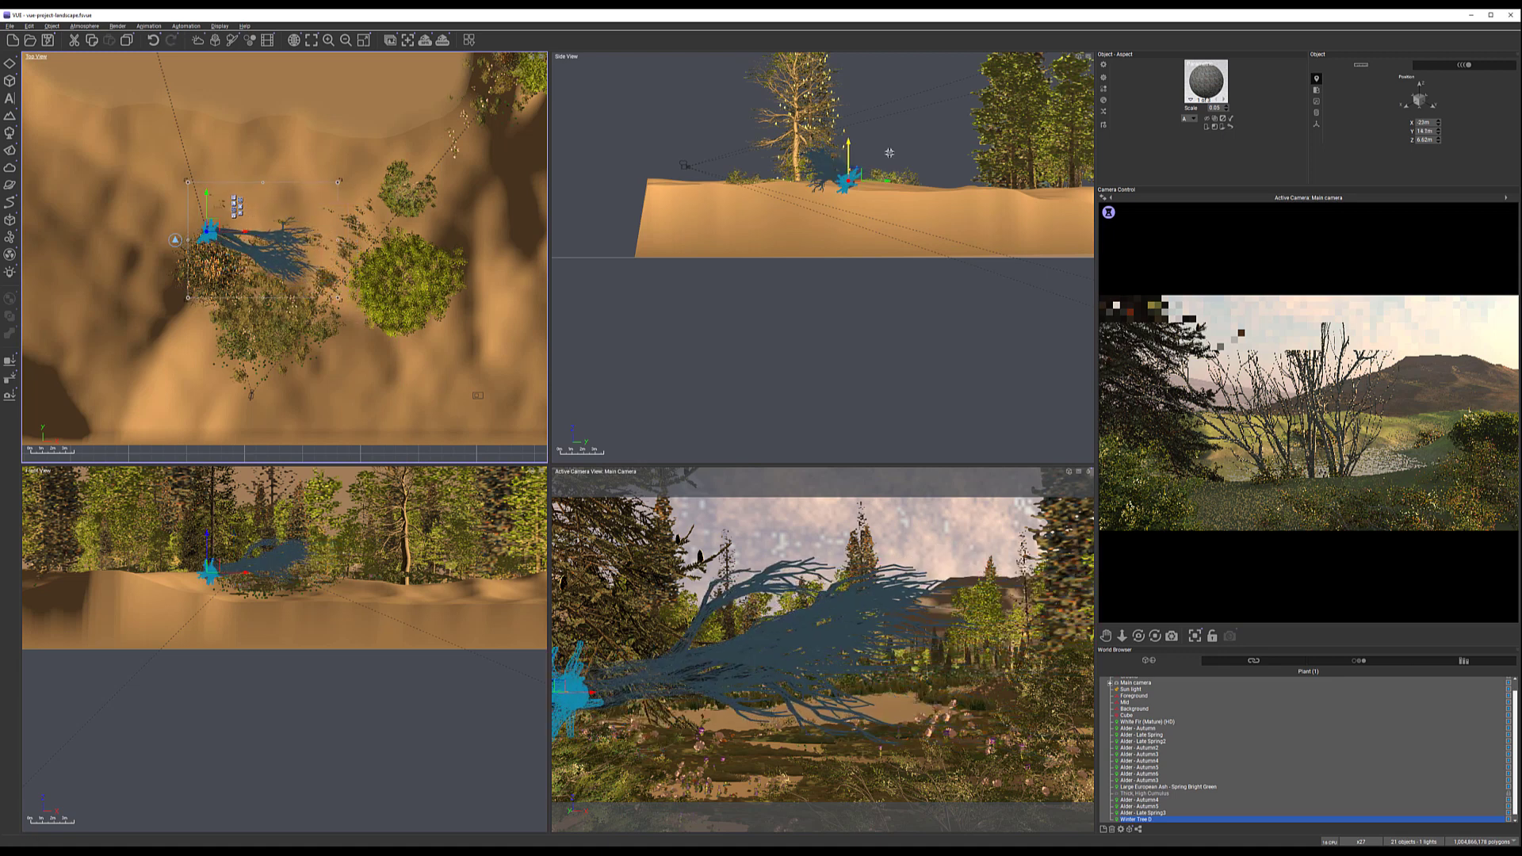
Tilt the fallen tree slightly and lower its base to about 3.3 m
left_click(857, 178)
left_click_drag(857, 177, 911, 250)
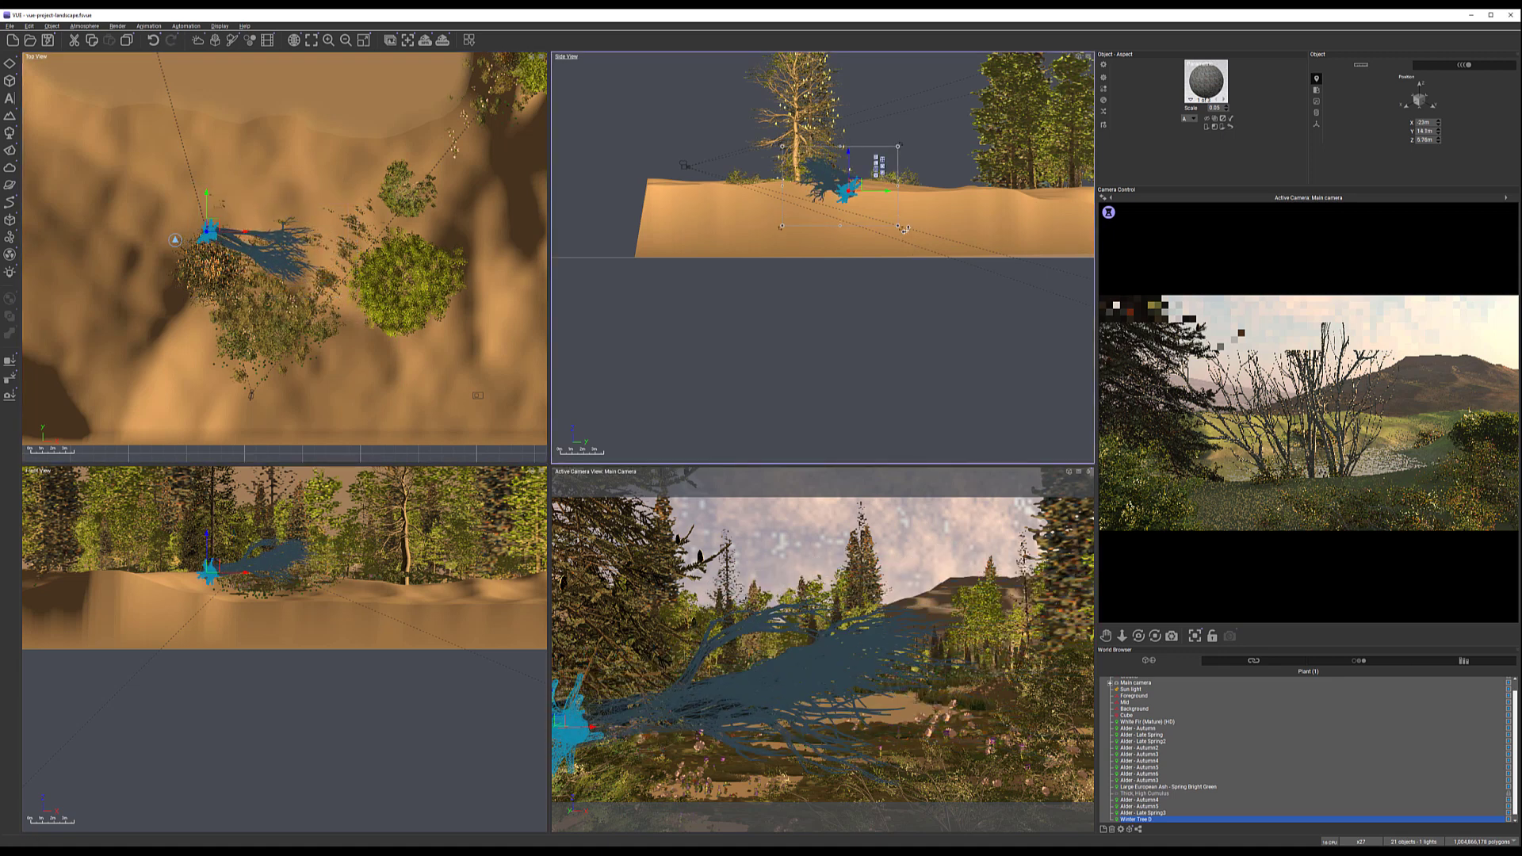
left_click_drag(848, 182, 845, 213)
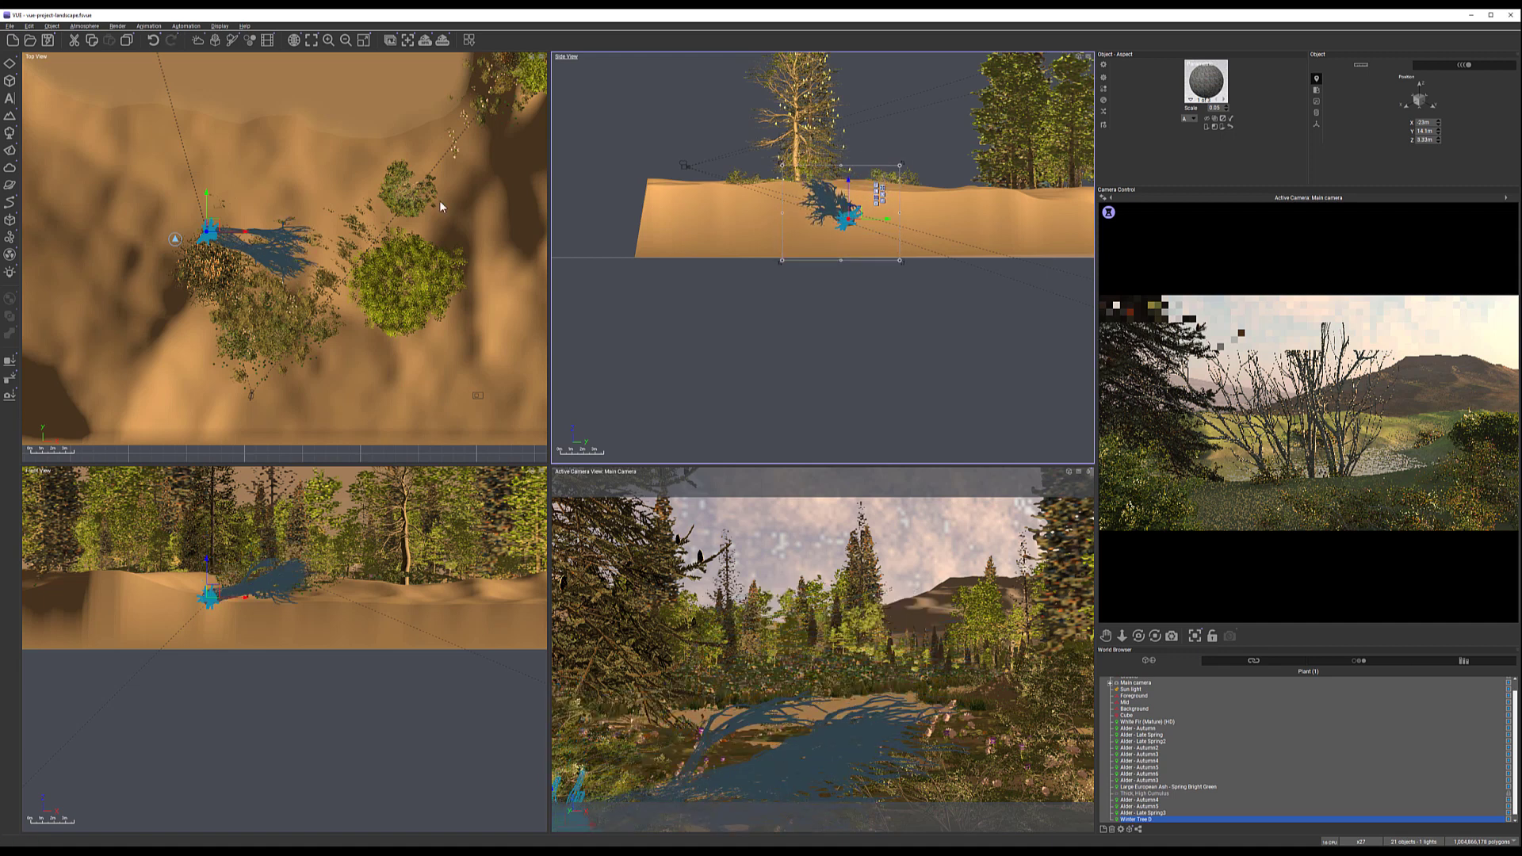
Shift the fallen tree slightly northwest, turn its branches a little southward and refresh the camera preview
left_click_drag(222, 231, 198, 215)
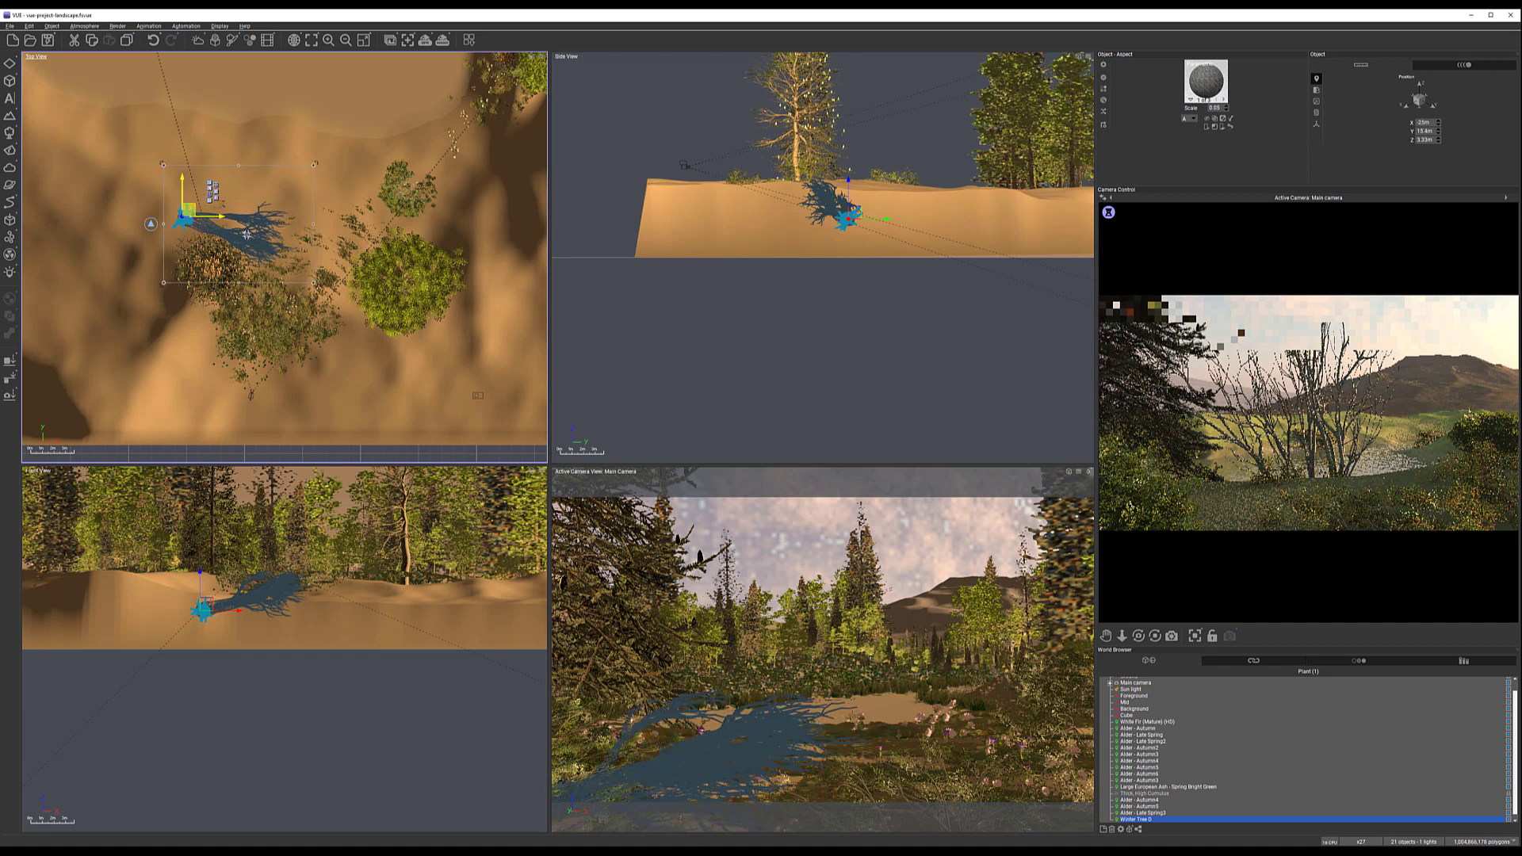
left_click_drag(321, 303, 320, 311)
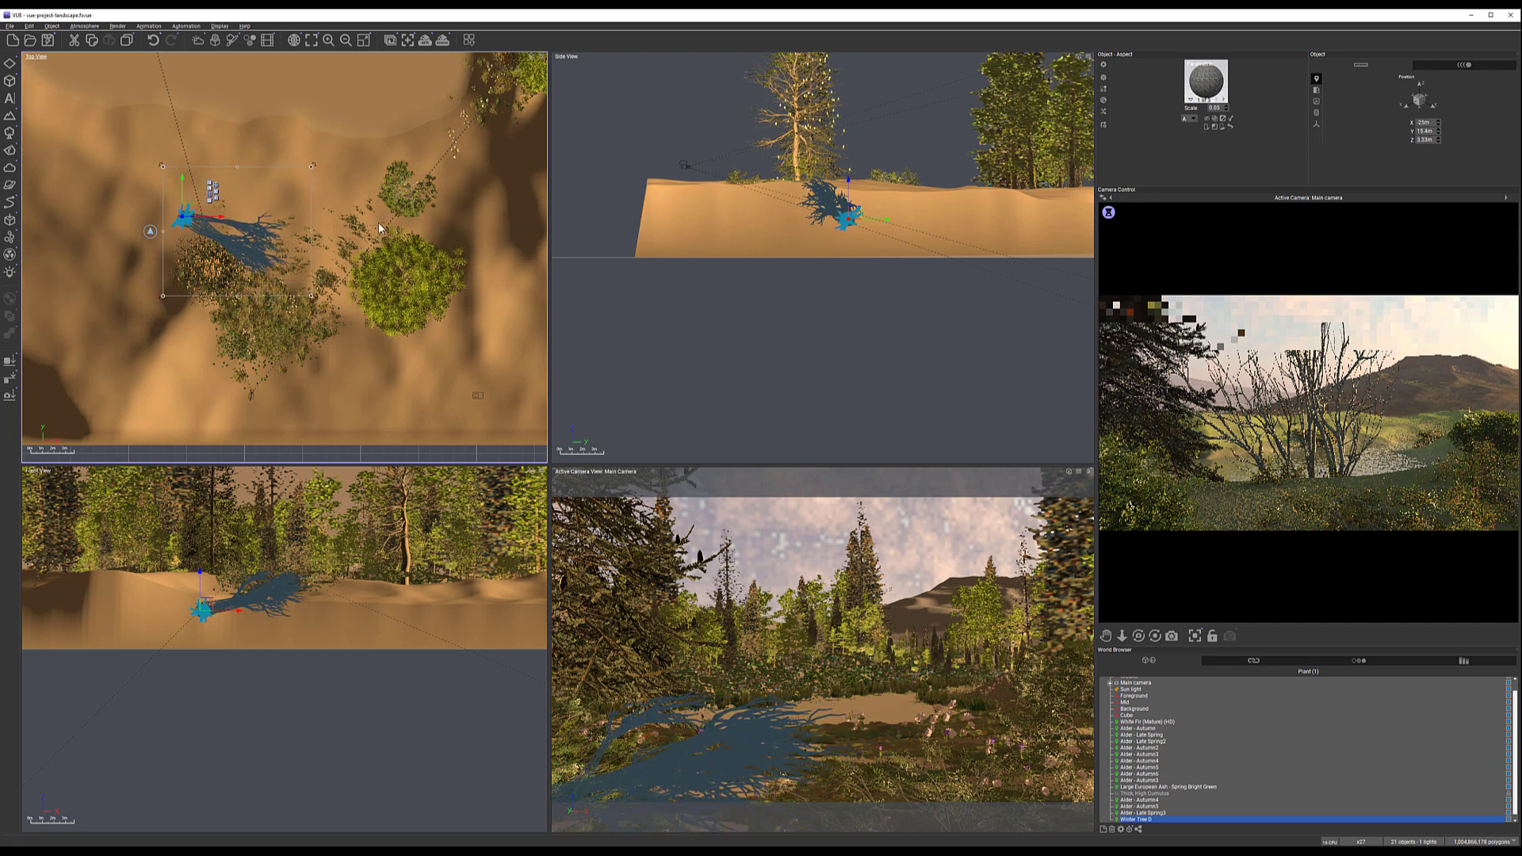
right_click(1359, 493)
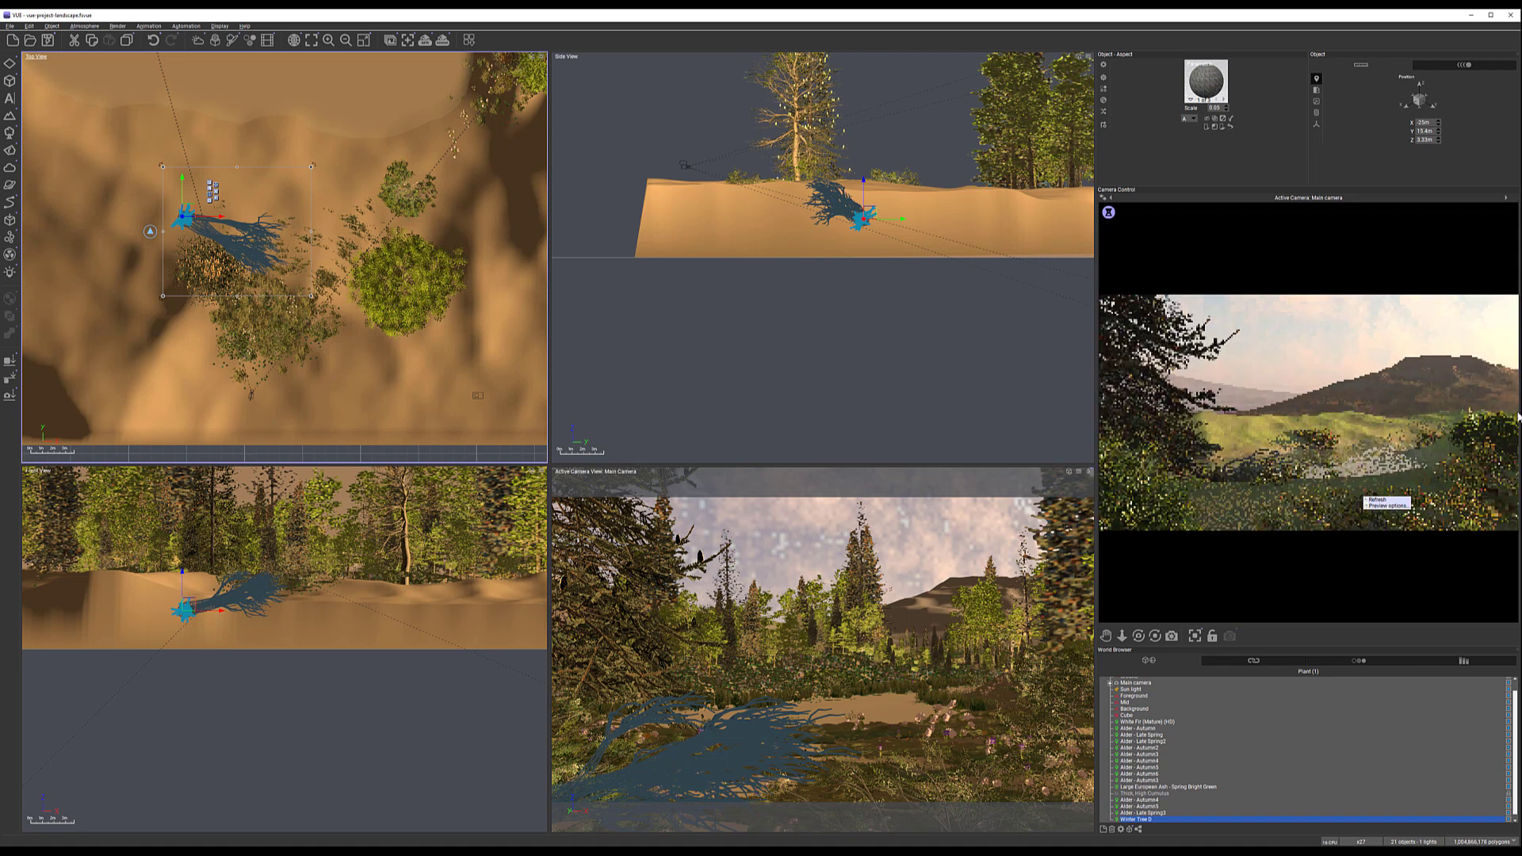
left_click(1072, 475)
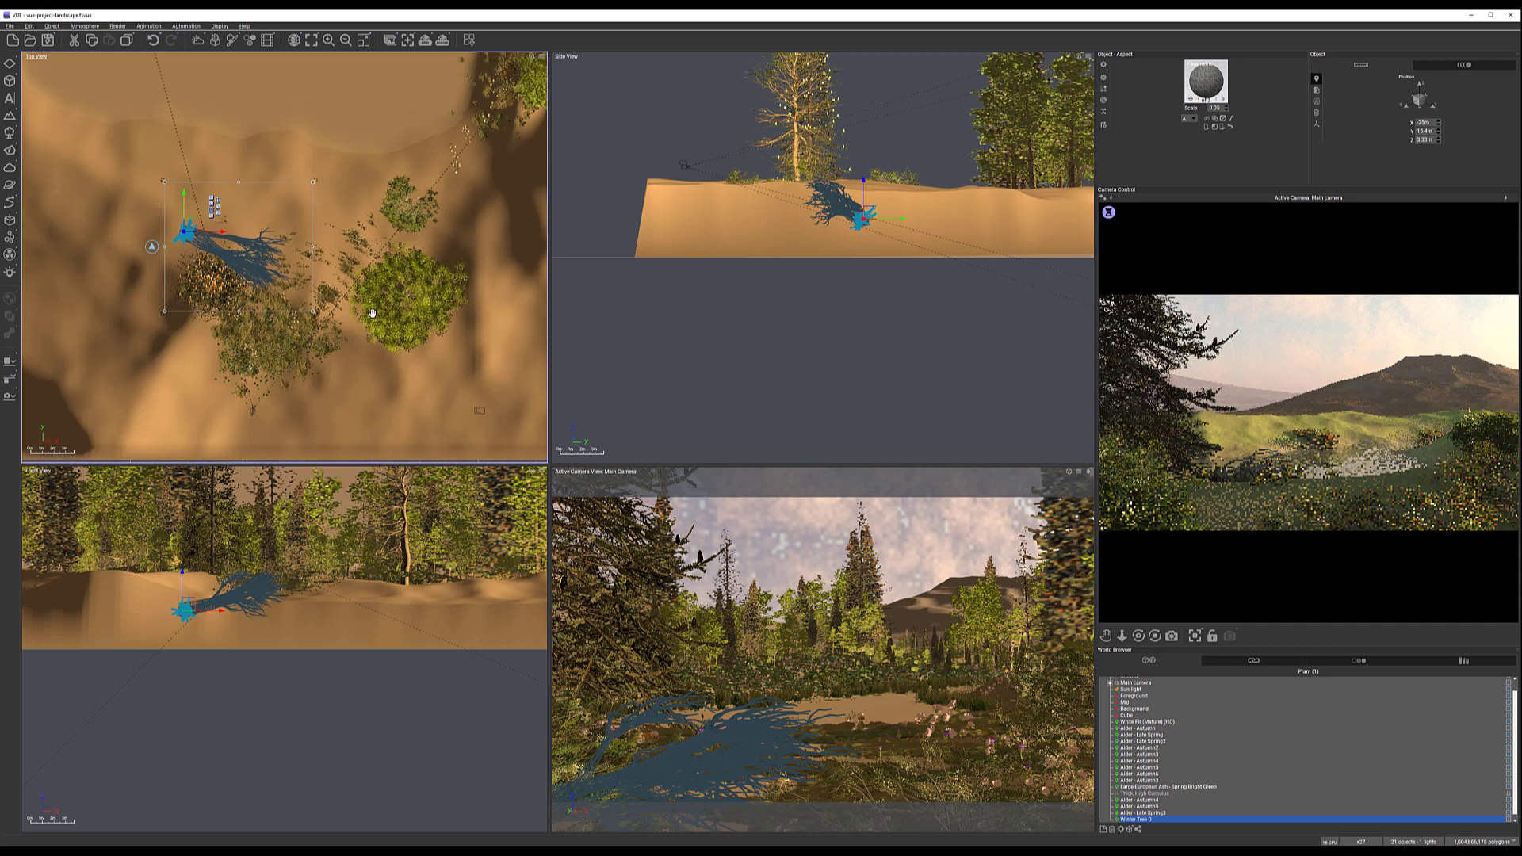
scroll(411, 271, "down", 5)
scroll(411, 271, "down", 2)
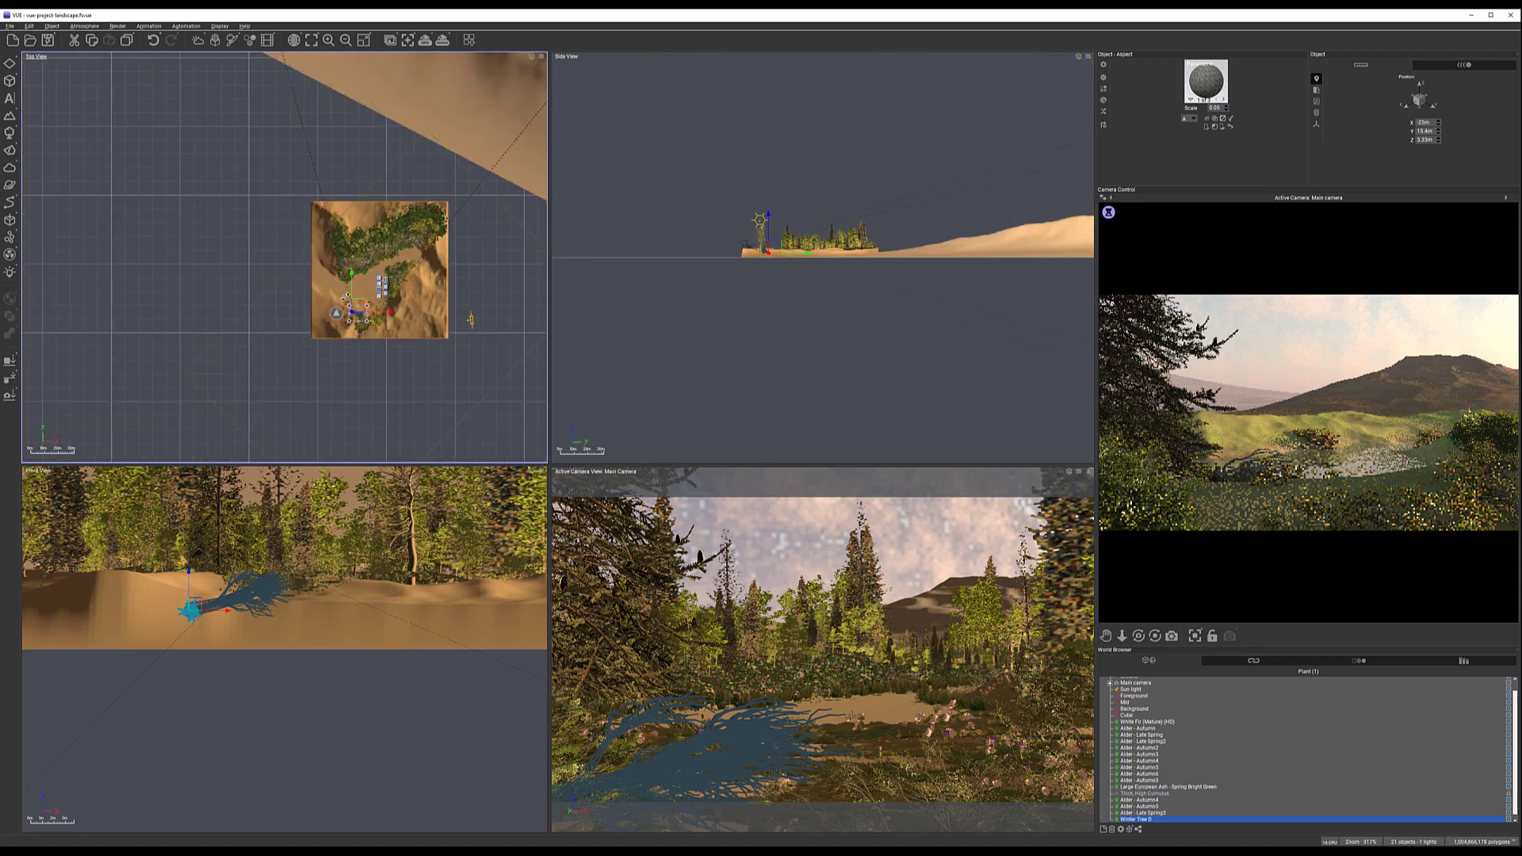
scroll(331, 296, "up", 10)
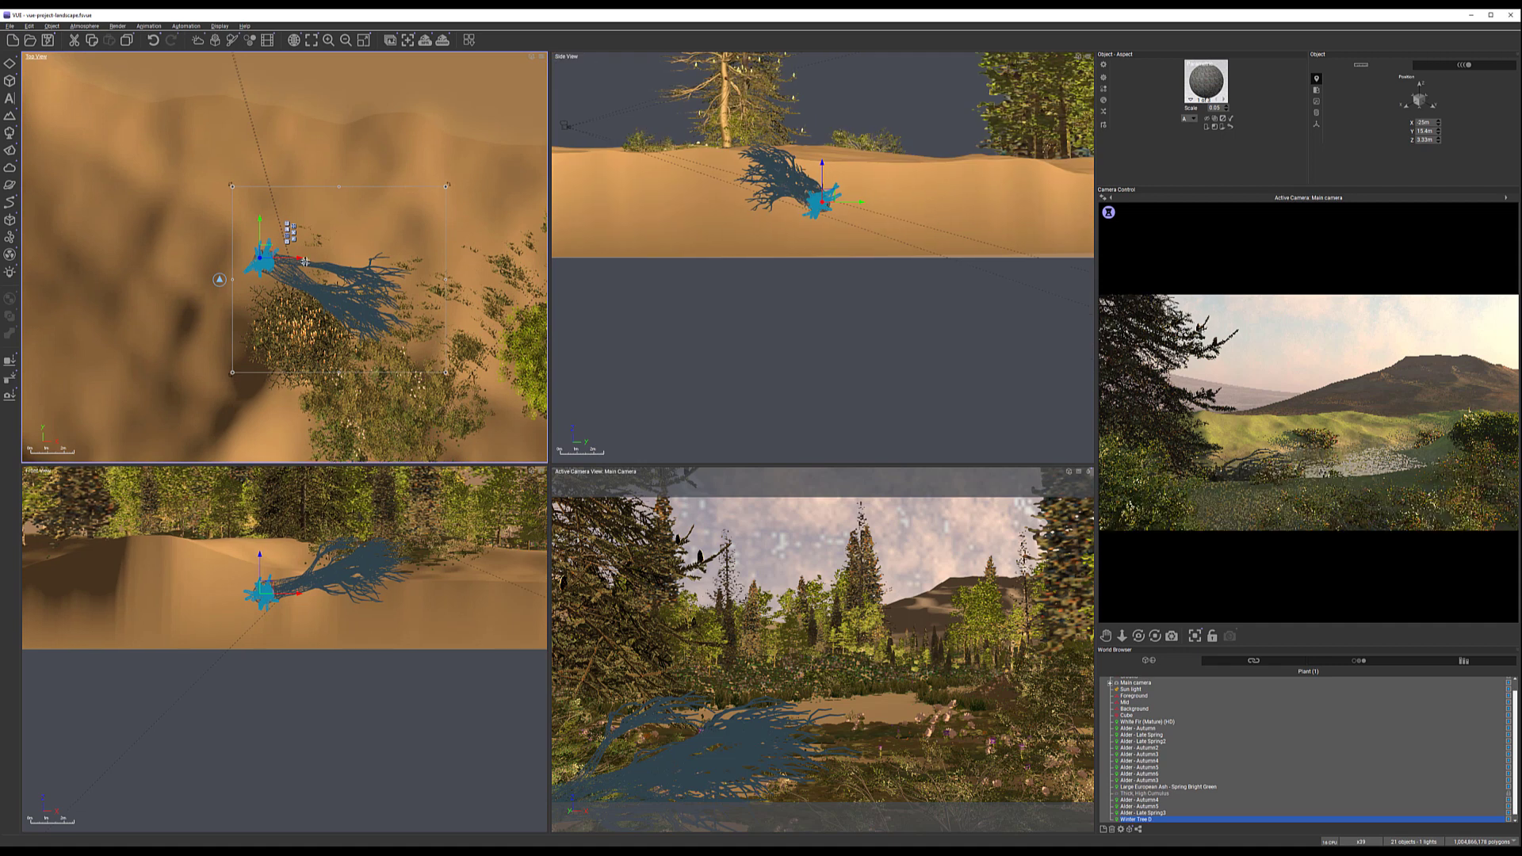
Shift the fallen tree slightly east and south, raise it a little and refresh the camera preview
left_click_drag(291, 253, 325, 259)
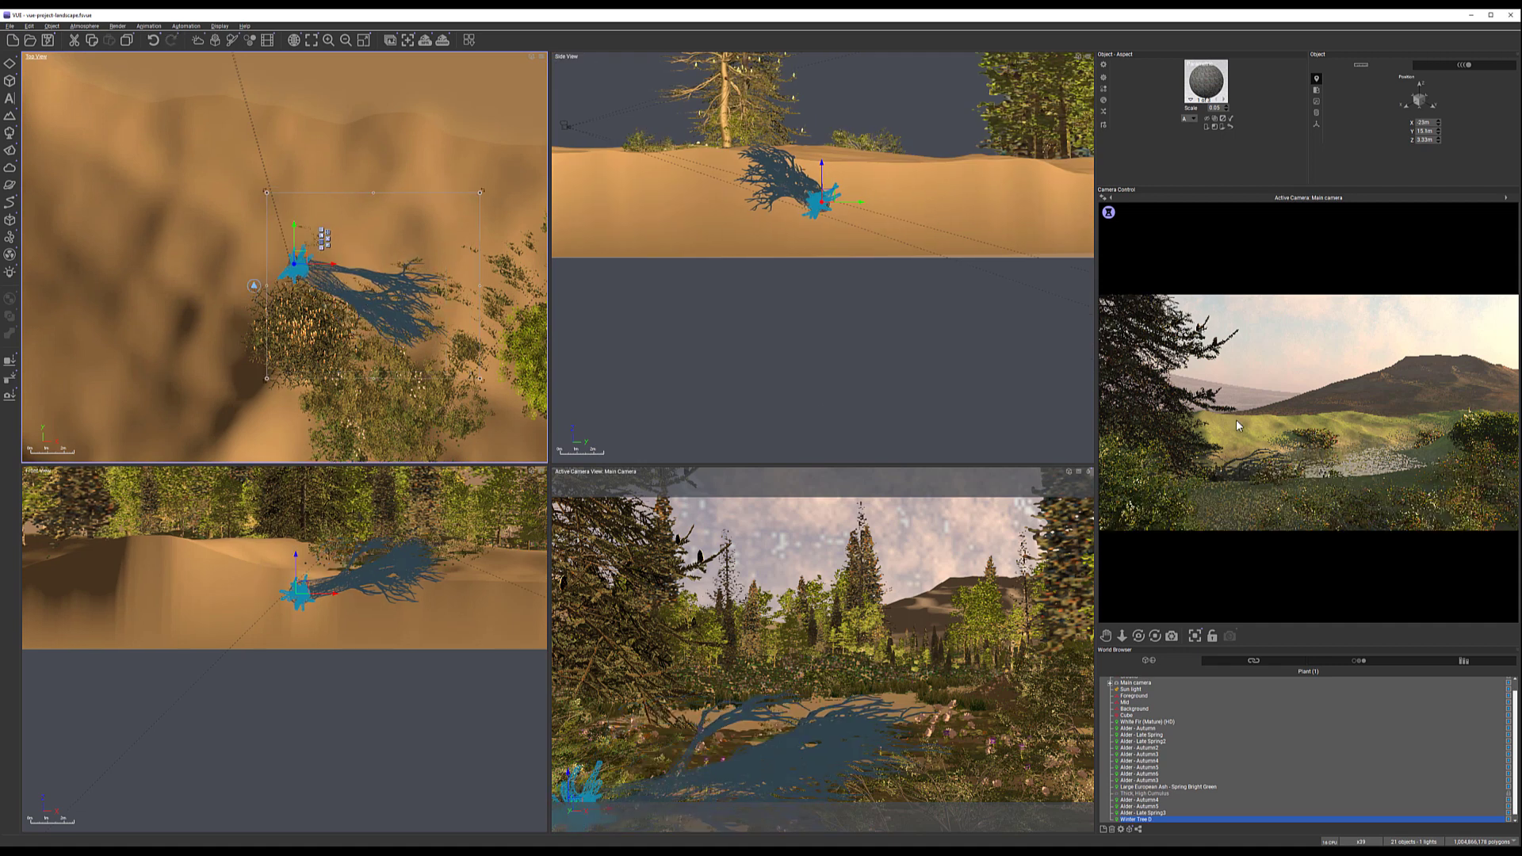
right_click(1284, 432)
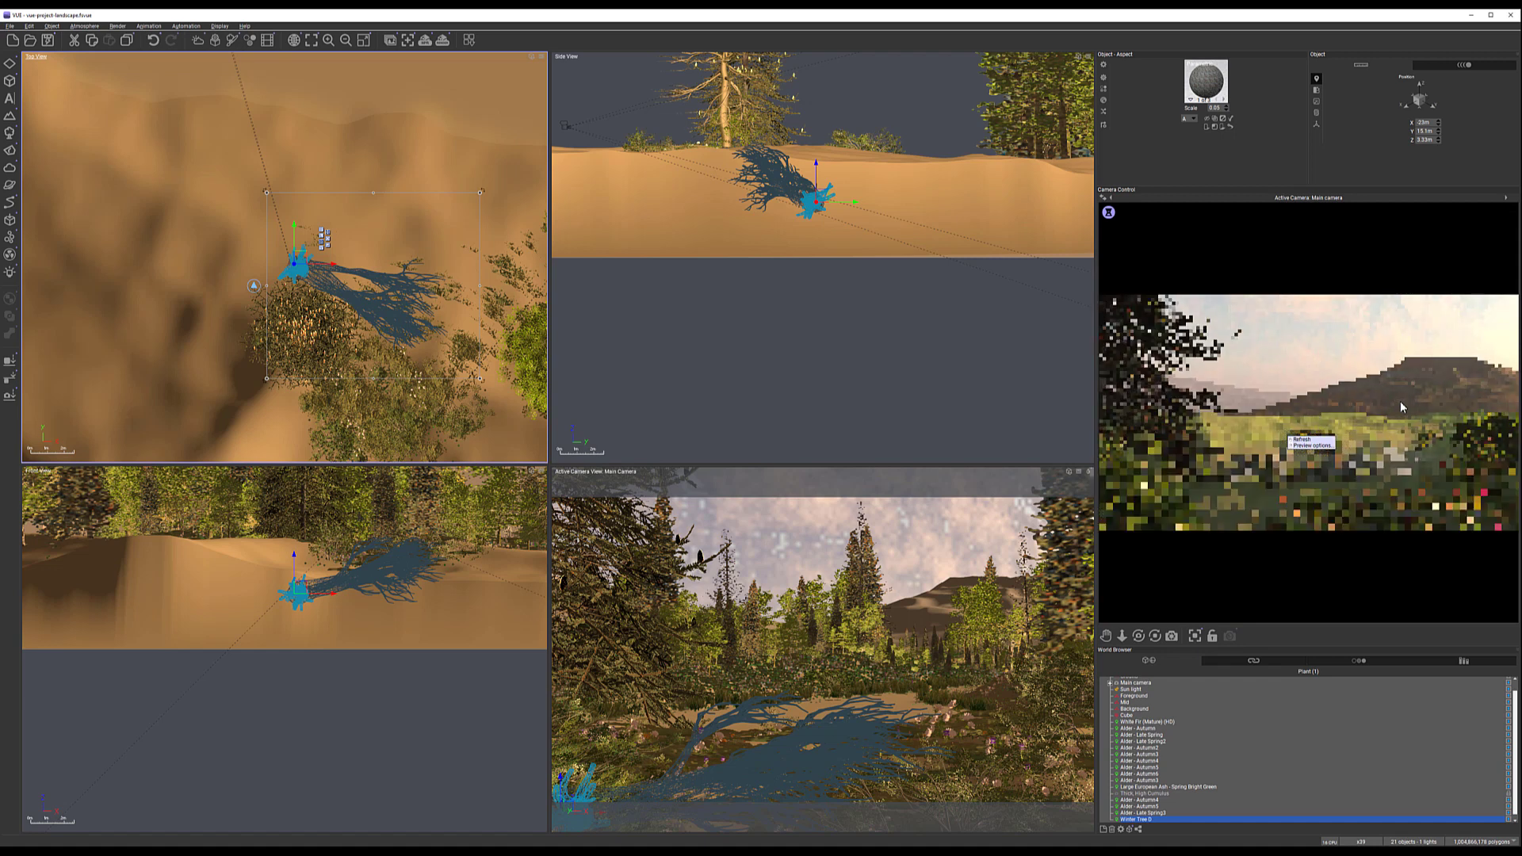
left_click_drag(295, 264, 287, 304)
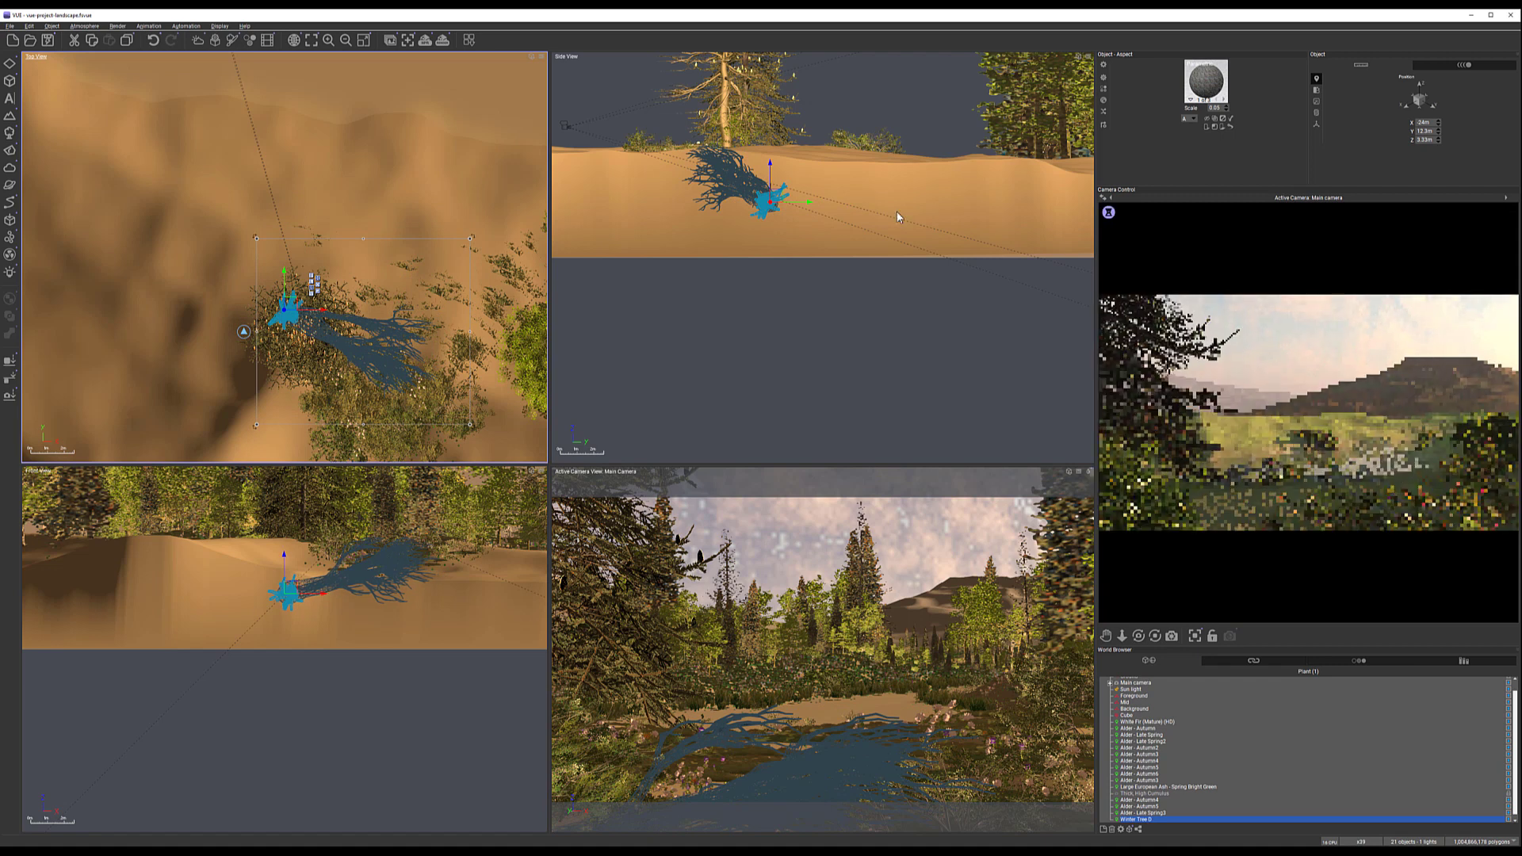
left_click_drag(781, 195, 781, 182)
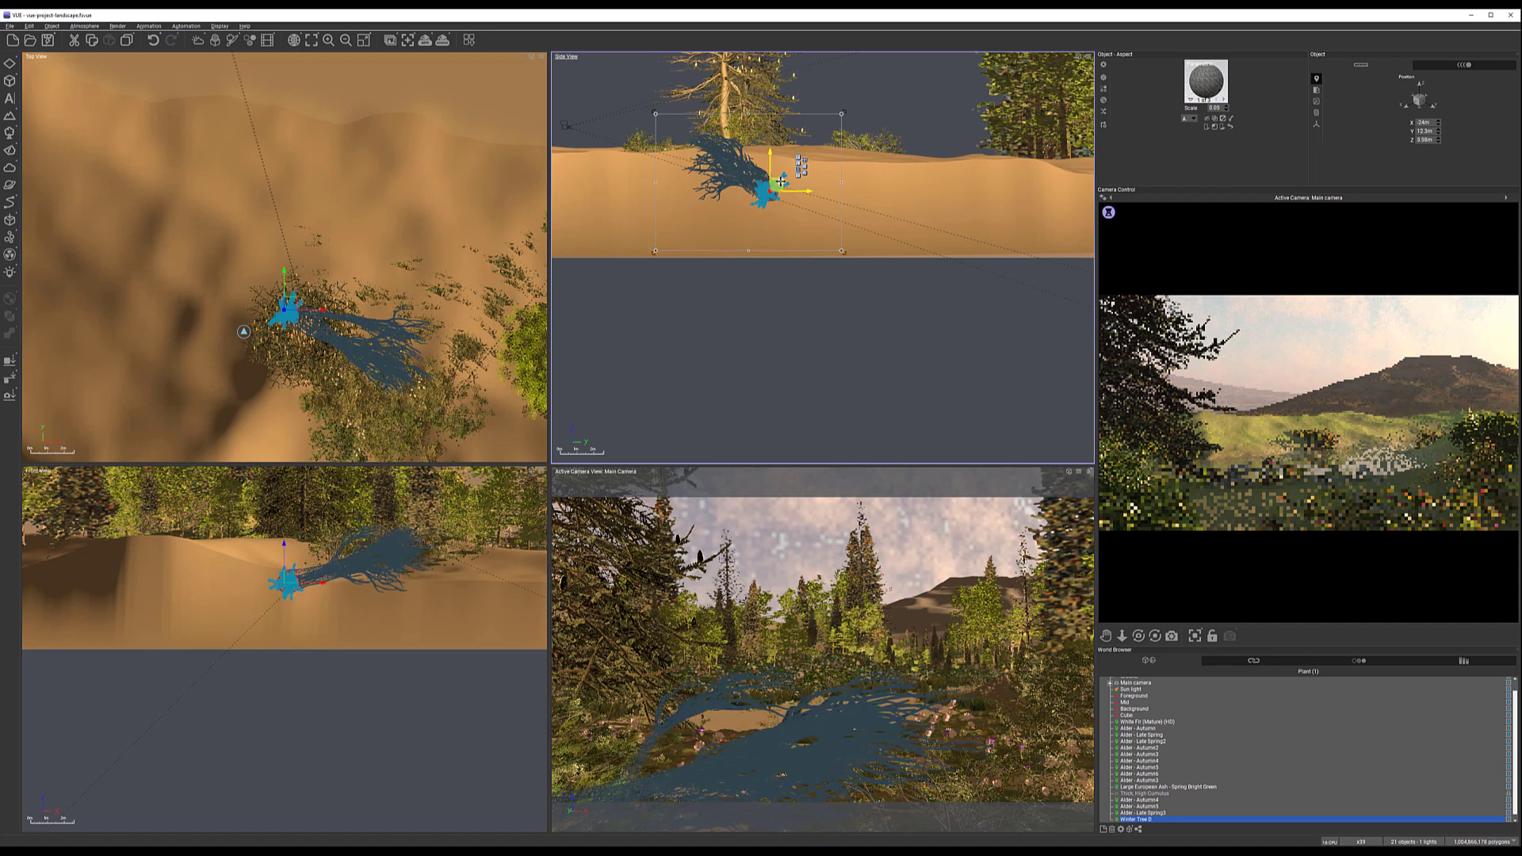
Edit the winter tree's shape with gnarl at about +70, a much smaller diameter and adjusted droop, and apply it
right_click(334, 336)
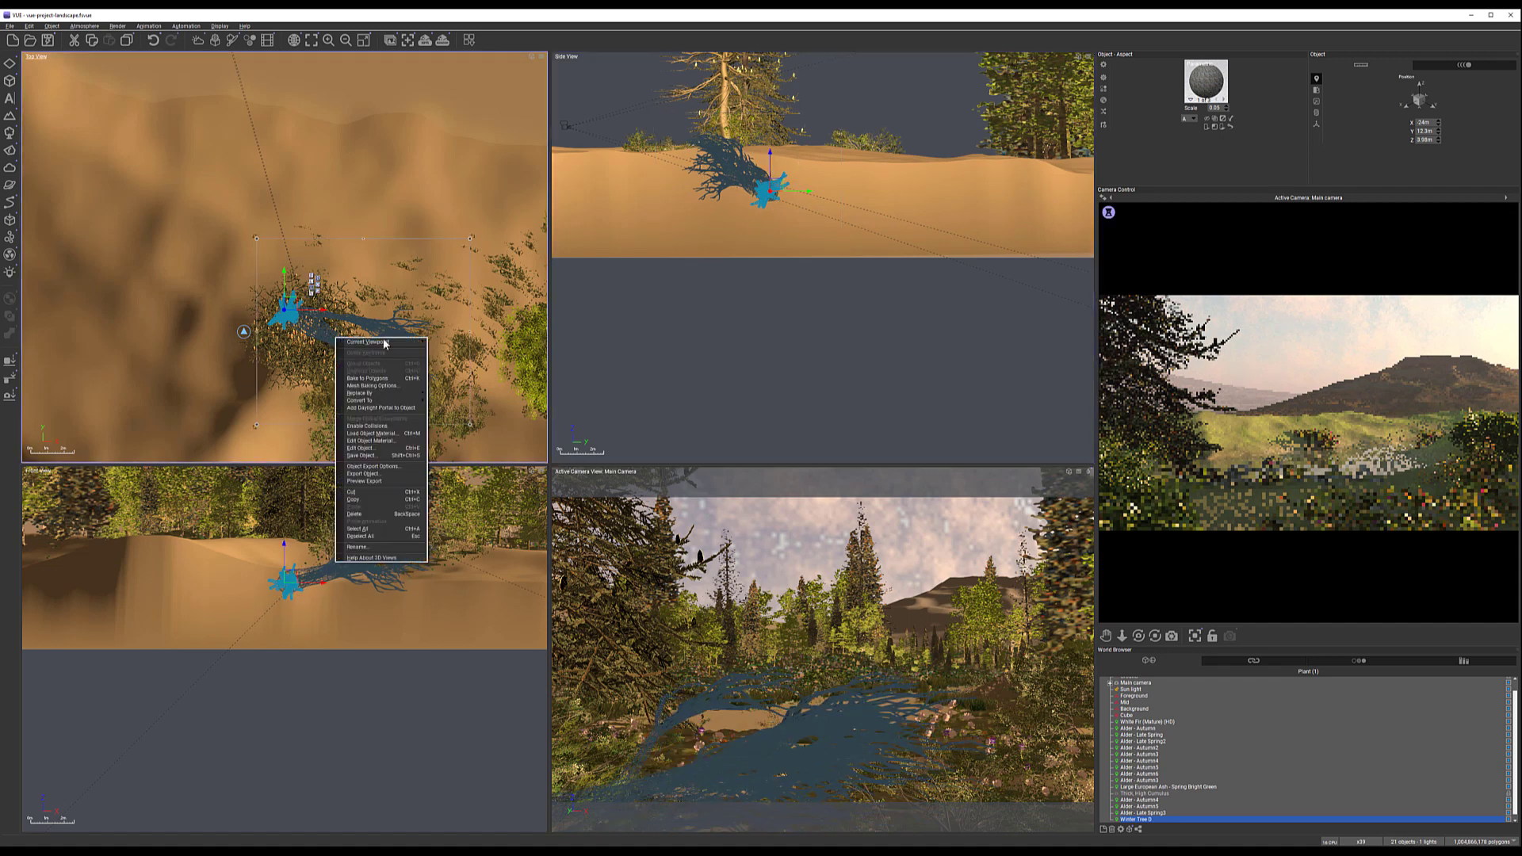
left_click(389, 448)
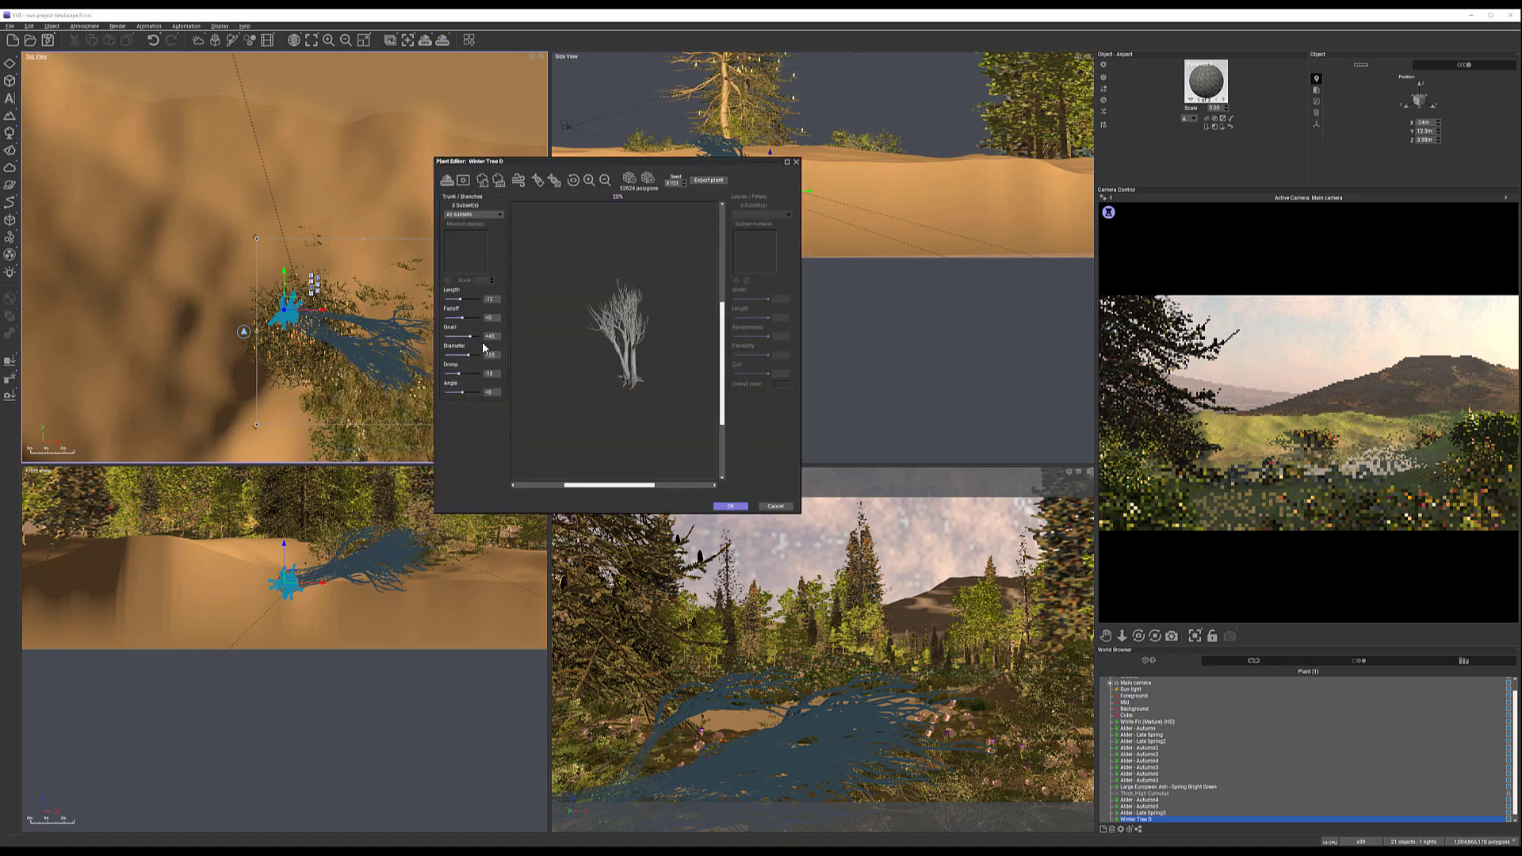
left_click_drag(471, 336, 462, 354)
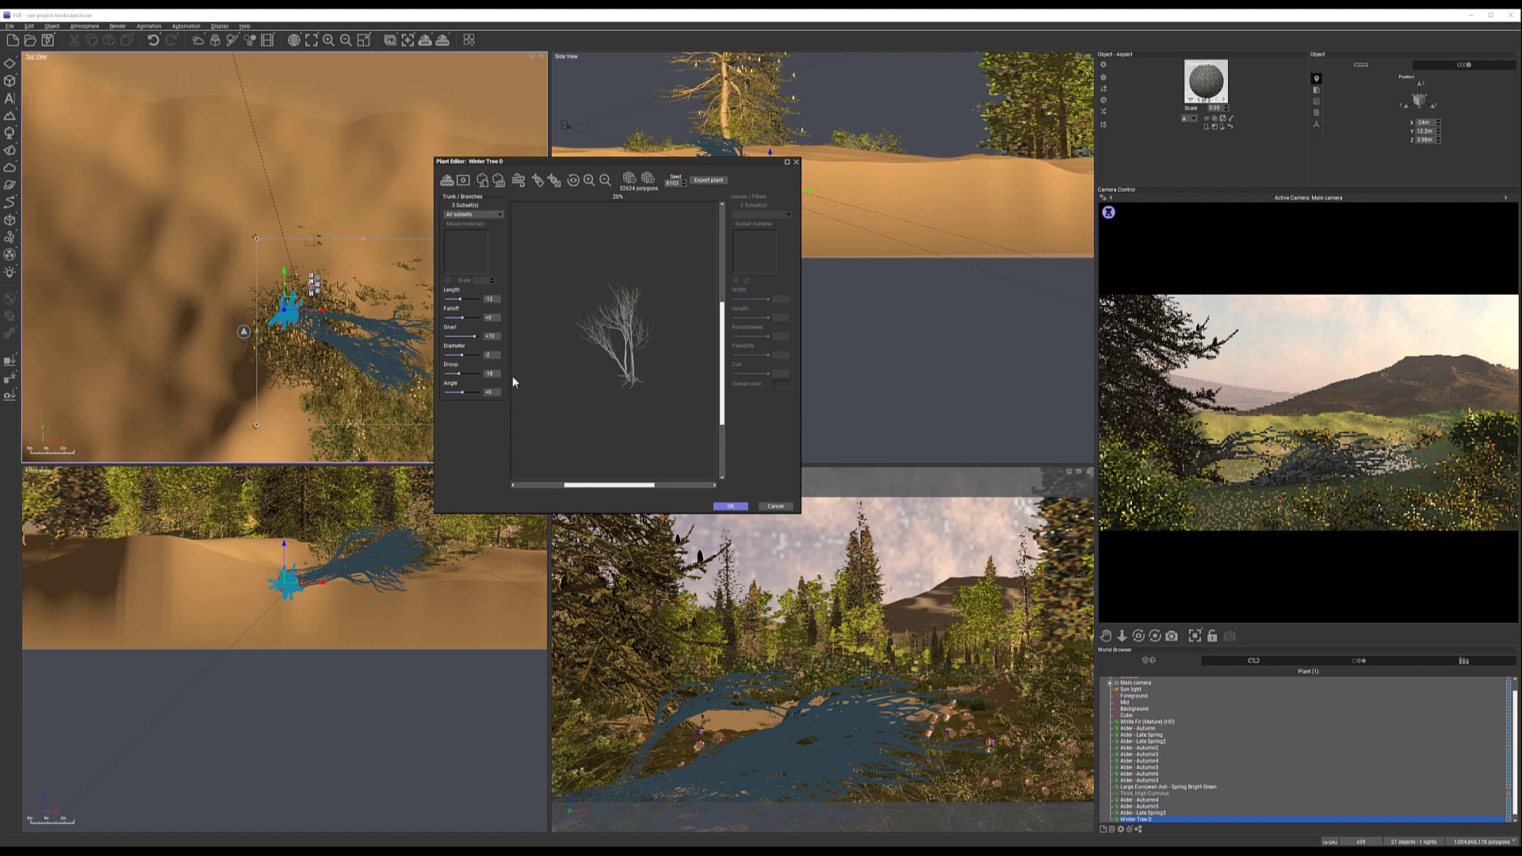
left_click_drag(451, 373, 462, 372)
key("Return")
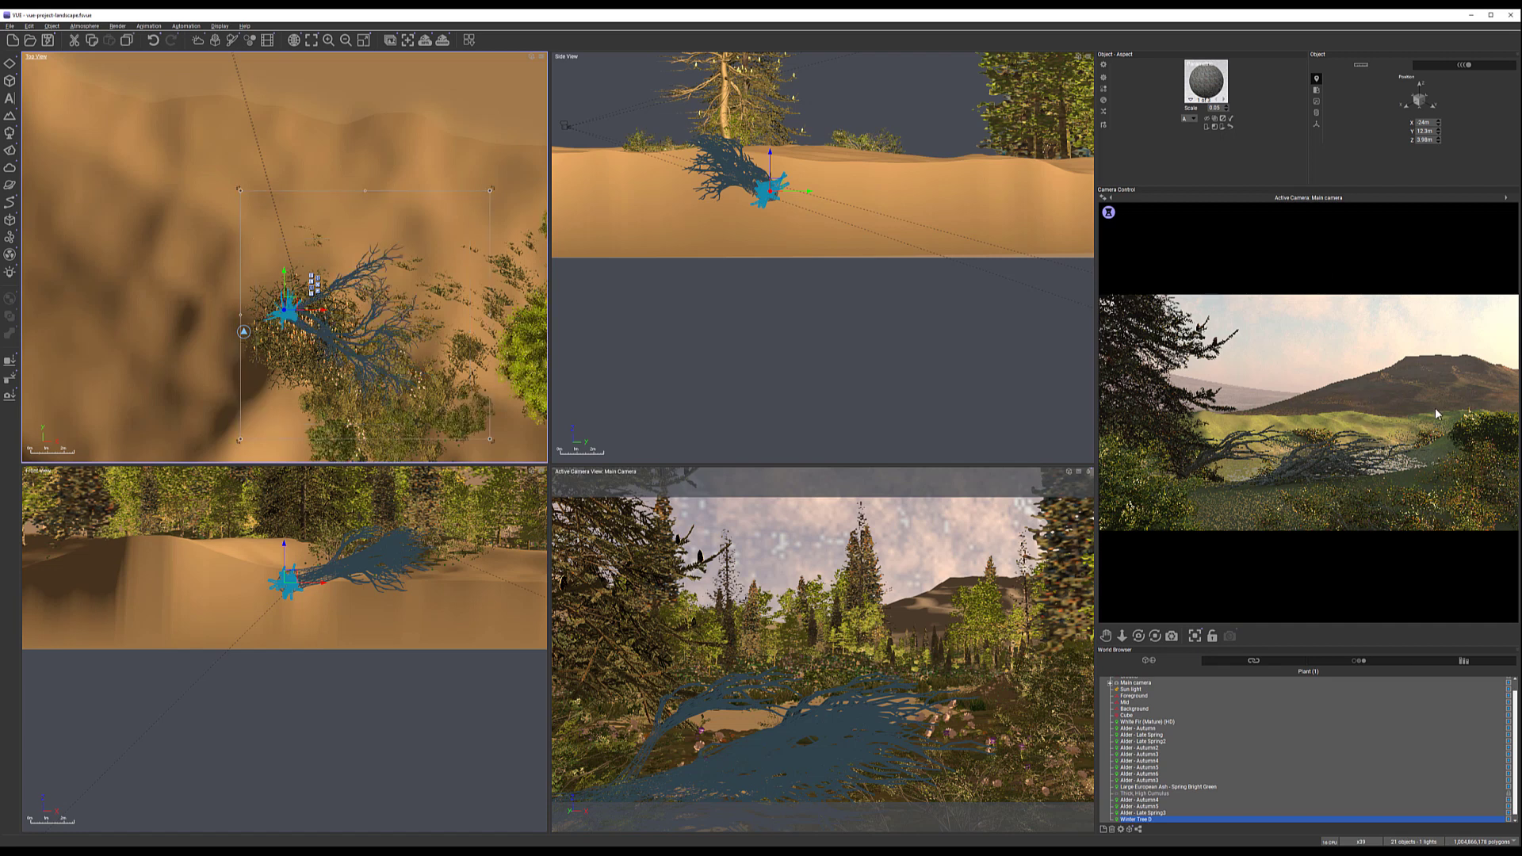
Refresh the camera preview and move the fallen tree slightly northeast
right_click(1267, 370)
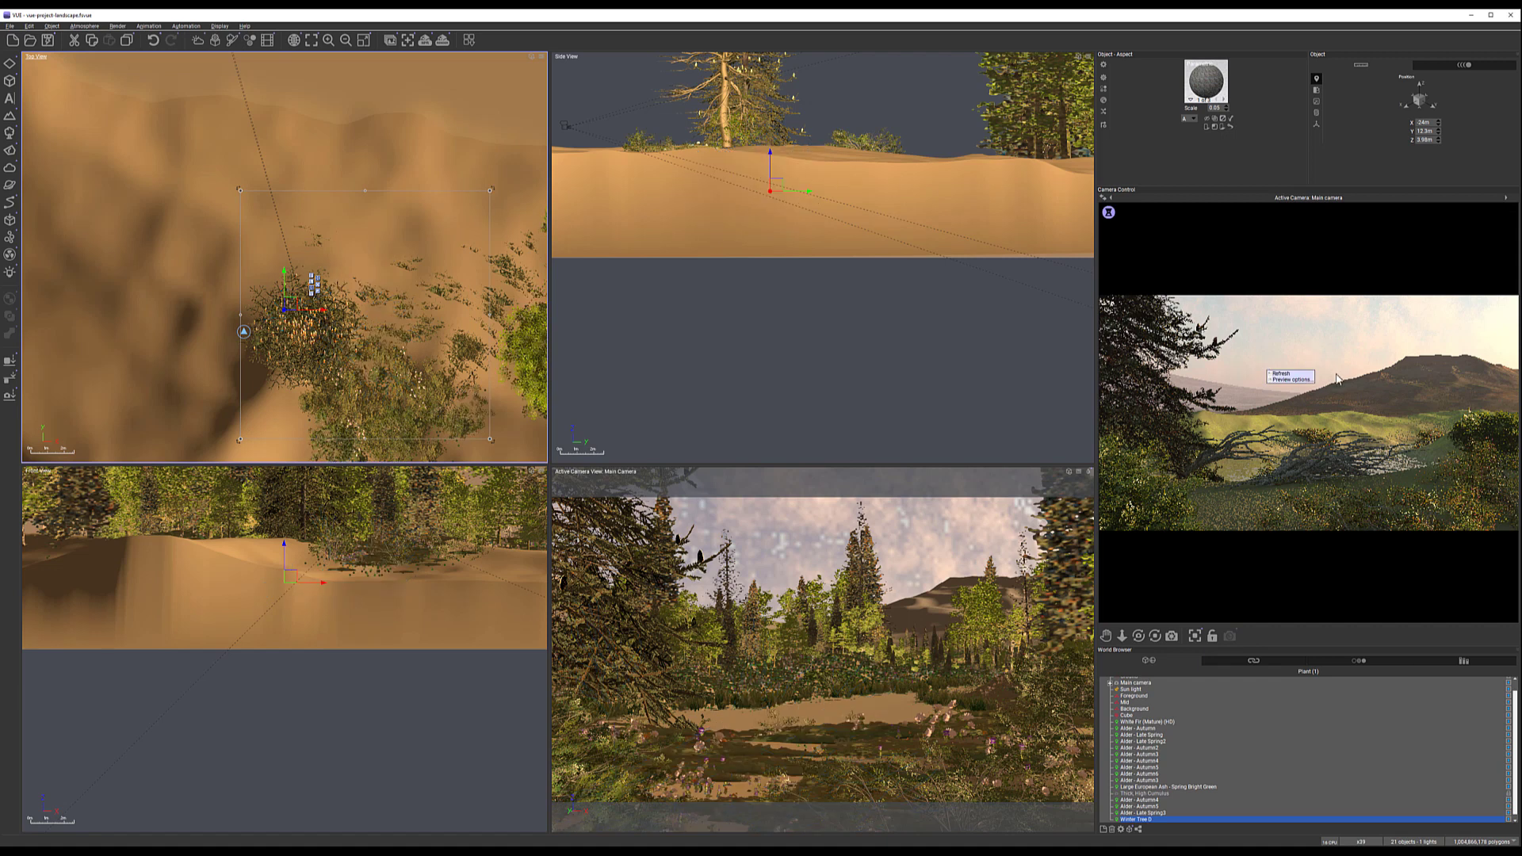
left_click(1281, 373)
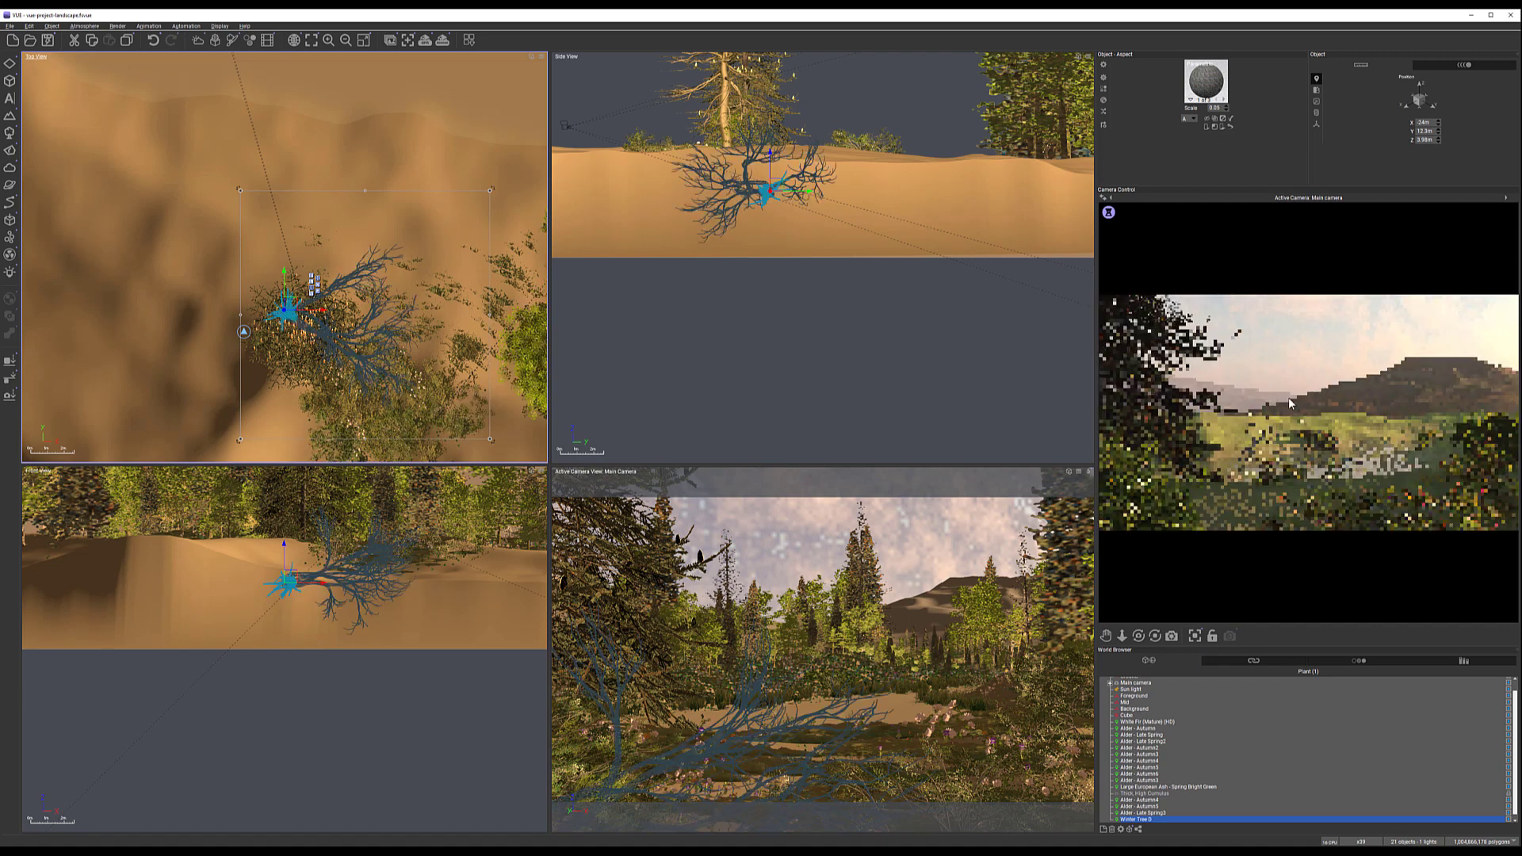
left_click_drag(290, 309, 314, 283)
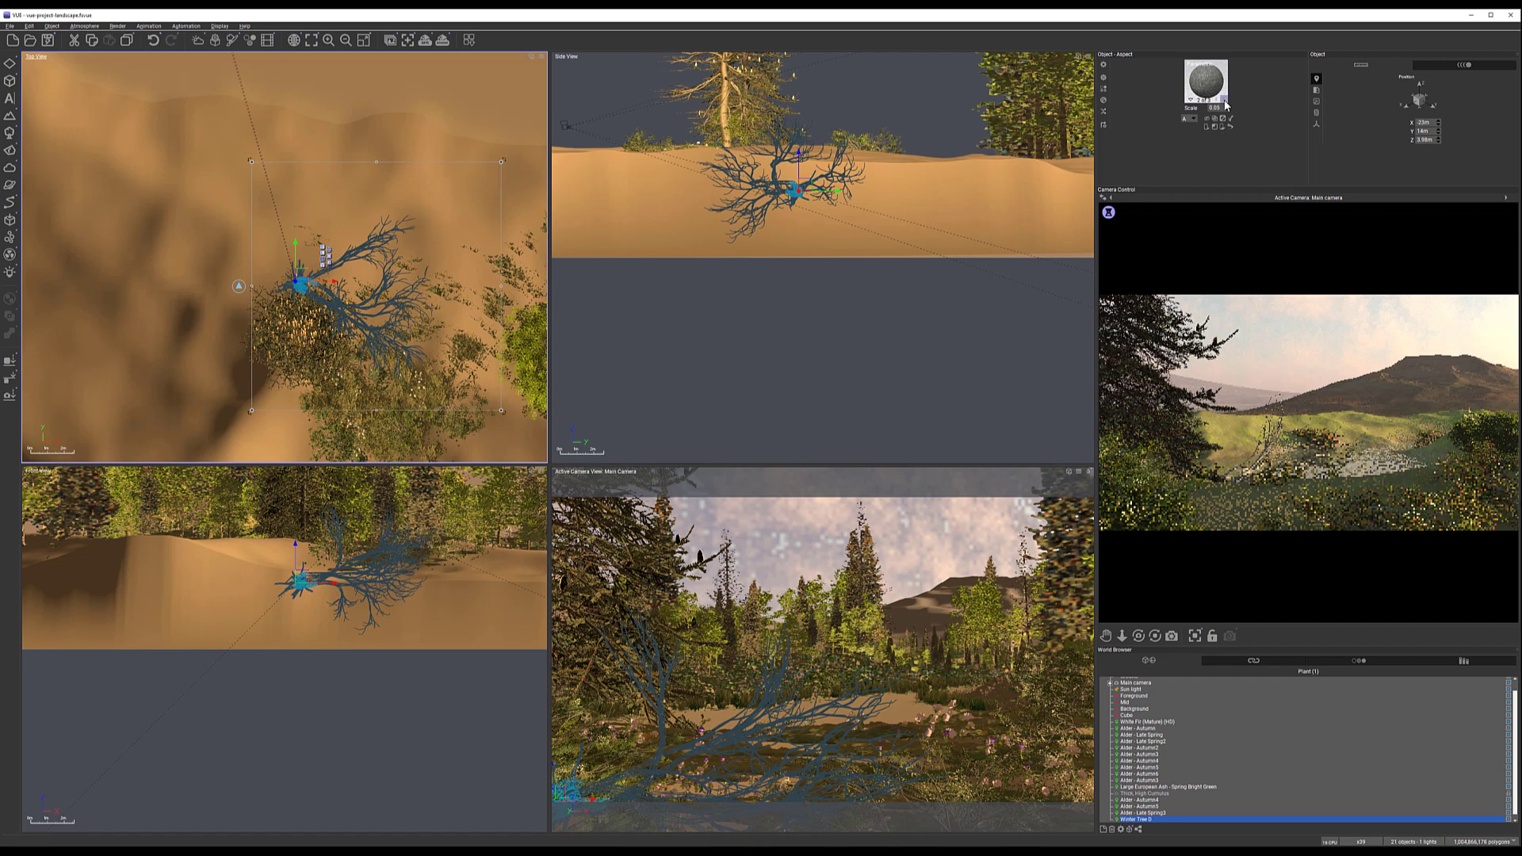
Add a layer named eco eco to the tree's Branches material and make it an EcoSystem/Particles material
left_click(1224, 101)
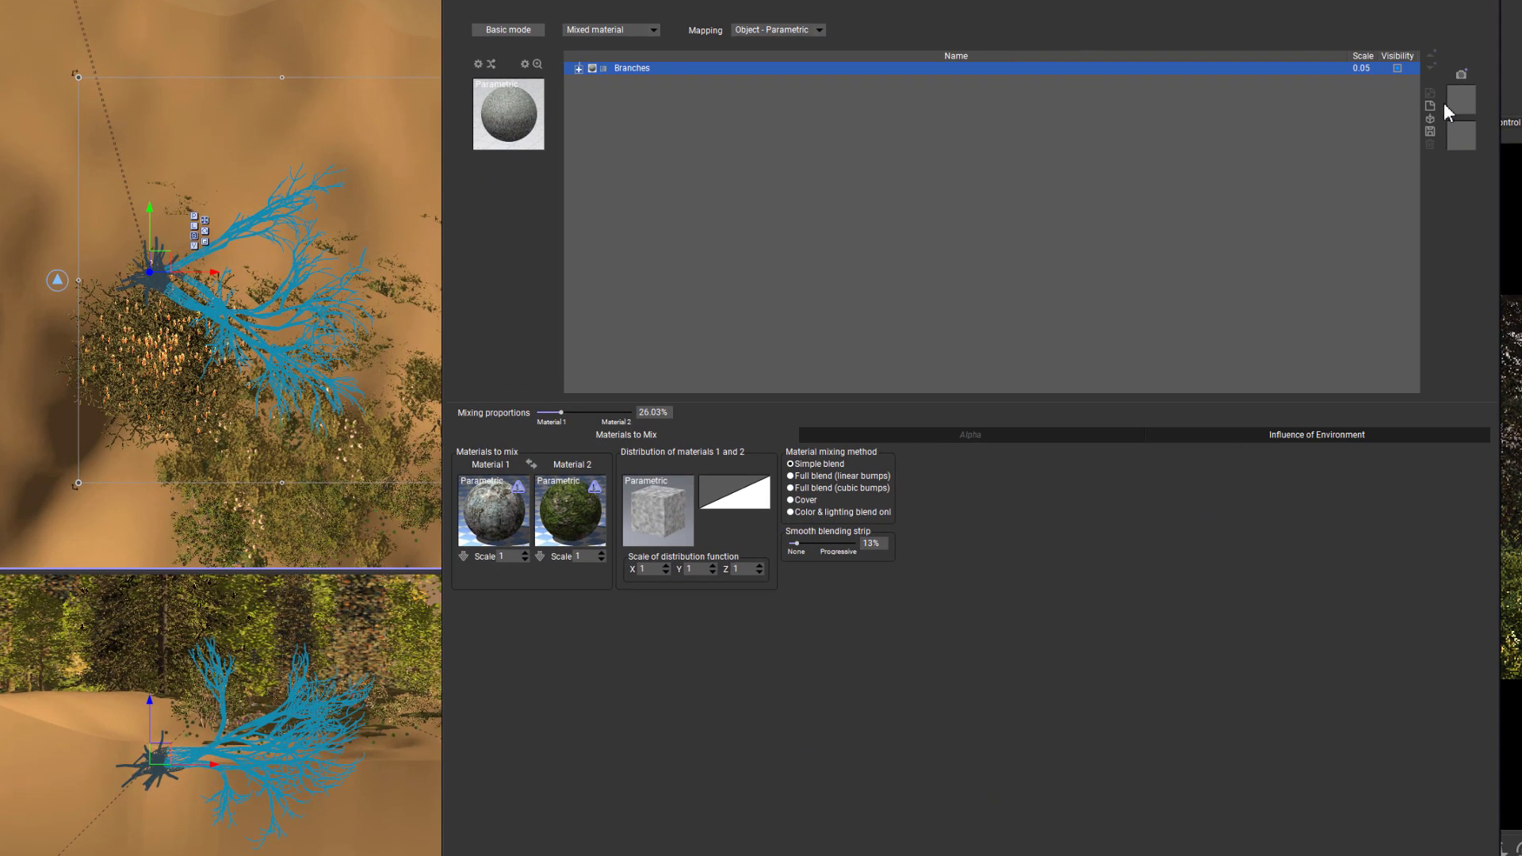
left_click(1430, 106)
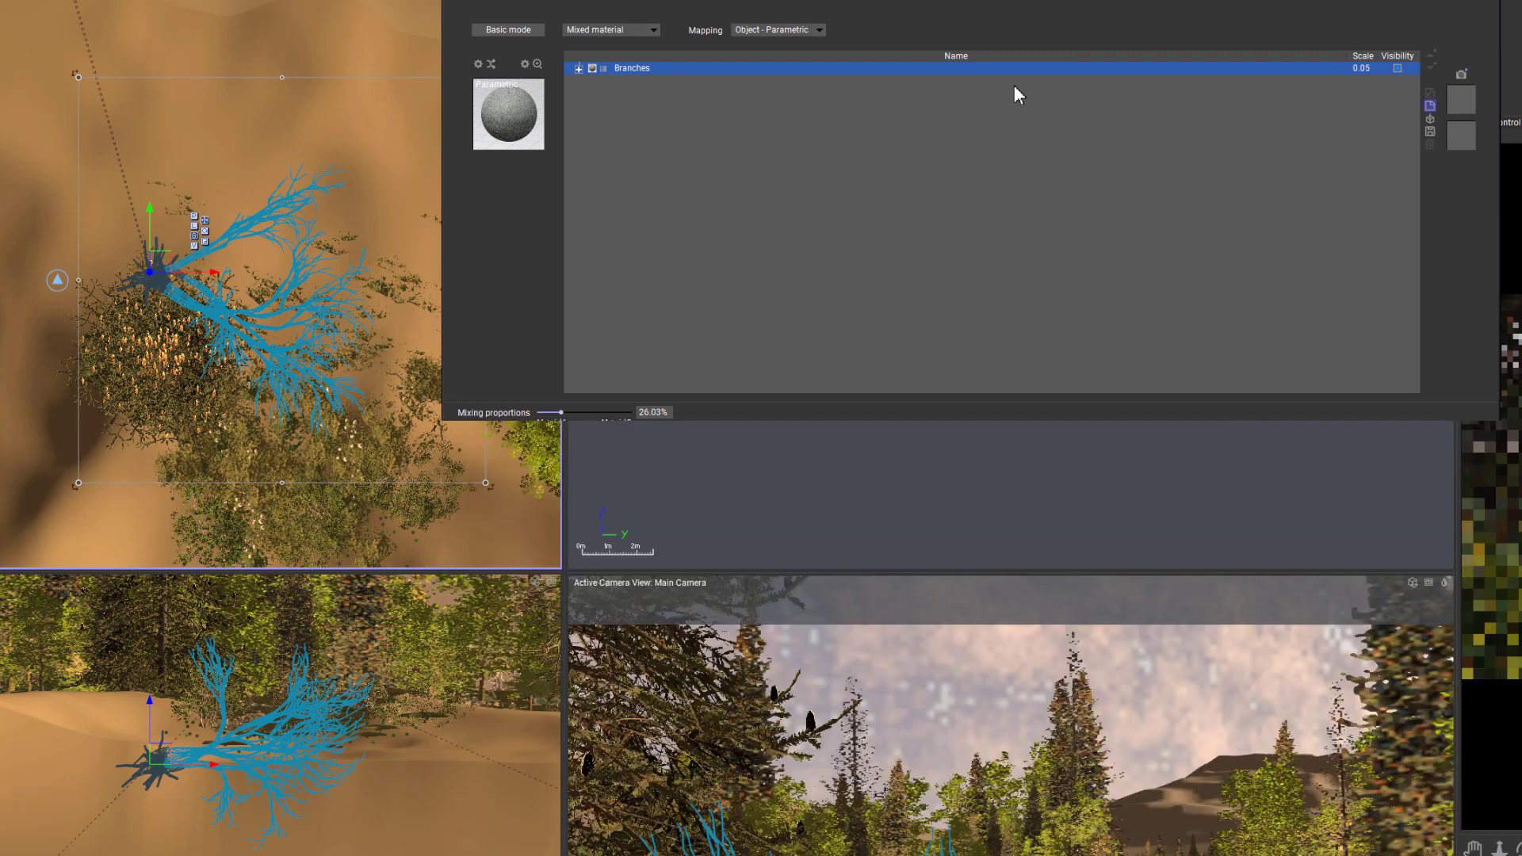
double_click(652, 80)
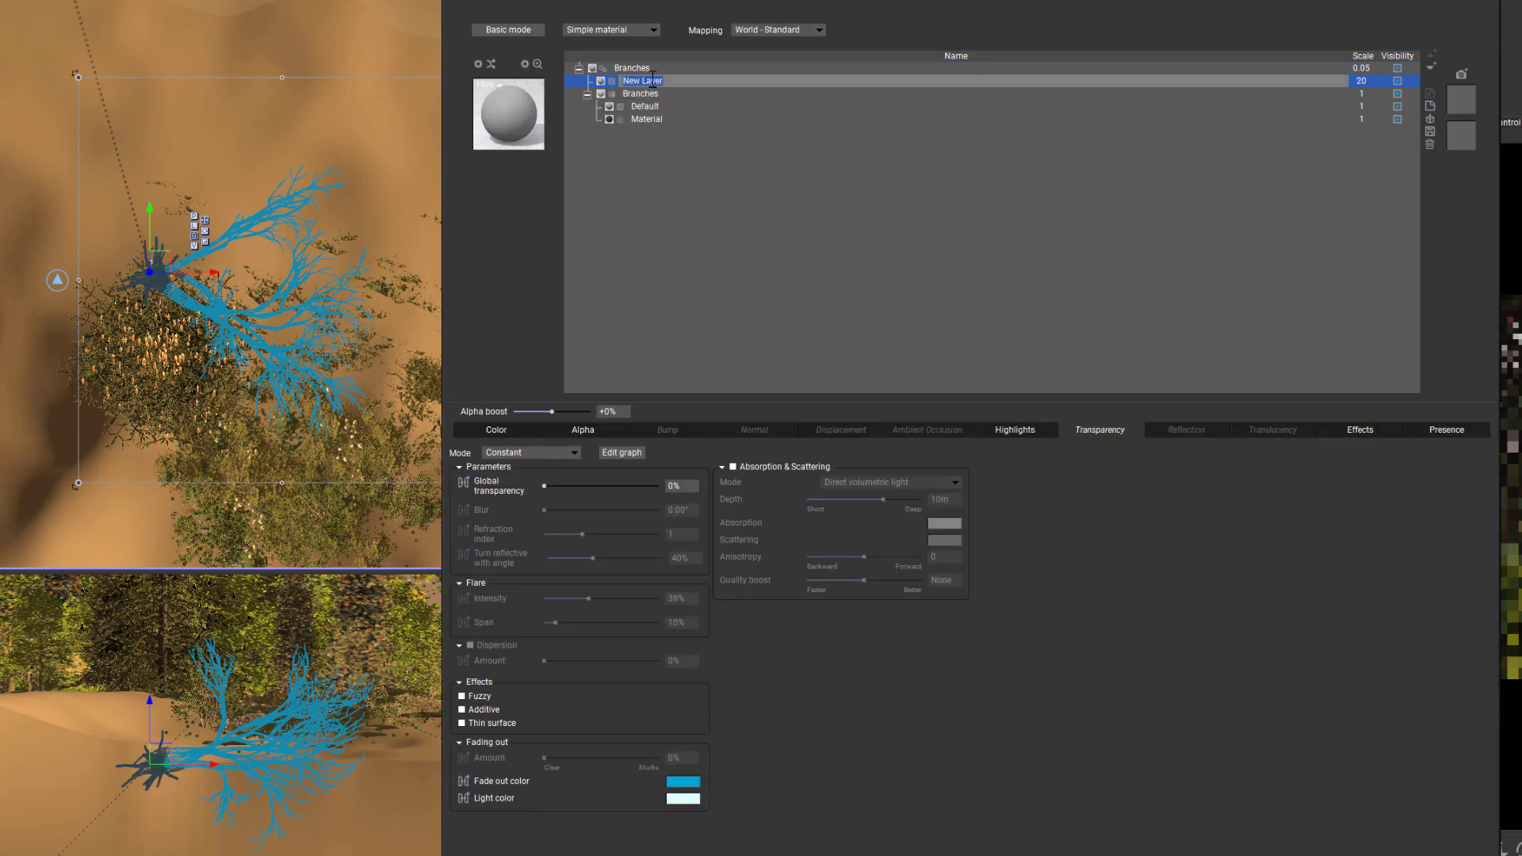
type("eco")
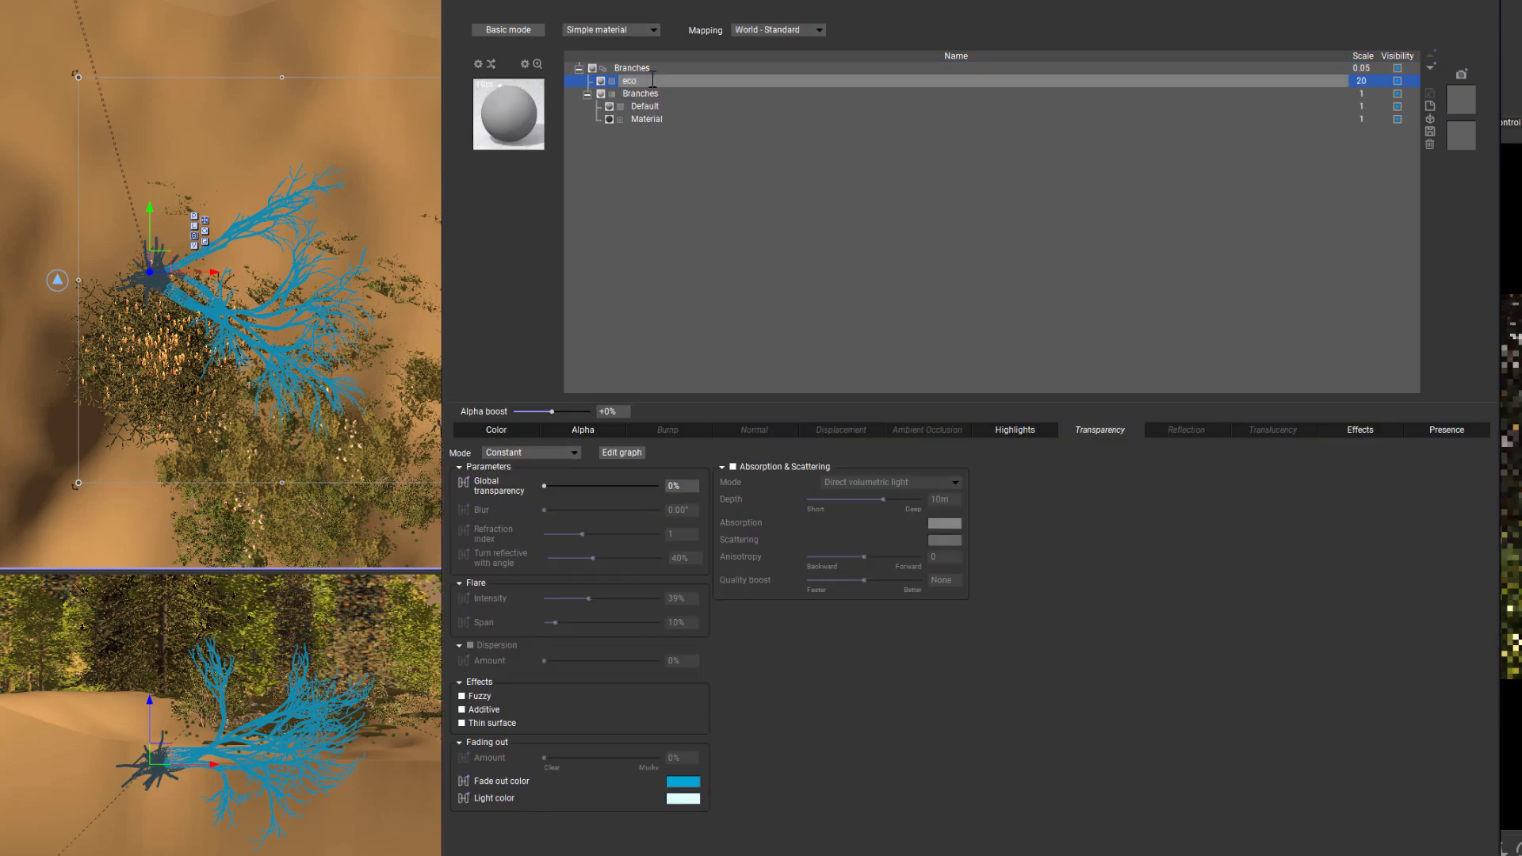
left_click(653, 30)
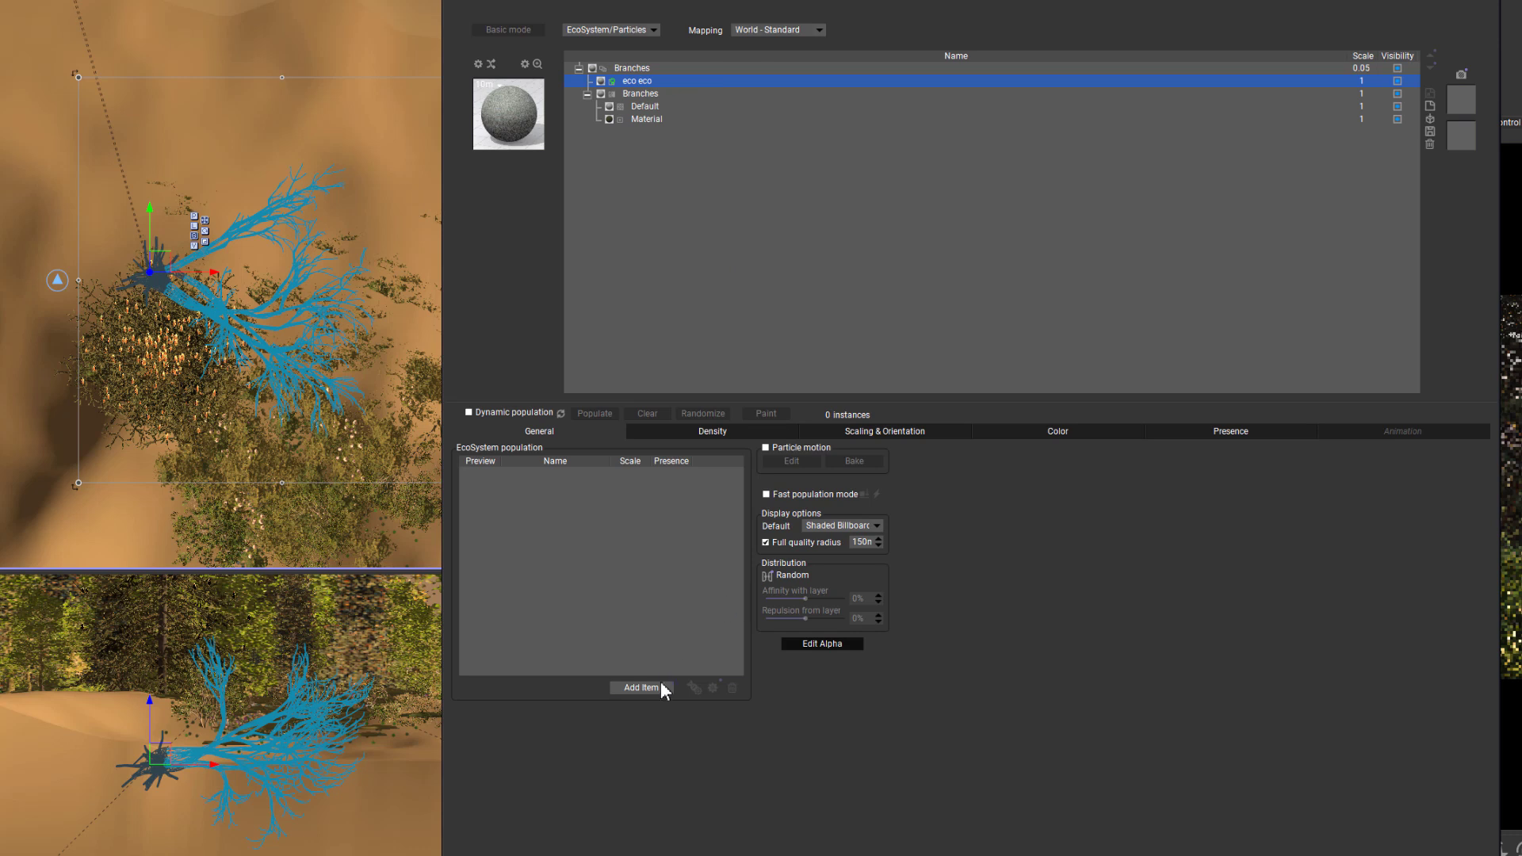
Add Small Grassfield Plant to the eco eco layer's population and populate the branches with 360° population enabled
left_click(657, 688)
left_click(728, 708)
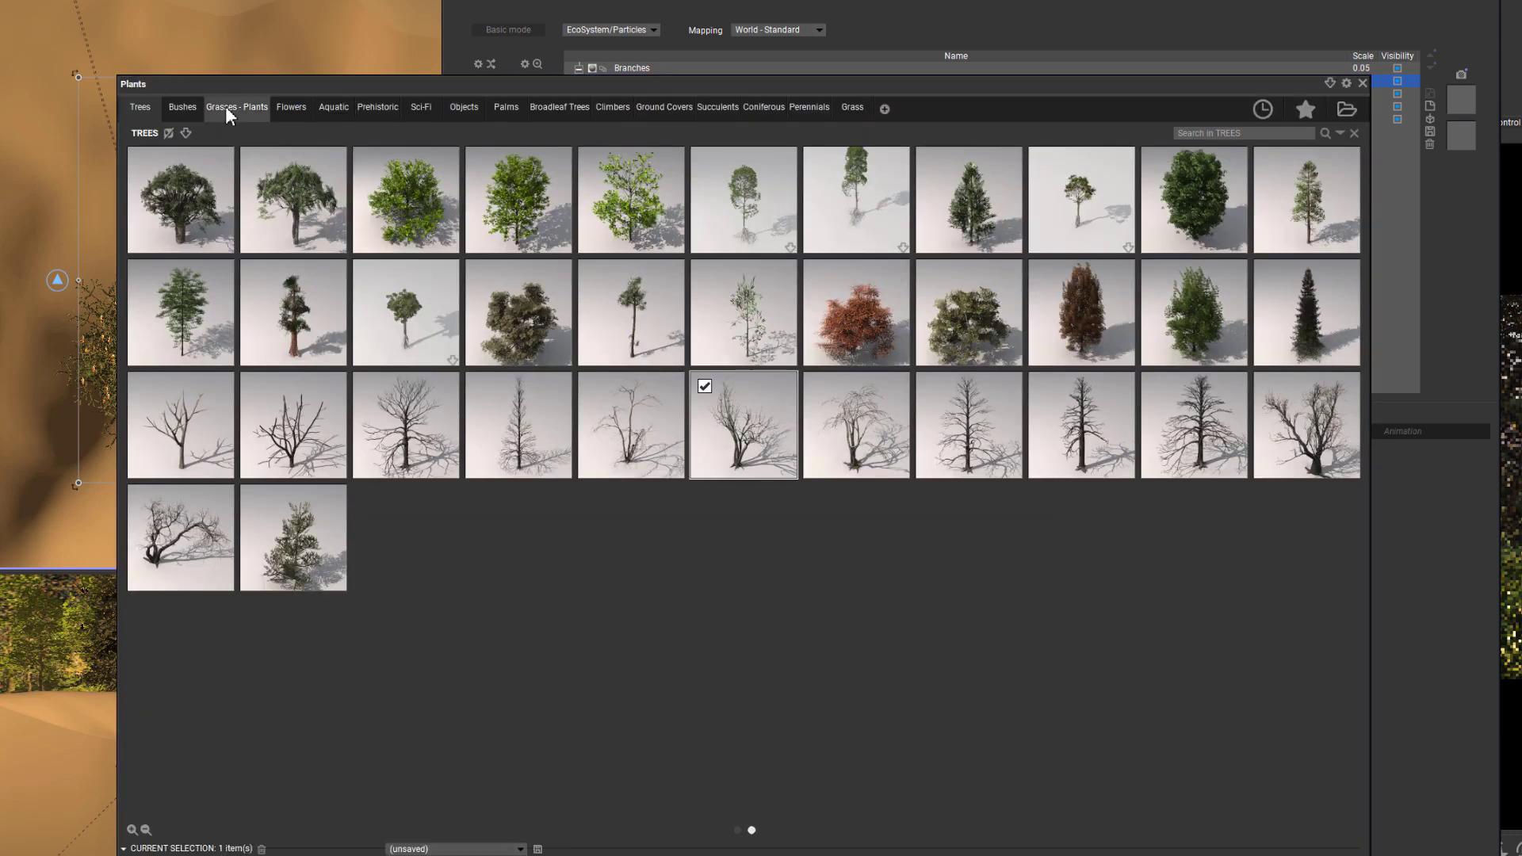
left_click(225, 109)
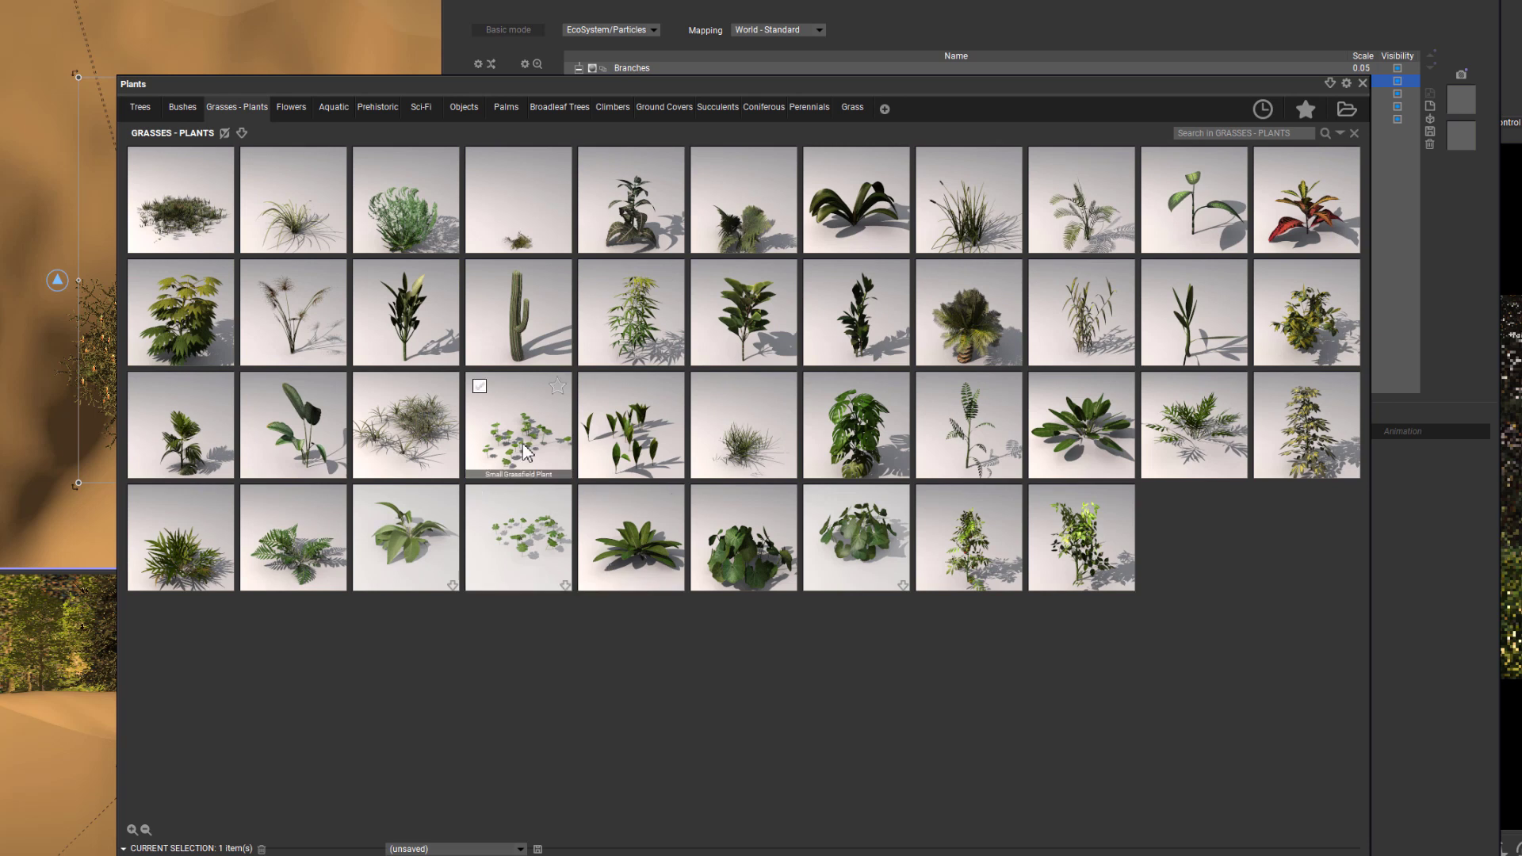
mouse_move(526, 452)
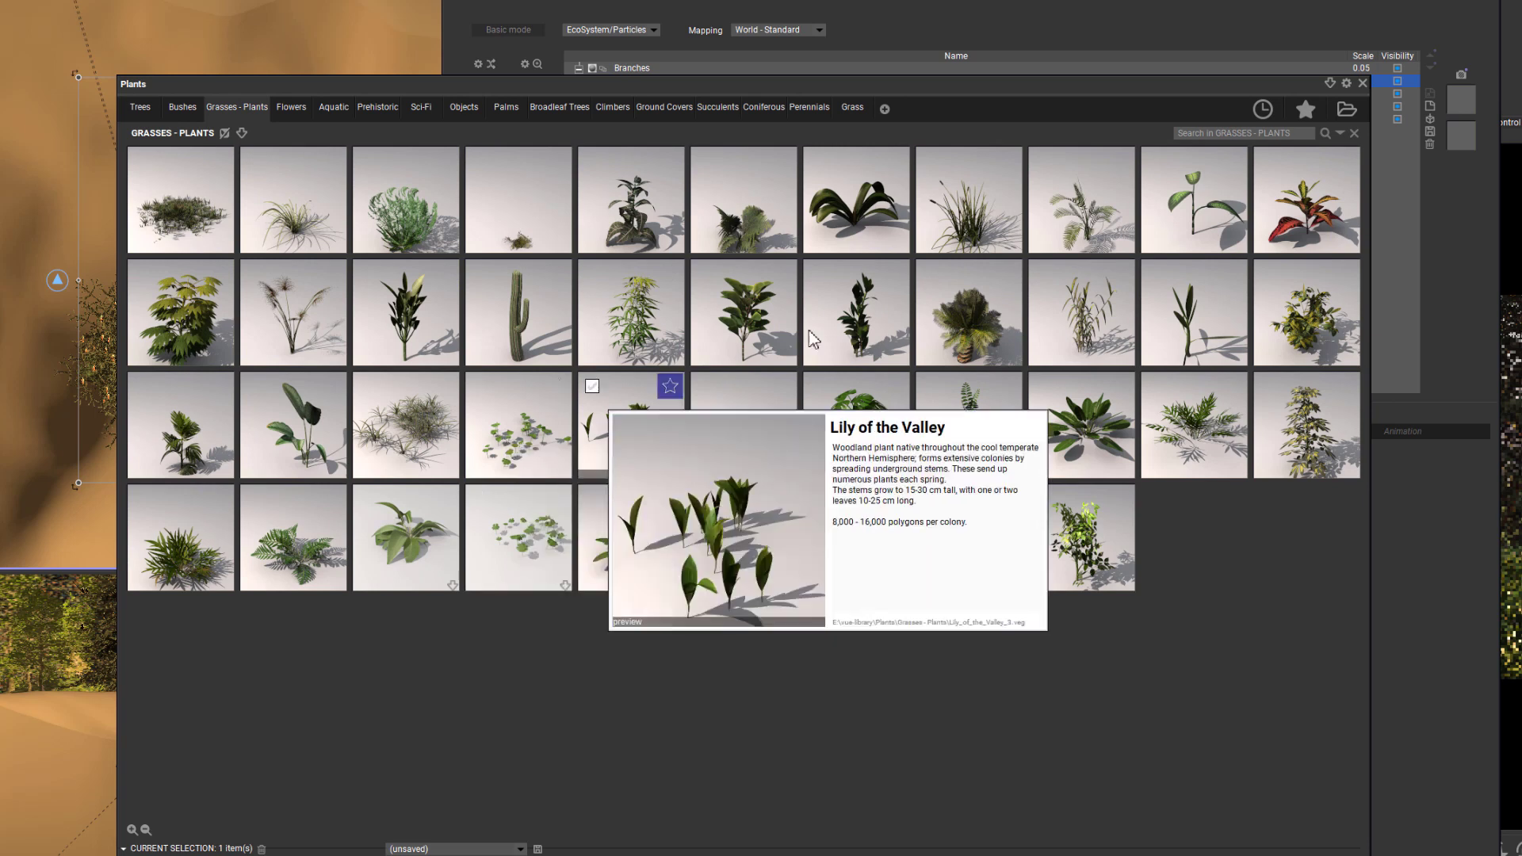
double_click(525, 445)
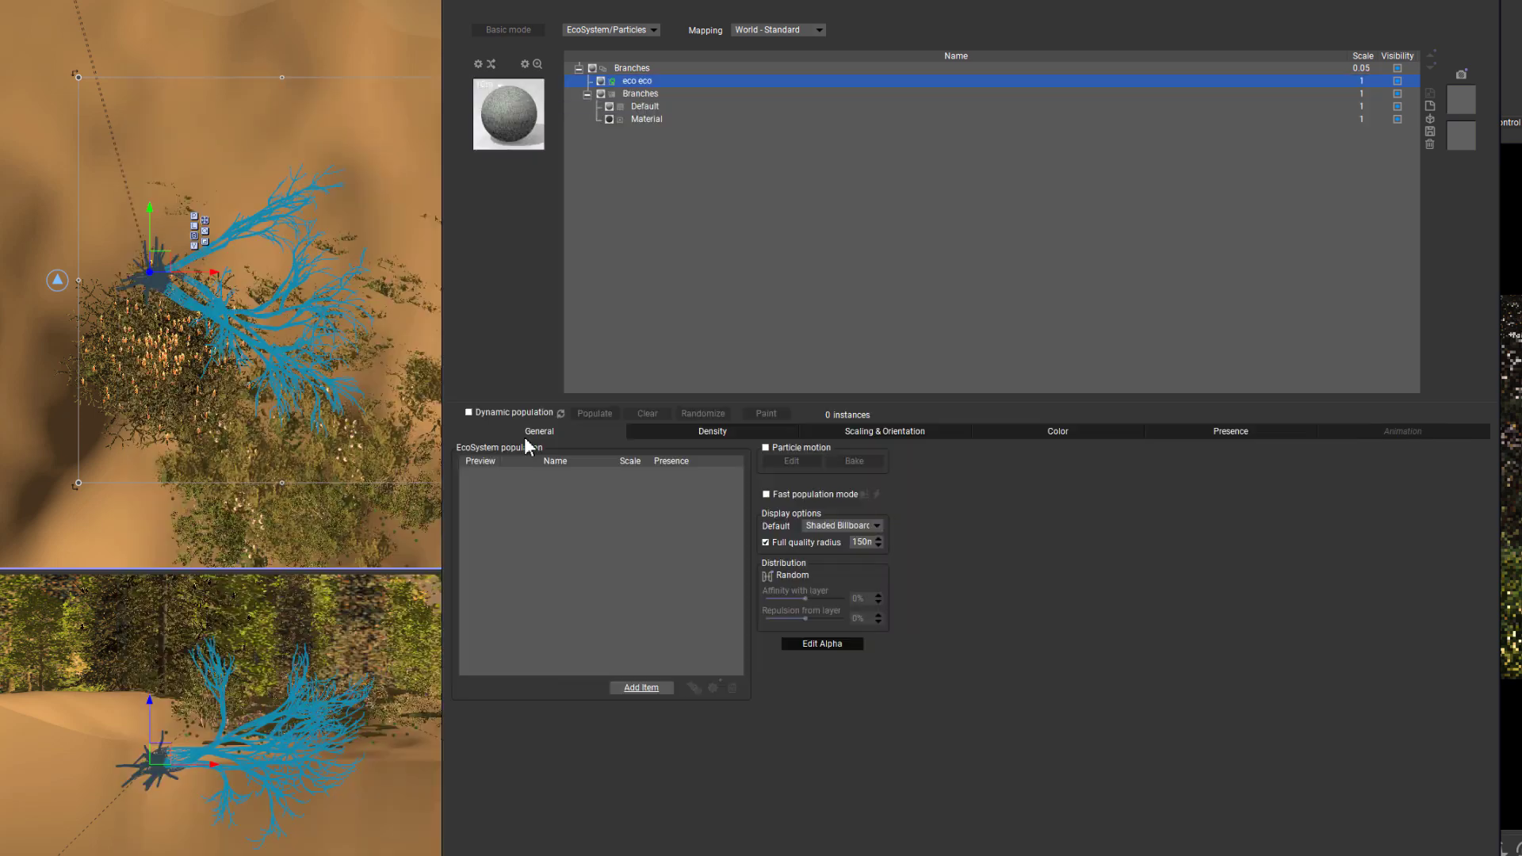
left_click(738, 435)
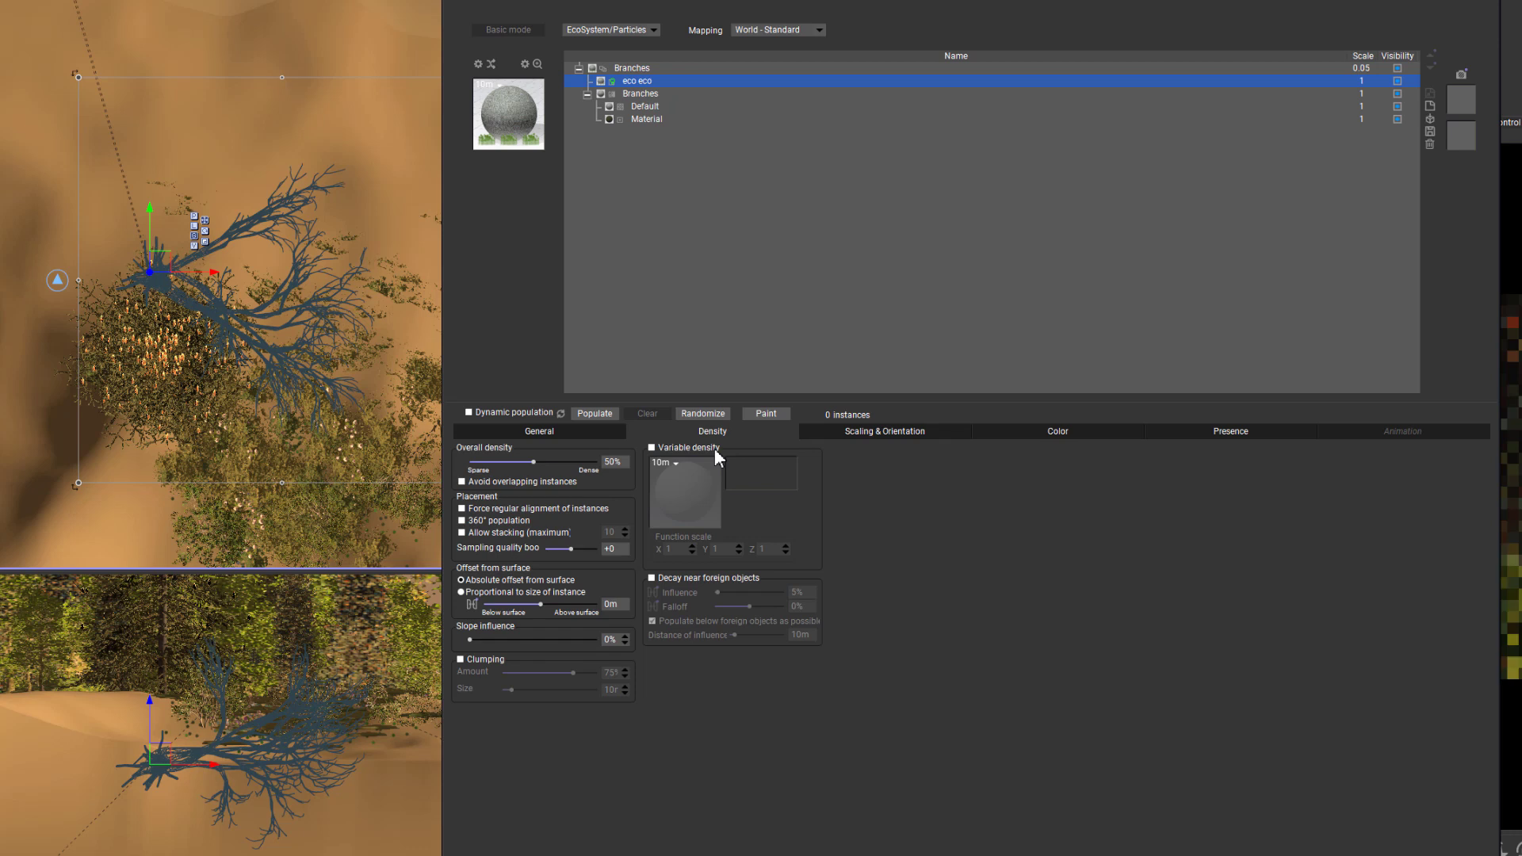
left_click(493, 520)
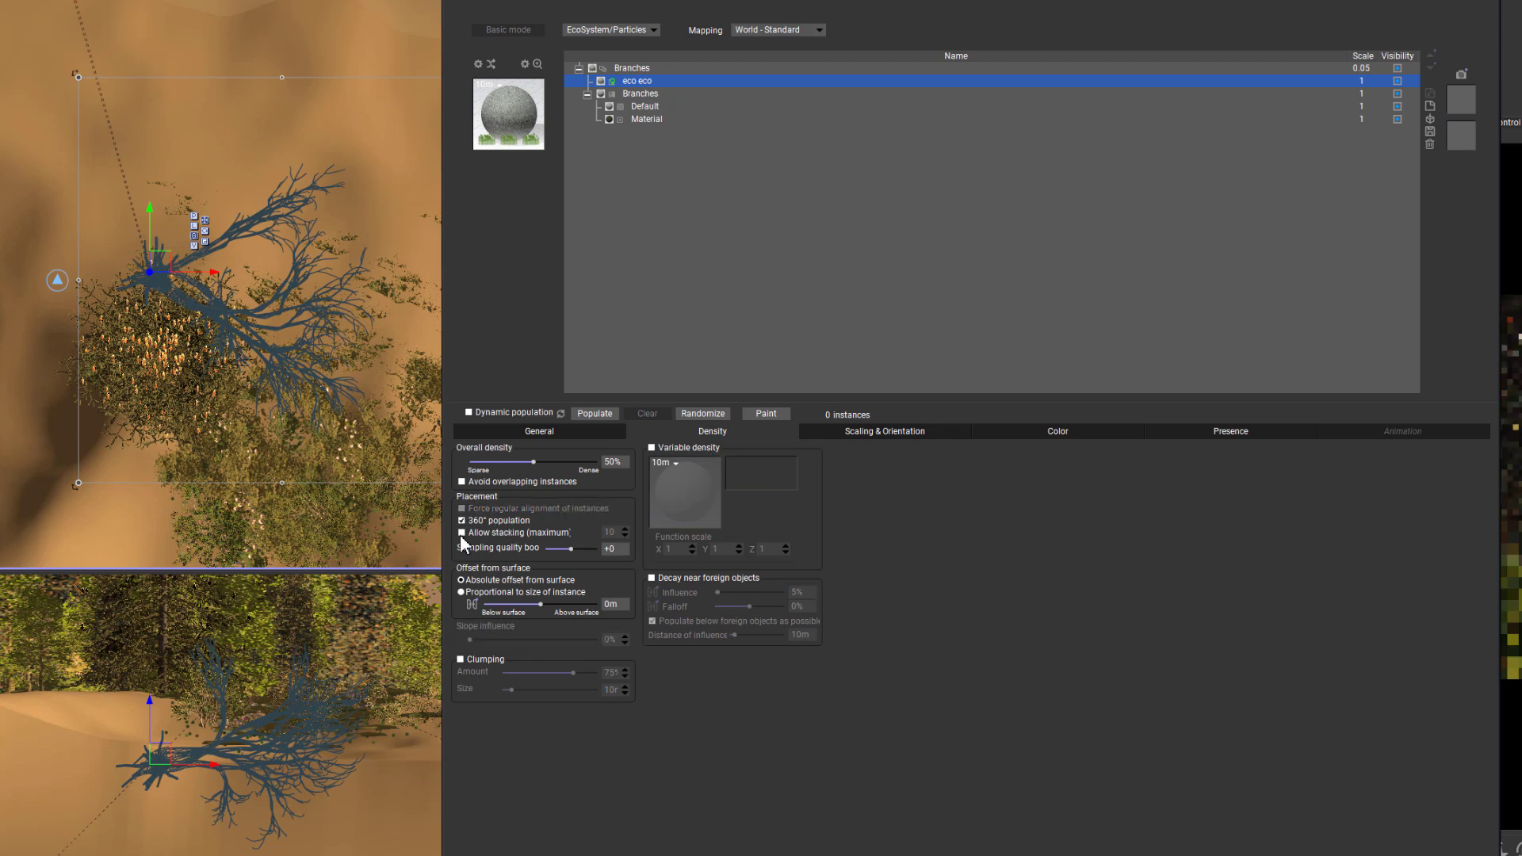
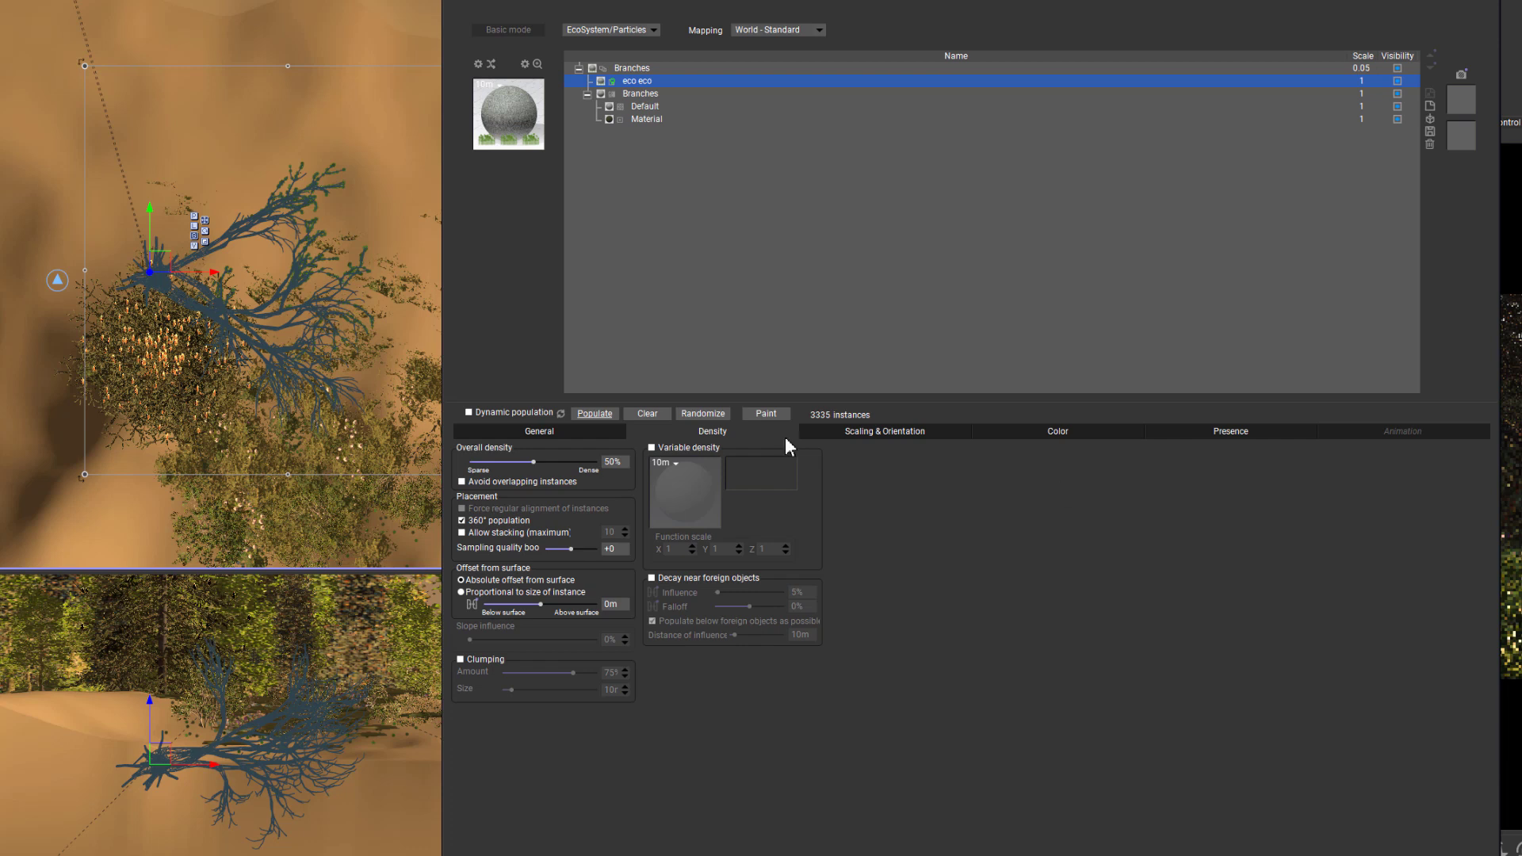
Clear the populated plants and repopulate the branches with a smaller overall scaling
left_click(653, 414)
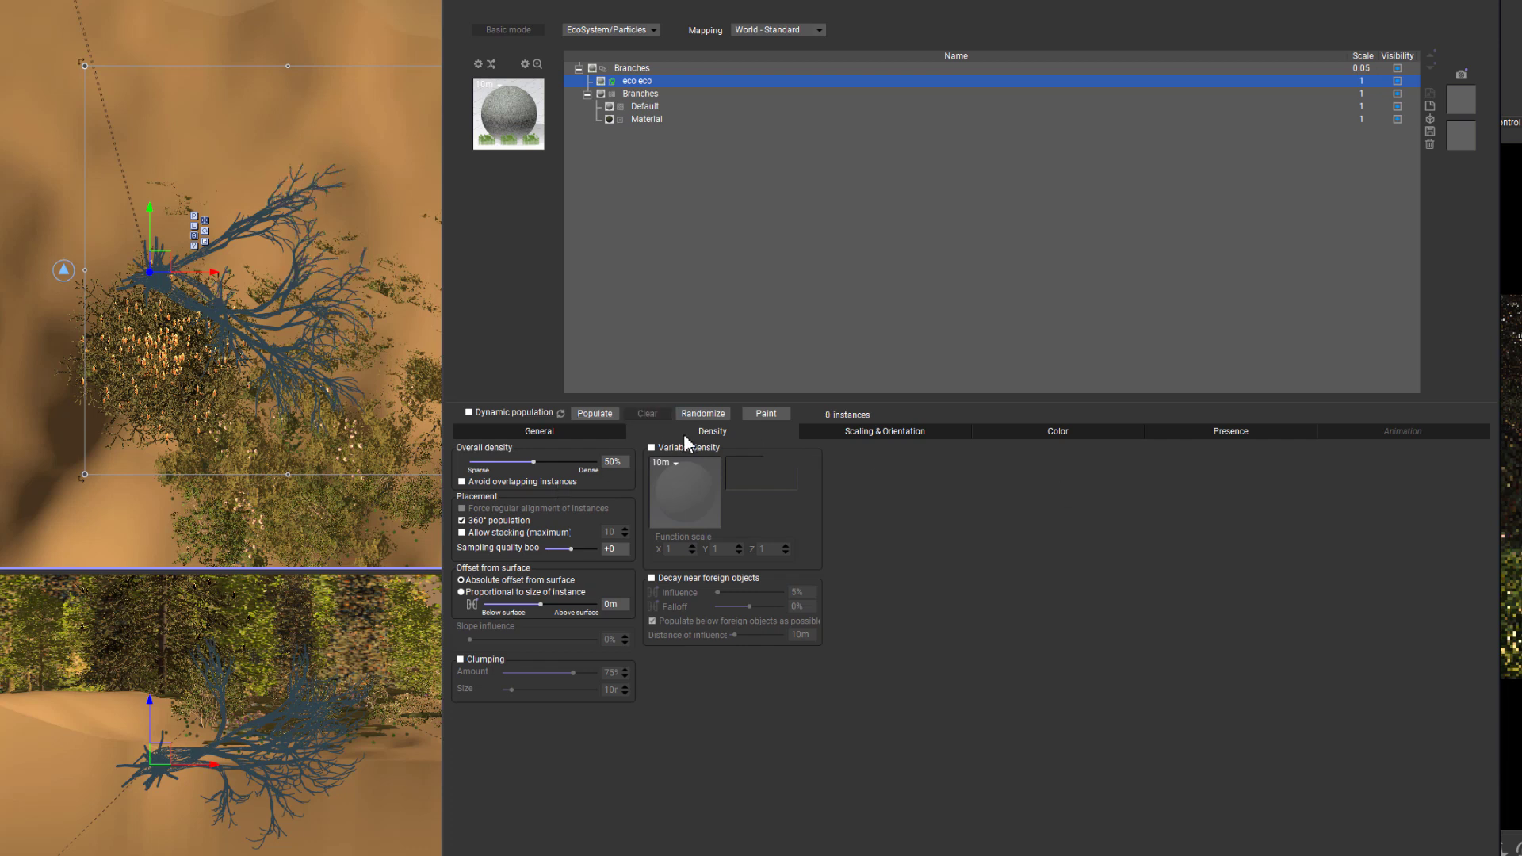
left_click(904, 434)
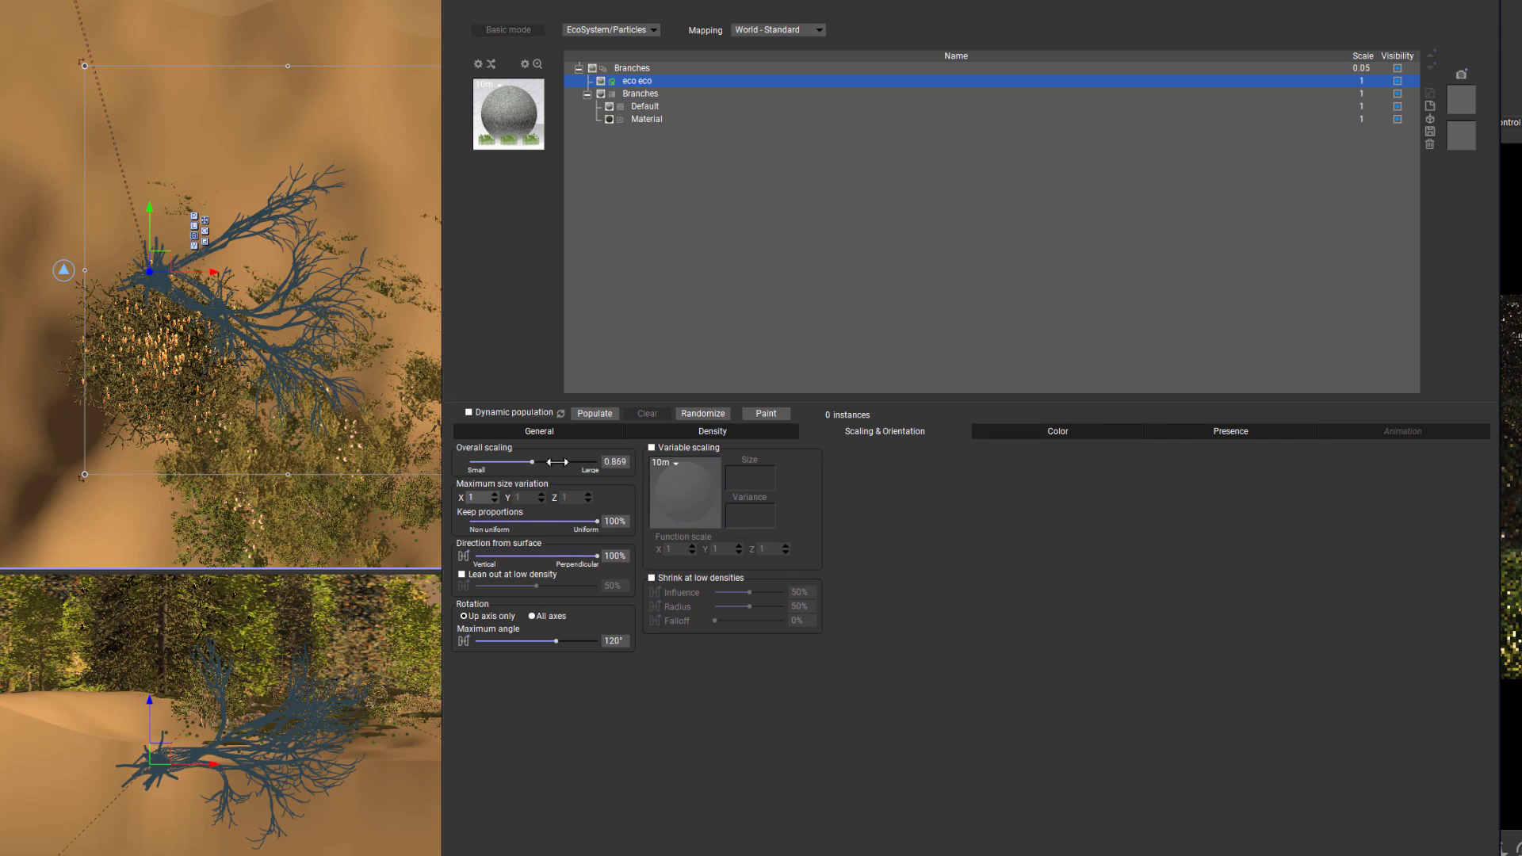
left_click_drag(558, 461, 544, 462)
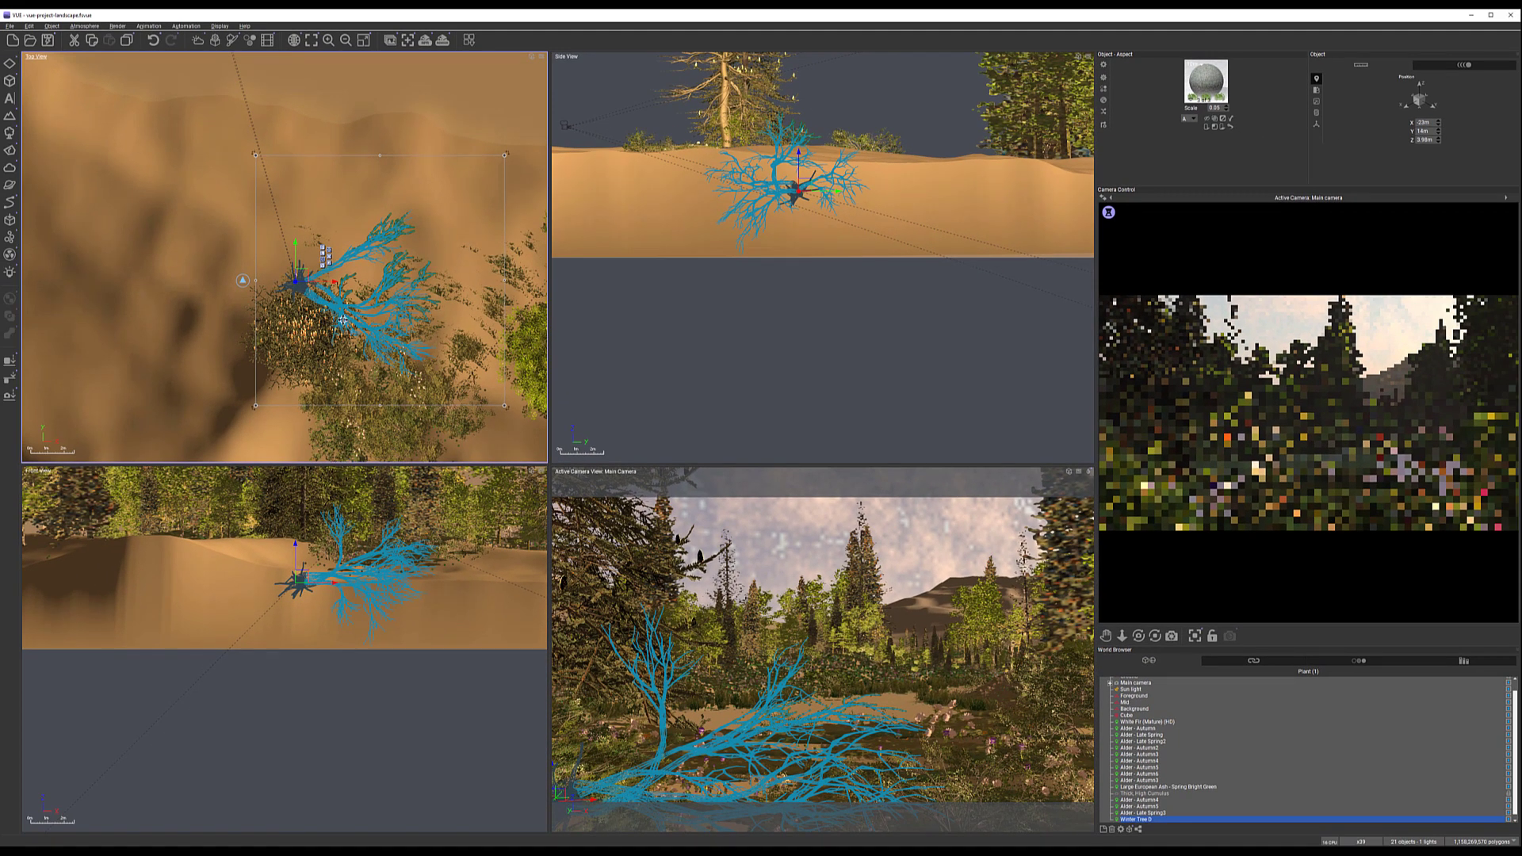
Shift the fallen tree slightly west and test-render a selected area over its branches in the main camera view
left_click_drag(342, 319, 320, 313)
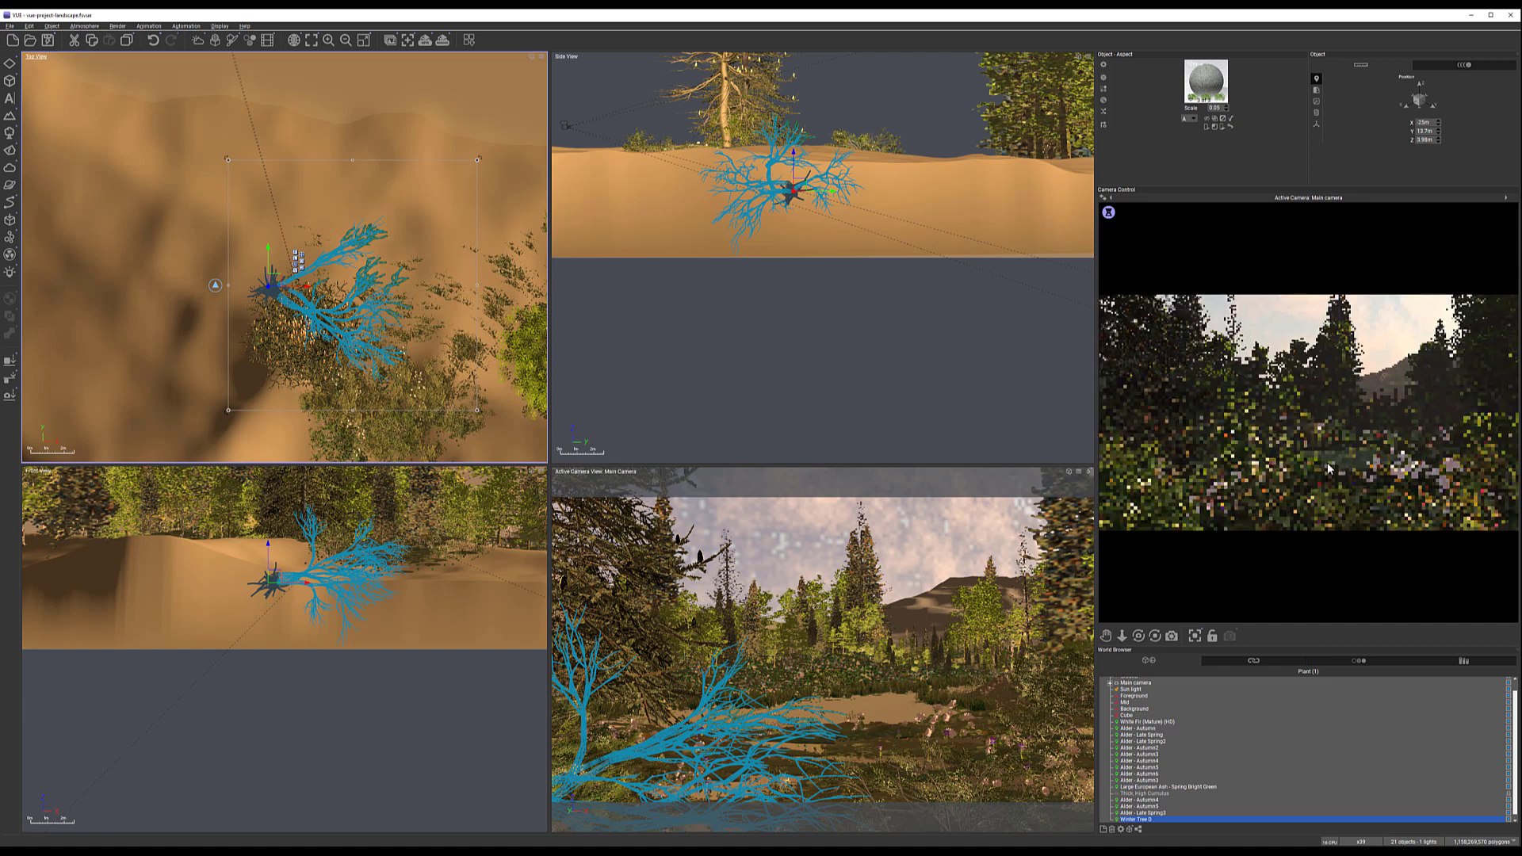
right_click(820, 563)
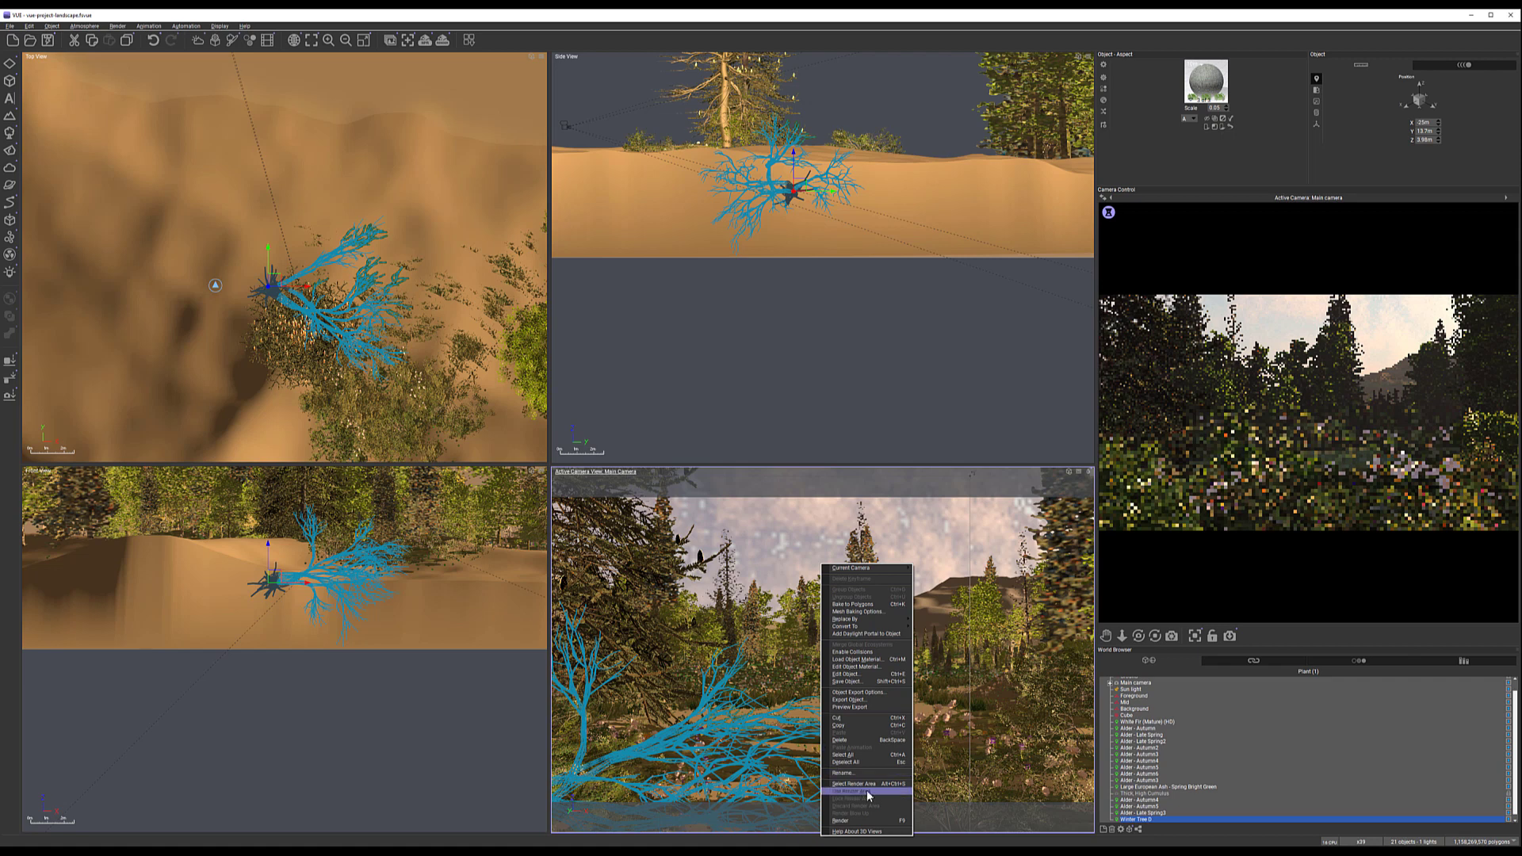
left_click(868, 783)
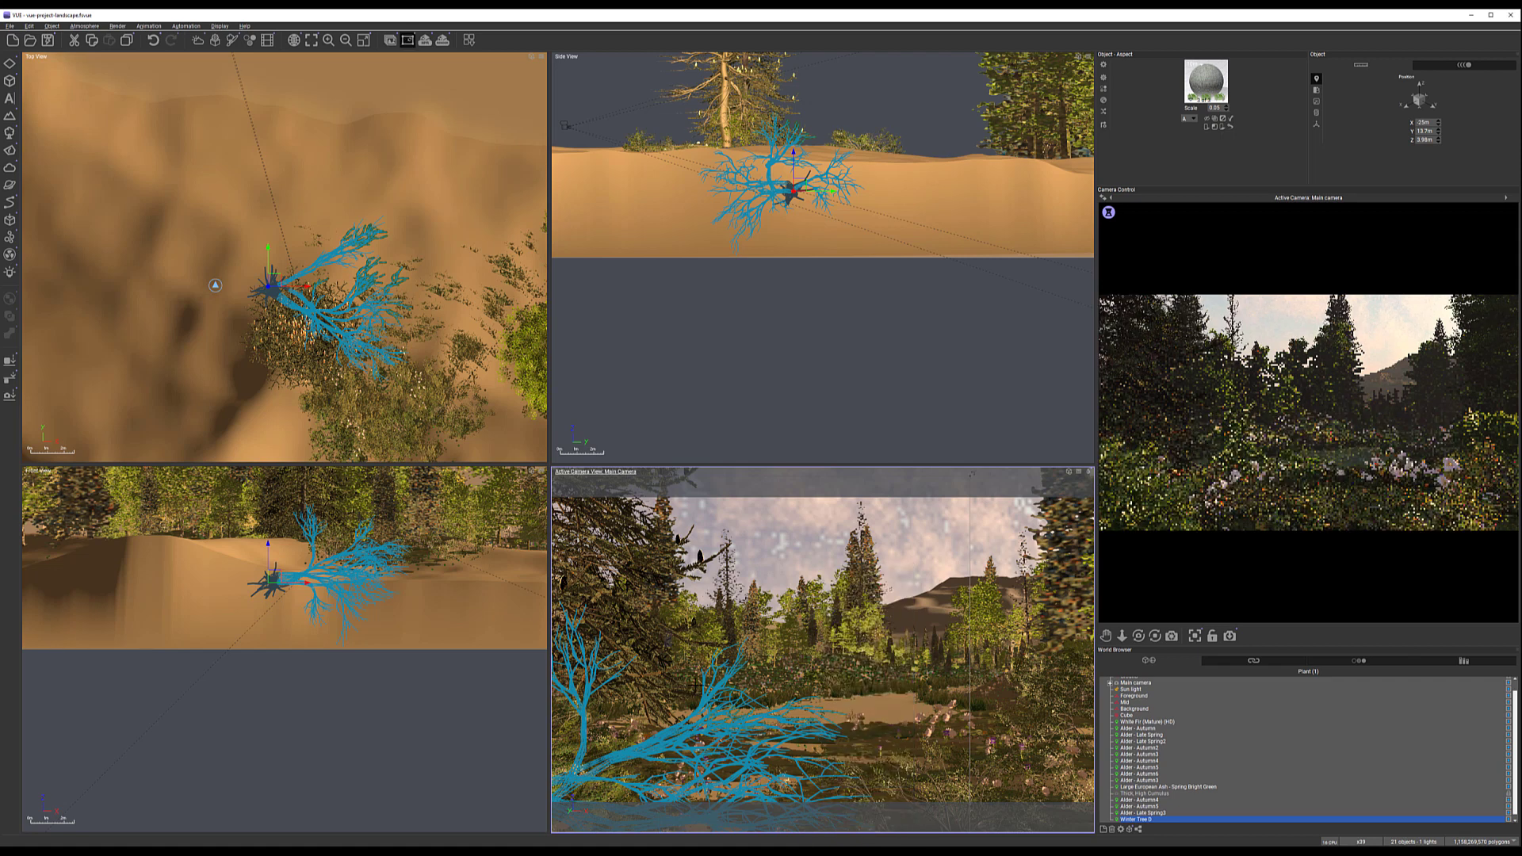
left_click_drag(799, 742, 843, 760)
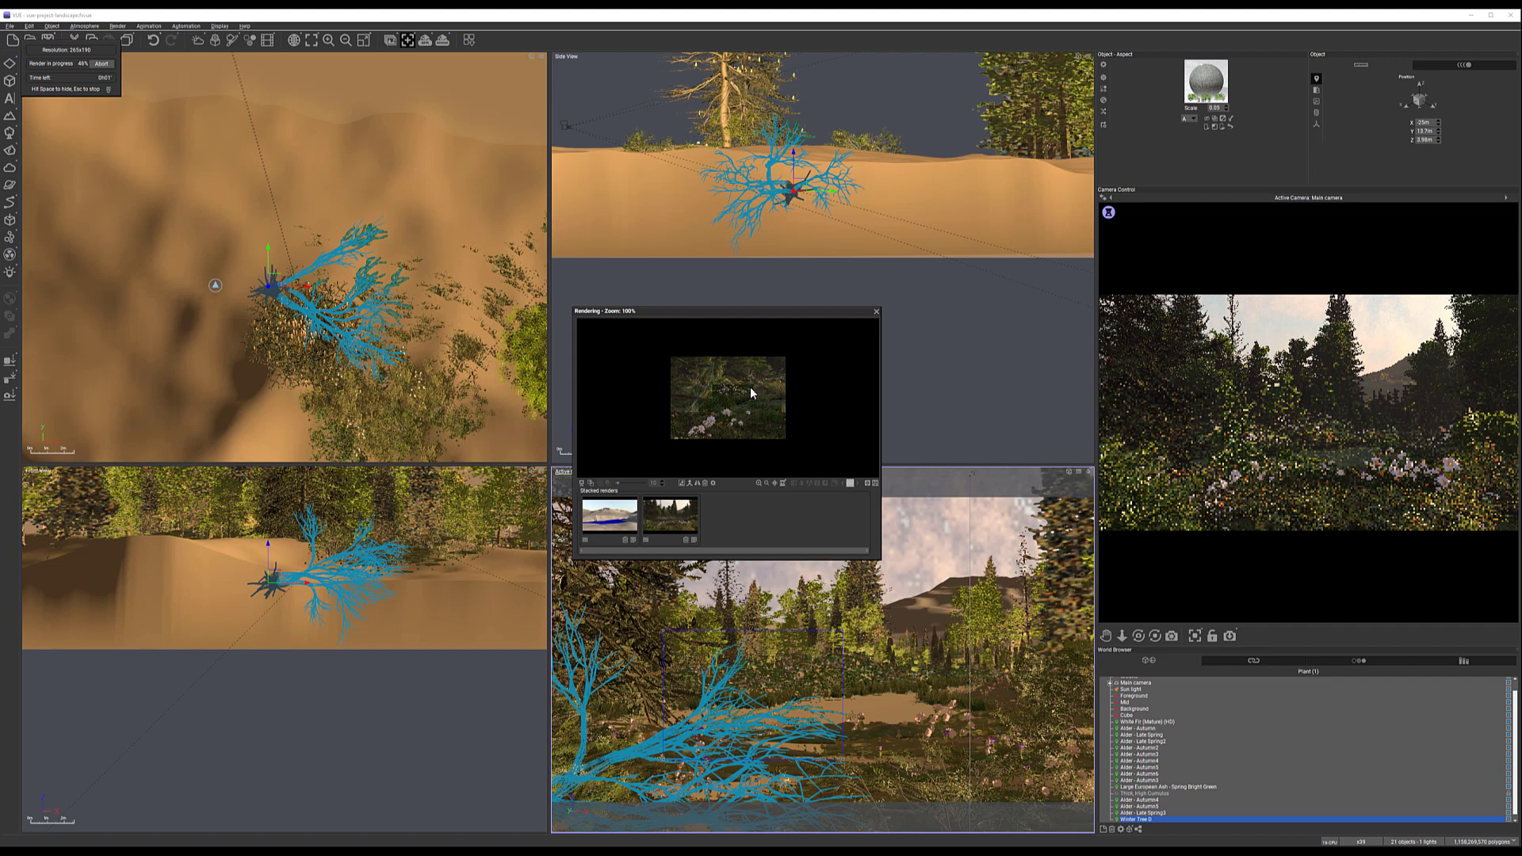
key("Escape")
left_click(876, 311)
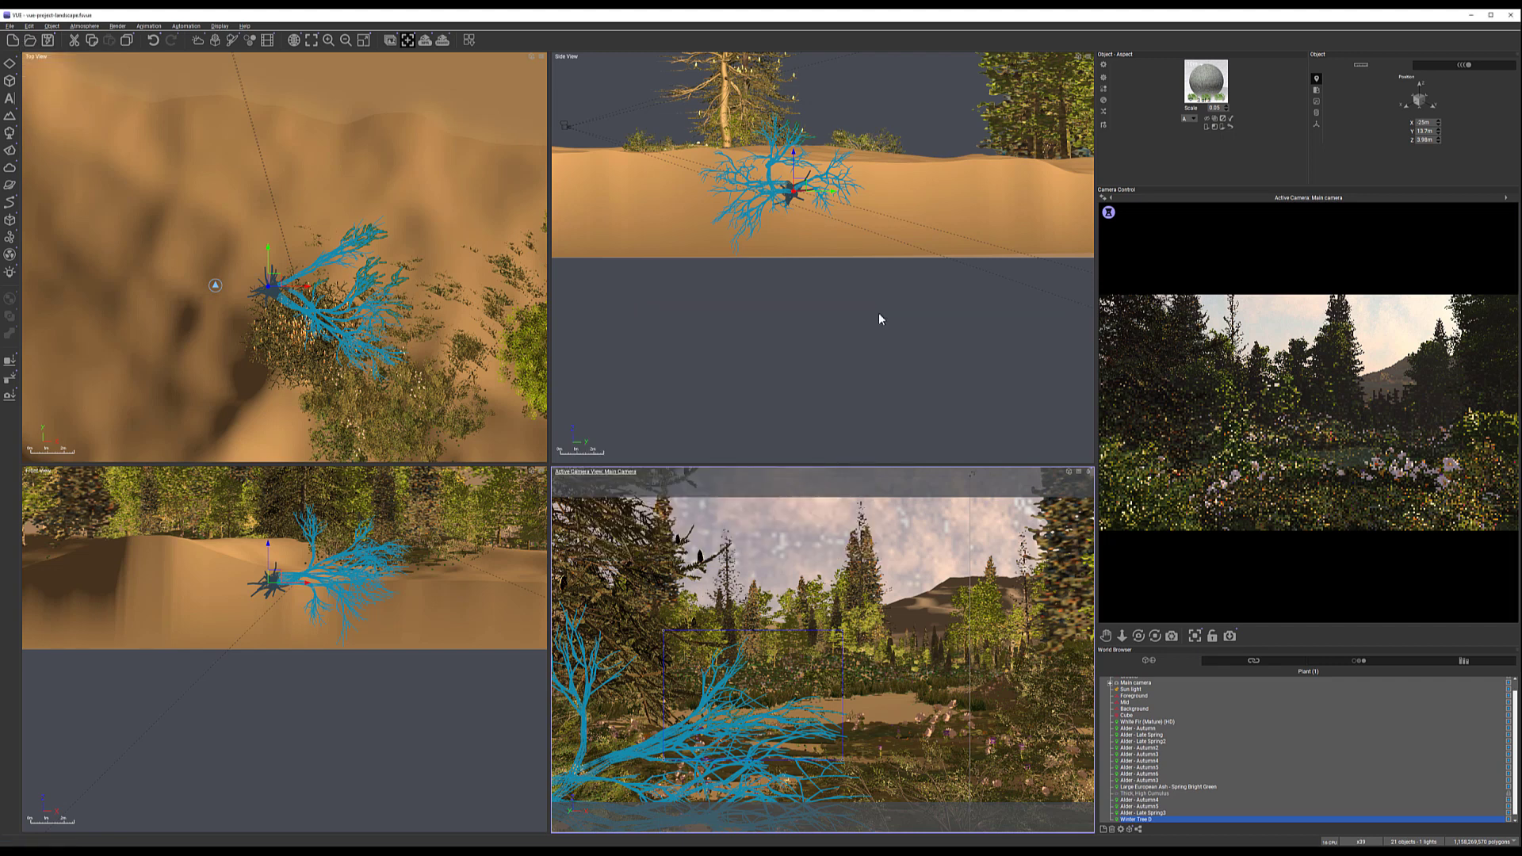
Add another plant from the grasses and plants collection to the eco eco layer and repopulate the branches at 67% overall density
double_click(1208, 78)
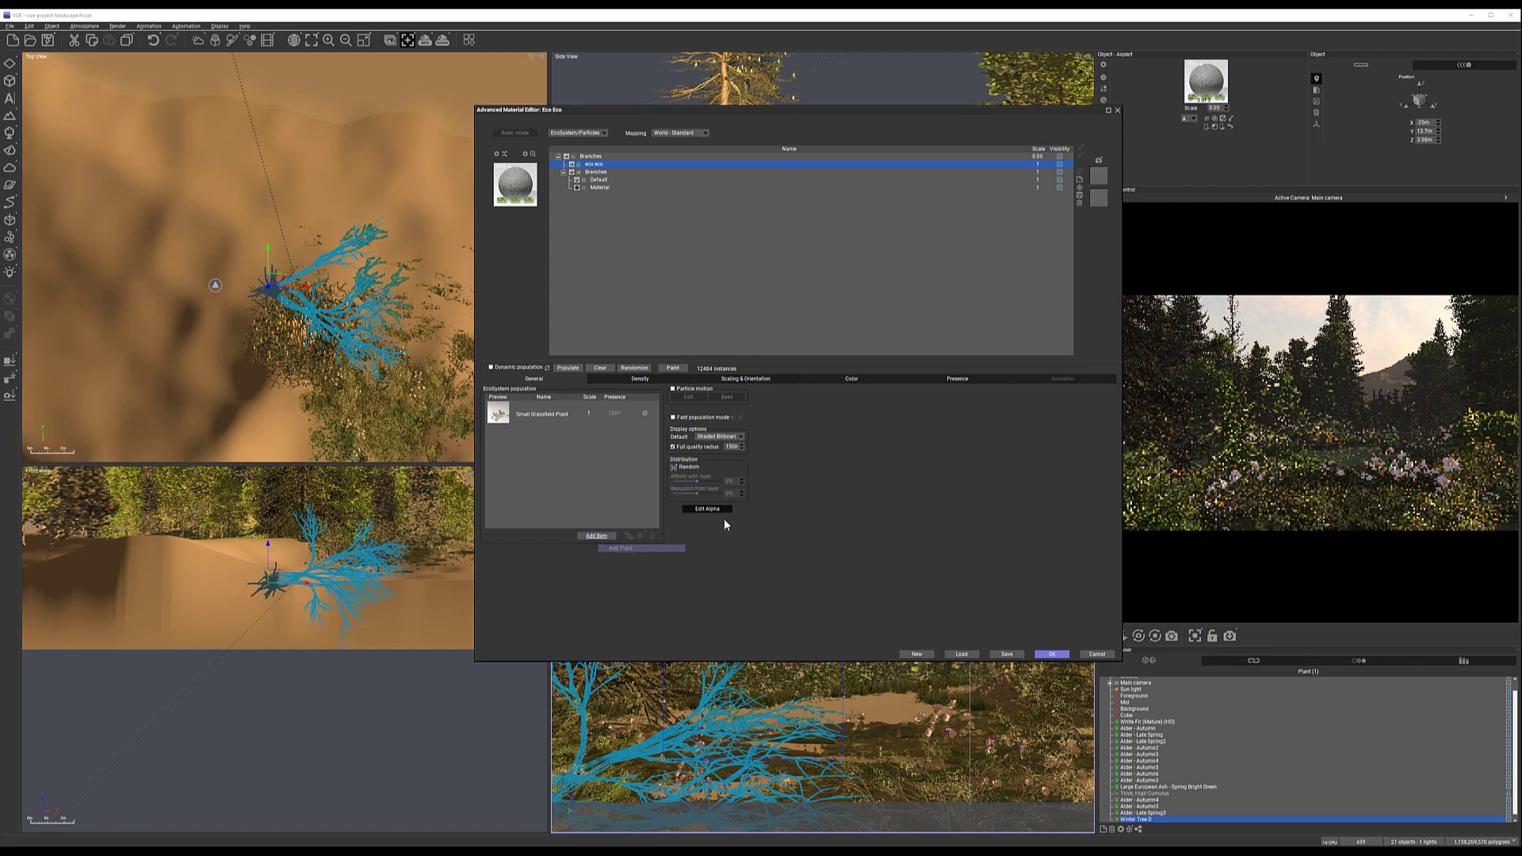
left_click(602, 539)
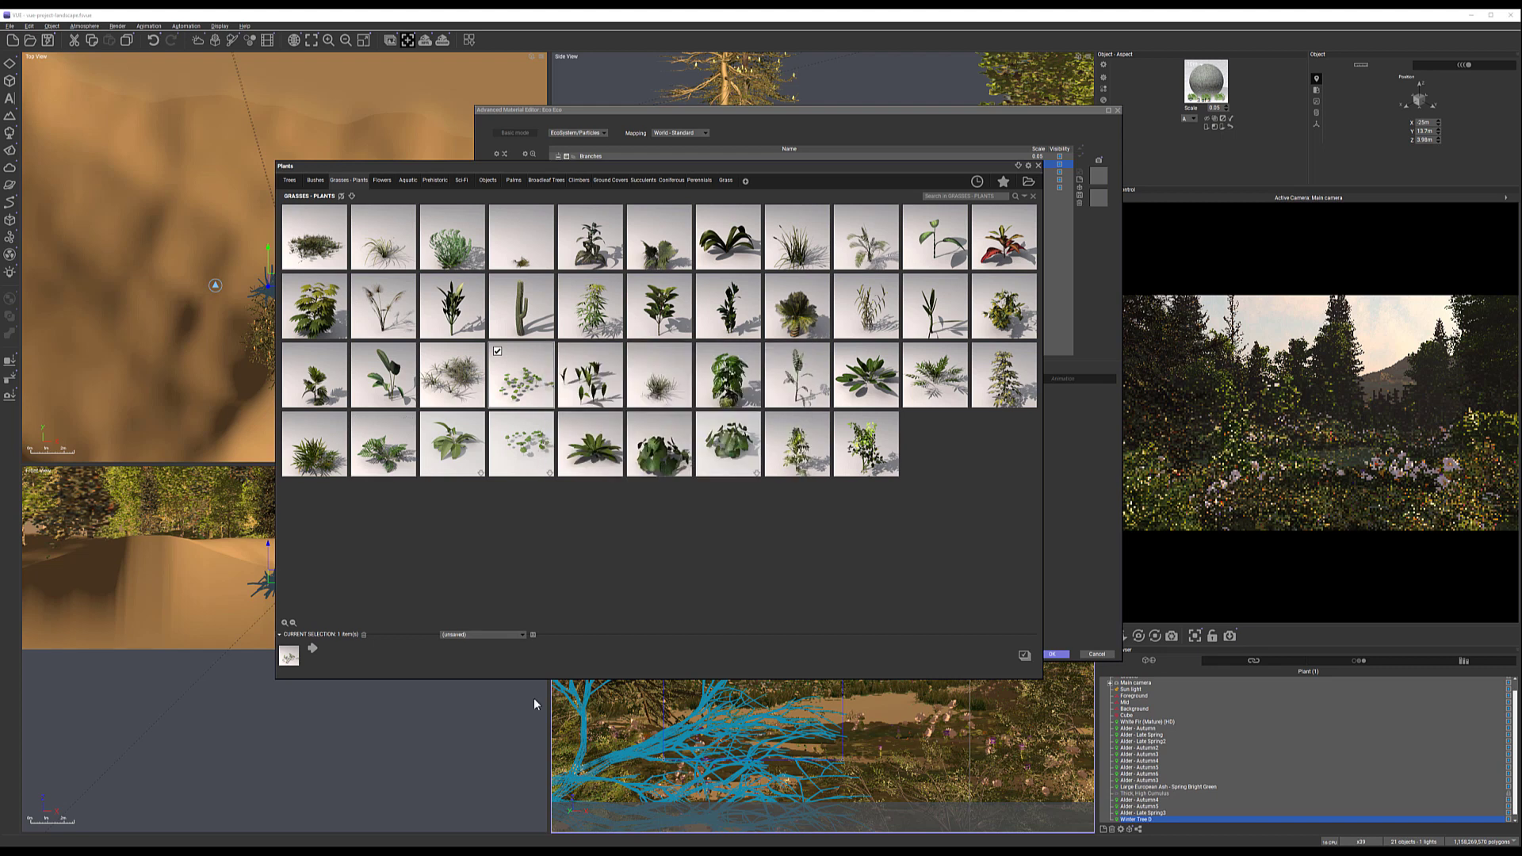
double_click(314, 459)
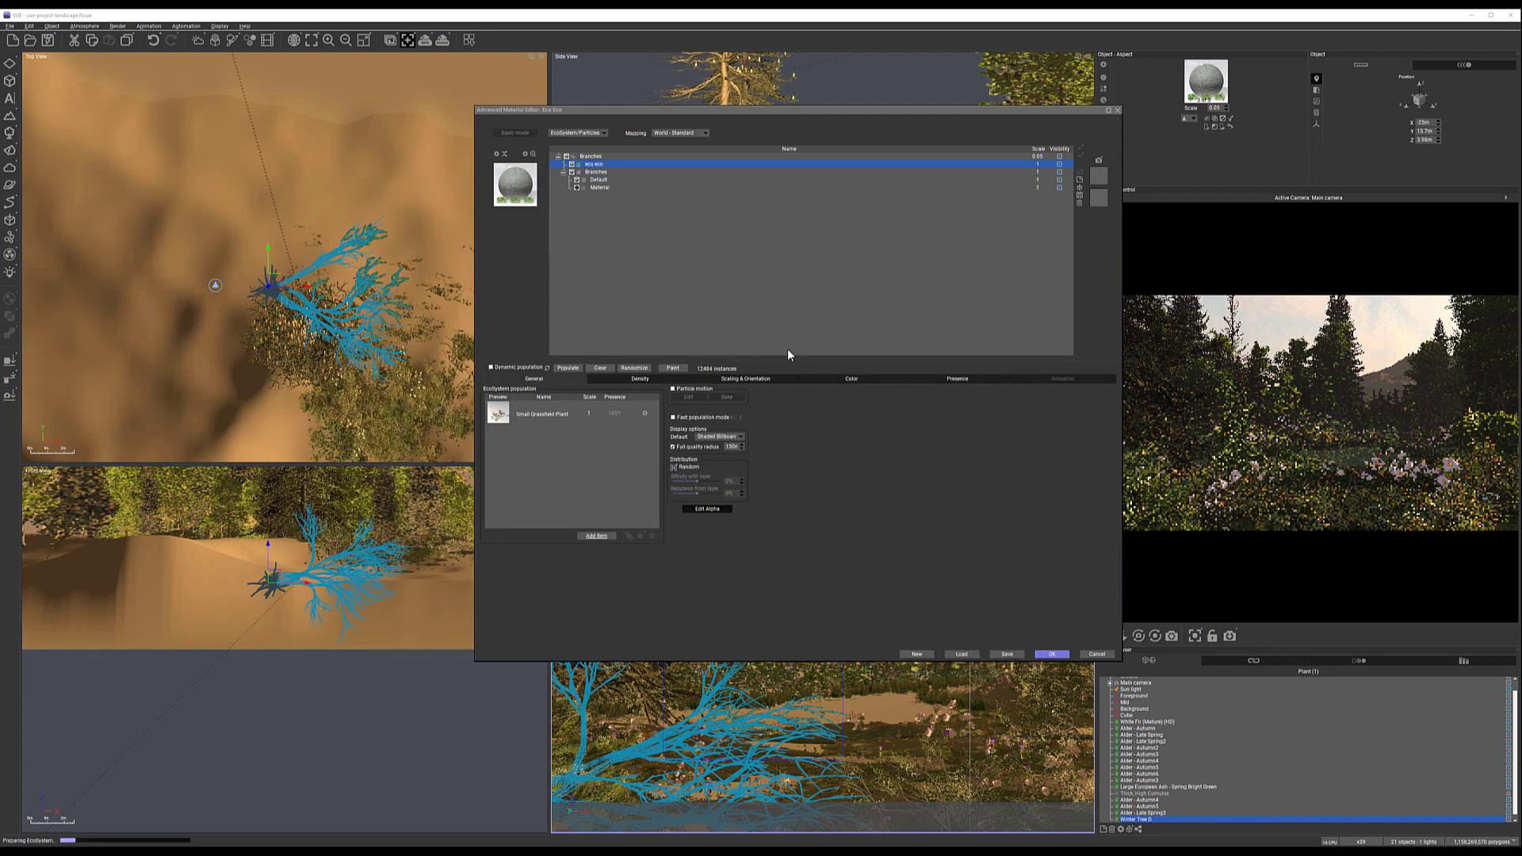
left_click(644, 379)
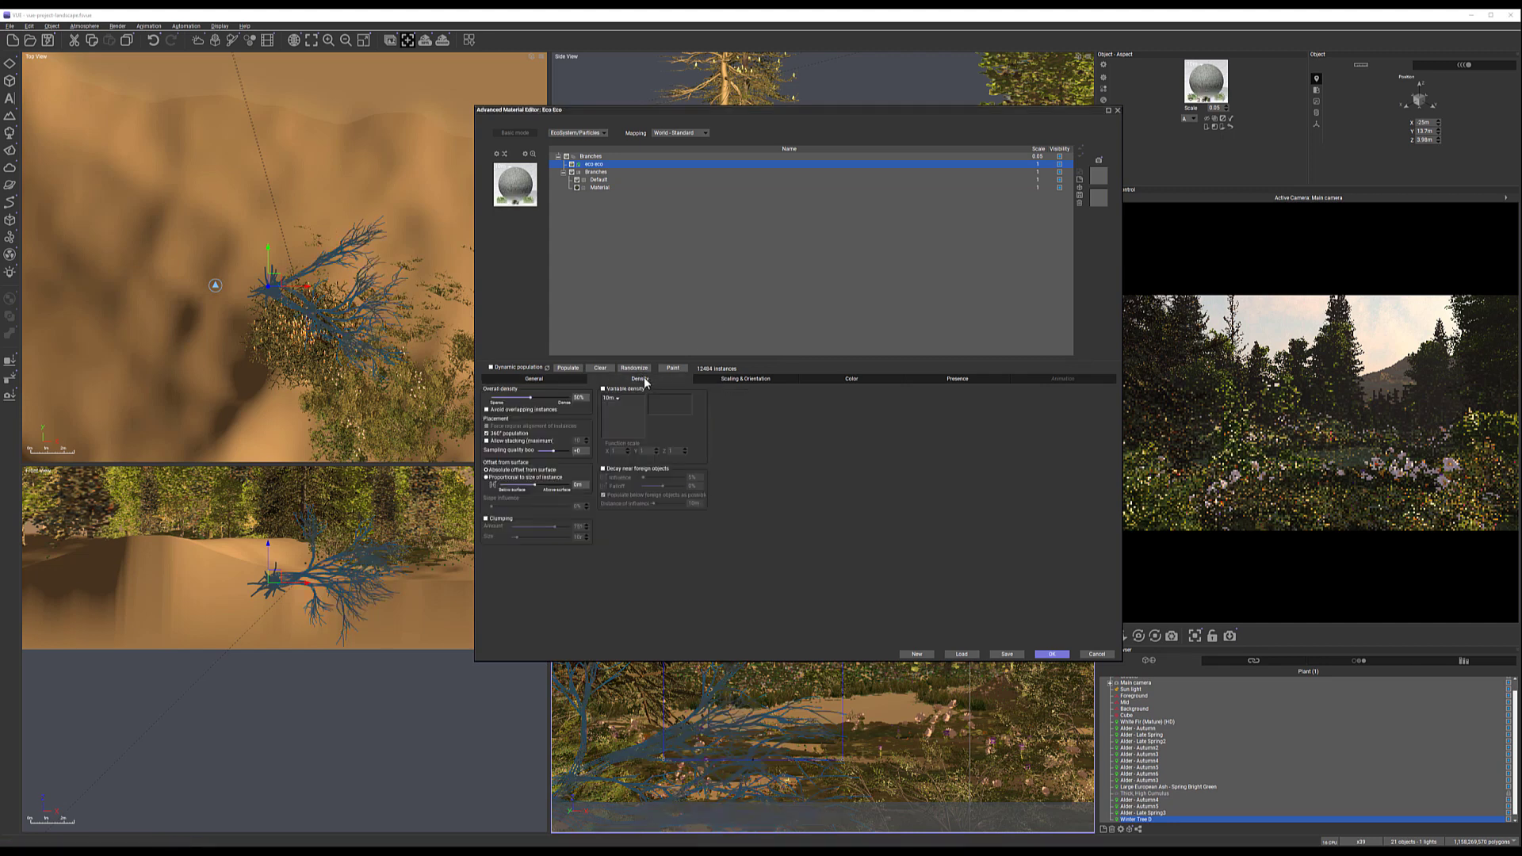
left_click(567, 369)
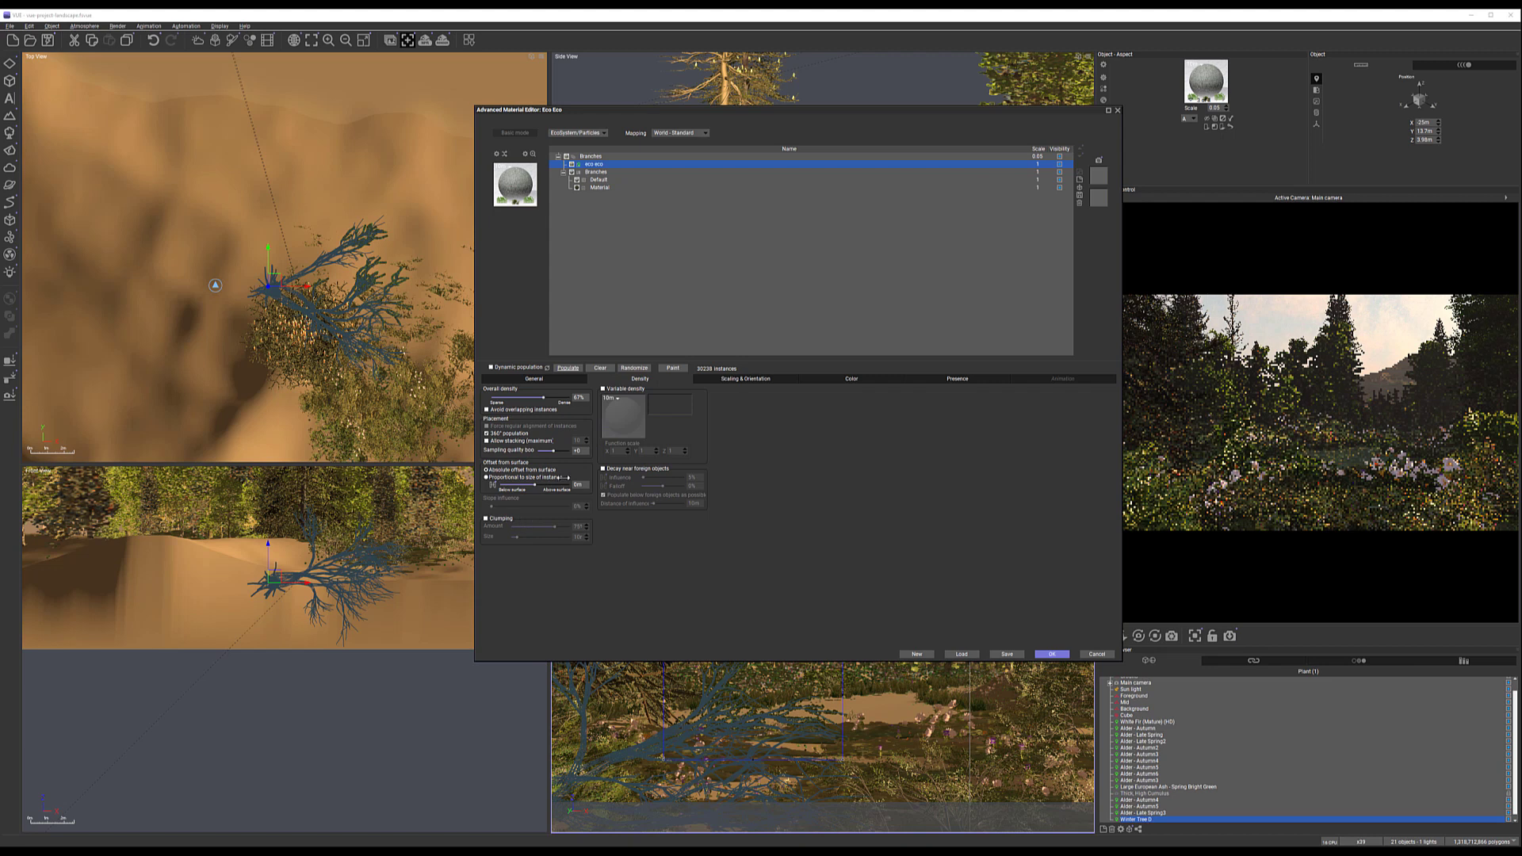
Shift the eco eco plants' direction from surface toward vertical, repopulate the branches and accept the material
left_click(720, 379)
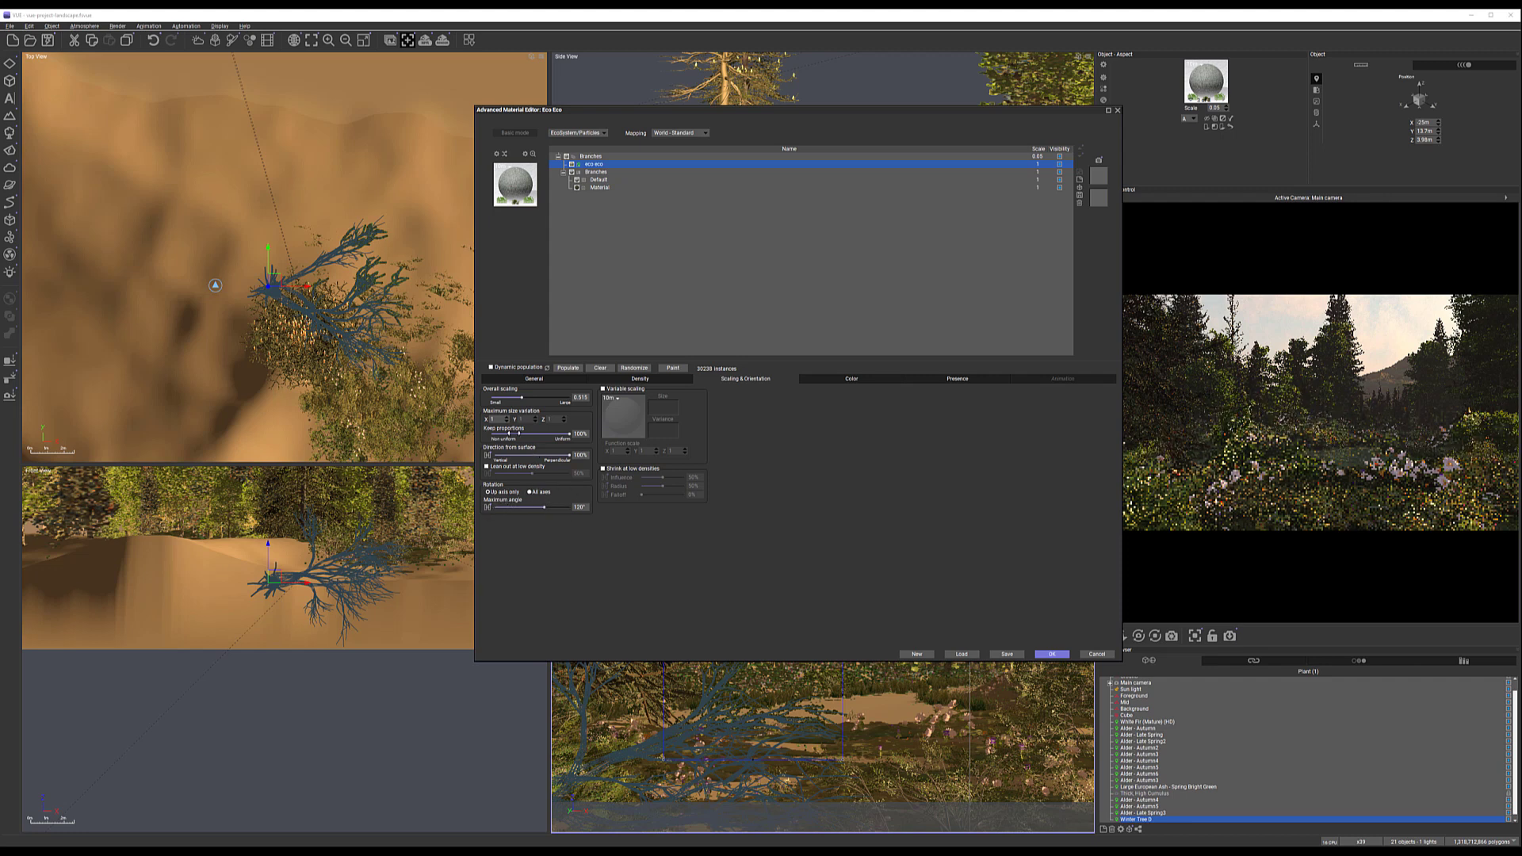
left_click_drag(568, 458, 562, 456)
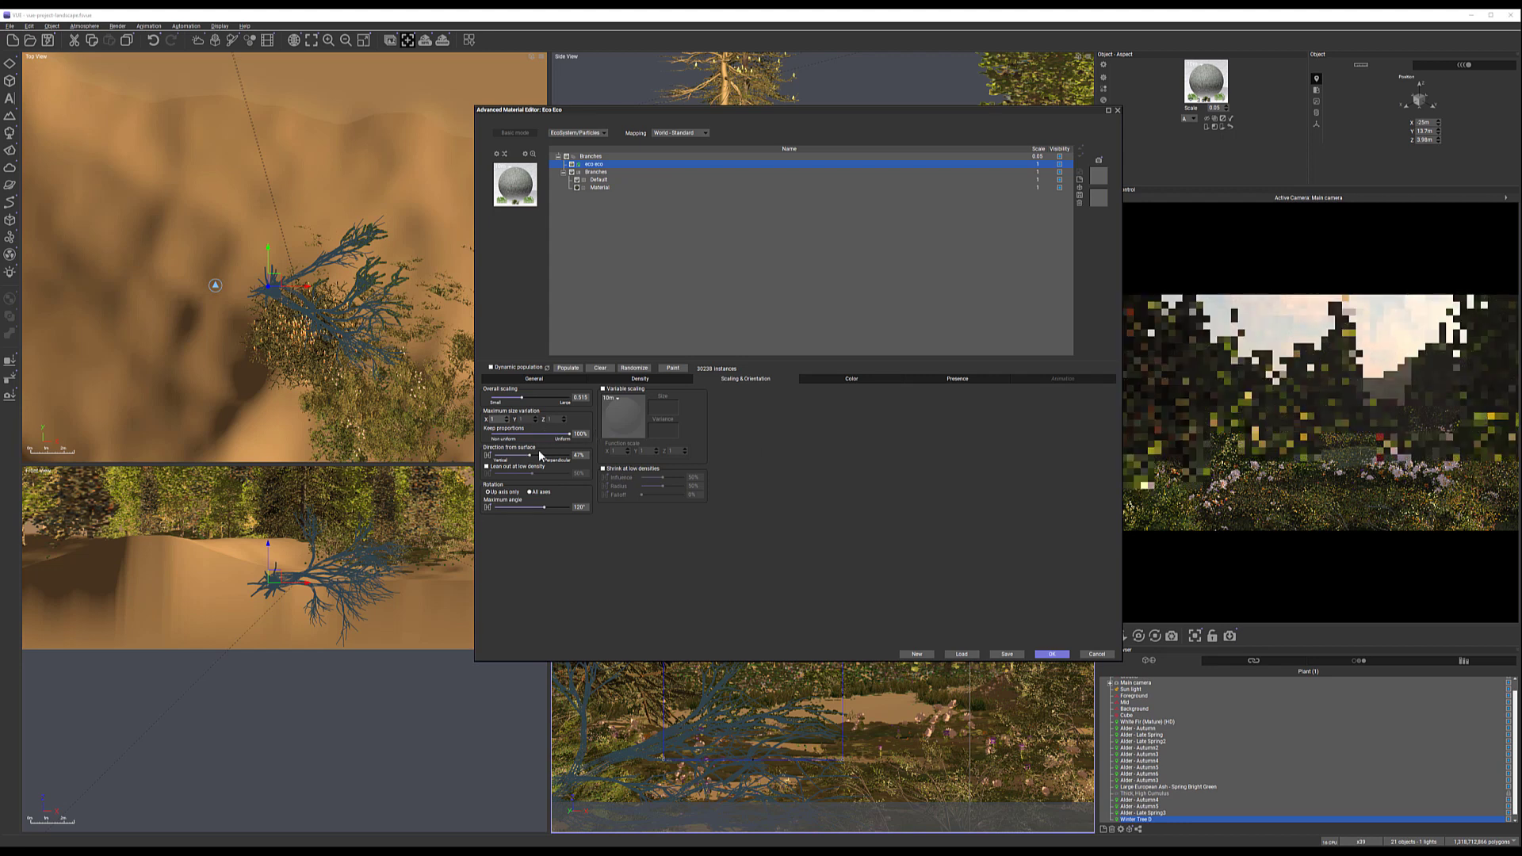
left_click_drag(536, 453, 532, 454)
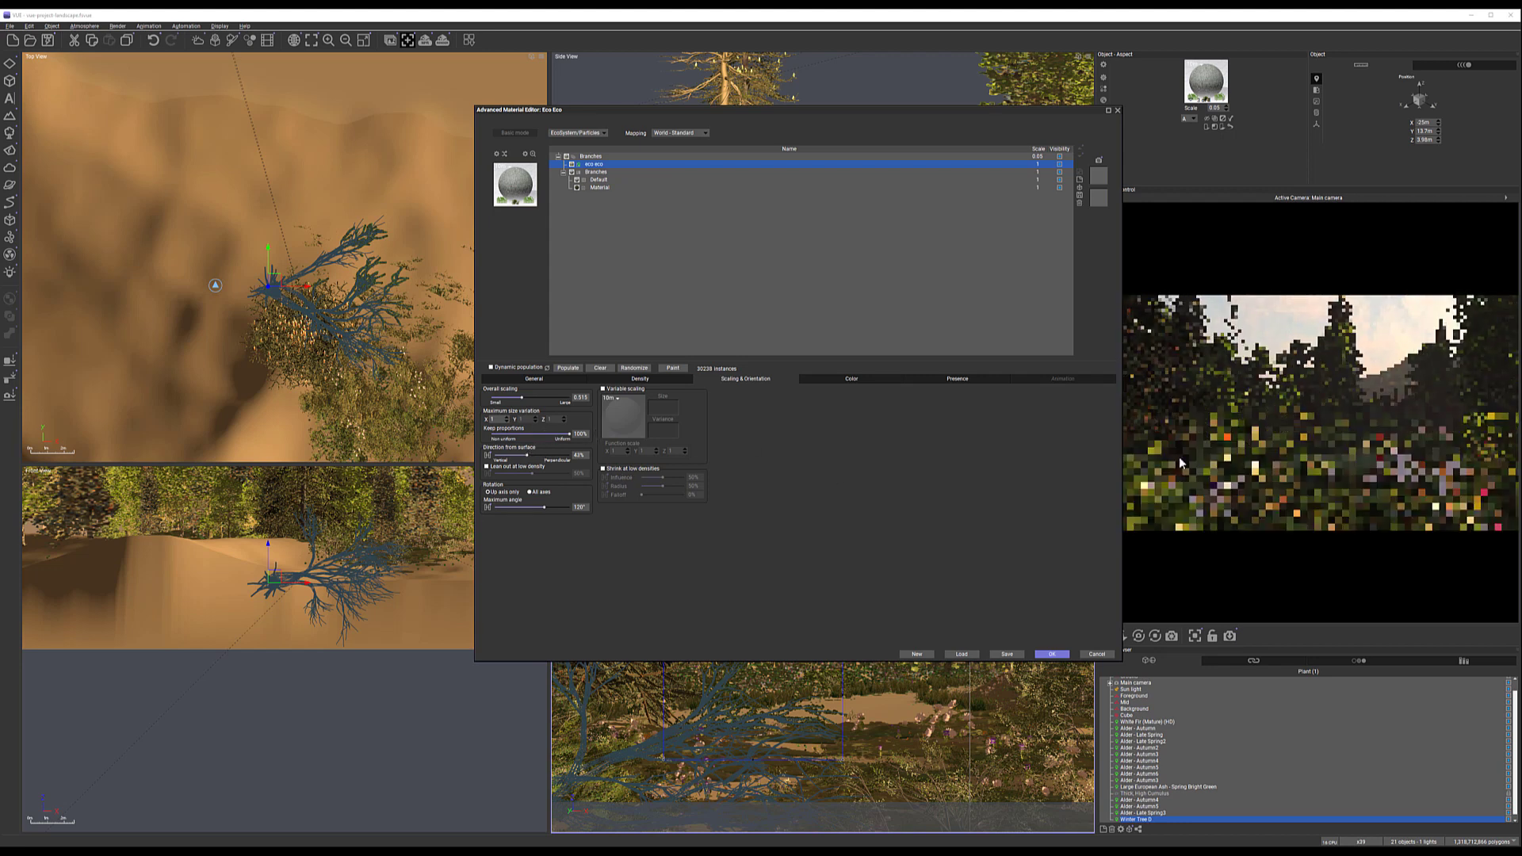
left_click(574, 369)
left_click(1051, 654)
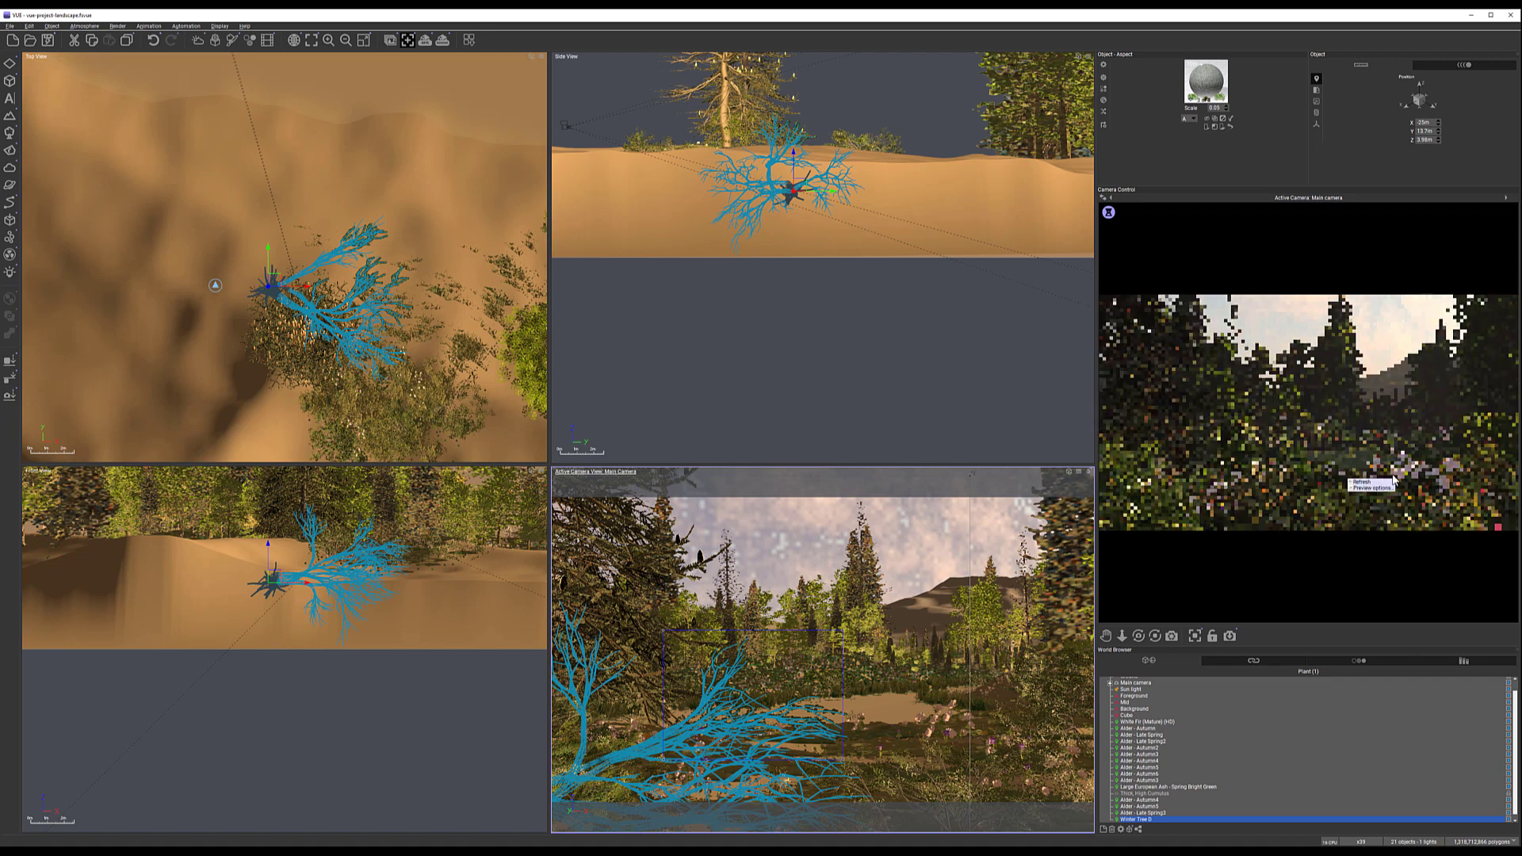
middle_click_drag(401, 148, 286, 254)
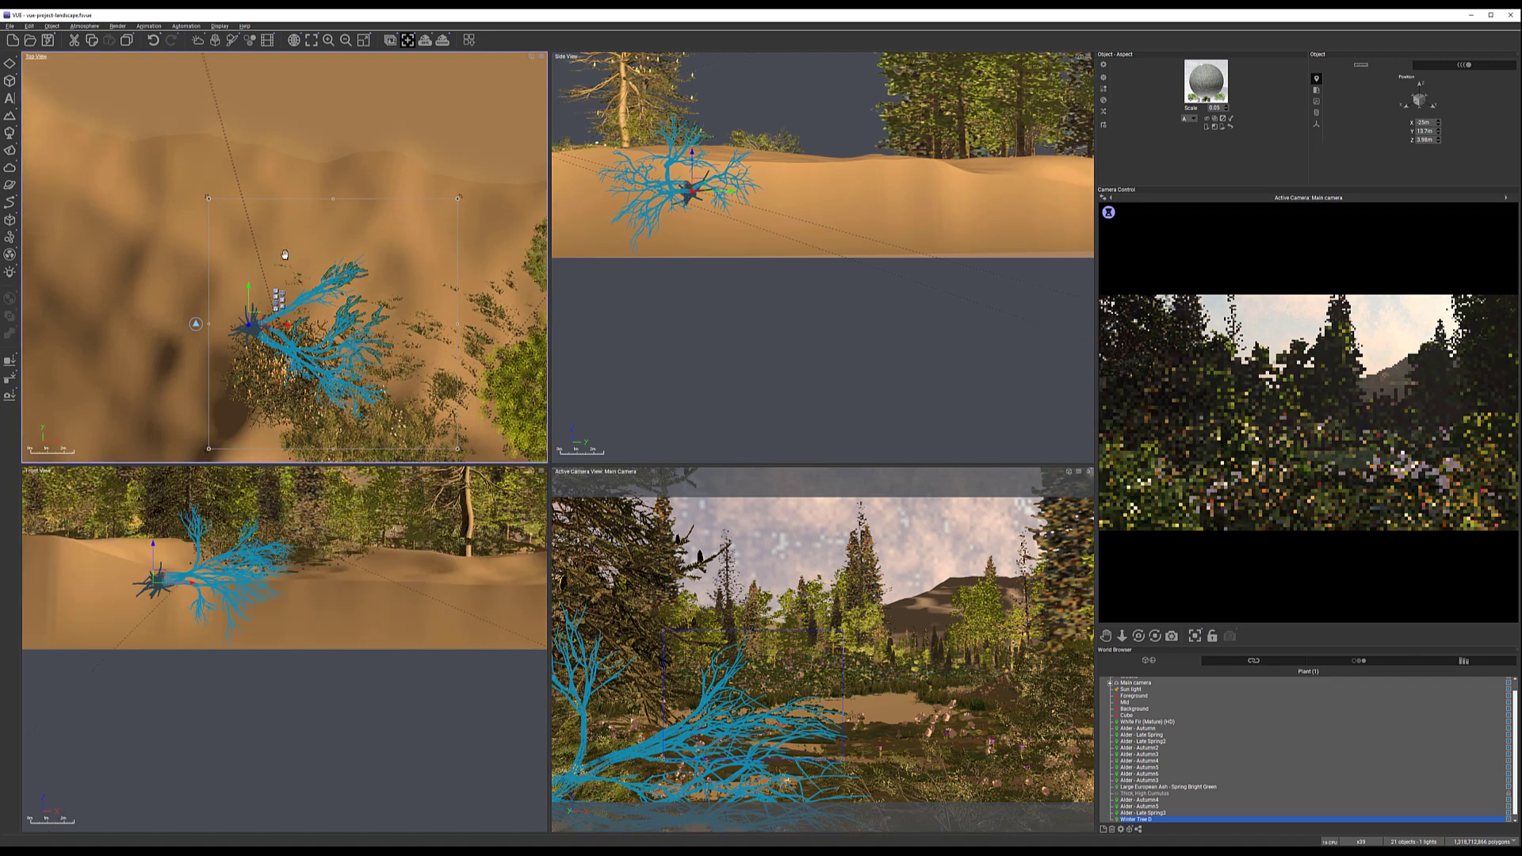
scroll(446, 294, "down", 4)
scroll(447, 295, "down", 1)
middle_click_drag(427, 222, 411, 272)
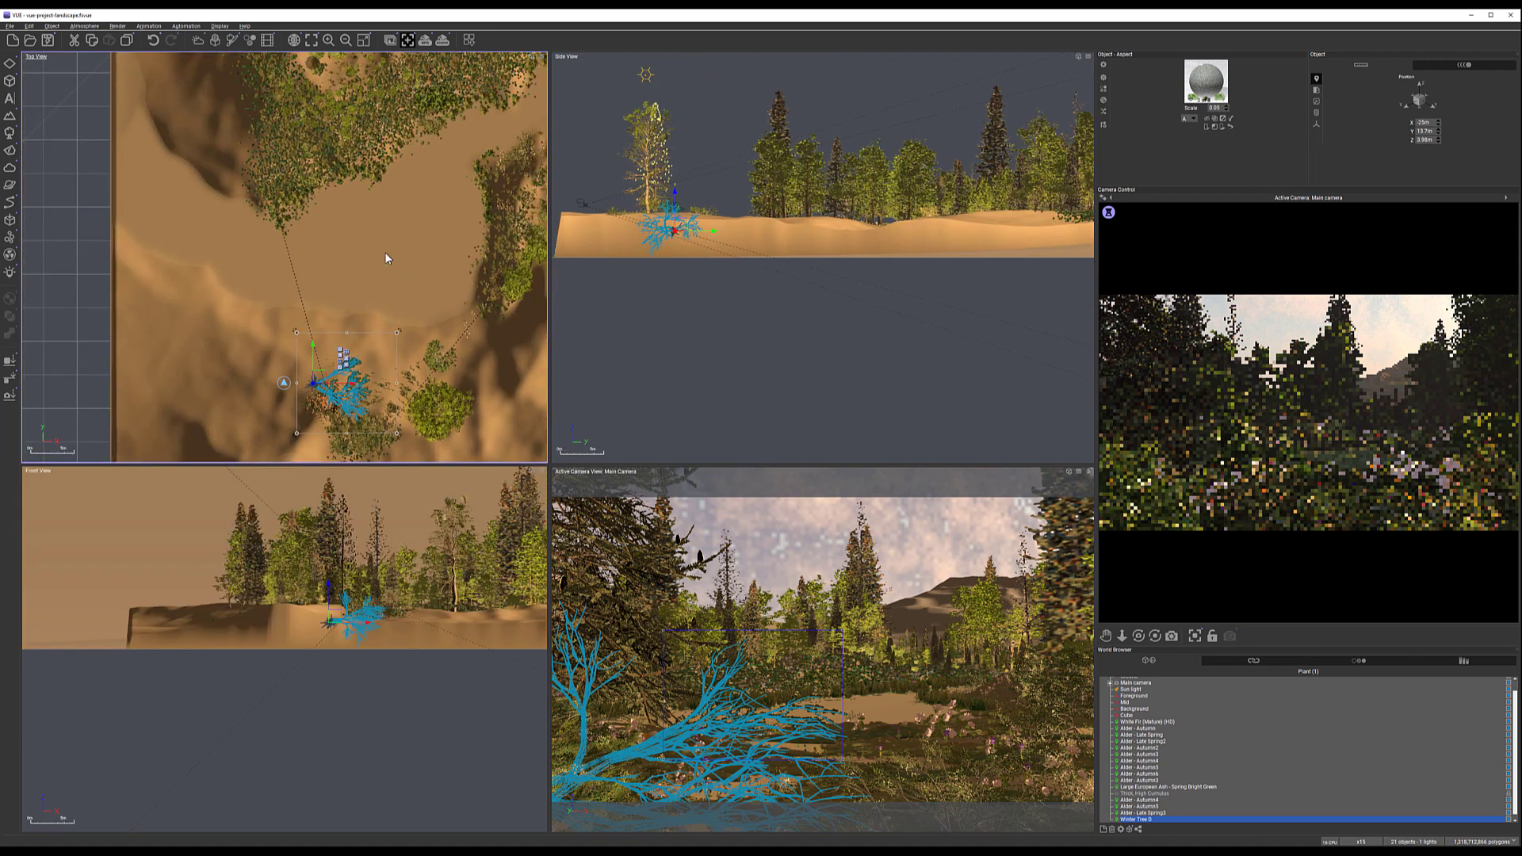
left_click(10, 133)
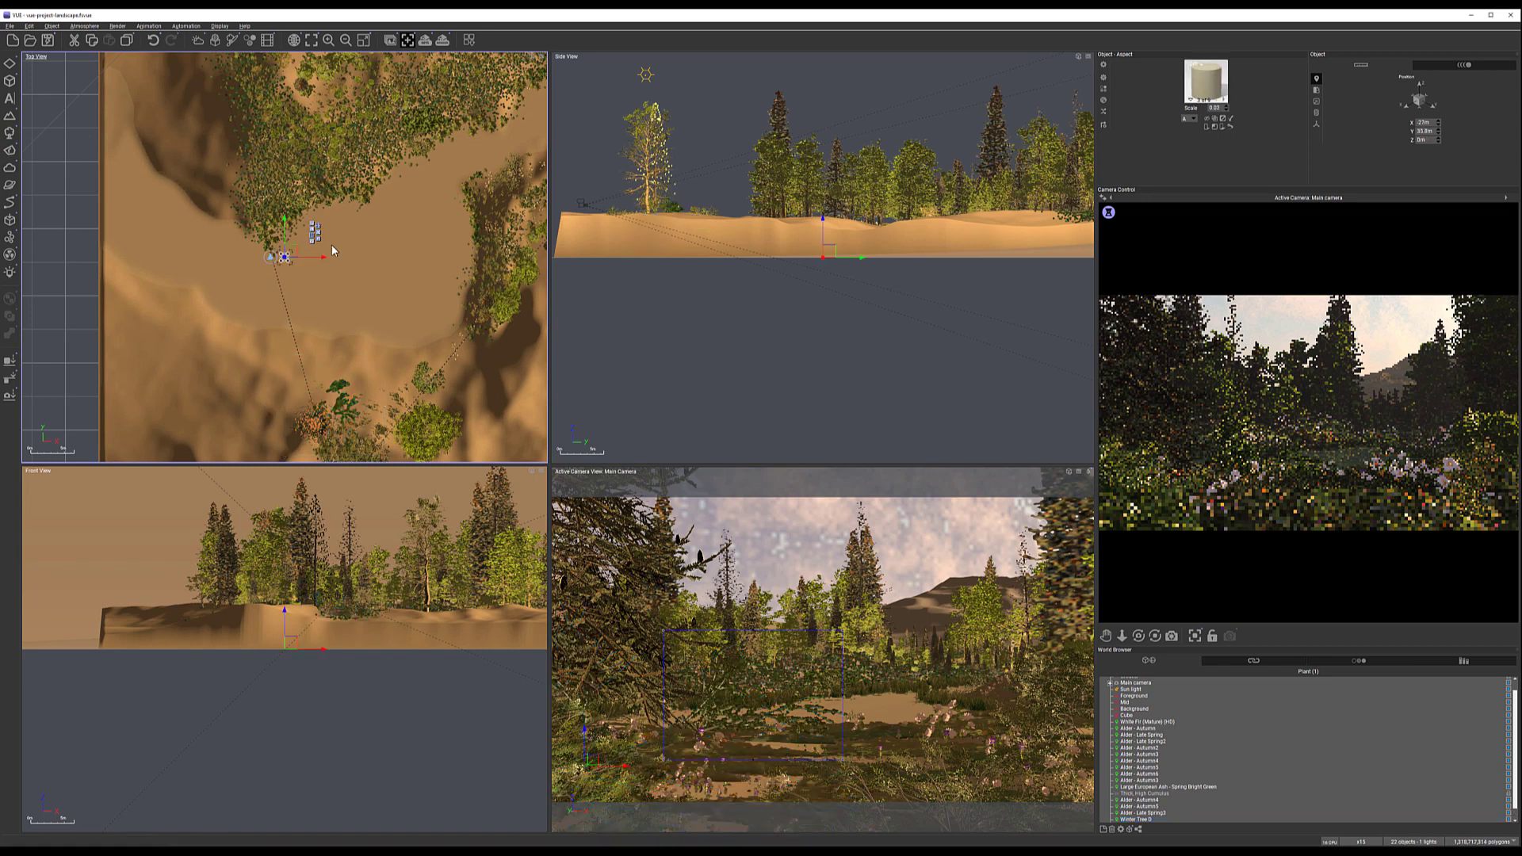
left_click_drag(293, 247, 389, 257)
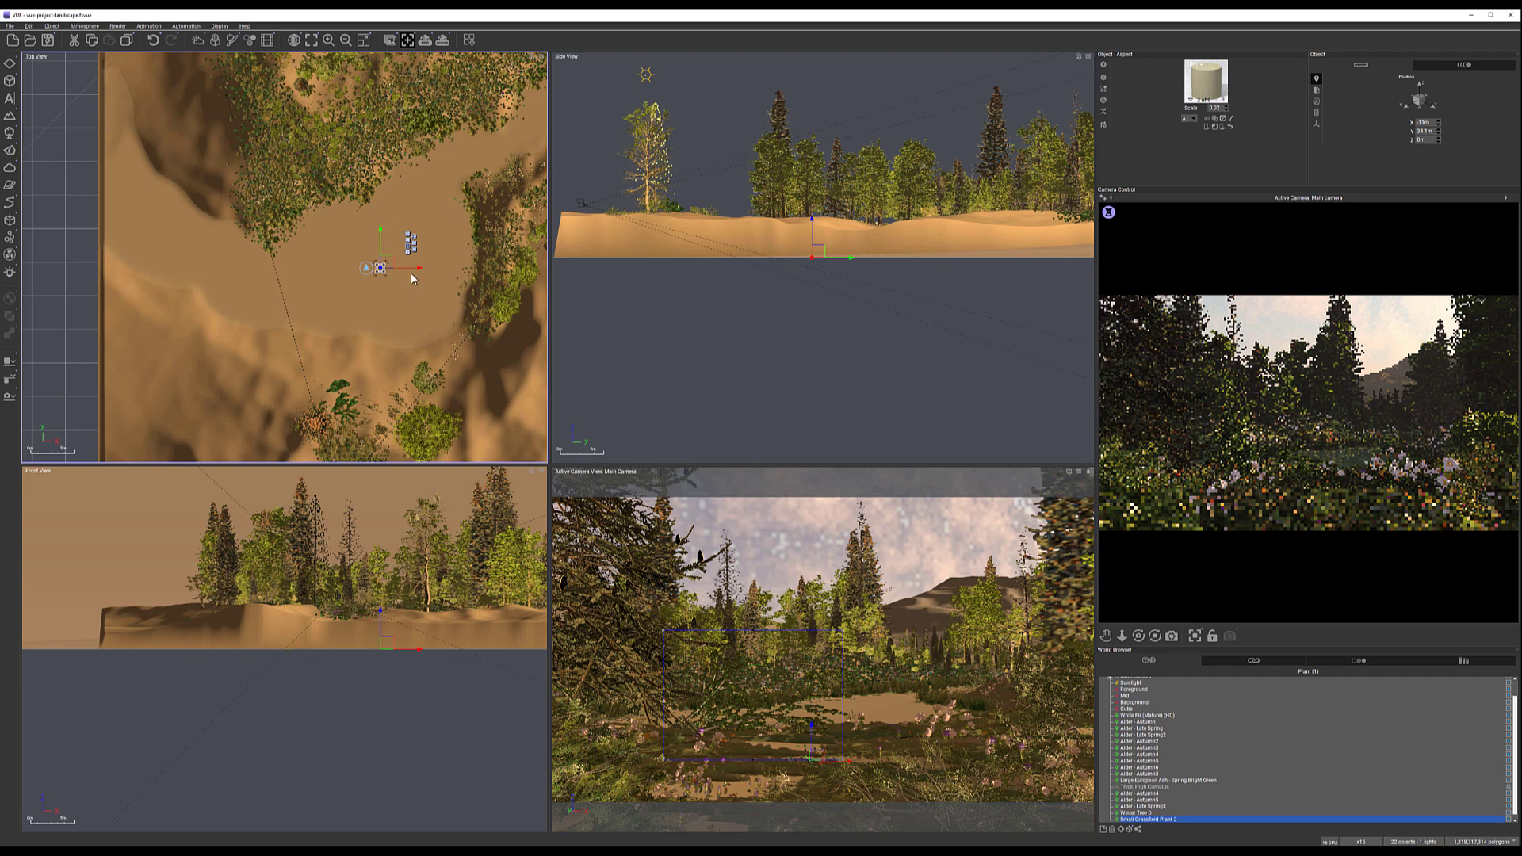
key("Delete")
Add a bare Winter Tree from the plant library and place it on the lake's east shore
left_click(10, 133)
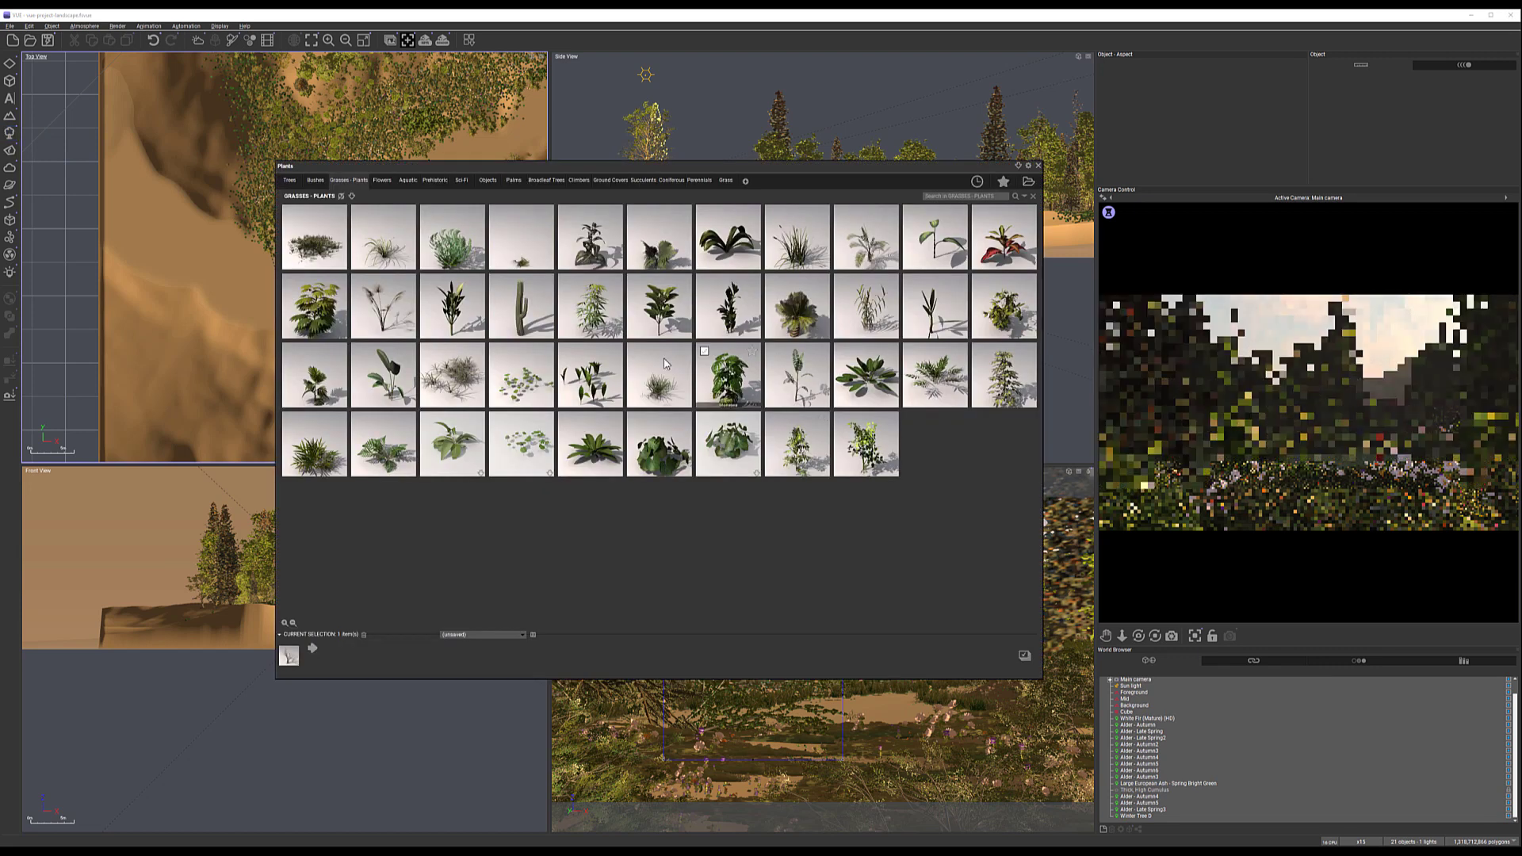
left_click(289, 180)
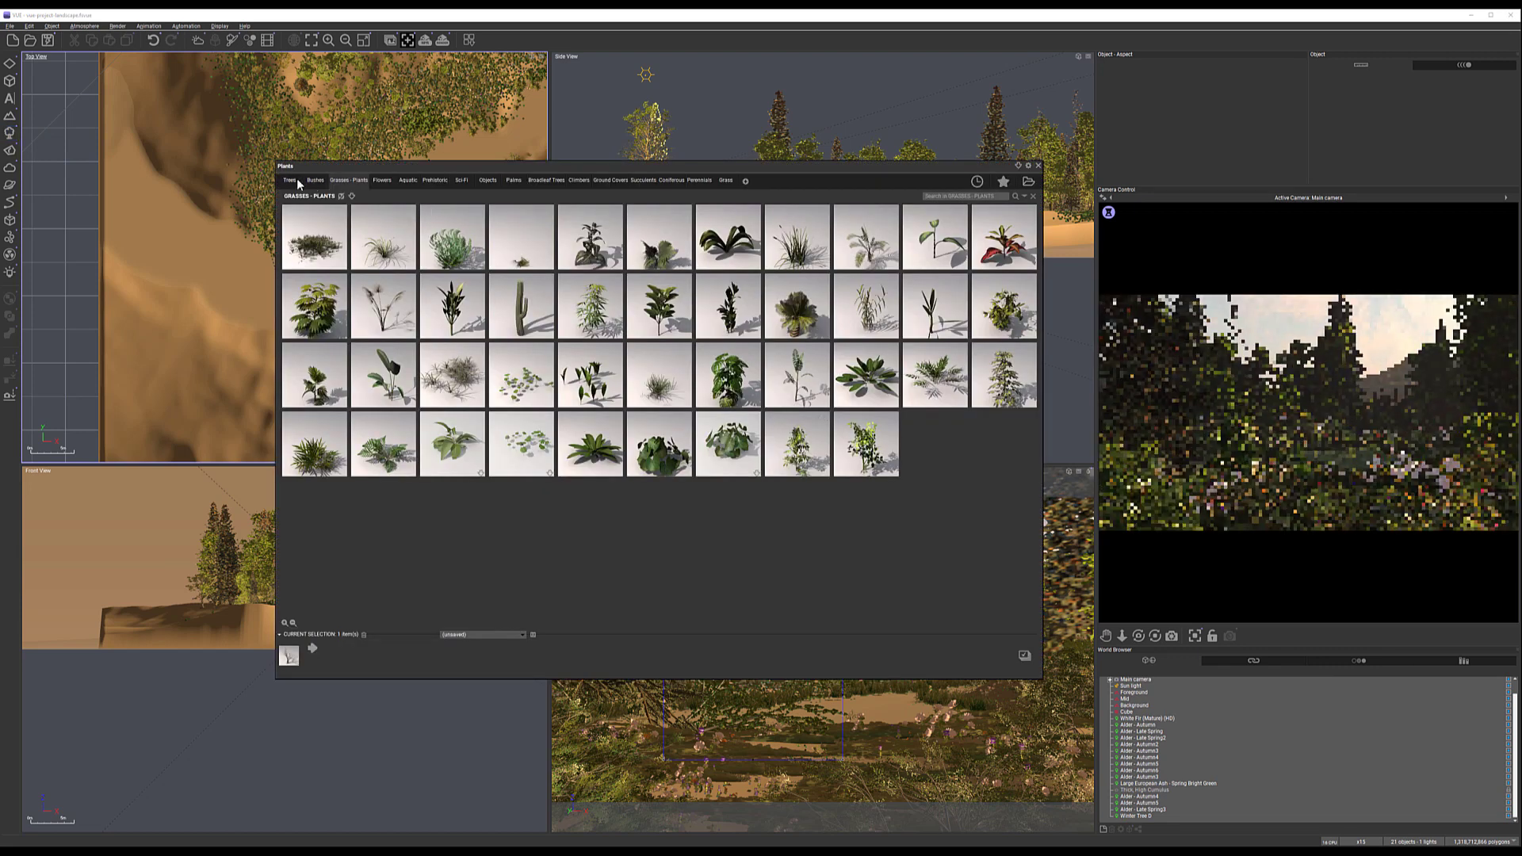
left_click(1024, 656)
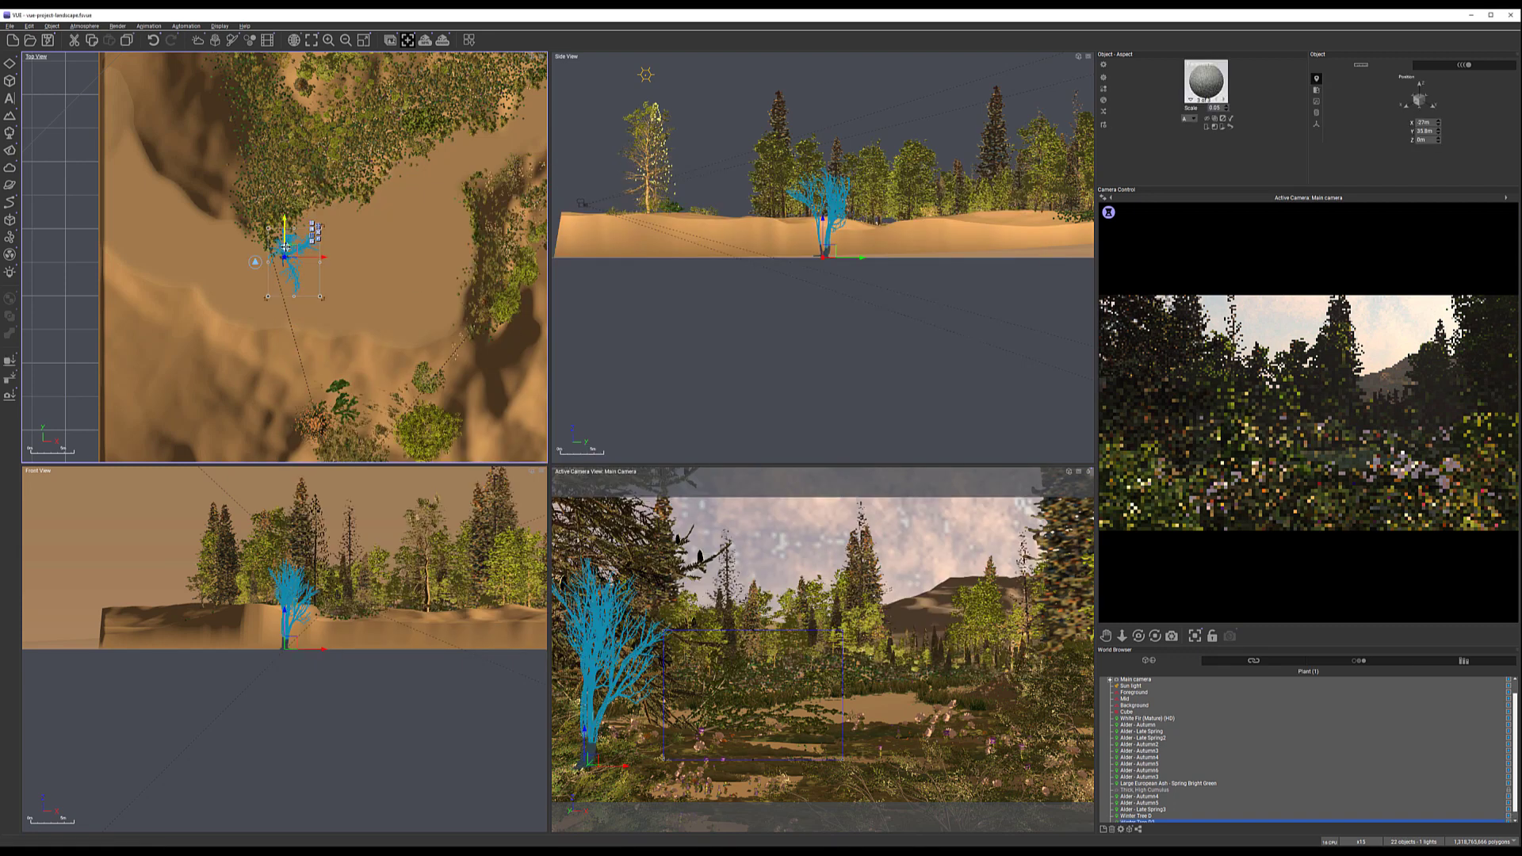
left_click_drag(289, 249, 474, 285)
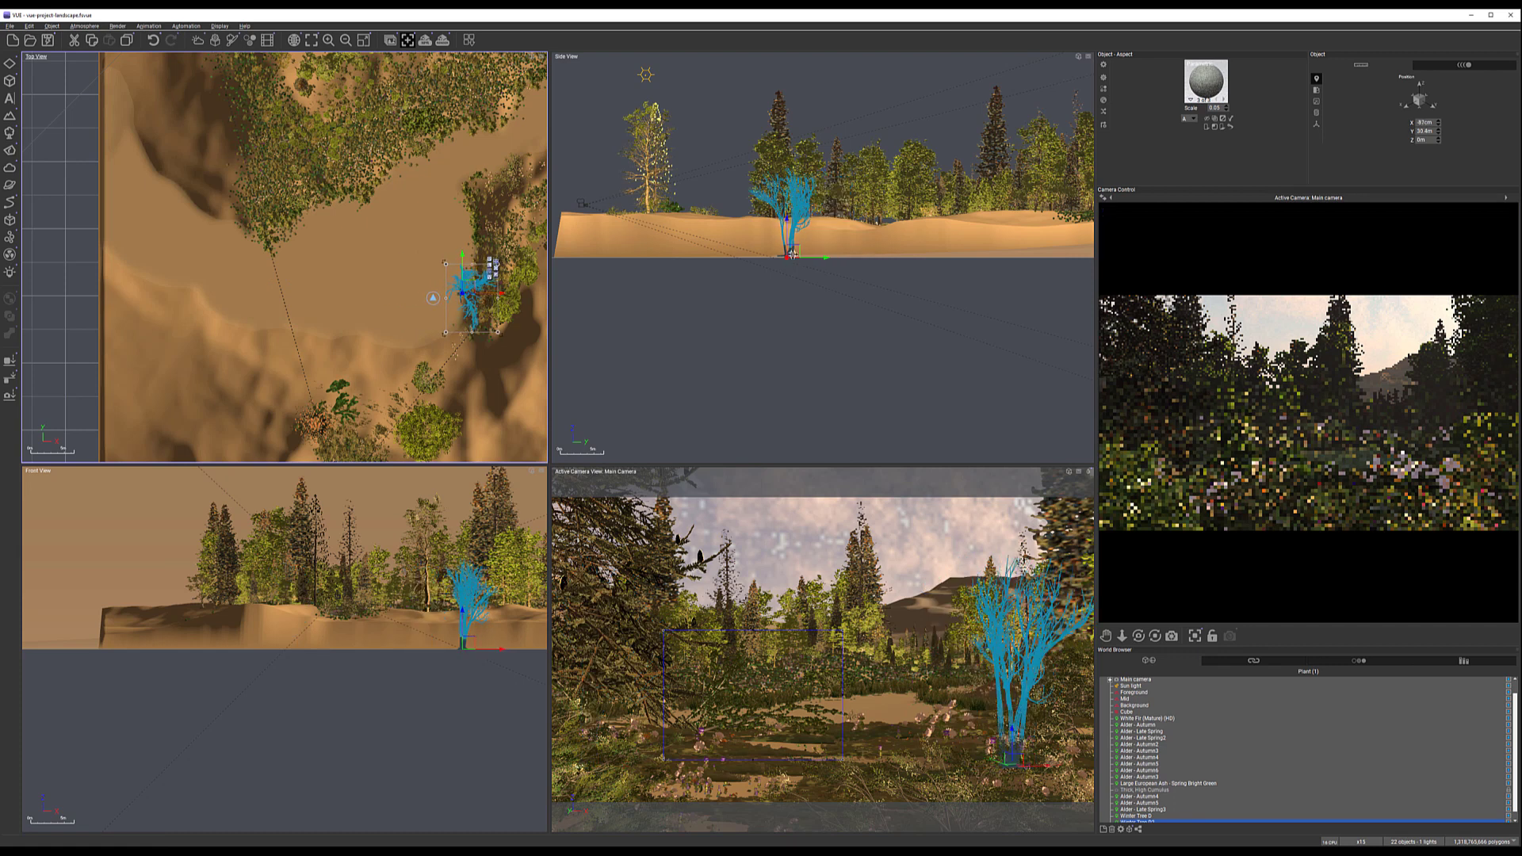
Reshape the new winter tree in the plant editor with gnarl at +80, a smaller diameter and a higher falloff
right_click(467, 277)
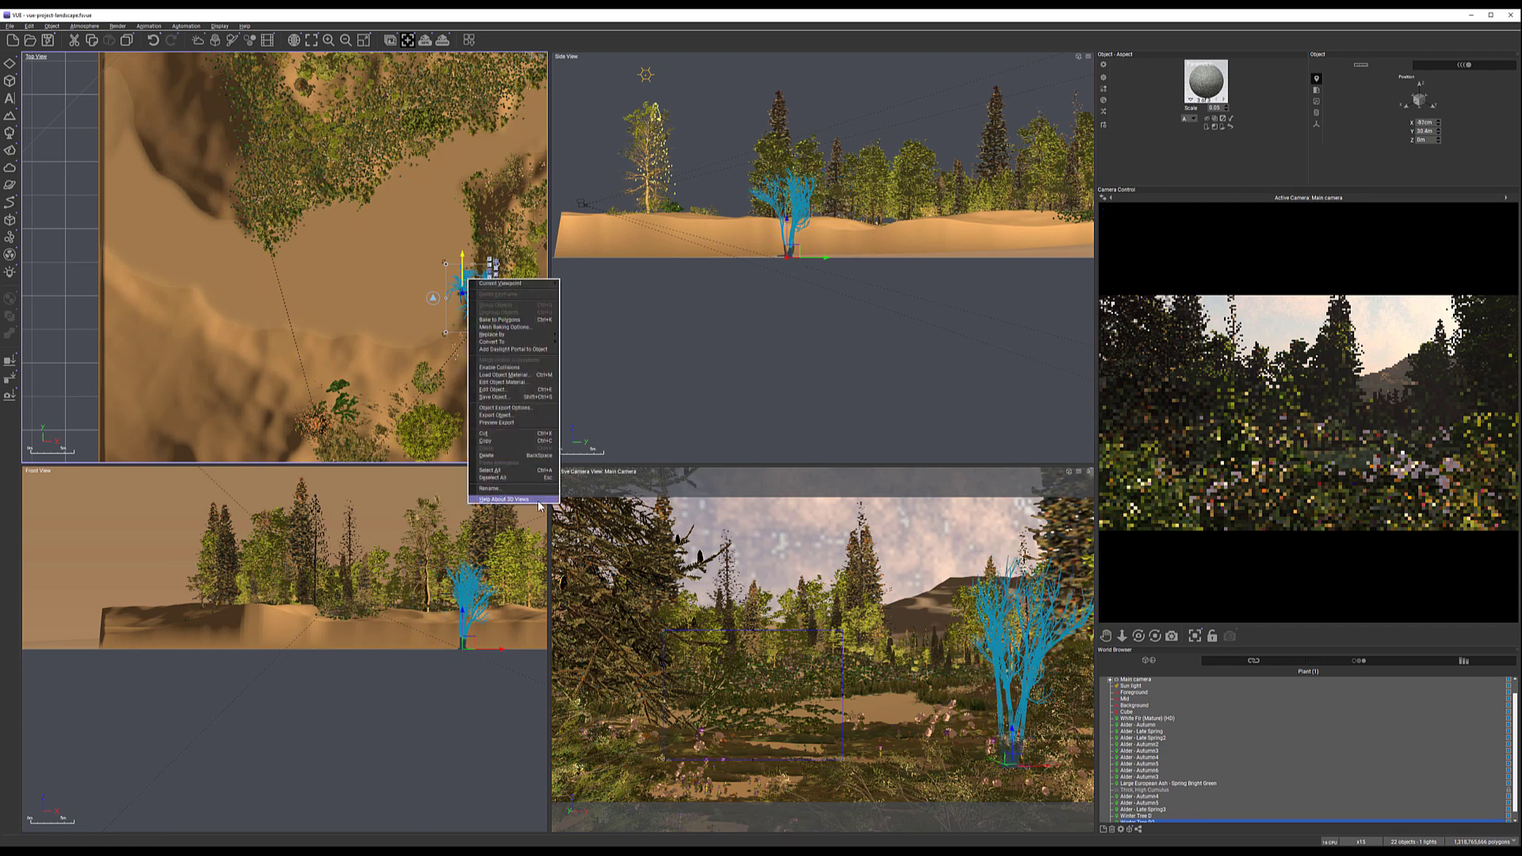
left_click(510, 390)
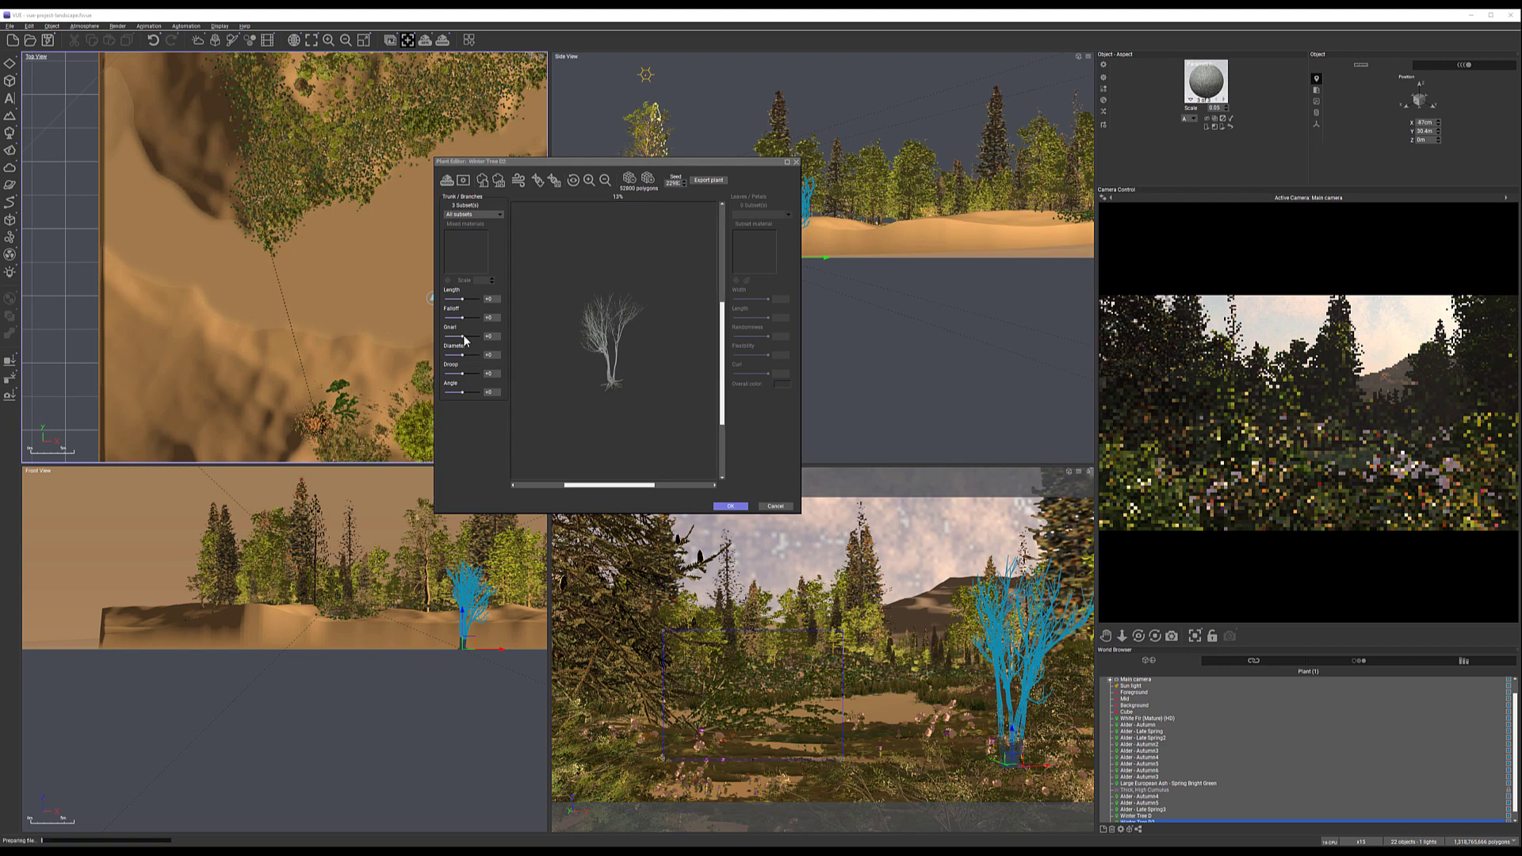
left_click_drag(463, 336, 479, 338)
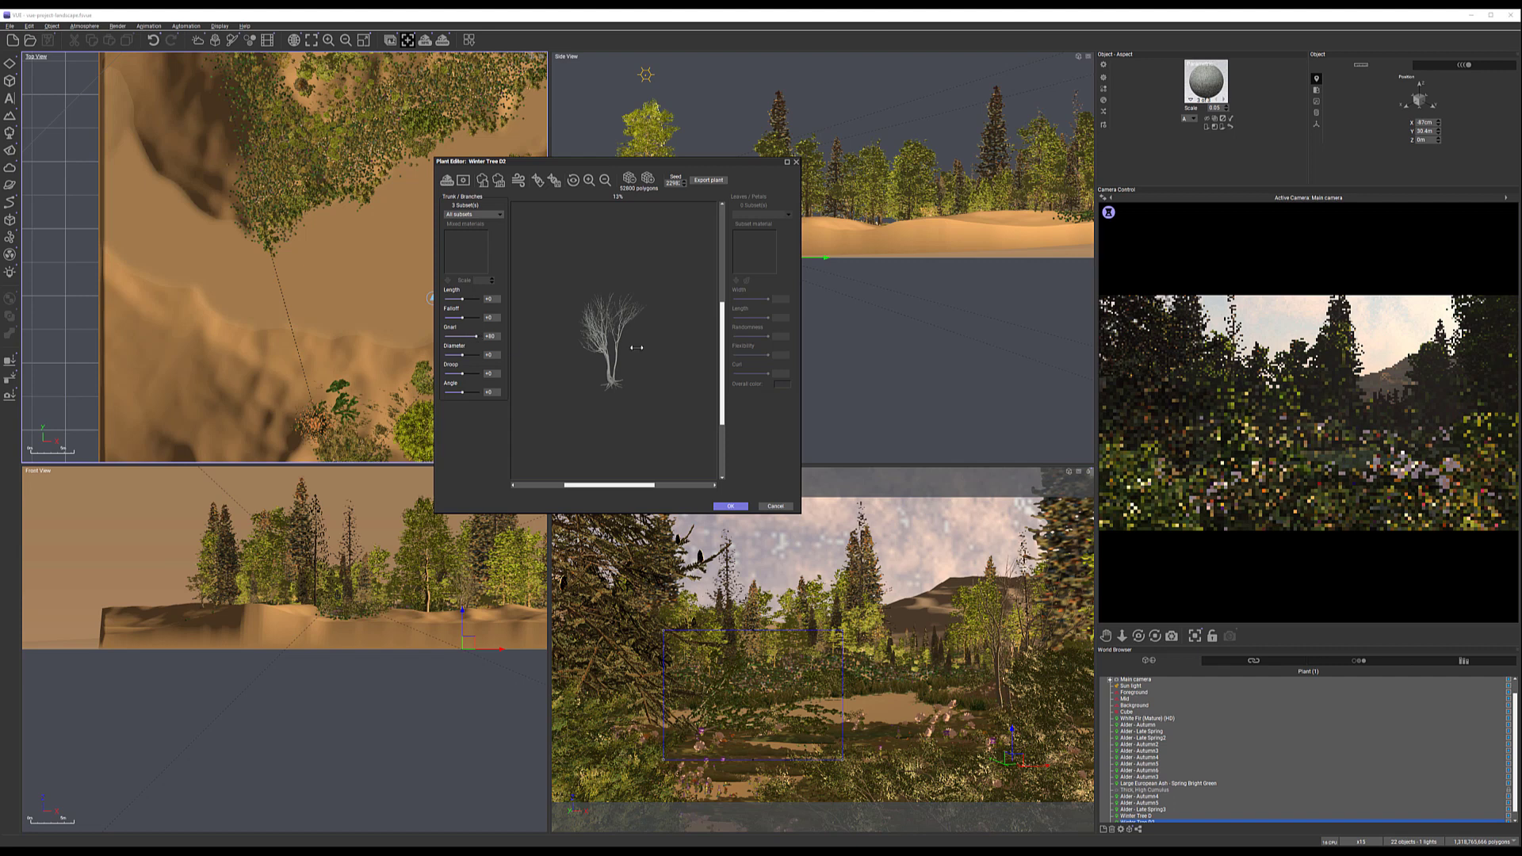
left_click_drag(600, 347, 564, 350)
left_click_drag(462, 354, 464, 373)
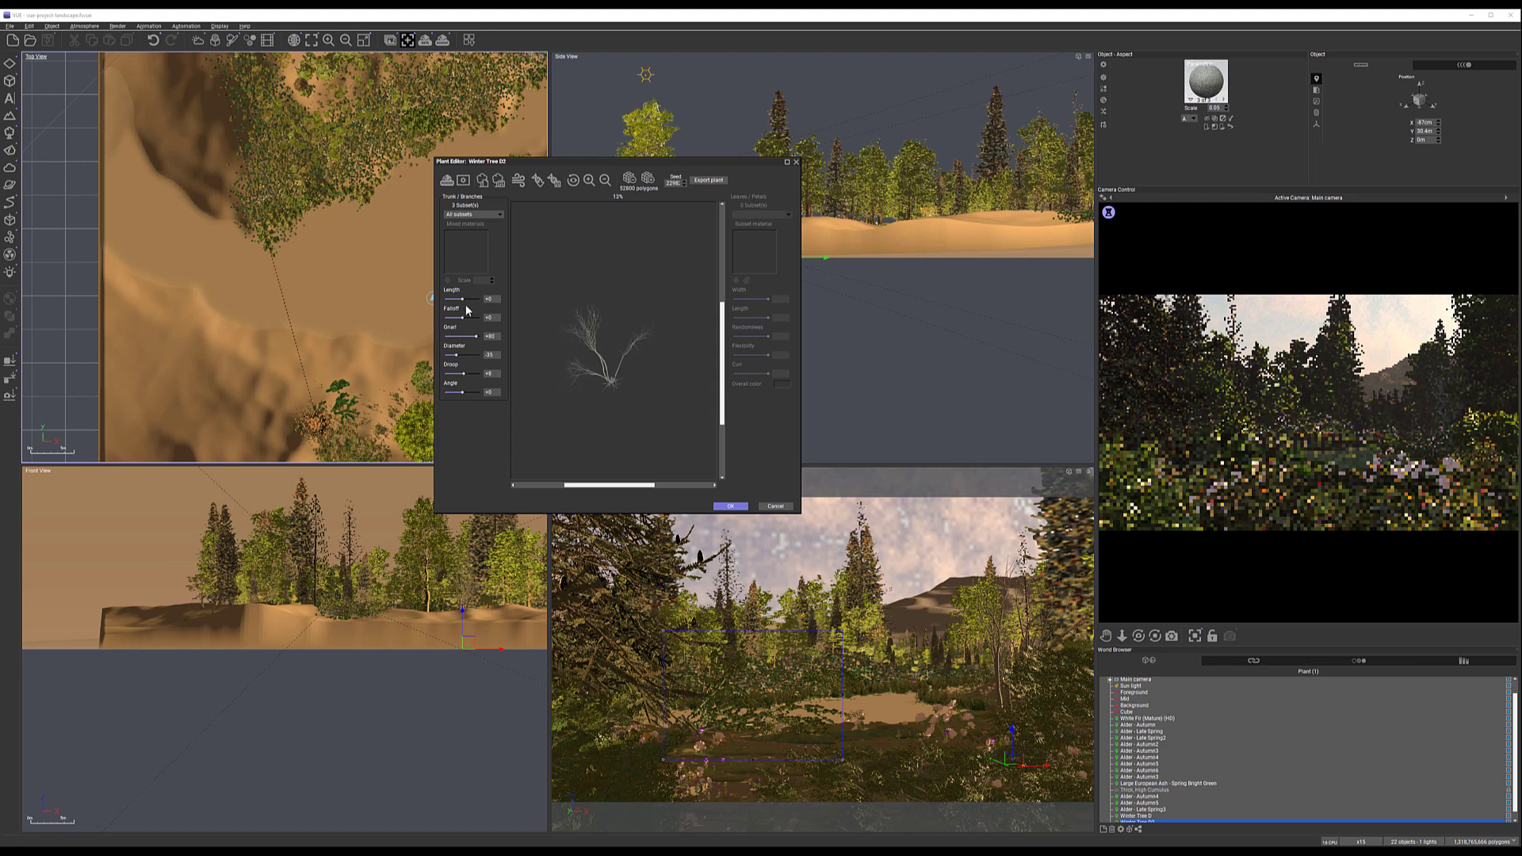
left_click_drag(462, 317, 474, 317)
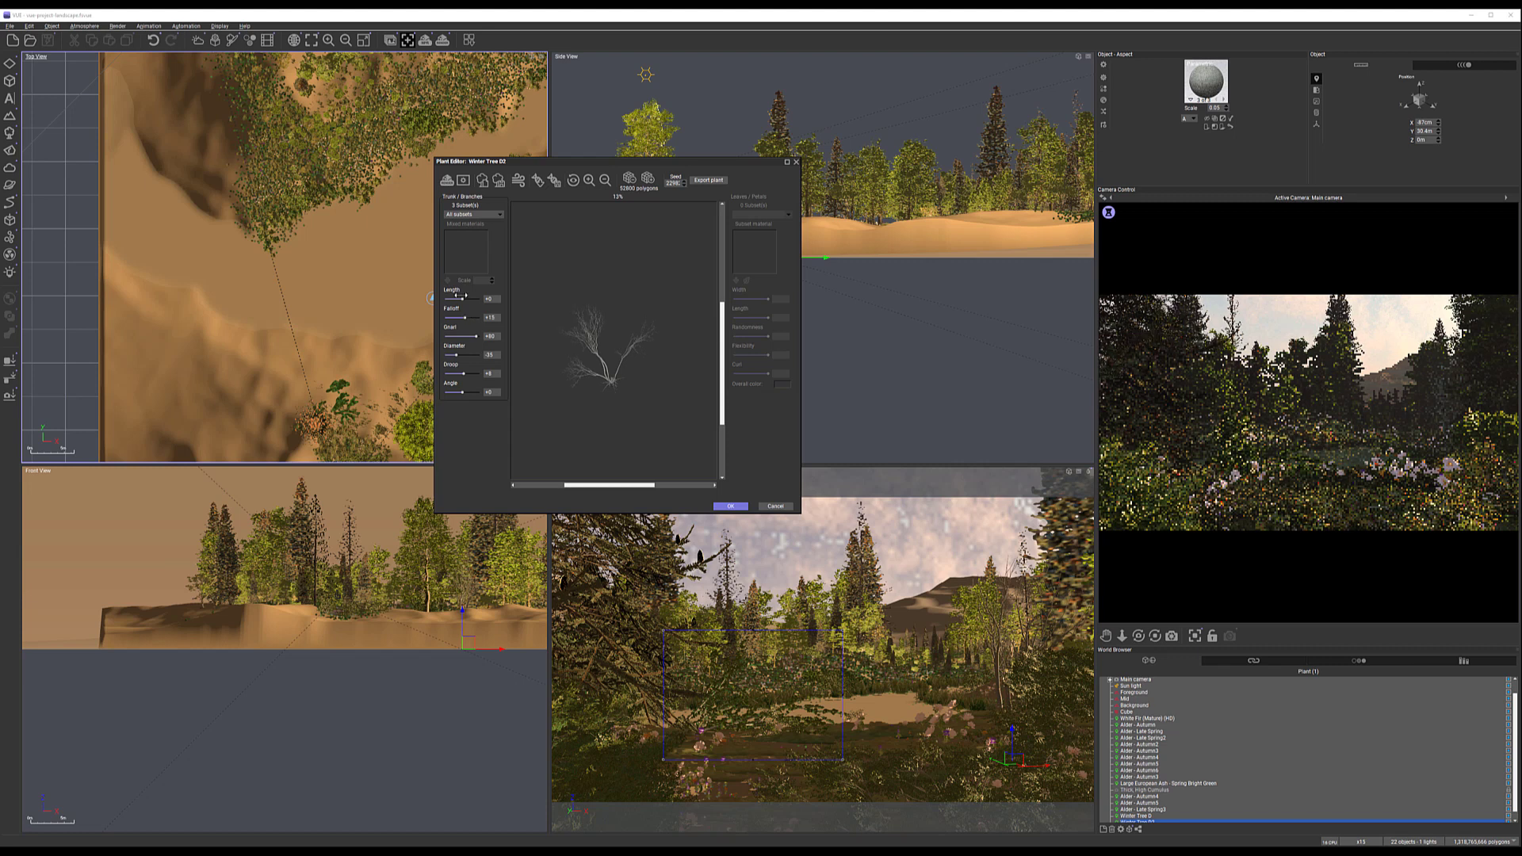
key("Return")
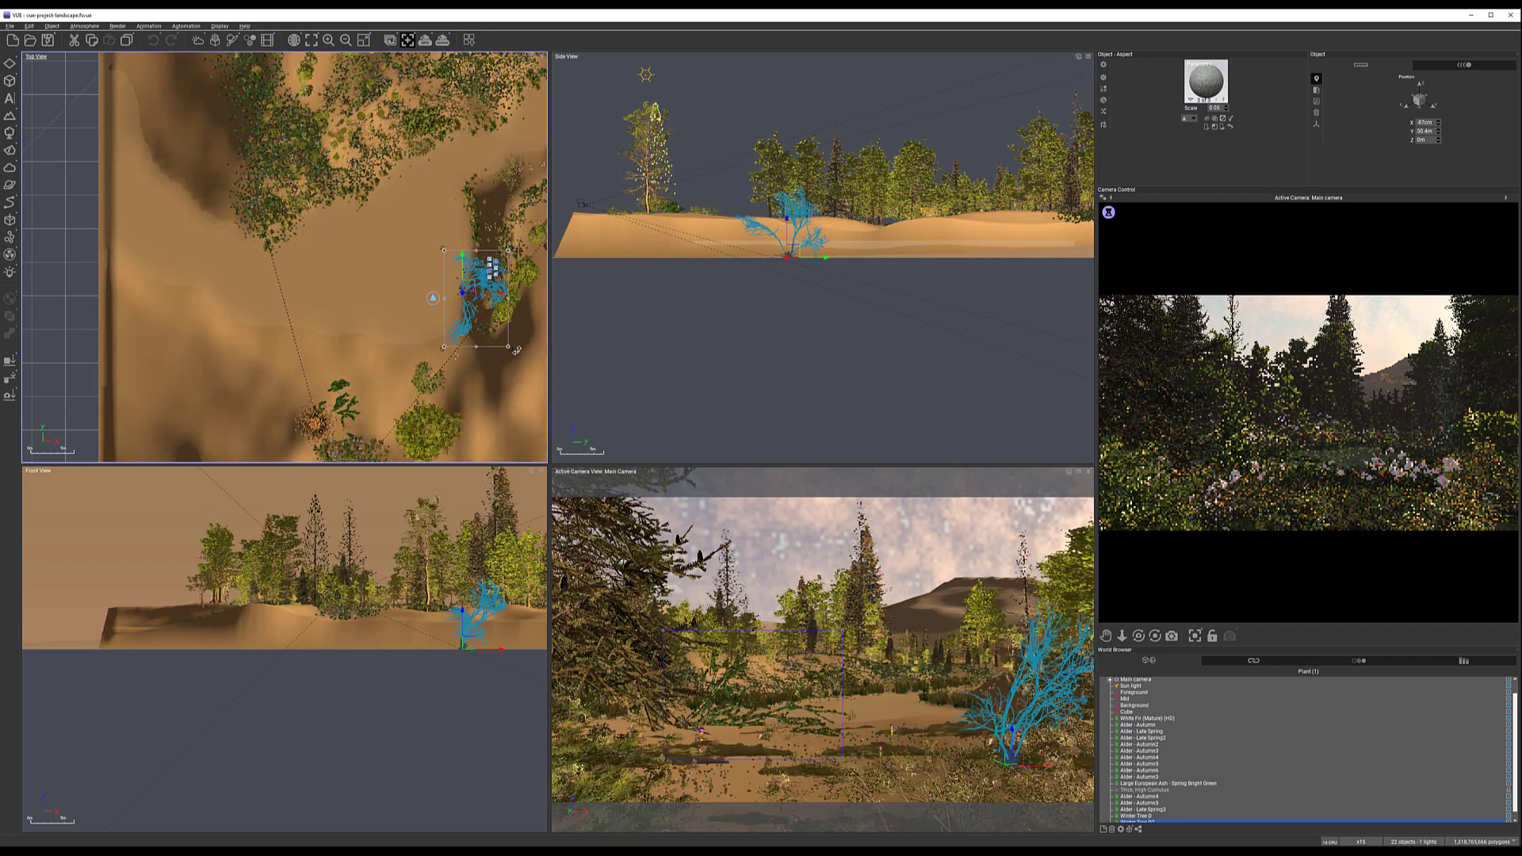
Turn the new winter tree toward the lake, tilt it over and sink its base below the terrain surface
left_click_drag(513, 352, 409, 199)
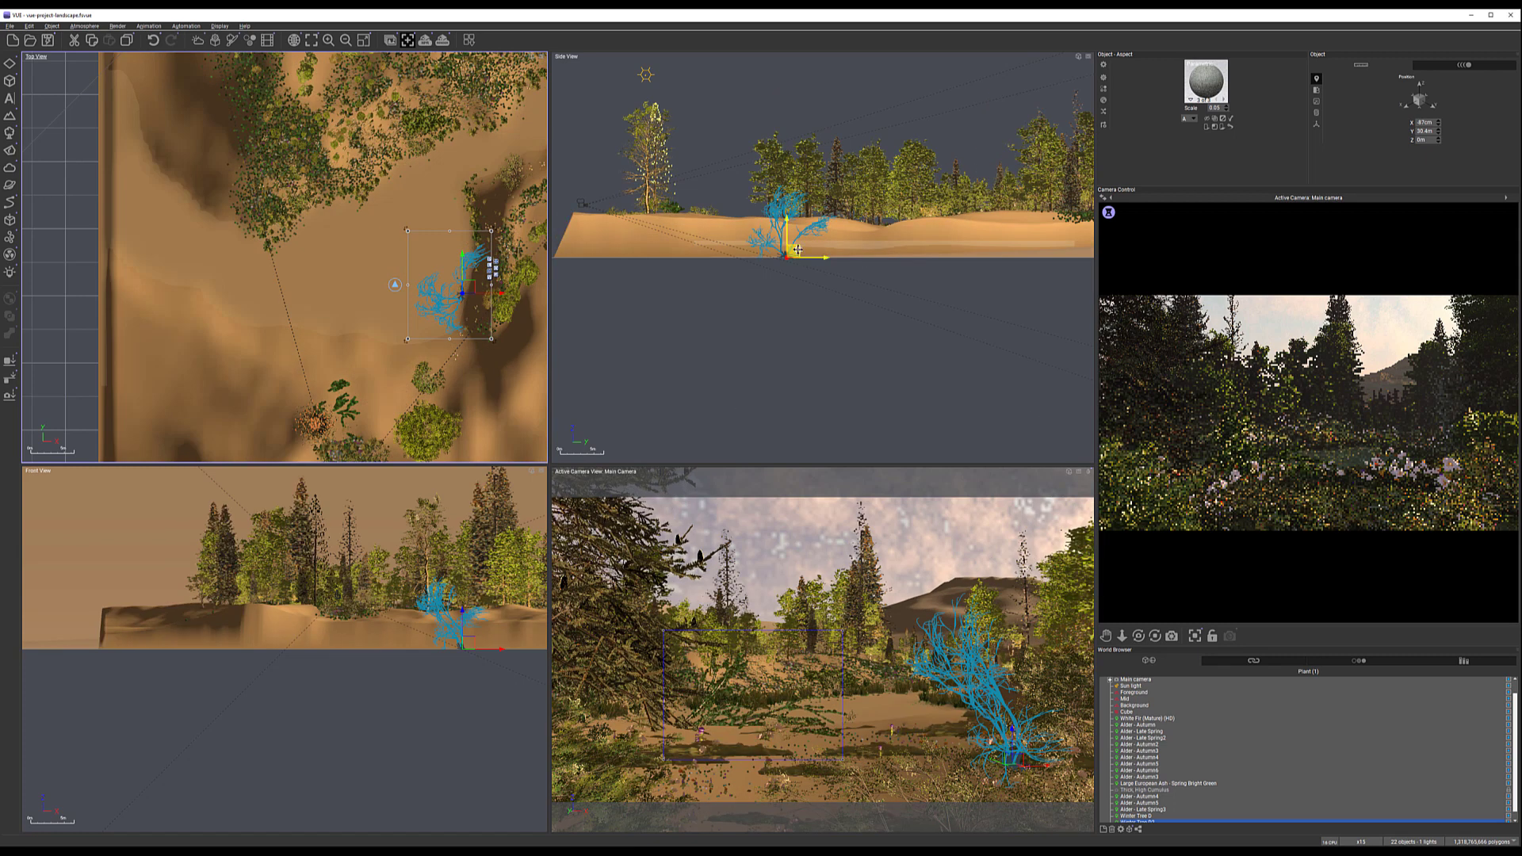
left_click(827, 284)
left_click_drag(857, 275, 814, 252)
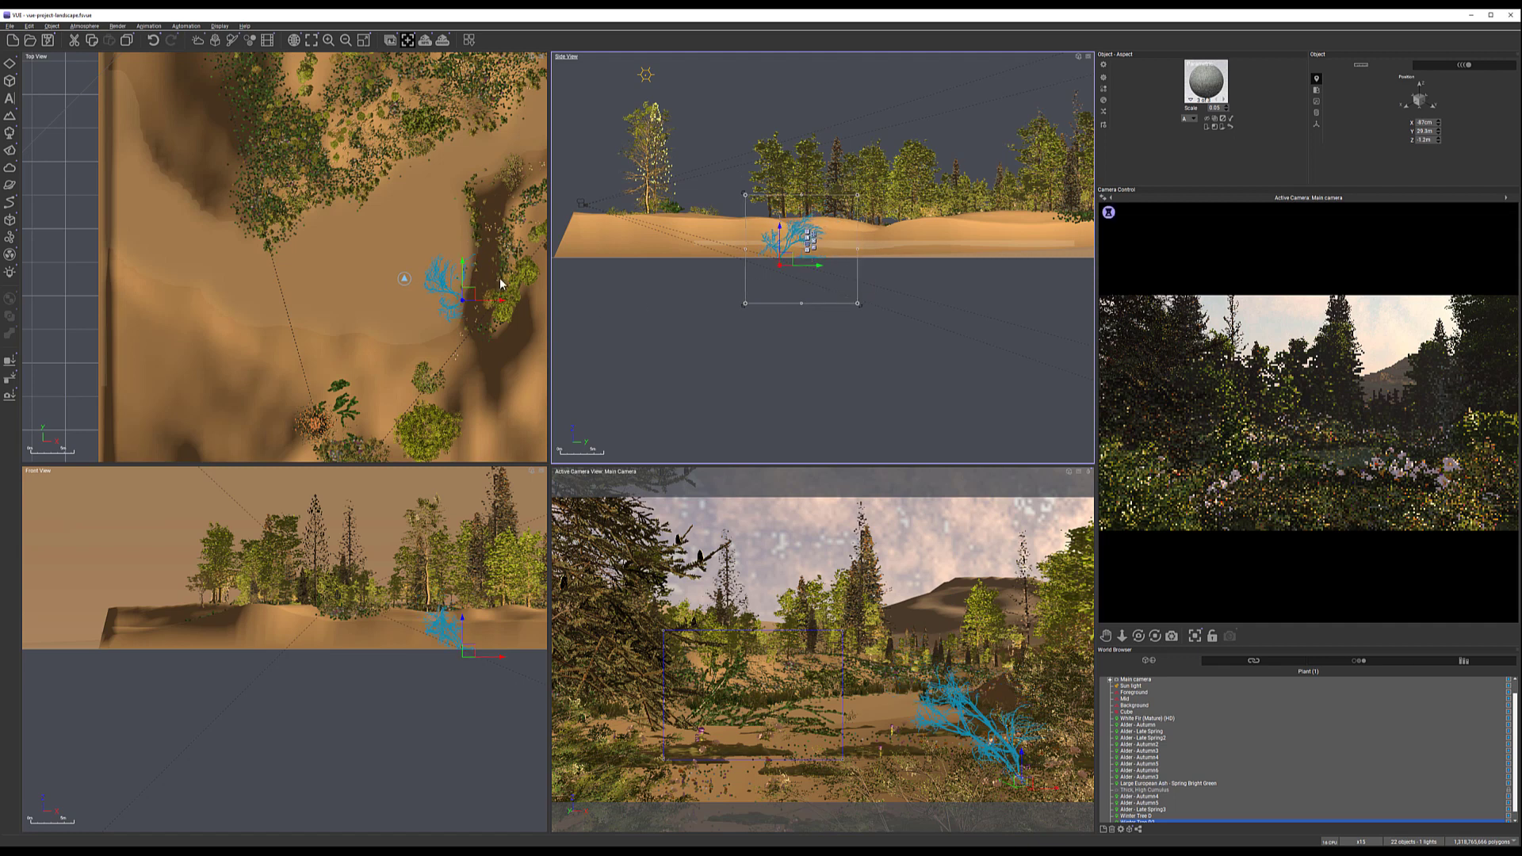
Move the leaning winter tree north along the east shore, turn its branches west over the water and adjust its tilt and height
left_click_drag(474, 287, 492, 205)
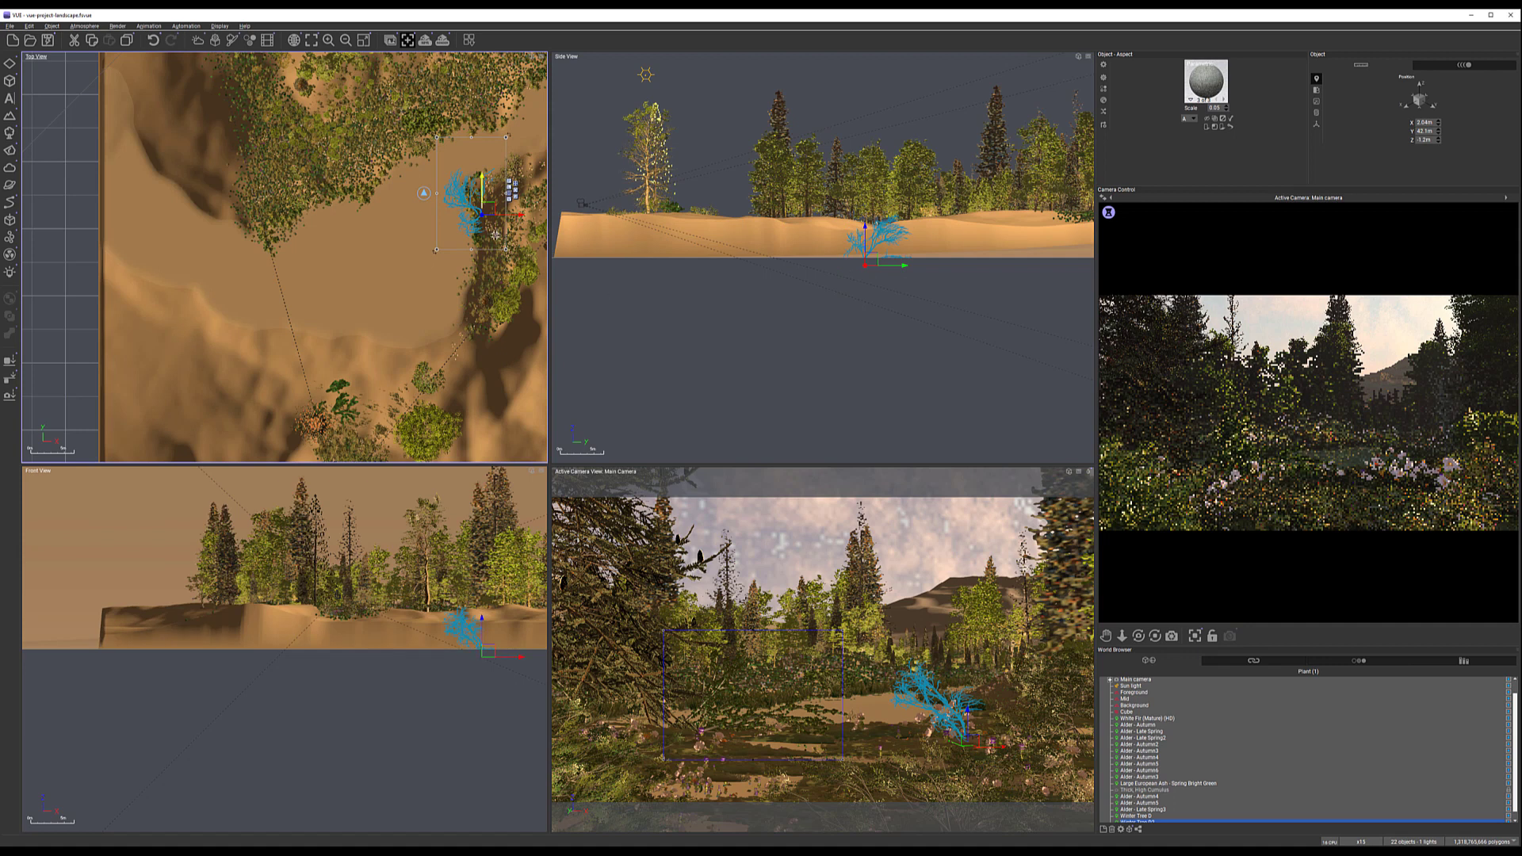
left_click_drag(507, 252, 482, 214)
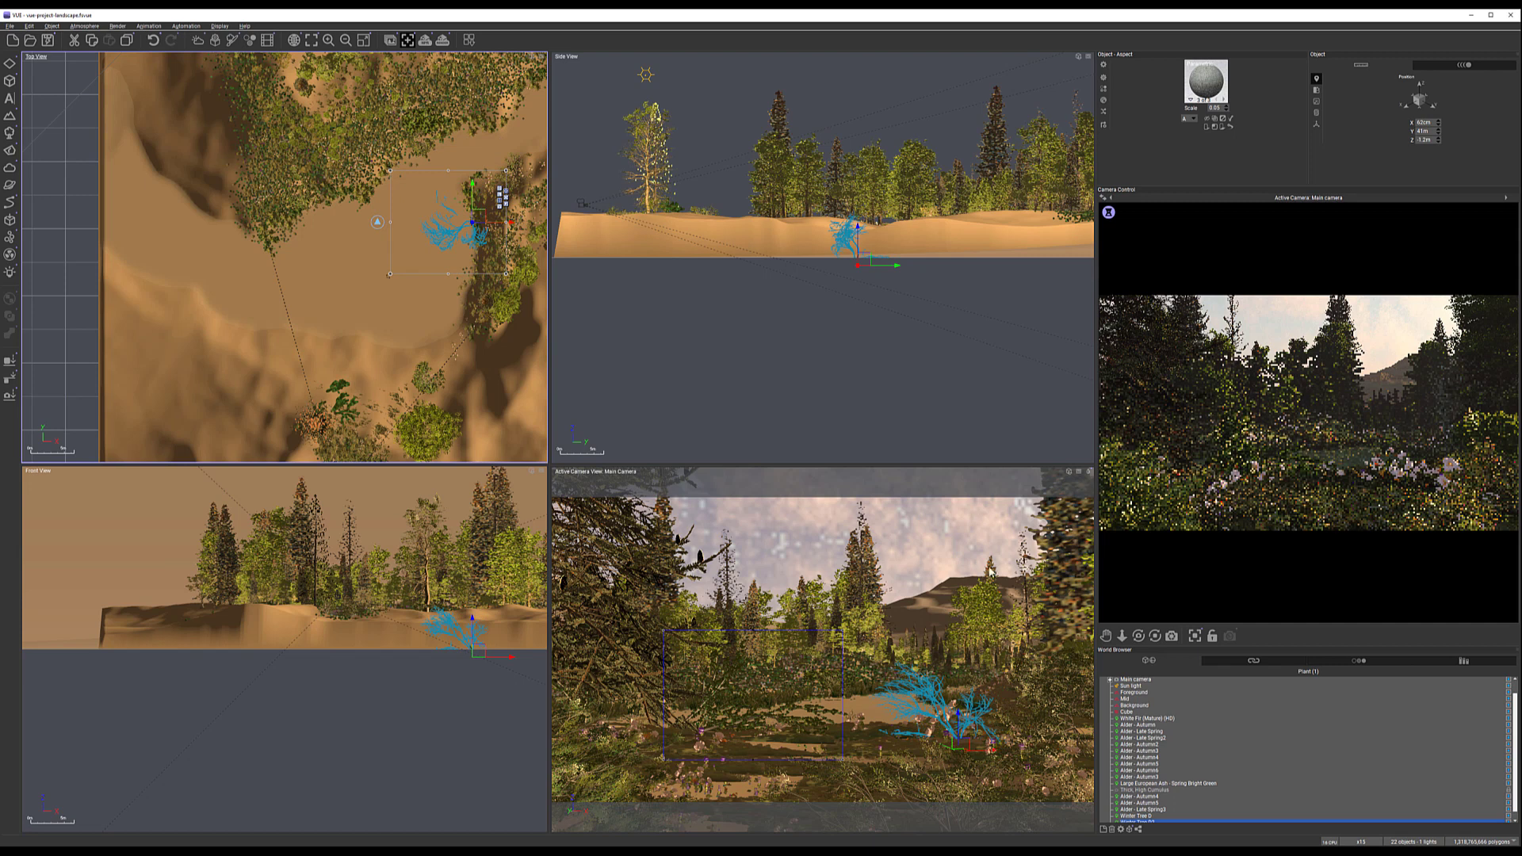
left_click(865, 248)
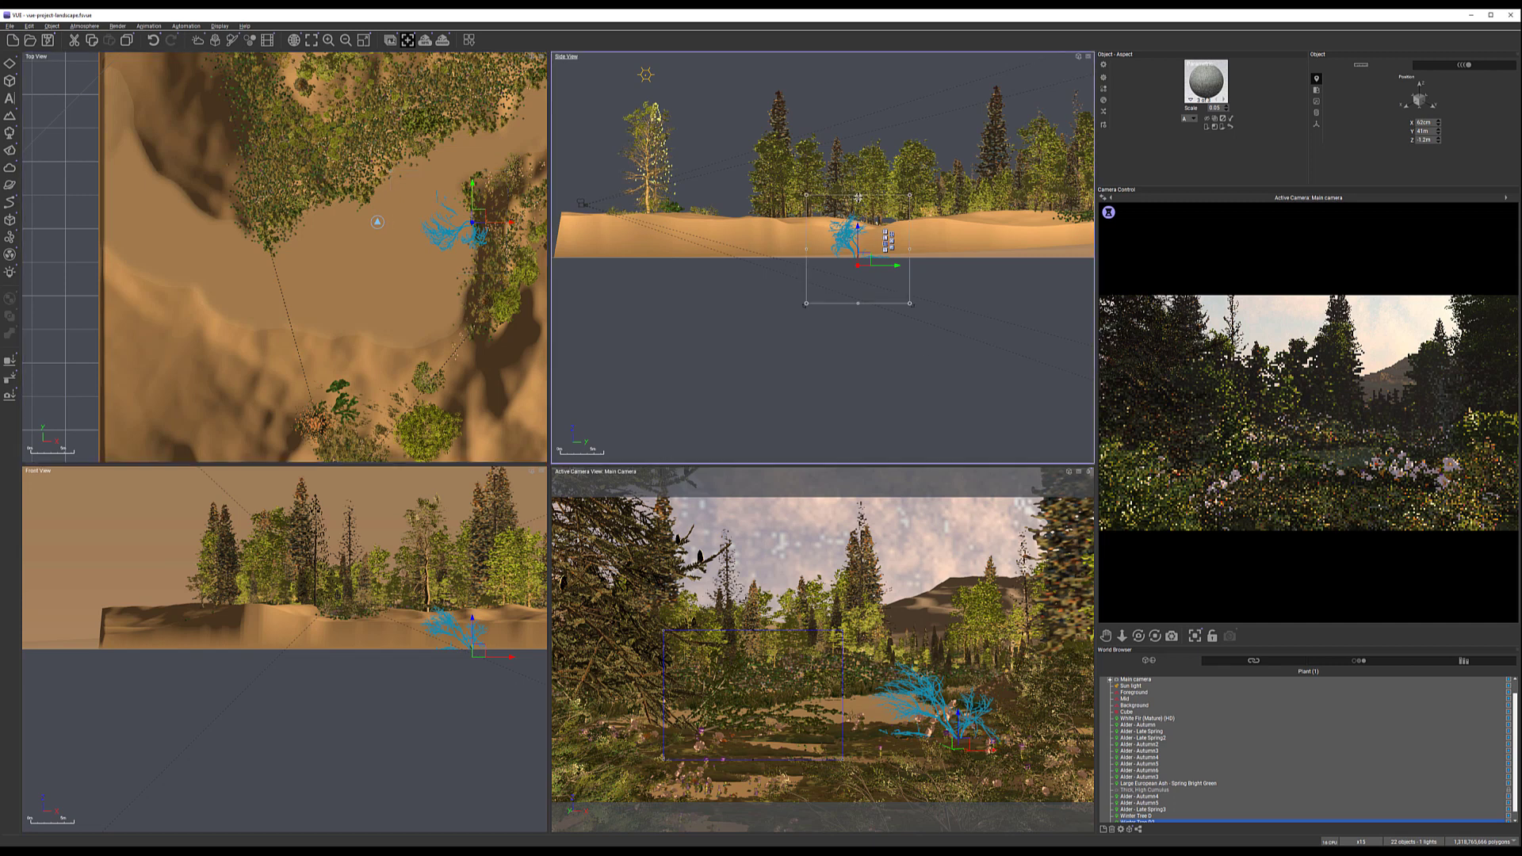
left_click_drag(859, 238, 870, 259)
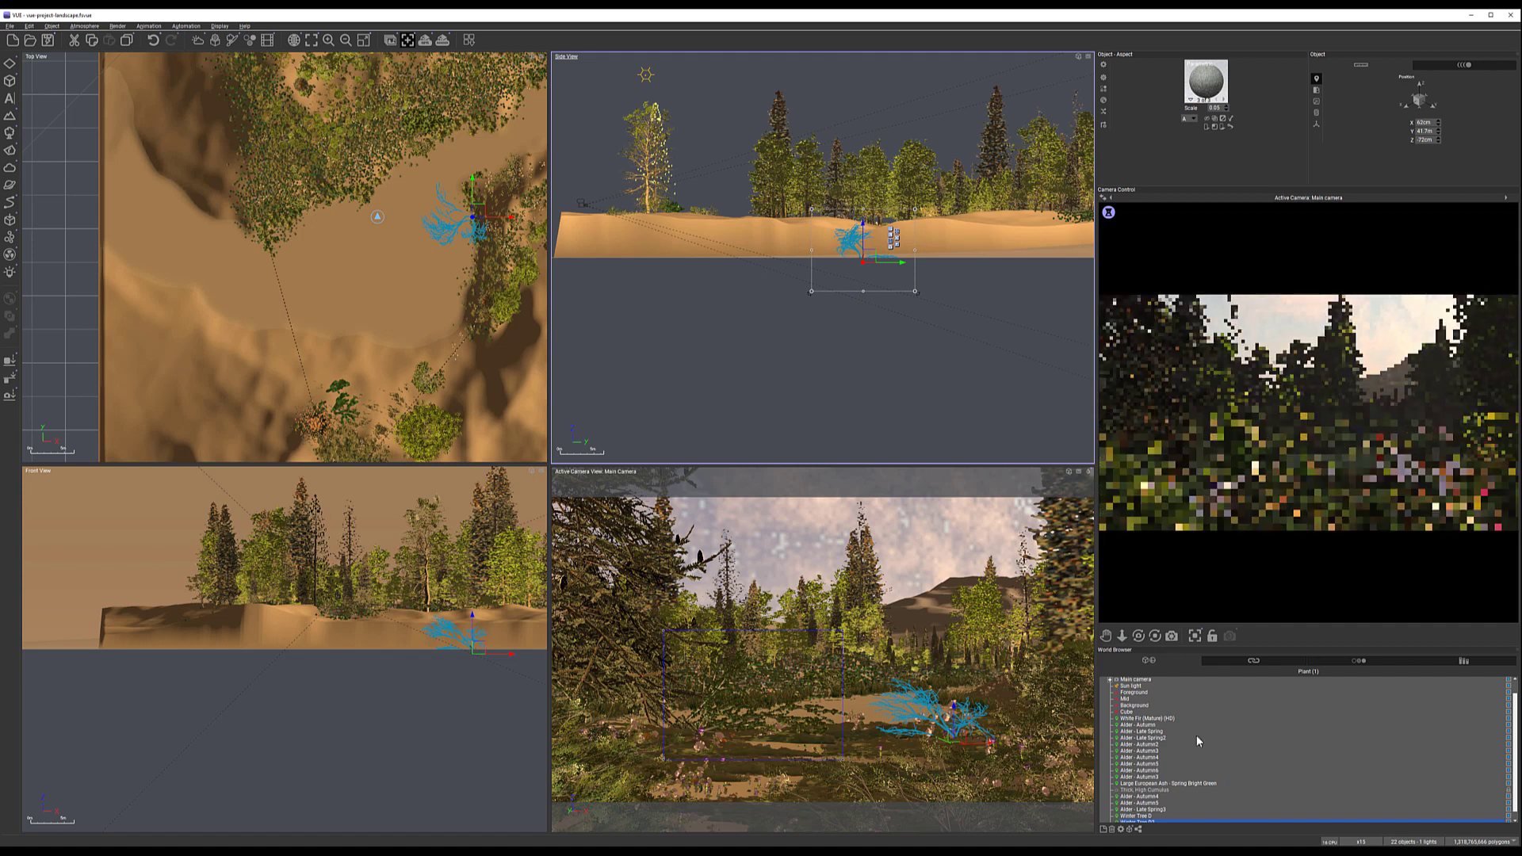
Save the project and discard the render area in the main camera view
left_click(52, 48)
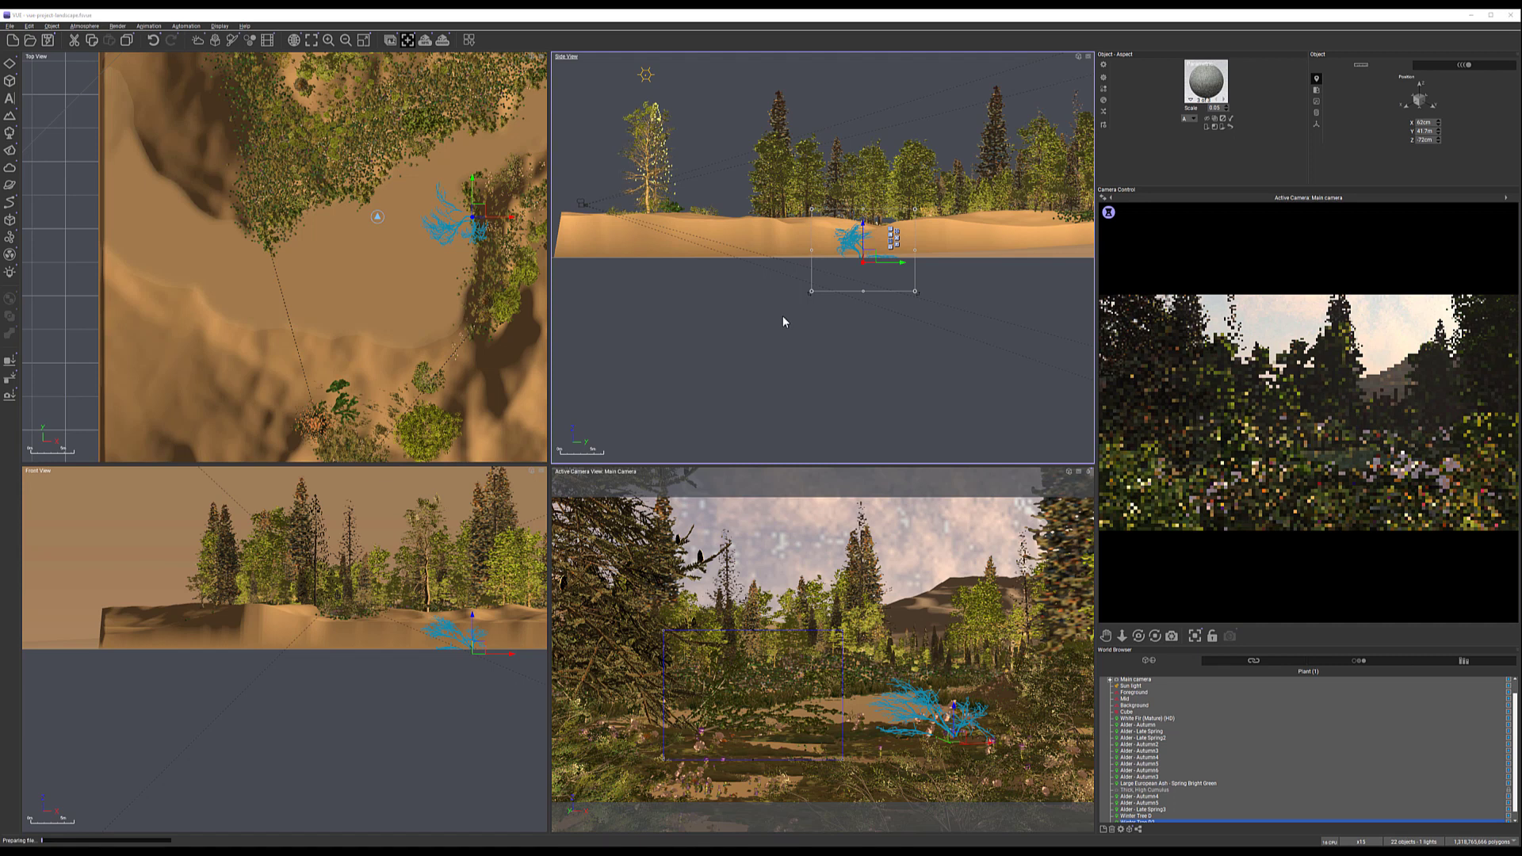
right_click(759, 525)
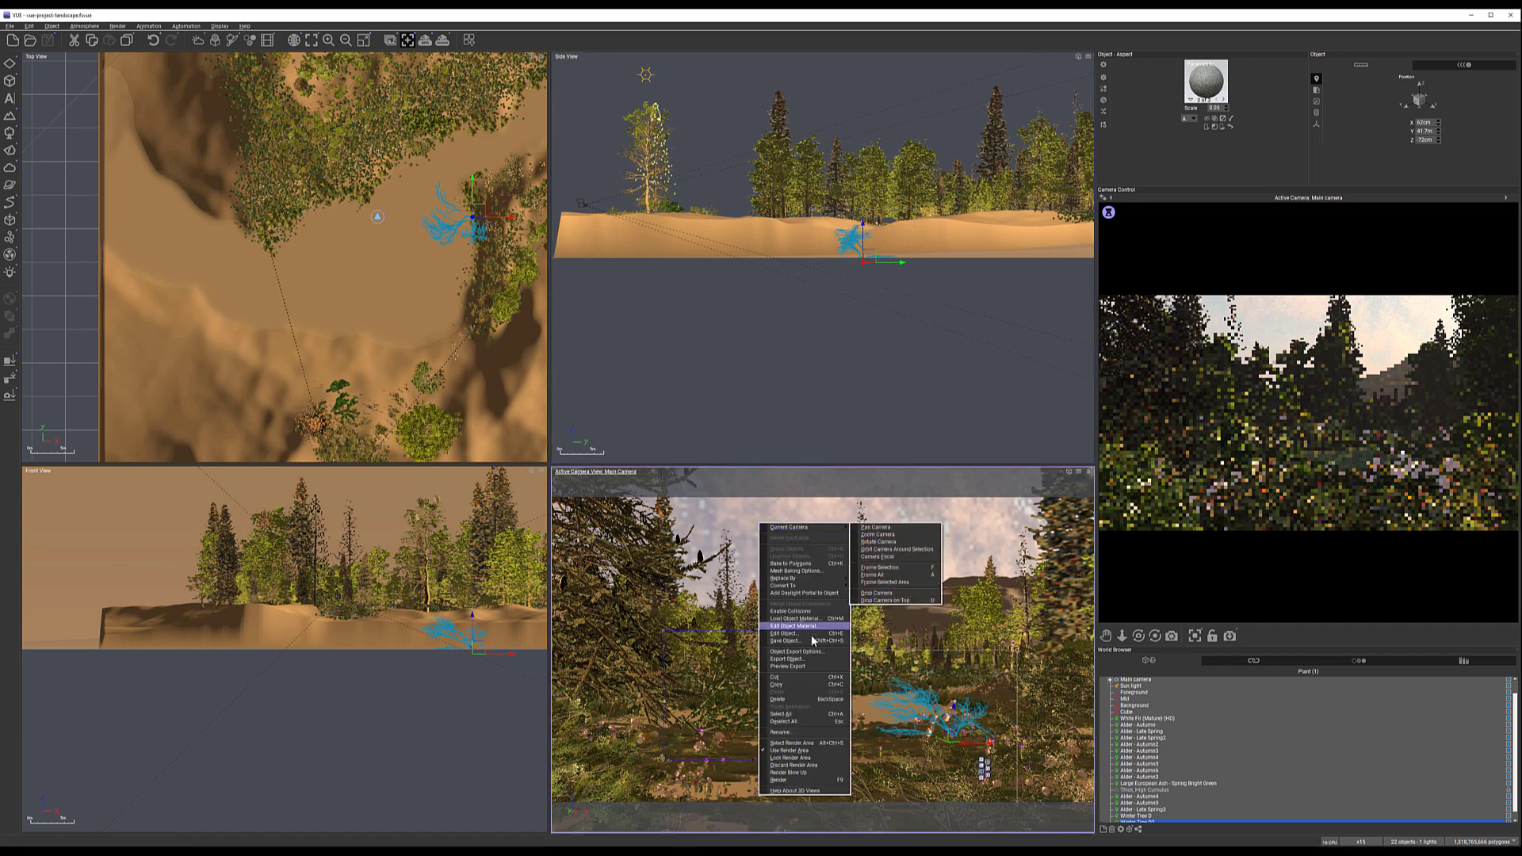
left_click(816, 766)
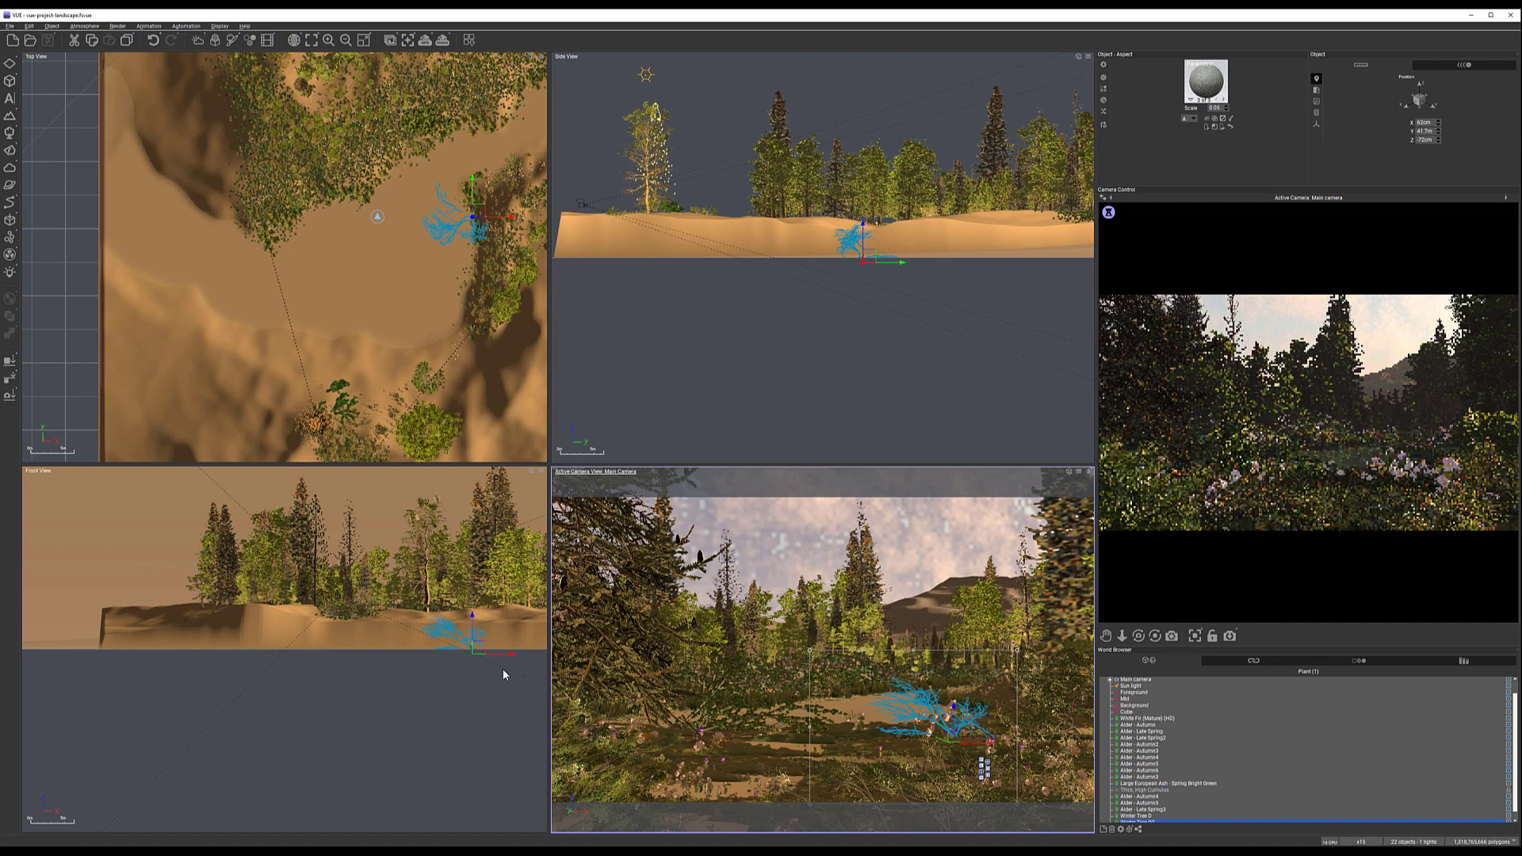
Select the foreground Alder - Autumn plant directly in front of the camera and move it south to the scene's lower edge
left_click(432, 189)
right_click_drag(432, 189, 438, 144)
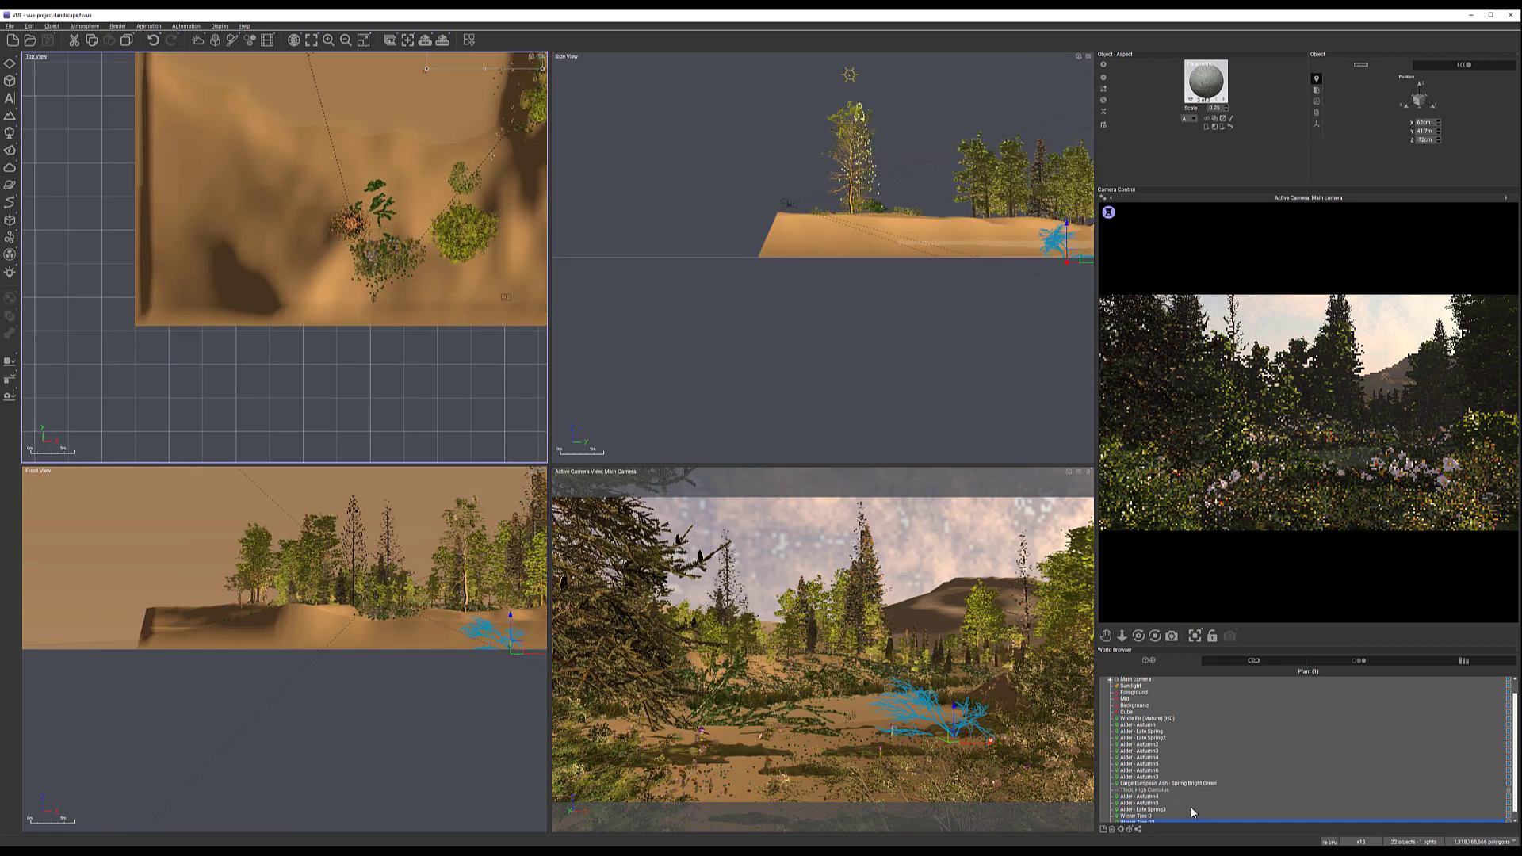
left_click(1148, 803)
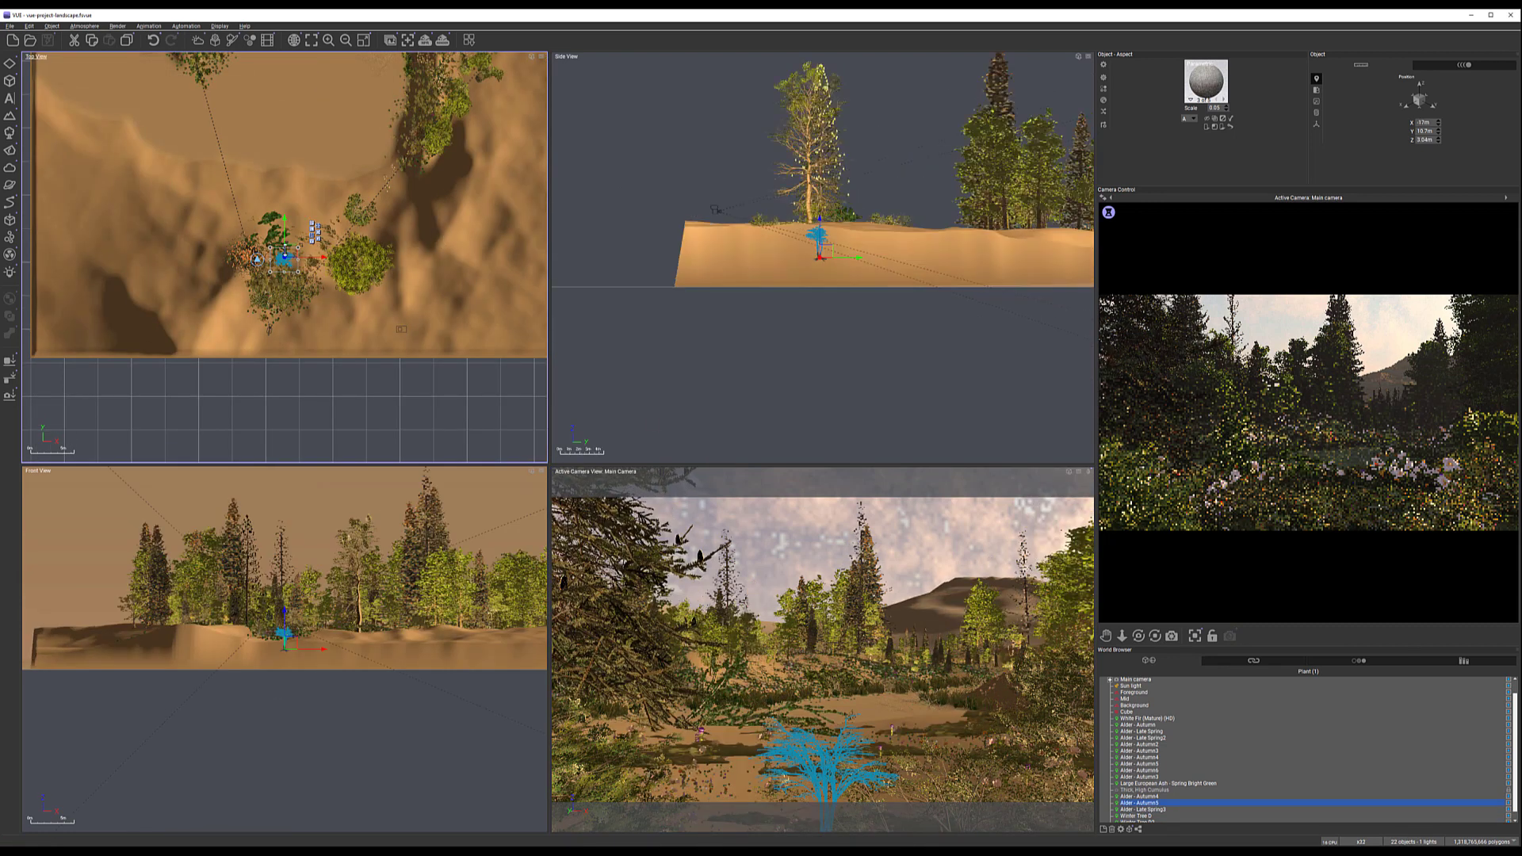
scroll(284, 266, "up", 5)
left_click_drag(284, 268, 270, 341)
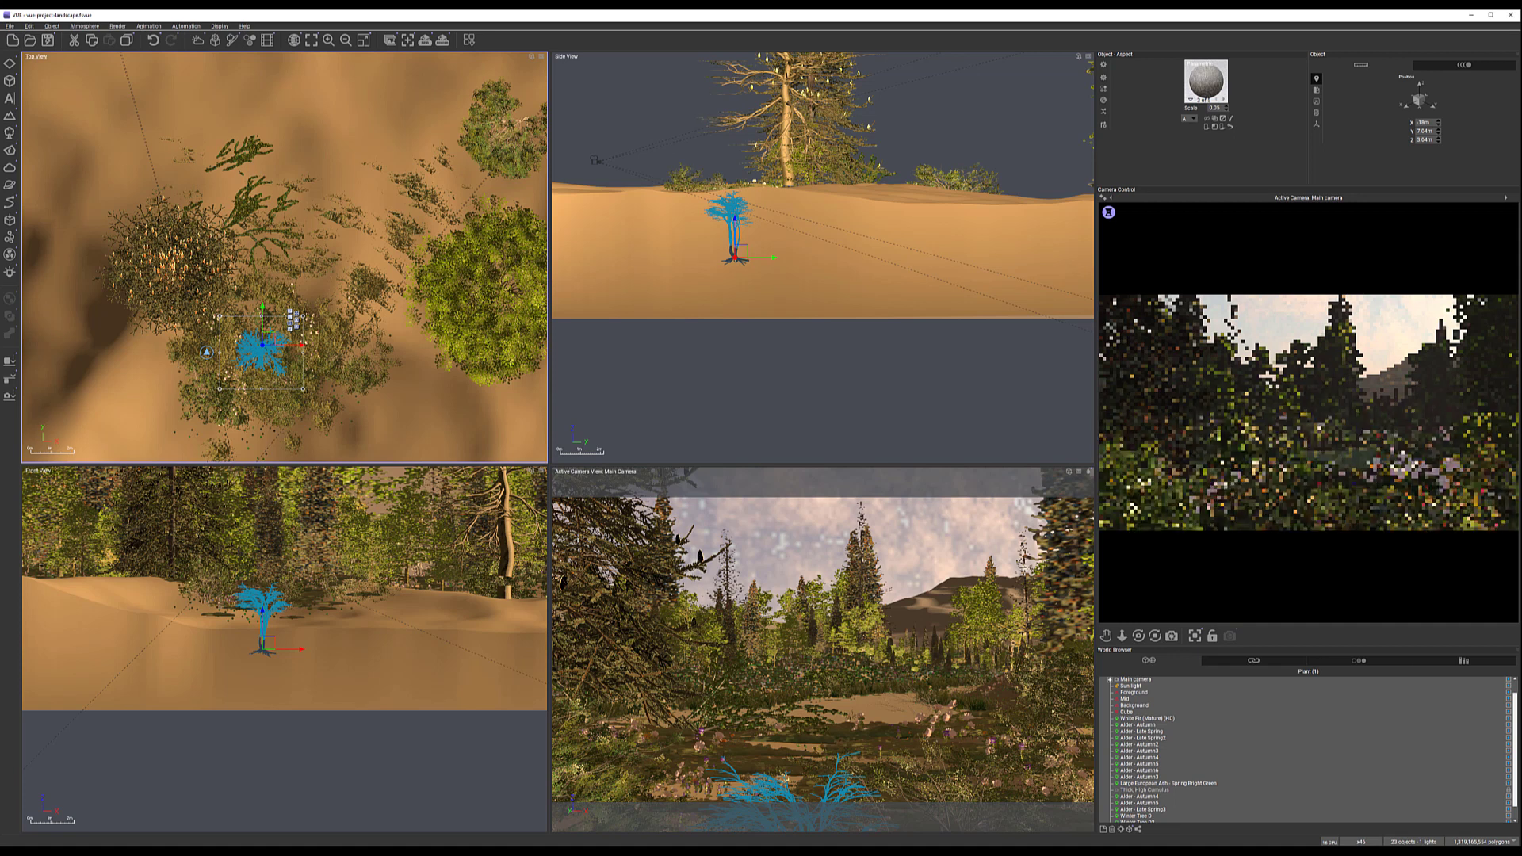
Accept the render options, lower the sun light slightly in the side view and inspect the stopped render
left_click(445, 41)
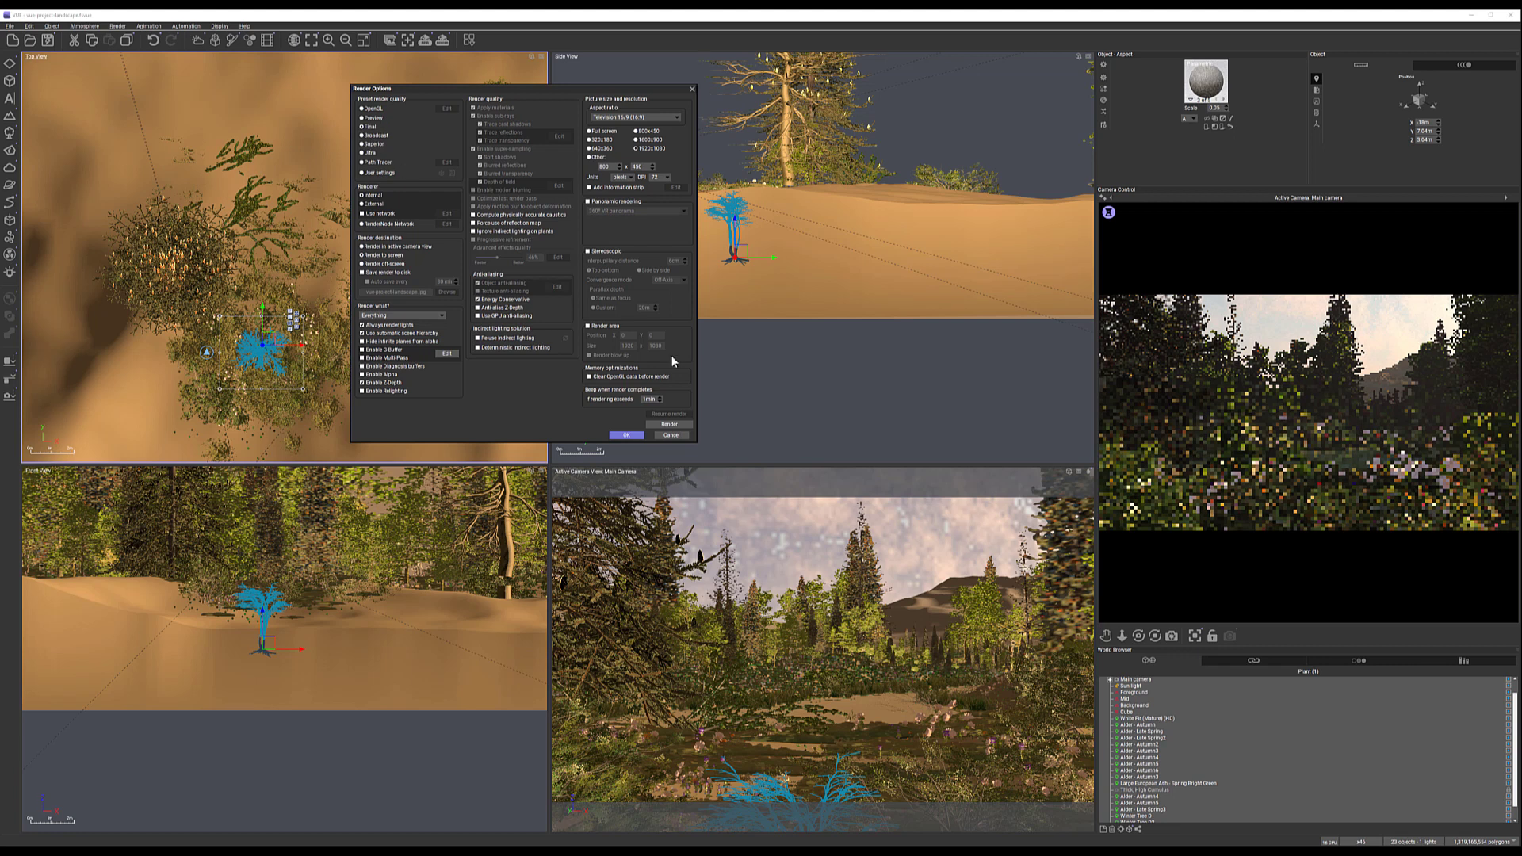
left_click(627, 435)
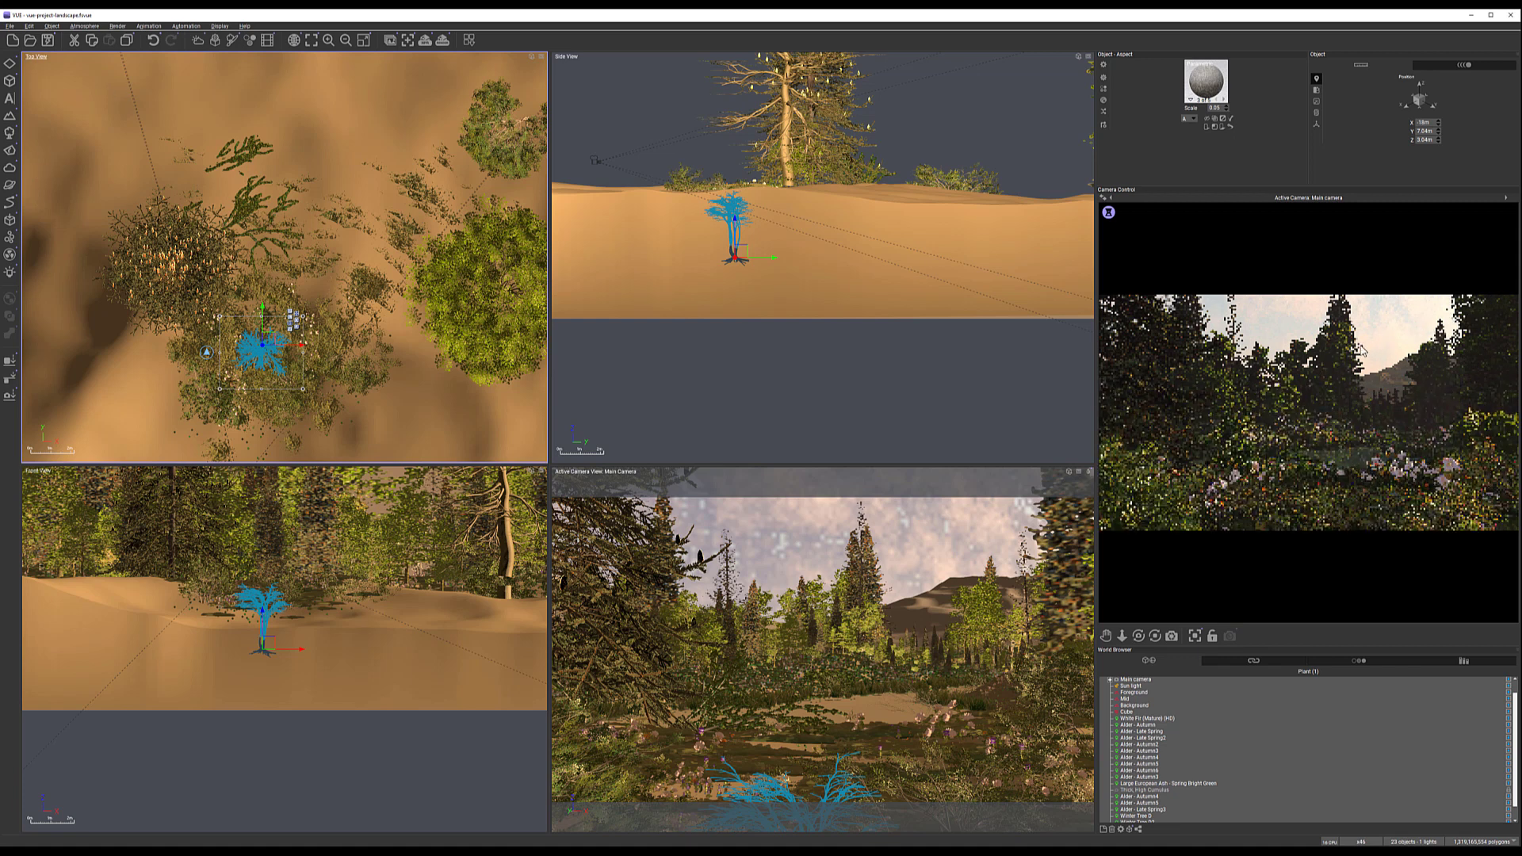
left_click(1134, 686)
left_click_drag(824, 219, 828, 238)
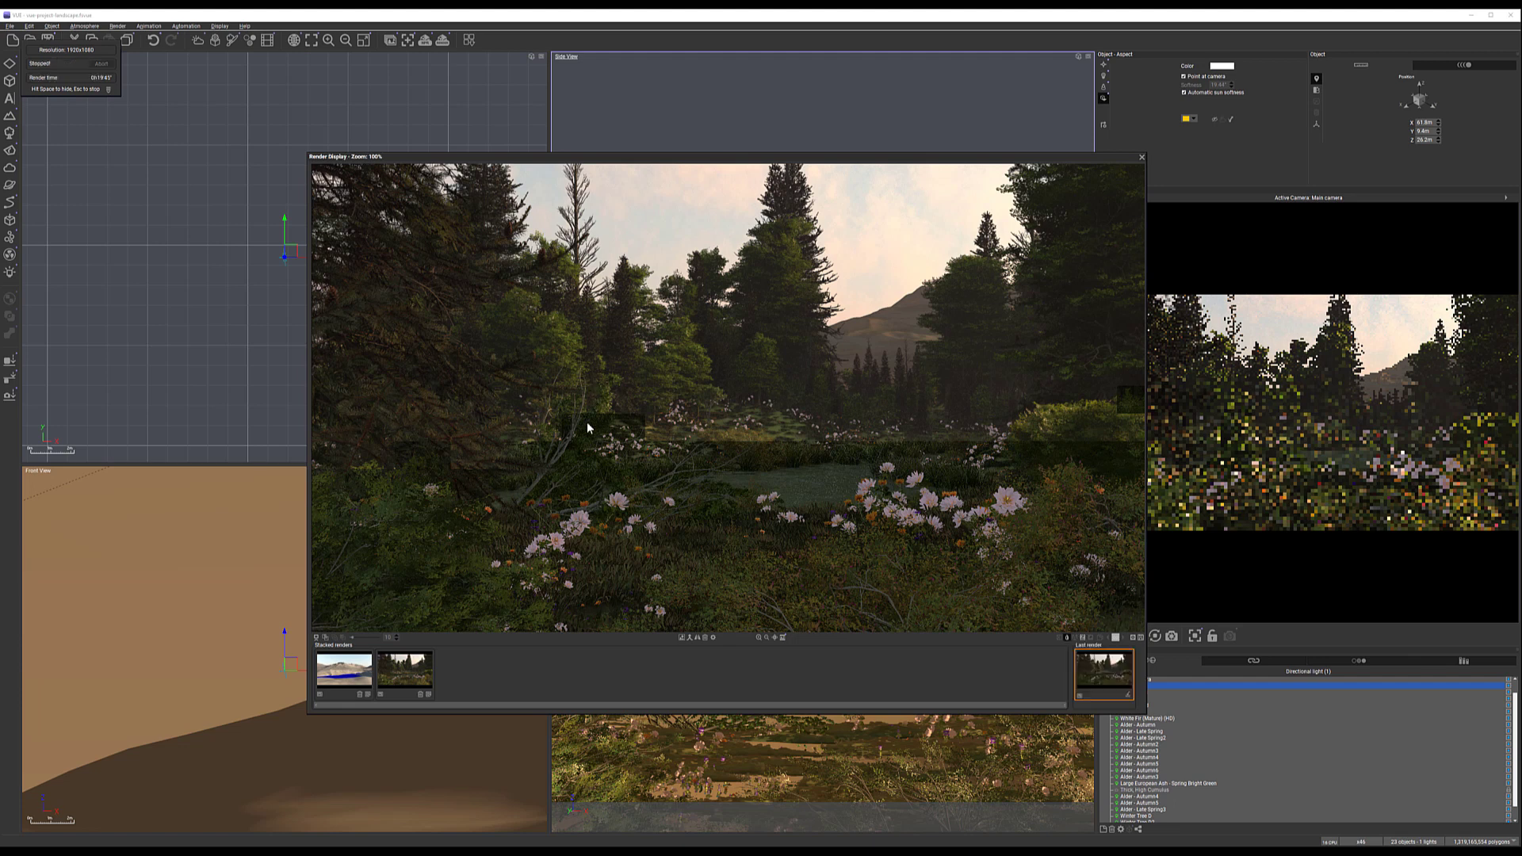
key("space")
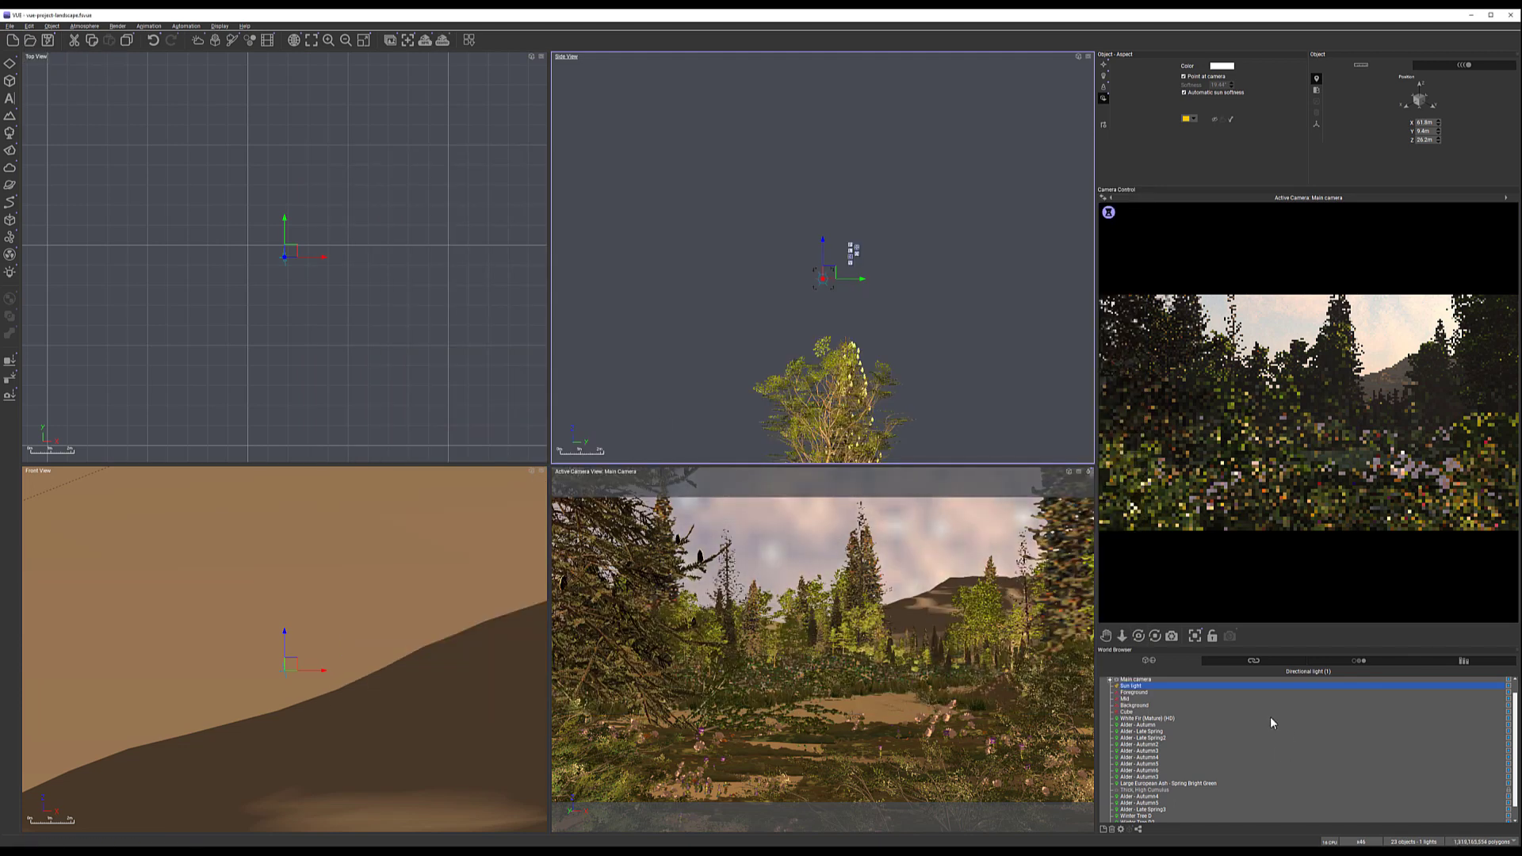
Add a layer named trees eco to the Mid terrain's material and set its type to EcoSystem/Particles
left_click(1130, 699)
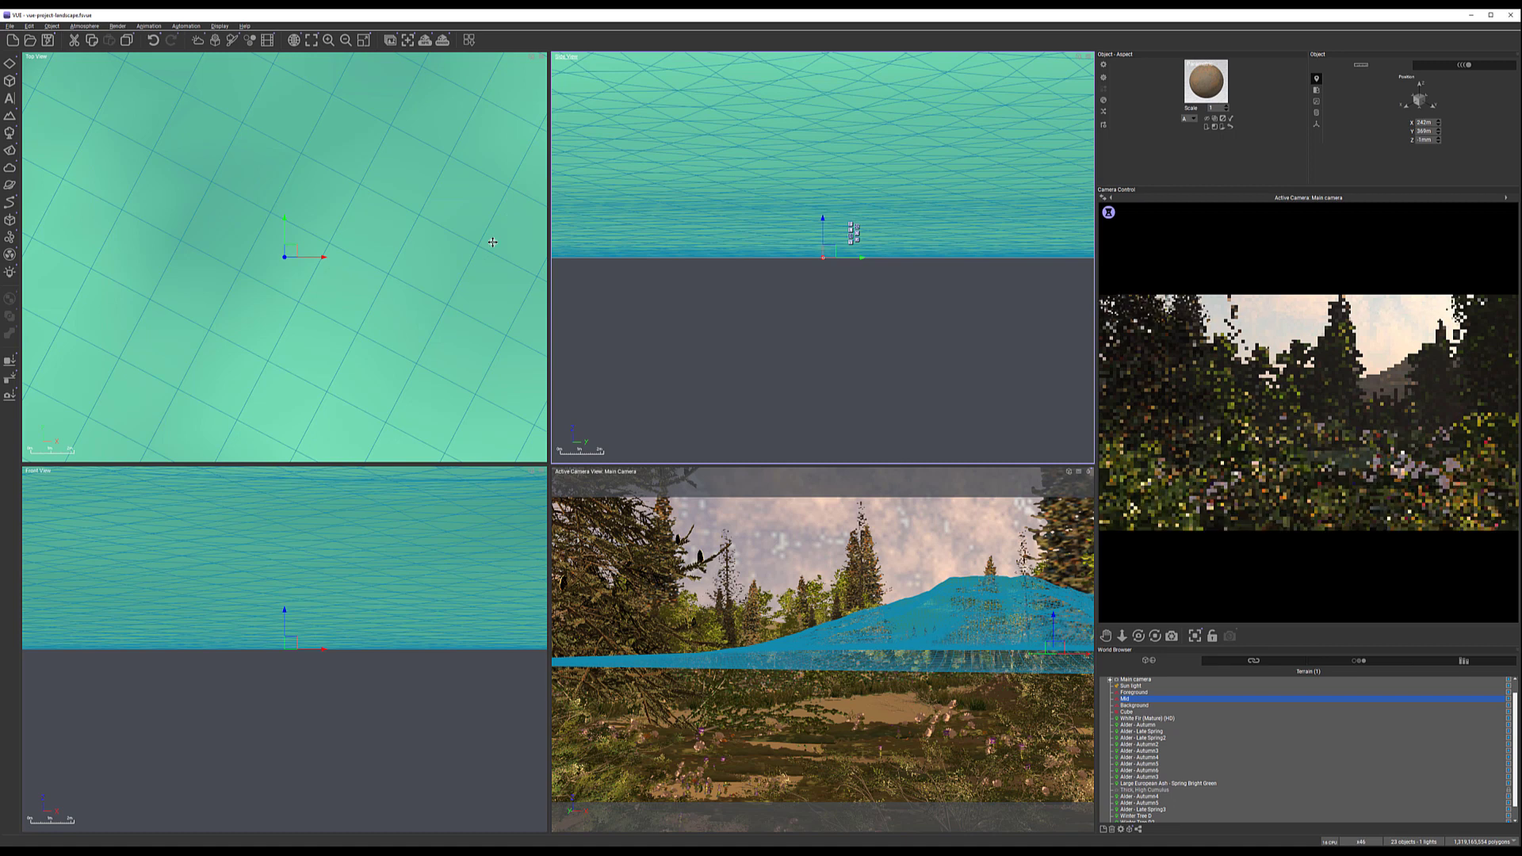
scroll(492, 242, "down", 5)
scroll(492, 242, "down", 8)
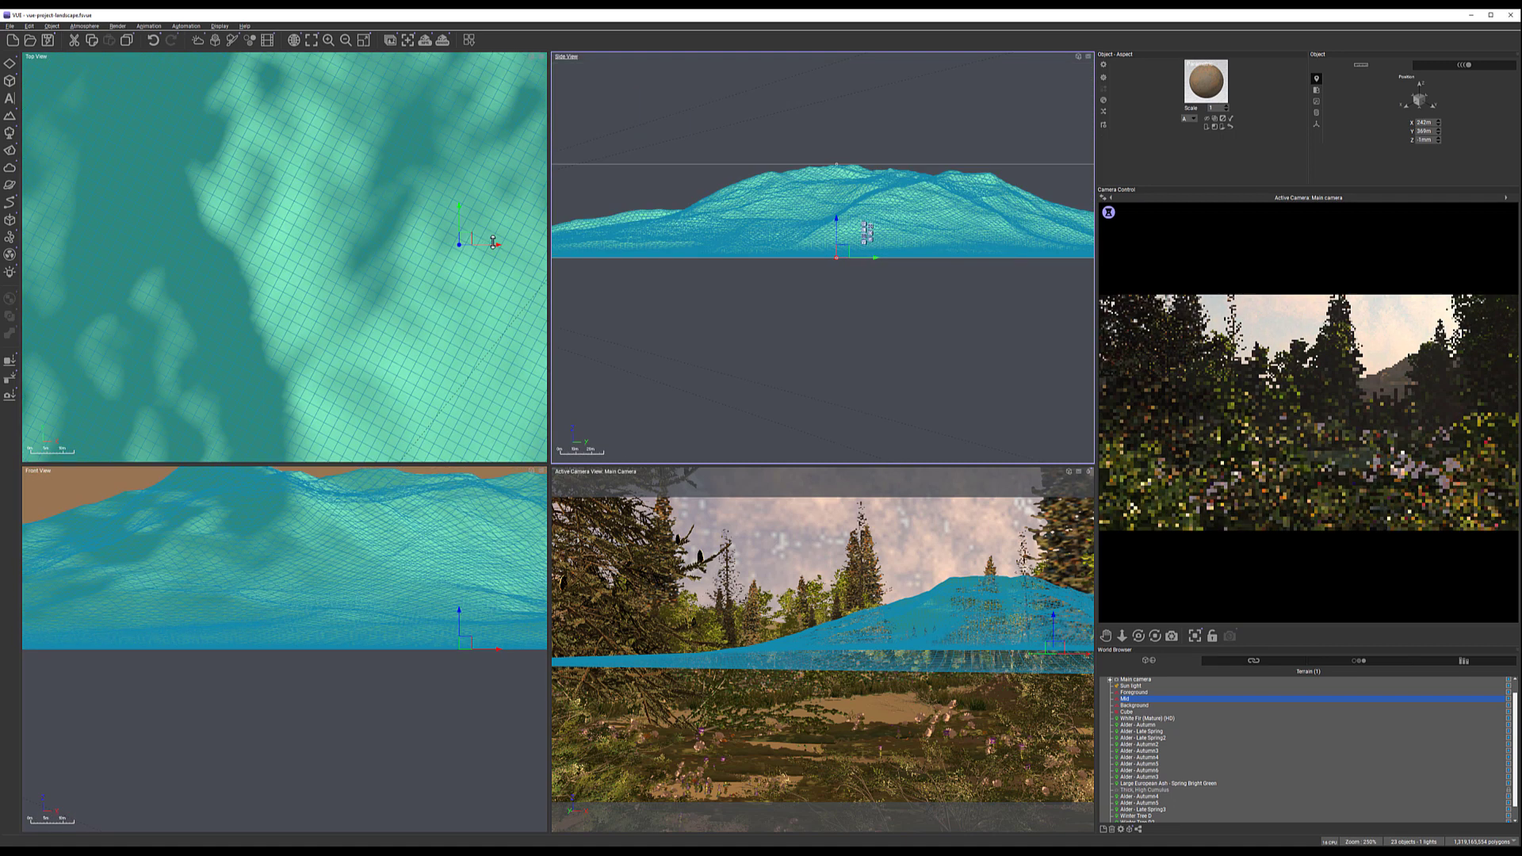
right_click_drag(459, 246, 376, 210)
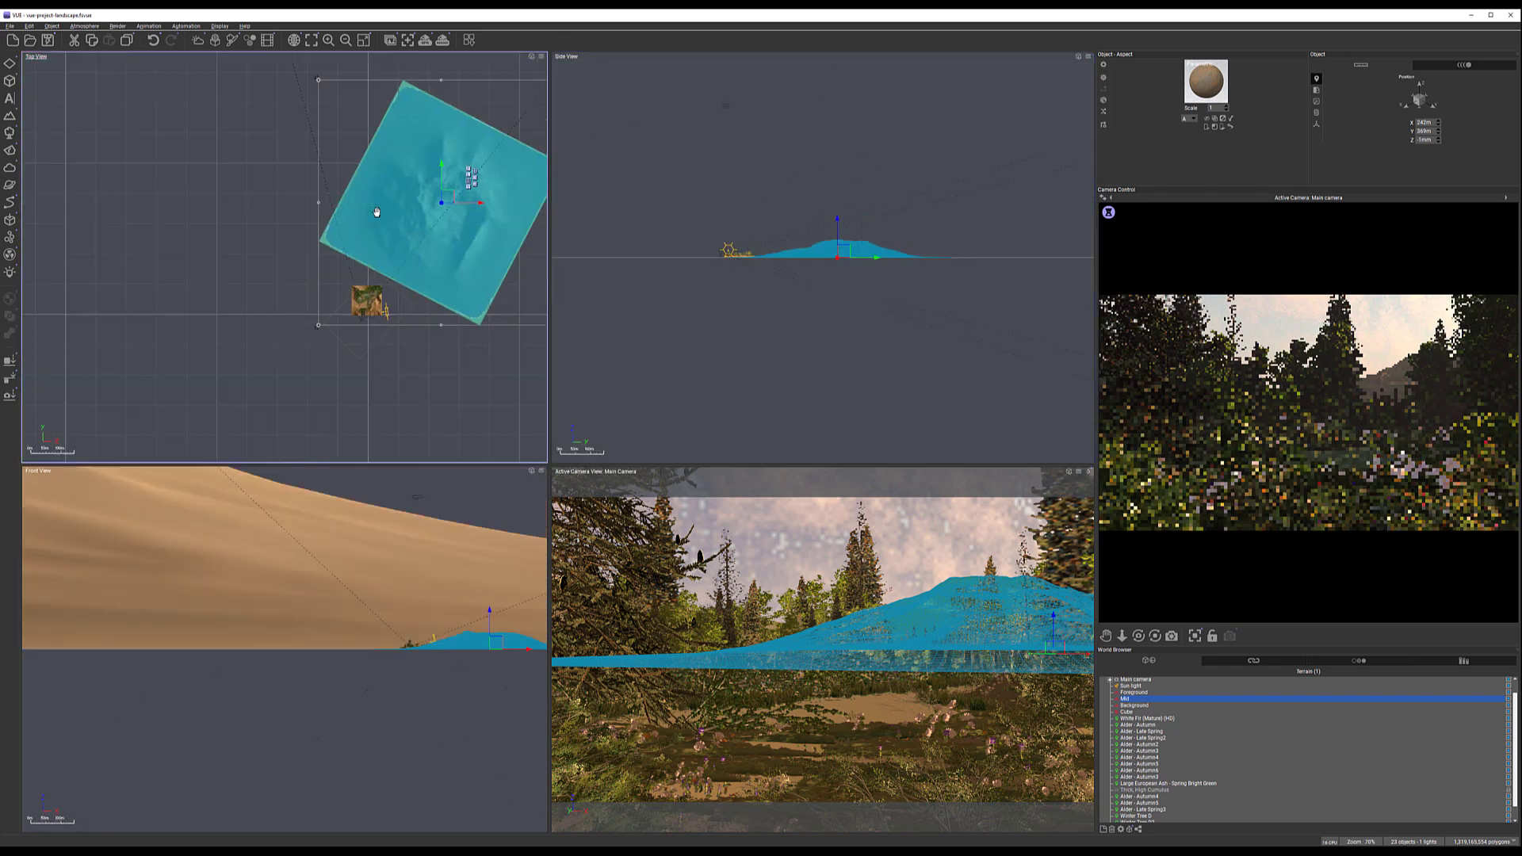
double_click(1206, 81)
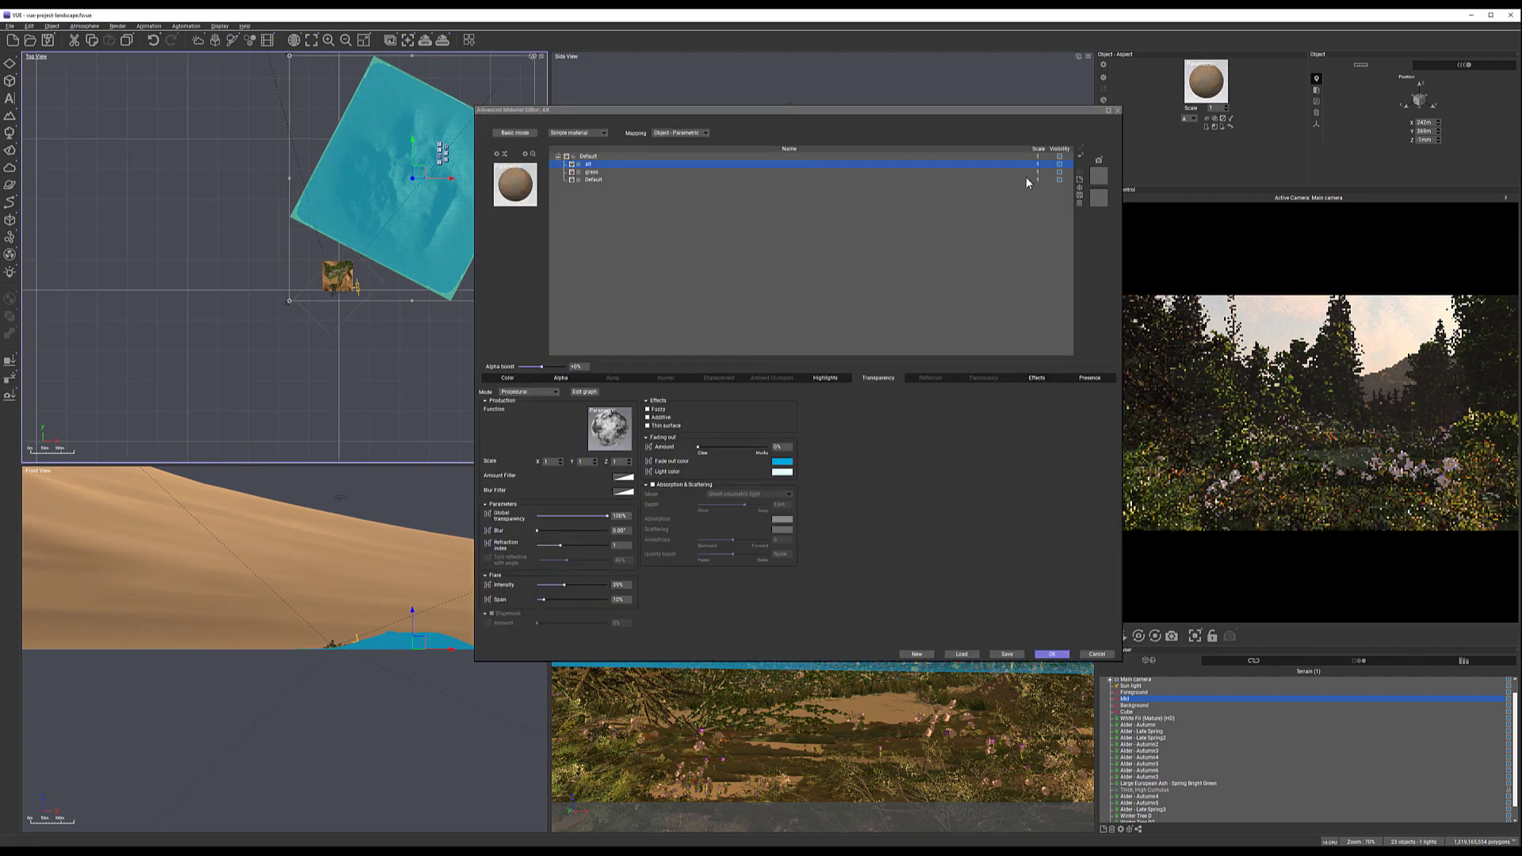
left_click(1078, 186)
double_click(609, 164)
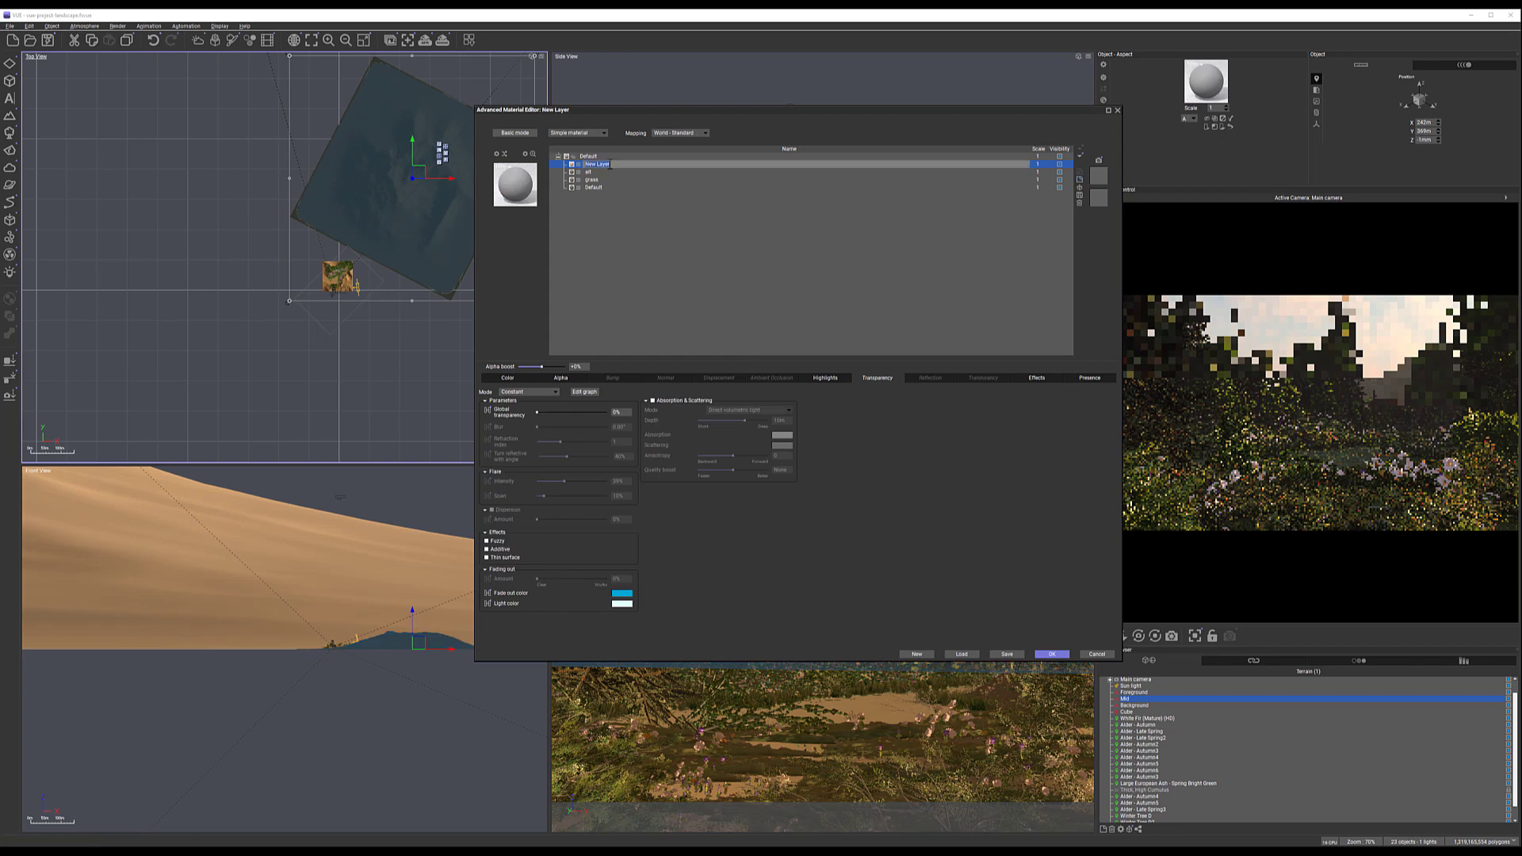
left_click(602, 133)
left_click(585, 183)
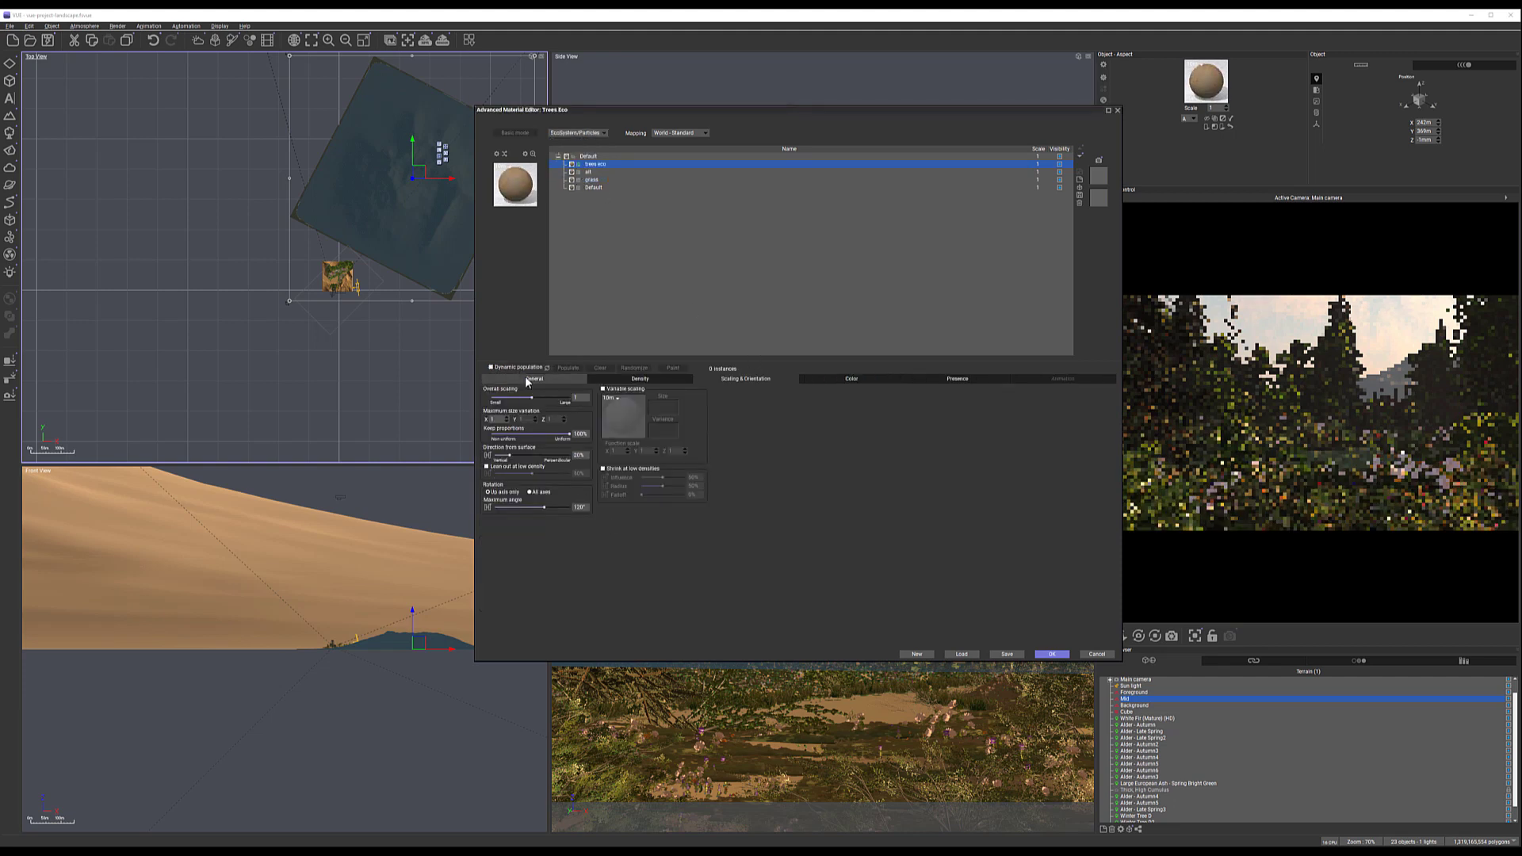
Add the White Fir (Mature) (HD) plant to the trees eco layer's EcoSystem population
left_click(531, 380)
left_click(600, 536)
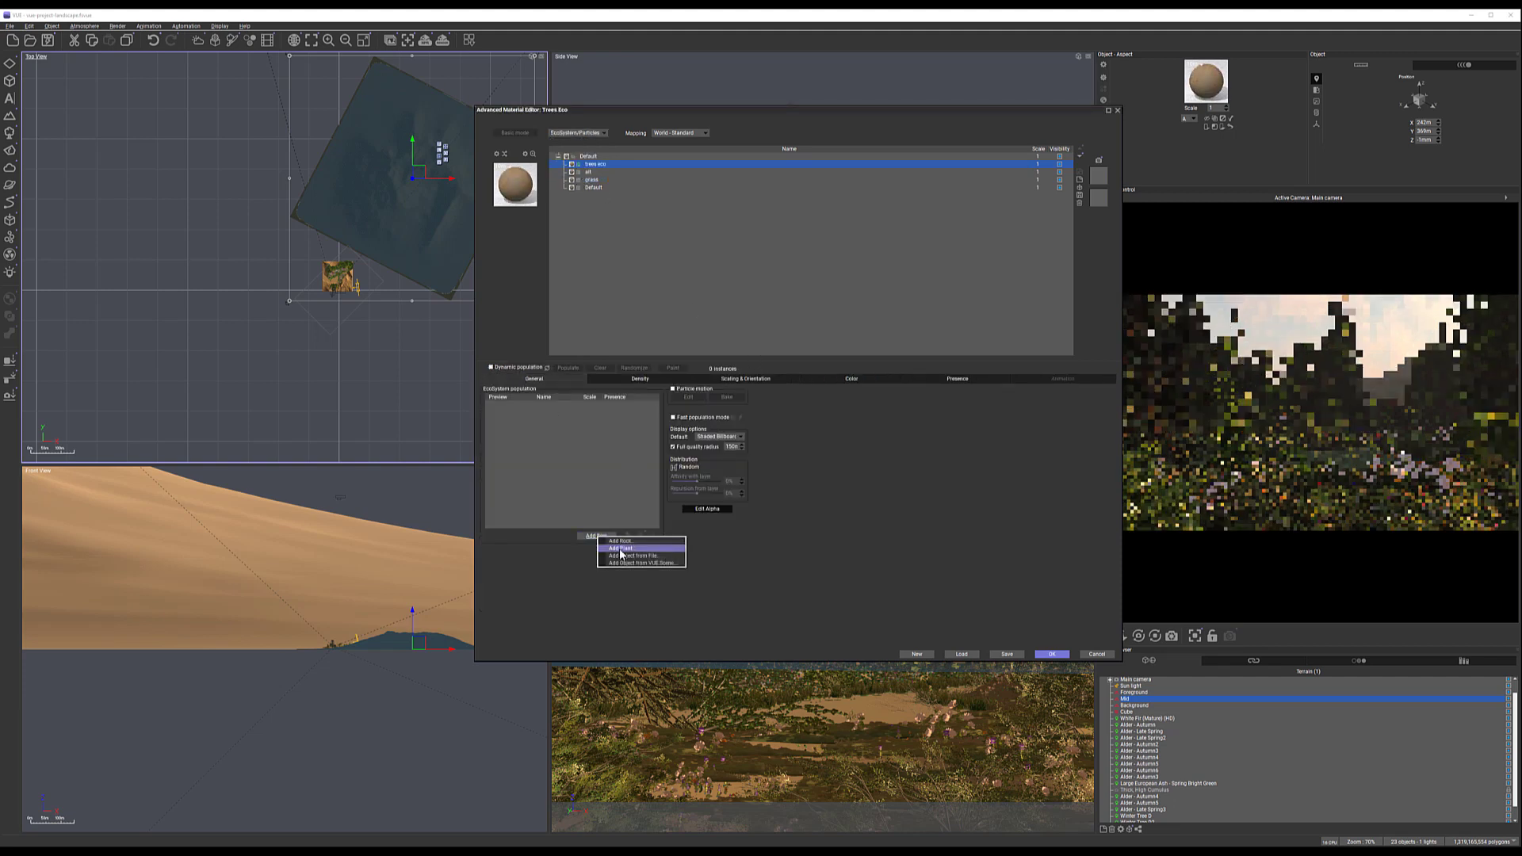
left_click(628, 549)
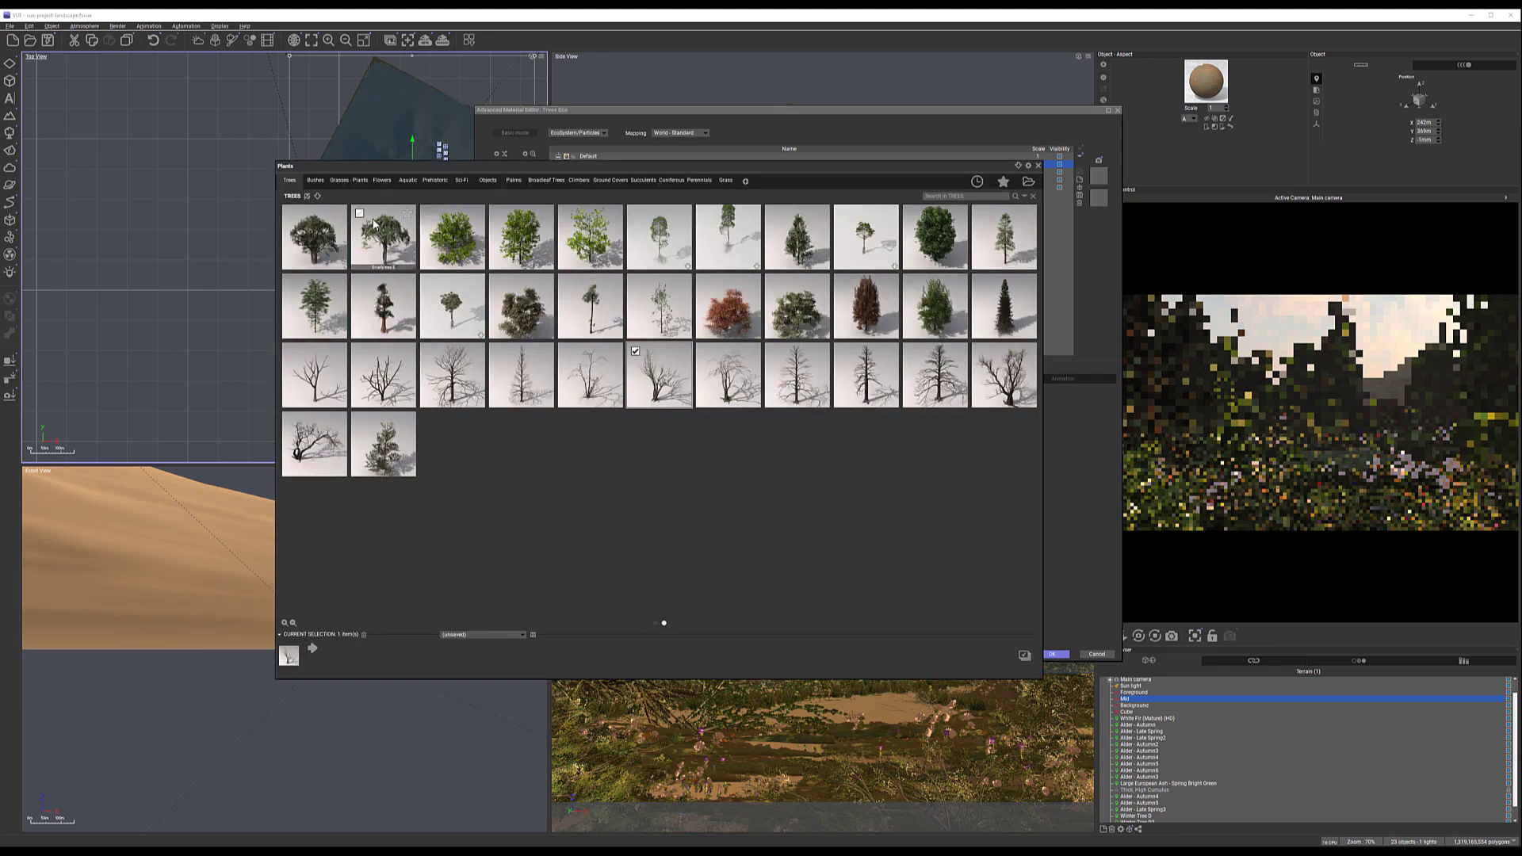
left_click(990, 301)
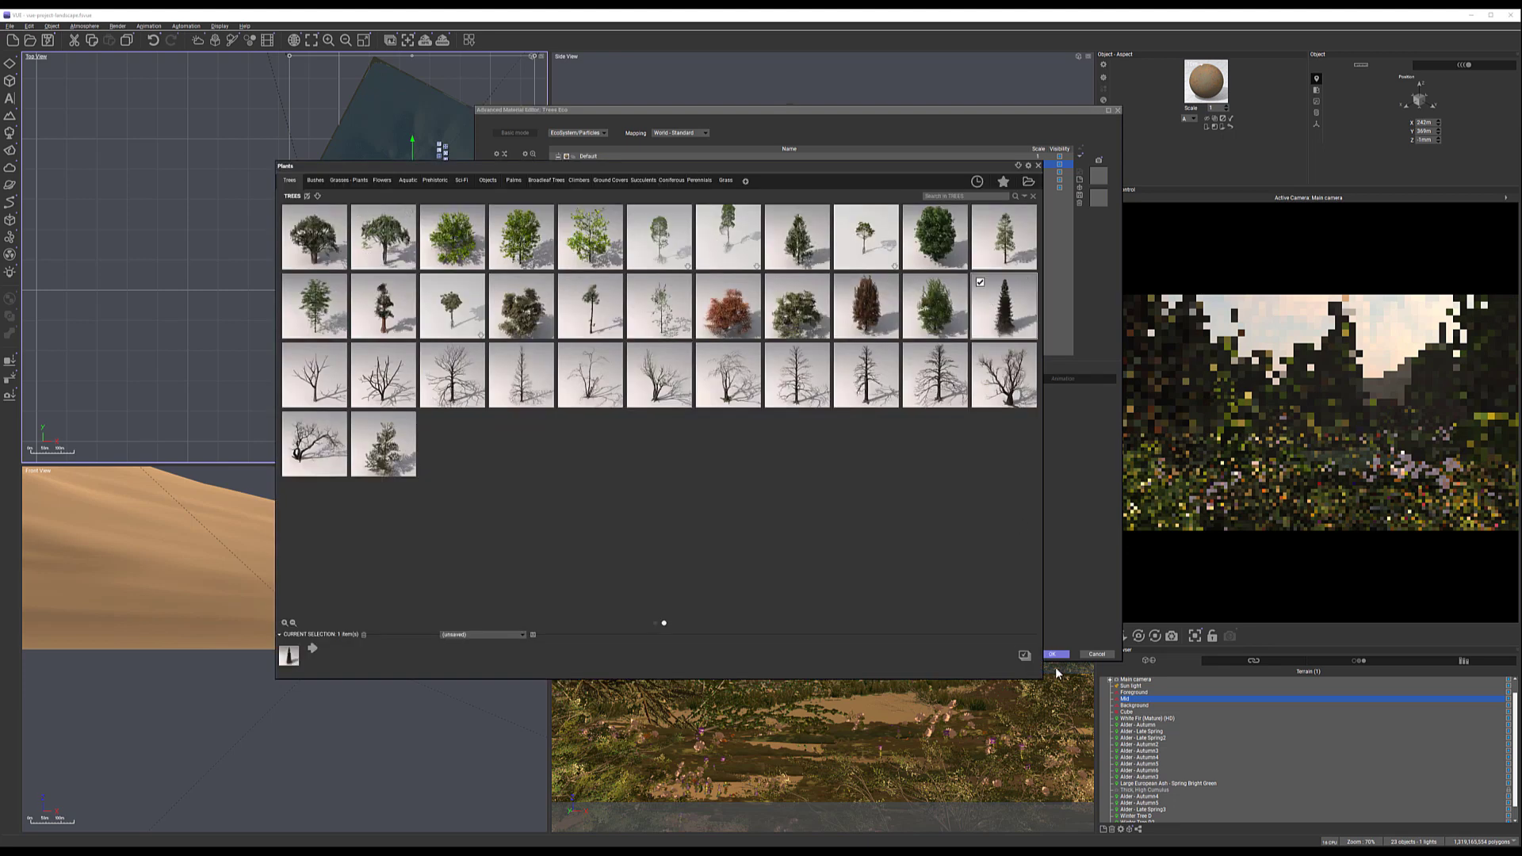
double_click(1007, 309)
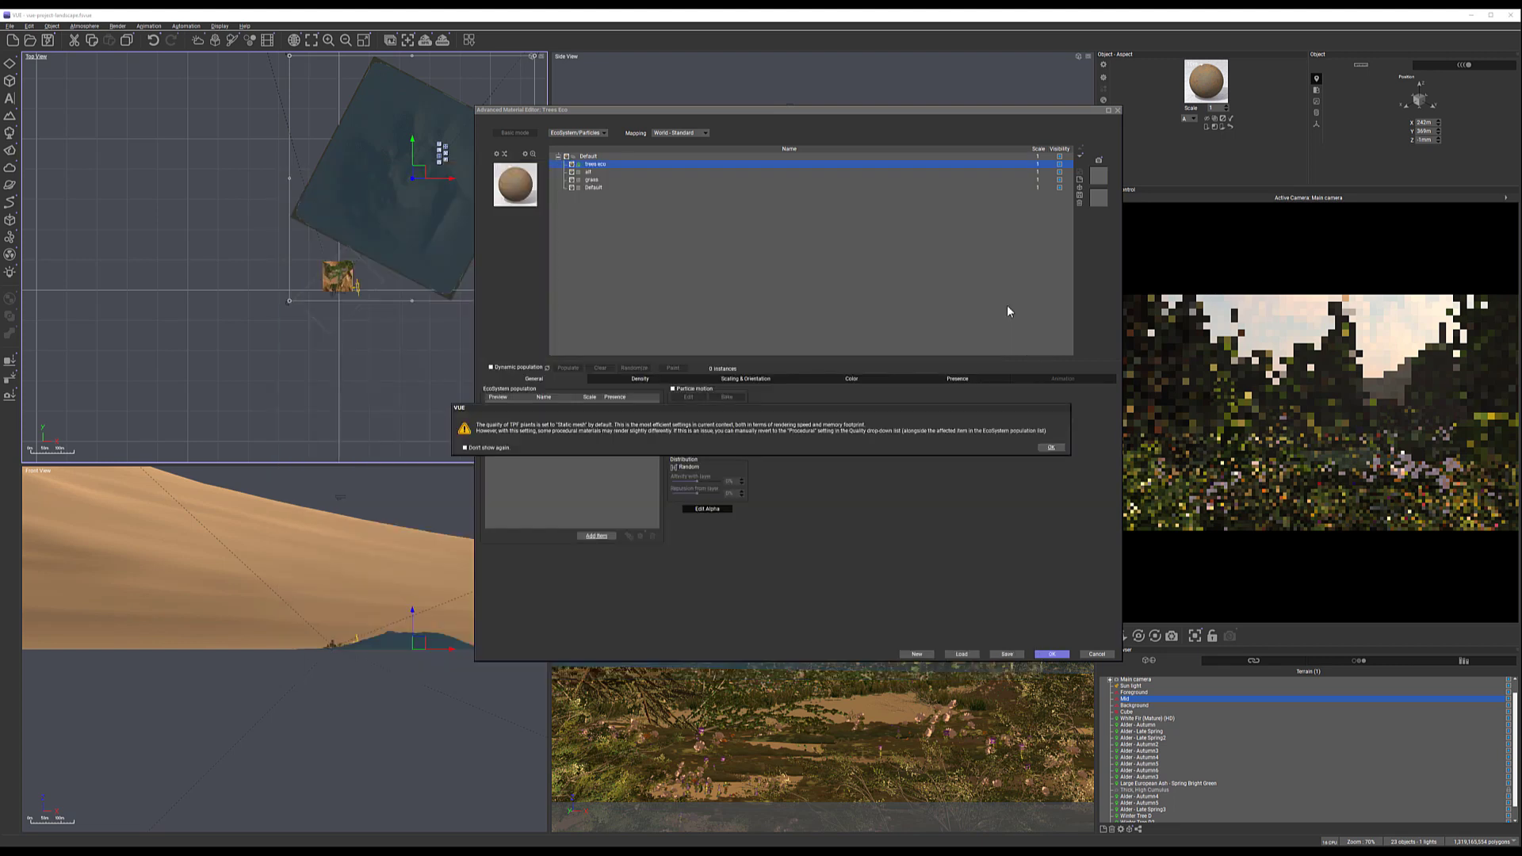
left_click(1054, 447)
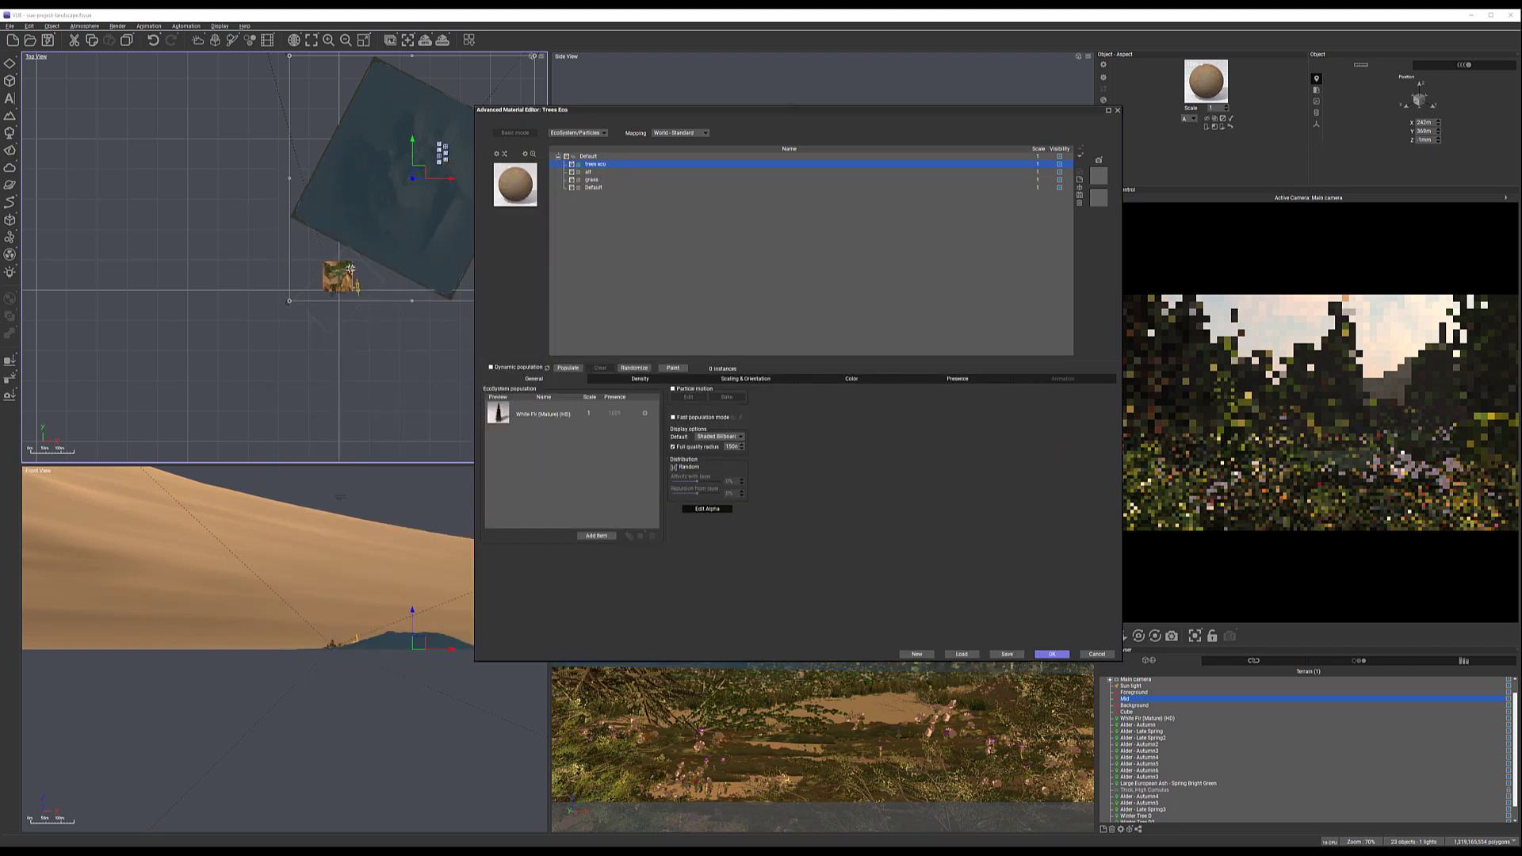
Limit the trees eco slope range to about 42°, reduce its overall scaling to about 0.81 and populate the terrain
left_click(974, 379)
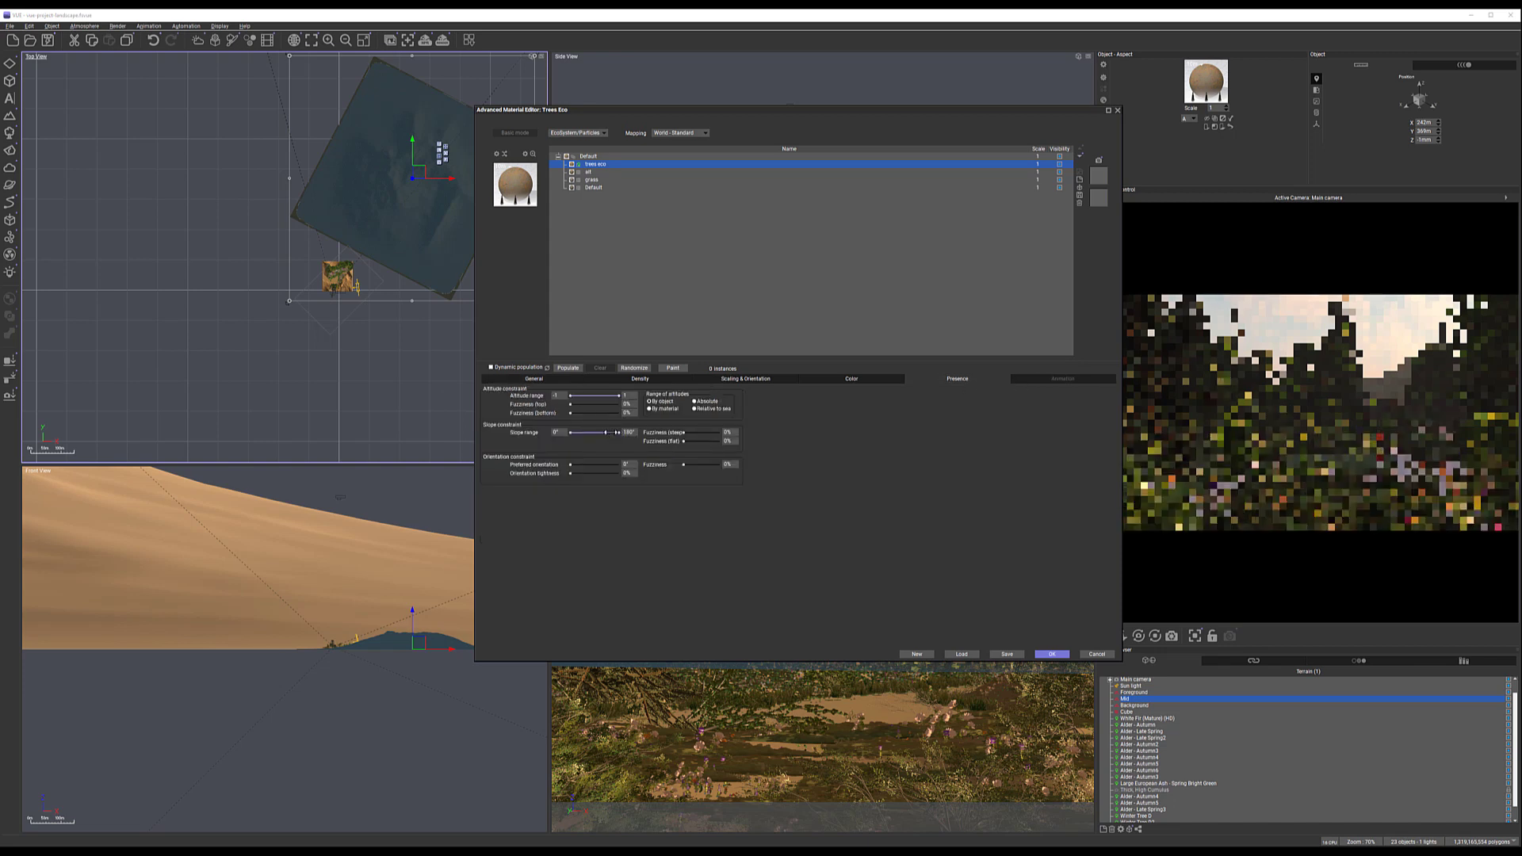
left_click_drag(628, 432, 588, 430)
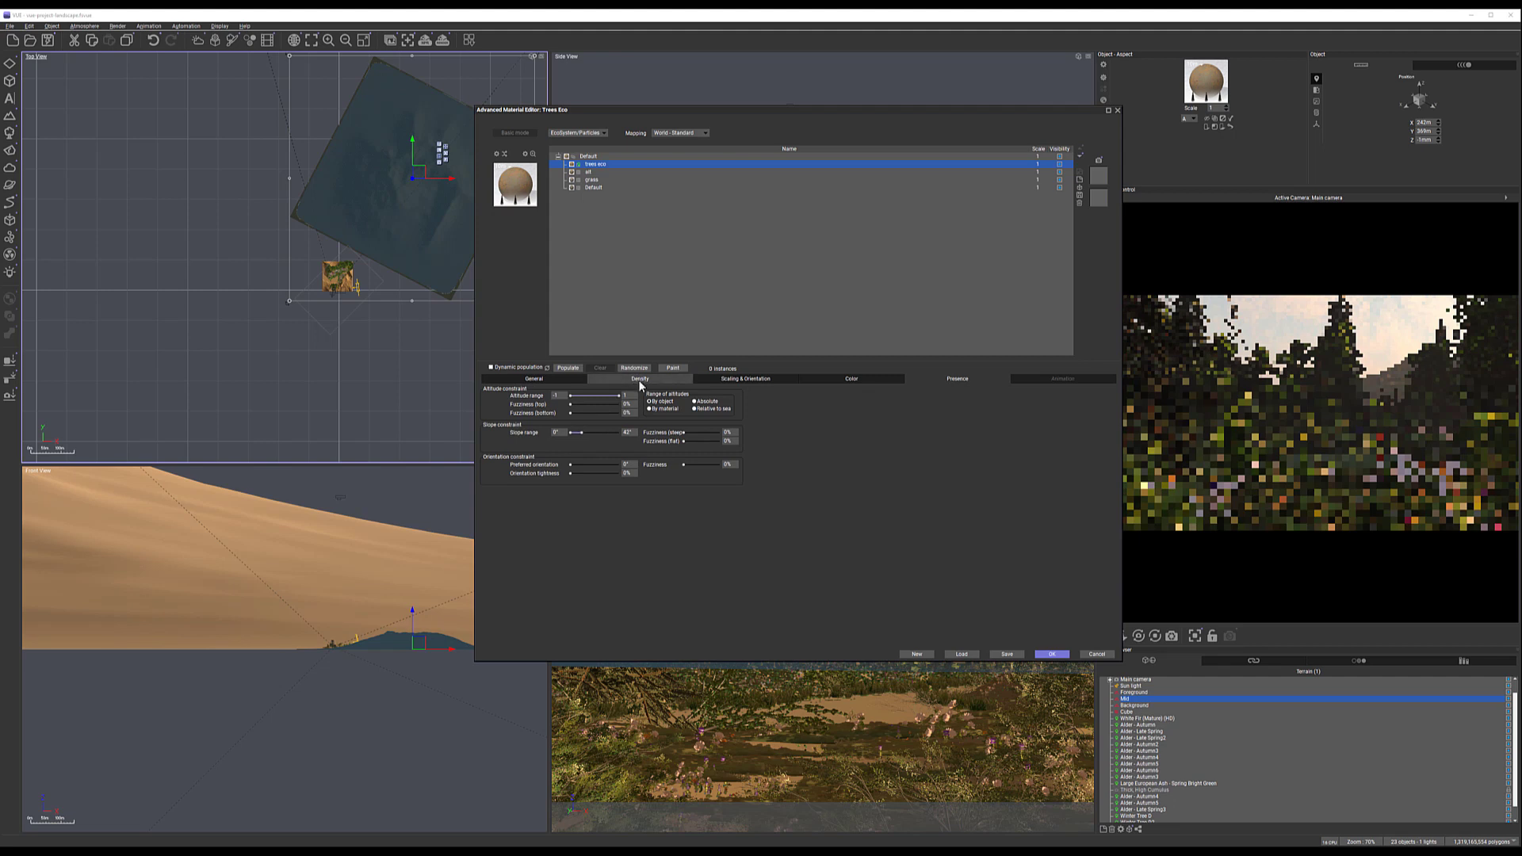
left_click(745, 379)
left_click_drag(544, 398, 535, 394)
scroll(367, 239, "up", 5)
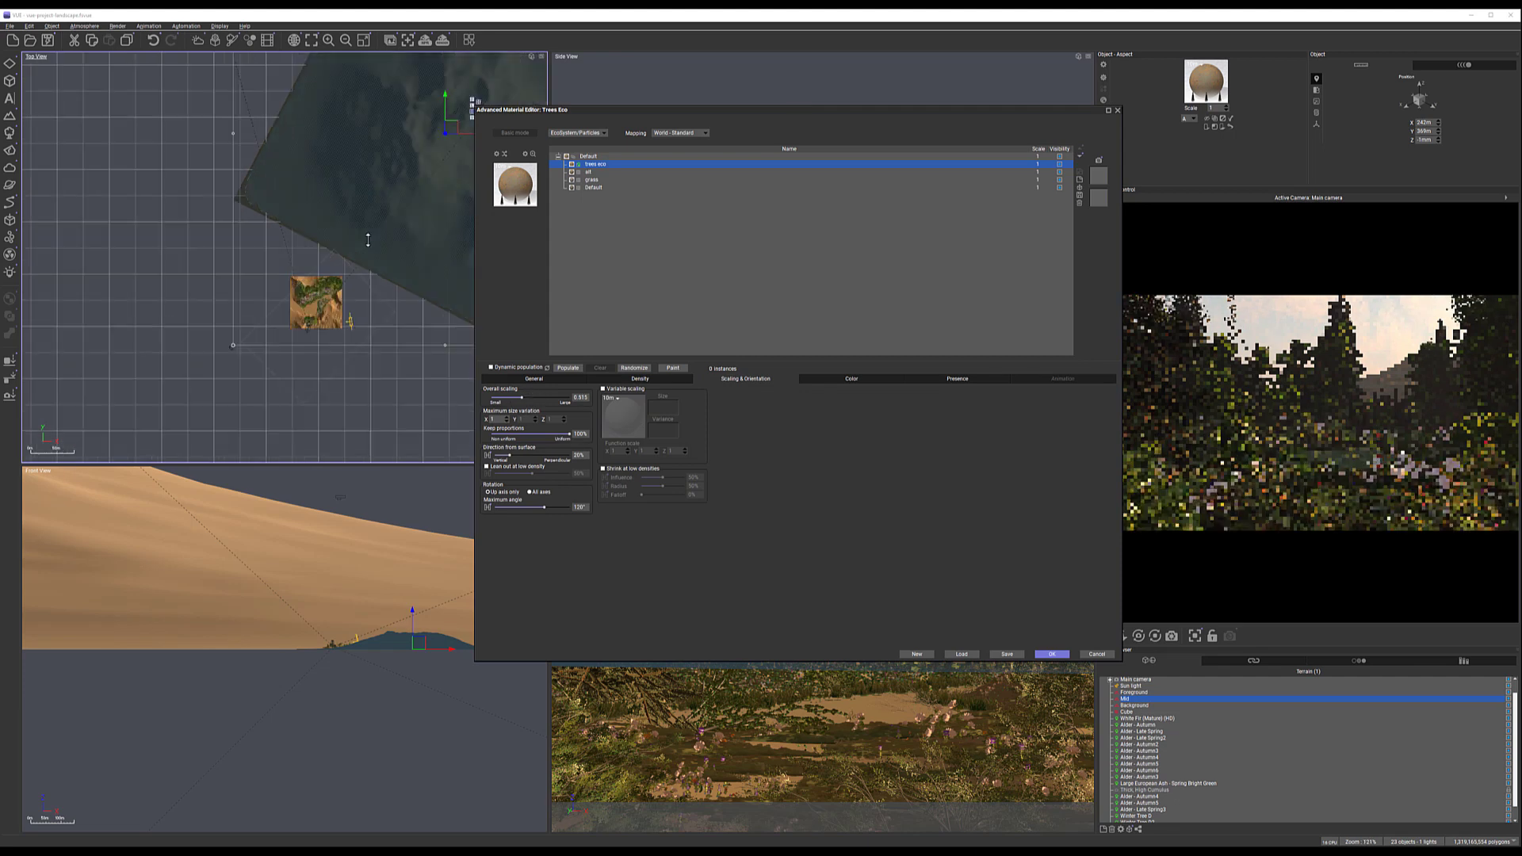
left_click(568, 367)
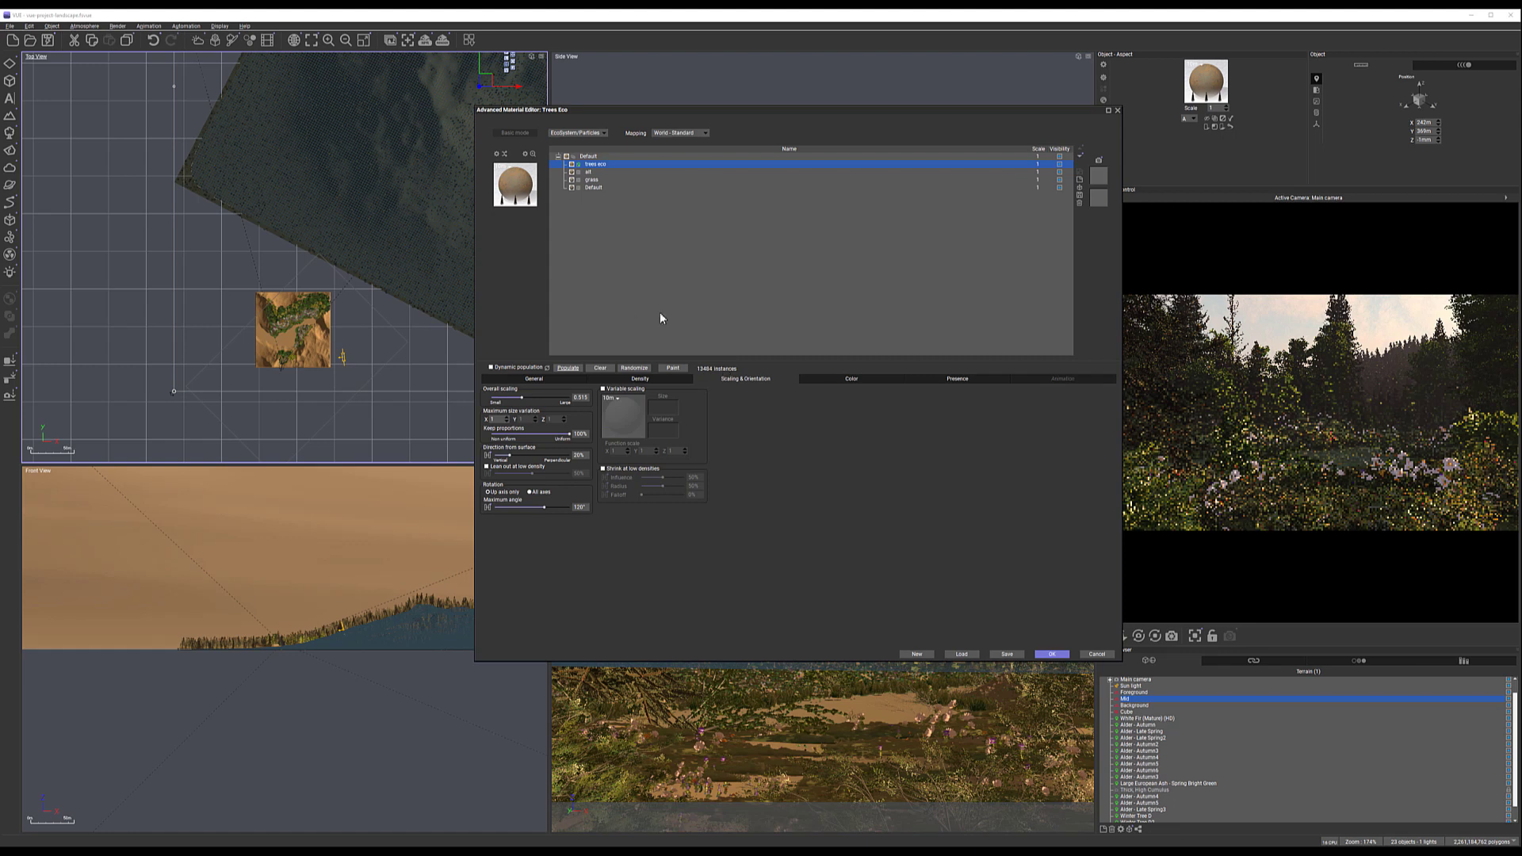
Enable variable density for the trees eco layer and choose the mottled noise sphere from the Basic functions
left_click(635, 379)
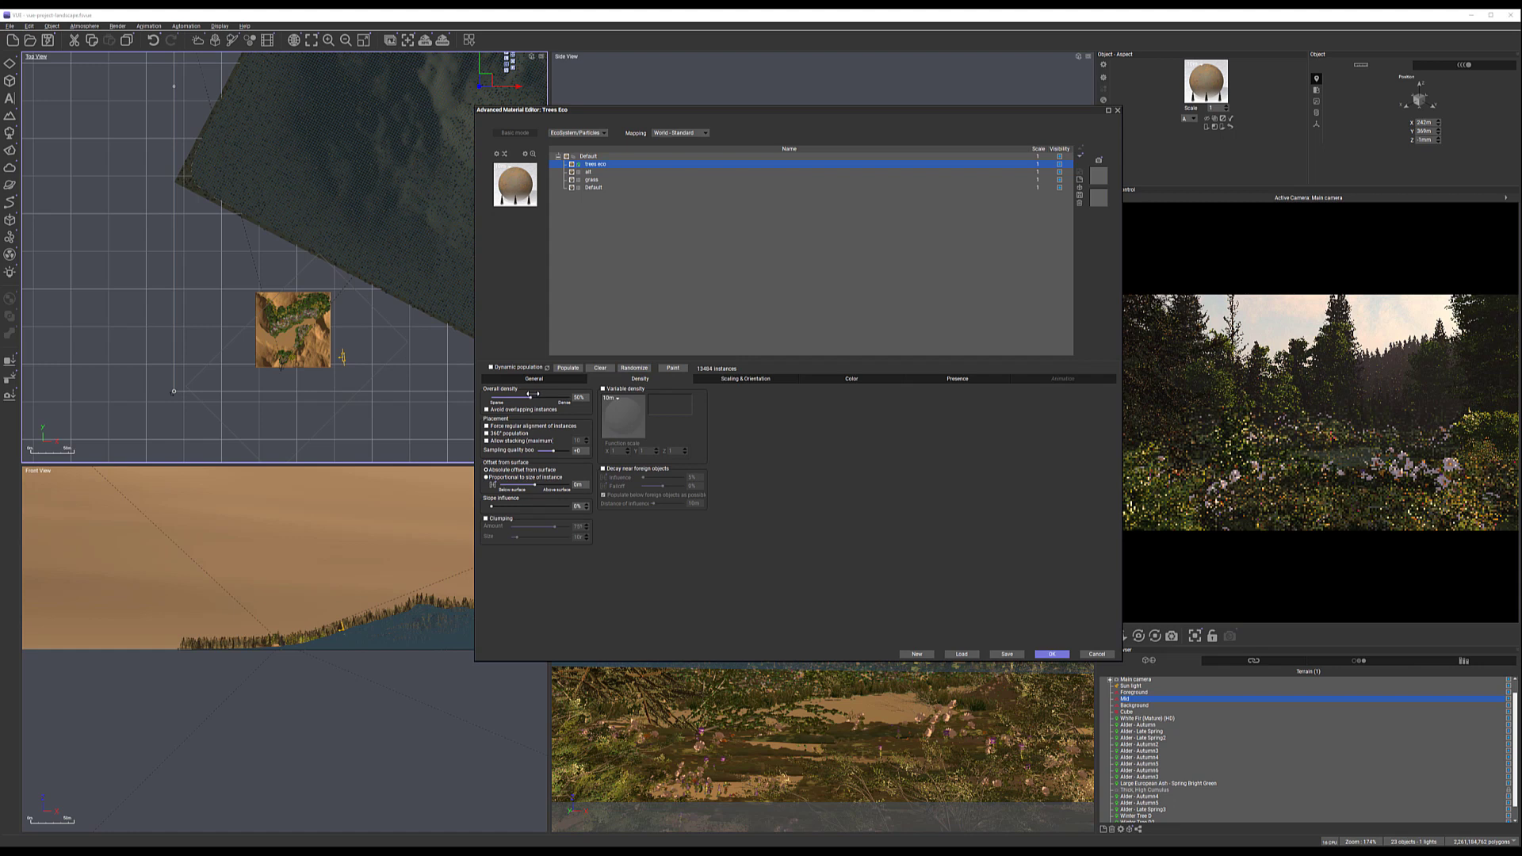
left_click(603, 389)
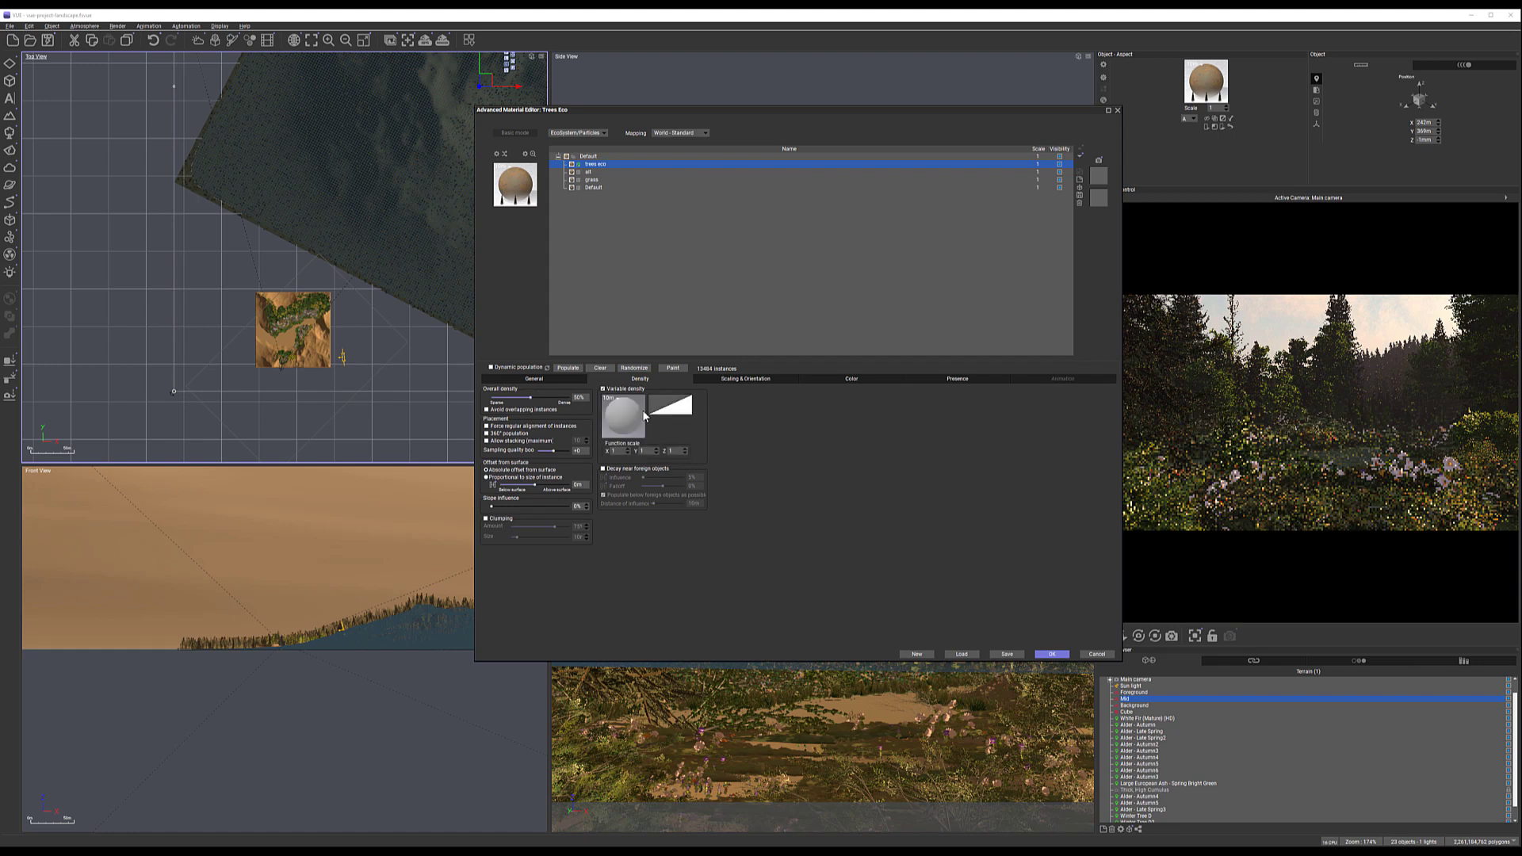
left_click(634, 422)
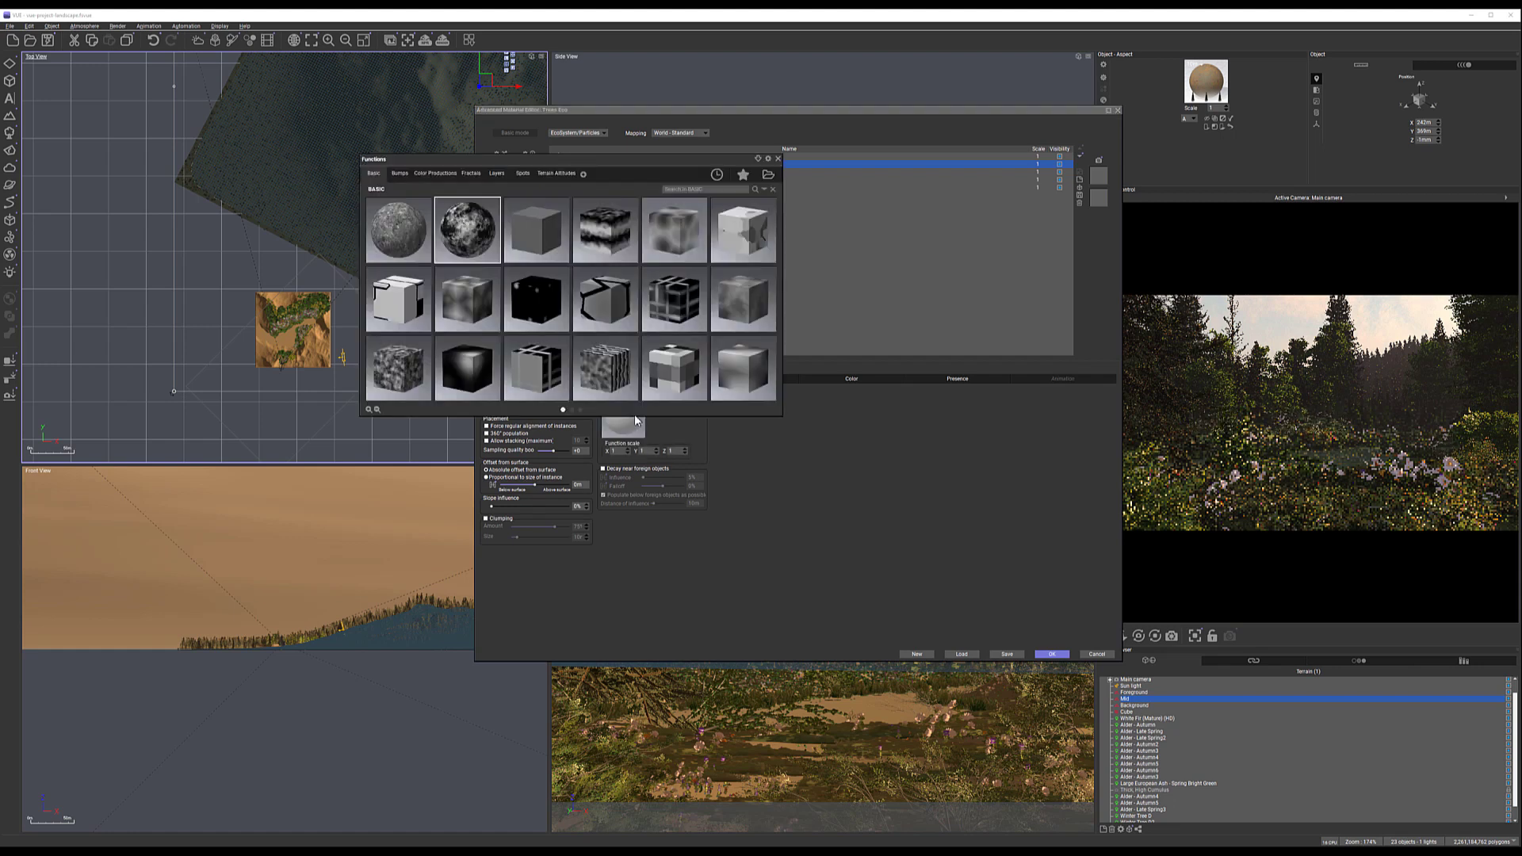
double_click(479, 246)
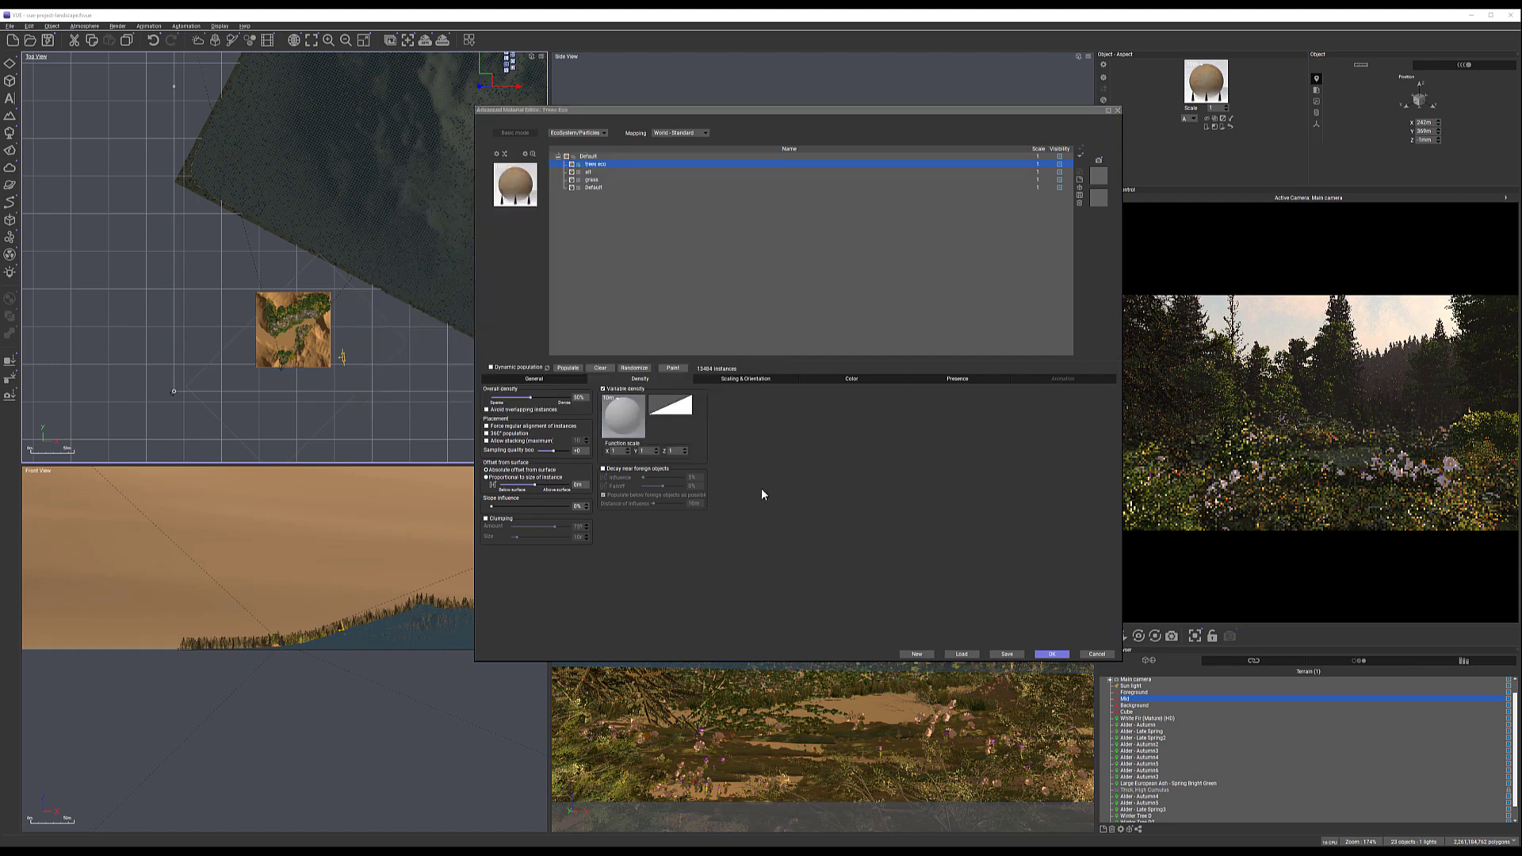
Reduce the fir scaling to about 0.68 and limit the slope range to about 29° with 17% steep and 12% flat fuzziness
left_click(735, 378)
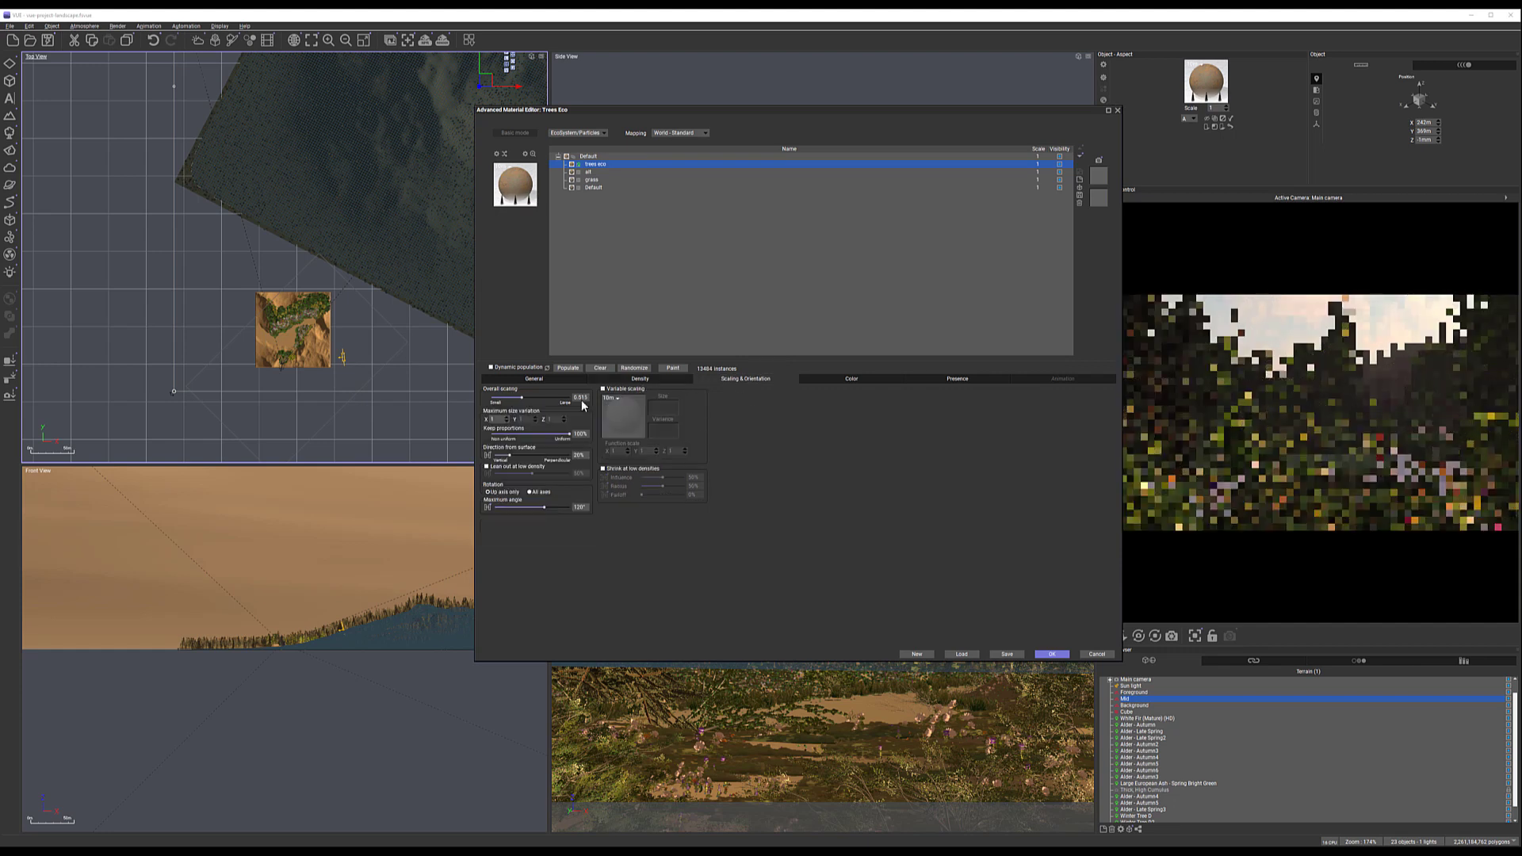
left_click_drag(549, 397, 545, 397)
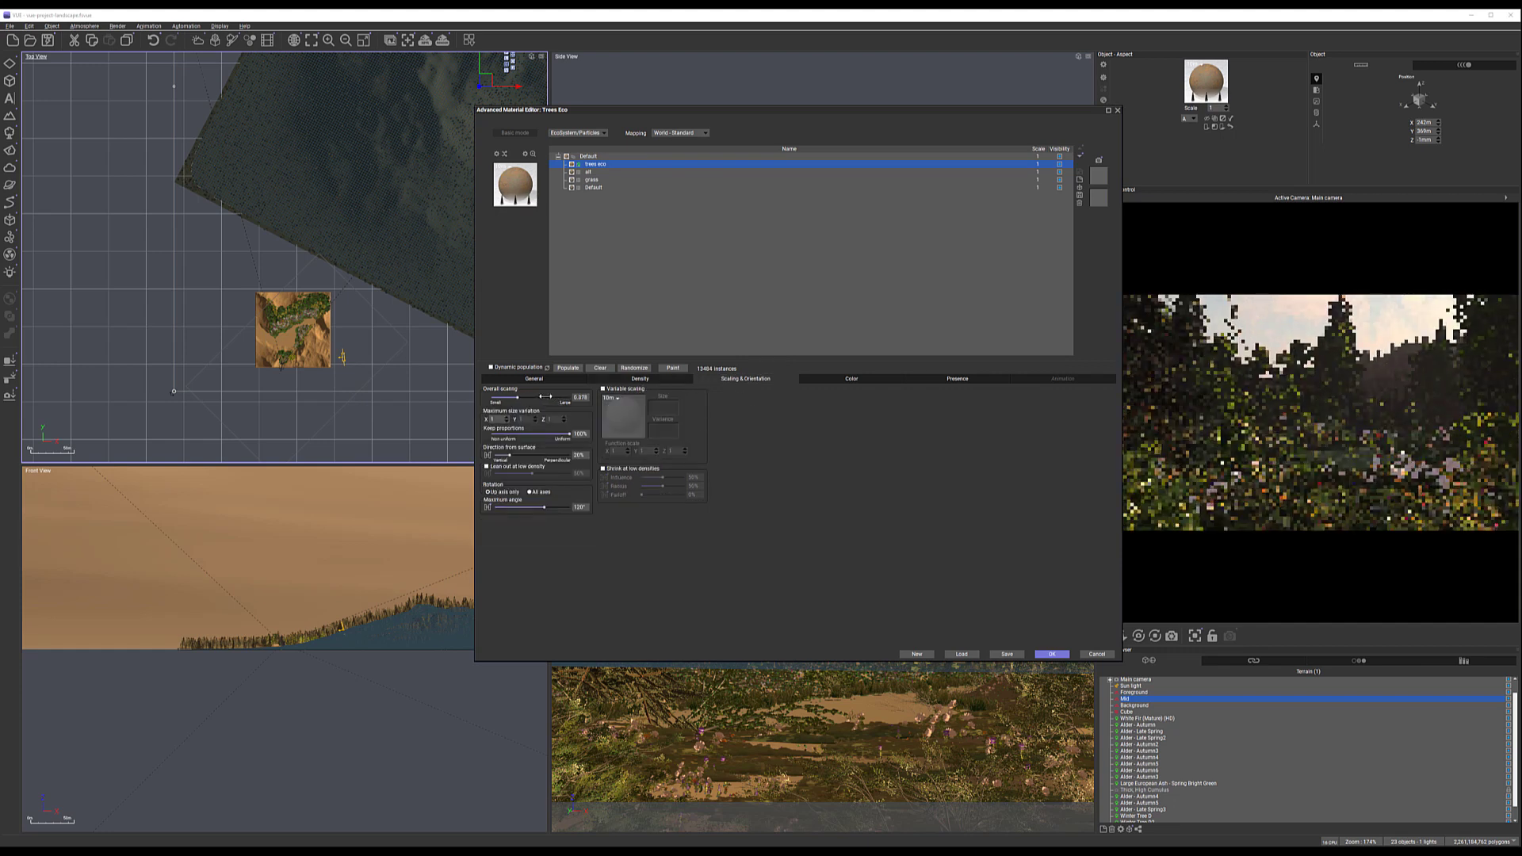
left_click(964, 383)
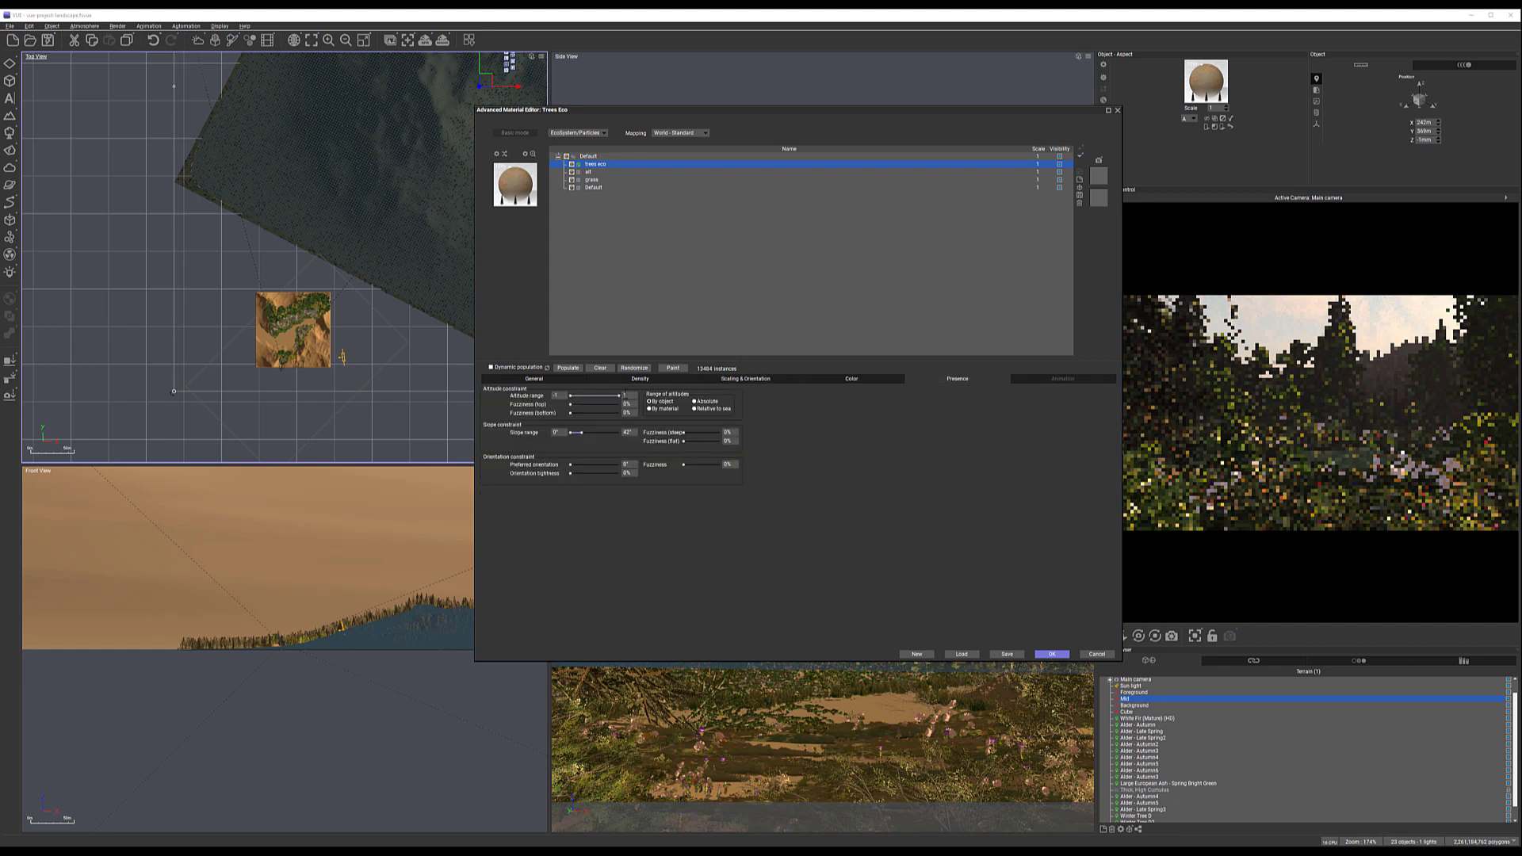
left_click_drag(597, 431, 578, 432)
Switch the trees eco layer to dynamic population and accept the Mid terrain's material changes
left_click(515, 370)
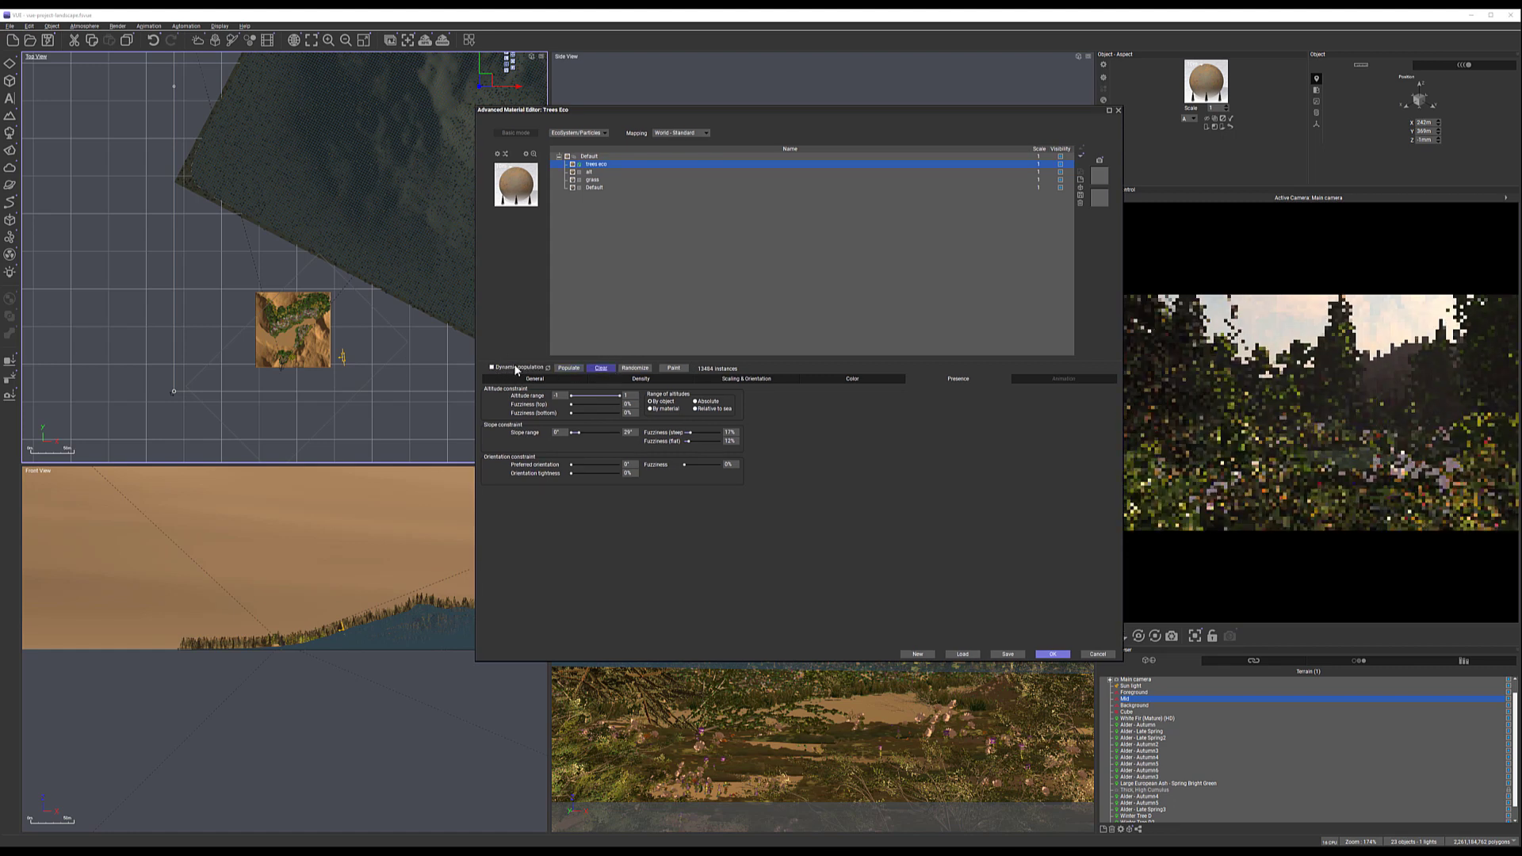
right_click_drag(410, 219, 382, 294)
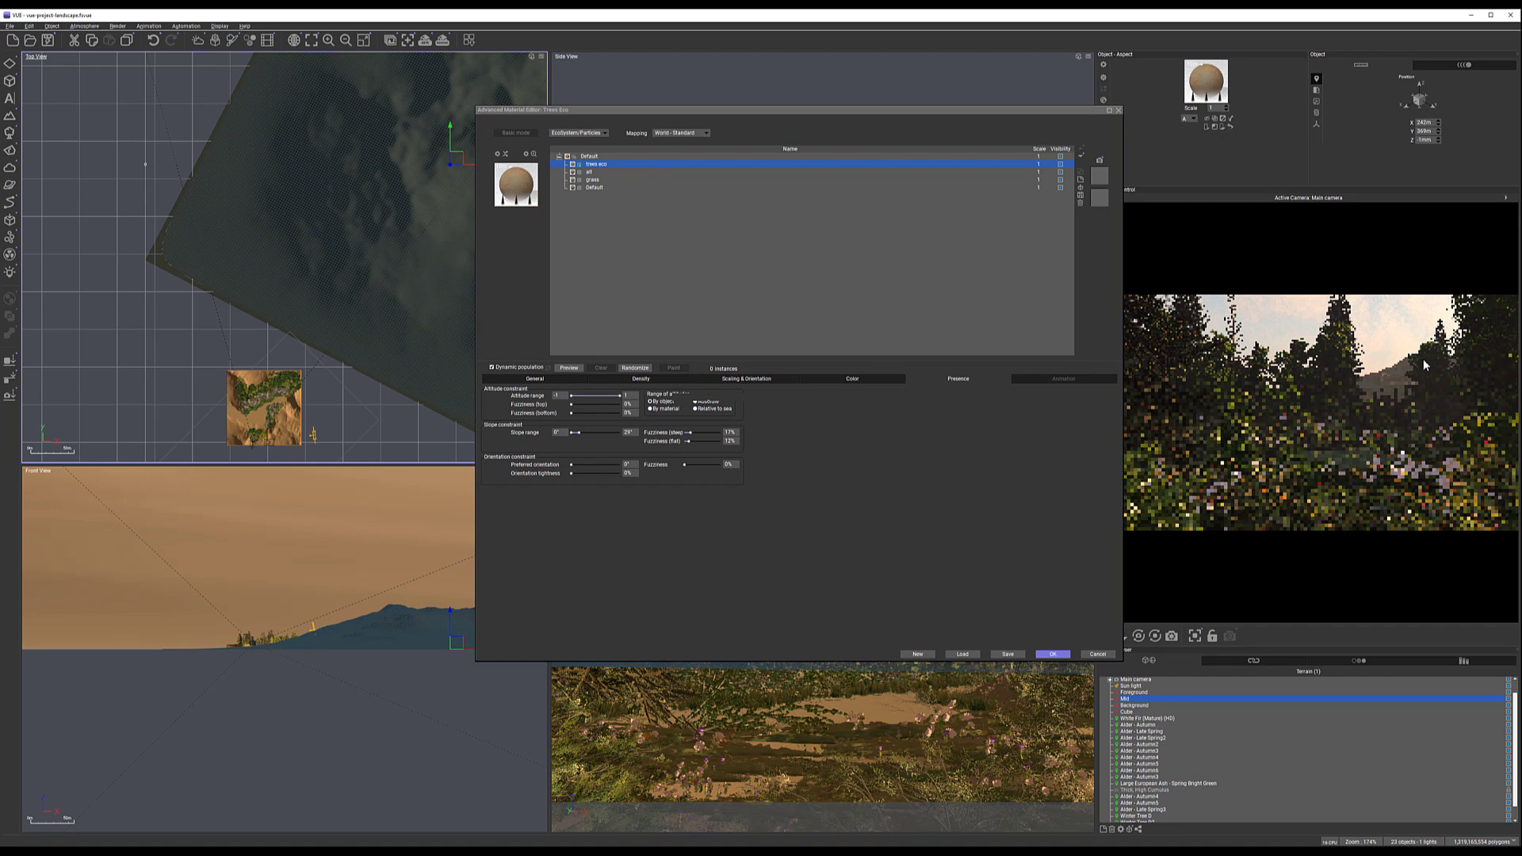
left_click(1053, 654)
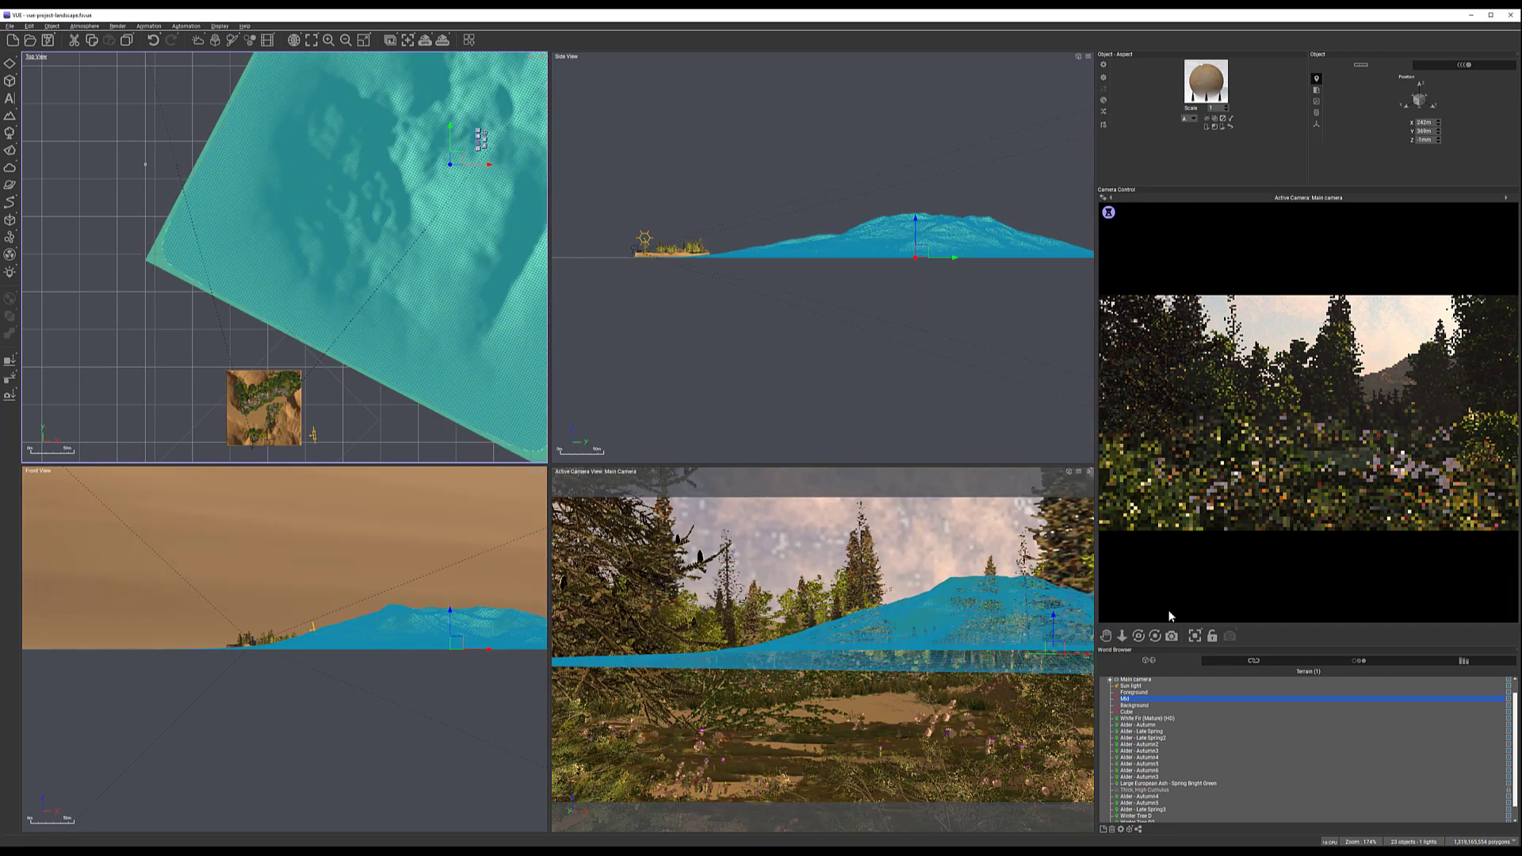
Set the overall density of the fallen winter tree's eco eco layer to 48% and repopulate it
scroll(1147, 816, "down", 1)
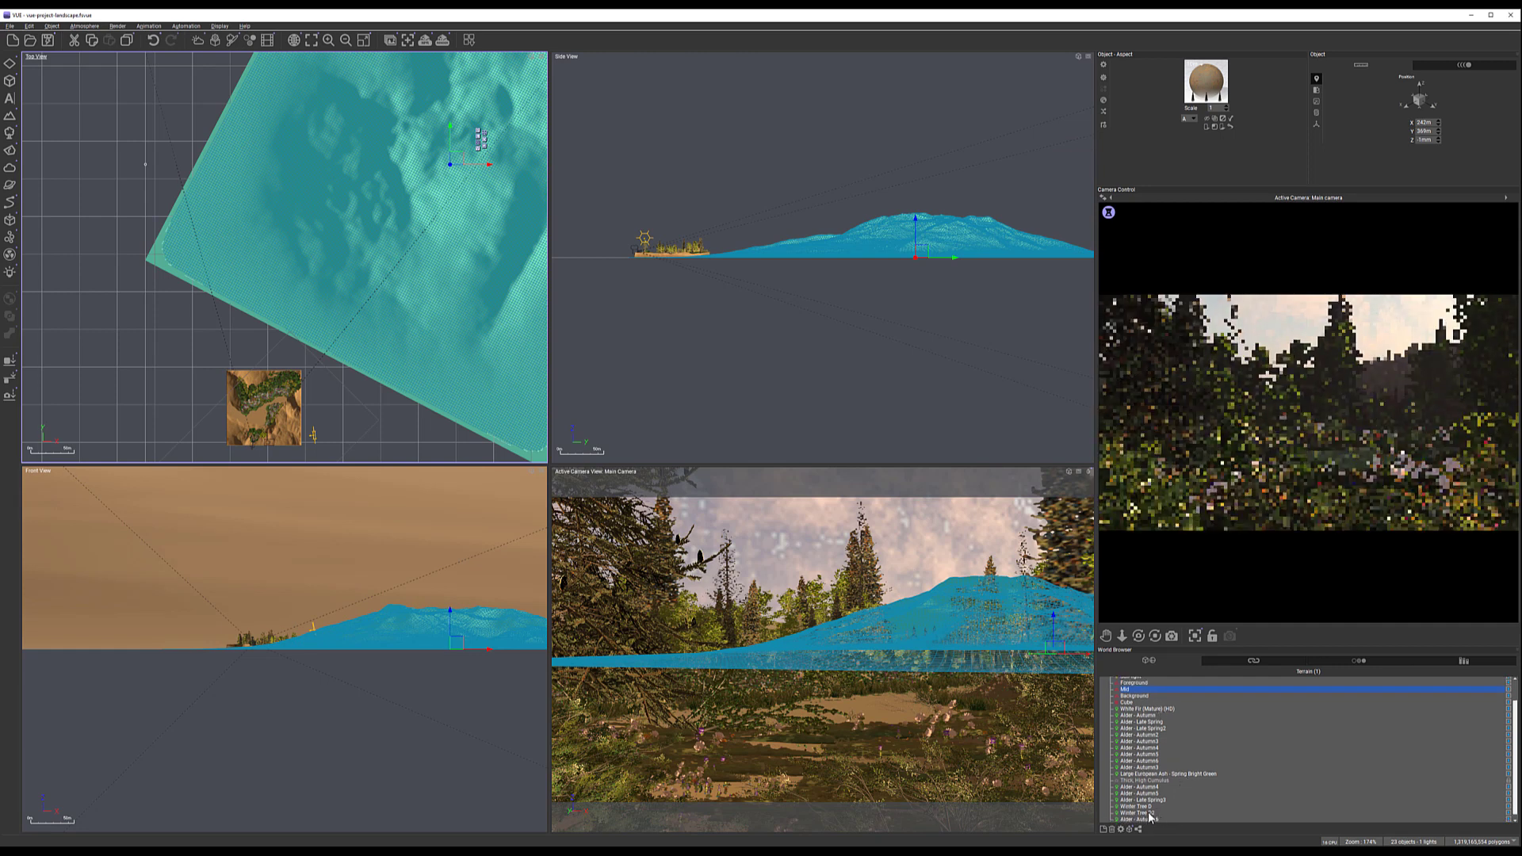
left_click(1148, 813)
left_click(1148, 806)
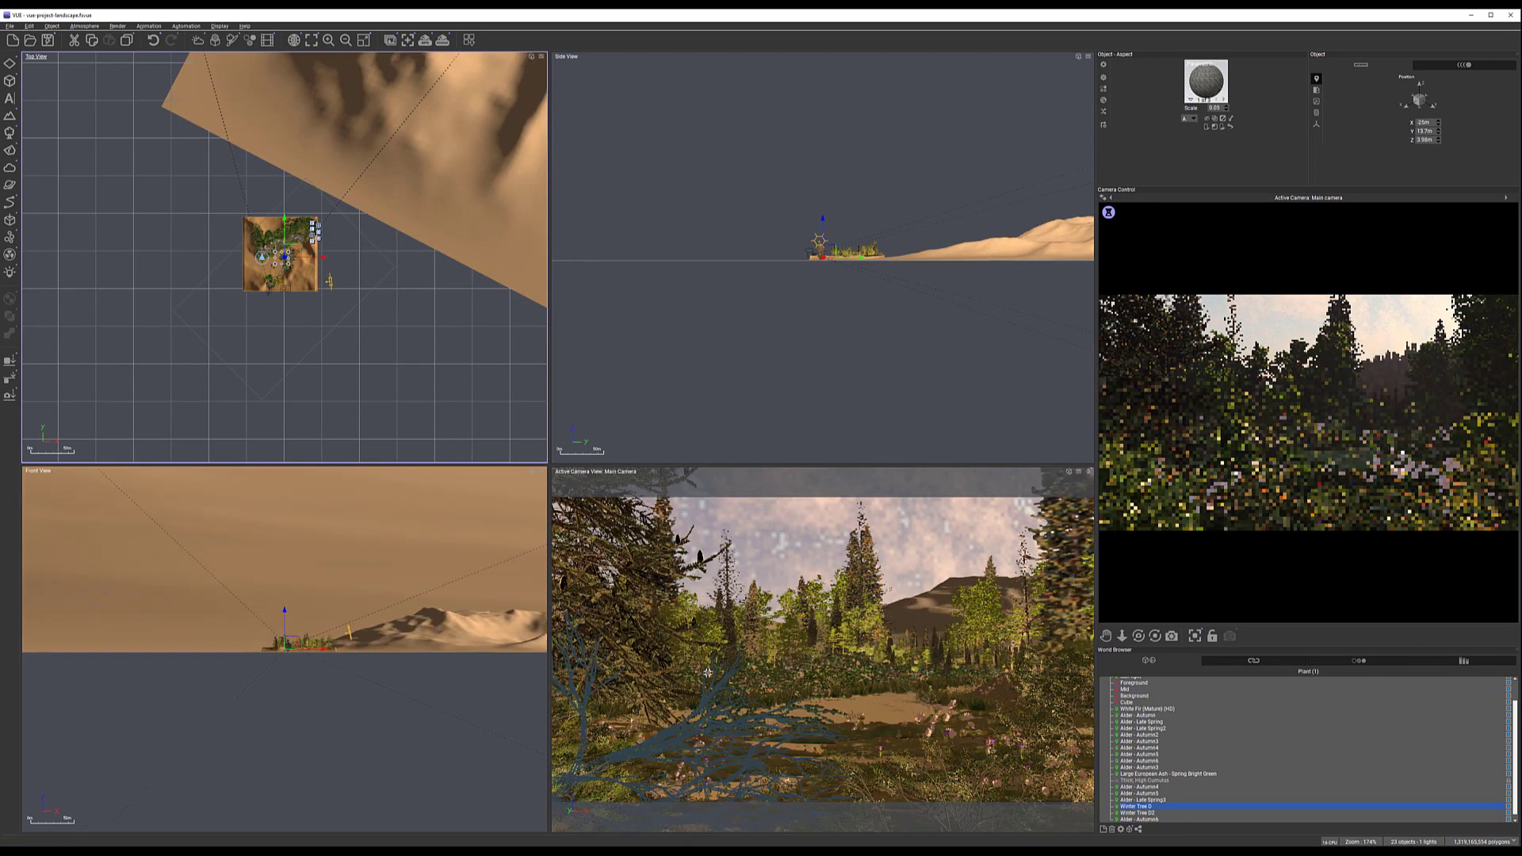
double_click(1206, 84)
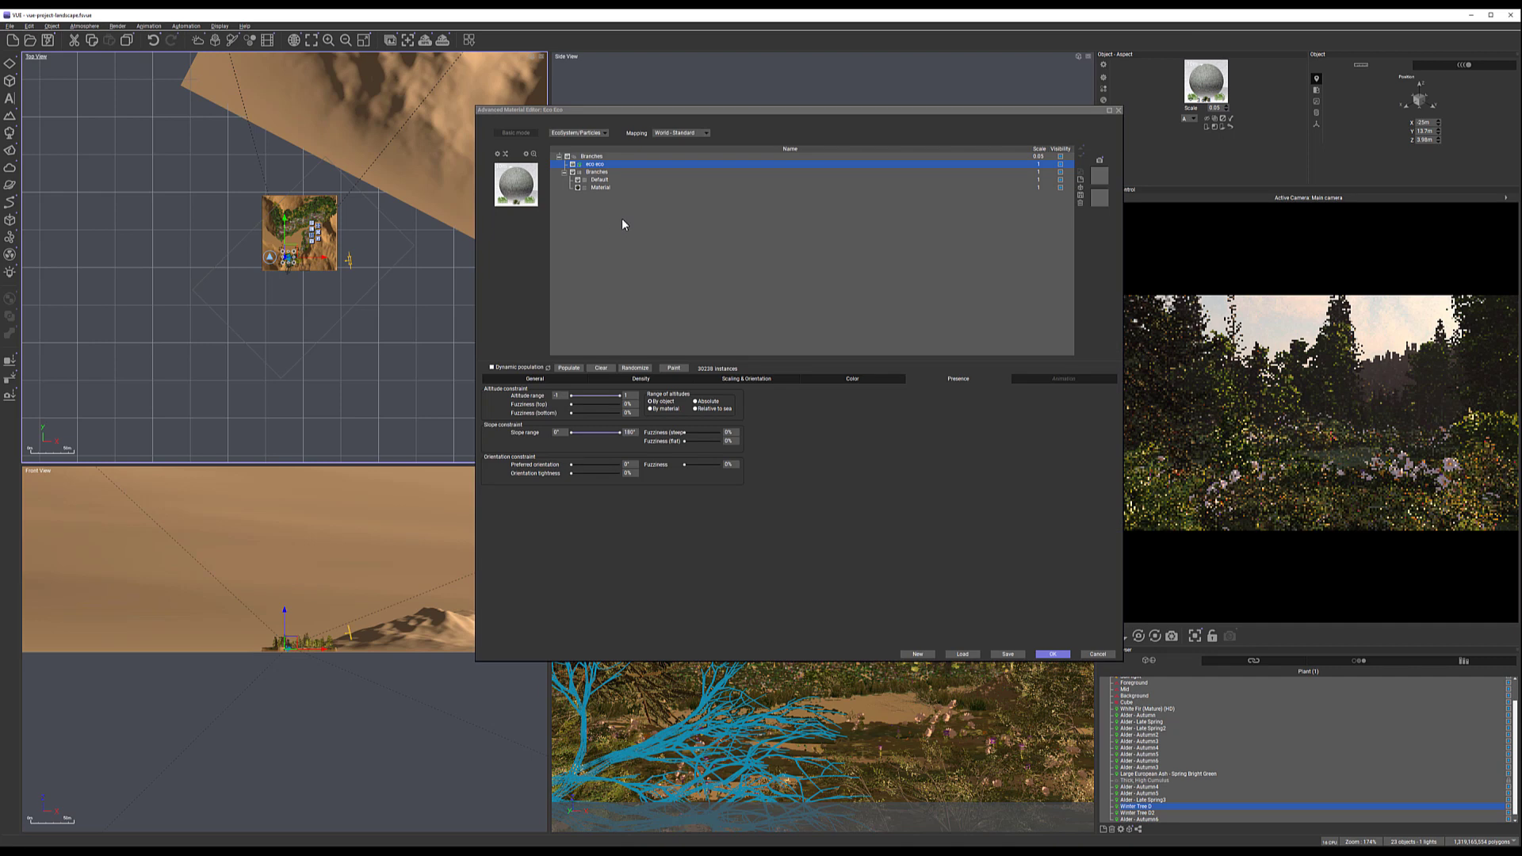
left_click(640, 379)
left_click_drag(563, 398, 546, 395)
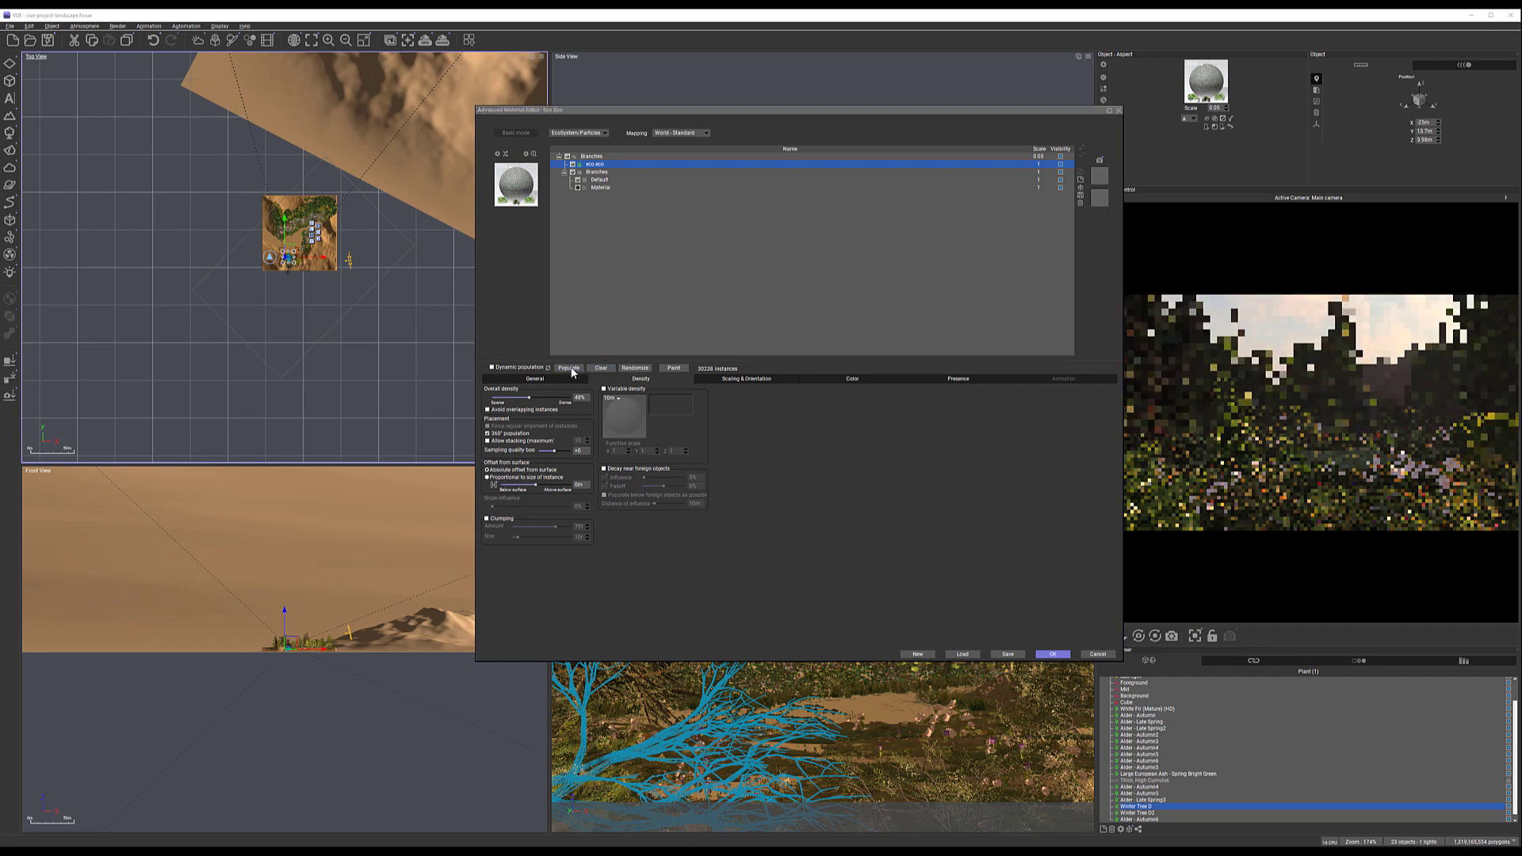
left_click(574, 369)
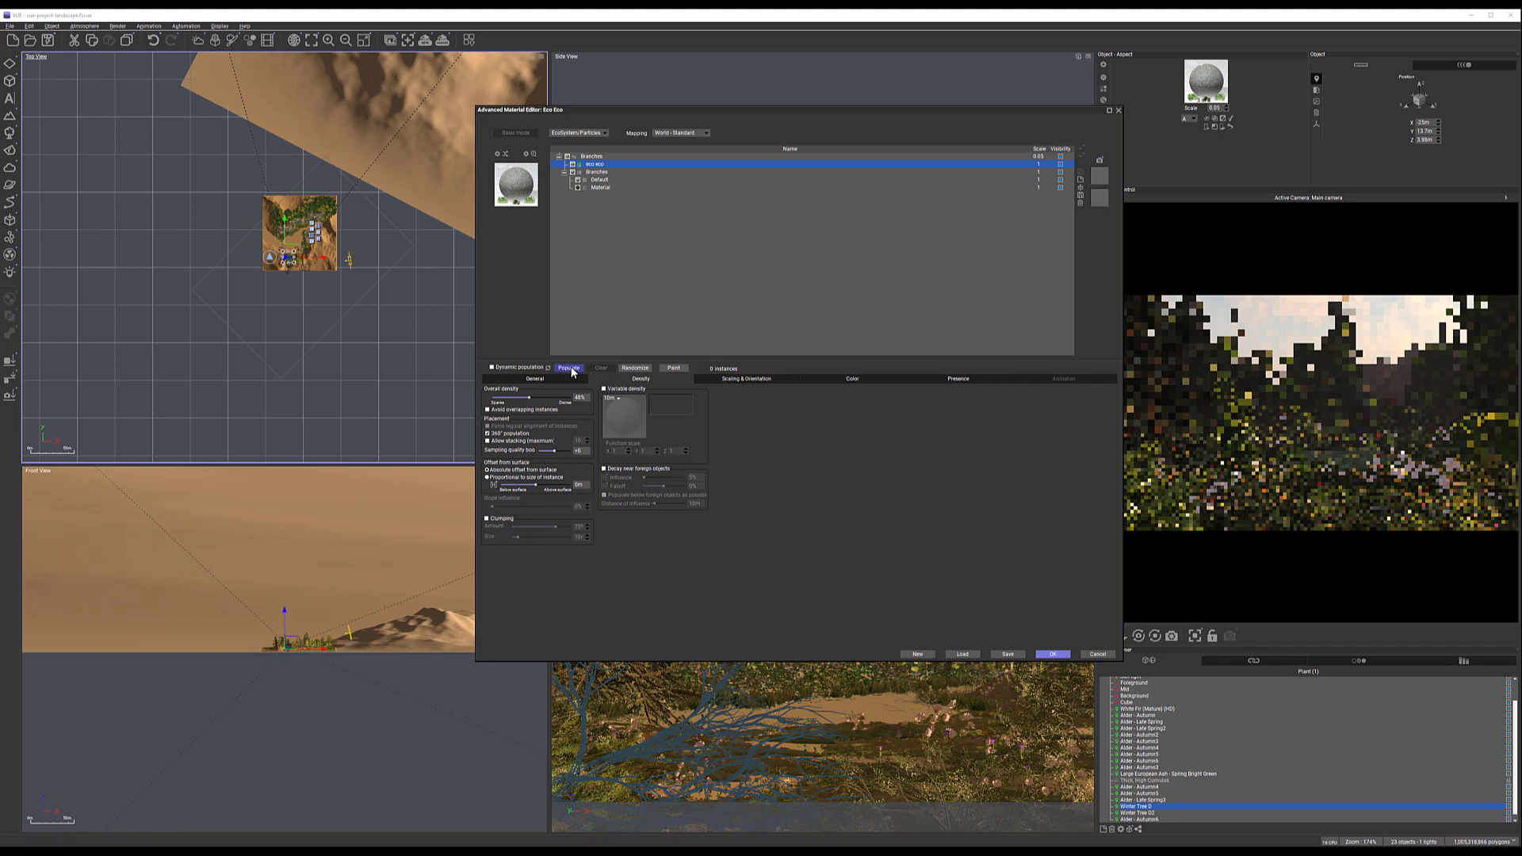
left_click(568, 368)
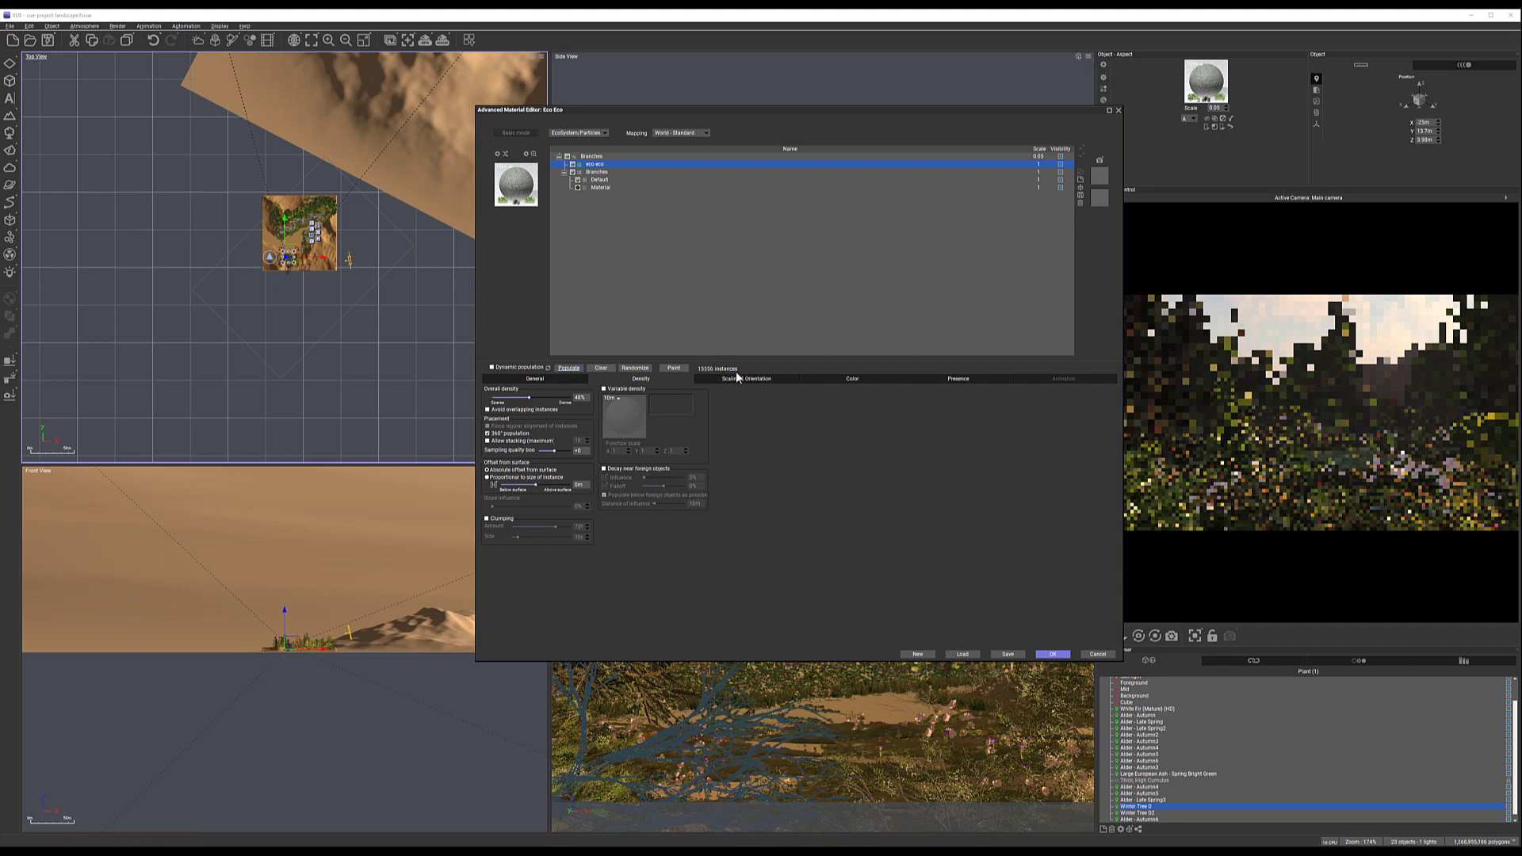
Accept the repopulated eco eco material of the fallen winter tree and copy its multi-material
left_click(1048, 653)
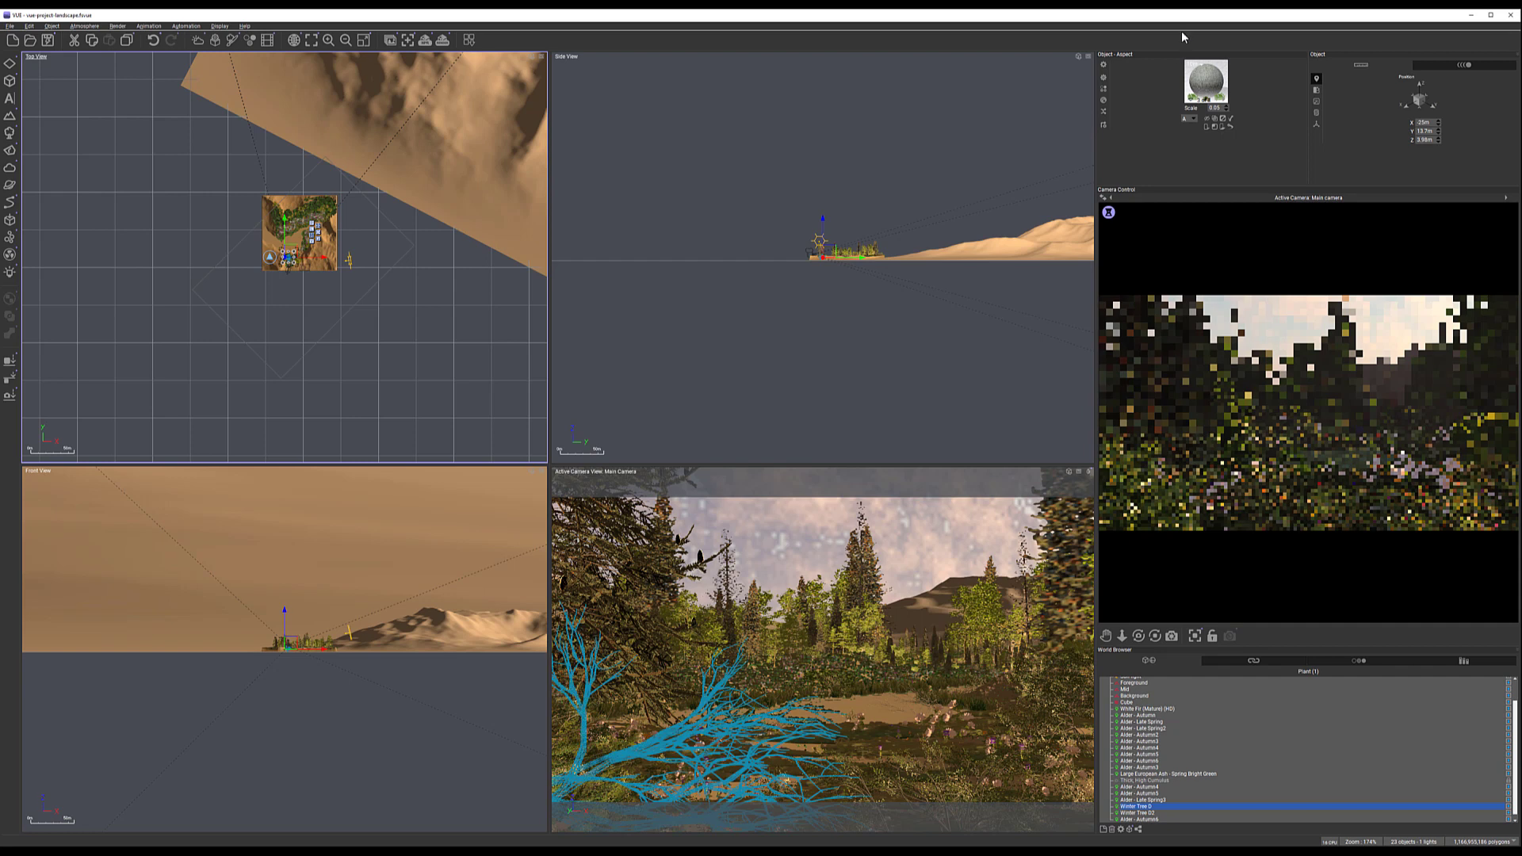
right_click(1215, 81)
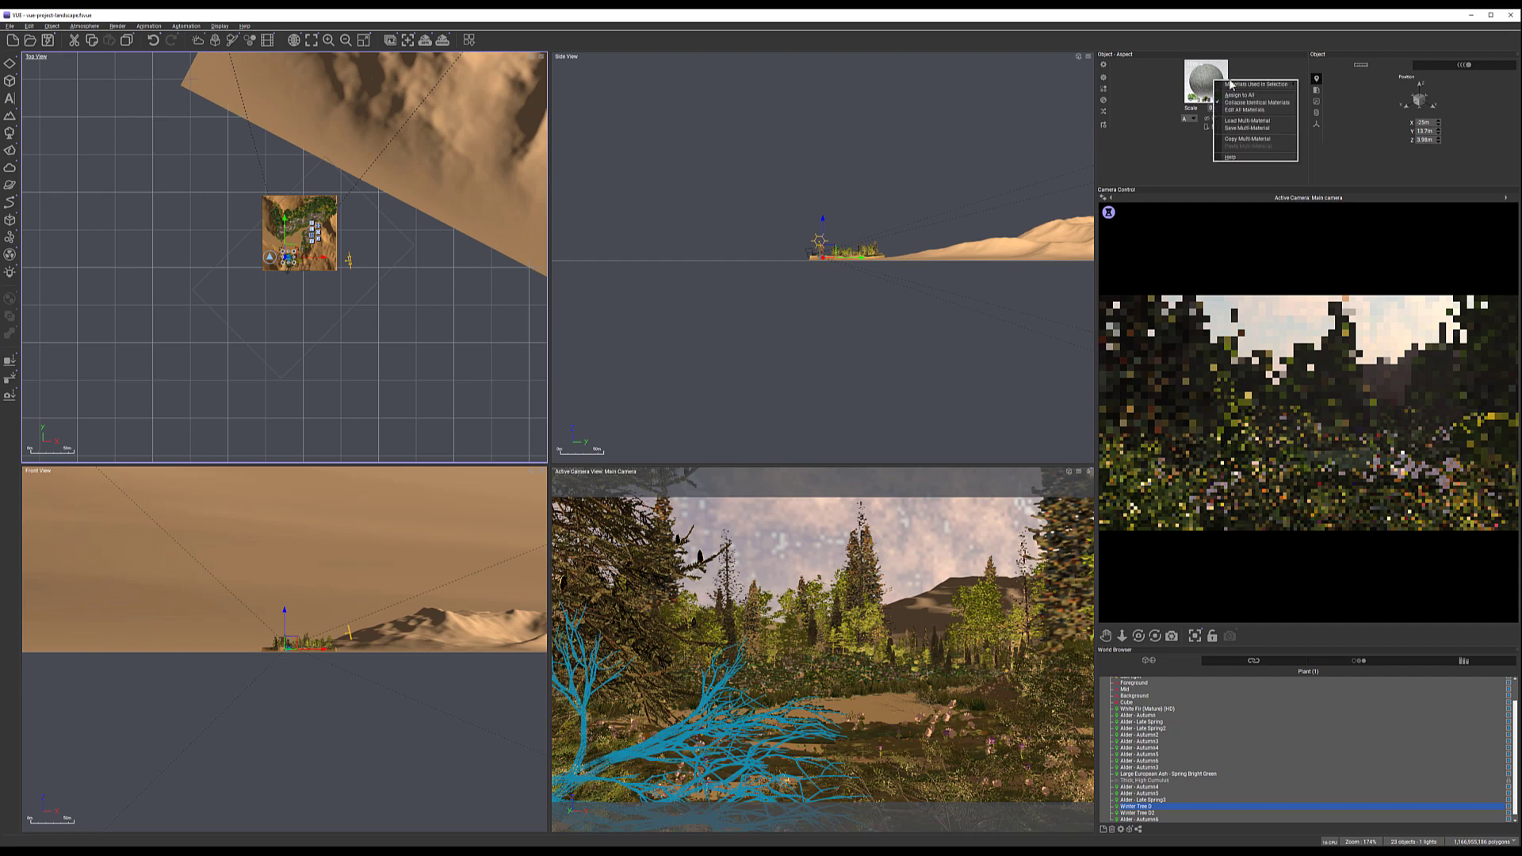
left_click(1253, 139)
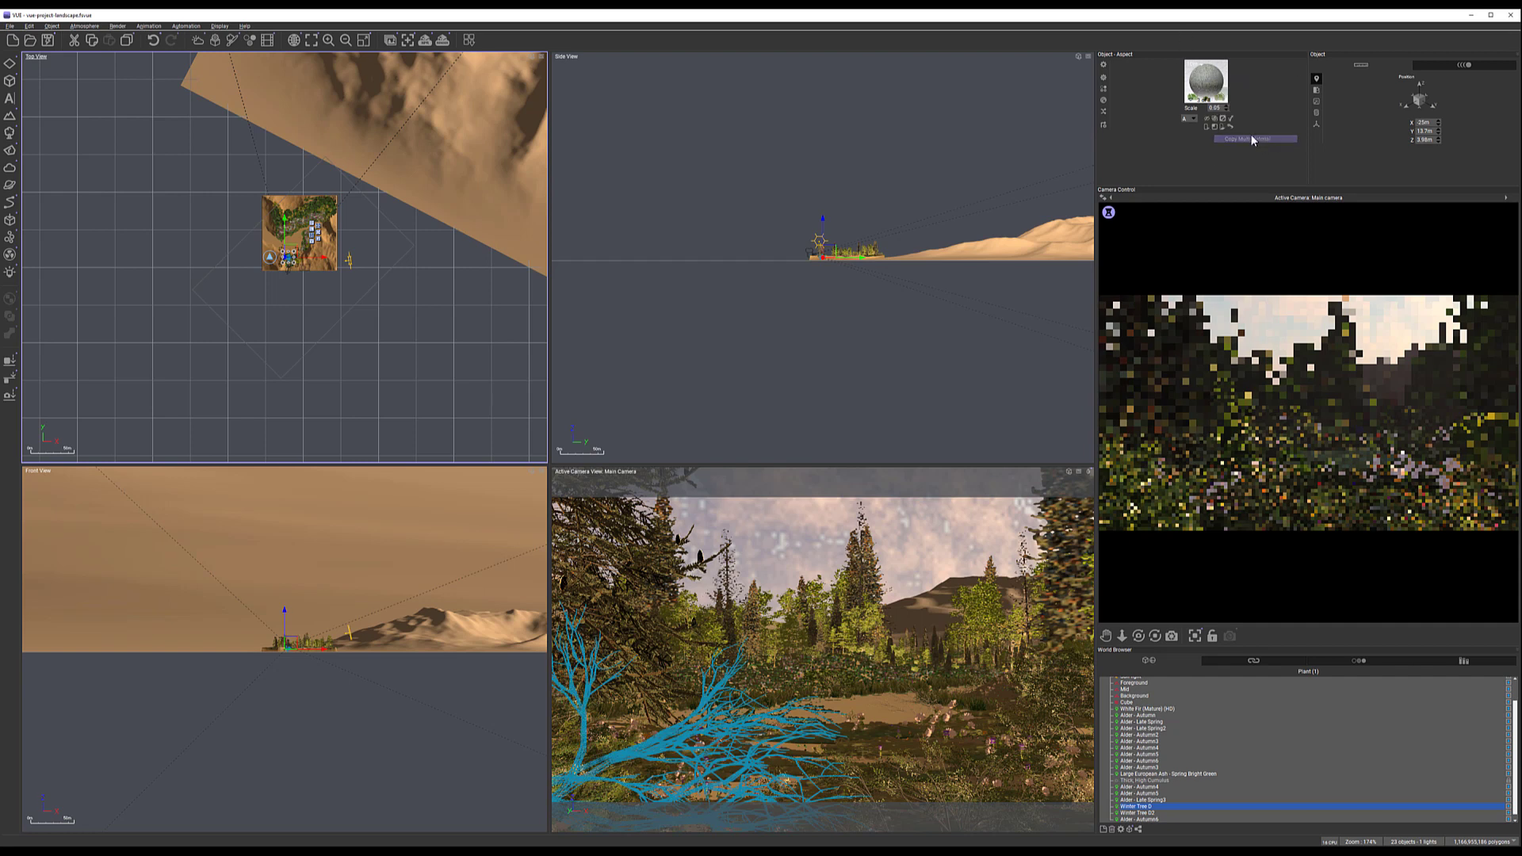
Try to paste the copied multi-material onto the fallen winter tree's other materials and check the Roots material
left_click(1217, 98)
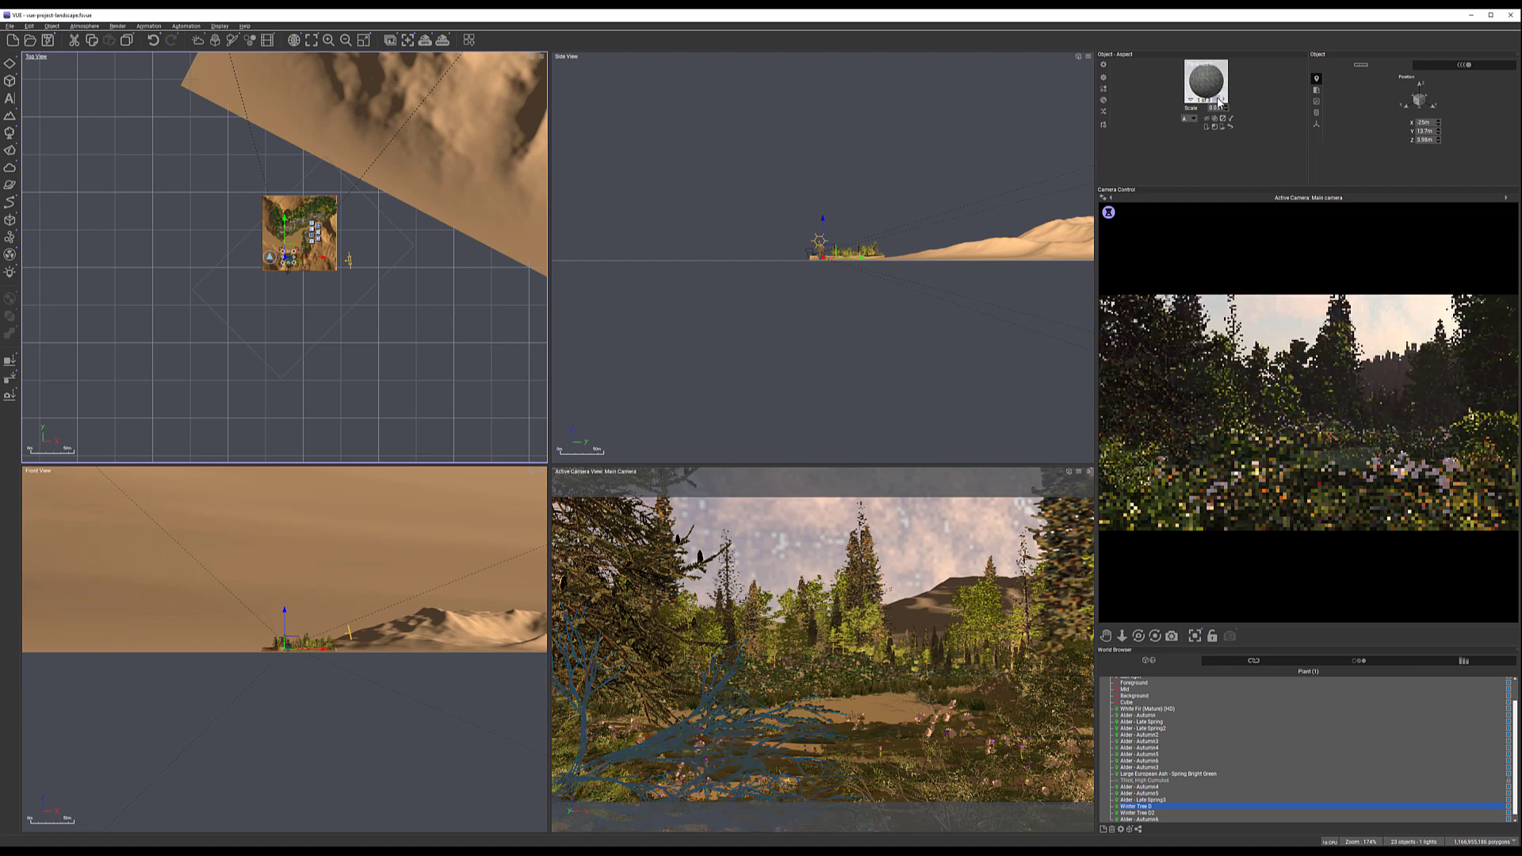
right_click(1218, 101)
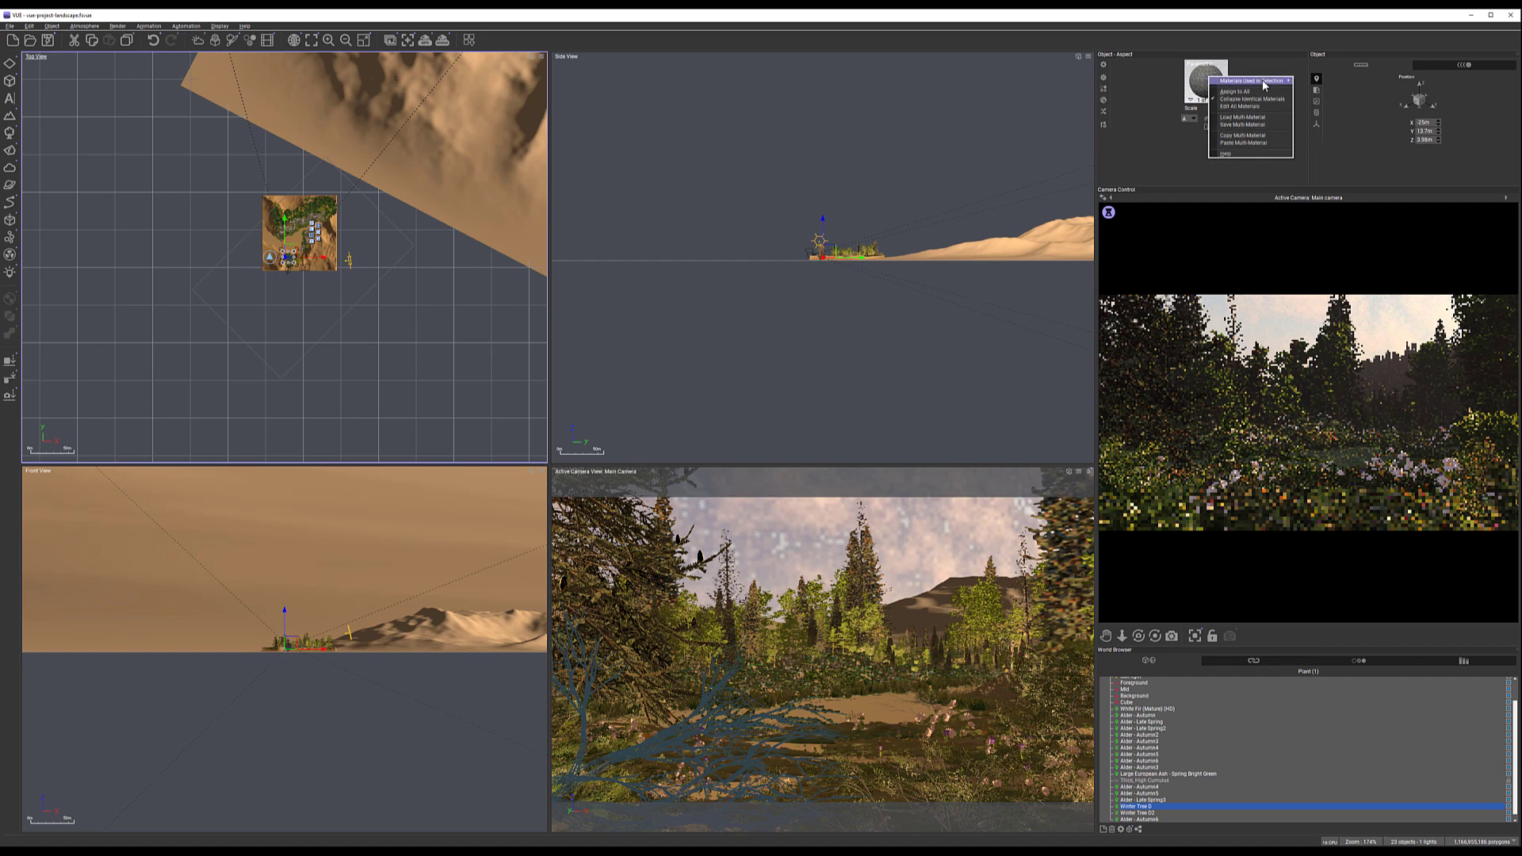
left_click(1254, 143)
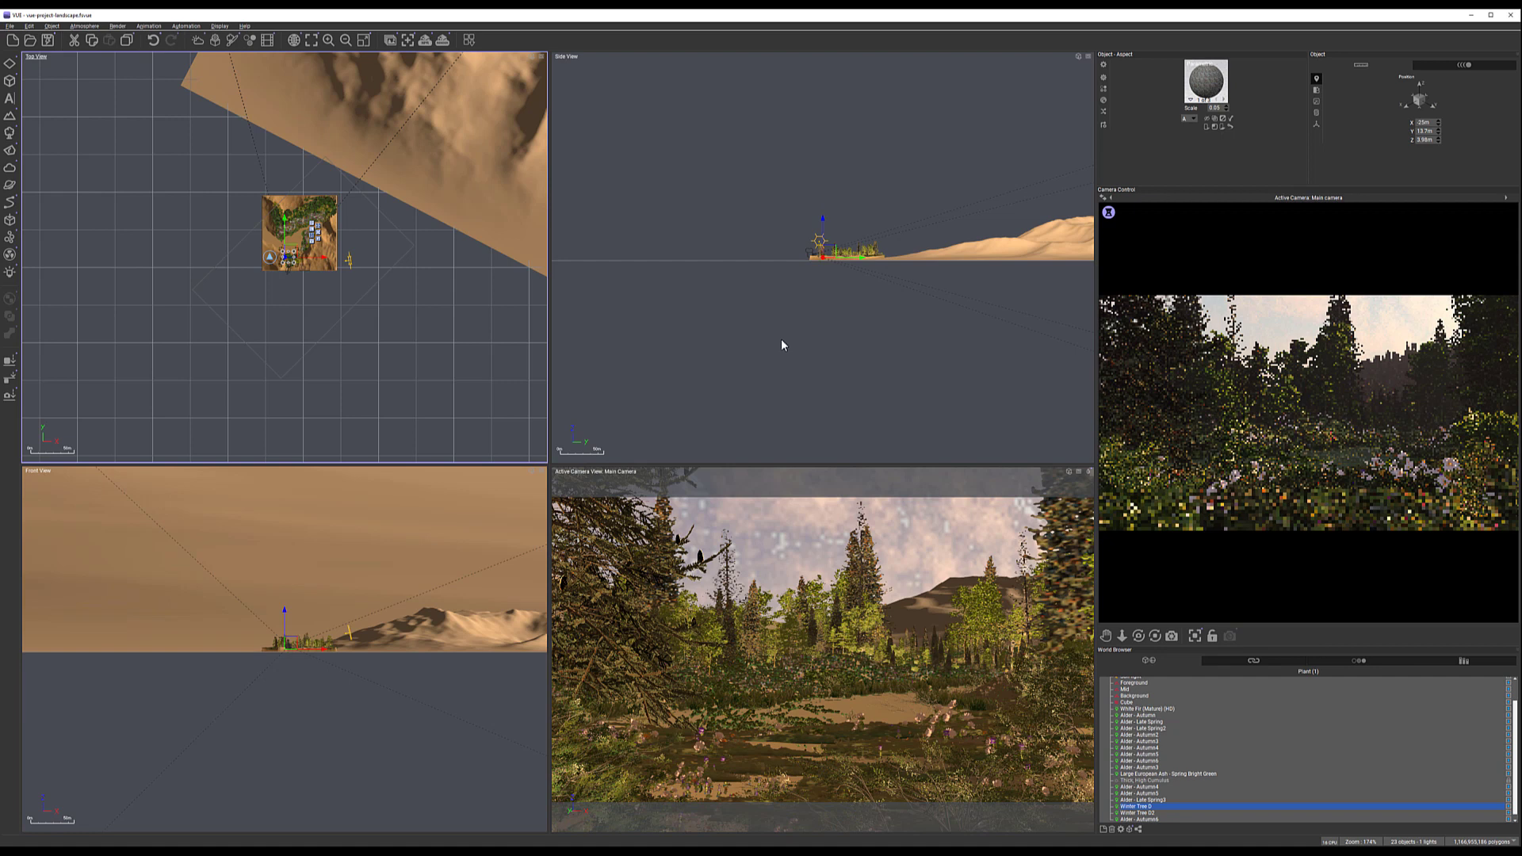
right_click(1210, 83)
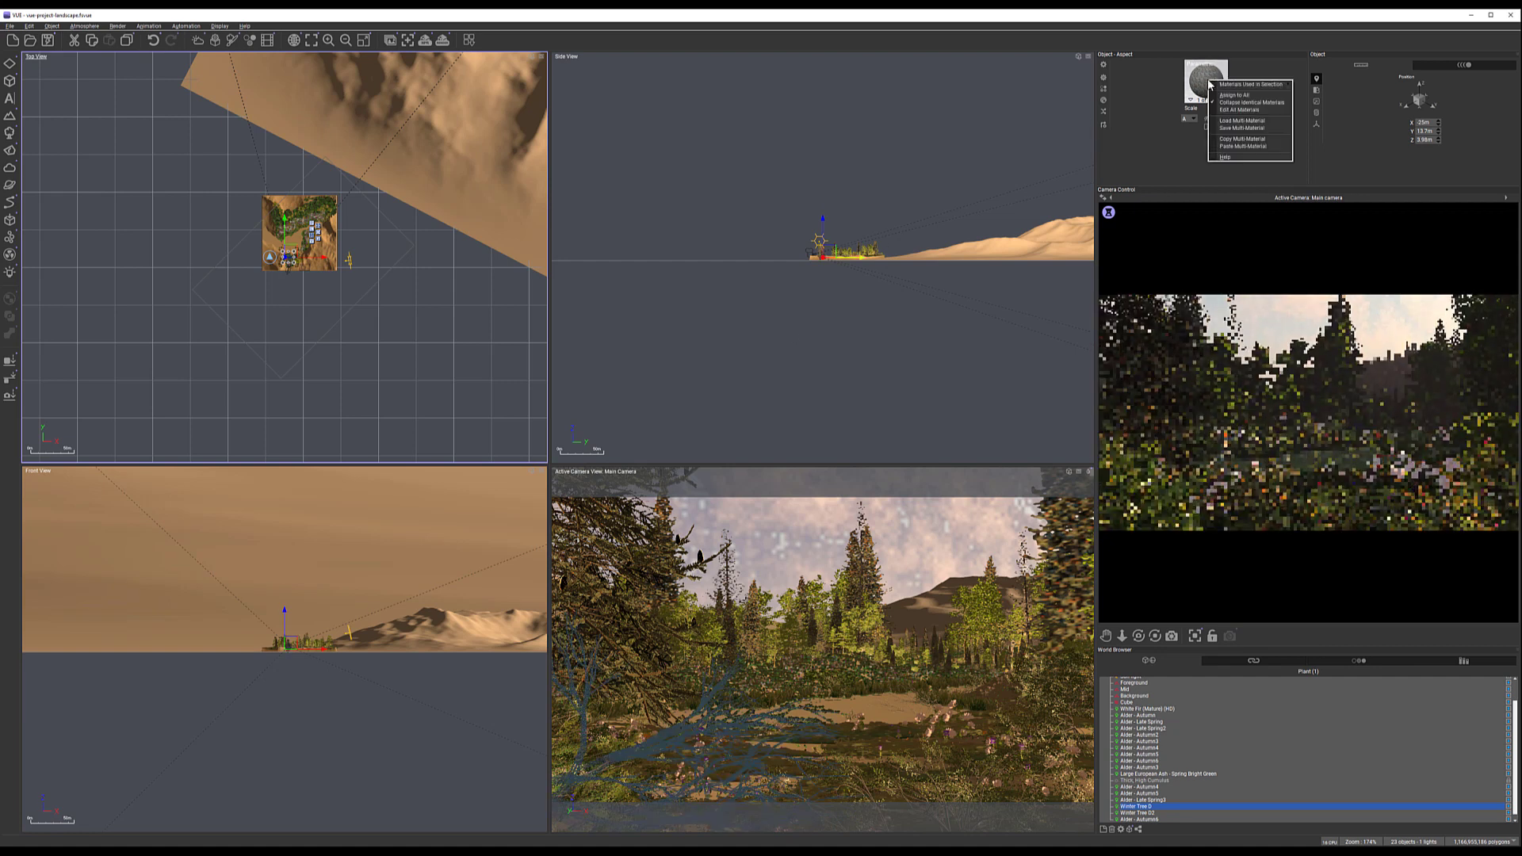
left_click(1243, 145)
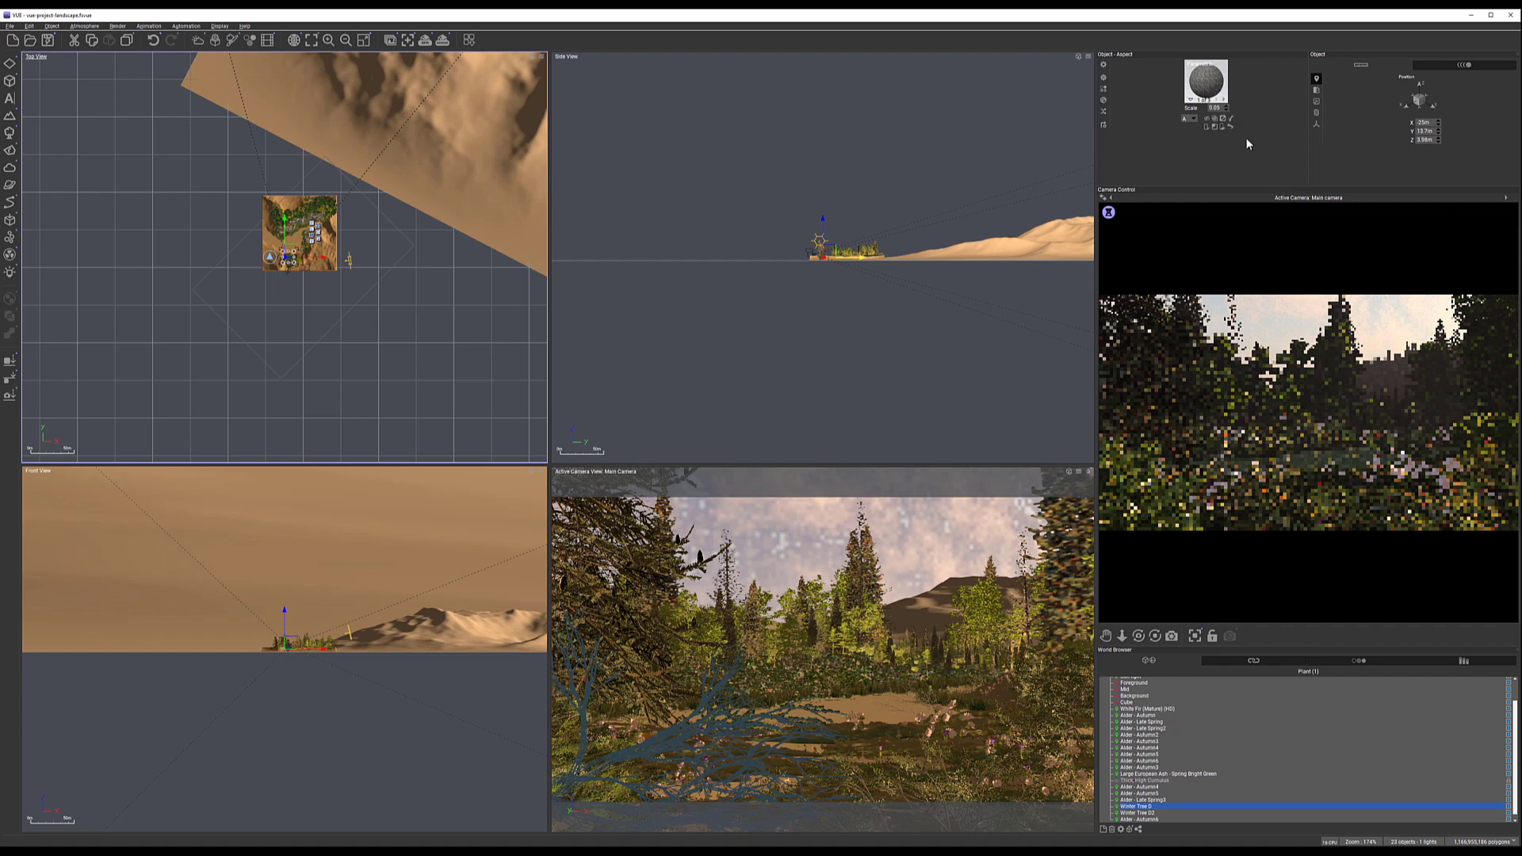
right_click(1200, 83)
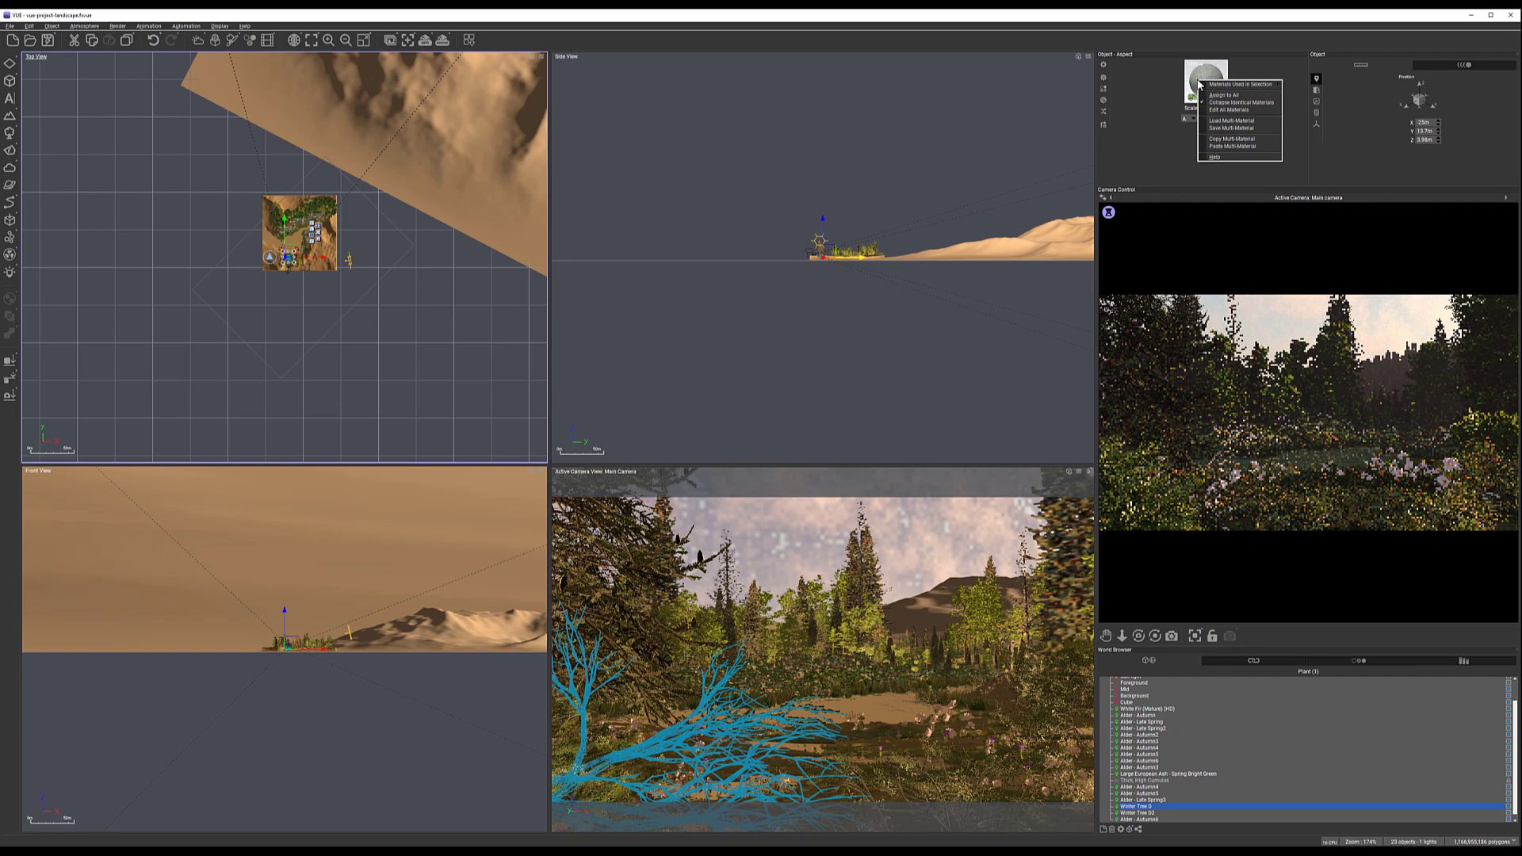
left_click(1245, 143)
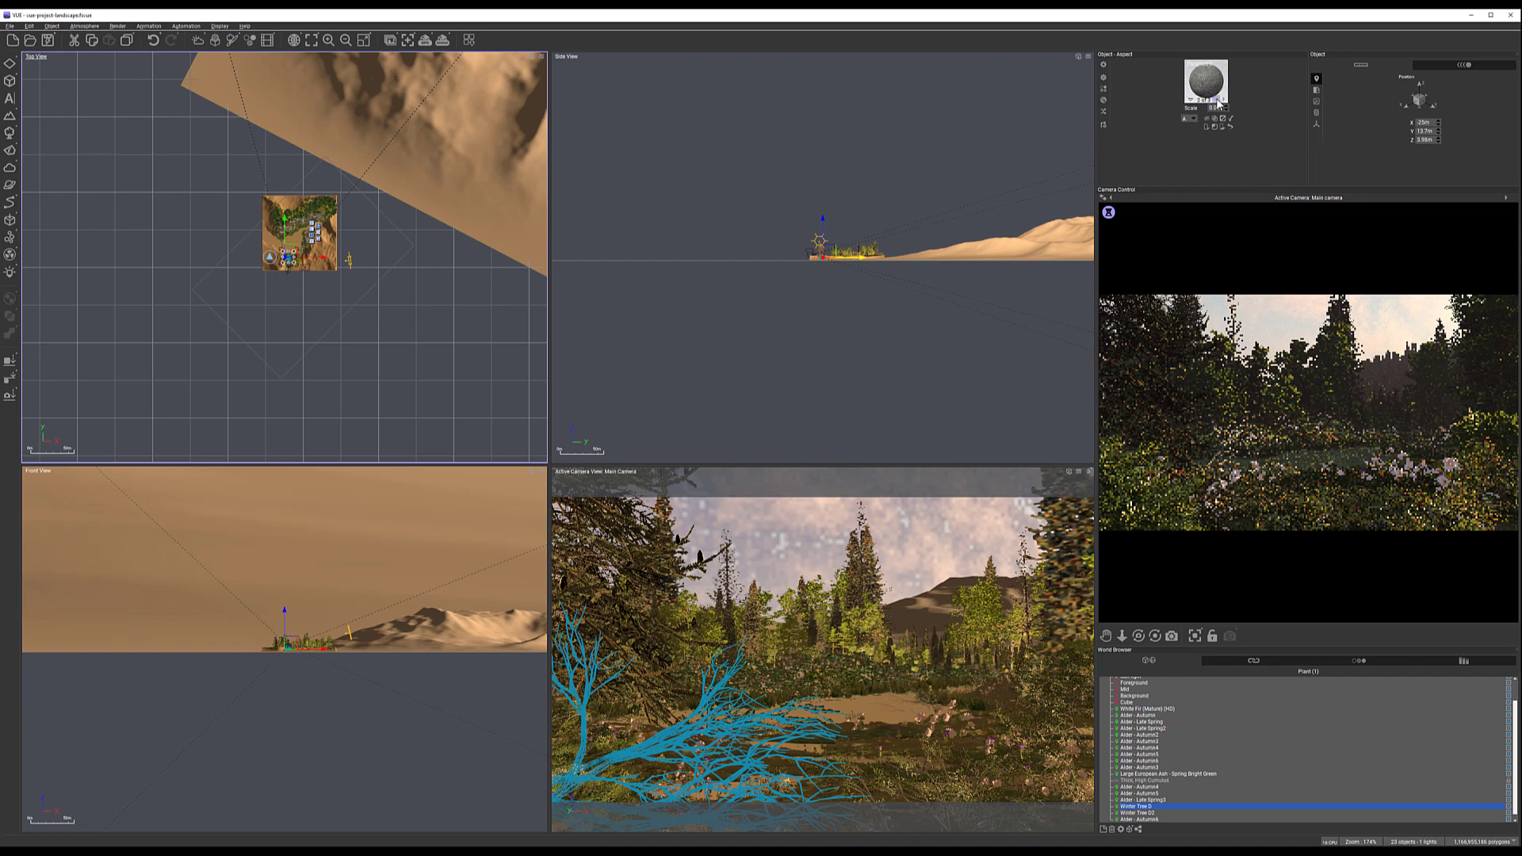
right_click(1211, 83)
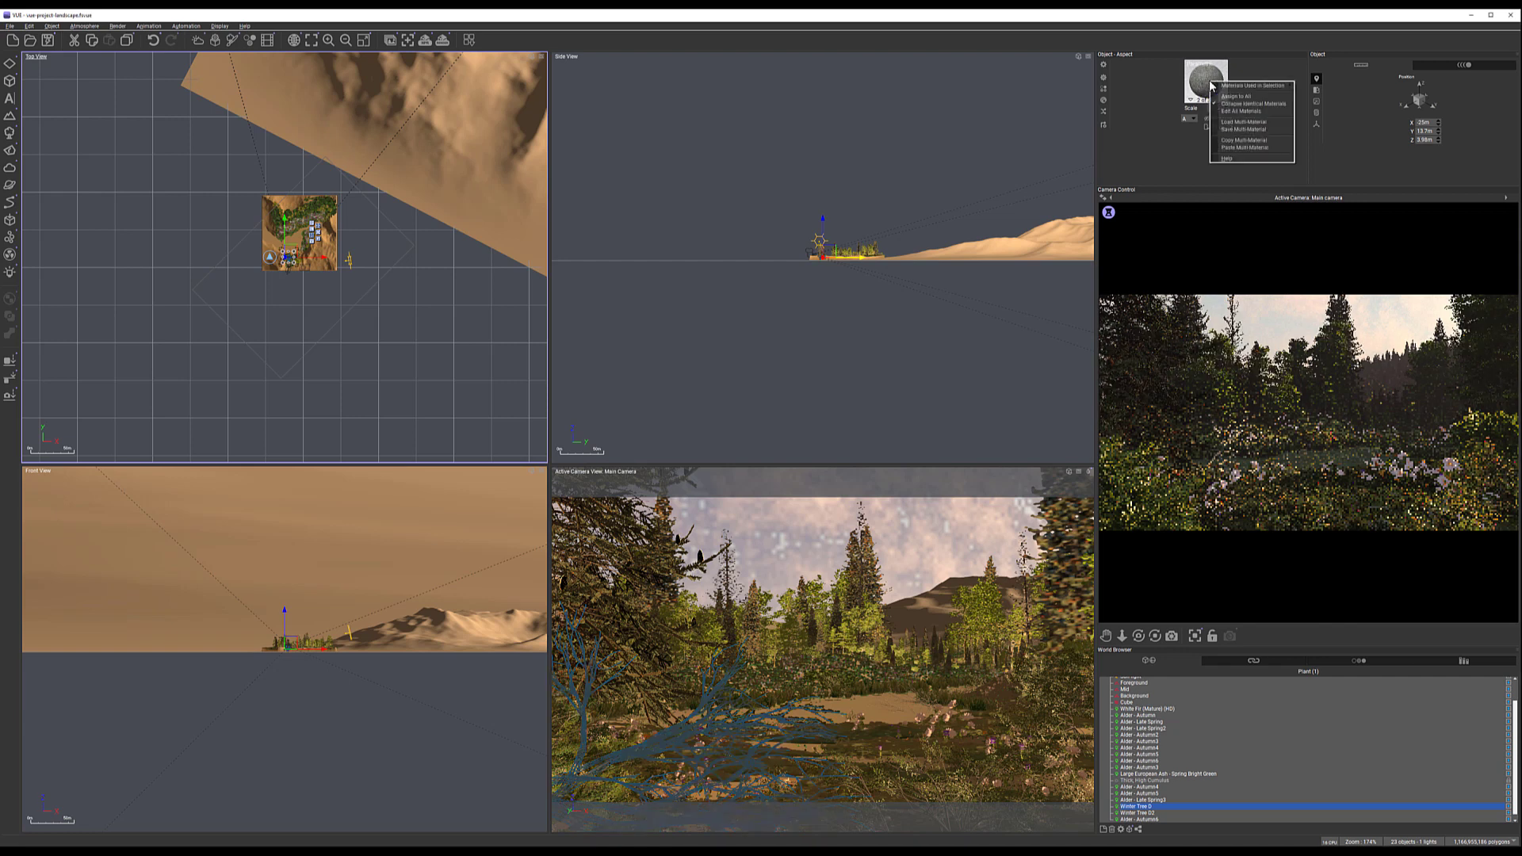
left_click(1260, 148)
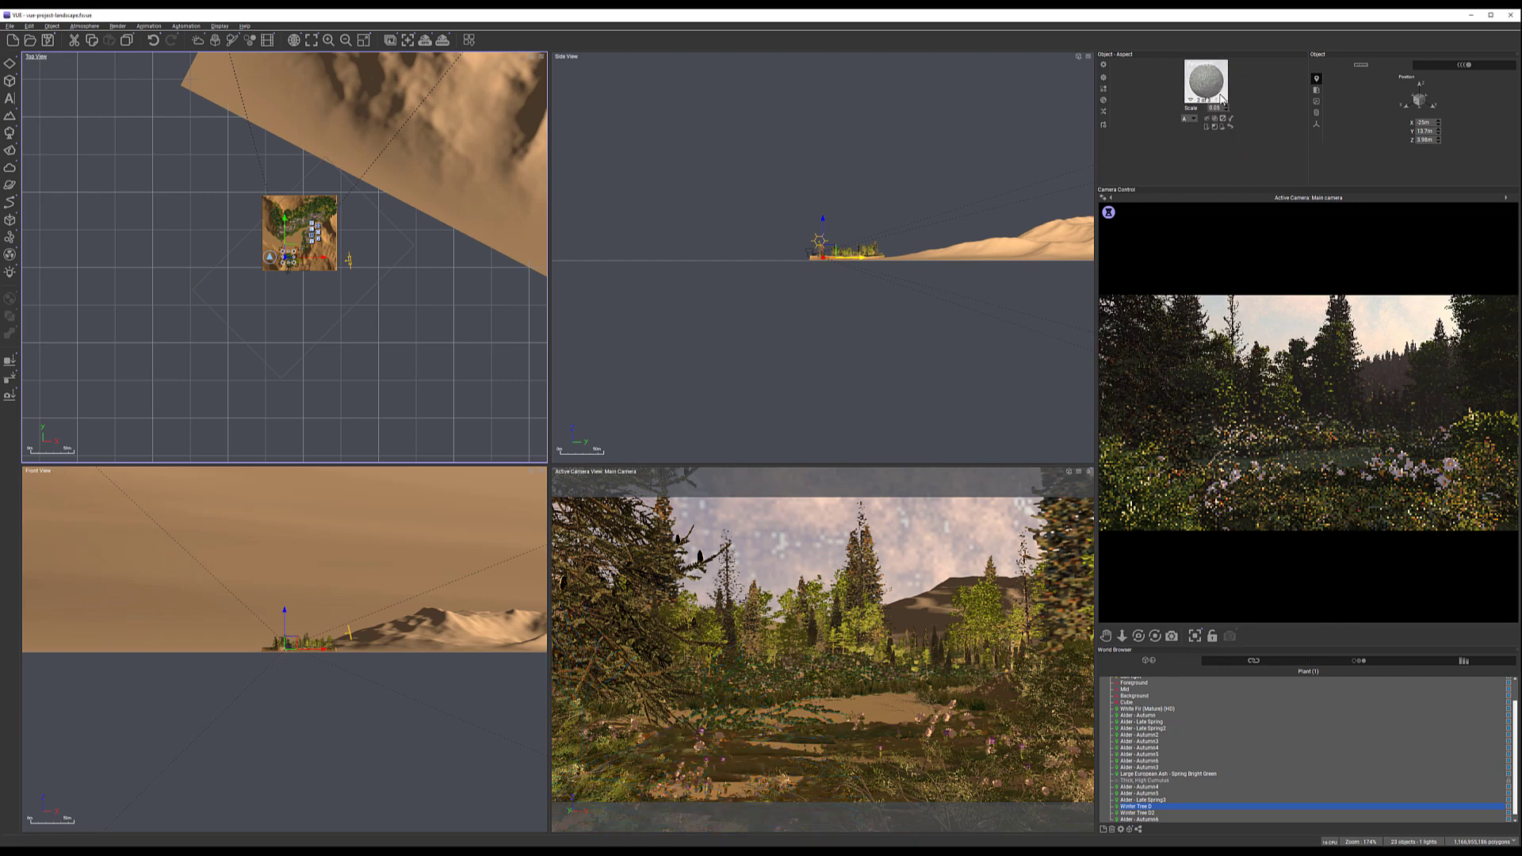
right_click(1218, 101)
left_click(1259, 151)
double_click(1216, 84)
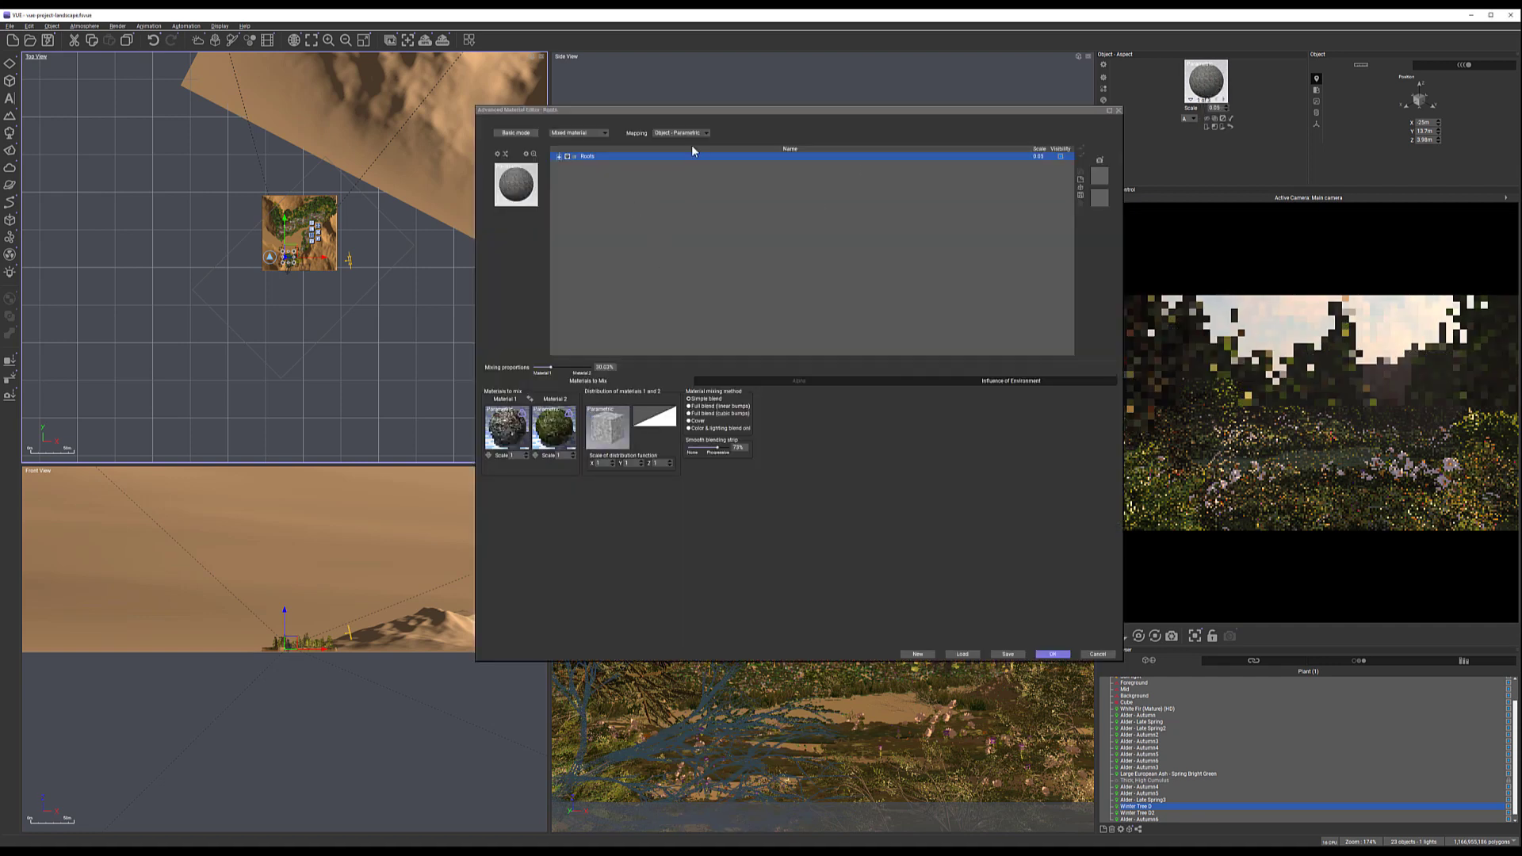
left_click(1097, 654)
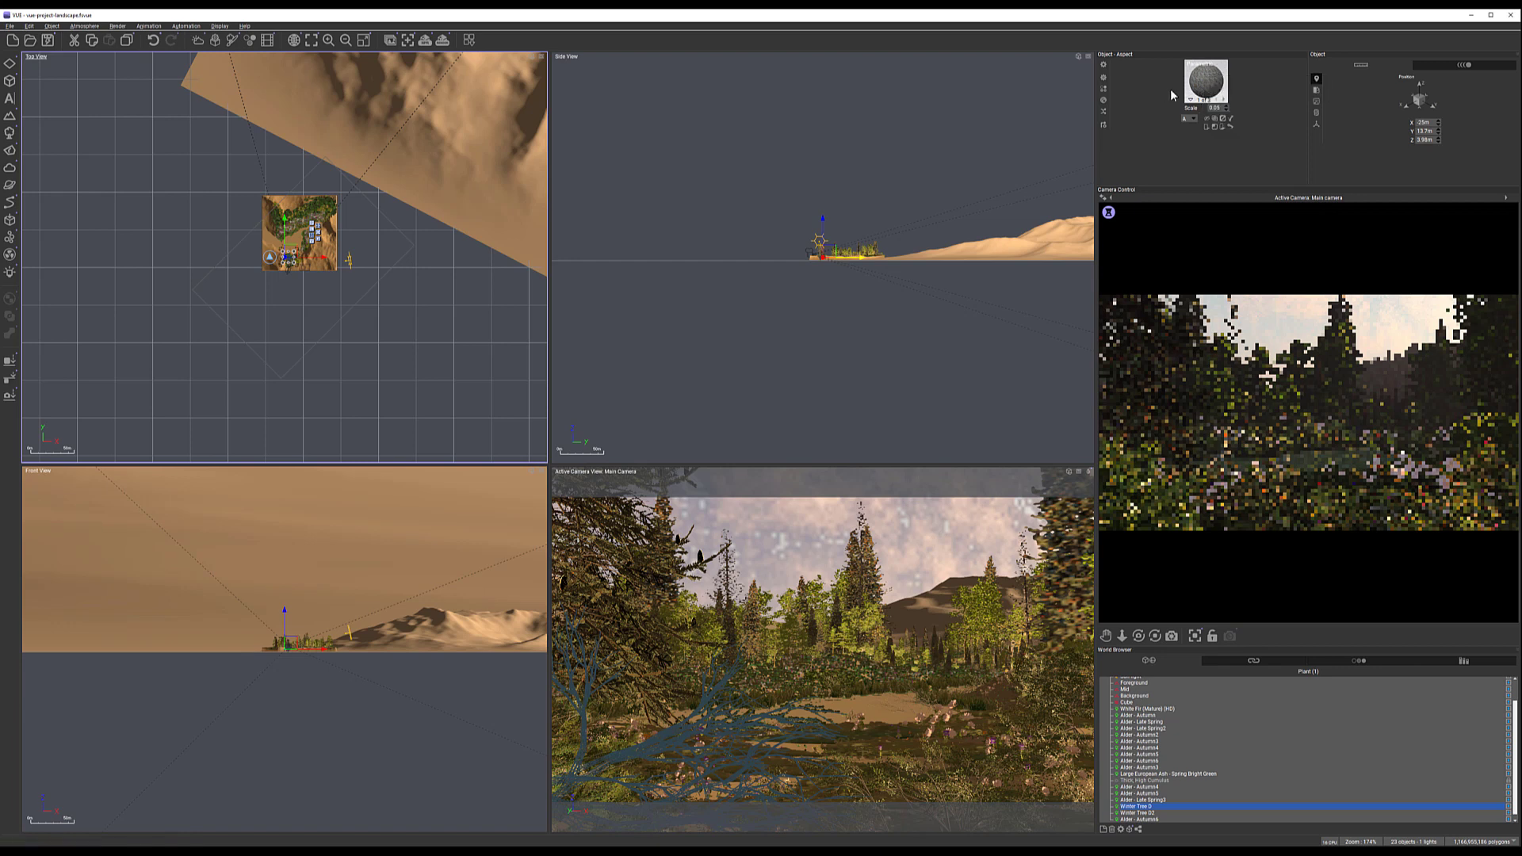
Copy the winter tree's multi-material again, repopulate its eco eco layer and accept the material
right_click(1210, 85)
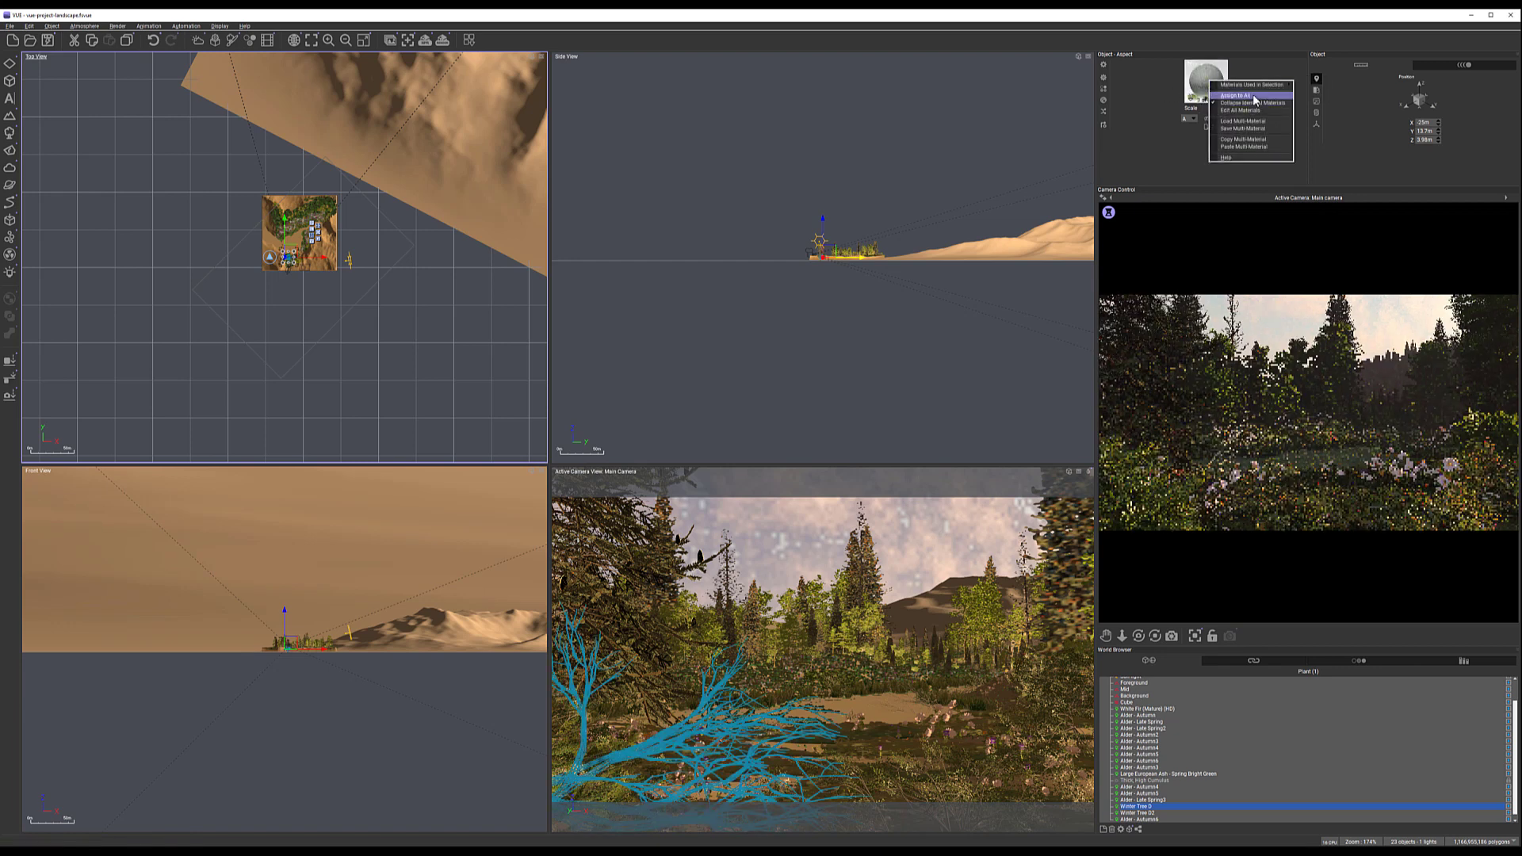
left_click(1263, 140)
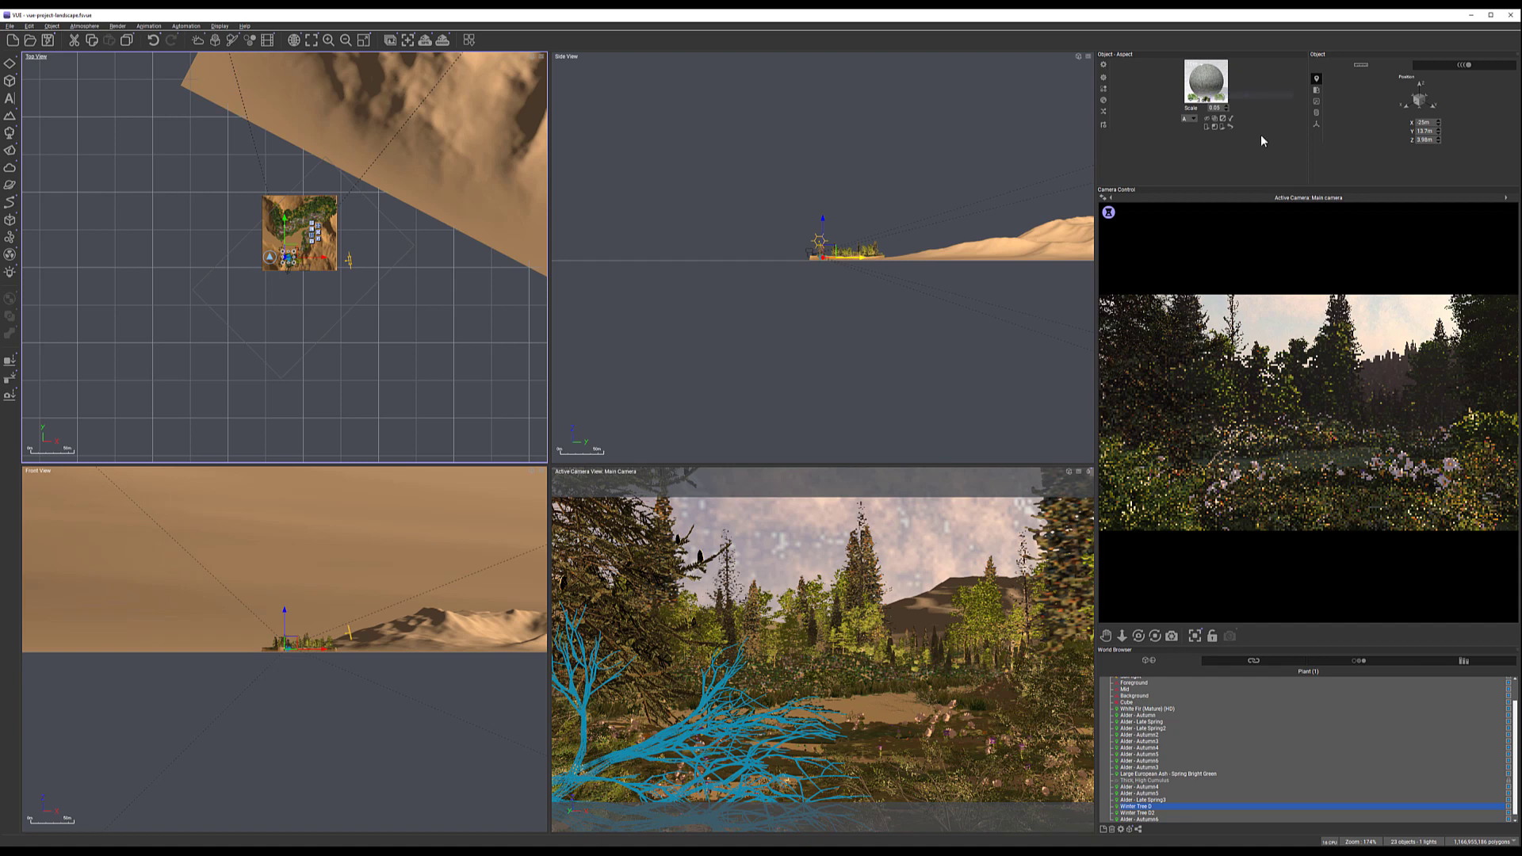
double_click(1210, 82)
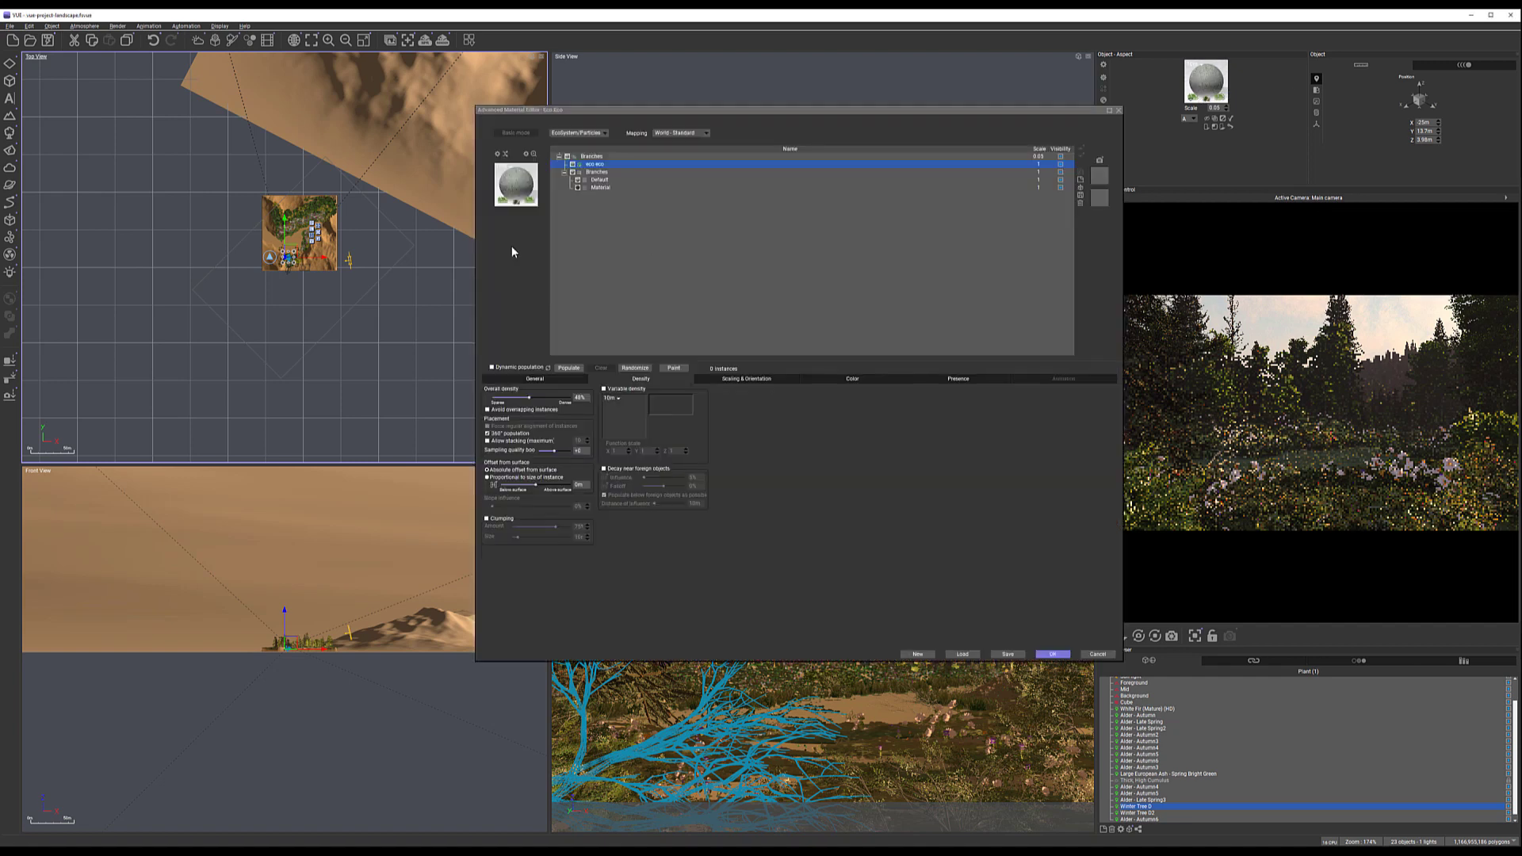
left_click(577, 368)
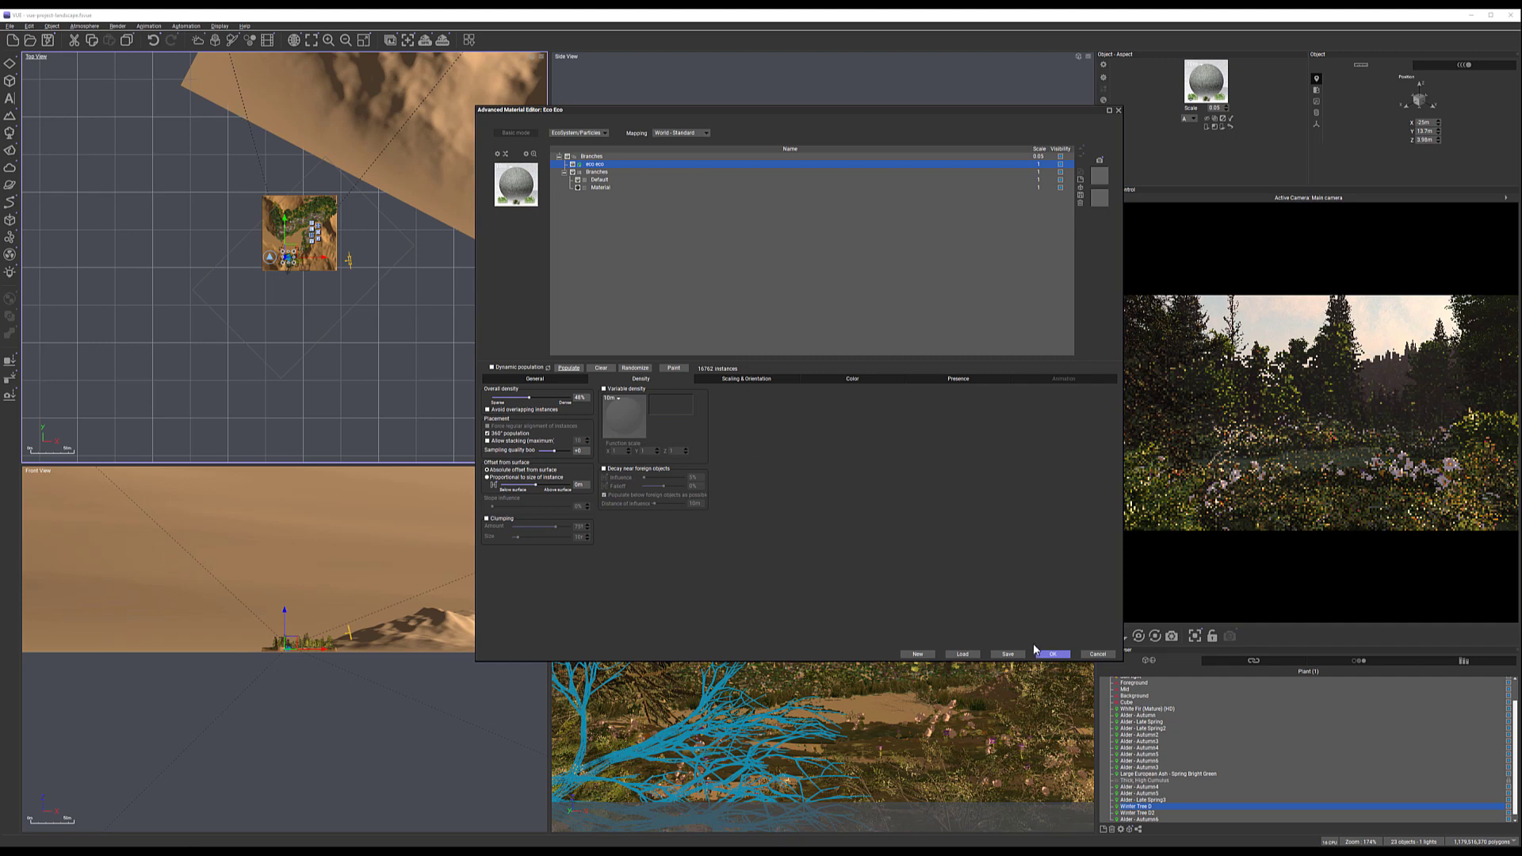
left_click(1051, 654)
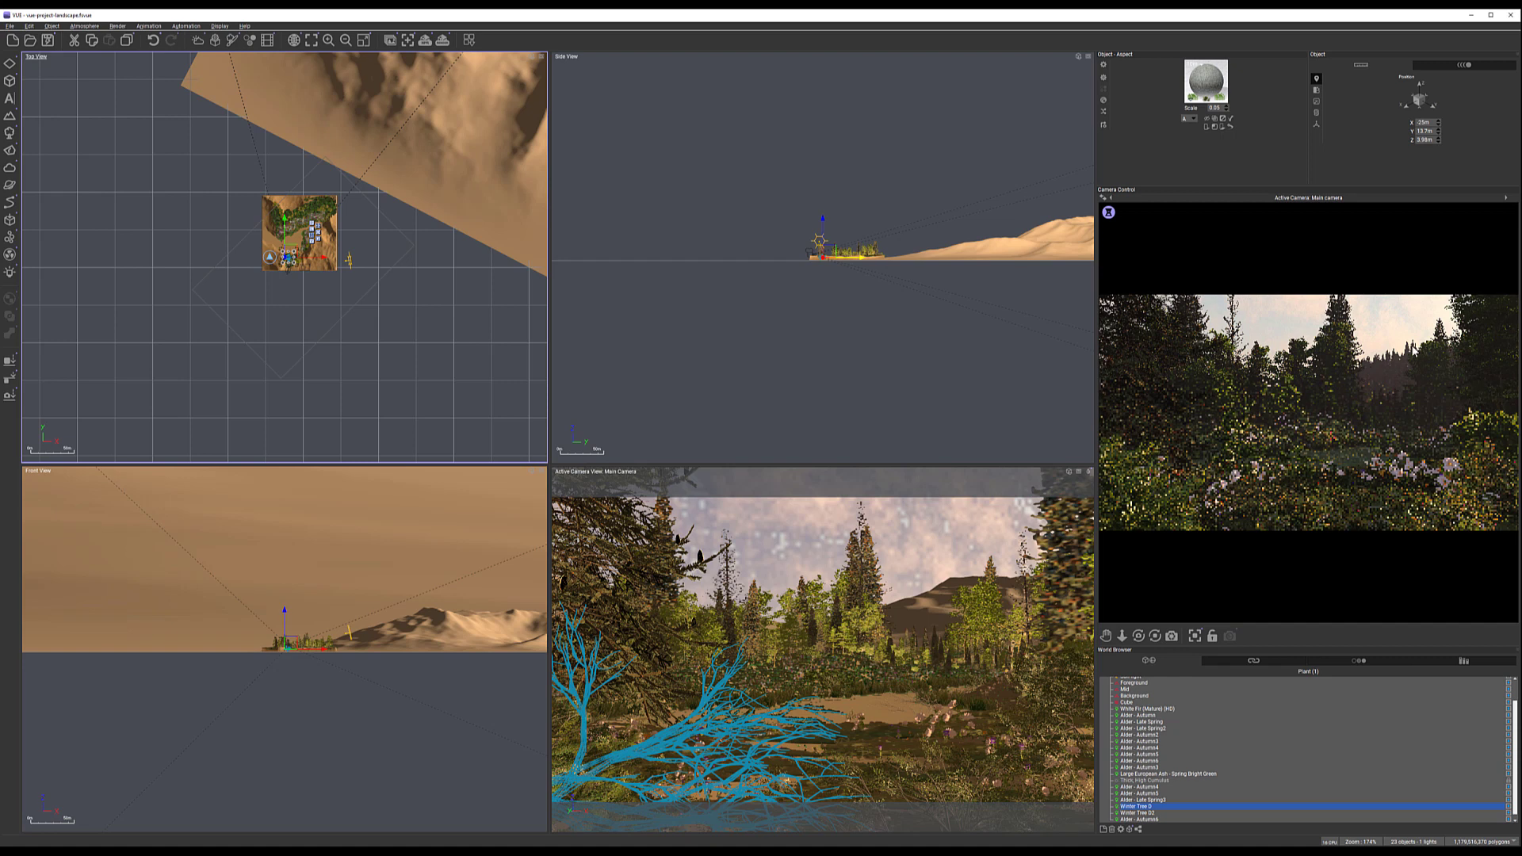
Enlarge the Background terrain and move it farther from the camera so its hill rises behind the trees
left_click(1137, 690)
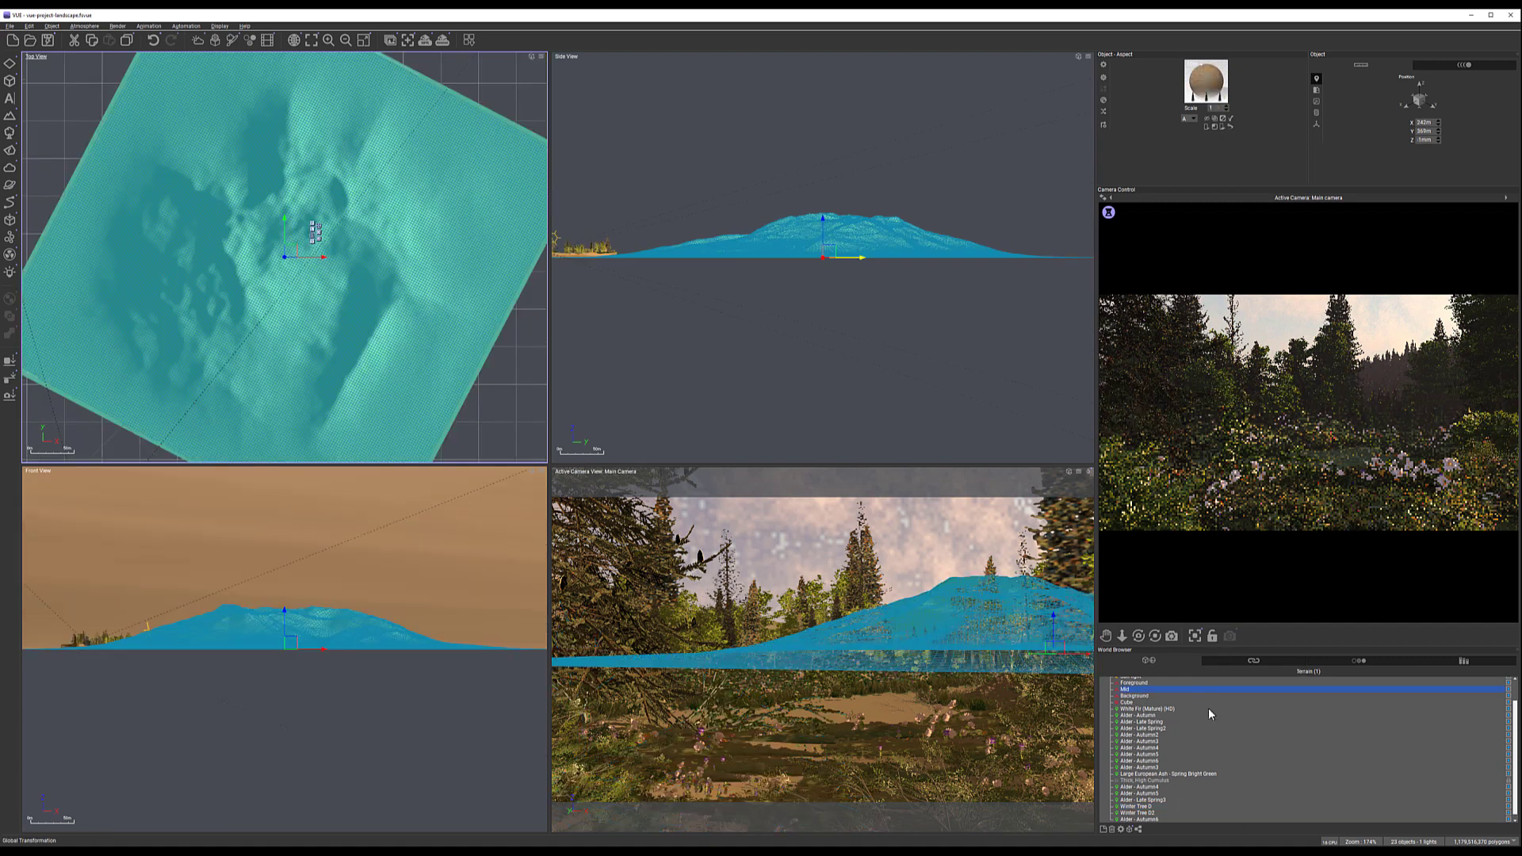
left_click(1141, 695)
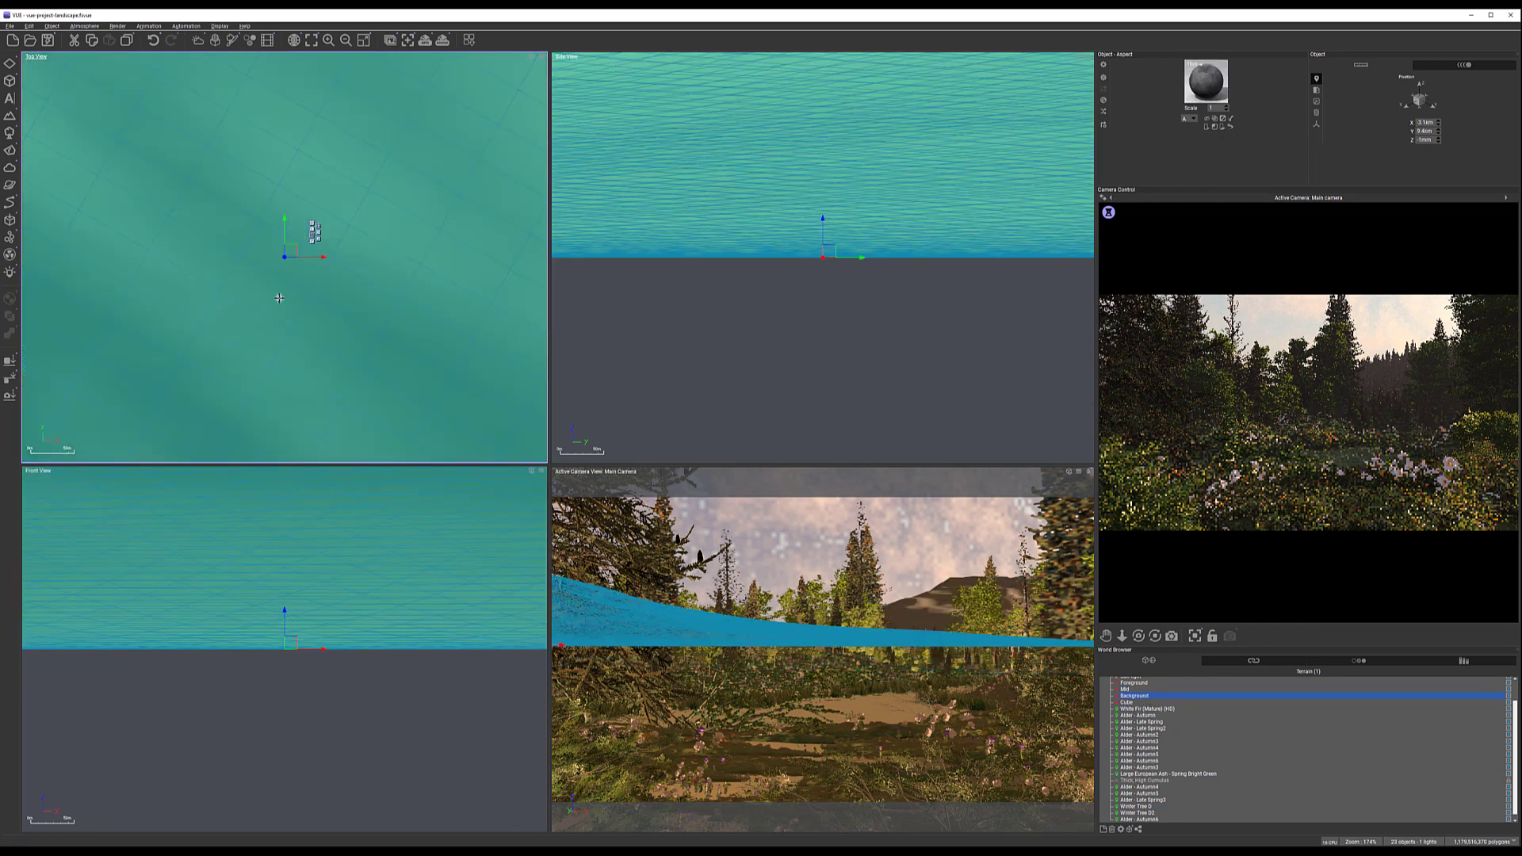
scroll(325, 301, "down", 12)
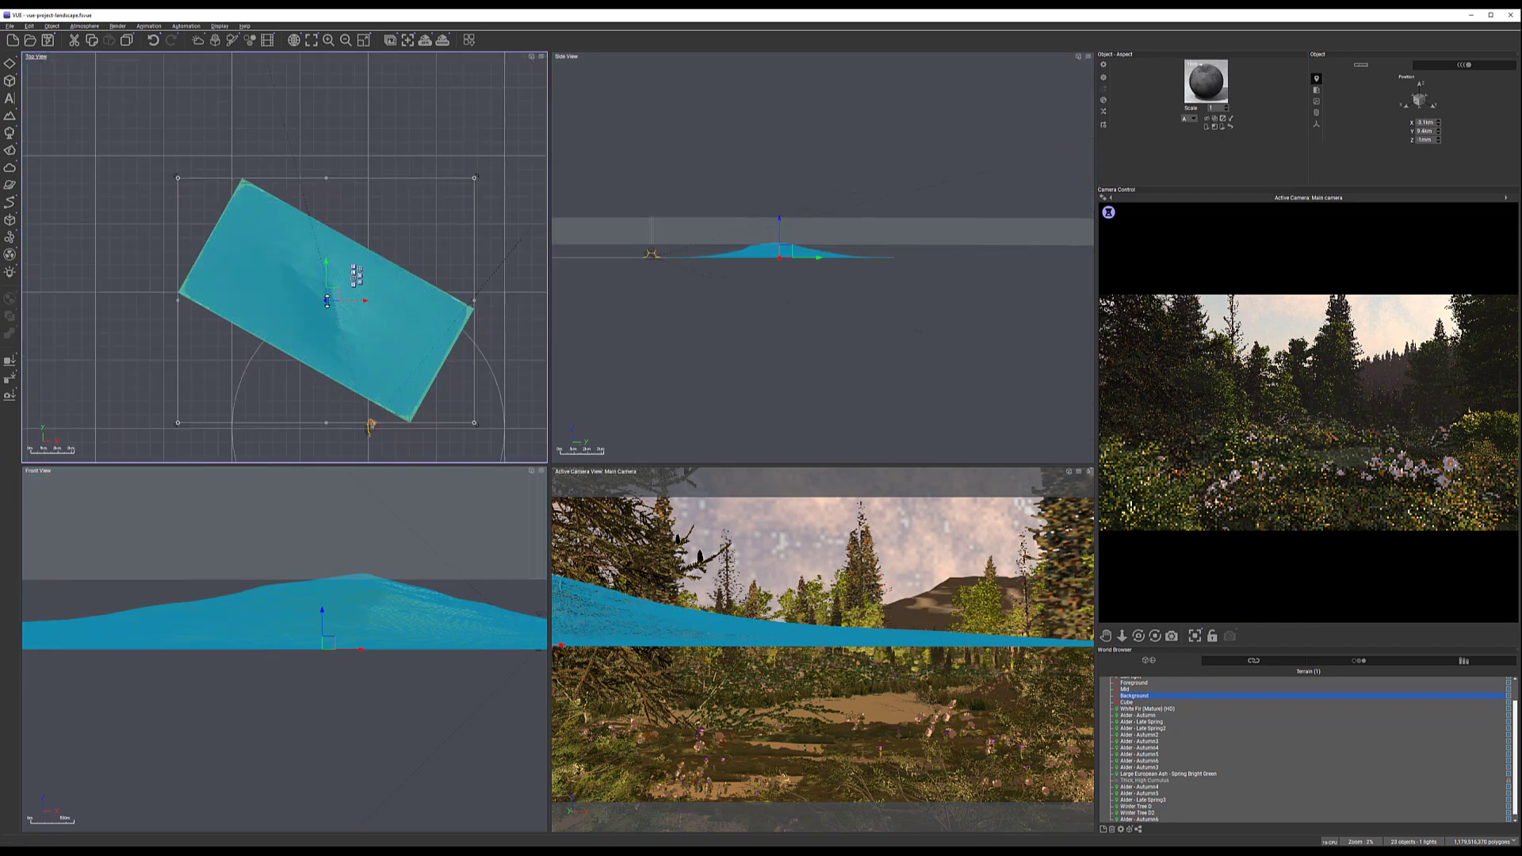
left_click_drag(391, 239, 451, 167)
left_click_drag(365, 263, 342, 259)
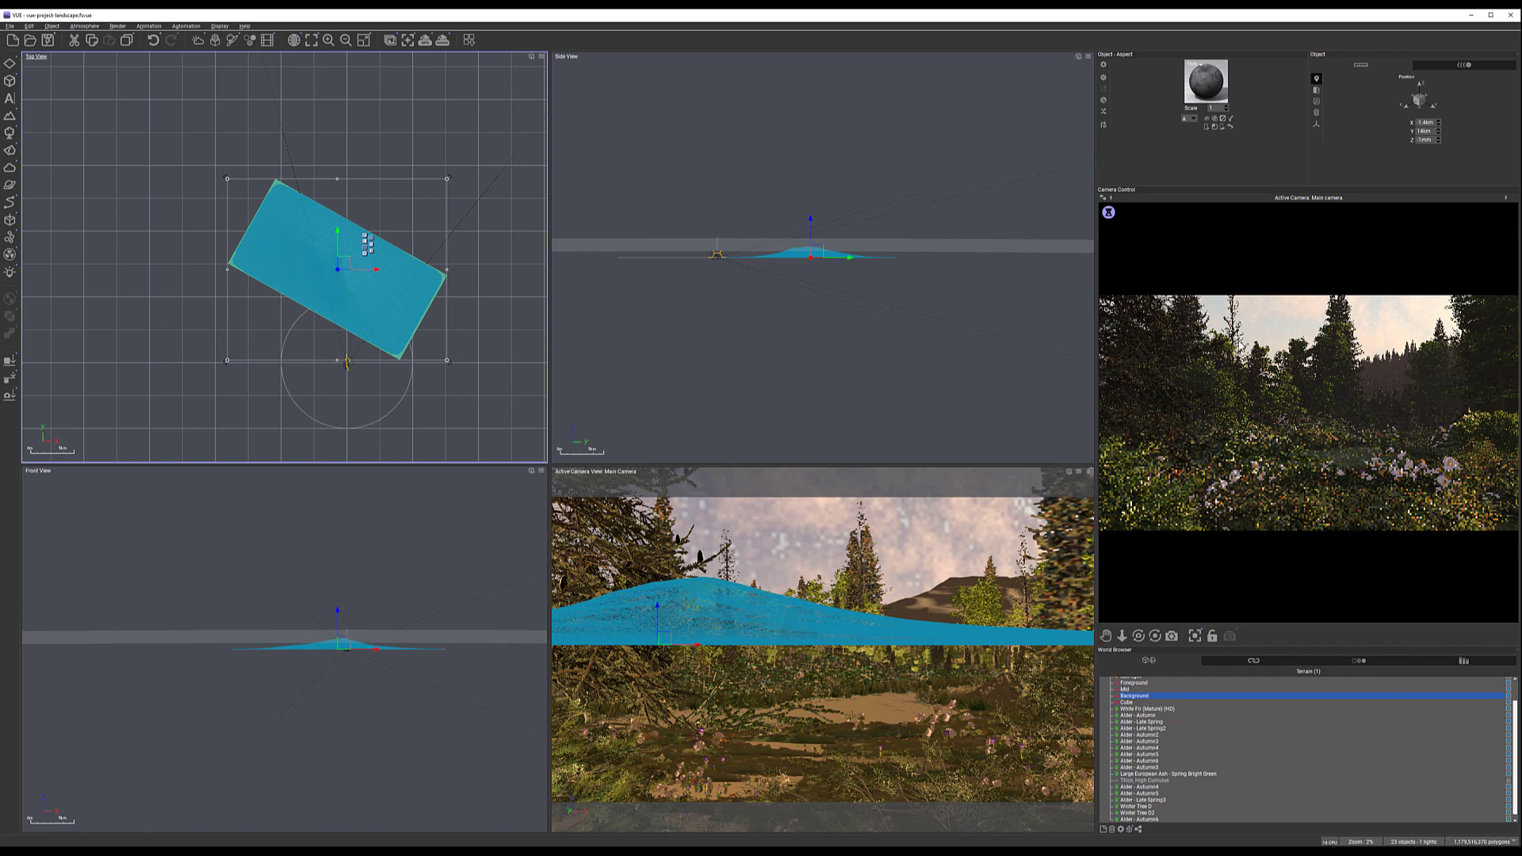
right_click(1341, 382)
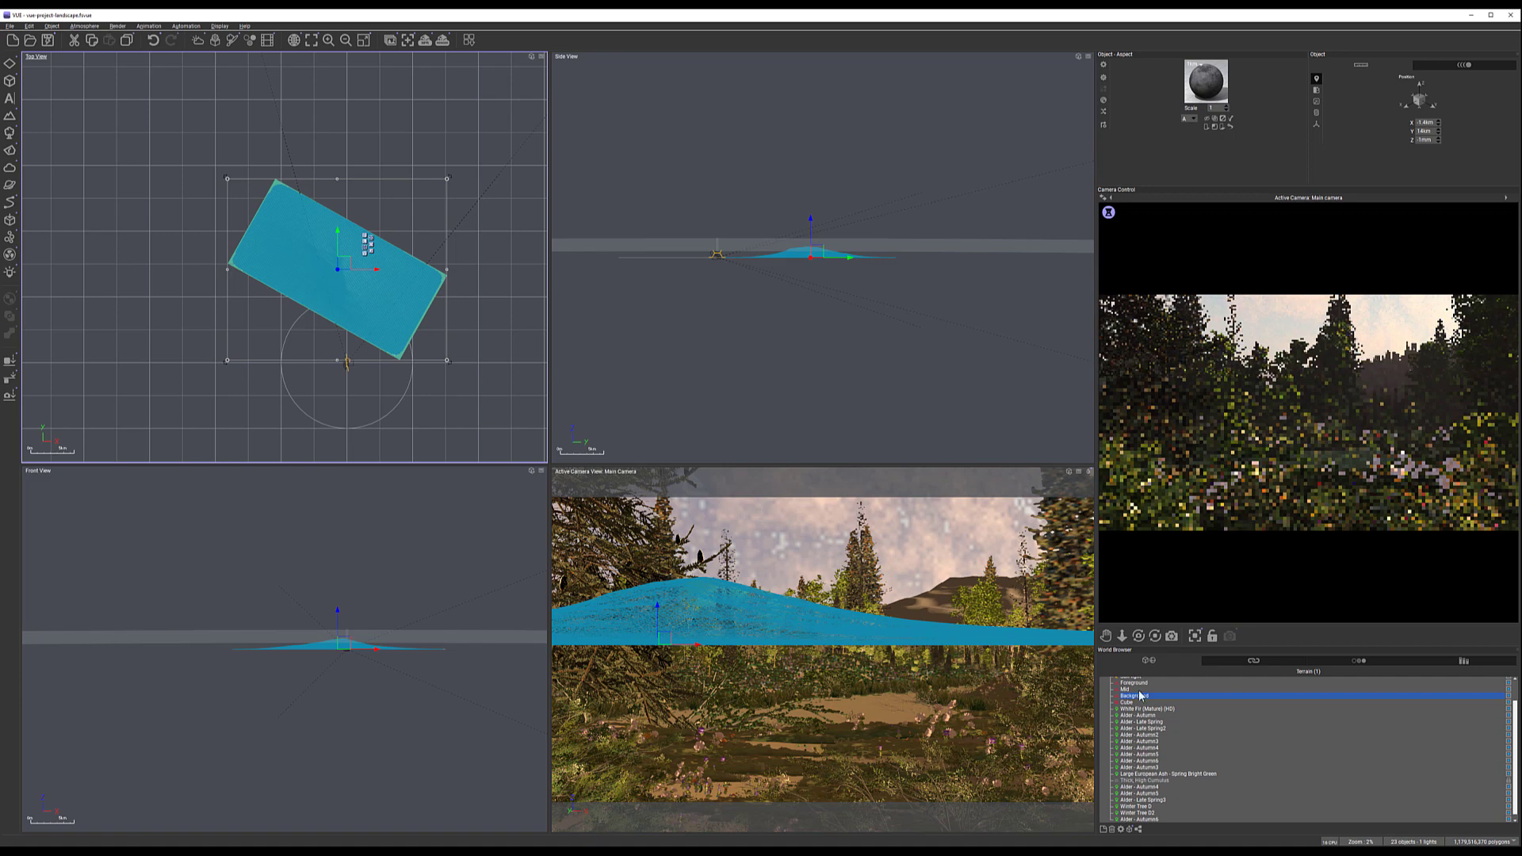
Reduce the overall density of the Mid terrain's trees eco layer to about 31%
left_click(1260, 689)
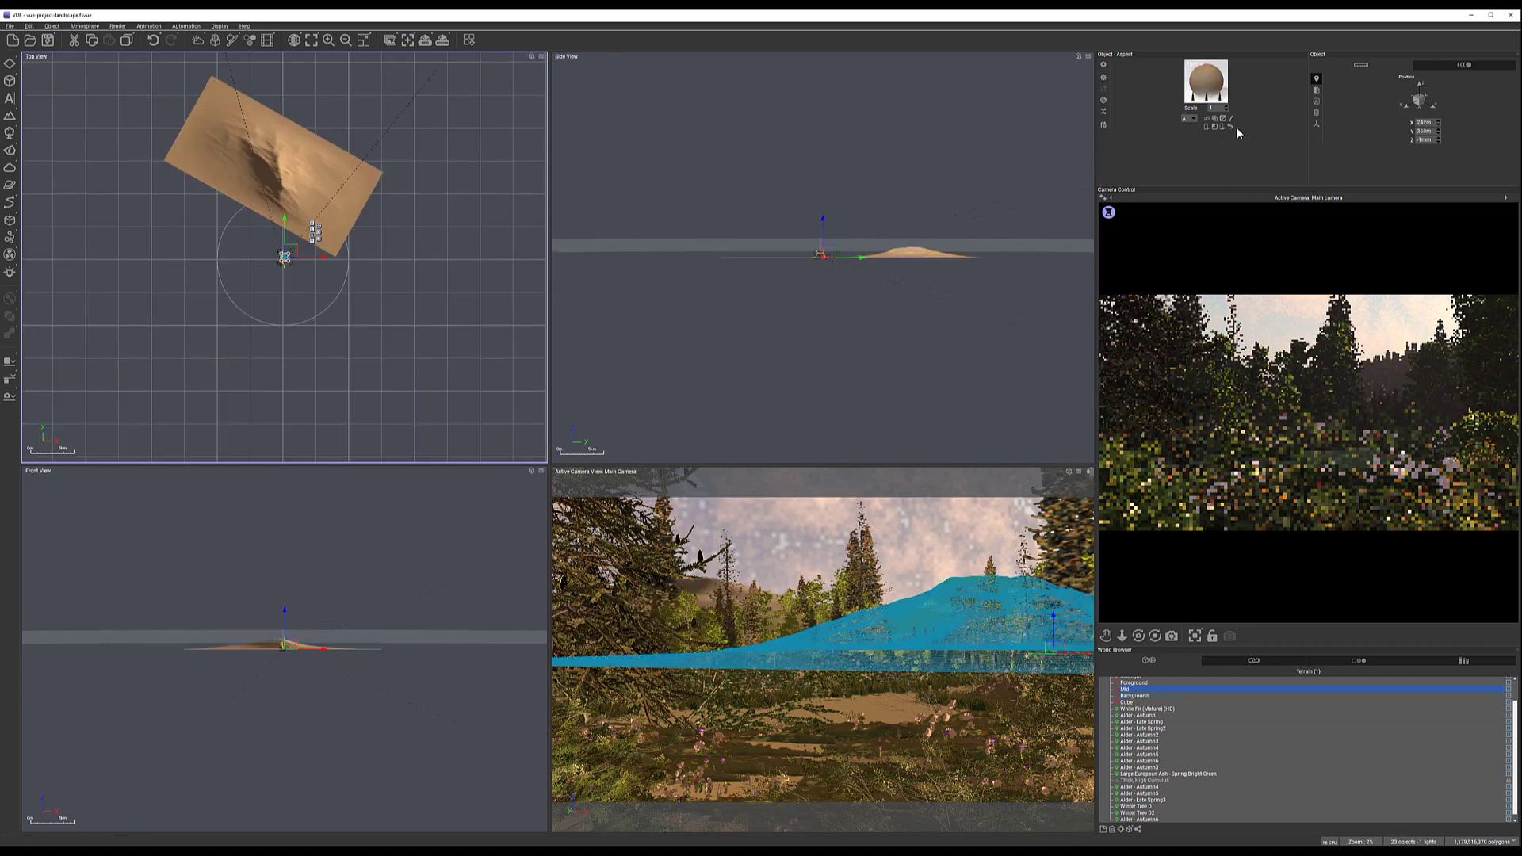
double_click(1206, 86)
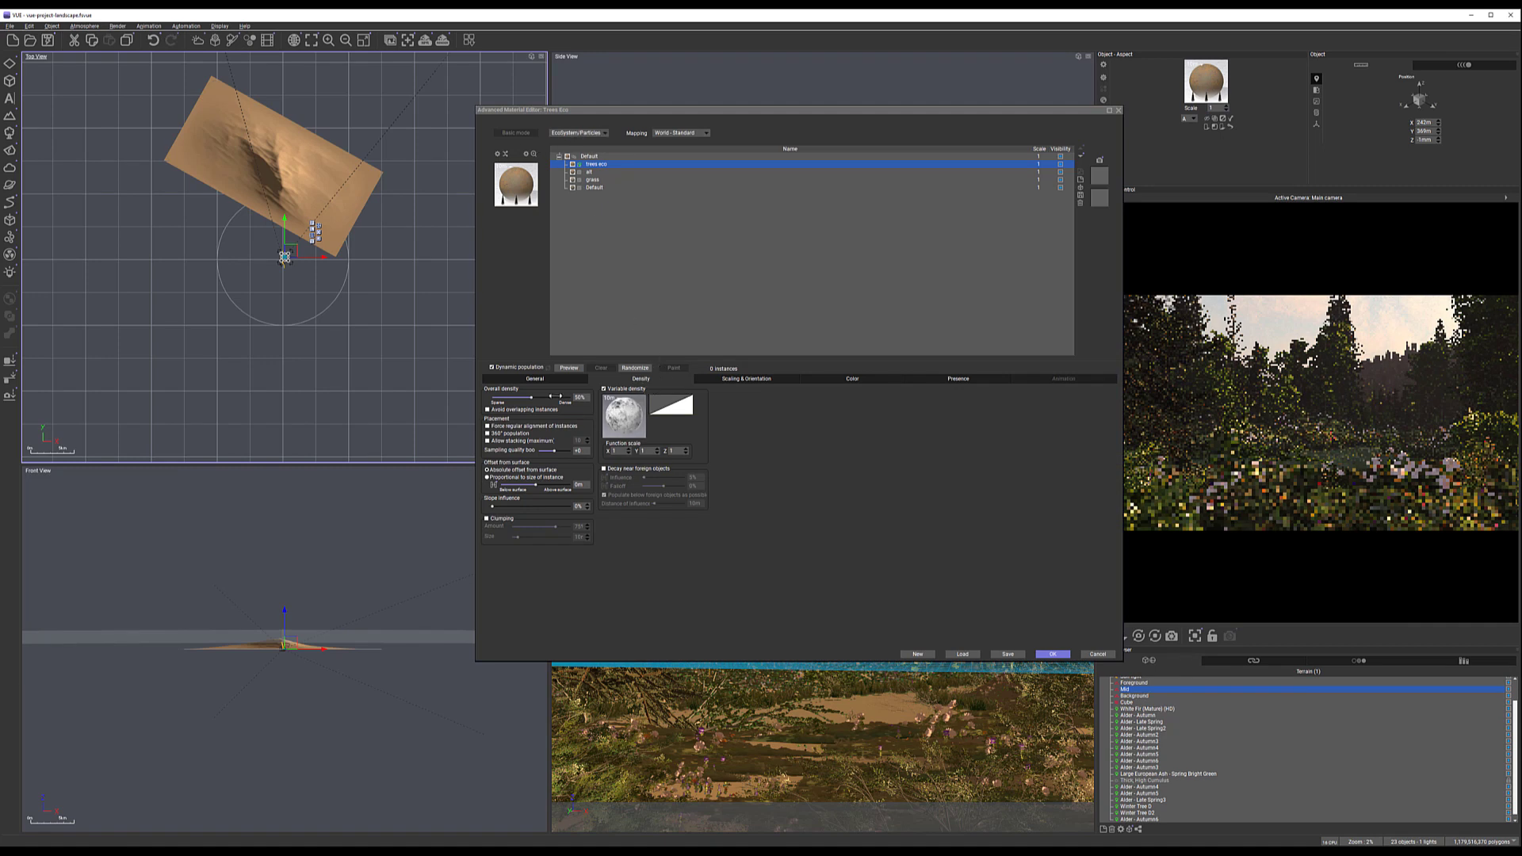
left_click_drag(555, 396, 541, 394)
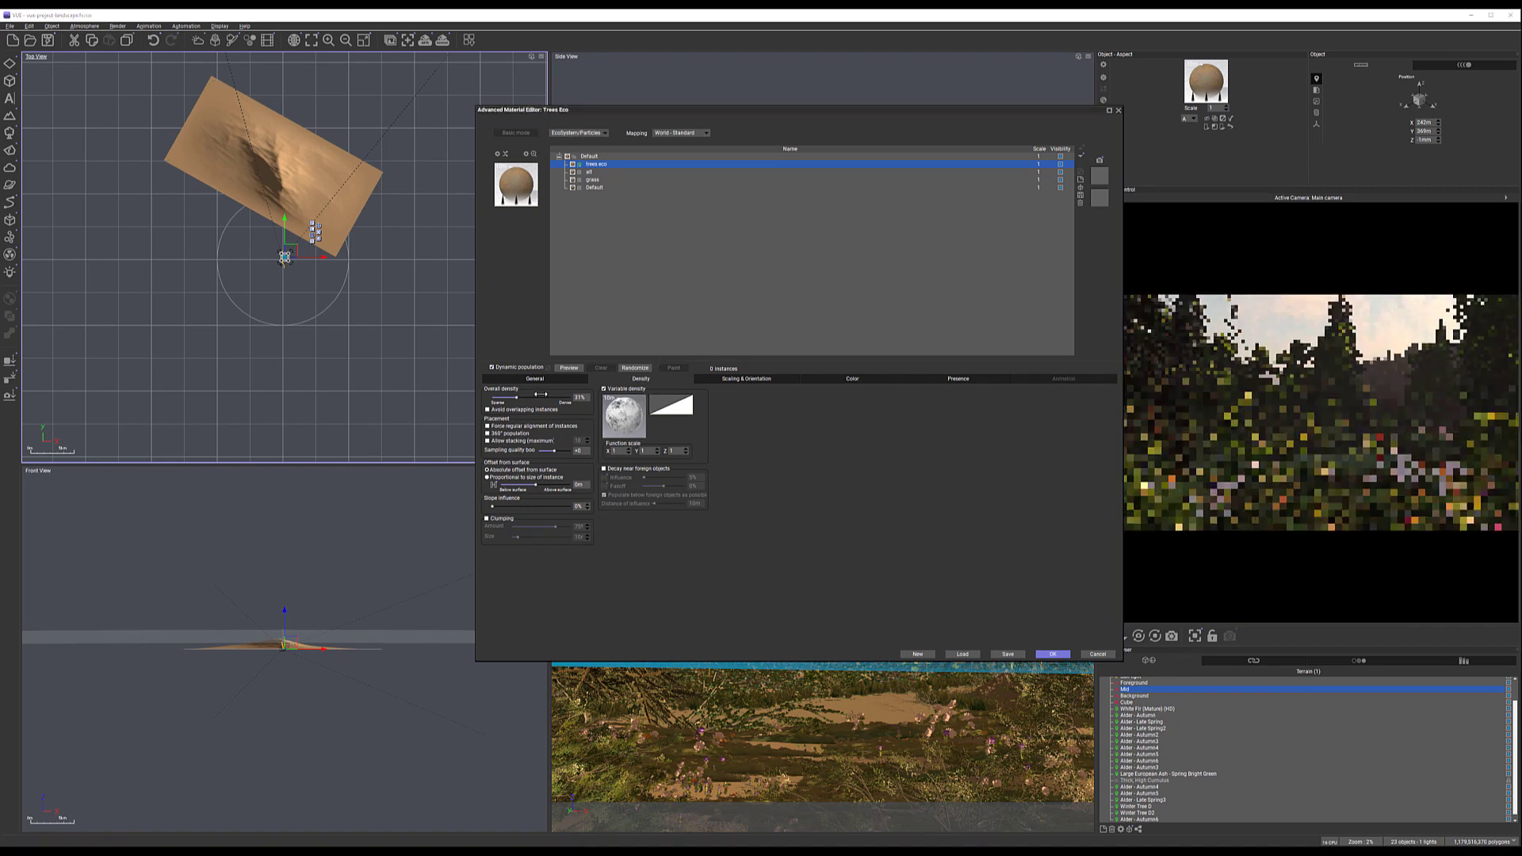
Lower the trees' overall scaling, enable leaning out and shrinking at low densities with about 68% influence, preview the population and accept
left_click(746, 378)
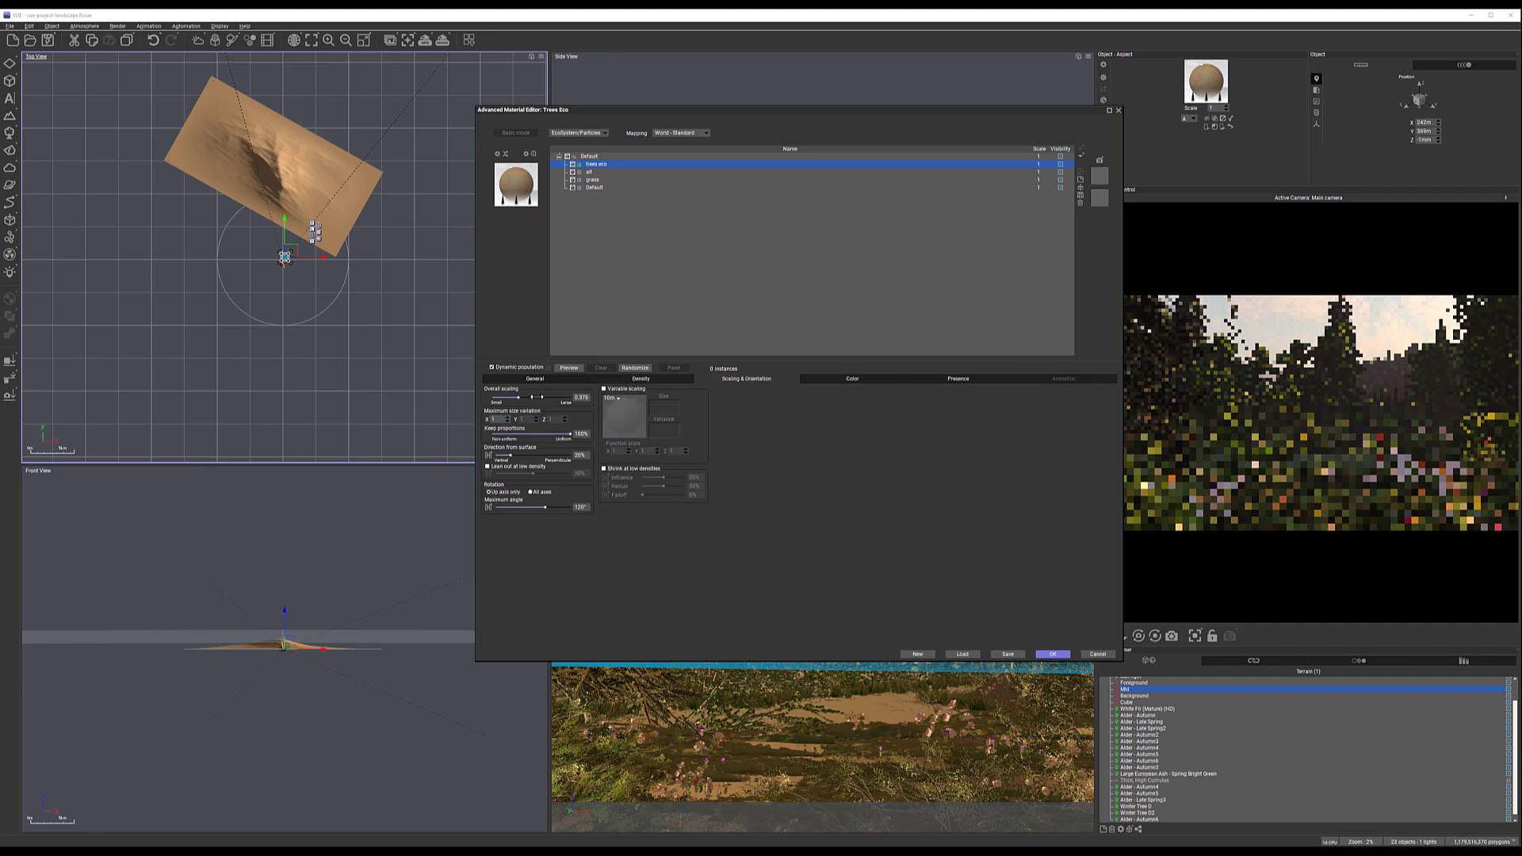
left_click(502, 465)
left_click(629, 469)
left_click(567, 367)
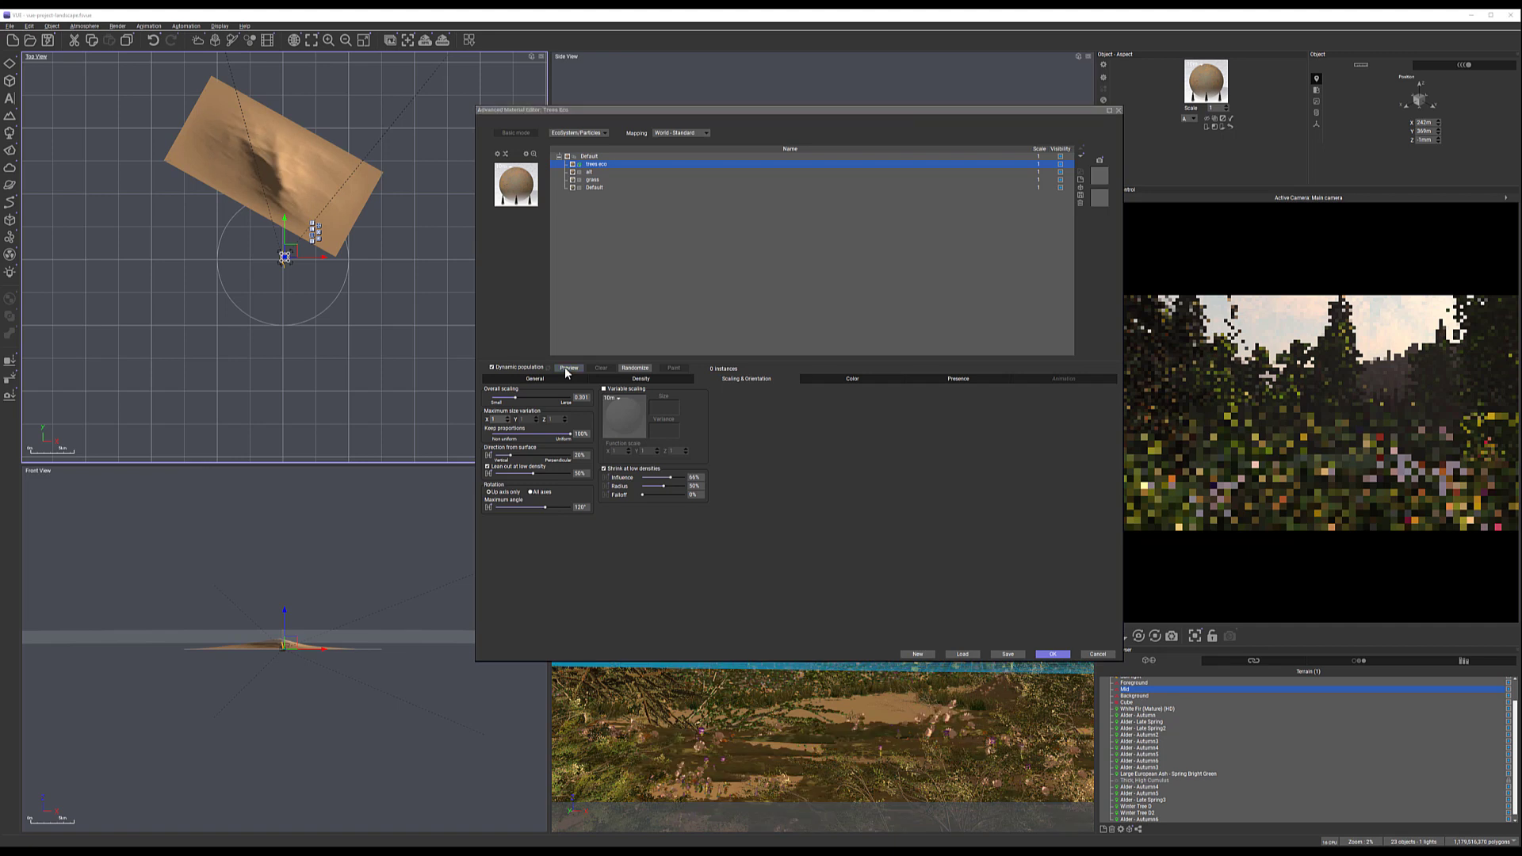
left_click(566, 367)
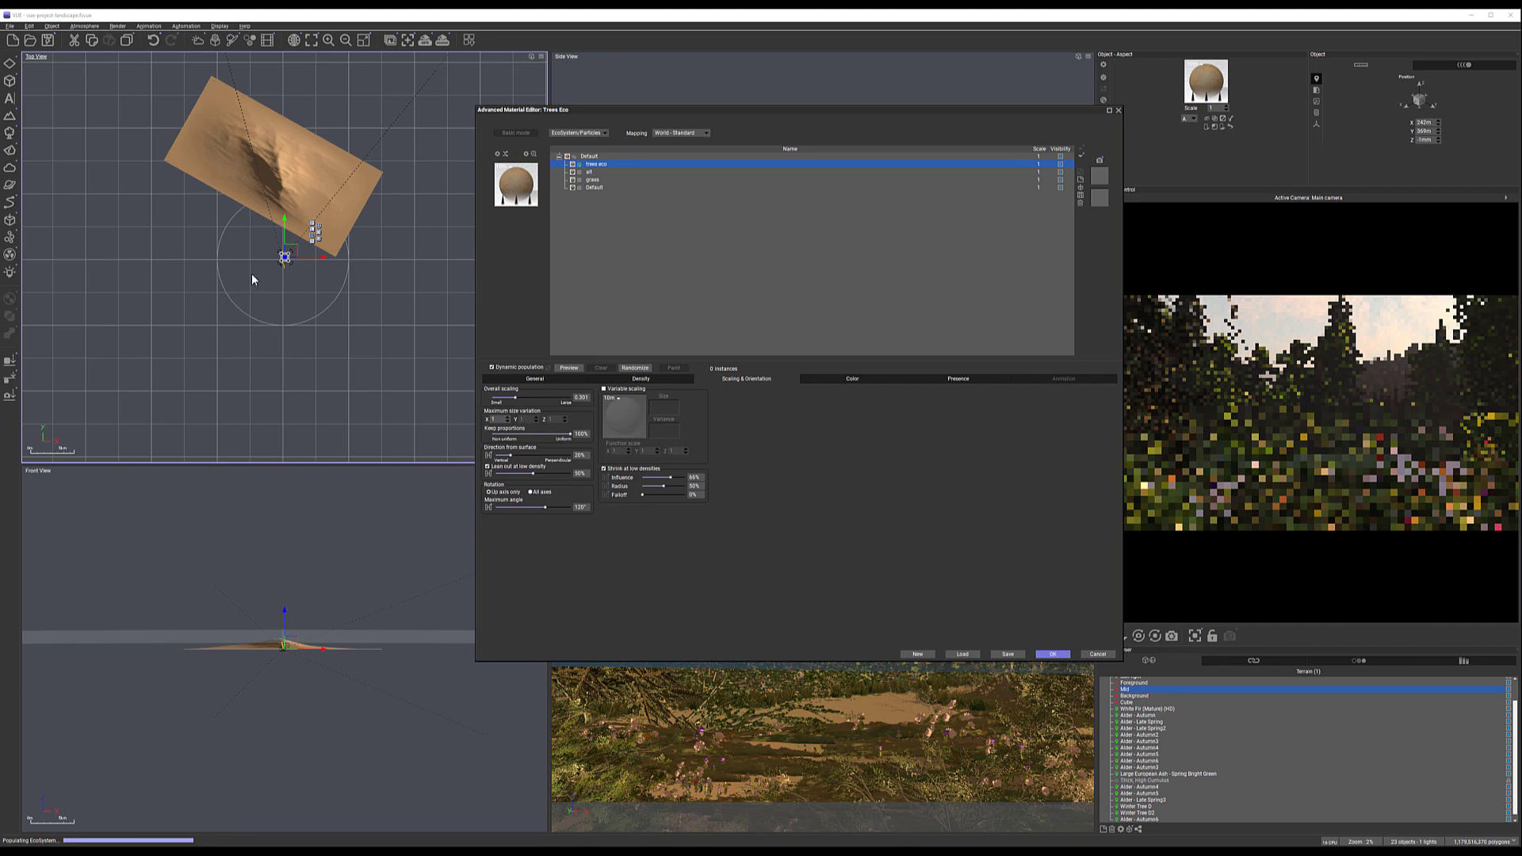
scroll(309, 269, "up", 2)
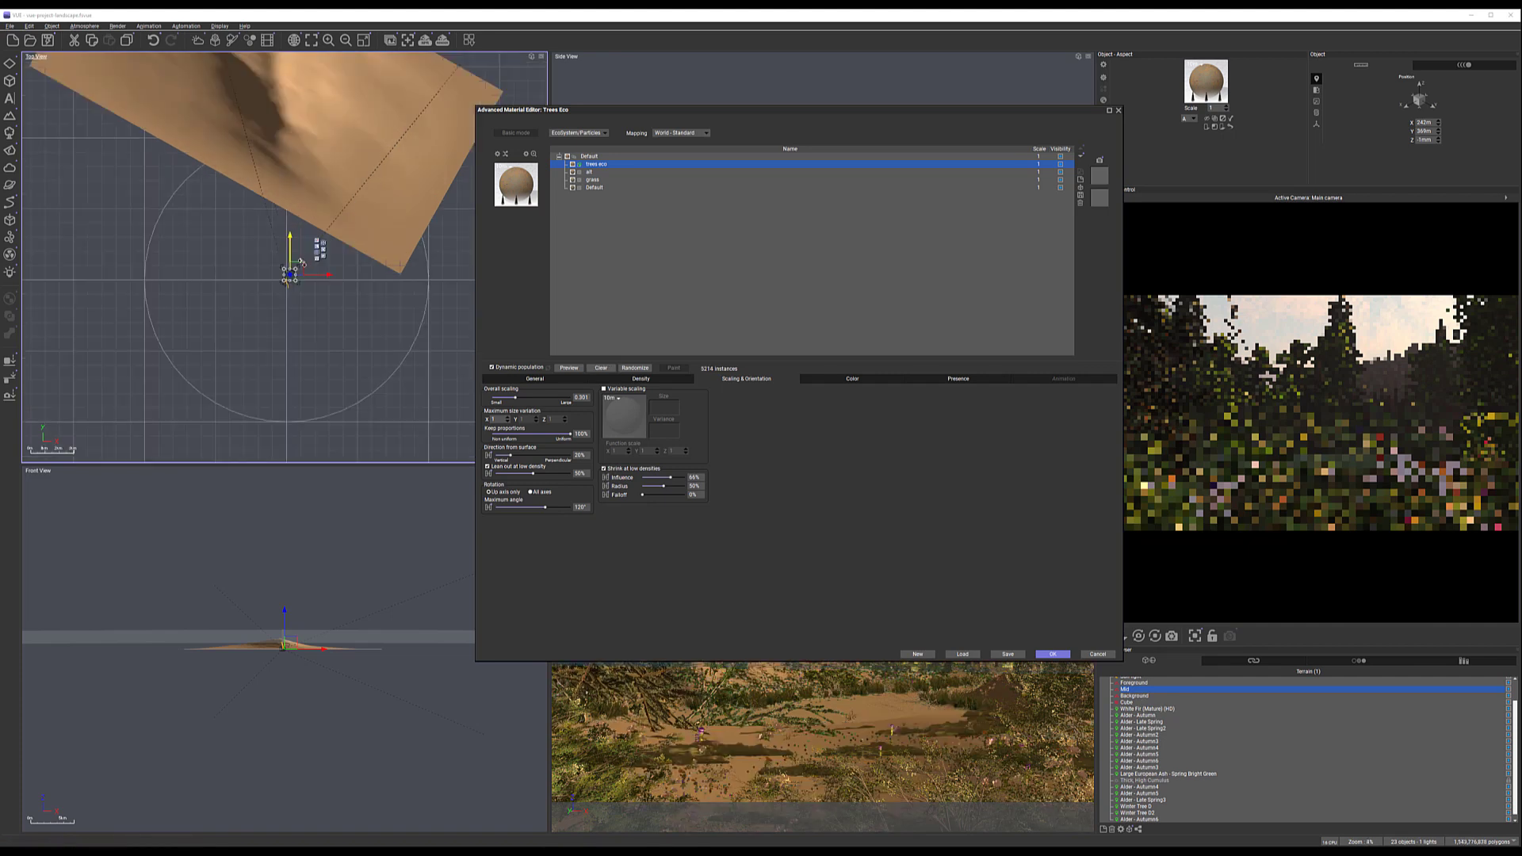
scroll(310, 270, "up", 10)
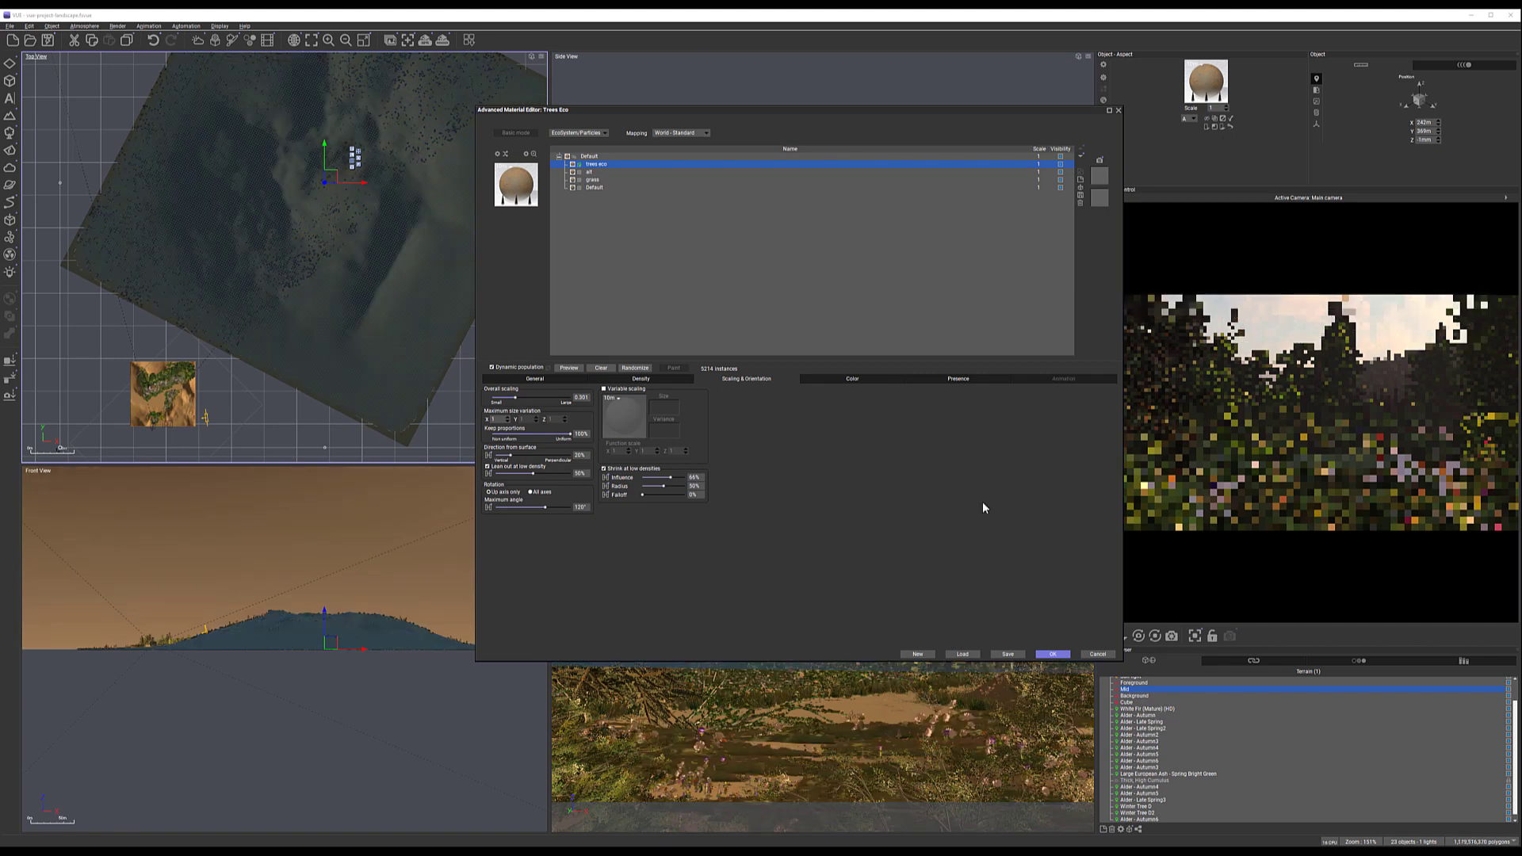
left_click(1052, 654)
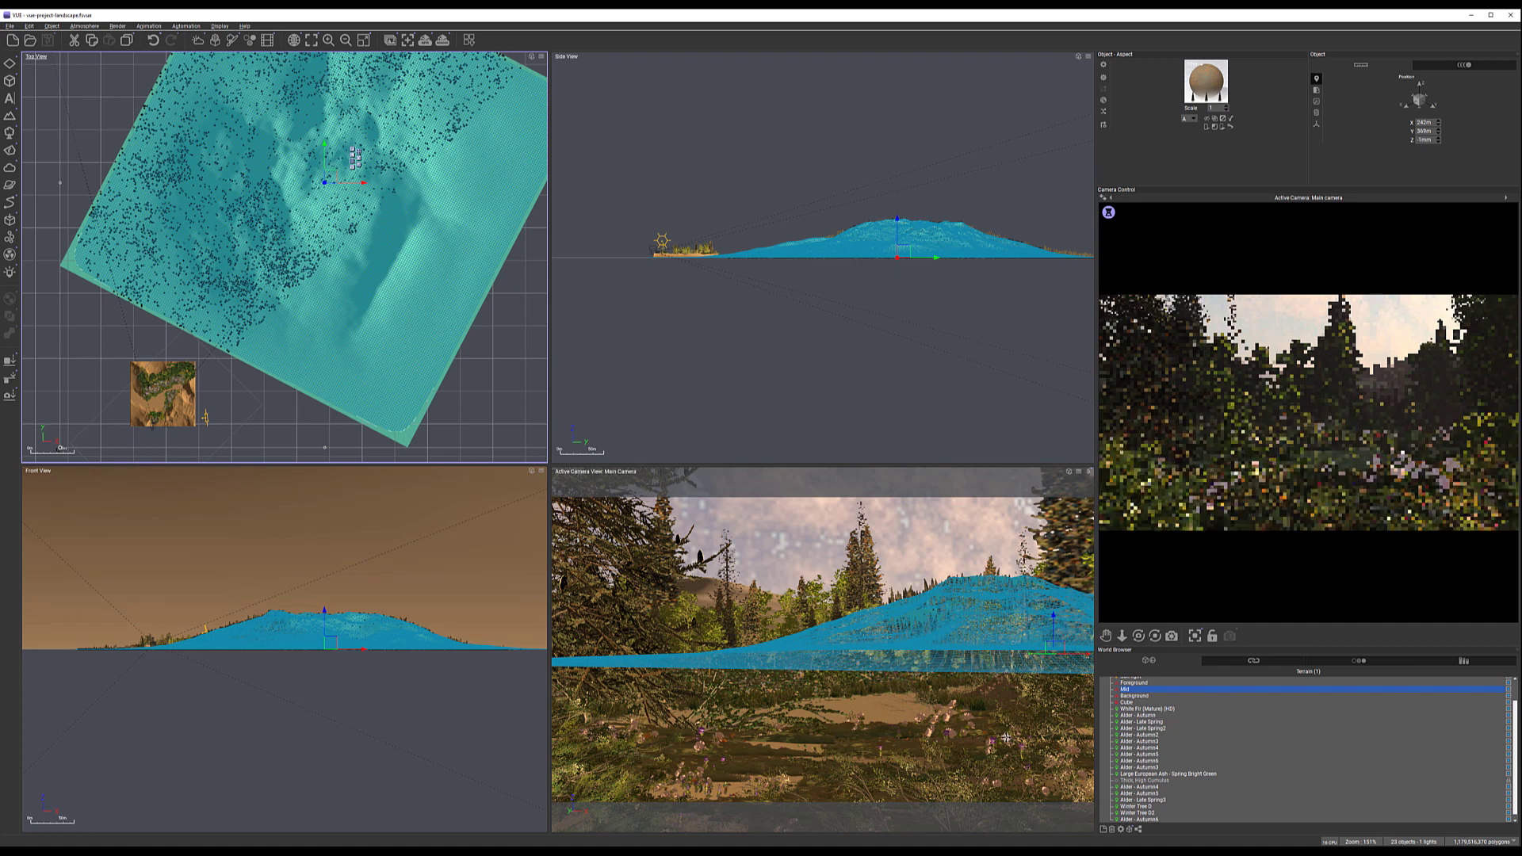
right_click(1242, 305)
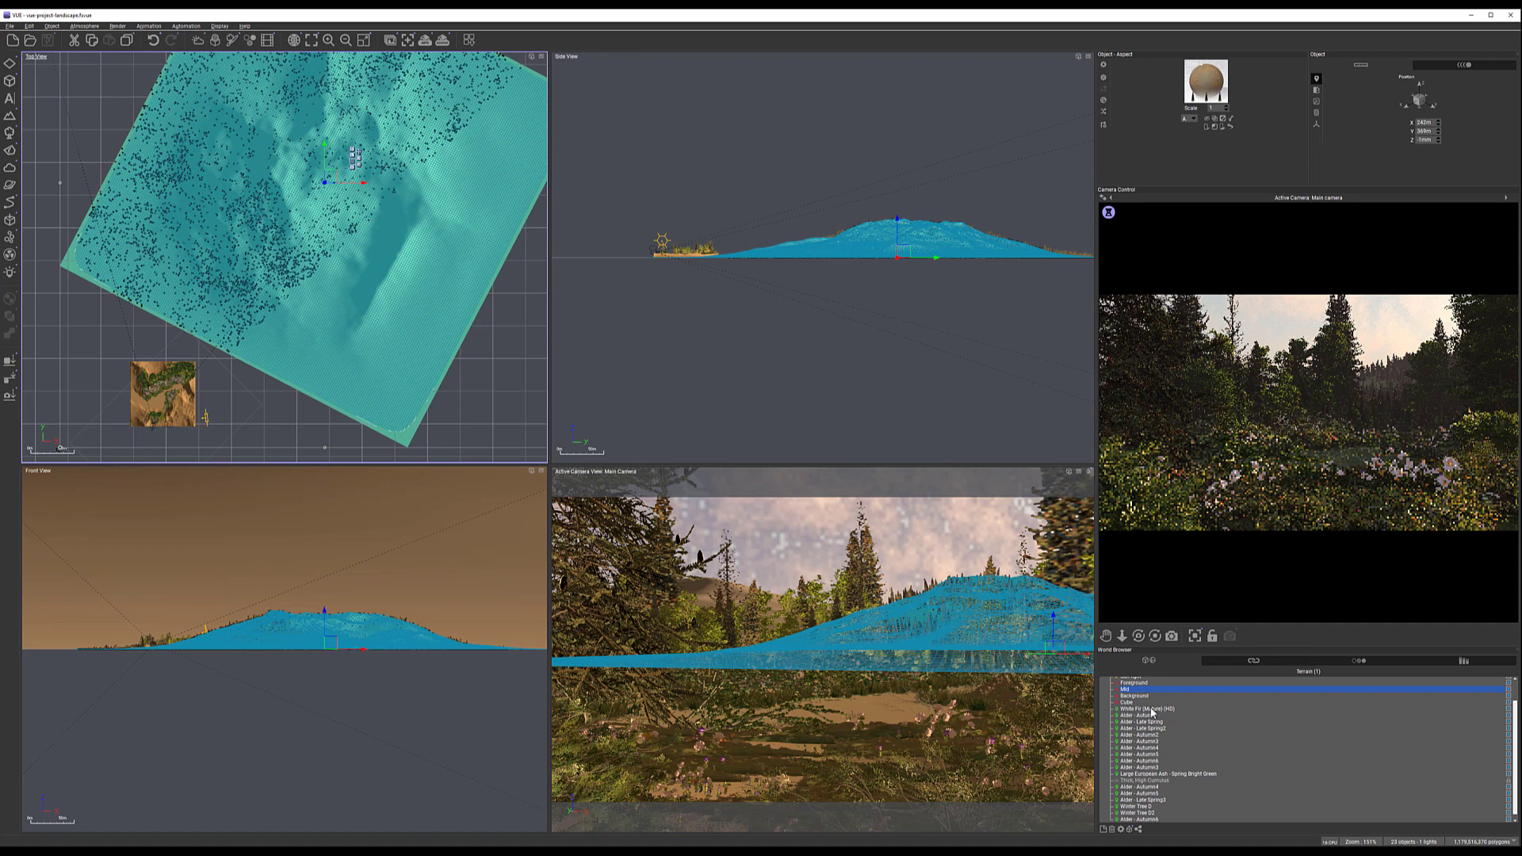
Scale down the White Fir near the camera, shift it slightly in plan, and refresh the camera preview
left_click(1236, 709)
scroll(274, 257, "up", 12)
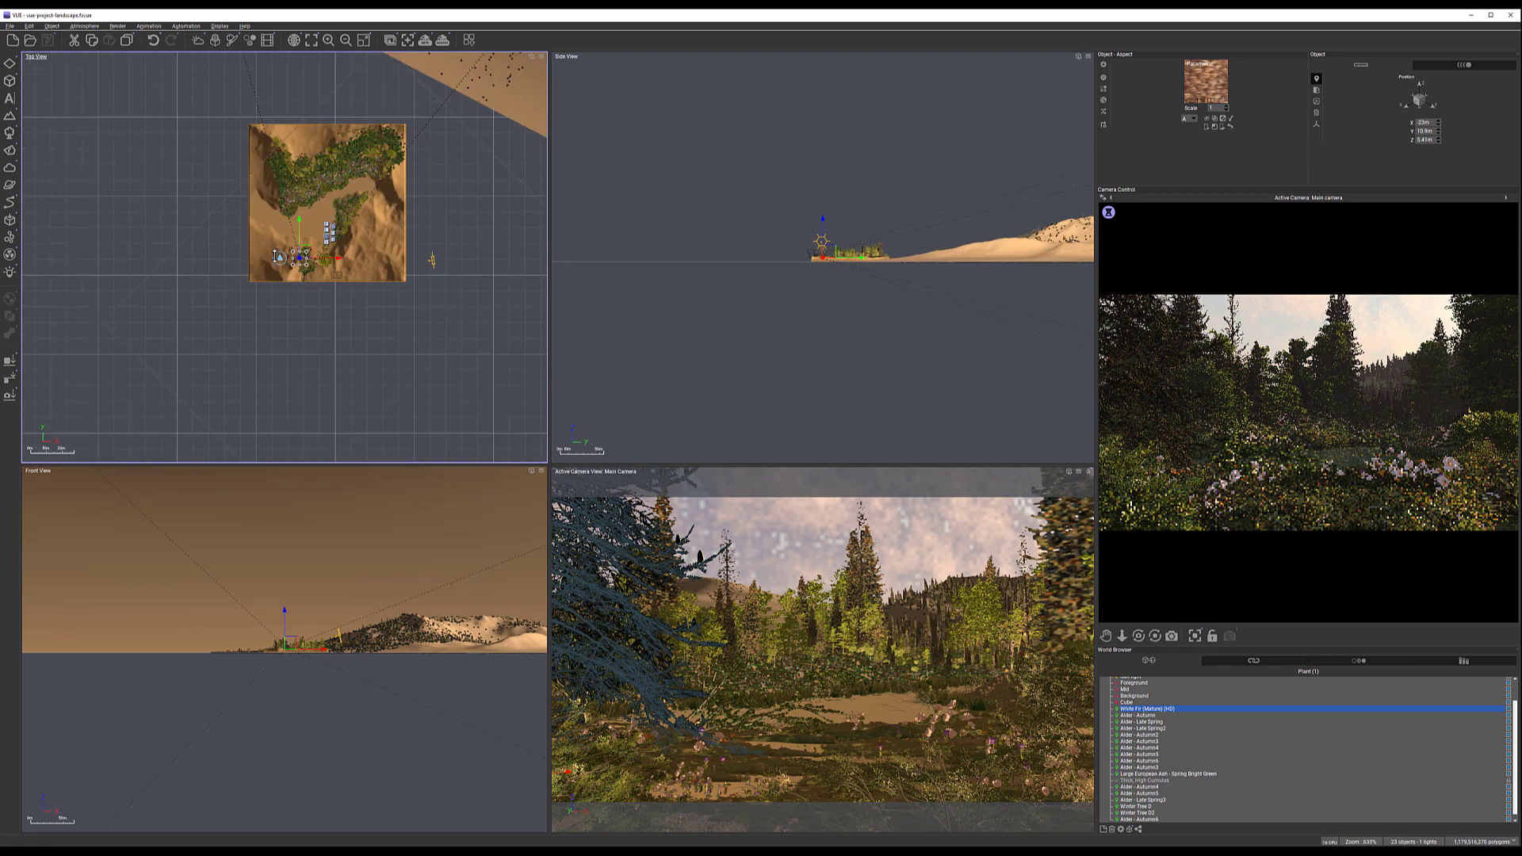
scroll(385, 278, "up", 2)
right_click_drag(888, 267, 840, 387)
scroll(868, 227, "down", 2)
scroll(868, 226, "down", 1)
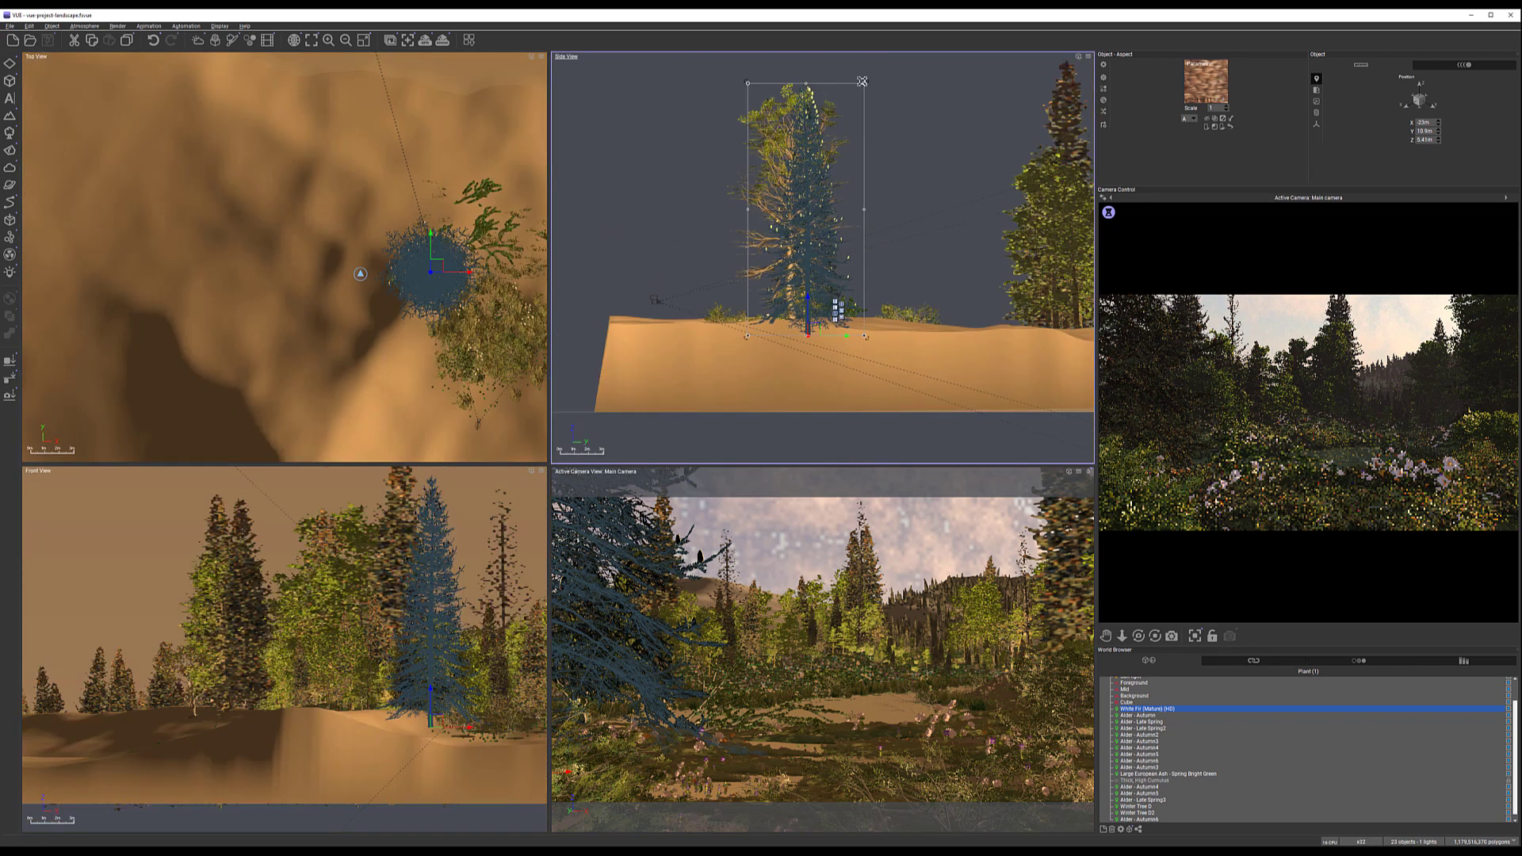
left_click_drag(863, 83, 831, 154)
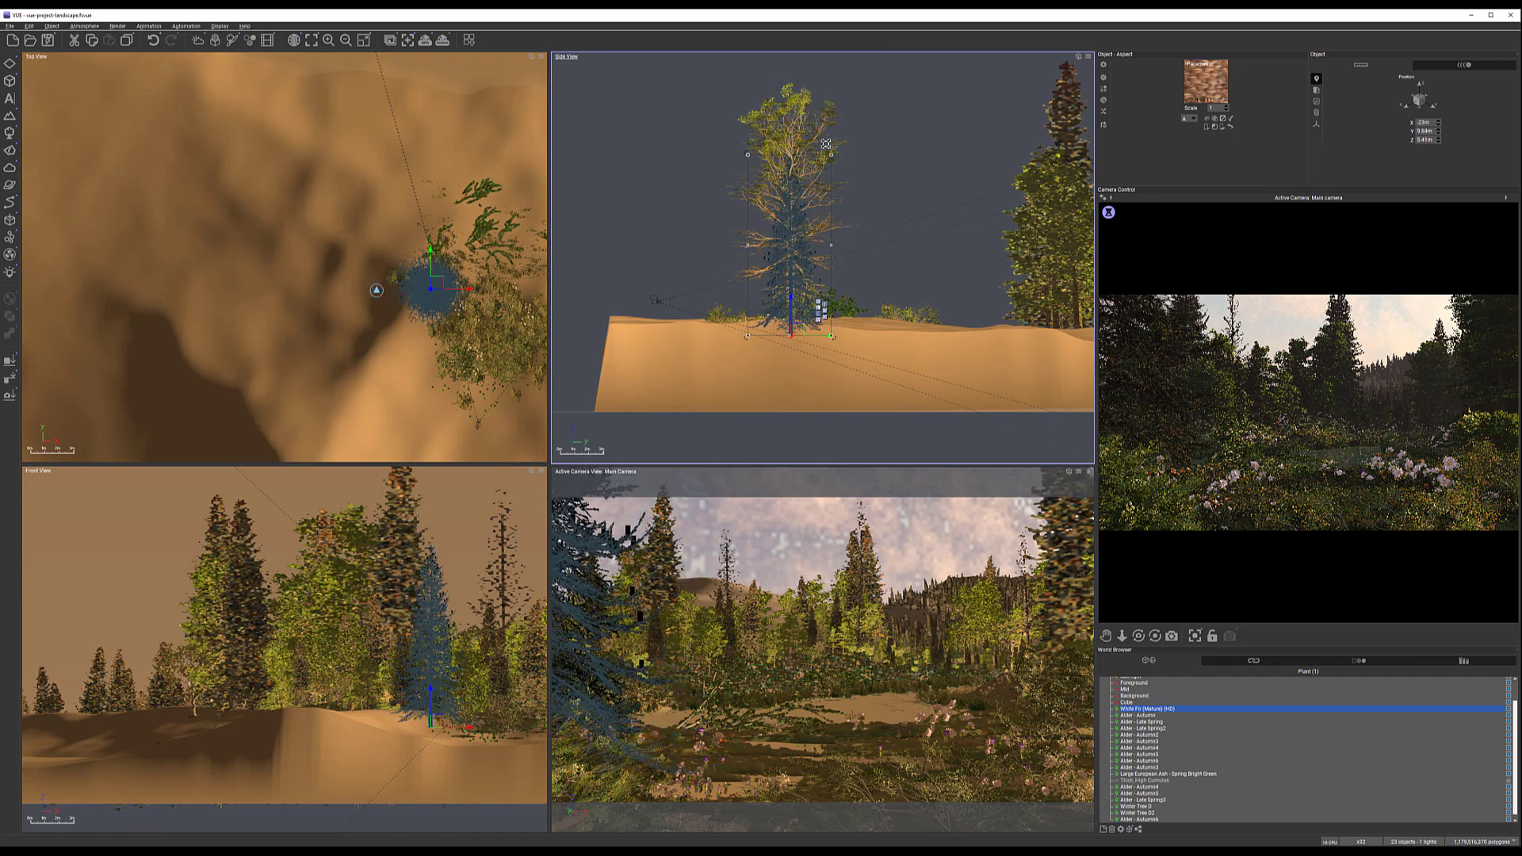
left_click_drag(433, 279, 439, 283)
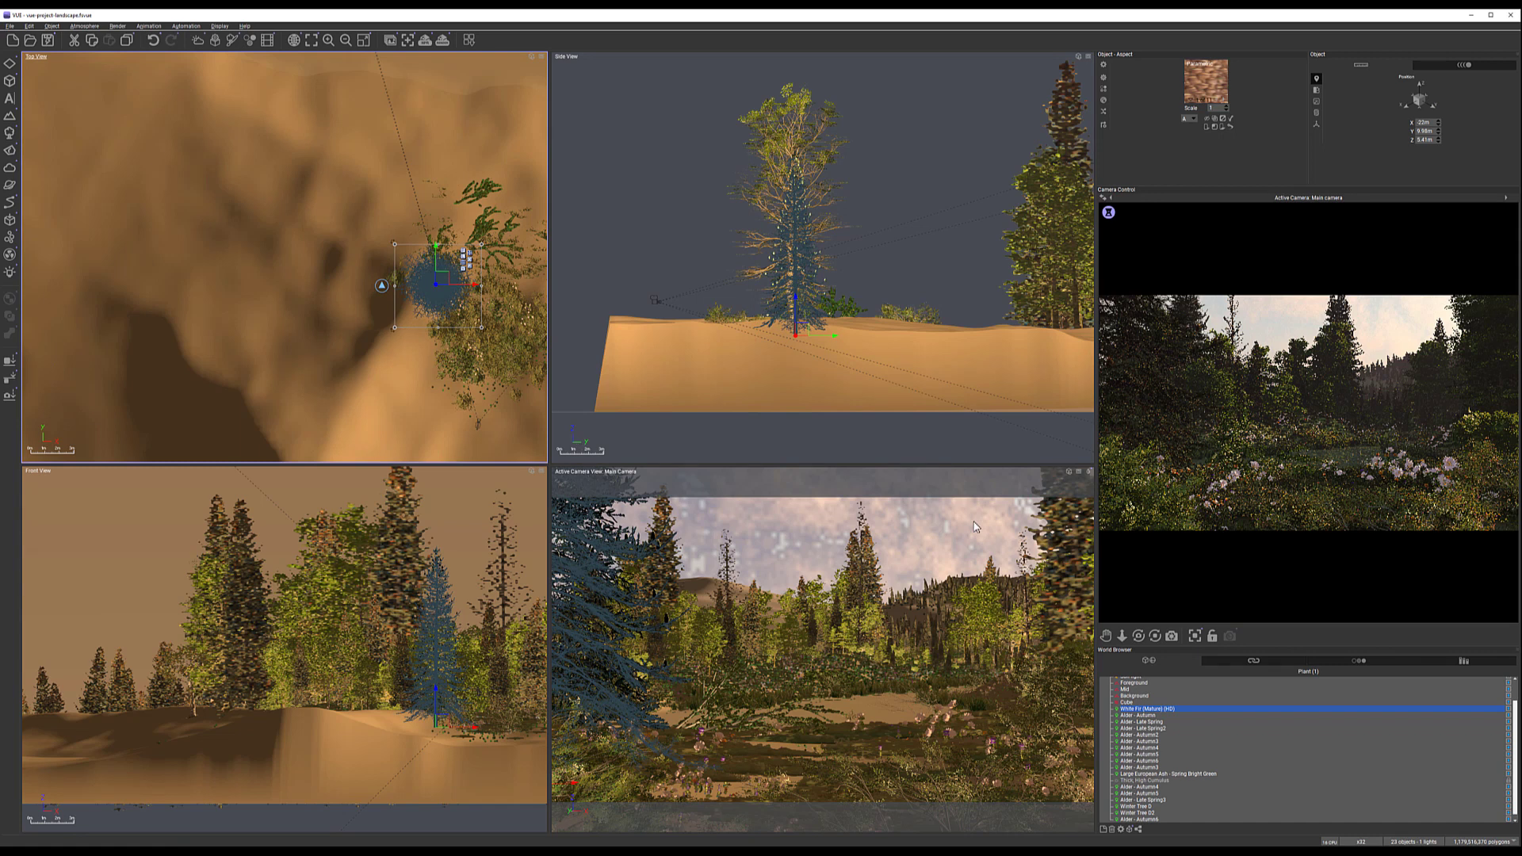
right_click(1116, 336)
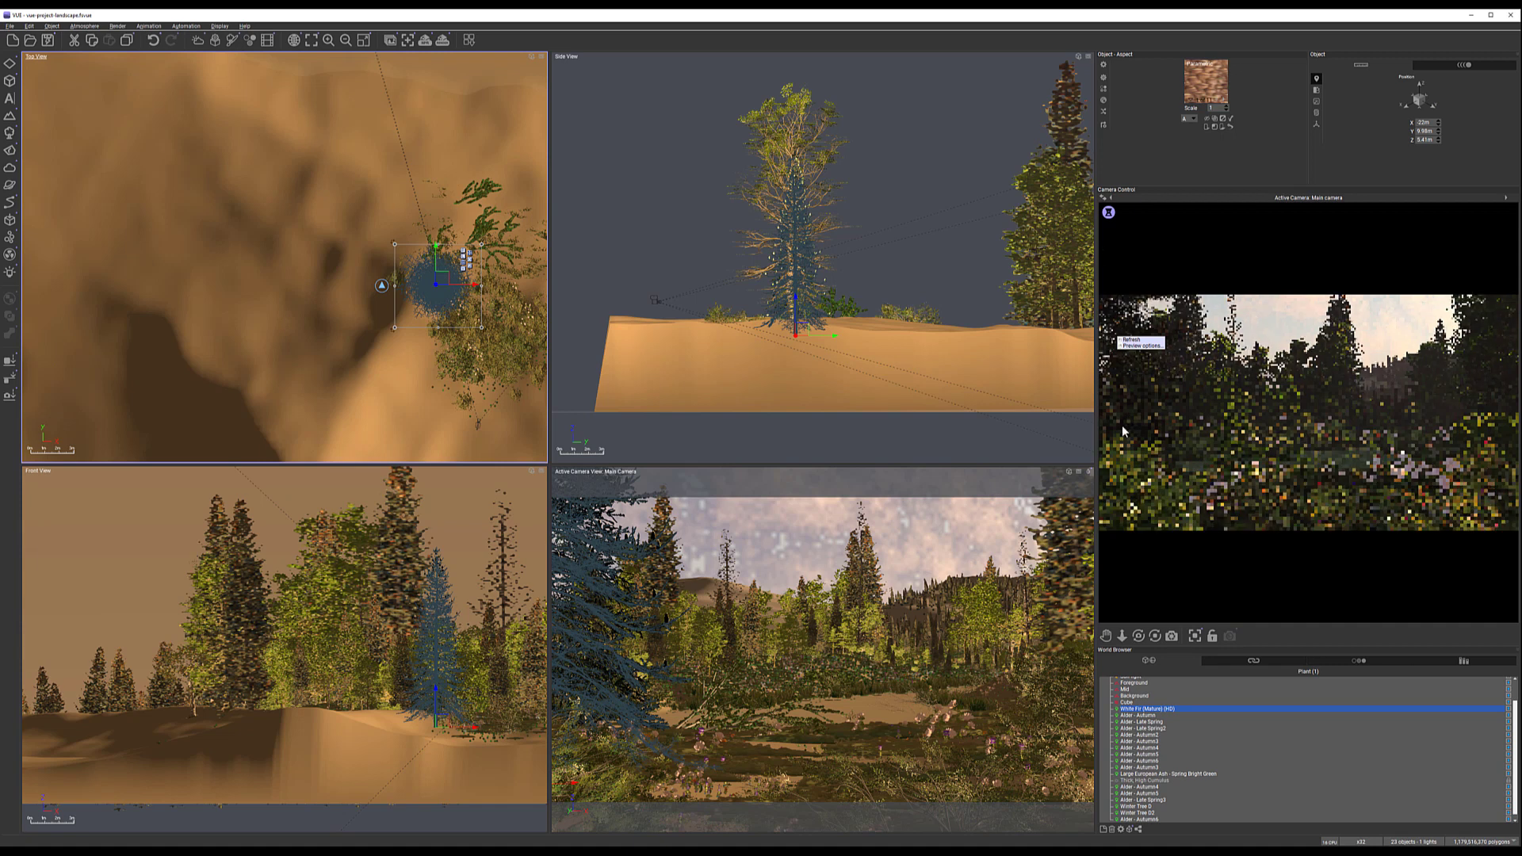
left_click(1123, 431)
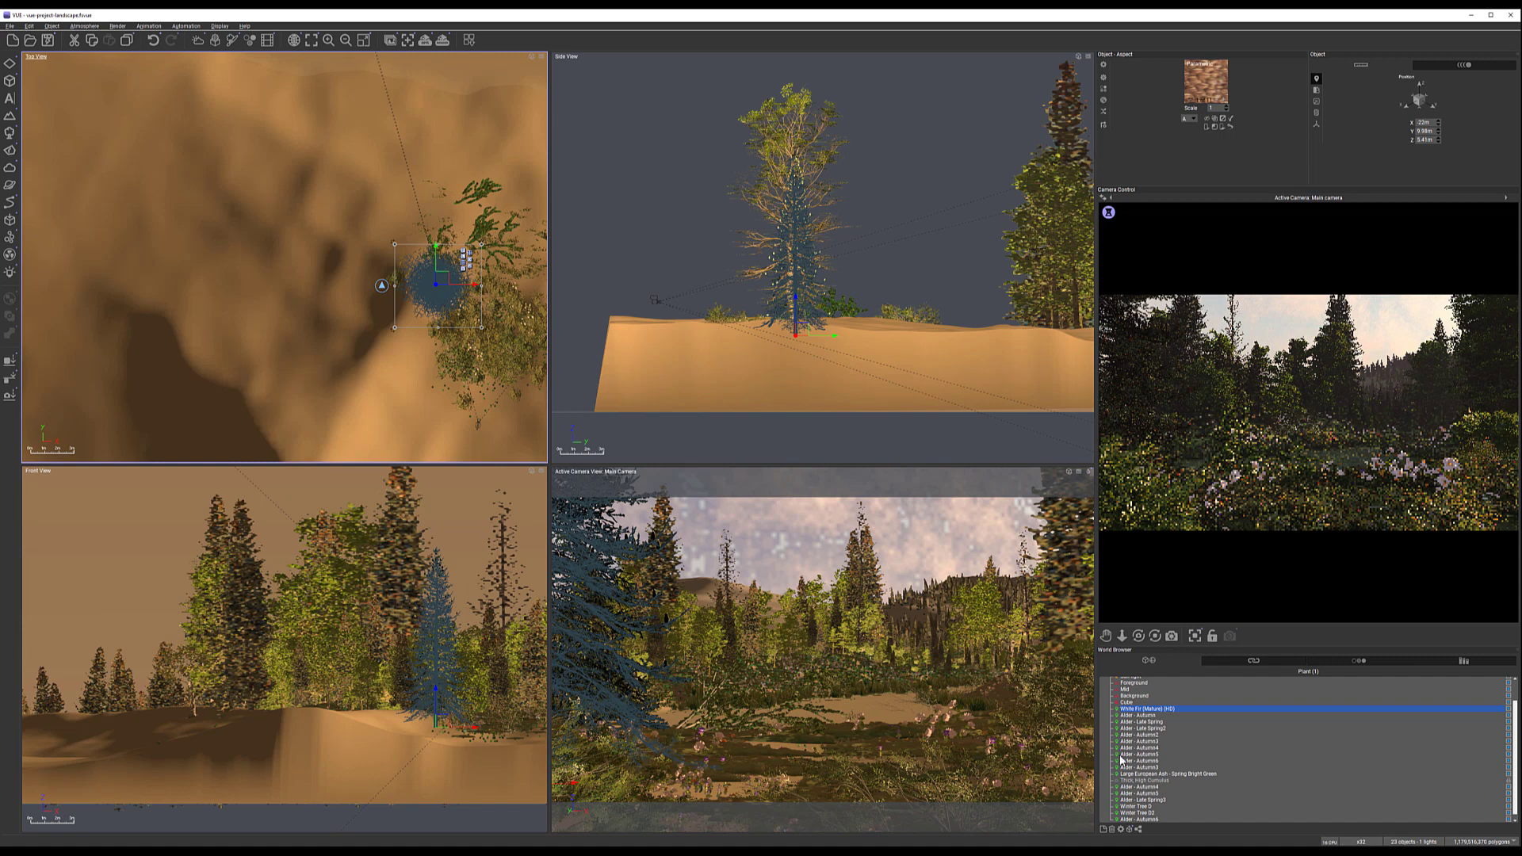
Open the Foreground terrain's material for editing and select its grass eco layer
right_click_drag(431, 212, 394, 375)
scroll(389, 290, "down", 3)
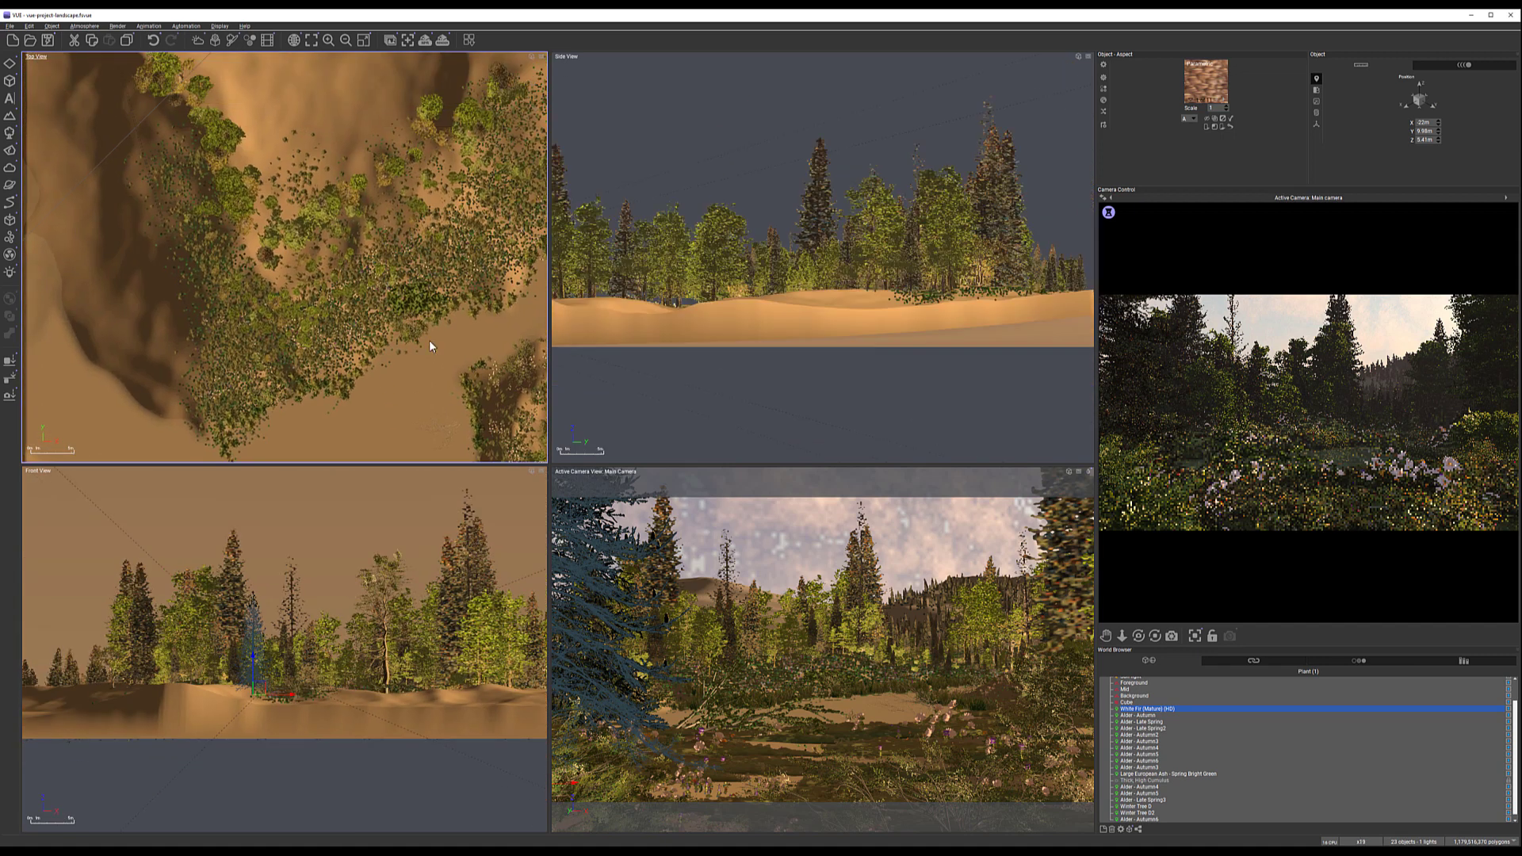
scroll(437, 270, "up", 3)
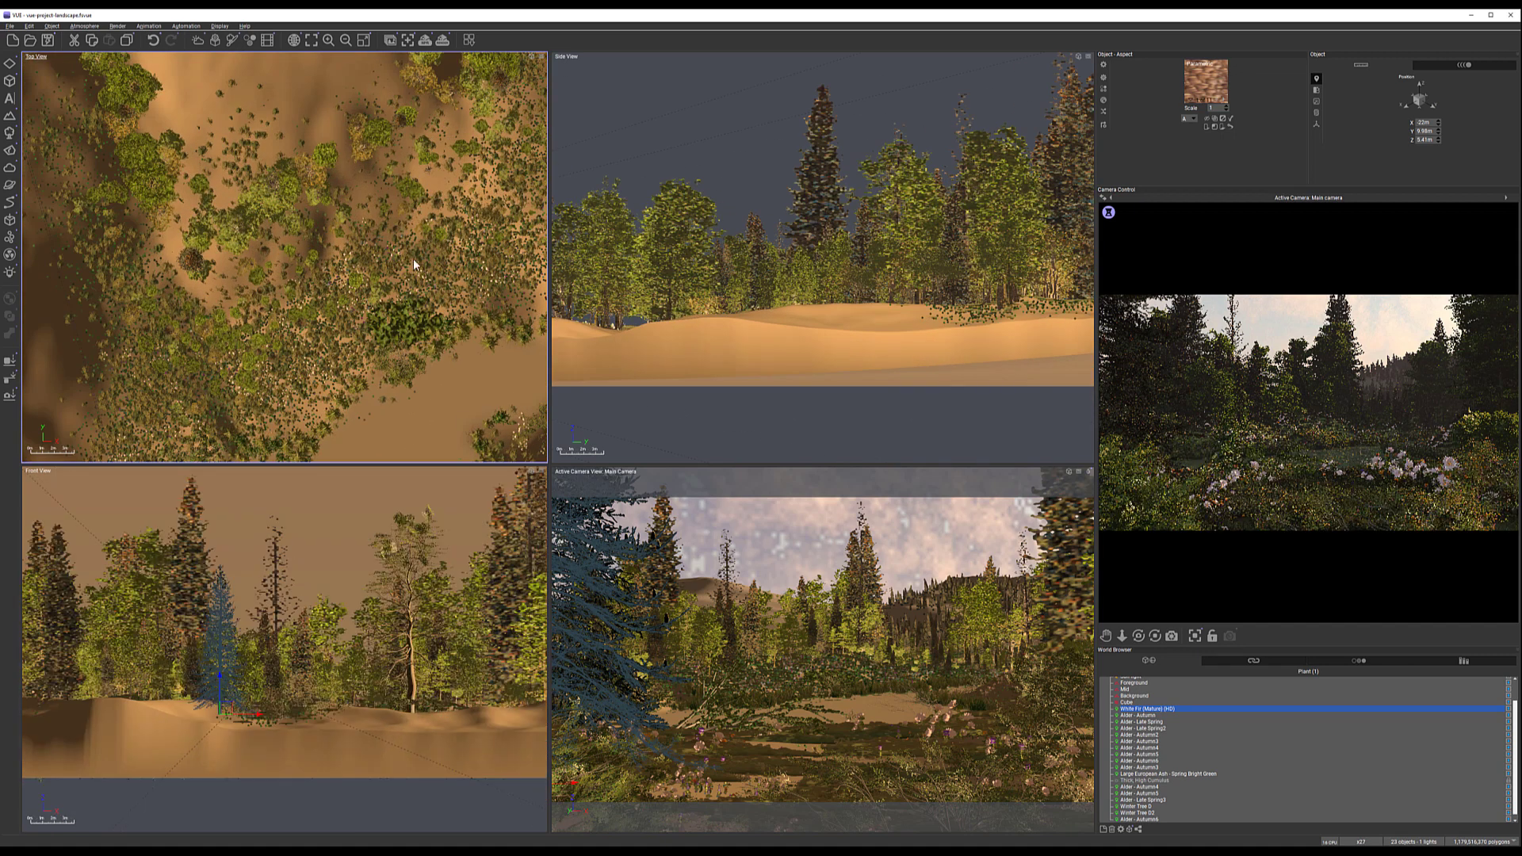
left_click(412, 258)
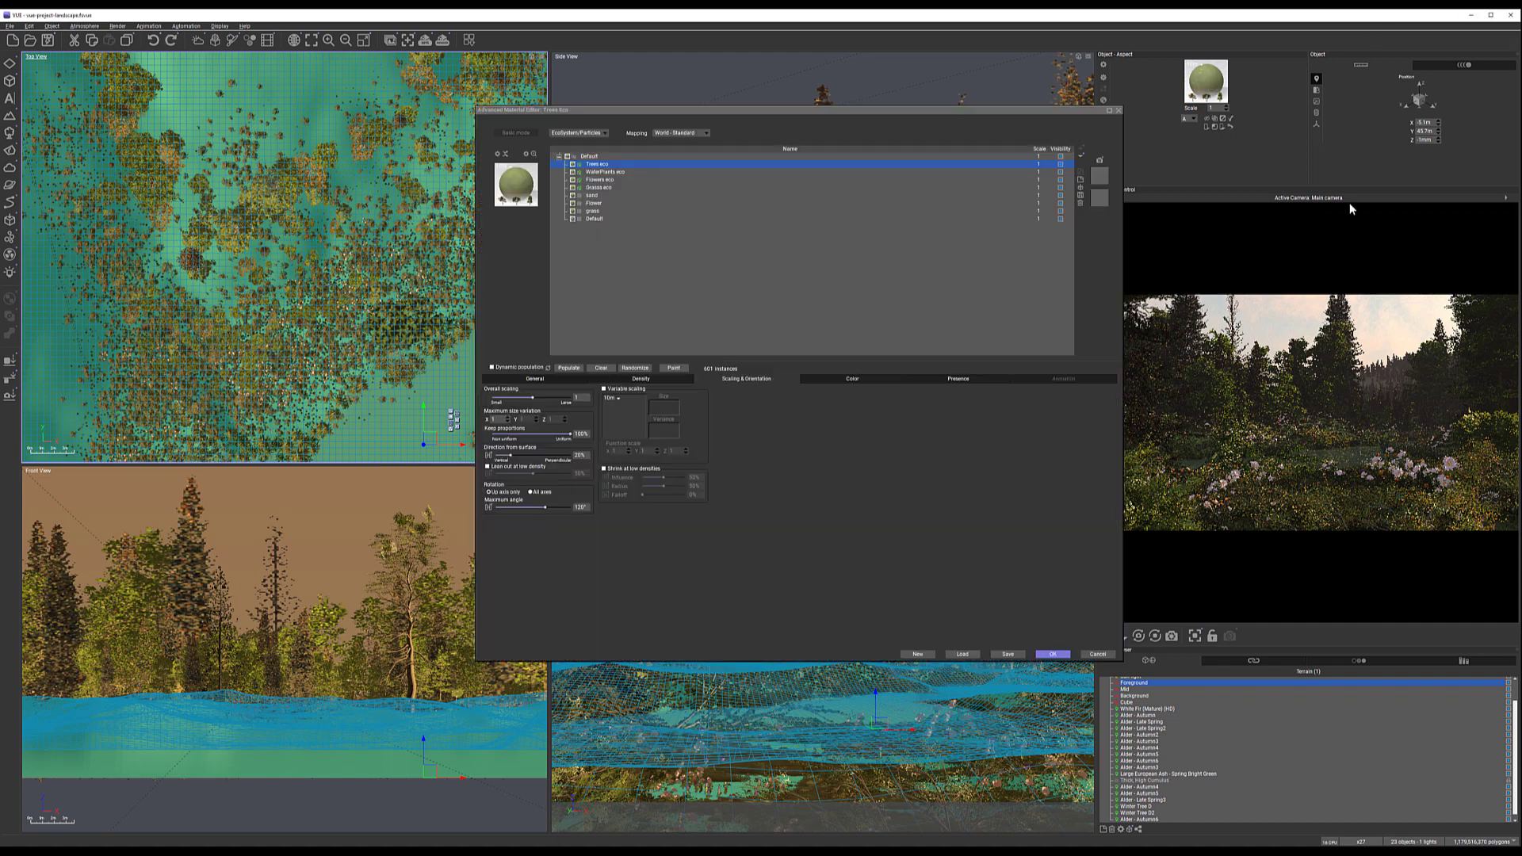
left_click(619, 186)
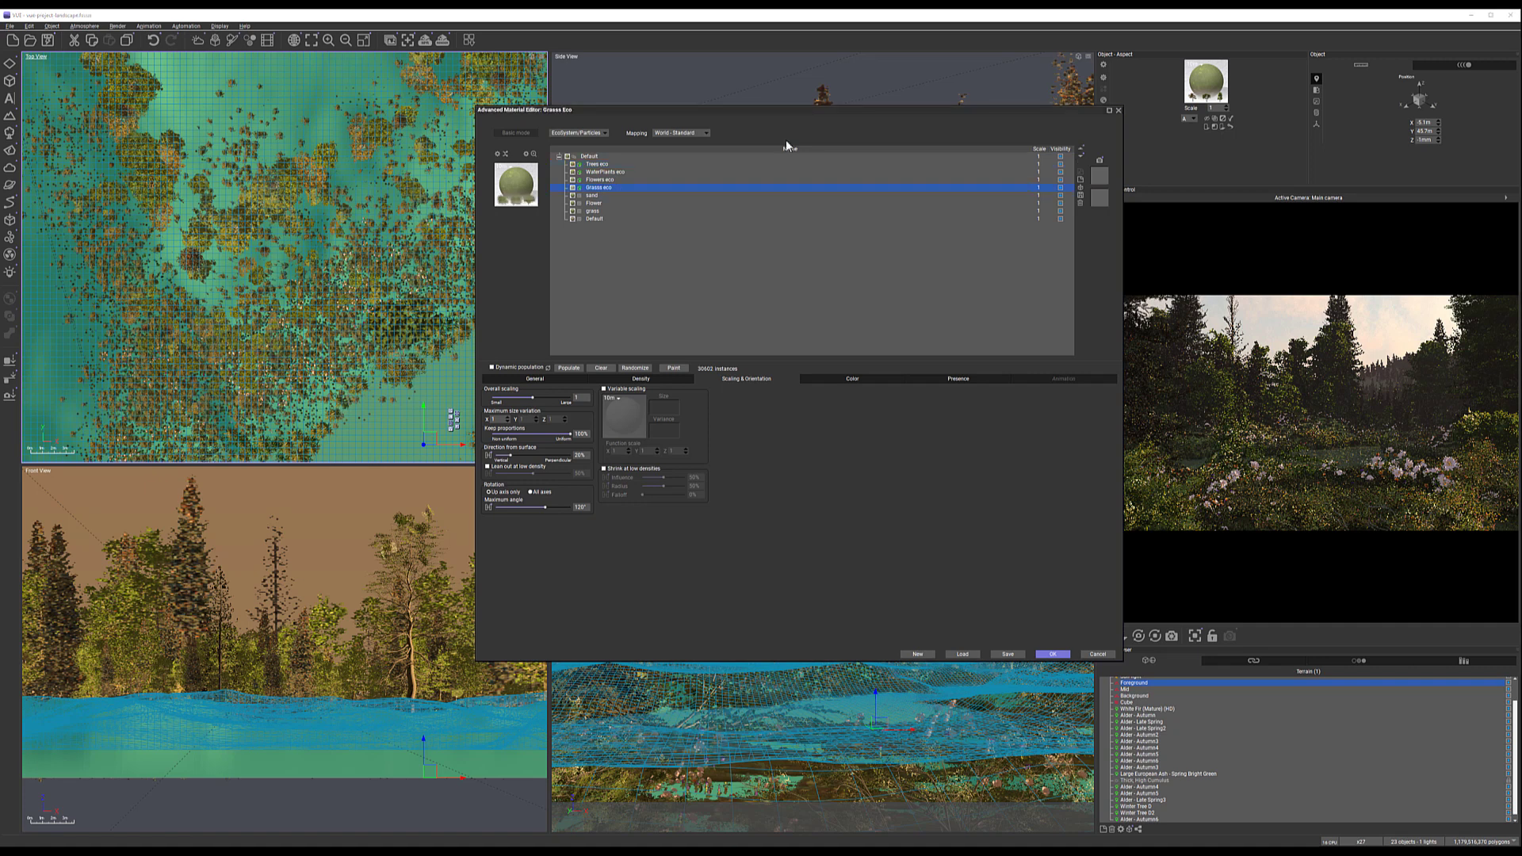
left_click_drag(768, 111, 916, 65)
mouse_move(373, 342)
middle_mouse_down()
mouse_move(412, 211)
mouse_move(374, 332)
middle_mouse_up()
scroll(336, 318, "up", 1)
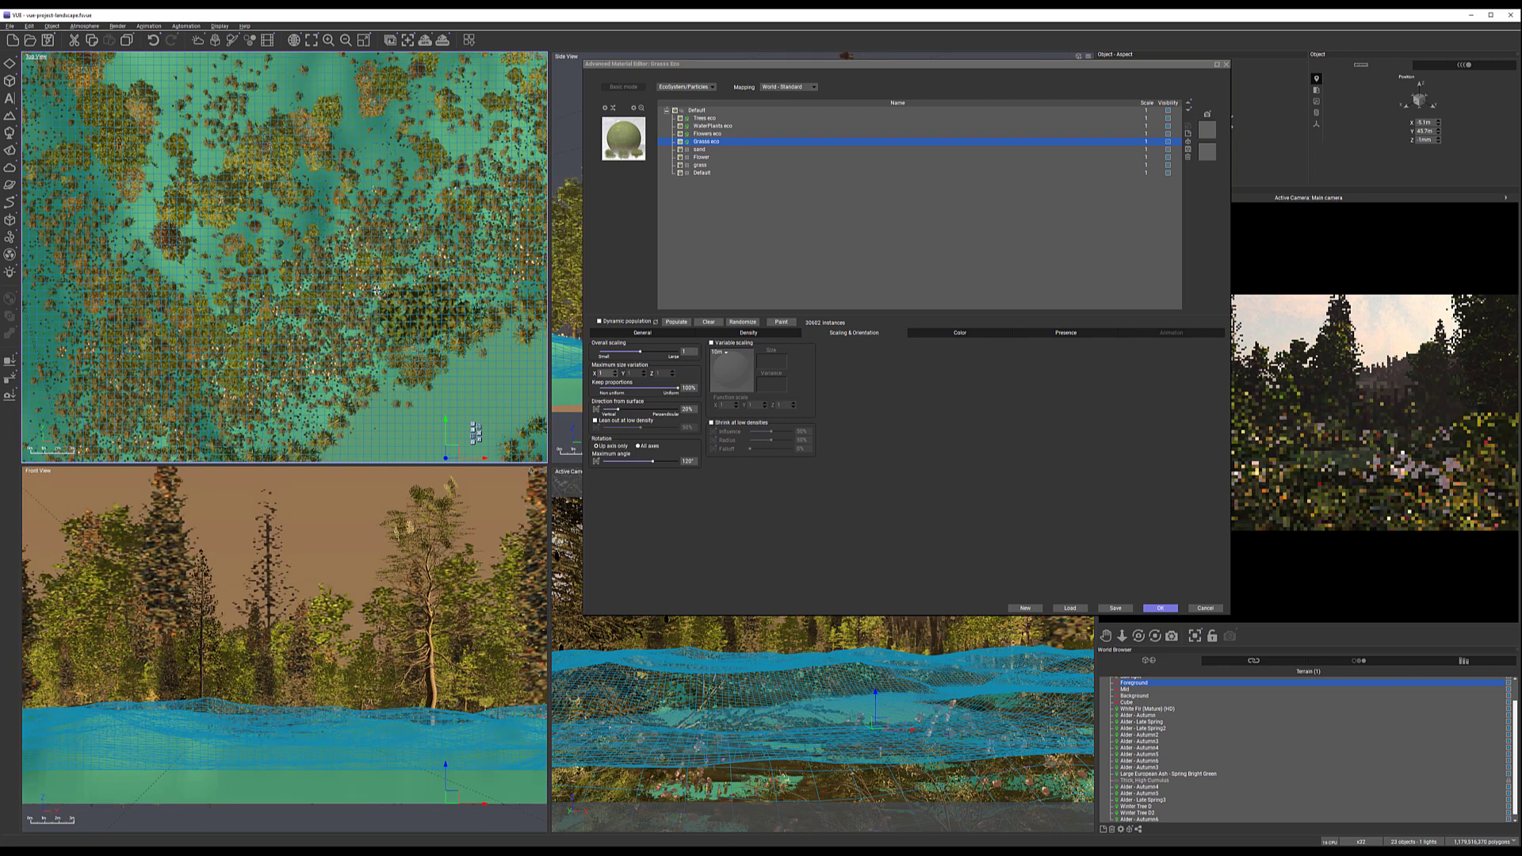
left_click(780, 322)
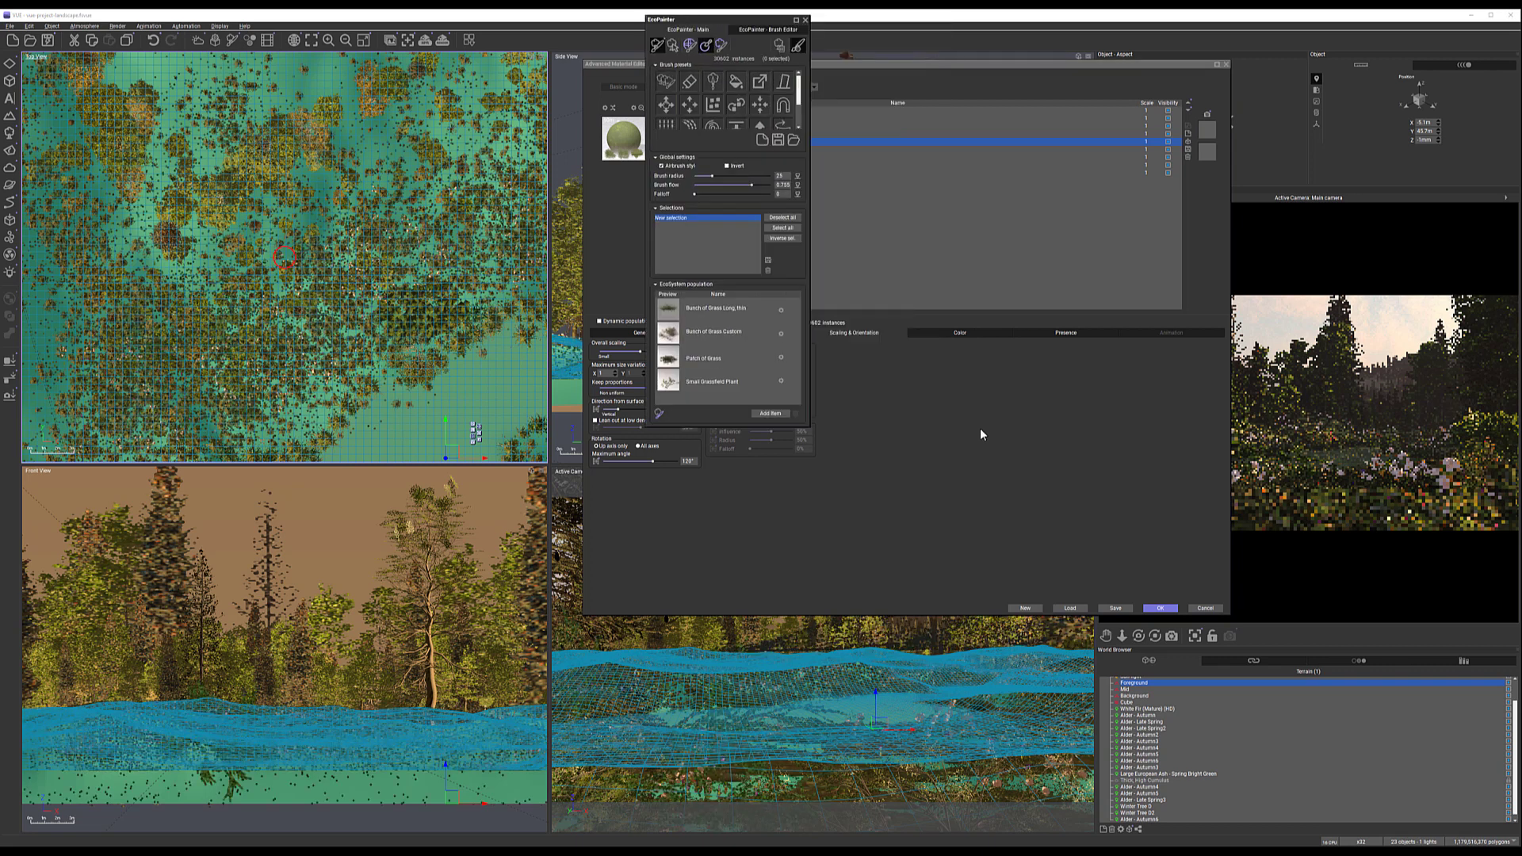
double_click(733, 358)
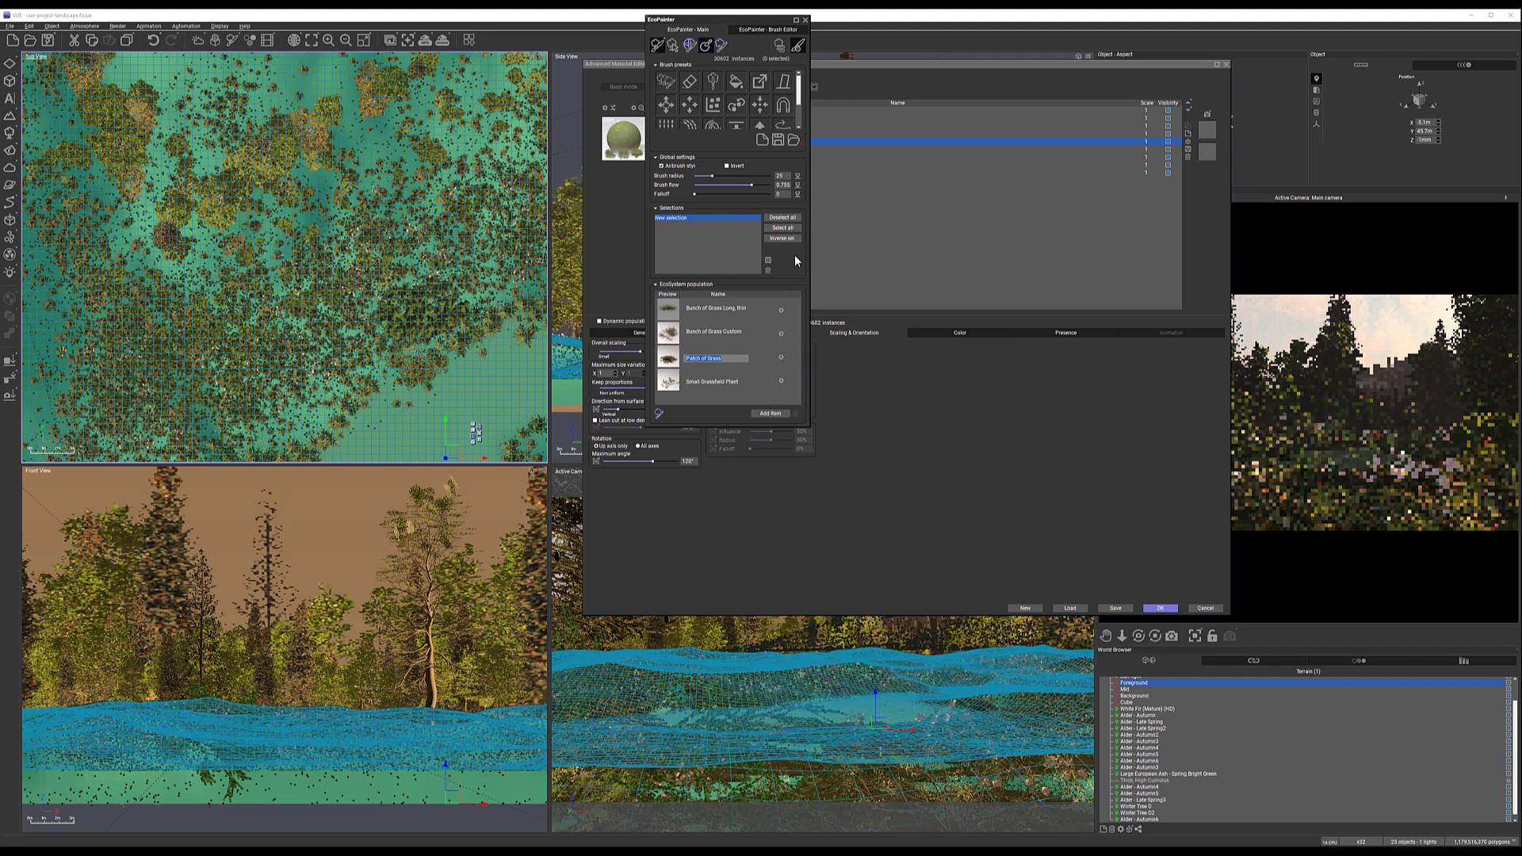
left_click(794, 231)
left_click(793, 229)
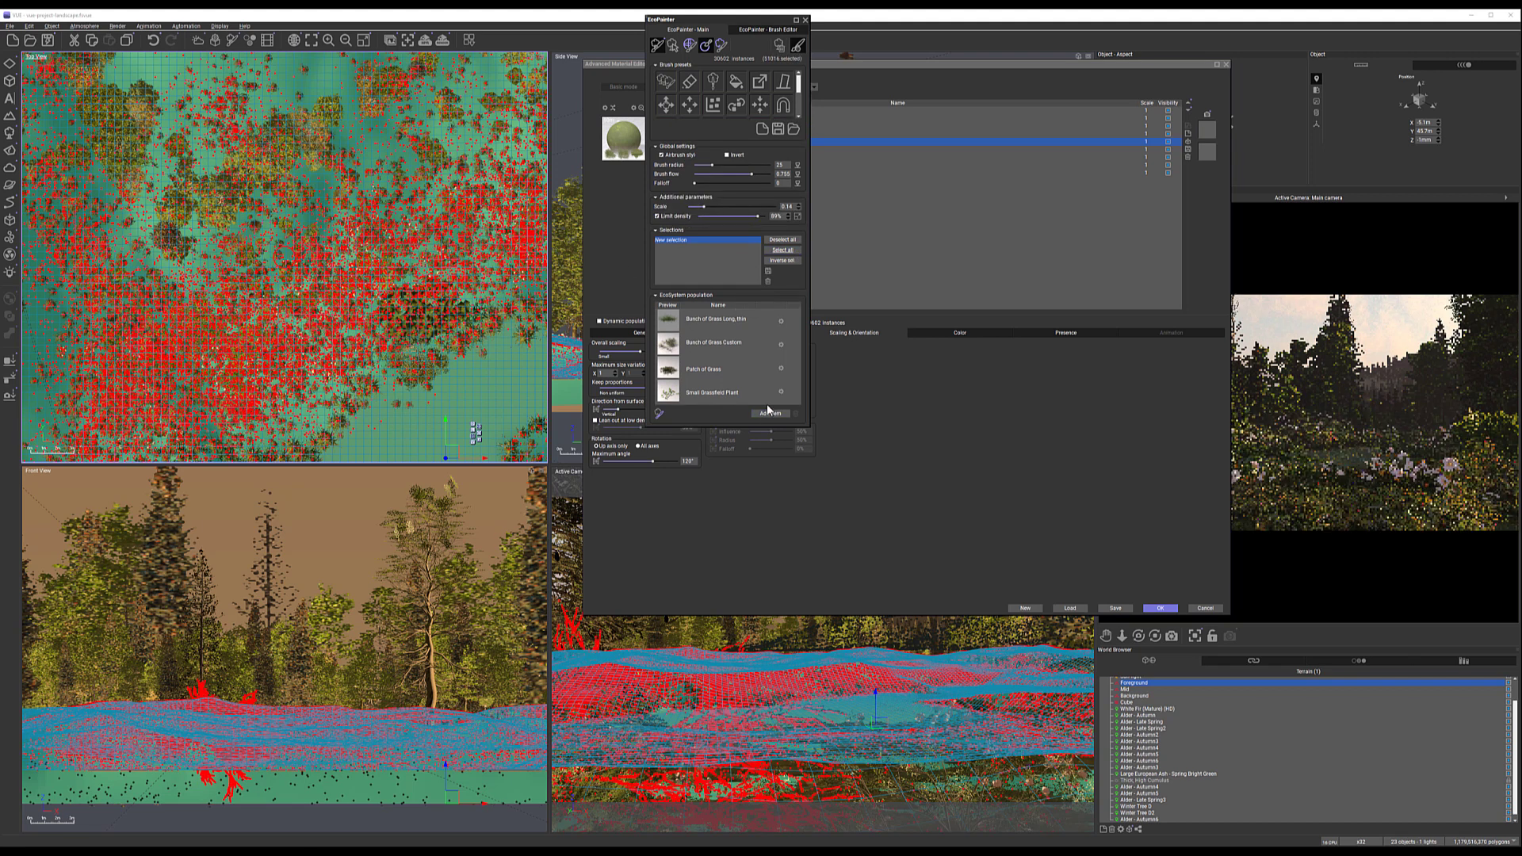
left_click(804, 22)
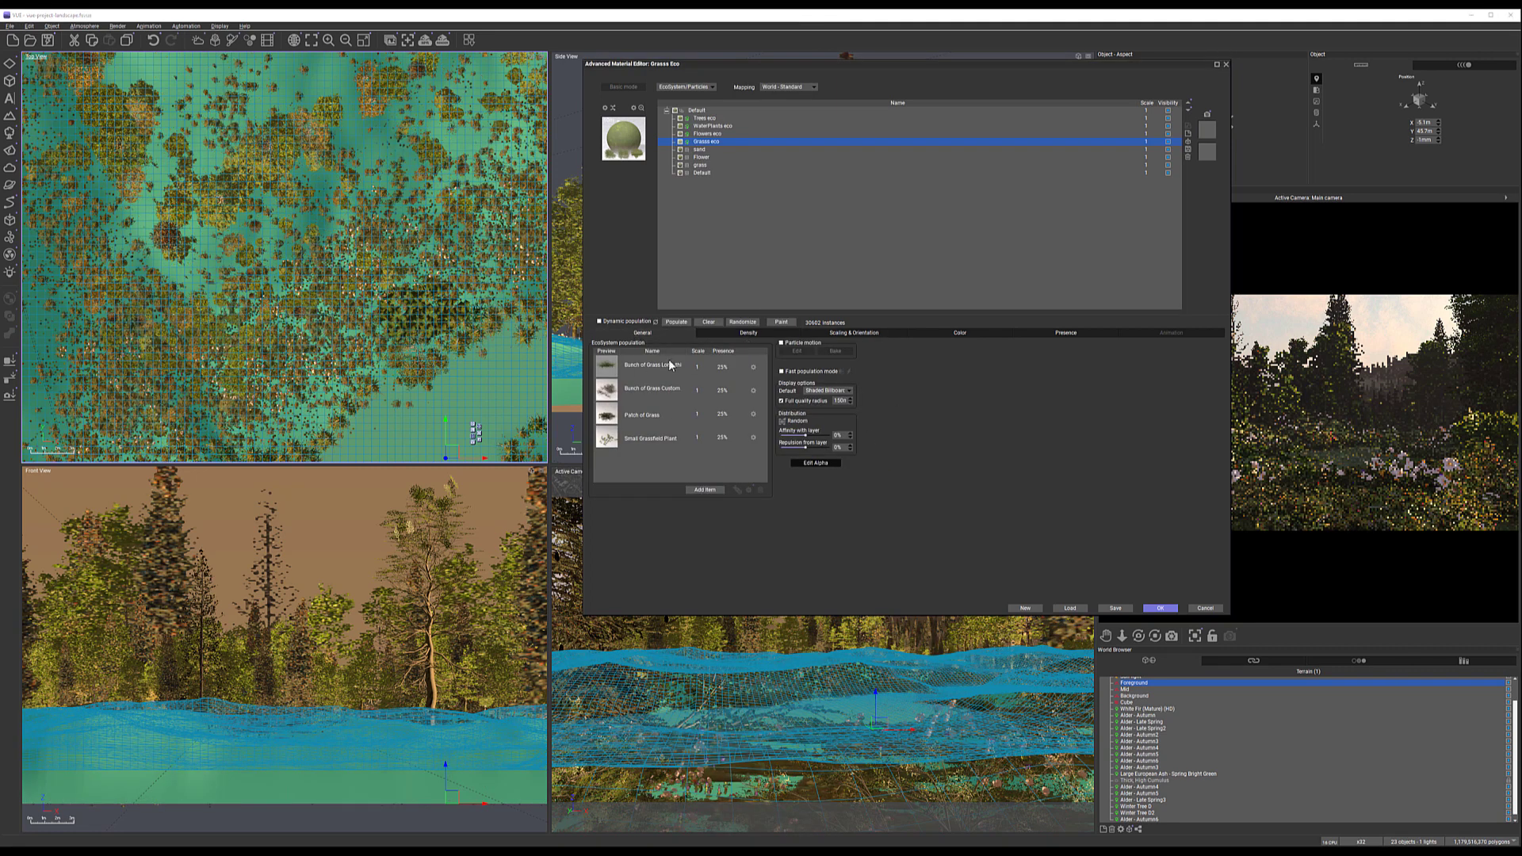
Remove the Patch of Grass item from the grass layer's ecosystem population
double_click(672, 413)
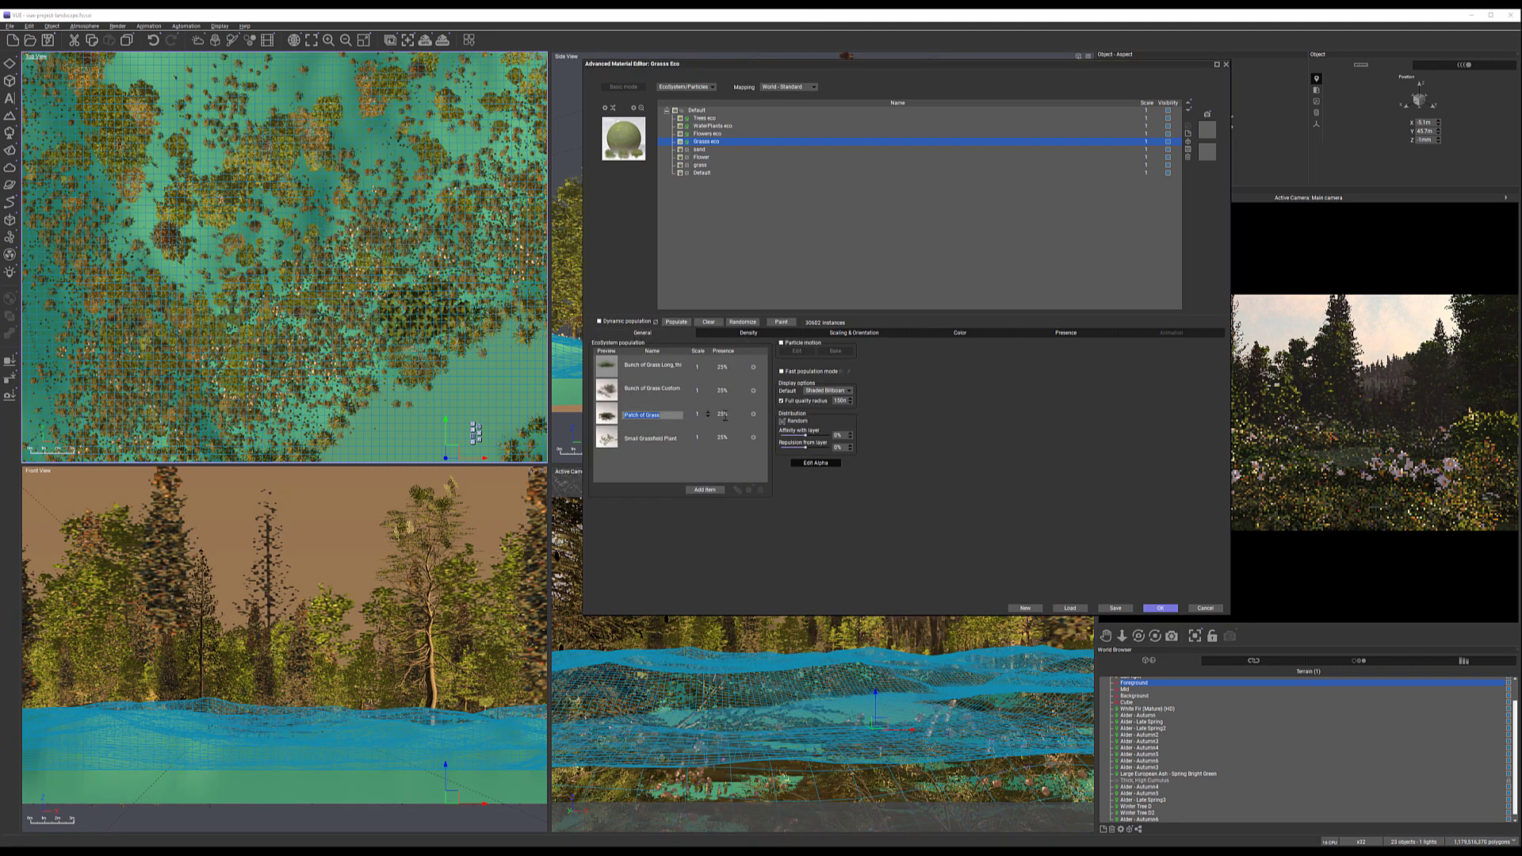
left_click(754, 414)
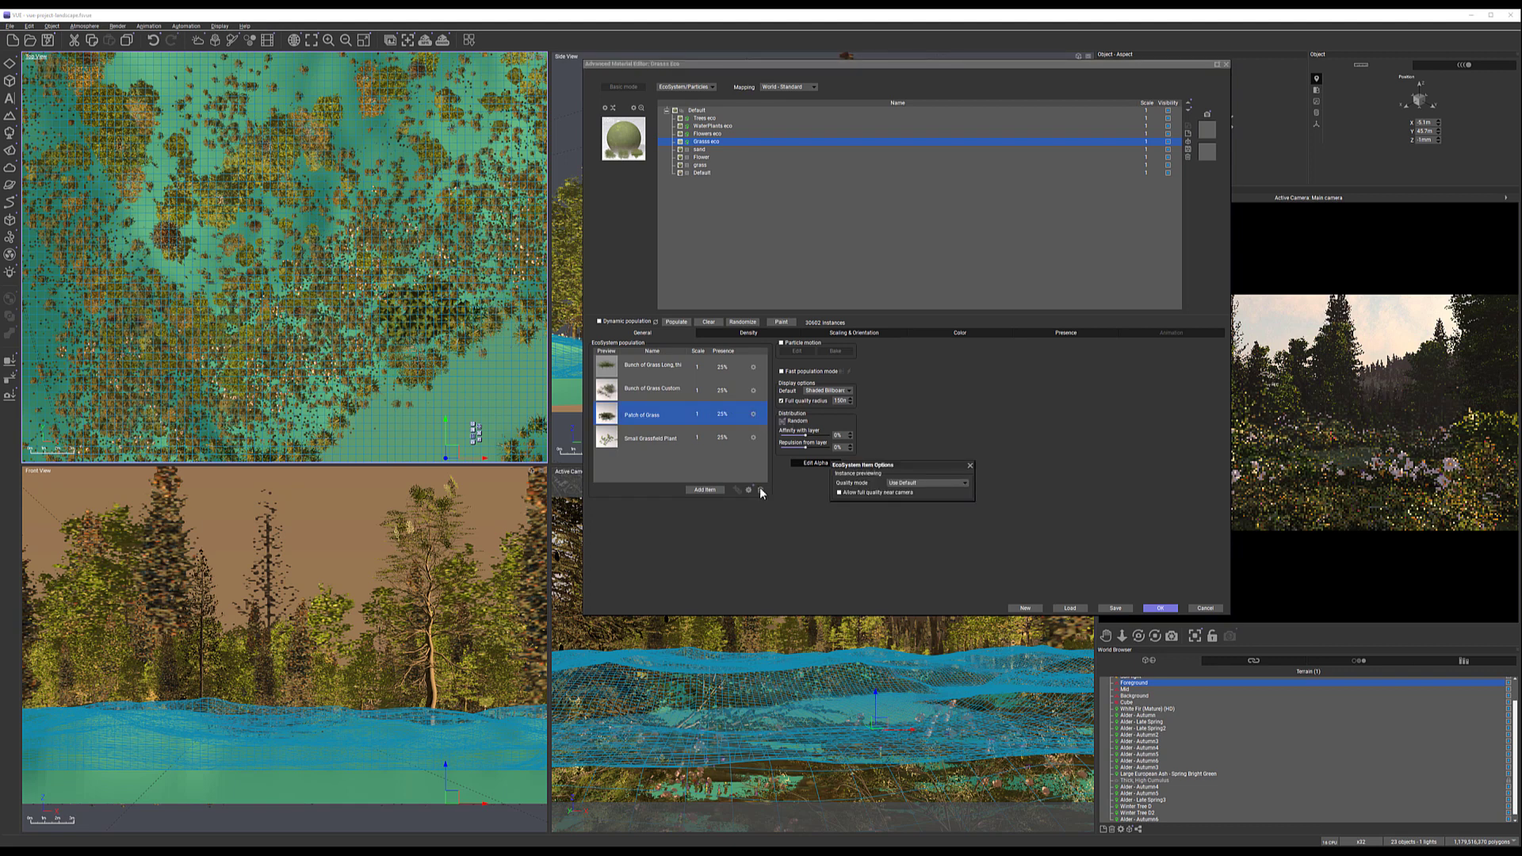
left_click(970, 466)
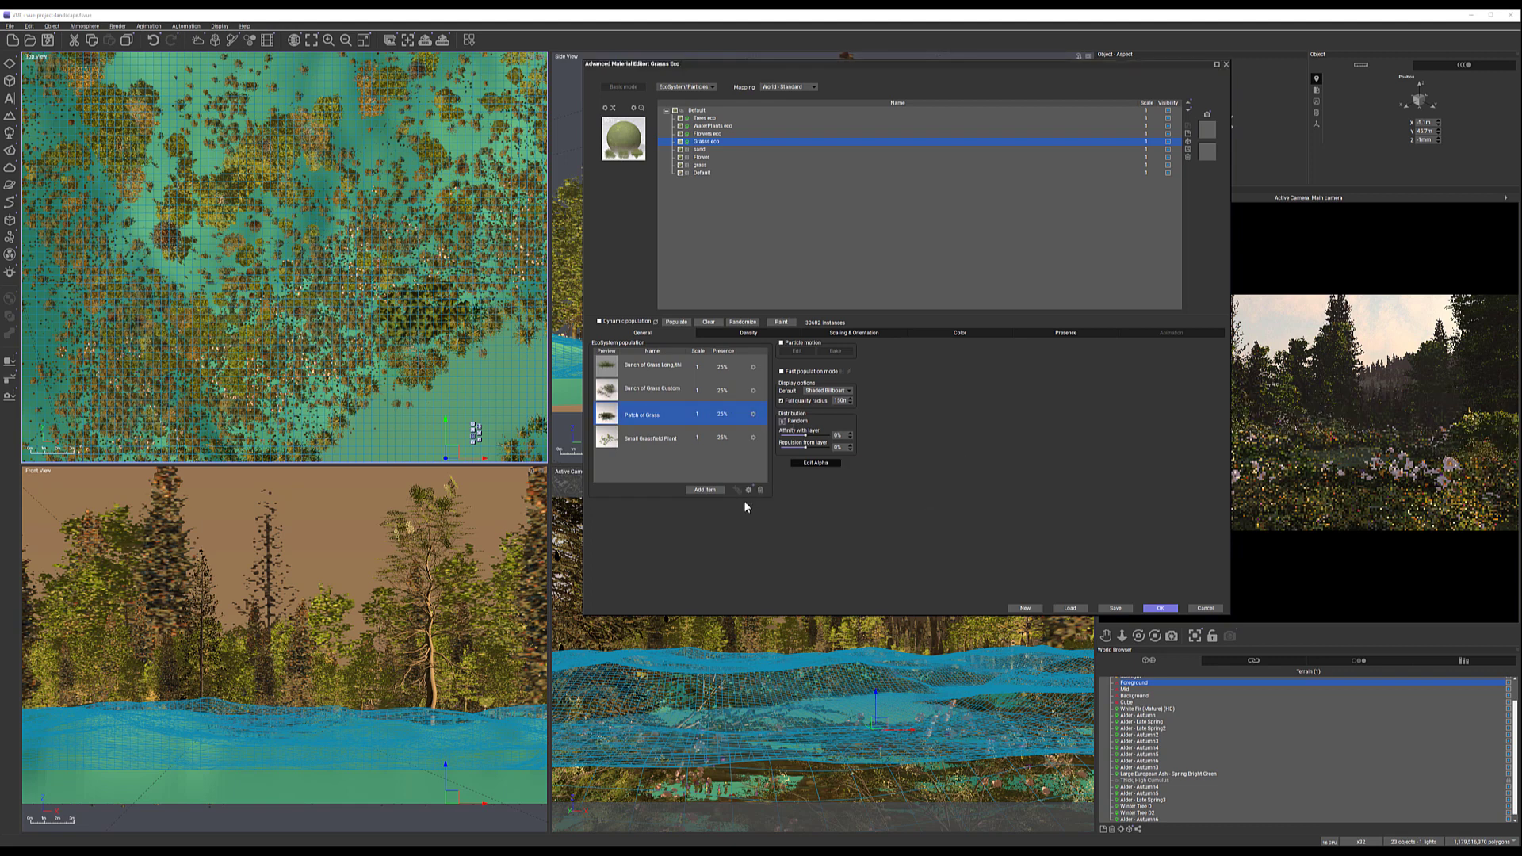
left_click(761, 490)
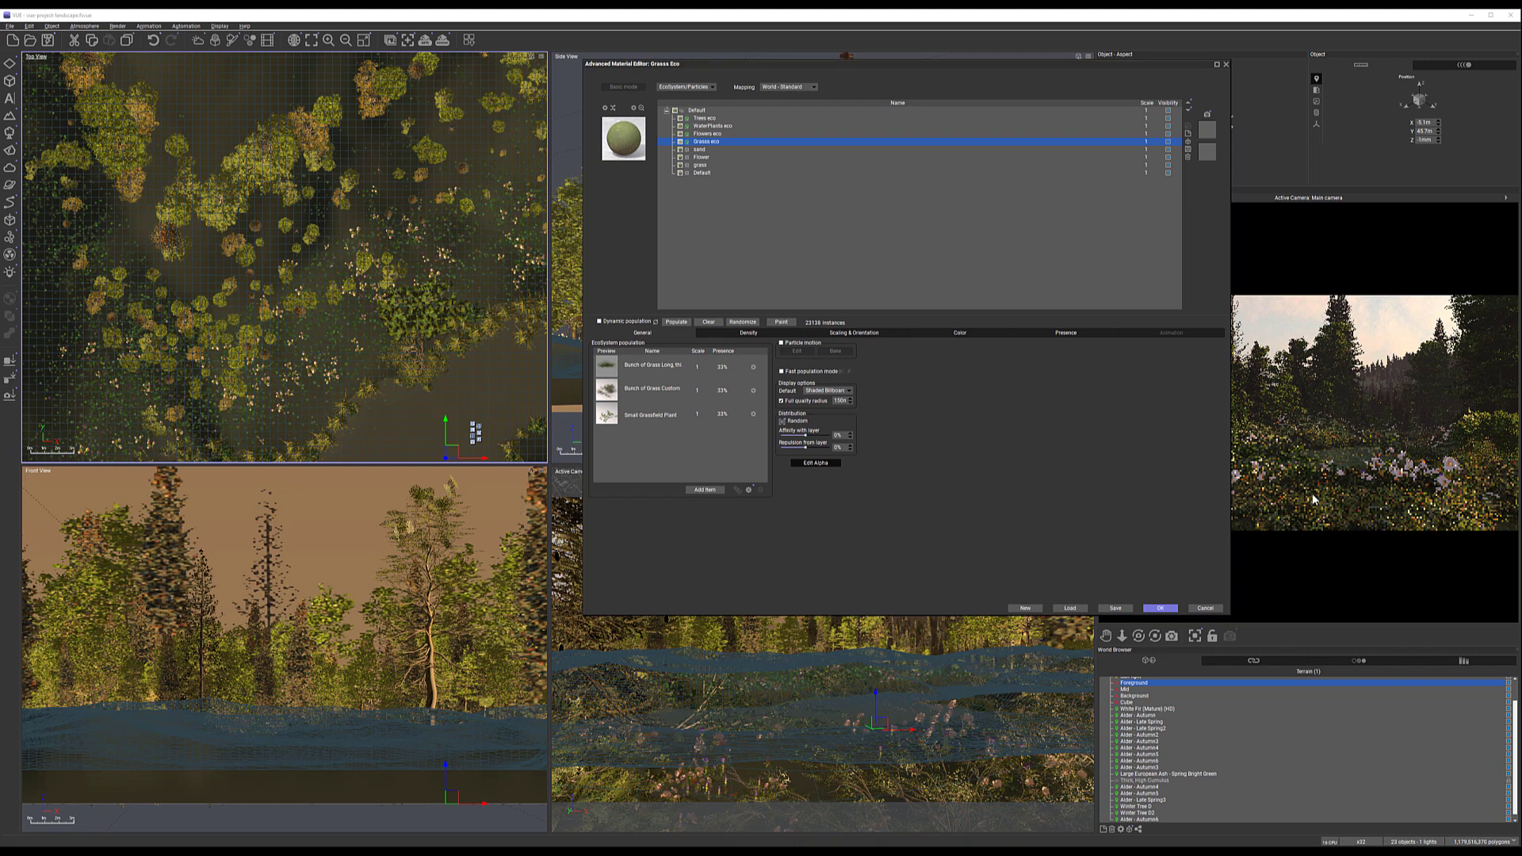
Set up the EcoPainter's paint brush for the grass layer with scale 1, no density limit, a larger radius and slightly higher flow
right_click_drag(461, 349, 462, 133)
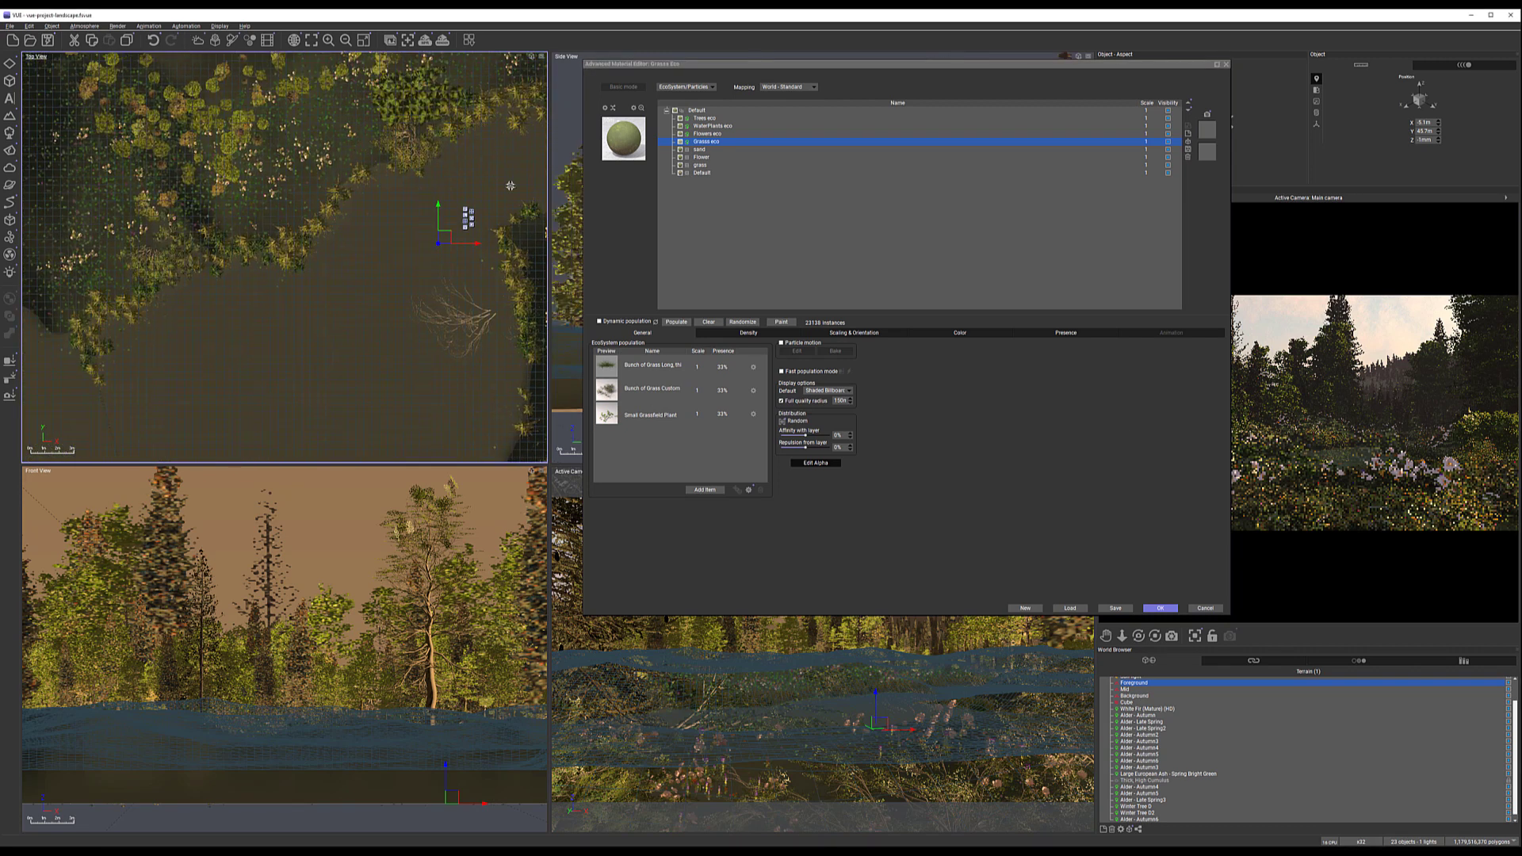
left_click(781, 322)
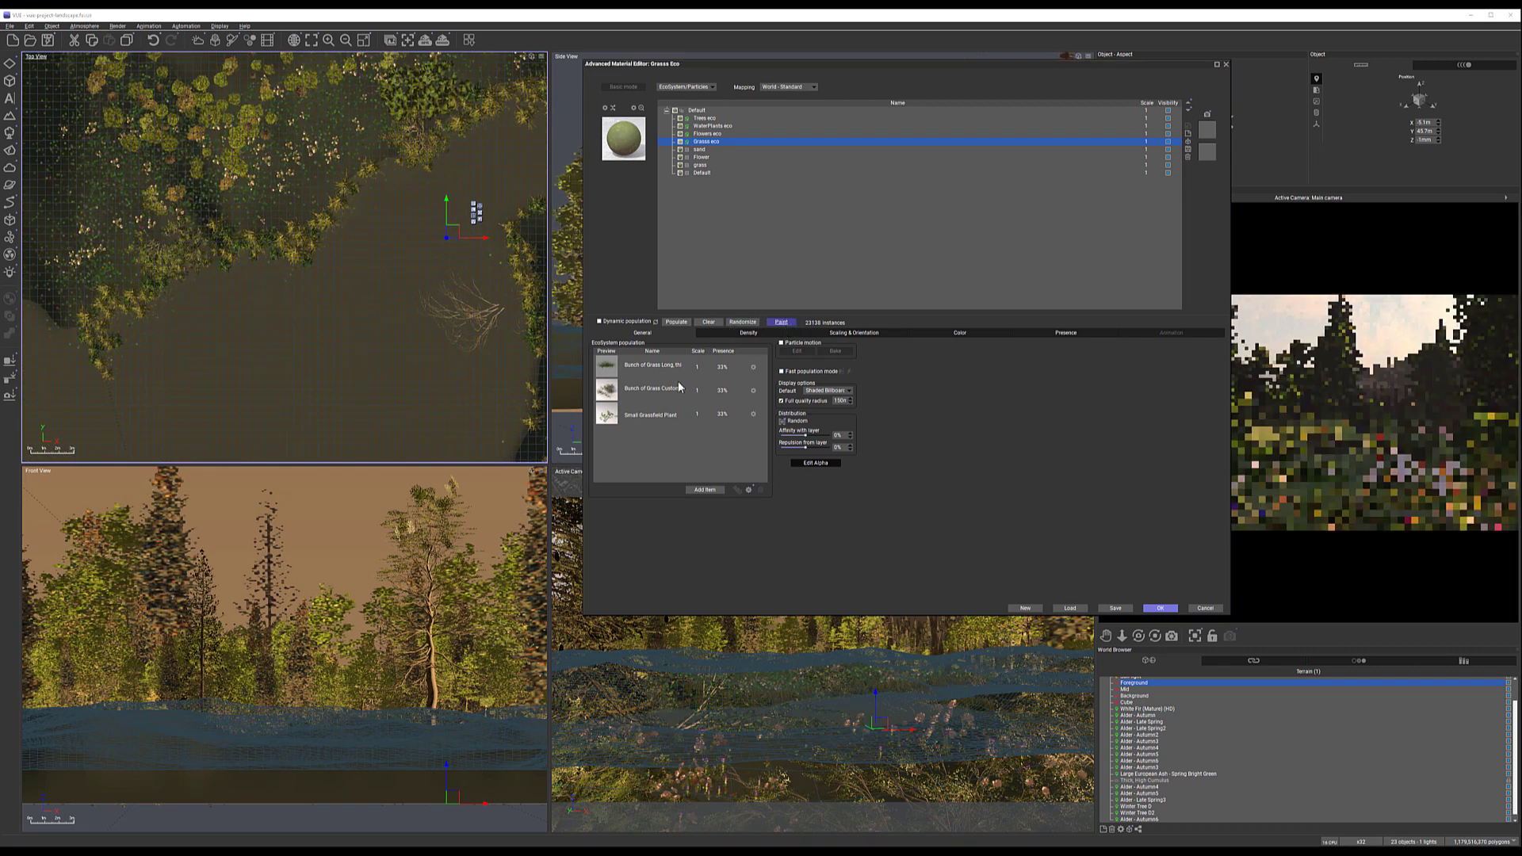
right_click_drag(422, 172, 383, 409)
left_click_drag(775, 22, 898, 35)
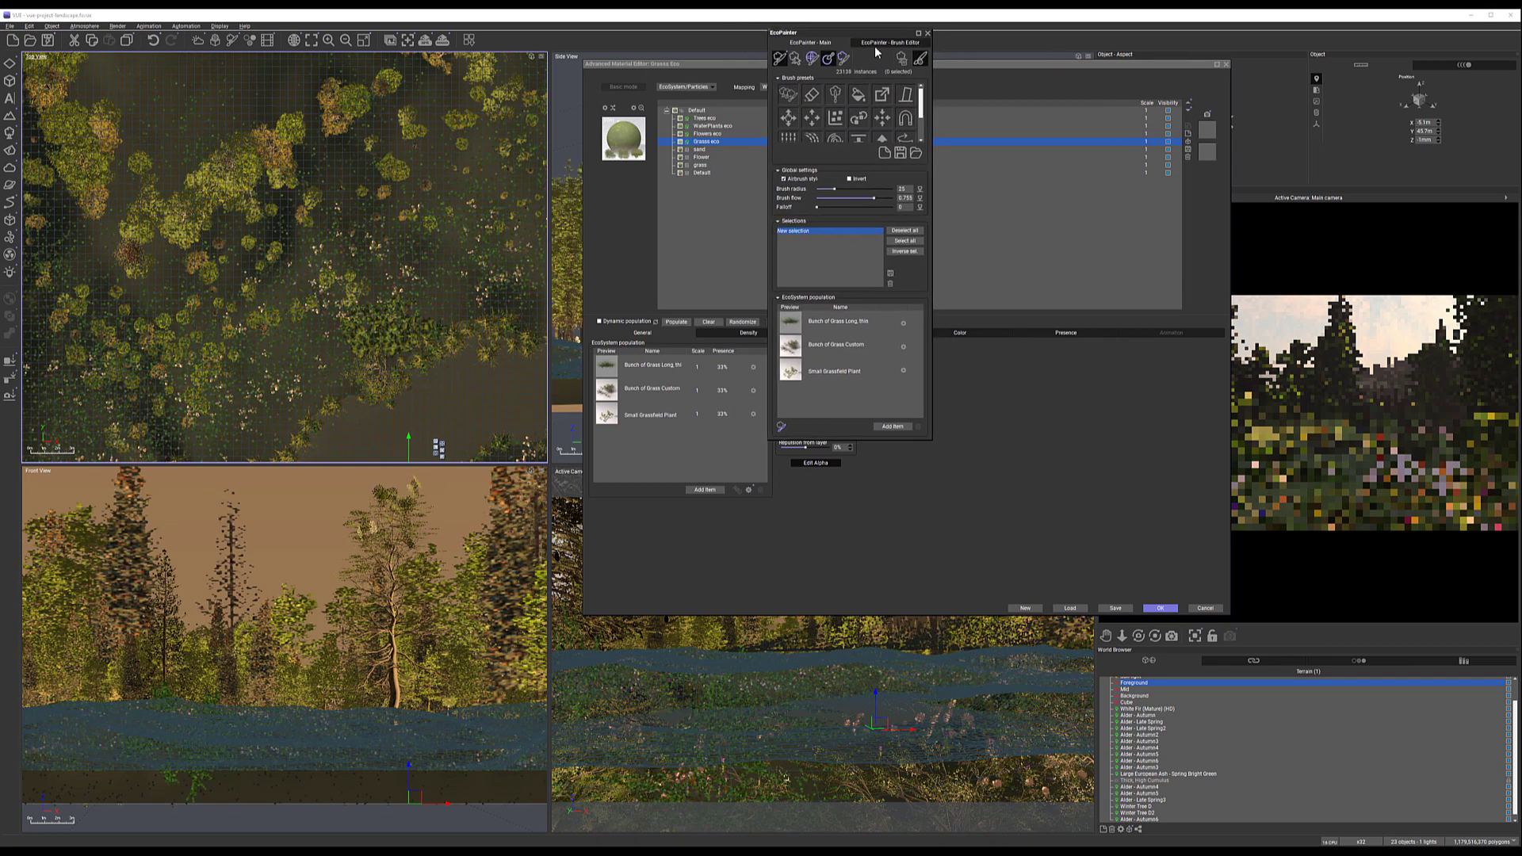
left_click(788, 94)
left_click(779, 229)
mouse_move(862, 218)
left_mouse_down()
mouse_move(878, 219)
mouse_move(861, 220)
left_mouse_up()
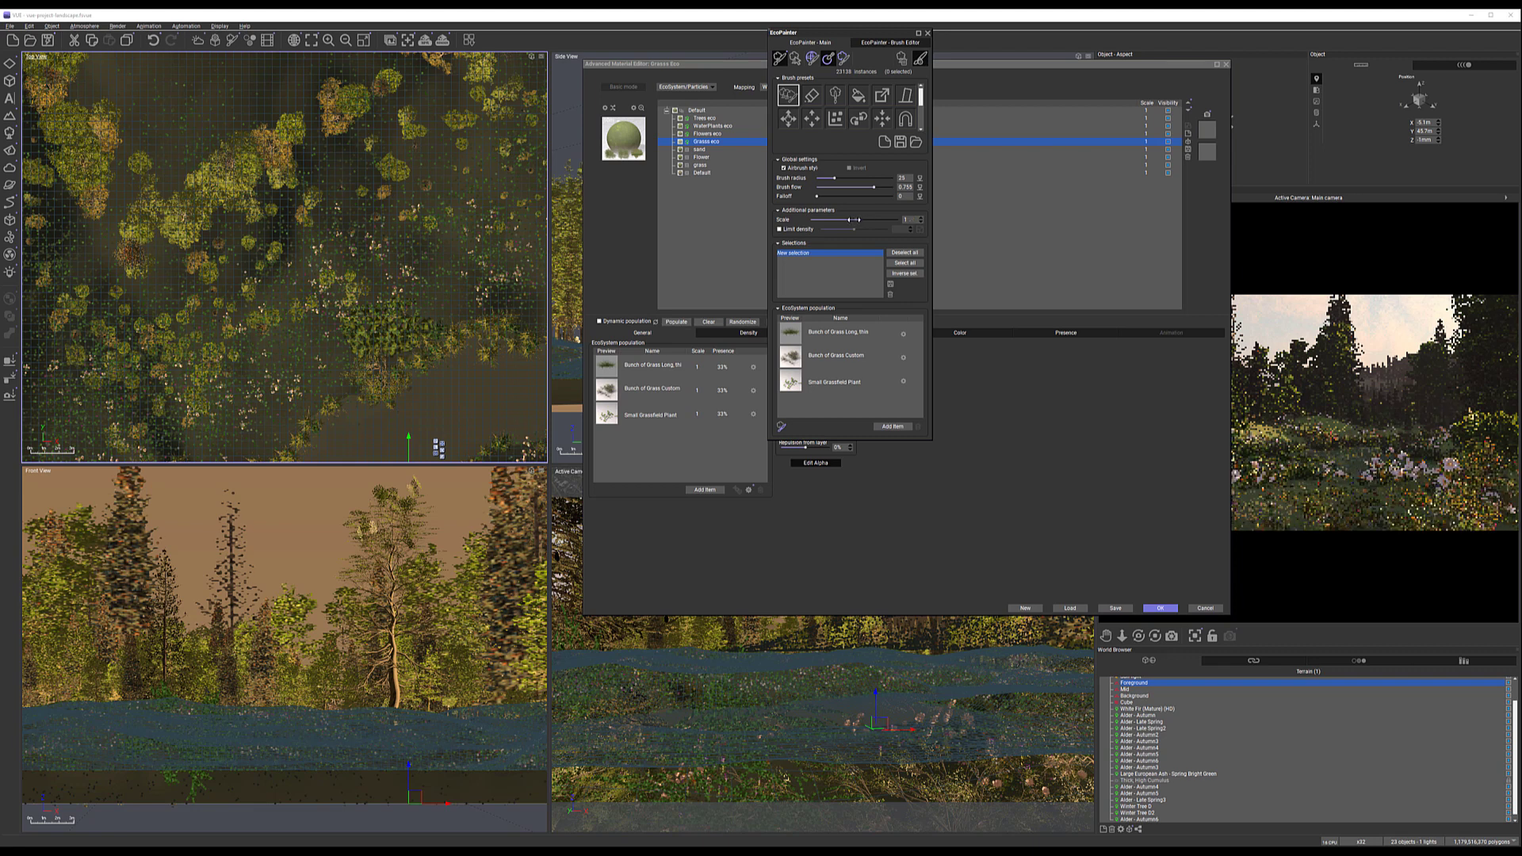
left_click(857, 177)
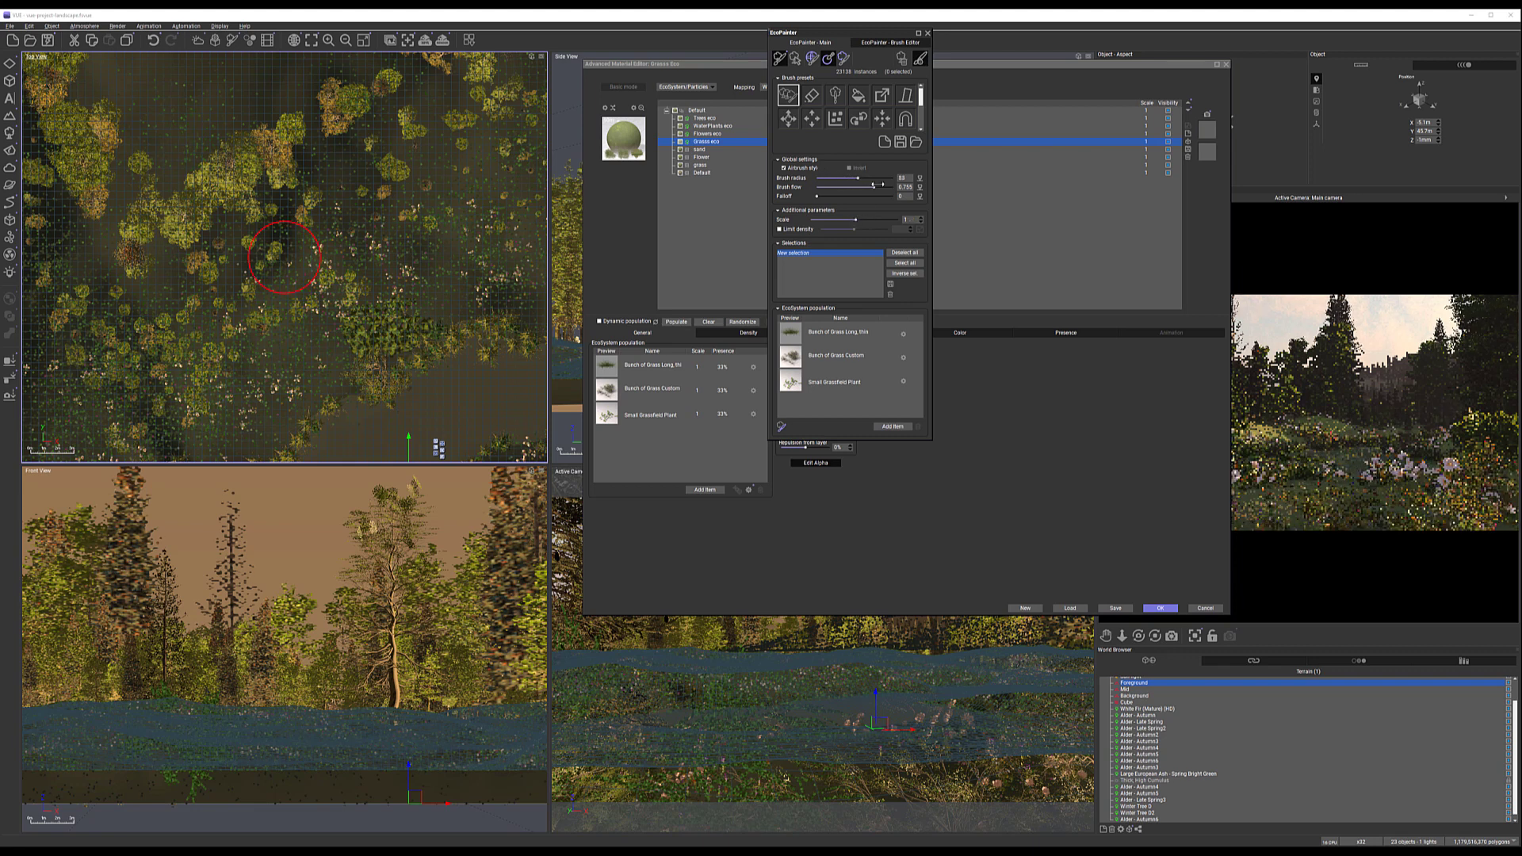
left_click_drag(880, 183, 883, 184)
Paint additional grass over the clearing and among the trees on the far bank of the lake
left_click(345, 285)
left_click_drag(345, 285, 315, 315)
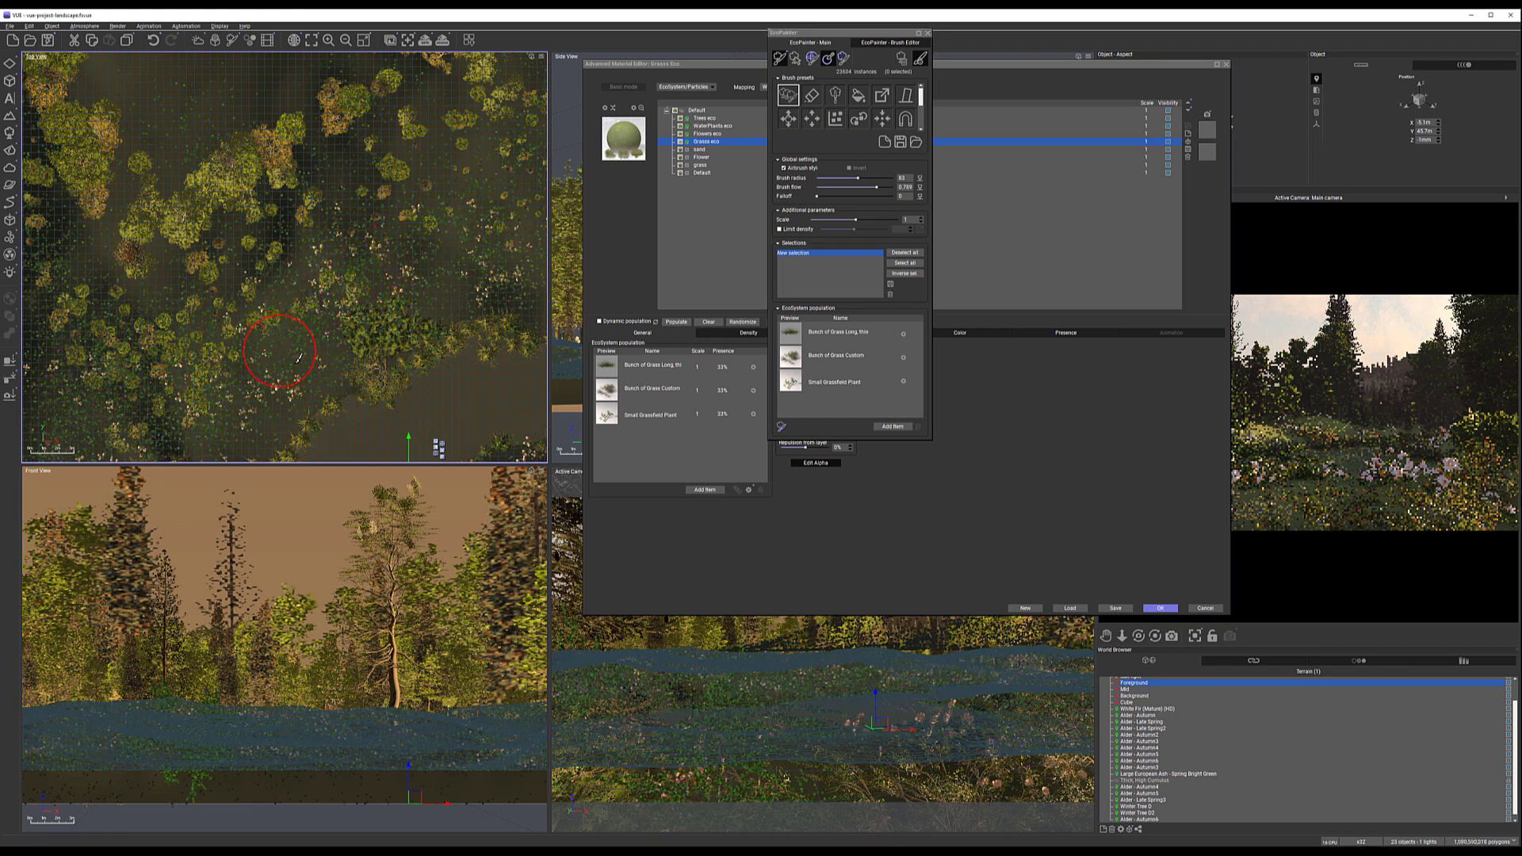
mouse_move(294, 259)
left_mouse_down()
mouse_move(325, 229)
mouse_move(448, 255)
mouse_move(445, 278)
left_mouse_up()
mouse_move(435, 209)
left_mouse_down()
mouse_move(416, 225)
mouse_move(372, 208)
mouse_move(305, 231)
mouse_move(227, 383)
mouse_move(207, 268)
mouse_move(376, 188)
mouse_move(472, 197)
left_mouse_up()
mouse_move(490, 144)
left_mouse_down()
mouse_move(352, 168)
mouse_move(289, 268)
left_mouse_up()
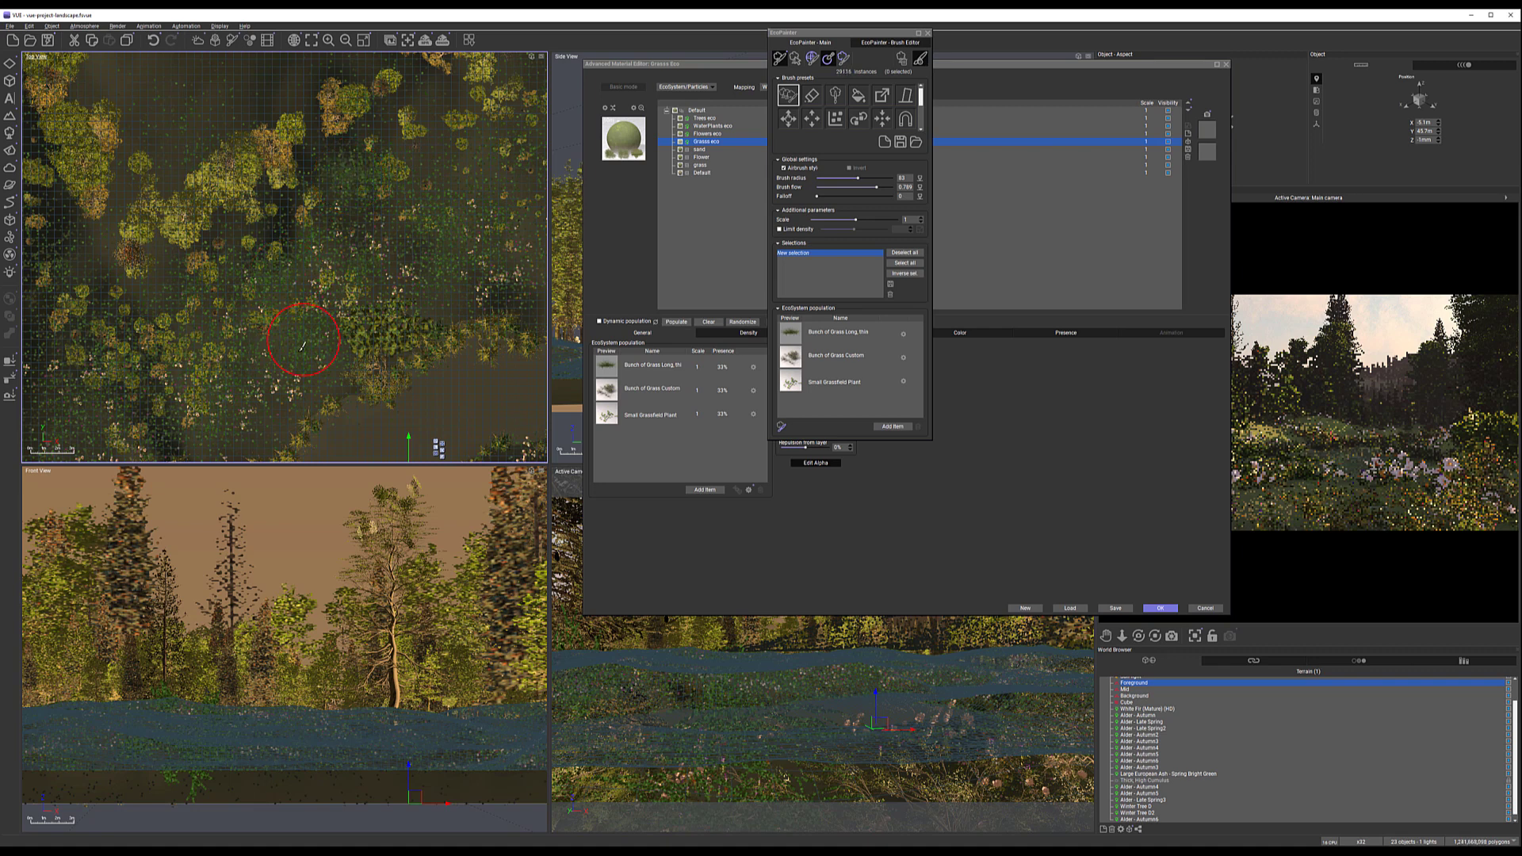
mouse_move(269, 386)
left_mouse_down()
mouse_move(245, 421)
mouse_move(285, 381)
left_mouse_up()
left_click_drag(492, 280, 496, 279)
Paint dense grass around the shrubs and flowers in the plant cluster nearest the camera
right_click_drag(408, 350, 462, 29)
scroll(344, 369, "up", 5)
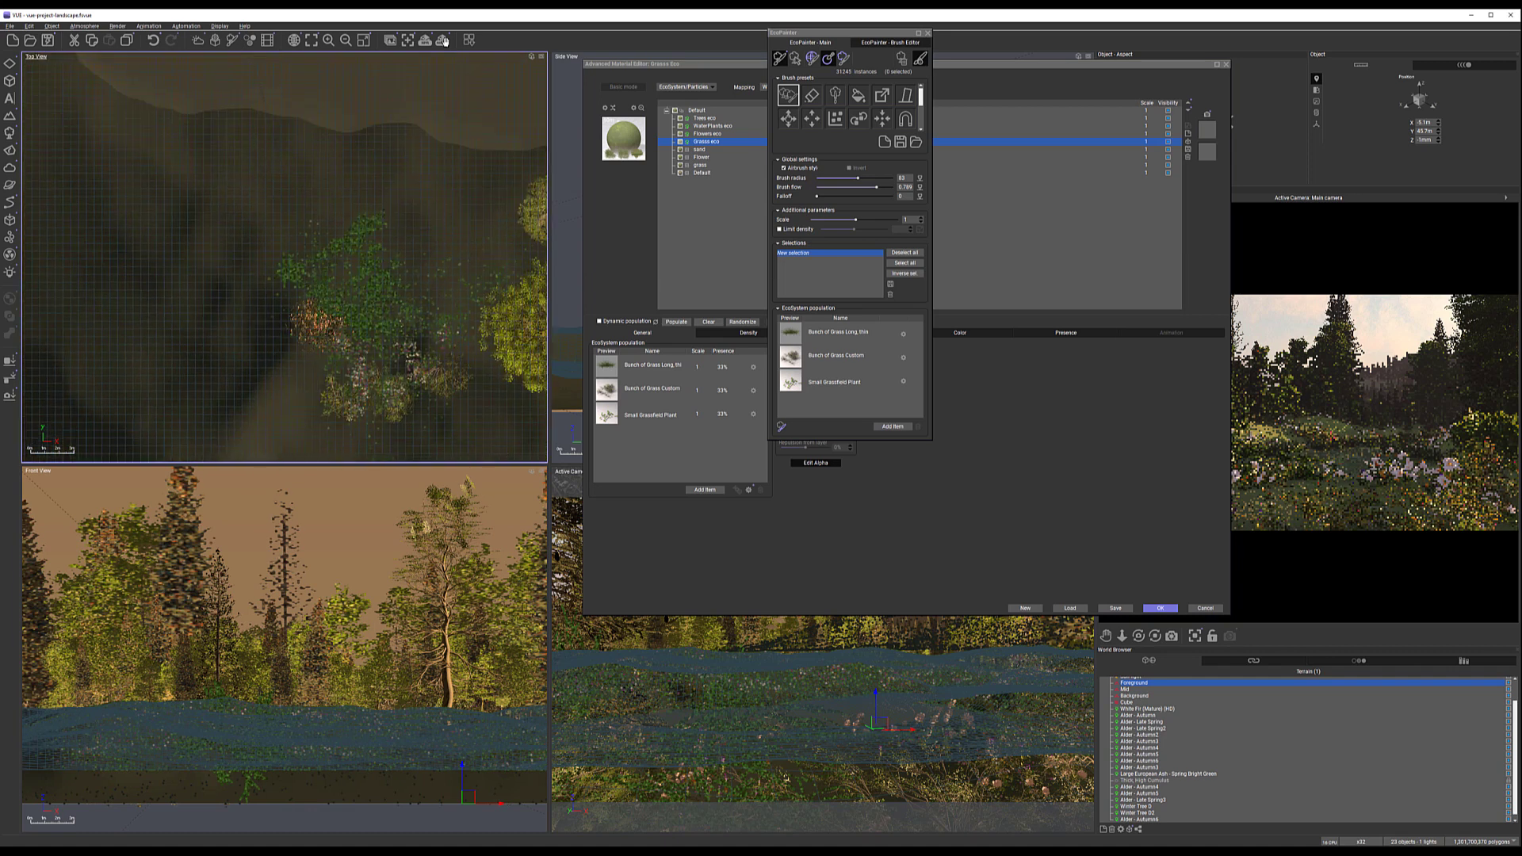
mouse_move(369, 342)
left_mouse_down()
mouse_move(330, 353)
mouse_move(391, 390)
mouse_move(391, 340)
mouse_move(307, 322)
mouse_move(263, 333)
mouse_move(389, 239)
mouse_move(440, 317)
mouse_move(478, 329)
mouse_move(380, 422)
mouse_move(285, 384)
mouse_move(547, 320)
mouse_move(486, 306)
mouse_move(496, 296)
mouse_move(401, 221)
mouse_move(490, 193)
mouse_move(508, 352)
mouse_move(420, 267)
mouse_move(311, 302)
mouse_move(260, 276)
mouse_move(269, 404)
mouse_move(282, 384)
mouse_move(244, 407)
mouse_move(216, 379)
mouse_move(304, 319)
left_mouse_up()
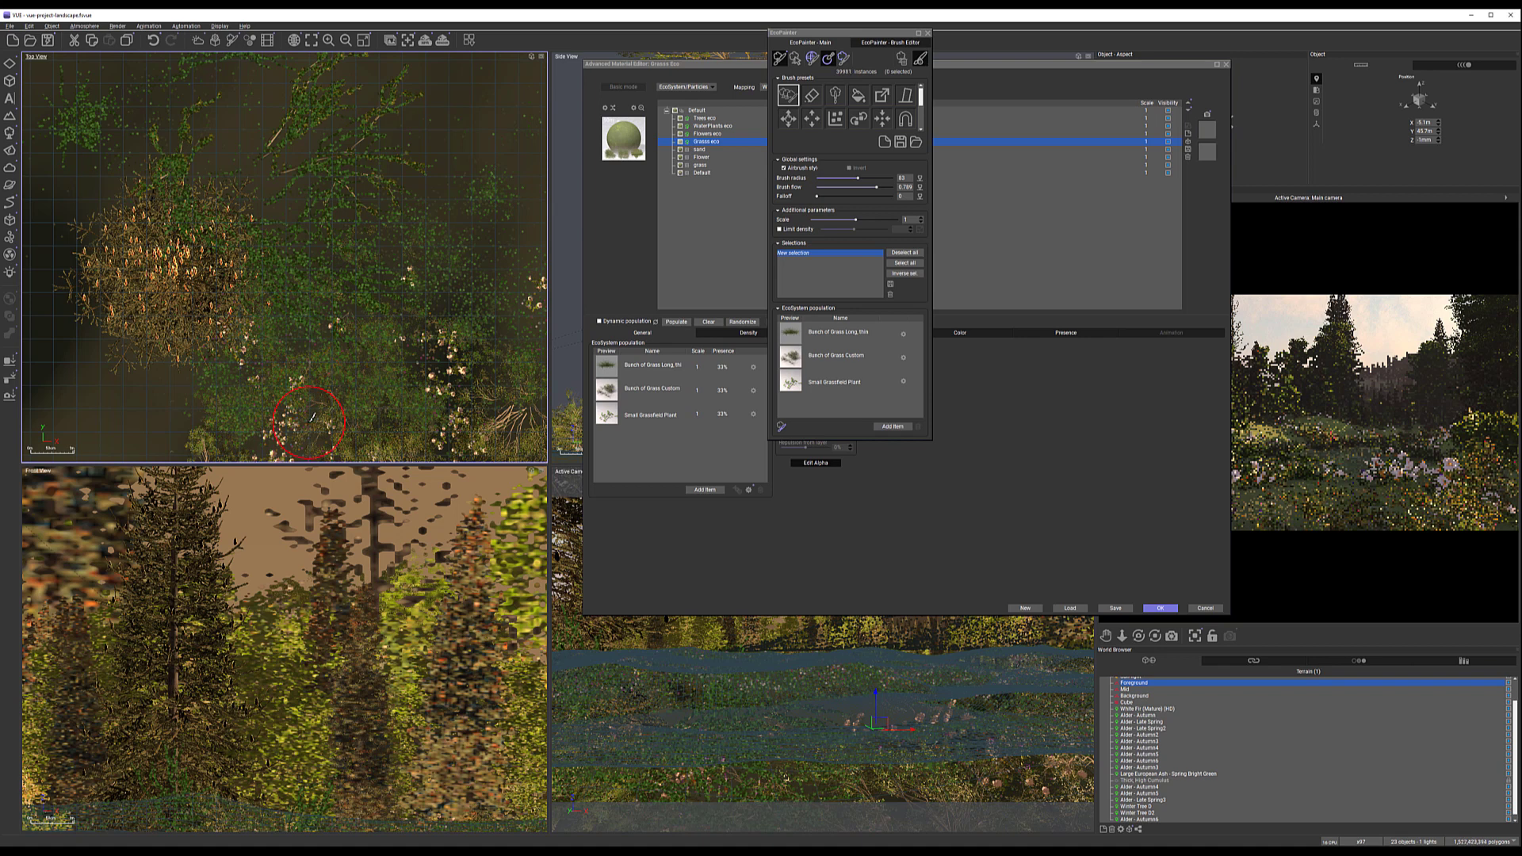
left_click_drag(313, 417, 451, 329)
right_click_drag(446, 369, 426, 253)
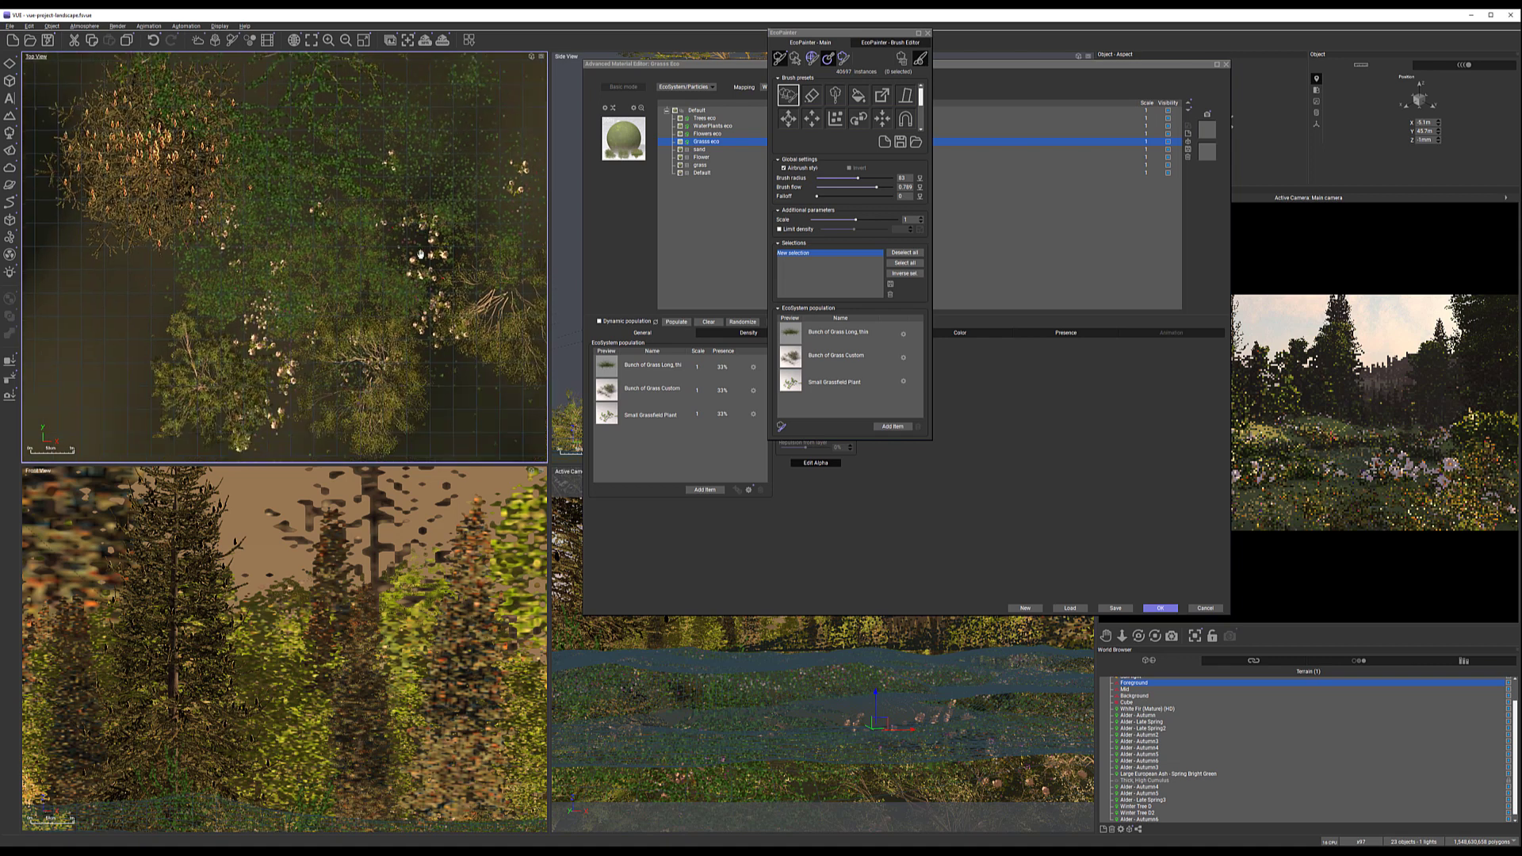
mouse_move(376, 316)
left_mouse_down()
mouse_move(444, 355)
mouse_move(405, 193)
mouse_move(360, 145)
mouse_move(452, 166)
mouse_move(460, 208)
mouse_move(487, 230)
left_mouse_up()
left_click_drag(484, 288, 481, 286)
Extend the painted grass around the edges of the near plant cluster and beneath its leafy branches
middle_click_drag(341, 232, 443, 294)
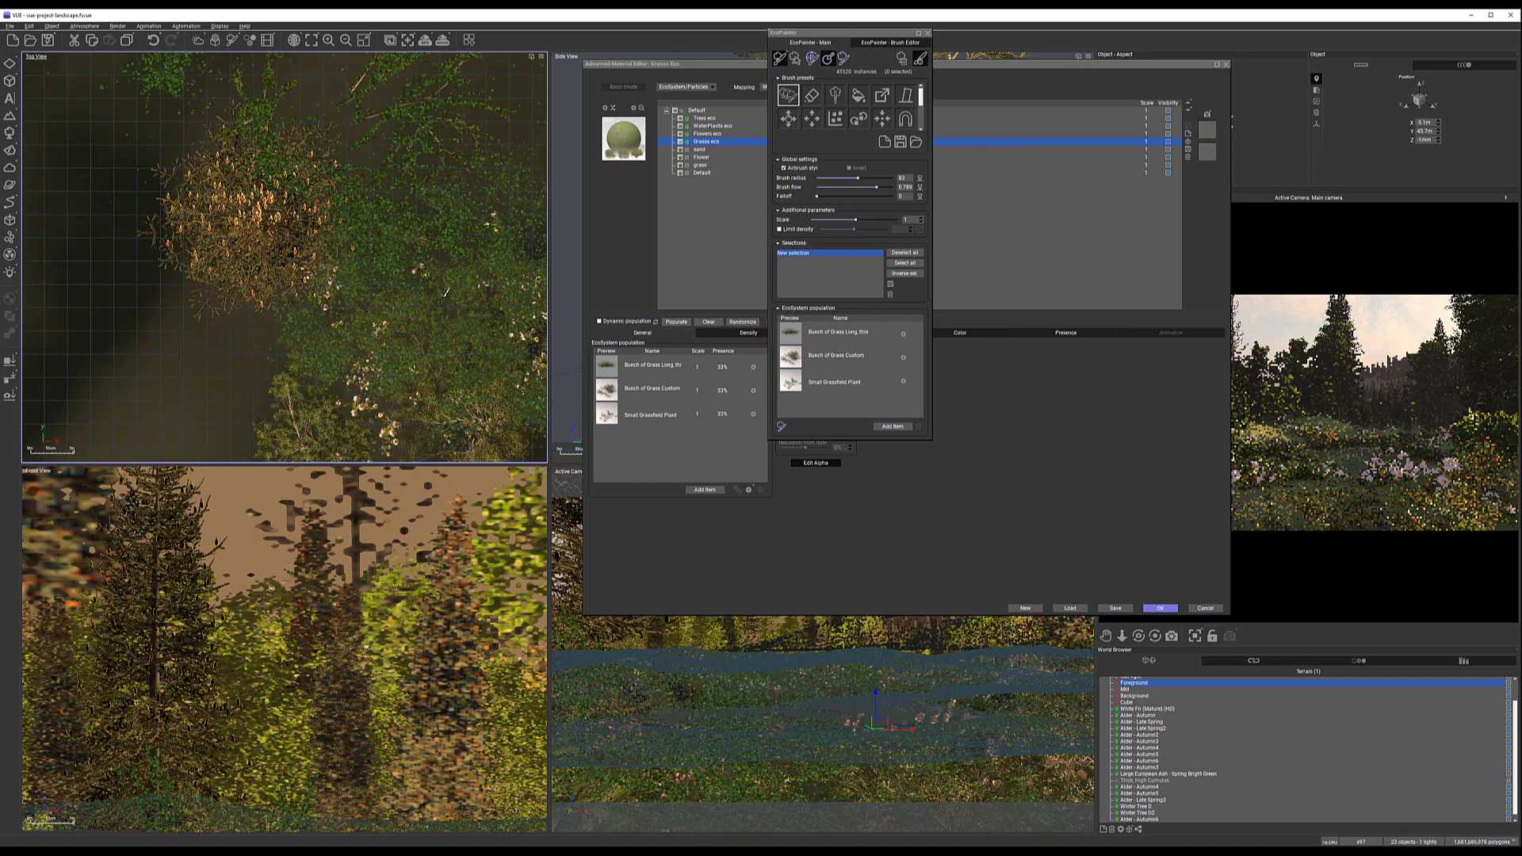
mouse_move(365, 394)
left_mouse_down()
mouse_move(389, 424)
mouse_move(384, 408)
left_mouse_up()
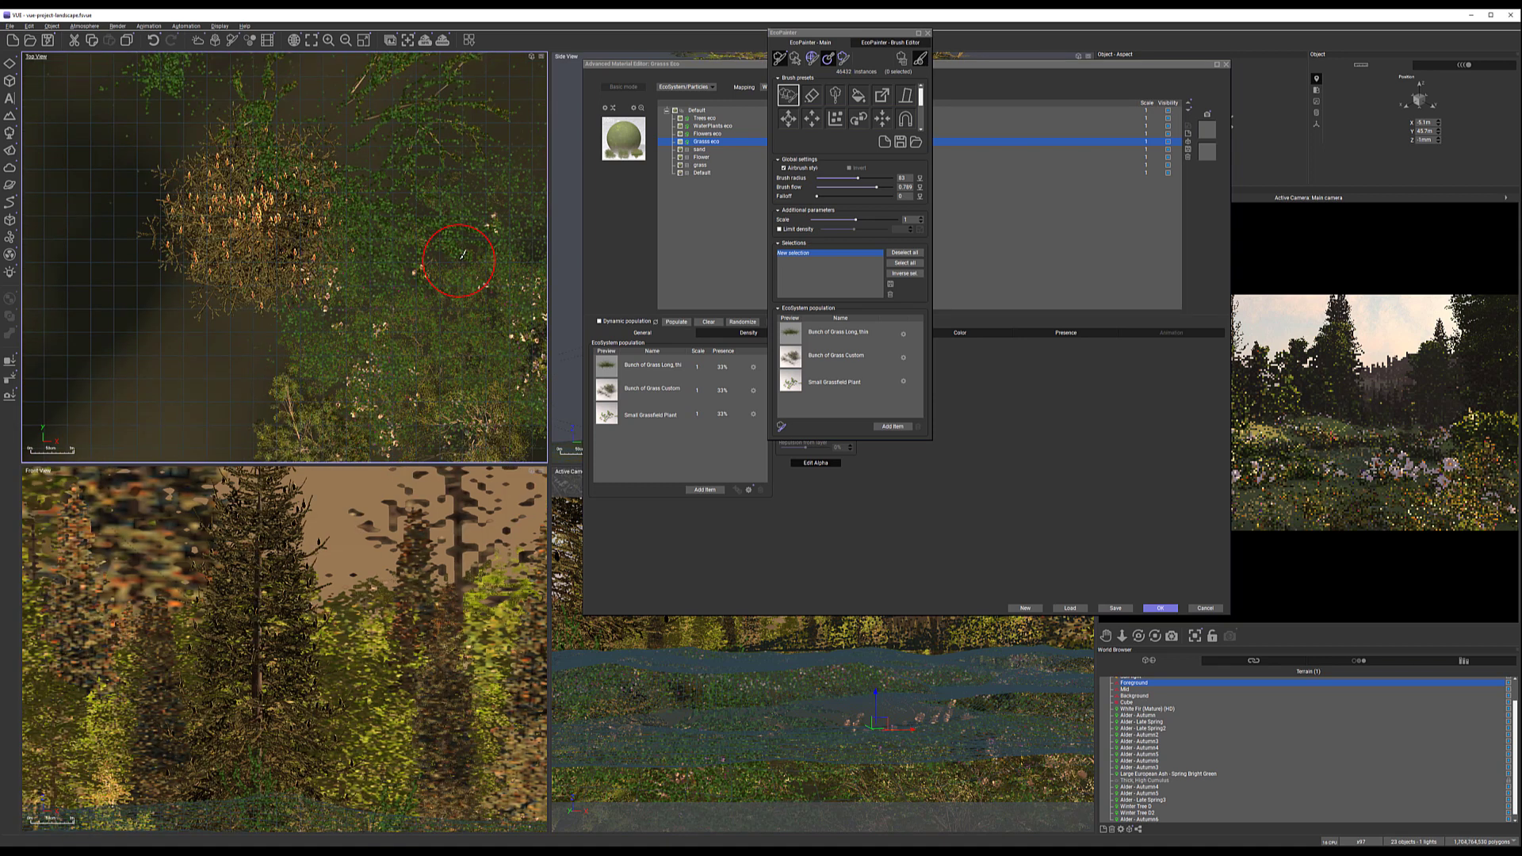
mouse_move(464, 231)
middle_mouse_down()
mouse_move(425, 247)
mouse_move(301, 440)
middle_mouse_up()
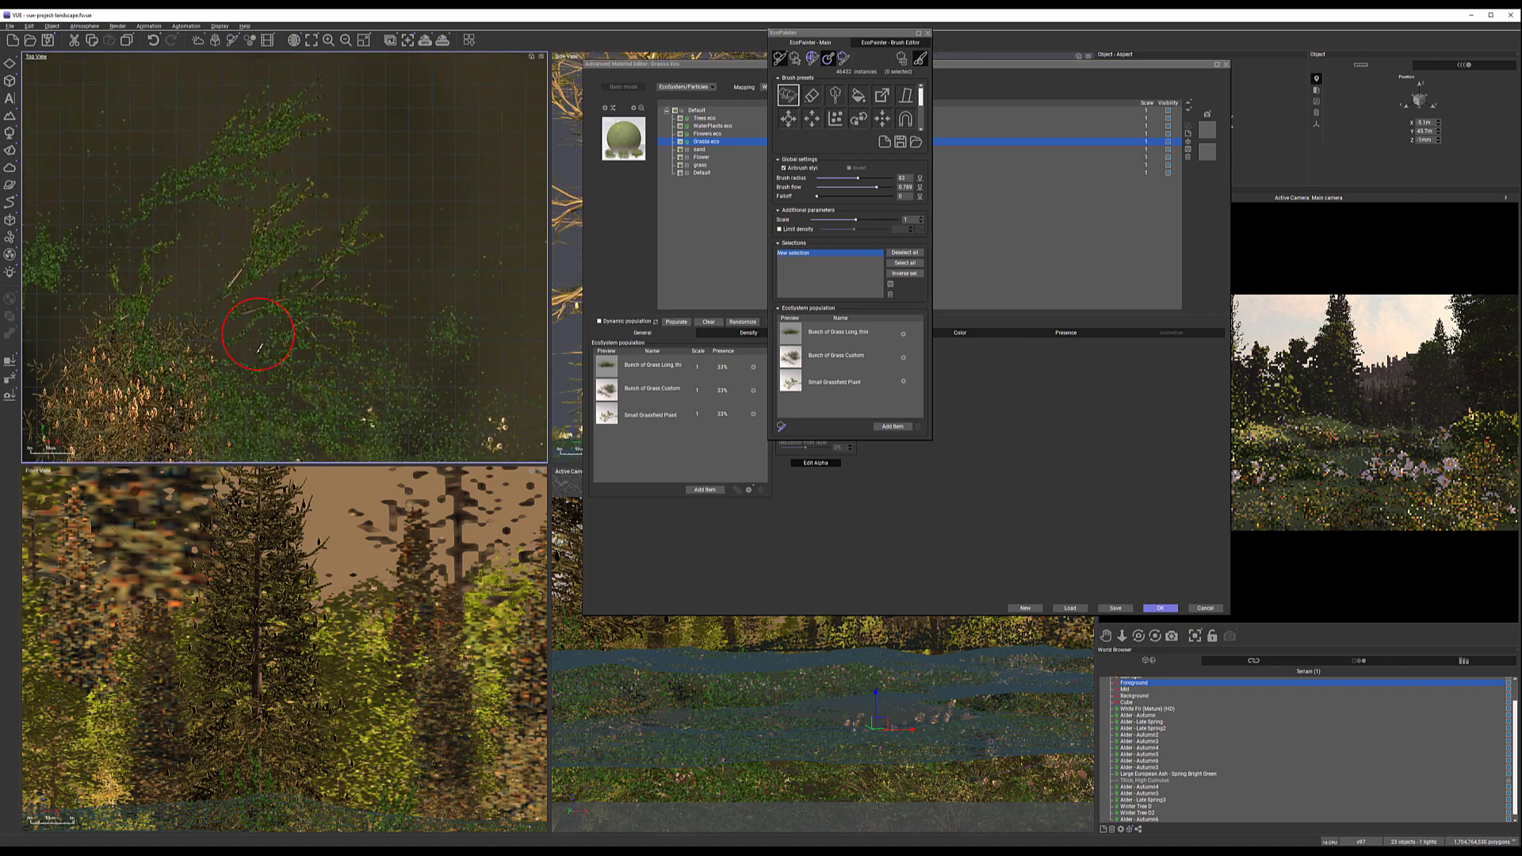
left_click_drag(261, 354, 243, 329)
mouse_move(418, 342)
left_mouse_down()
mouse_move(460, 359)
mouse_move(470, 403)
mouse_move(506, 405)
left_mouse_up()
right_click_drag(453, 370, 310, 256)
mouse_move(340, 288)
left_mouse_down()
mouse_move(355, 289)
mouse_move(366, 233)
left_mouse_up()
Paint grass along the lakeshore beside the bare fallen tree, filling the ground between the reeds and the trees
scroll(441, 208, "down", 3)
right_click_drag(508, 125, 302, 434)
right_click_drag(435, 199, 292, 367)
mouse_move(407, 263)
left_mouse_down()
mouse_move(377, 361)
mouse_move(406, 255)
mouse_move(439, 225)
mouse_move(459, 252)
mouse_move(406, 188)
mouse_move(415, 156)
mouse_move(445, 132)
mouse_move(473, 183)
mouse_move(514, 190)
mouse_move(493, 106)
left_mouse_up()
middle_click_drag(396, 115, 415, 342)
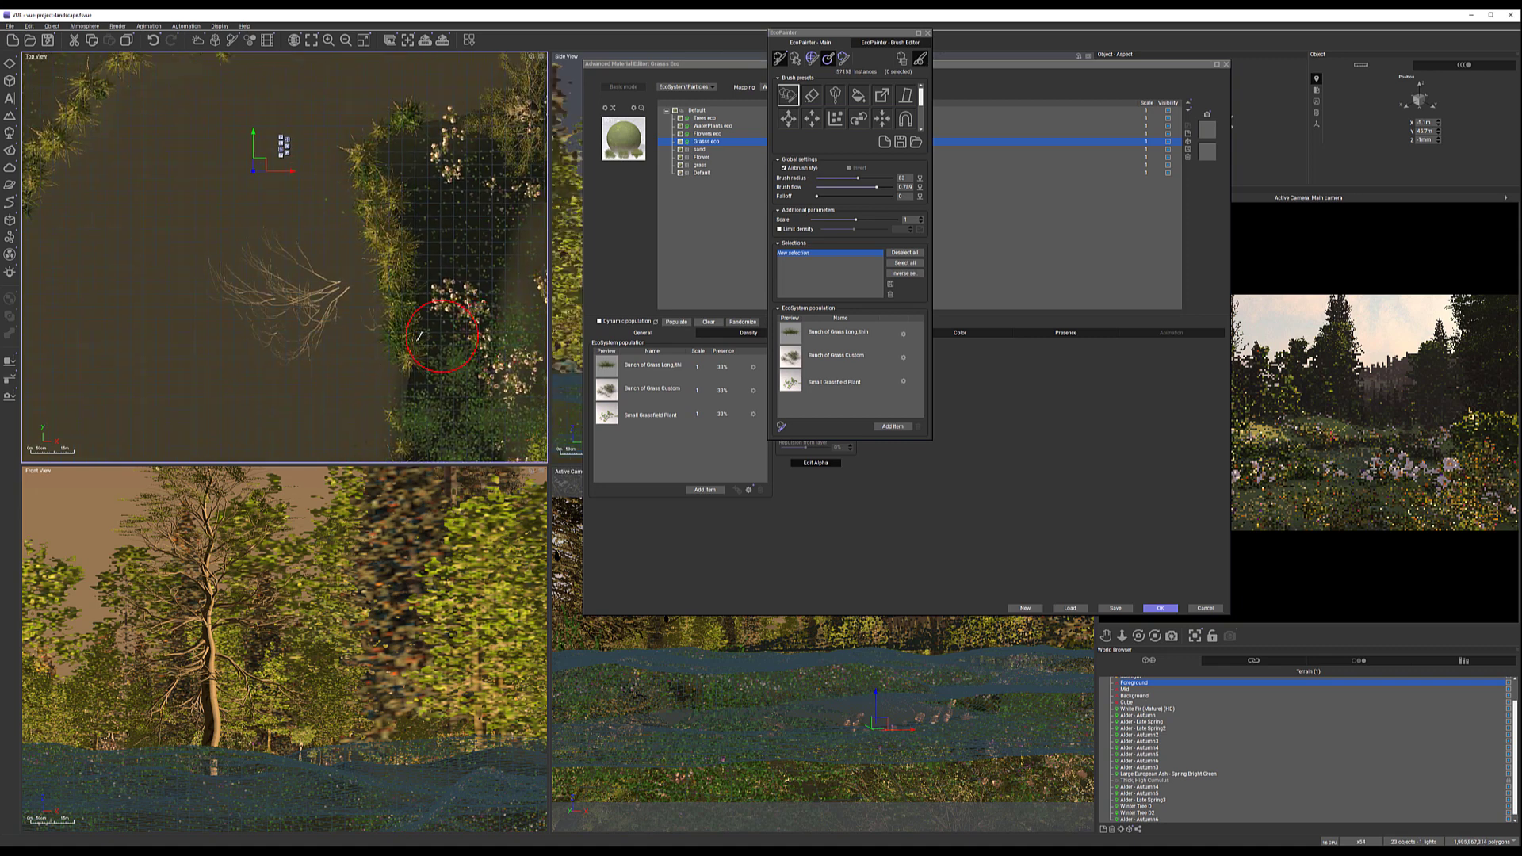
mouse_move(419, 337)
left_mouse_down()
mouse_move(456, 321)
mouse_move(447, 214)
mouse_move(404, 164)
mouse_move(436, 137)
mouse_move(424, 260)
mouse_move(508, 273)
mouse_move(493, 269)
mouse_move(504, 275)
mouse_move(495, 217)
mouse_move(486, 239)
left_mouse_up()
mouse_move(486, 240)
right_mouse_down()
mouse_move(415, 264)
mouse_move(362, 172)
right_mouse_up()
left_click_drag(453, 267, 430, 228)
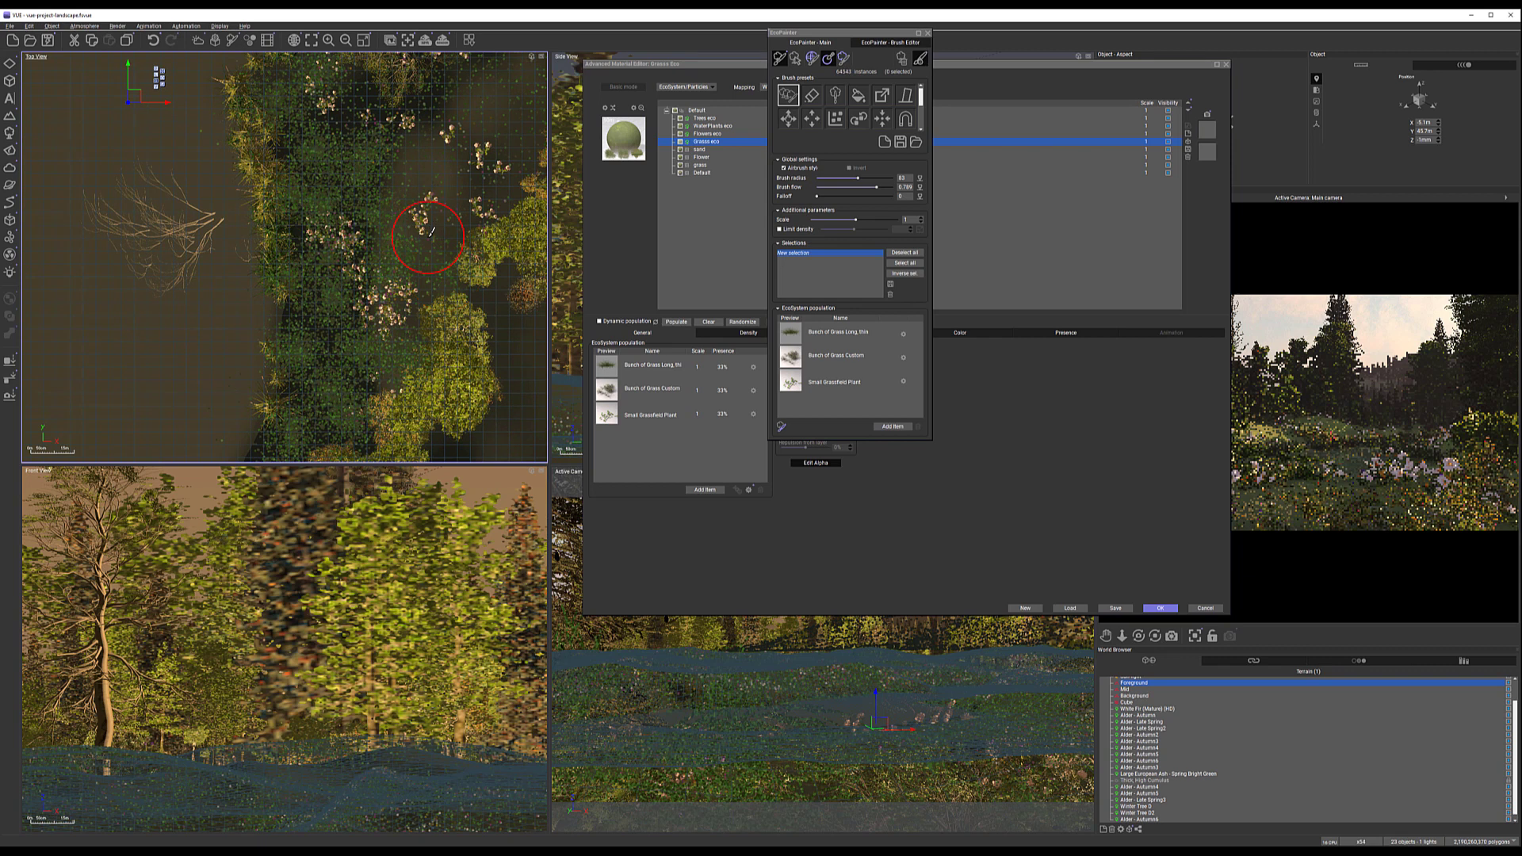
Enlarge the brush radius, raise its flow to about 0.85, and paint grass over the wooded ground behind the shore
left_click_drag(860, 180, 888, 186)
left_click_drag(448, 171, 424, 170)
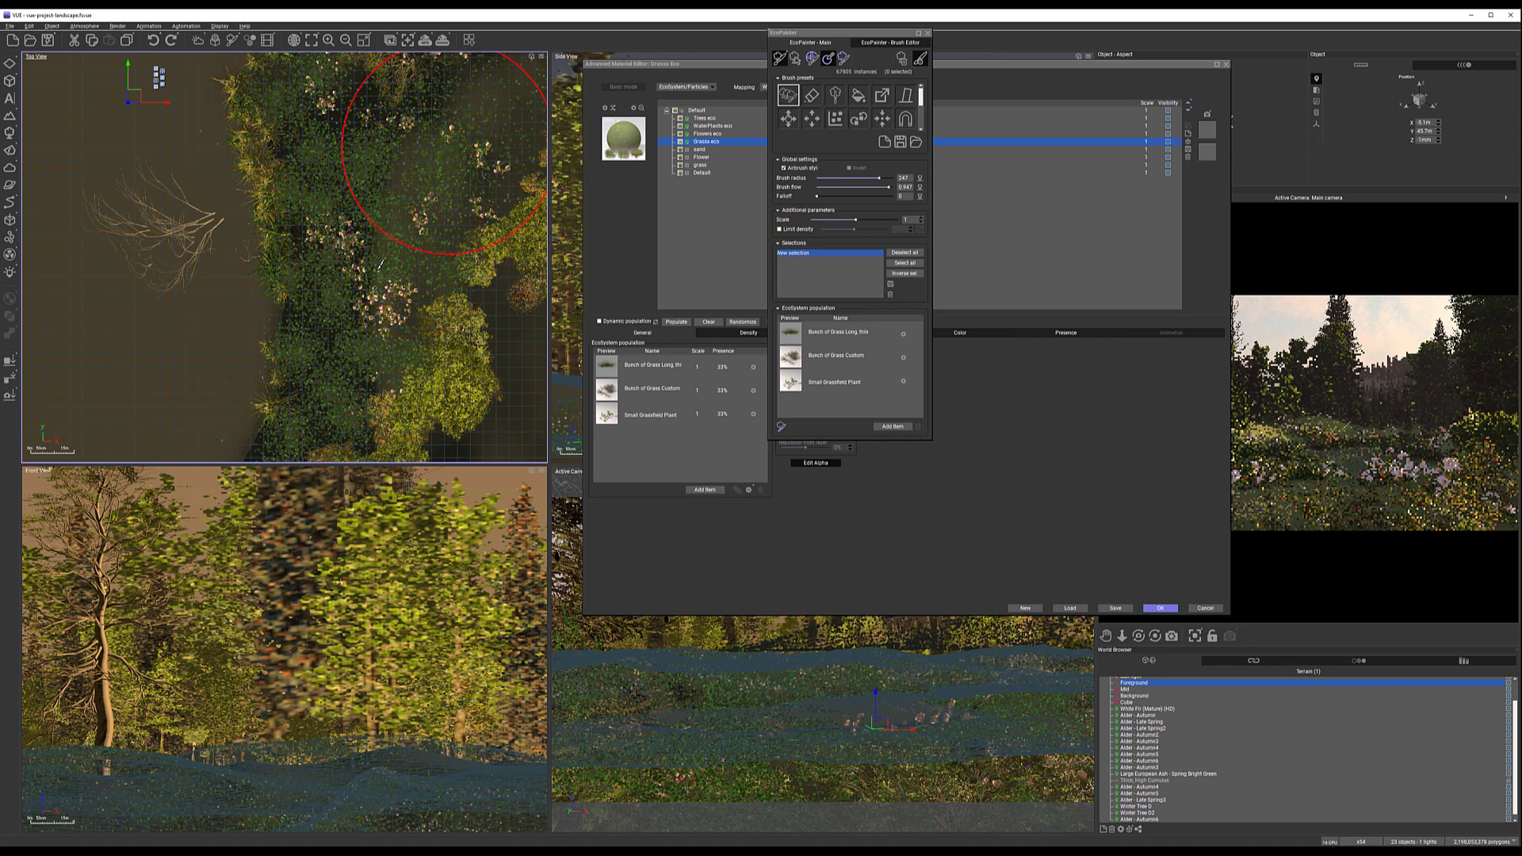
Paint grass over the wooded ground behind the lakeshore, covering the clearing around the large leafy tree
left_click(382, 310)
scroll(382, 310, "down", 7)
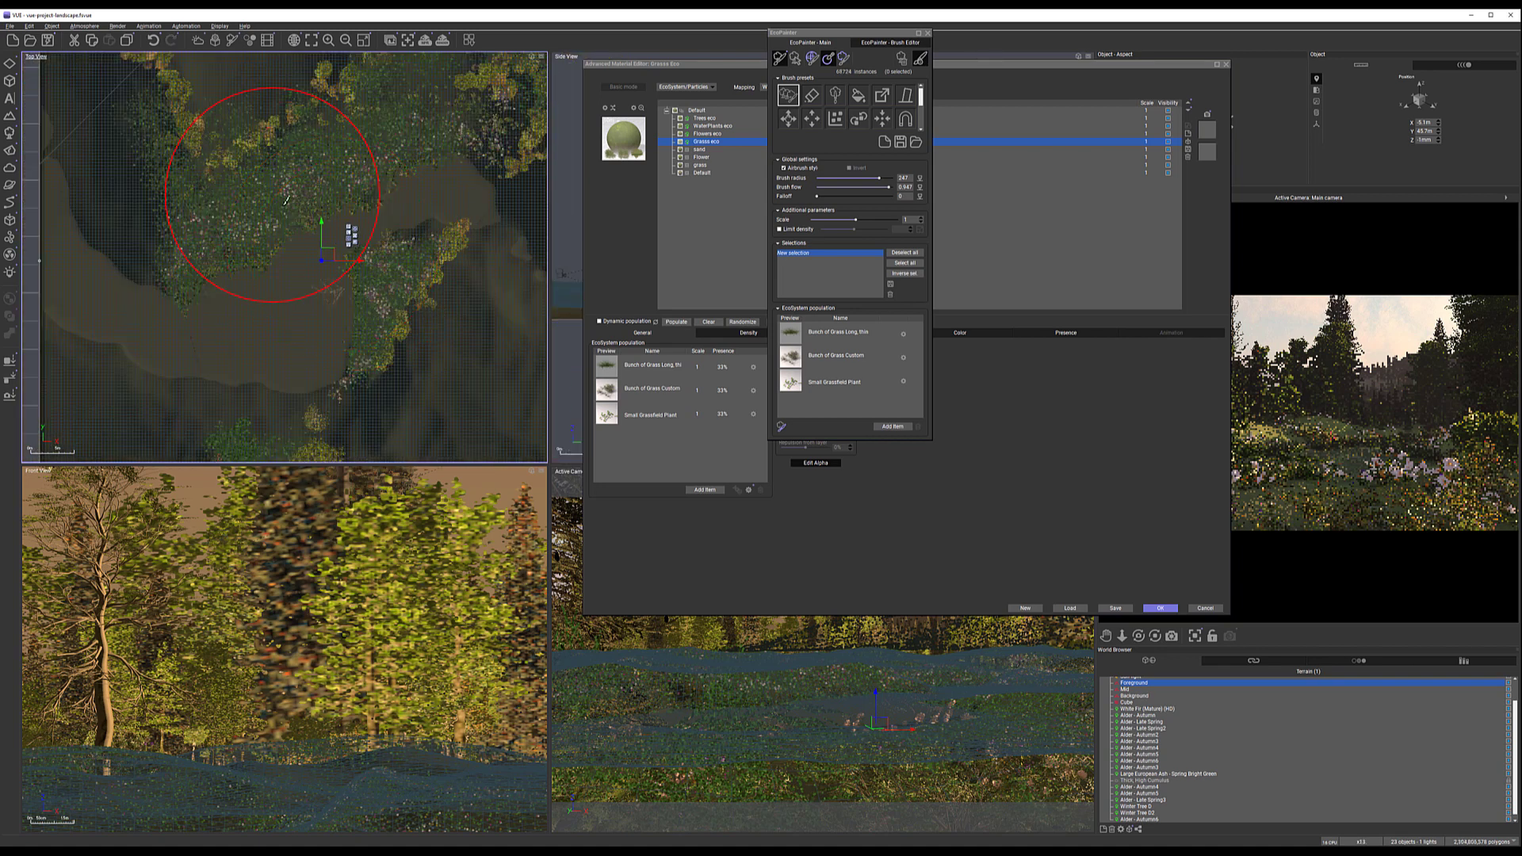
scroll(317, 154, "up", 7)
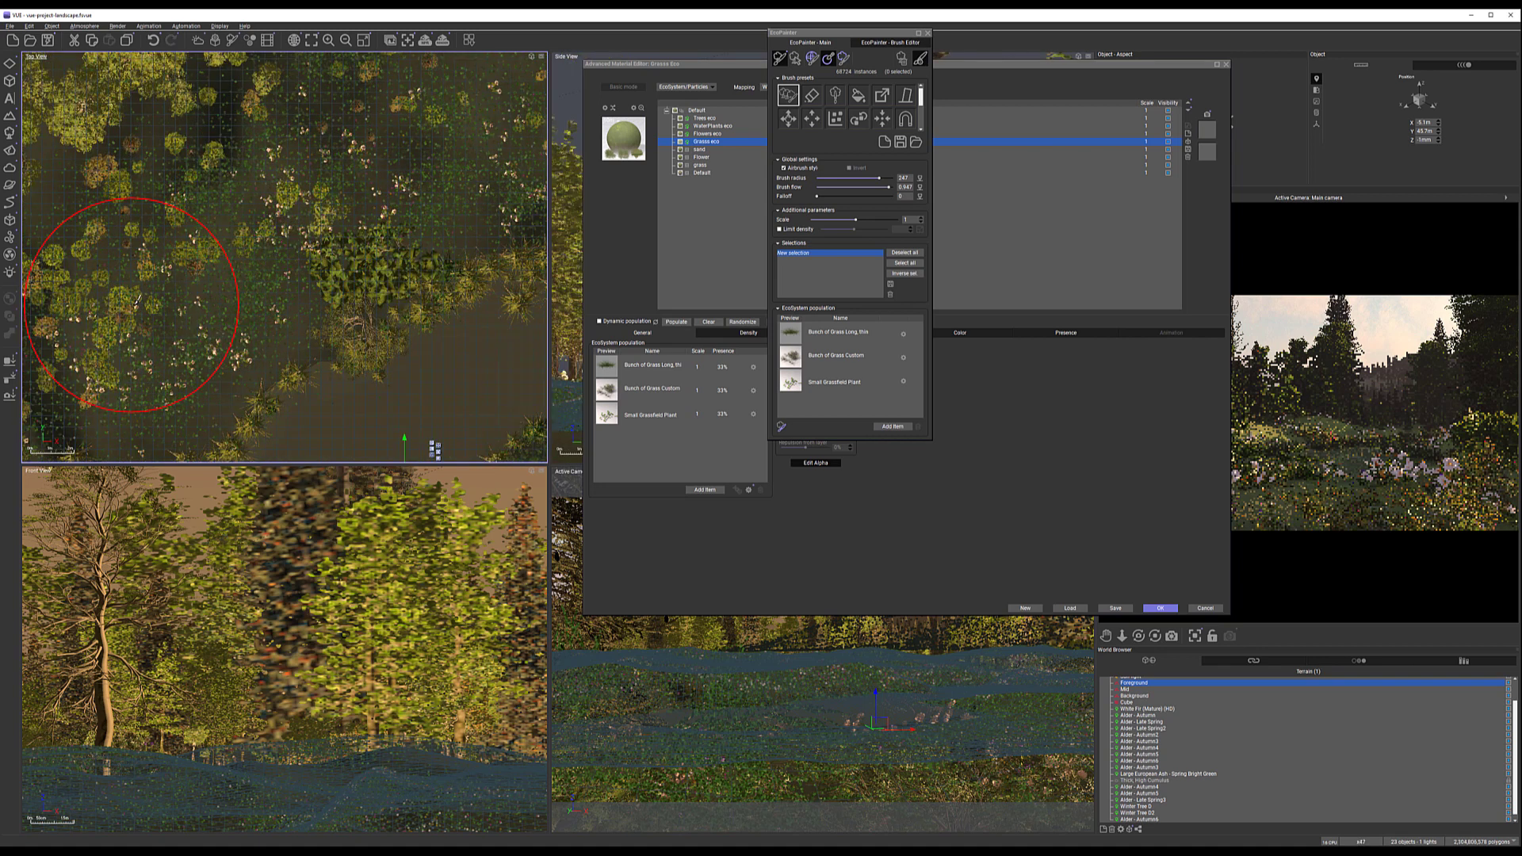
left_click_drag(139, 353, 119, 384)
mouse_move(239, 178)
left_mouse_down()
mouse_move(278, 232)
mouse_move(213, 153)
mouse_move(267, 236)
mouse_move(309, 238)
mouse_move(346, 216)
mouse_move(372, 155)
mouse_move(449, 159)
left_mouse_up()
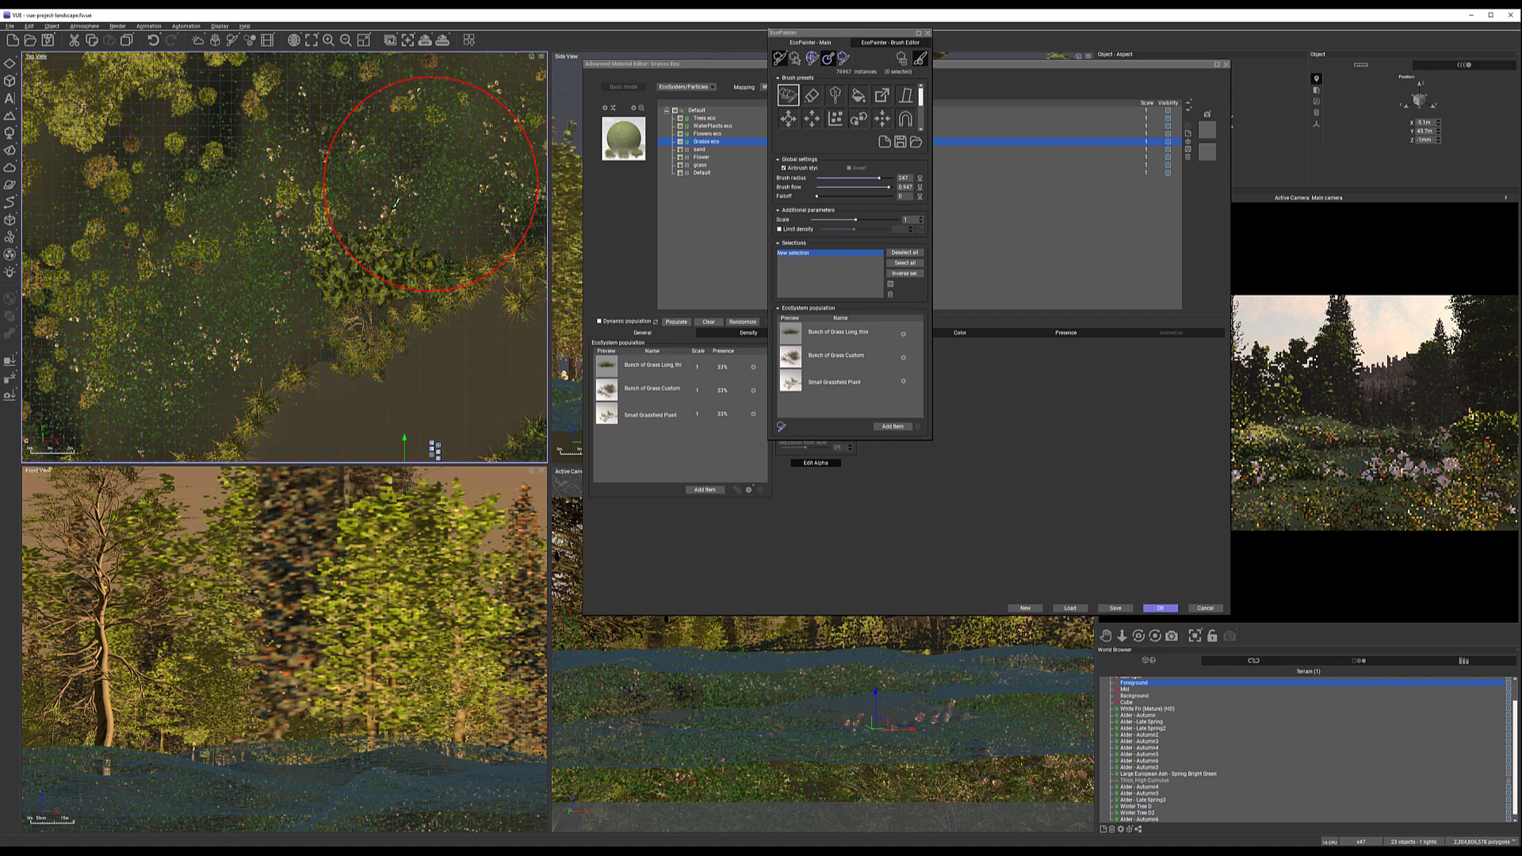
left_click_drag(396, 203, 325, 282)
Extend the painted grass farther inland among the yellow-green trees, then fill the remaining patches with a smaller brush and close the painter
right_click_drag(250, 329, 257, 336)
left_click(337, 235)
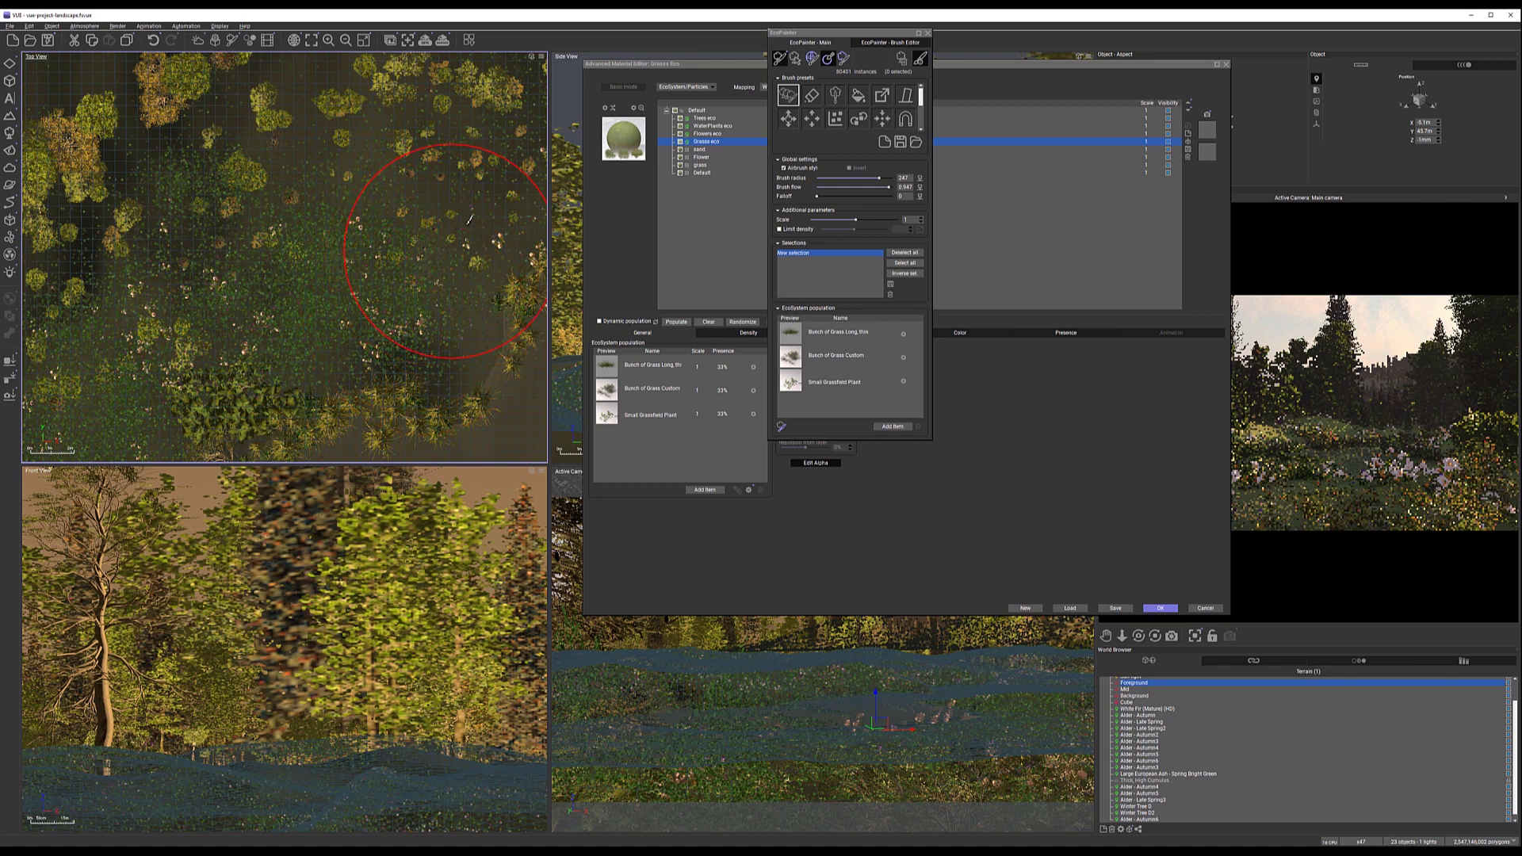
mouse_move(373, 133)
left_mouse_down()
mouse_move(309, 116)
mouse_move(462, 153)
left_mouse_up()
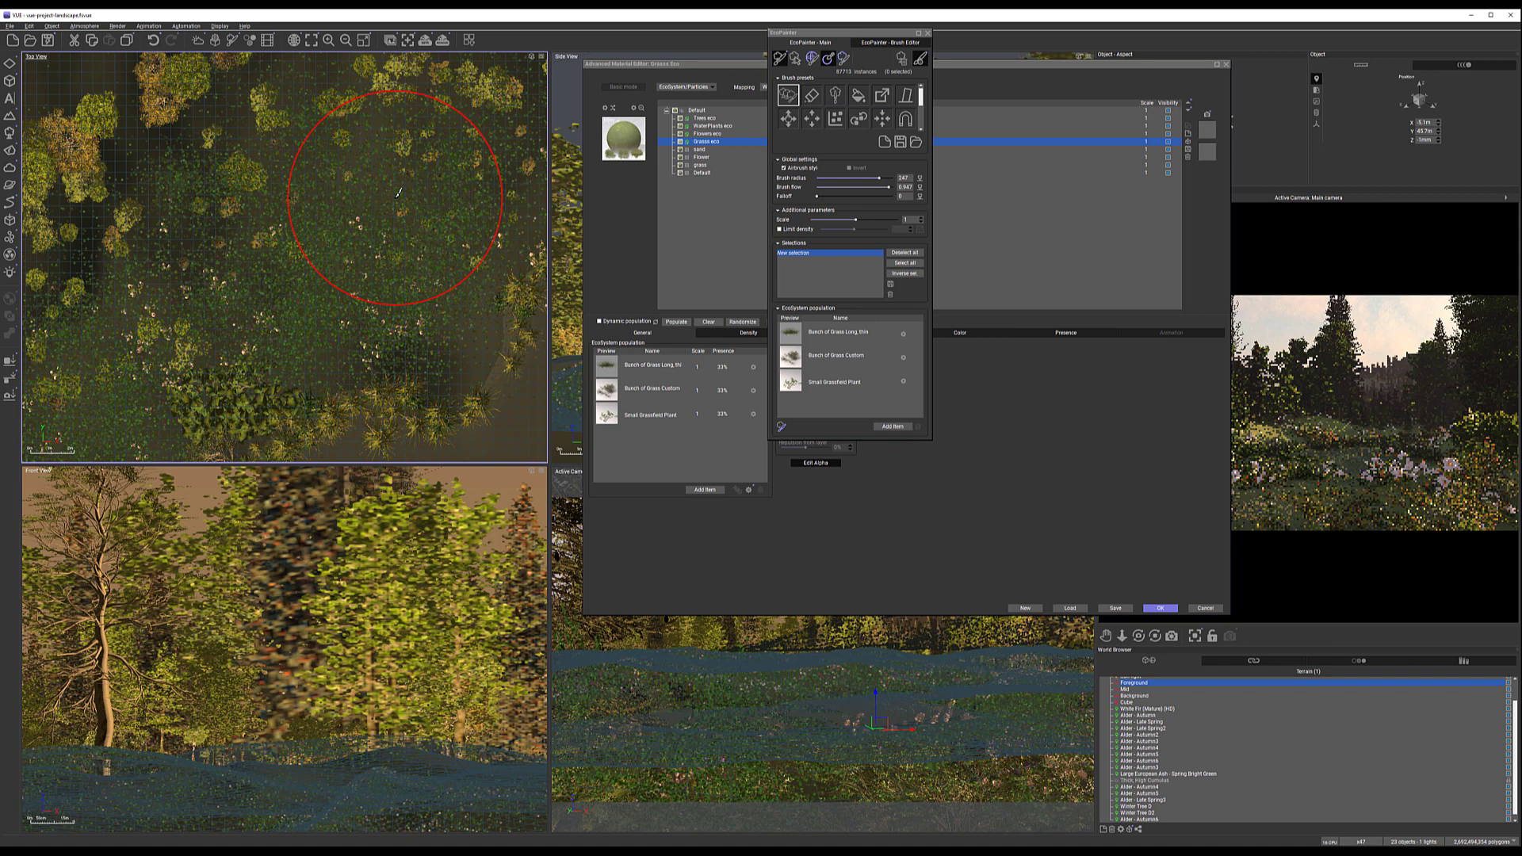
scroll(432, 192, "down", 6)
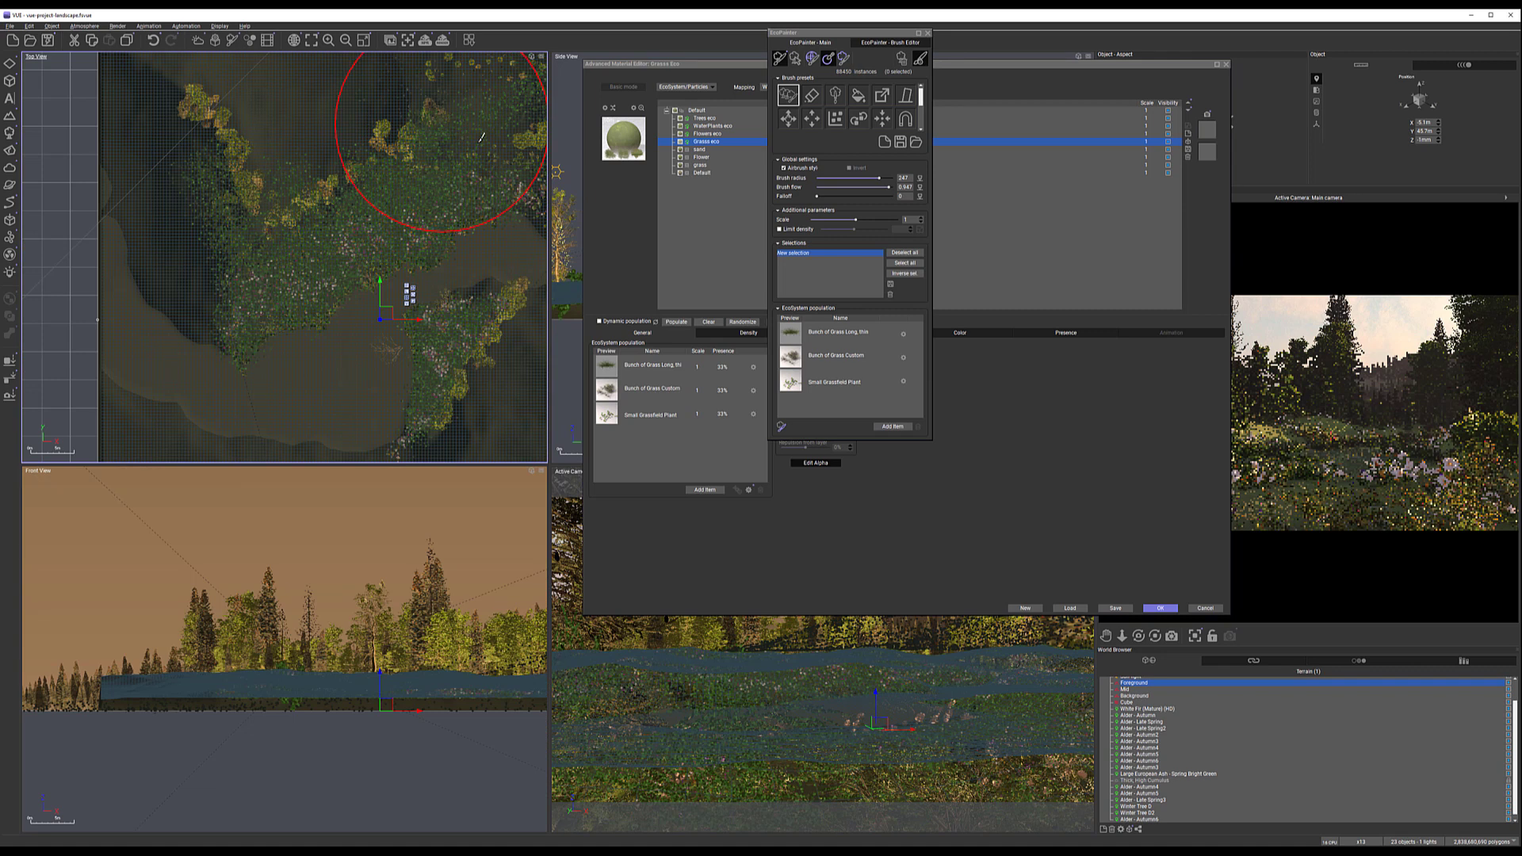
left_click_drag(883, 179, 855, 178)
mouse_move(488, 161)
left_mouse_down()
mouse_move(501, 161)
mouse_move(489, 146)
mouse_move(541, 202)
mouse_move(516, 171)
mouse_move(430, 187)
left_mouse_up()
left_click(928, 33)
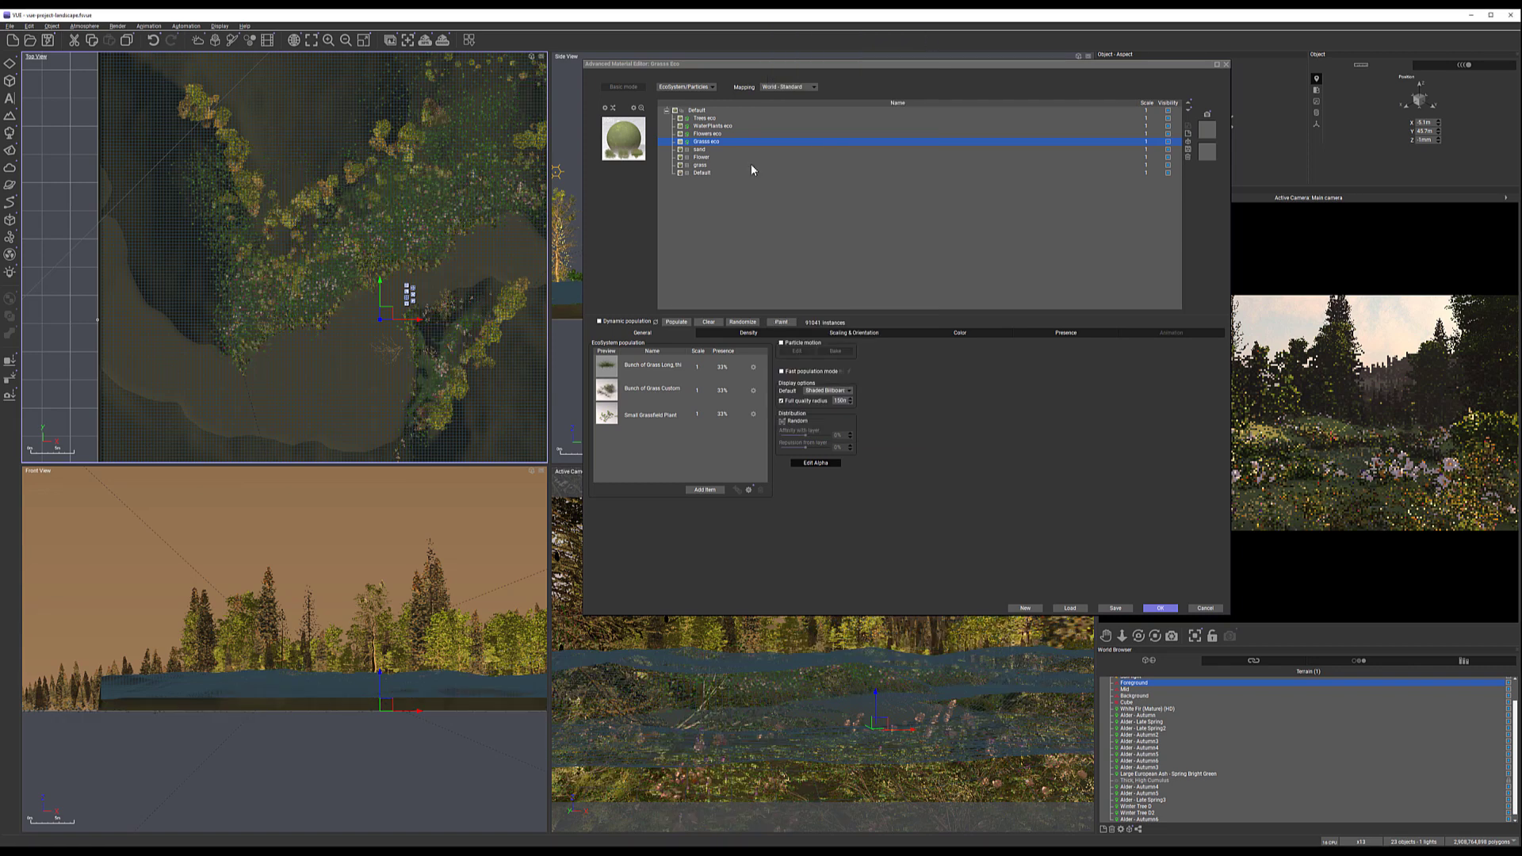
Darken Color 1 of the terrain's grass material to a deeper green
left_click(702, 165)
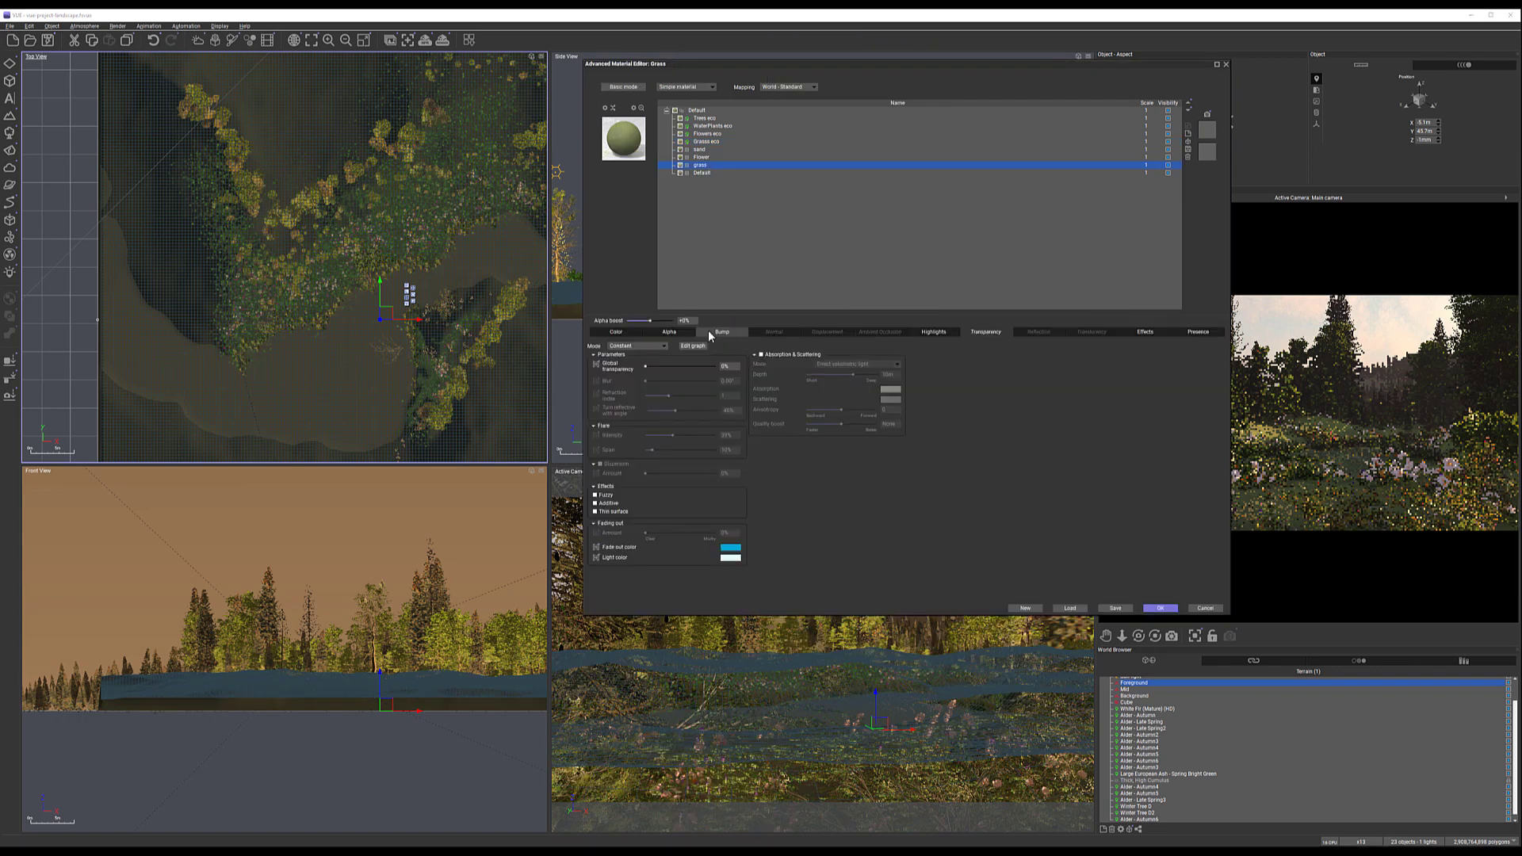
left_click(615, 333)
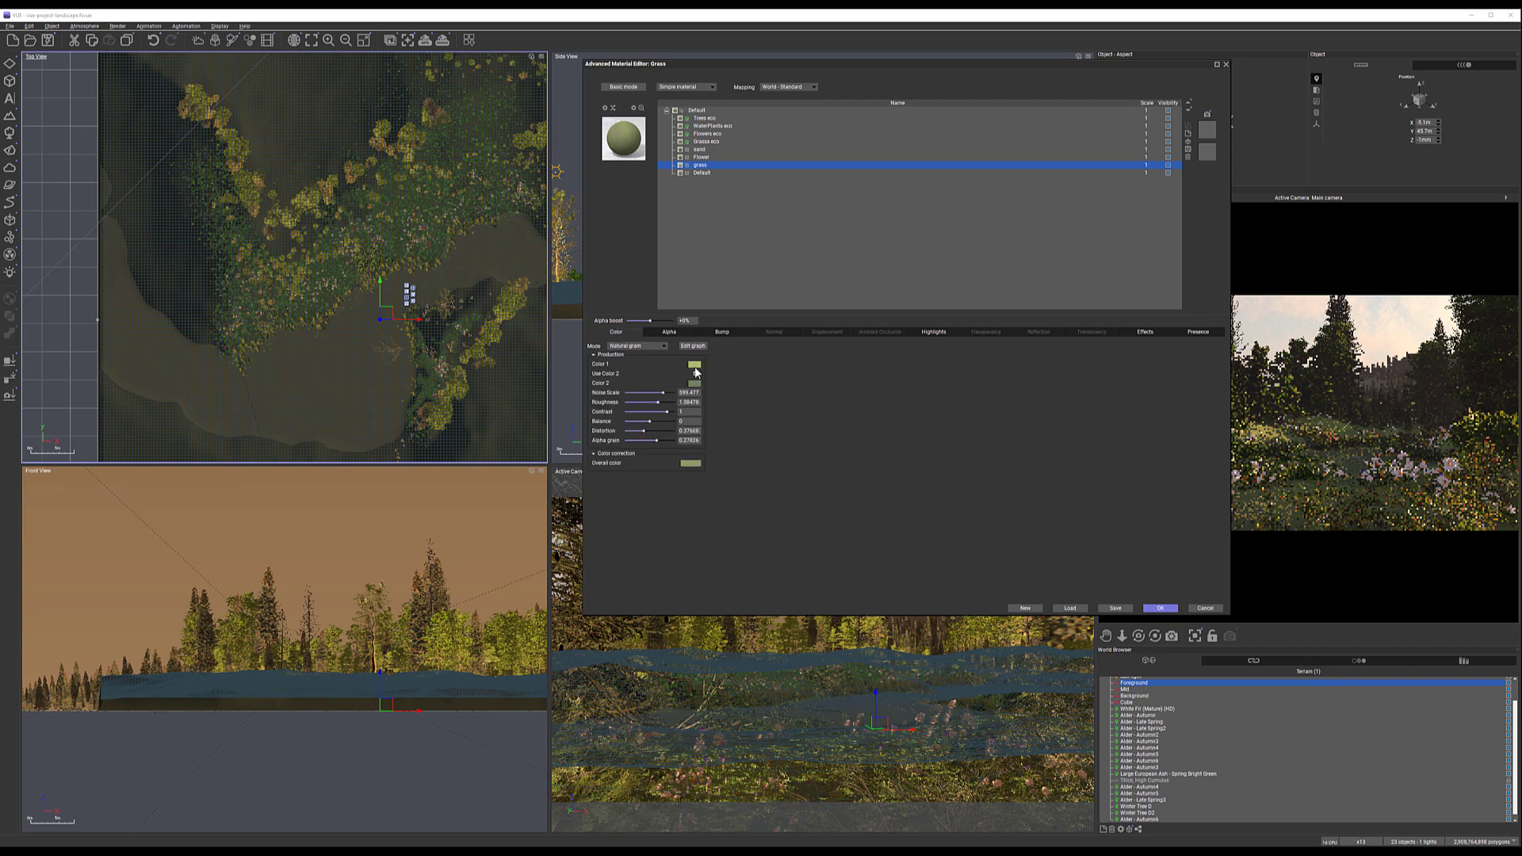
left_click(694, 364)
left_click_drag(980, 120, 979, 137)
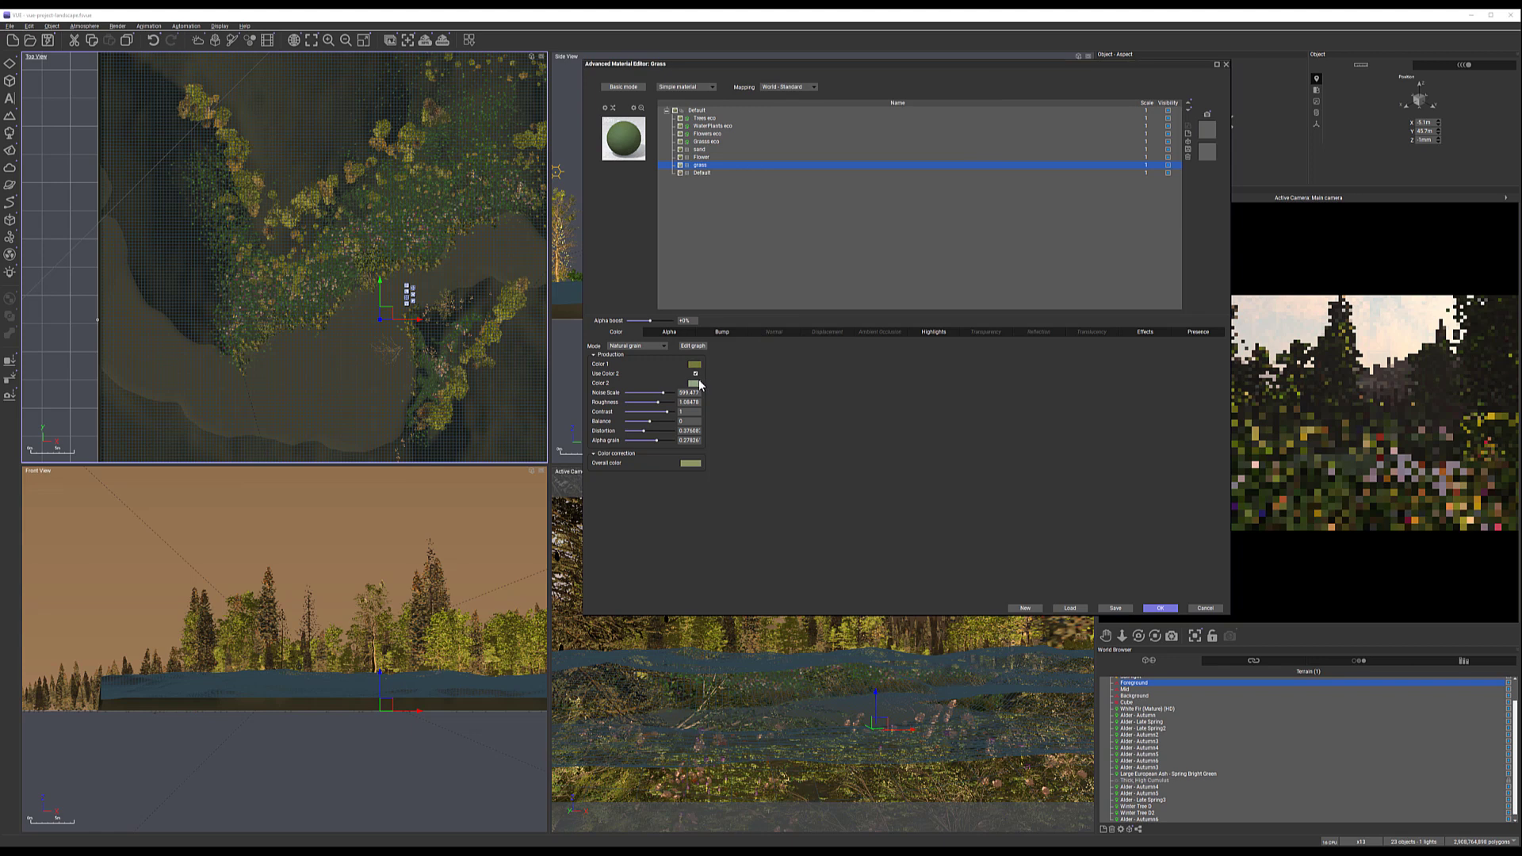
Darken and desaturate Color 2 of the grass material to a muted green and apply the material changes to the terrain
left_click(695, 383)
left_click(972, 147)
mouse_move(973, 151)
left_mouse_down()
mouse_move(974, 119)
mouse_move(974, 140)
left_mouse_up()
left_click(904, 156)
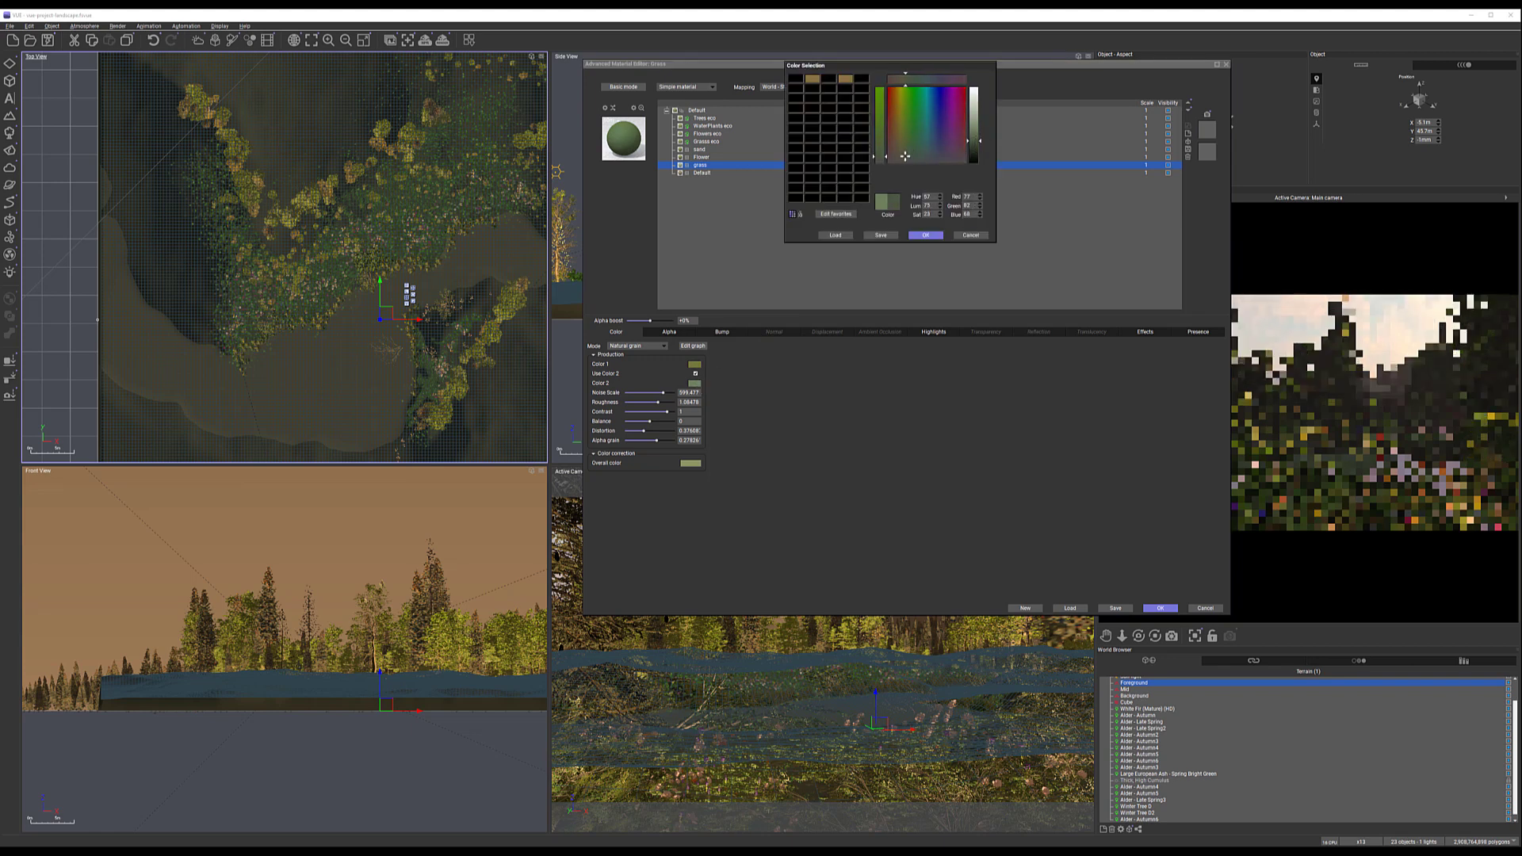
left_click(925, 236)
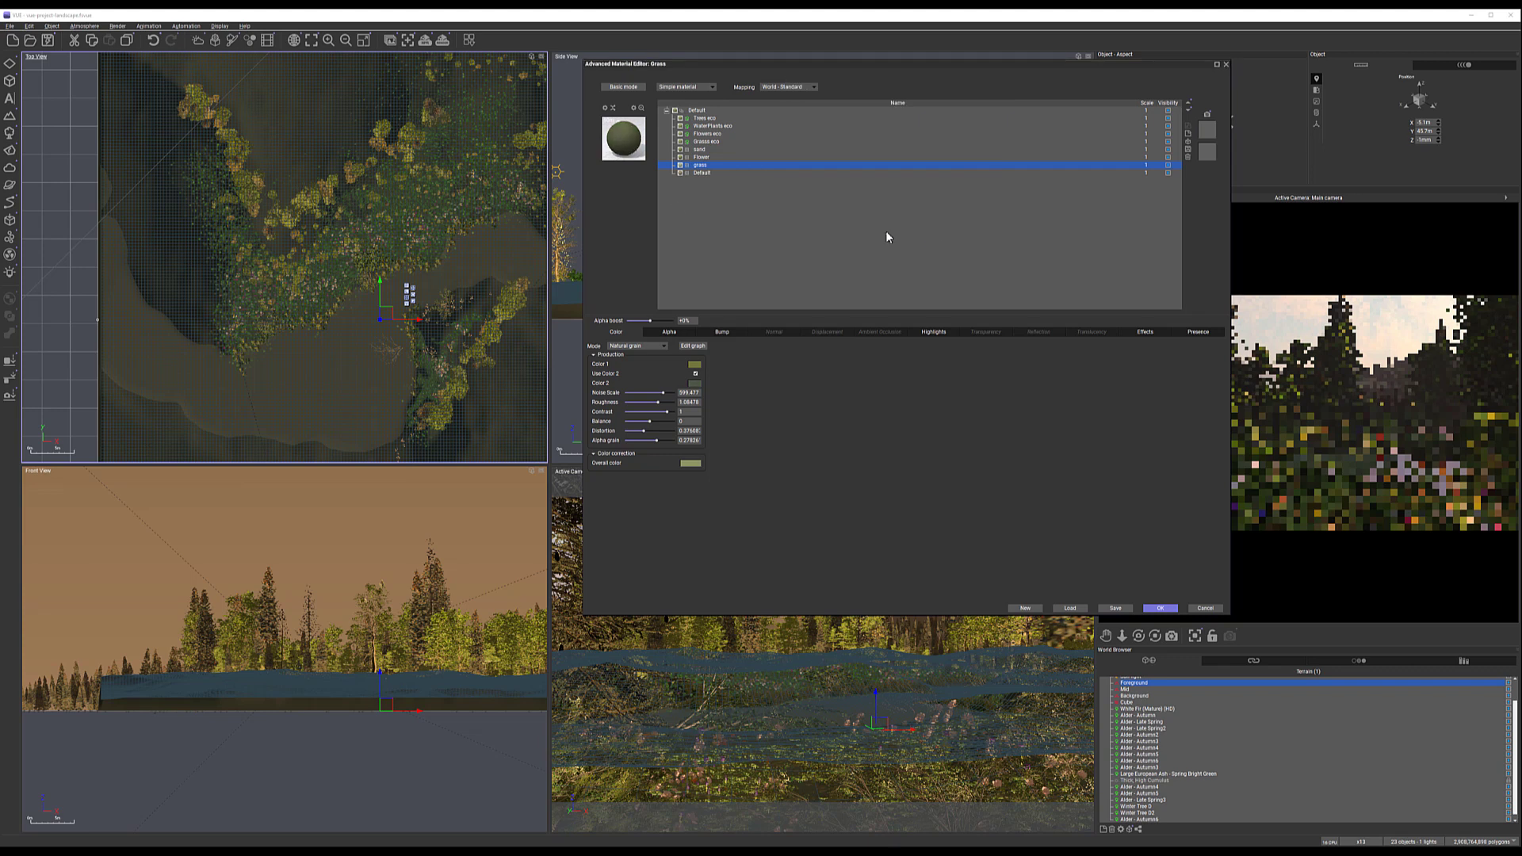
left_click(1161, 608)
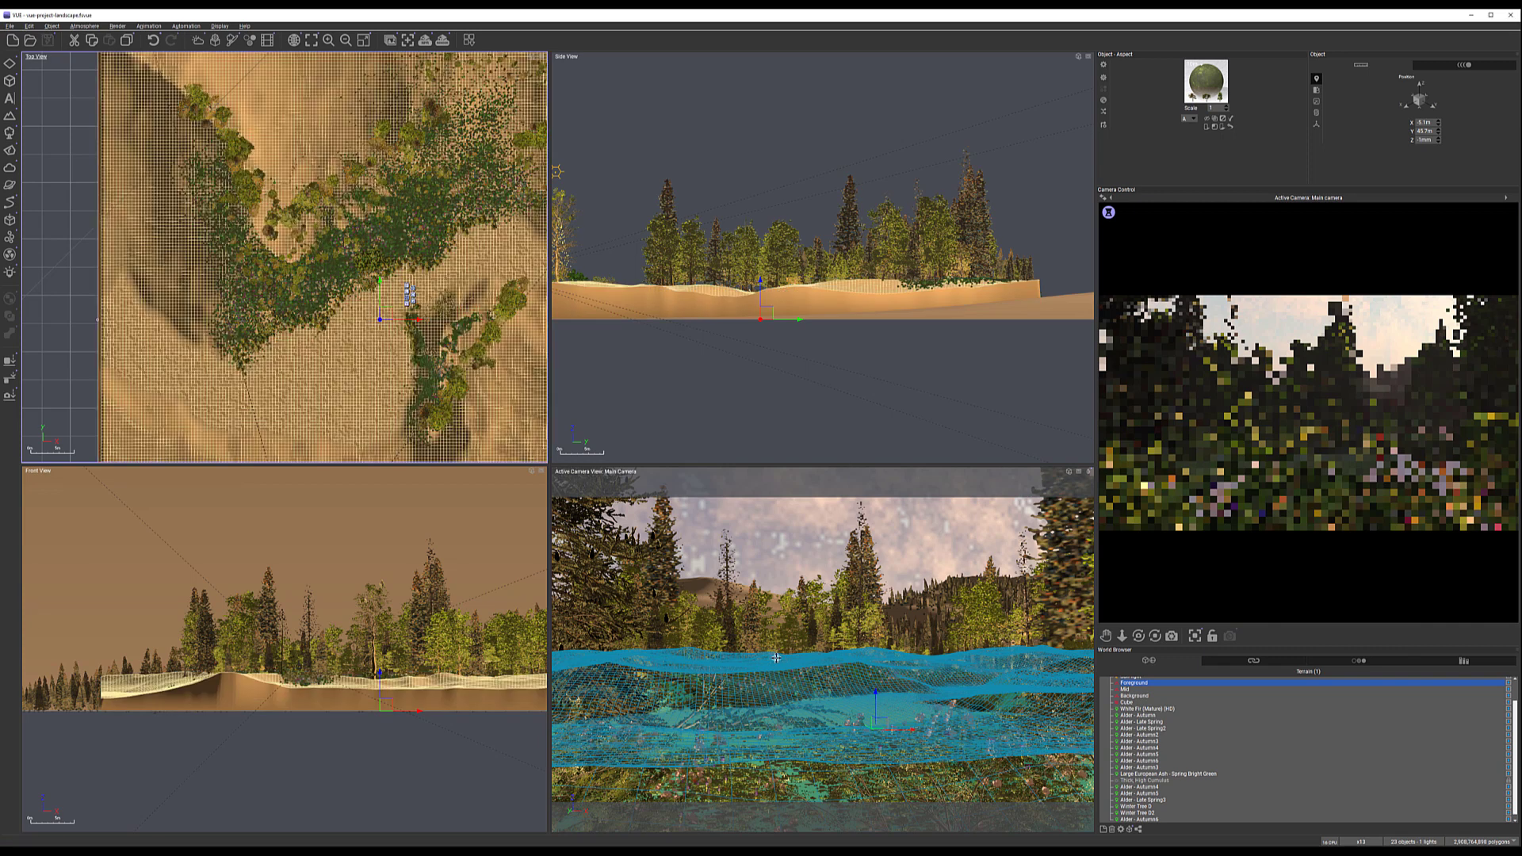
Test-render a selected area of the grassy lakeshore in the camera view, then discard the render area
right_click(791, 604)
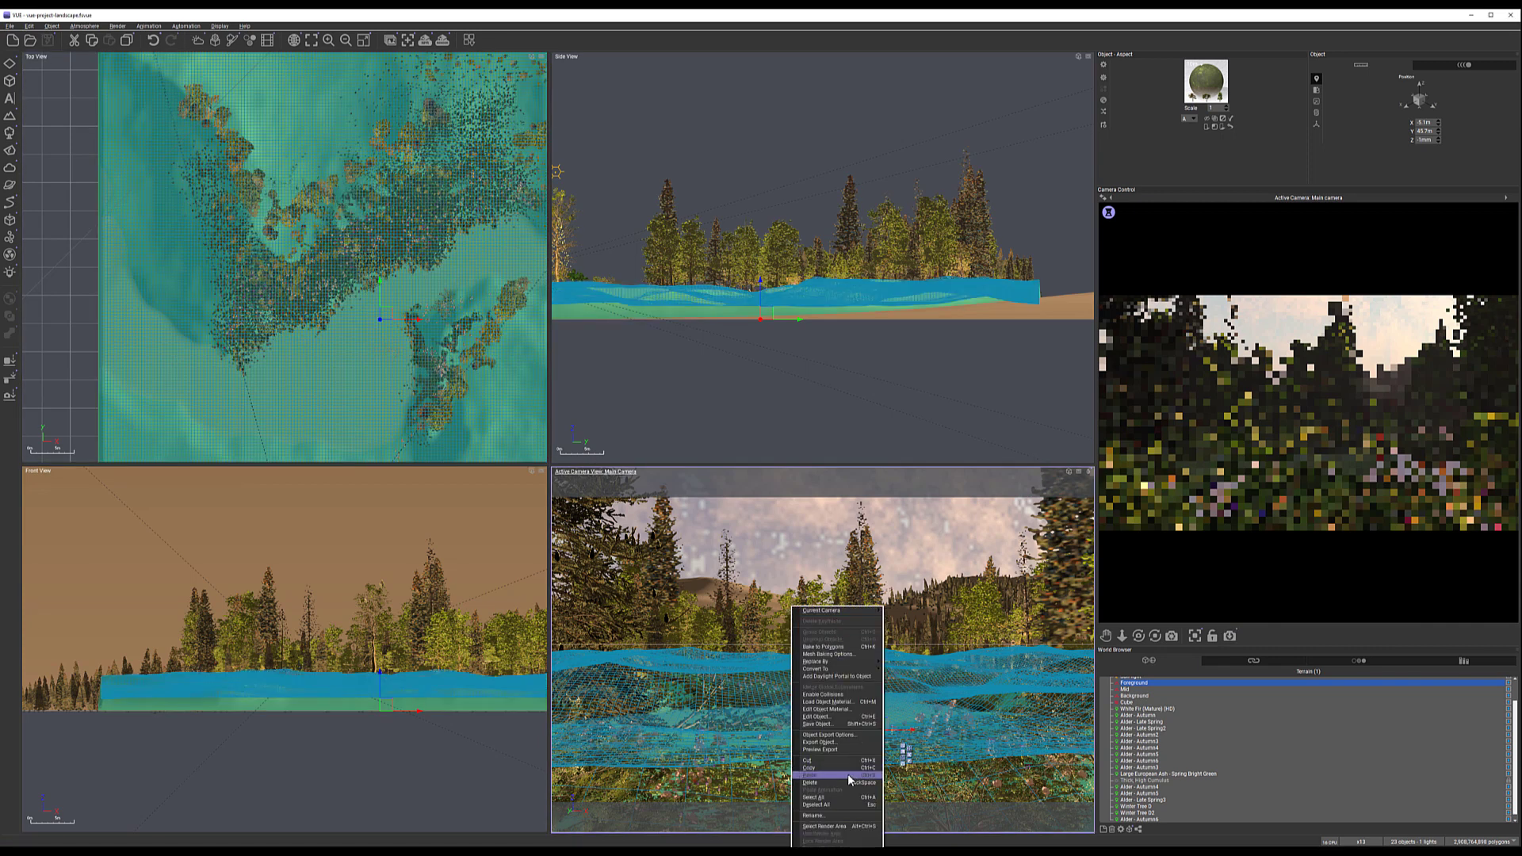
left_click(844, 816)
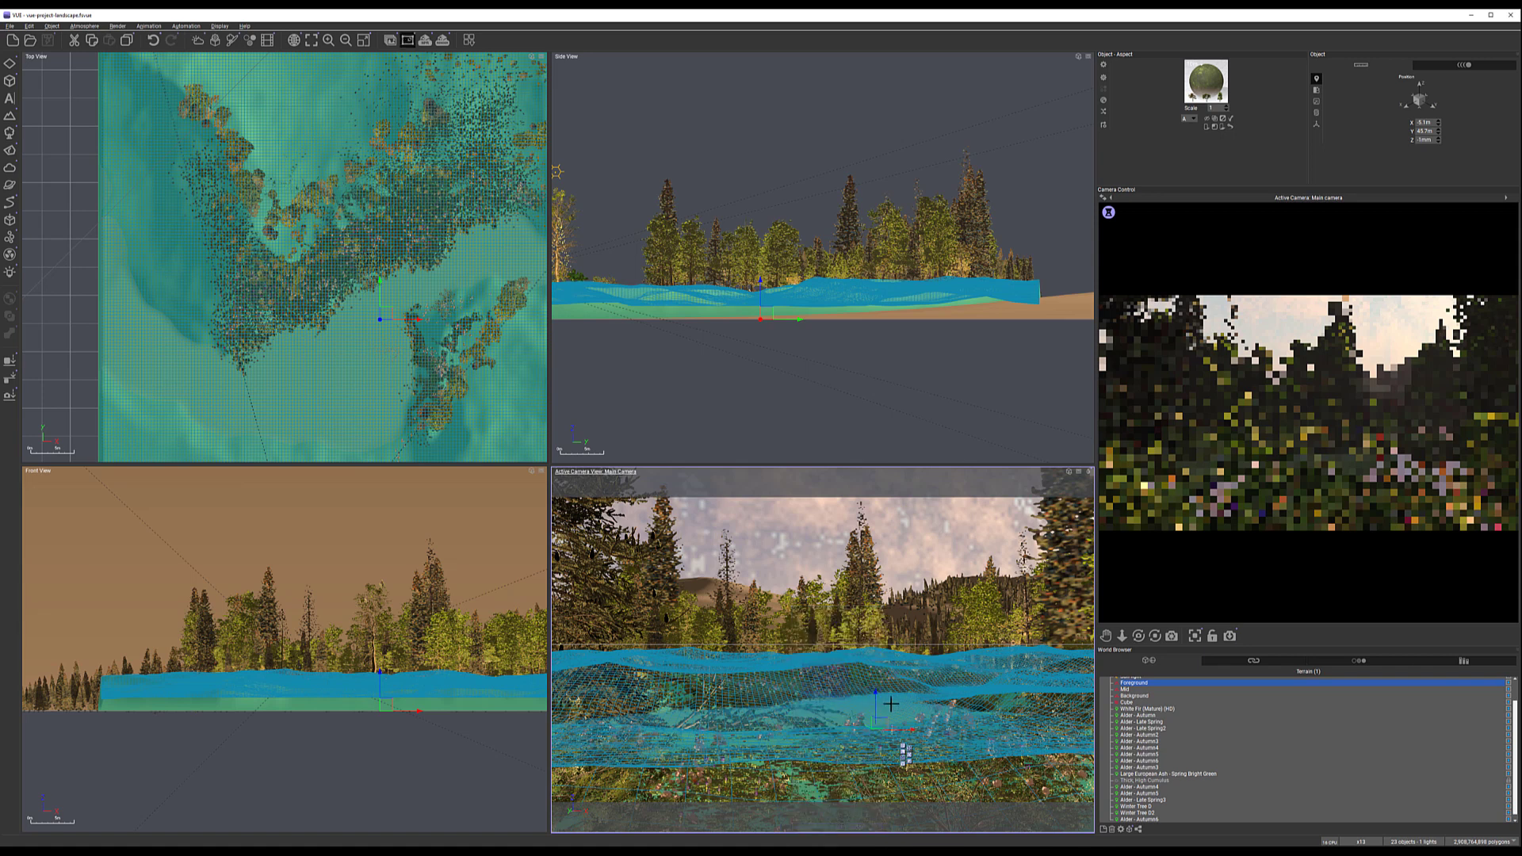
key("F9")
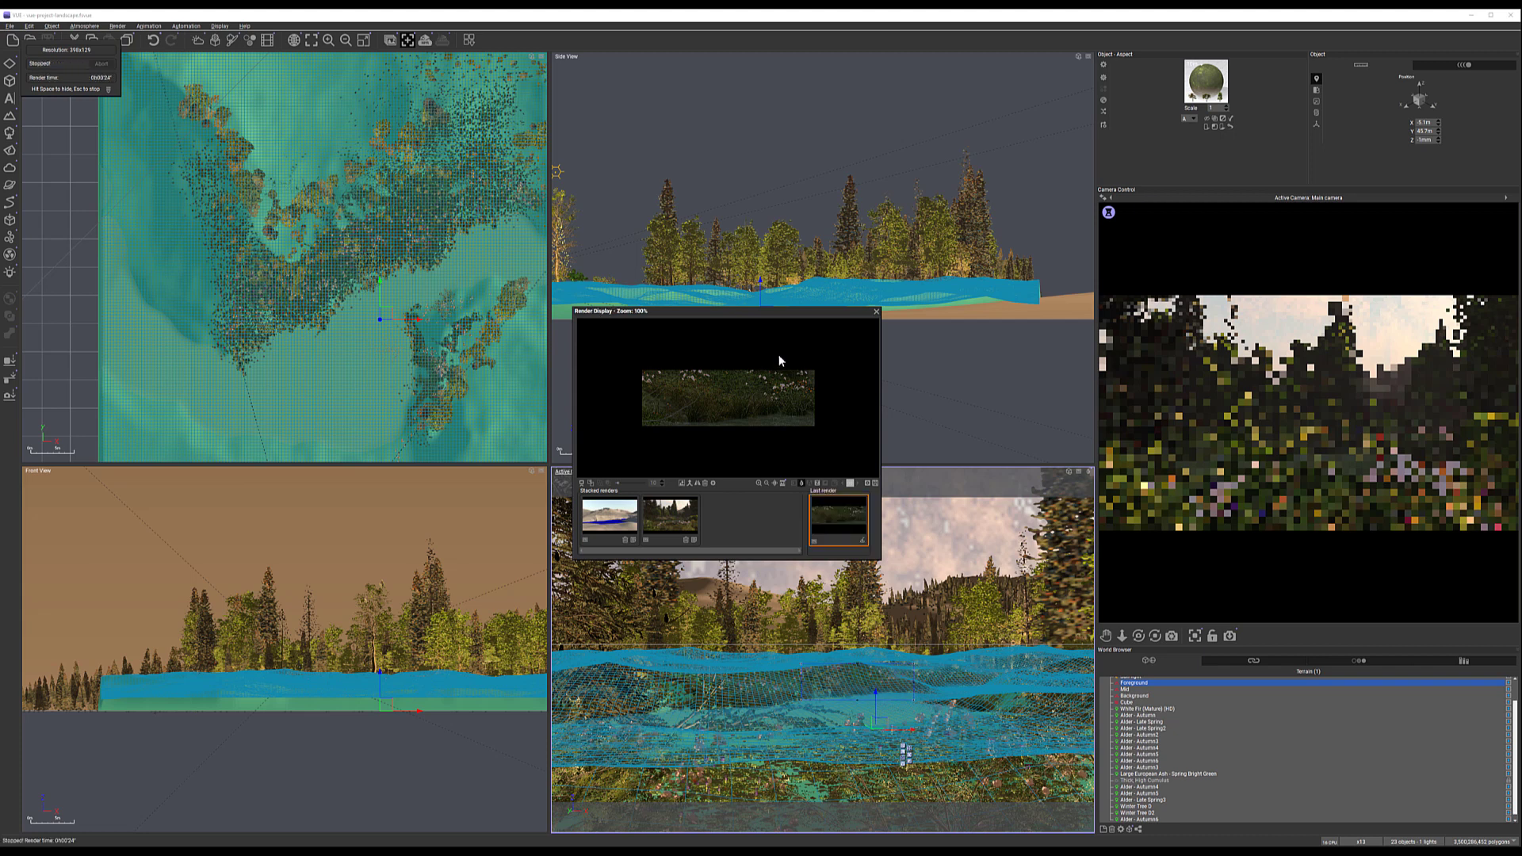
left_click(875, 311)
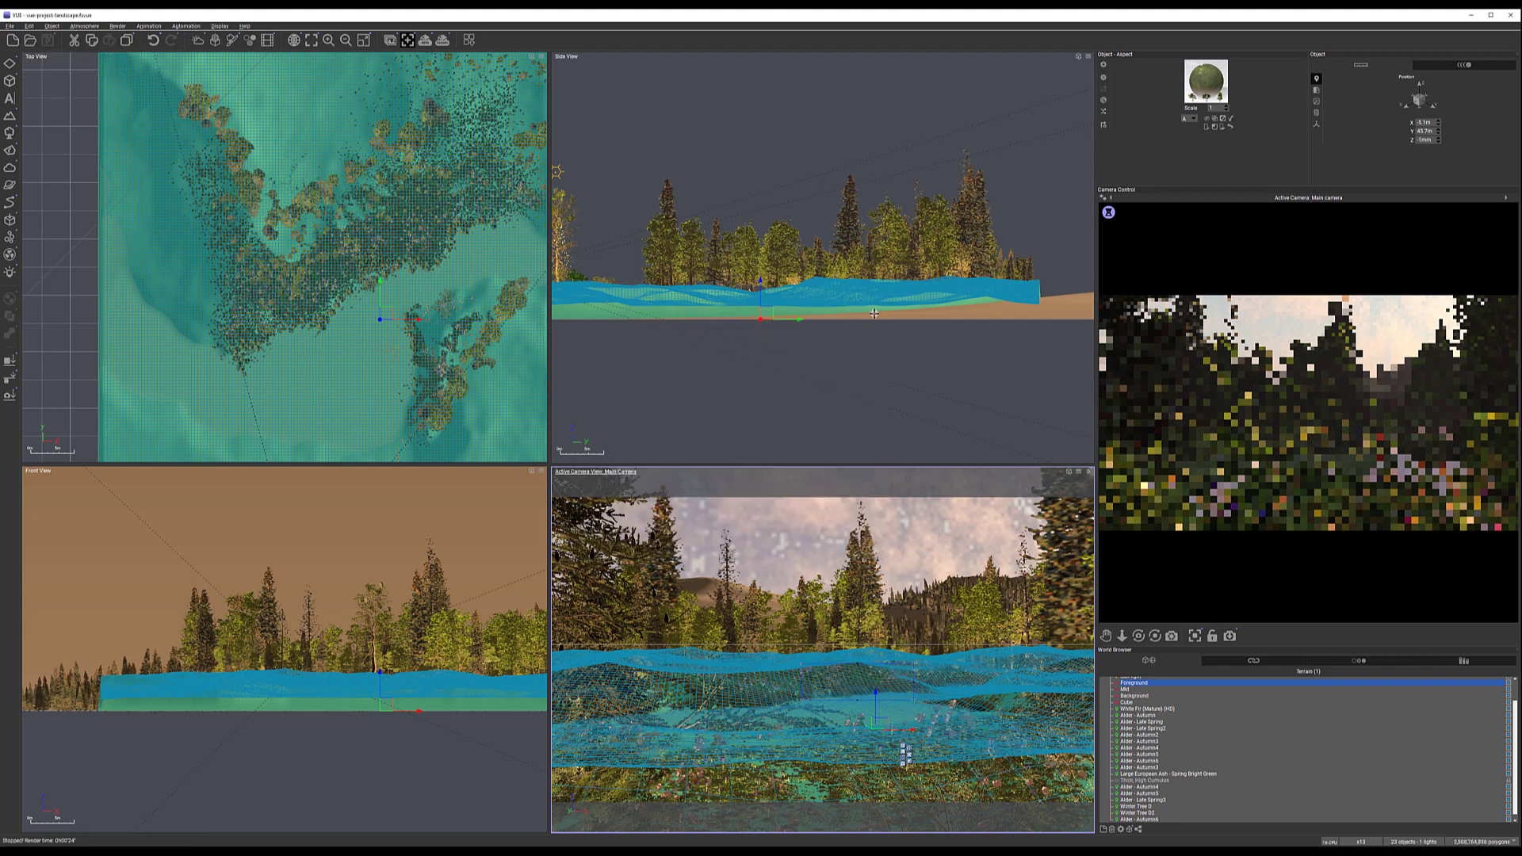
right_click(664, 566)
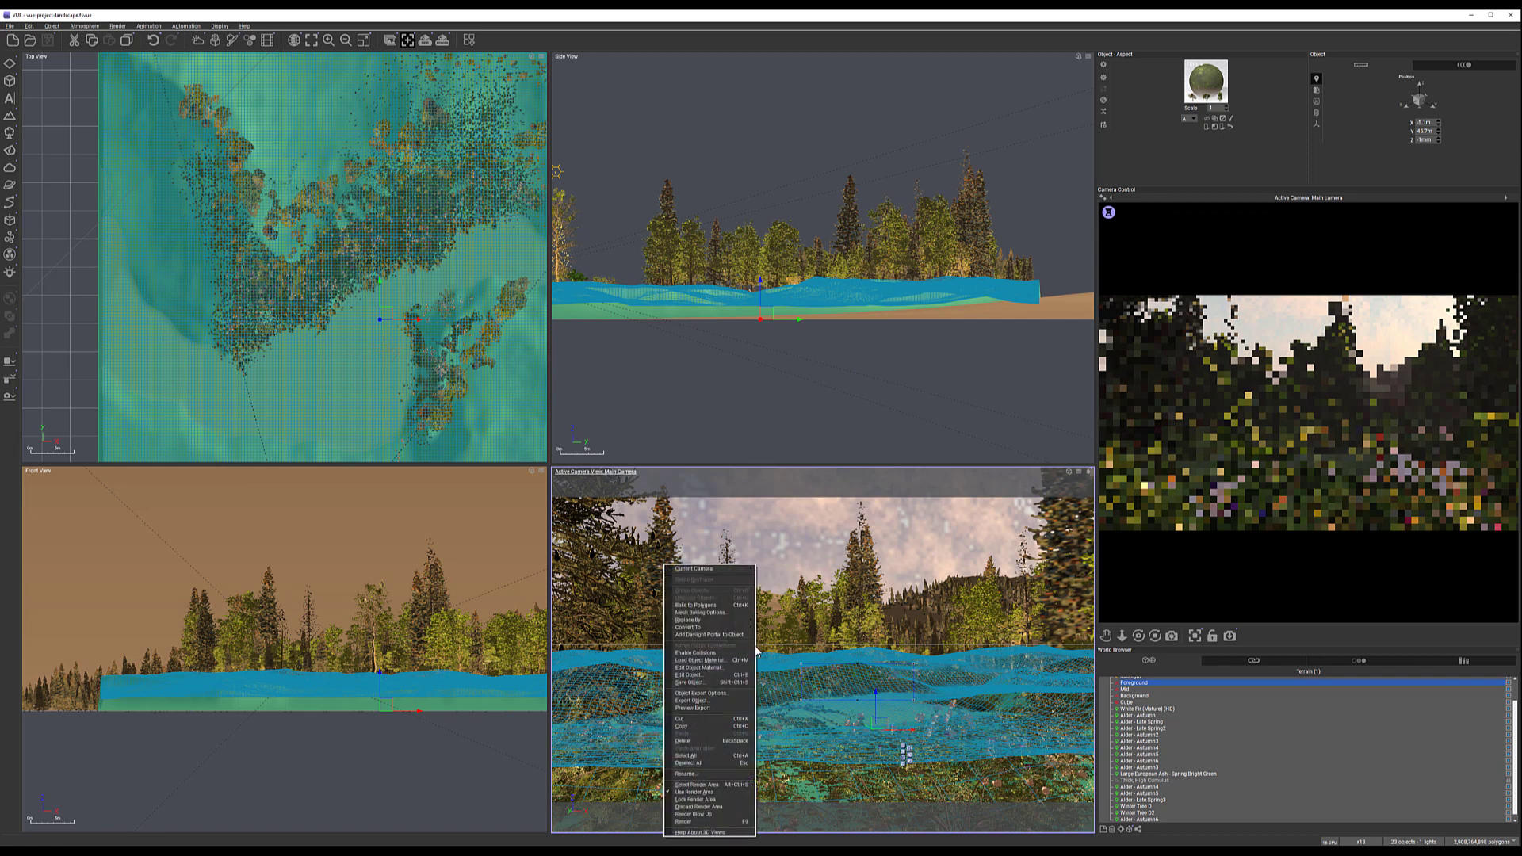
left_click(697, 806)
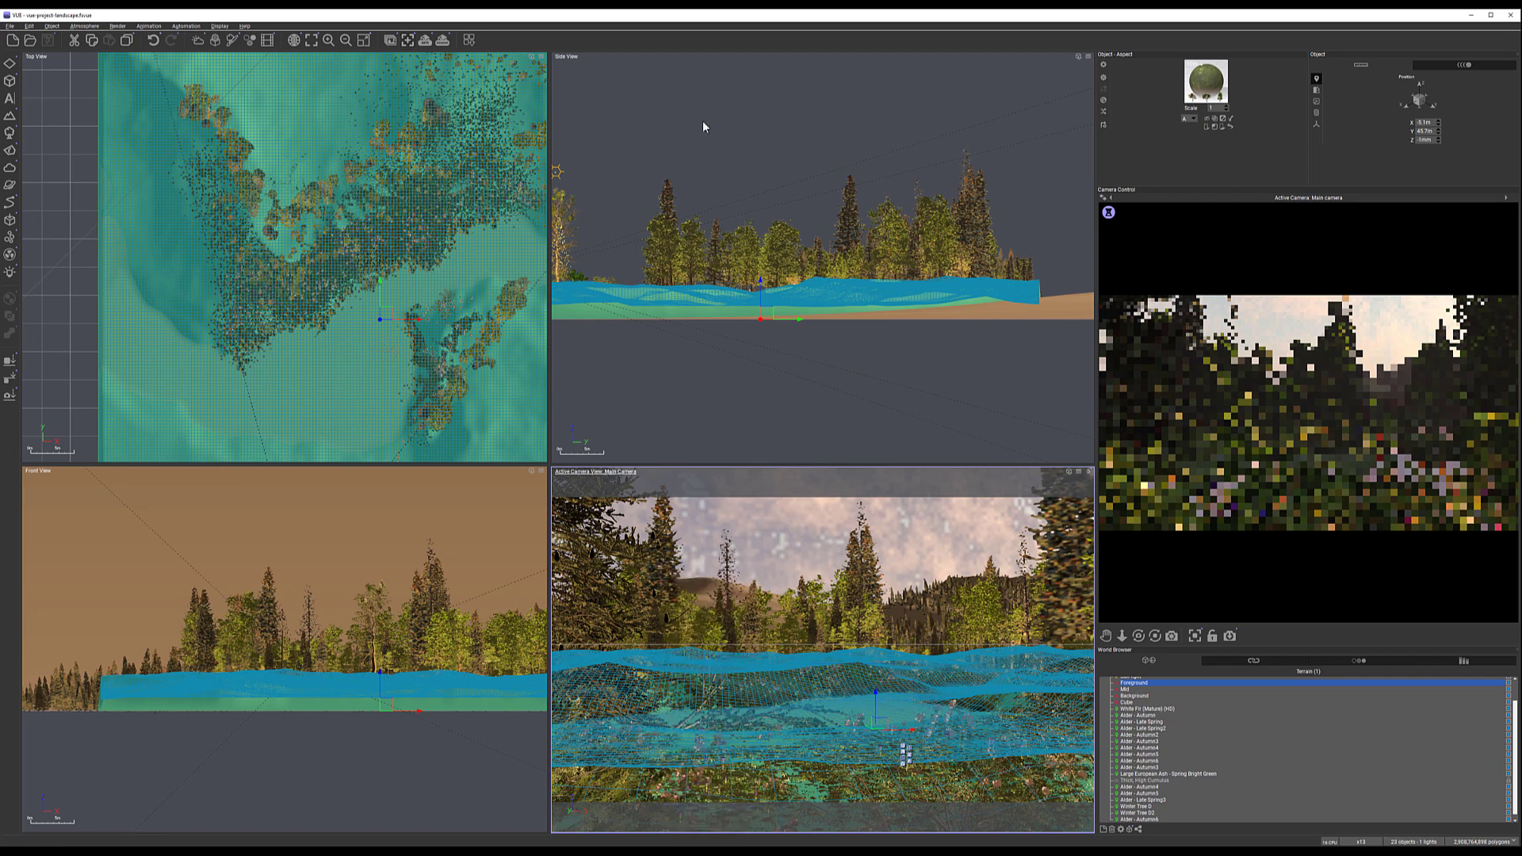
Render the full main camera view at 1920x1080 and accept the post-render options
left_click(442, 40)
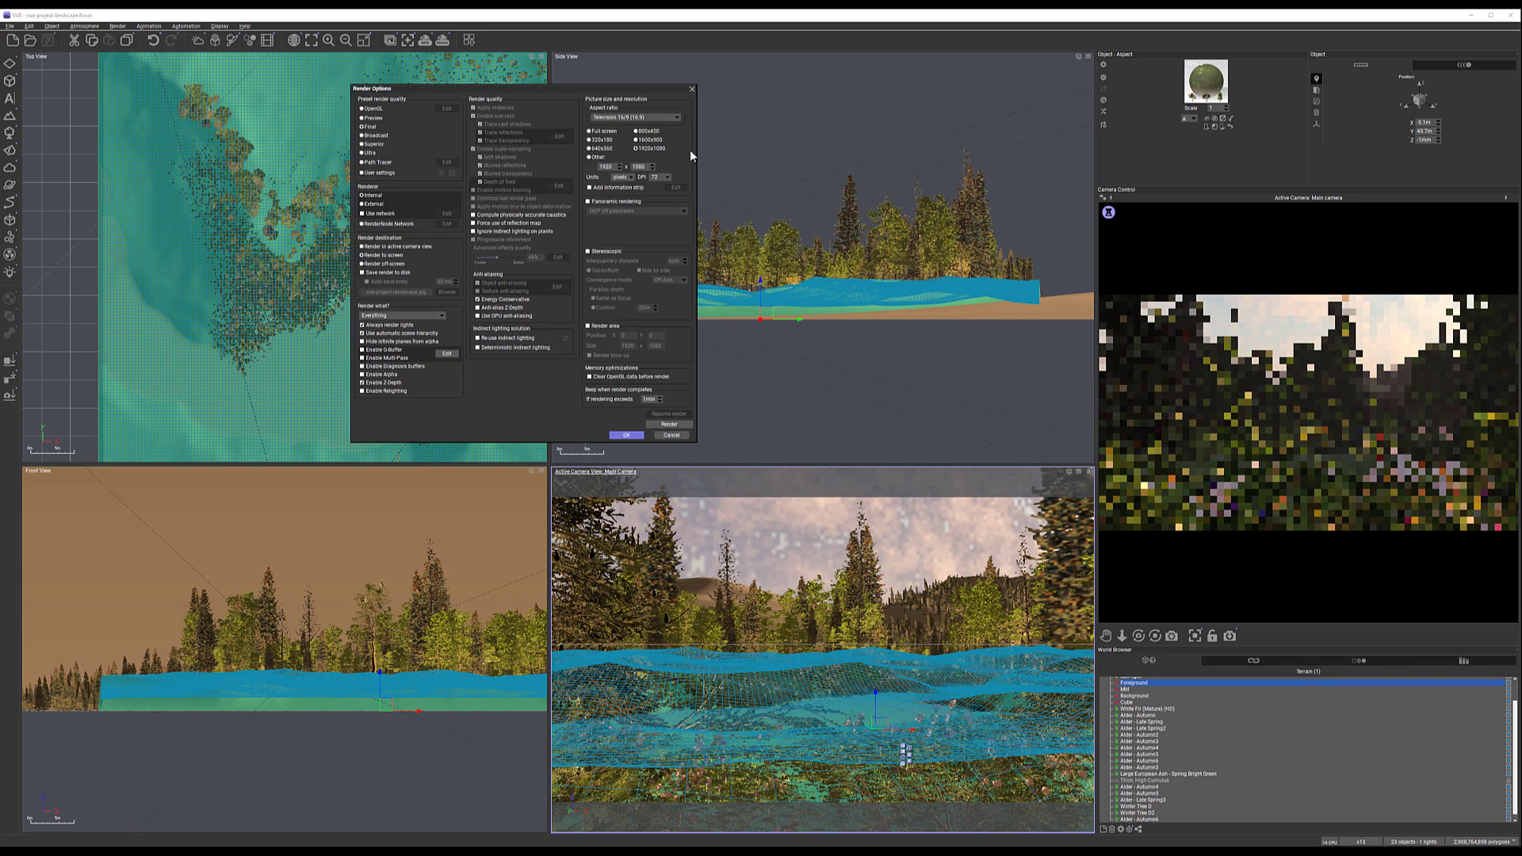
left_click(626, 434)
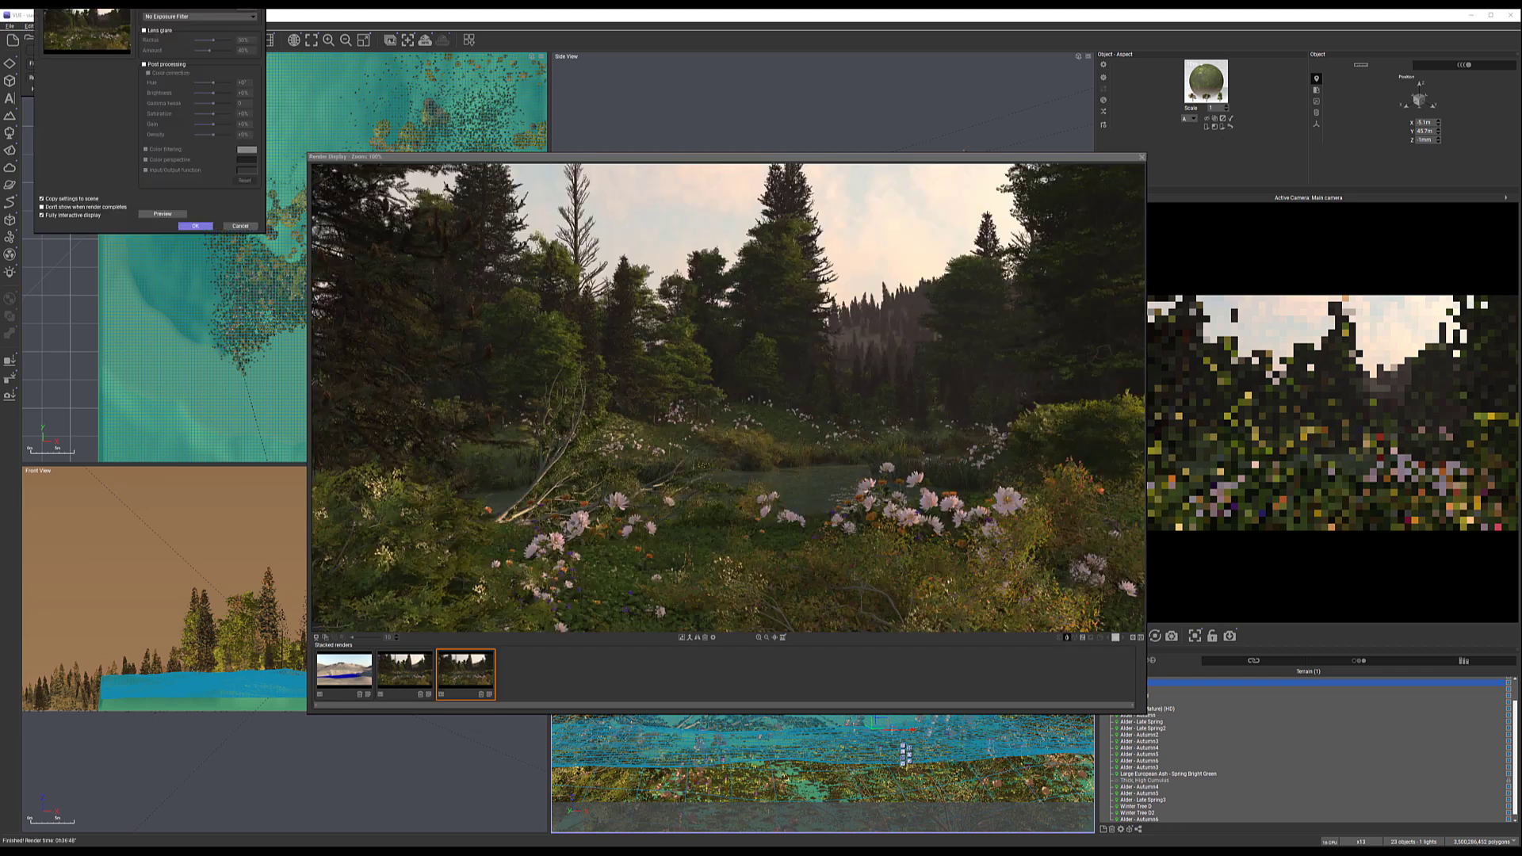
left_click_drag(156, 2, 197, 125)
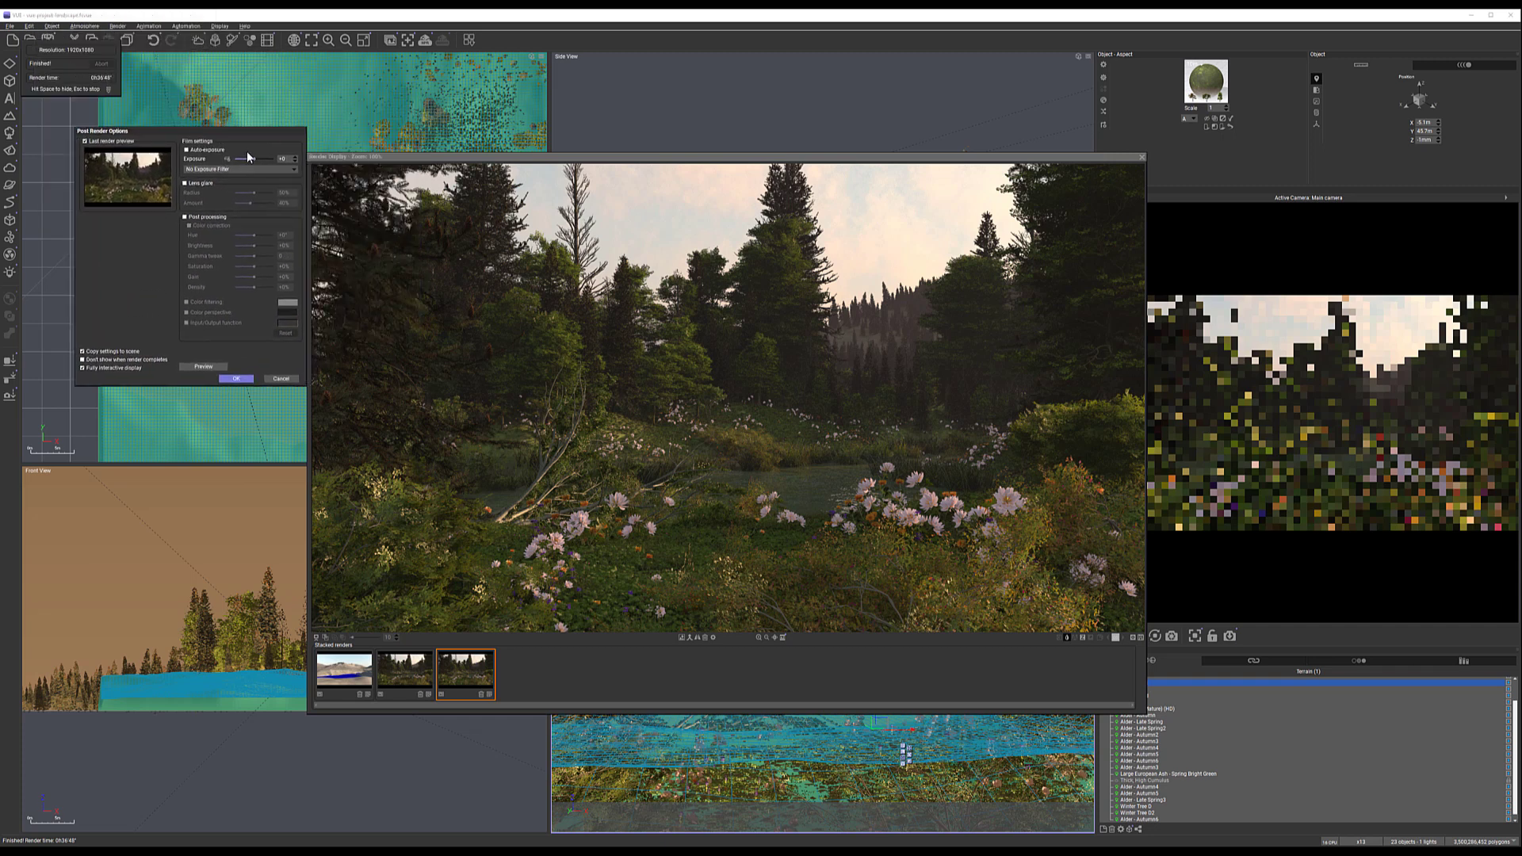
left_click(236, 379)
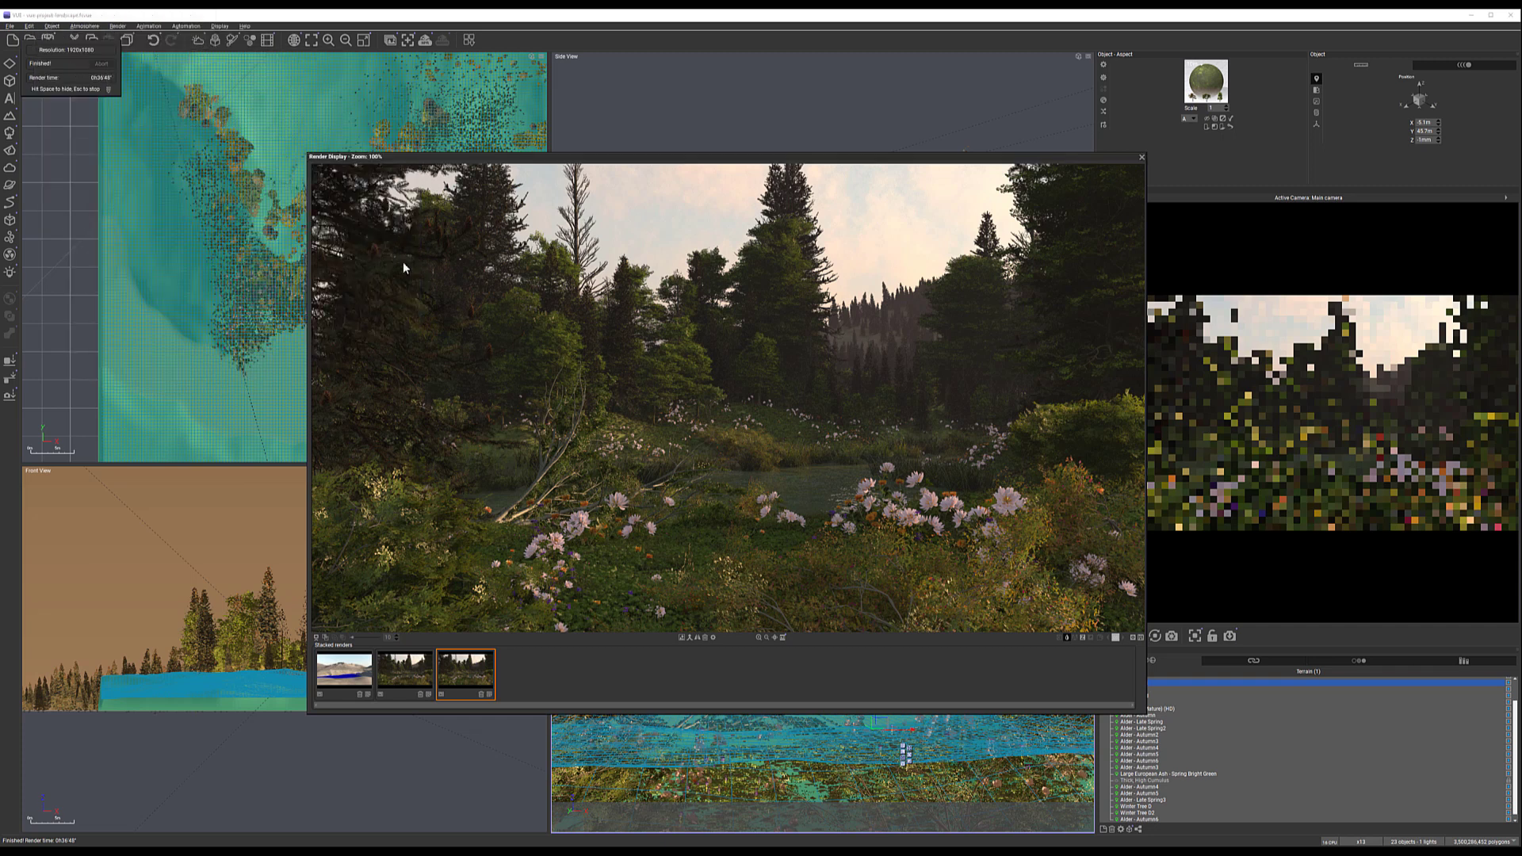